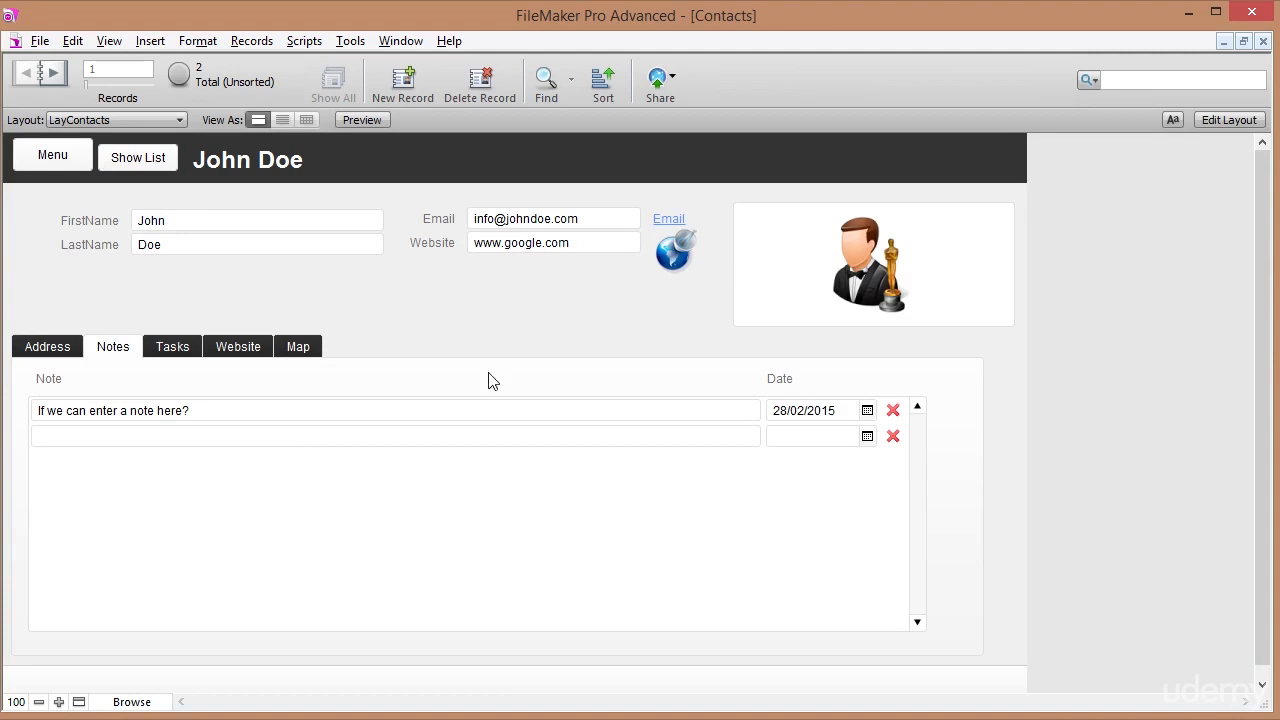
View the contact's Tasks and Map tabs, then switch to the contact list.
click(167, 353)
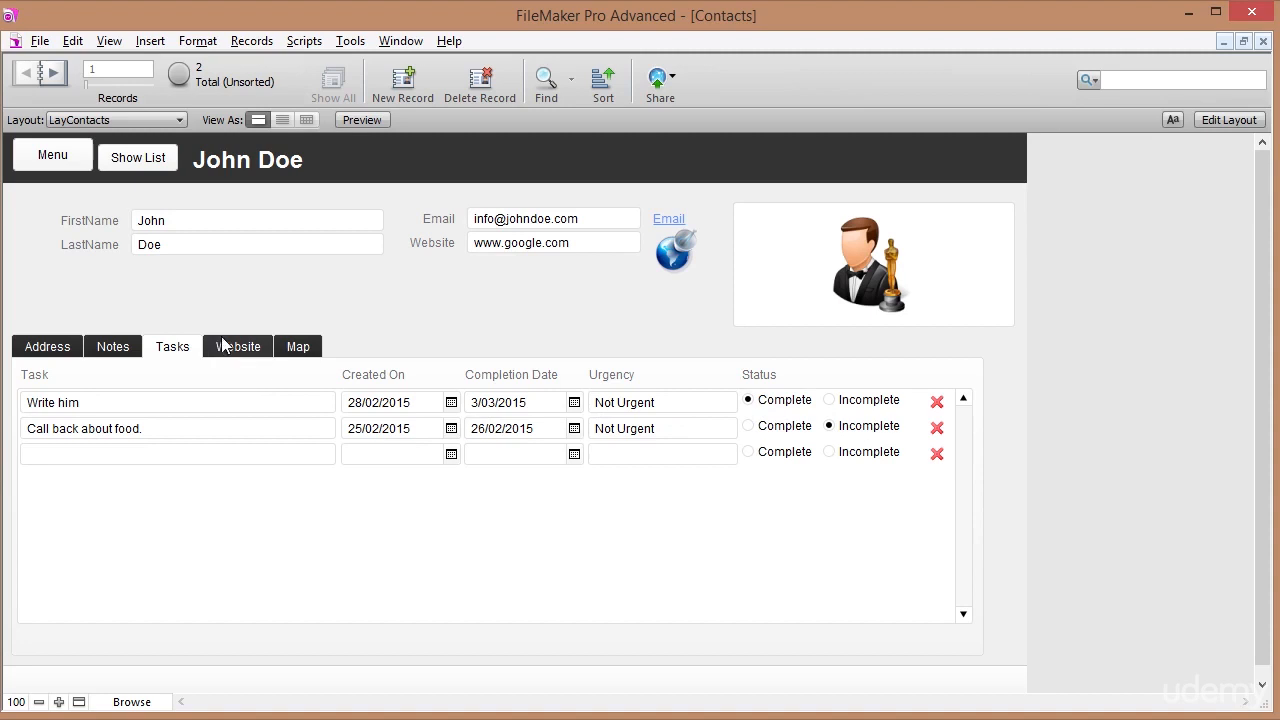
click(298, 347)
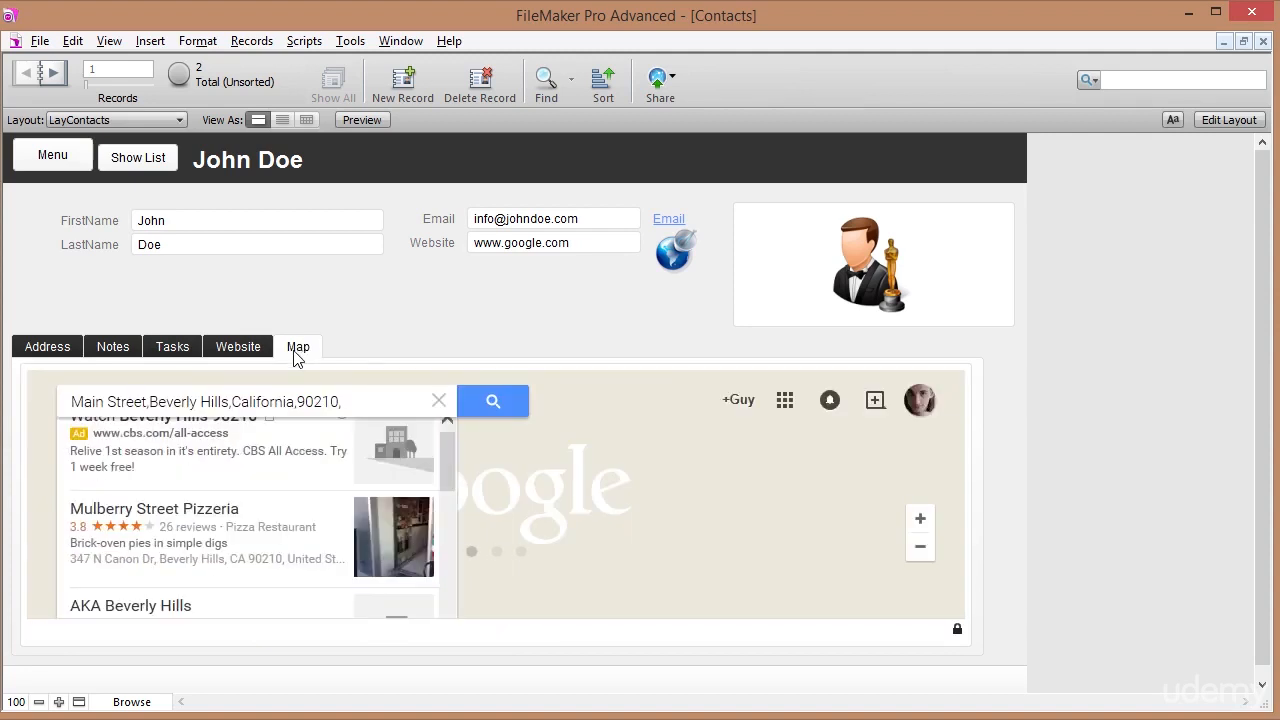
click(133, 160)
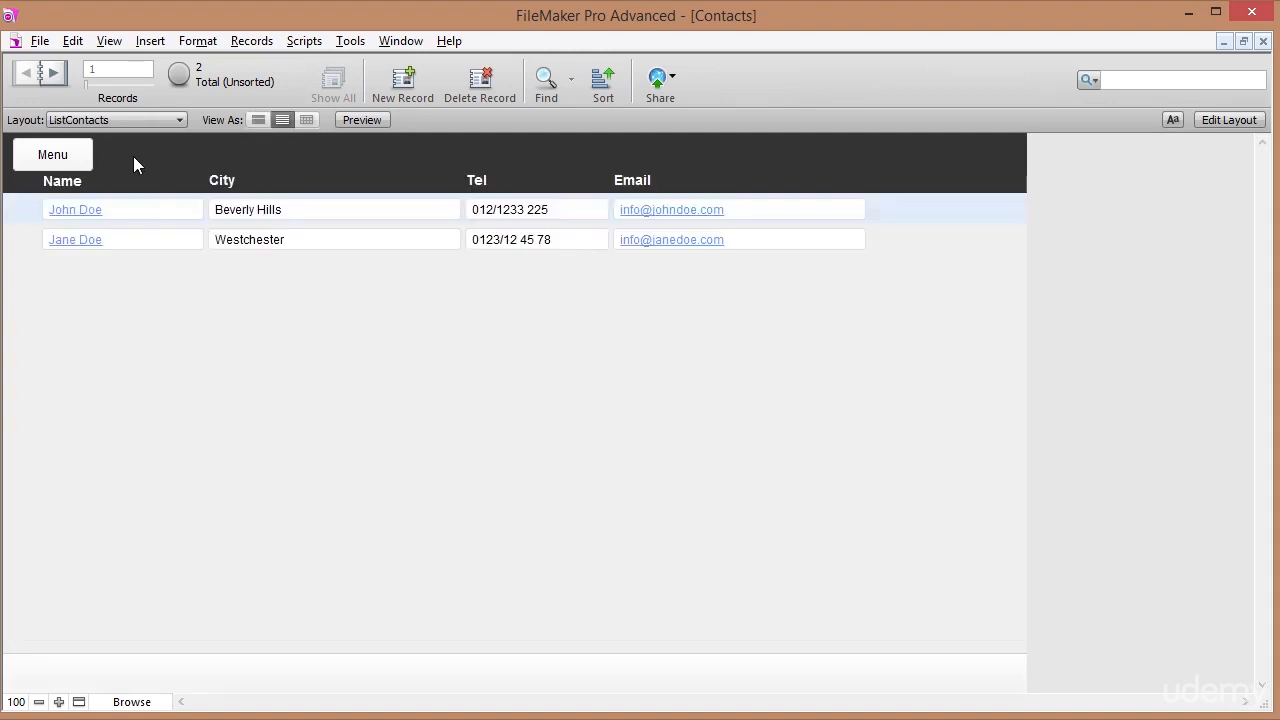
Open the second contact's Tasks tab, then go back to the Menu layout.
click(78, 245)
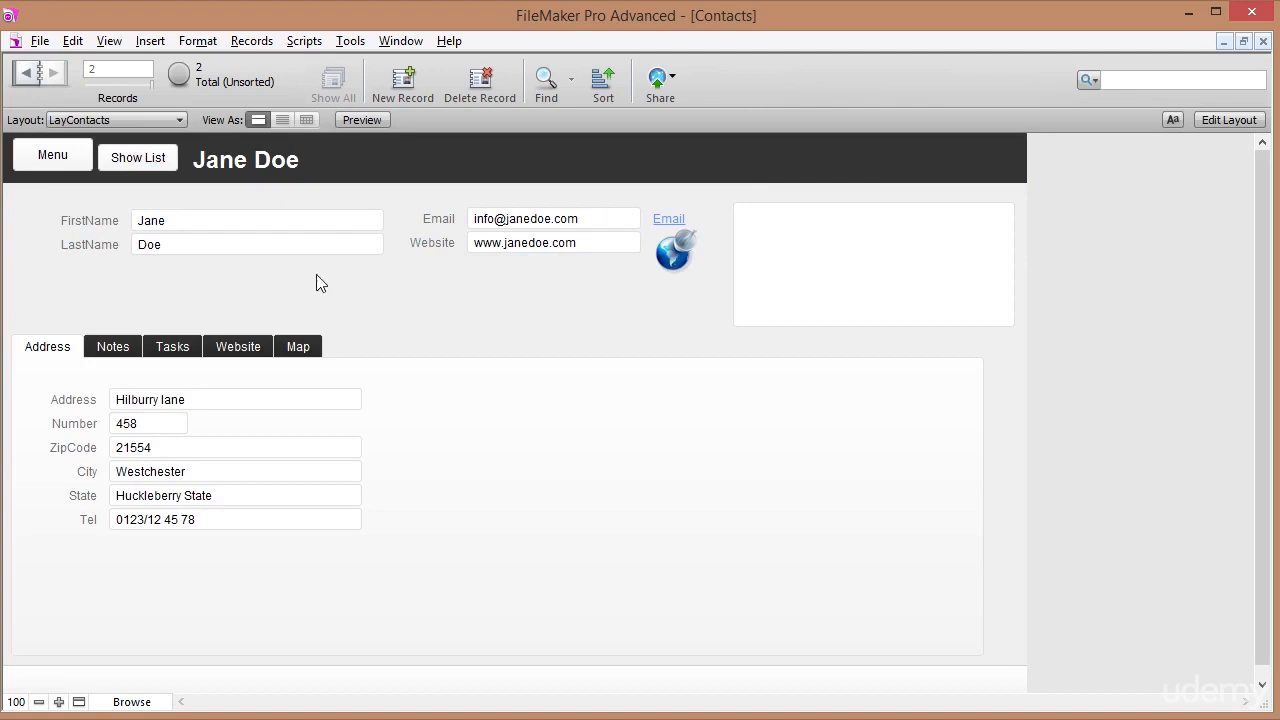
click(175, 349)
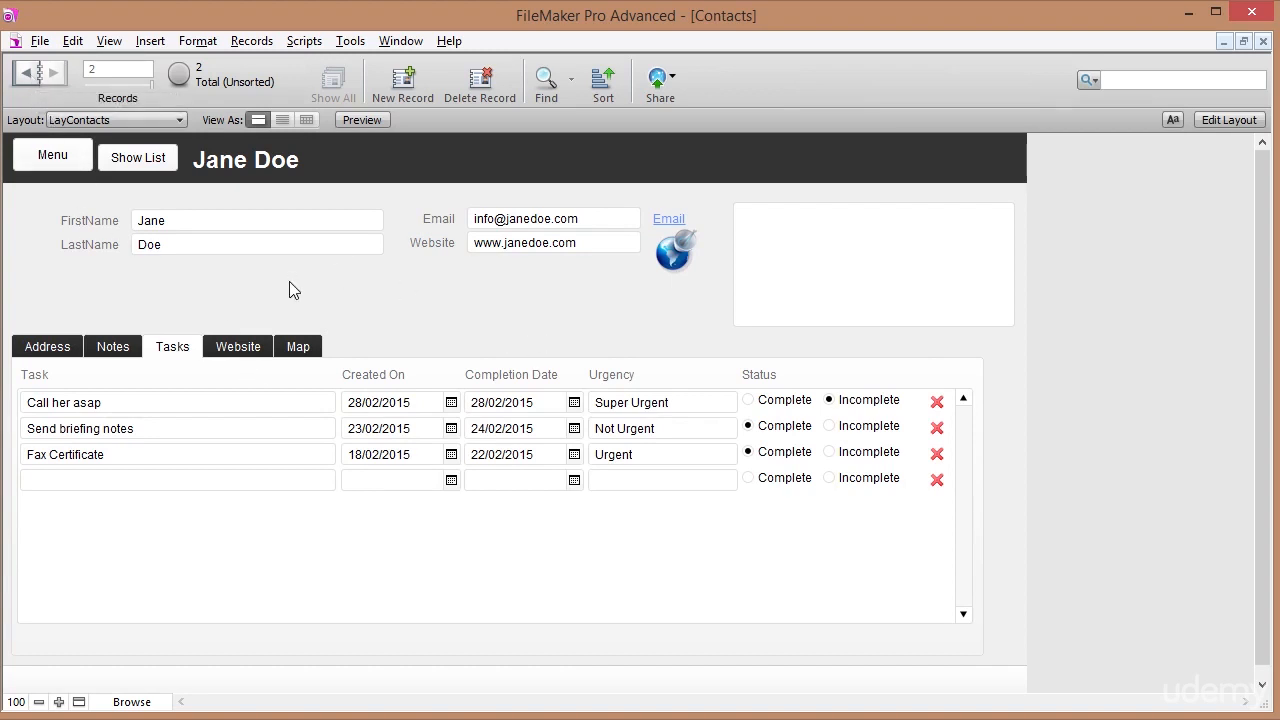
click(60, 155)
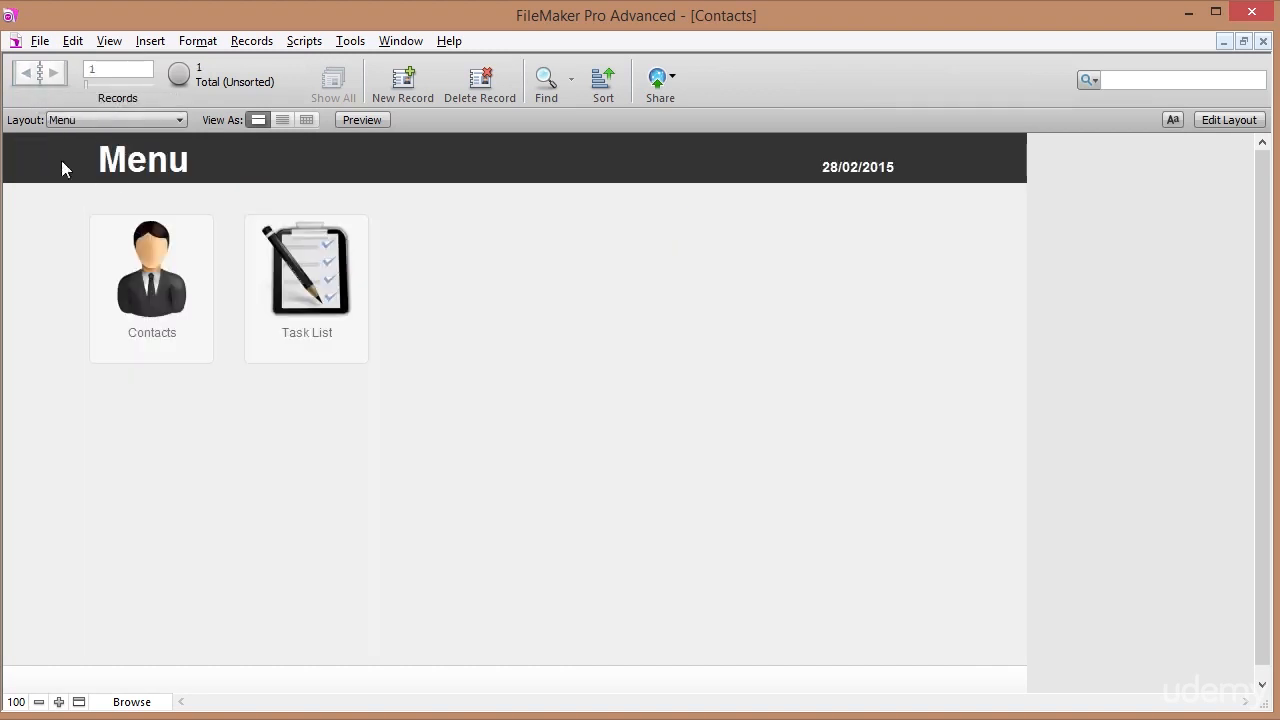
click(318, 330)
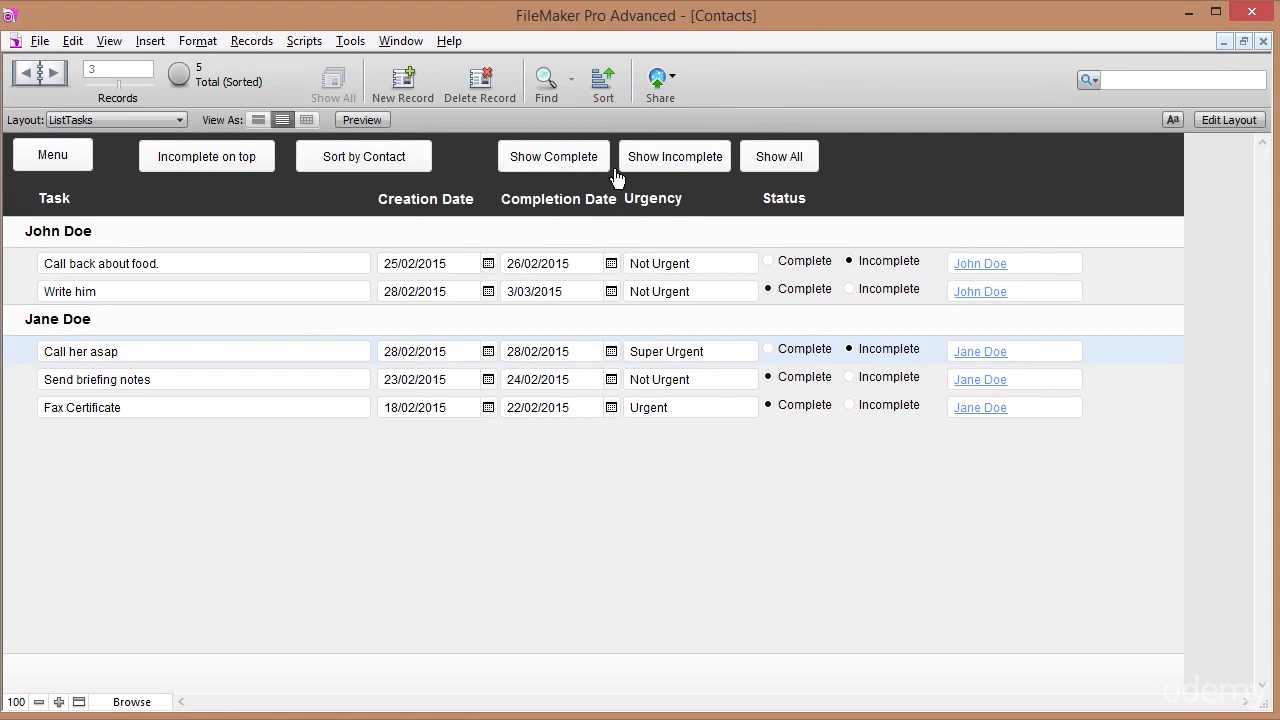
click(697, 162)
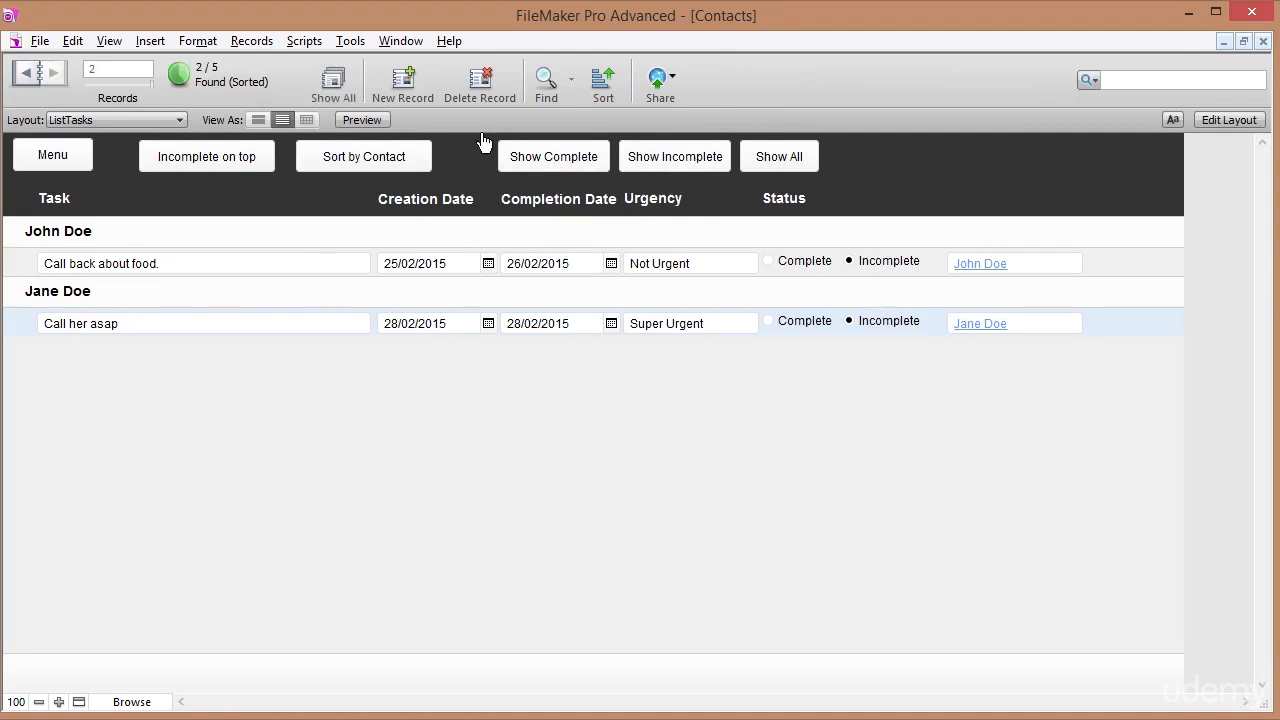
click(785, 165)
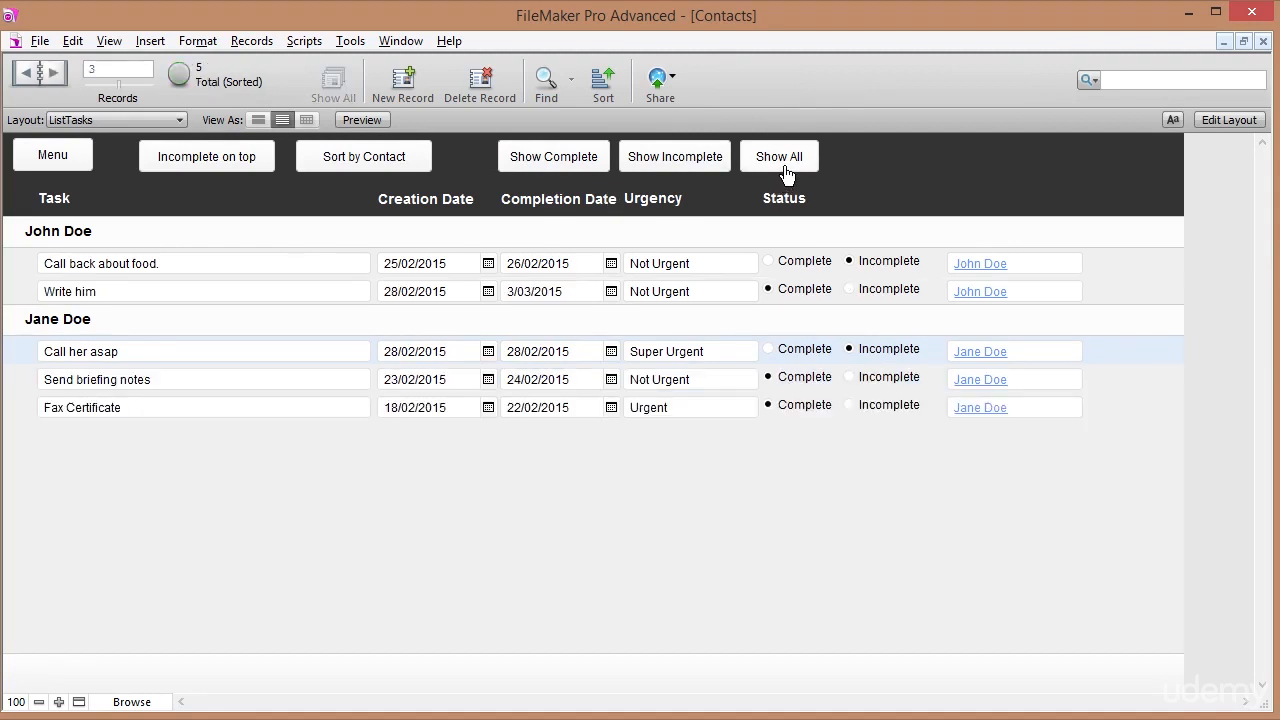
click(566, 162)
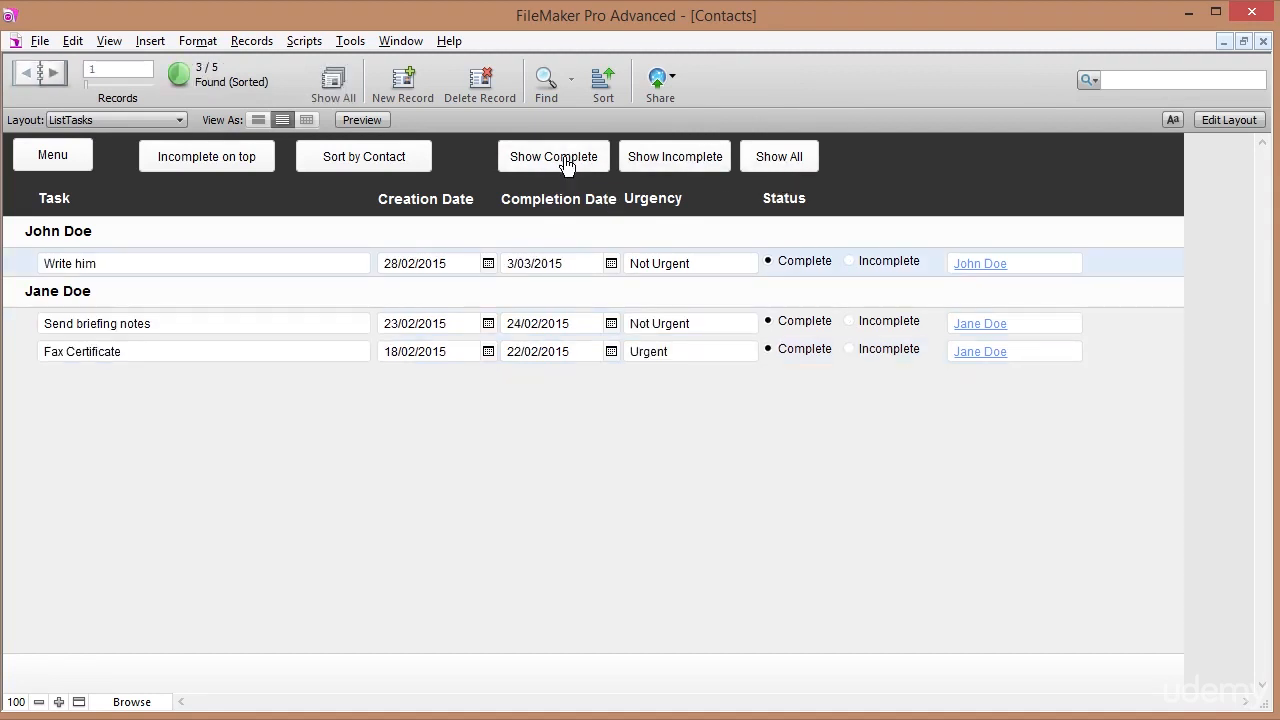
click(769, 167)
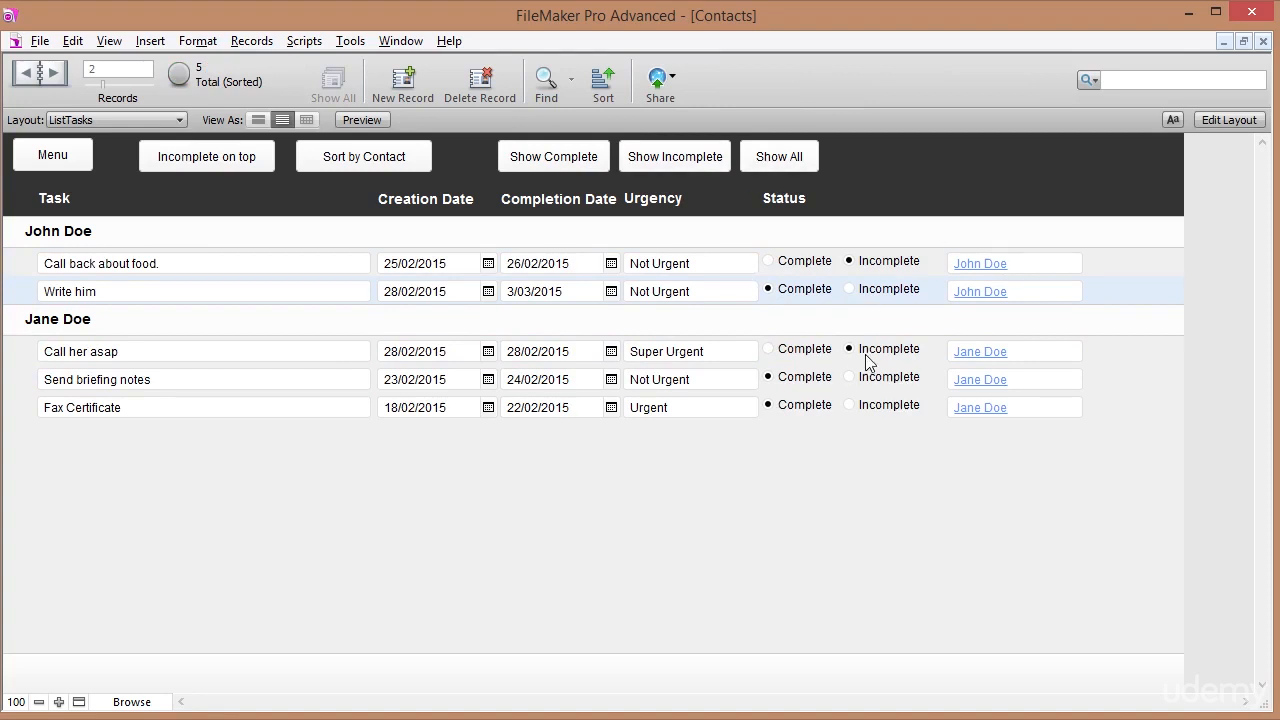
click(66, 156)
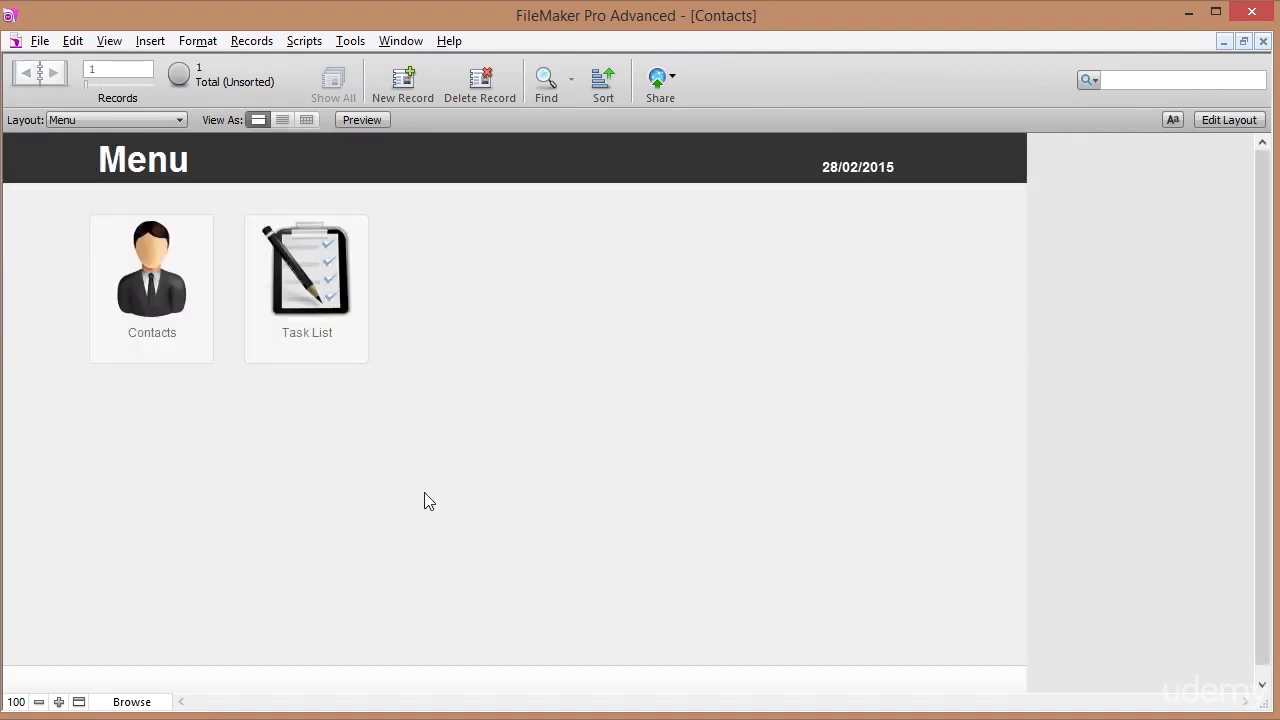
Open the Contacts detail layout and page between both records, ending on record 2.
click(160, 340)
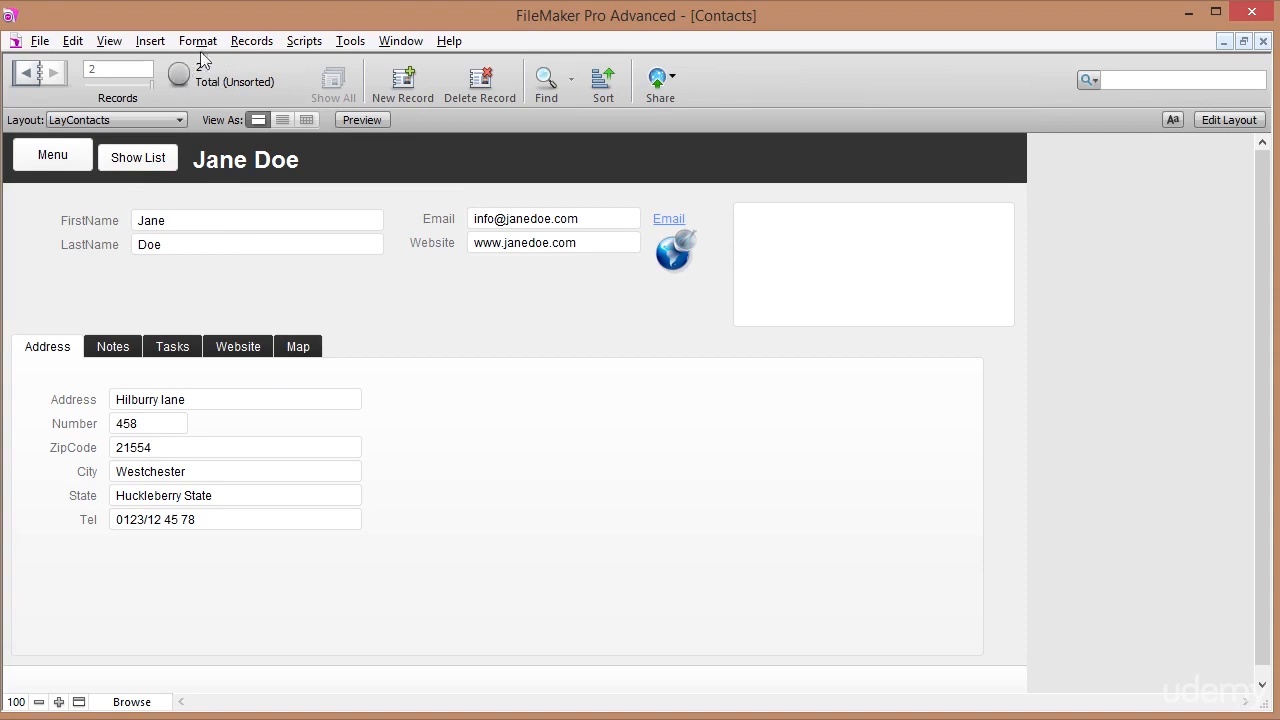
click(26, 71)
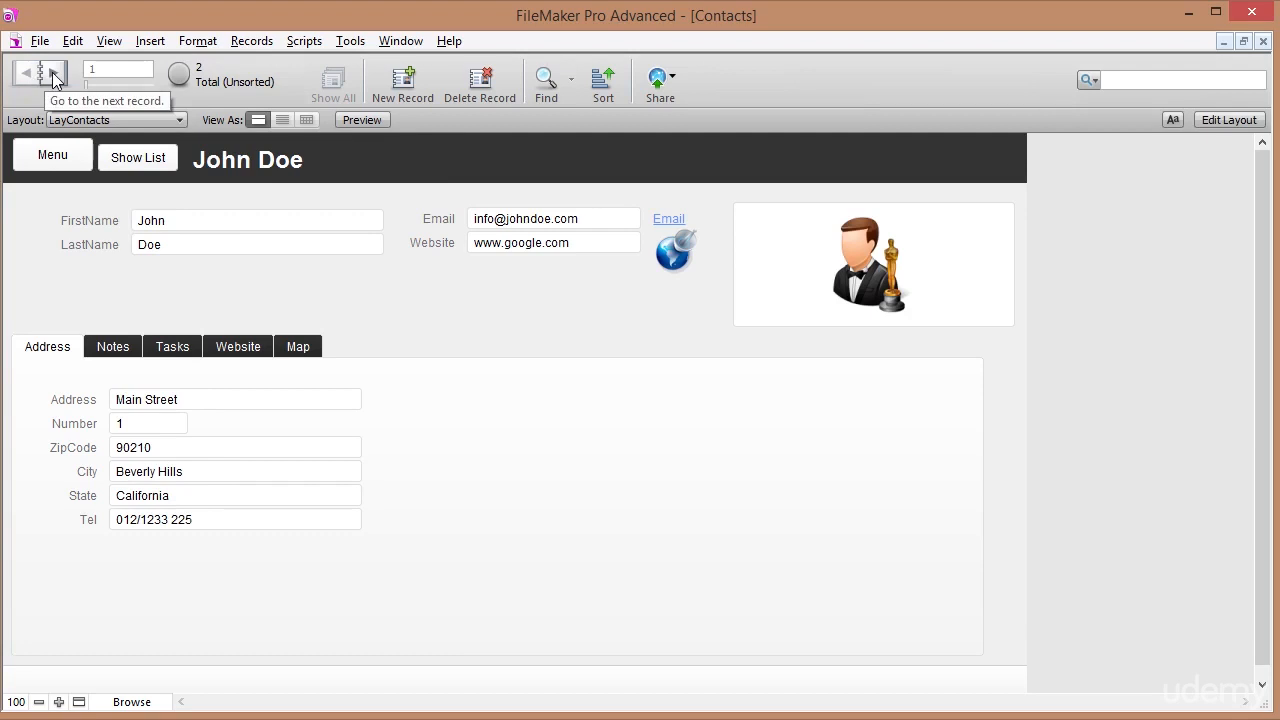
click(55, 74)
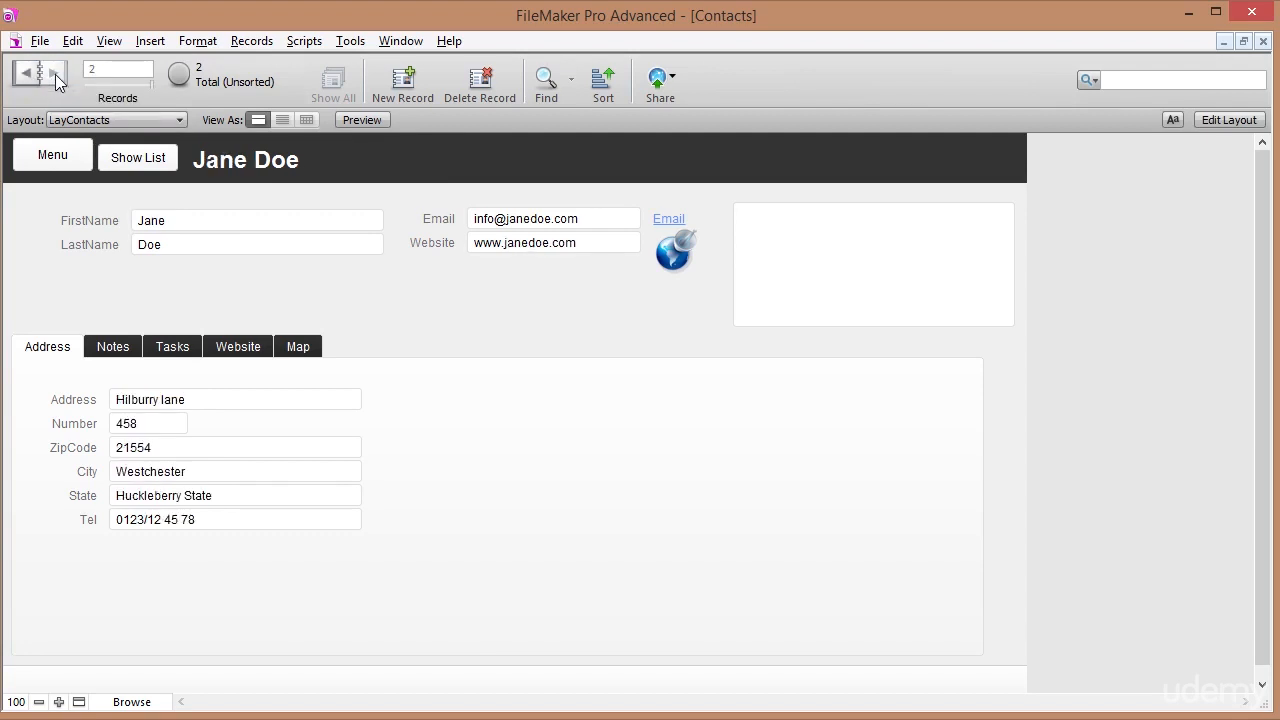
click(51, 75)
click(31, 74)
click(51, 75)
Create a third contact record with first and last name entered, then enter Find mode.
click(403, 84)
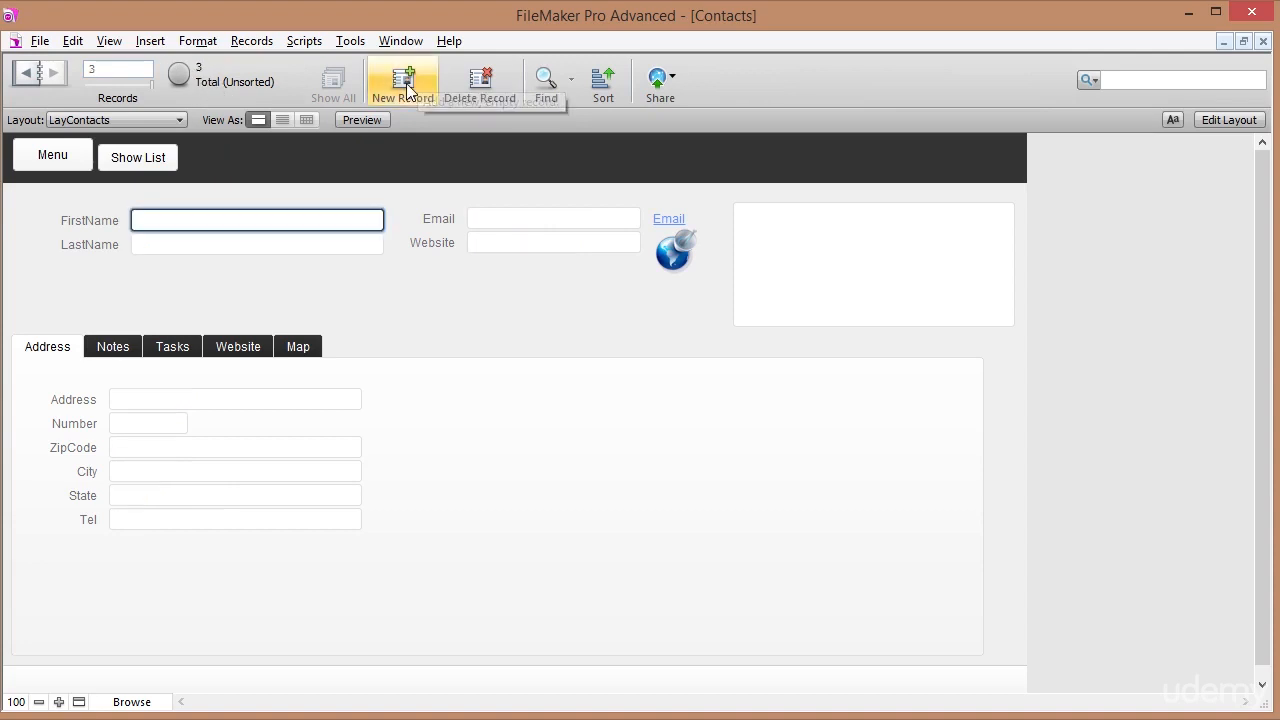
key(Tab)
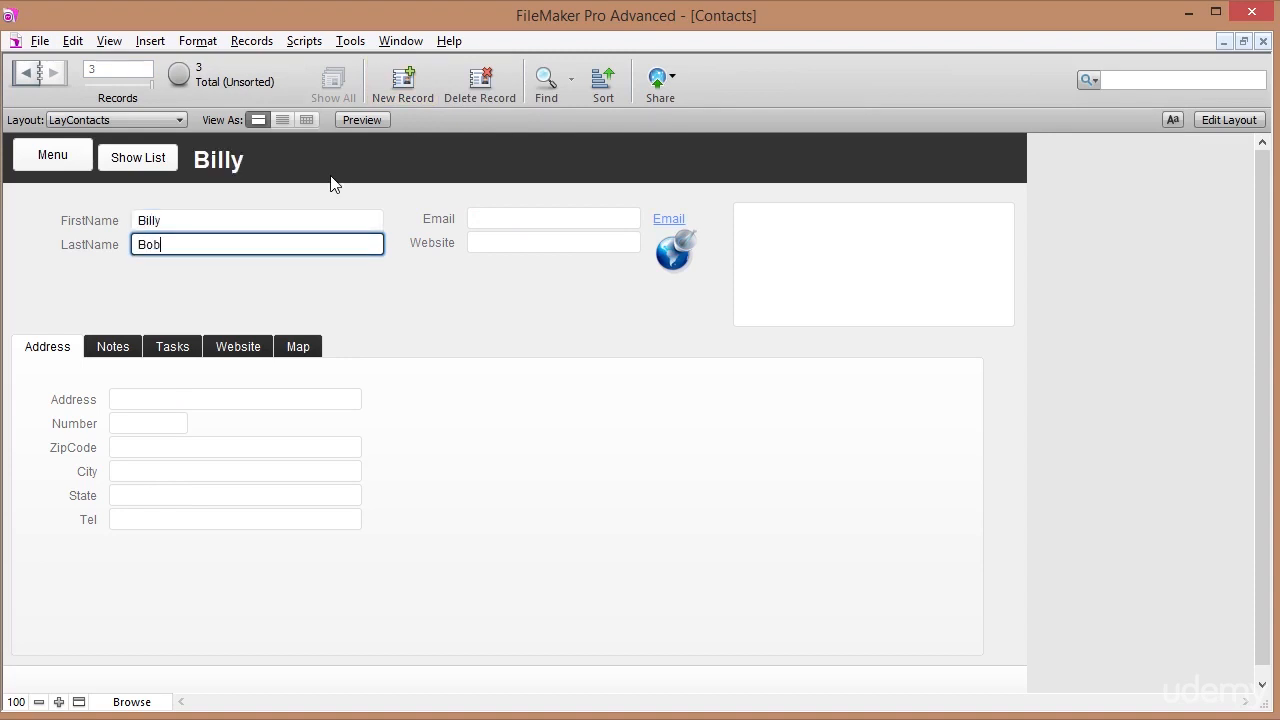
click(333, 183)
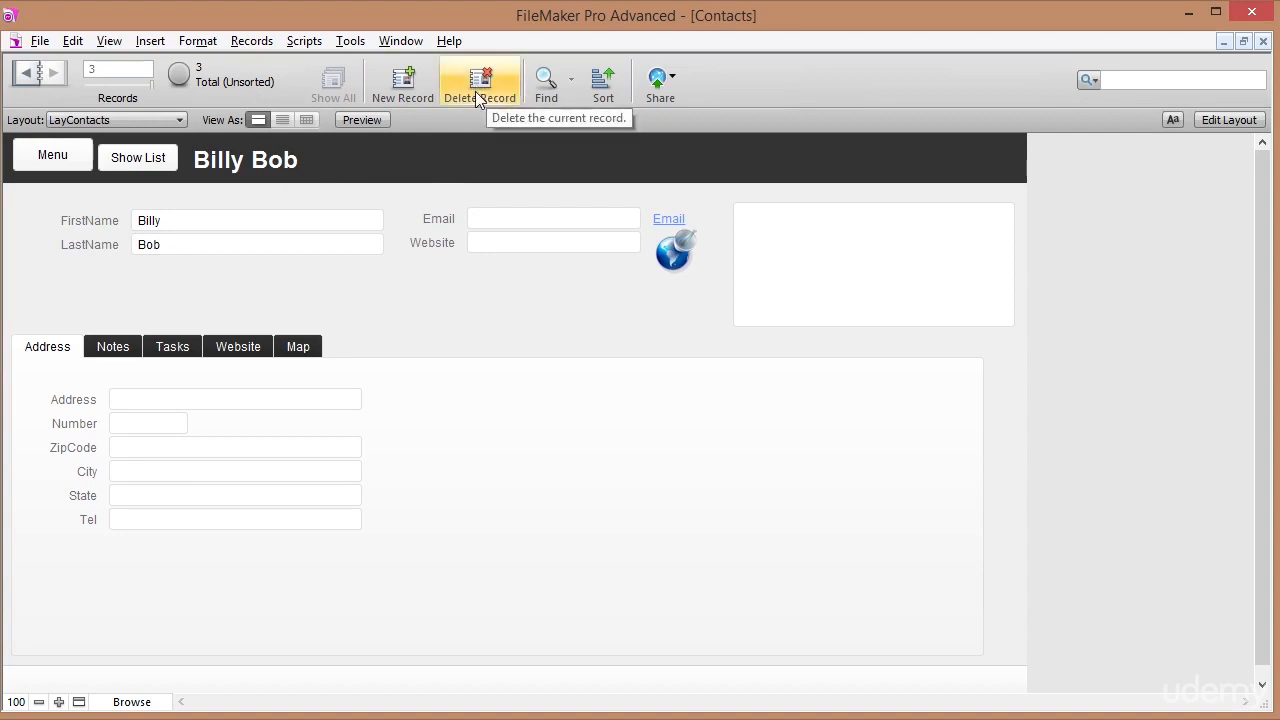
click(546, 85)
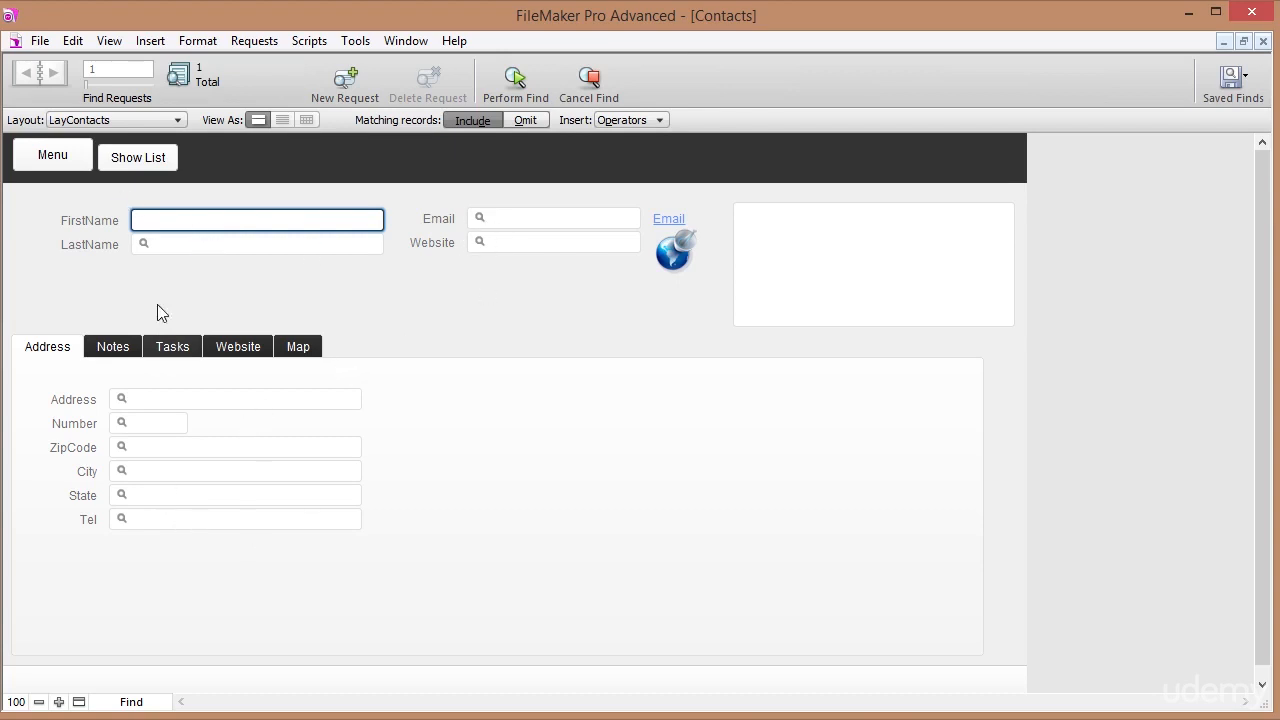
Search contacts by last name and step back and forth through the two found records.
click(166, 248)
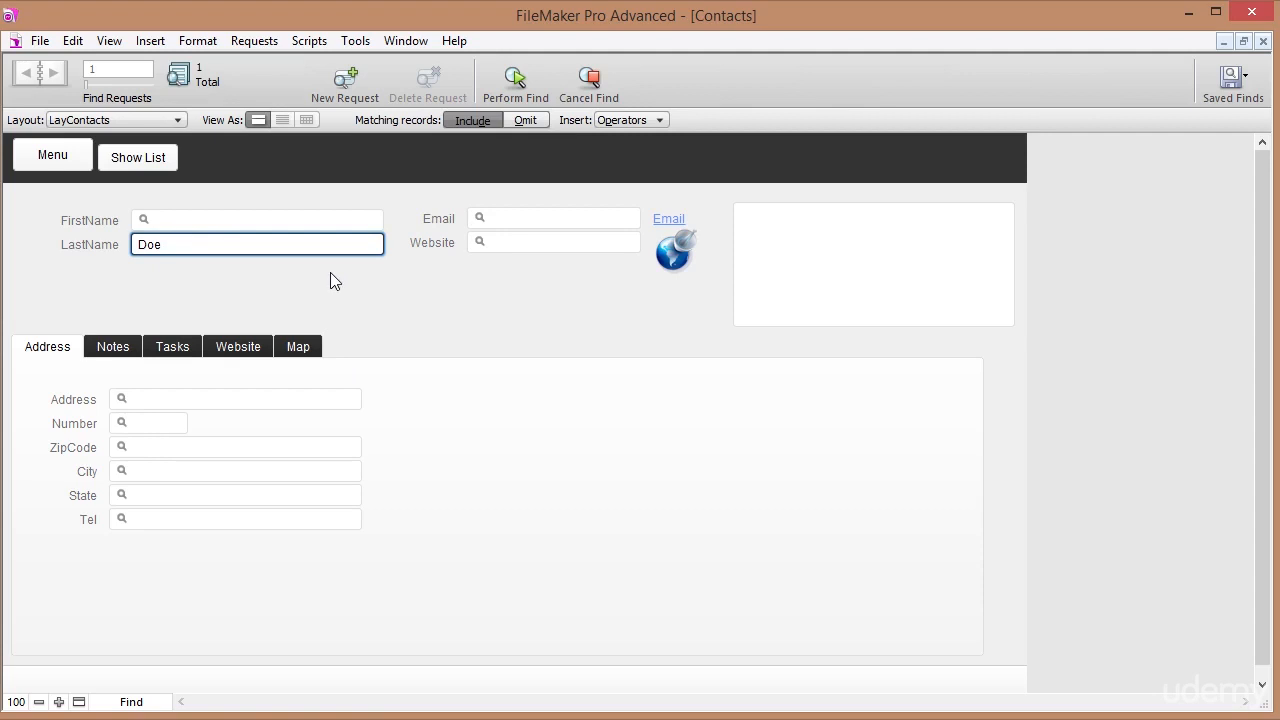
click(516, 76)
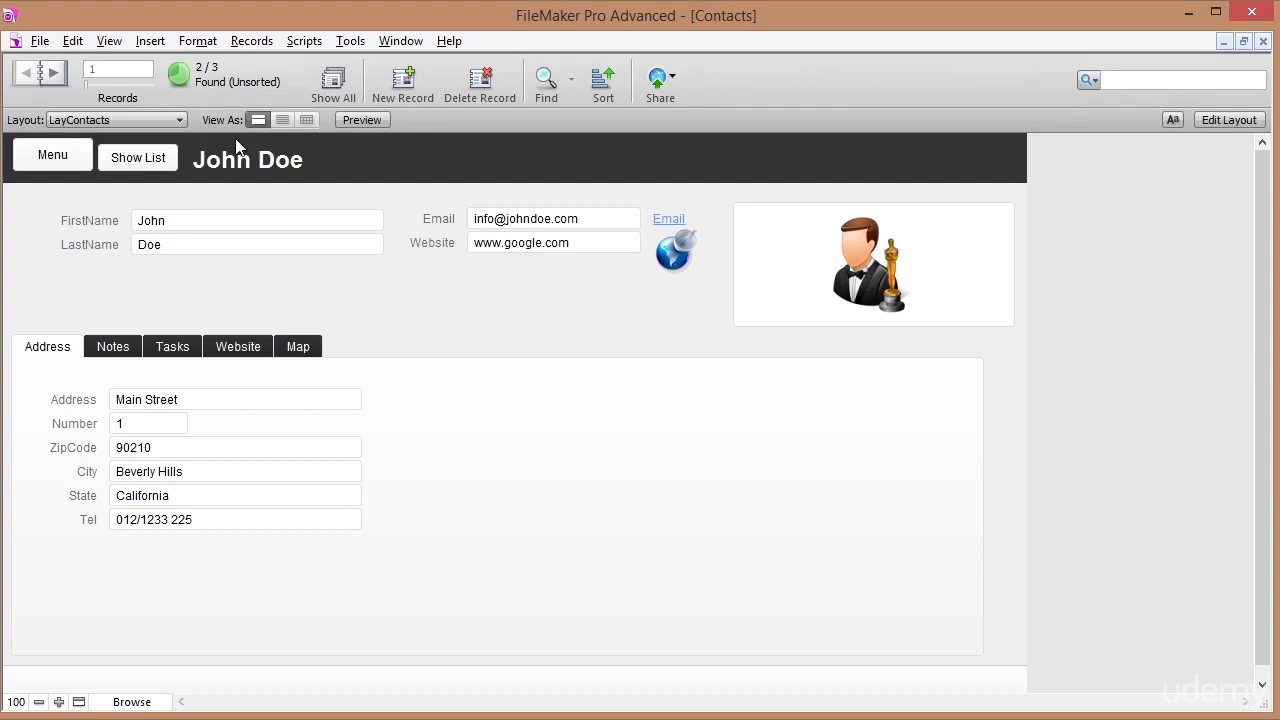
click(52, 72)
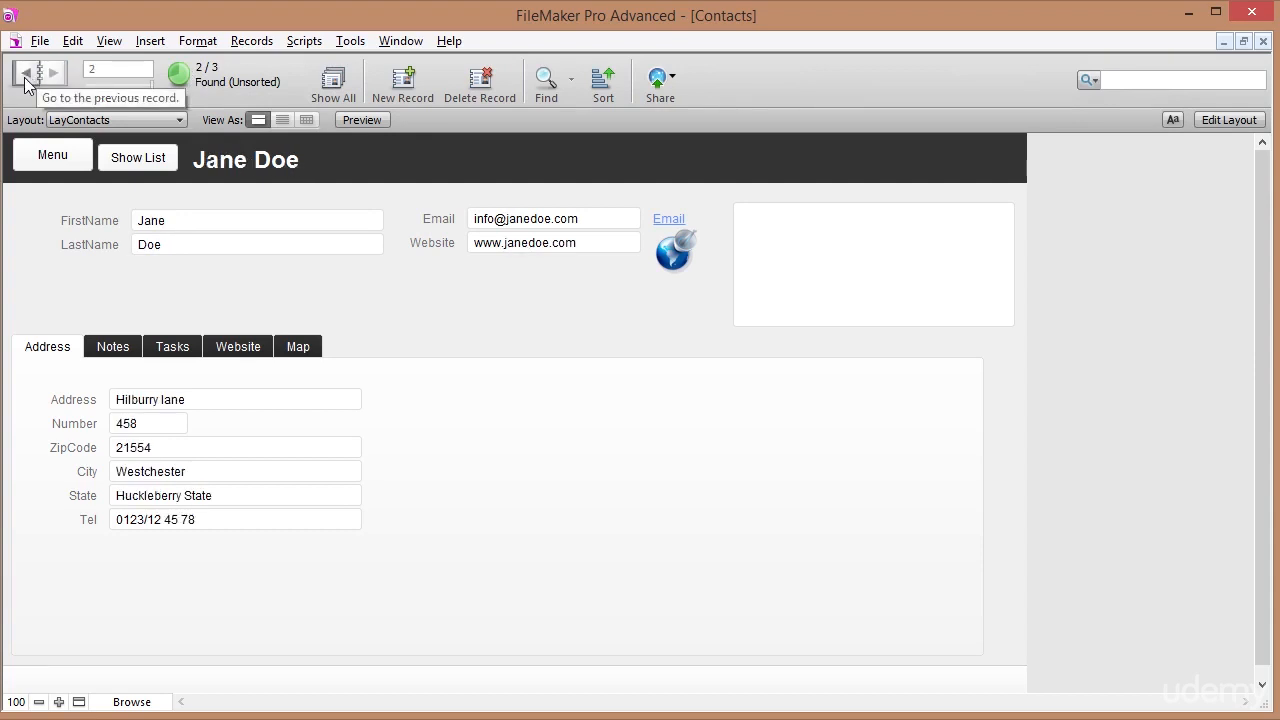
click(27, 74)
click(52, 74)
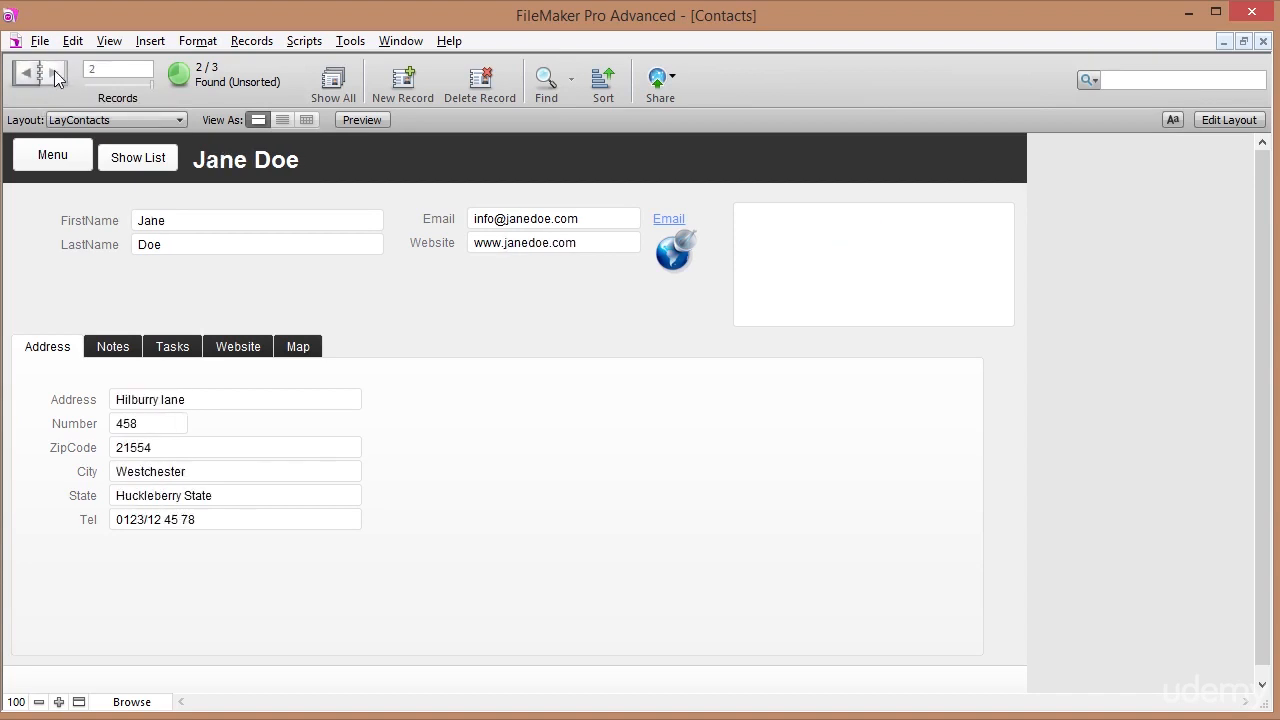
click(30, 70)
click(55, 73)
click(29, 73)
click(53, 72)
Show all three records, go to the new third contact, and cancel a new find.
click(328, 88)
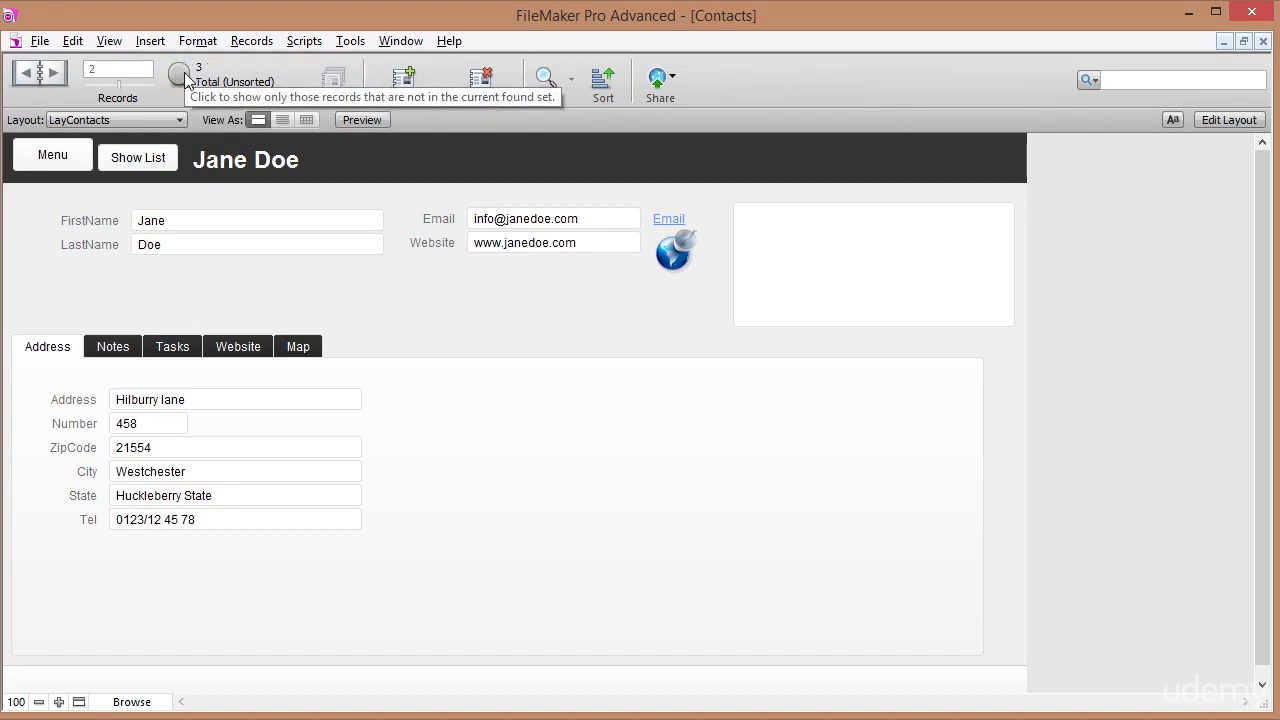
click(56, 71)
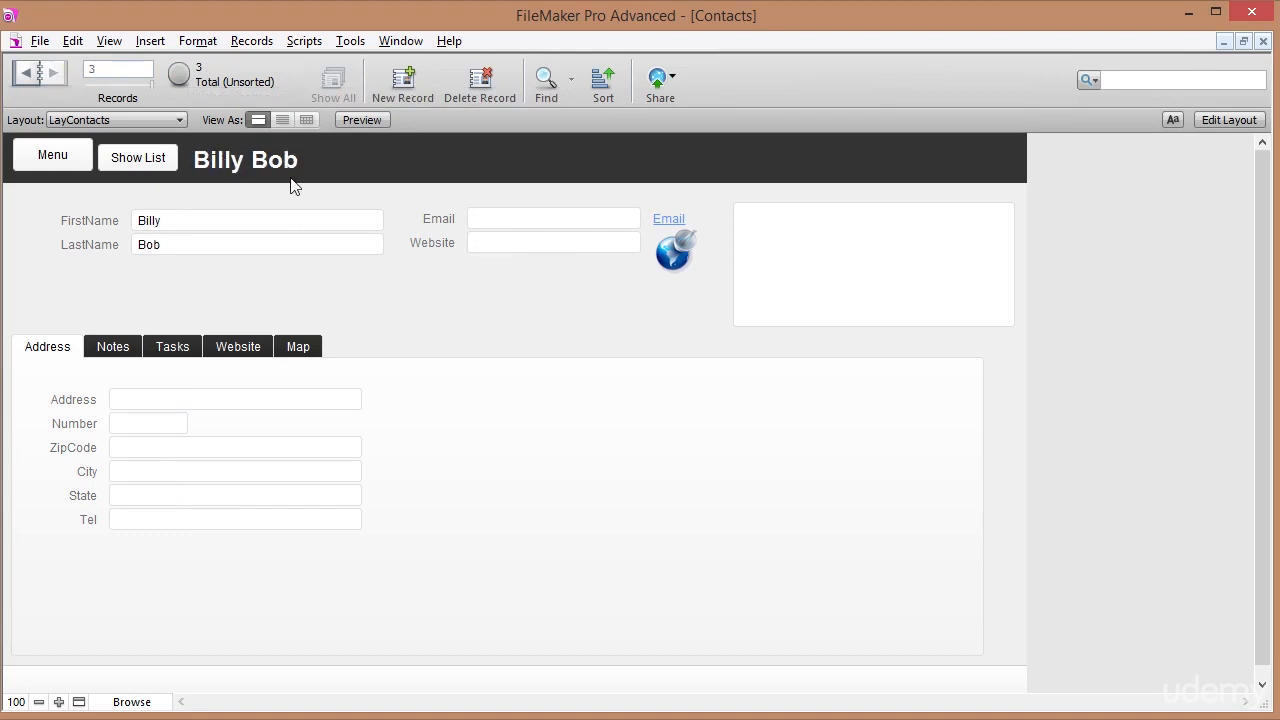
click(545, 85)
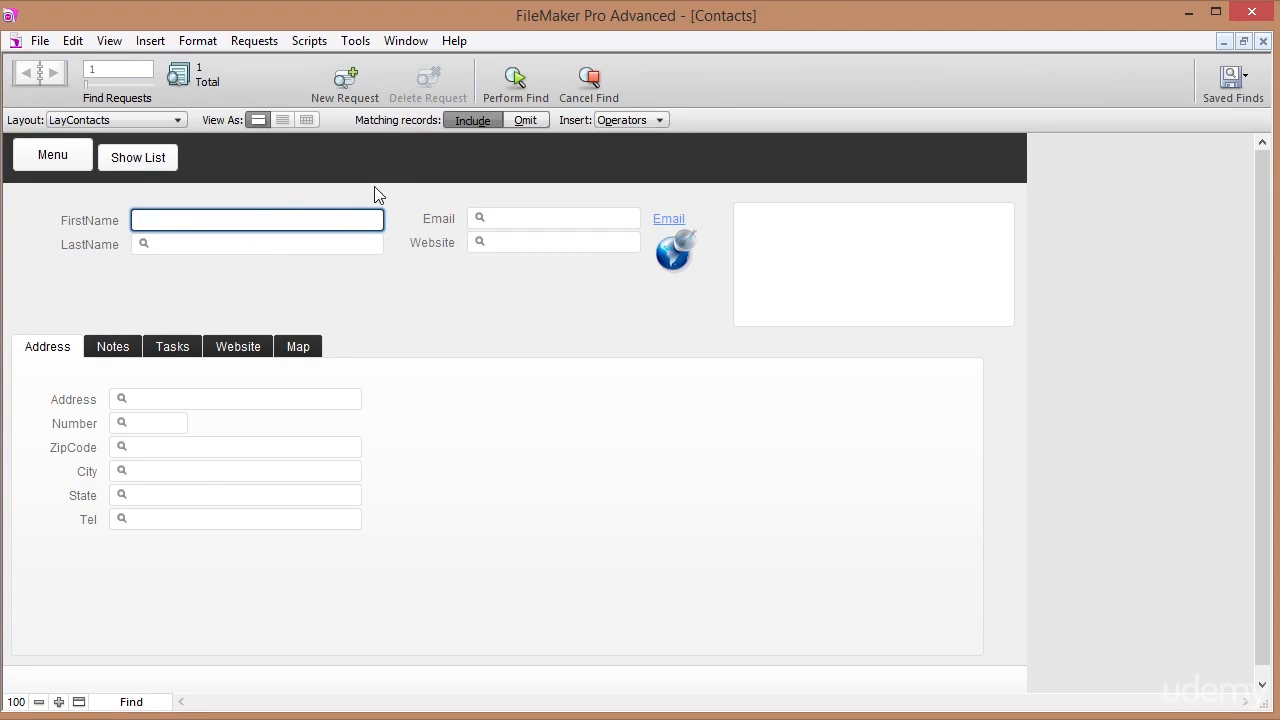
click(589, 86)
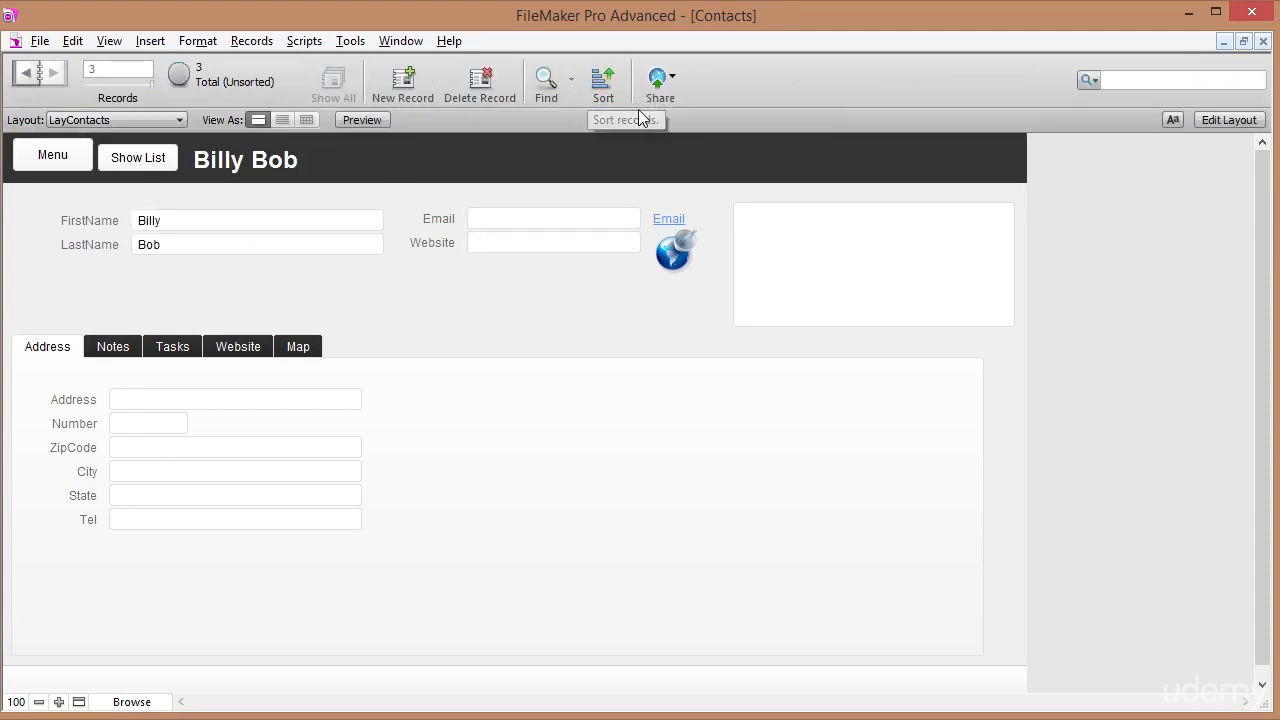
click(1123, 76)
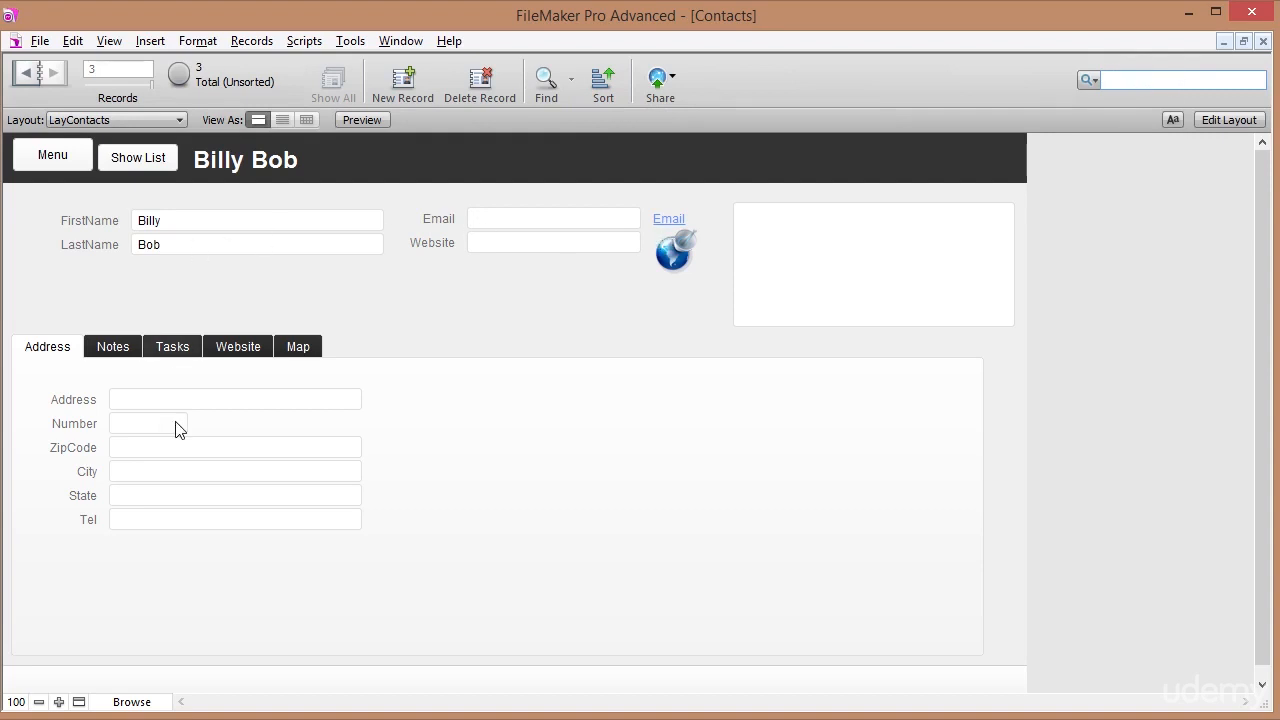
text(Doe)
key(Return)
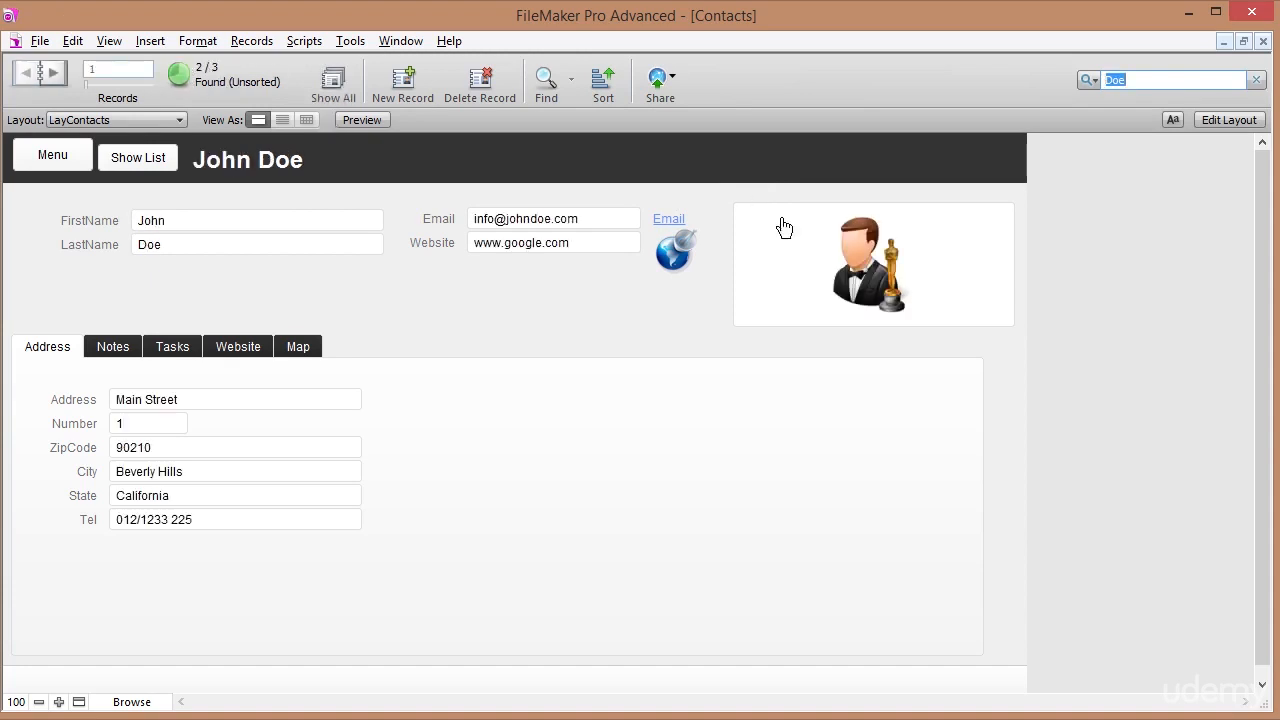
click(1132, 80)
Find the contact matching the given last name and ZIP code, and view it in the list layout.
click(548, 82)
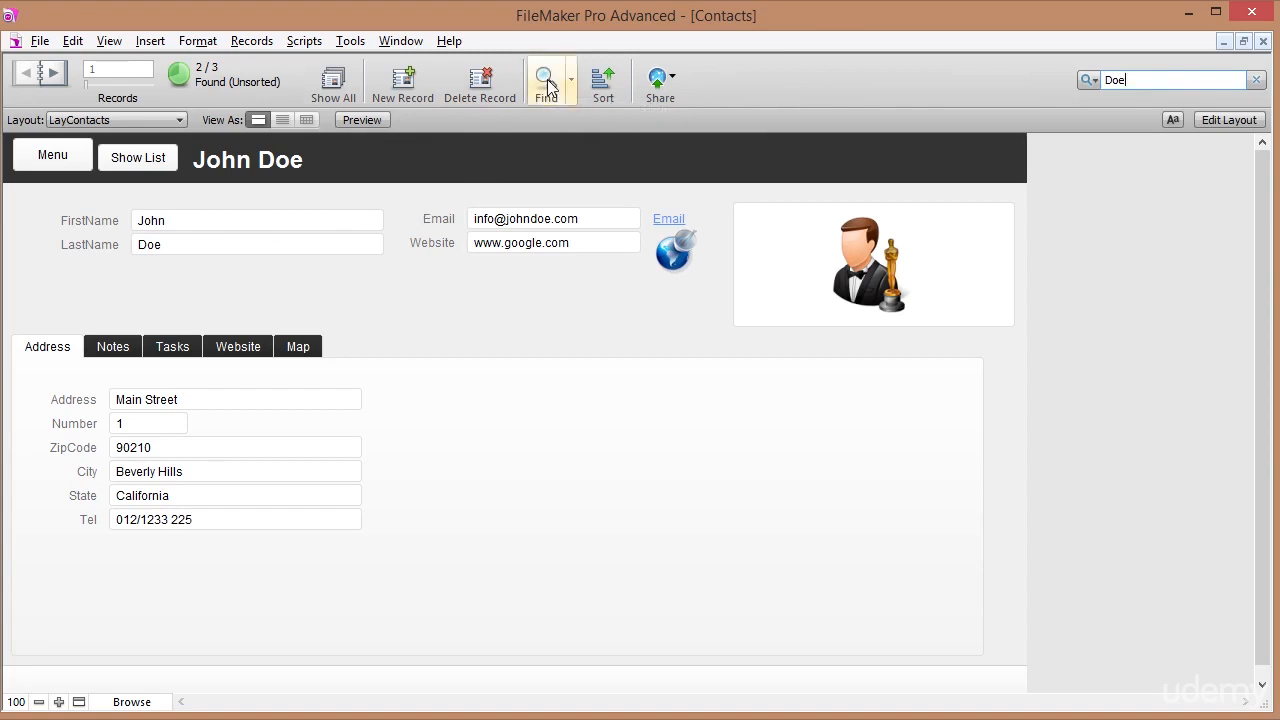
click(173, 242)
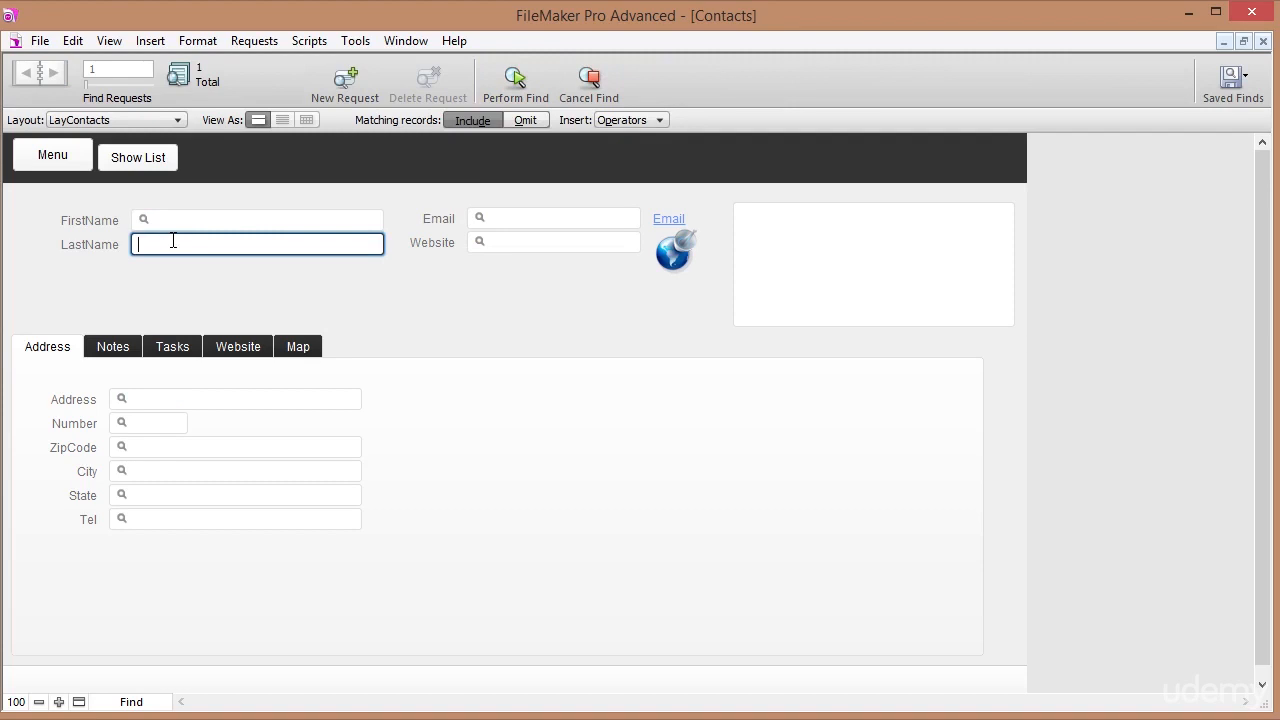
text(Doe)
click(160, 447)
text(90)
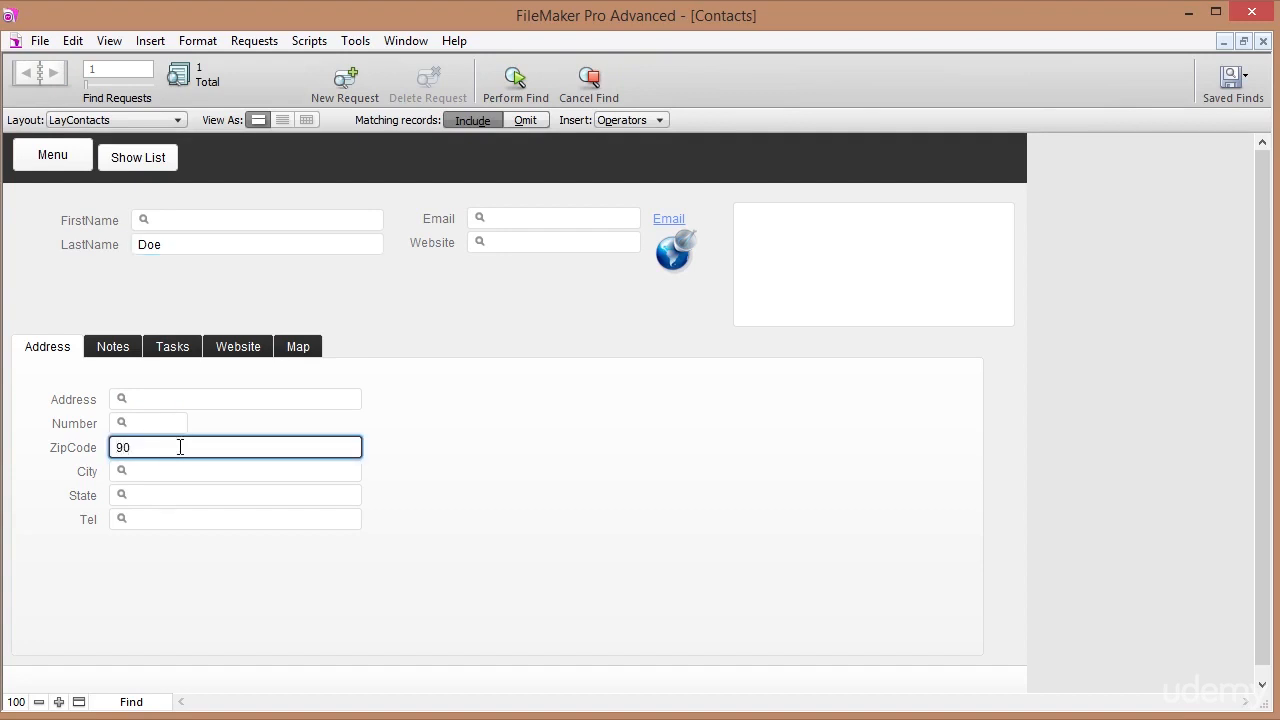
text(210)
click(513, 78)
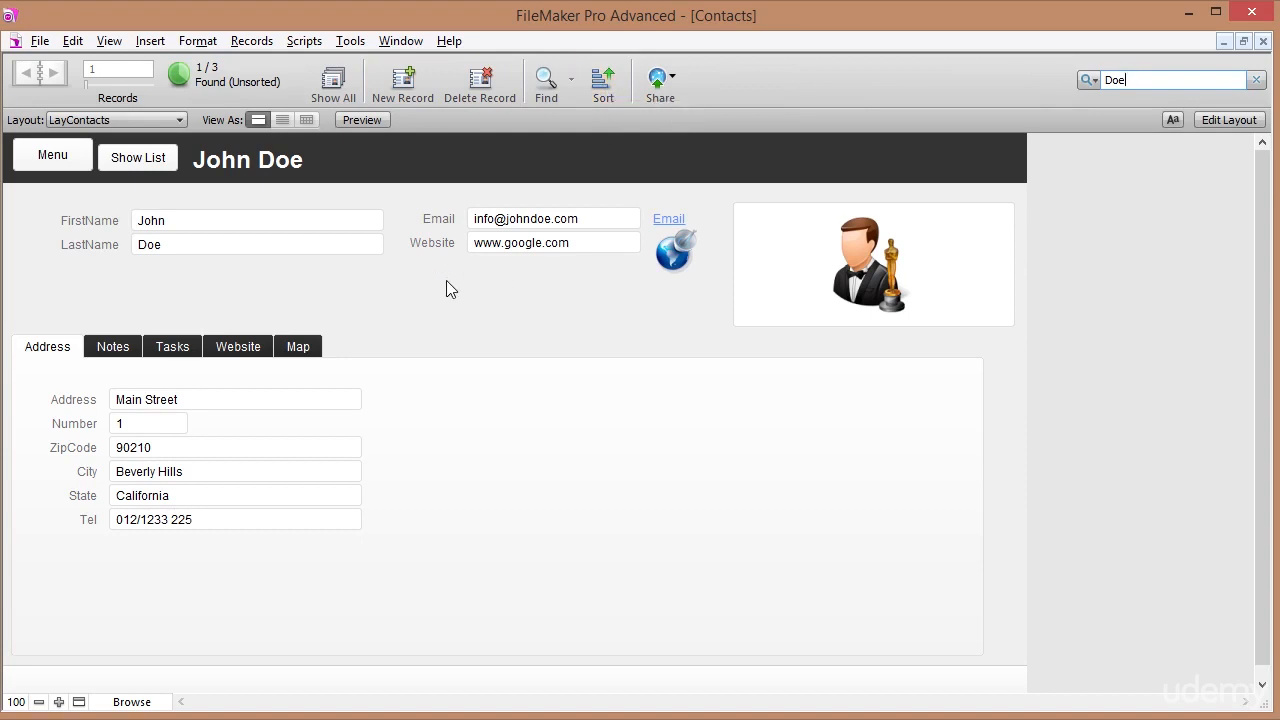
click(145, 160)
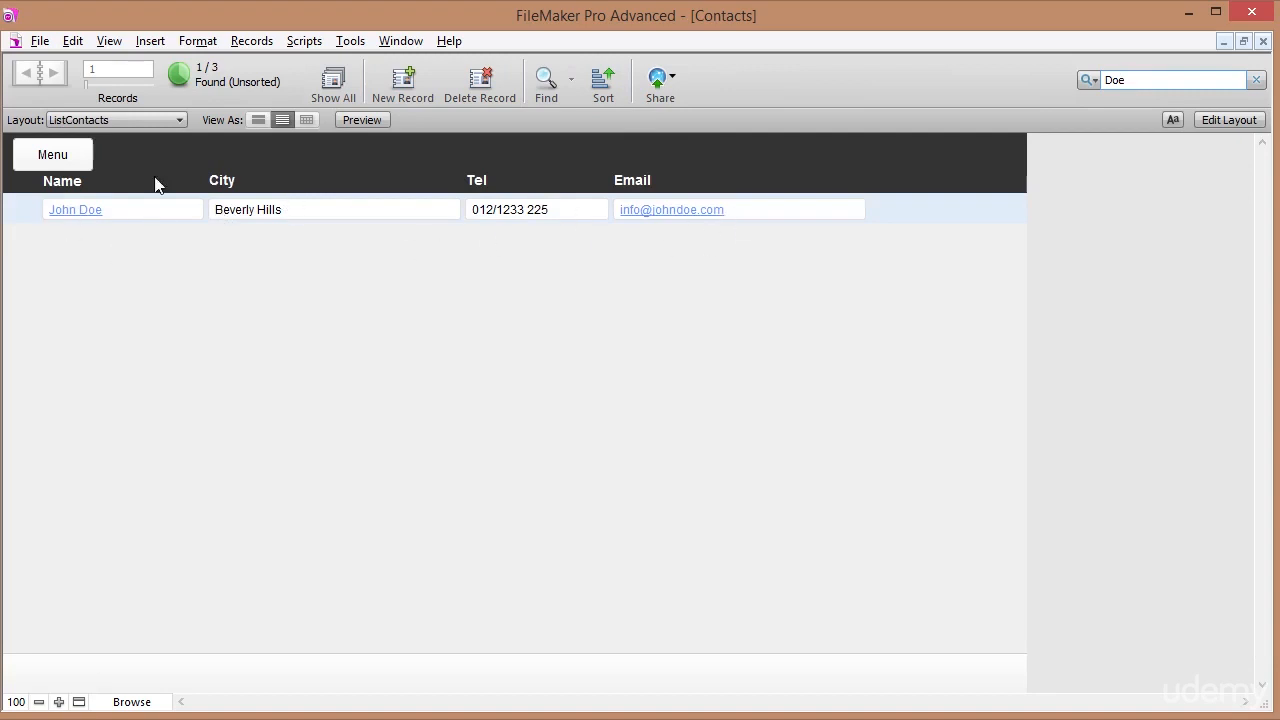
Show all three contacts sorted ascending by LastName, then return to the Menu layout.
click(333, 86)
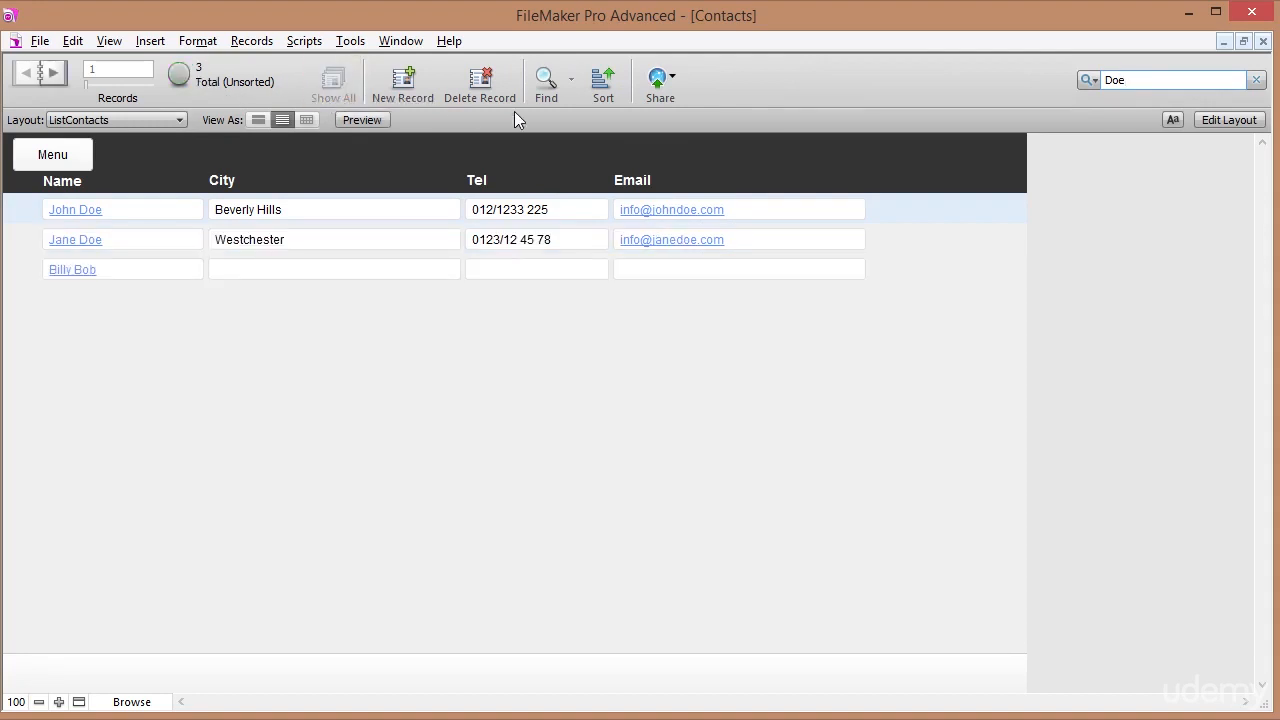
click(603, 84)
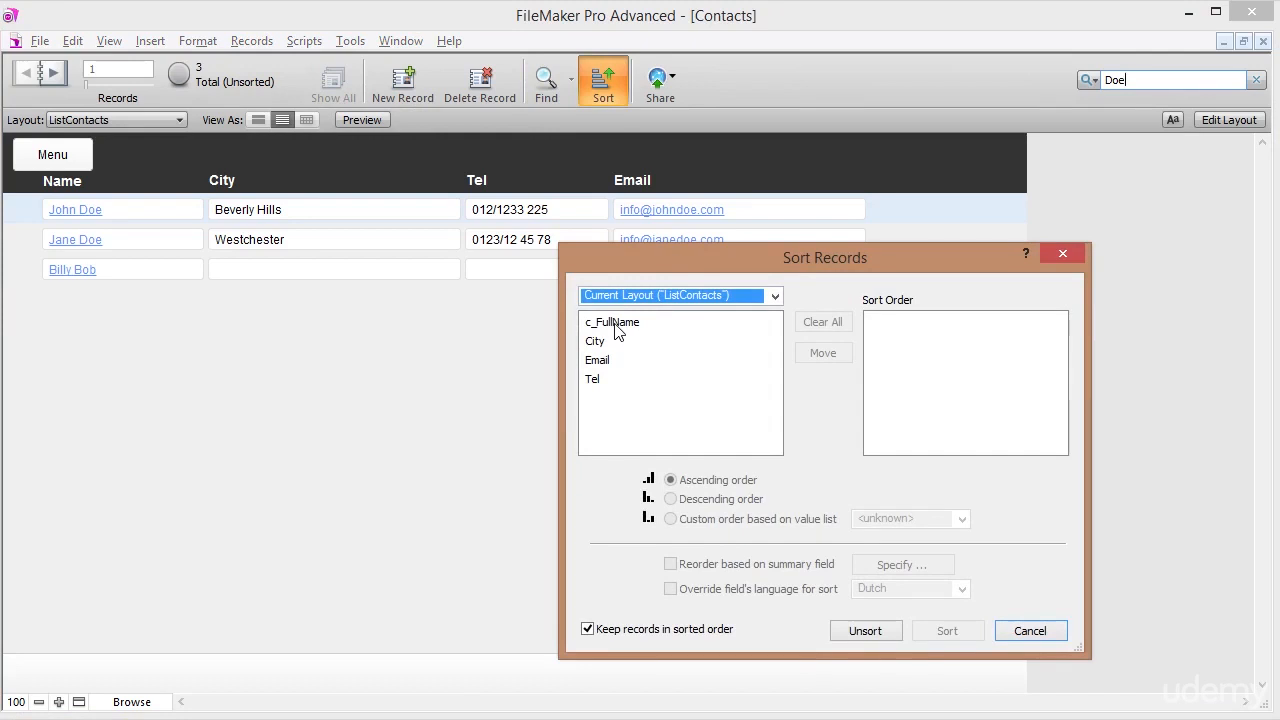
click(774, 296)
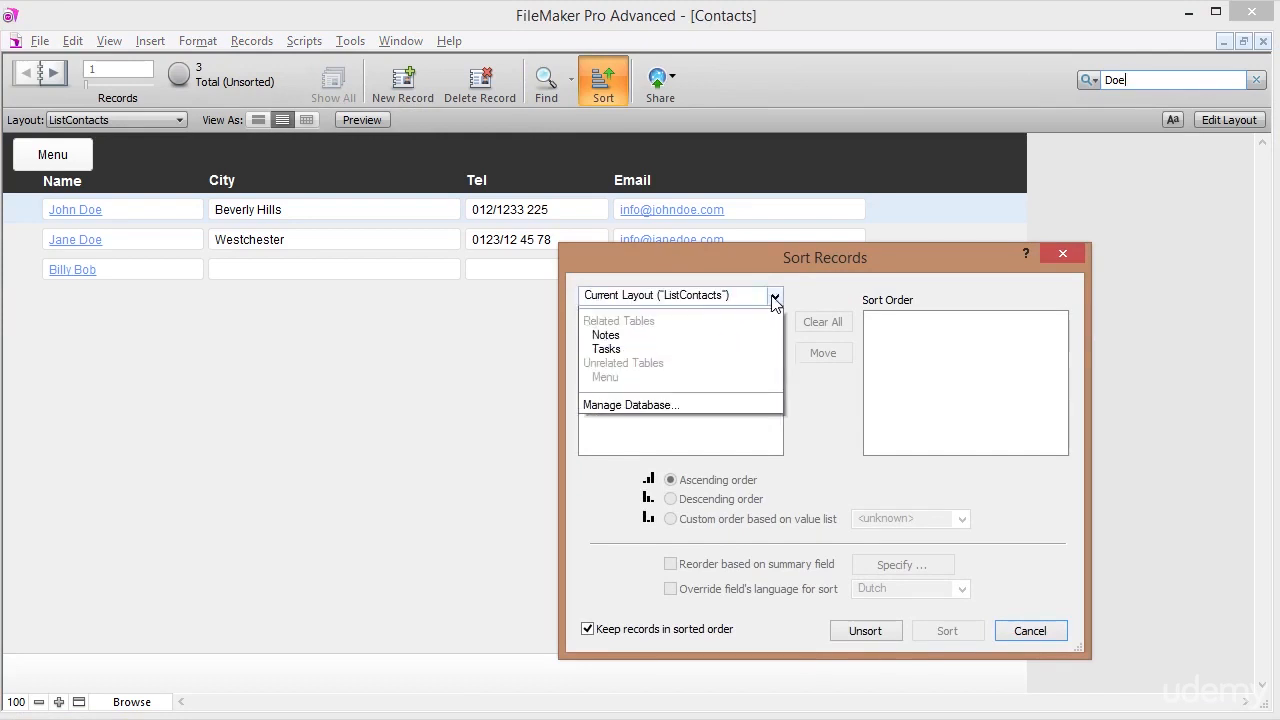
click(688, 329)
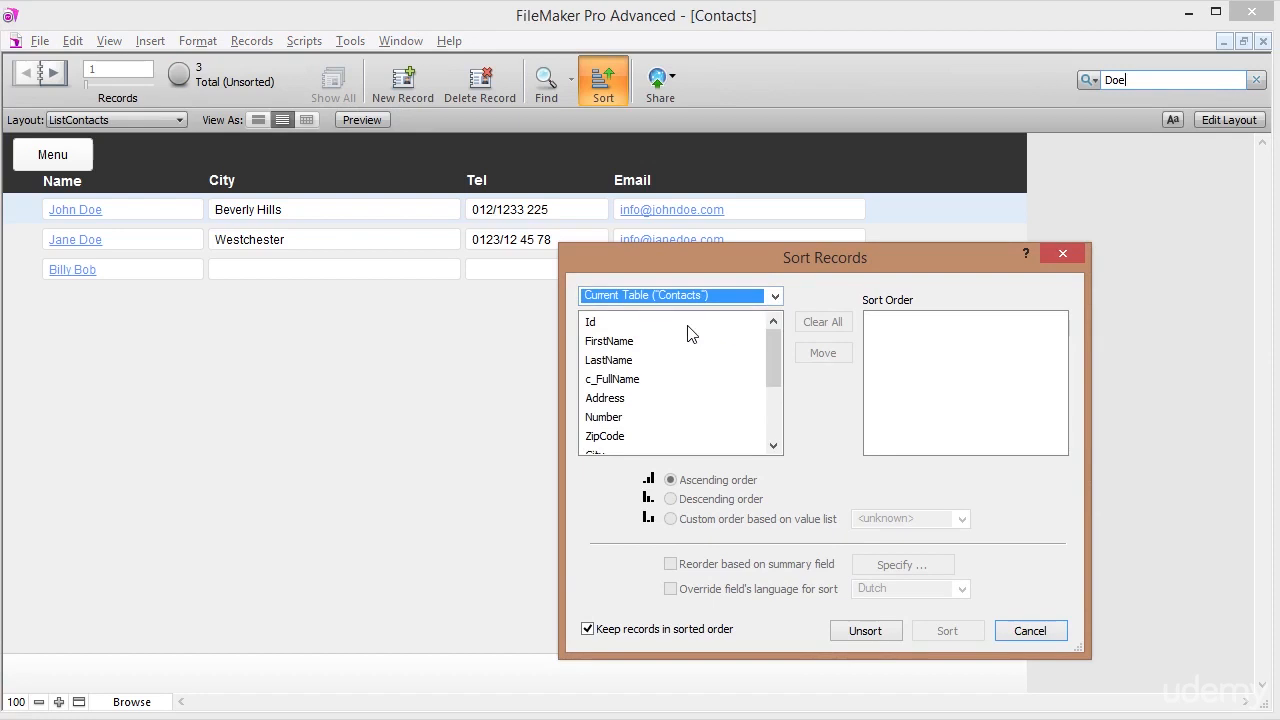
click(625, 363)
double_click(625, 363)
click(893, 322)
click(940, 633)
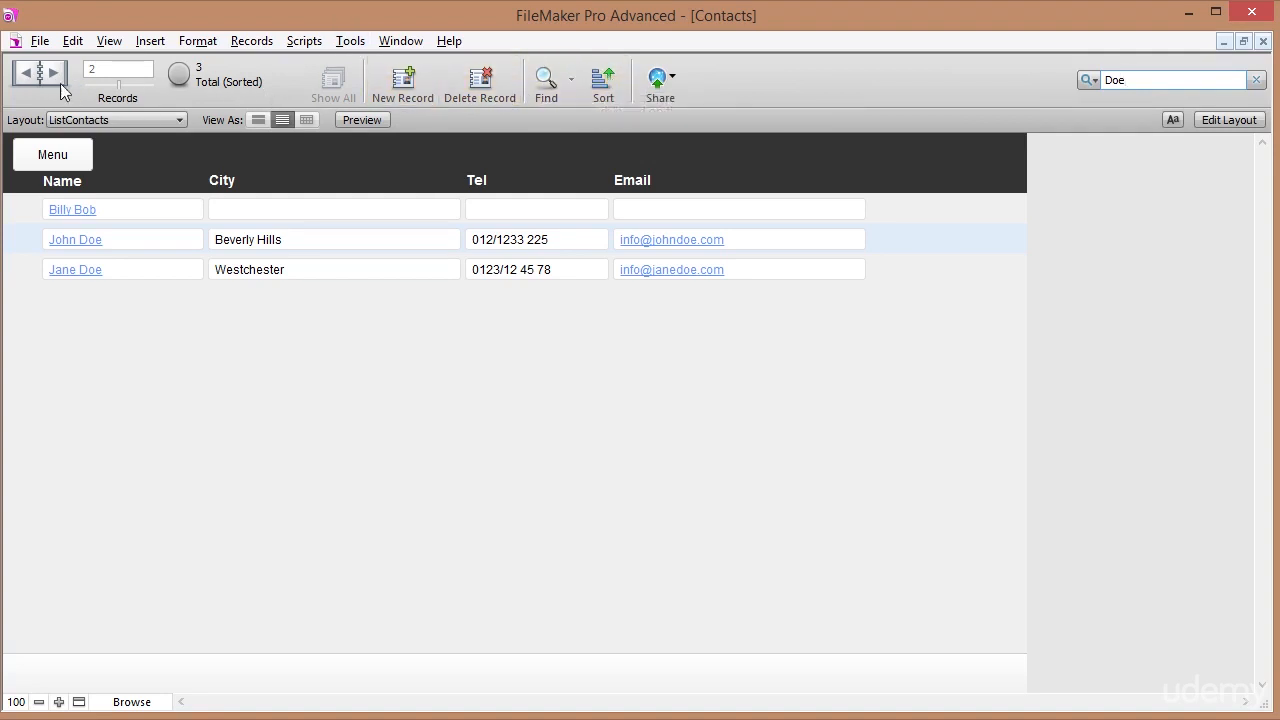
click(55, 156)
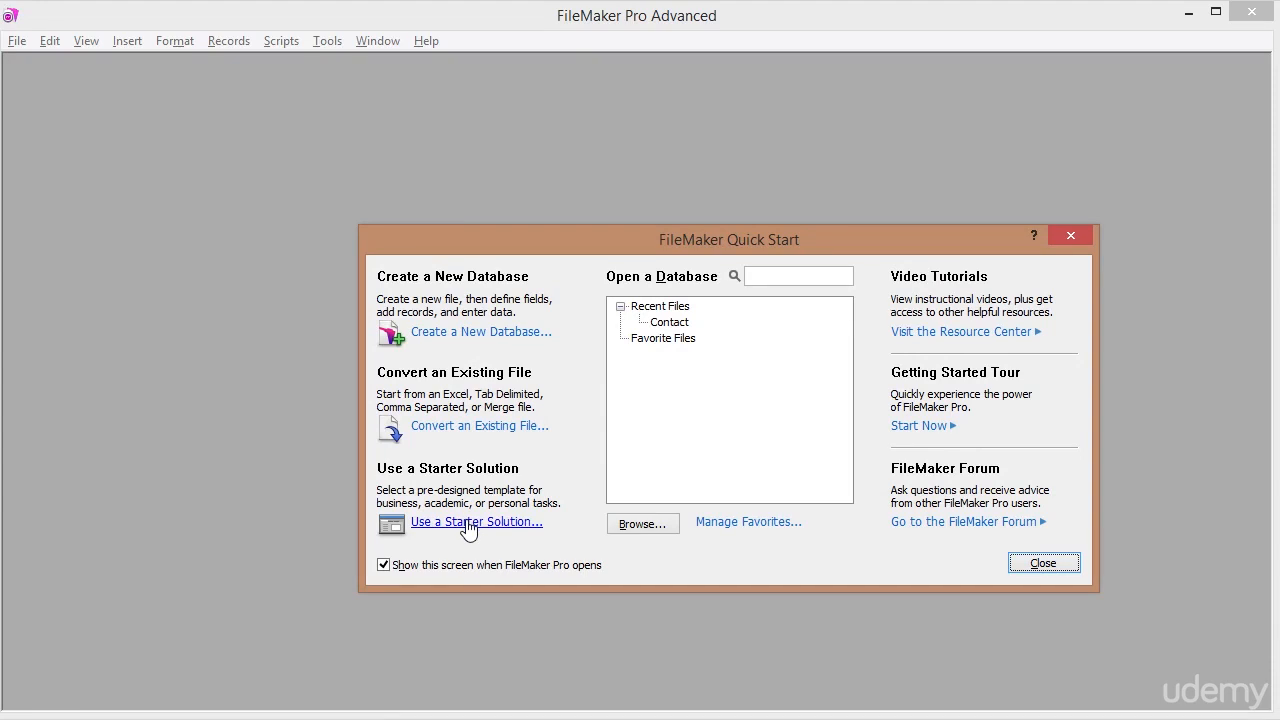
Start creating a new database from the Quick Start screen.
click(479, 331)
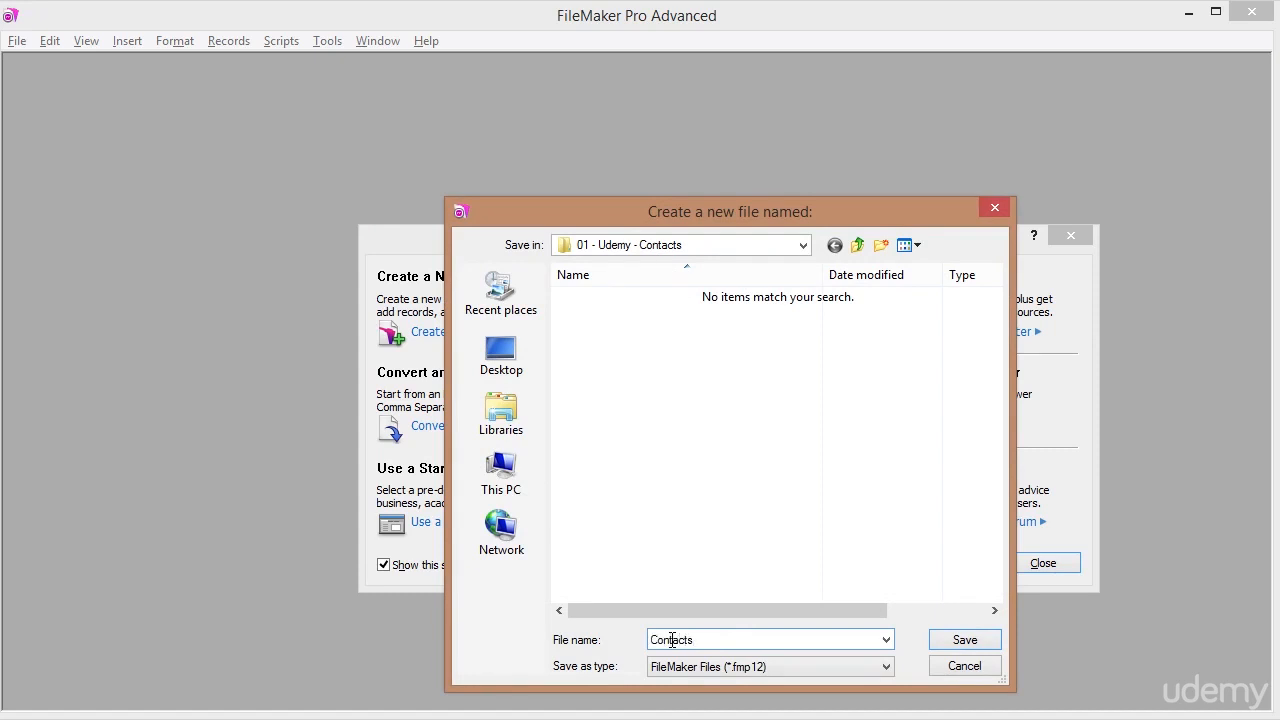
Save the new database as Contacts (.fmp12) in the 01 - Udemy - Contacts folder.
key(Return)
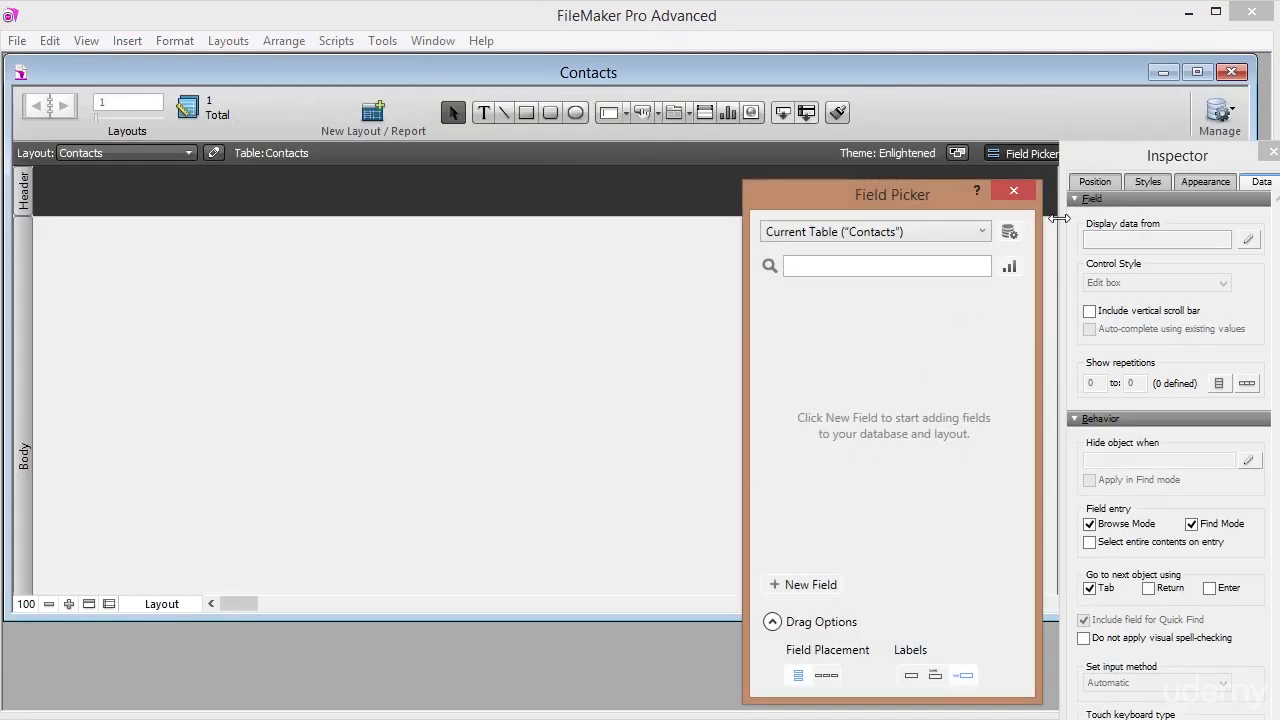
Maximize the Contacts window, nudge the Field Picker lower, and reach the File > Manage menu.
click(1199, 73)
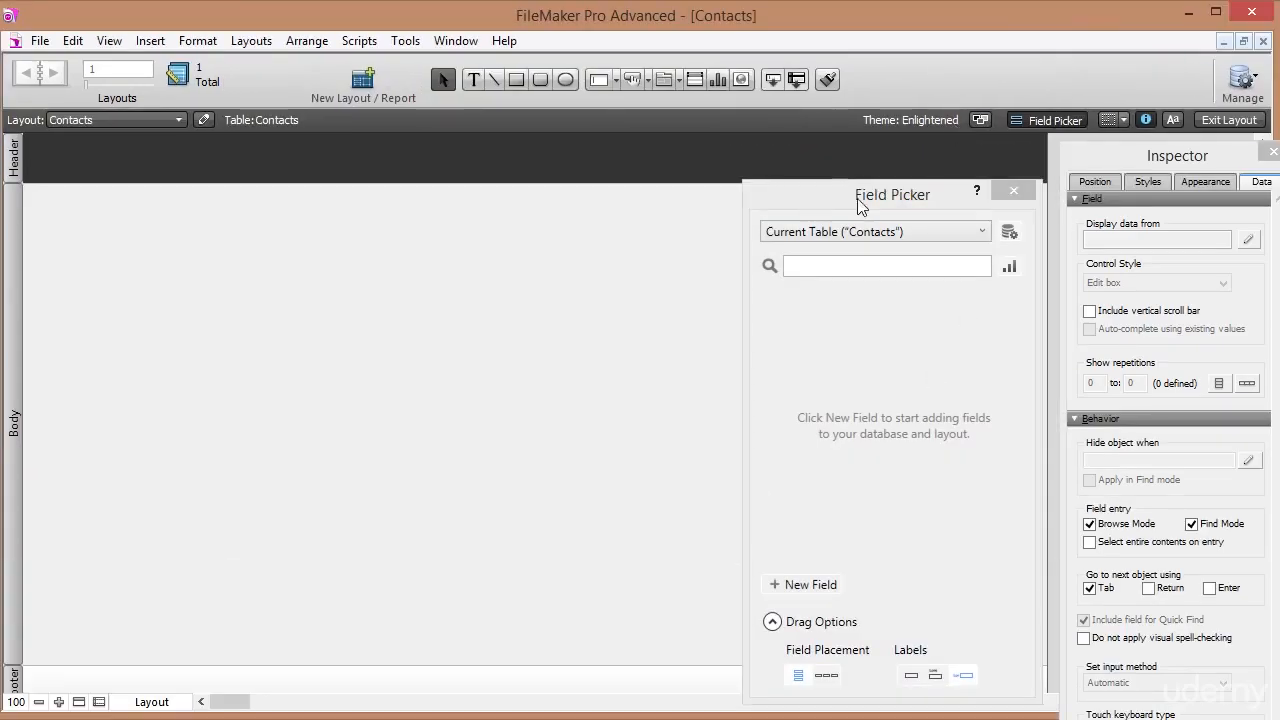
mouse_move(914, 196)
mouse_down()
mouse_move(921, 220)
mouse_move(919, 208)
mouse_up()
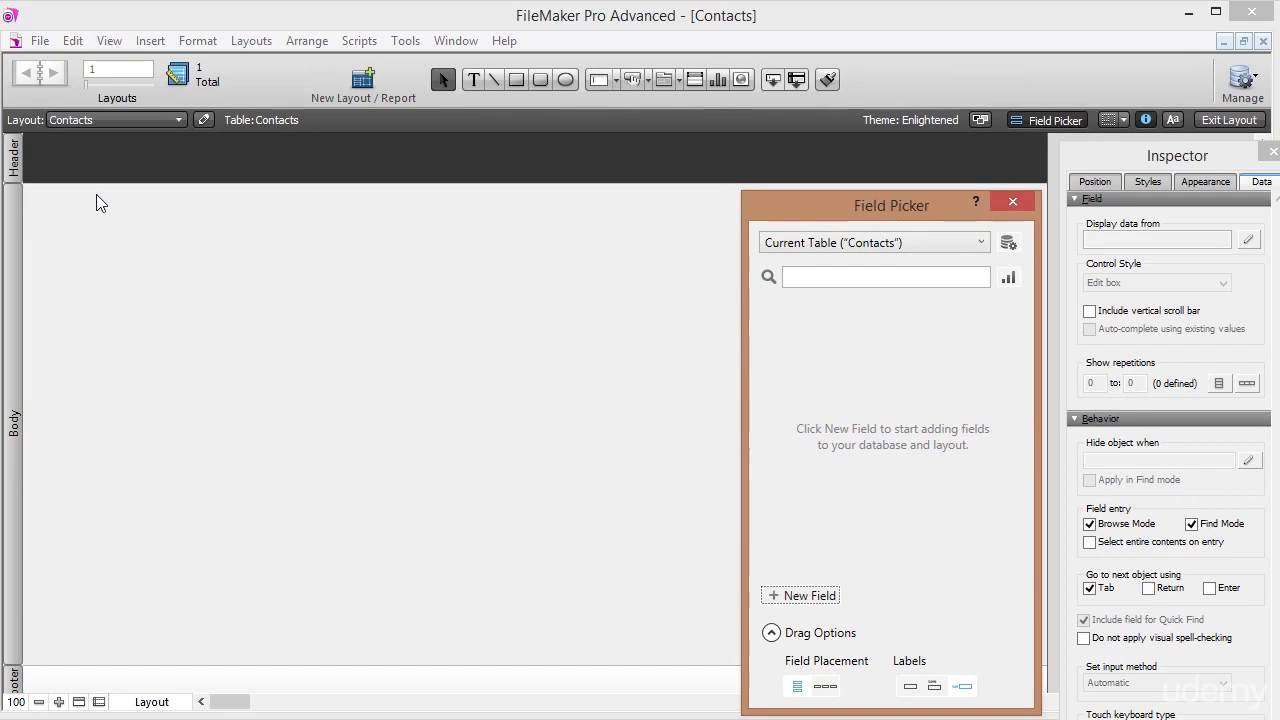
click(48, 44)
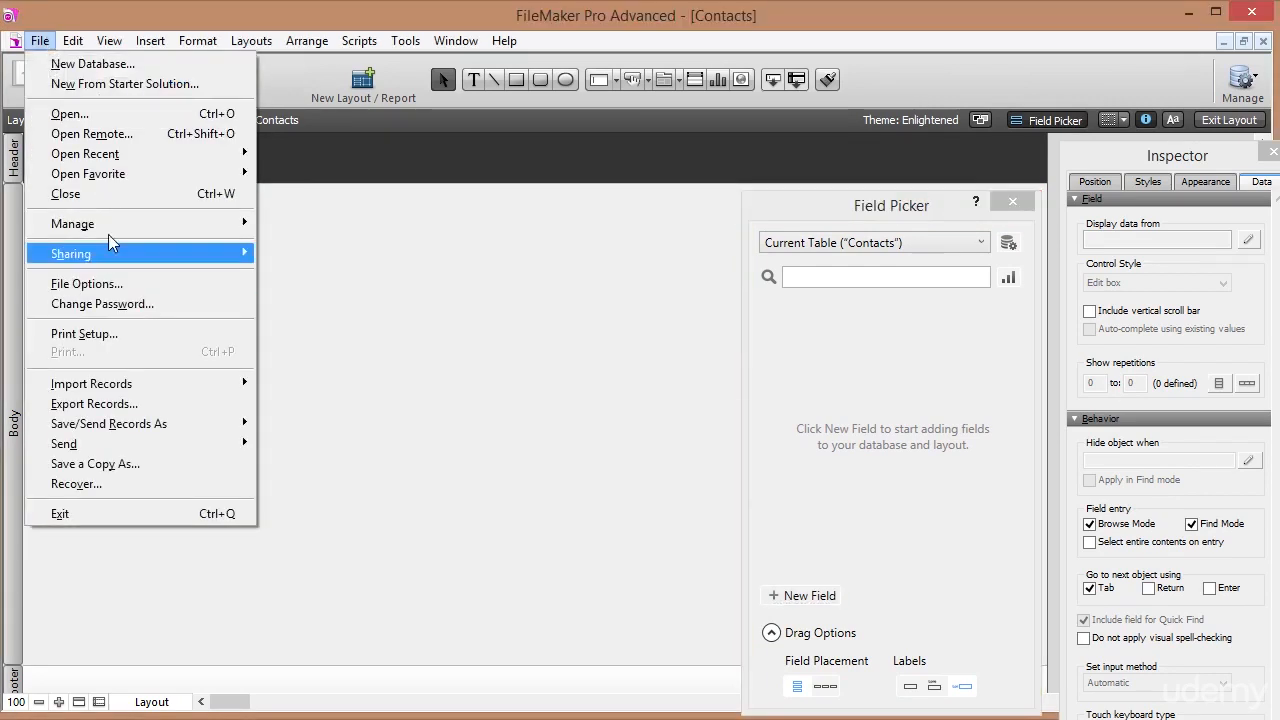
mouse_move(135, 223)
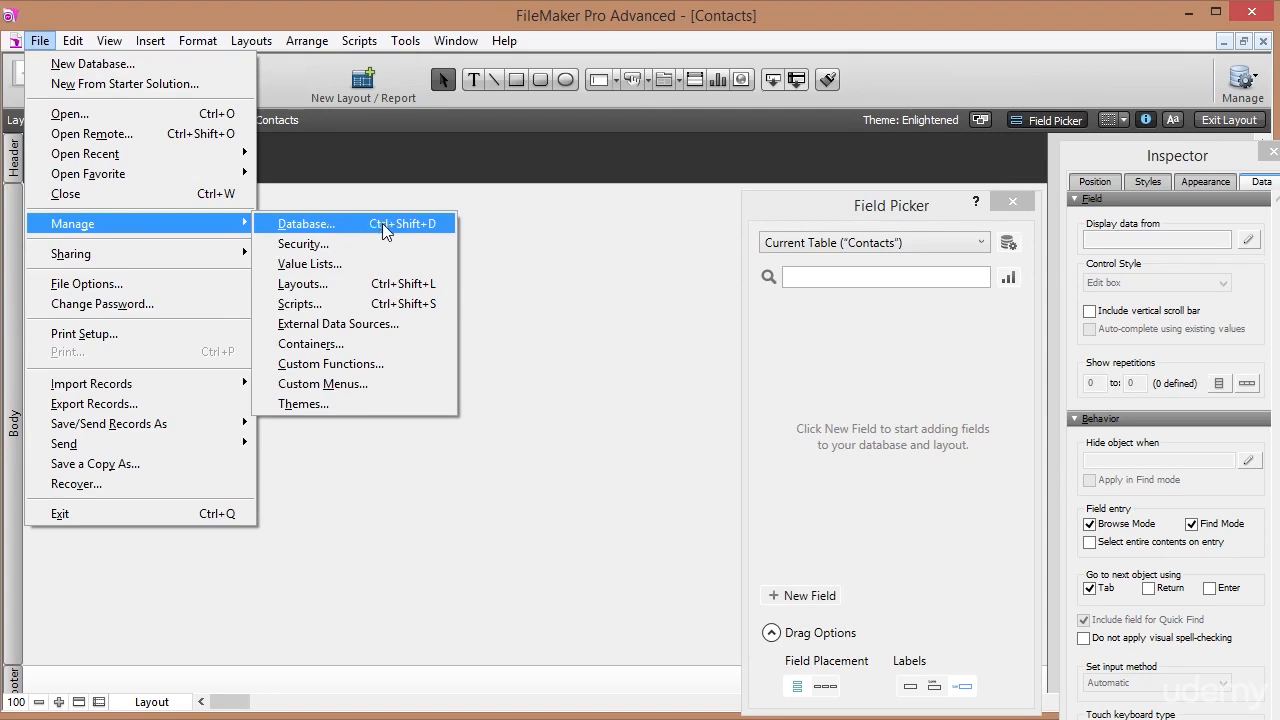
Open Manage Database and toggle between Fields and Tables, ending on the single Contacts table.
click(370, 225)
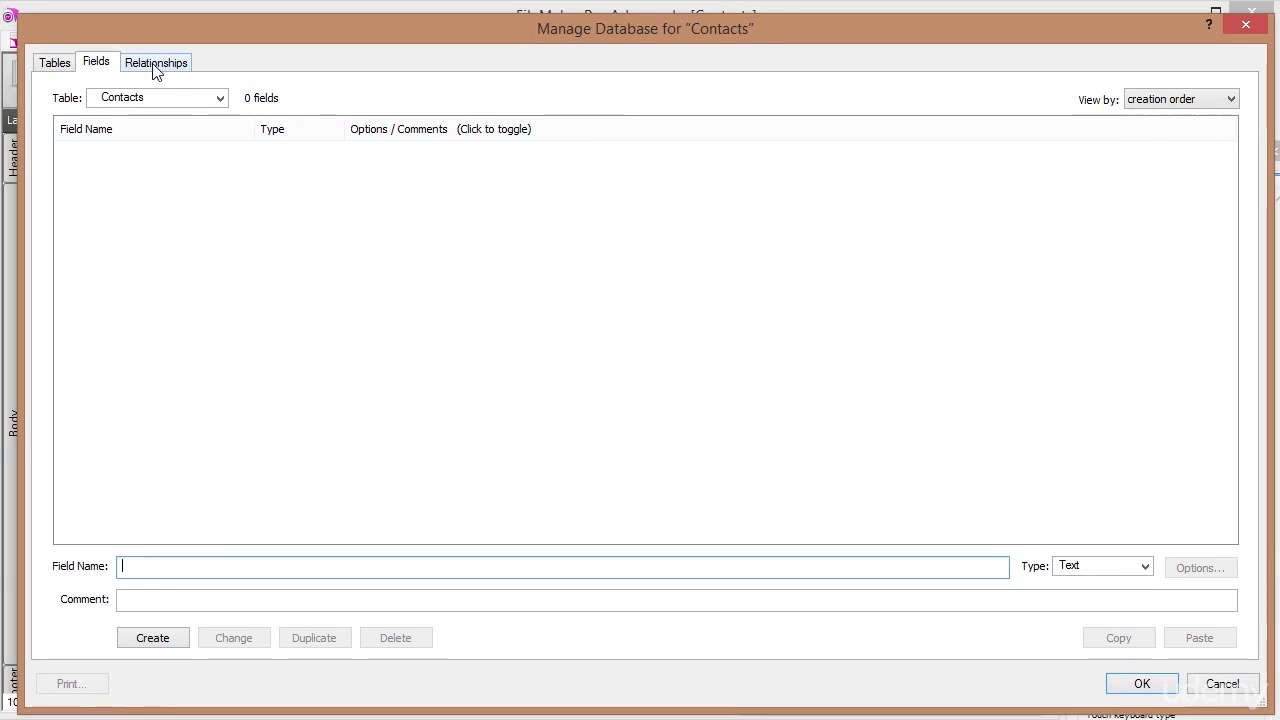
click(56, 66)
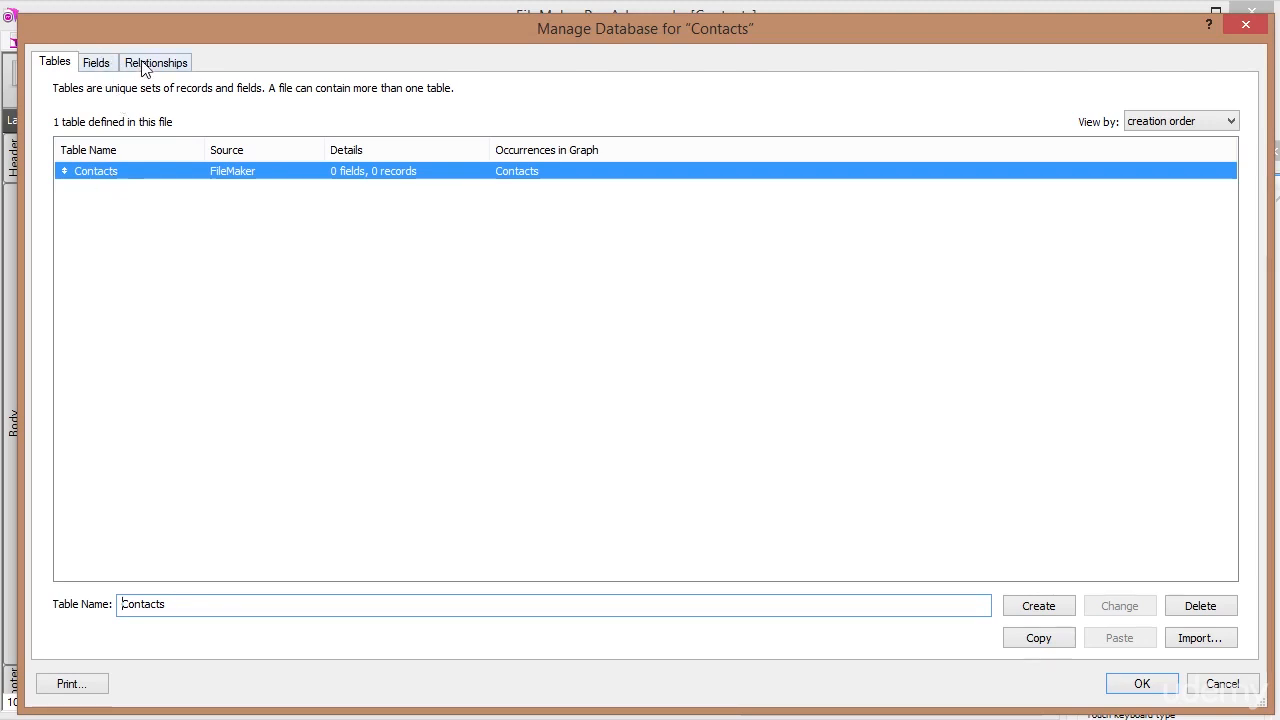
click(104, 65)
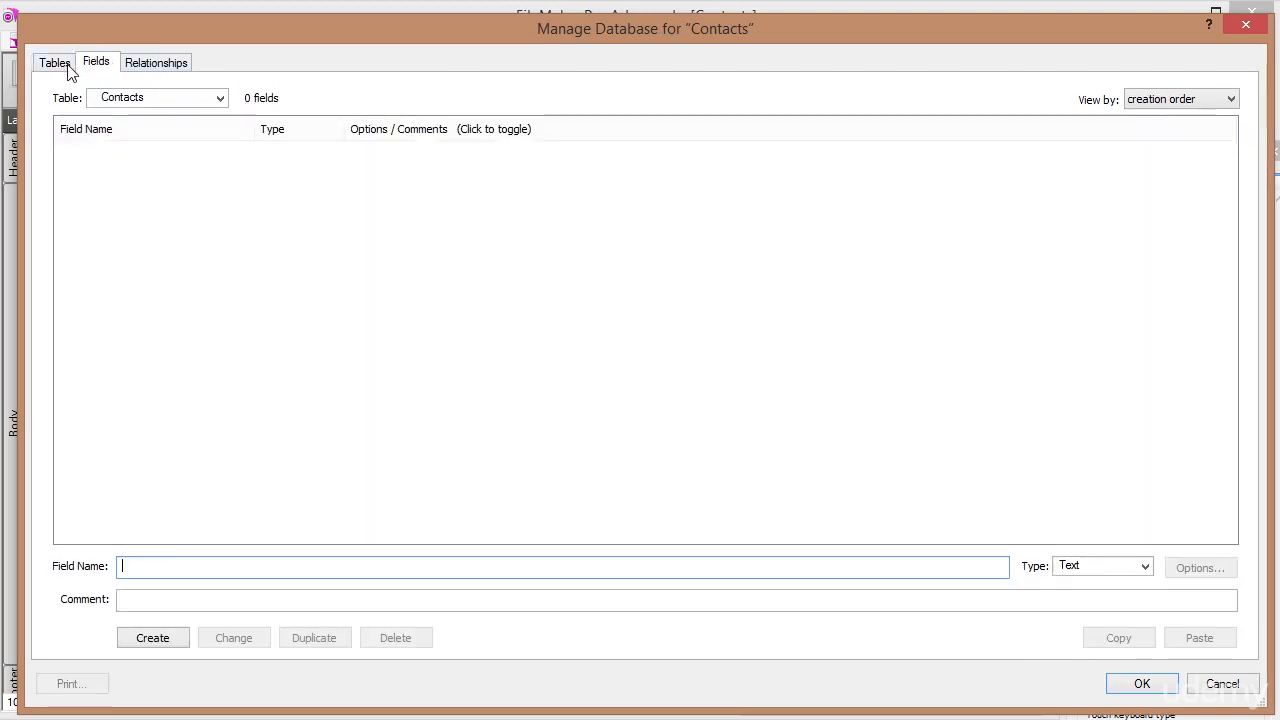
click(71, 68)
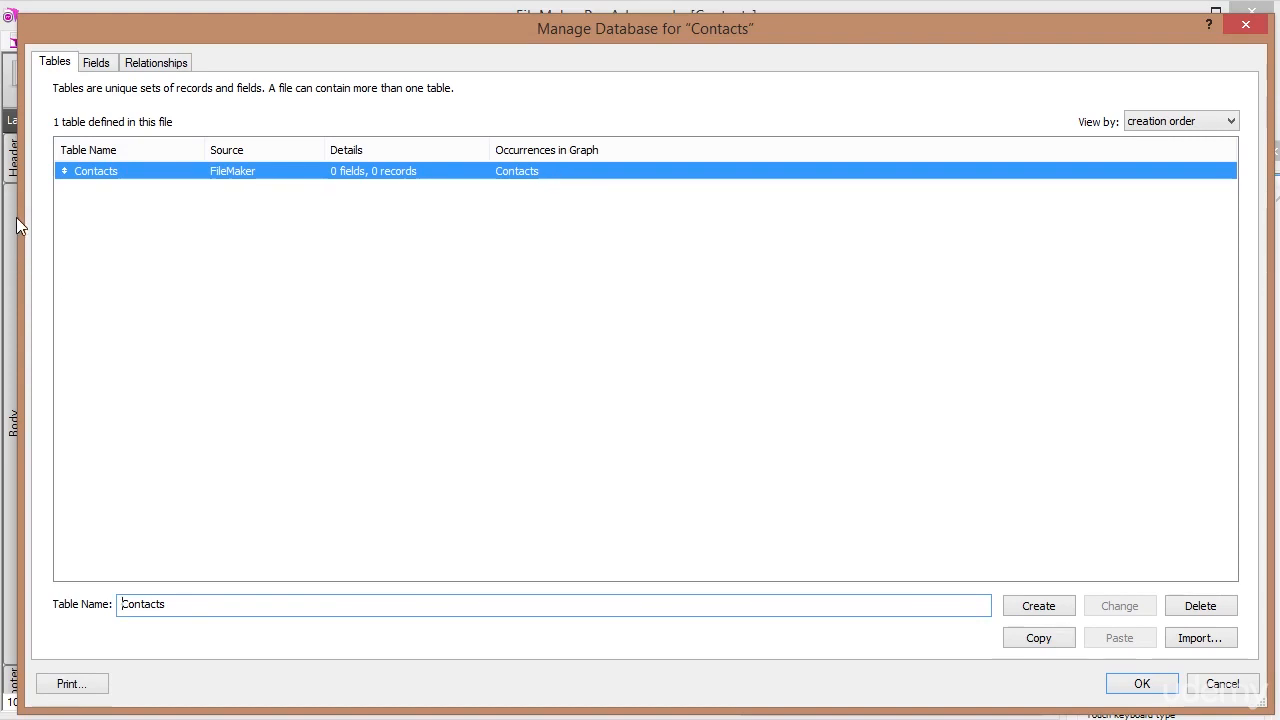
click(97, 63)
click(64, 64)
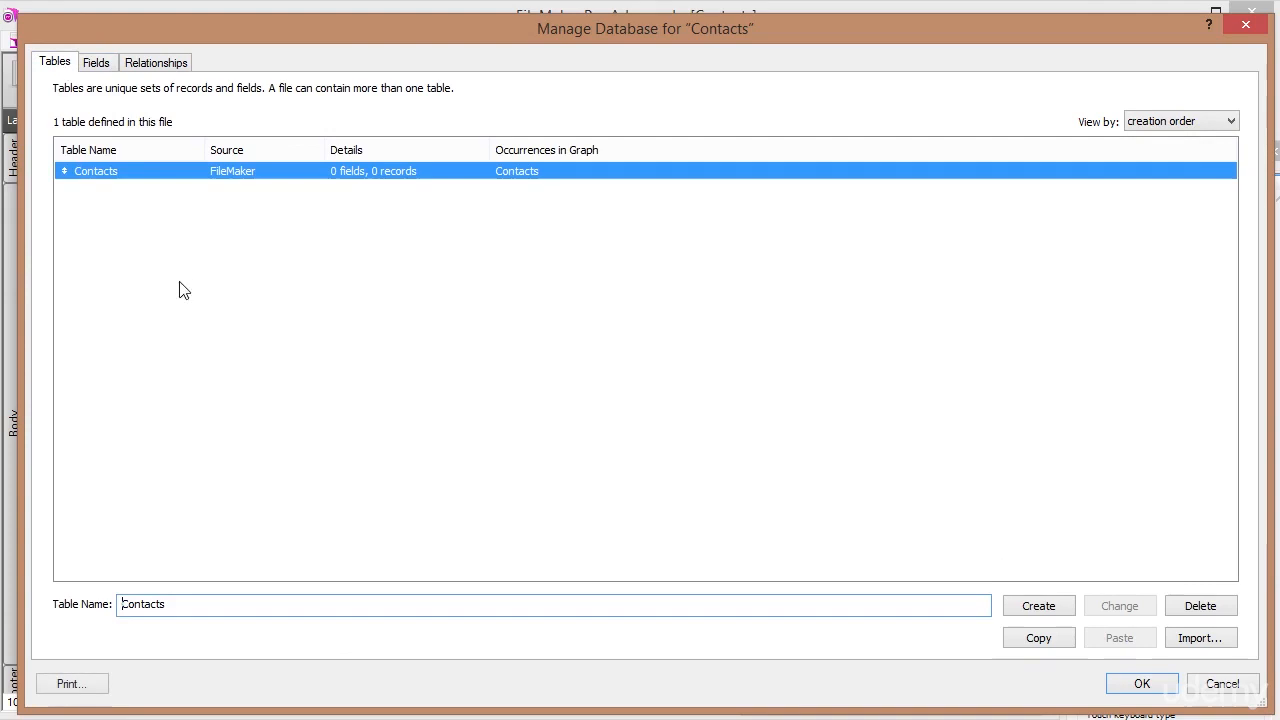
Delete the Contacts table and also remove its occurrences from the relationship graph.
click(119, 168)
click(1203, 607)
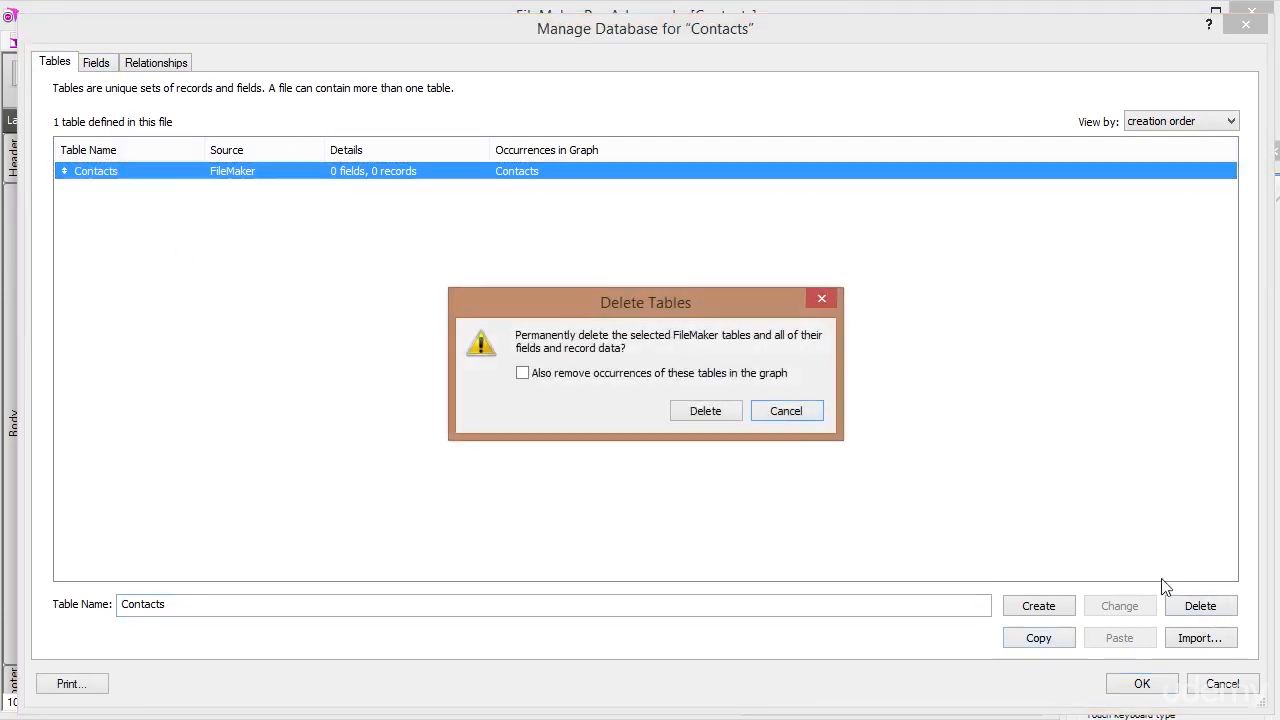
click(522, 373)
click(728, 413)
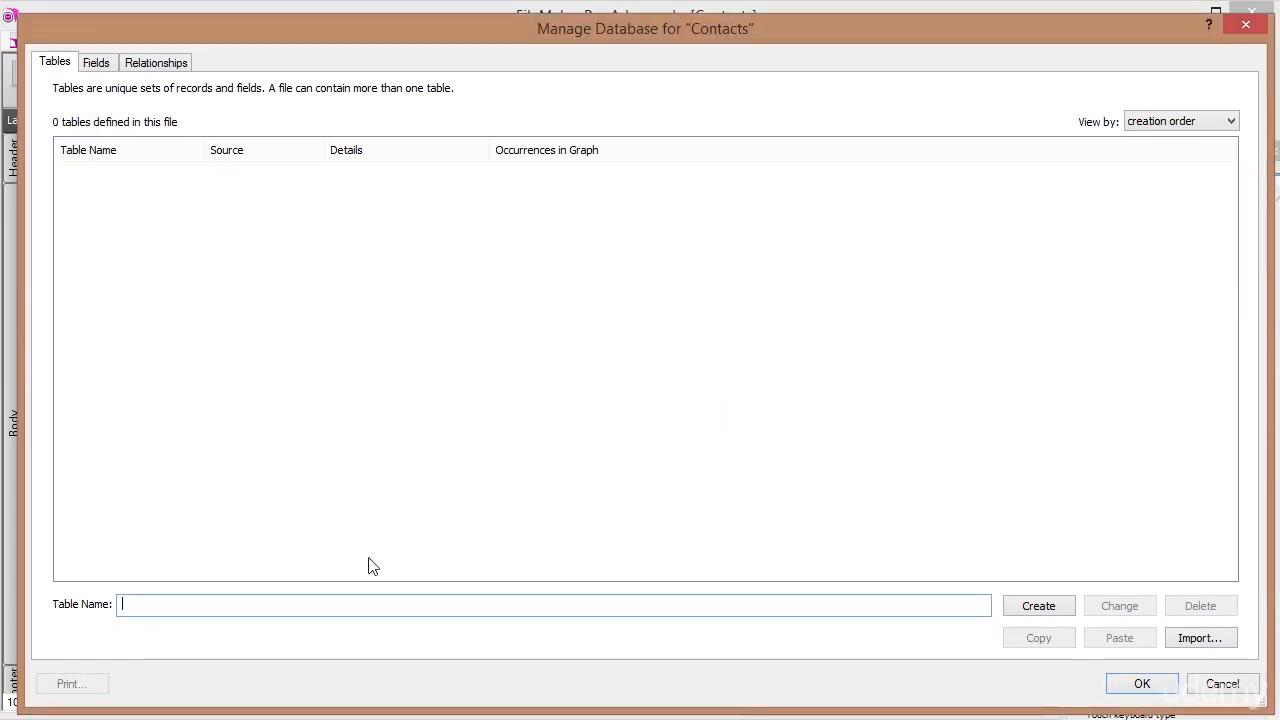
Create a new empty Contacts table and open its field definitions.
text(Contacts)
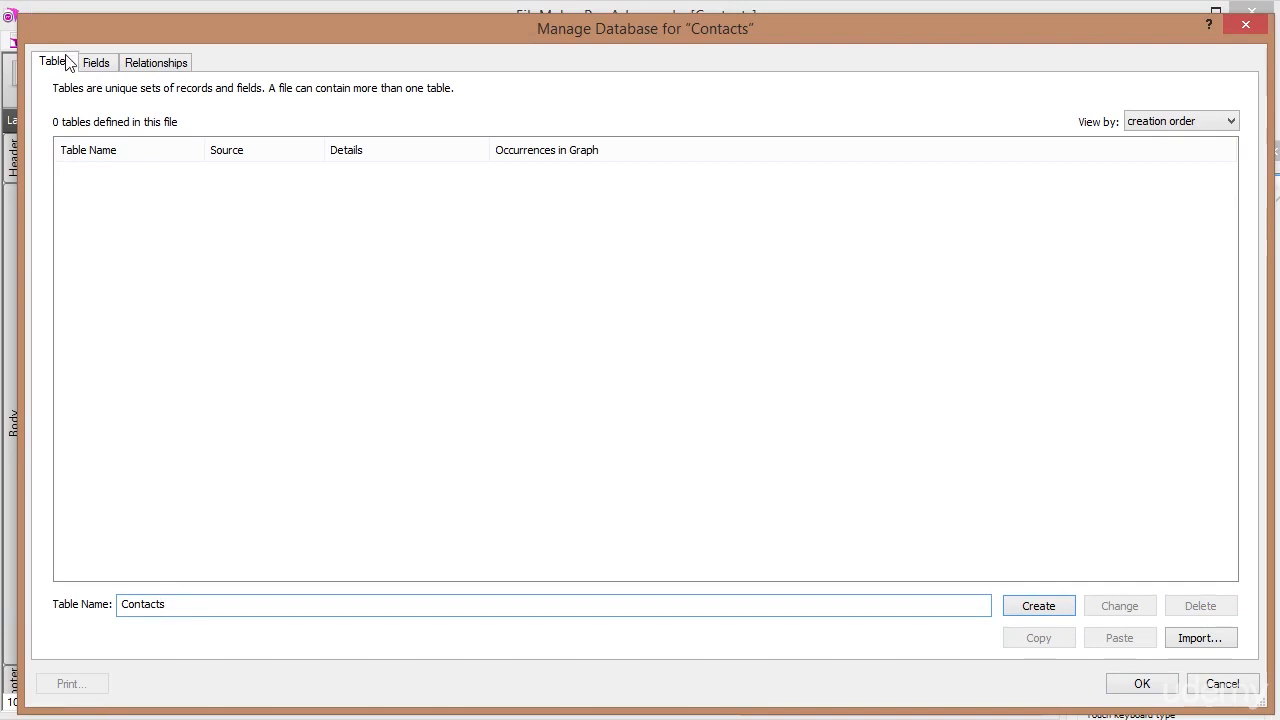
click(1040, 609)
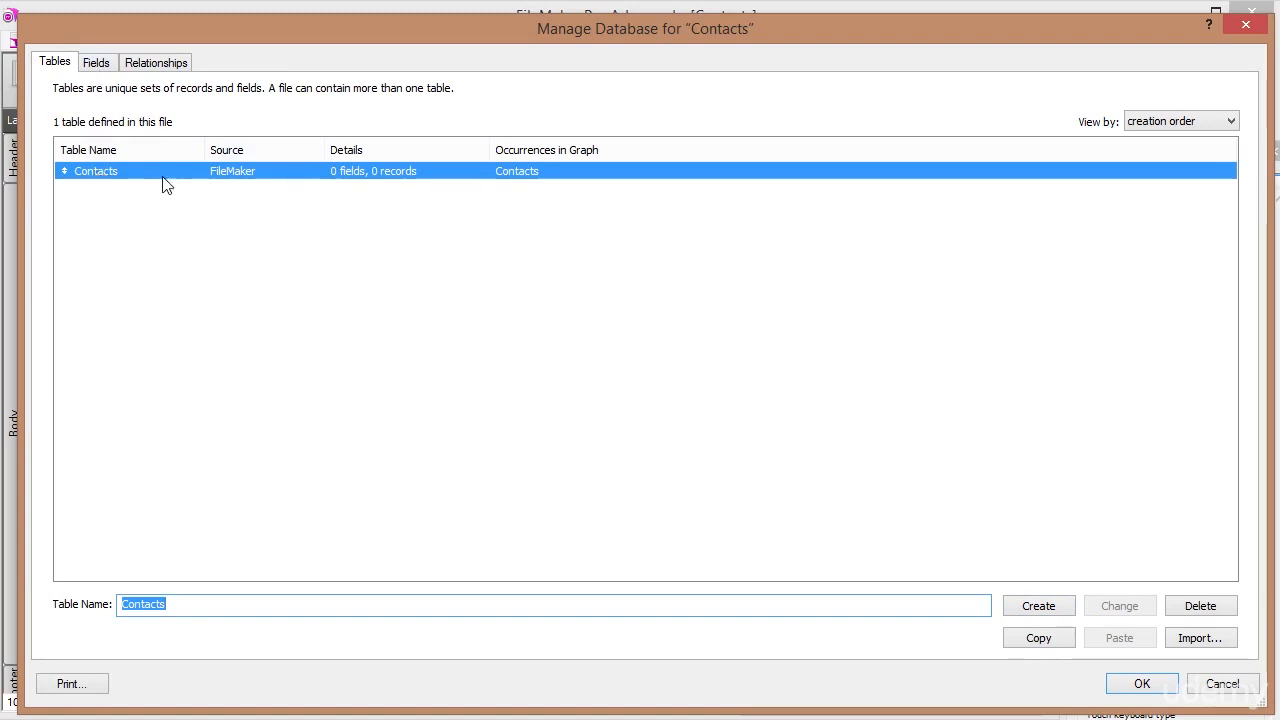
double_click(106, 176)
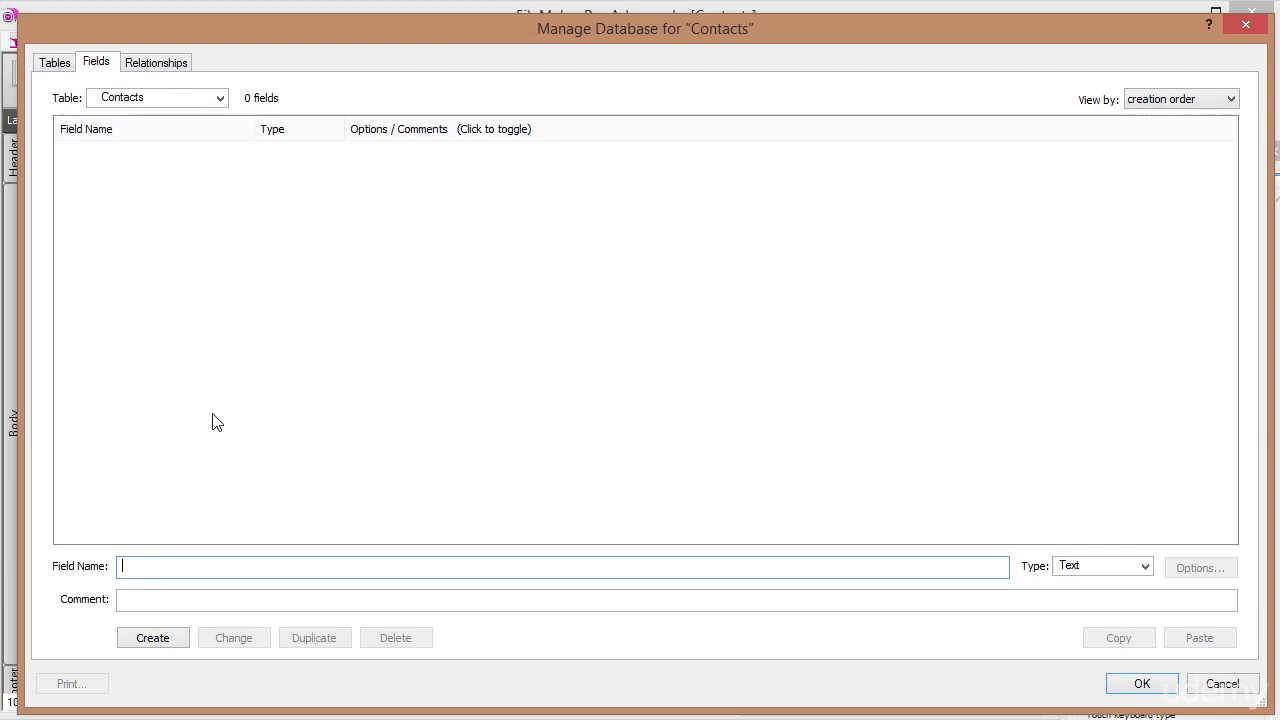
Create a Number field named Id and open its field options.
text(Id)
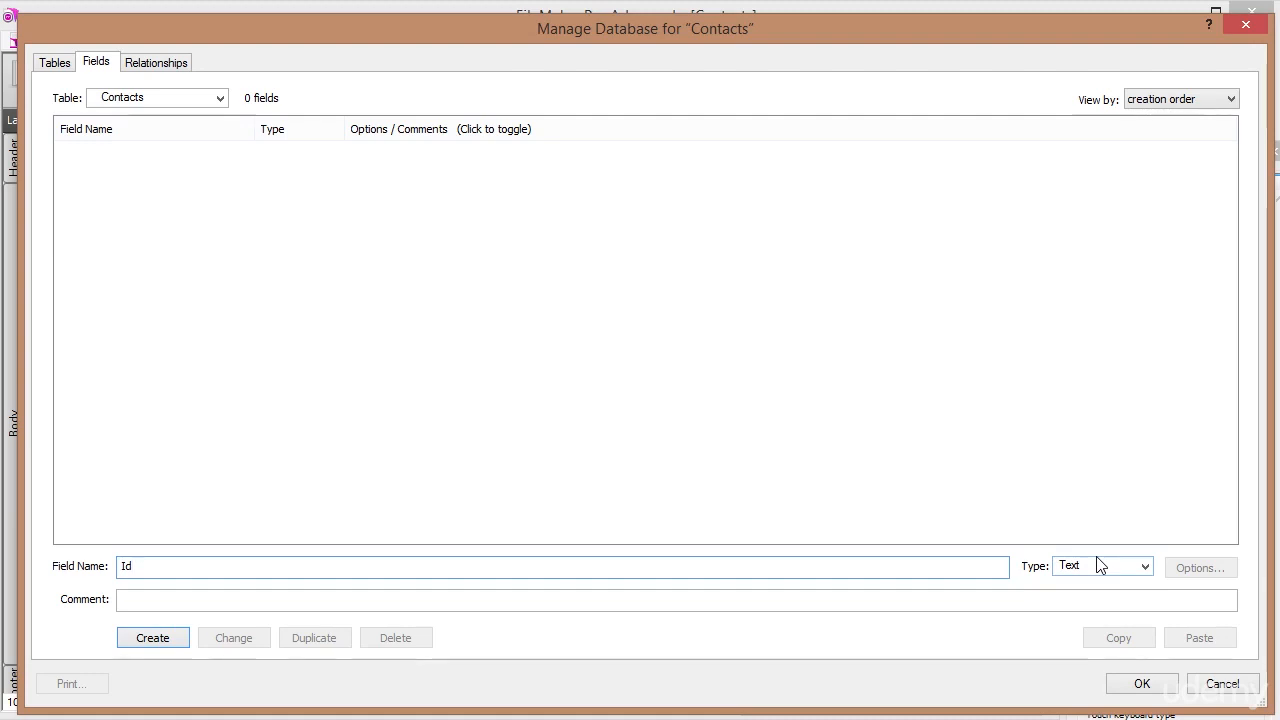
click(1147, 567)
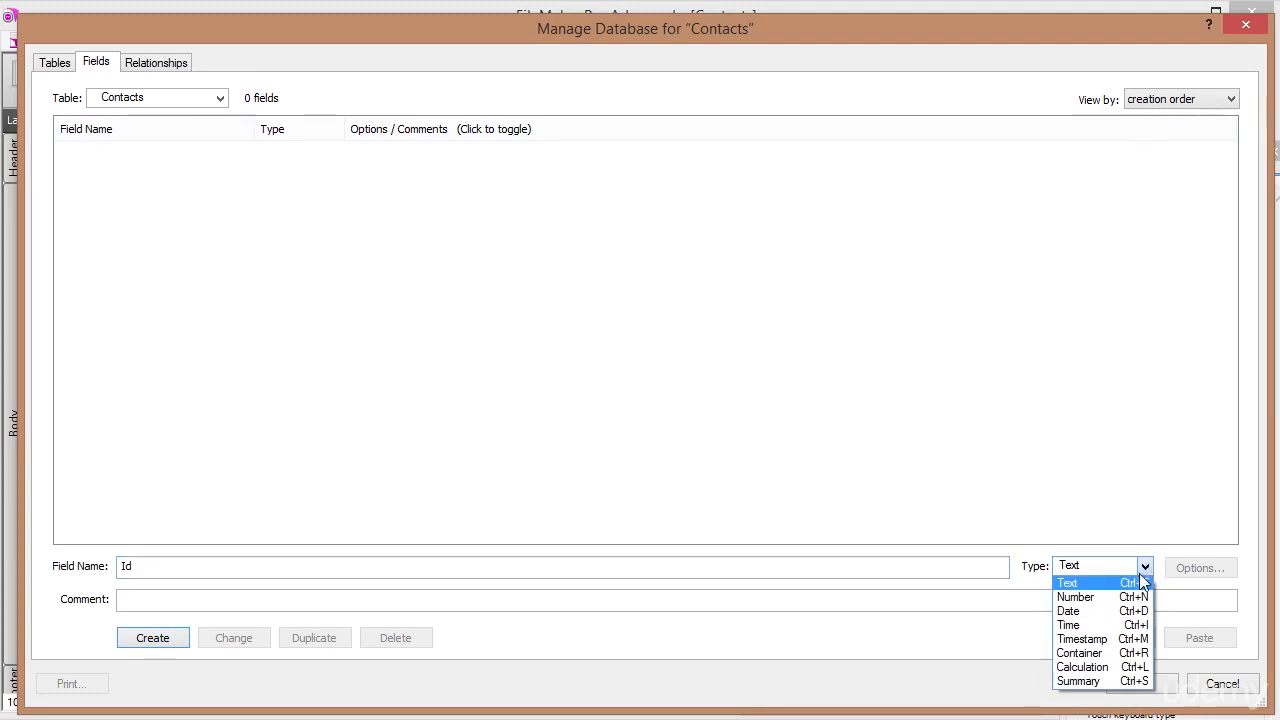
click(1079, 598)
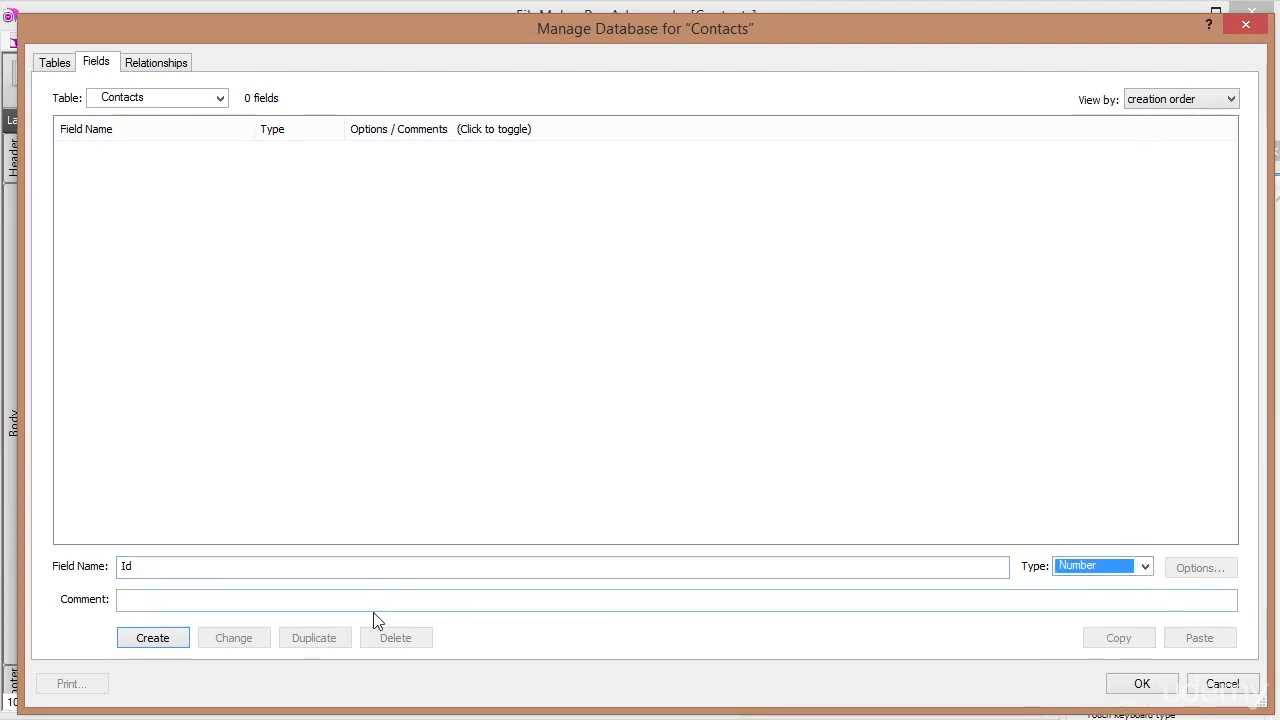
click(138, 640)
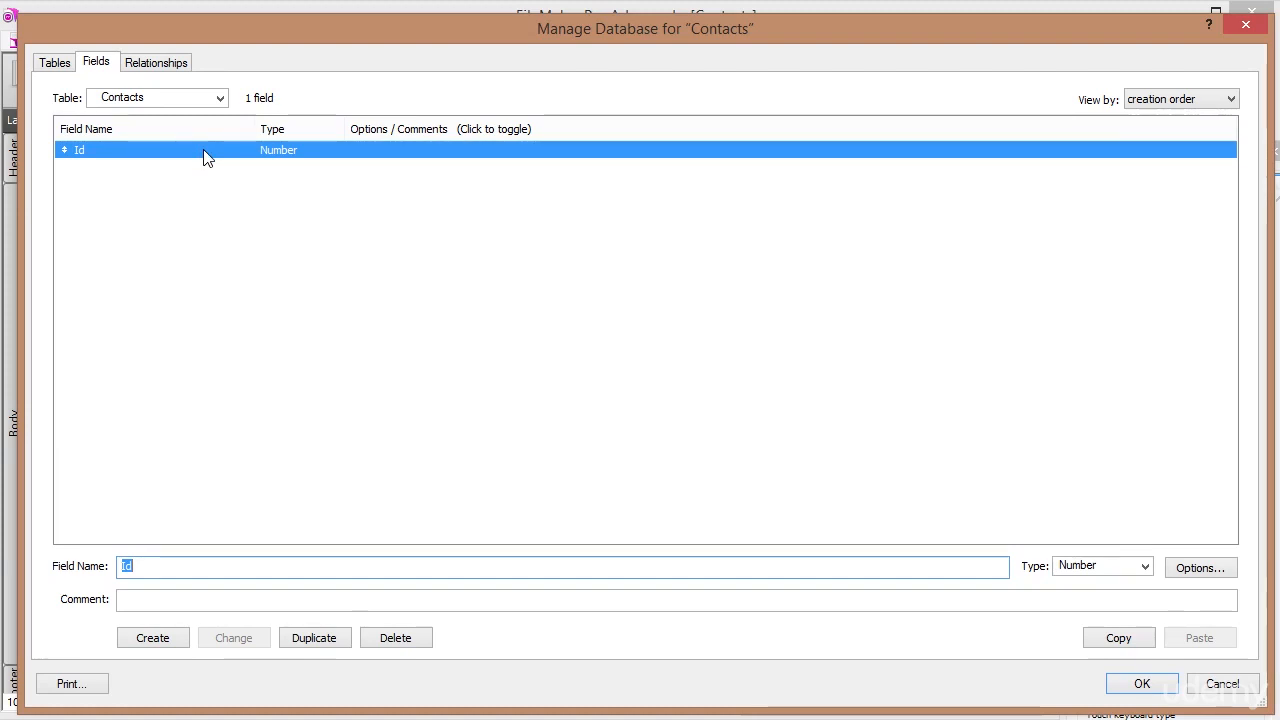
double_click(174, 157)
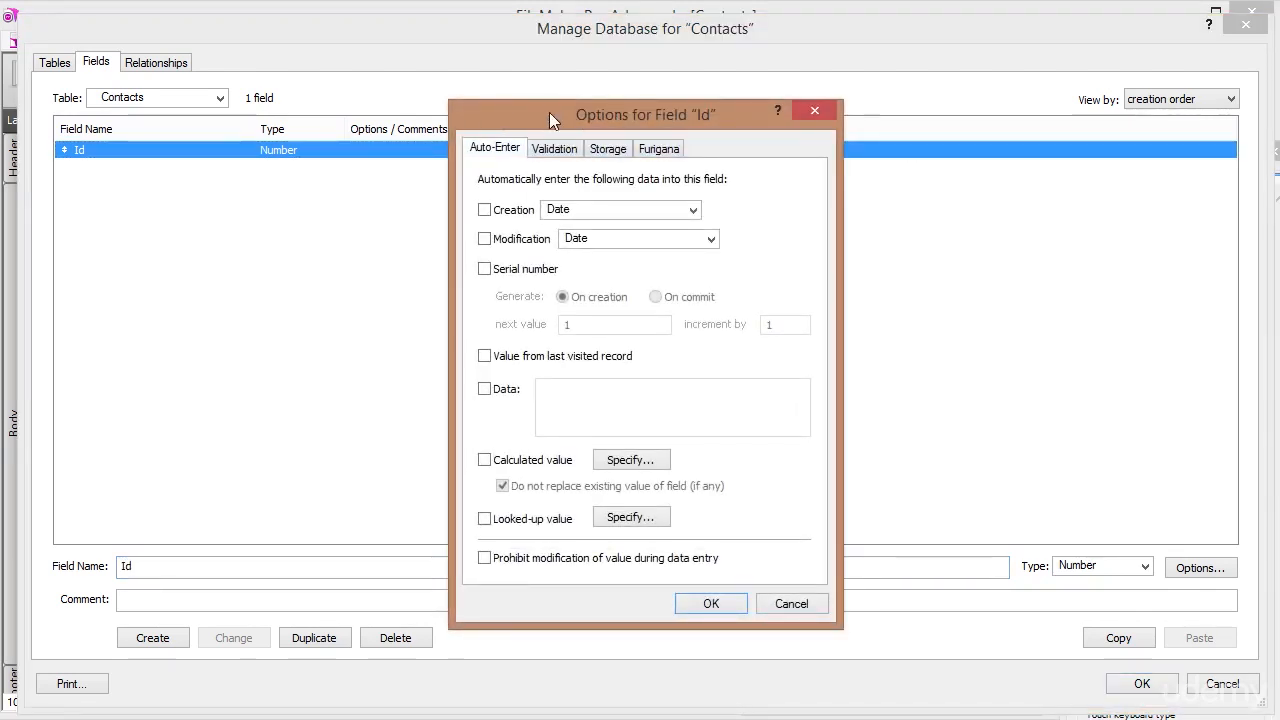
Set Id to auto-enter a serial number with next value 1 and increment 1.
click(484, 270)
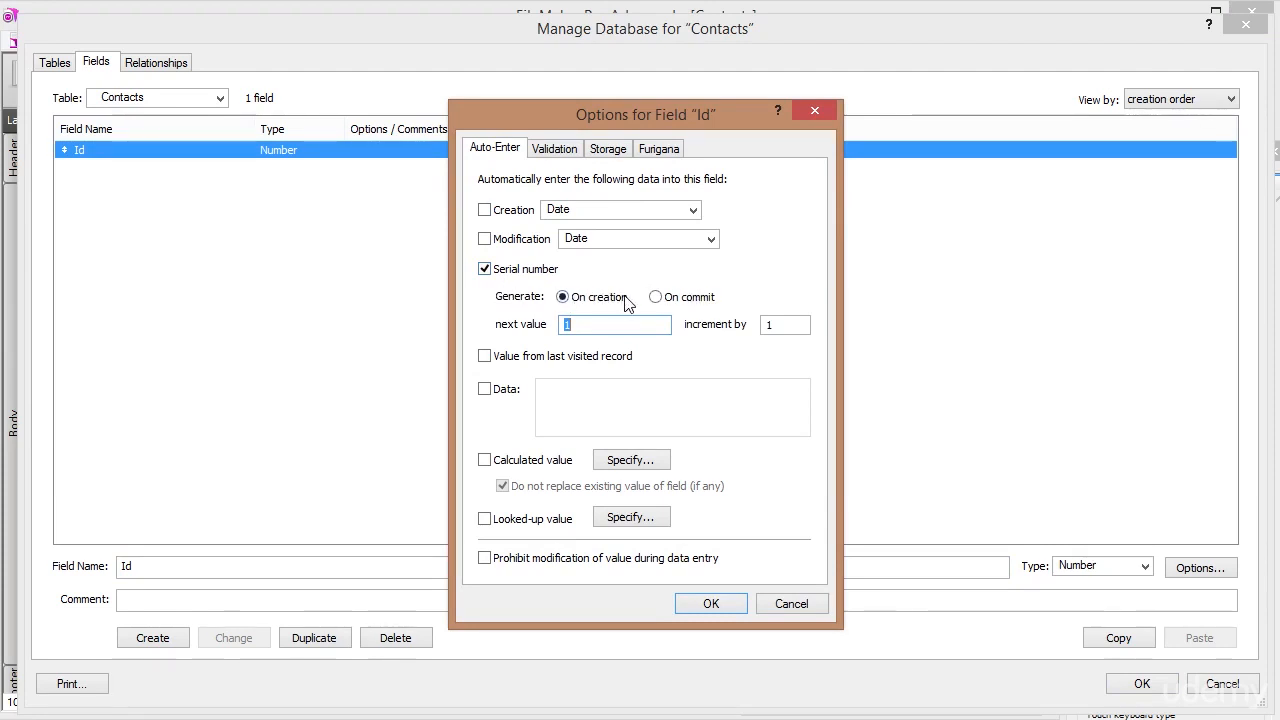
click(565, 324)
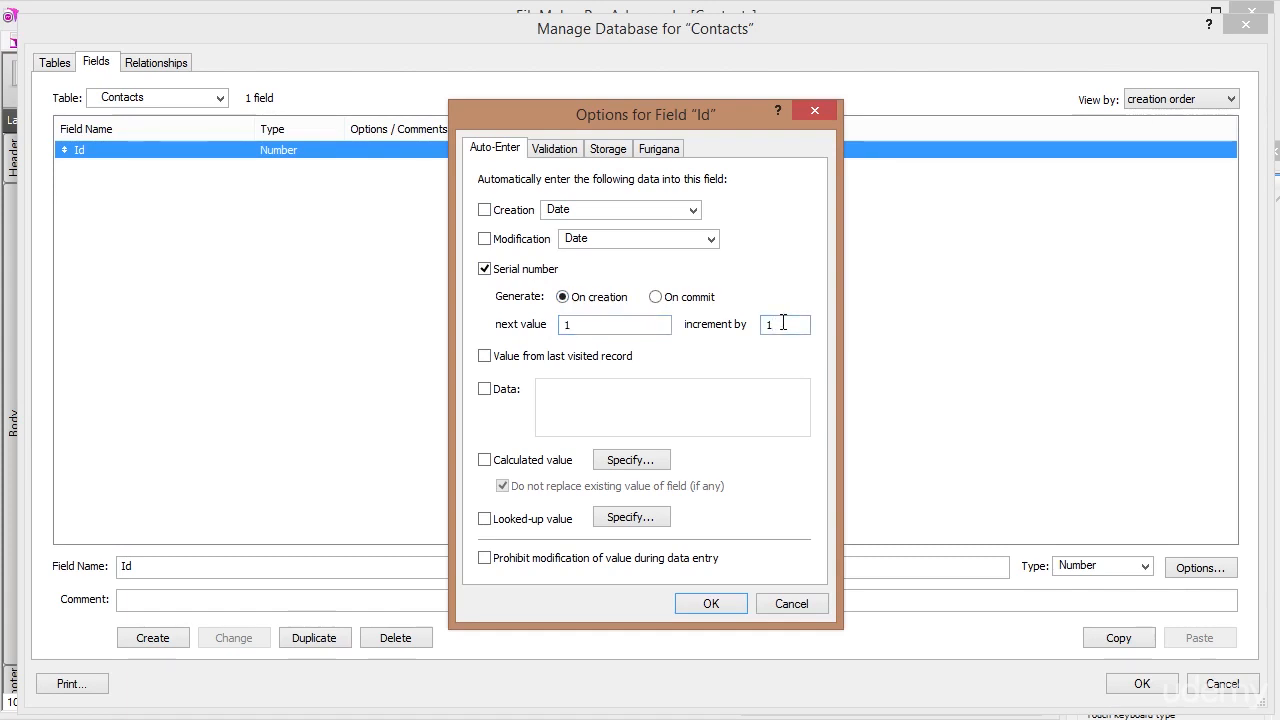
click(718, 604)
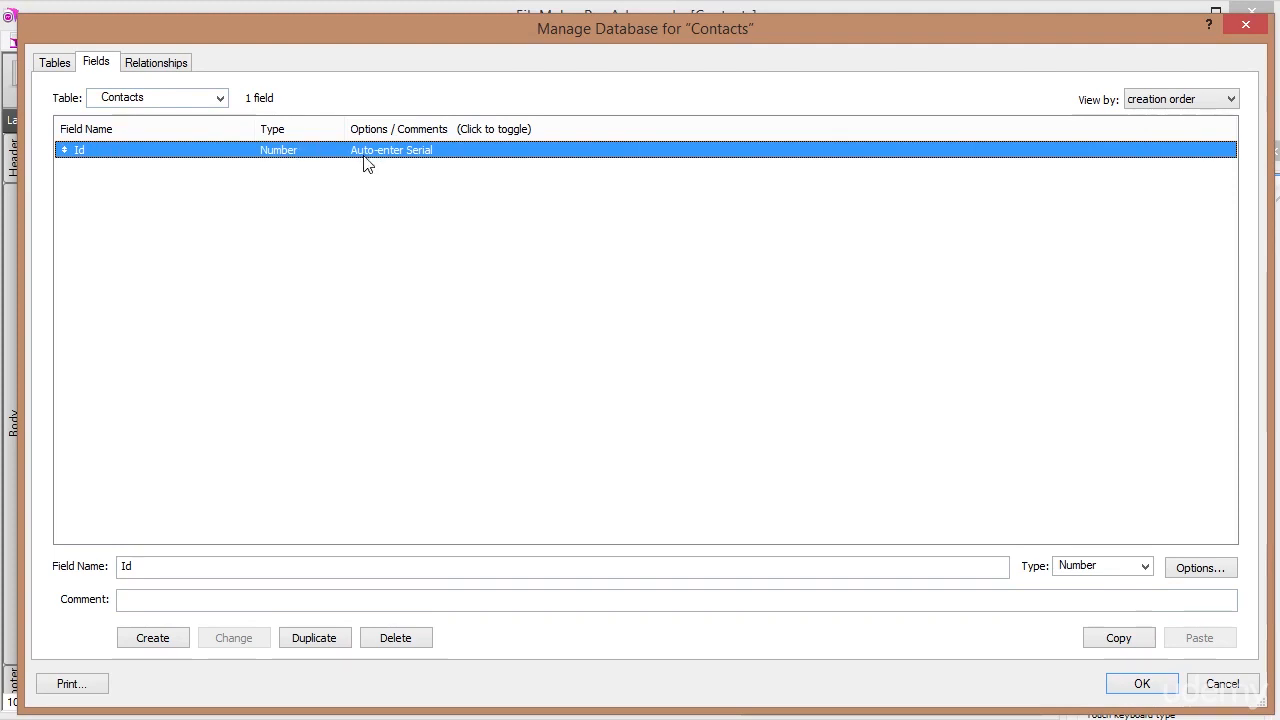
double_click(149, 563)
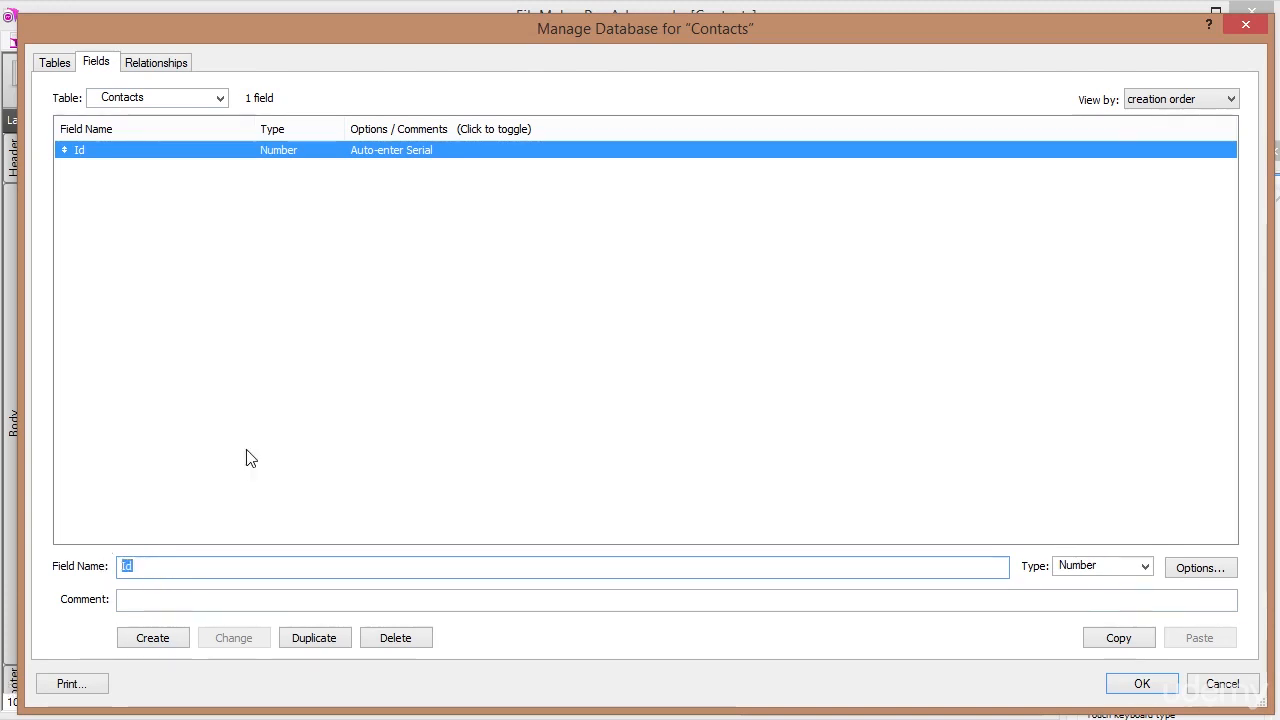
Add a Text field named FirstName.
text(FirstName)
key(Tab)
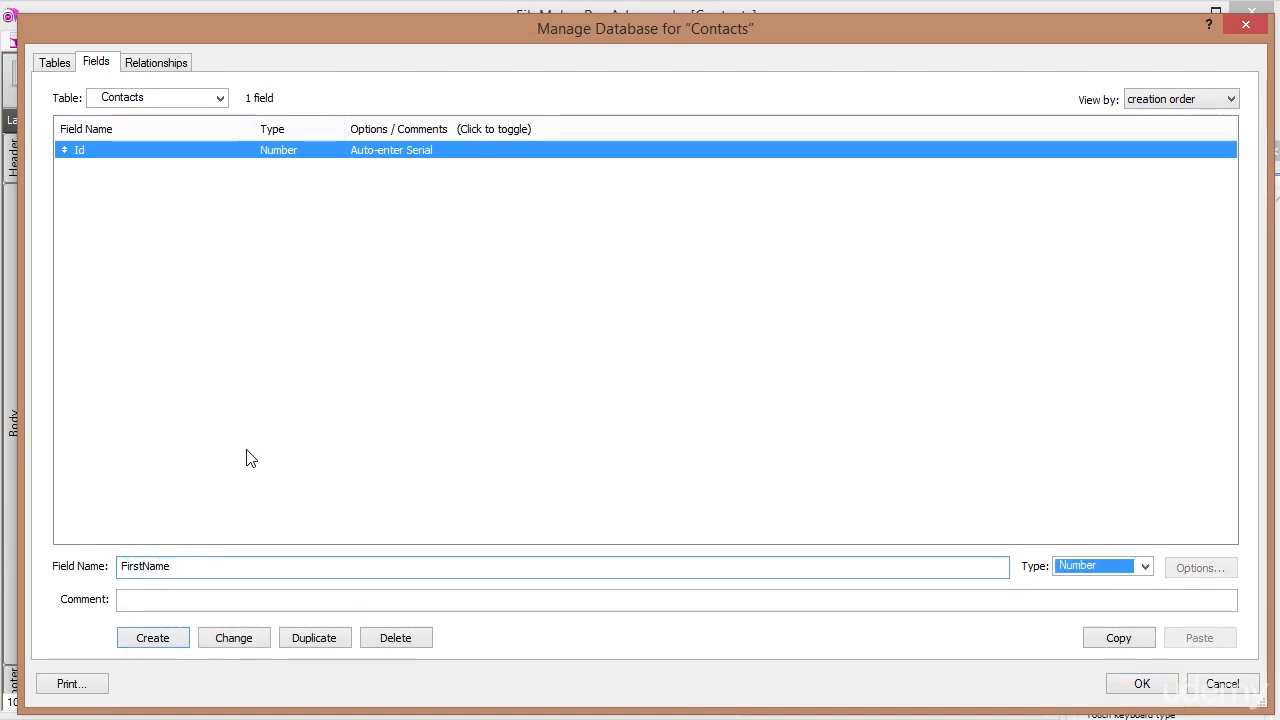
click(1144, 566)
click(1115, 585)
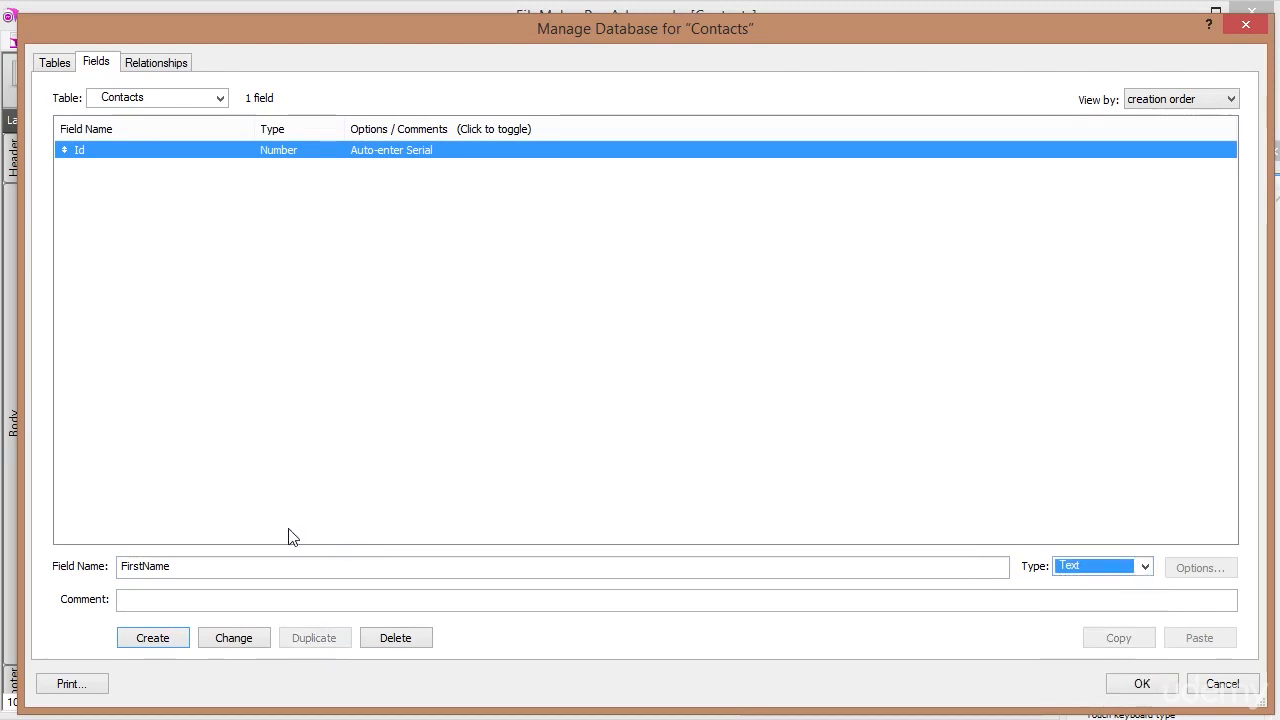
click(155, 640)
Add a Text field named LastName and check it against FirstName in the list.
drag(188, 566, 12, 540)
text(LastName)
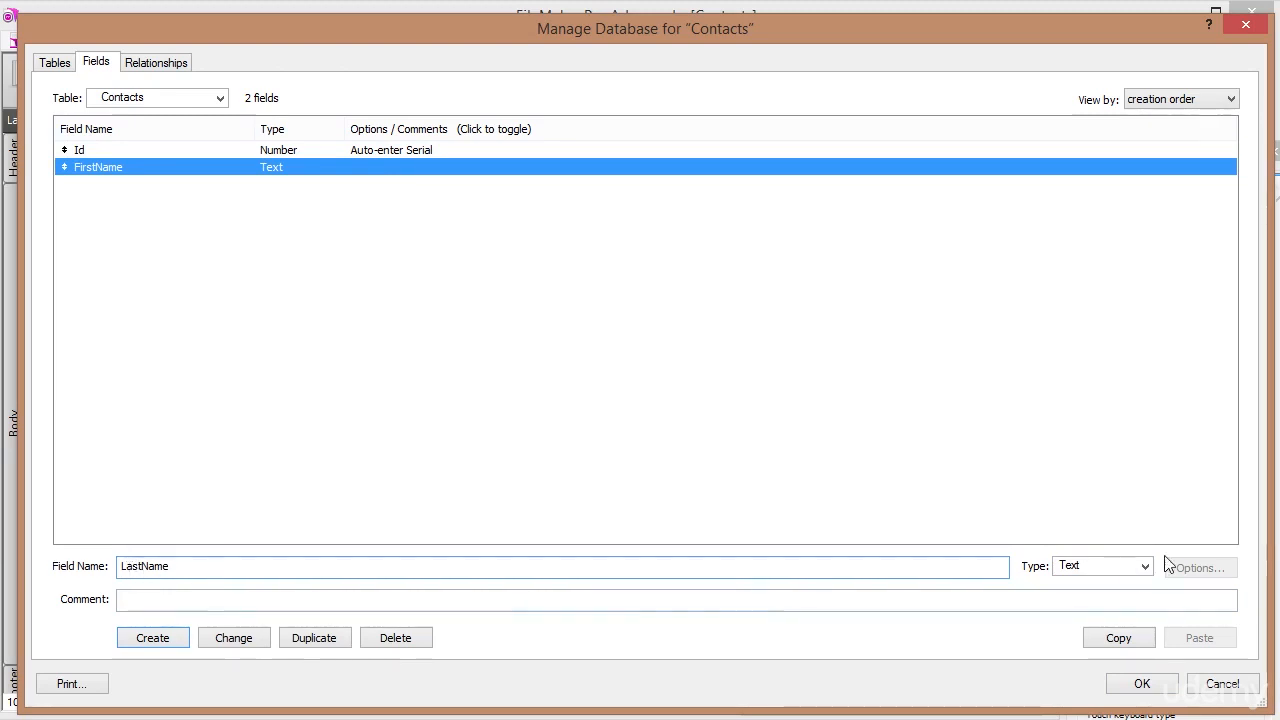
click(153, 637)
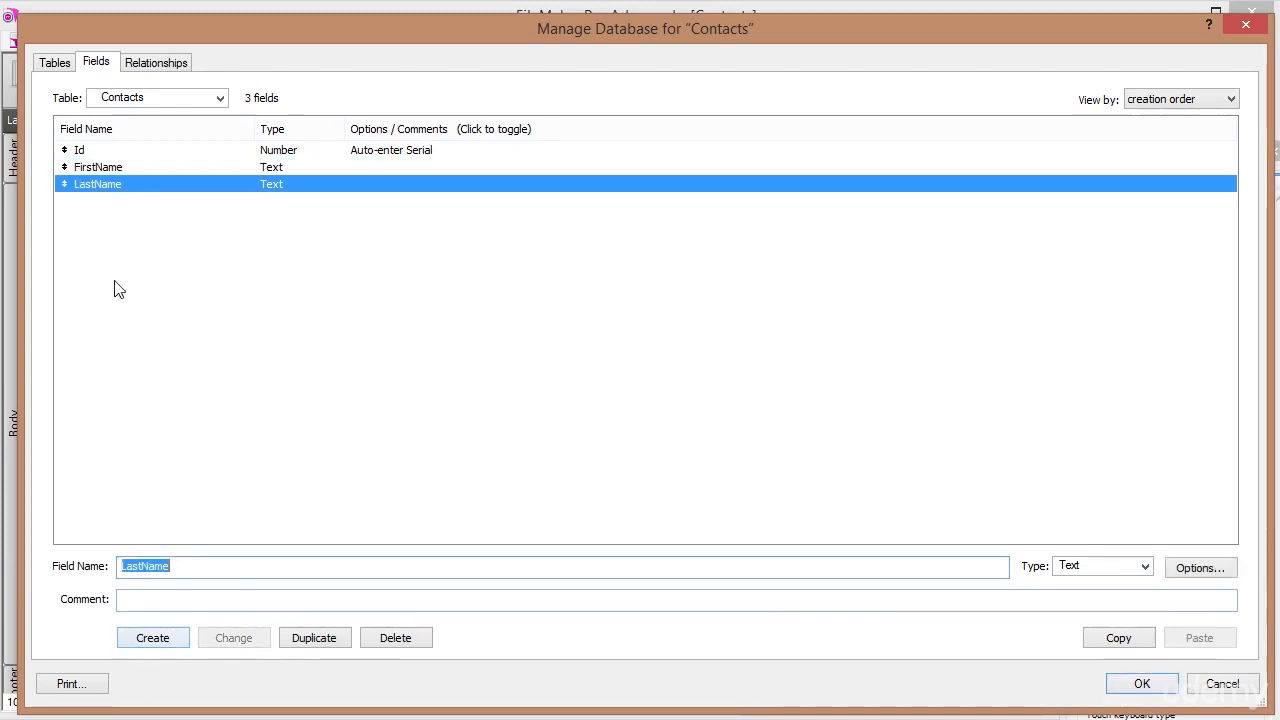
click(118, 170)
click(114, 186)
click(114, 167)
click(115, 189)
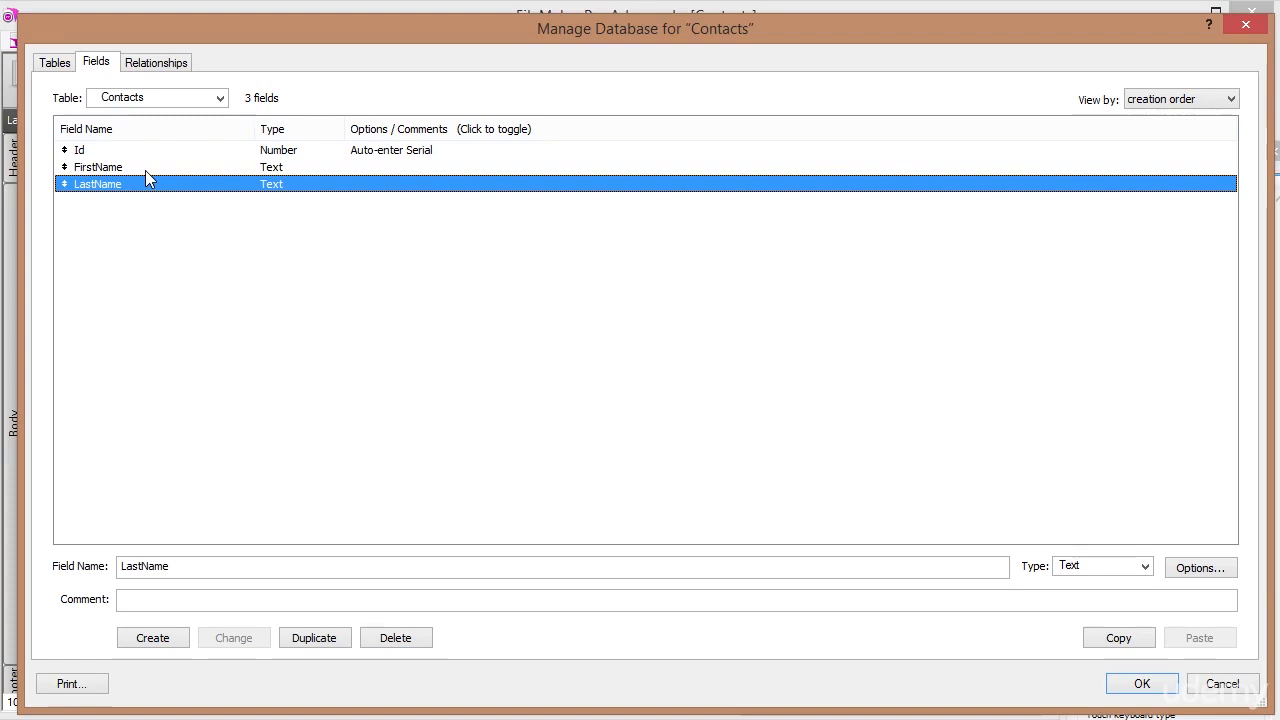
click(145, 170)
click(126, 187)
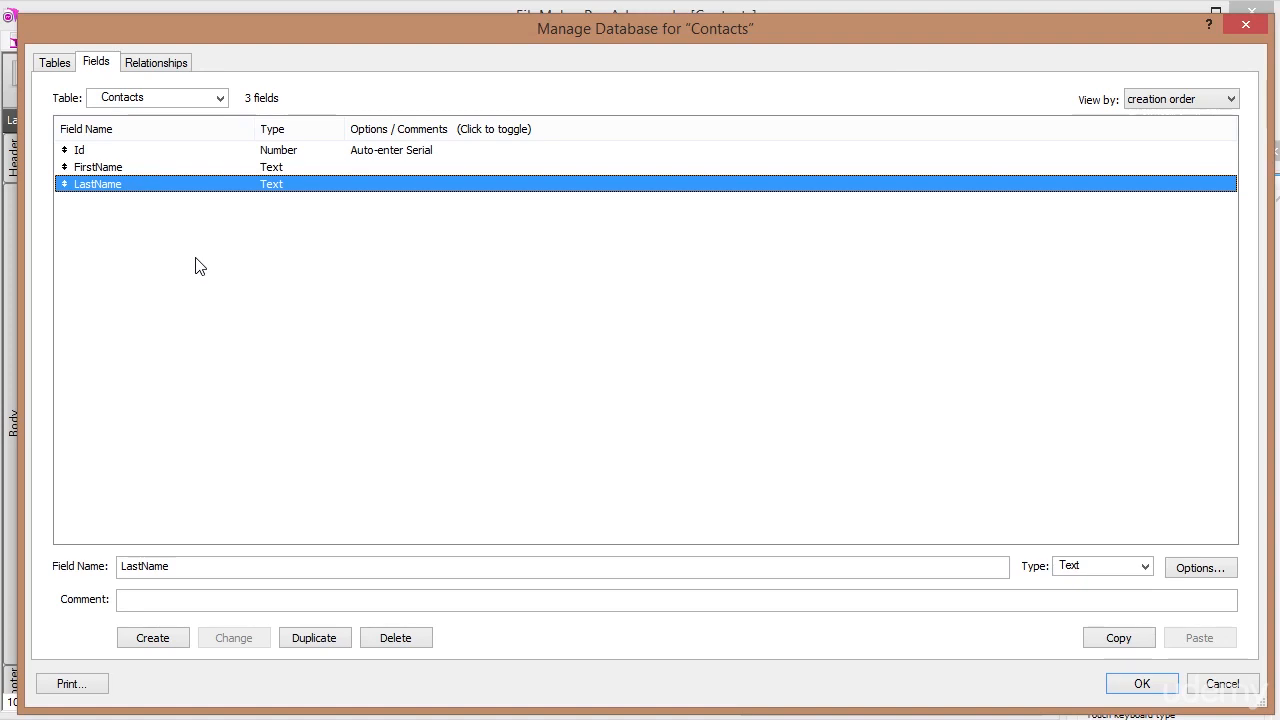
Name a new field c_FullName, set its type to Calculation, and create it.
click(100, 168)
click(114, 185)
click(112, 168)
click(114, 185)
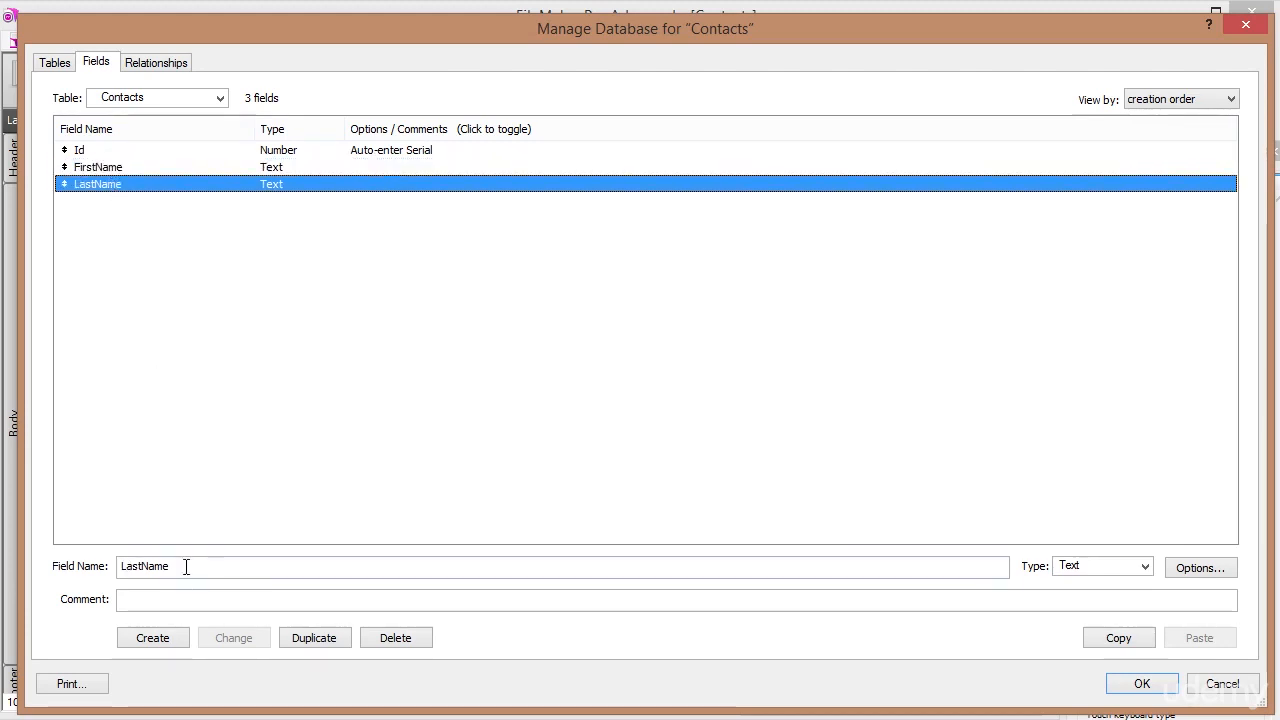
double_click(208, 567)
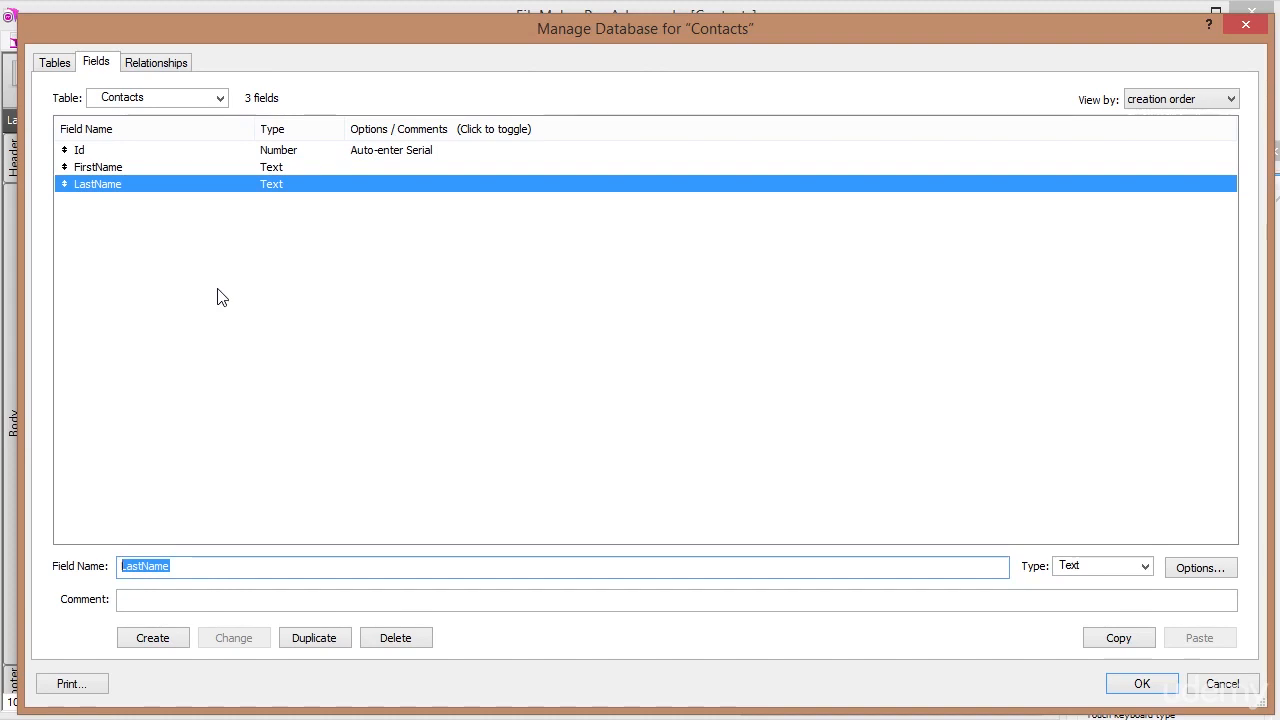
text(c)
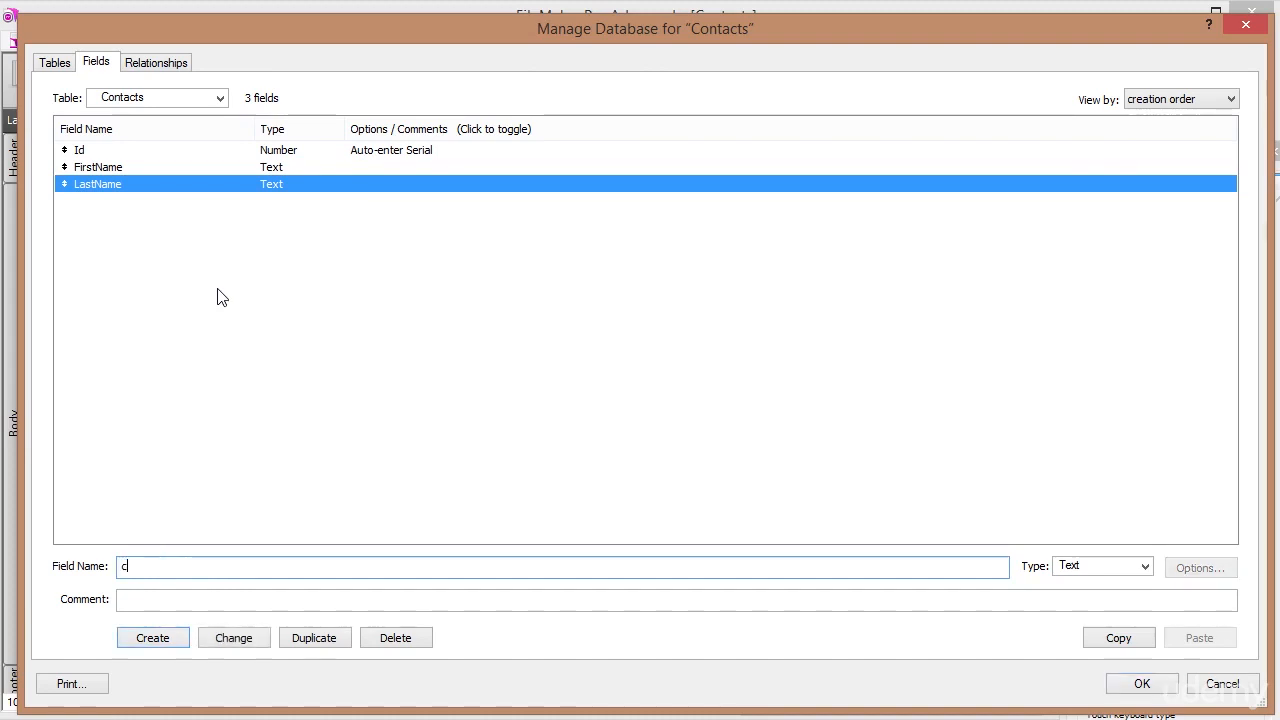
text(_)
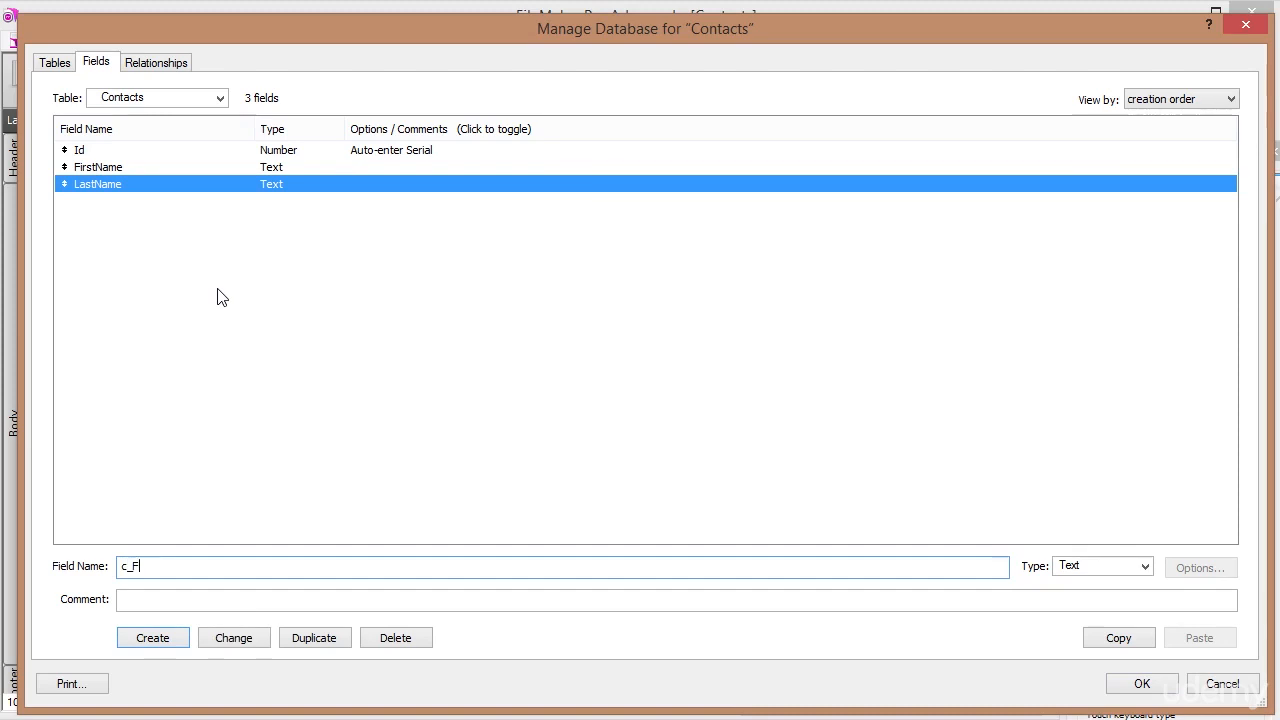
text(FullName)
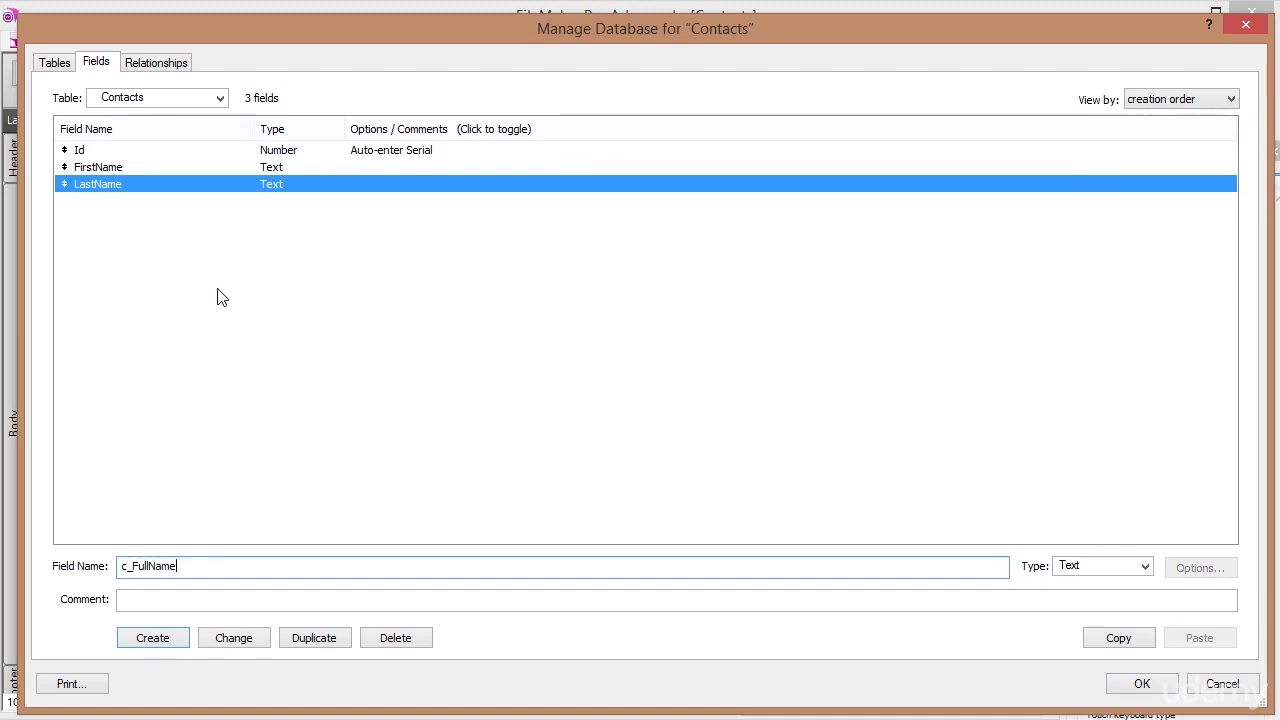
key(Tab)
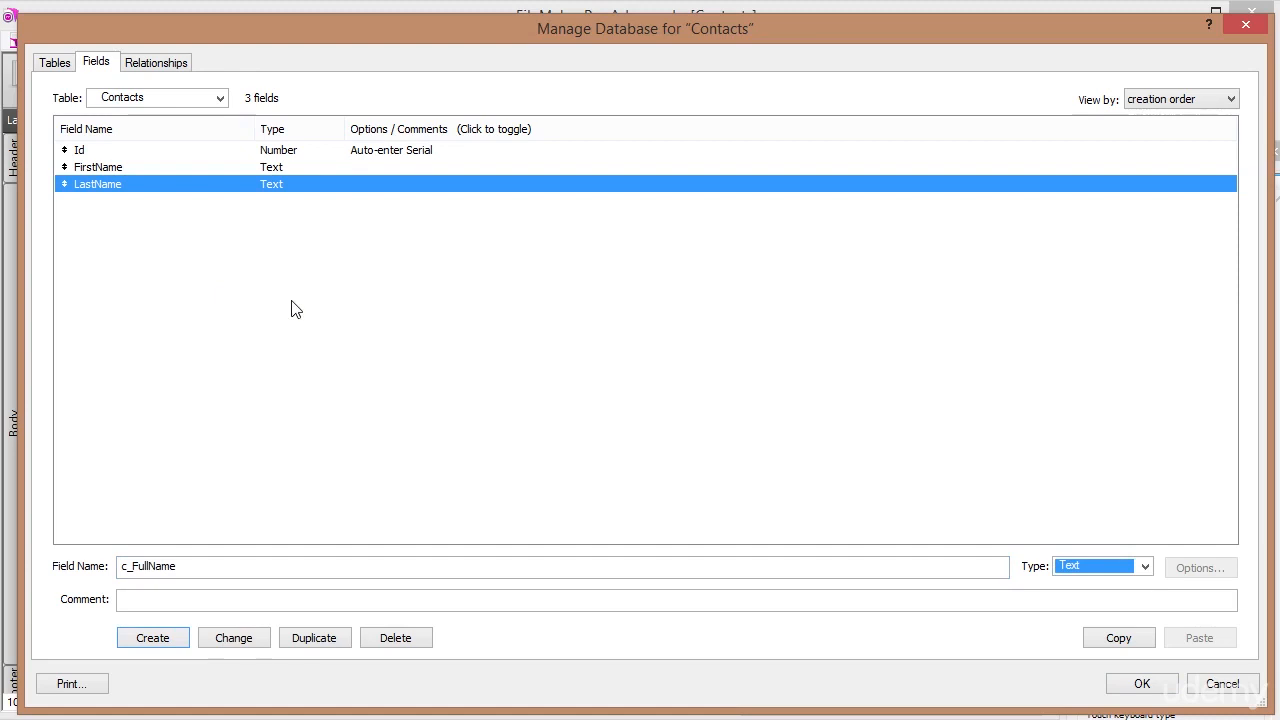
click(1145, 567)
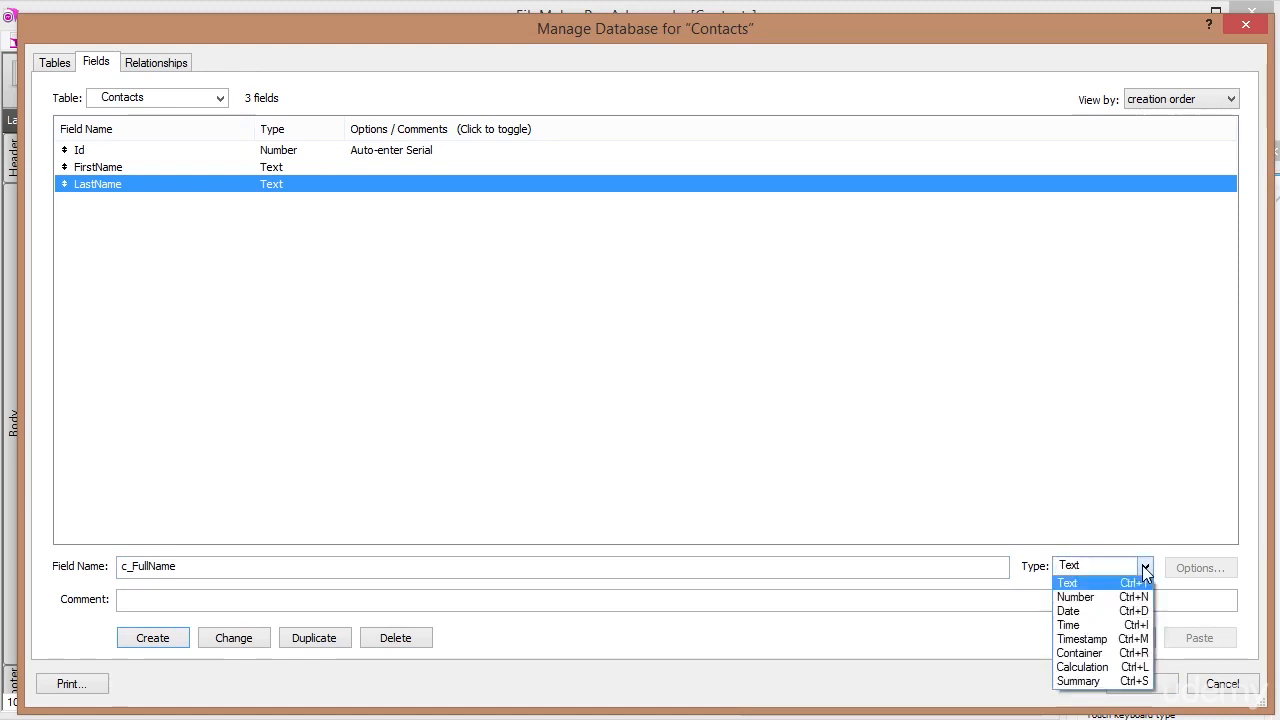
click(1106, 667)
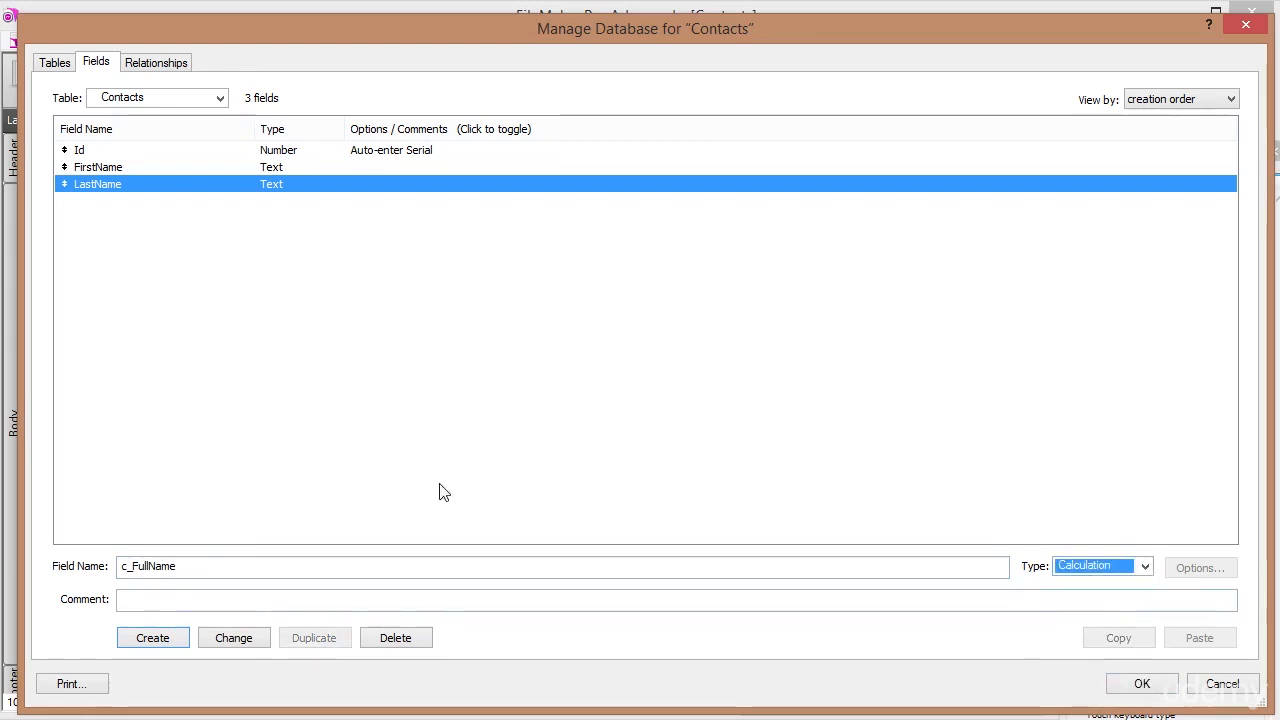
click(163, 641)
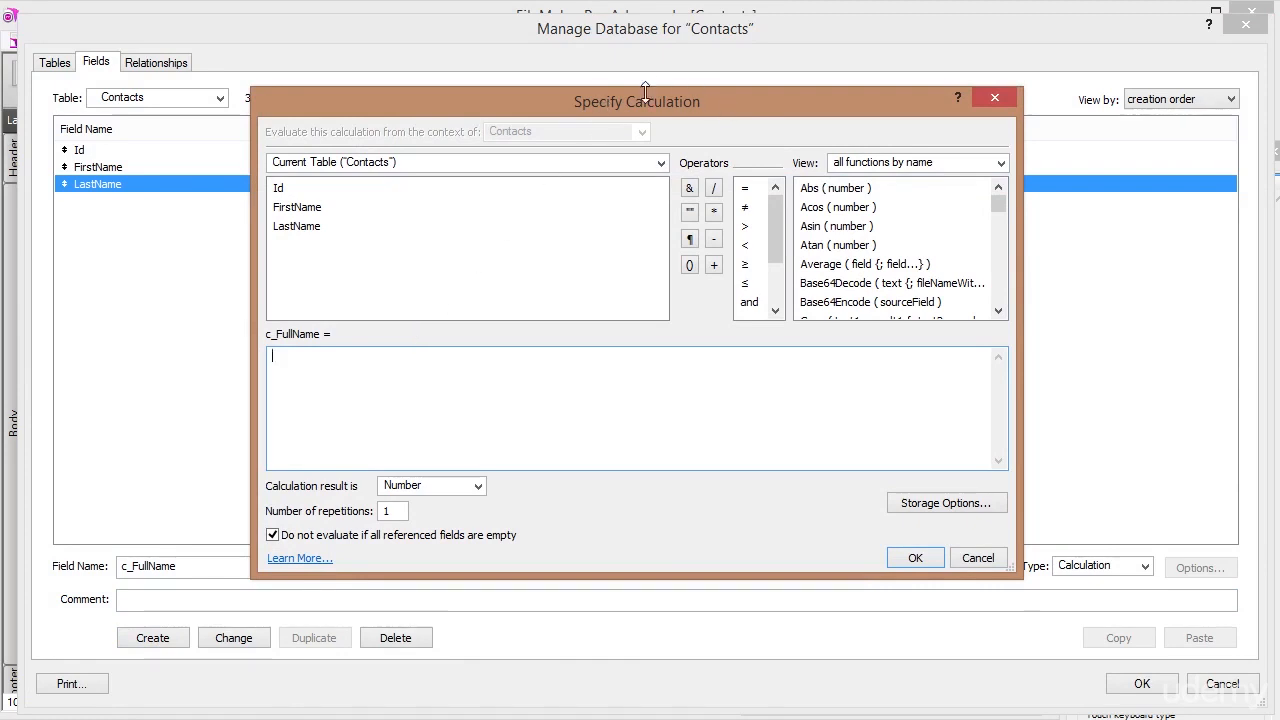
Build the formula FirstName & " " & LastName from the field list.
double_click(296, 209)
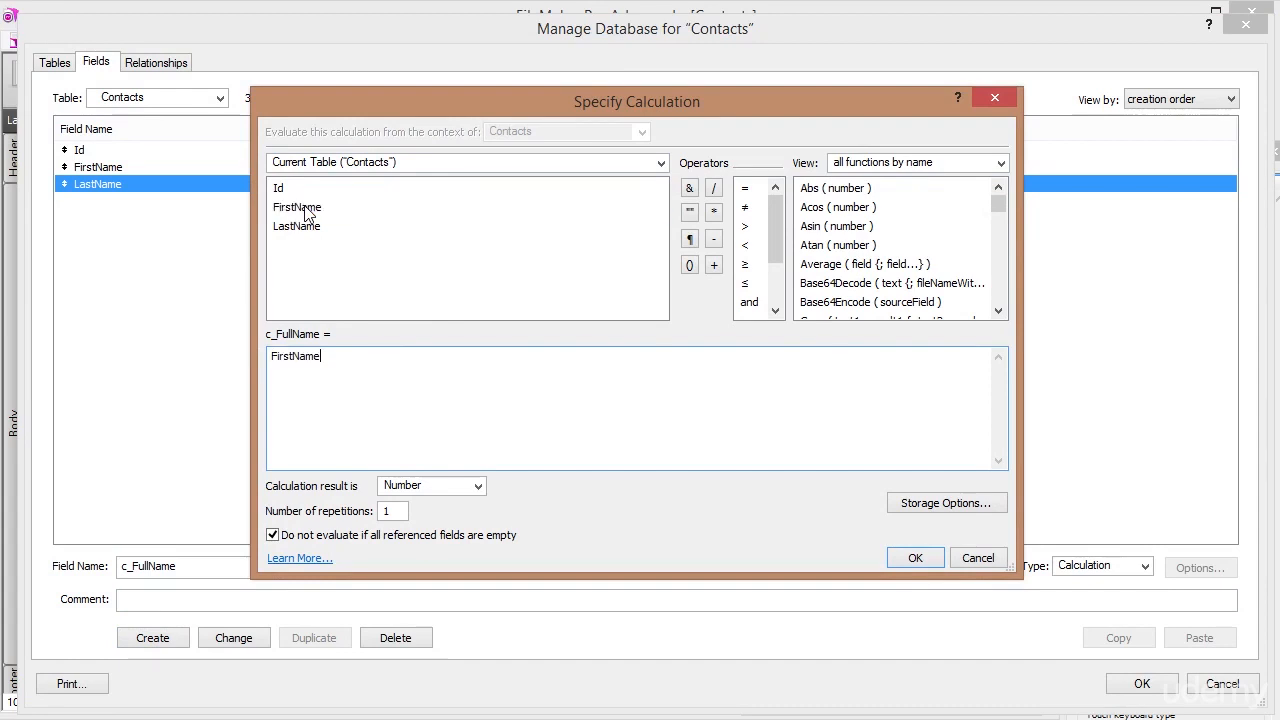
double_click(298, 230)
click(322, 357)
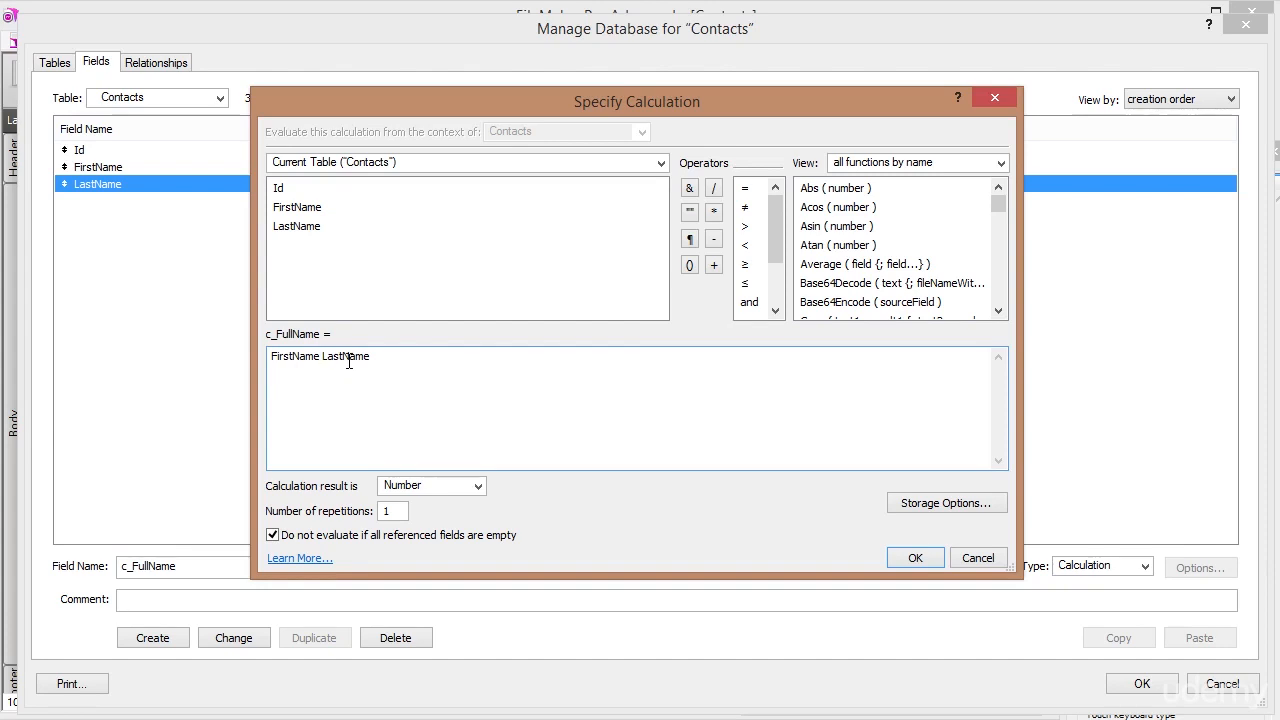
click(690, 187)
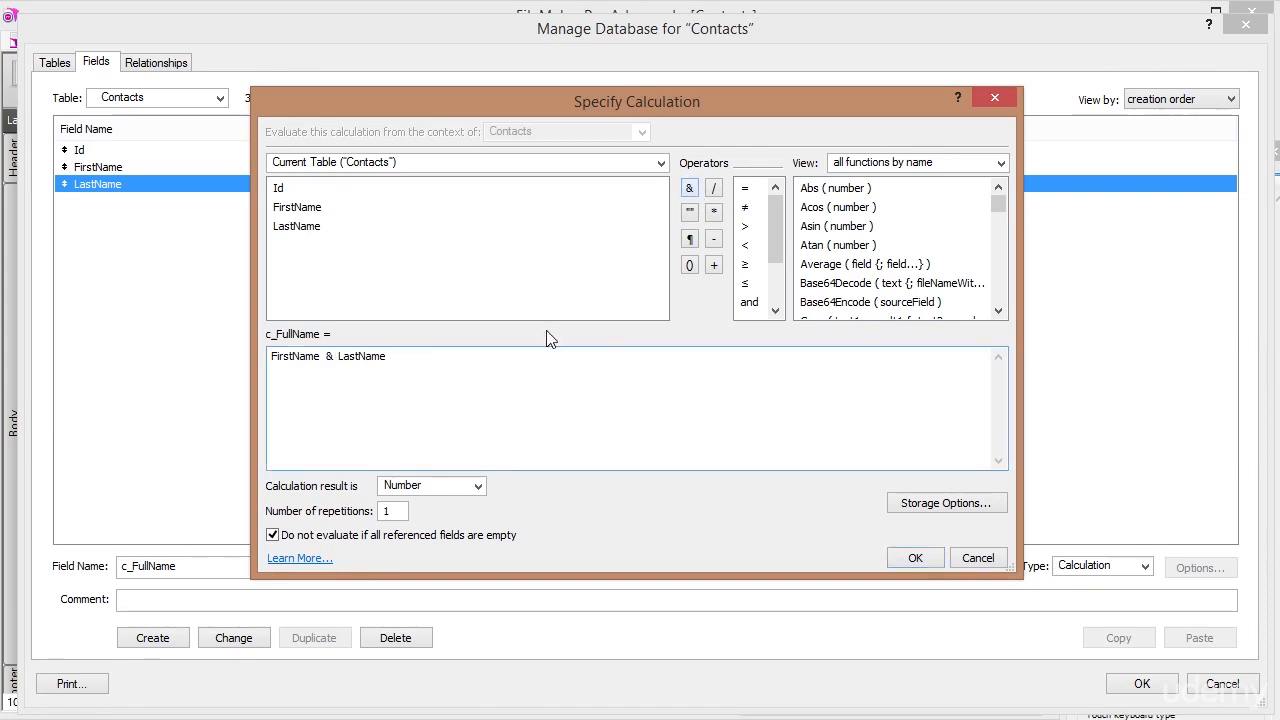
key(BackSpace)
click(322, 356)
key(Delete)
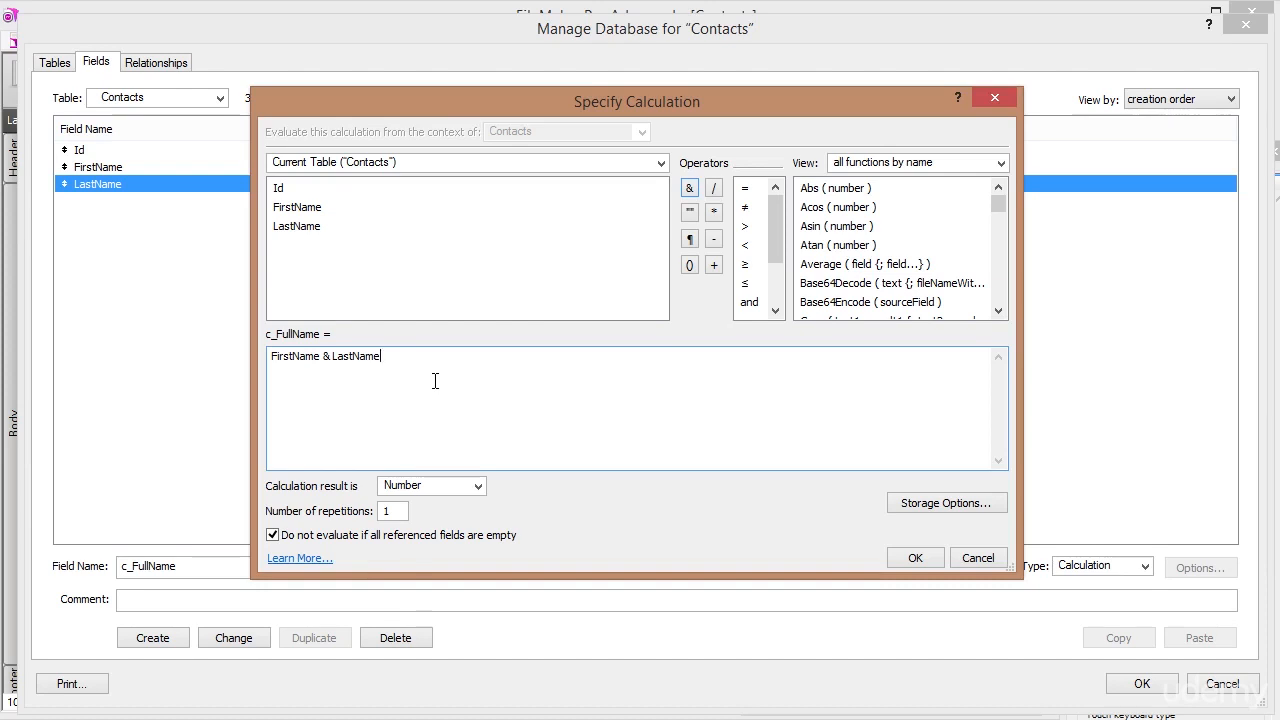
click(329, 357)
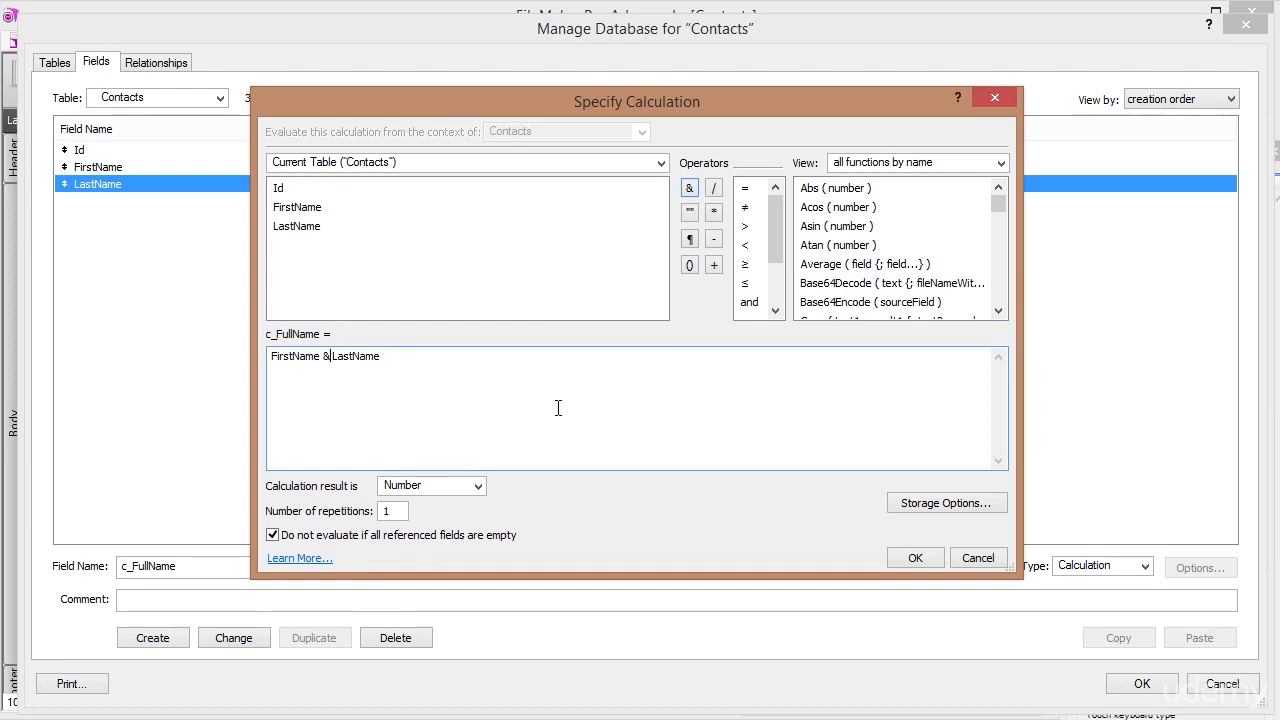
text(&)
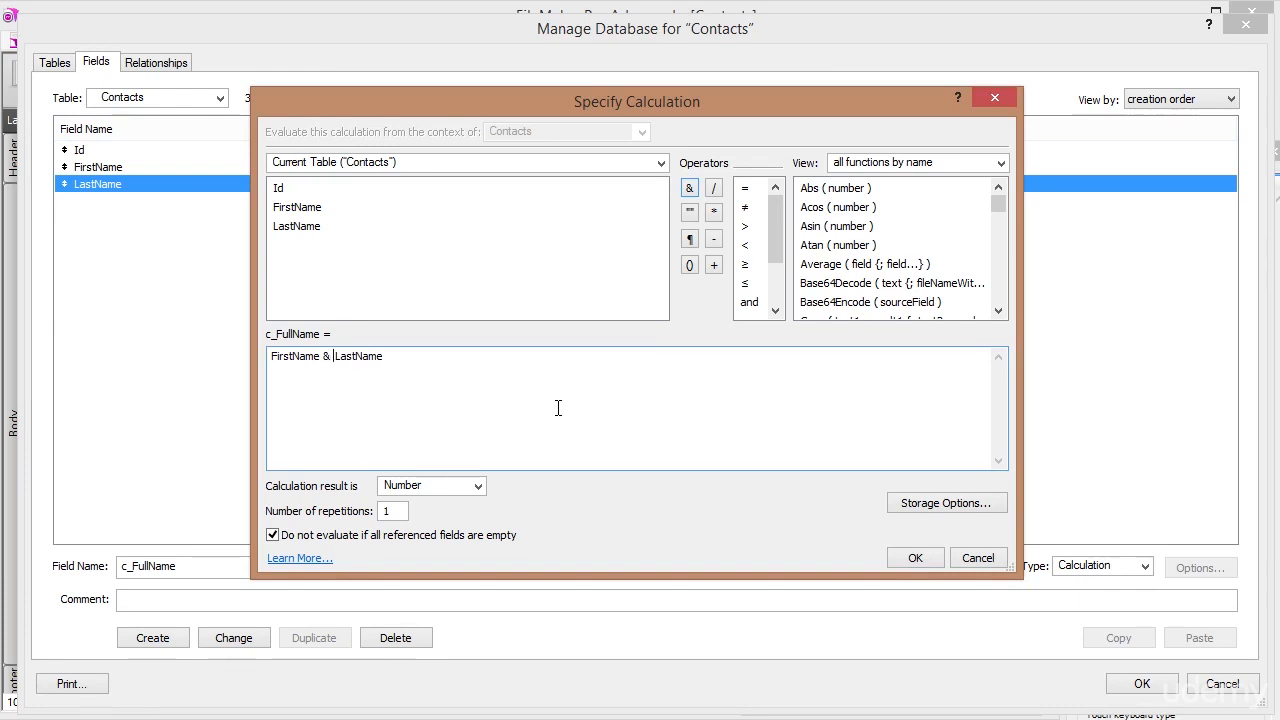
text( ")
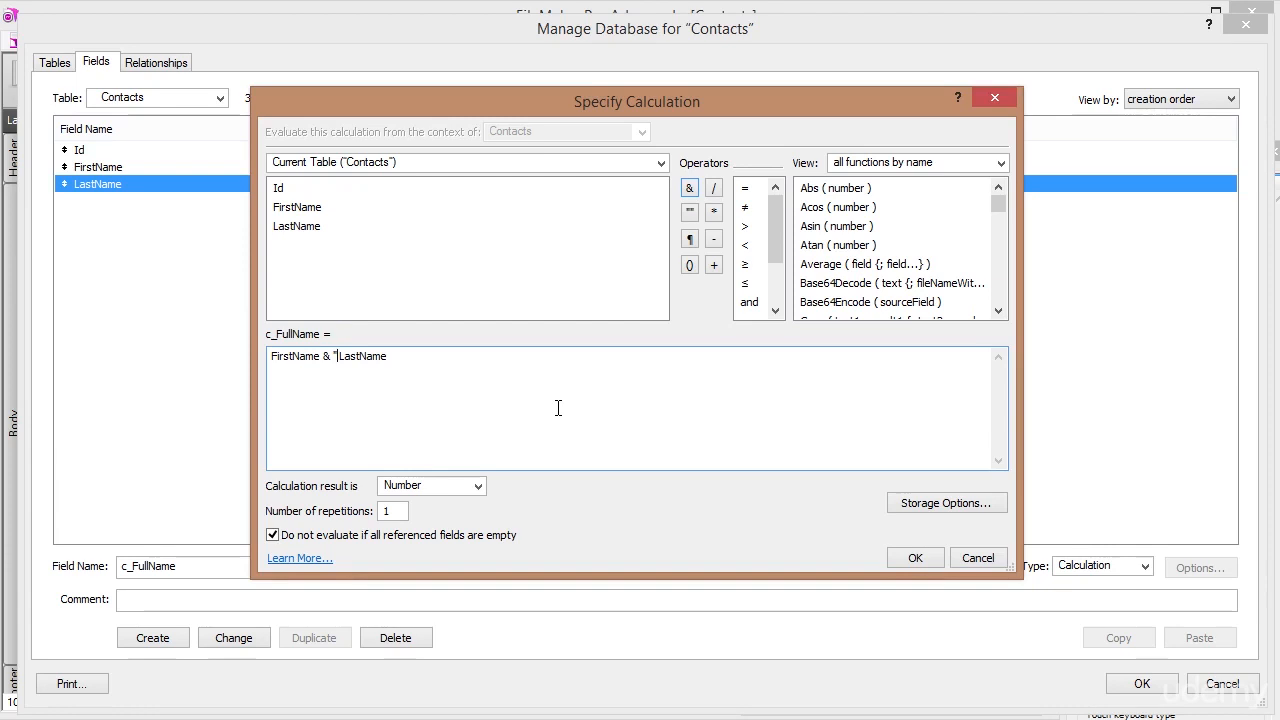
text( ")
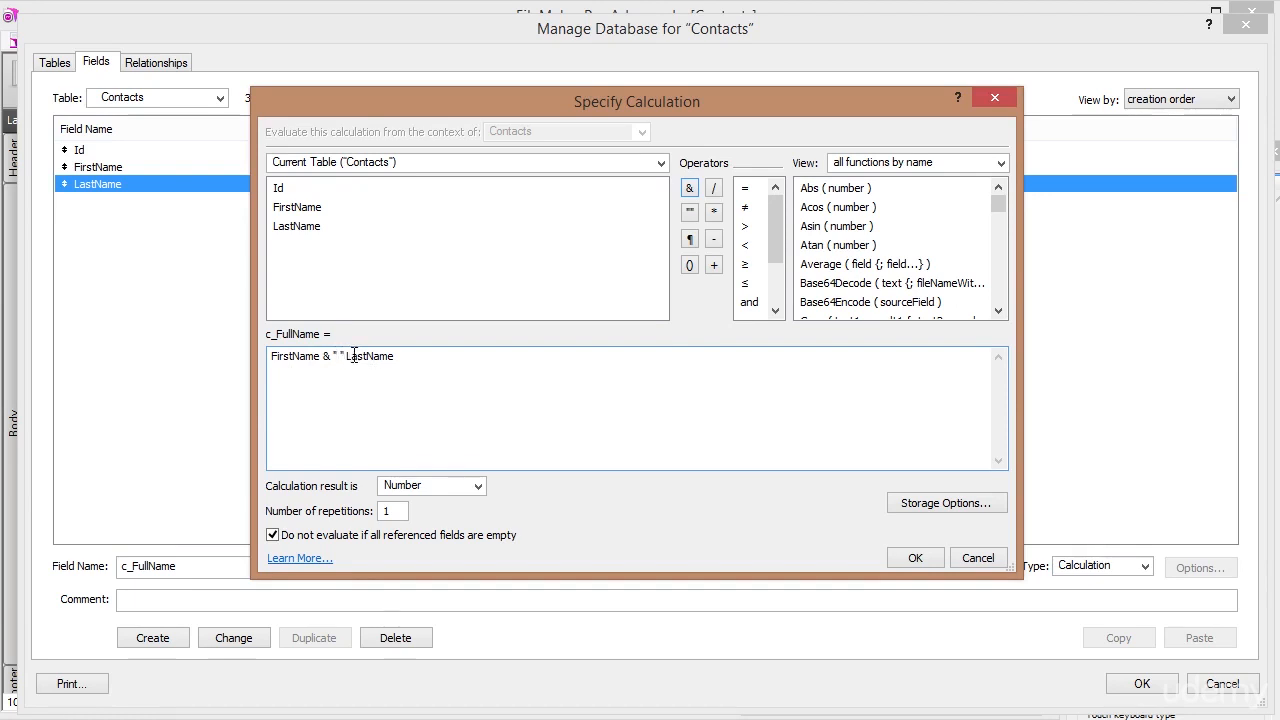
click(688, 188)
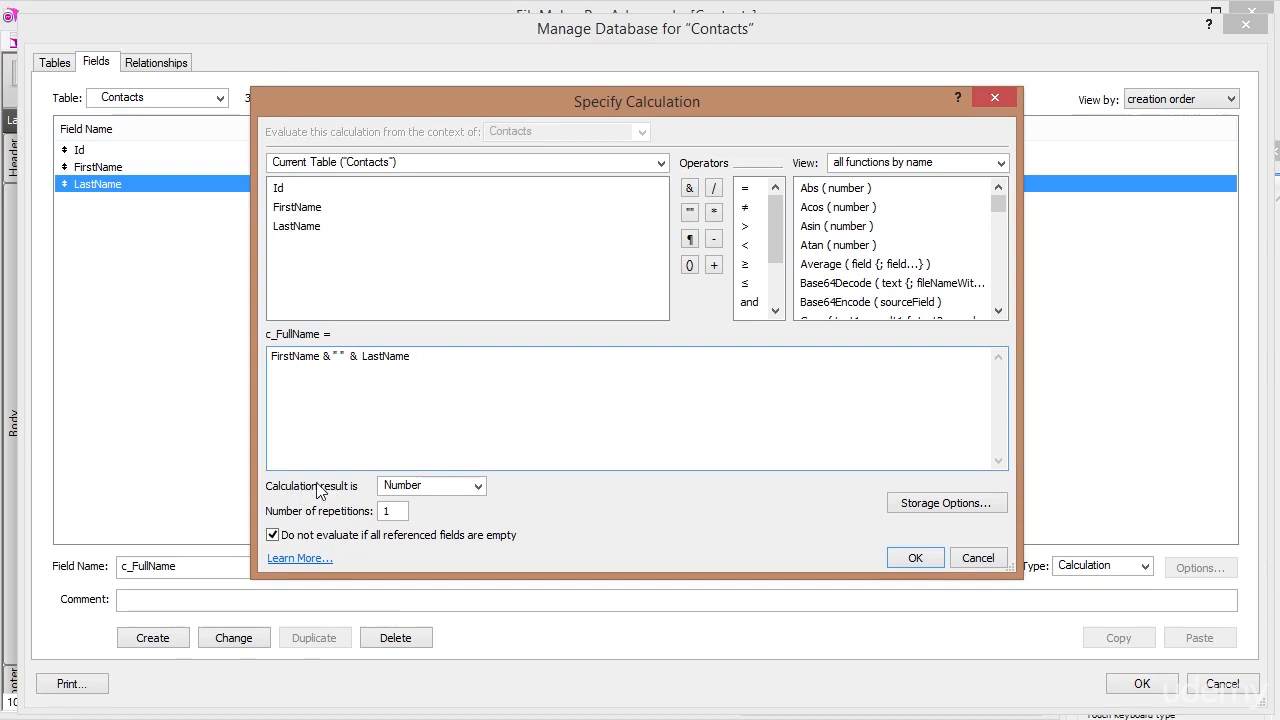
Set the calculation result to Text and confirm the c_FullName calculation.
click(479, 487)
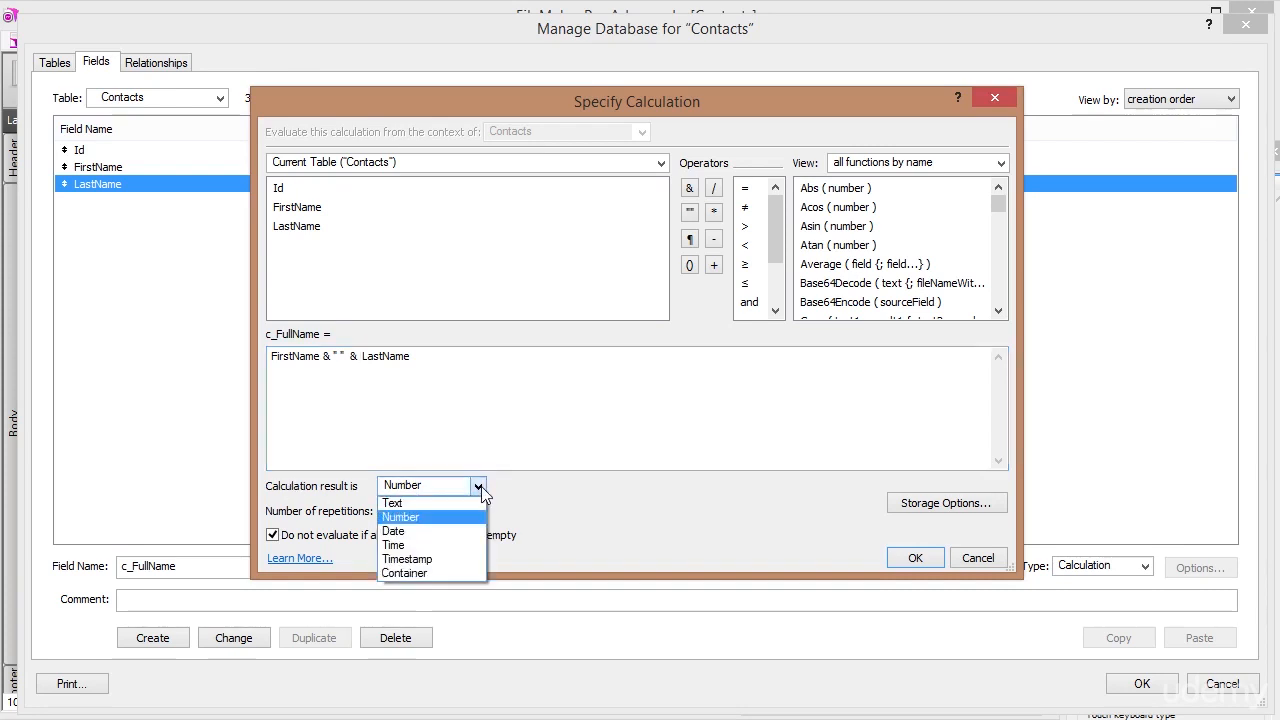
click(400, 503)
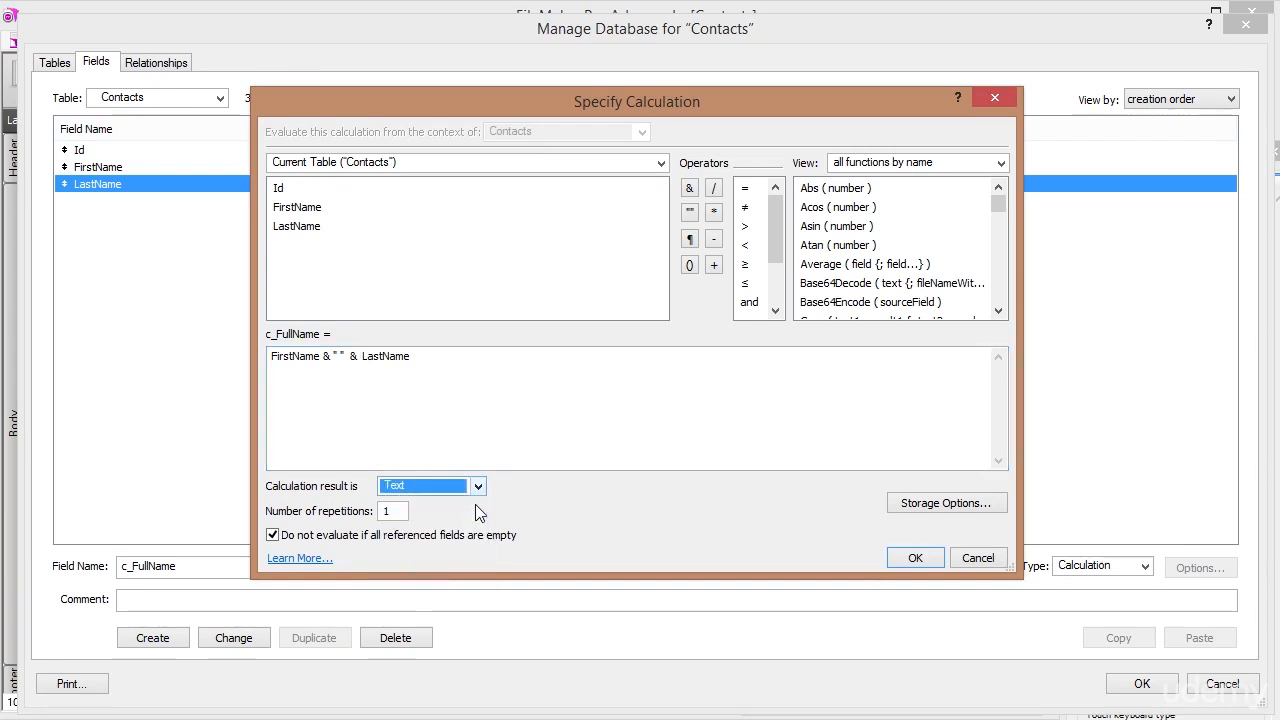
click(912, 558)
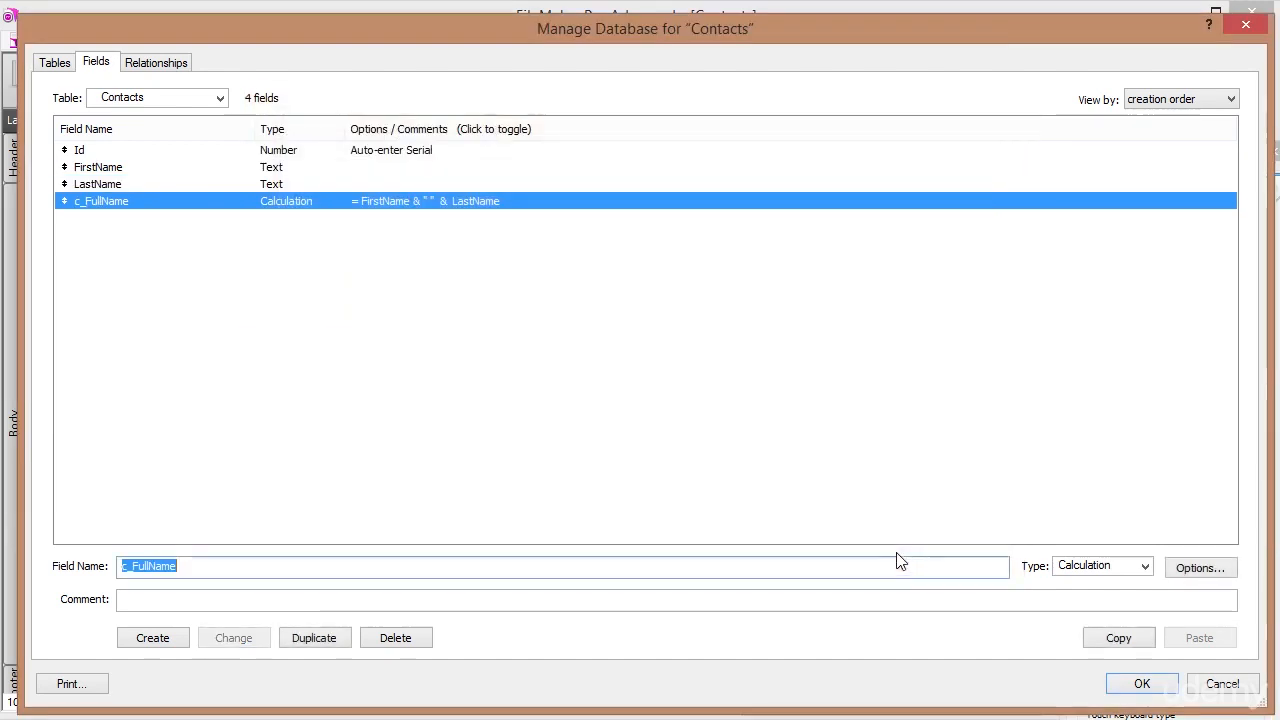
Replace the field name with Address, set its type to Text, and create it.
click(137, 170)
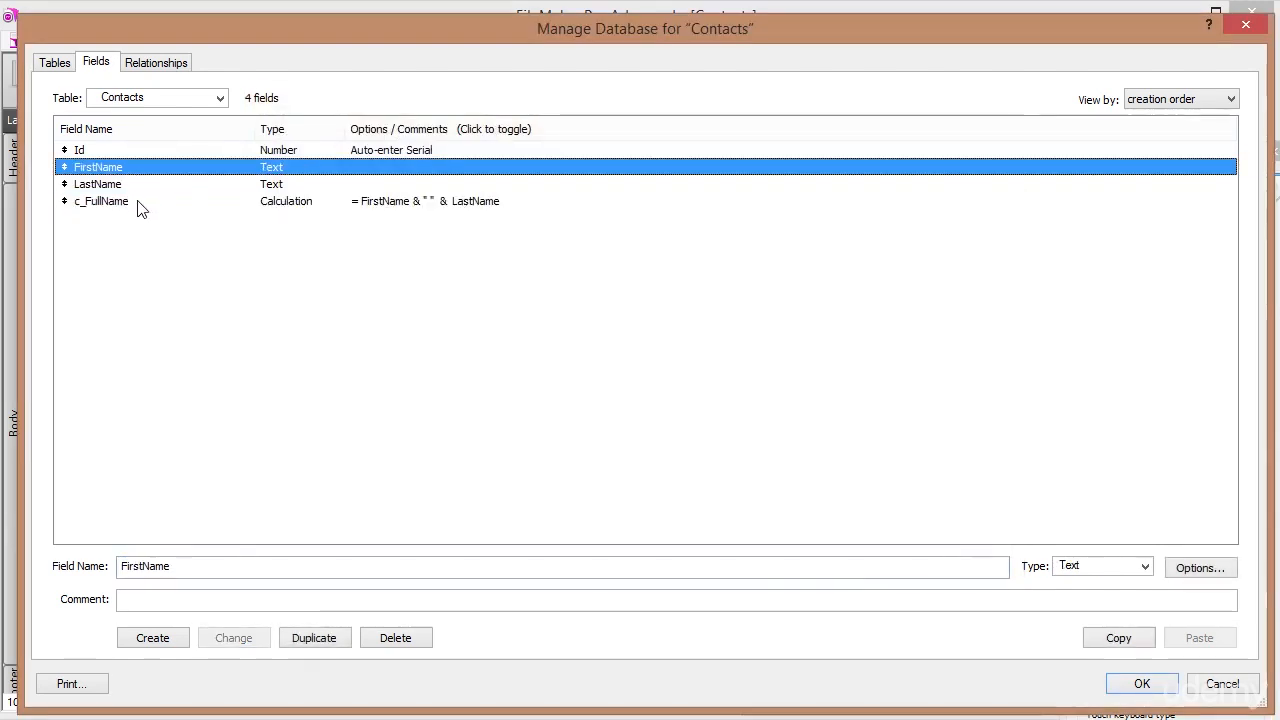
click(137, 201)
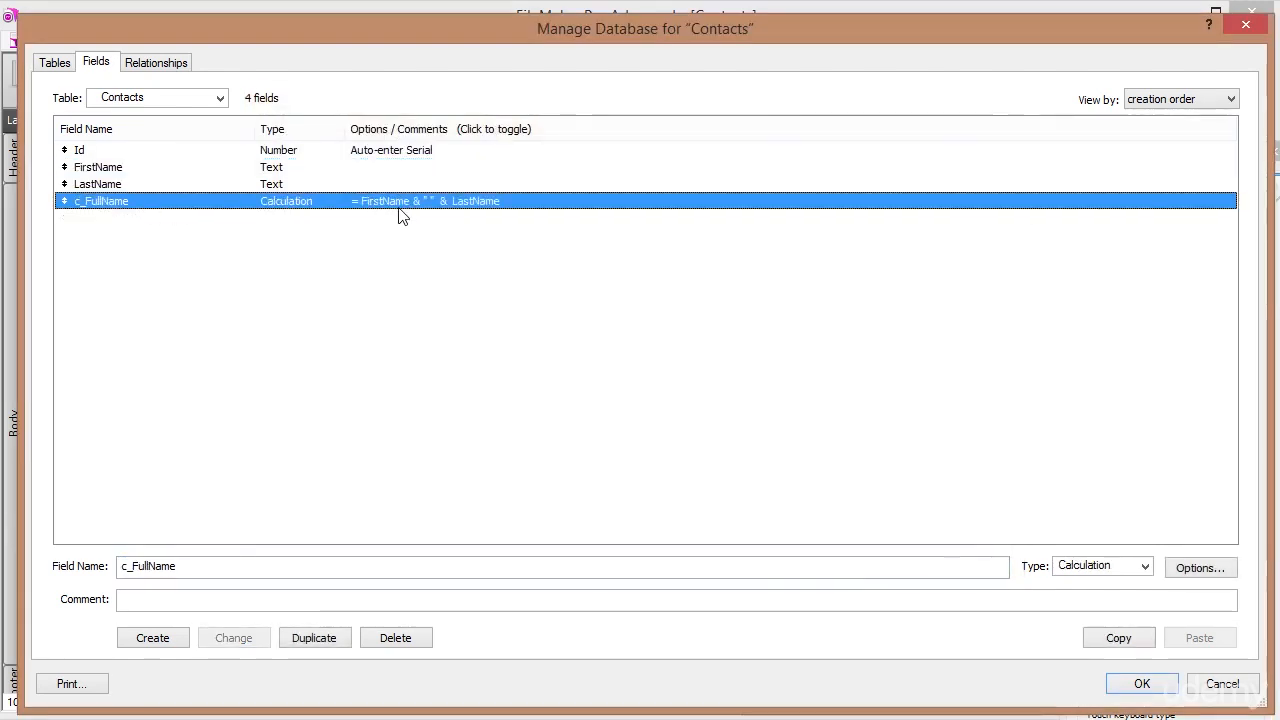
drag(206, 562, 63, 557)
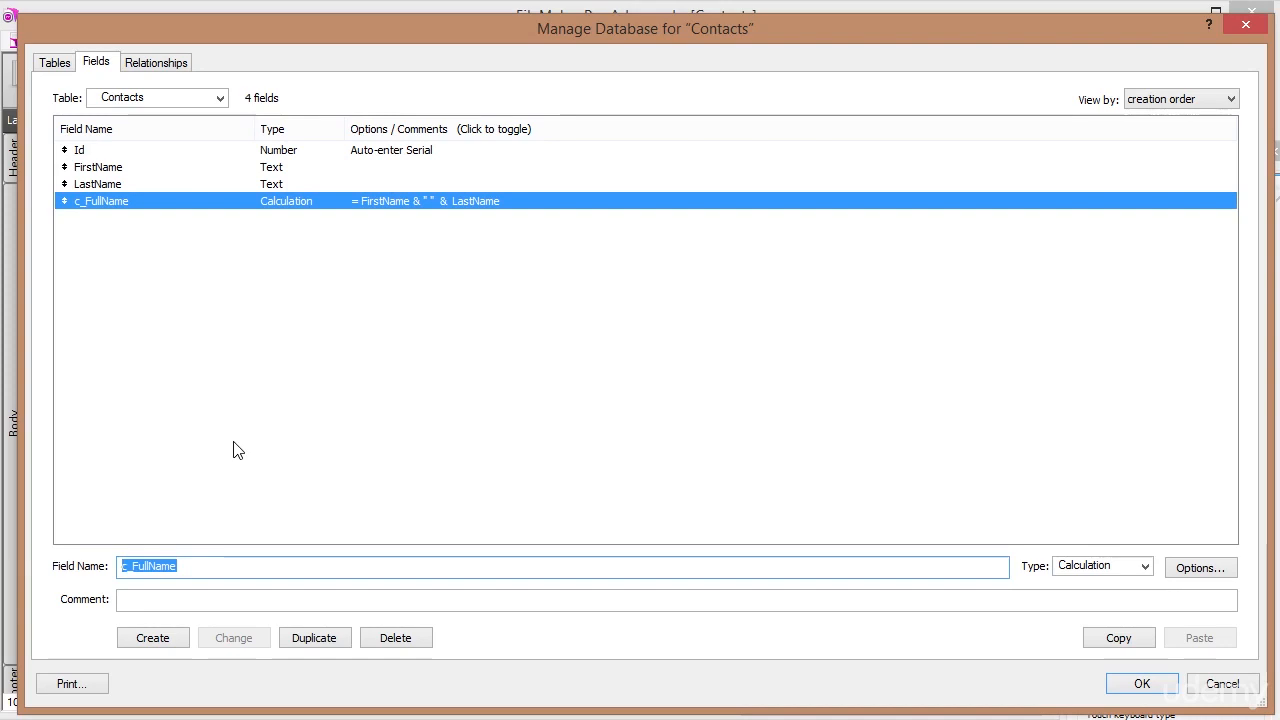
text(Address)
key(Tab)
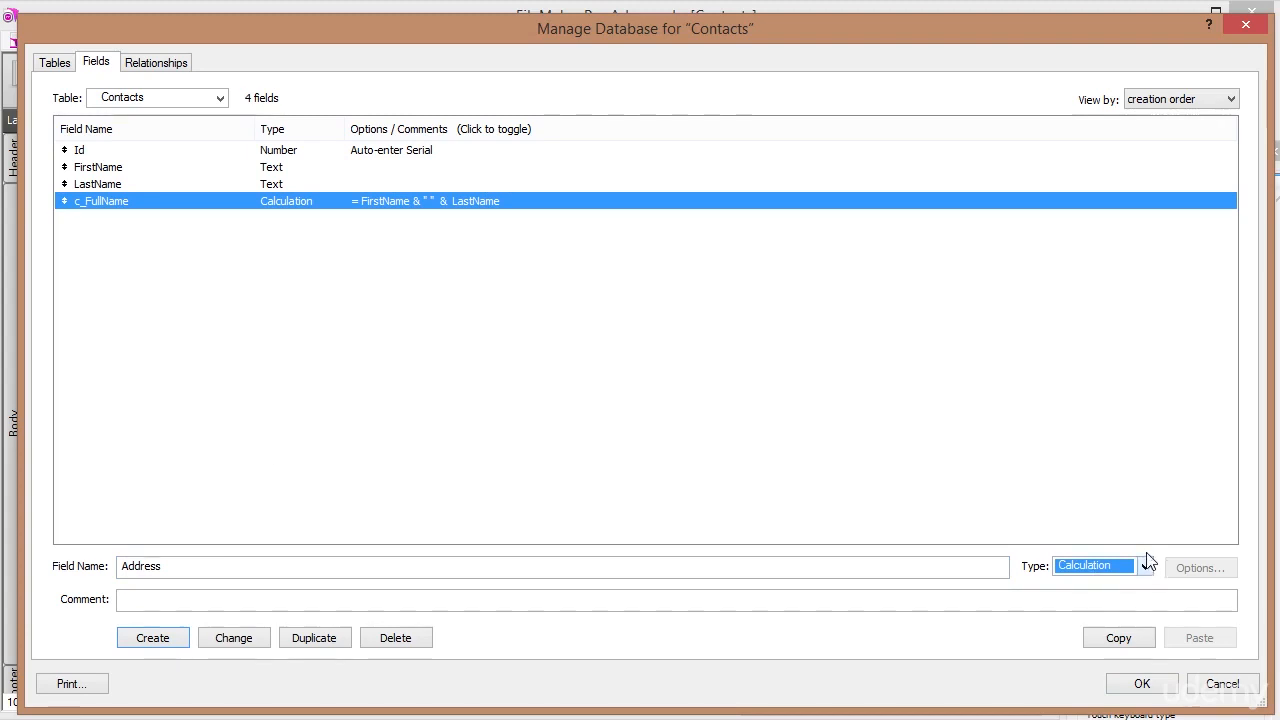
key(t)
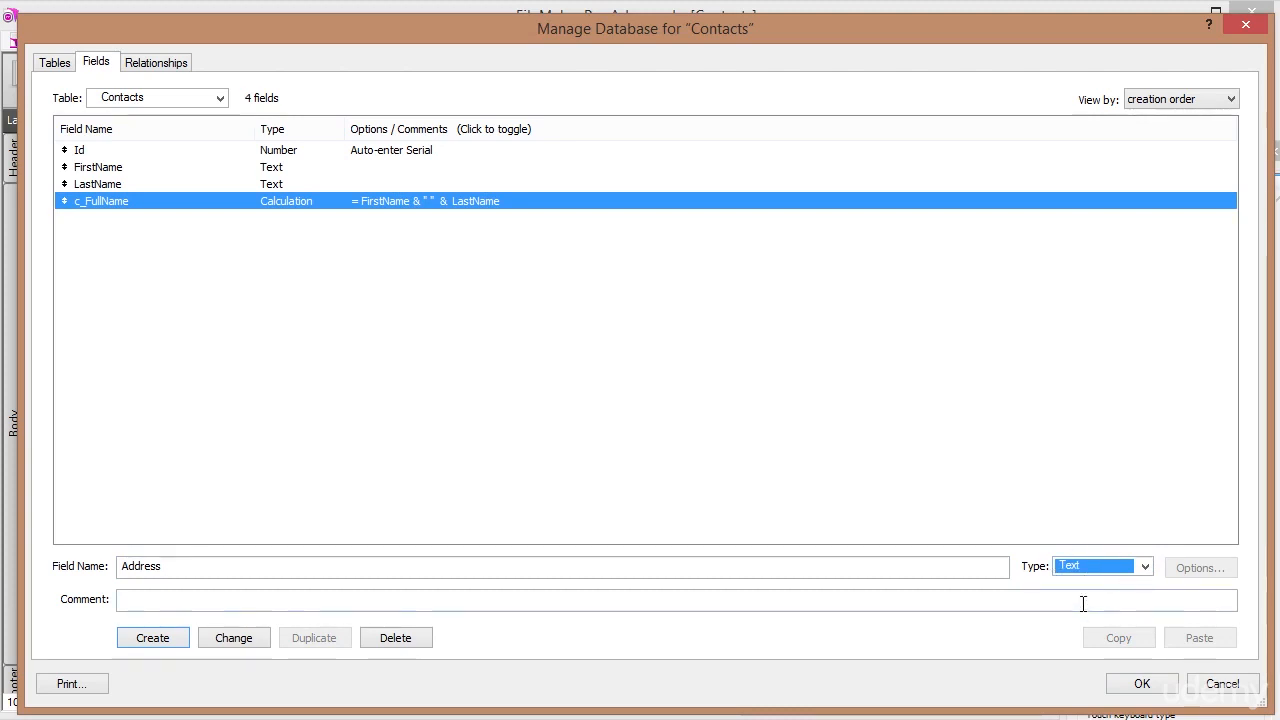
key(t)
key(t)
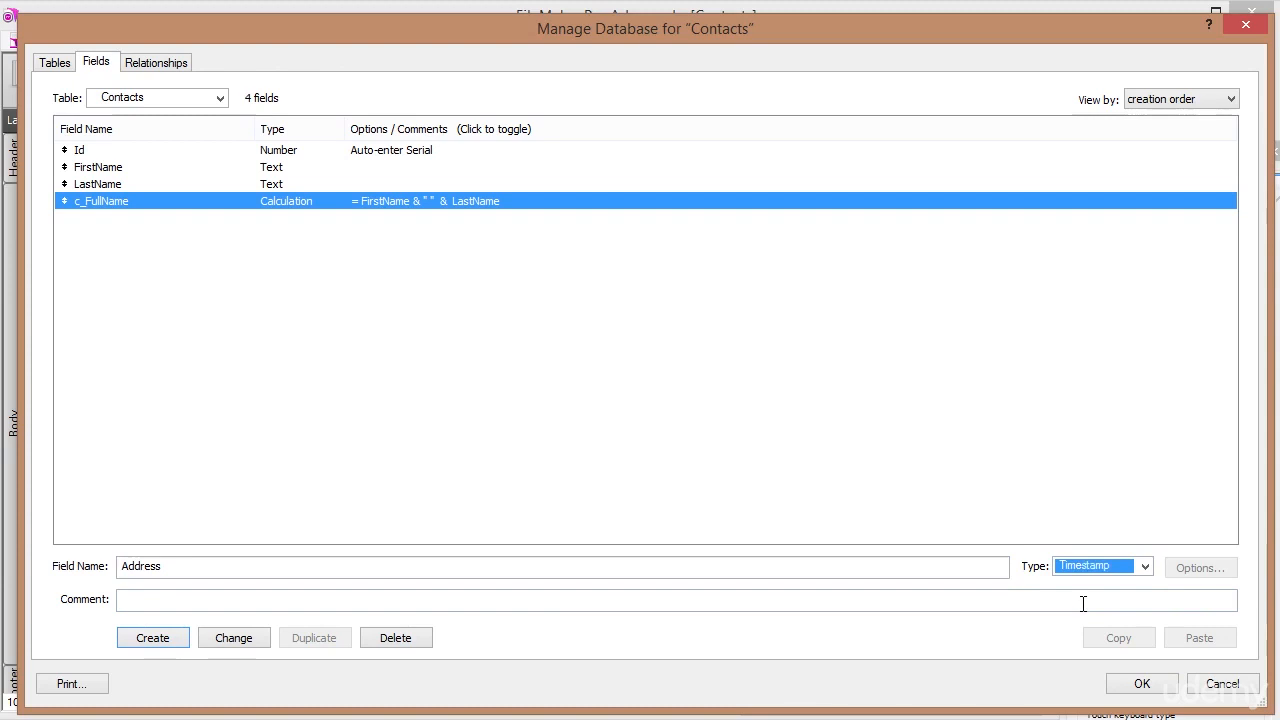
key(t)
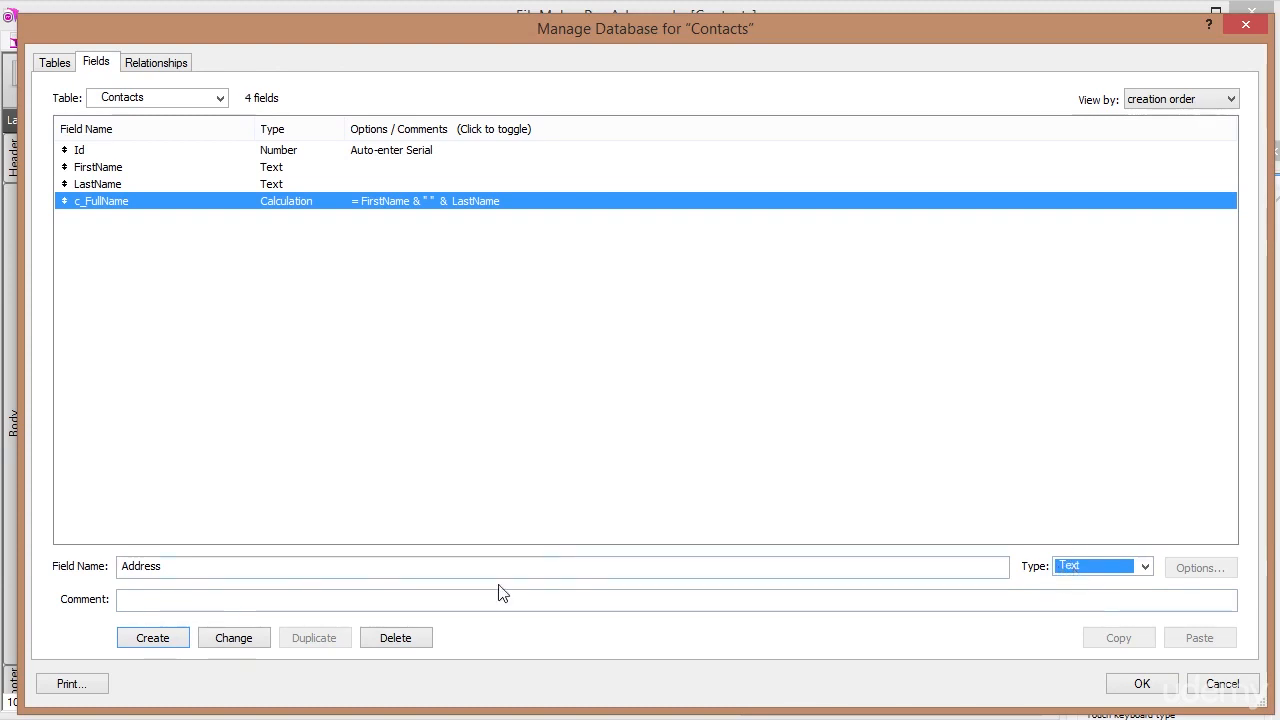
click(155, 639)
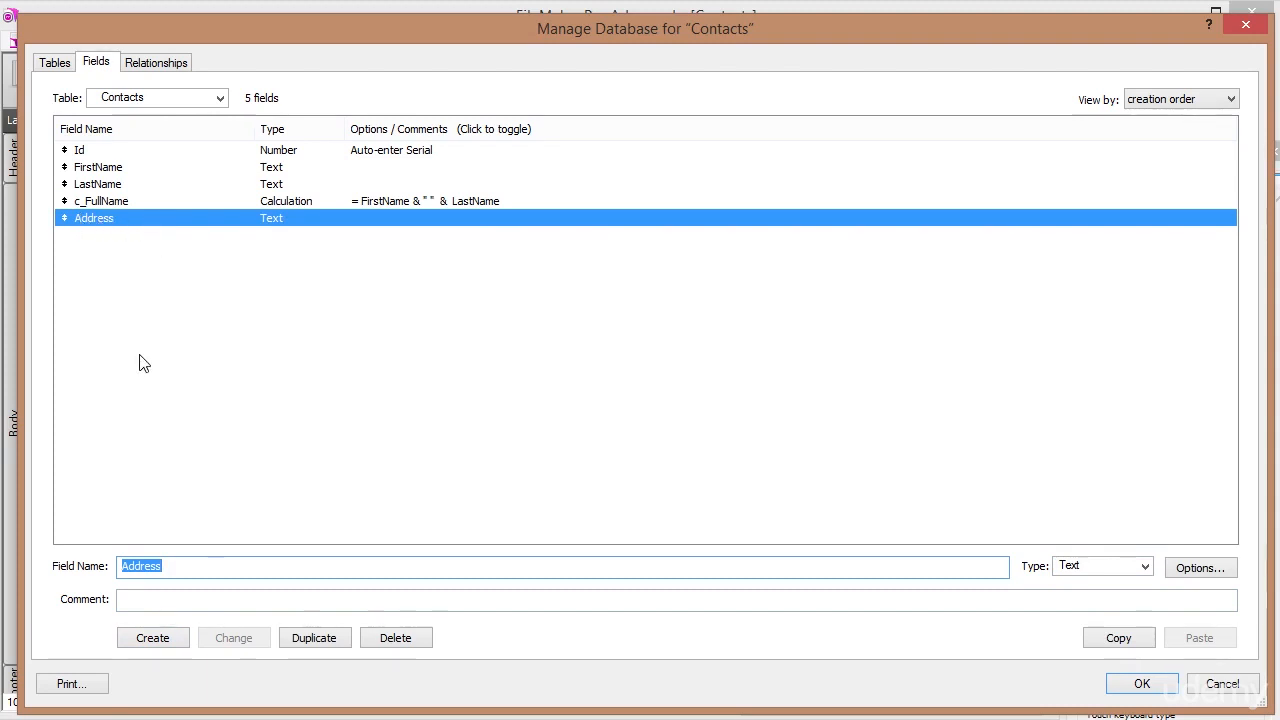
Add a field named Number with the Number type.
text(Nu)
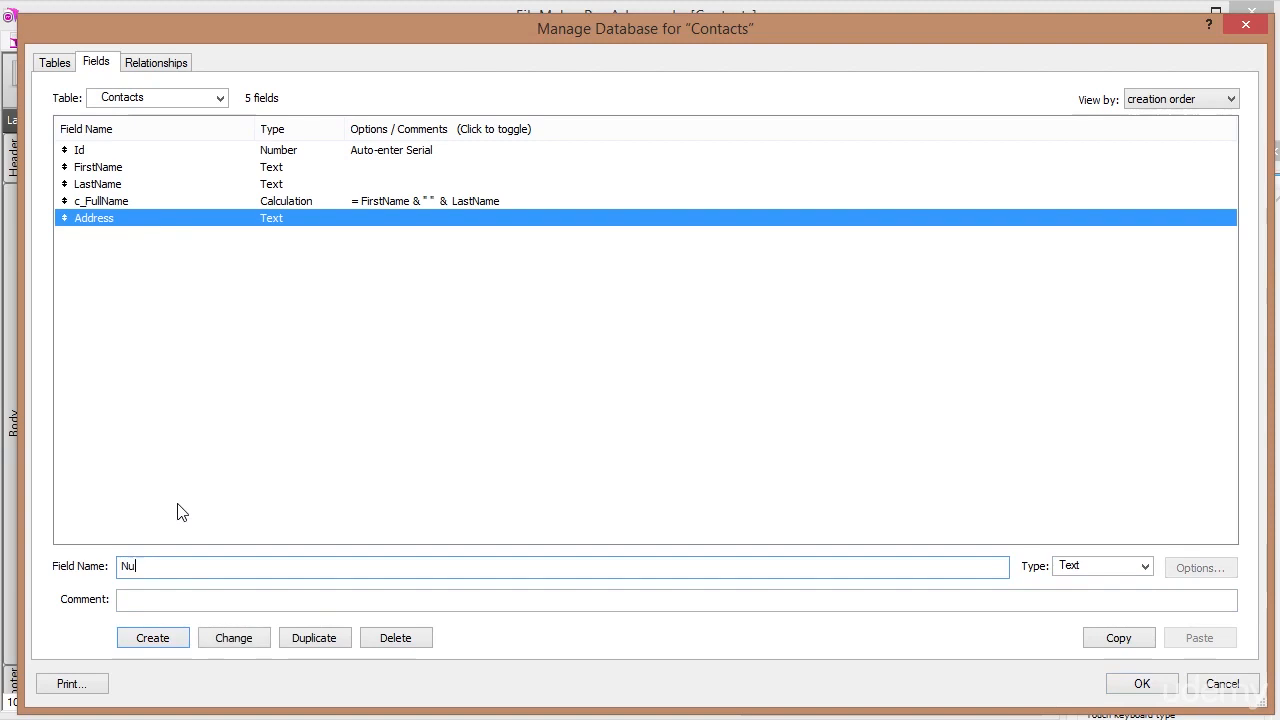
text(mber)
key(Tab)
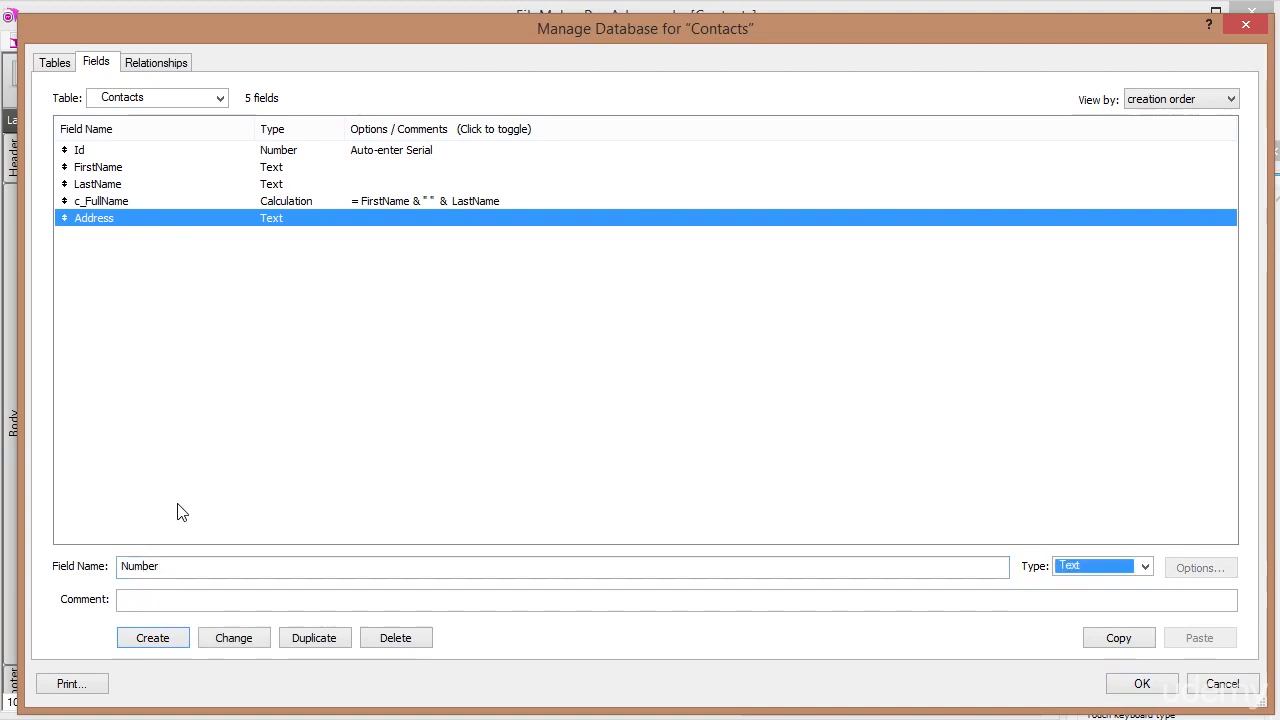
key(Down)
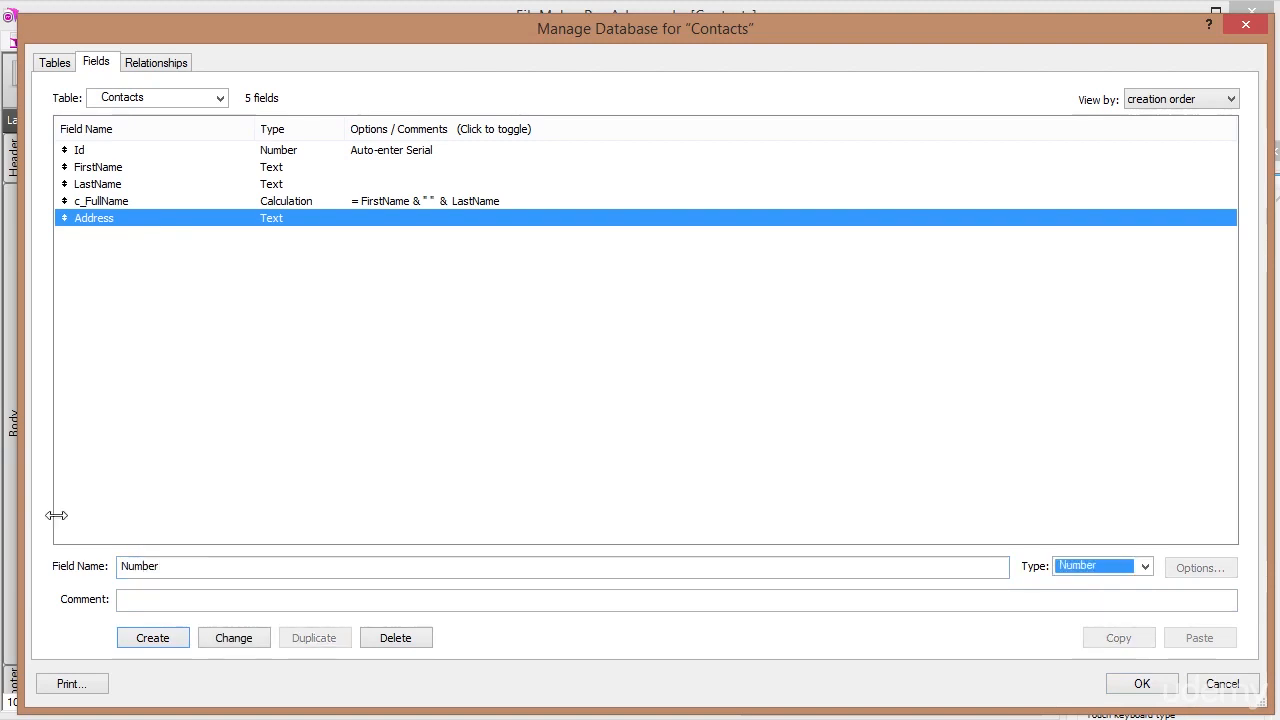
click(1146, 568)
click(1080, 597)
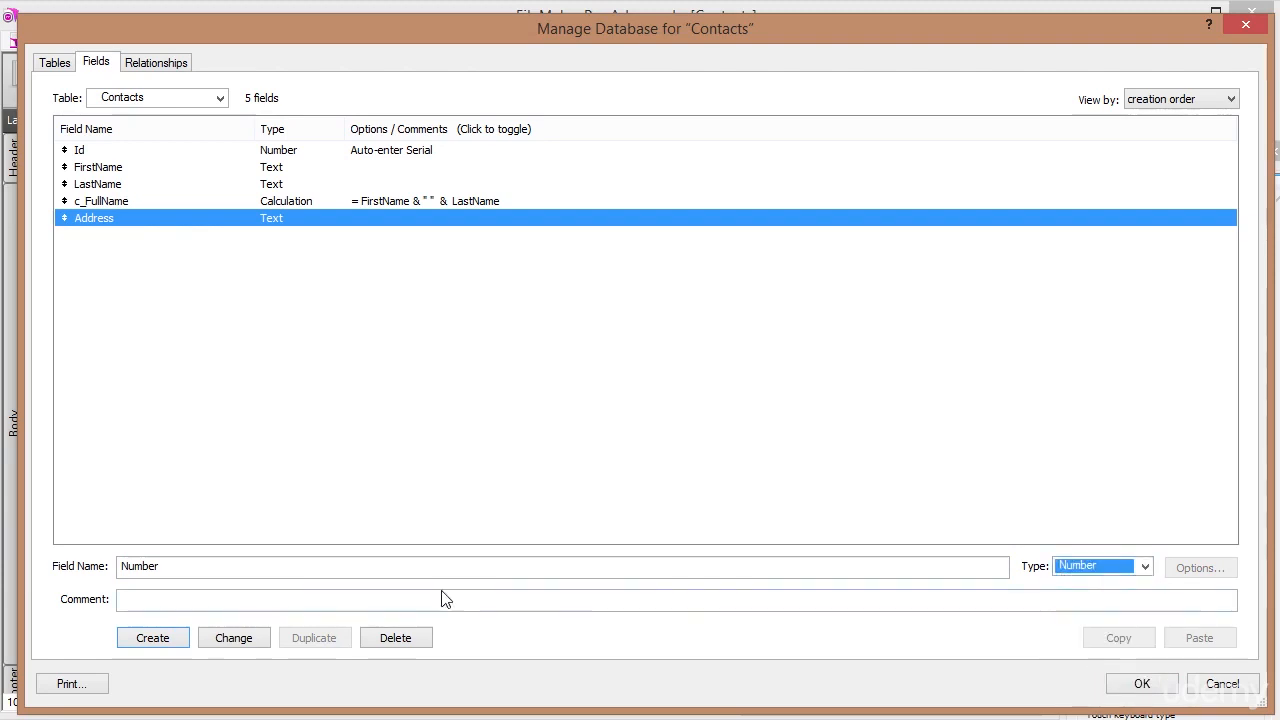
click(170, 638)
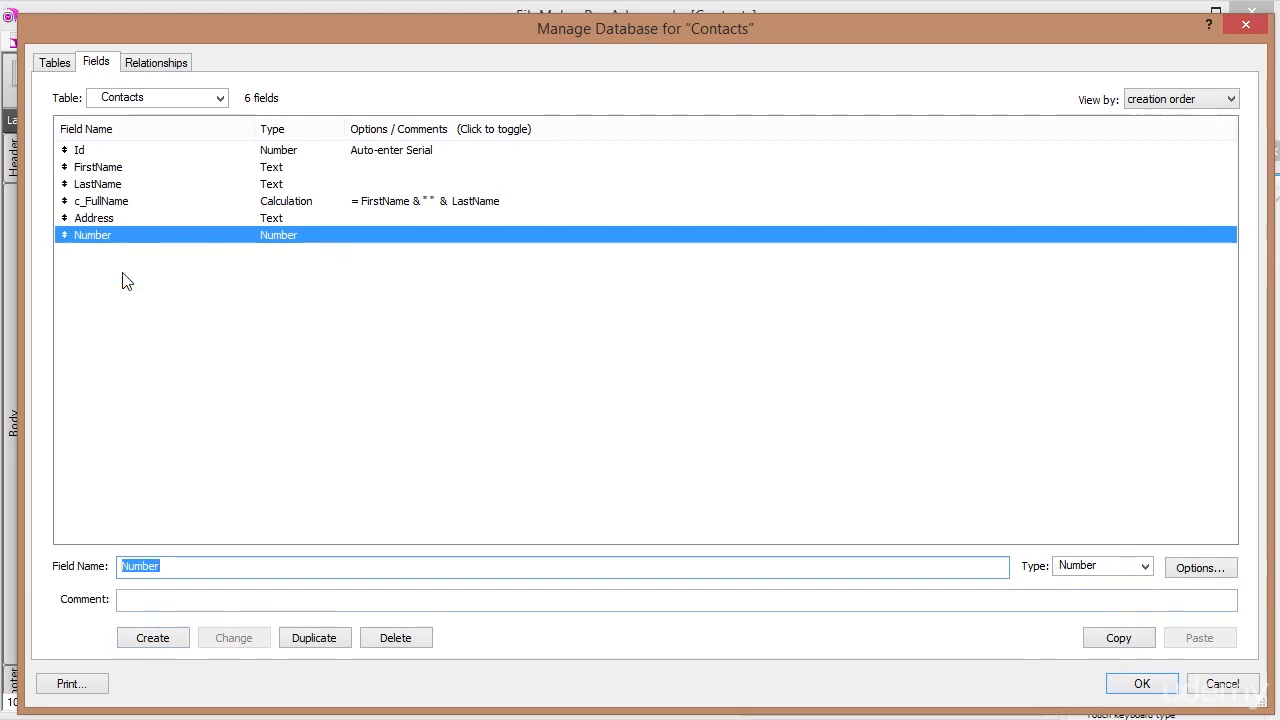
Add a Text field named ZipCode.
text(ZipCOde)
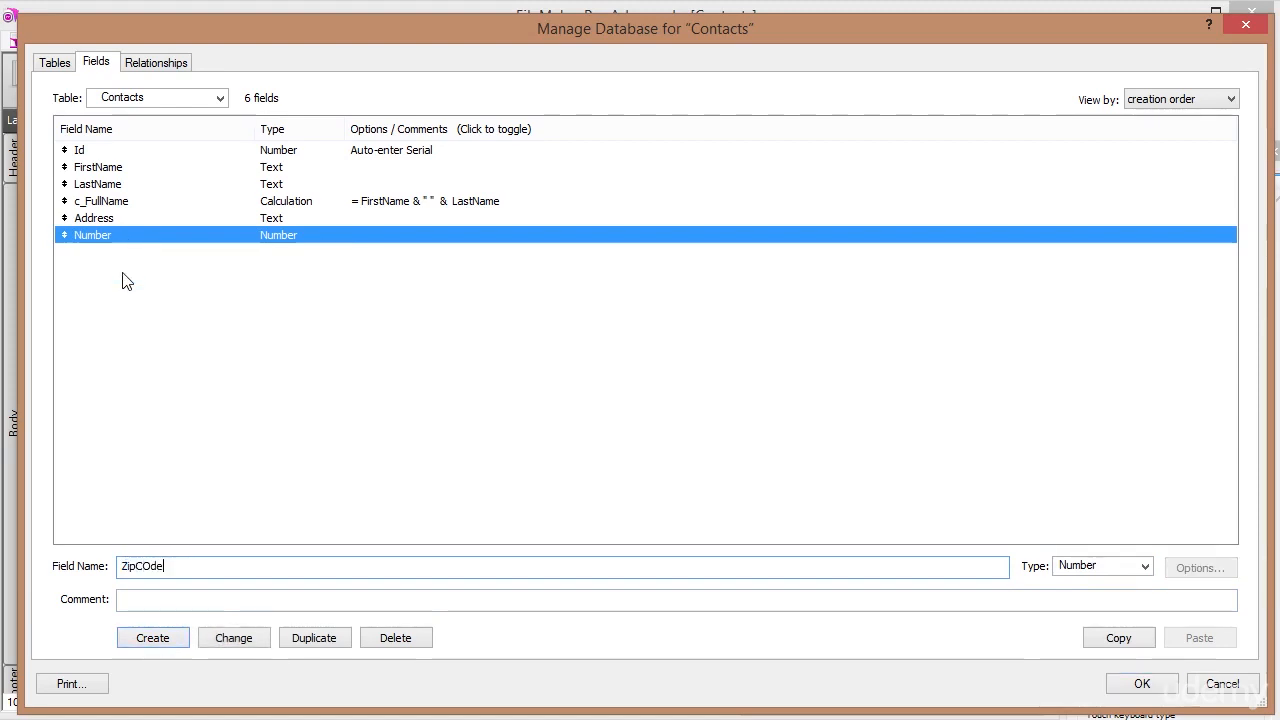
key(BackSpace)
text(o)
key(Tab)
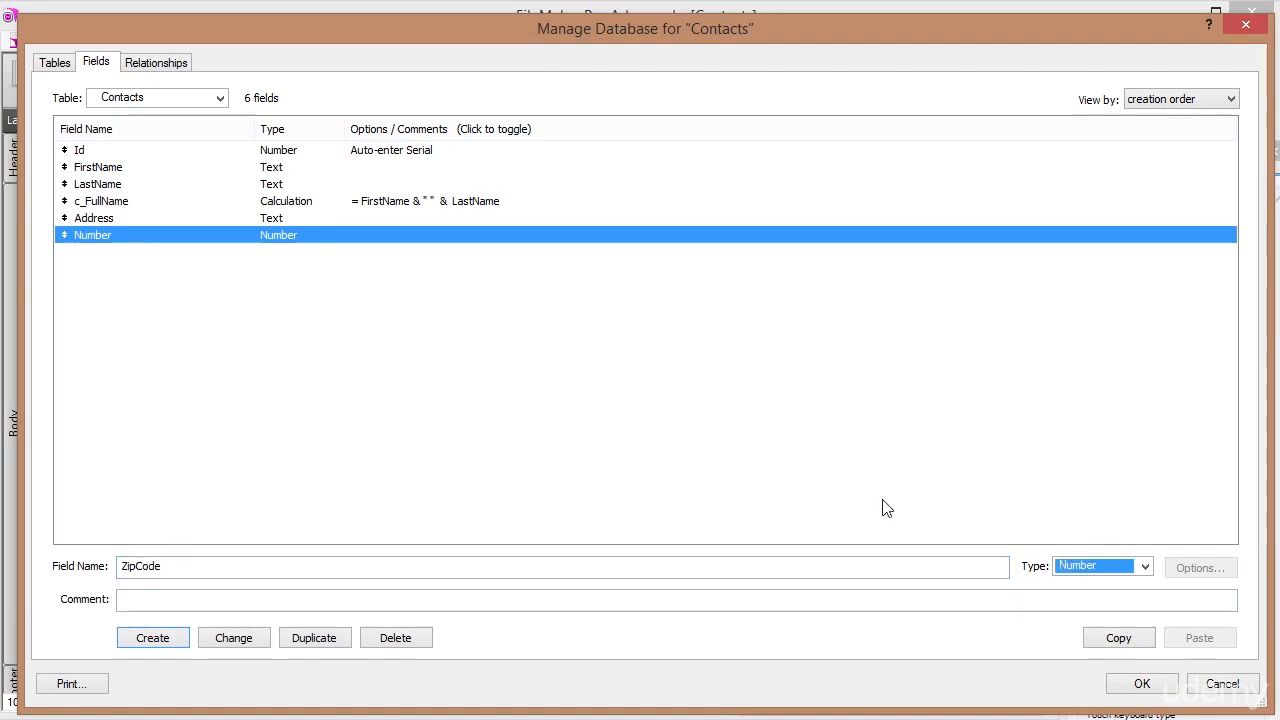
click(1145, 566)
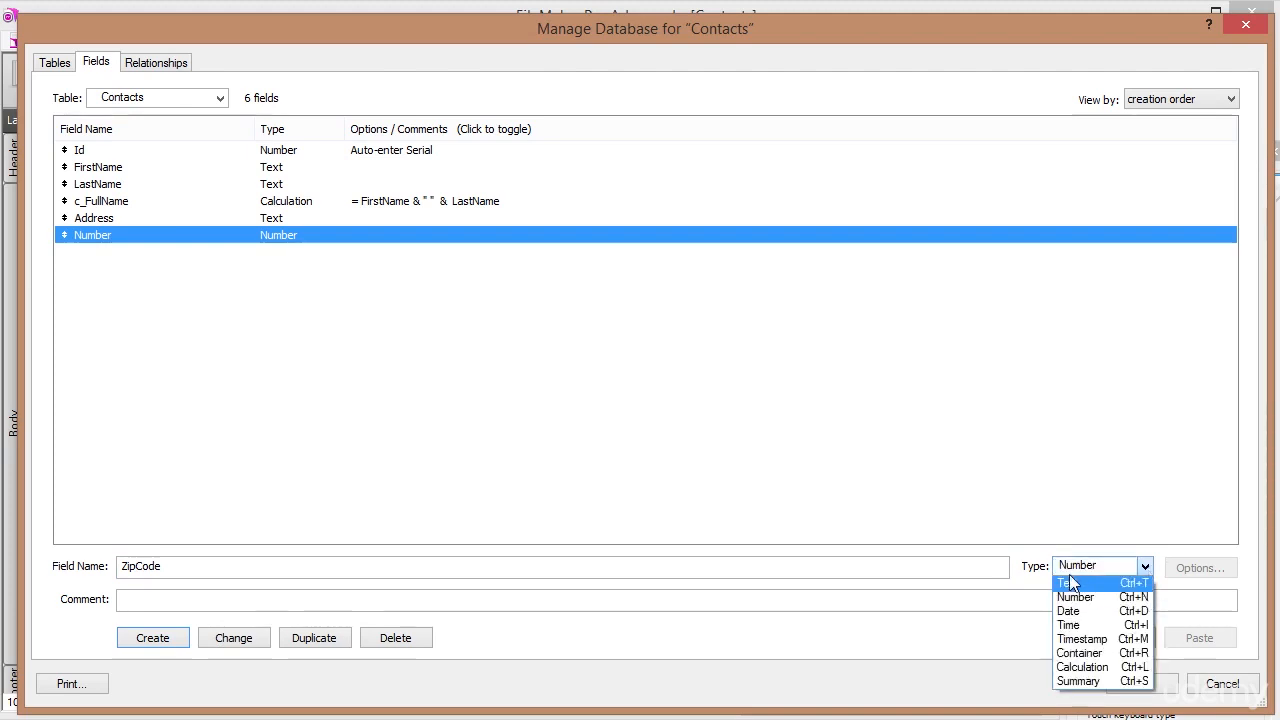
click(1077, 584)
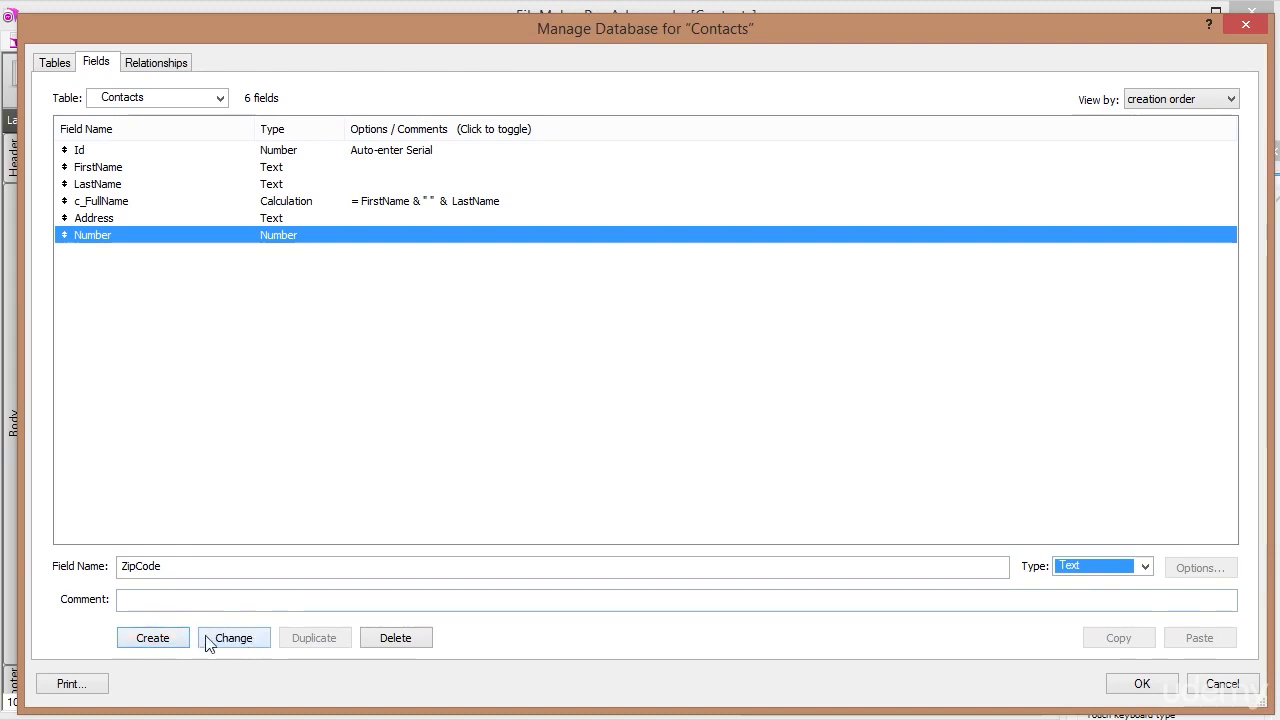
click(143, 640)
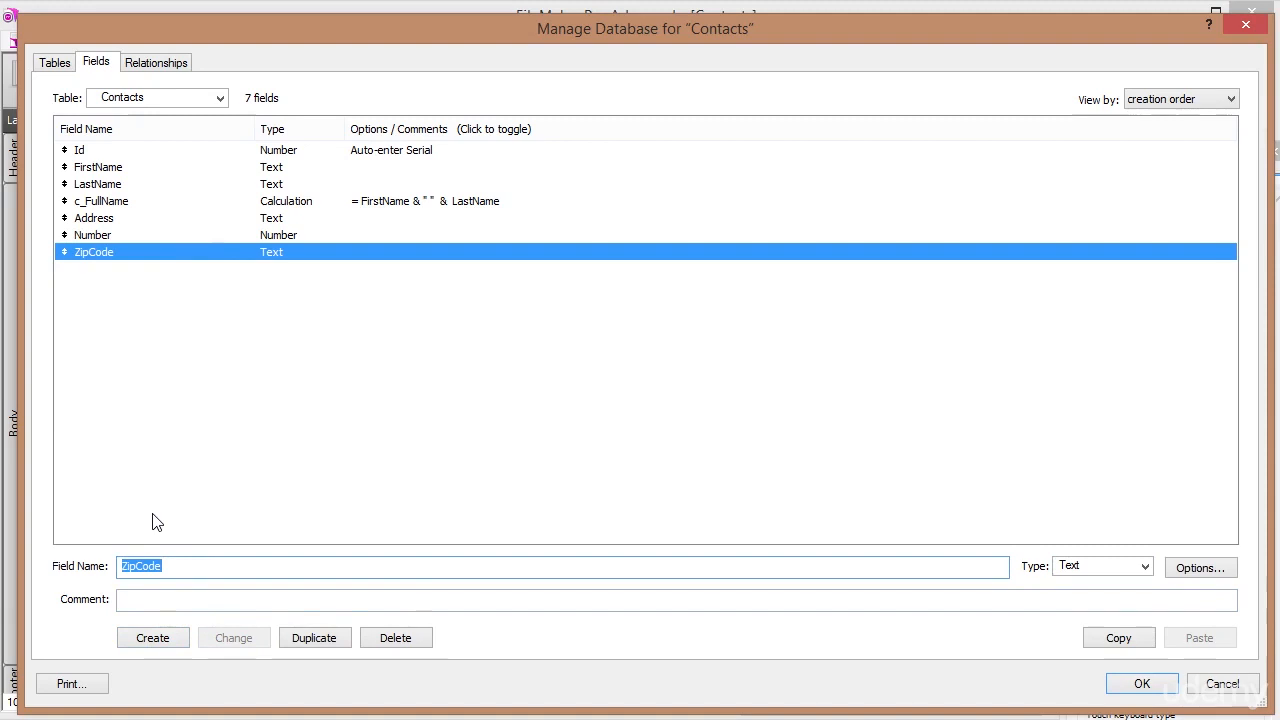
Add City, State and Tel as Text fields.
text(City)
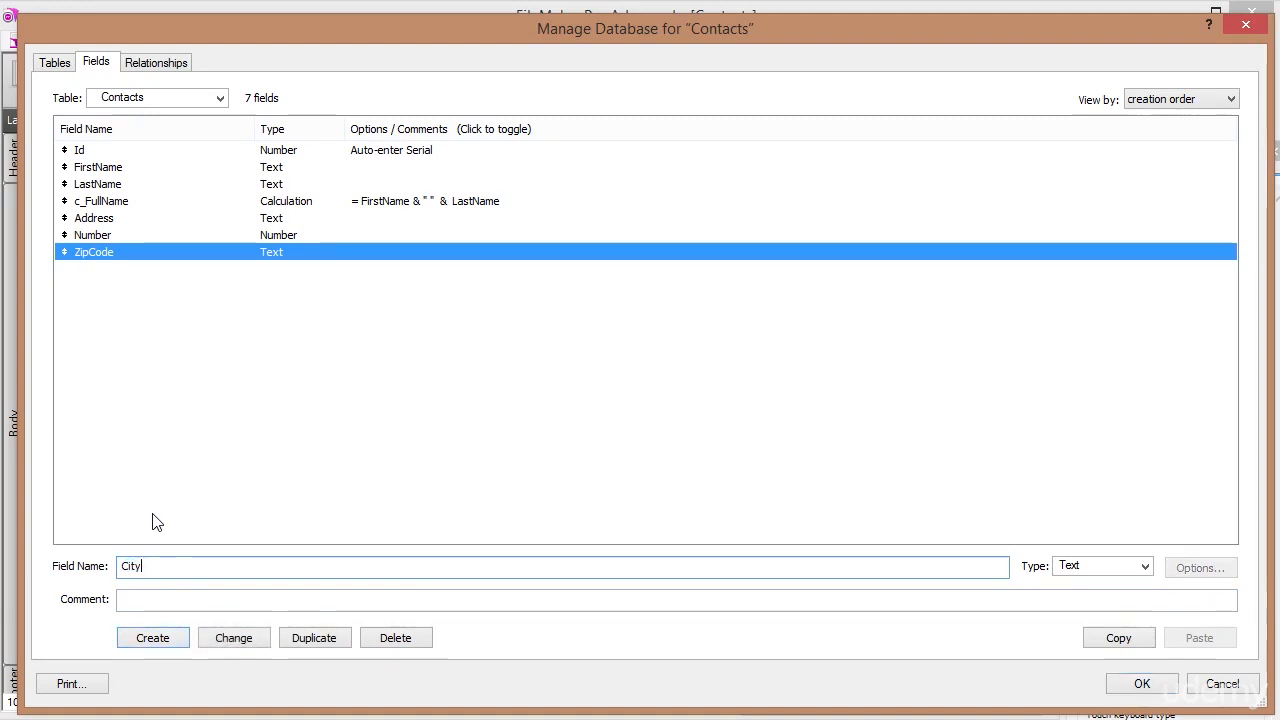
key(Tab)
key(Return)
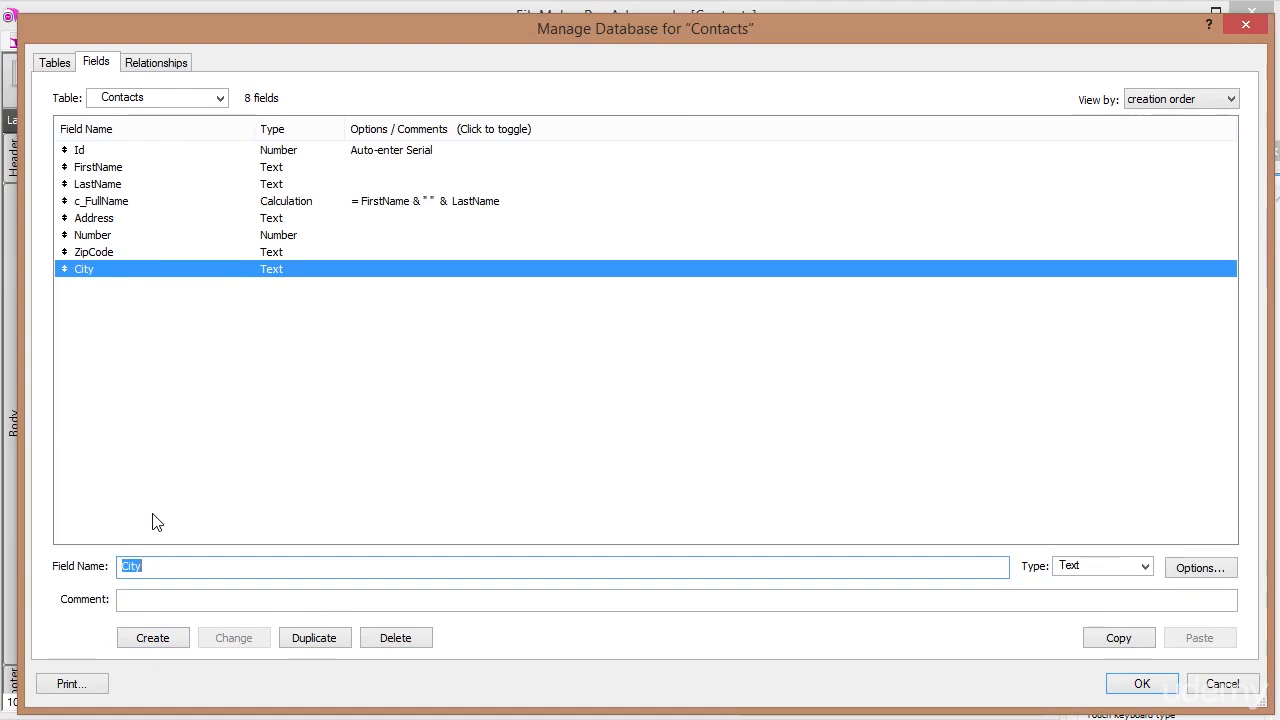
text(State)
key(Tab)
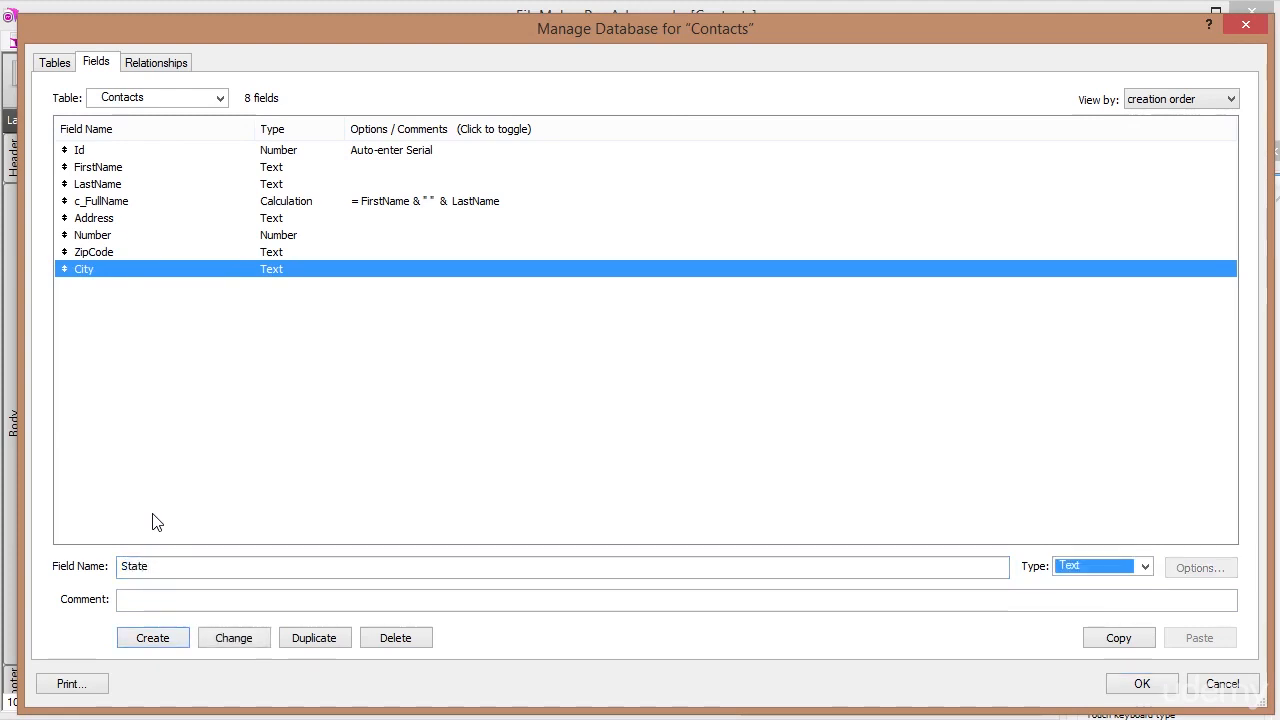
key(Return)
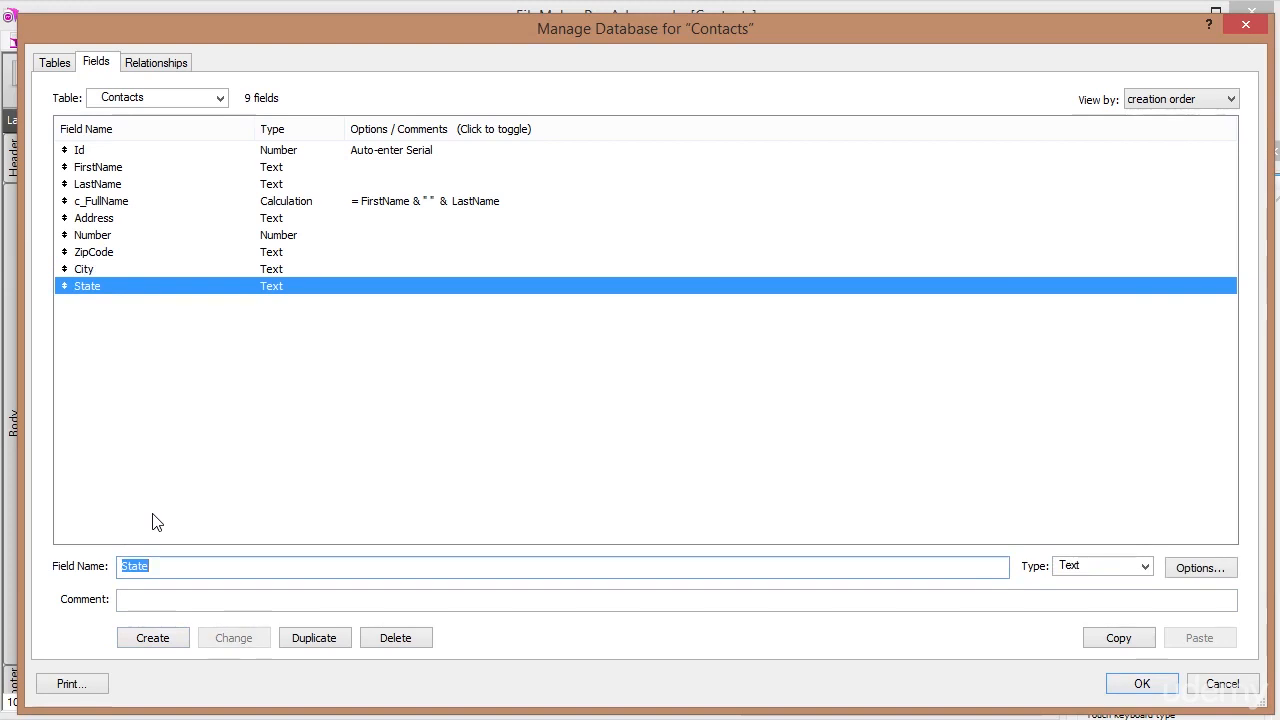
text(Tel)
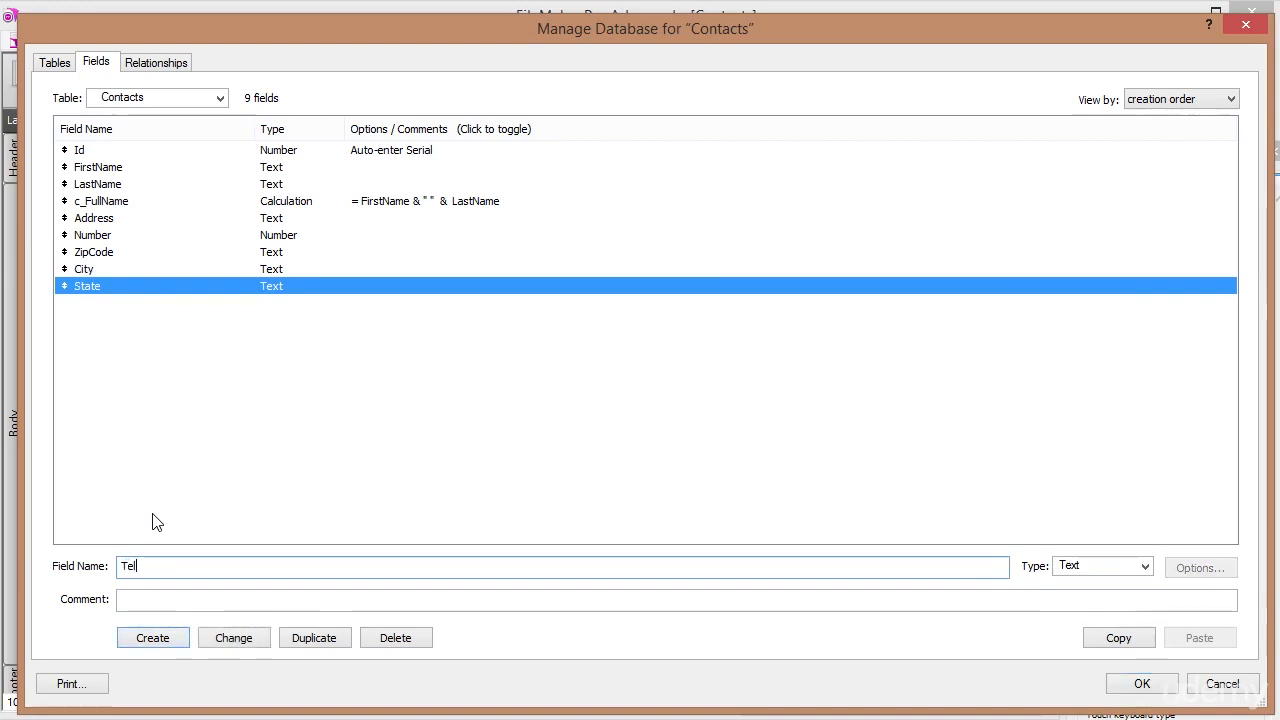
key(Tab)
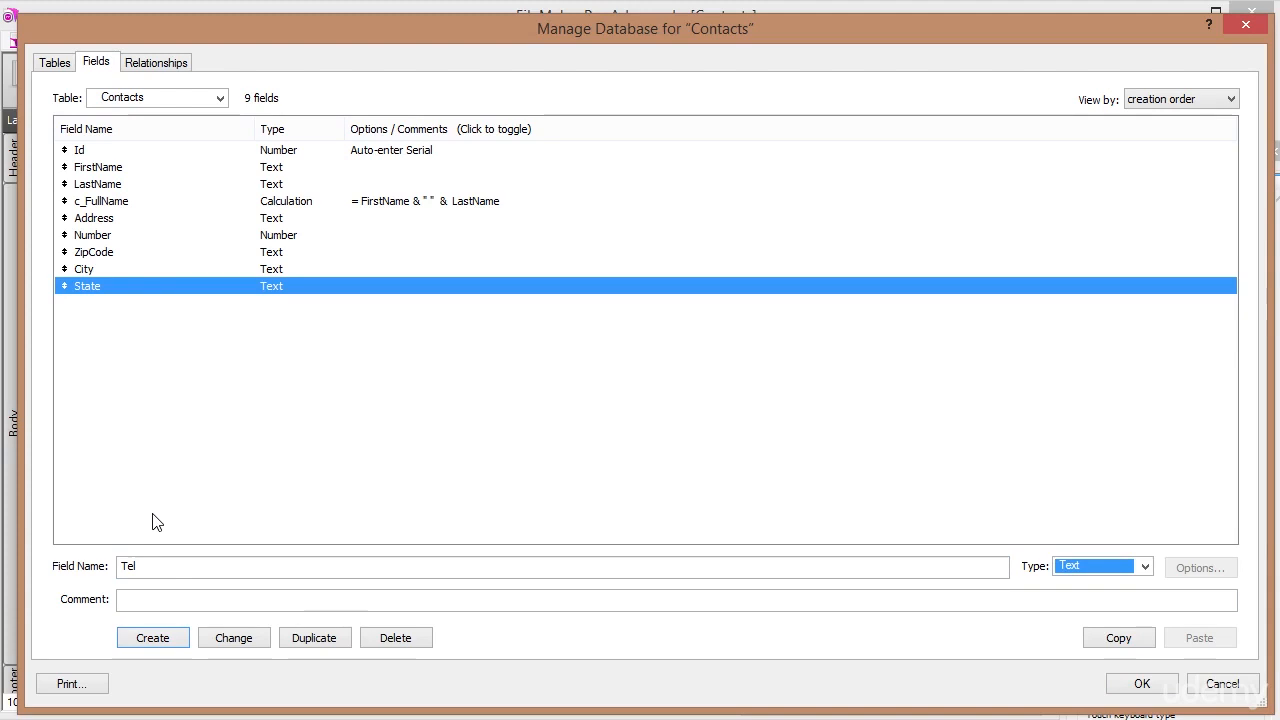
key(Return)
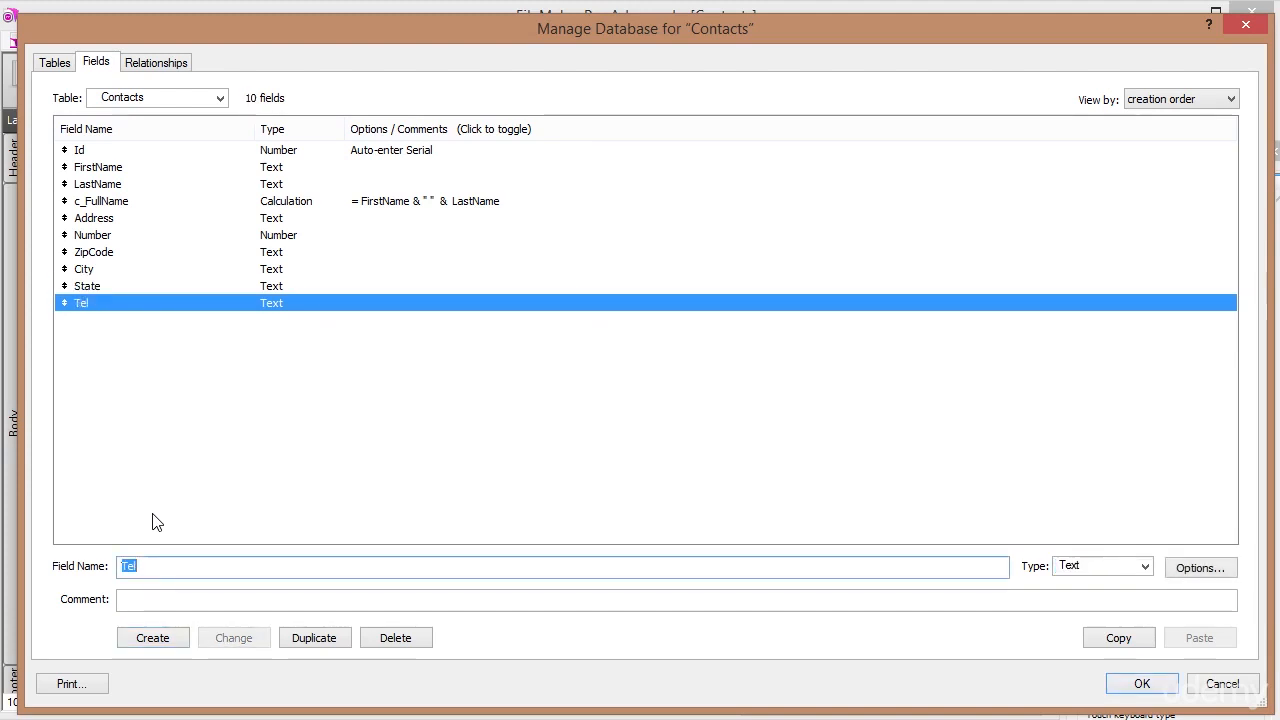
Add Email and Website Text fields, then enter Picture as the next field name.
text(Email)
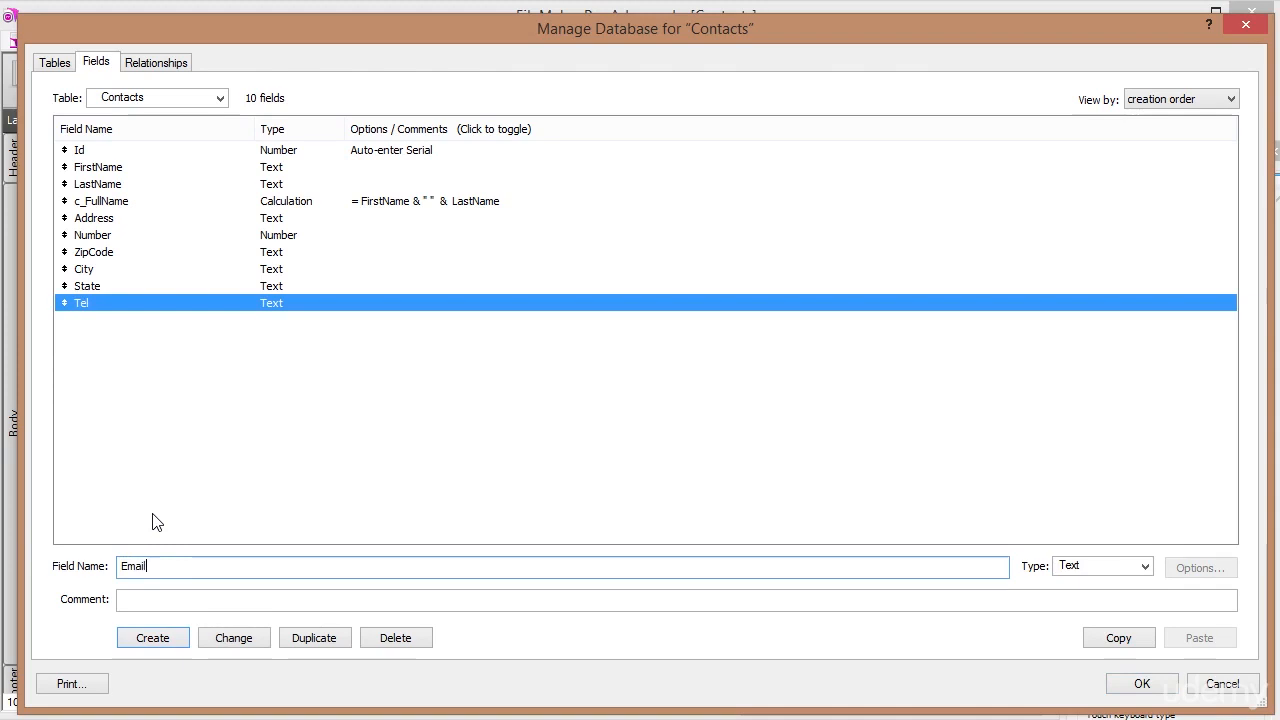
key(Tab)
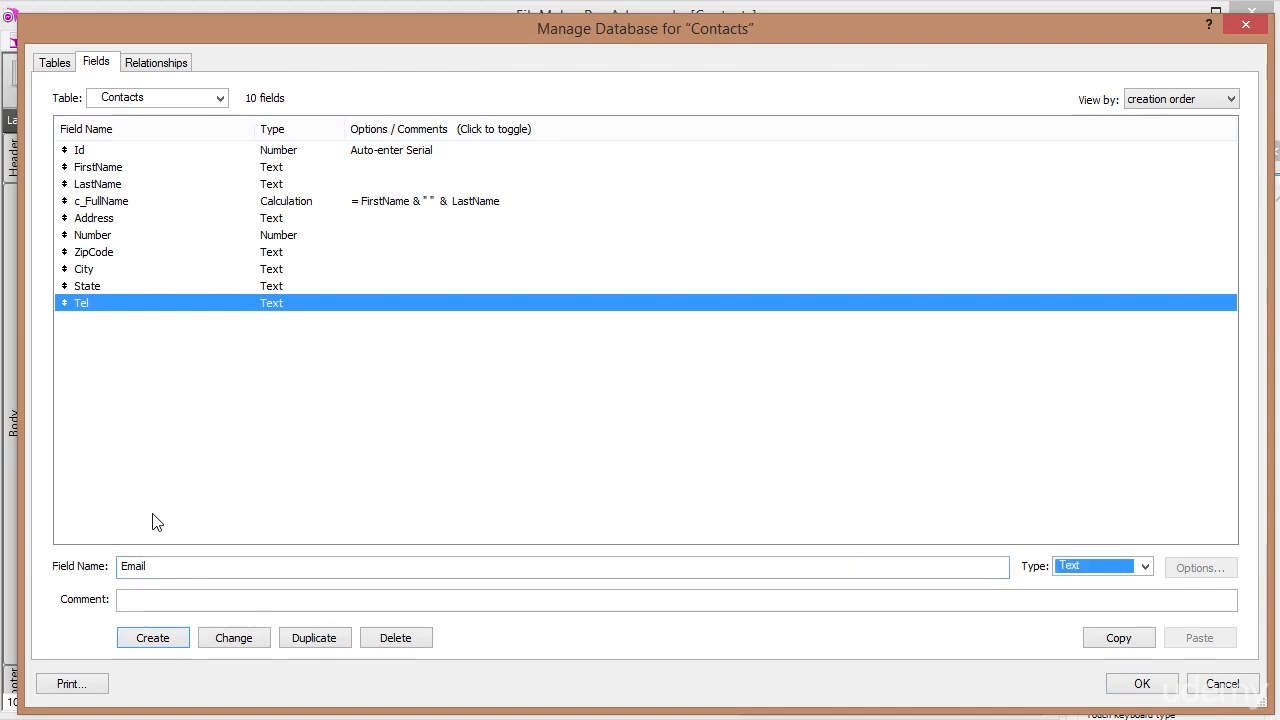
key(Return)
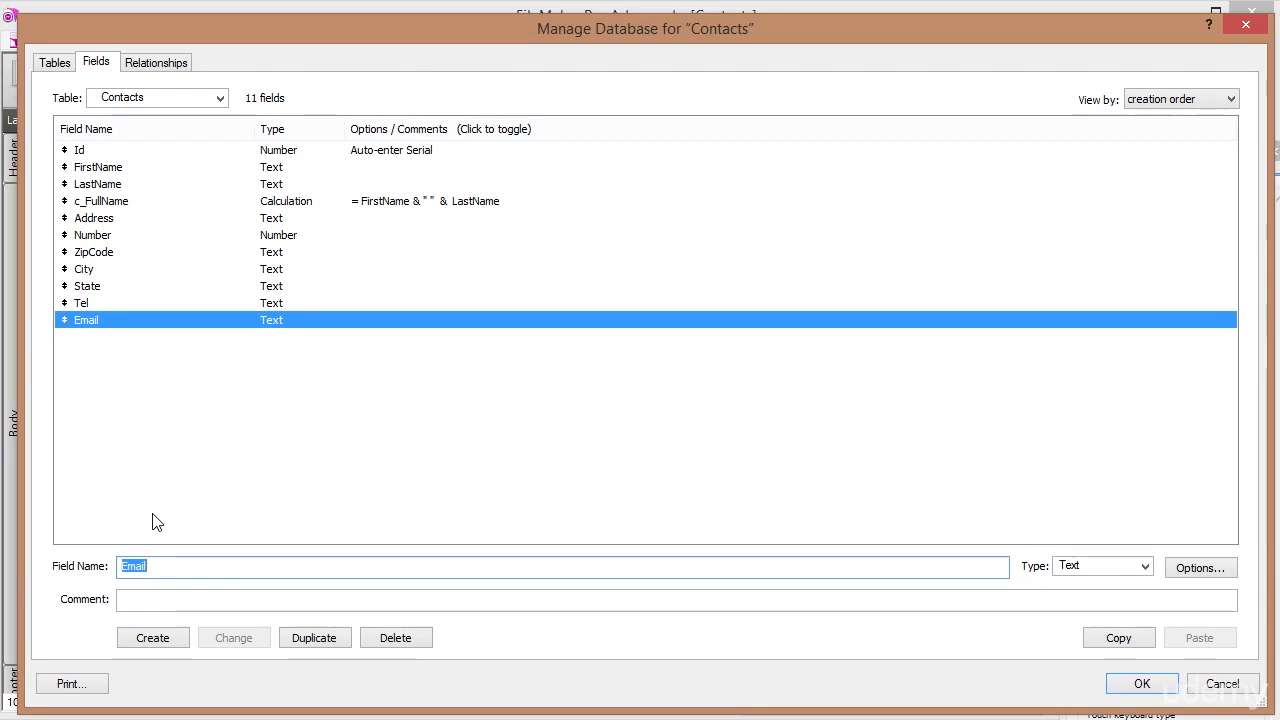
text(Website)
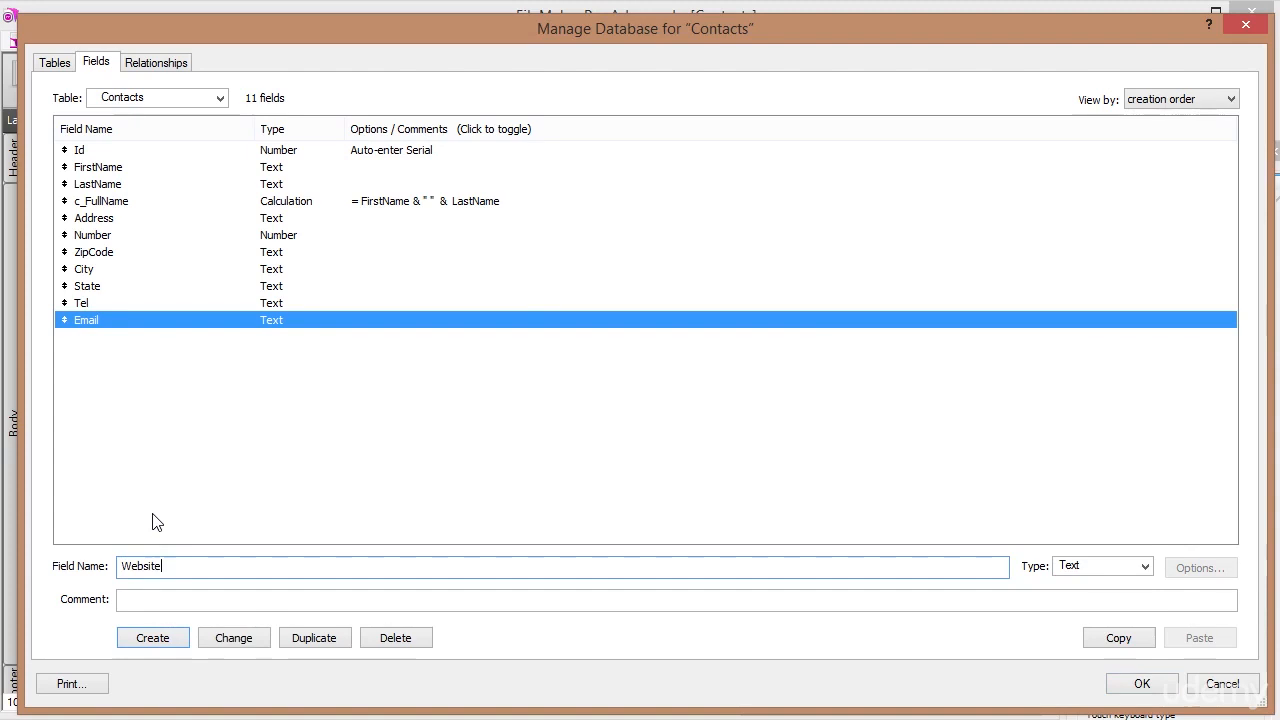
key(Return)
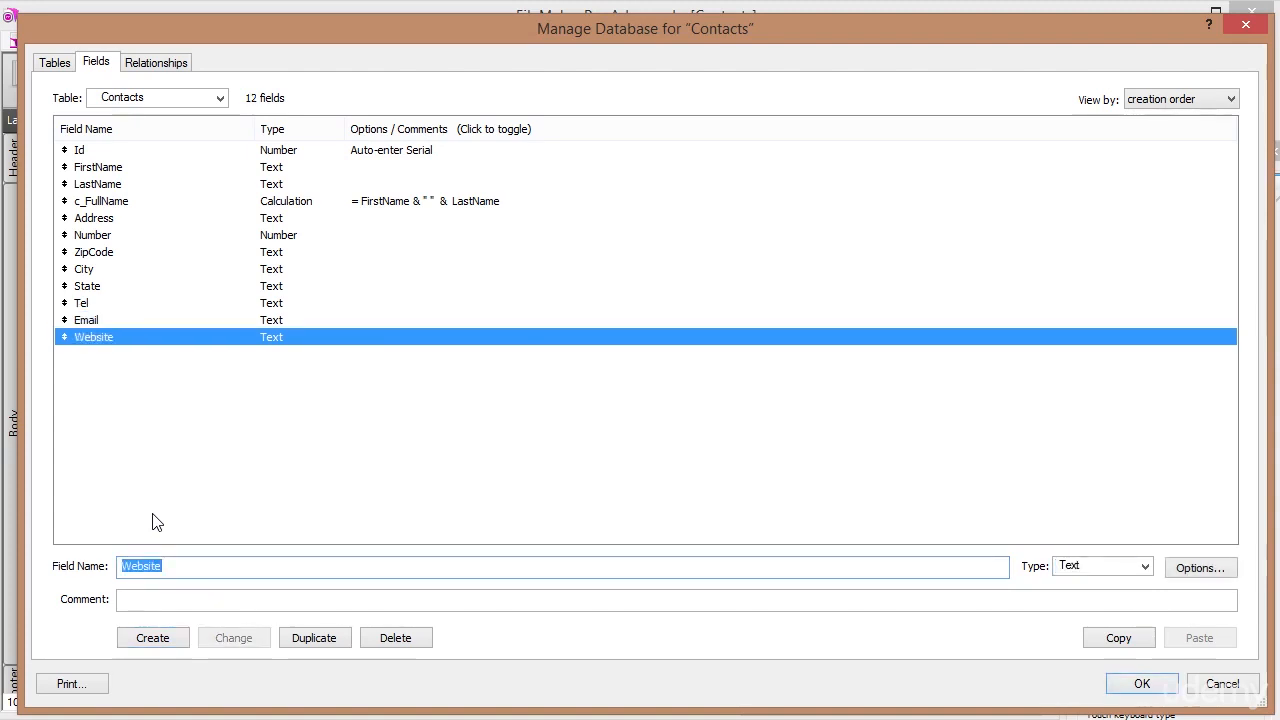
text(Picture)
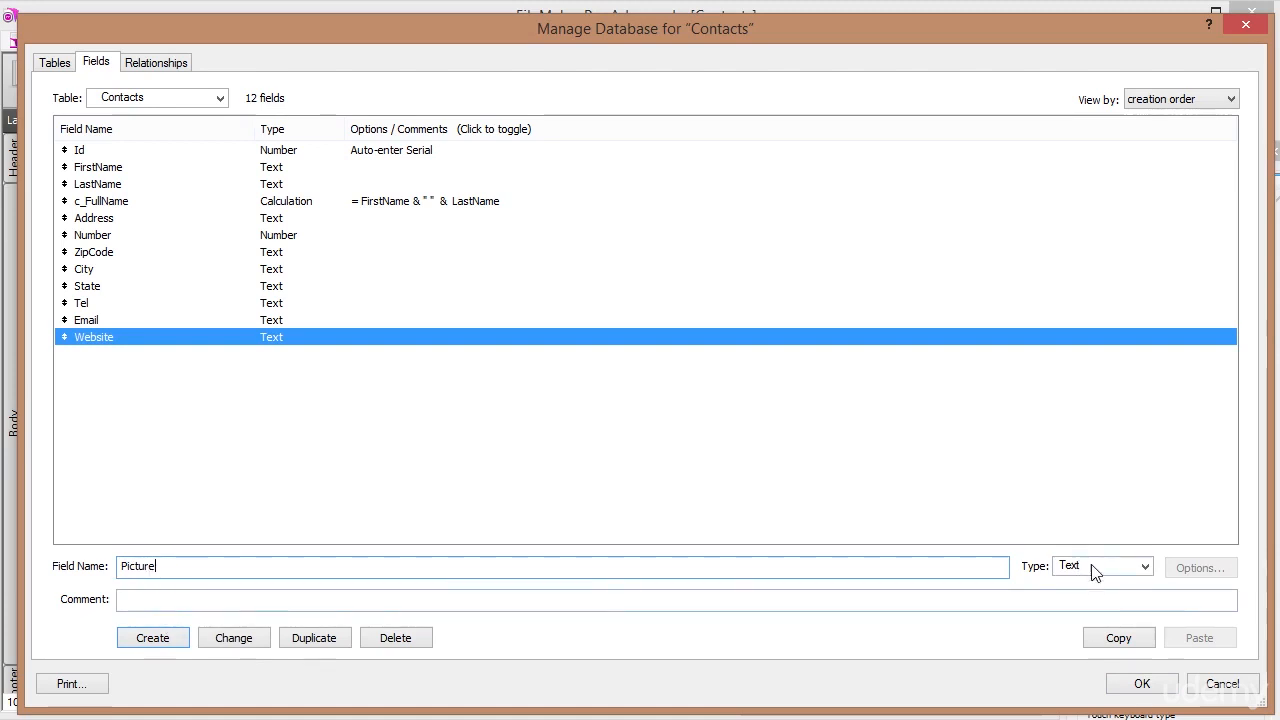
Create Picture as a Container field, review the Id and c_FullName definitions, and save with OK.
click(1146, 567)
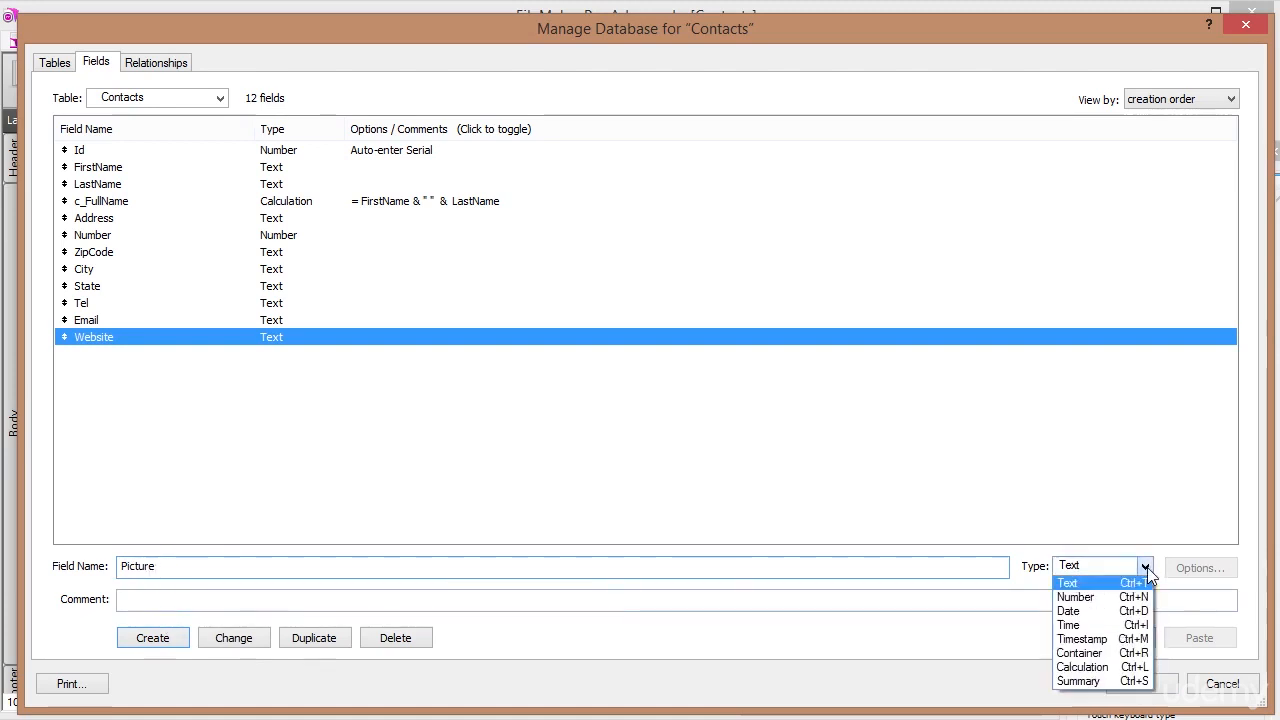
click(1099, 654)
click(155, 642)
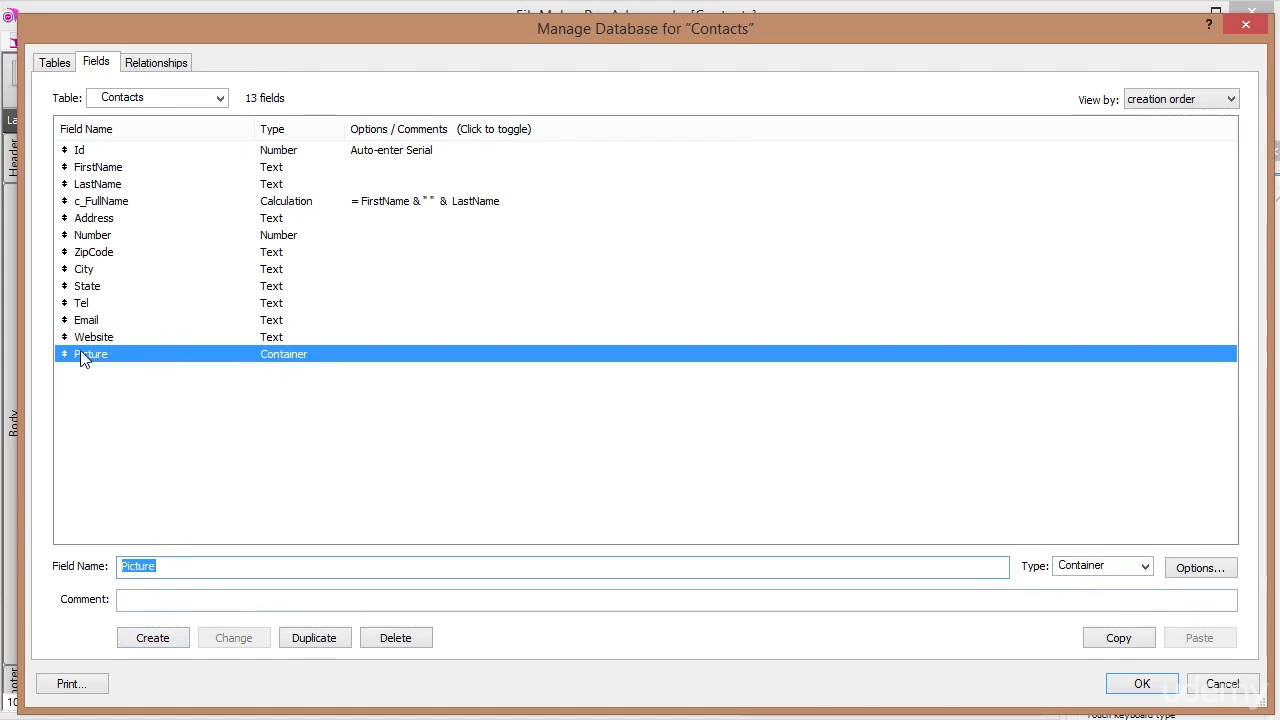
click(90, 155)
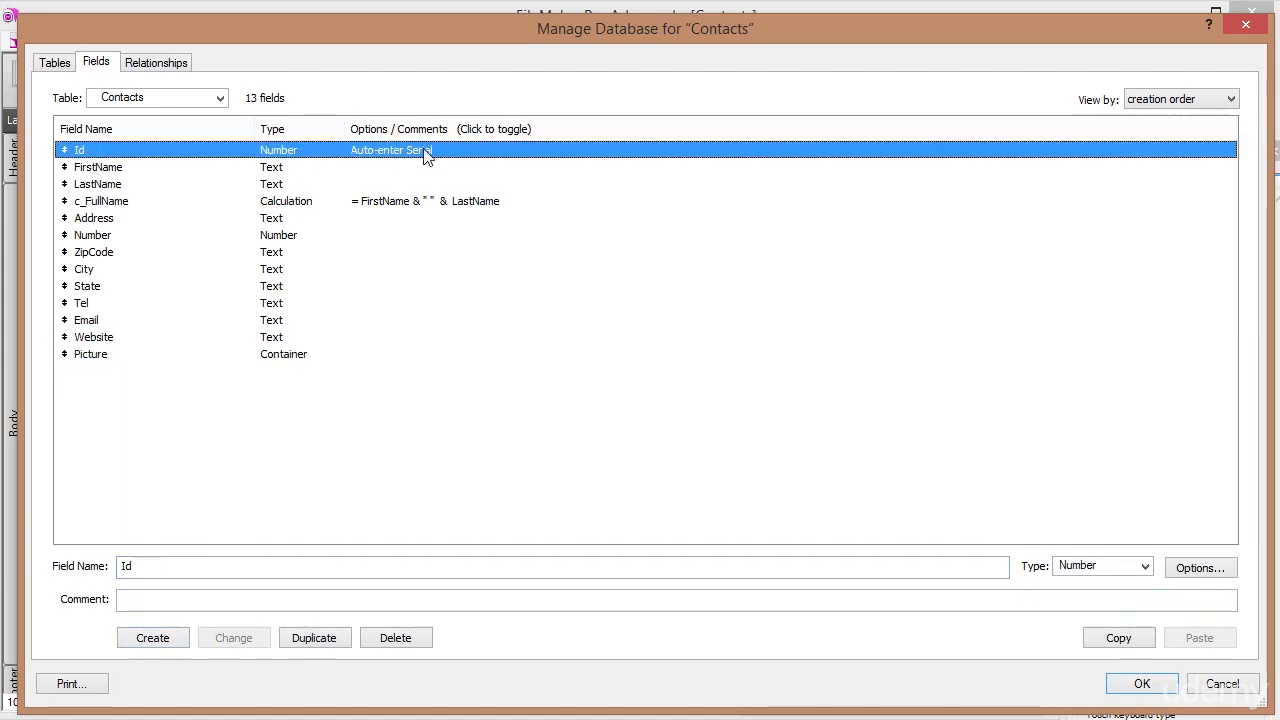
click(444, 204)
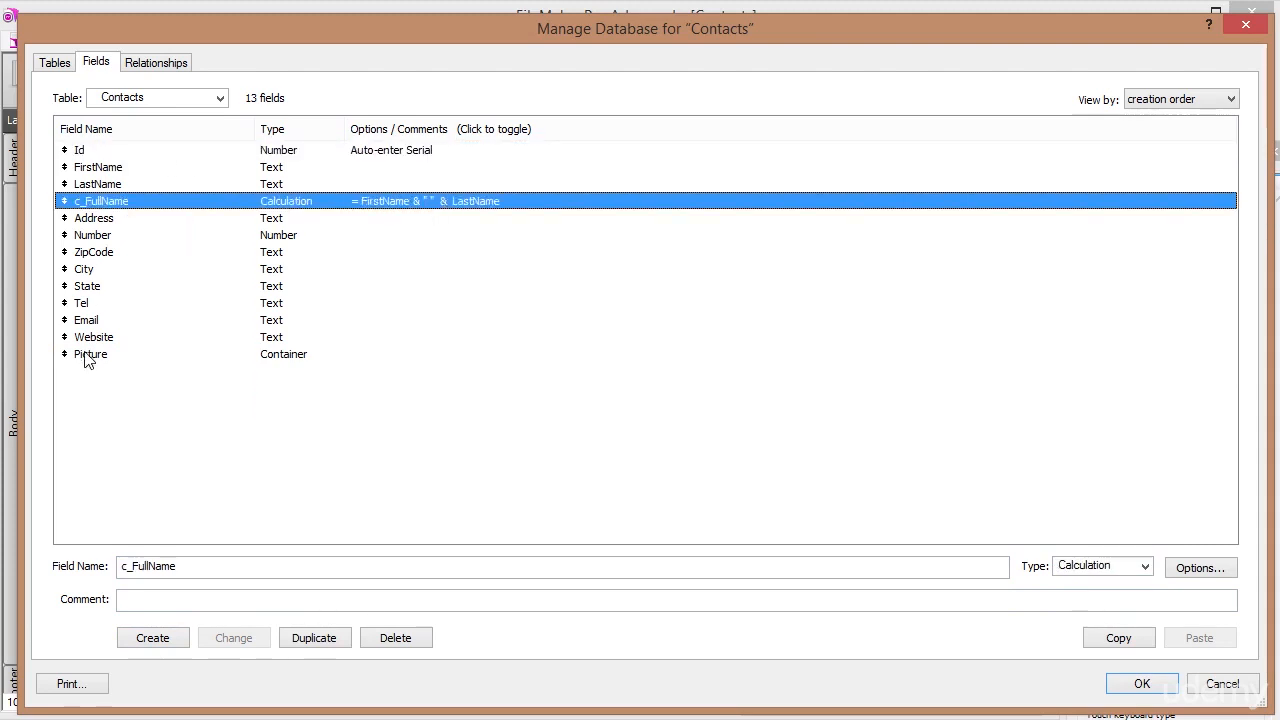
click(1157, 683)
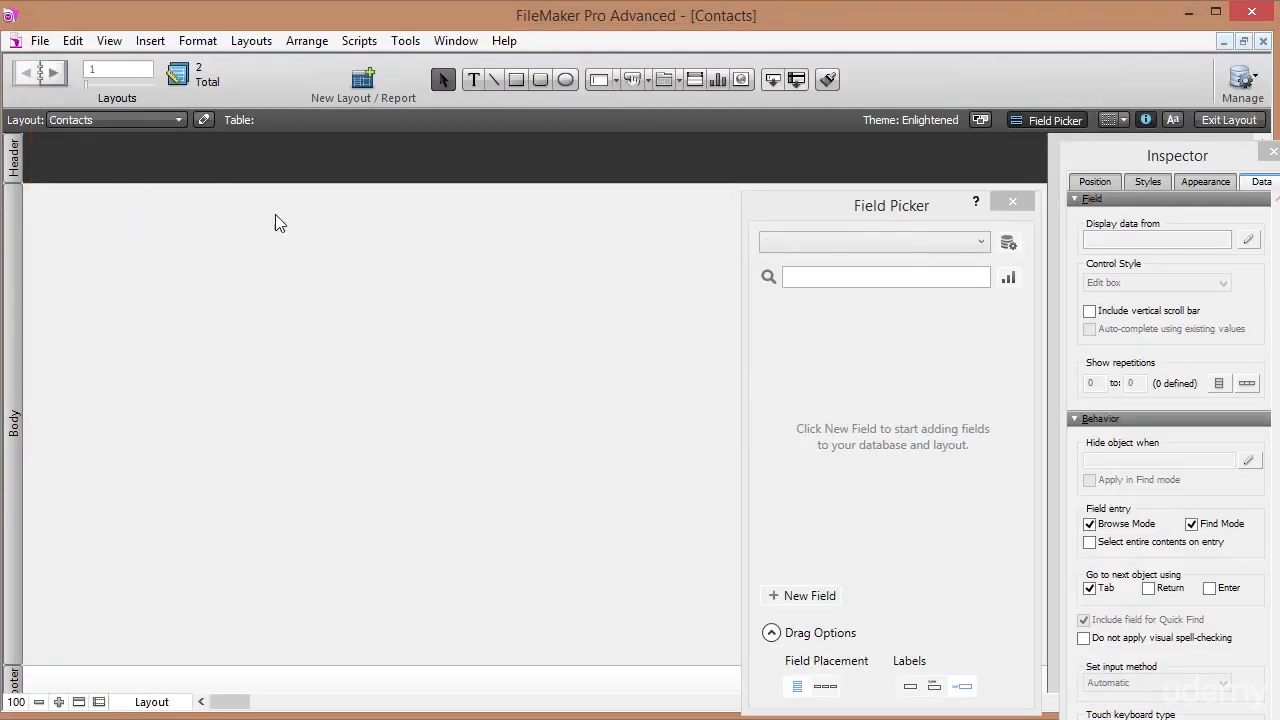
Switch to the second Contacts layout, which shows all 13 fields including Picture.
click(121, 124)
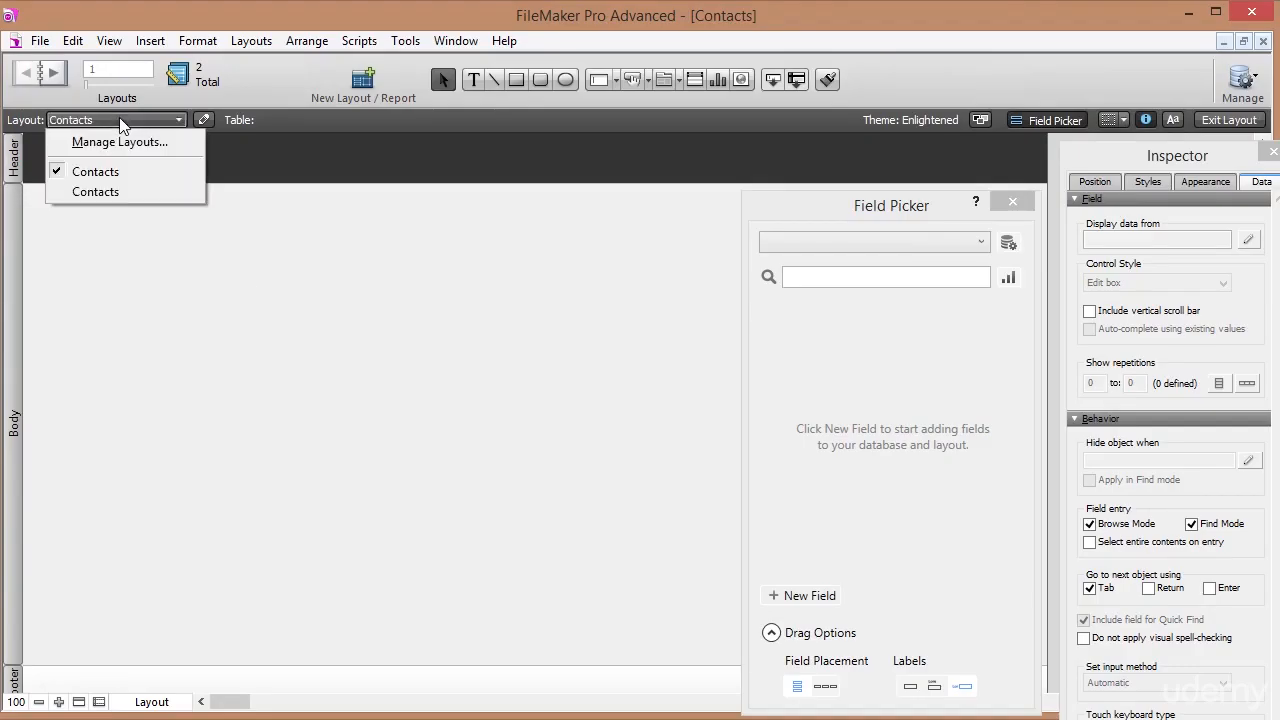
click(119, 192)
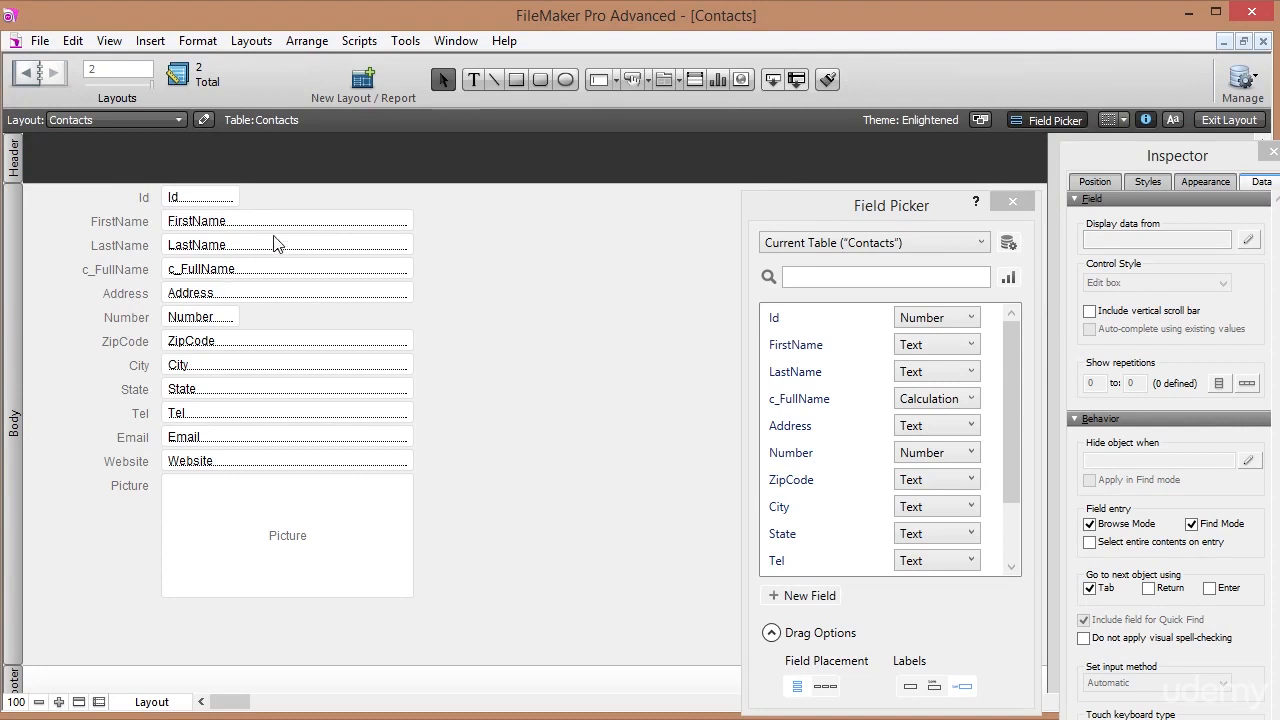
click(40, 41)
Delete the first, empty Contacts layout in Manage Layouts and confirm the deletion.
mouse_move(180, 223)
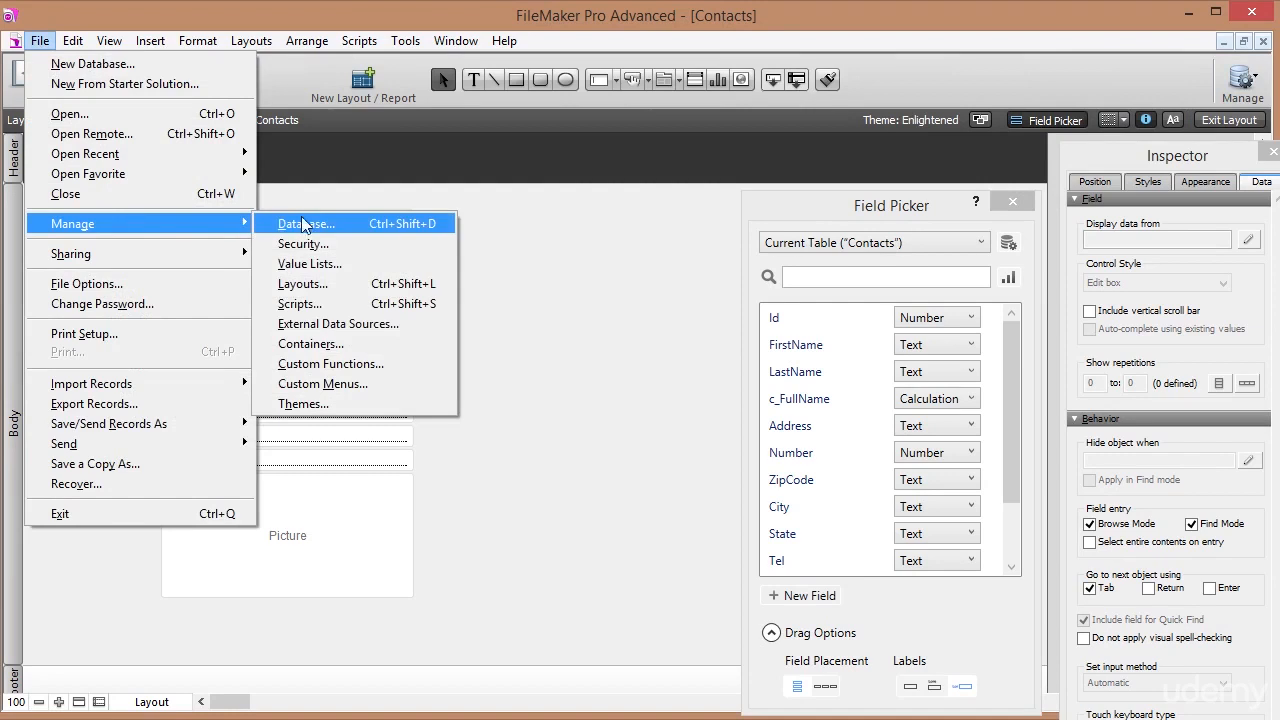
click(312, 291)
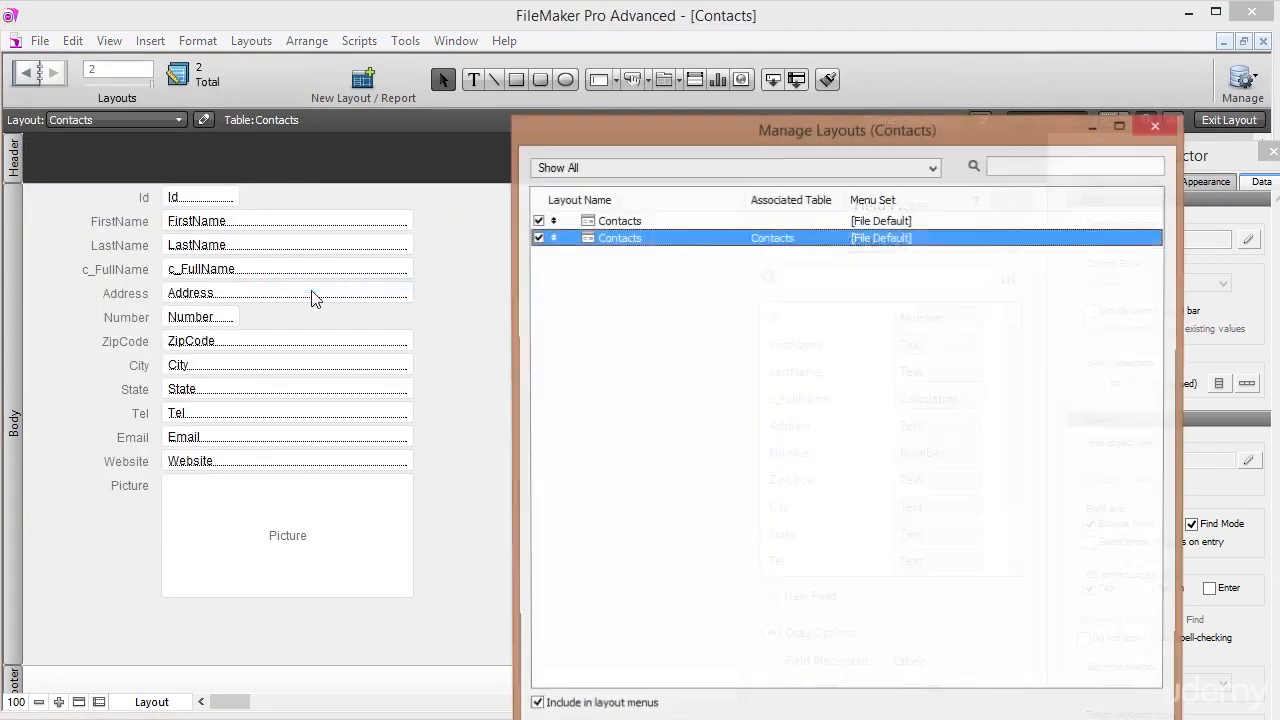
click(620, 221)
key(Delete)
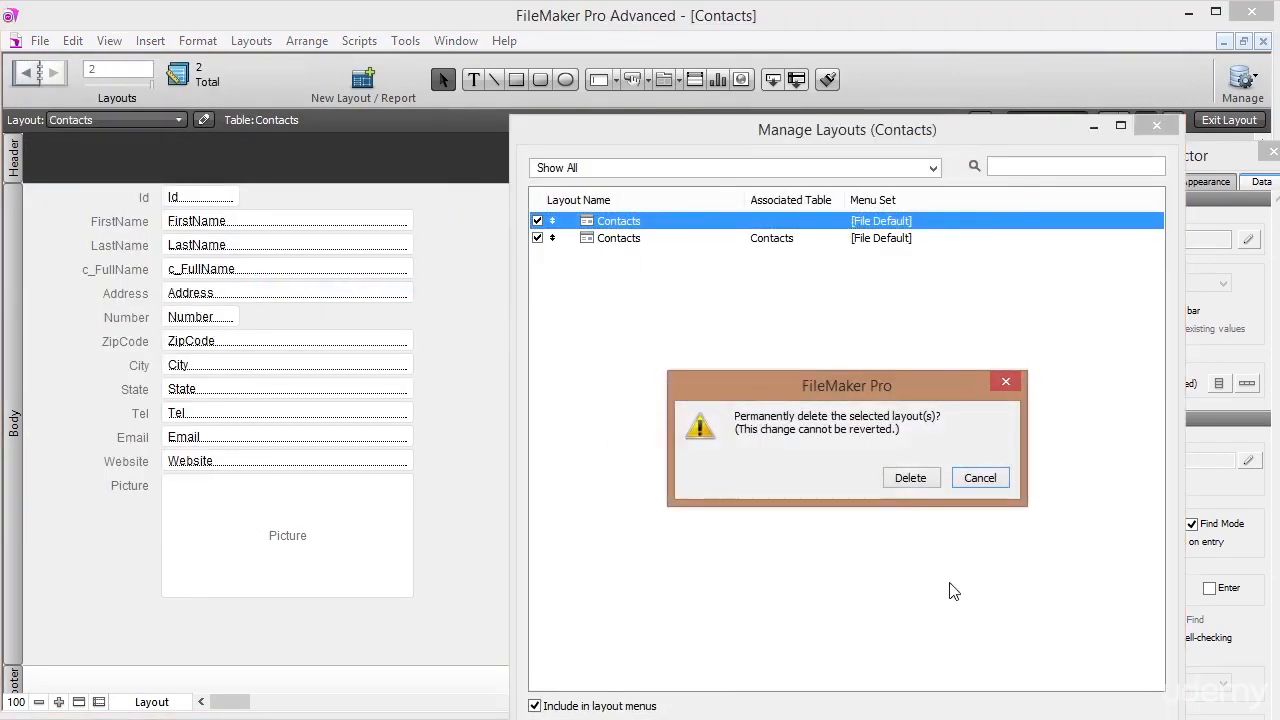
click(907, 478)
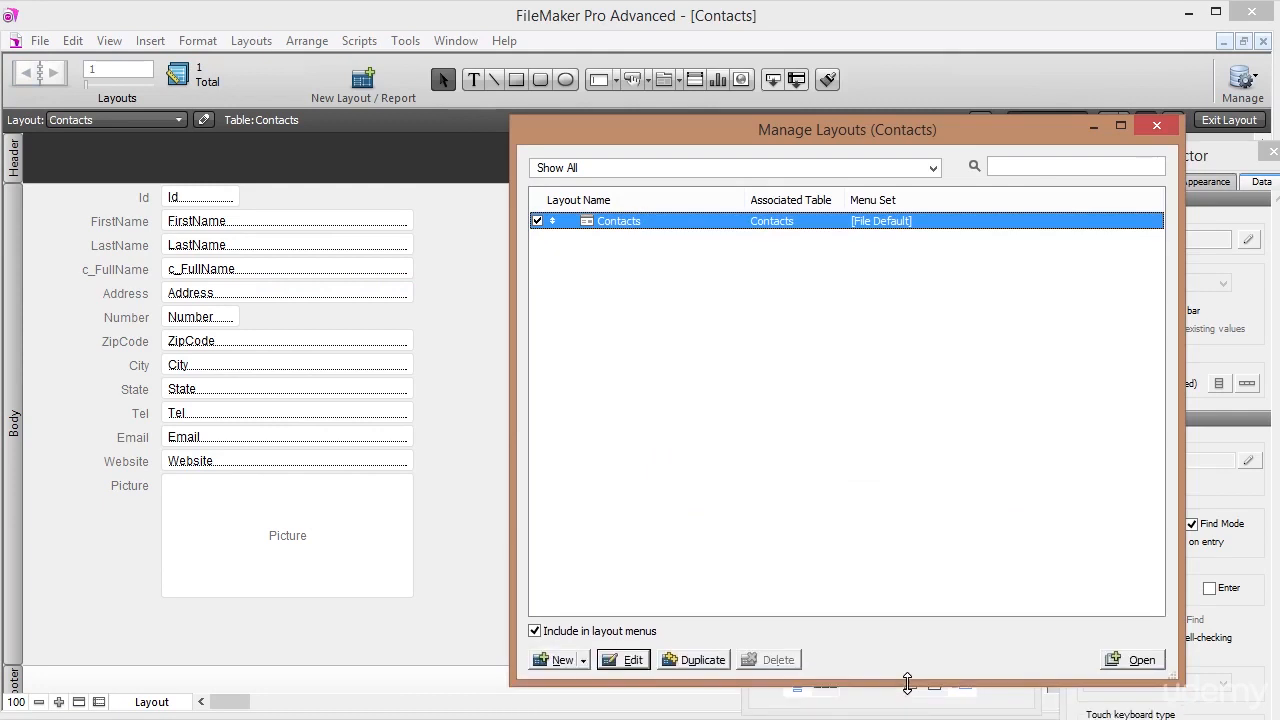
click(1155, 125)
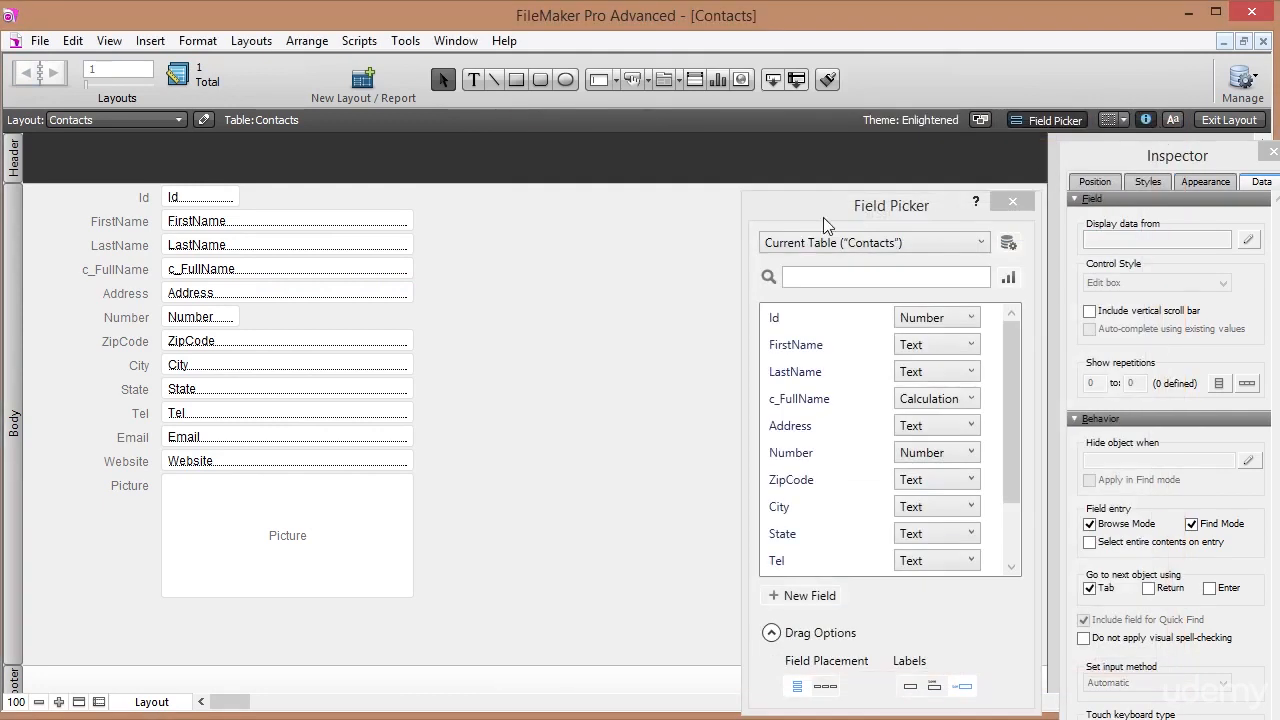
Keep the remaining Contacts layout showing and close the Field Picker panel.
click(92, 120)
click(70, 167)
mouse_move(901, 212)
mouse_down()
mouse_move(869, 222)
mouse_move(888, 207)
mouse_up()
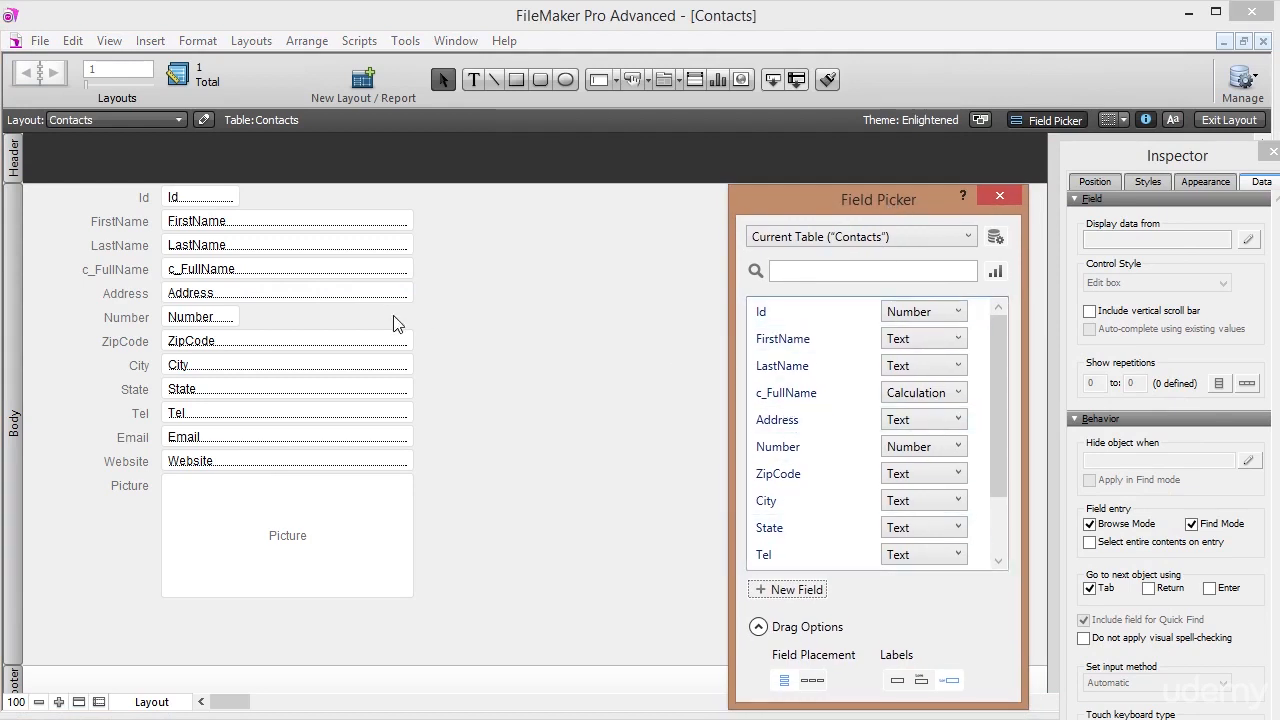
click(1000, 197)
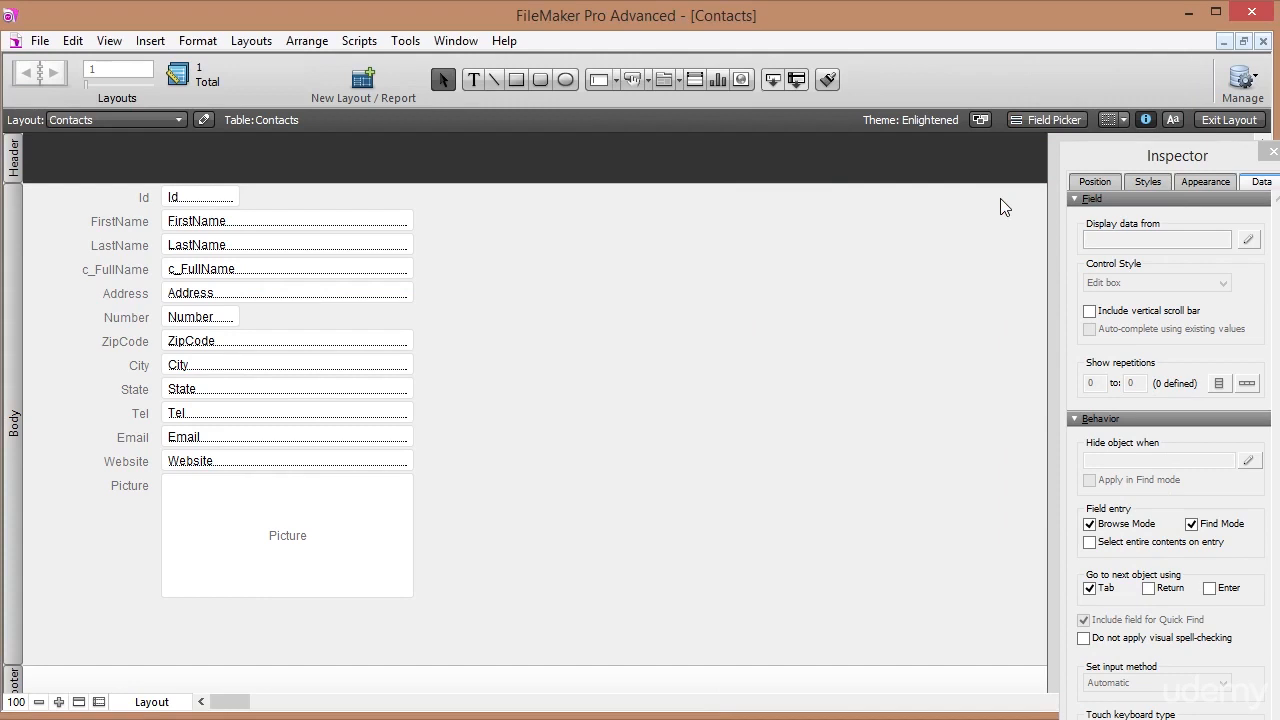
Undock the Inspector into a floating window beside the layout.
click(107, 45)
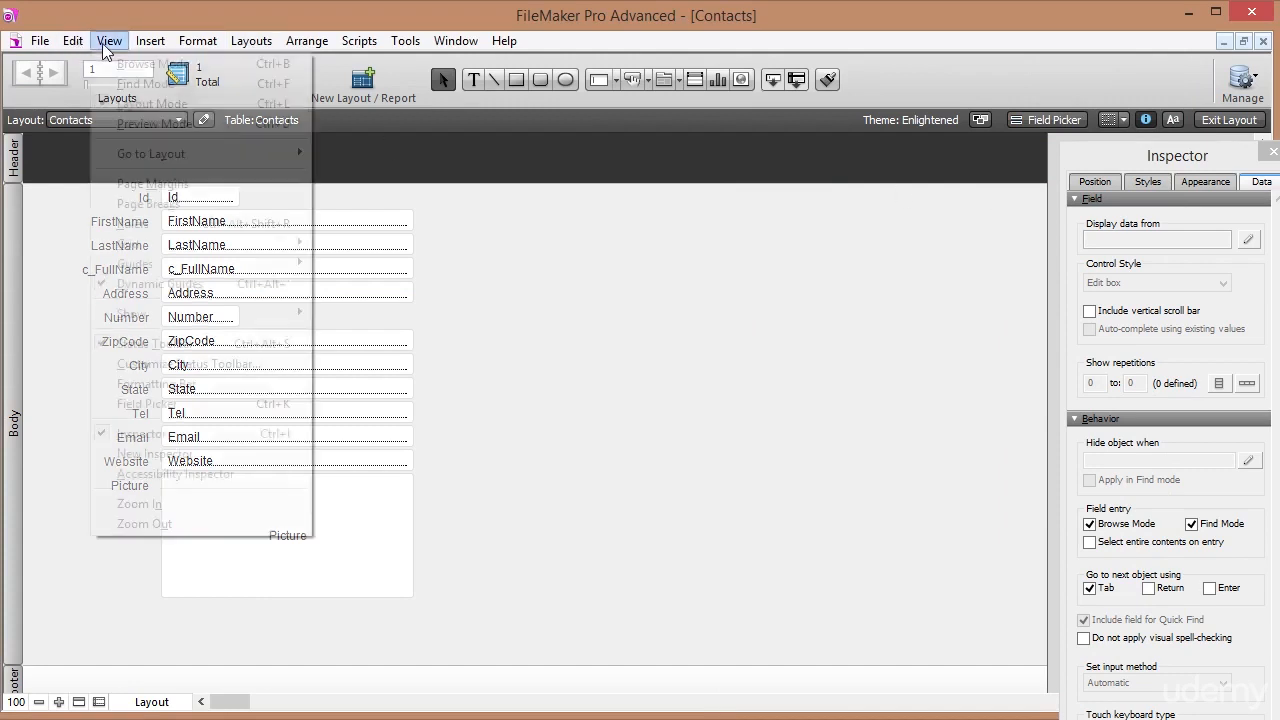
click(497, 388)
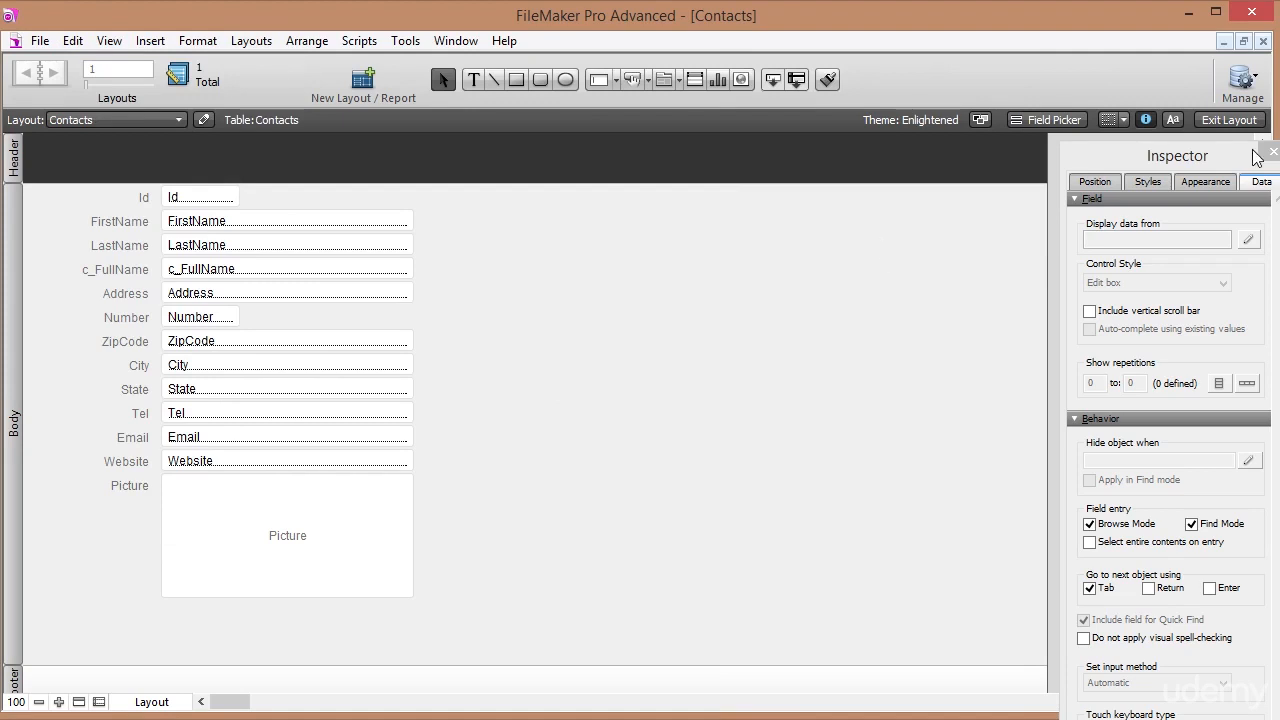
drag(1215, 157, 1170, 158)
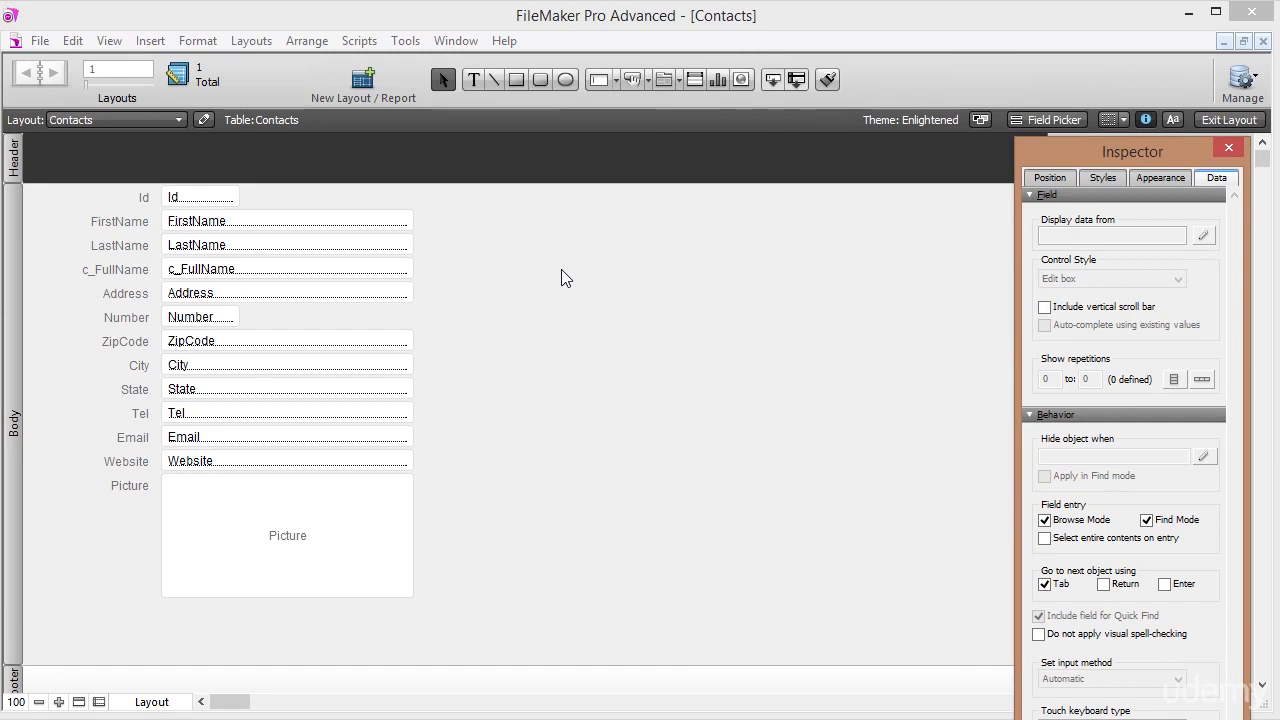
click(180, 704)
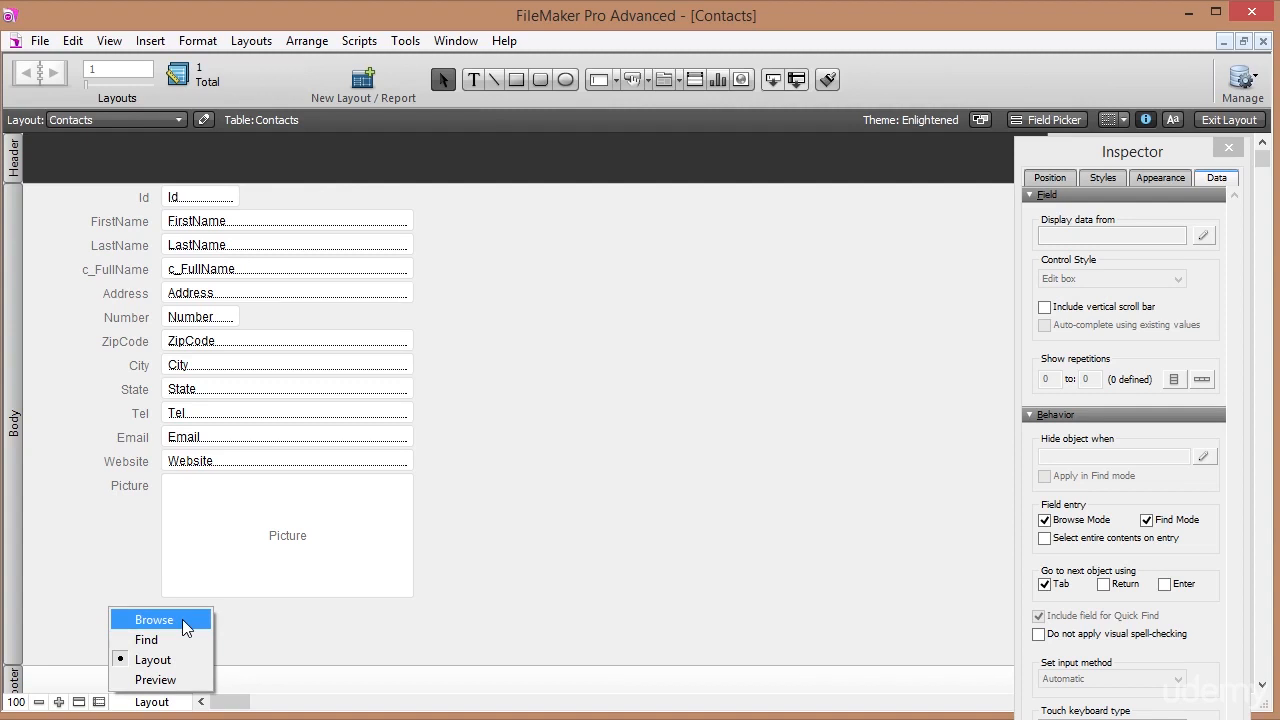
Switch to Browse mode and dismiss the 'No records are present' alert.
click(155, 620)
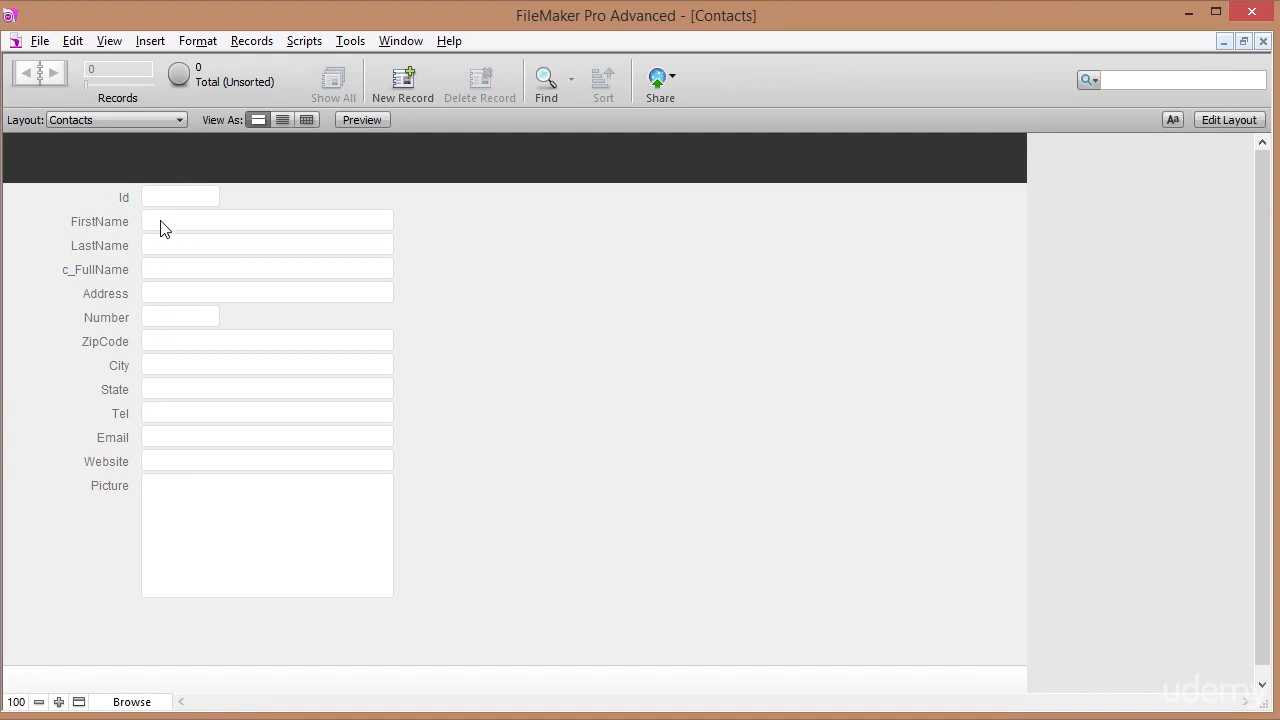
click(164, 229)
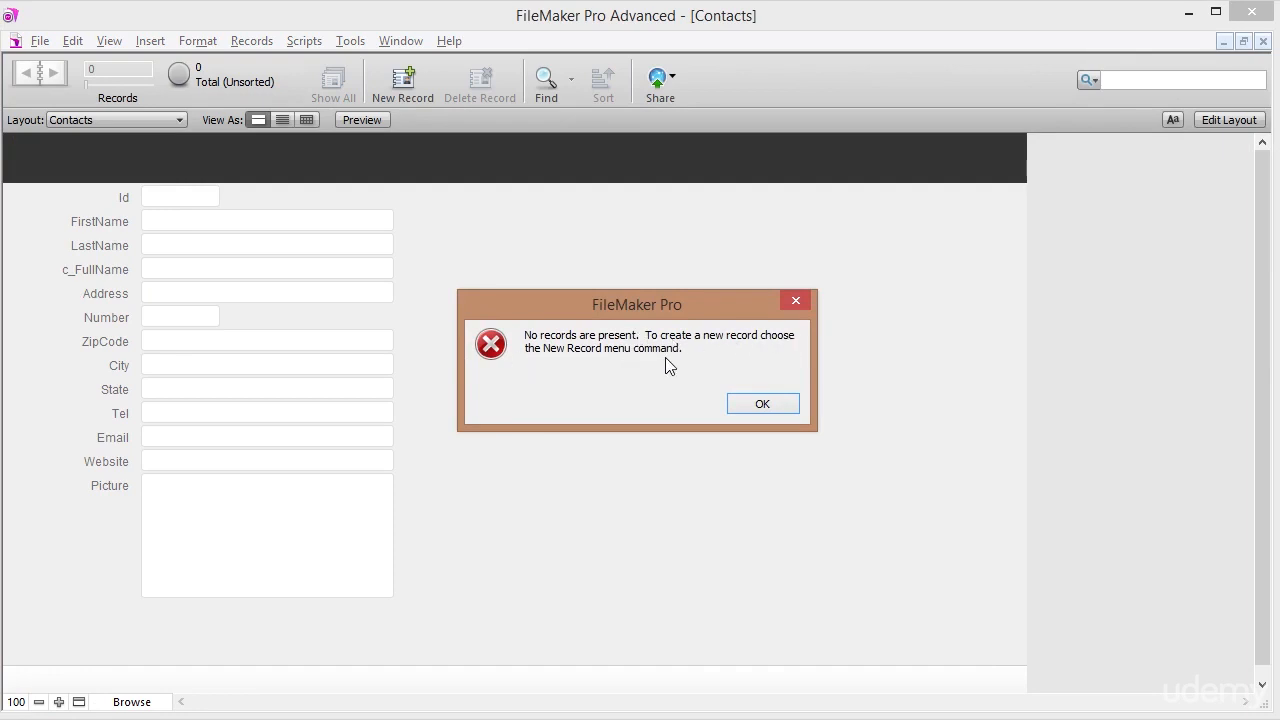
click(767, 402)
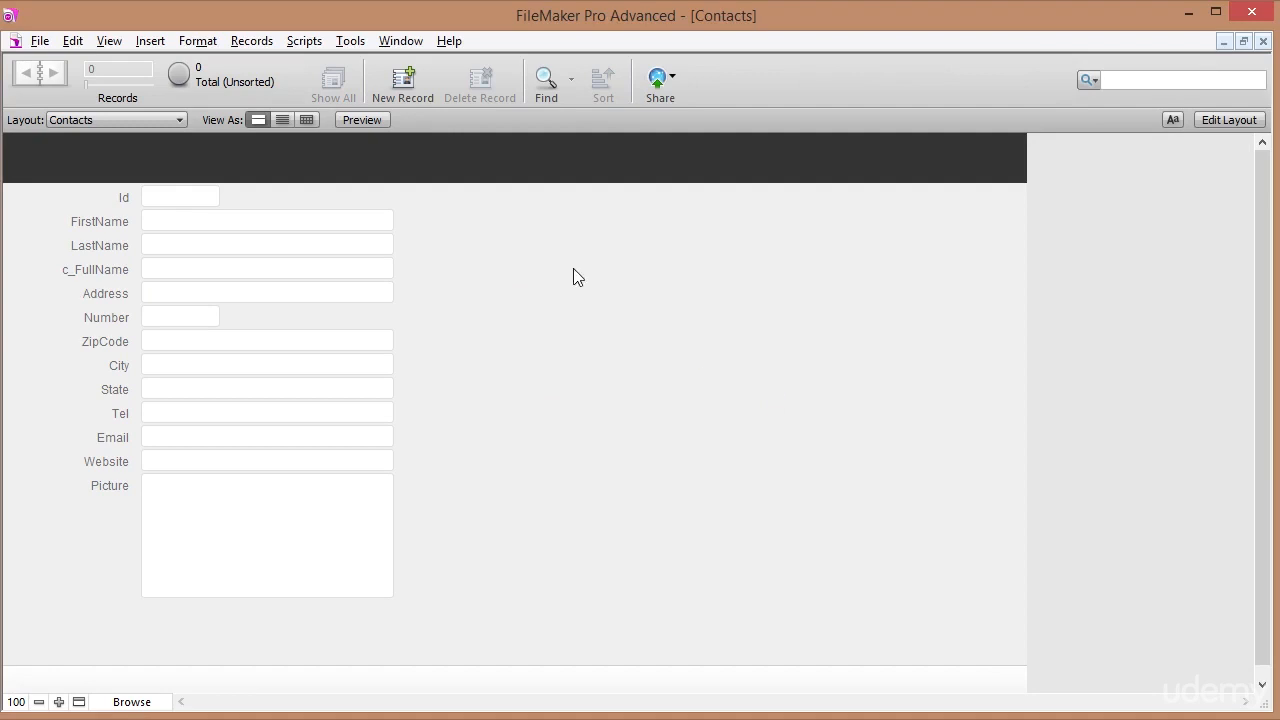
Create the first contact record and enter the contact's first and last name.
click(403, 75)
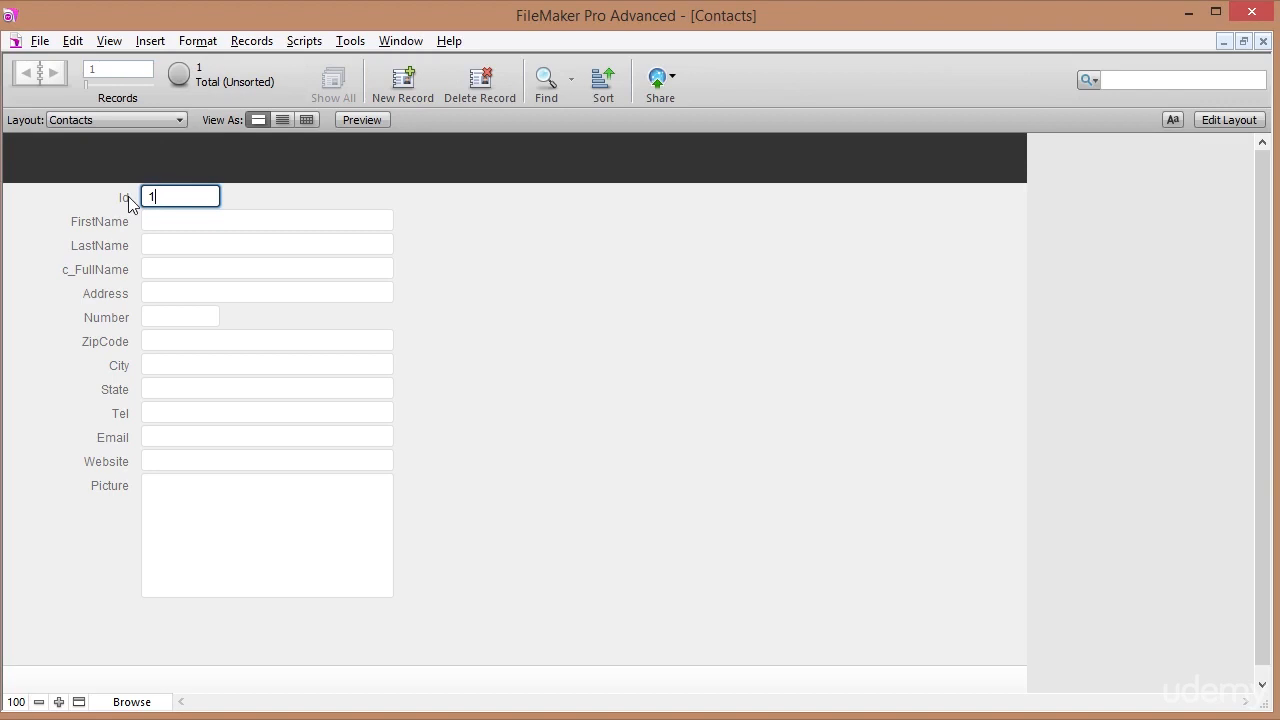
click(164, 220)
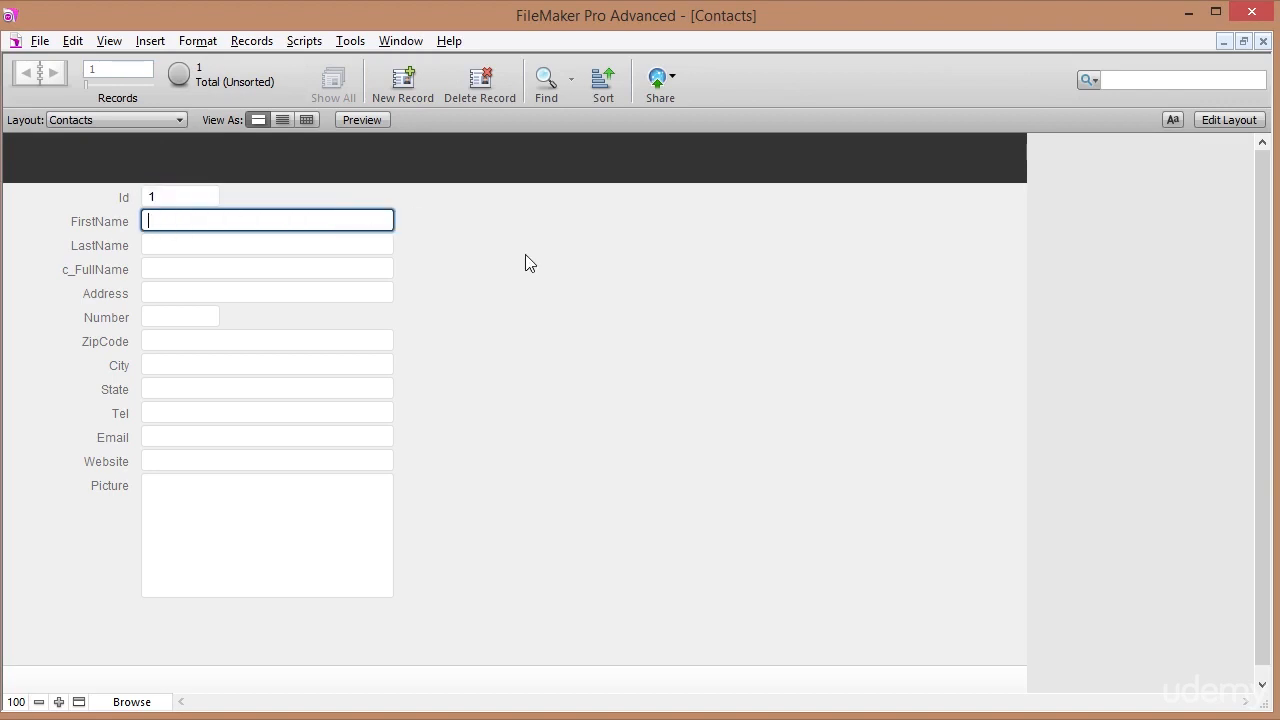
text(John)
key(Tab)
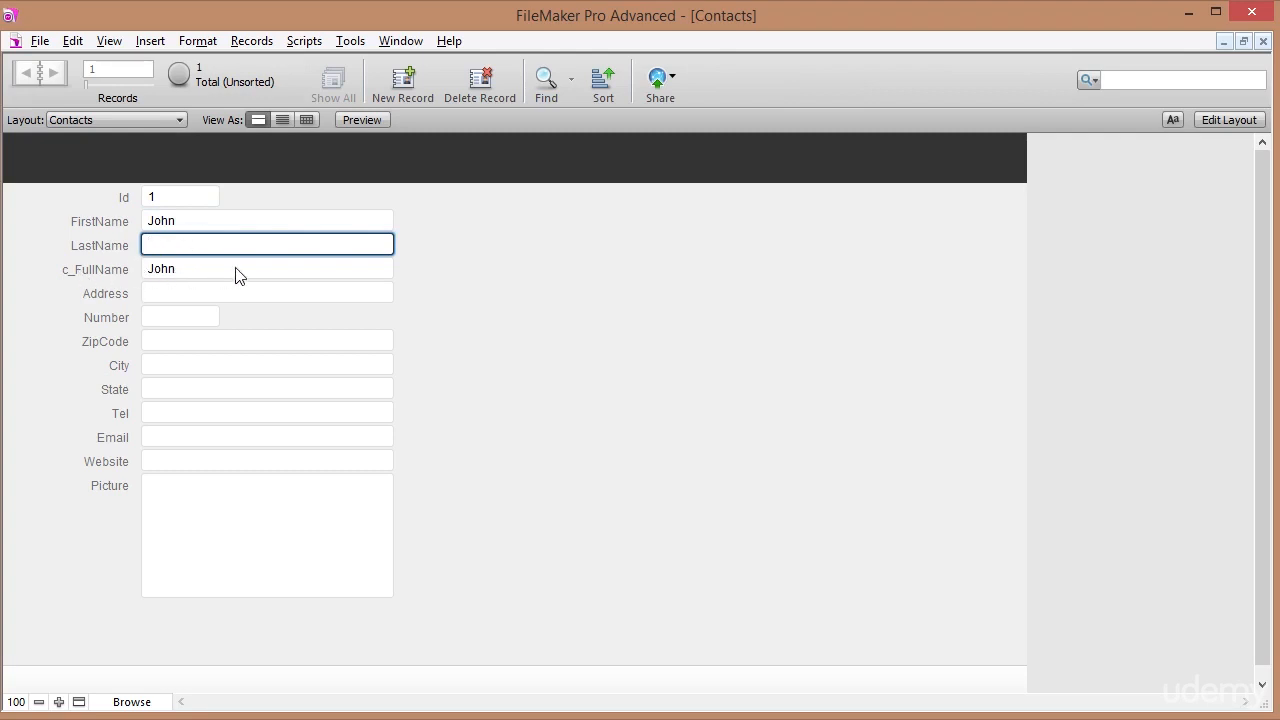
text(Doe)
click(444, 252)
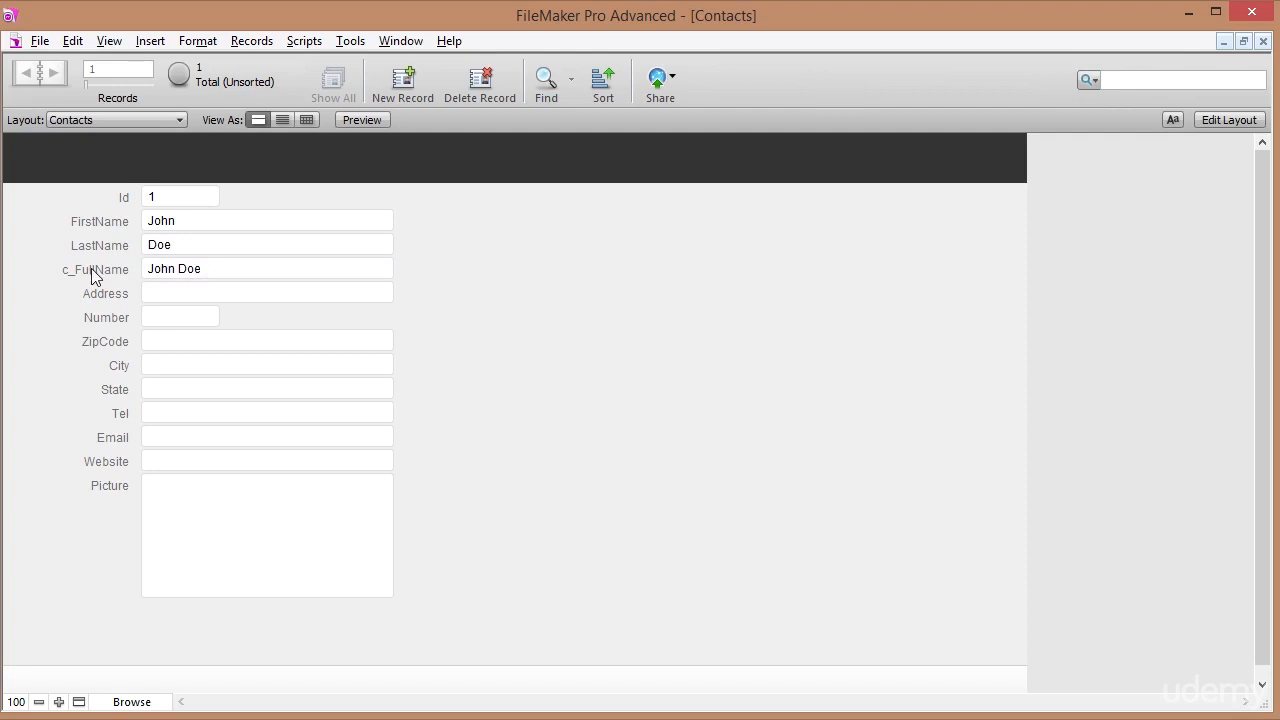
Fill in the contact's street, house number, zip code, city and state.
click(163, 292)
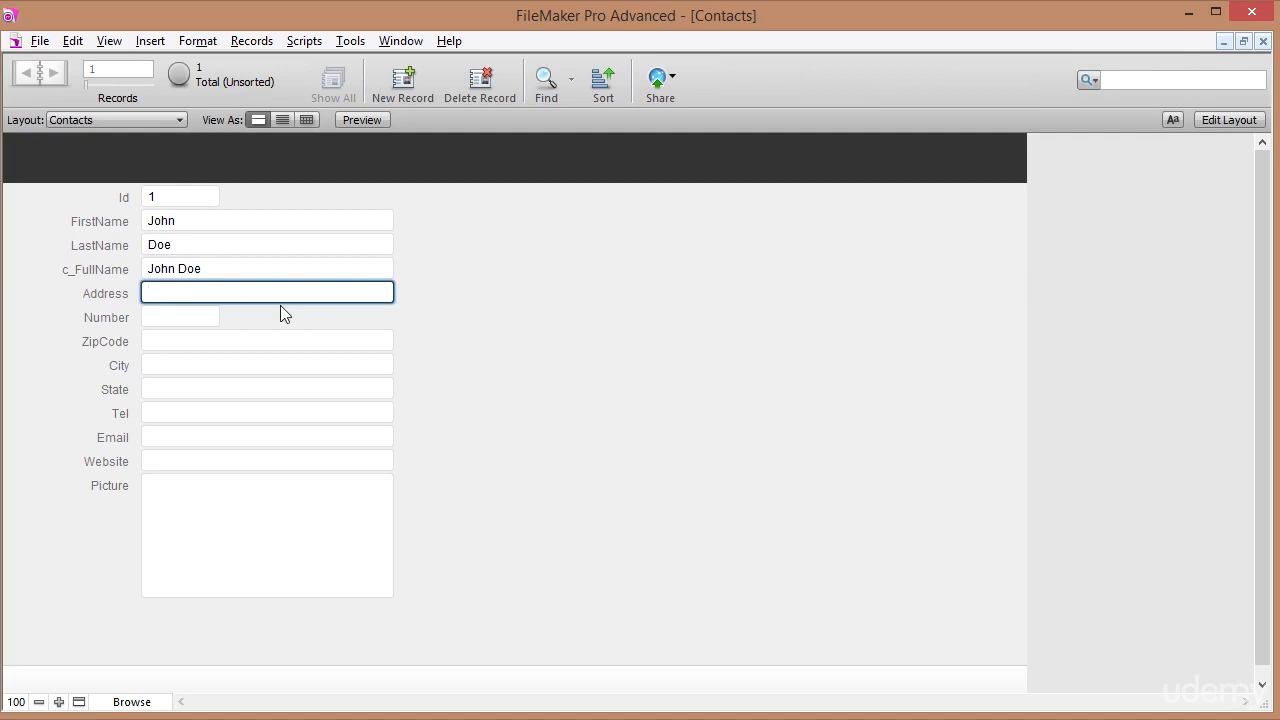
text(Main Street)
key(Tab)
text(1)
key(Tab)
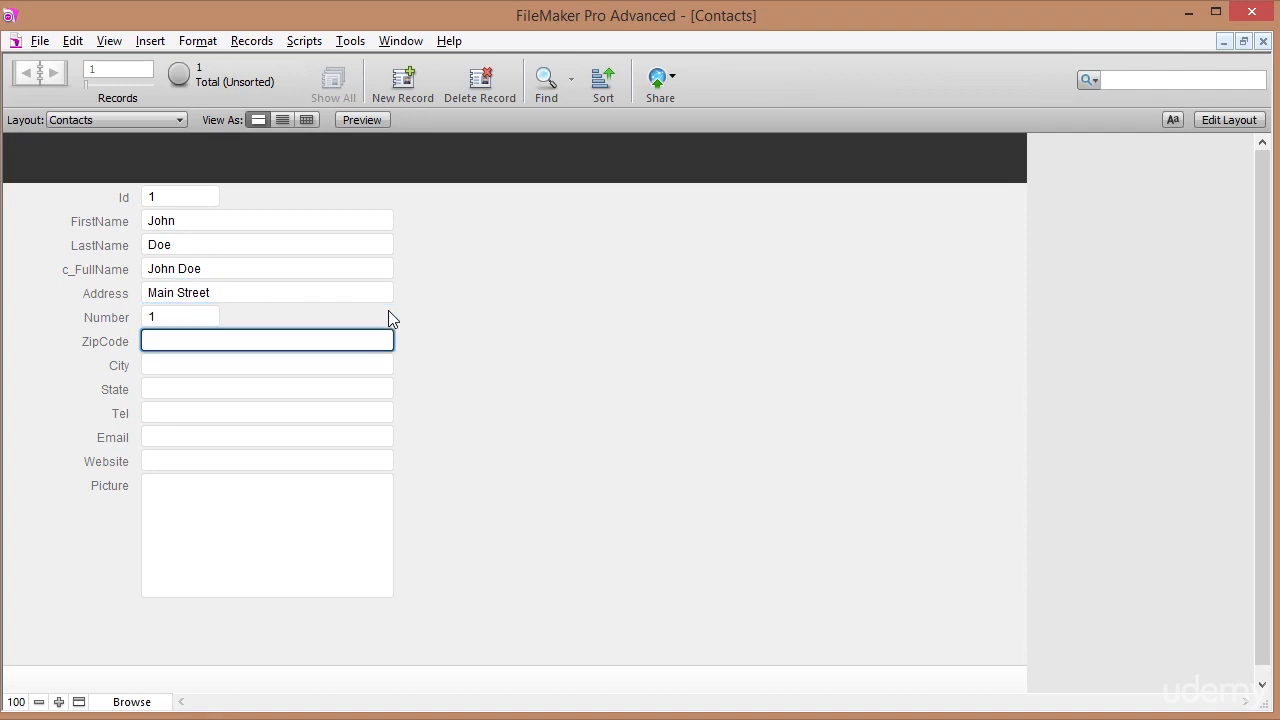
text(90210)
key(Tab)
text(Beverly Hills)
key(Tab)
text(California)
Enter the contact's phone number, e-mail and website, then commit the record.
key(Tab)
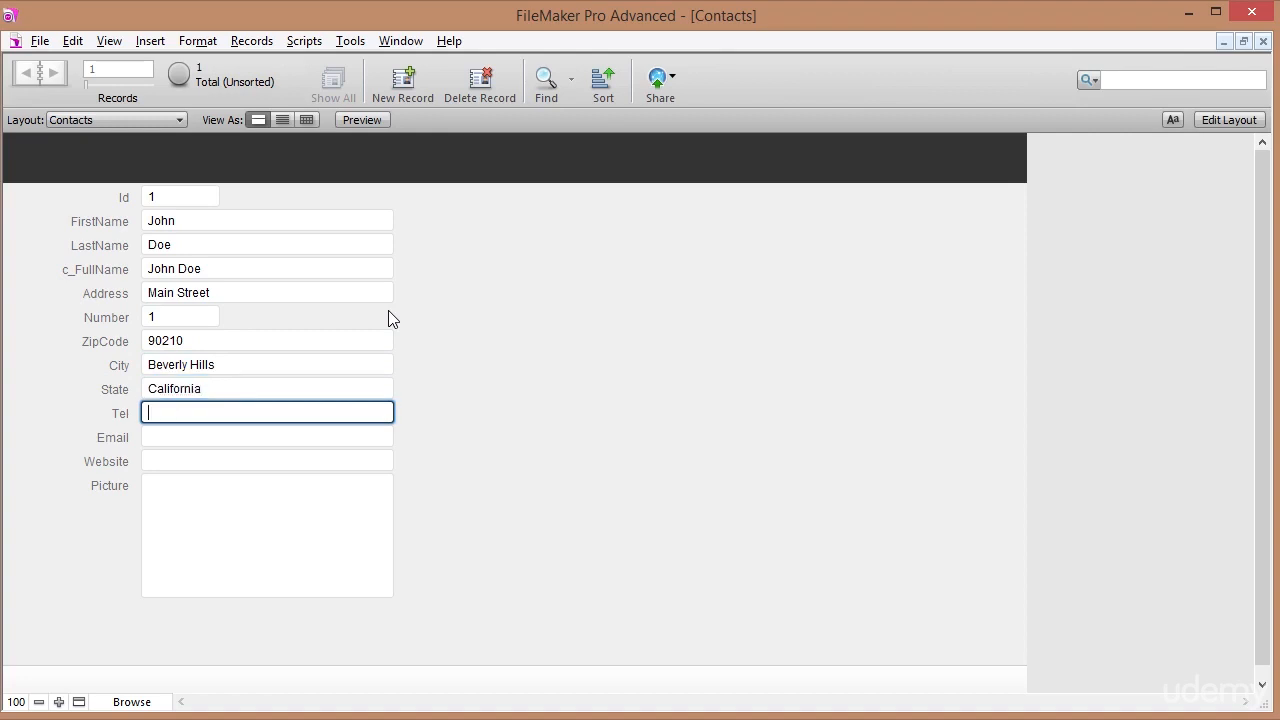
key(Tab)
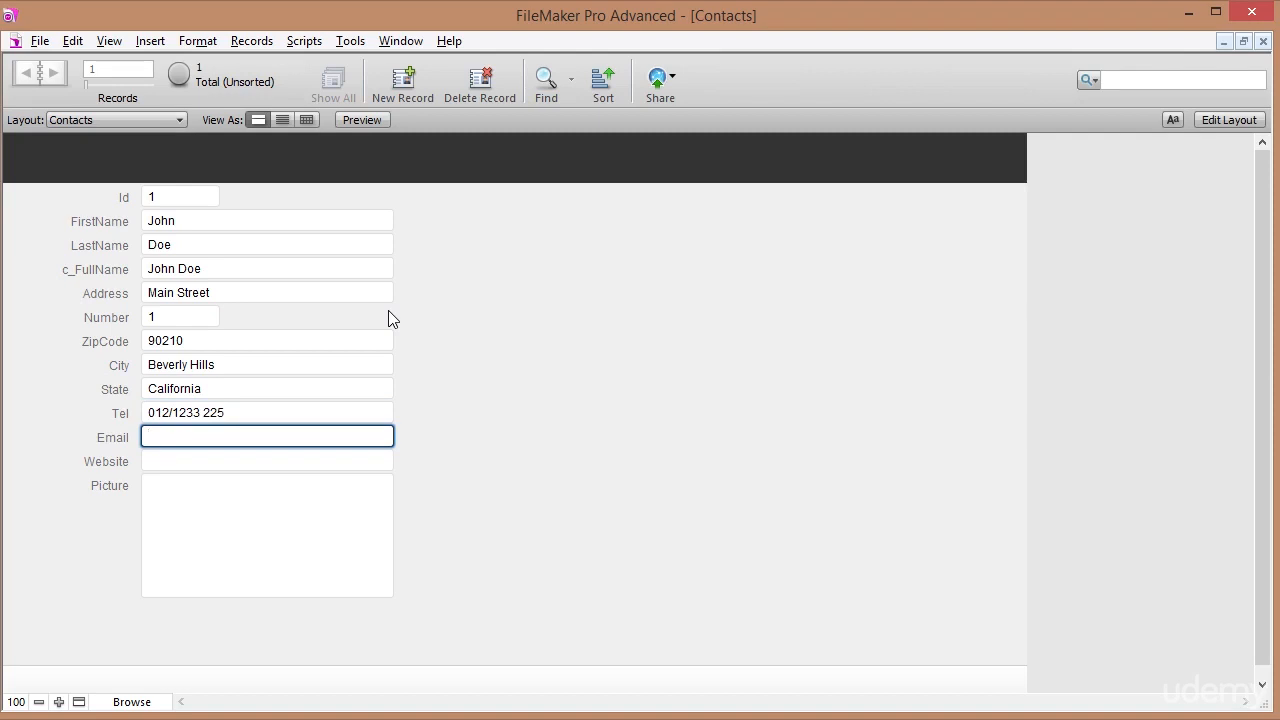
key(Tab)
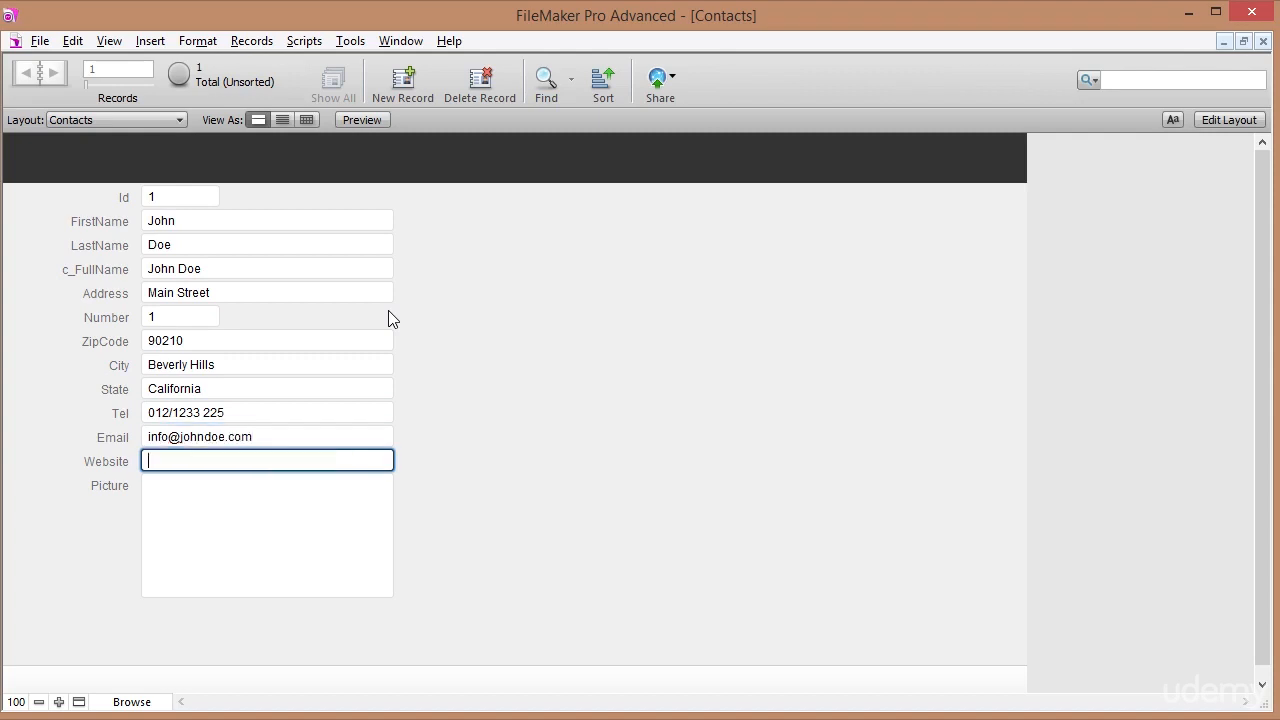
click(464, 352)
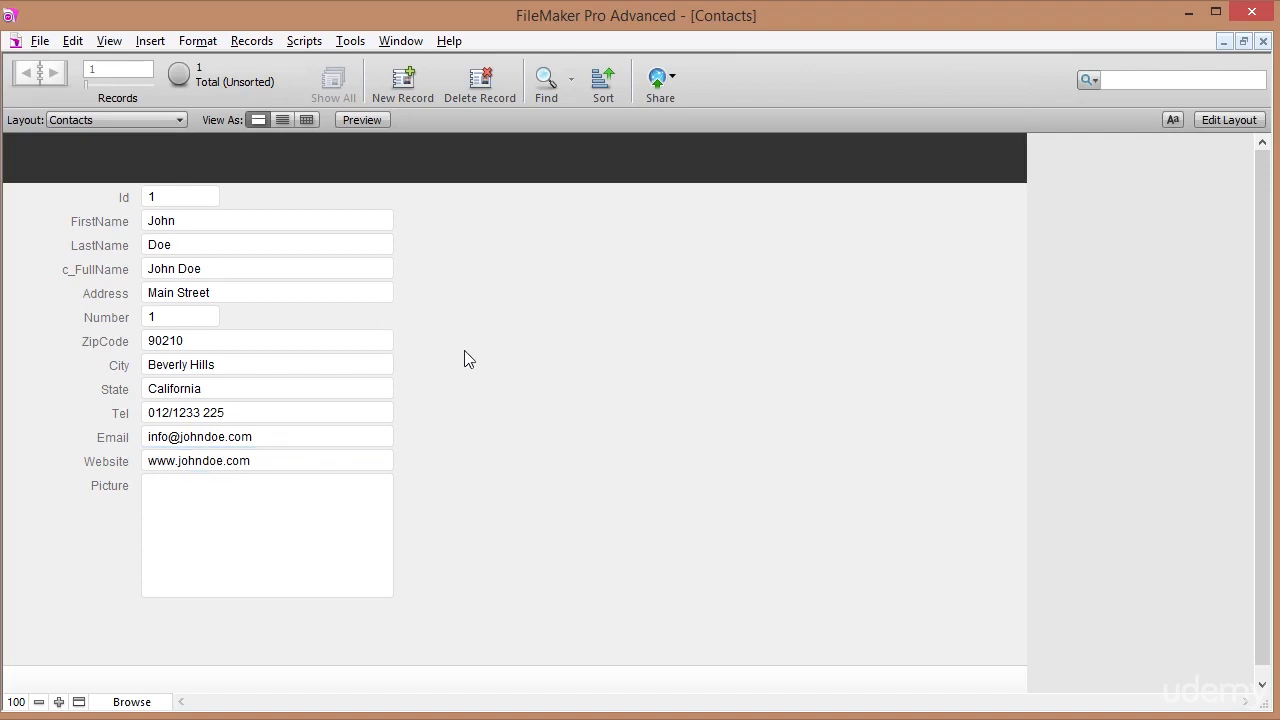
Insert Actor.png from the Dropbox > Images folder into the Picture field.
right_click(267, 519)
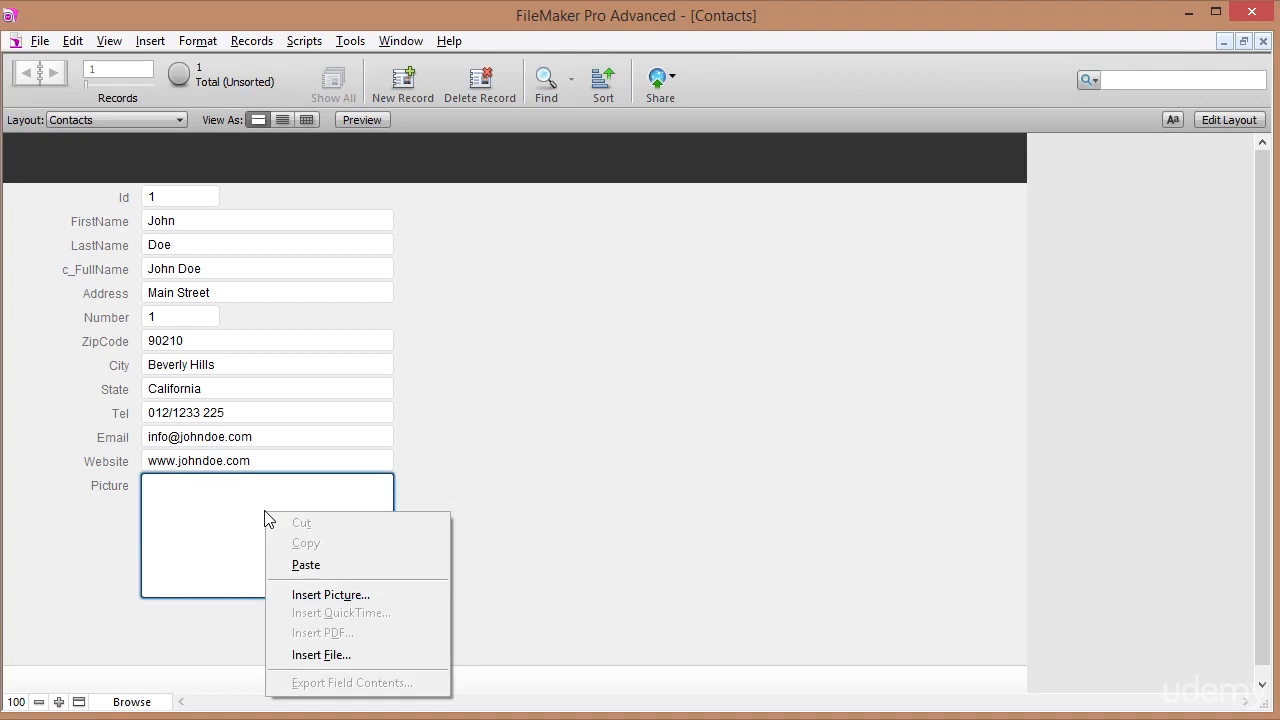
click(349, 596)
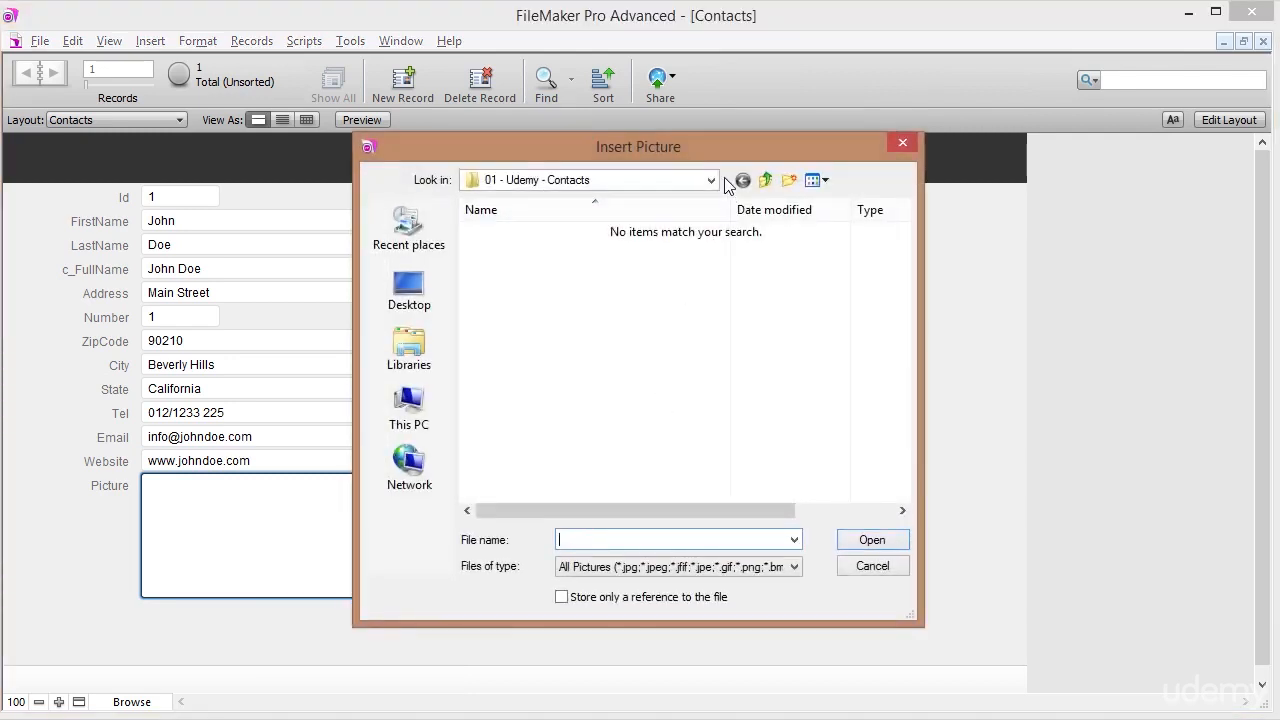
click(712, 181)
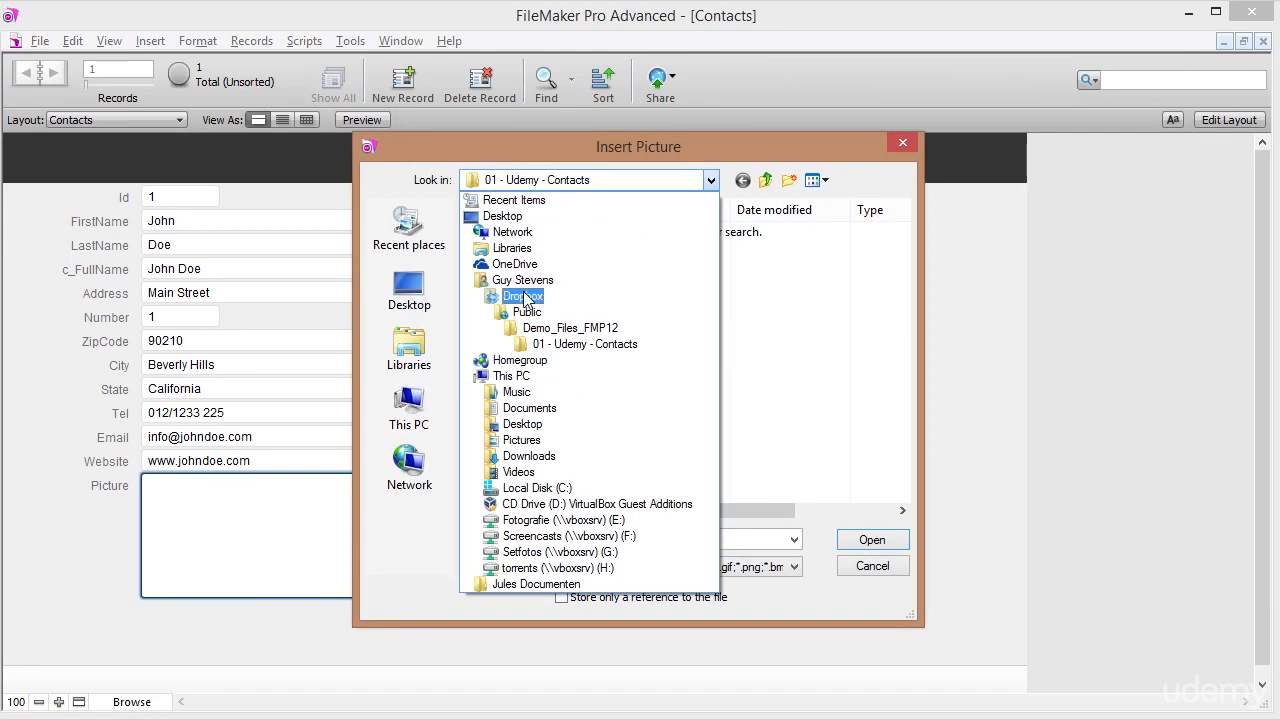
click(524, 297)
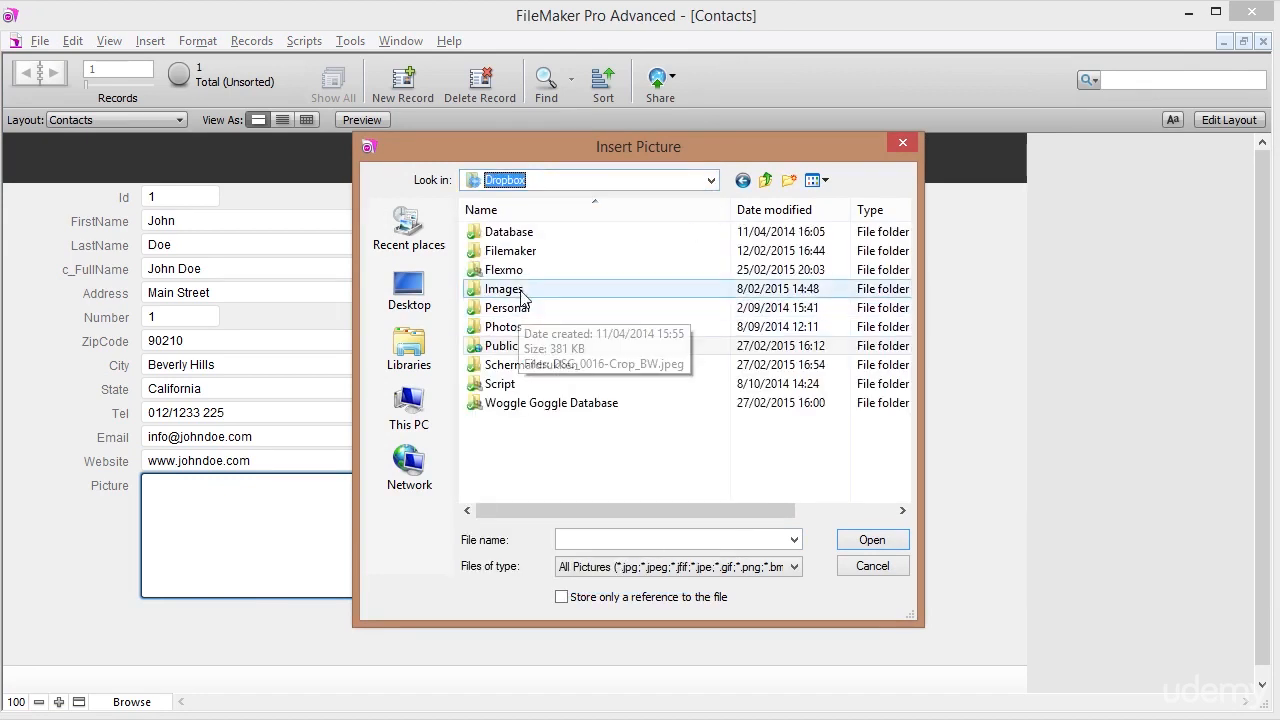
double_click(522, 295)
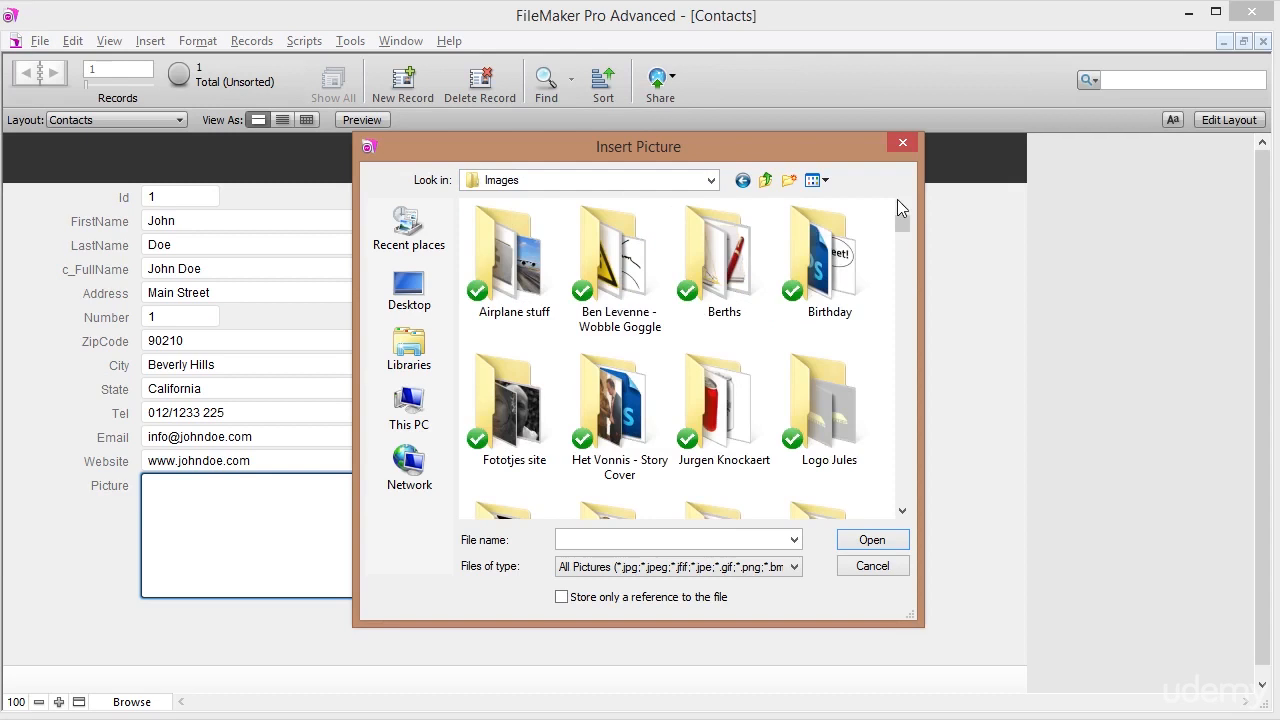
scroll(899, 259, down, 3)
scroll(899, 264, down, 3)
click(607, 355)
double_click(607, 355)
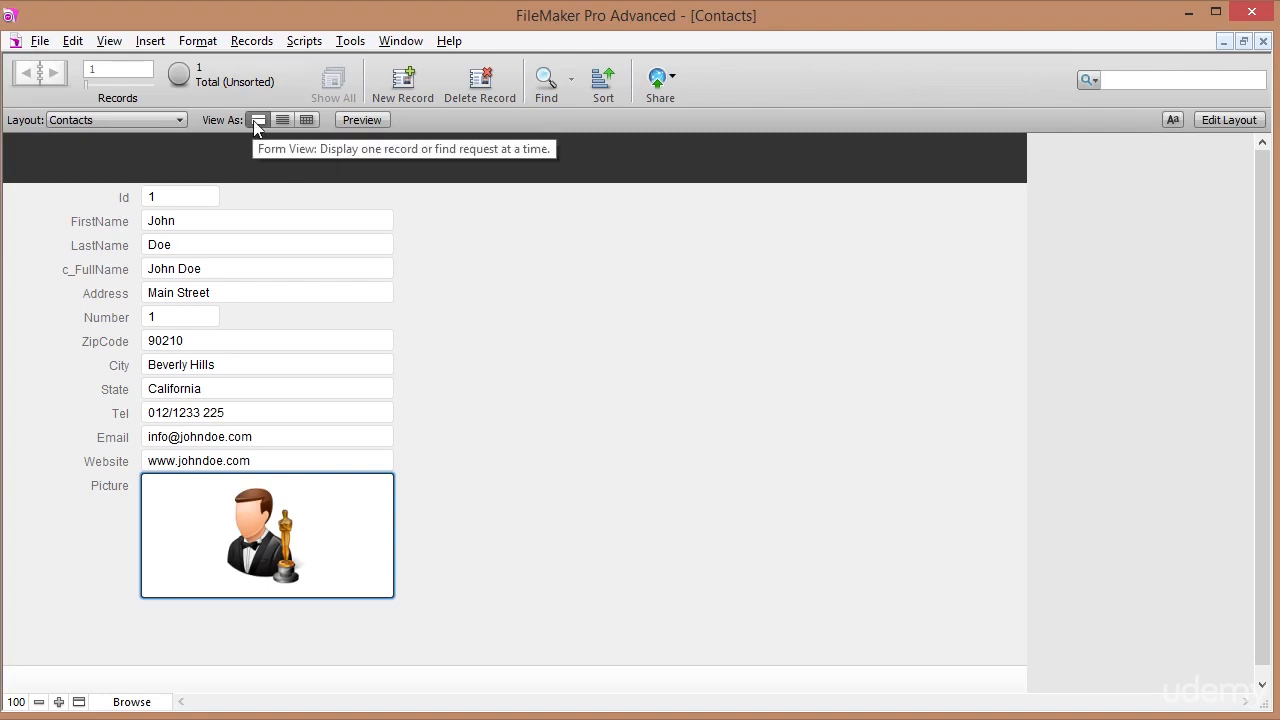
Show the records in Table View and narrow the Id column.
click(308, 119)
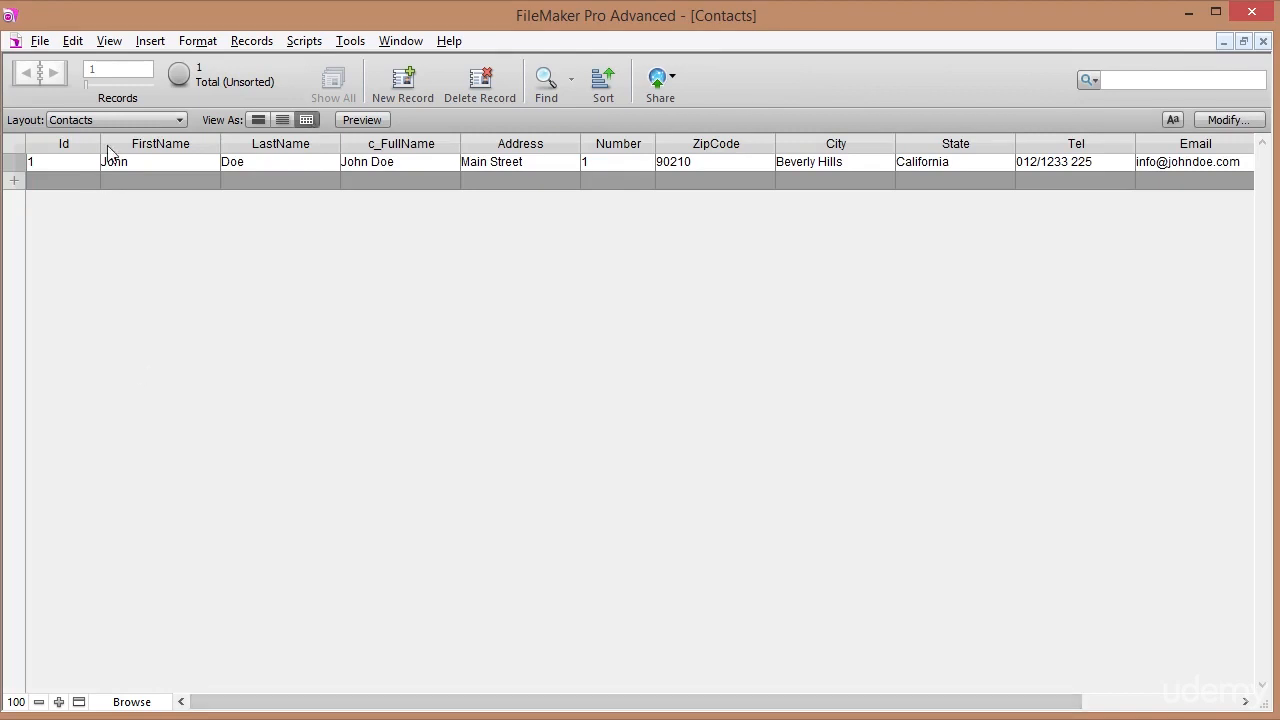
drag(100, 147, 68, 153)
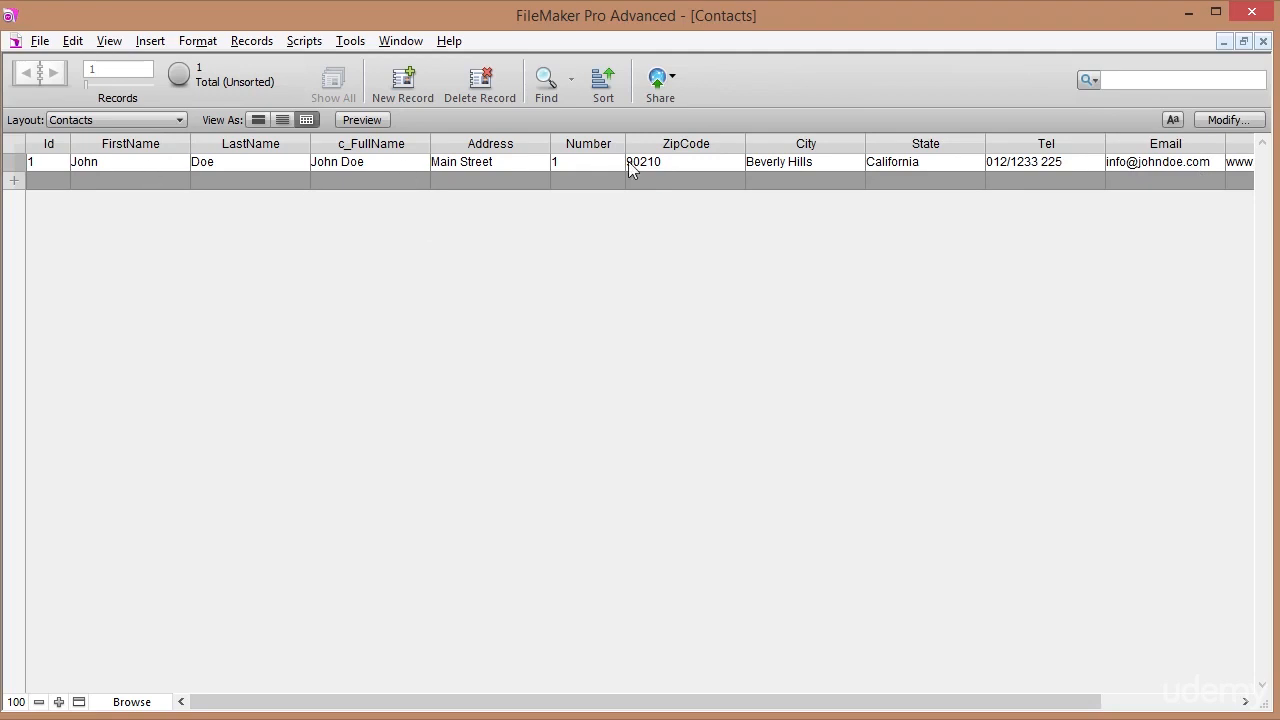
click(96, 120)
click(99, 143)
Scroll the table to the Website and Picture columns, then return to Form View.
click(258, 119)
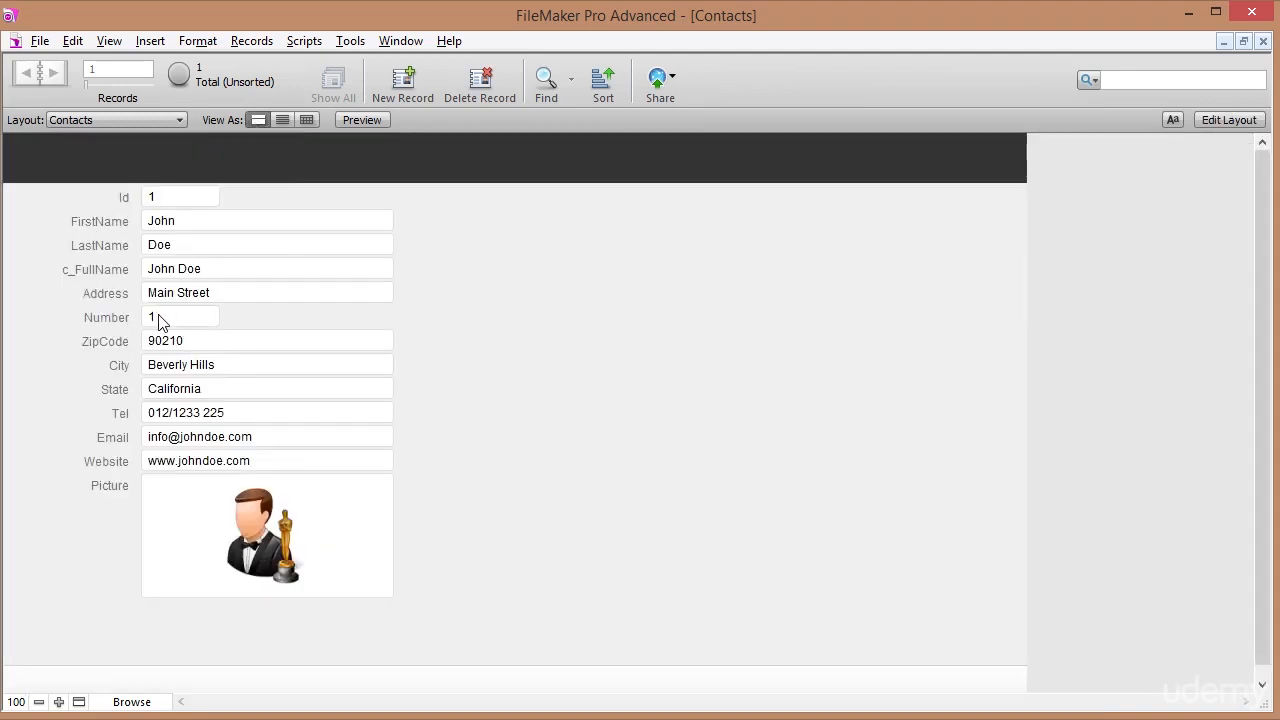
click(307, 120)
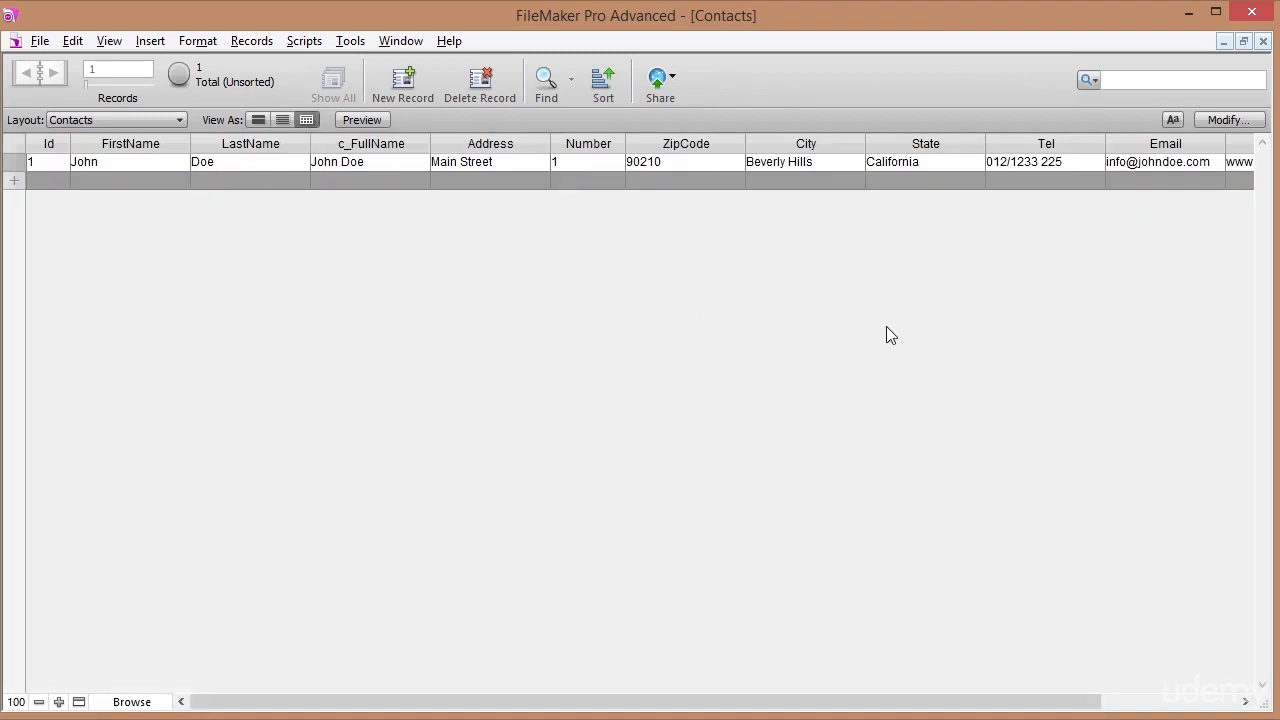
click(1119, 702)
drag(1121, 707, 842, 684)
click(257, 120)
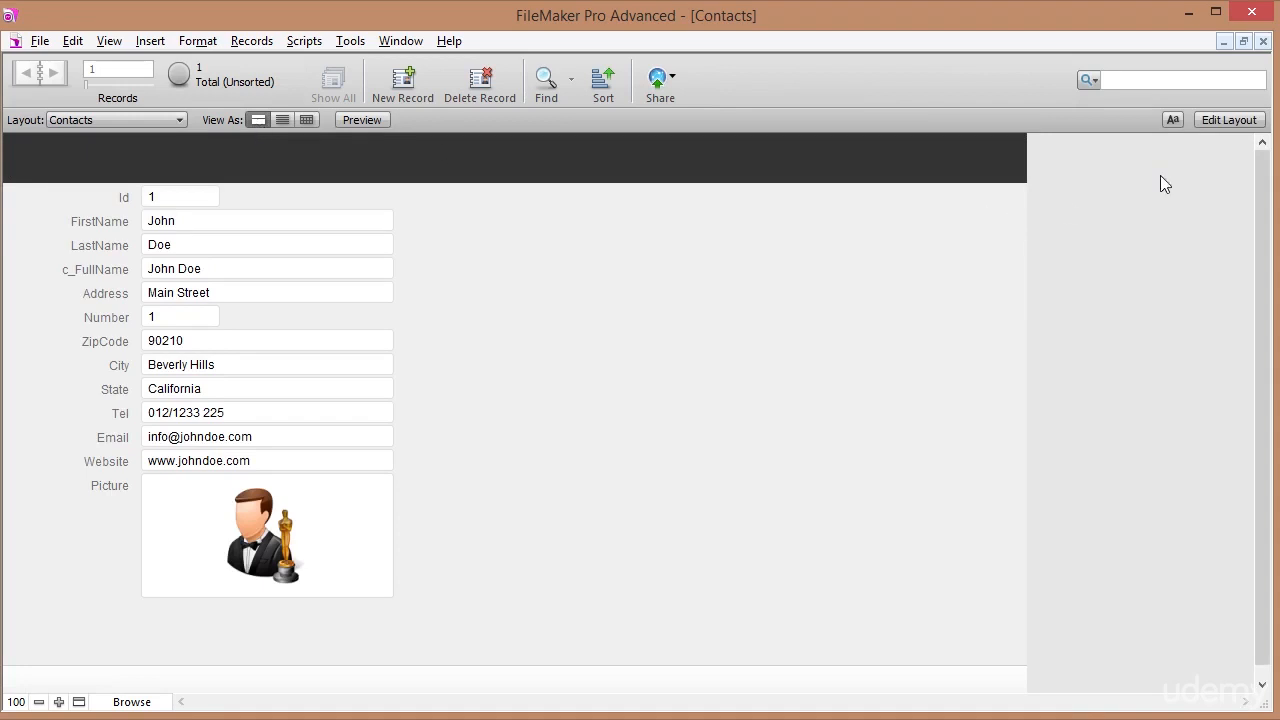
Create a blank Computer form layout named LayContacts, then switch back to Contacts.
click(1222, 119)
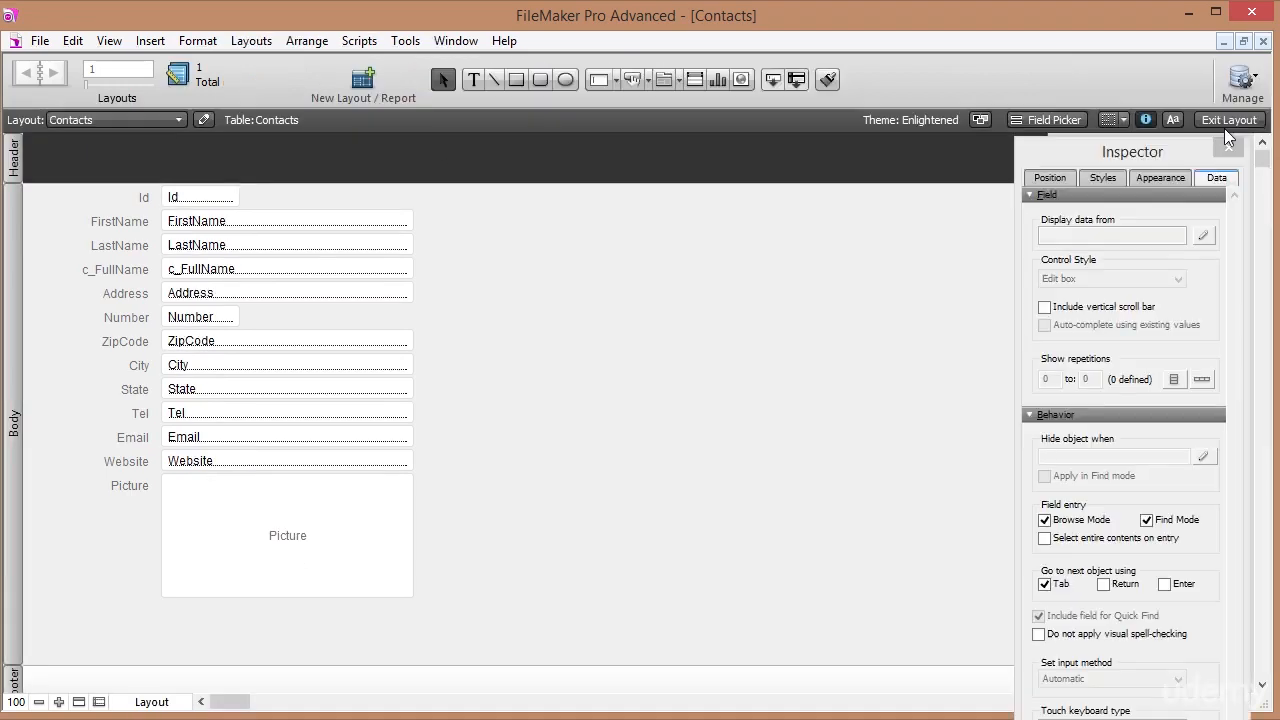
click(378, 76)
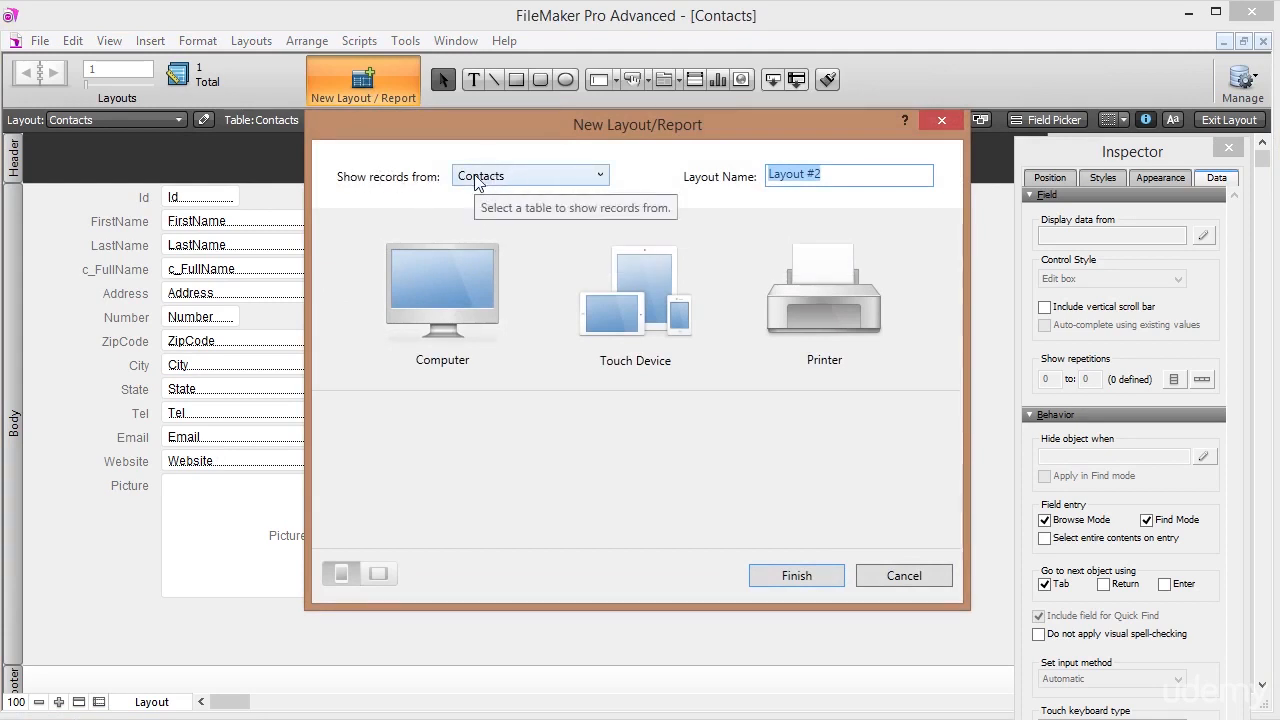
text(LayContac)
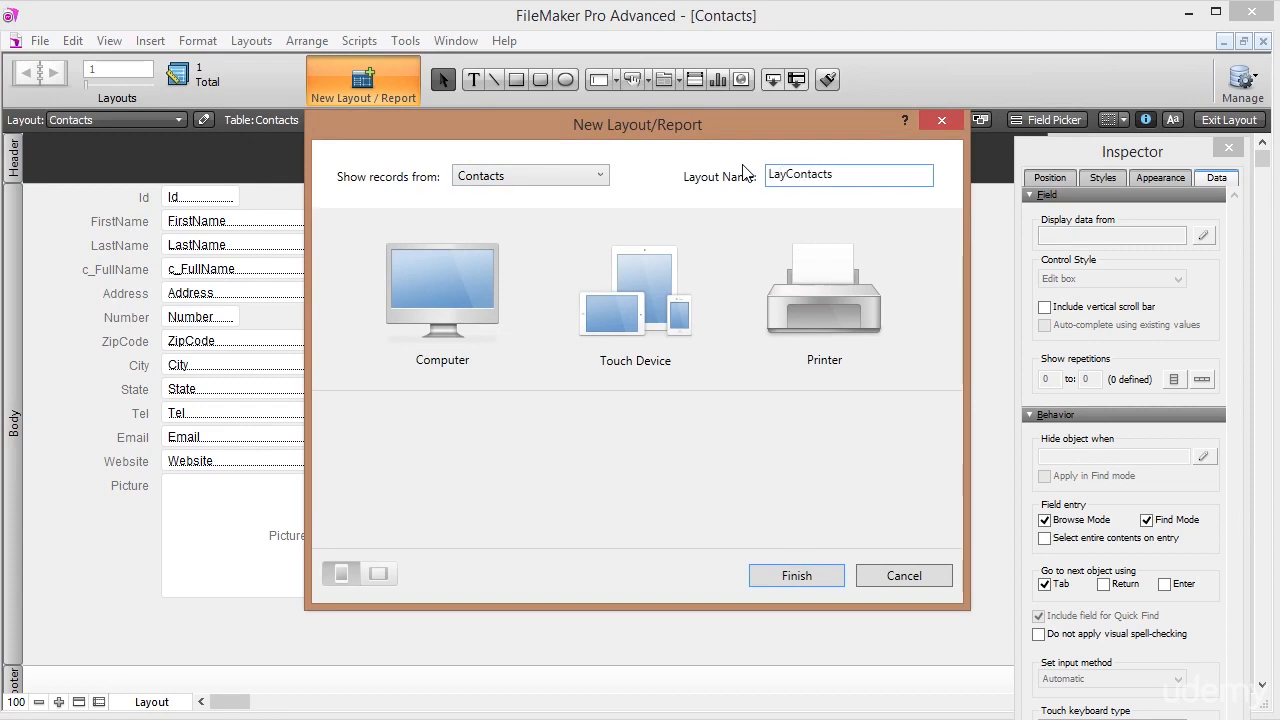
text(ts)
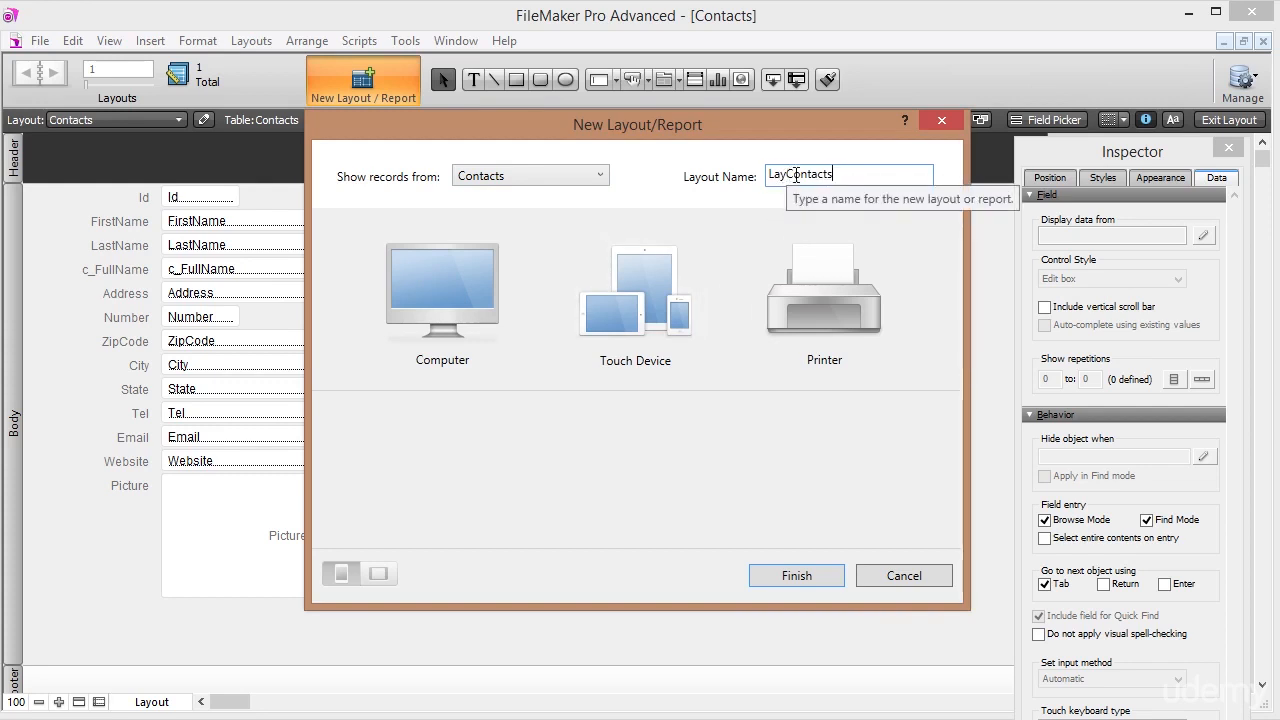
click(472, 293)
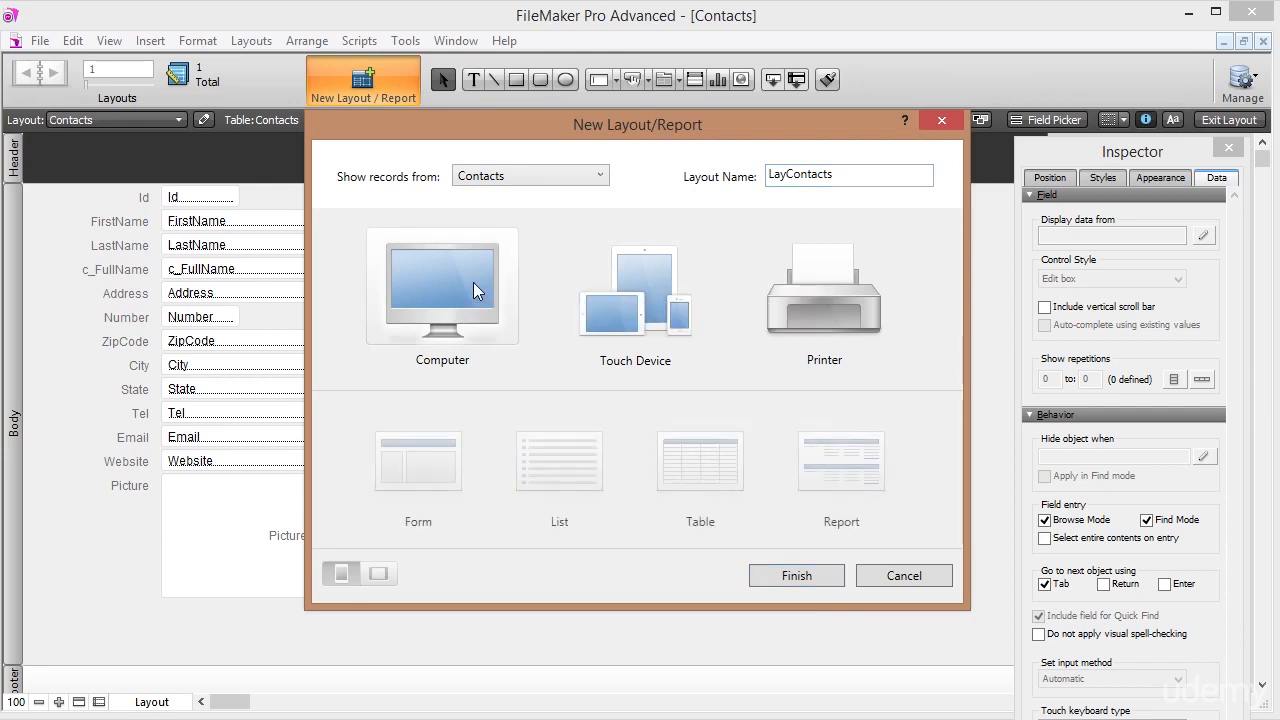
click(415, 462)
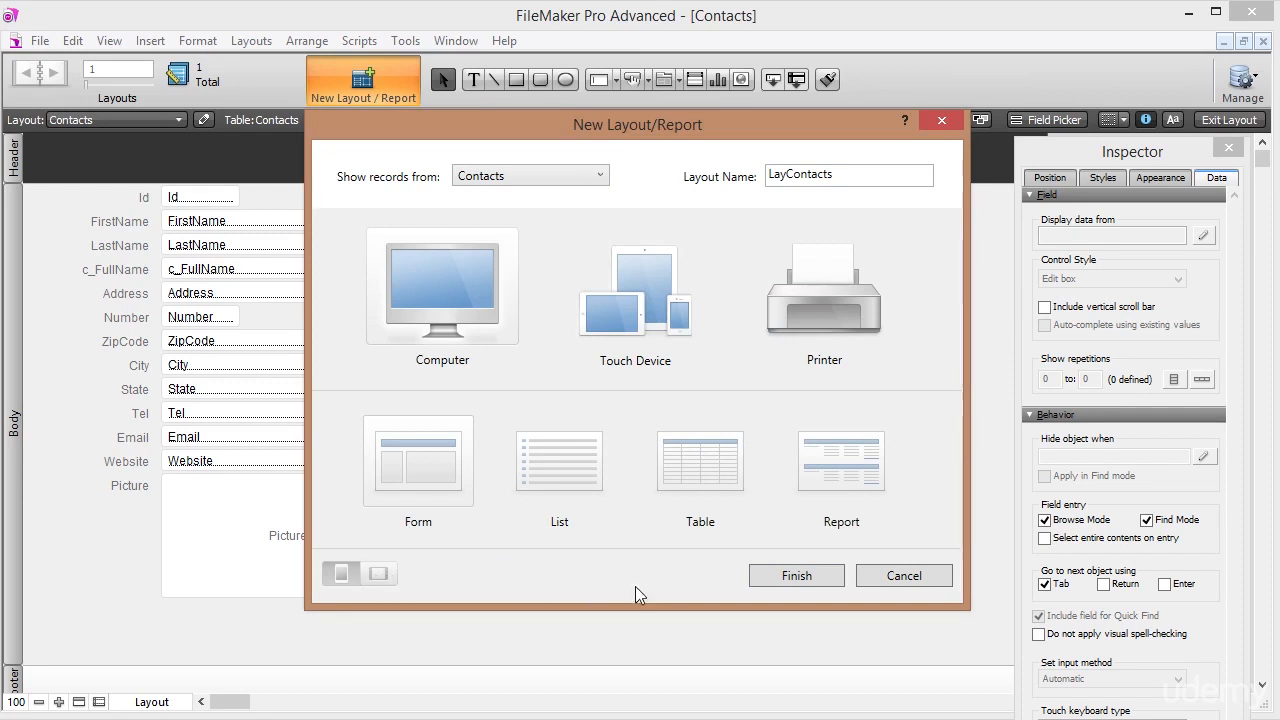
click(819, 576)
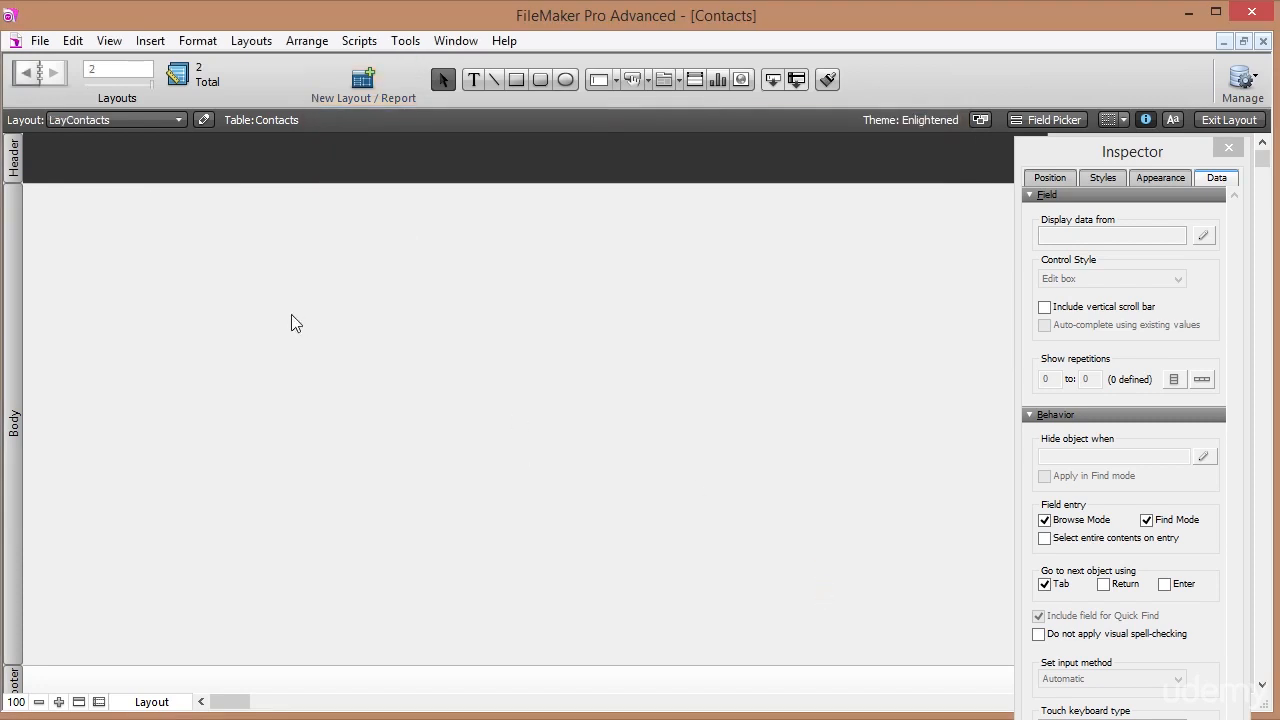
click(137, 122)
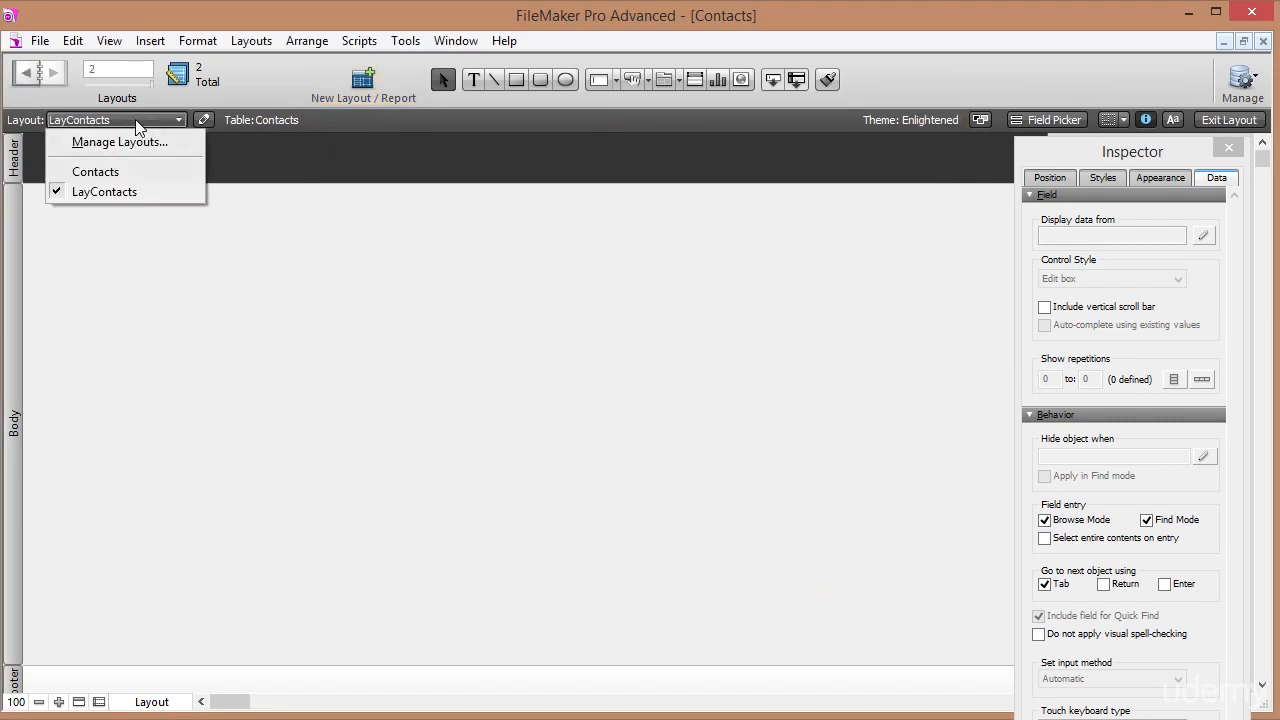
click(100, 172)
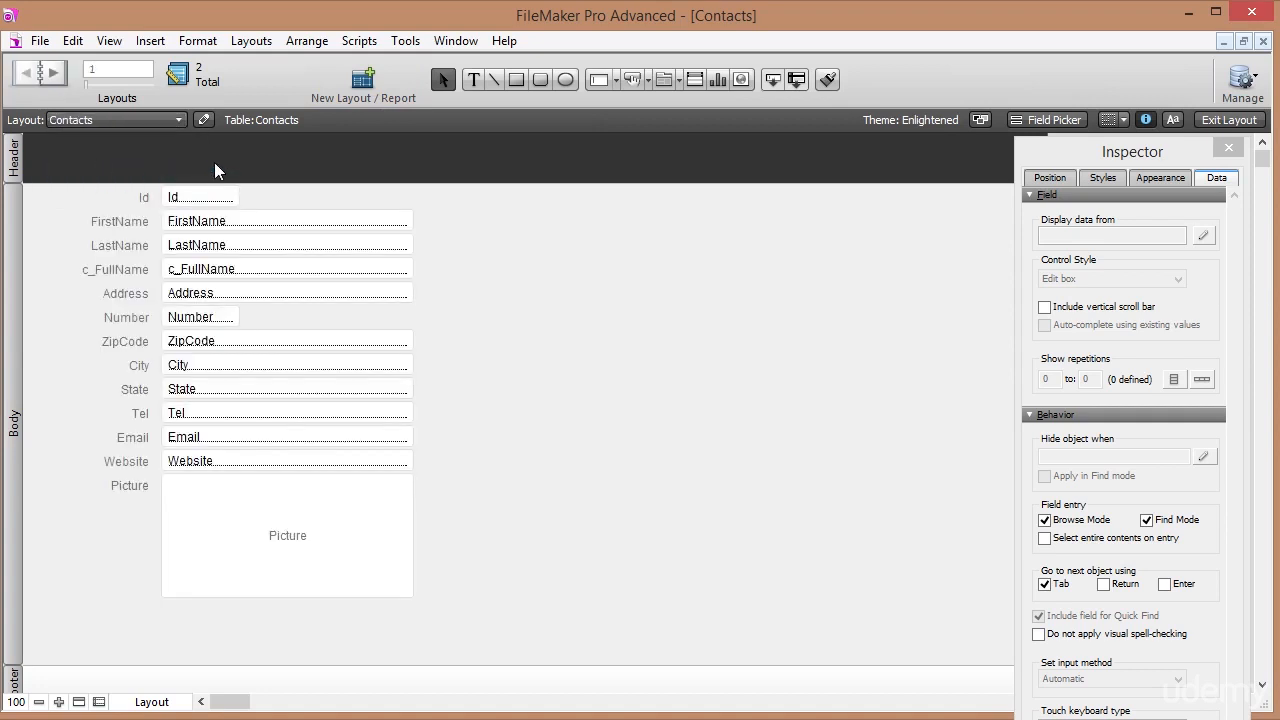
Return to Browse mode and show the Contacts layout in Table View.
click(1226, 121)
click(307, 120)
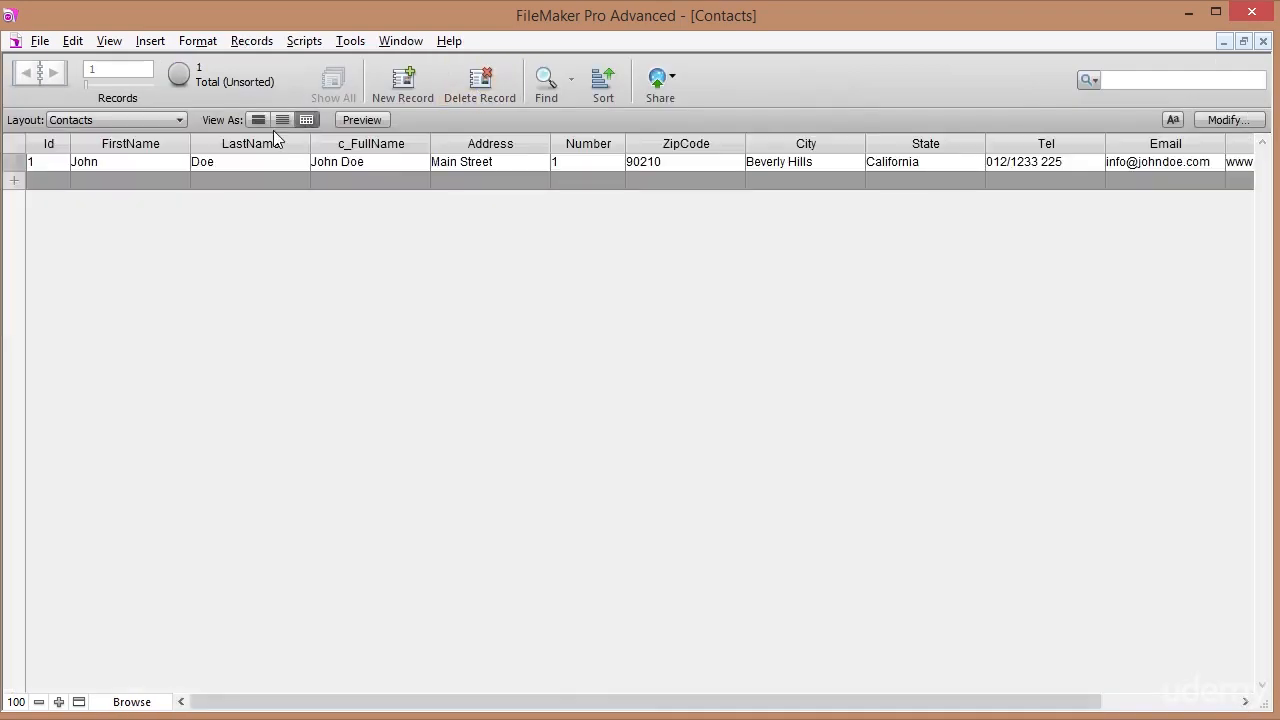
click(74, 119)
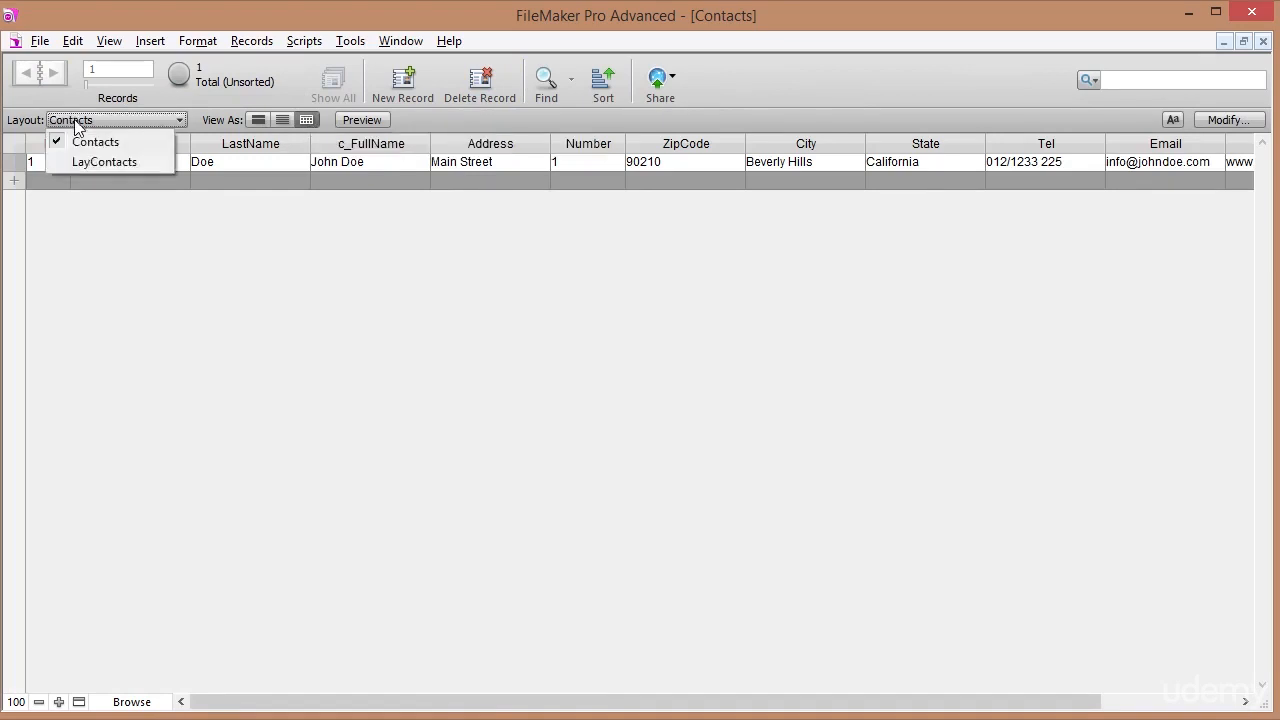
click(79, 161)
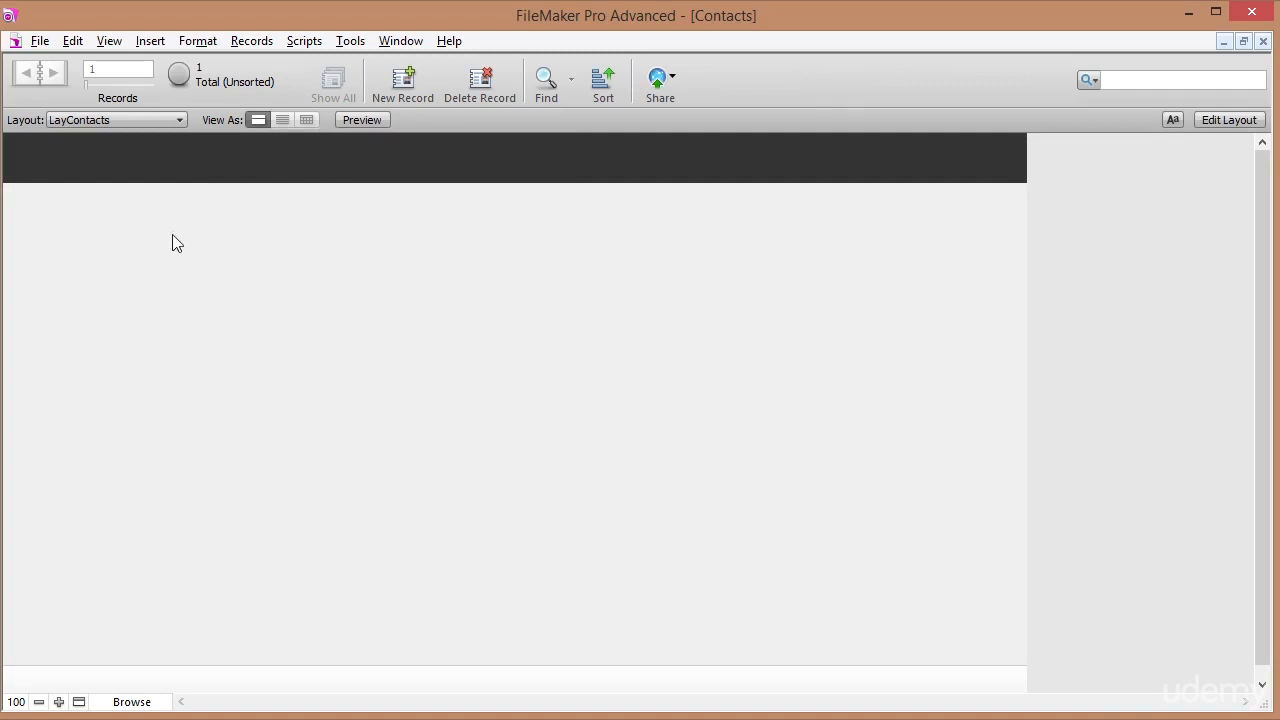
click(125, 119)
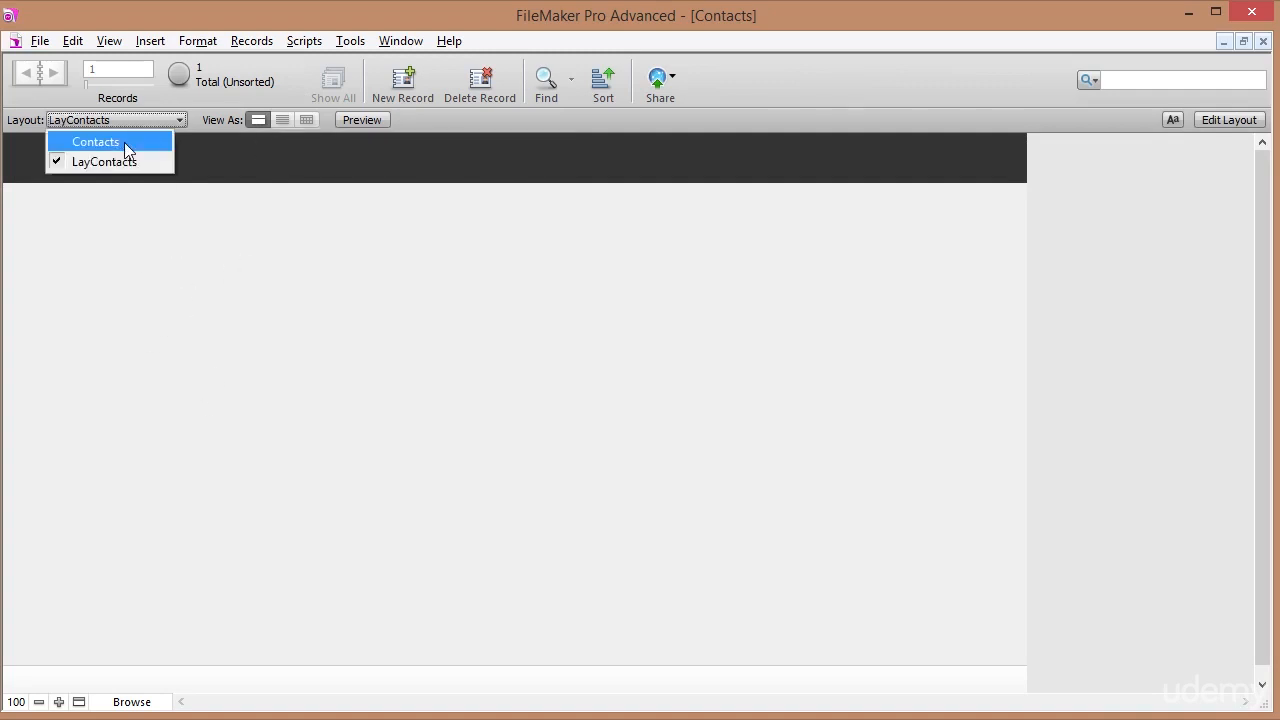
click(124, 142)
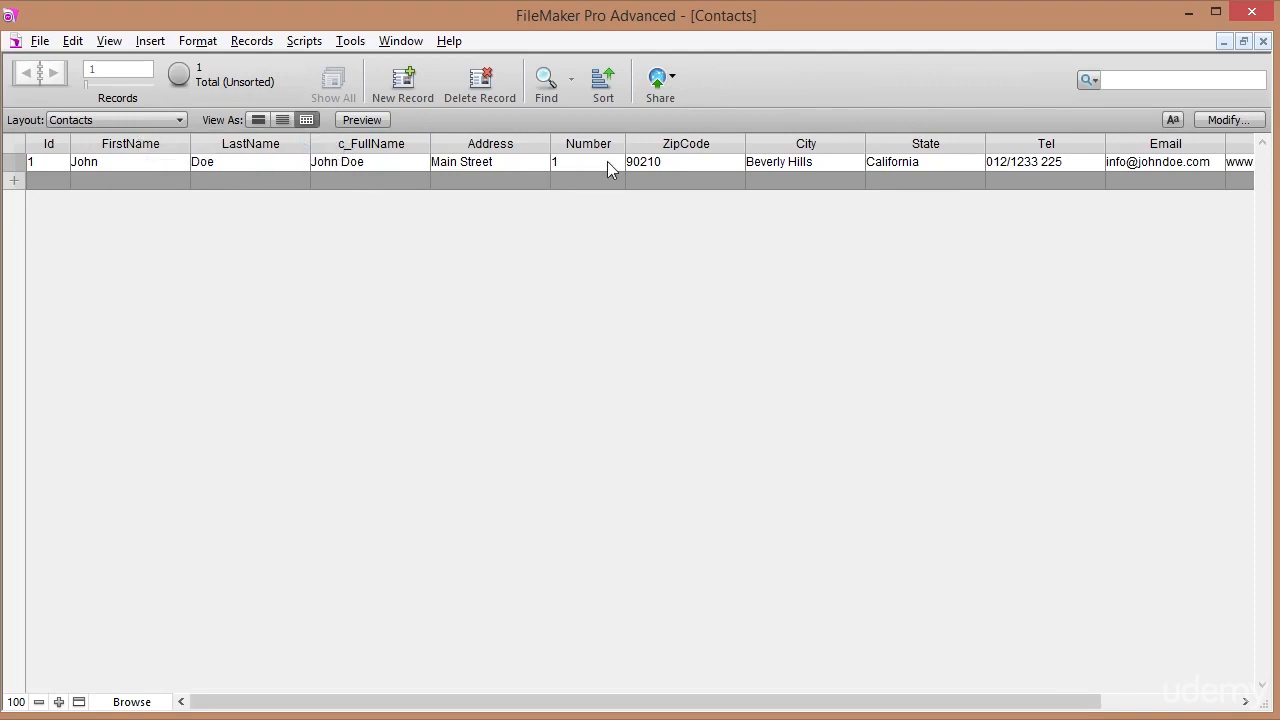
Narrow the ZipCode column, then switch to the LayContacts layout.
click(738, 145)
click(750, 148)
drag(745, 140, 689, 138)
click(118, 121)
click(109, 164)
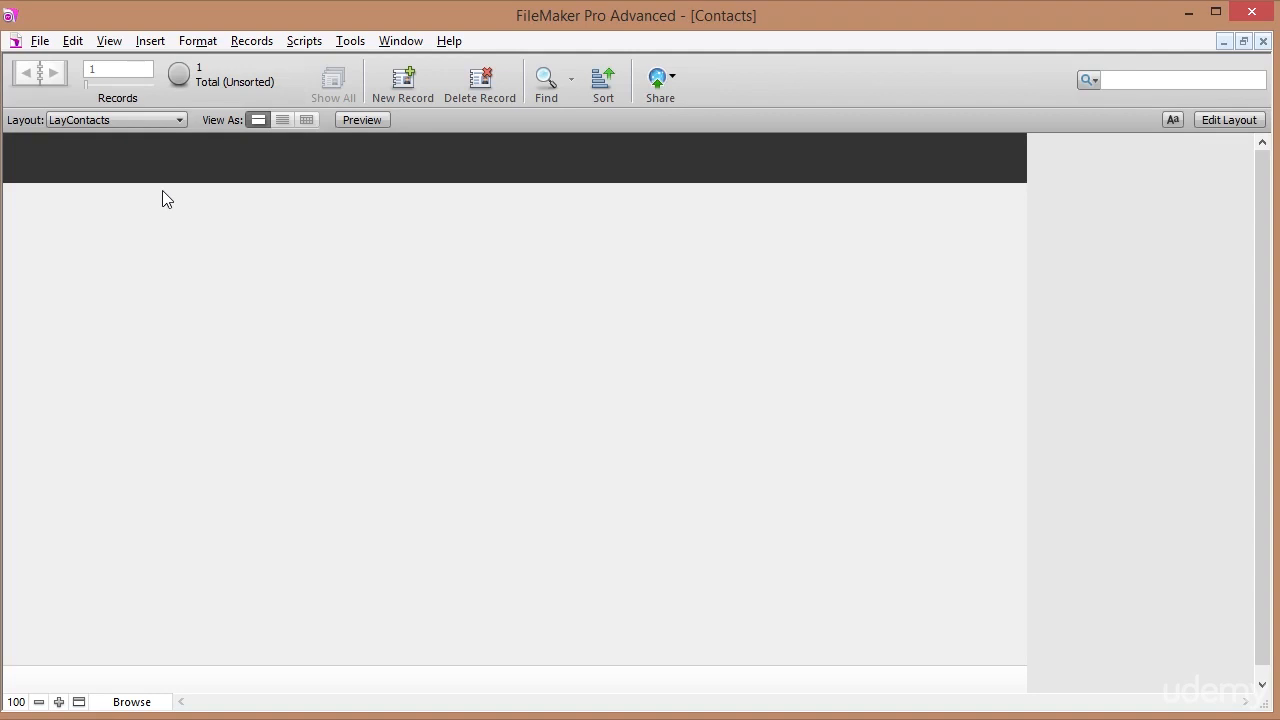
In Layout mode, show the Field Picker and select every field except Id and c_FullName.
click(1229, 119)
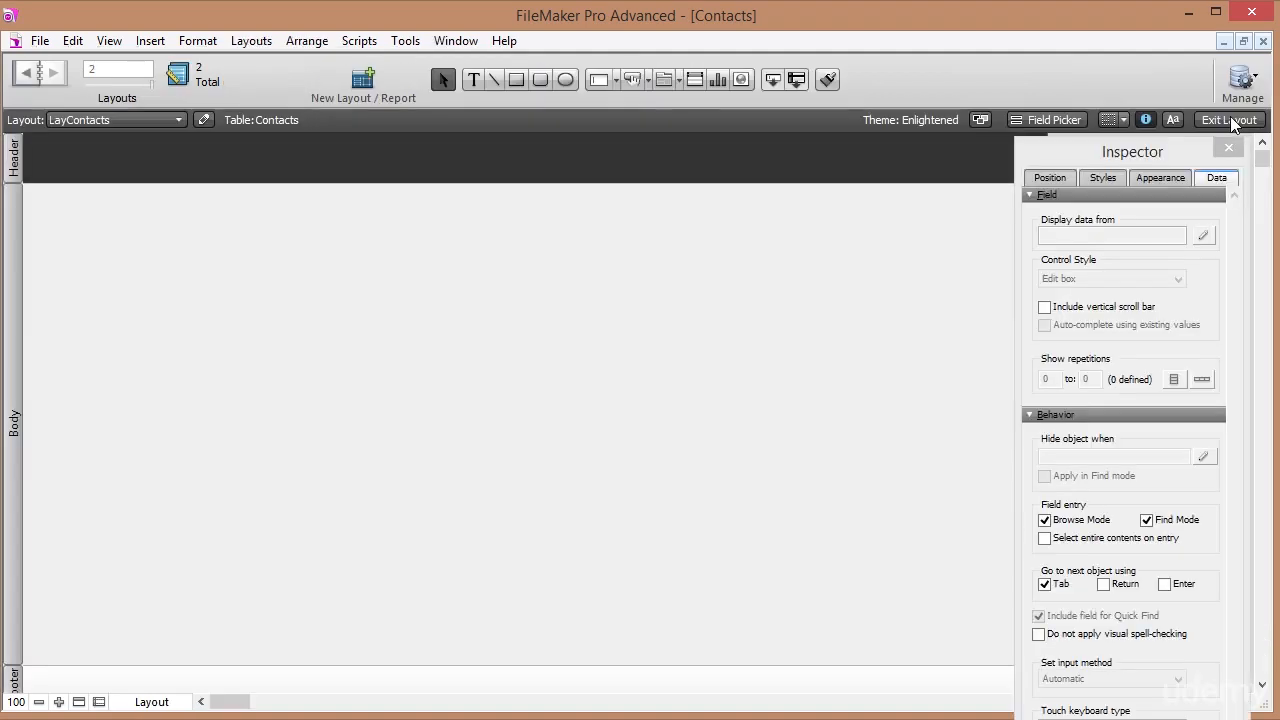
click(106, 41)
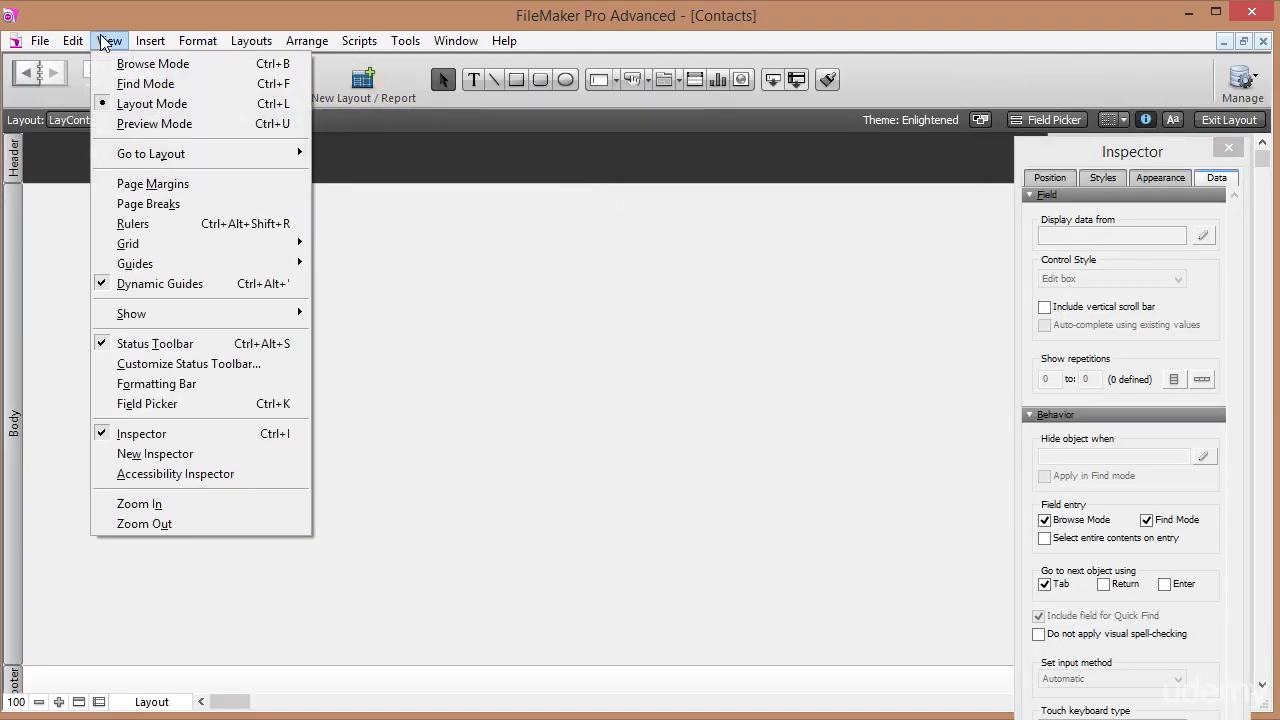
click(170, 405)
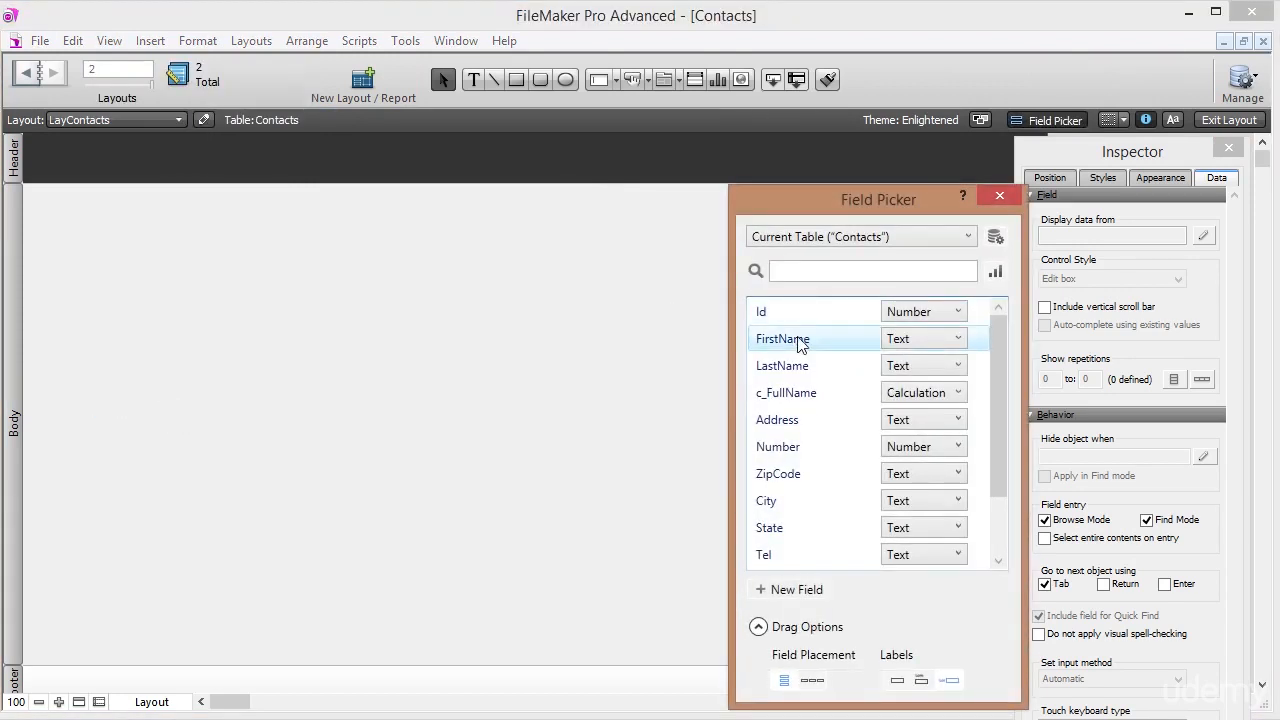
key(ctrl+a)
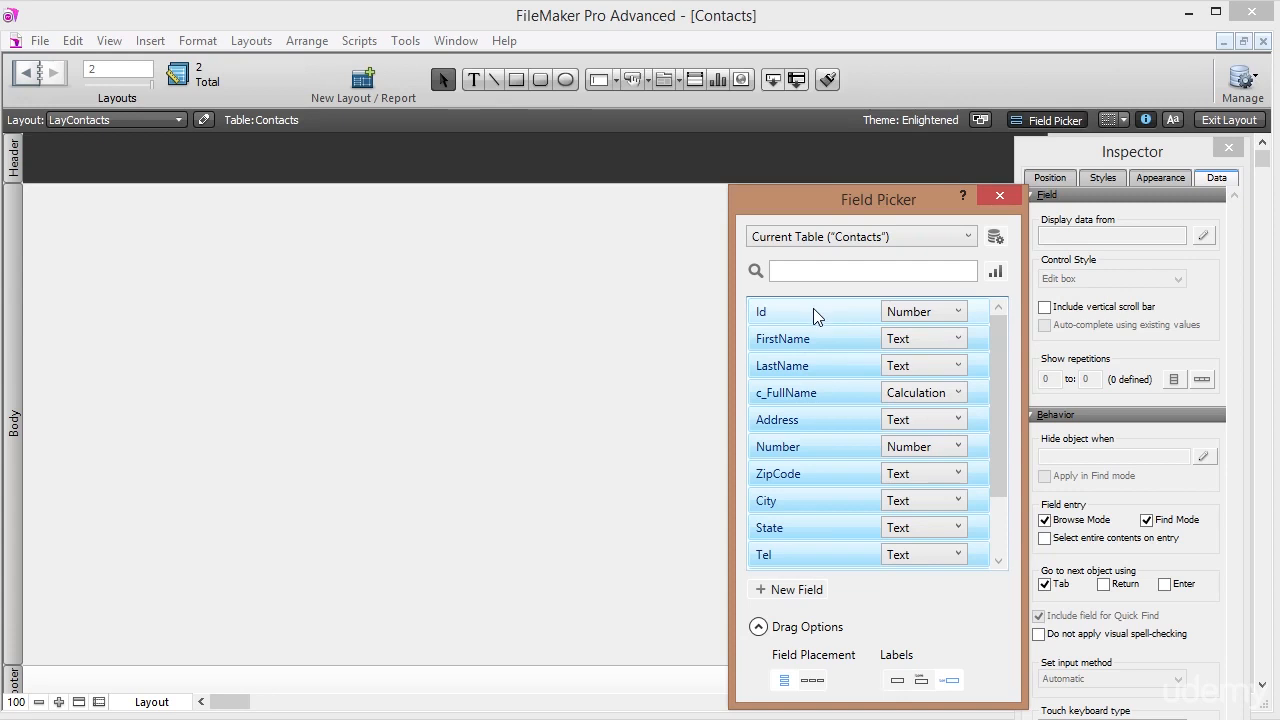
ctrl+click(835, 316)
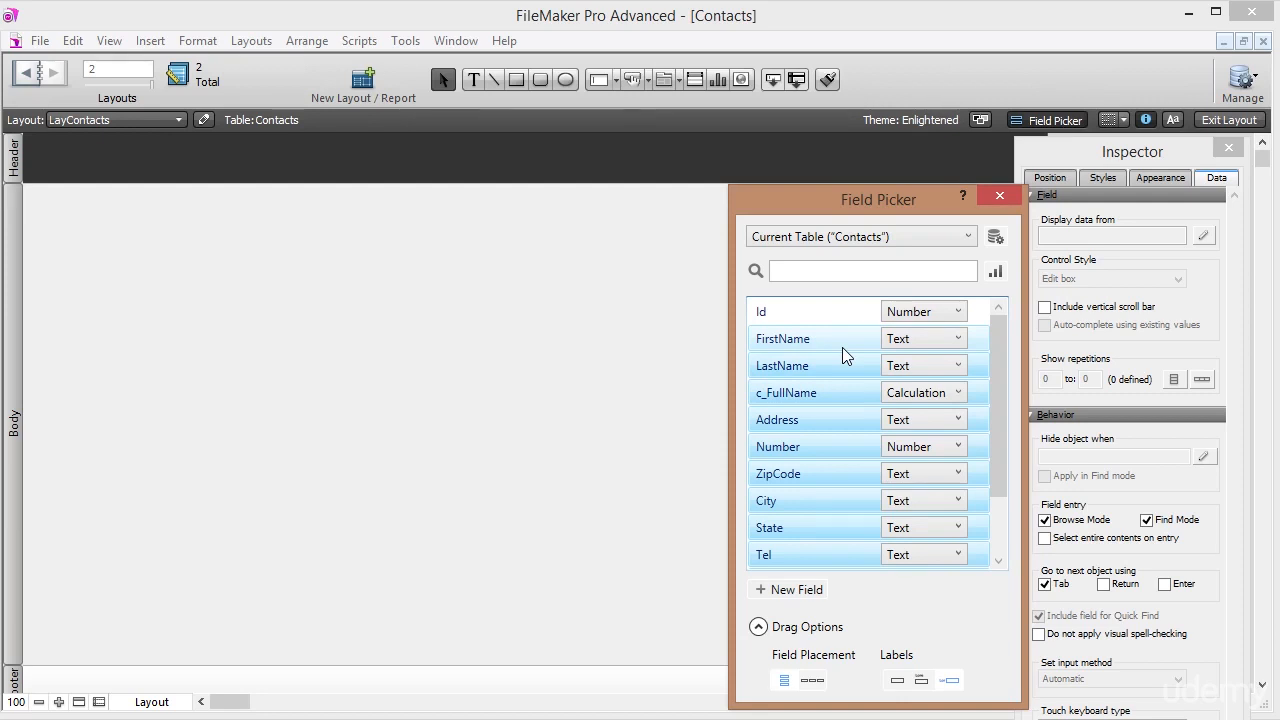
ctrl+click(780, 315)
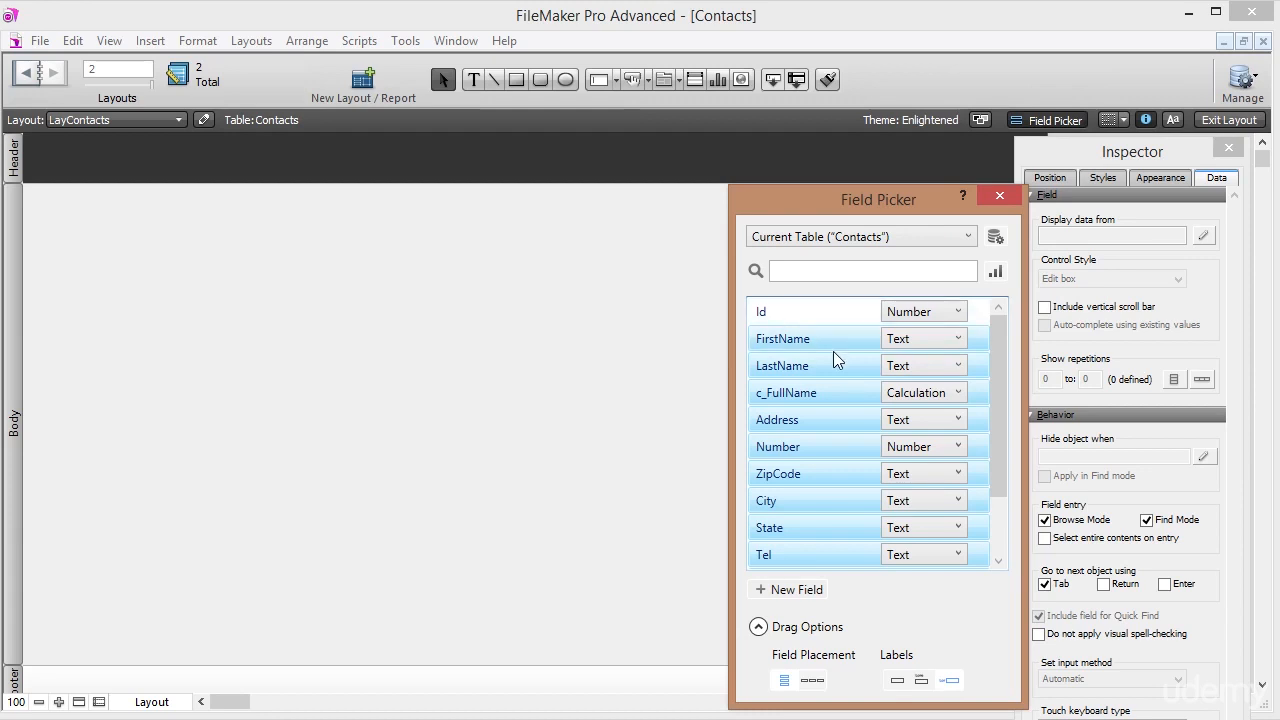
ctrl+click(838, 393)
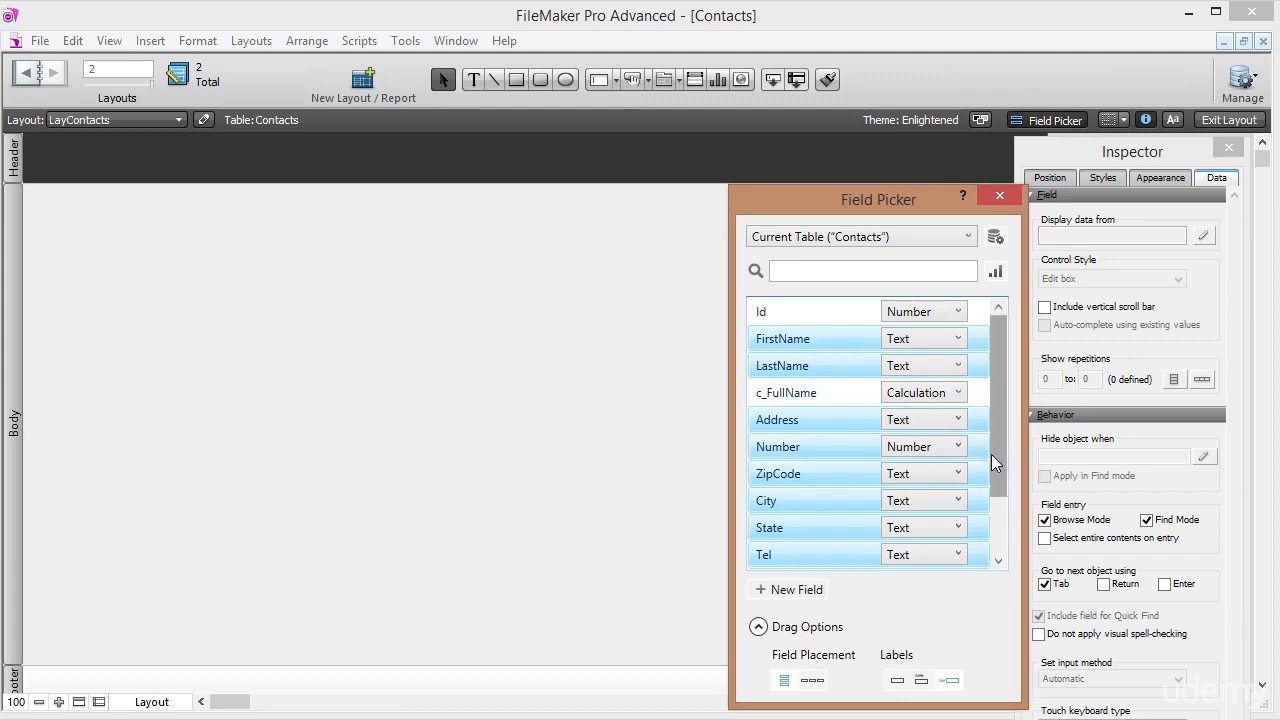
Drag the selected fields onto the layout body and close the Field Picker.
drag(997, 497, 1001, 413)
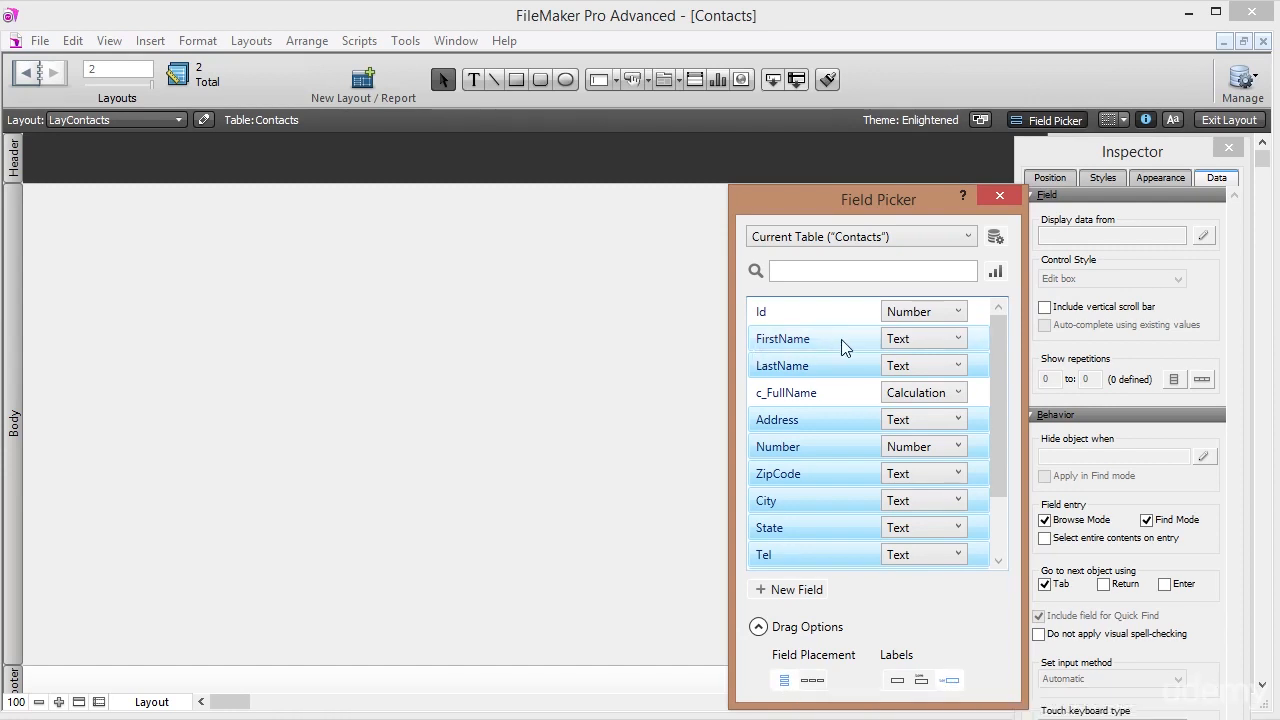
drag(849, 345, 84, 214)
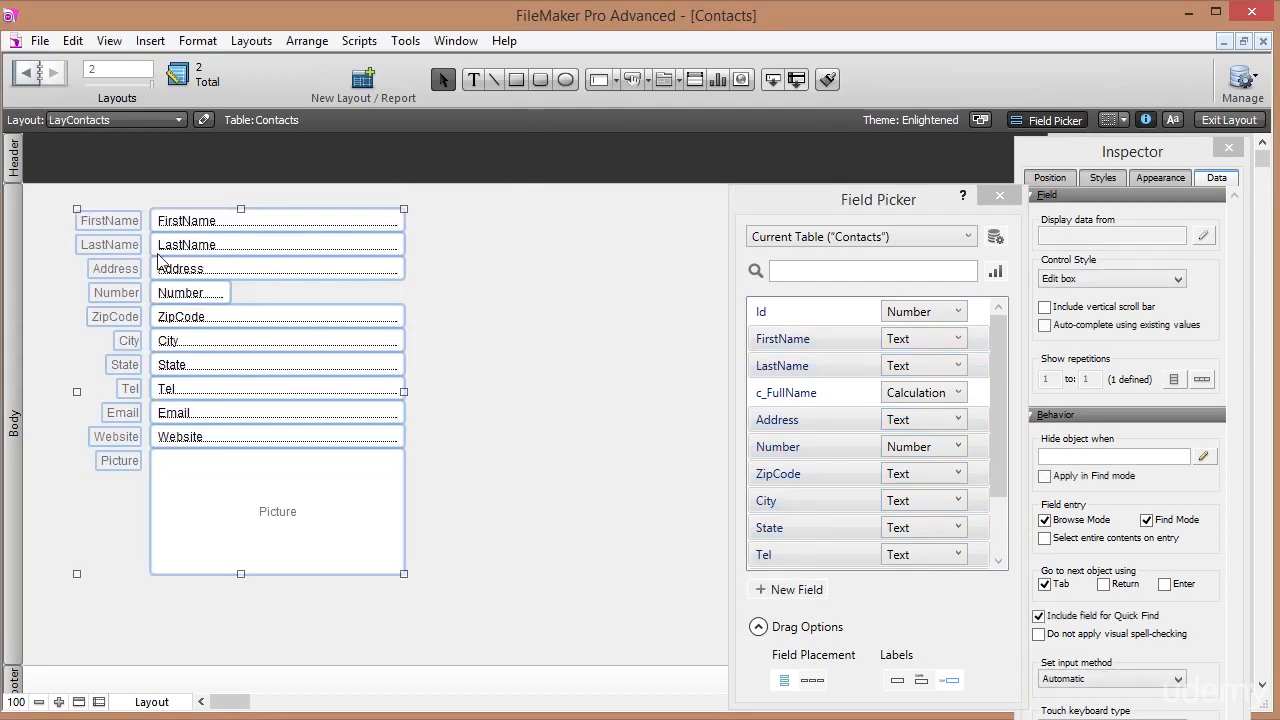
click(480, 463)
click(999, 195)
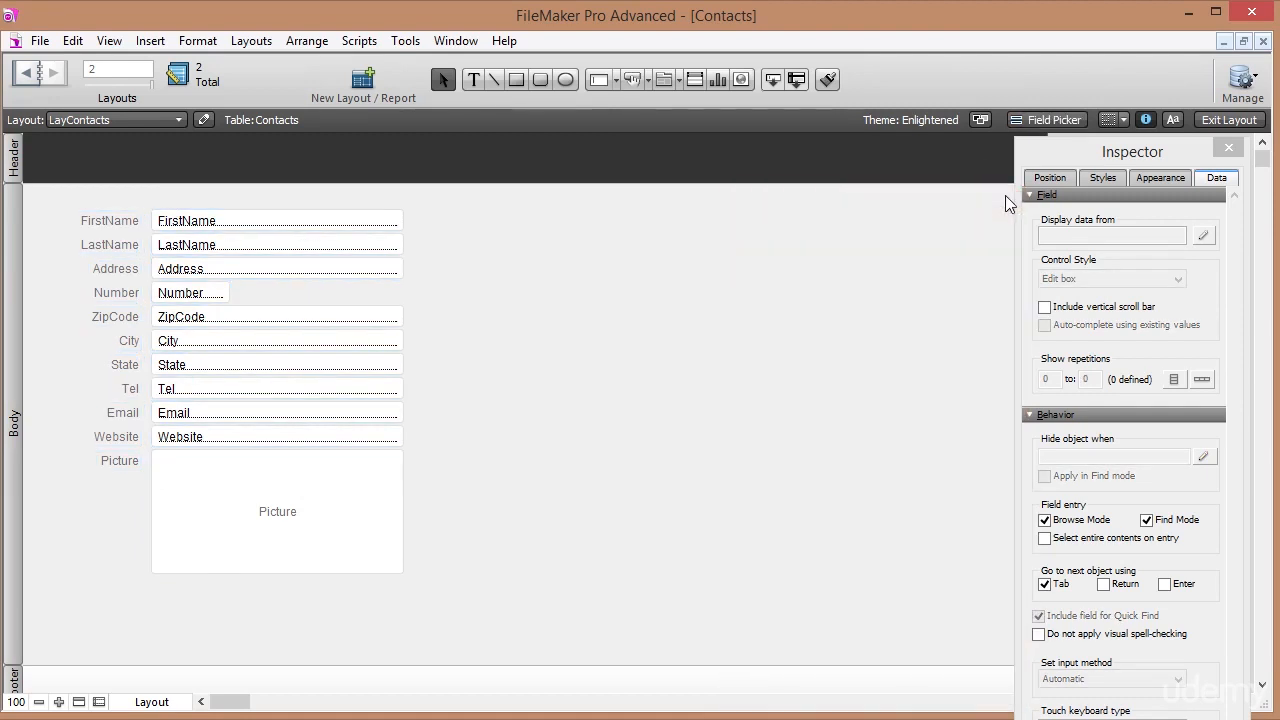
click(1240, 120)
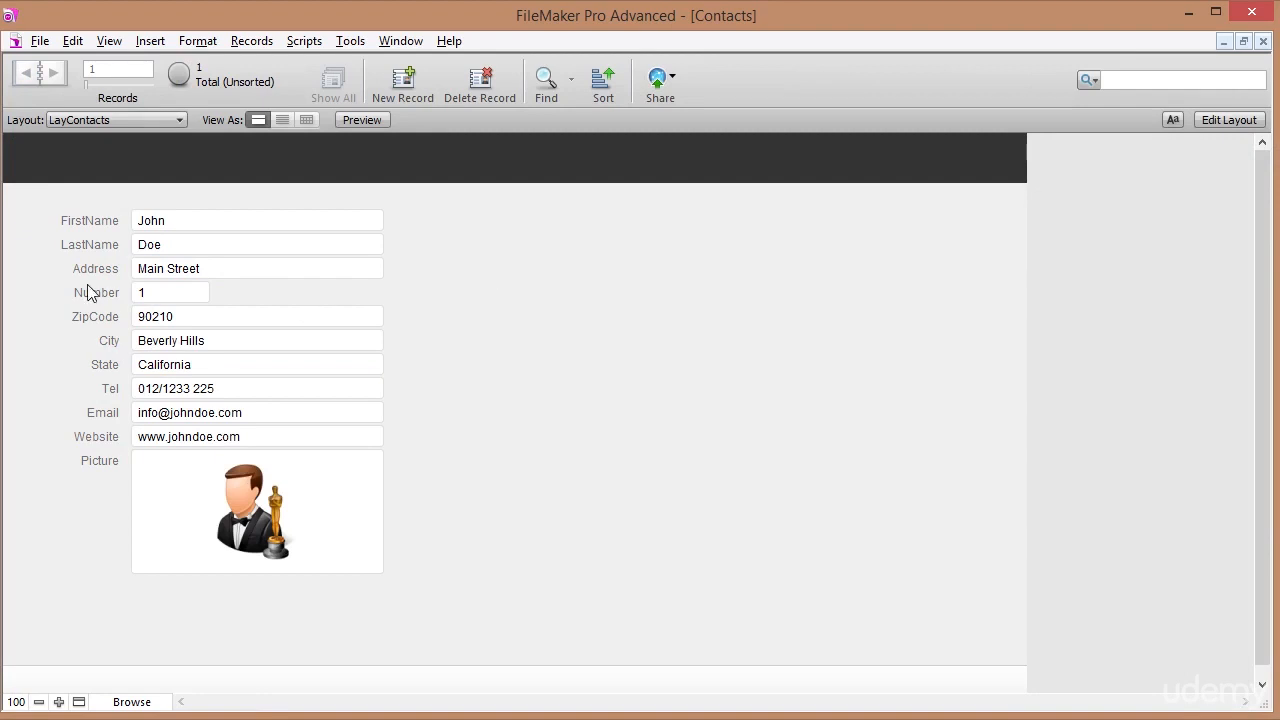
click(177, 222)
click(174, 245)
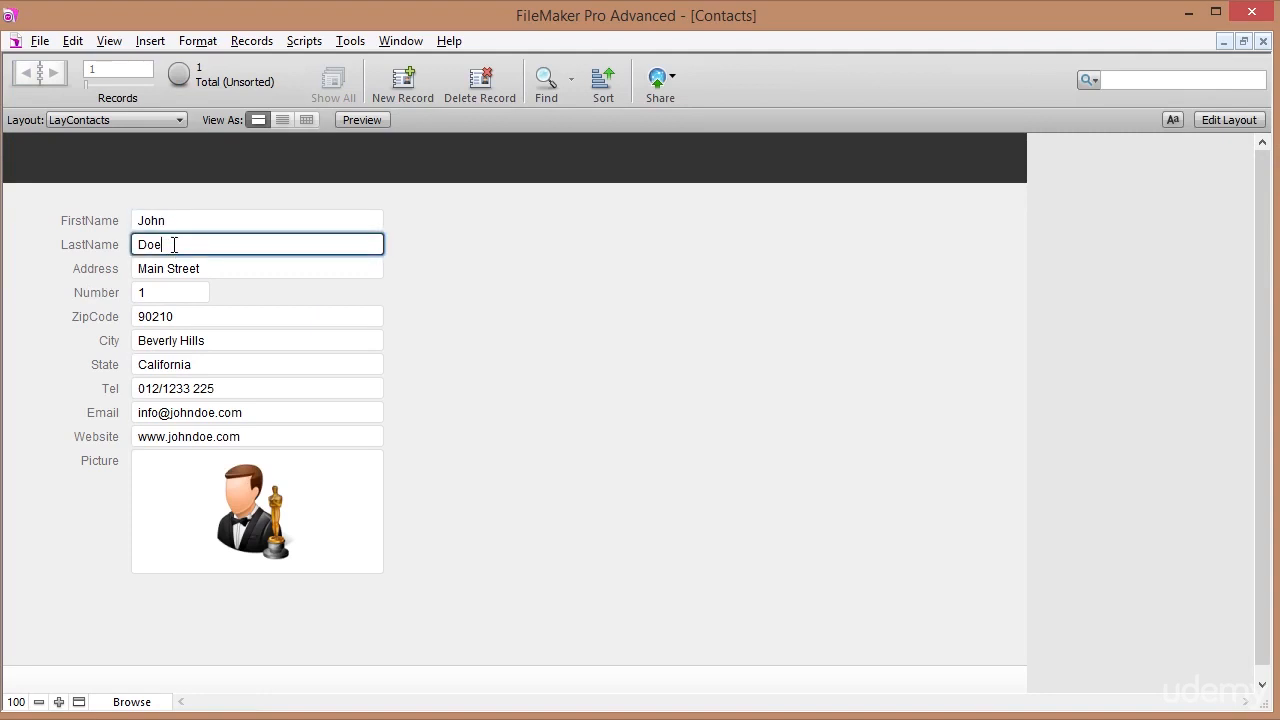
click(174, 221)
click(175, 244)
click(178, 220)
click(180, 244)
click(200, 221)
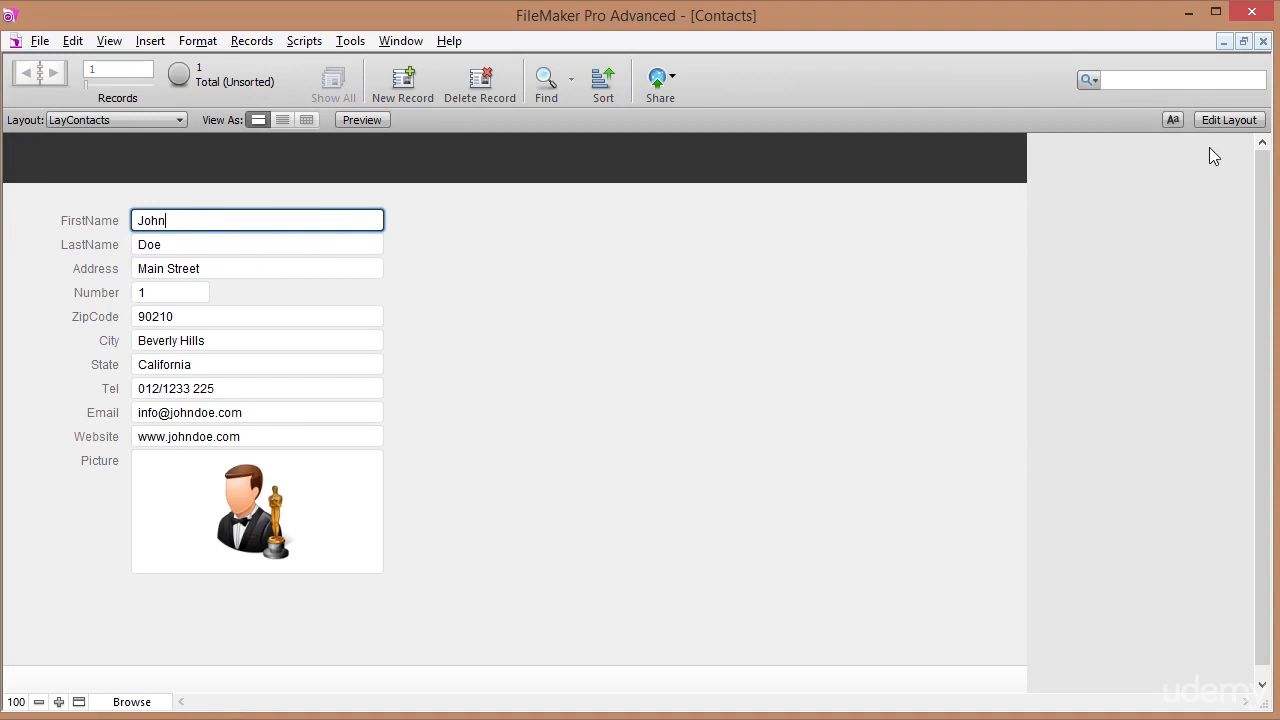
click(1229, 121)
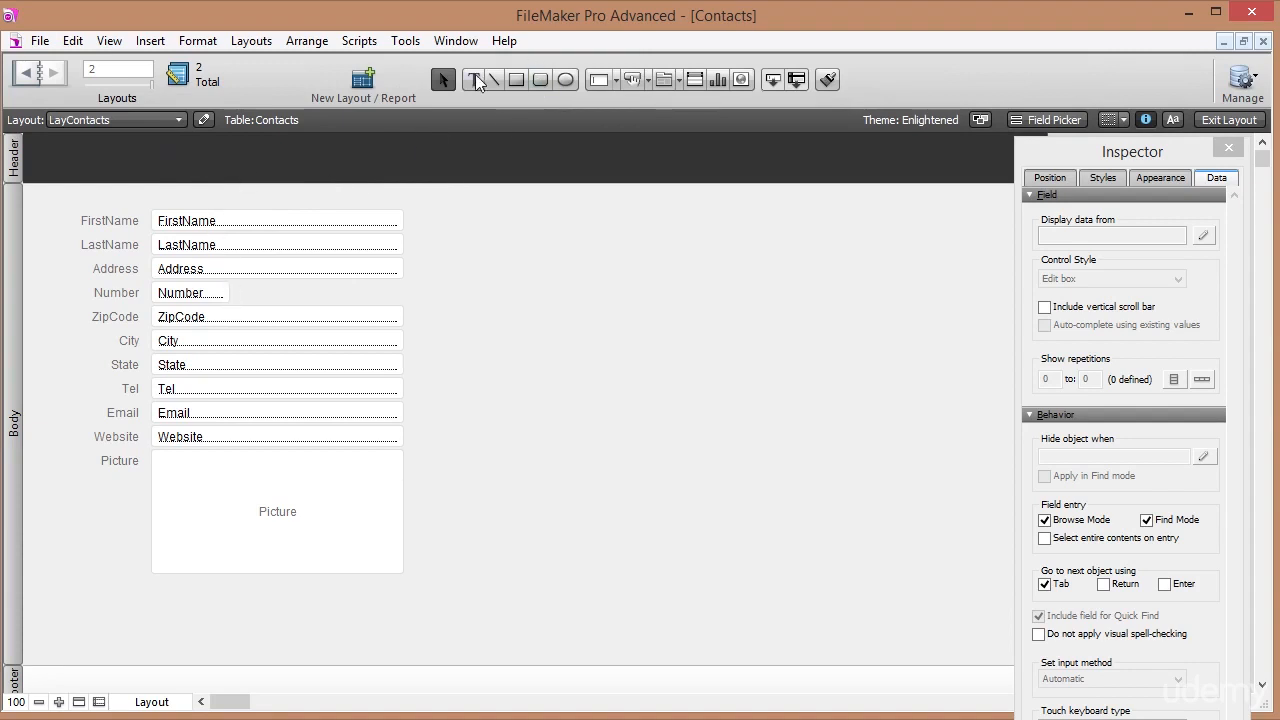
Insert a <<c_FullName>> merge field into the layout header.
click(475, 76)
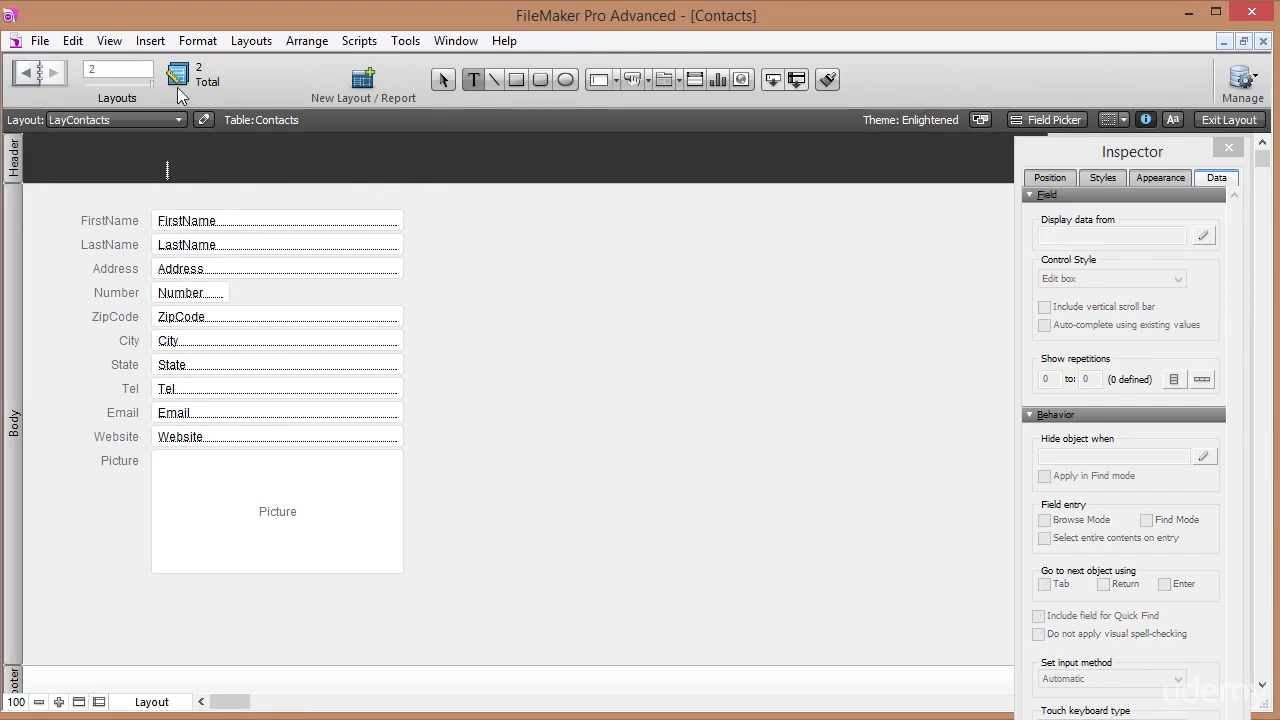
click(156, 45)
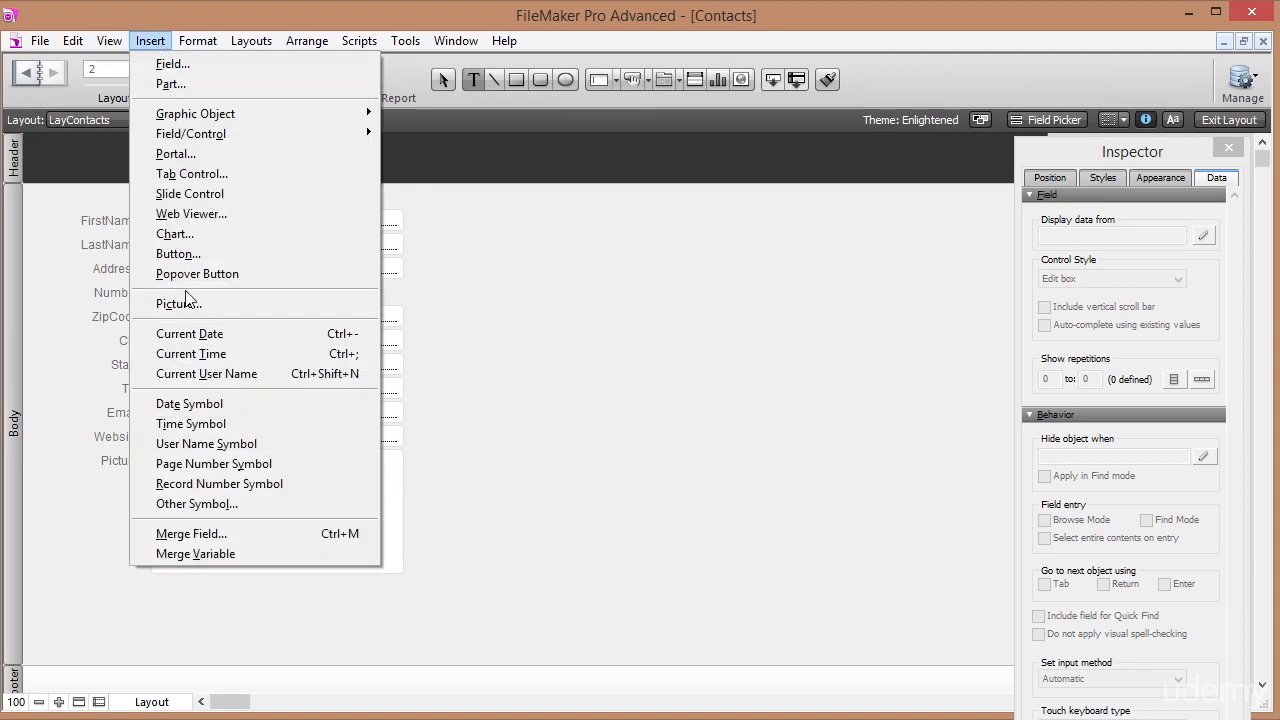
click(289, 532)
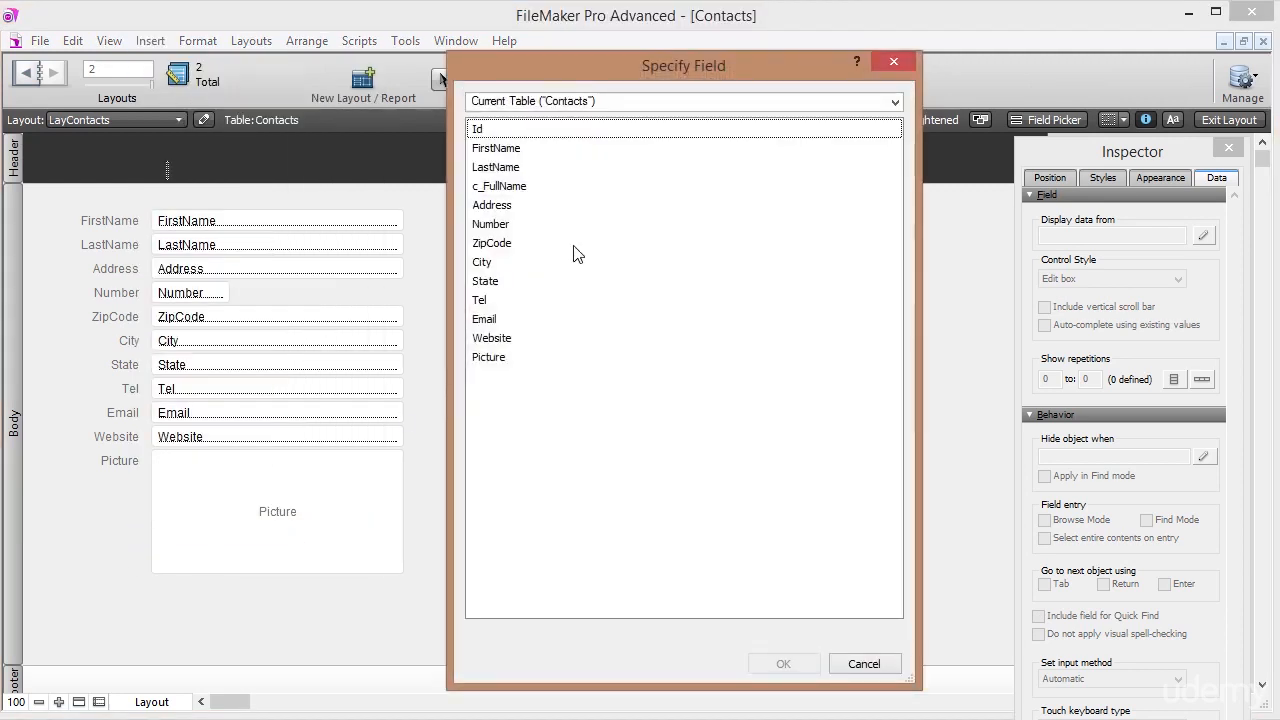
click(545, 187)
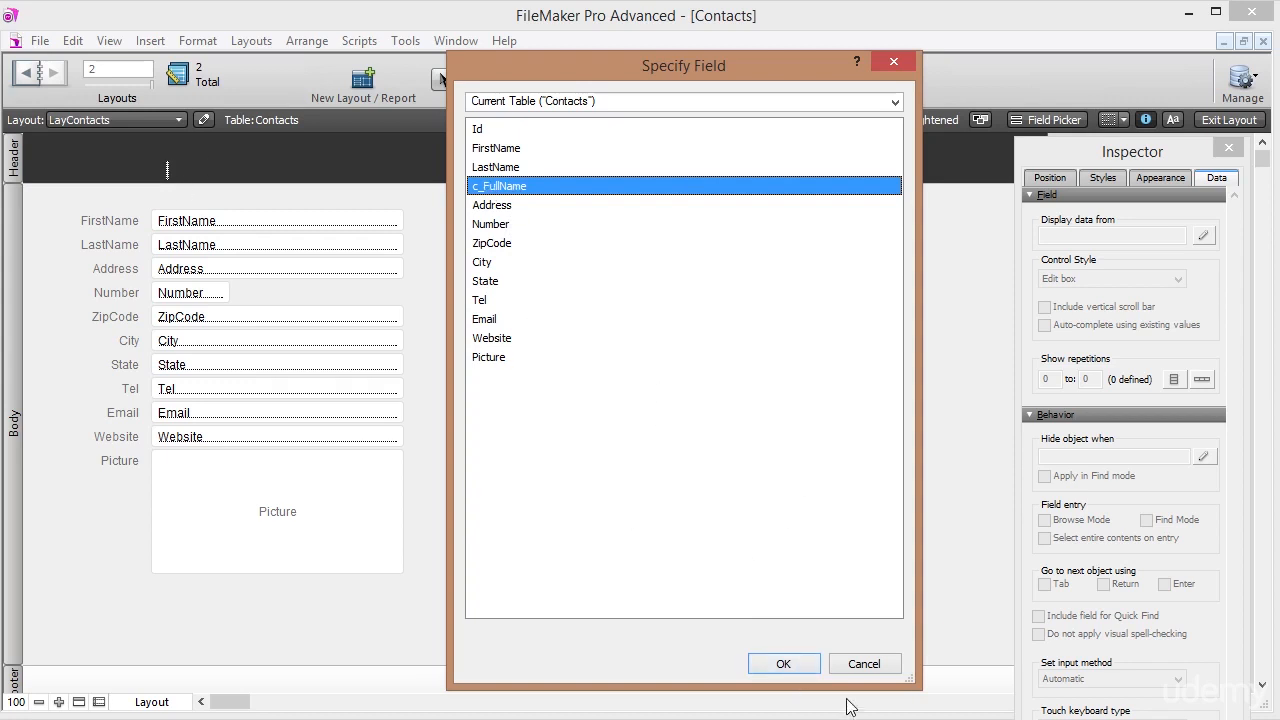
click(807, 664)
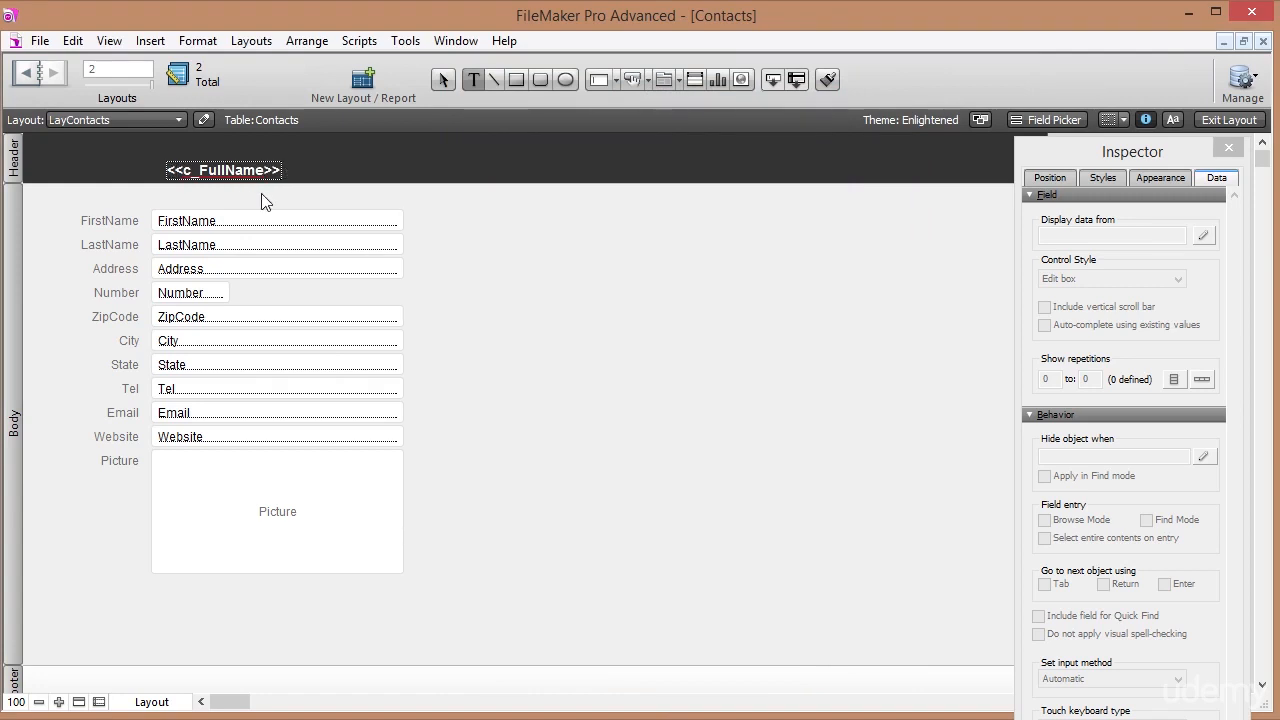
click(194, 190)
drag(213, 174, 188, 165)
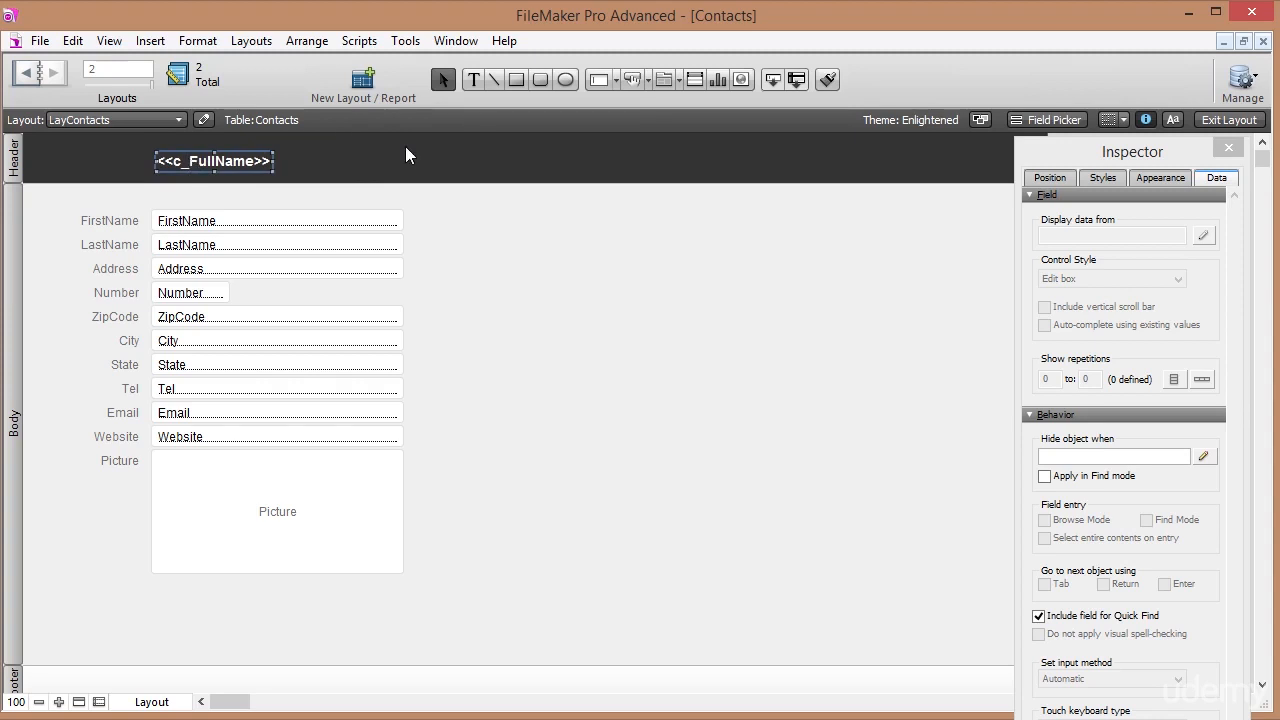
Set the c_FullName merge field to 24 pt, widen it, and browse the record.
click(1174, 120)
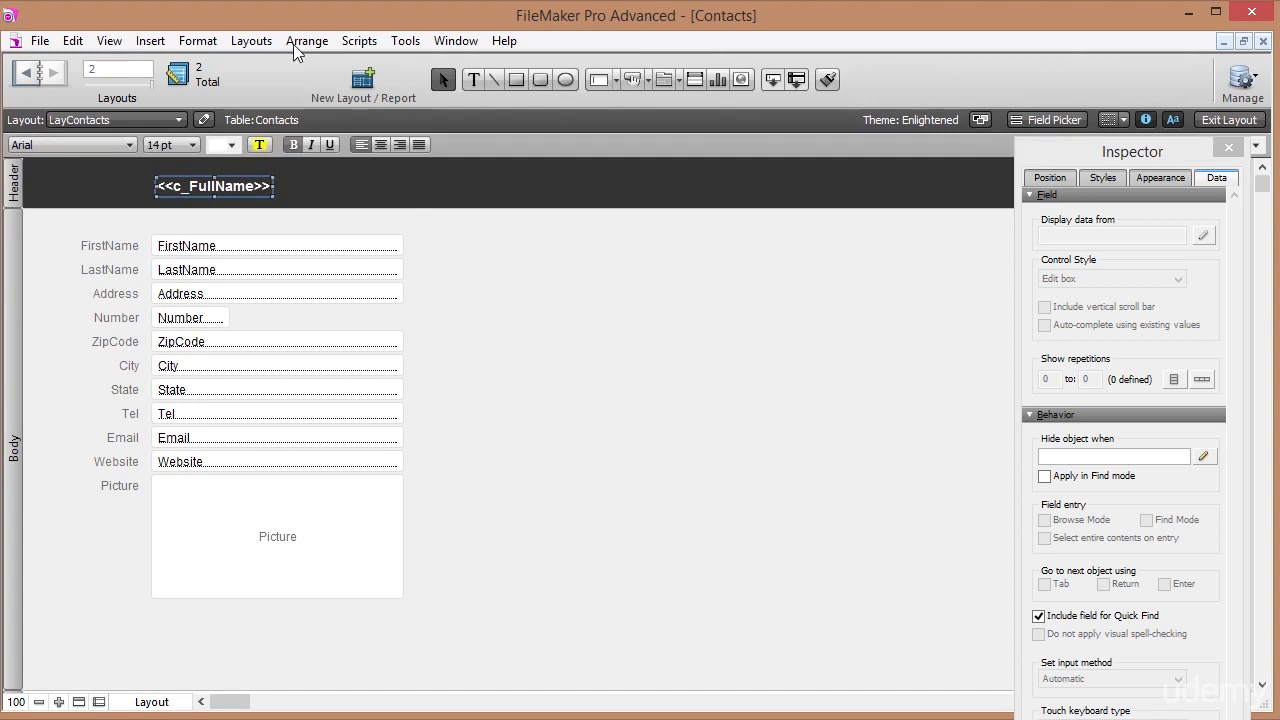
click(178, 145)
click(190, 346)
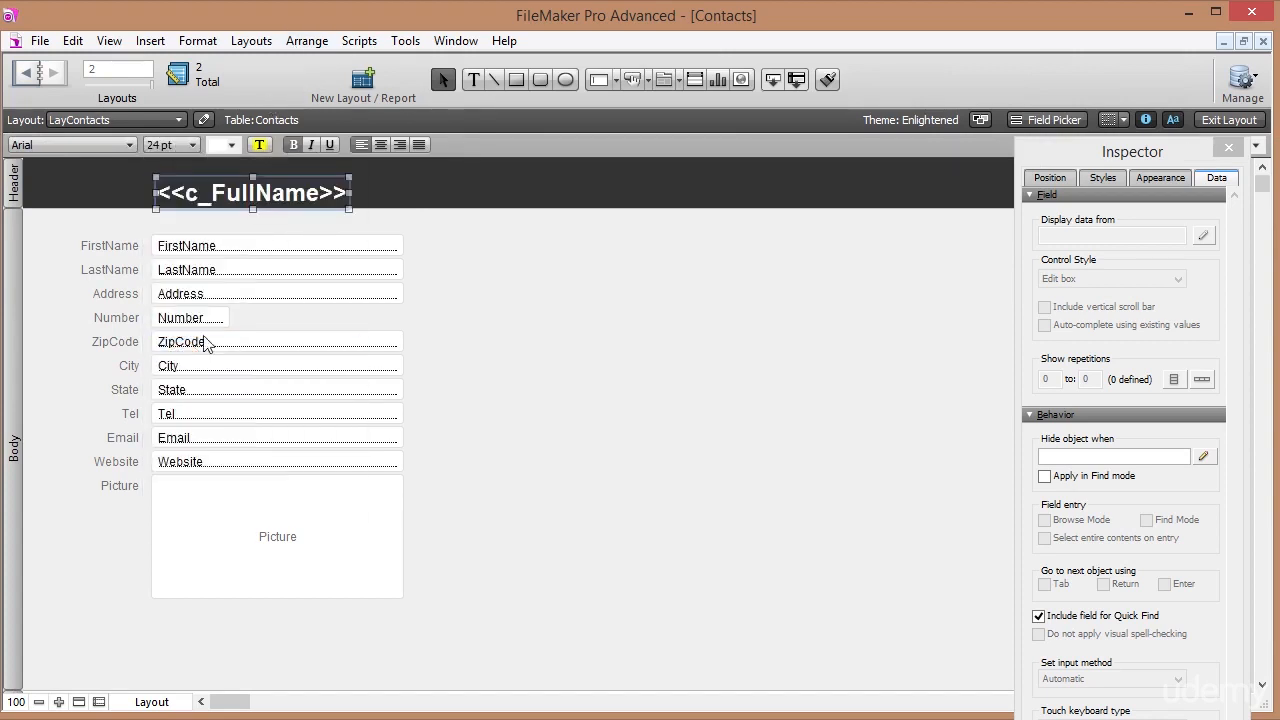
drag(235, 200, 230, 192)
drag(345, 185, 514, 184)
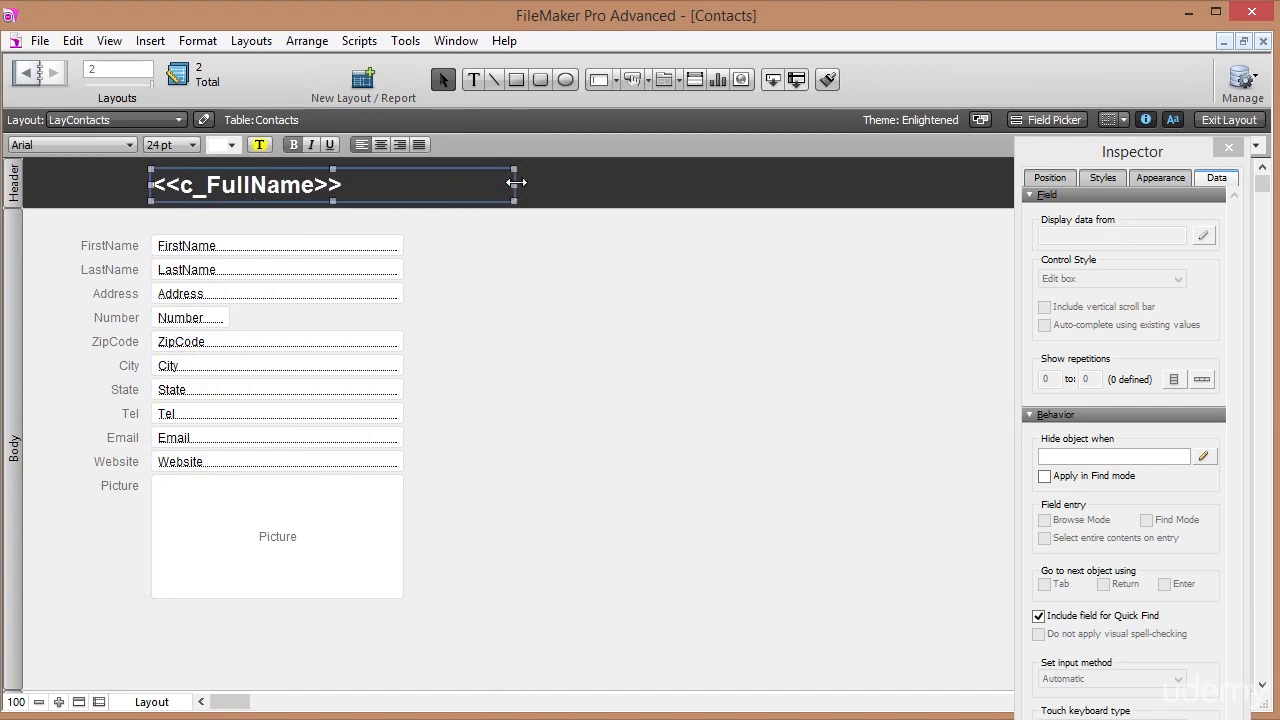
click(1215, 119)
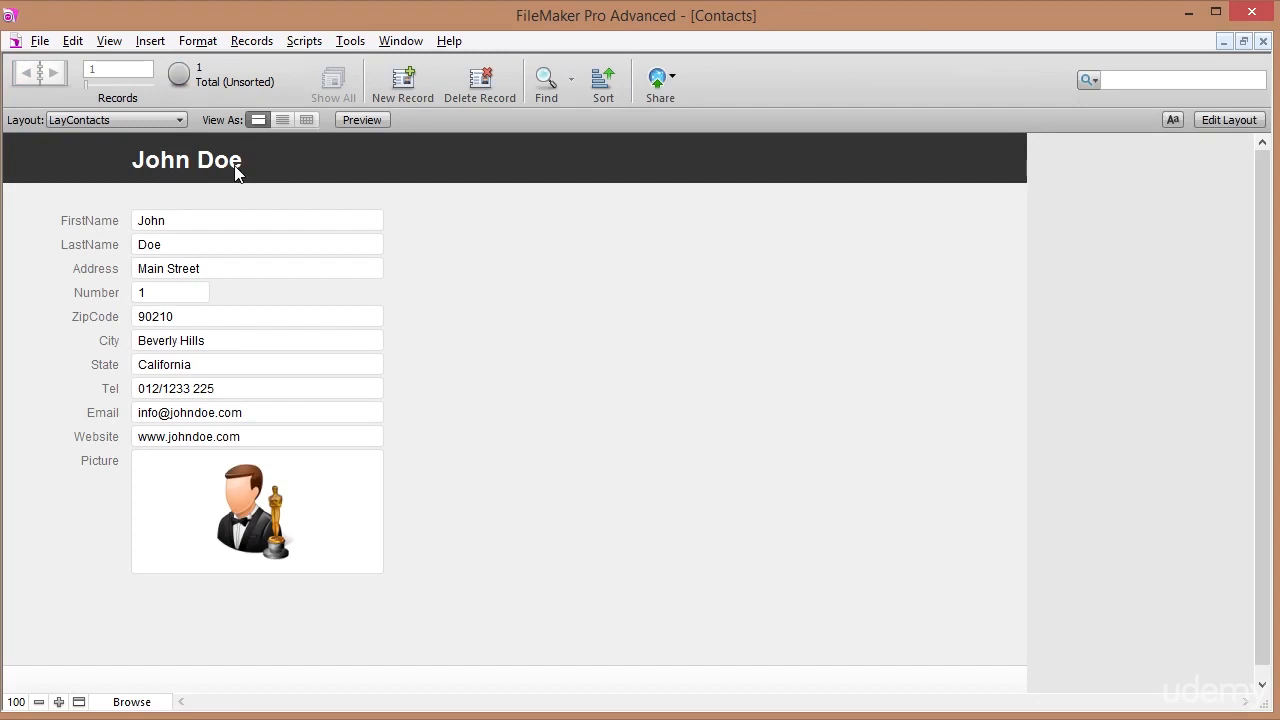
click(407, 89)
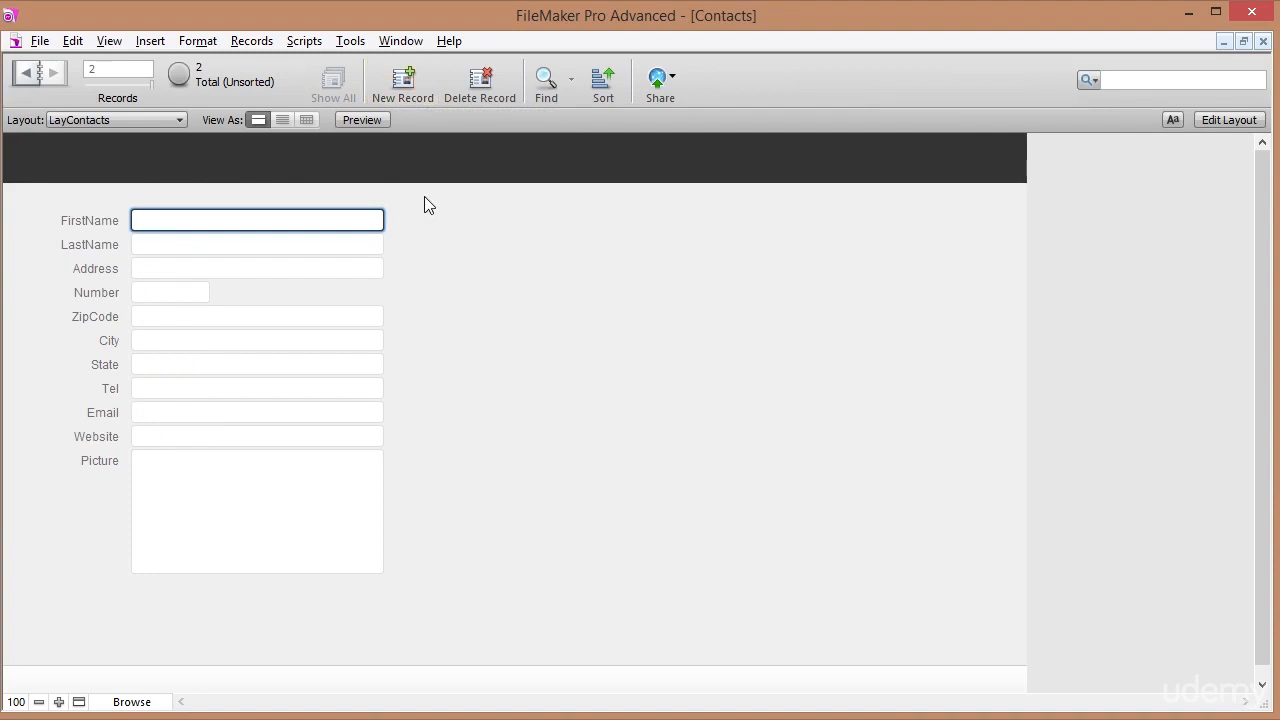
text(Jane)
key(Tab)
text(Doe)
key(Tab)
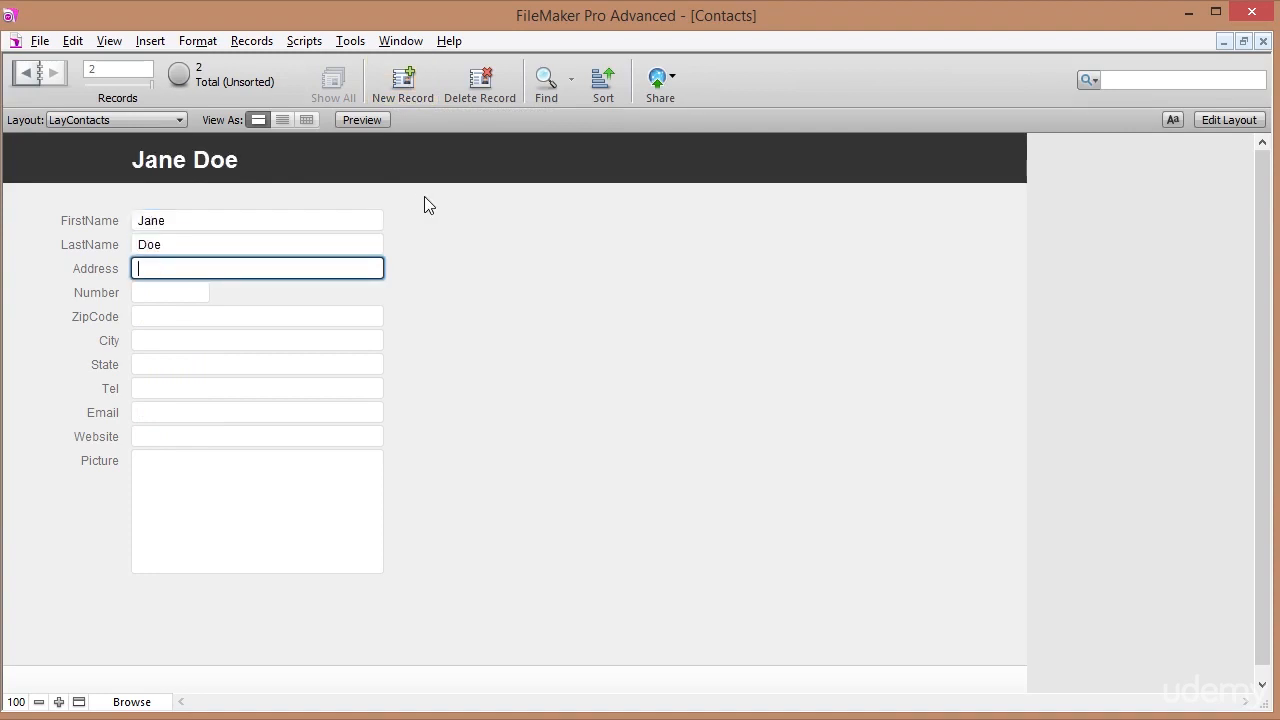
click(24, 73)
click(52, 70)
click(27, 72)
click(56, 70)
click(24, 72)
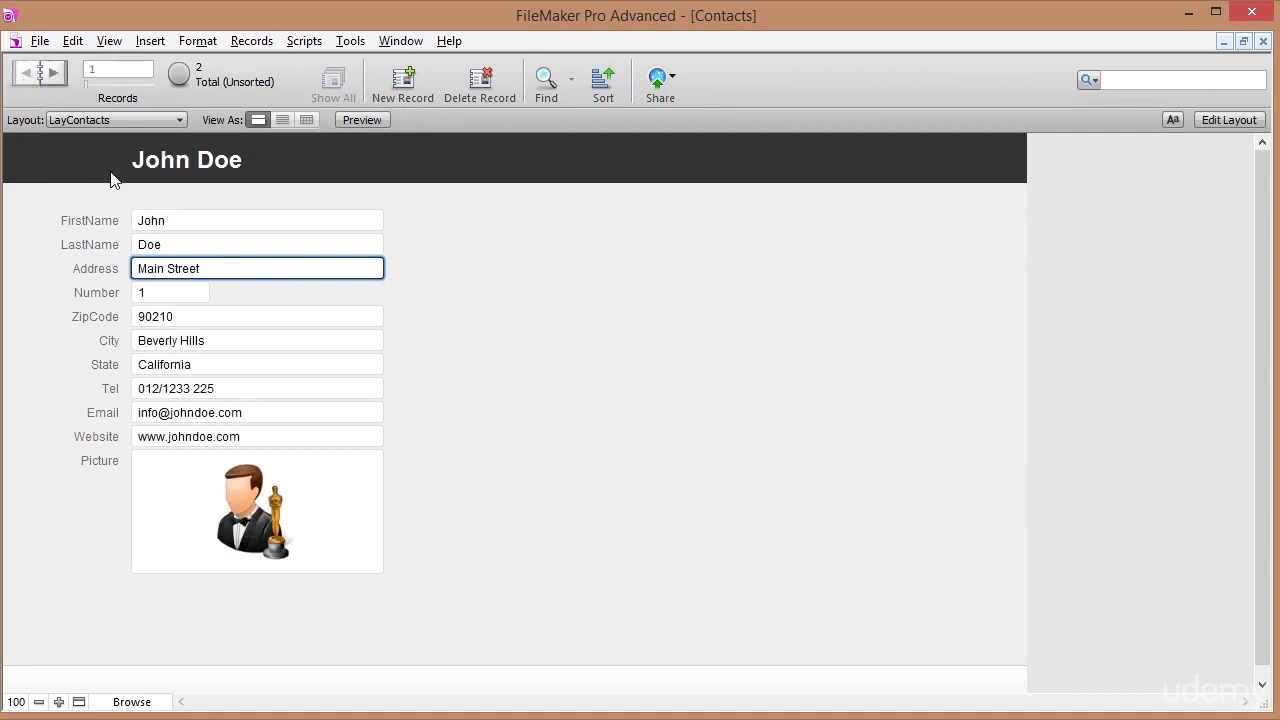
click(448, 295)
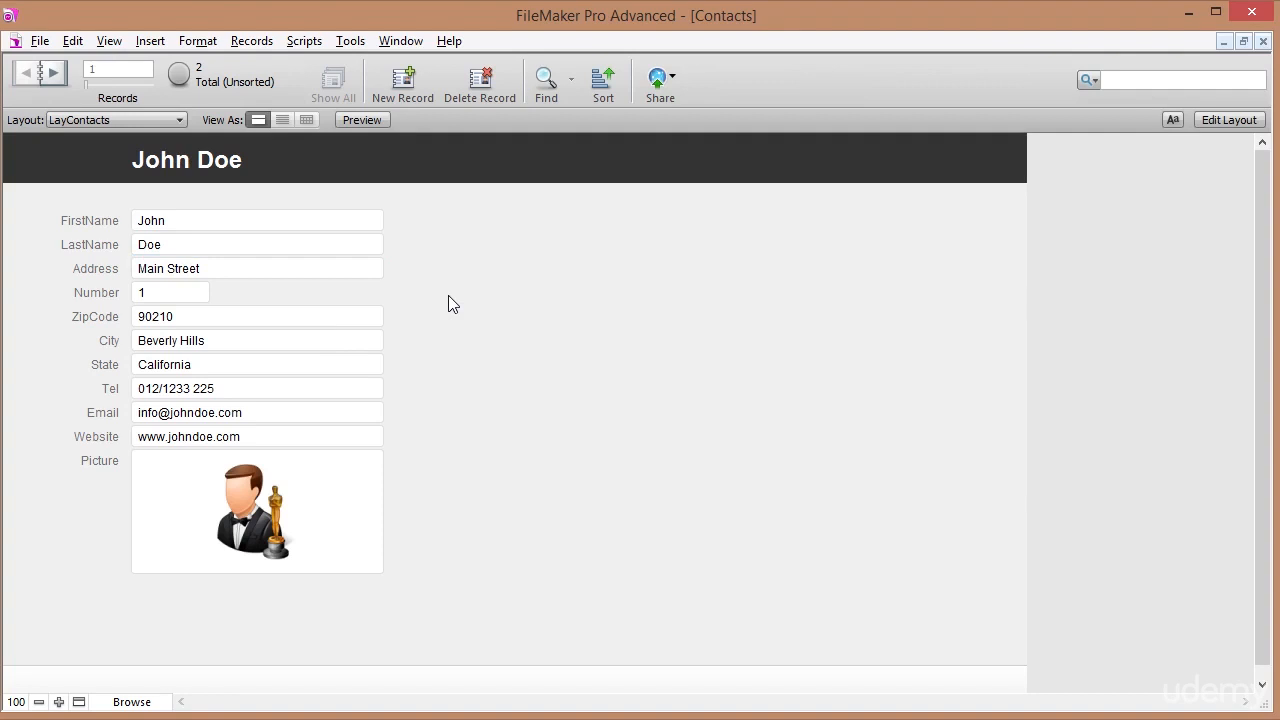
click(187, 223)
key(Tab)
key(Tab)
key(Tab)
key(Tab)
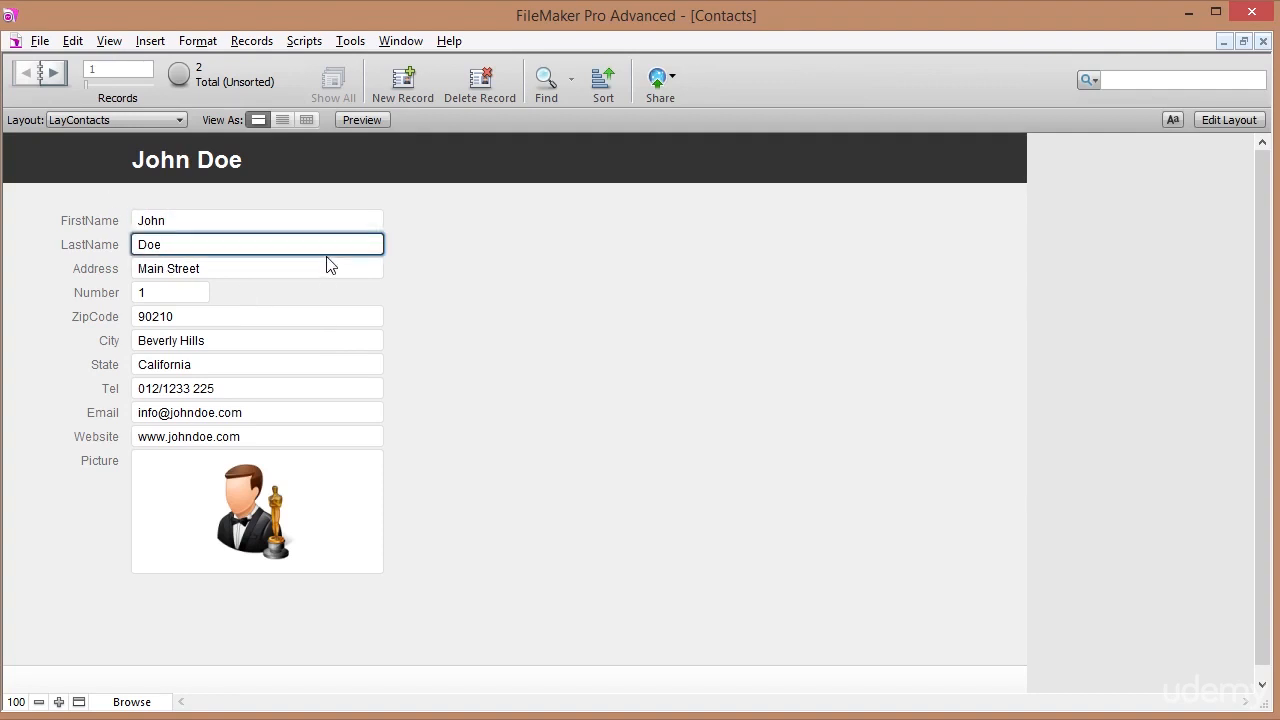
key(Tab)
key(Tab)
key(Tab)
key(Tab)
key(Tab)
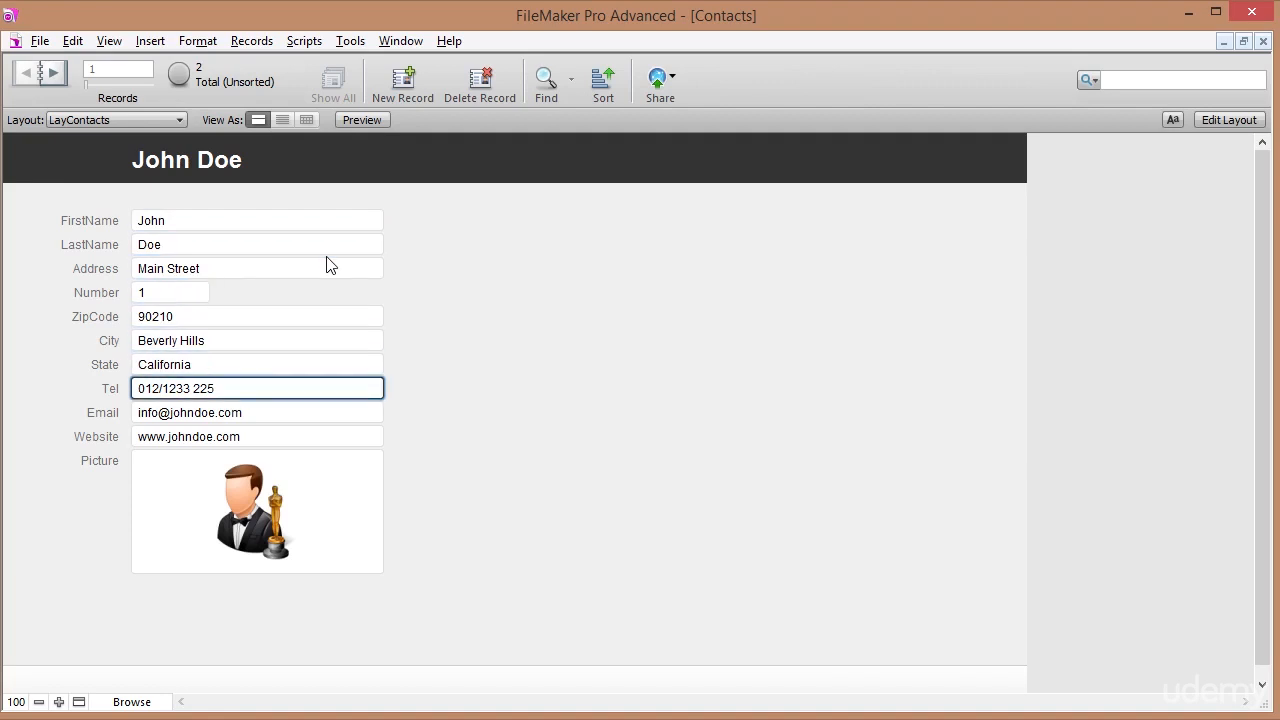
click(425, 456)
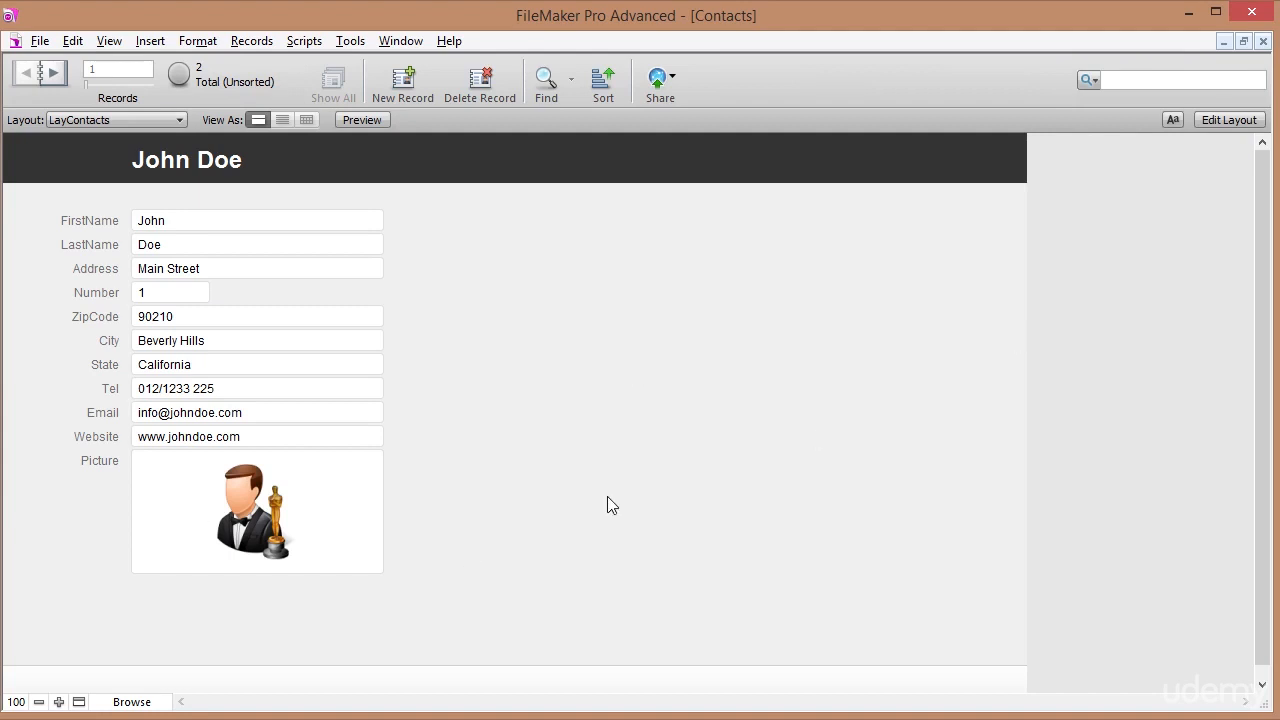
click(1229, 120)
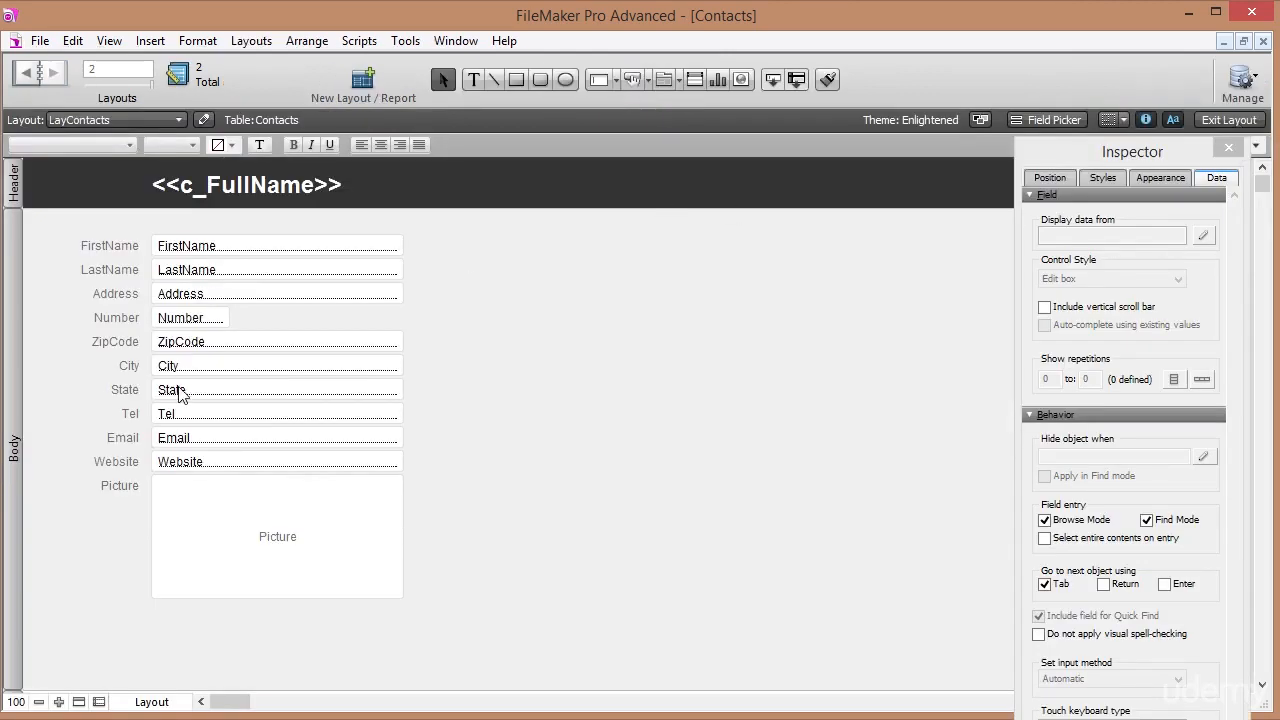
Move the Email and Website labels and fields up beside the name fields.
click(126, 440)
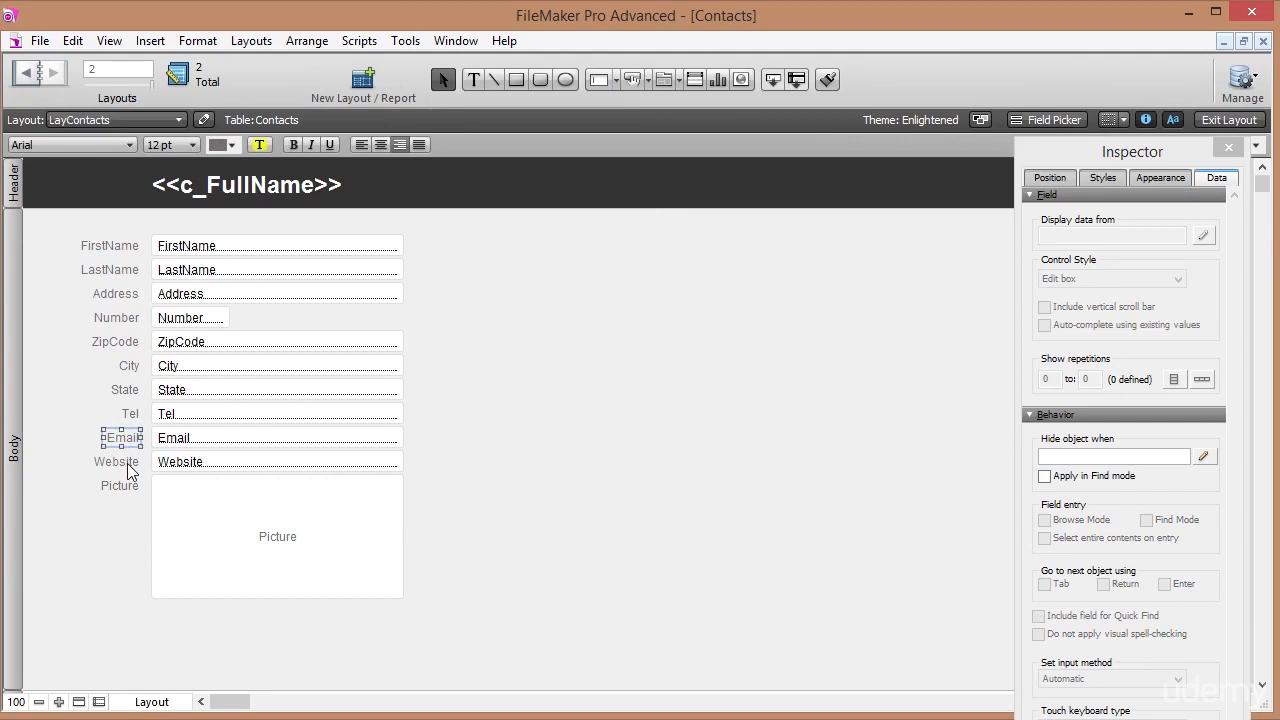
shift+click(116, 462)
shift+click(191, 460)
shift+click(195, 447)
drag(192, 465, 519, 273)
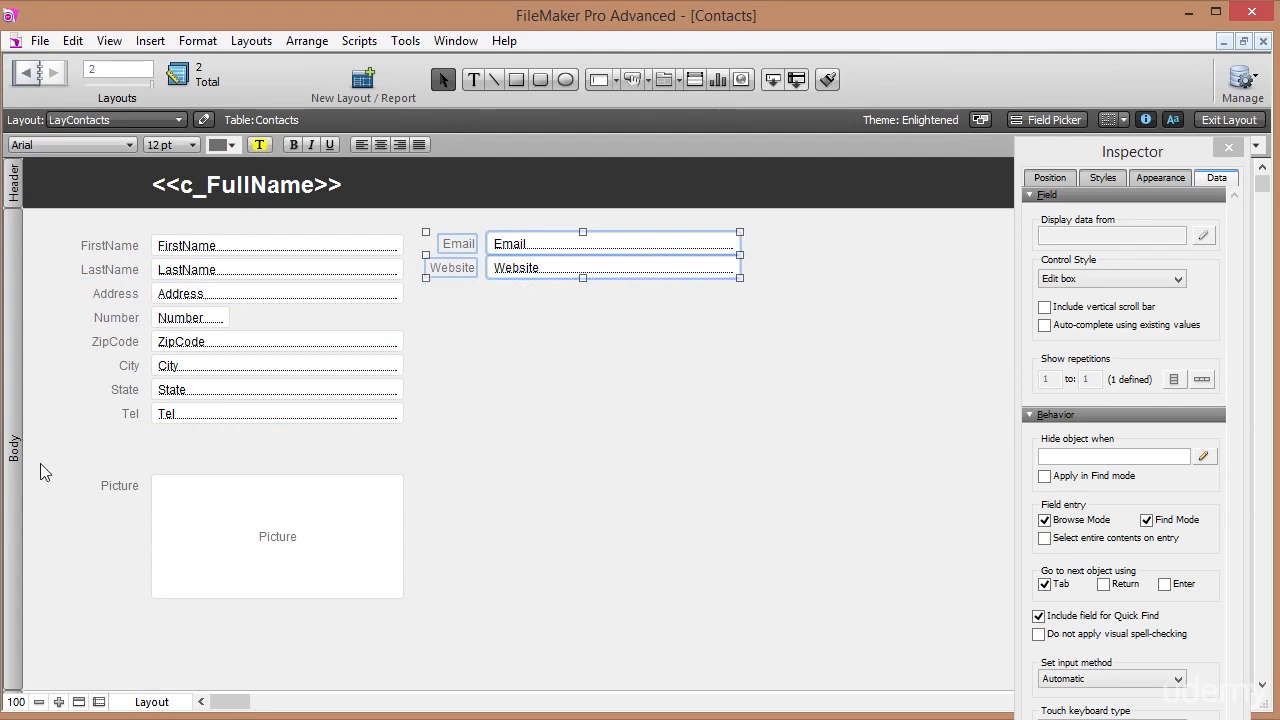
Move the Picture field to the top right and draw a tab control across the lower layout.
click(119, 492)
shift+click(206, 509)
drag(194, 537, 847, 298)
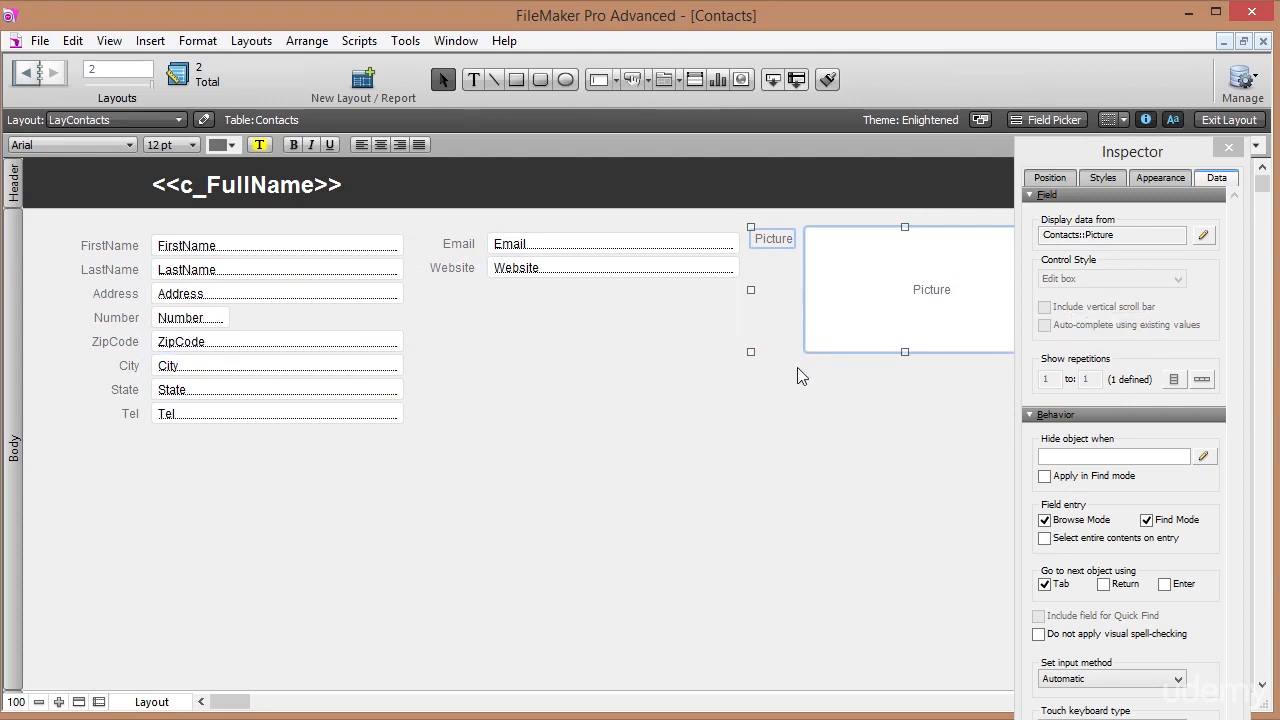
drag(502, 464, 86, 284)
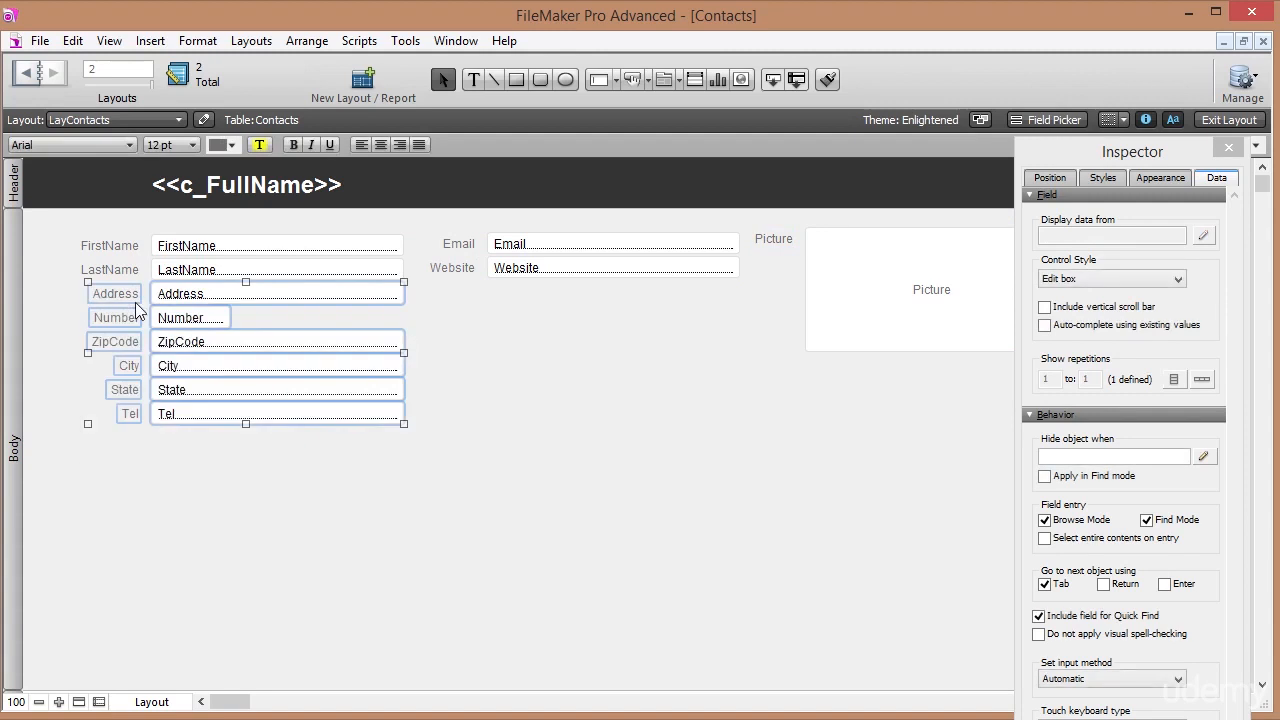
click(509, 409)
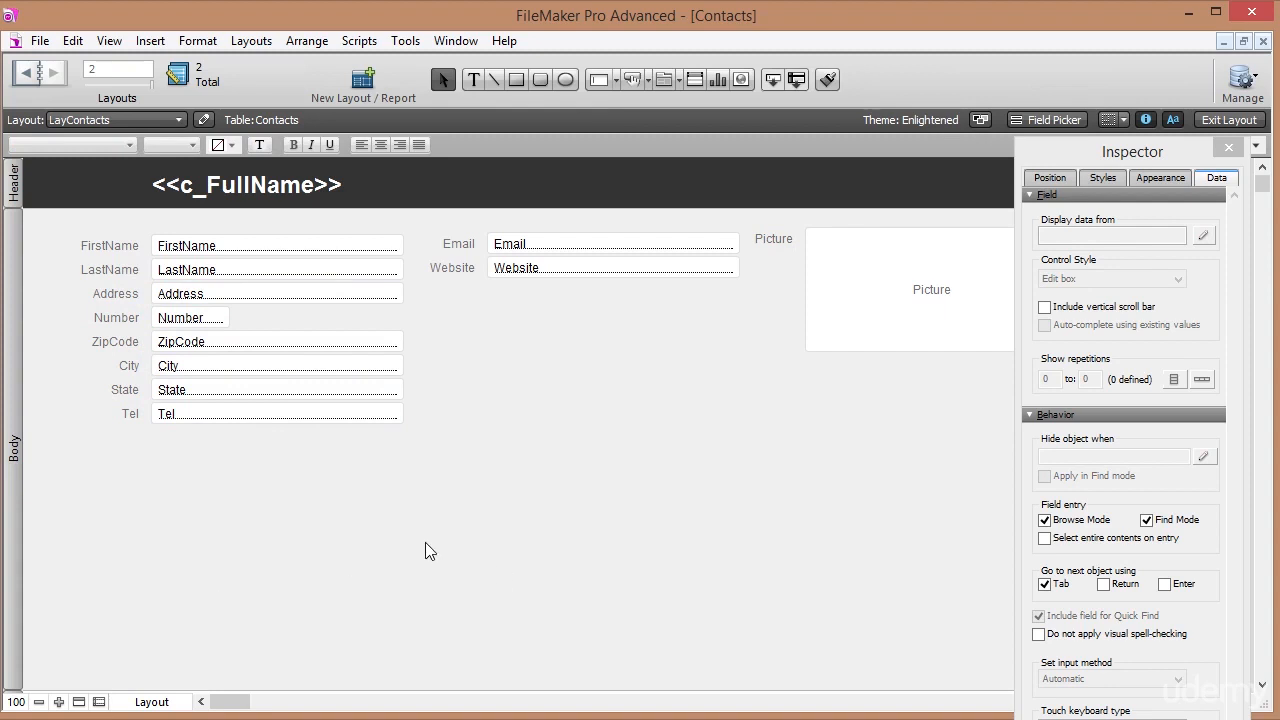
click(662, 81)
drag(997, 683, 53, 432)
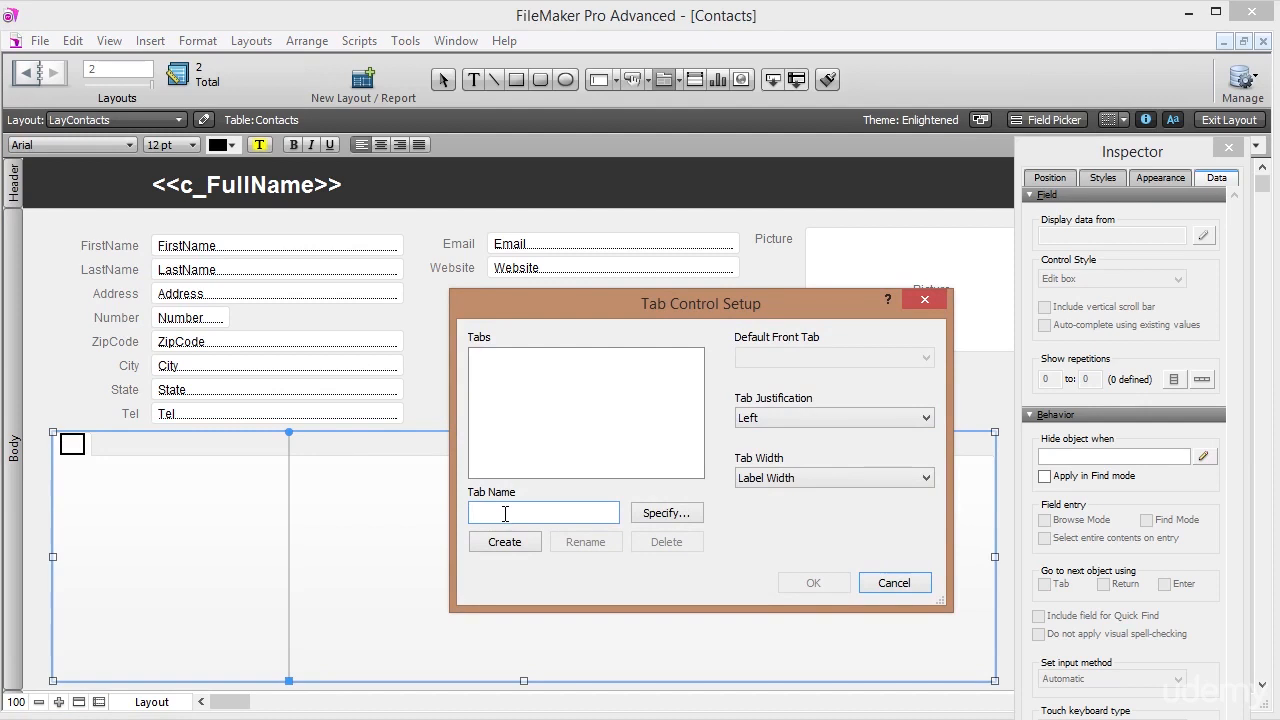
Create Address, Notes and Tasks tabs, keeping Address as the default front tab.
text(Address)
click(514, 541)
text(Notes)
click(510, 546)
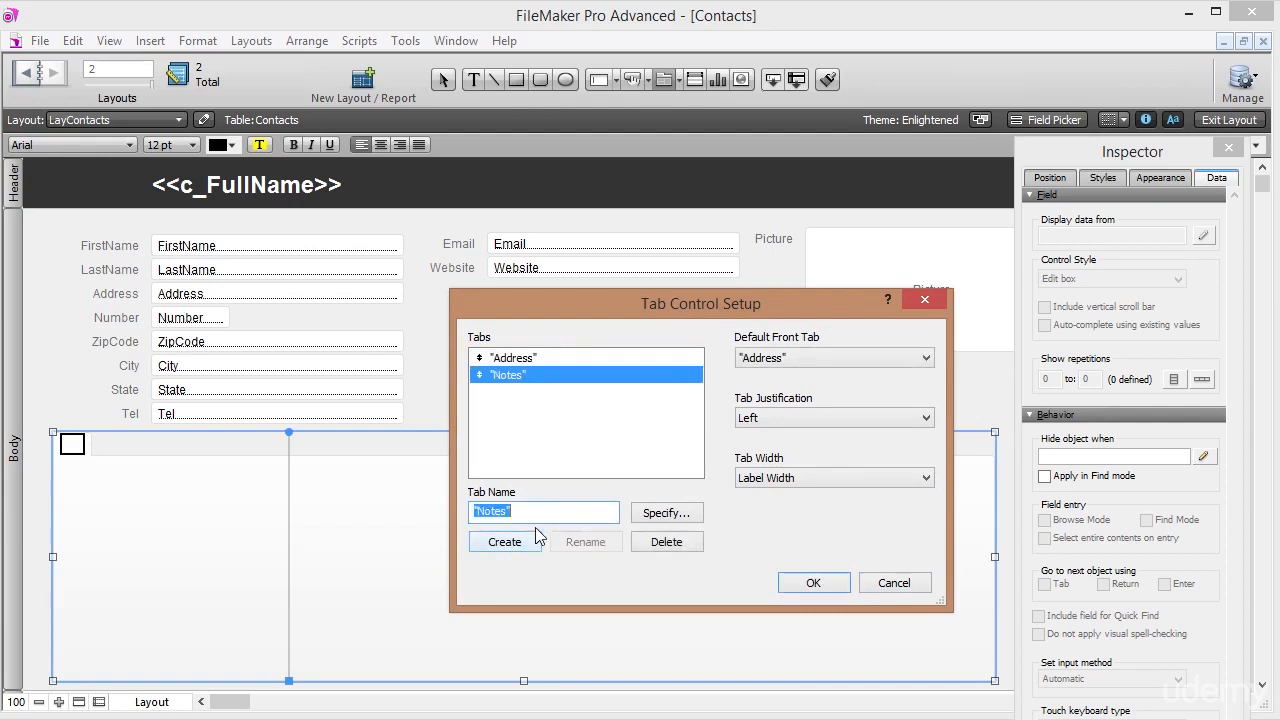
text(Ta)
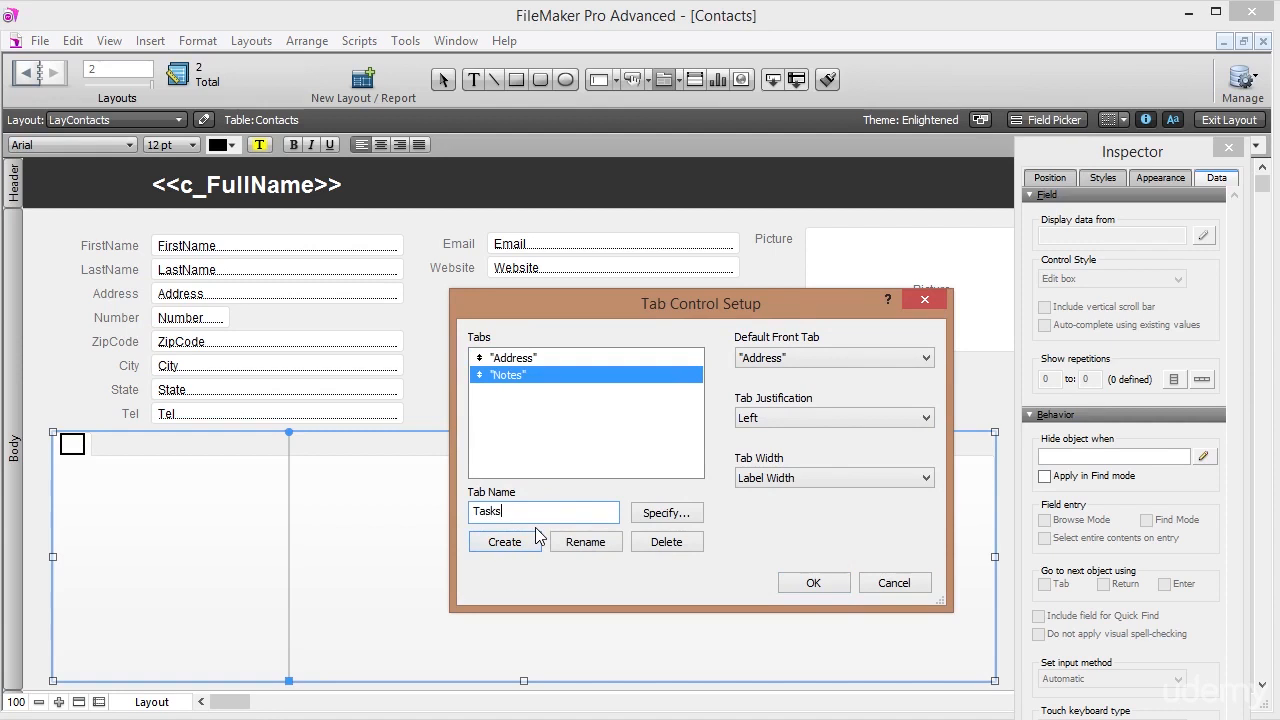
text(sks)
click(525, 541)
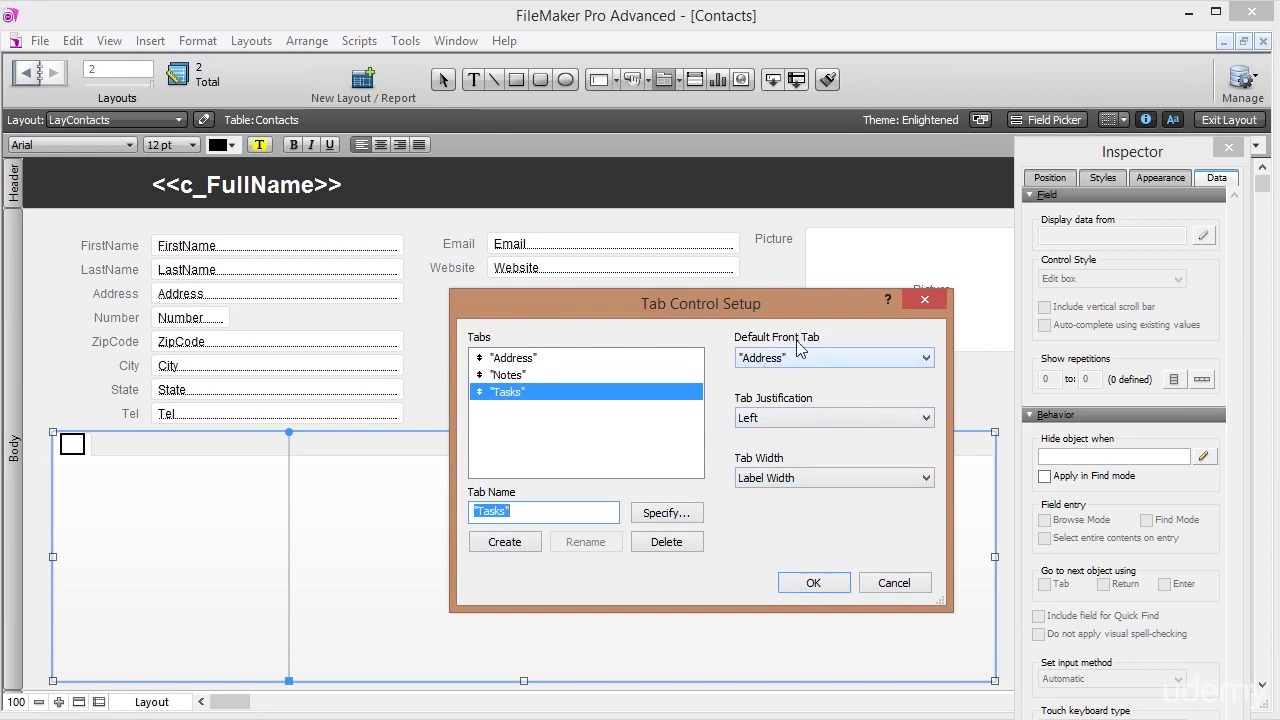
click(527, 357)
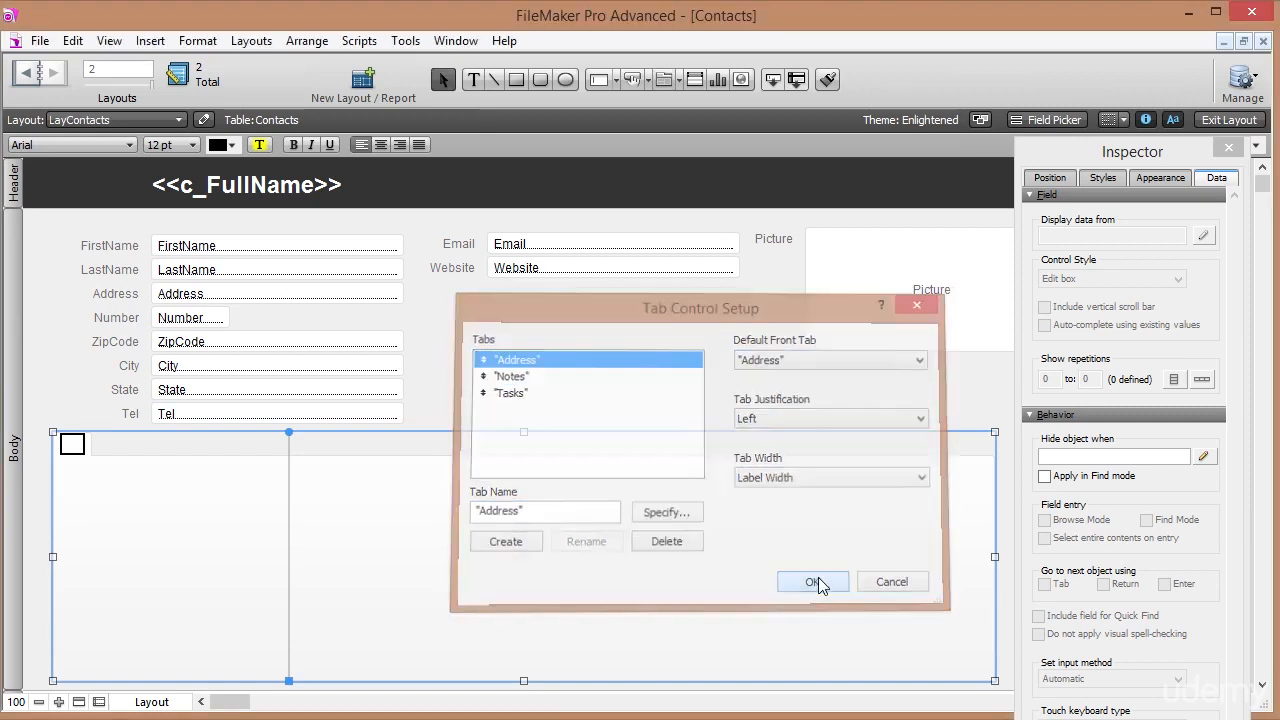
click(818, 580)
Move the Address through Tel fields and labels into the Address tab panel.
click(143, 441)
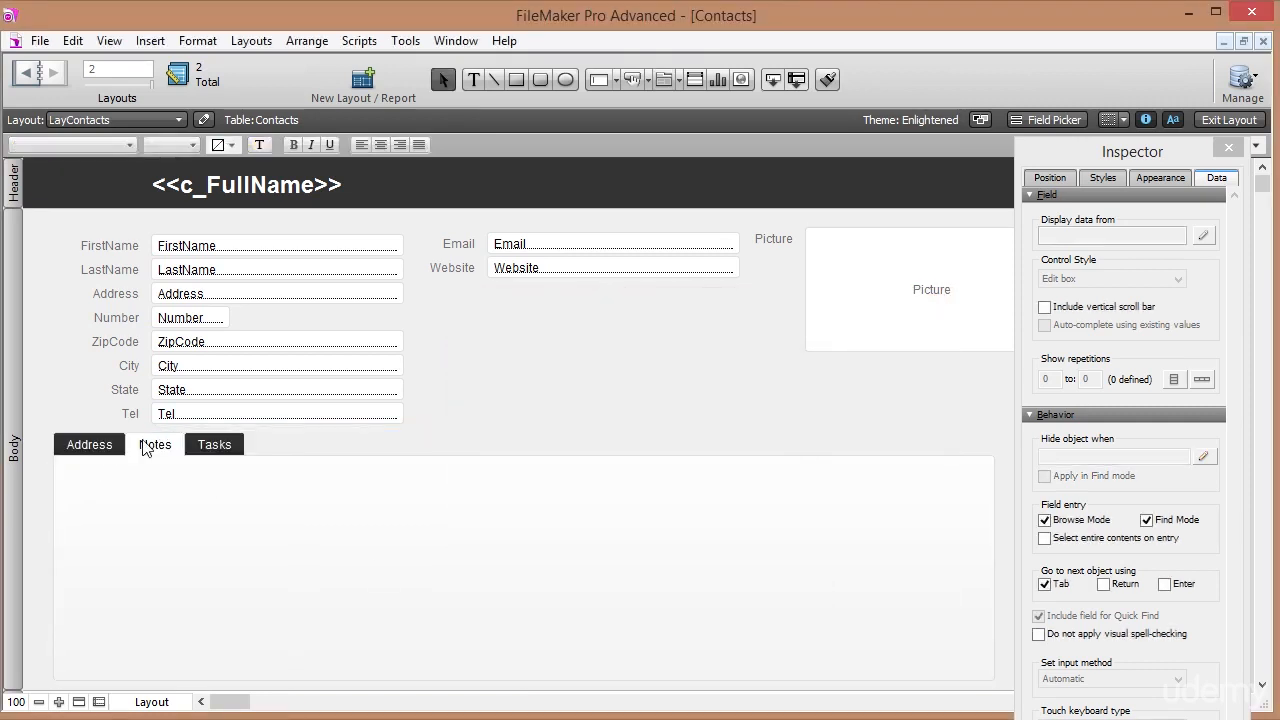
click(102, 447)
click(150, 444)
click(207, 440)
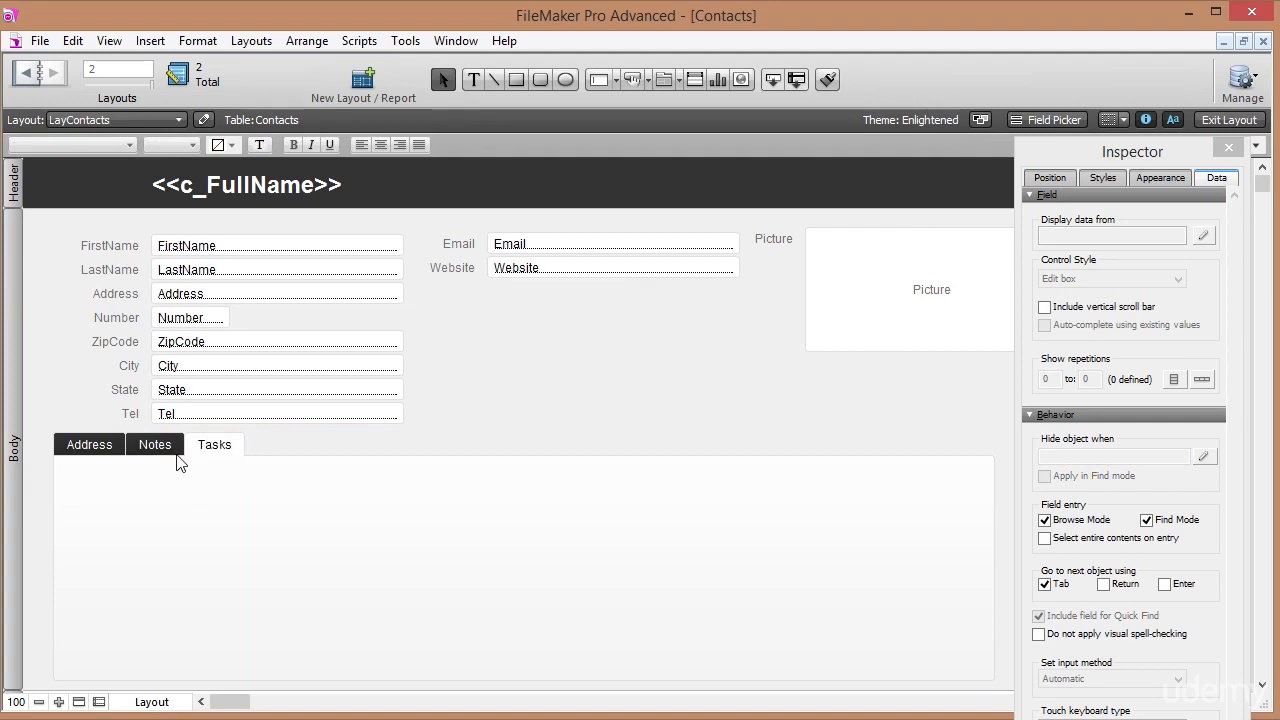
click(104, 449)
drag(469, 418, 87, 281)
drag(185, 296, 185, 500)
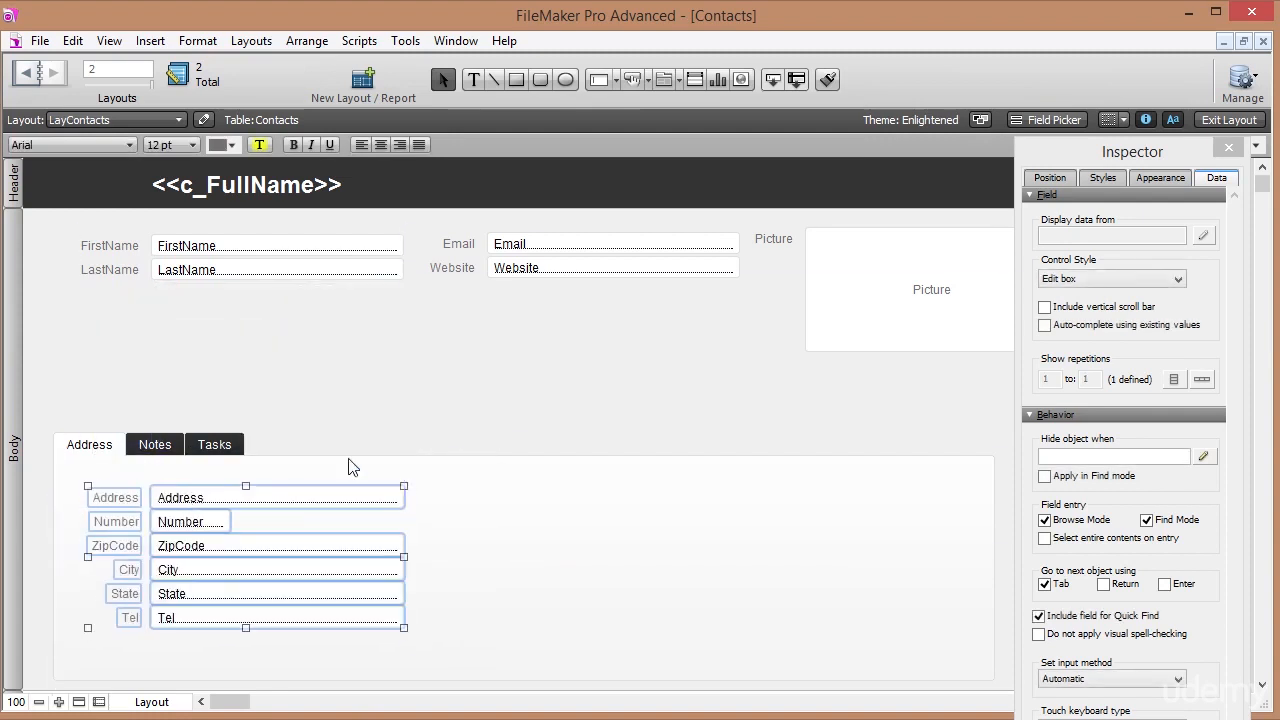
Extend the tab control upward and browse the record.
click(515, 470)
drag(523, 432, 534, 351)
click(538, 327)
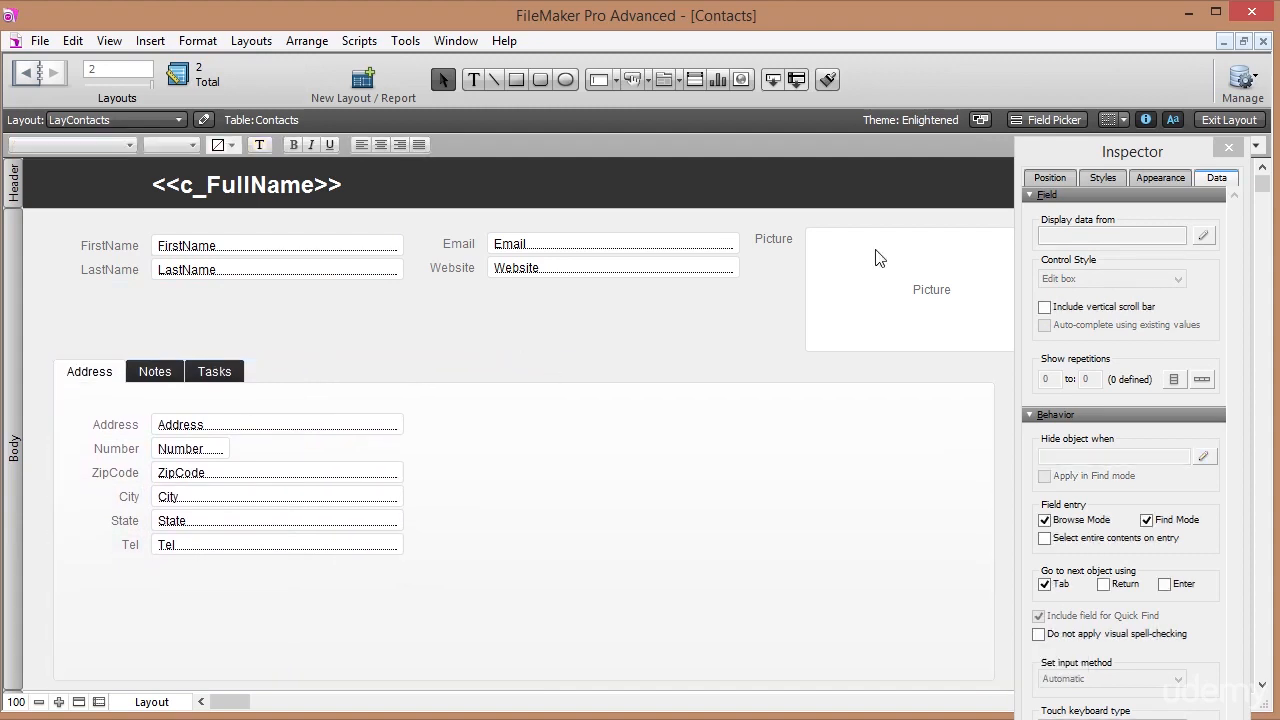
click(1235, 120)
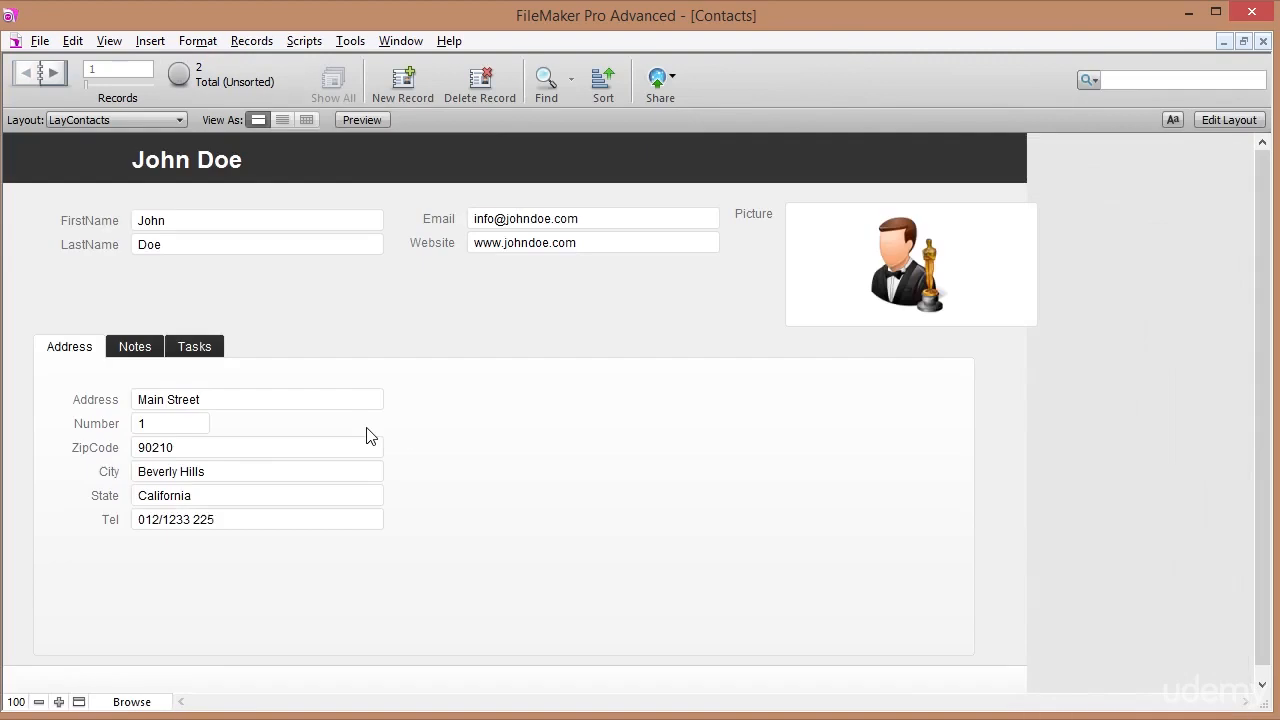
Test the Notes, Tasks and Address tabs in Browse mode.
click(134, 346)
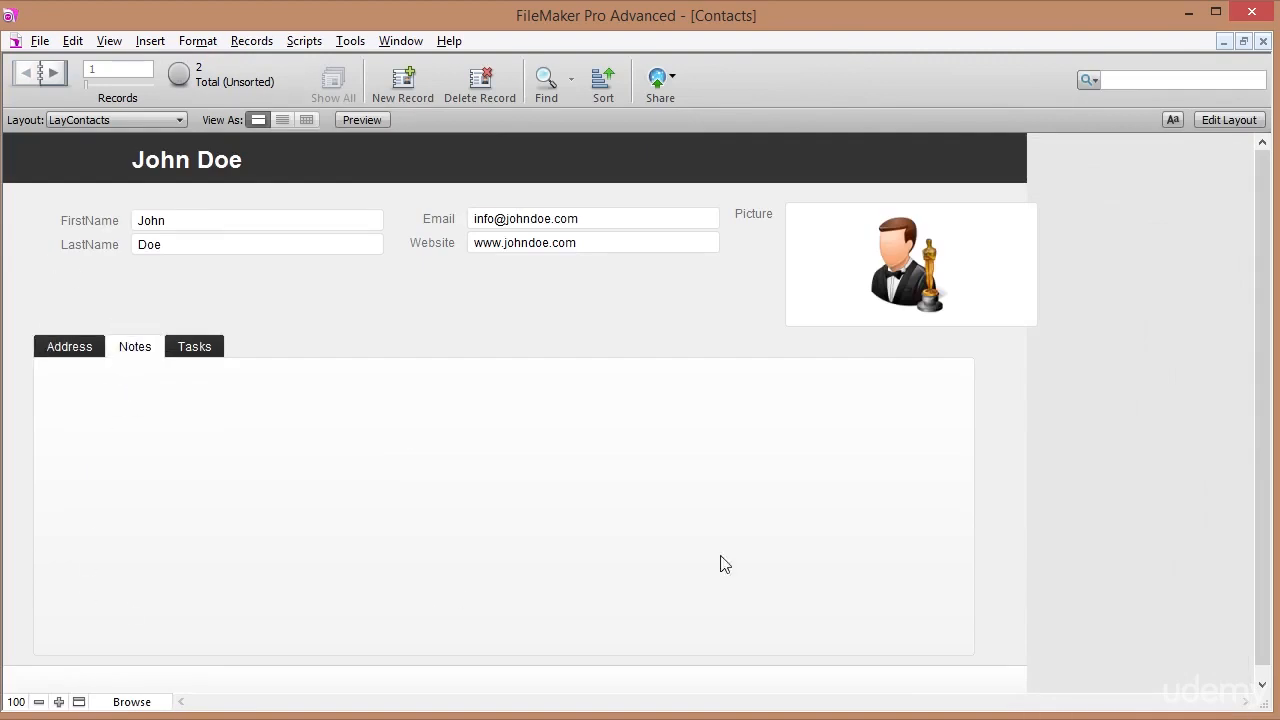
click(195, 347)
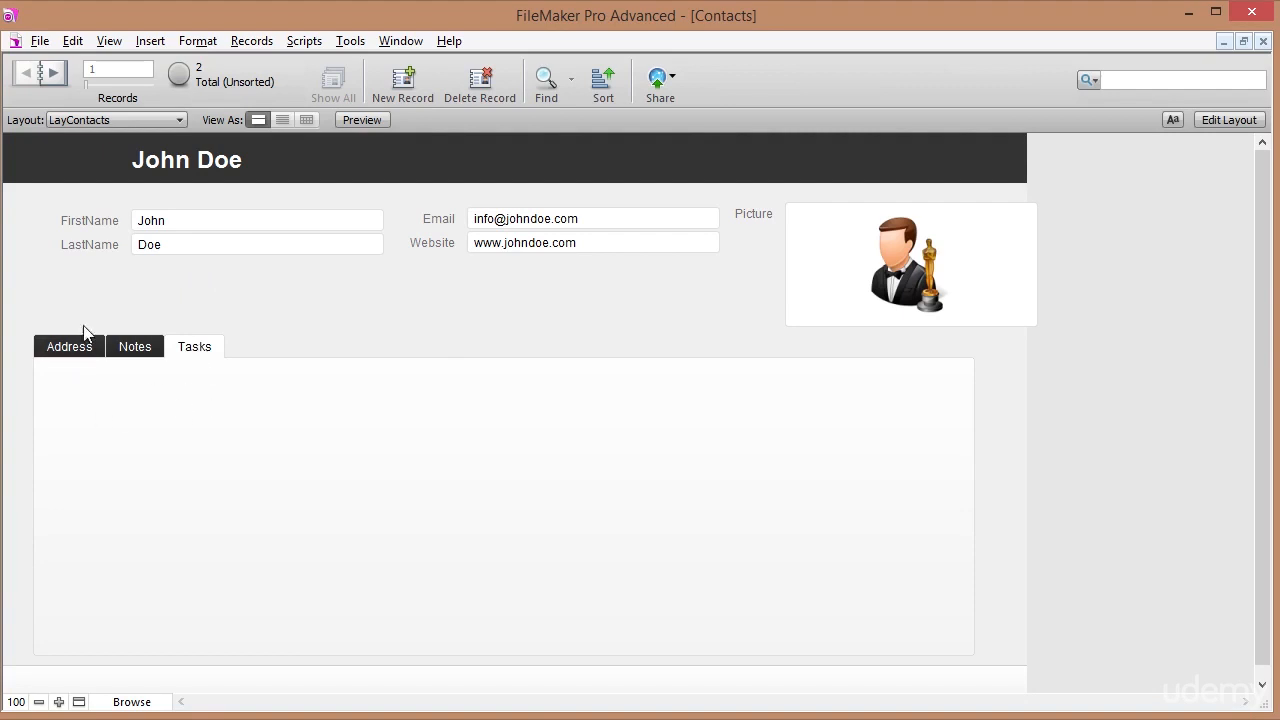
click(73, 350)
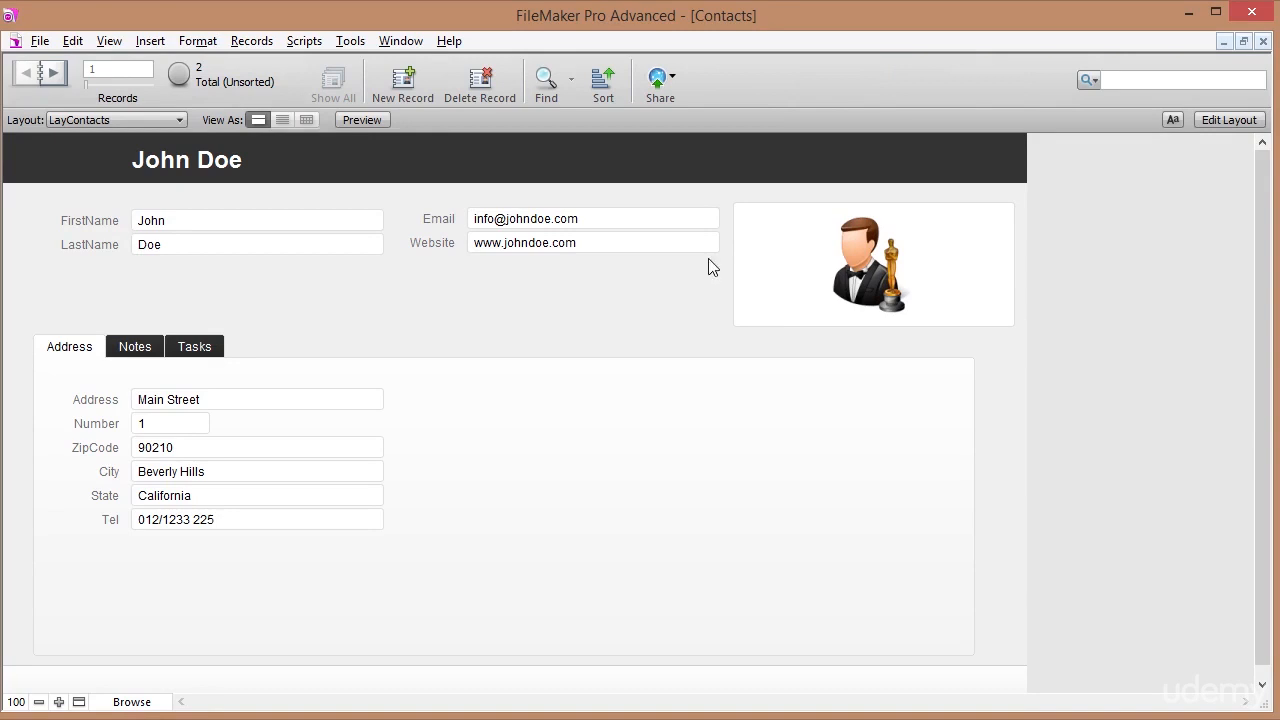
Narrow the Email and Website fields, preview the record, then return to Layout mode.
click(1209, 122)
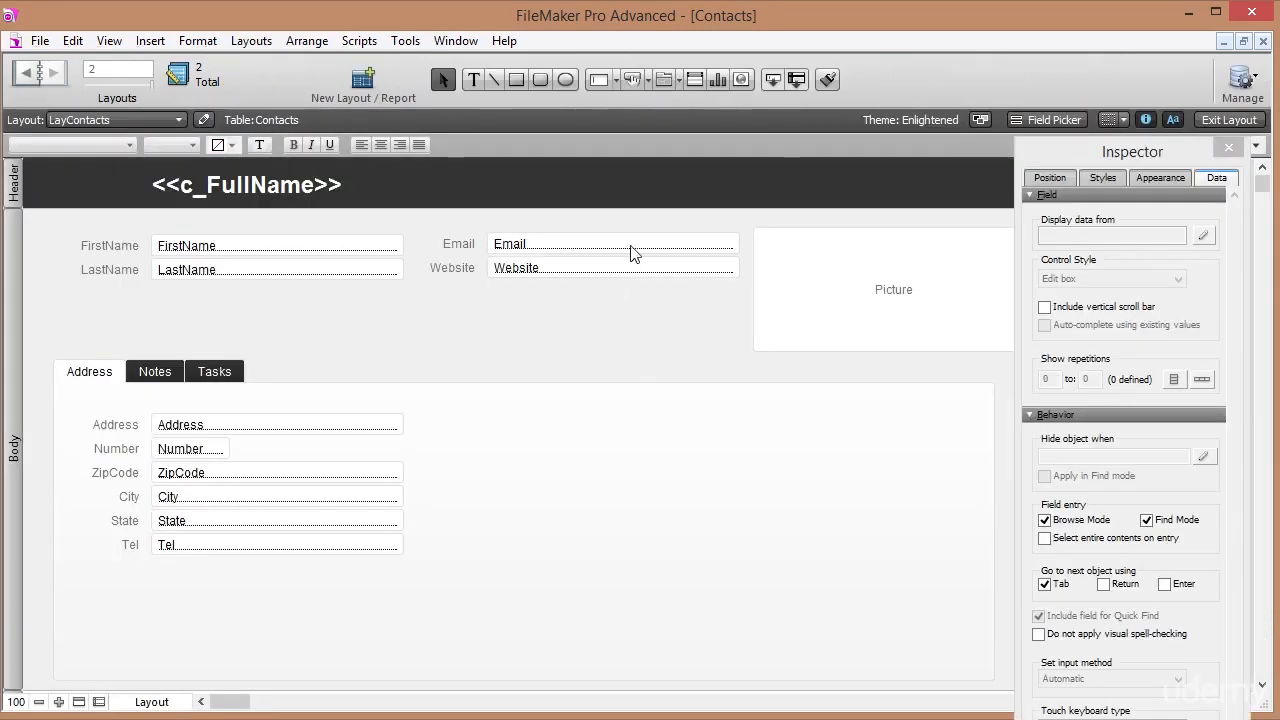
click(631, 251)
shift+click(632, 272)
drag(740, 255, 661, 252)
click(690, 239)
click(1220, 119)
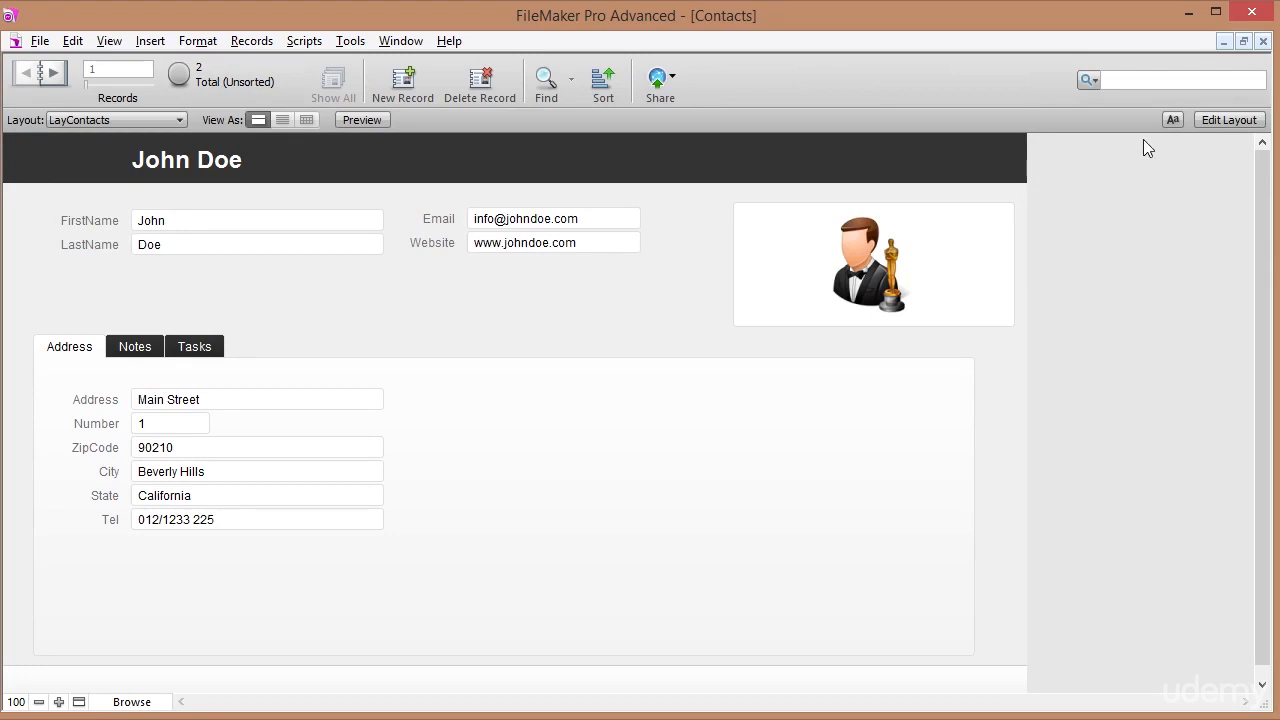
click(1221, 121)
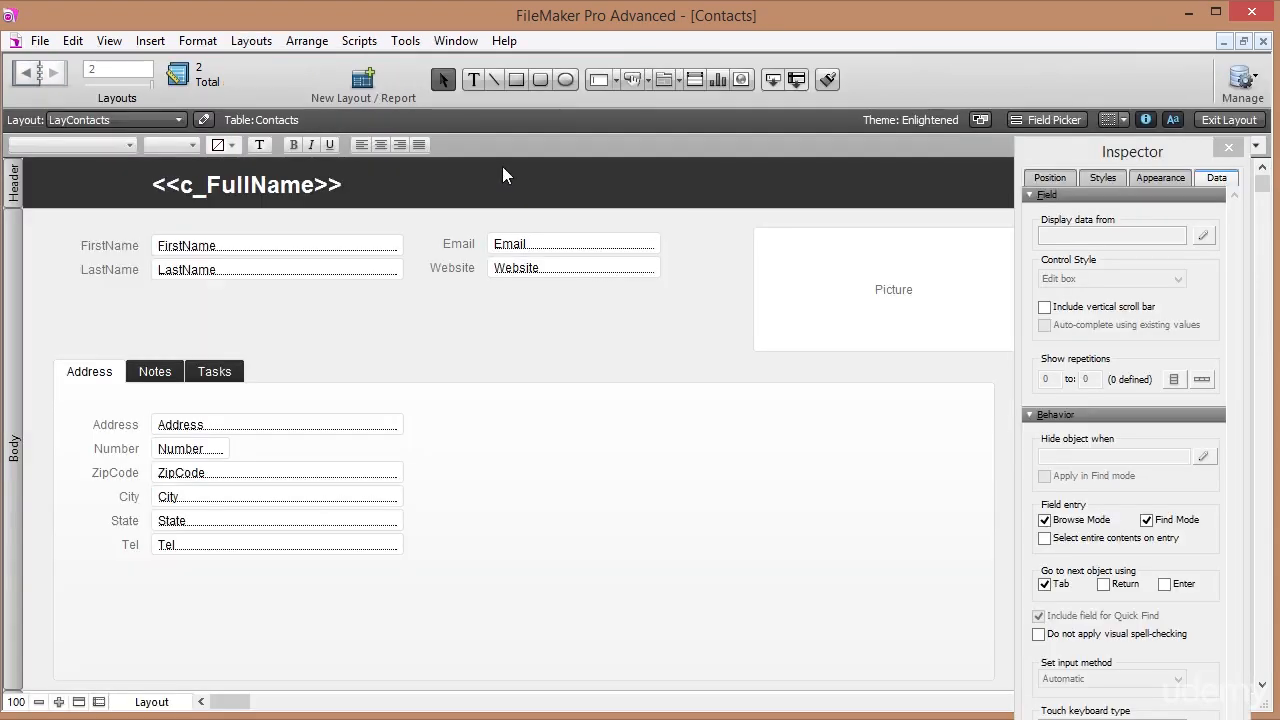
Add an 'Email' text label beside the Email field, aligned and coloured light blue.
click(672, 242)
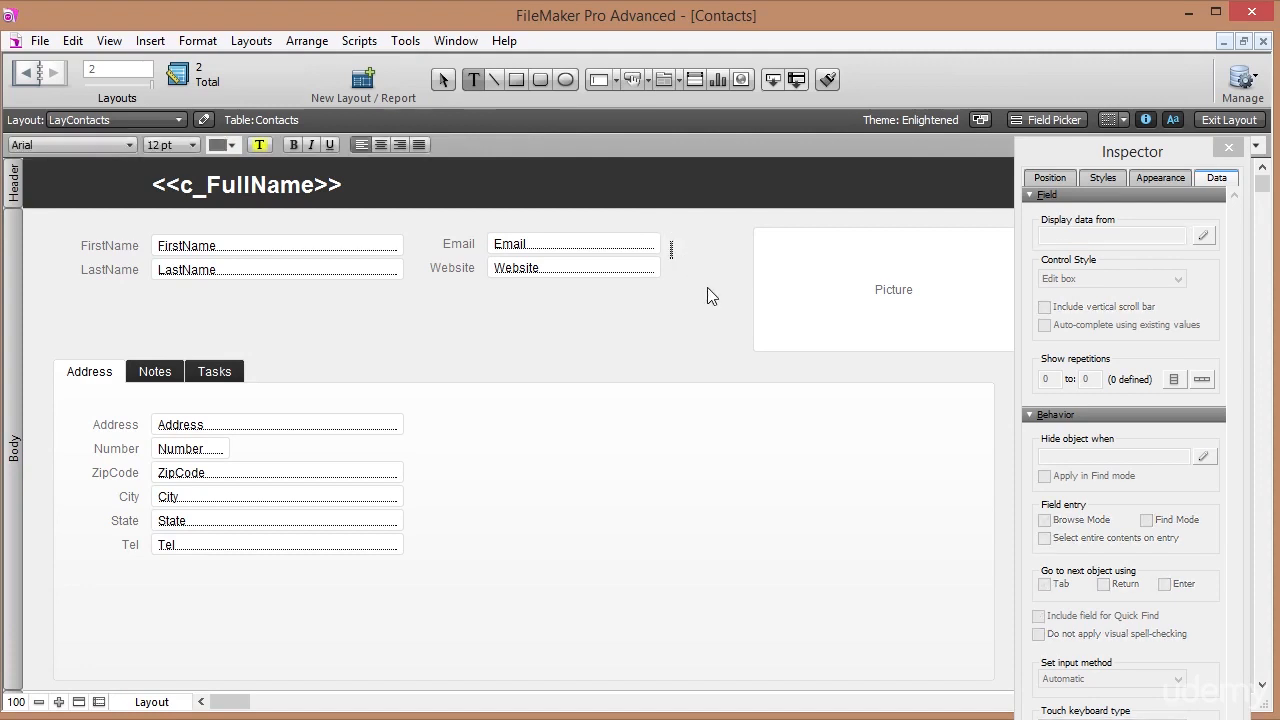
text(Email)
key(Escape)
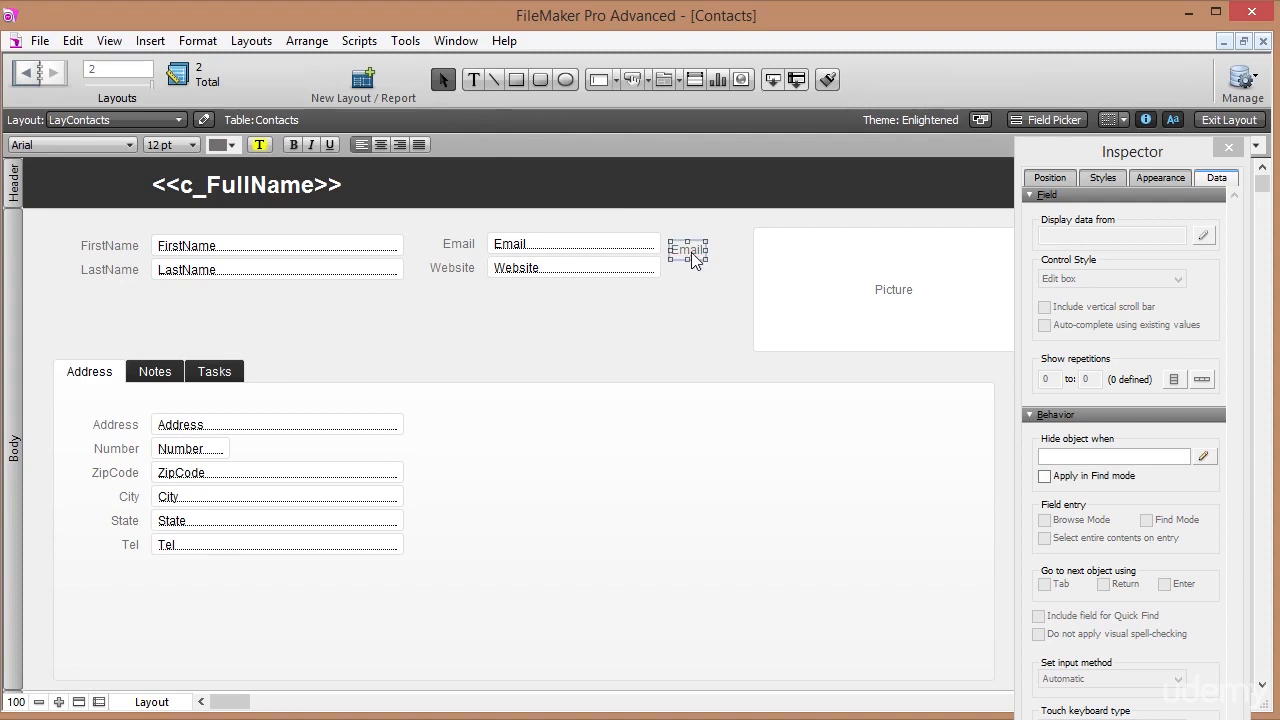
drag(692, 252, 687, 240)
click(229, 145)
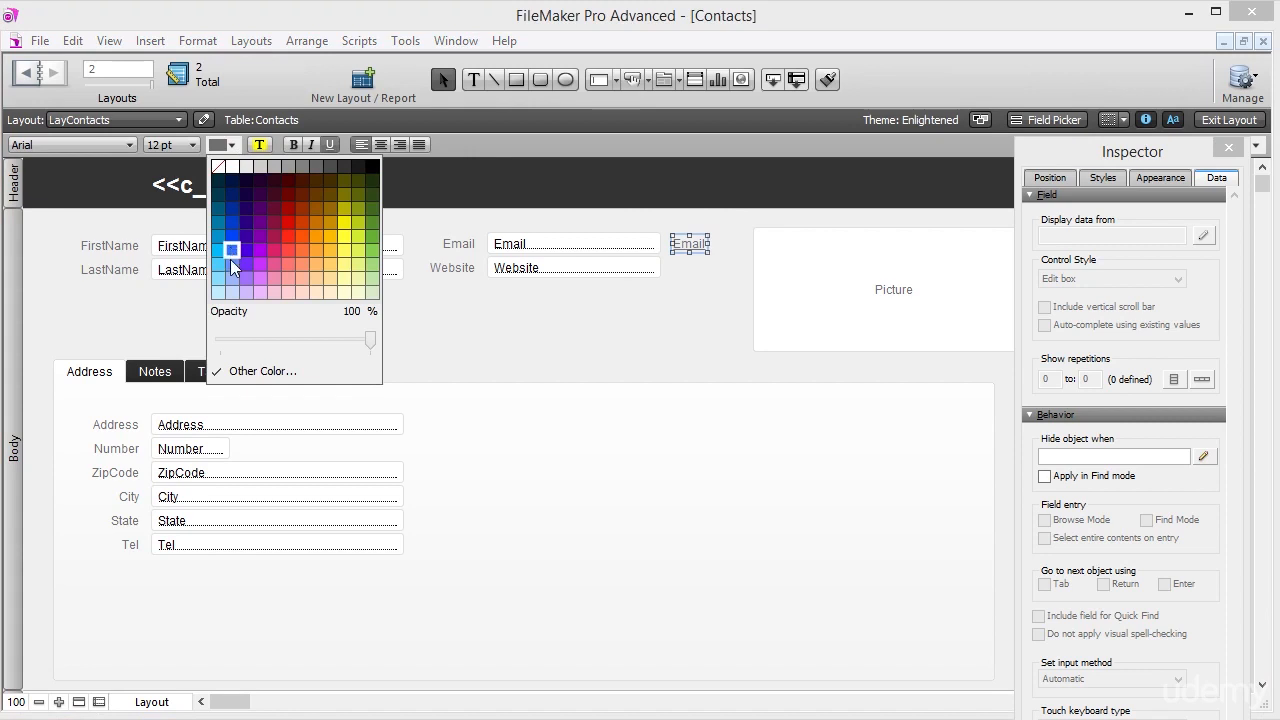
click(230, 264)
click(715, 283)
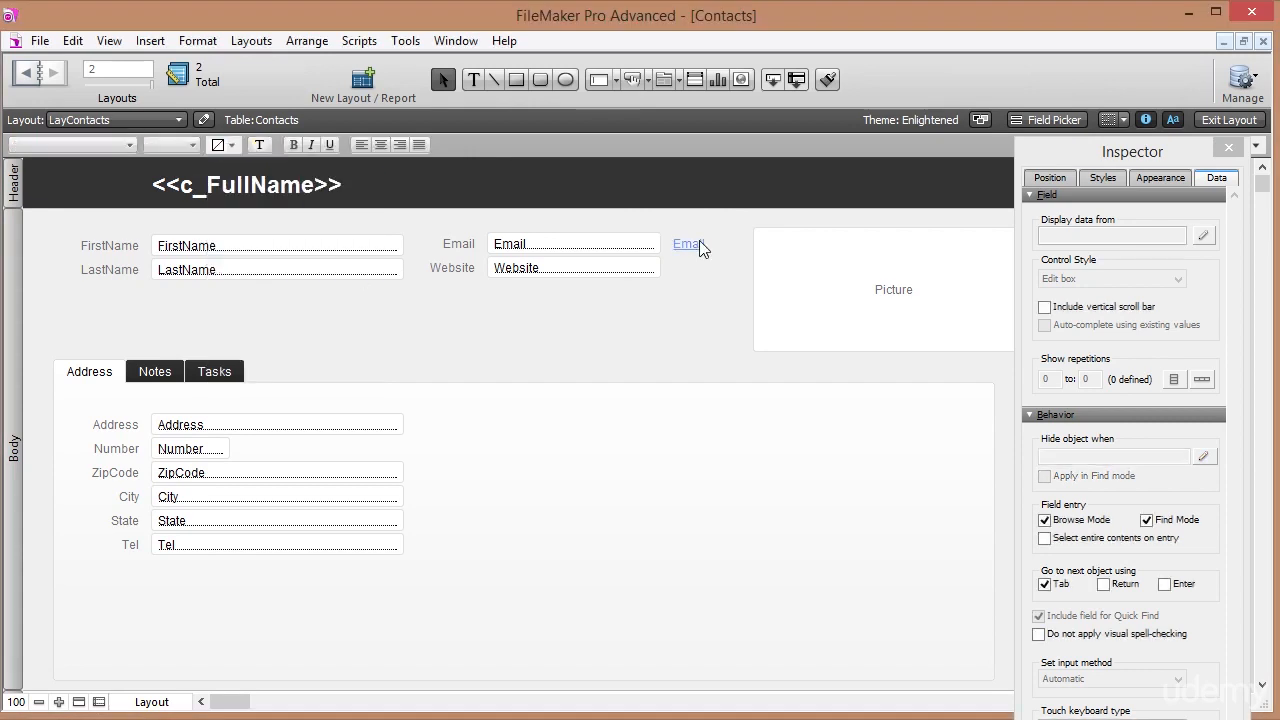
click(695, 249)
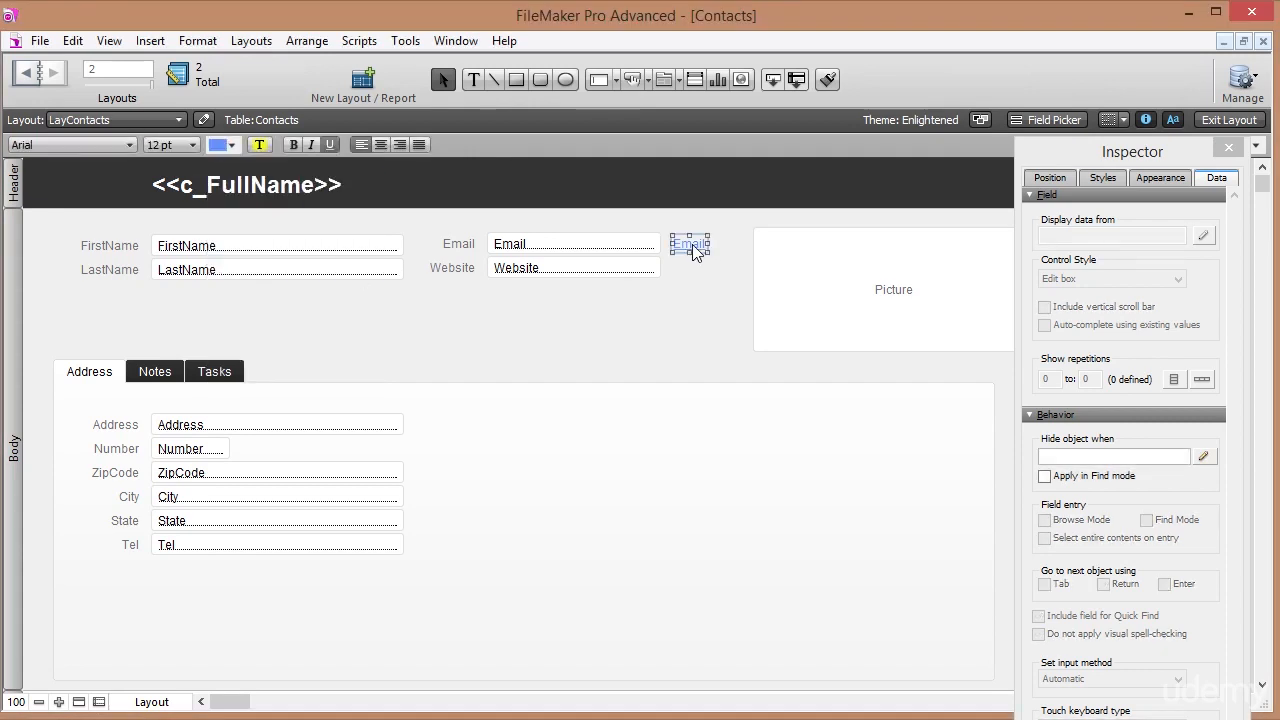
Make the Email label a button with the Send Mail action.
right_click(693, 245)
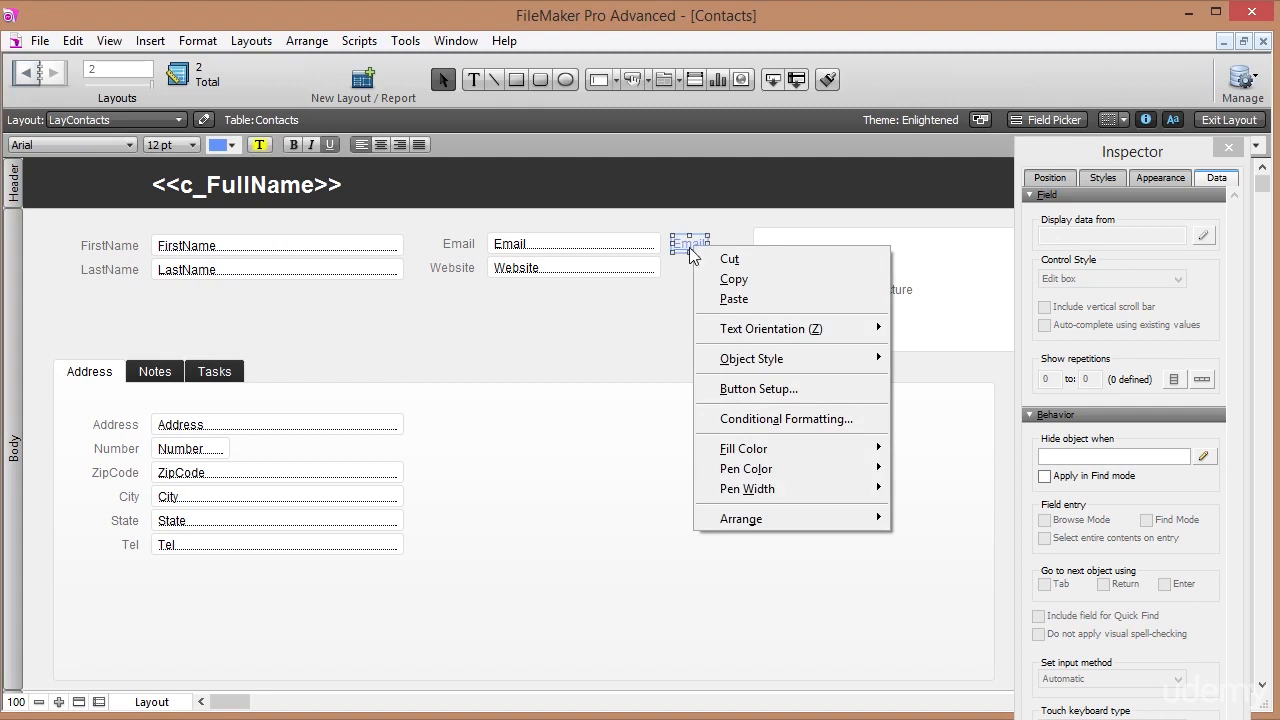
click(738, 389)
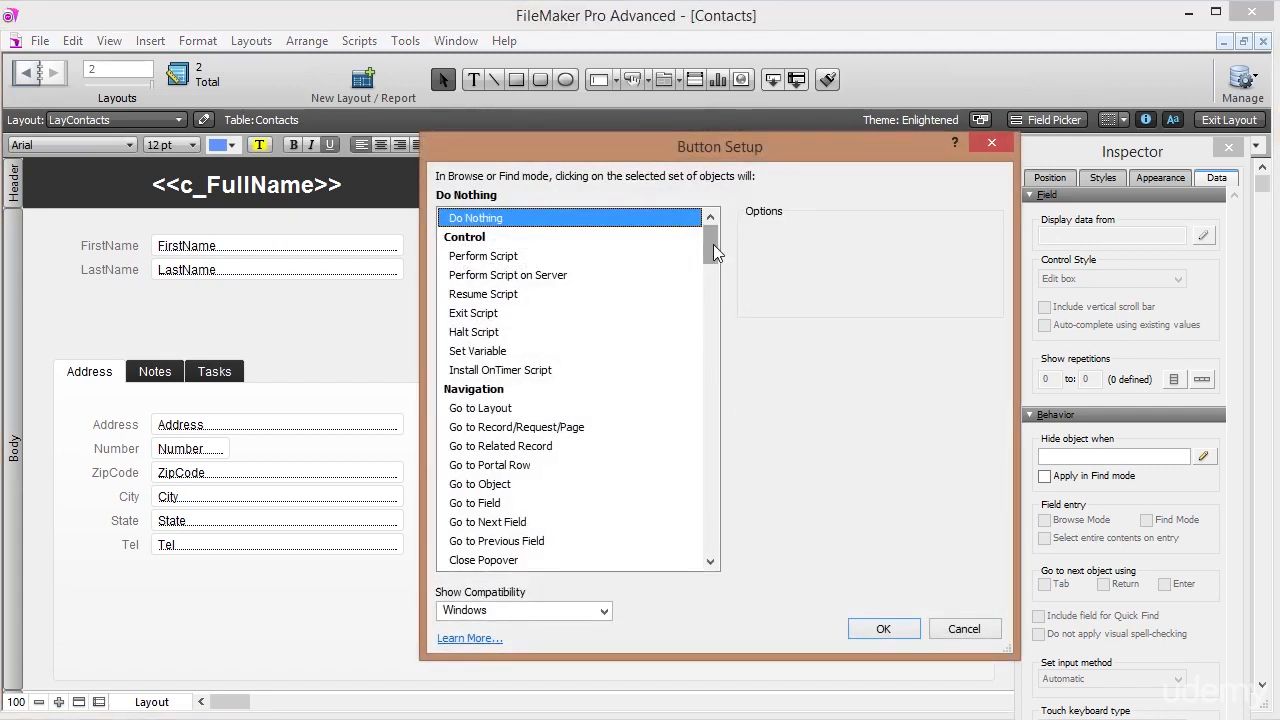
drag(709, 244, 709, 534)
click(484, 449)
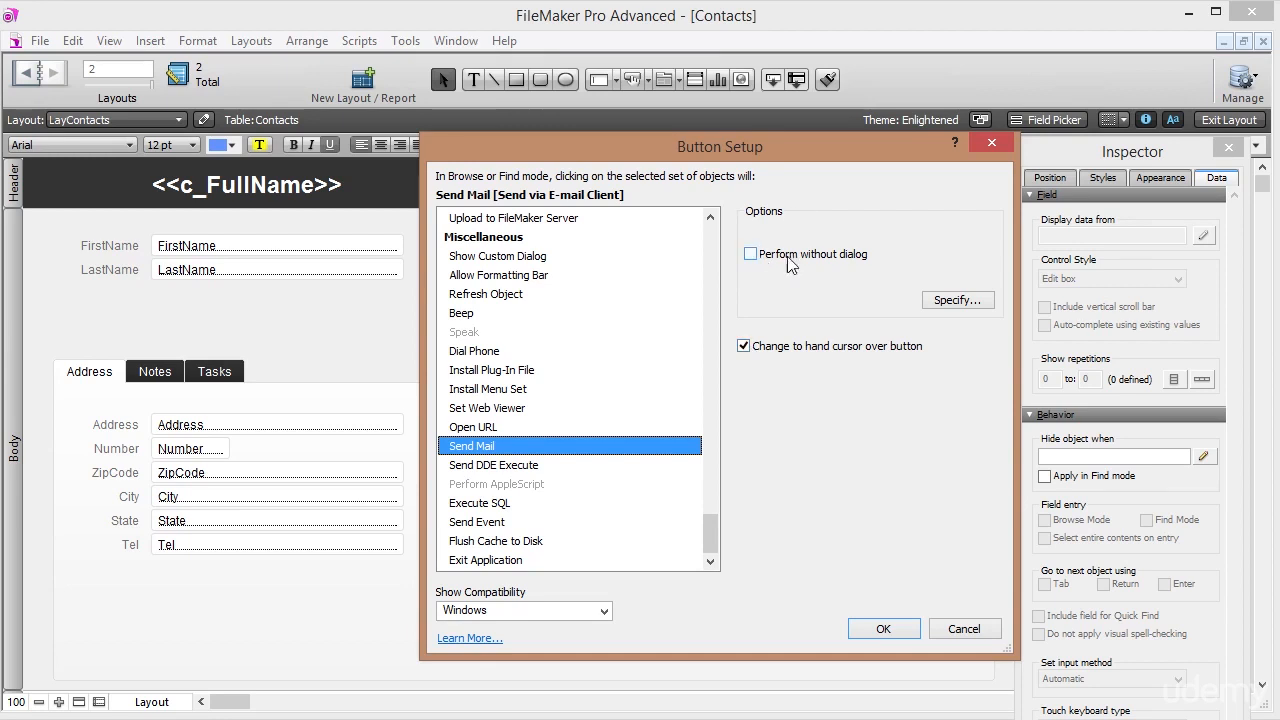
click(895, 630)
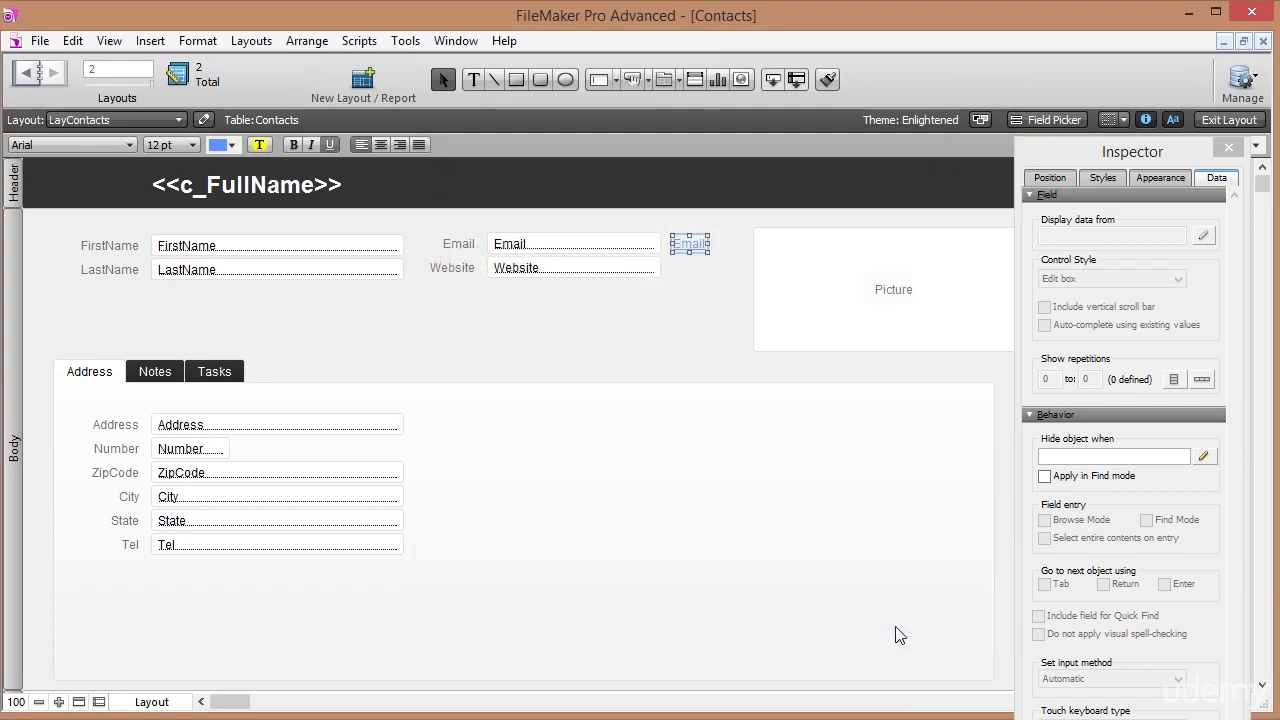
Reopen Button Setup for the Email button.
click(695, 270)
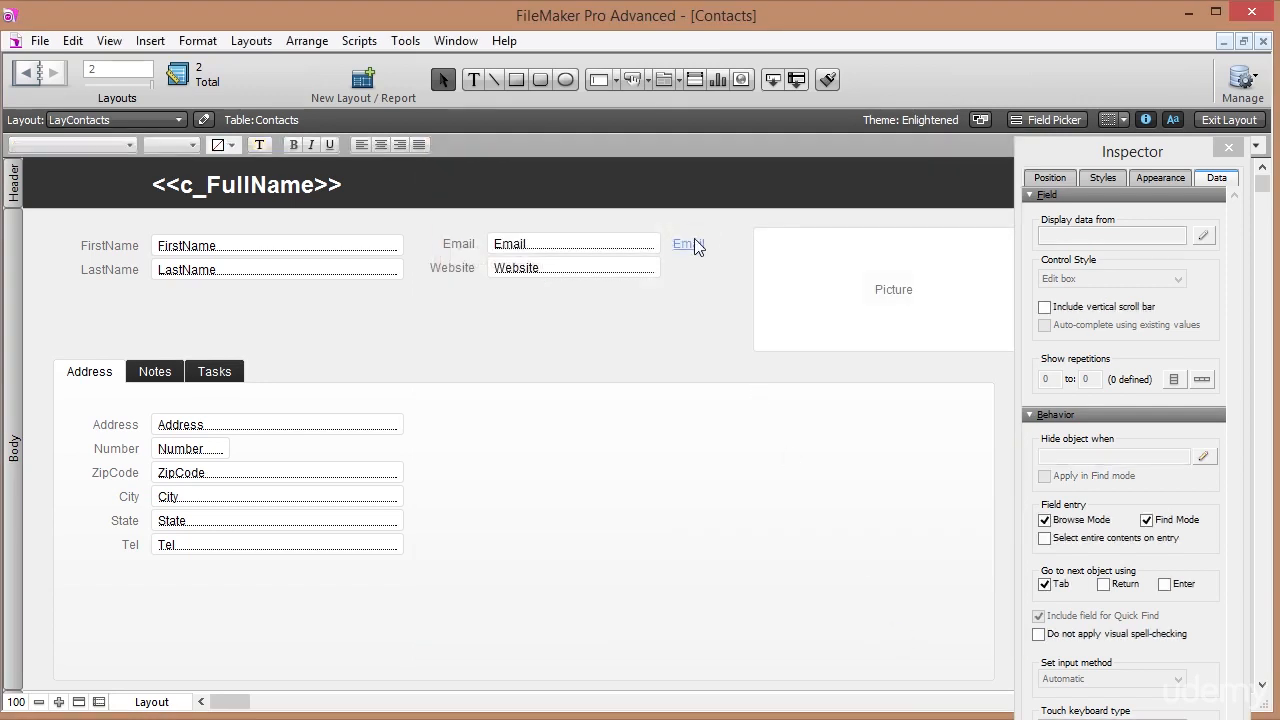
click(697, 250)
right_click(697, 246)
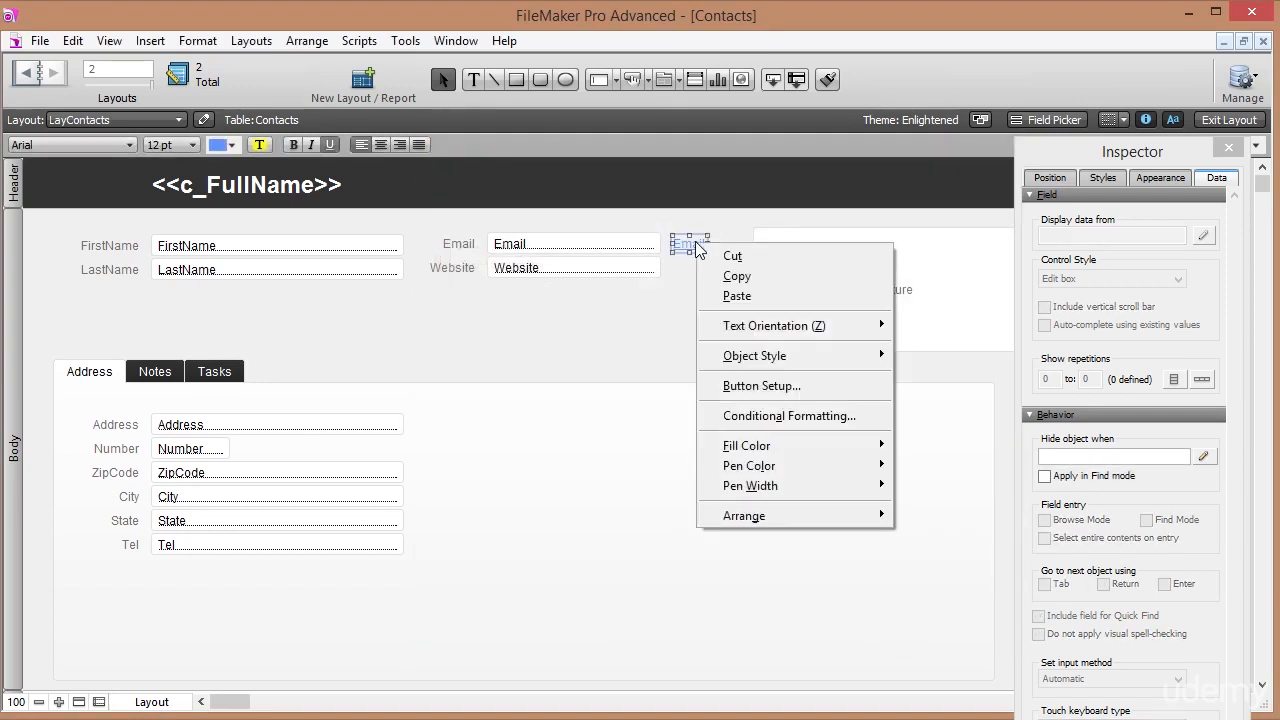
click(802, 386)
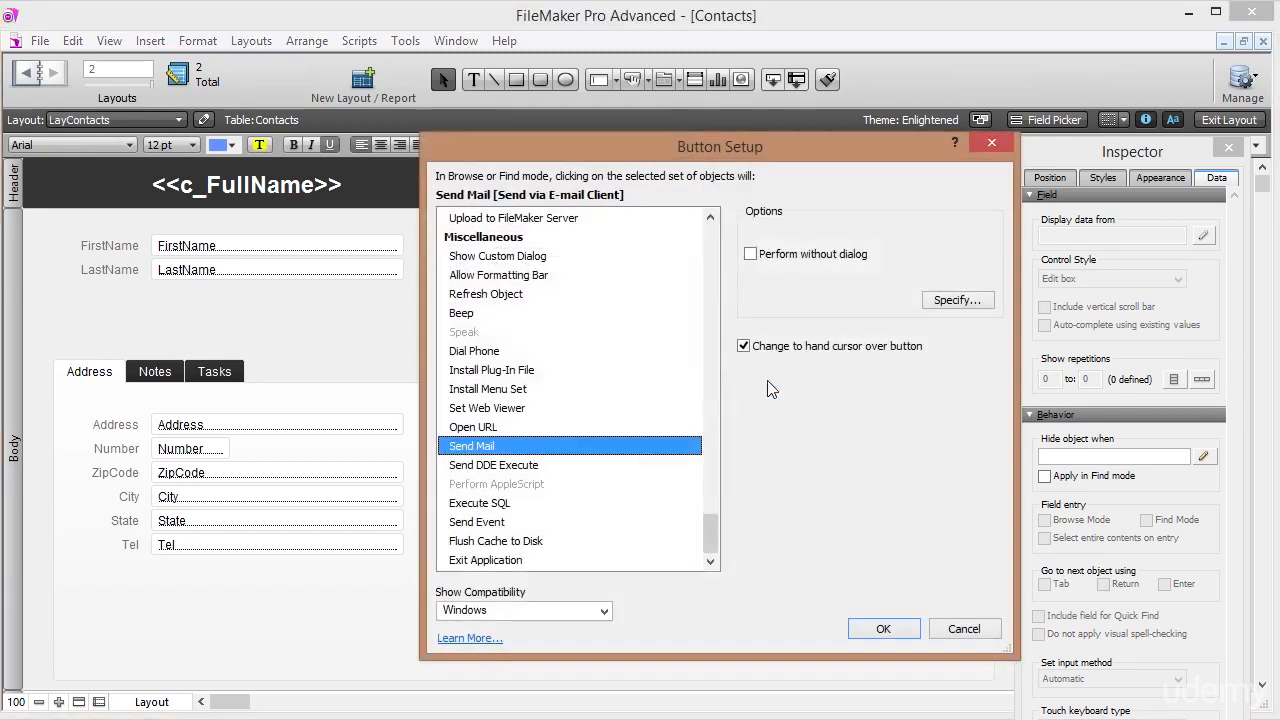
In the Send Mail options, keep sending via E-mail Client.
click(968, 300)
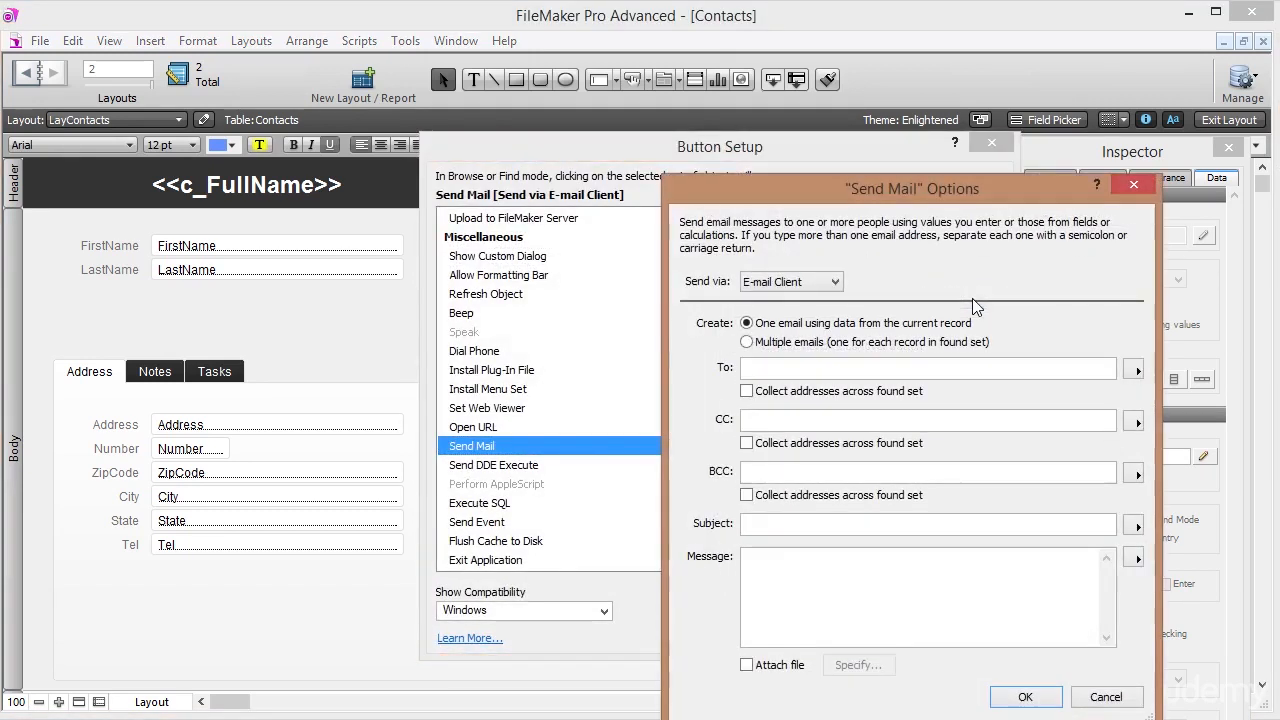
drag(929, 183, 824, 125)
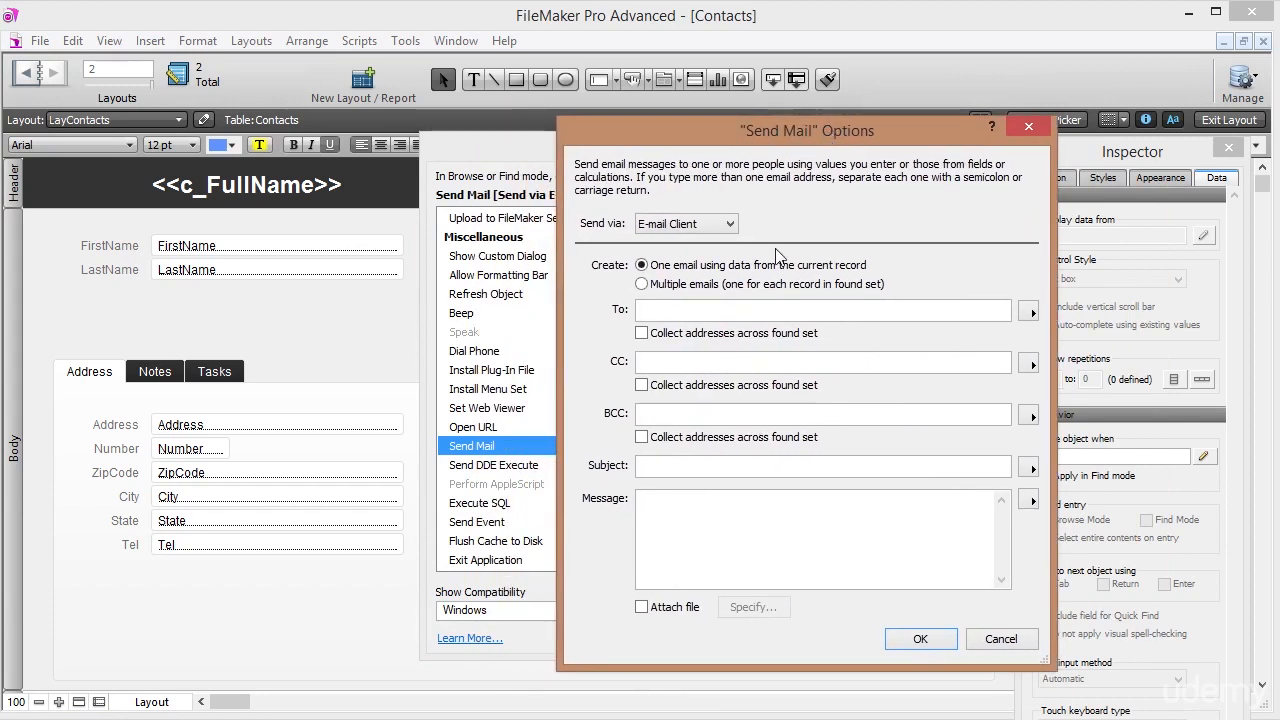
click(724, 312)
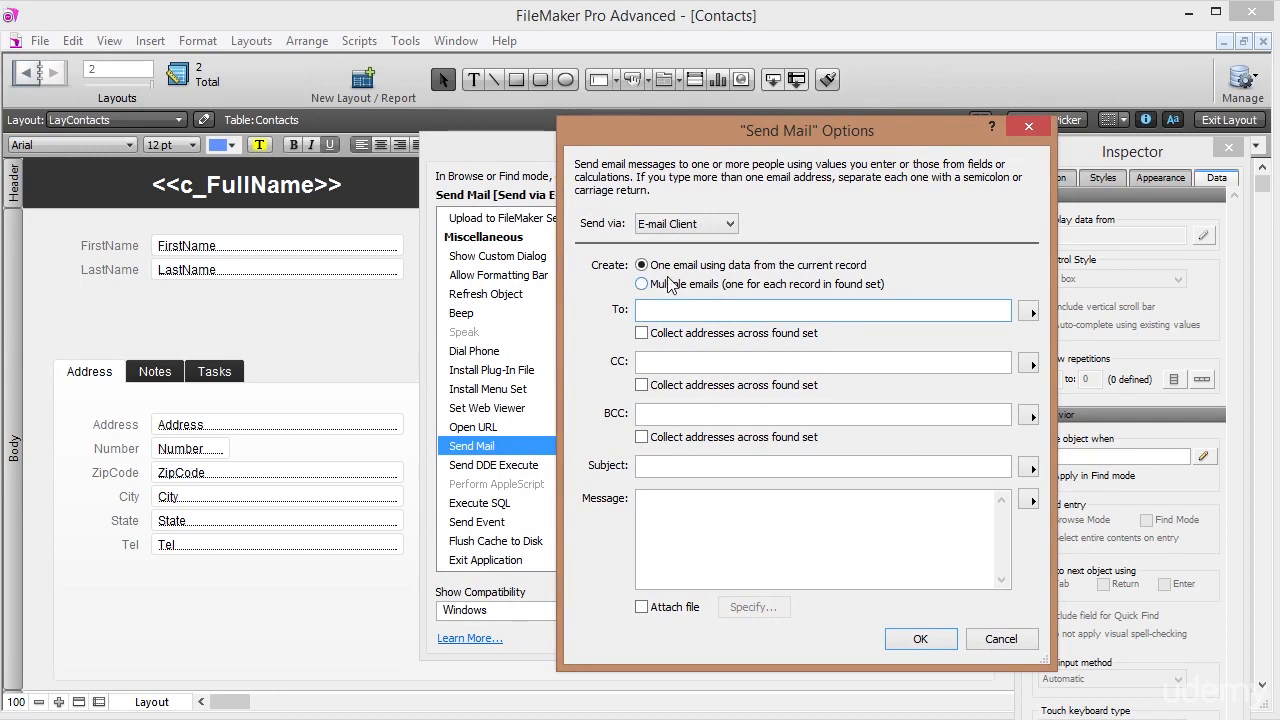
click(729, 230)
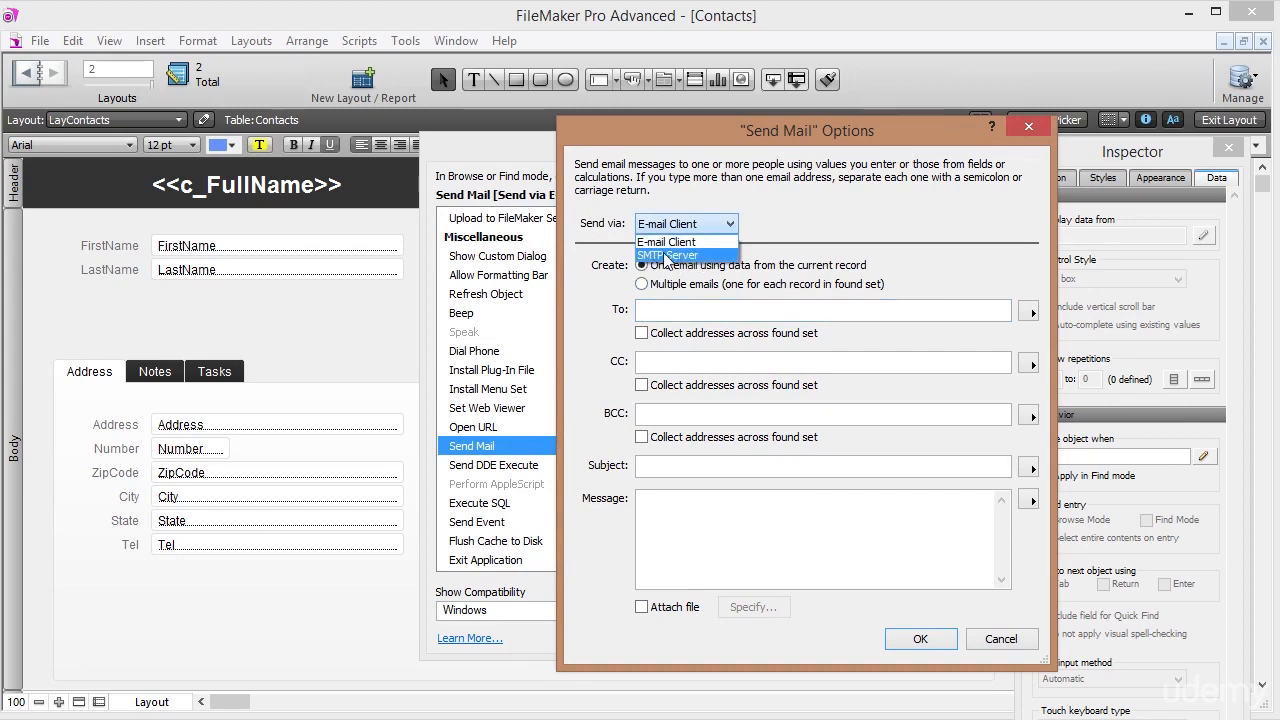
click(721, 244)
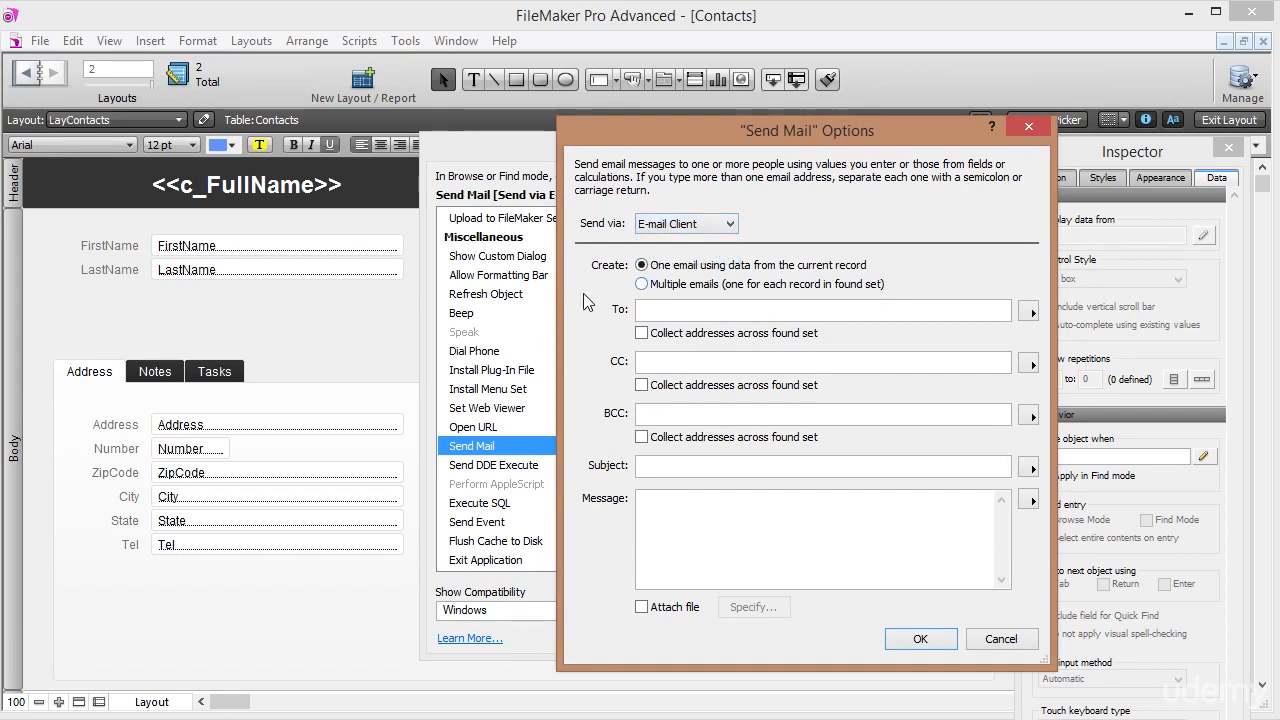
Address the message To the Contacts::Email field and accept the Send Mail options.
click(698, 310)
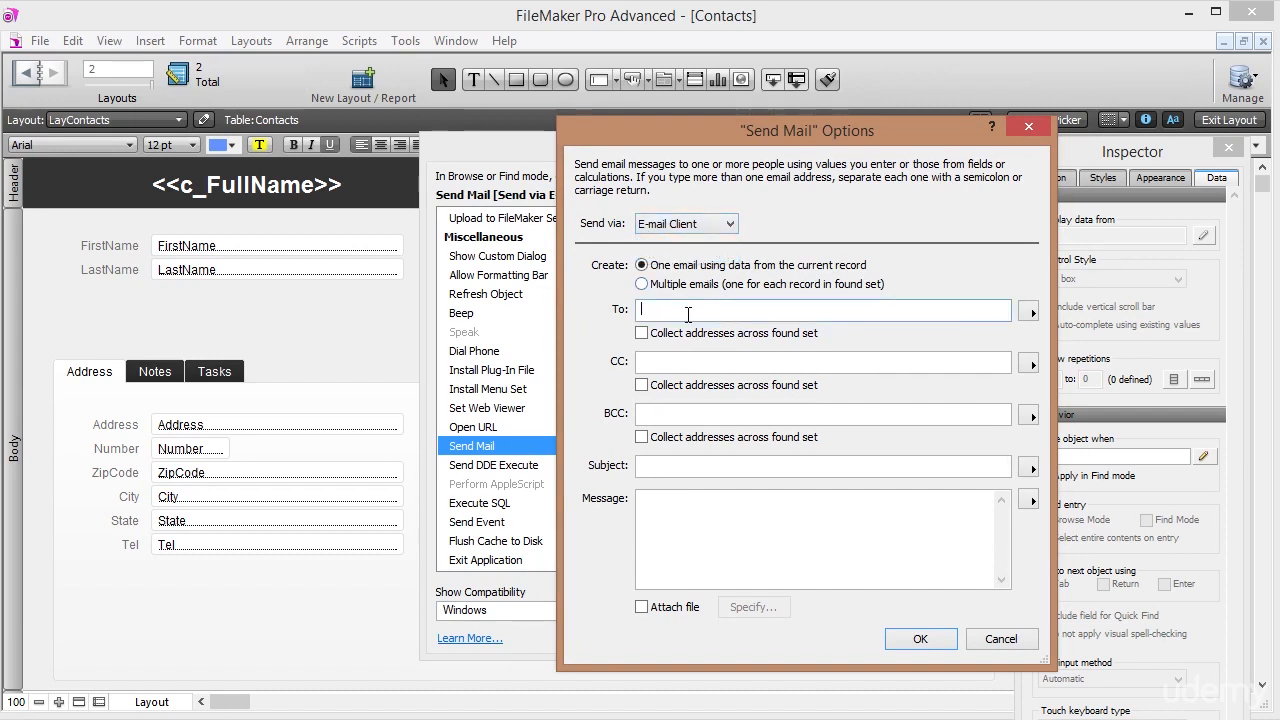
click(1030, 314)
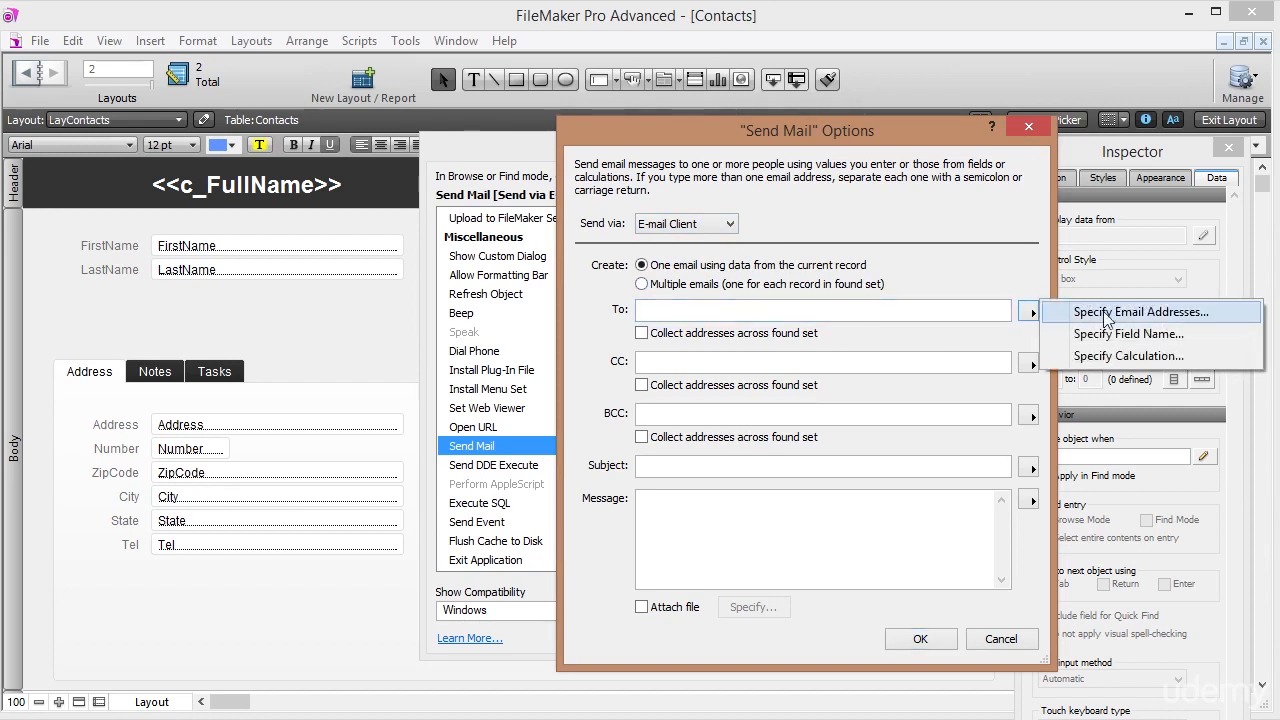
click(1183, 335)
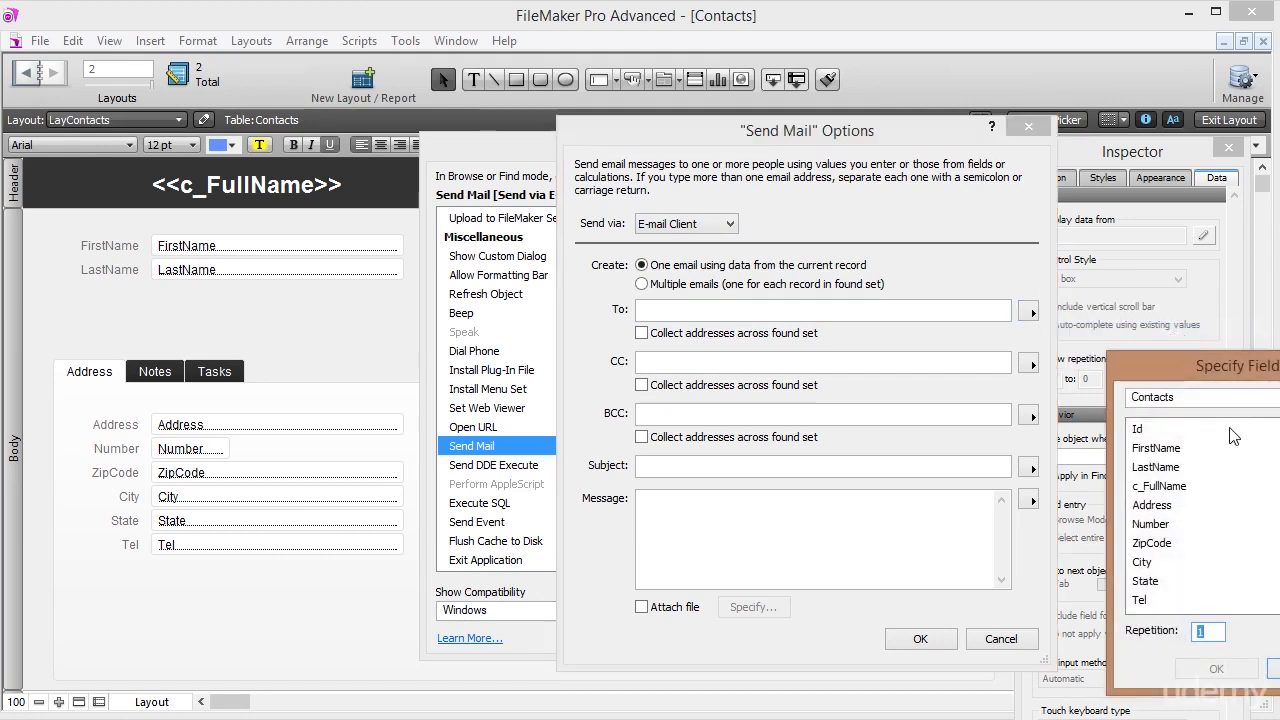
drag(1240, 366, 861, 170)
drag(959, 293, 973, 334)
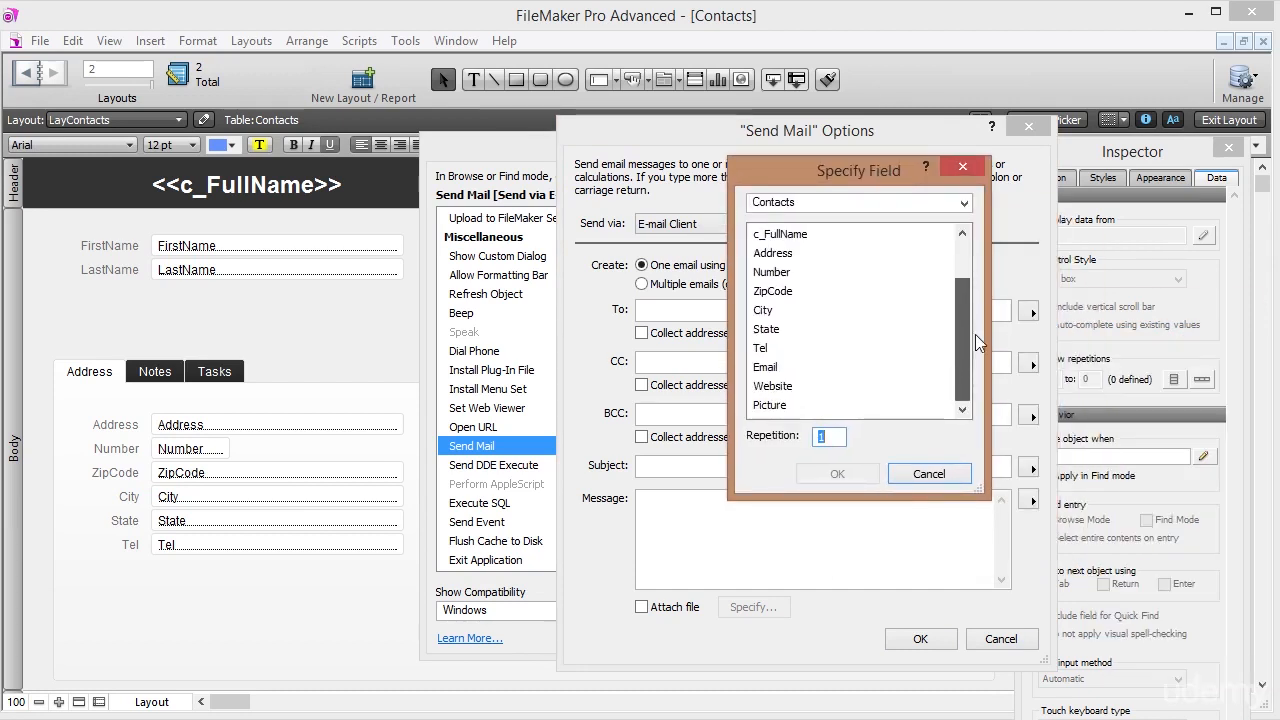
click(836, 369)
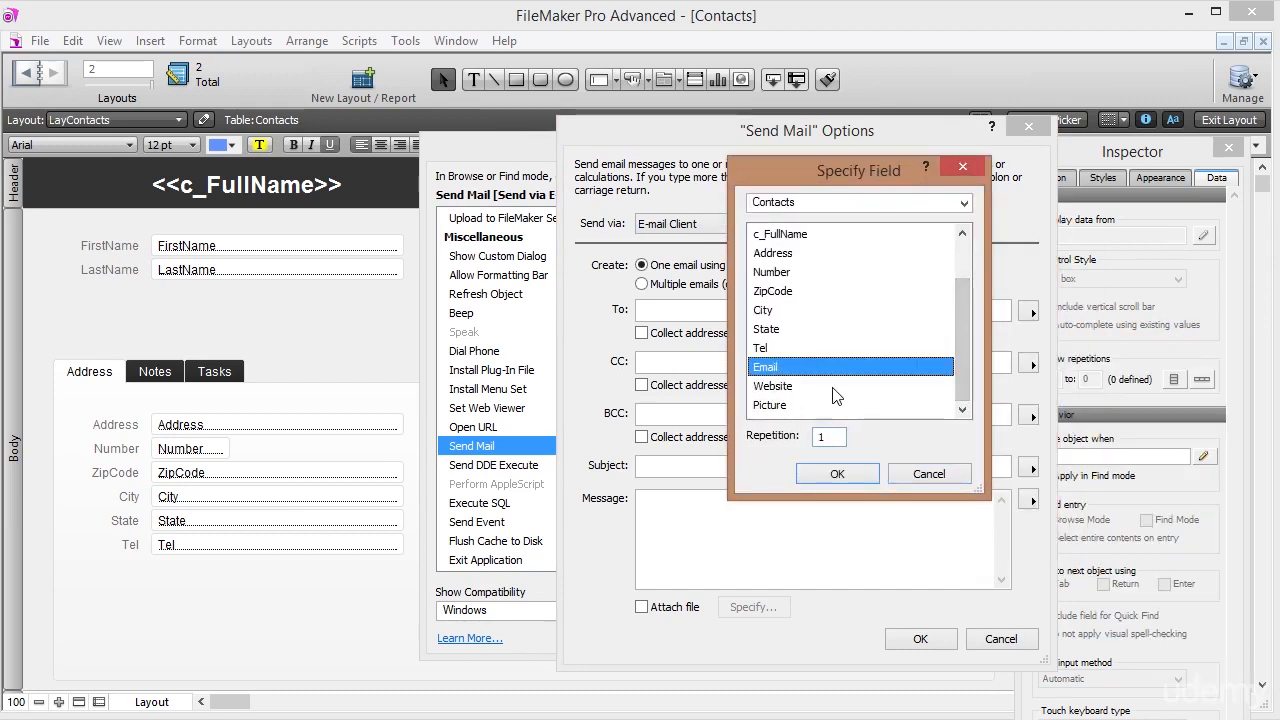
click(837, 476)
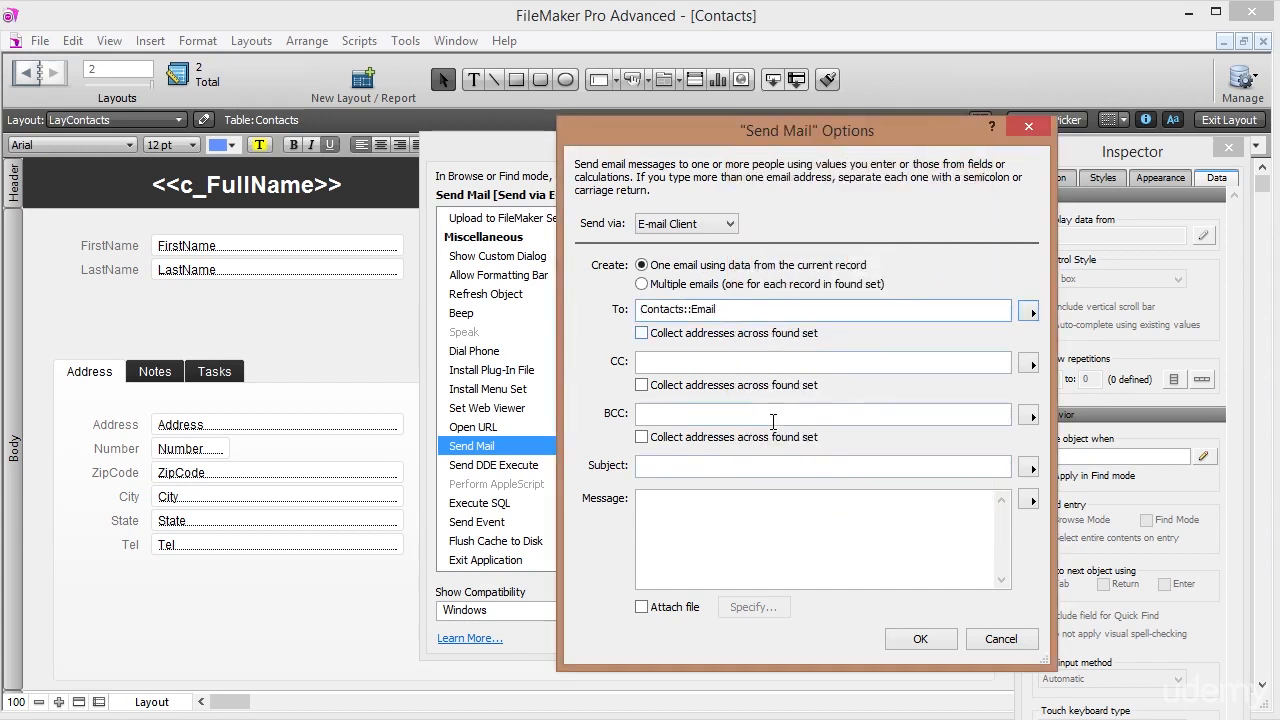
click(682, 466)
click(670, 503)
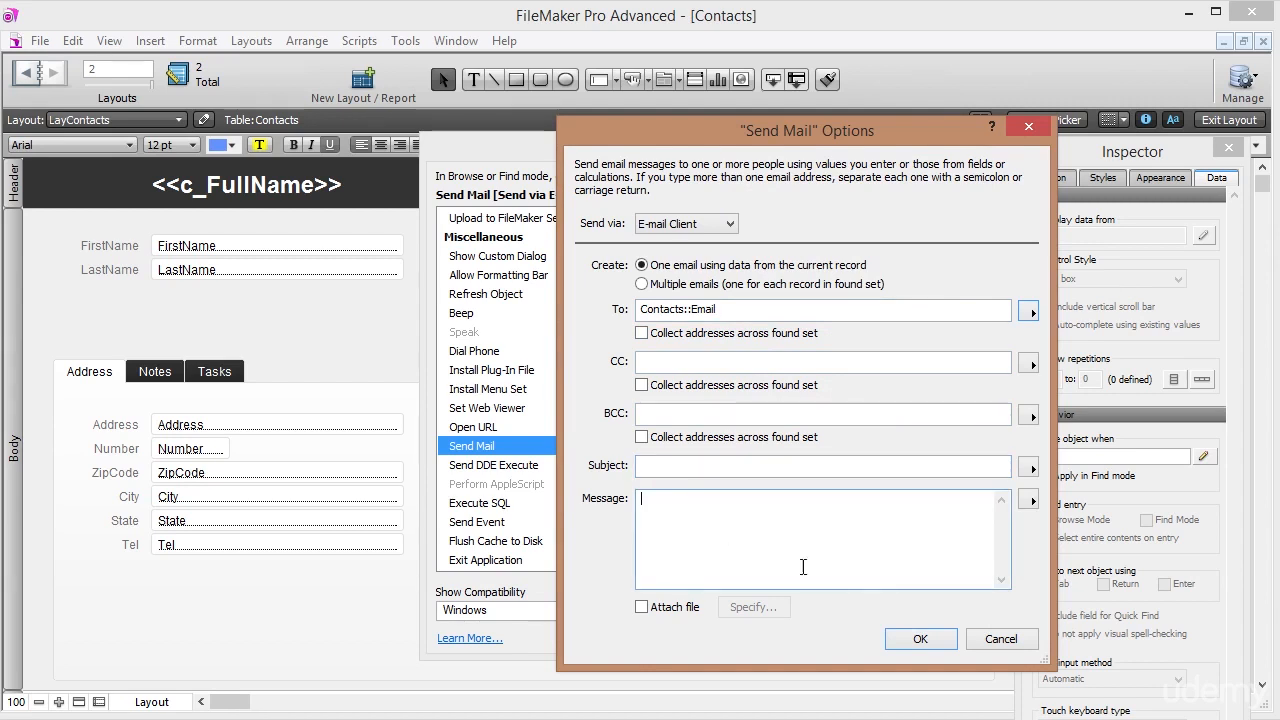
click(906, 636)
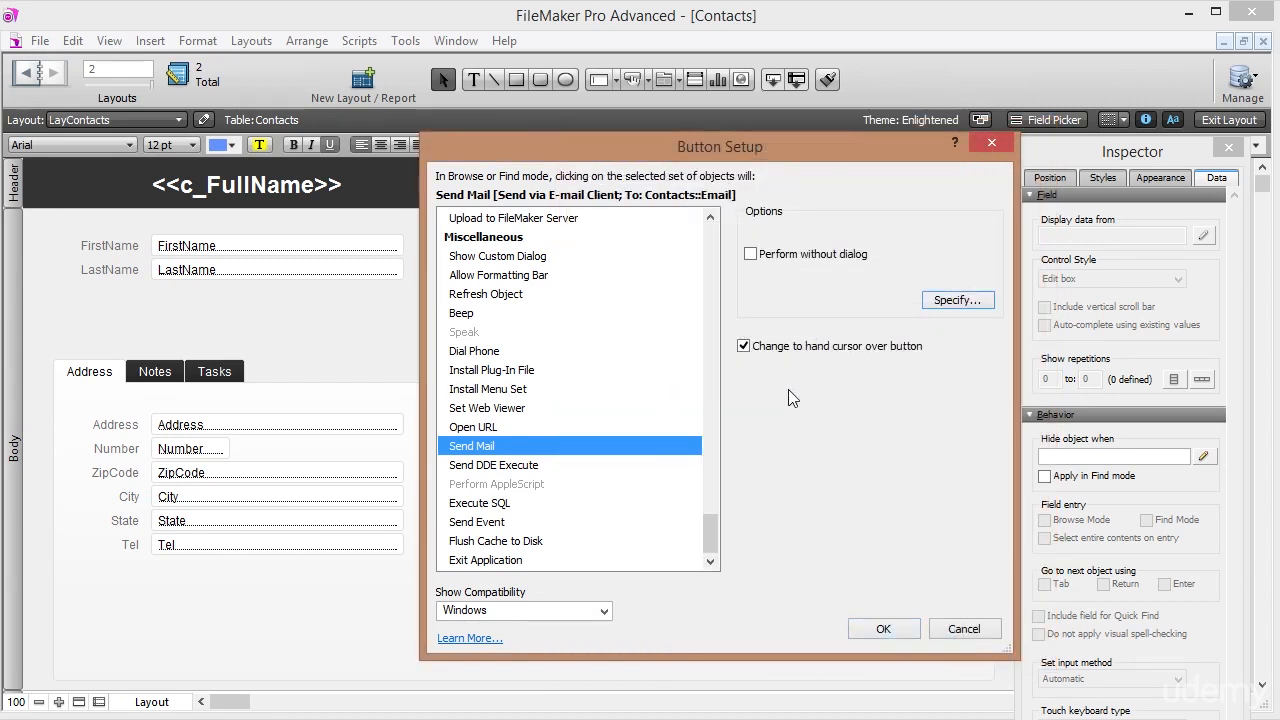
Confirm the Email button's Send Mail setup and return to Browse mode.
click(880, 628)
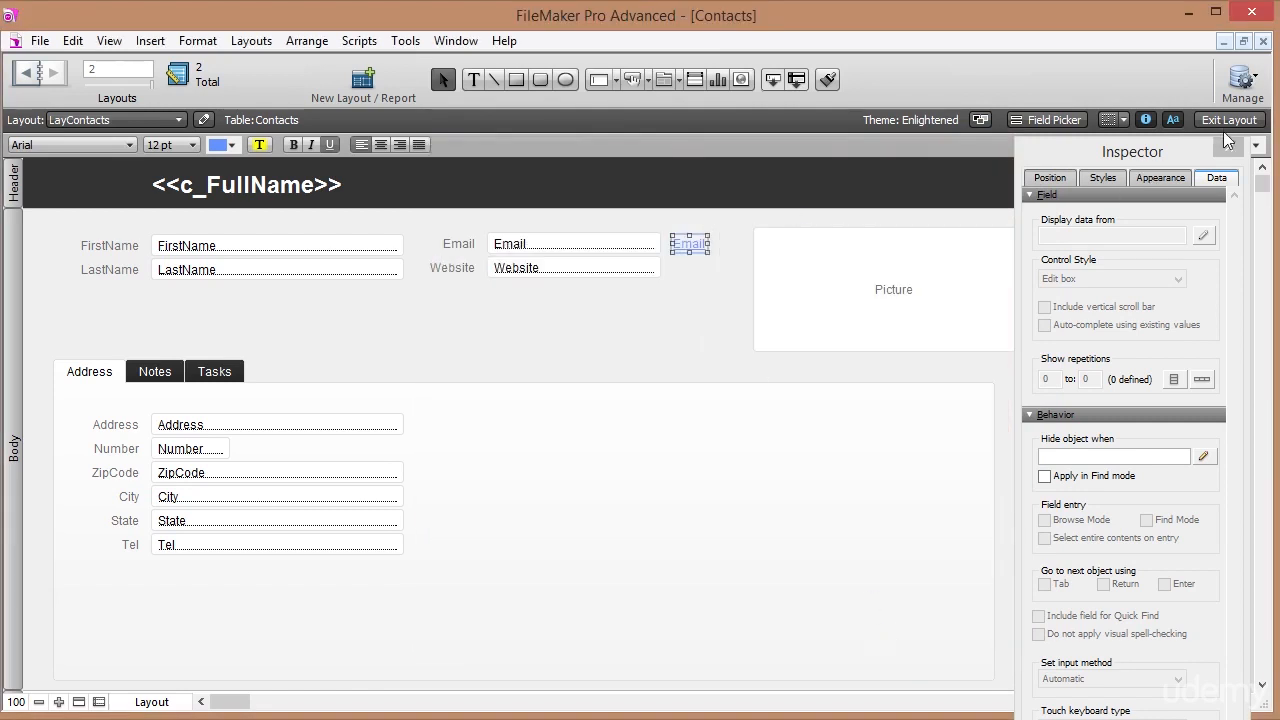
click(1230, 120)
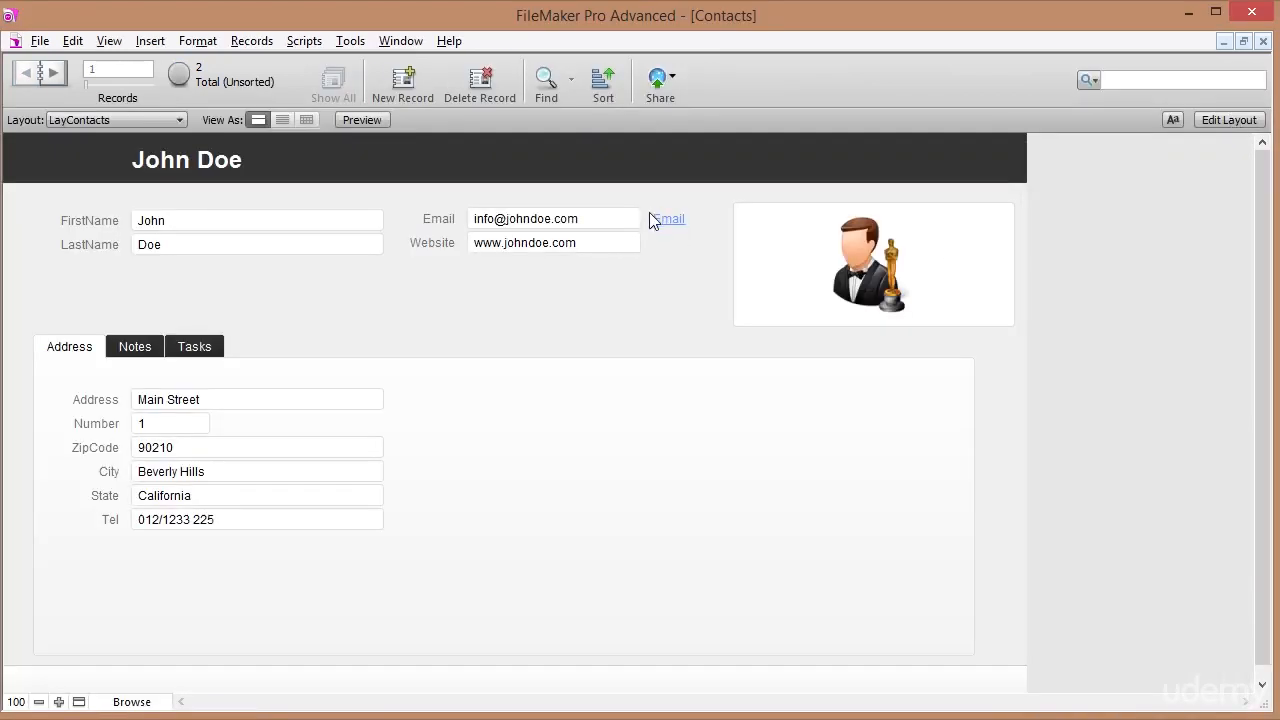
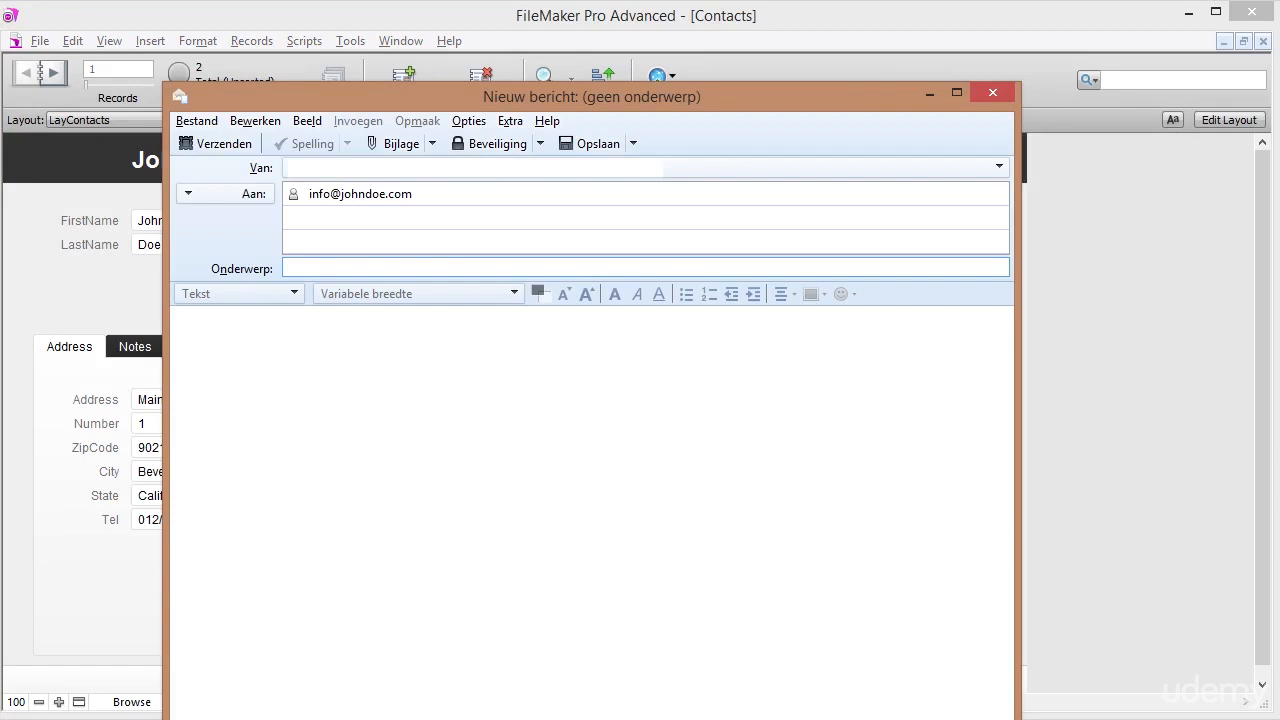
Close the unsent Thunderbird message to the contact and put the Contacts layout back into Layout mode.
click(441, 193)
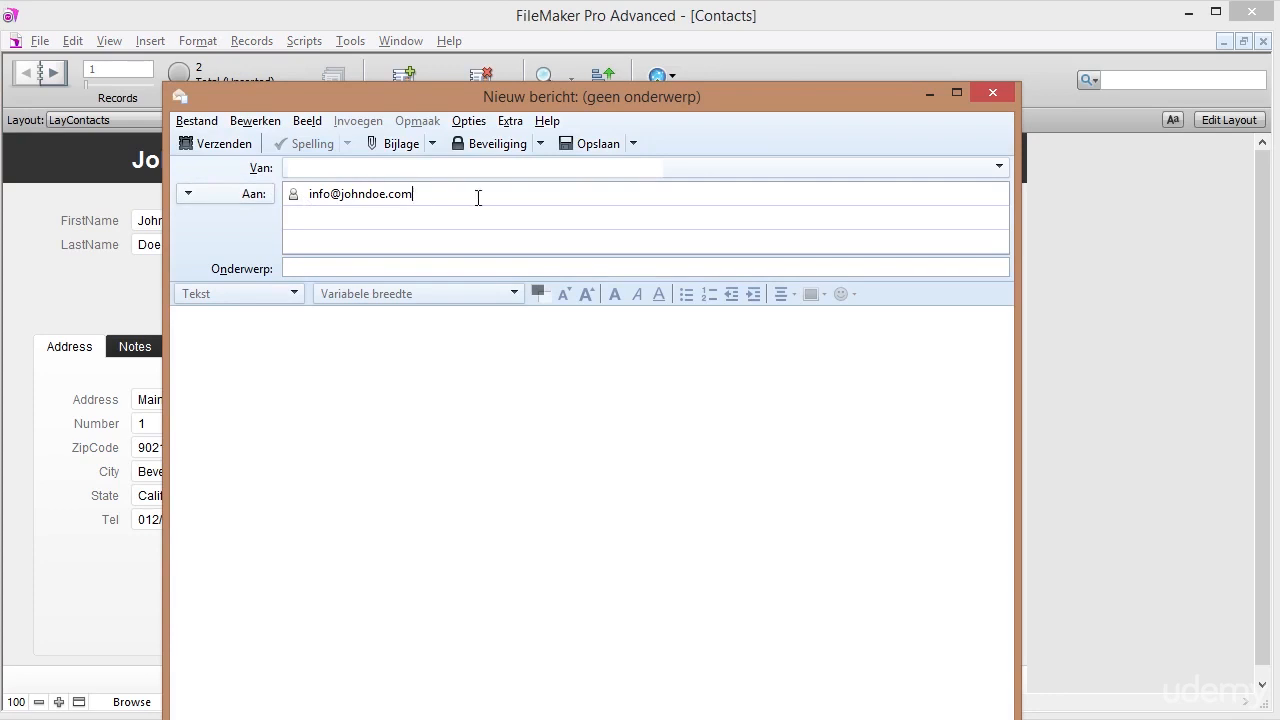
click(991, 92)
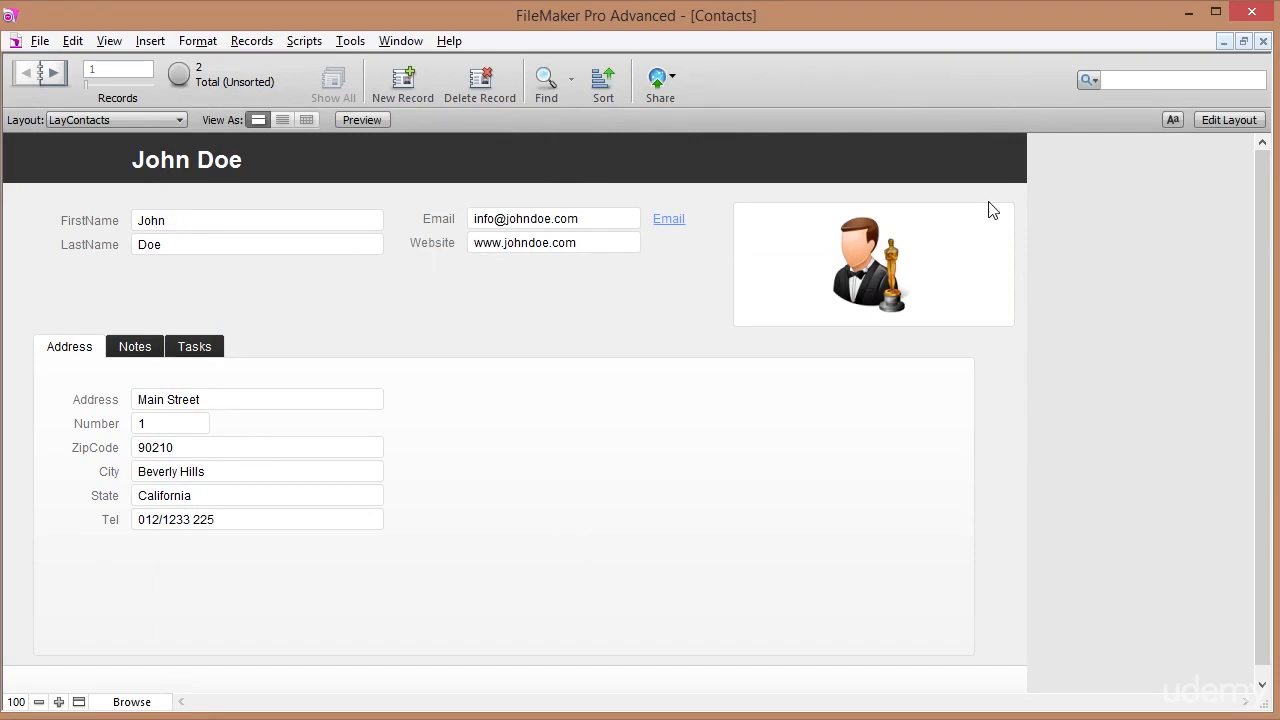
click(1216, 118)
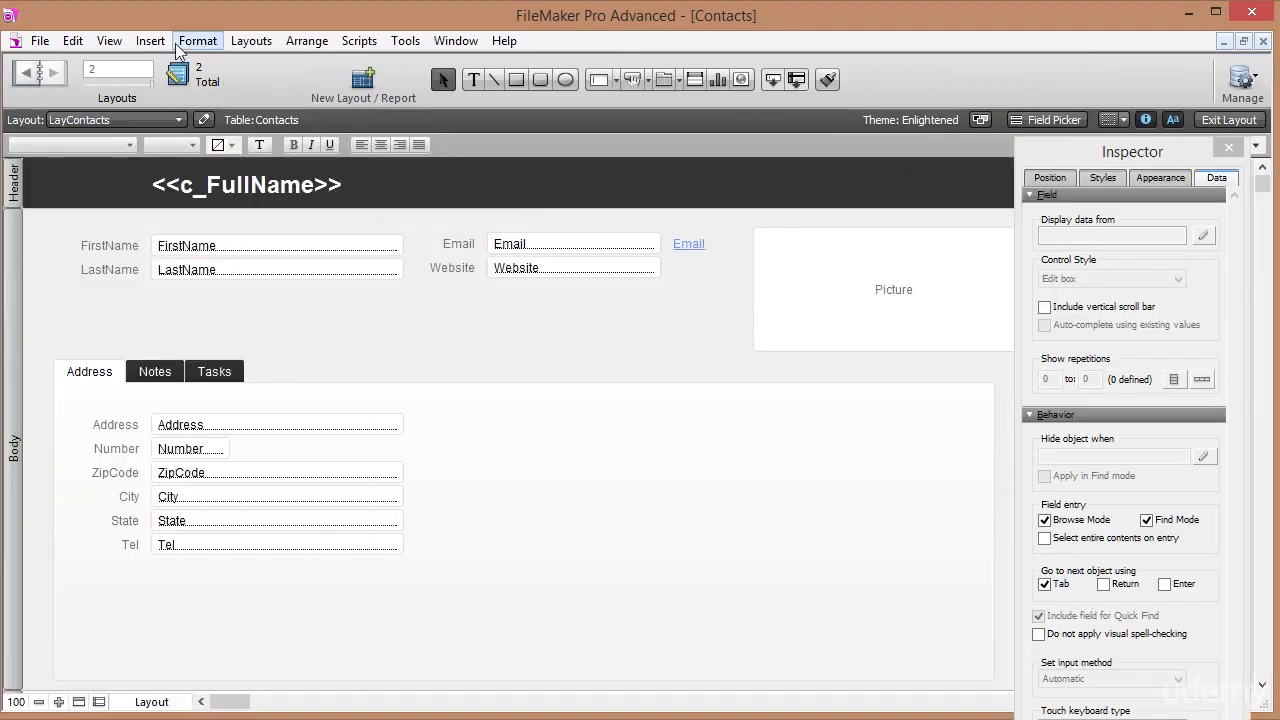
click(150, 40)
click(205, 303)
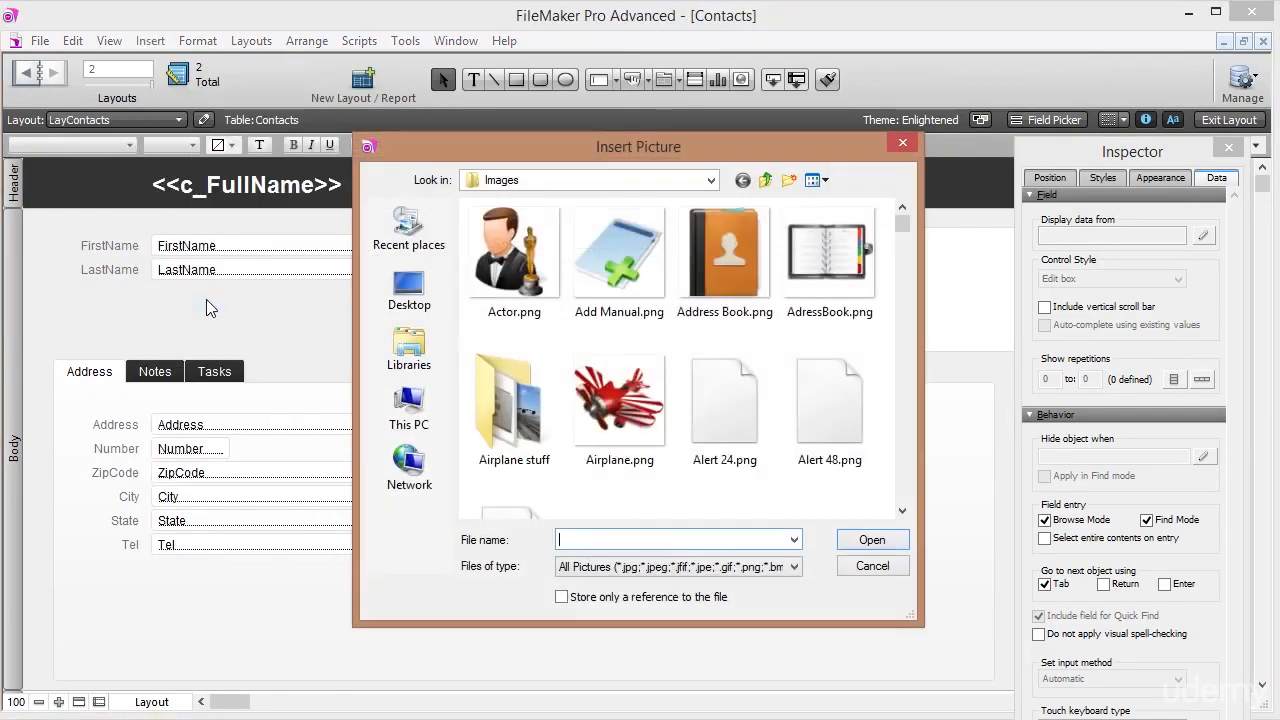
drag(907, 227, 905, 270)
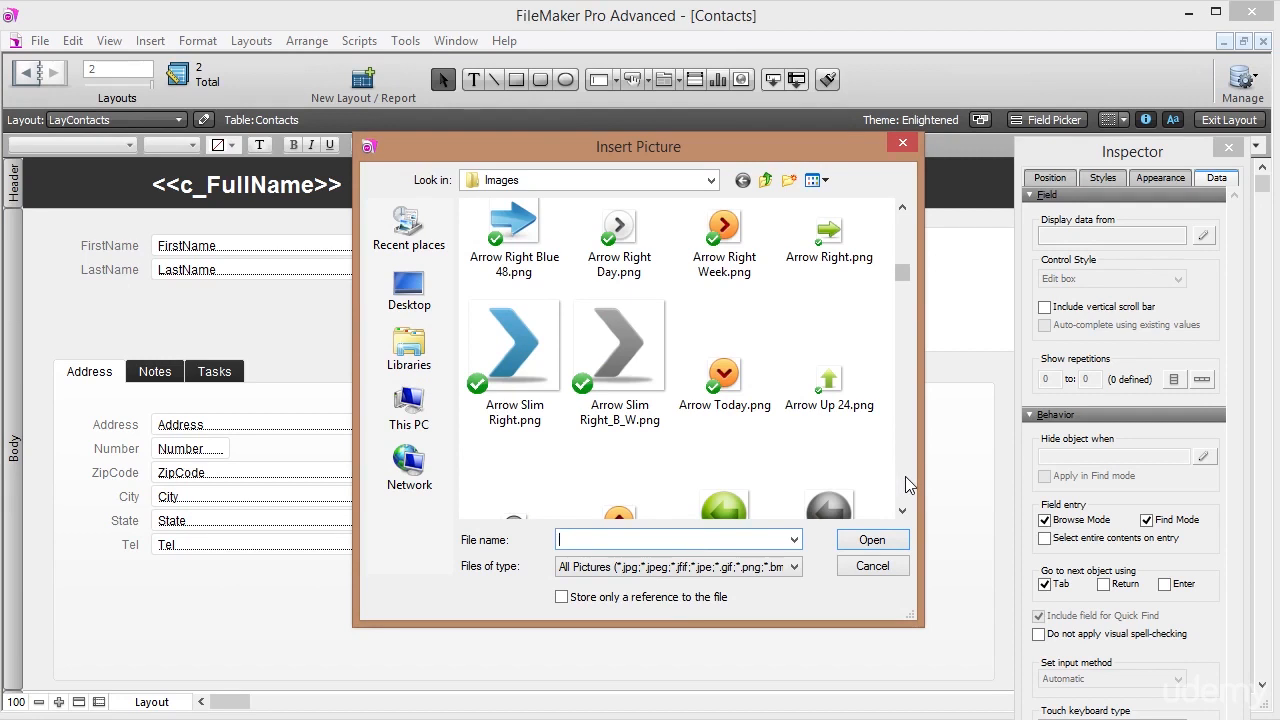
text(lin)
click(828, 363)
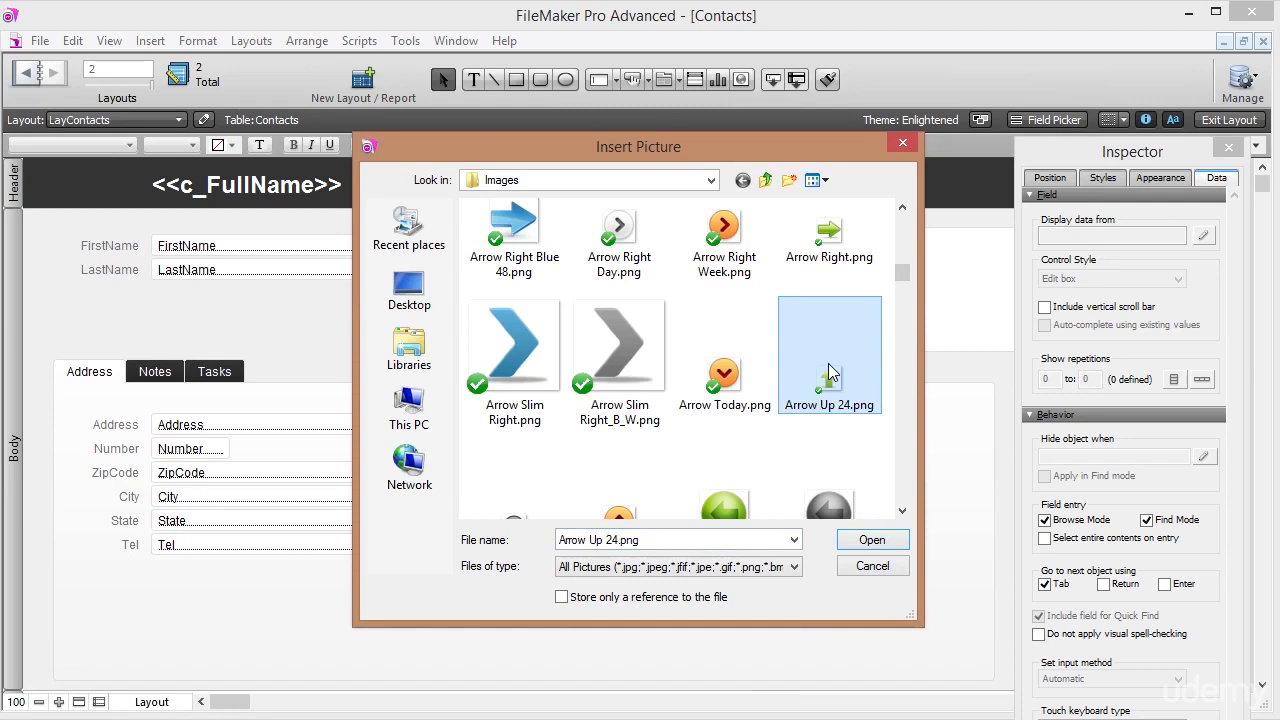
key(l)
scroll(845, 400, down, 2)
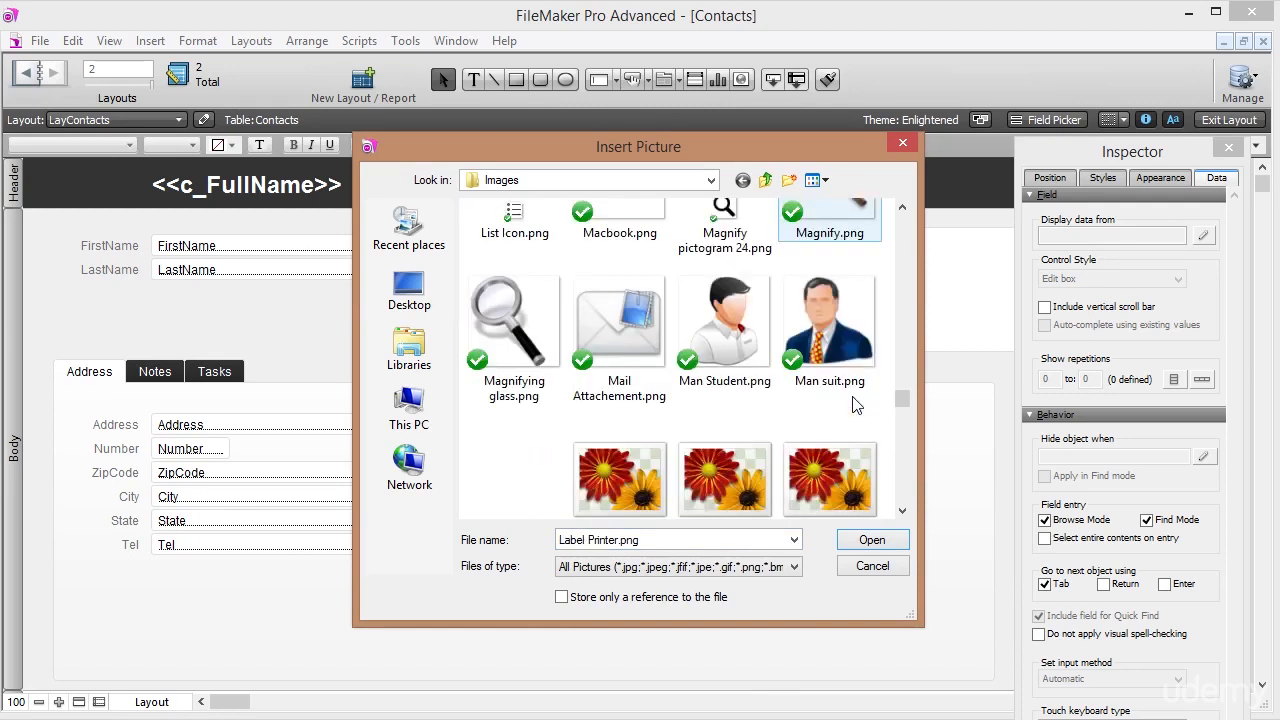
scroll(855, 403, down, 5)
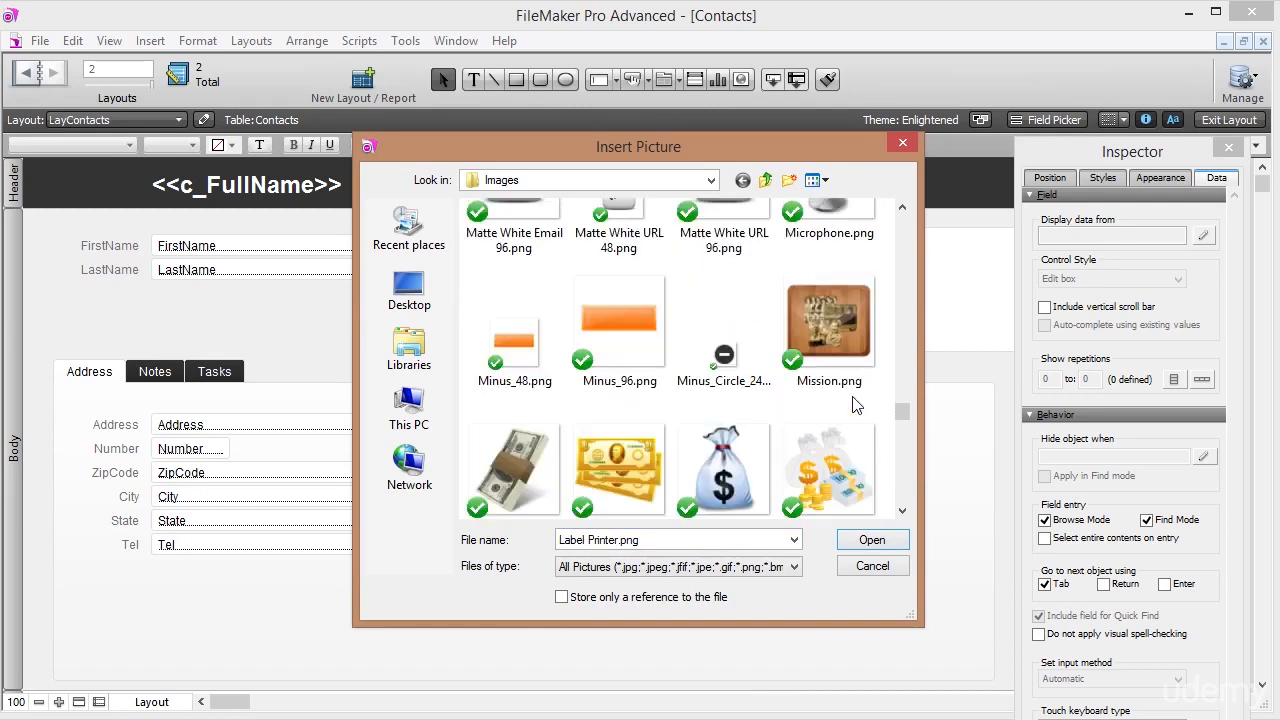
click(706, 455)
key(i)
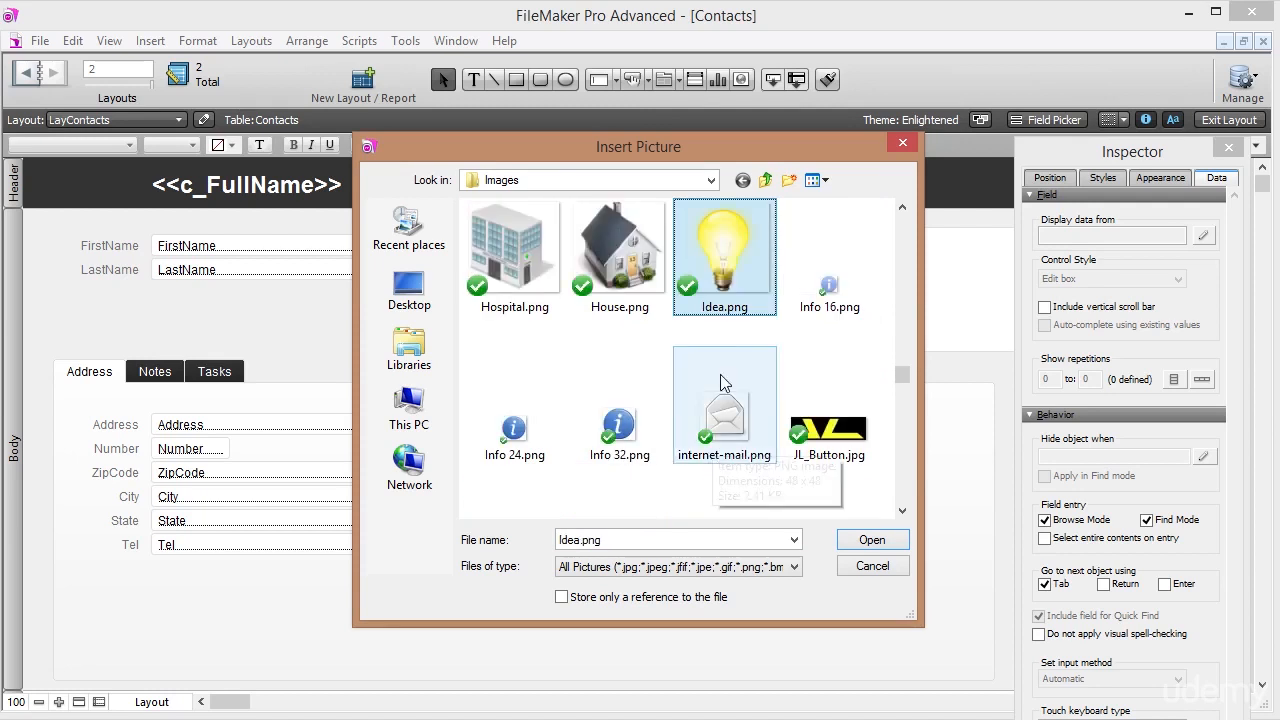
scroll(817, 348, down, 2)
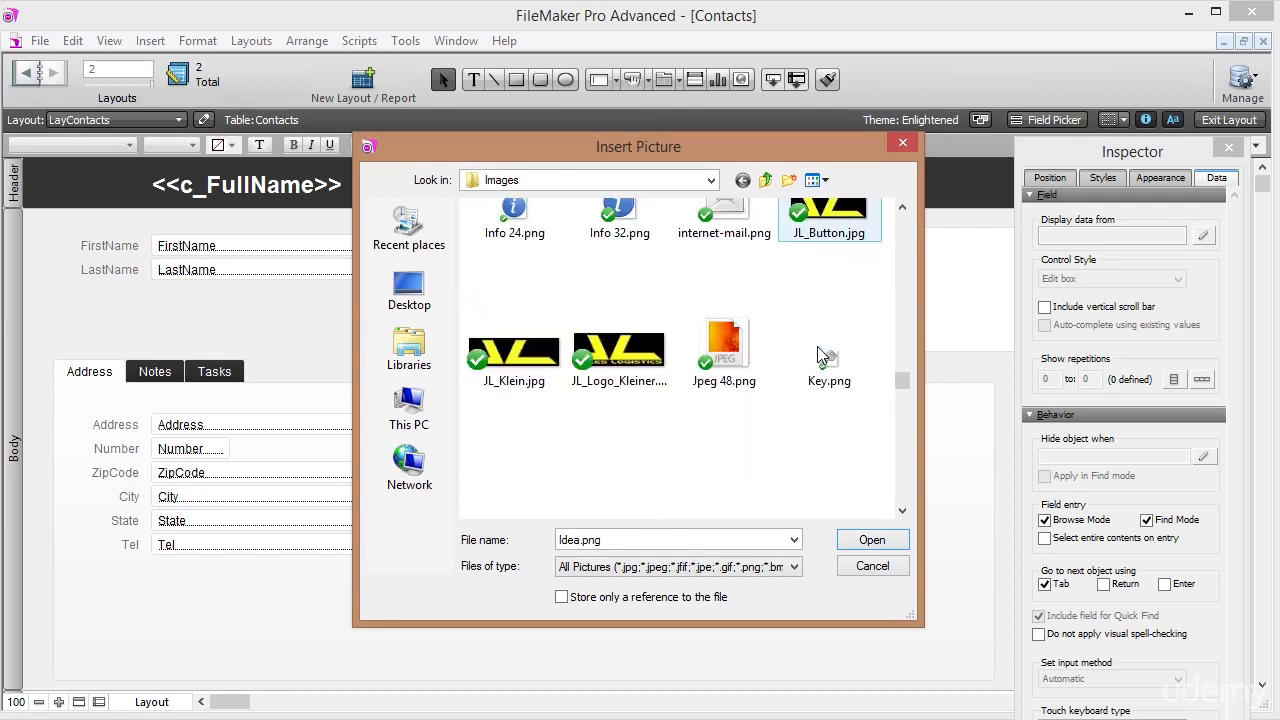
scroll(817, 352, down, 8)
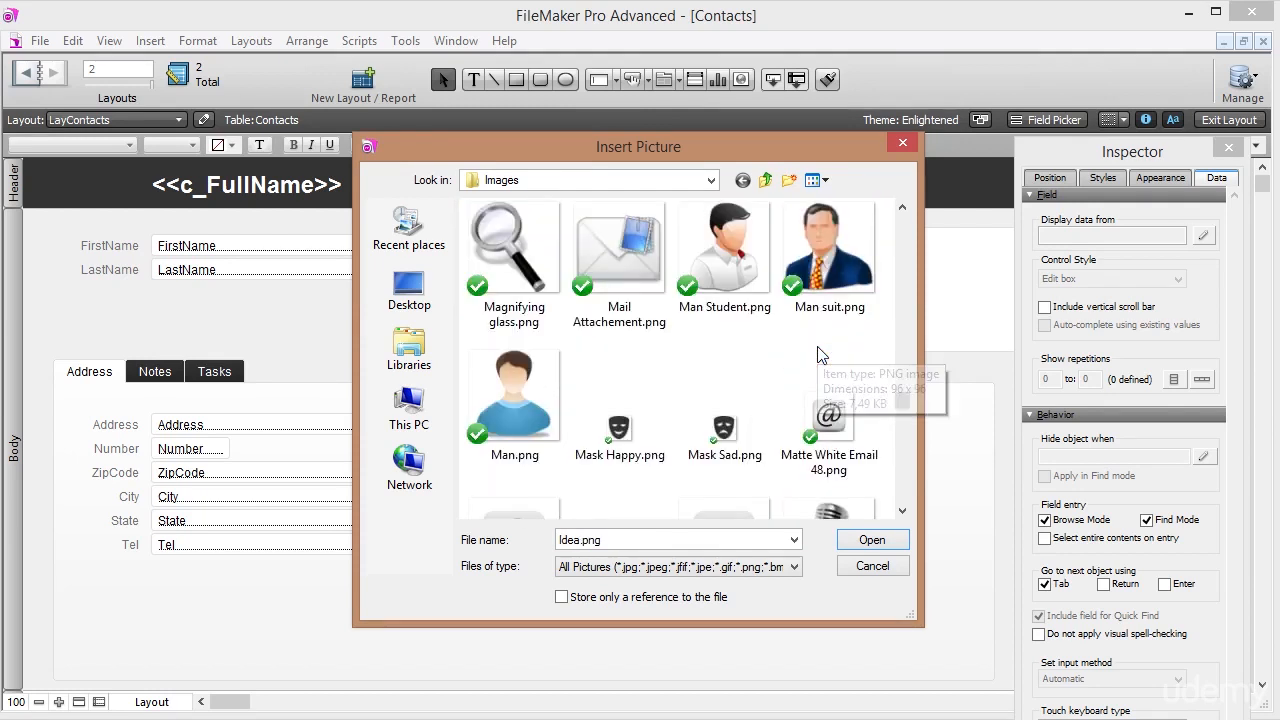
scroll(817, 350, down, 10)
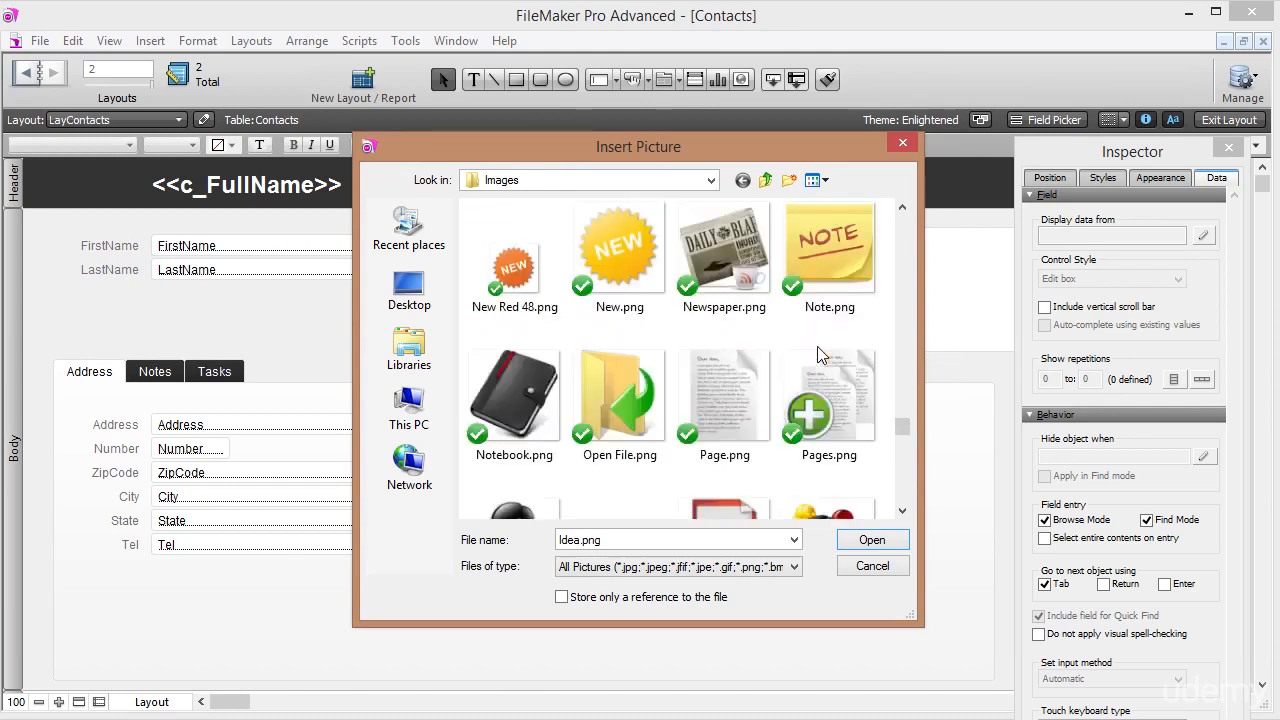
scroll(820, 355, down, 3)
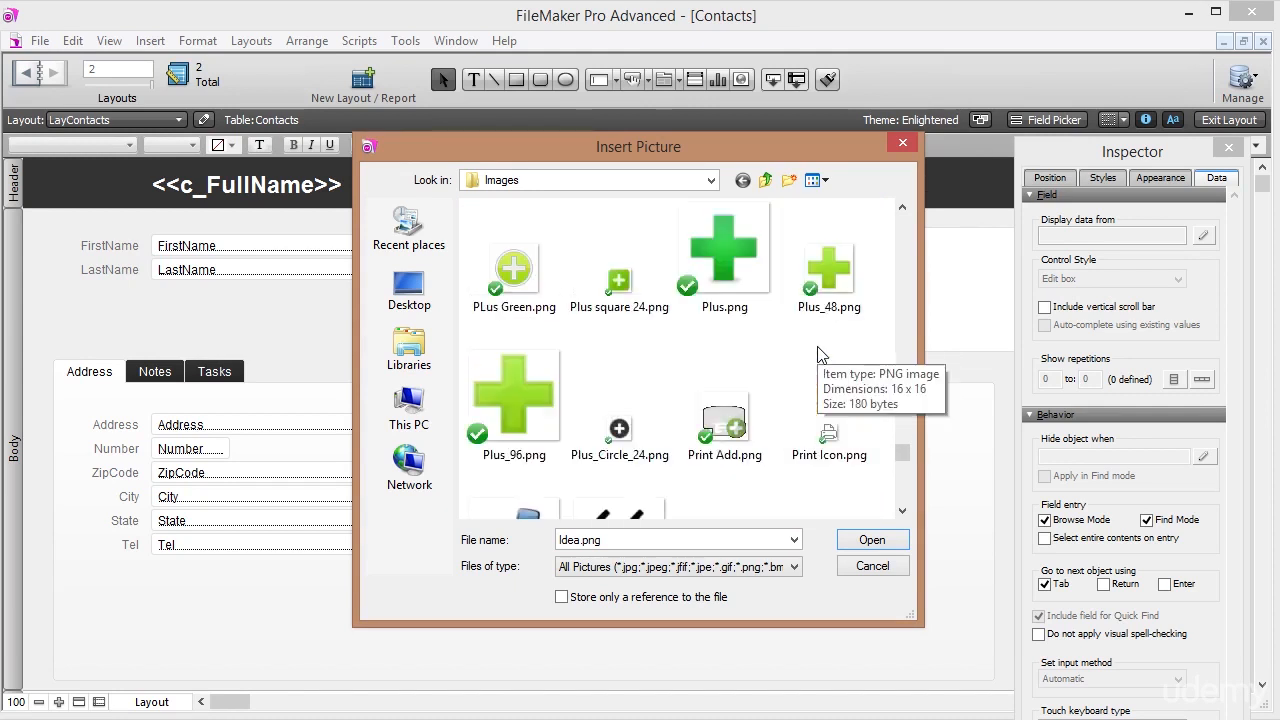
key(s)
scroll(818, 385, down, 3)
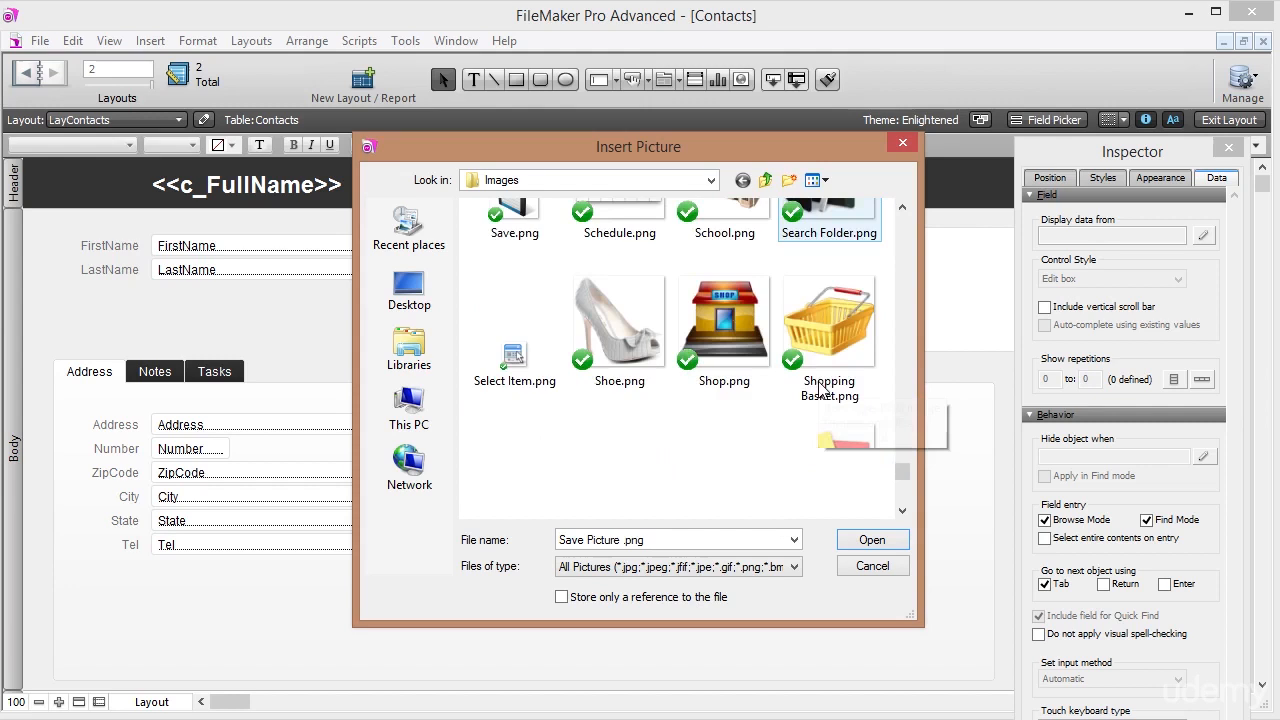
scroll(818, 390, down, 3)
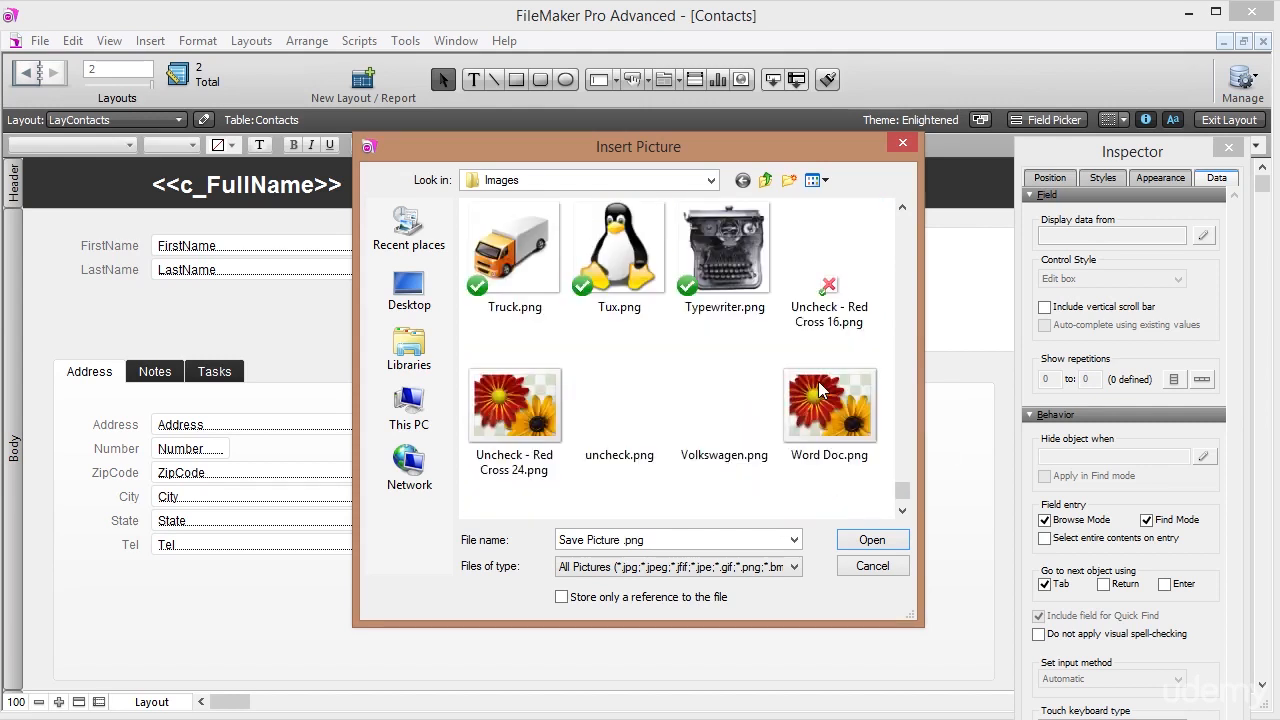
scroll(820, 389, down, 1)
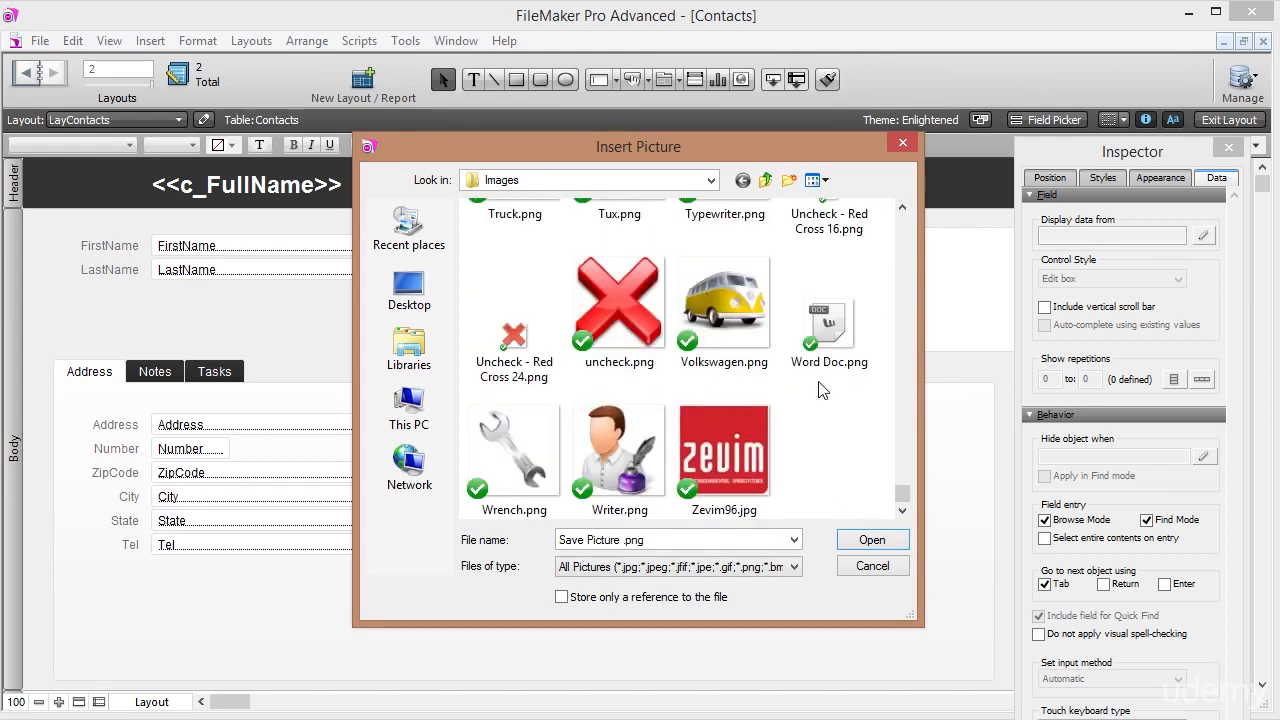
scroll(818, 390, up, 8)
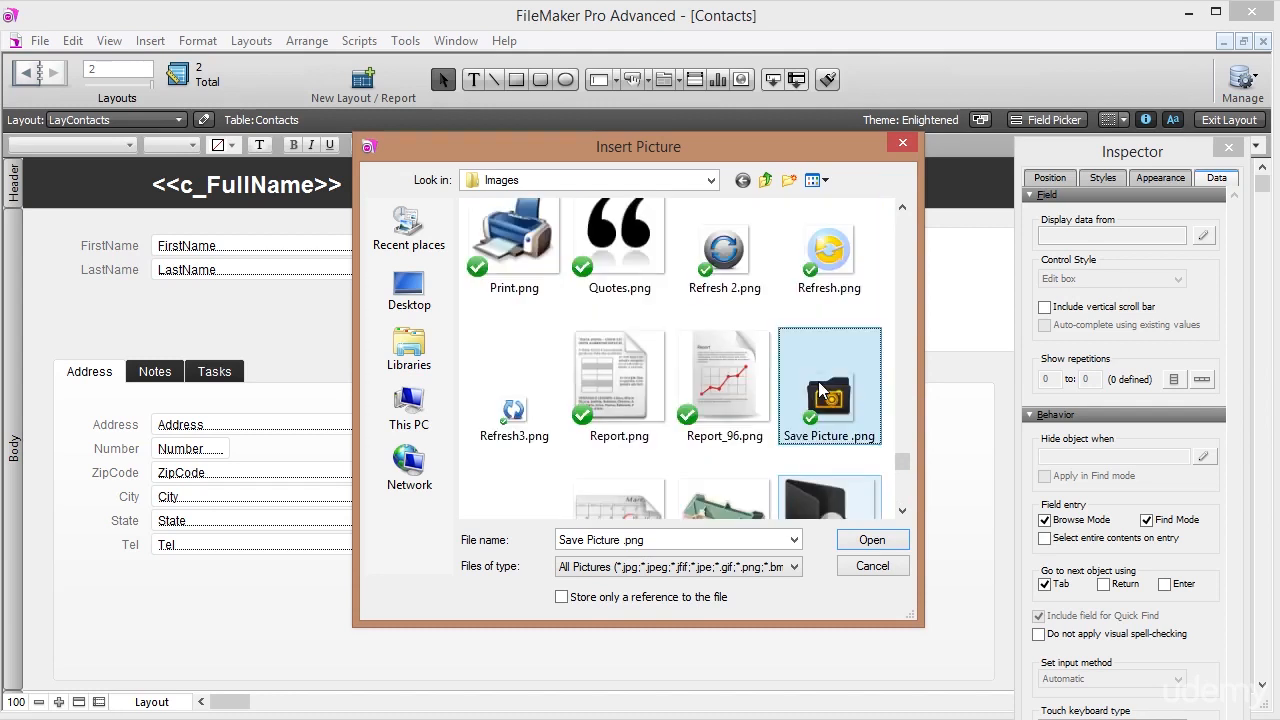
scroll(820, 390, up, 9)
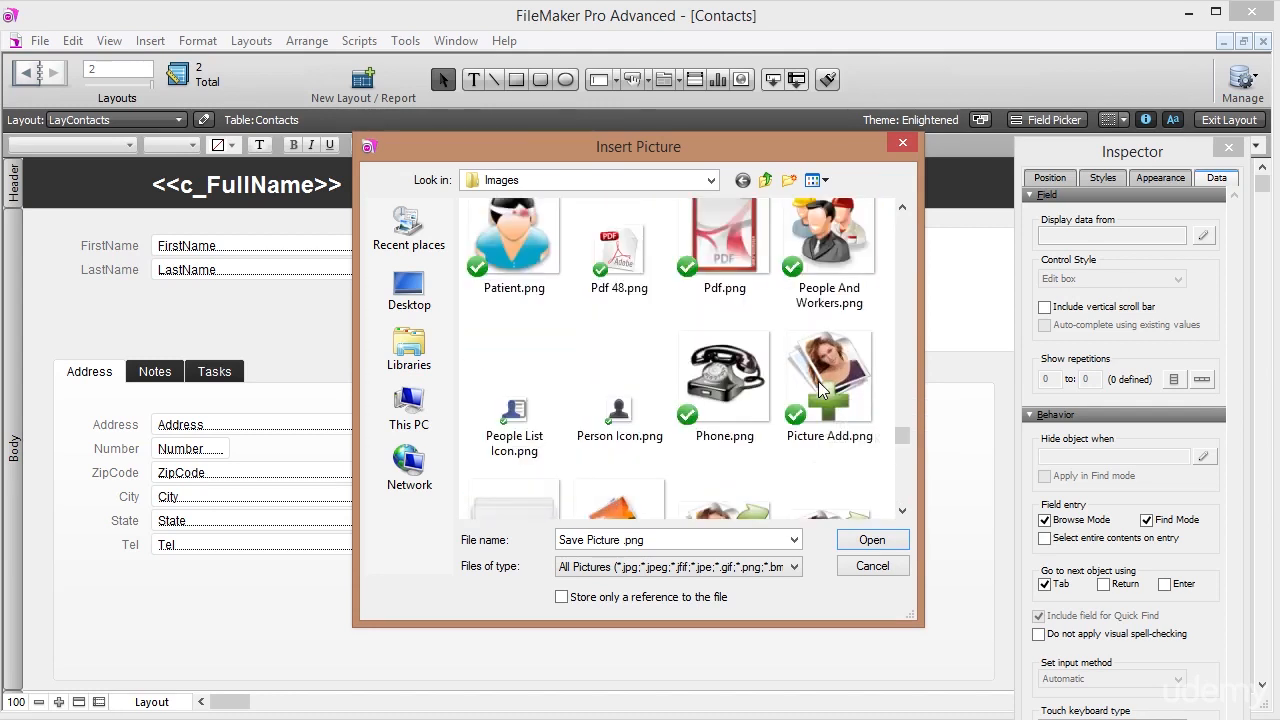
scroll(818, 383, up, 10)
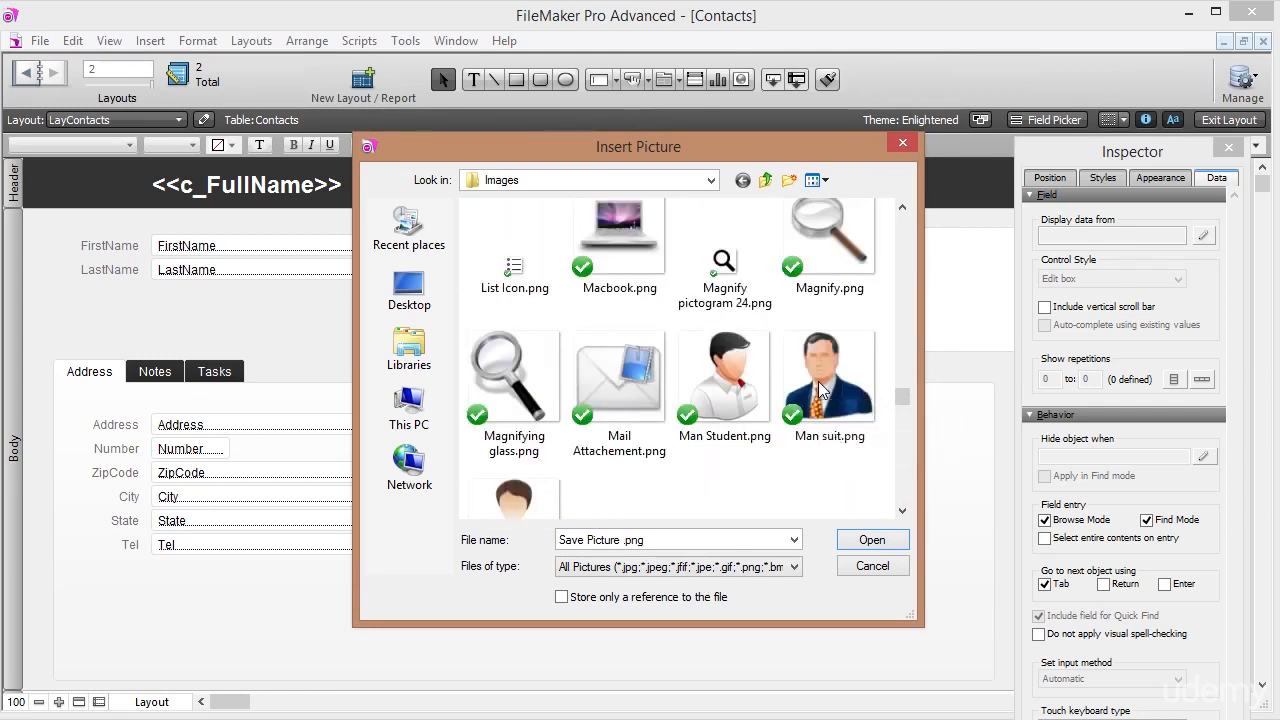
scroll(818, 390, up, 10)
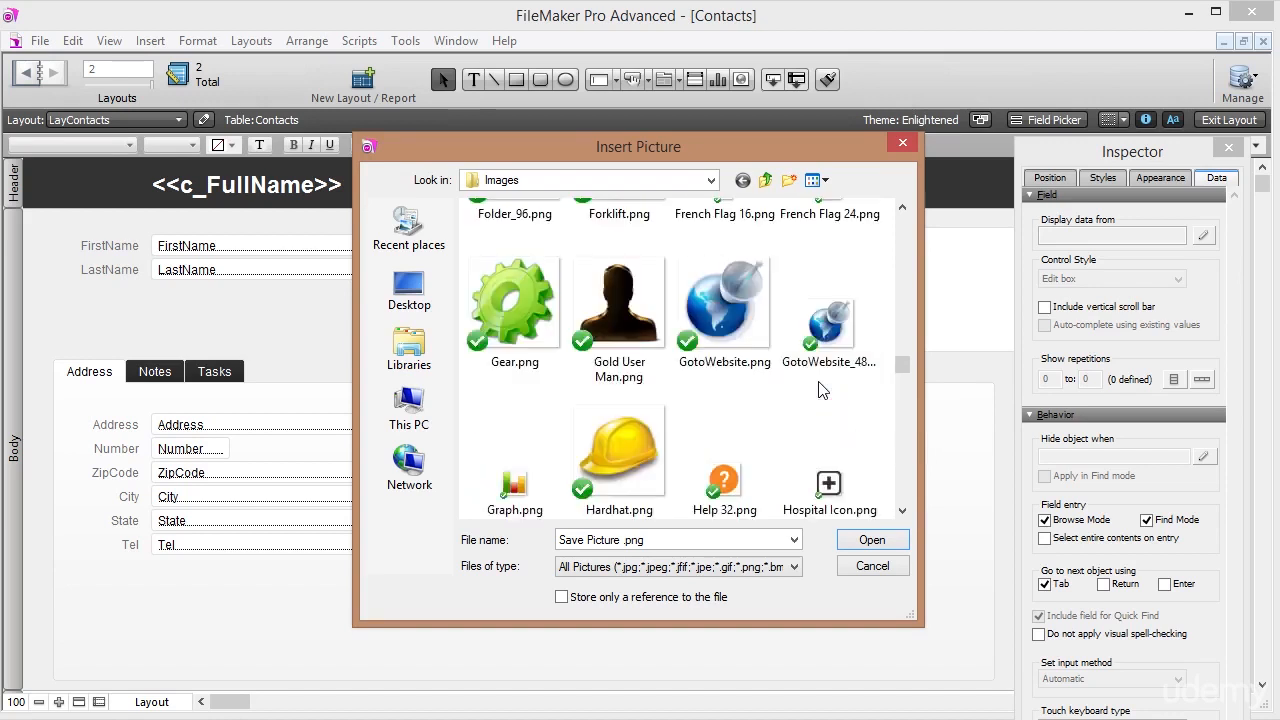
scroll(818, 390, down, 3)
click(765, 360)
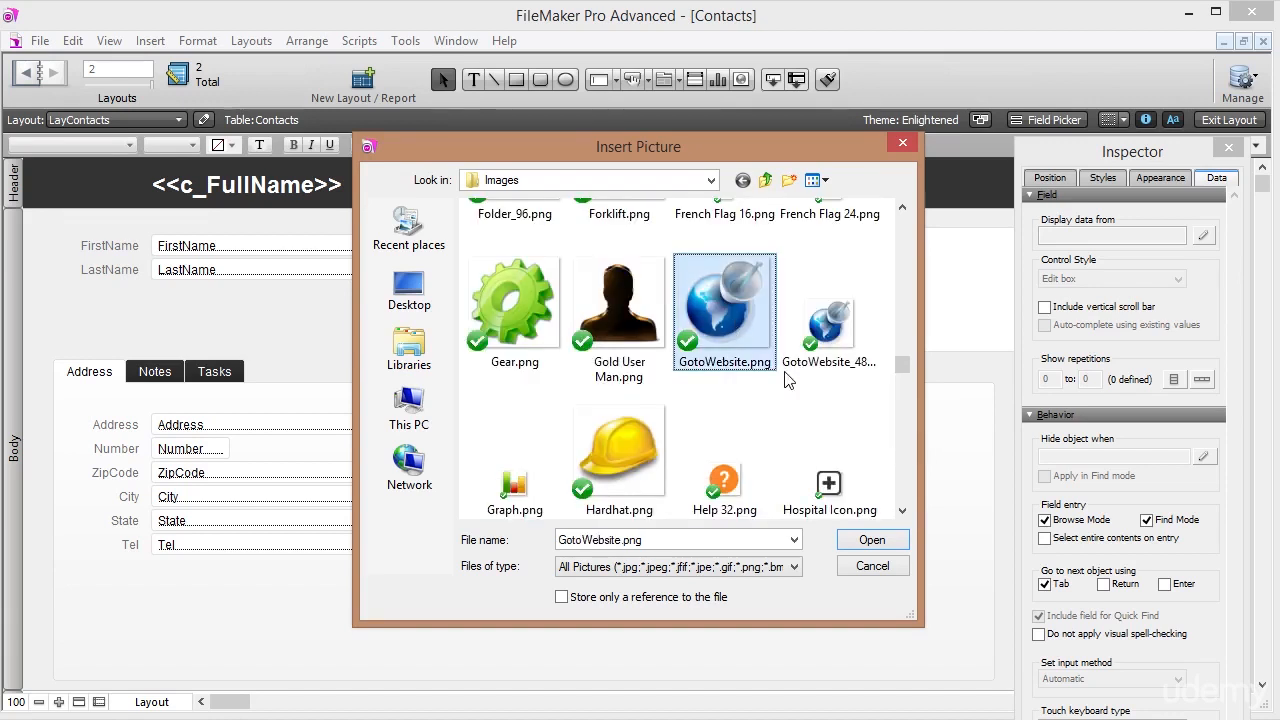
click(830, 368)
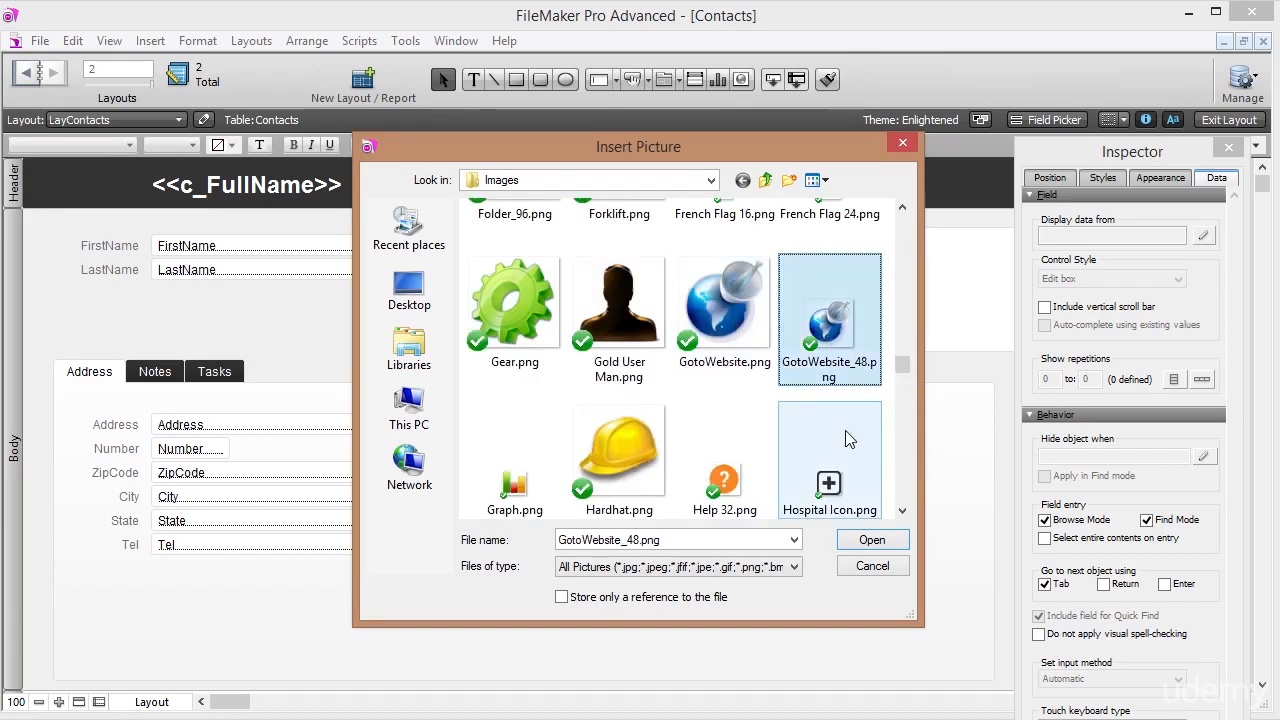
click(872, 566)
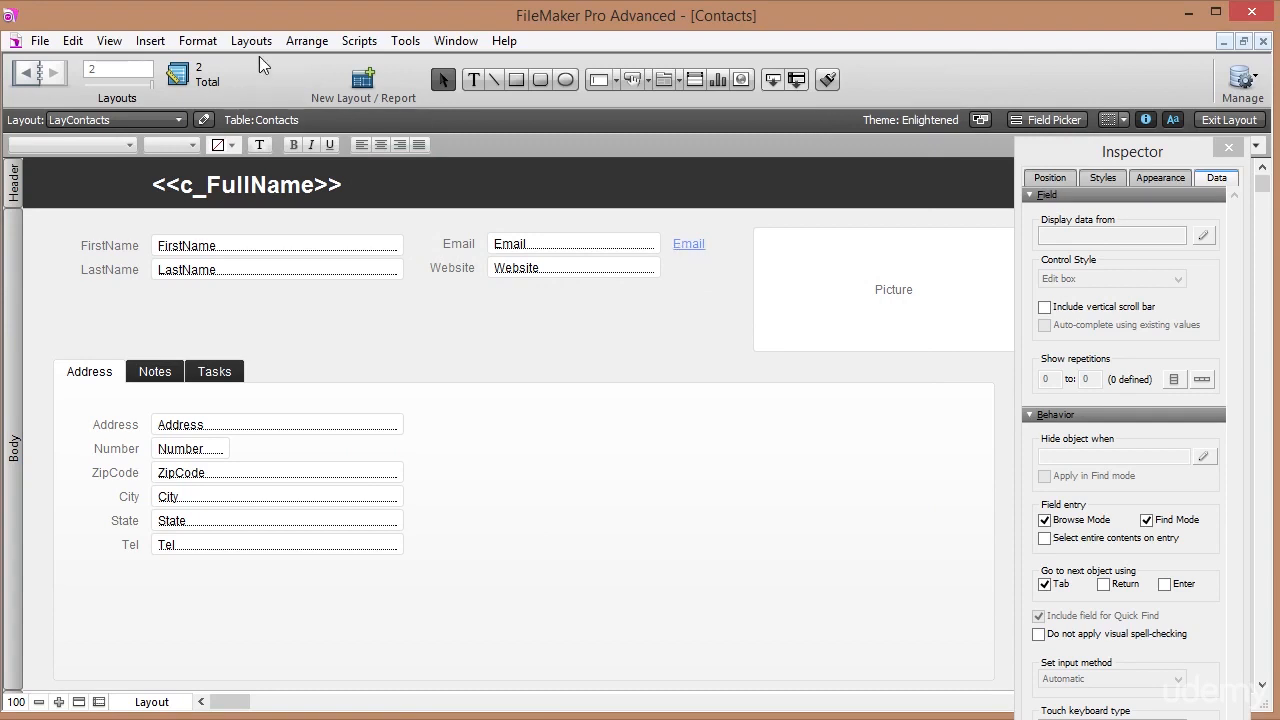
click(158, 45)
Insert the GotoWebsite_48.png picture from the Logo Jules folder onto the Contacts layout.
click(213, 305)
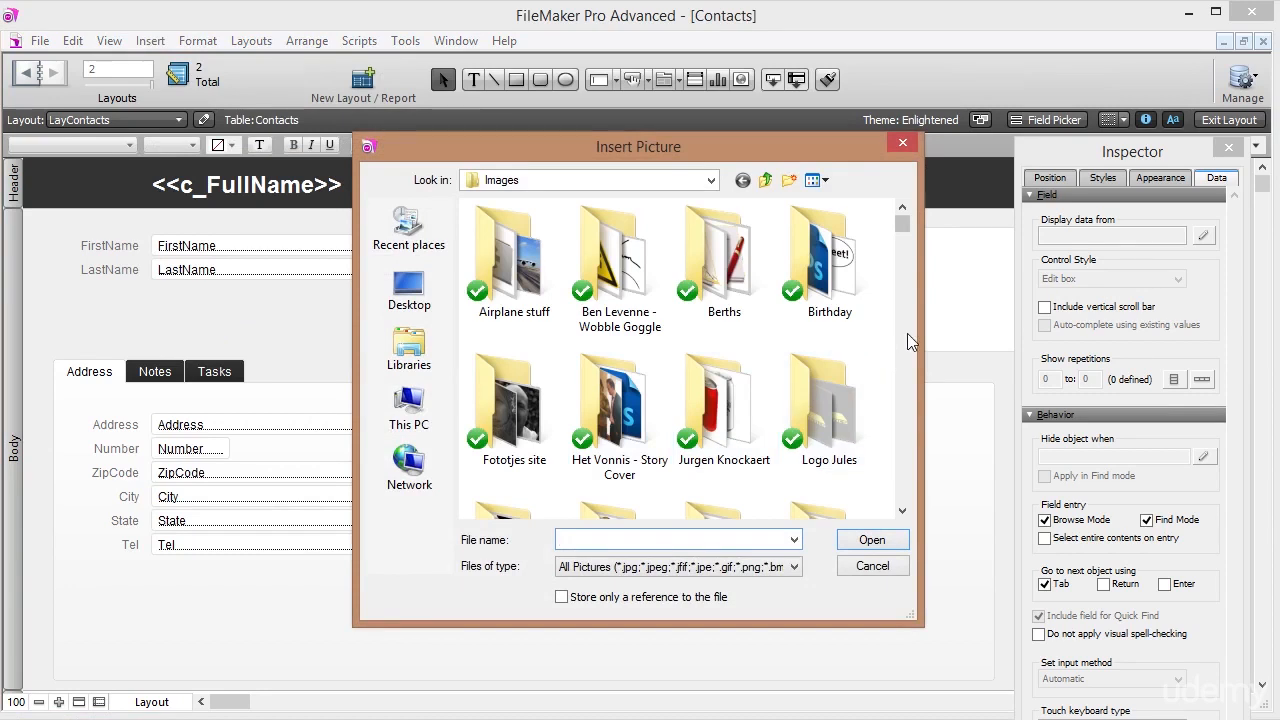
double_click(835, 410)
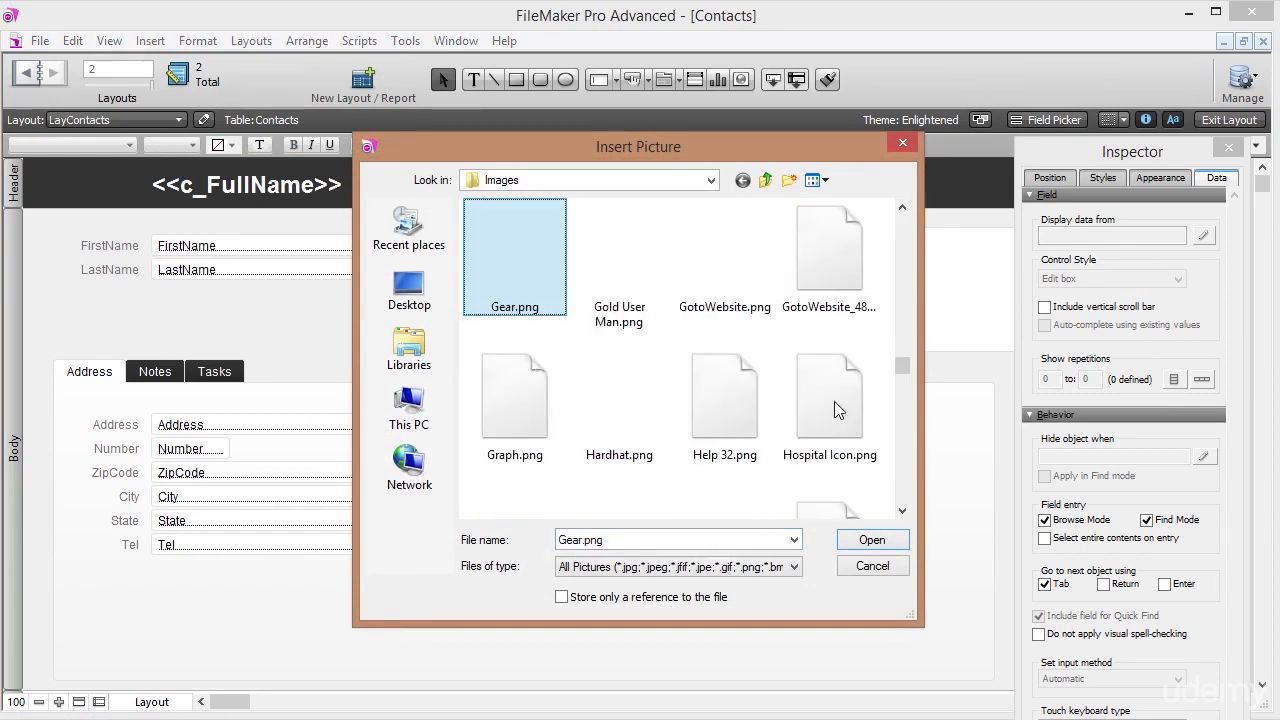
click(826, 289)
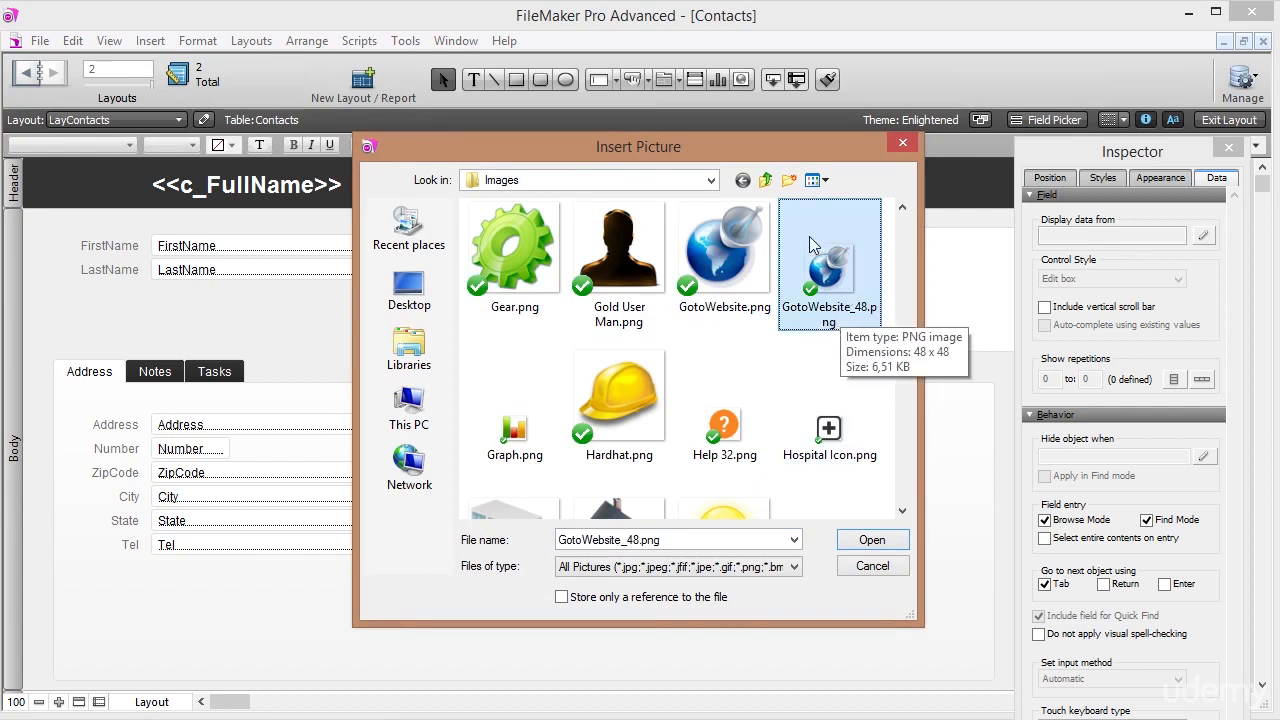
click(878, 540)
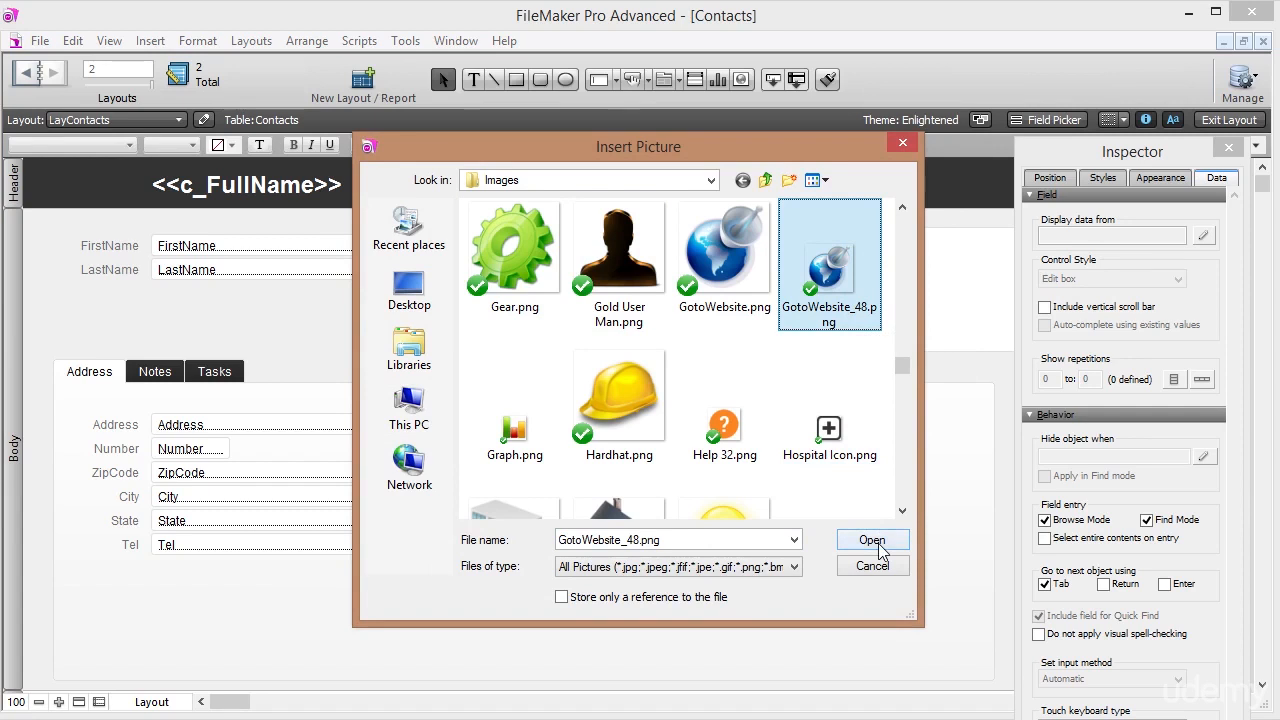
Position the globe image just under the Email link, beside the Website field.
drag(436, 351, 697, 280)
click(634, 331)
click(700, 282)
click(689, 318)
click(702, 292)
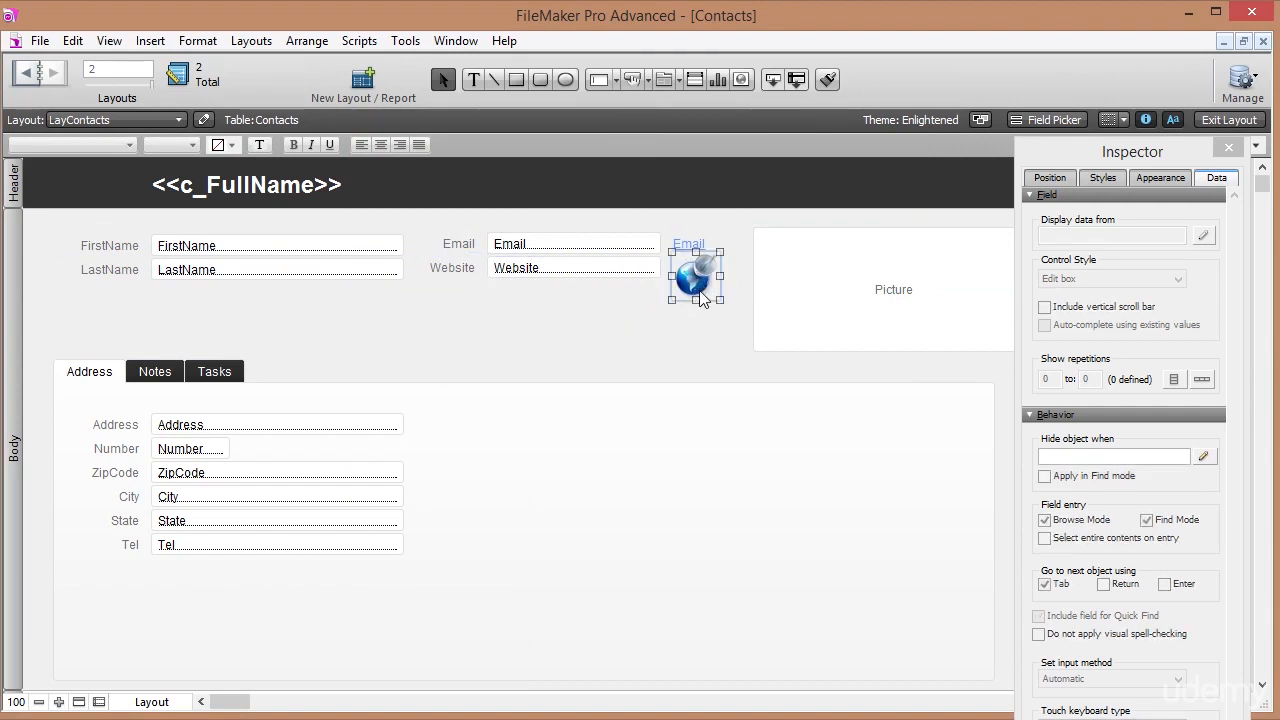
click(684, 312)
Turn the globe image into a button with the Open URL action.
click(688, 285)
right_click(690, 284)
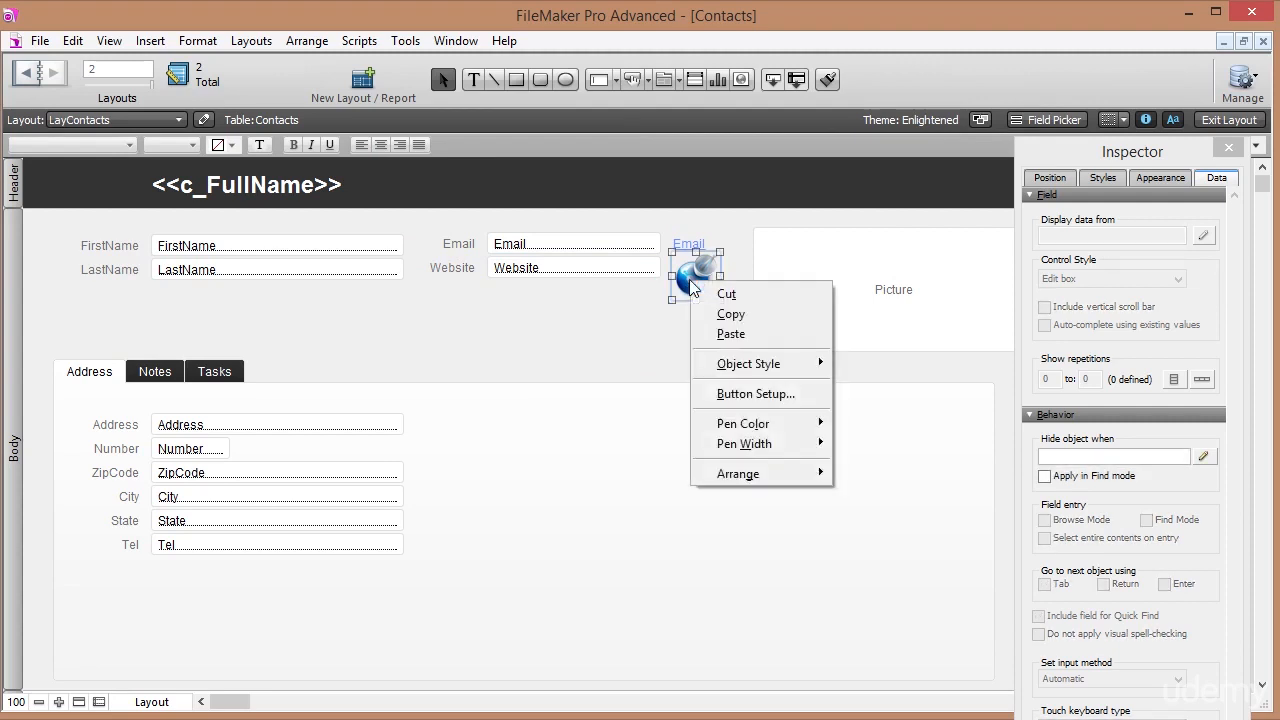
click(746, 396)
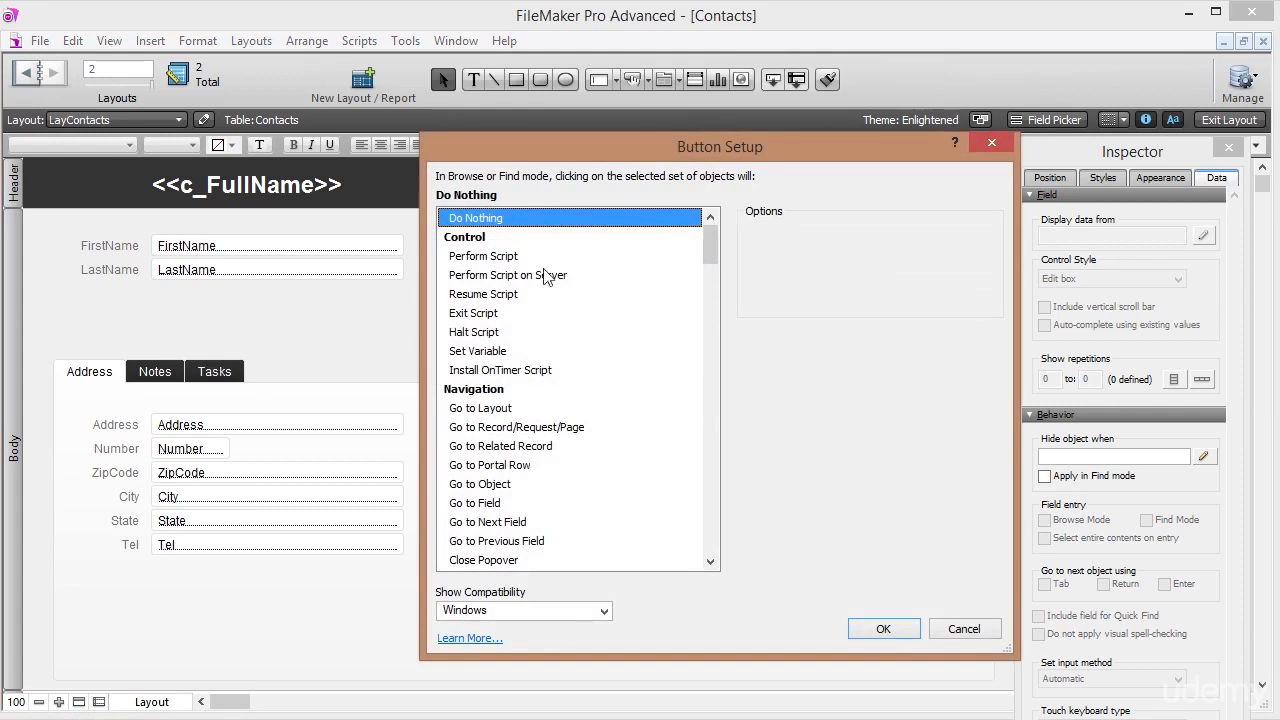
drag(710, 248, 722, 562)
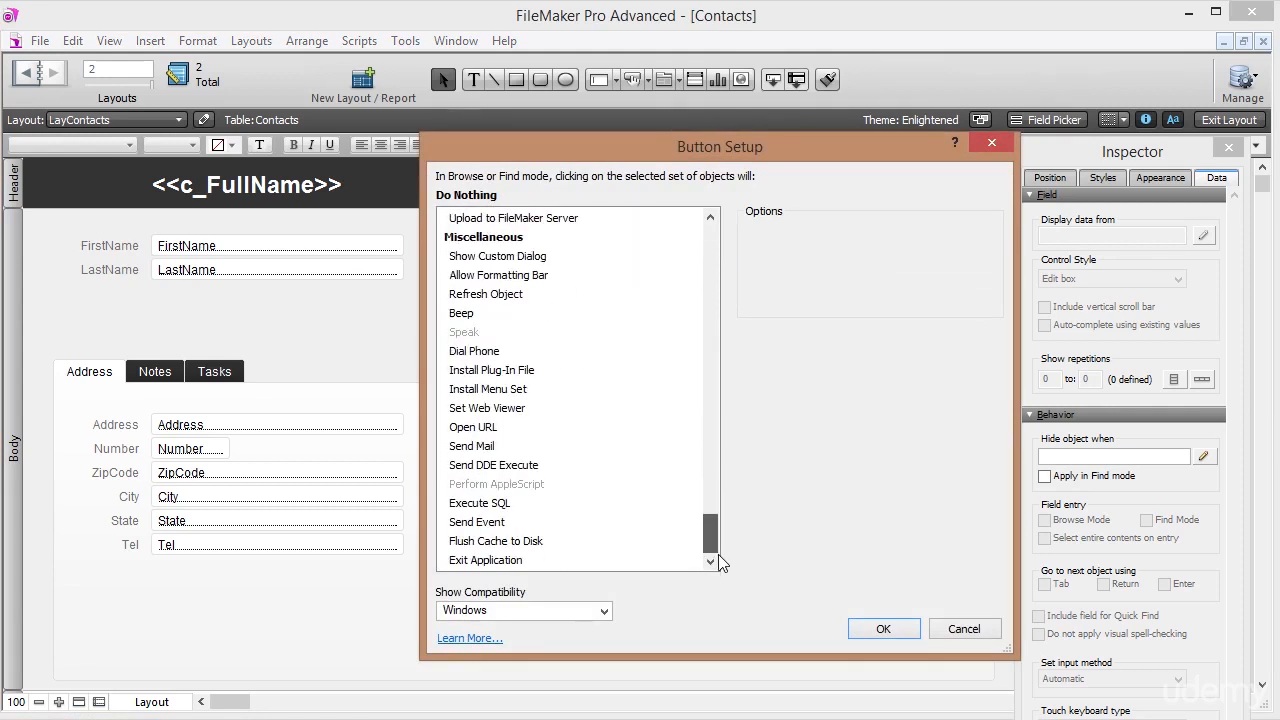
click(498, 446)
click(496, 427)
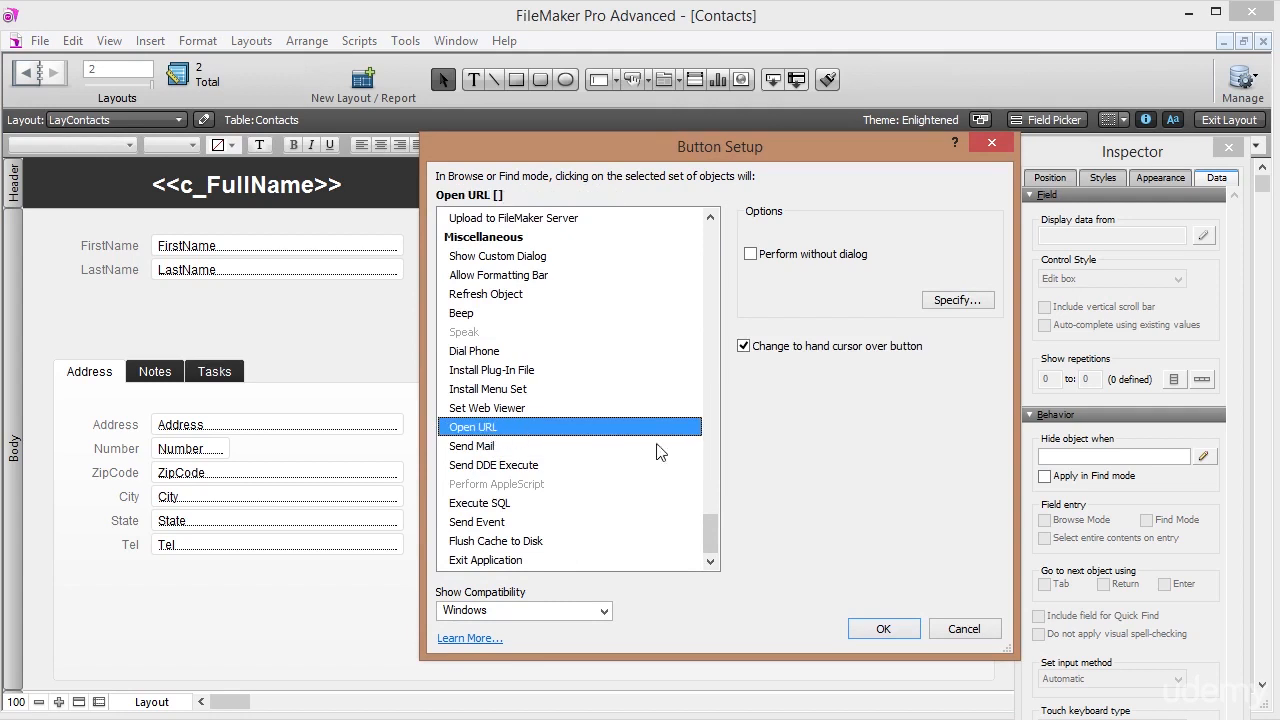
Set the button's URL to the Contacts::Website field calculation and return to Browse mode.
click(963, 302)
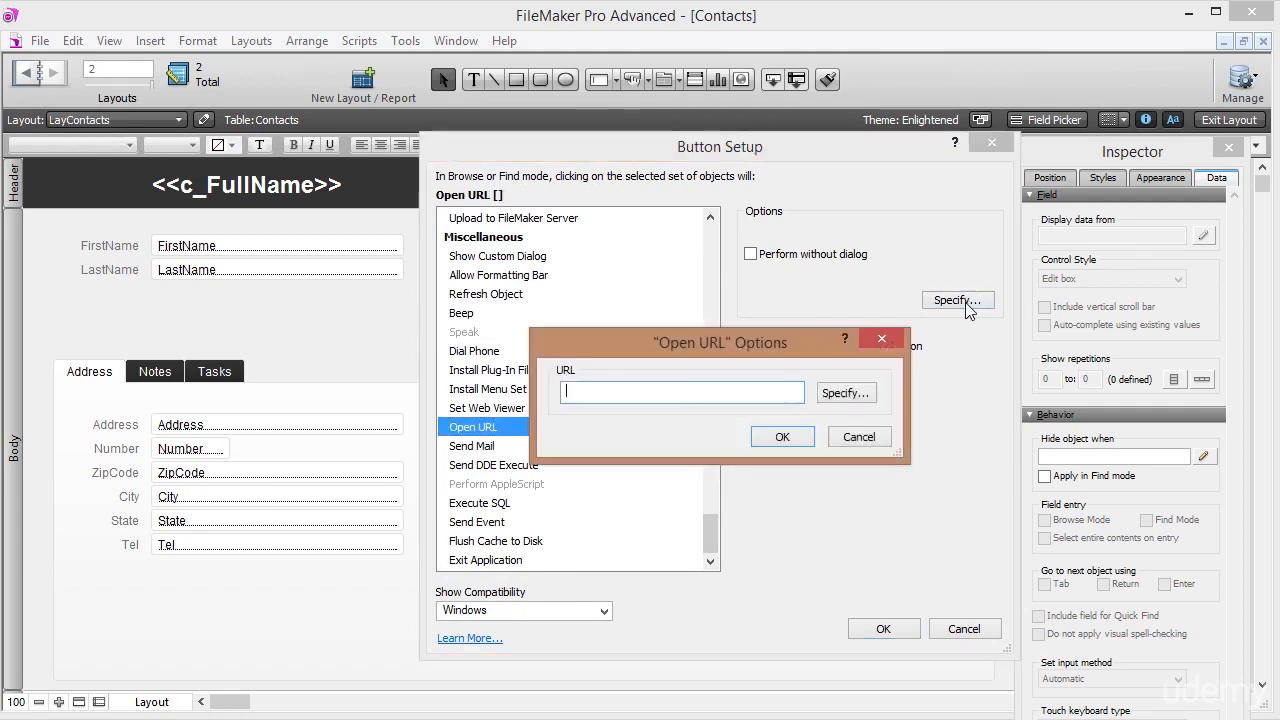
click(866, 396)
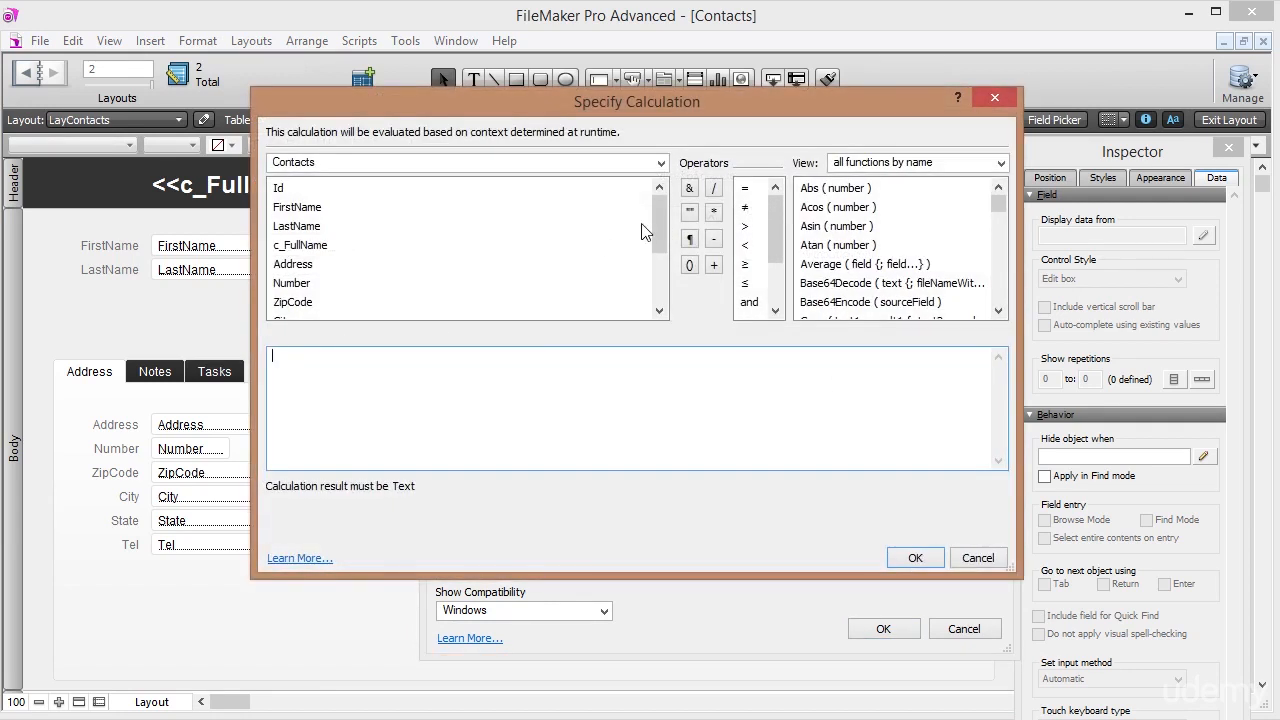
drag(658, 209, 658, 275)
double_click(295, 284)
click(915, 558)
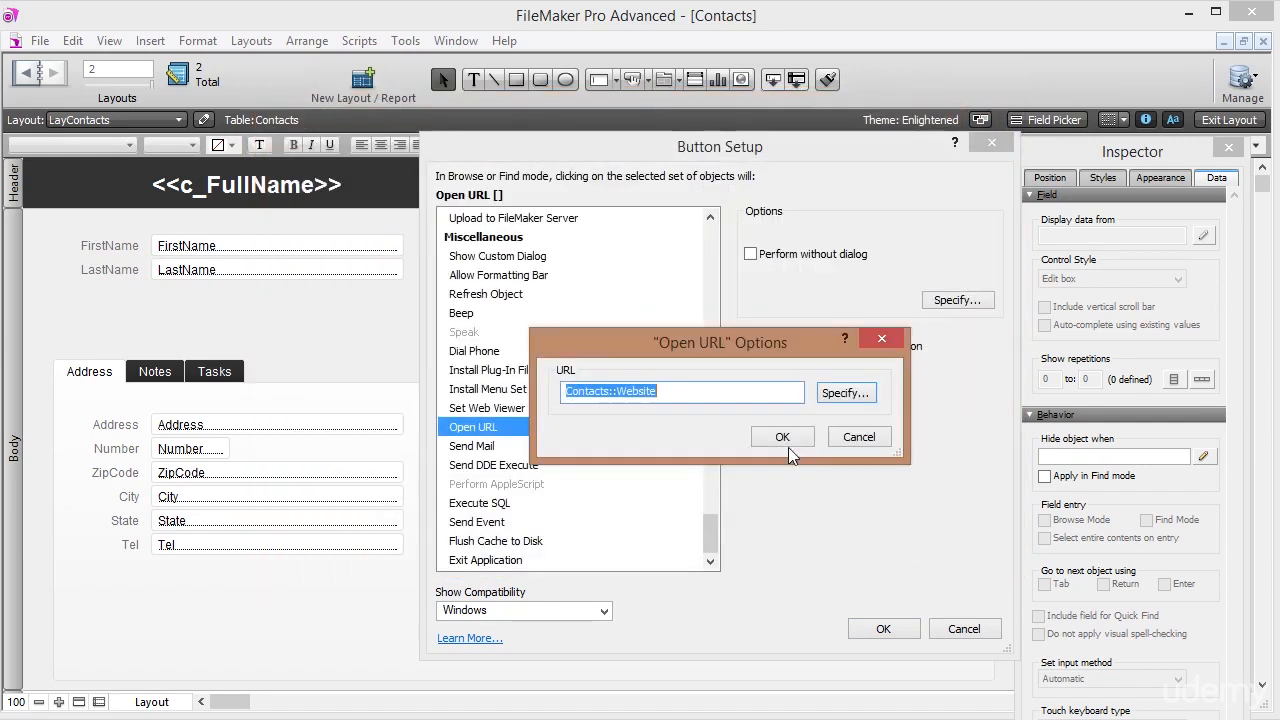
click(862, 437)
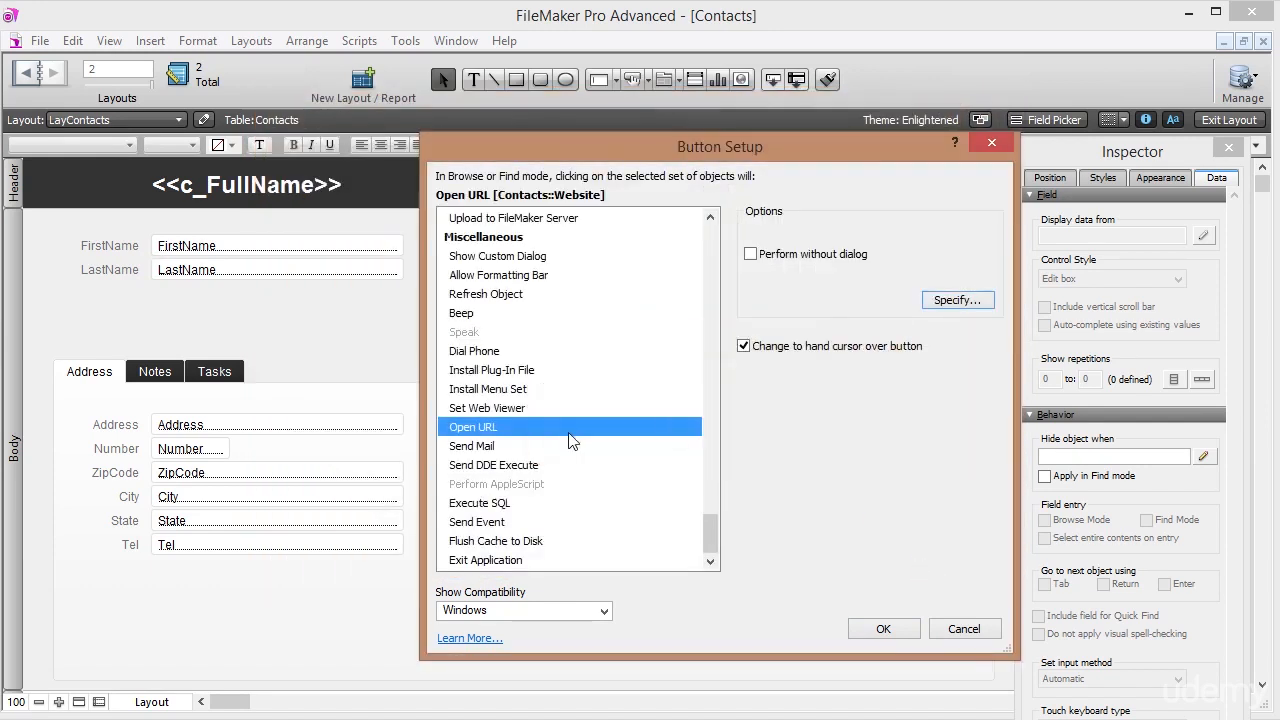
click(885, 628)
click(706, 340)
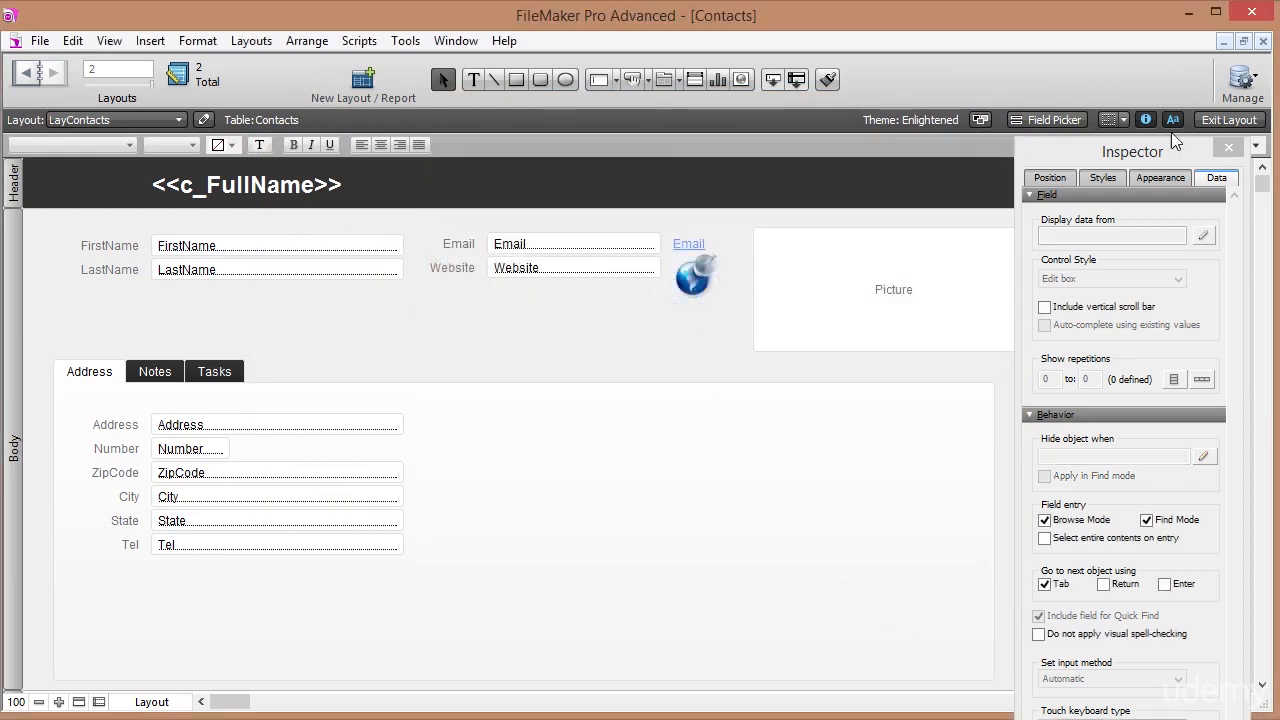
click(1215, 119)
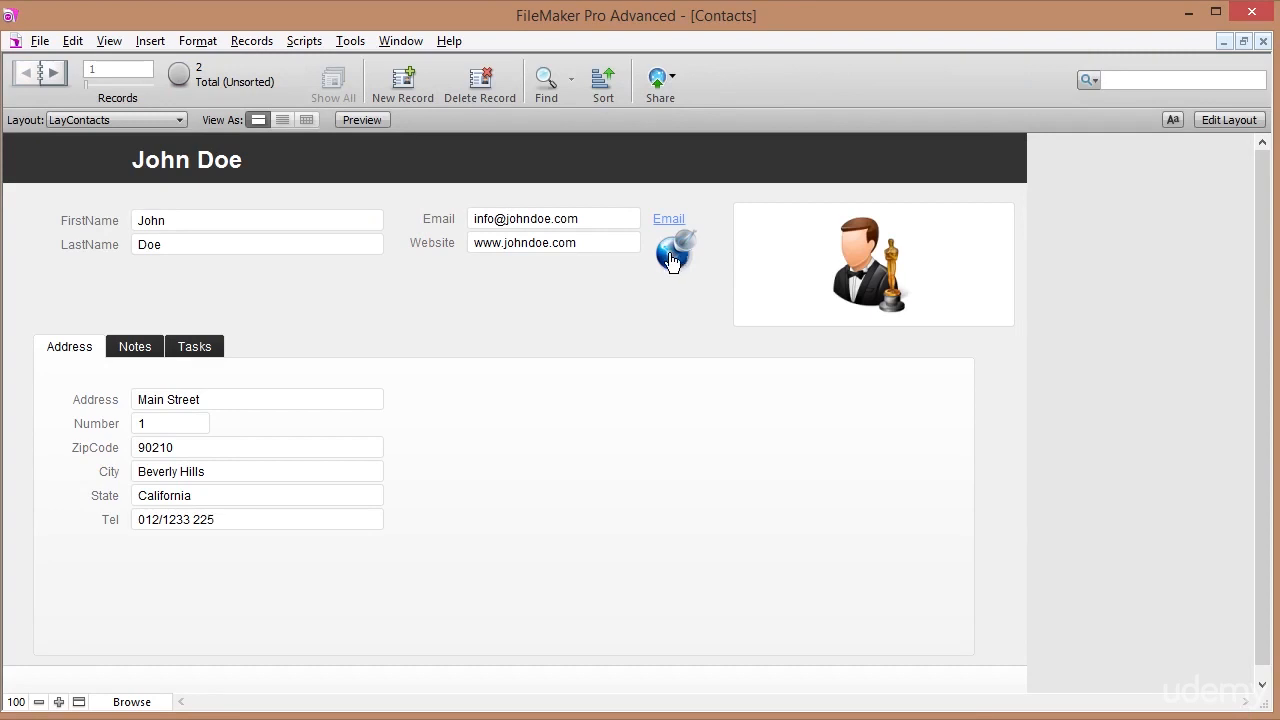
Give the globe button the plain tooltip 'Go to website' and check it in Browse mode.
click(591, 243)
click(589, 266)
click(1230, 120)
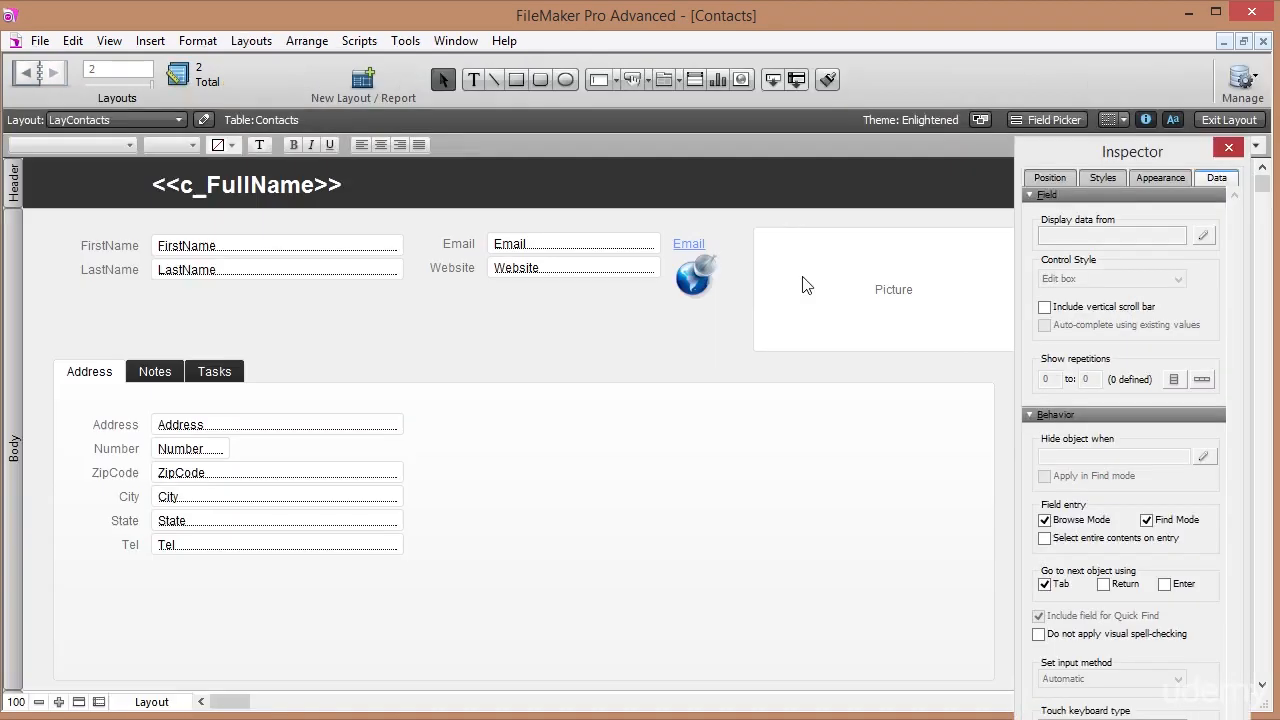
click(694, 280)
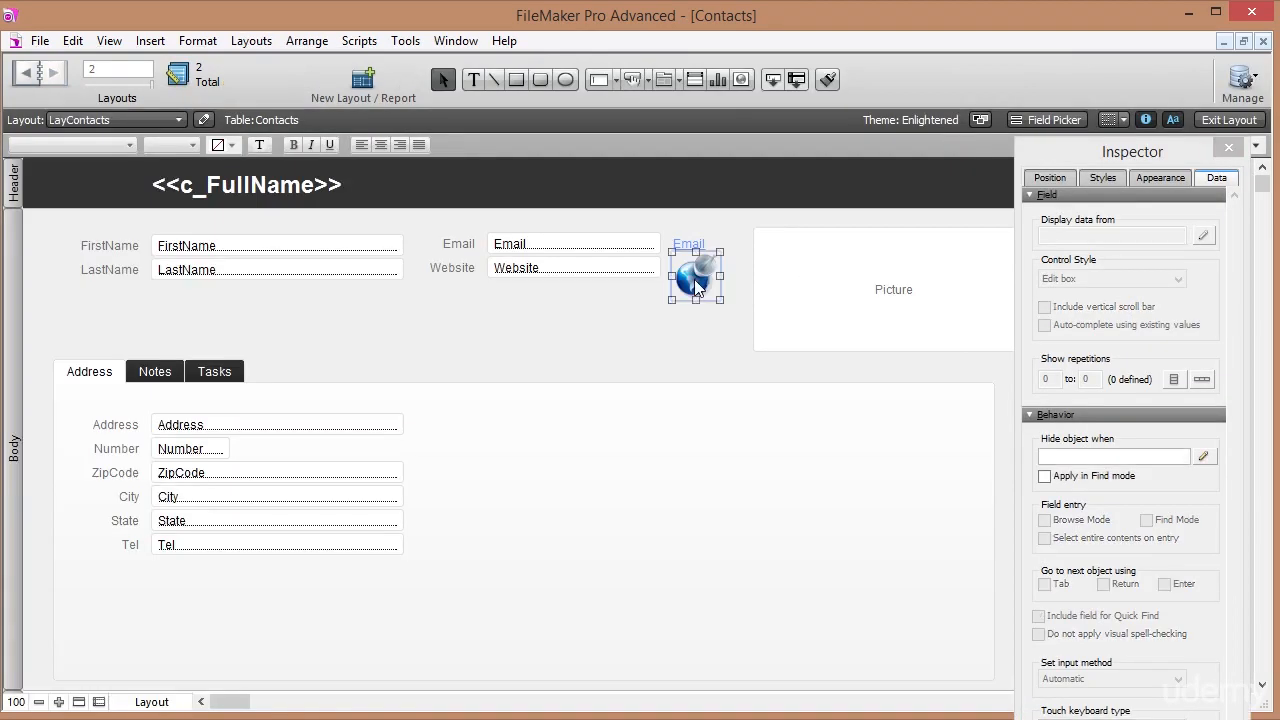
click(1050, 178)
click(1105, 244)
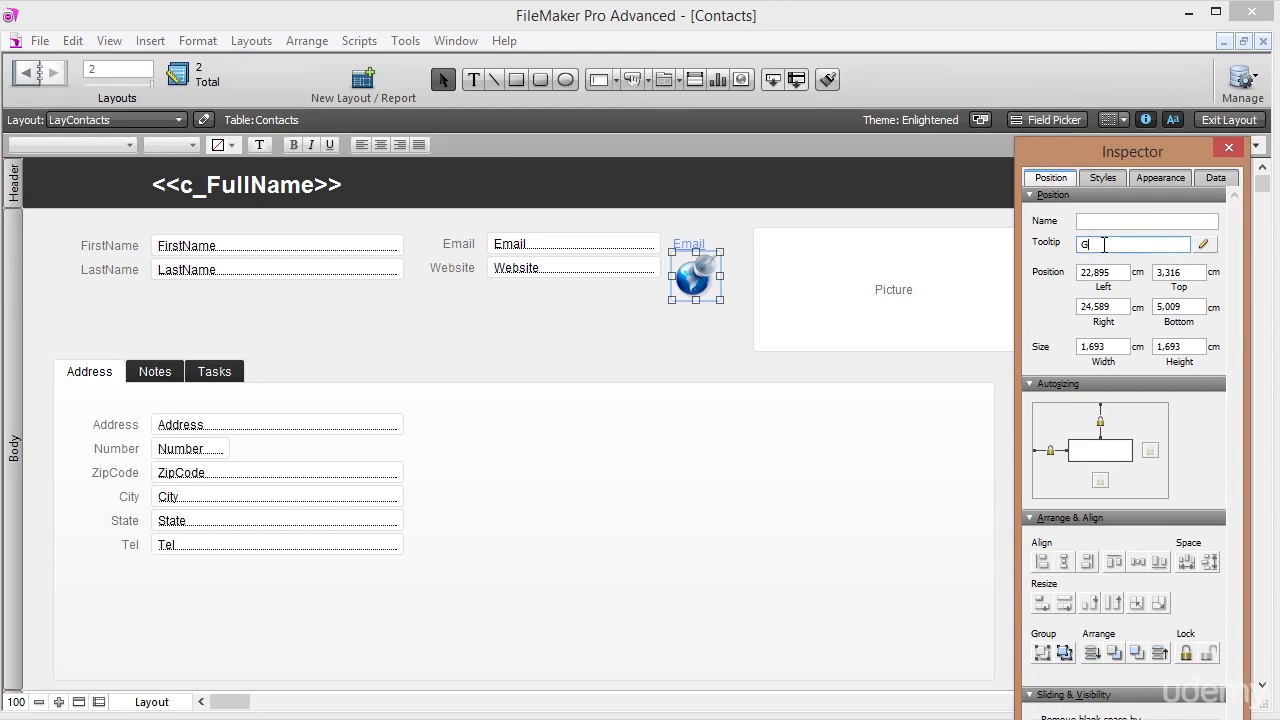
text(Go to website)
click(1229, 120)
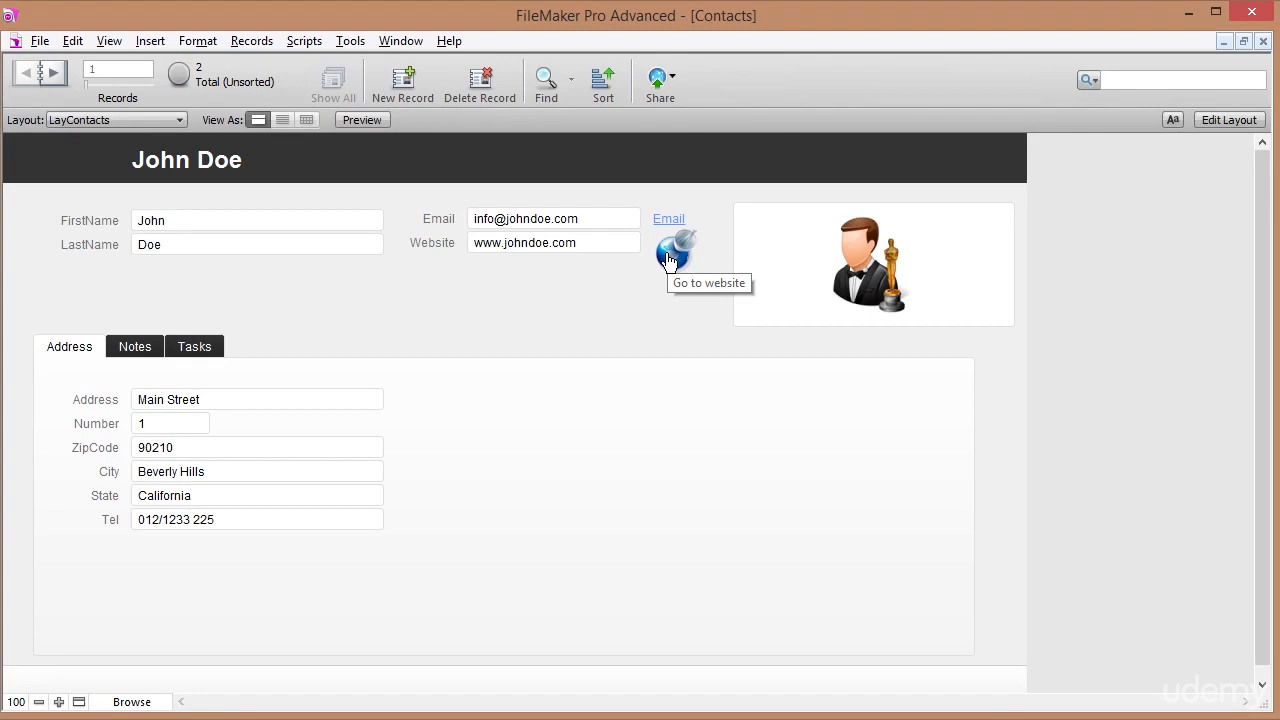
Change the tooltip to the calculation "Go to " & Contacts::Website and return to Browse mode.
click(1235, 123)
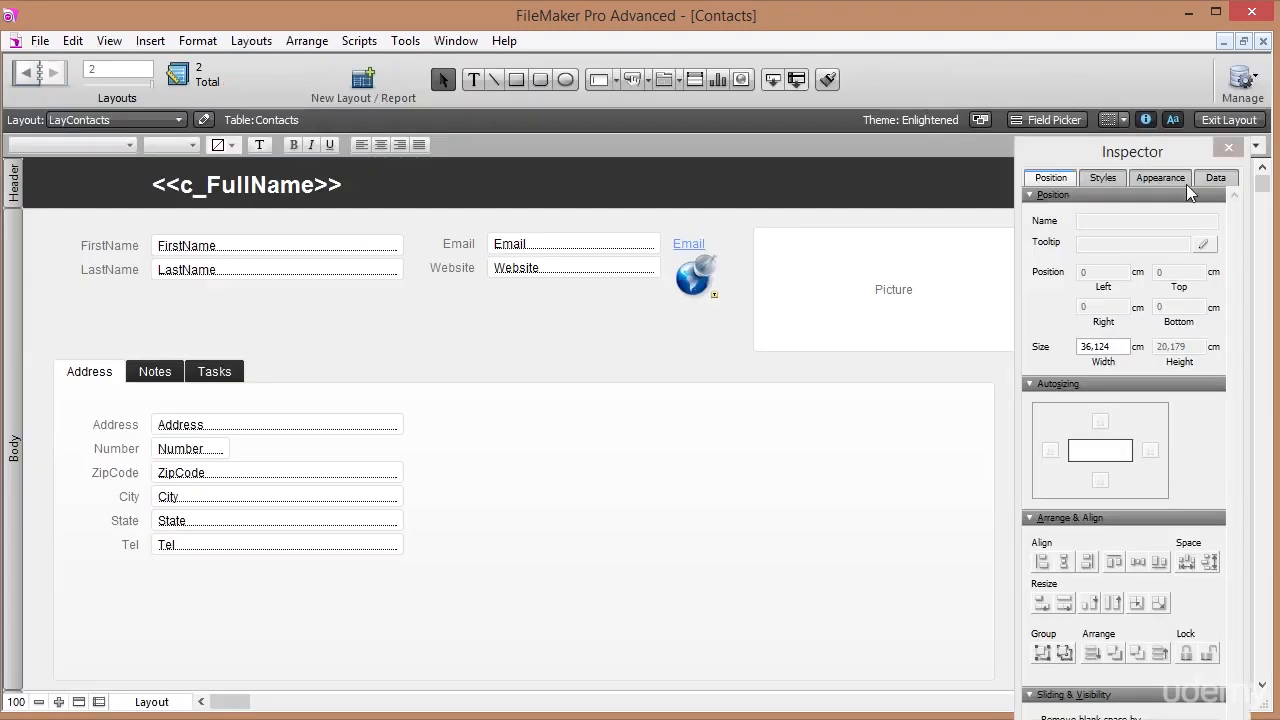
click(690, 283)
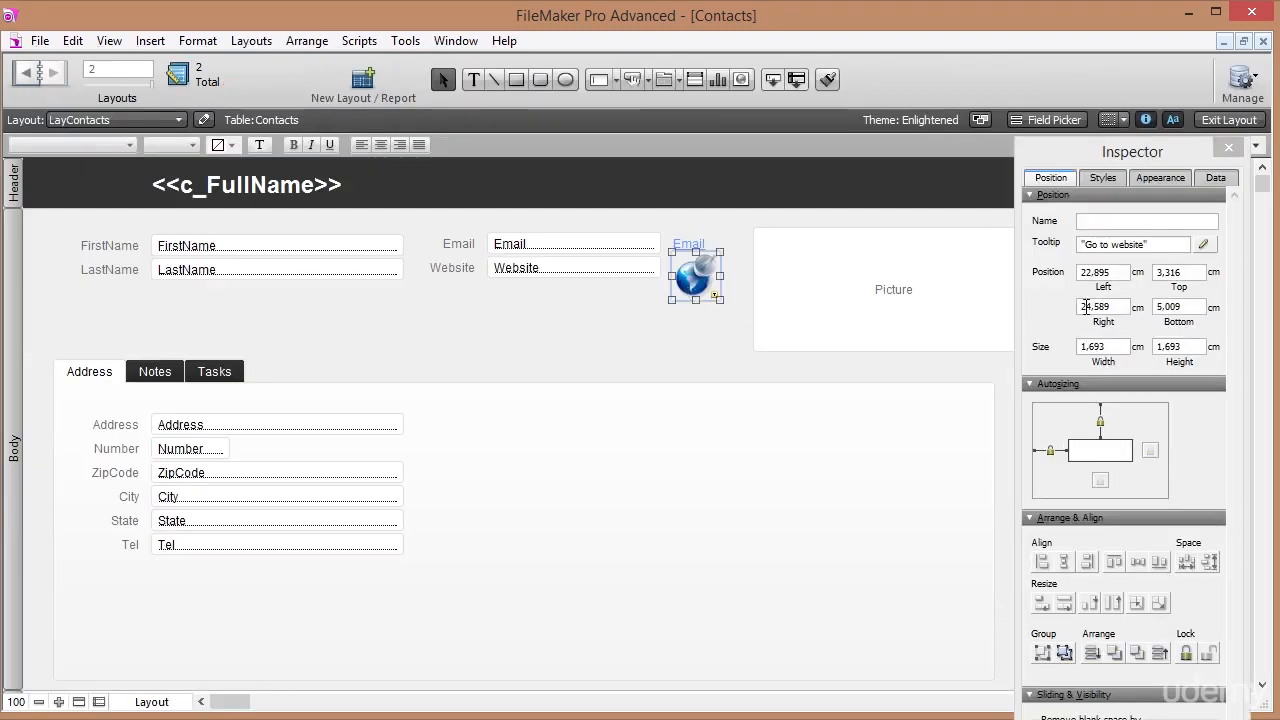
click(1203, 244)
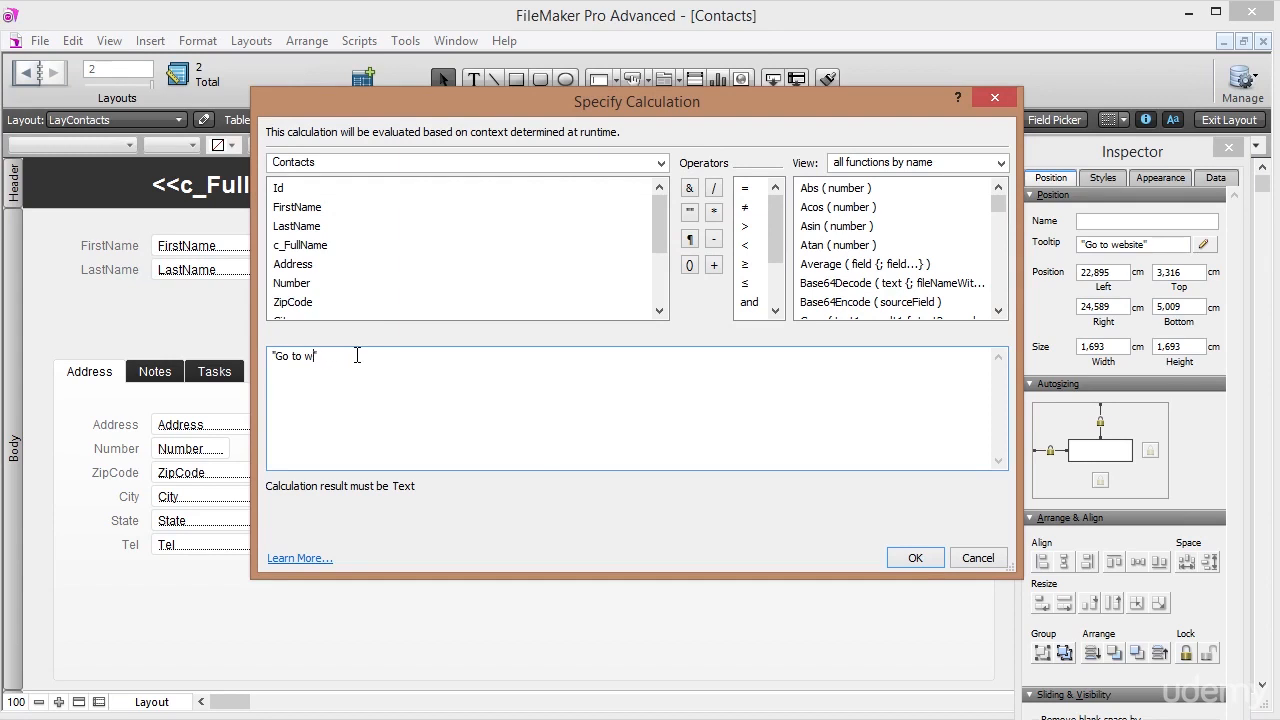
click(689, 188)
drag(658, 228, 658, 278)
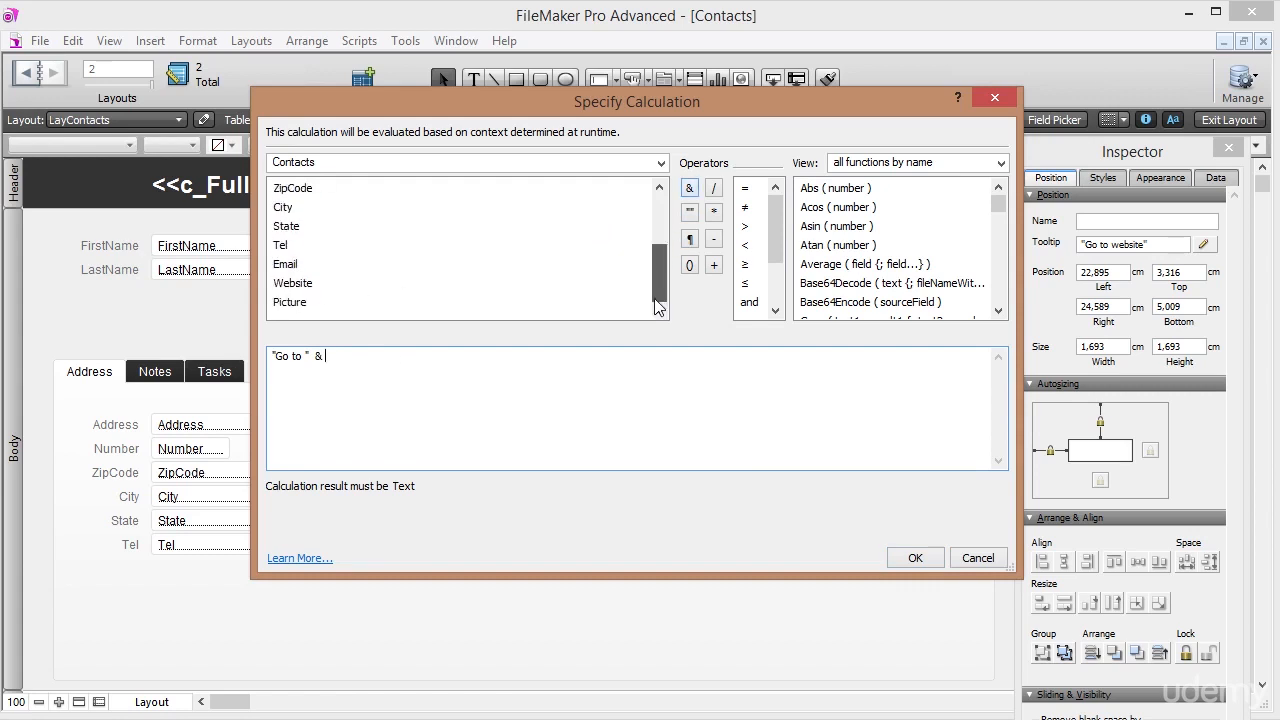
double_click(298, 284)
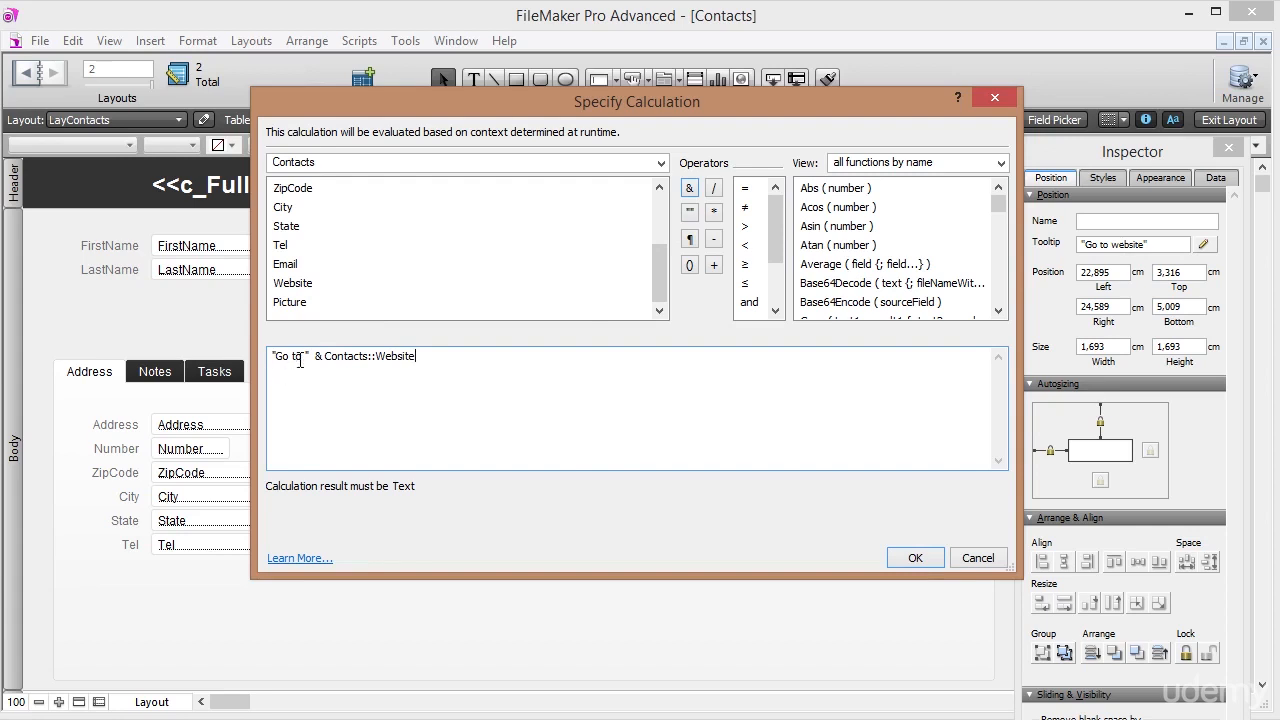
click(916, 558)
click(1226, 119)
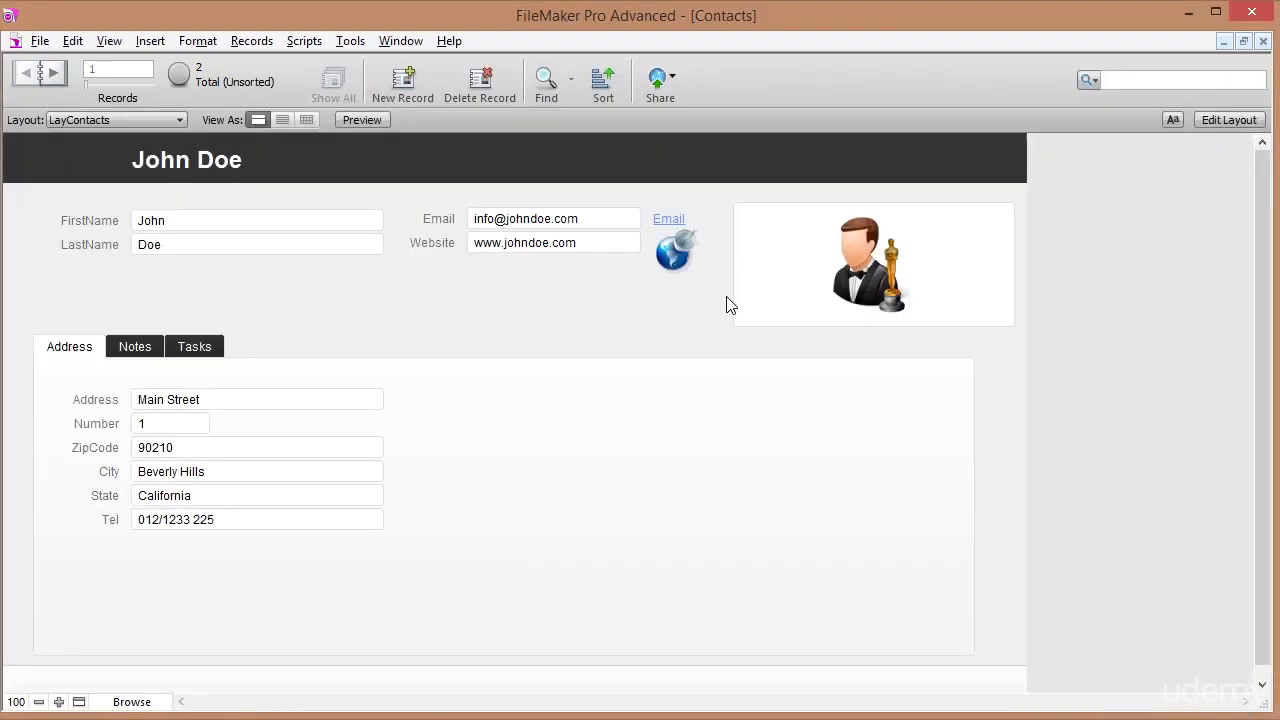
Tab from FirstName through three fields to check the tab order, then return to Layout mode.
mouse_move(678, 261)
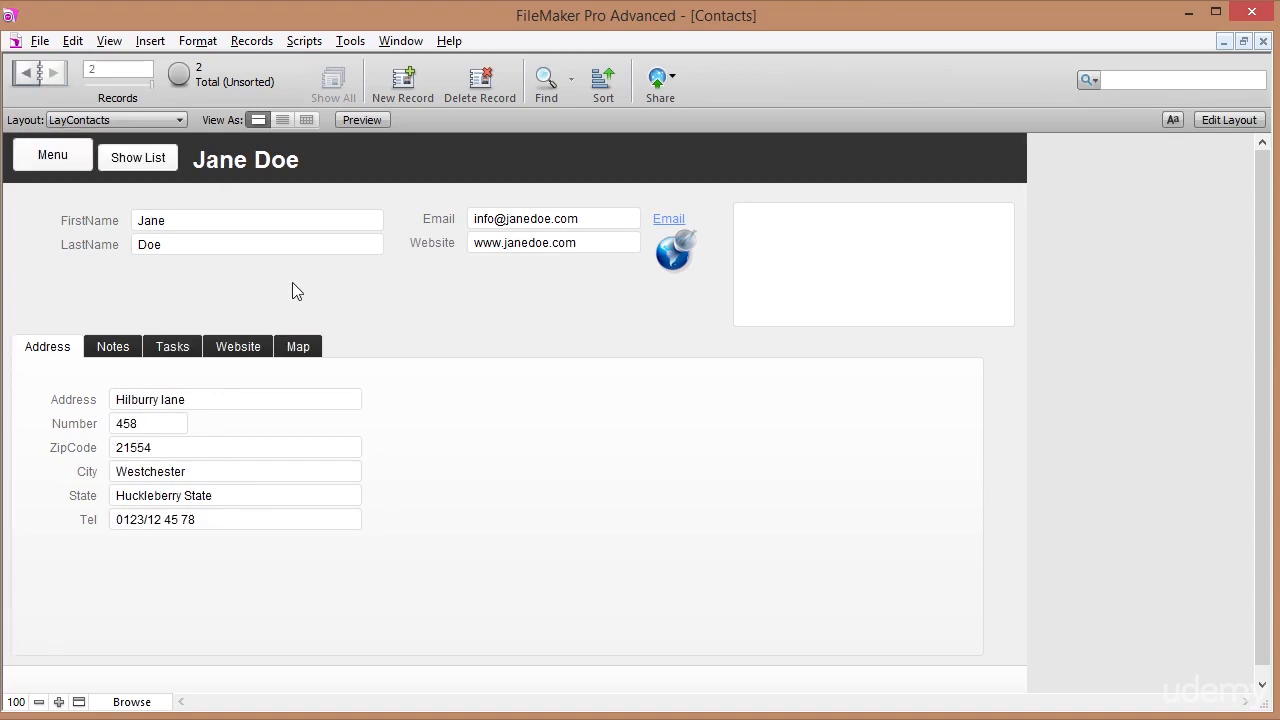
click(199, 218)
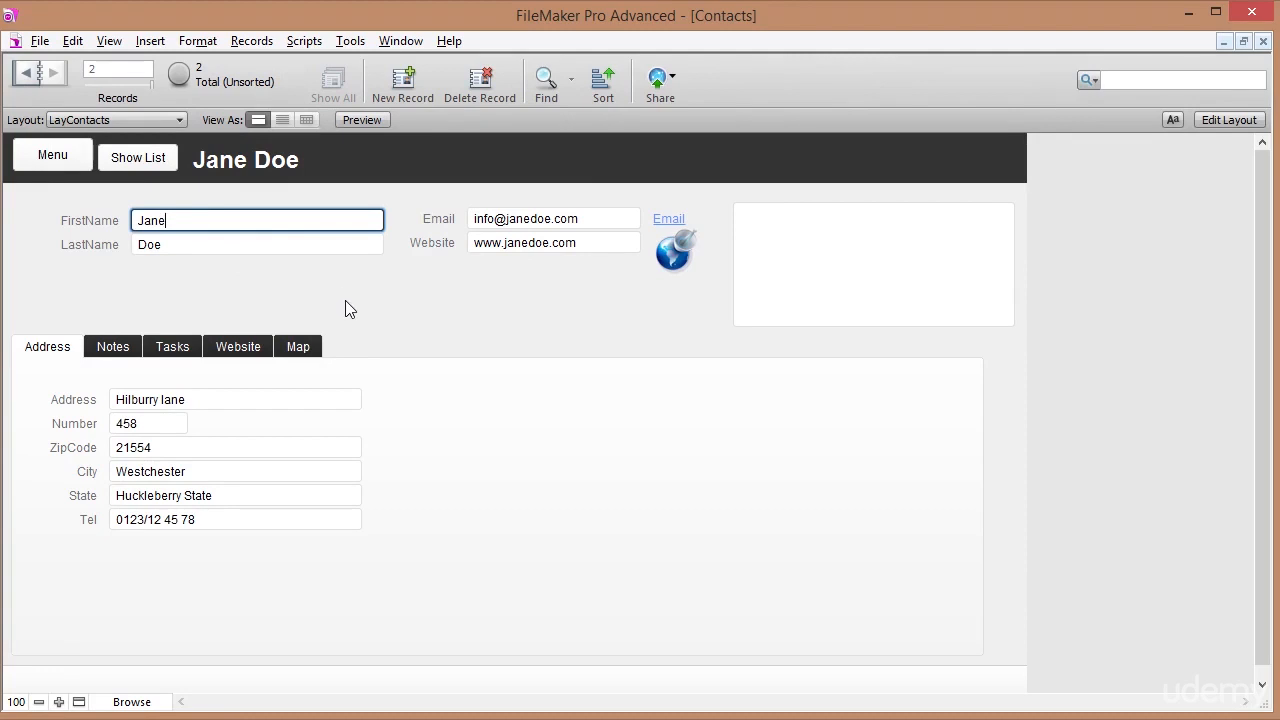
key(Tab)
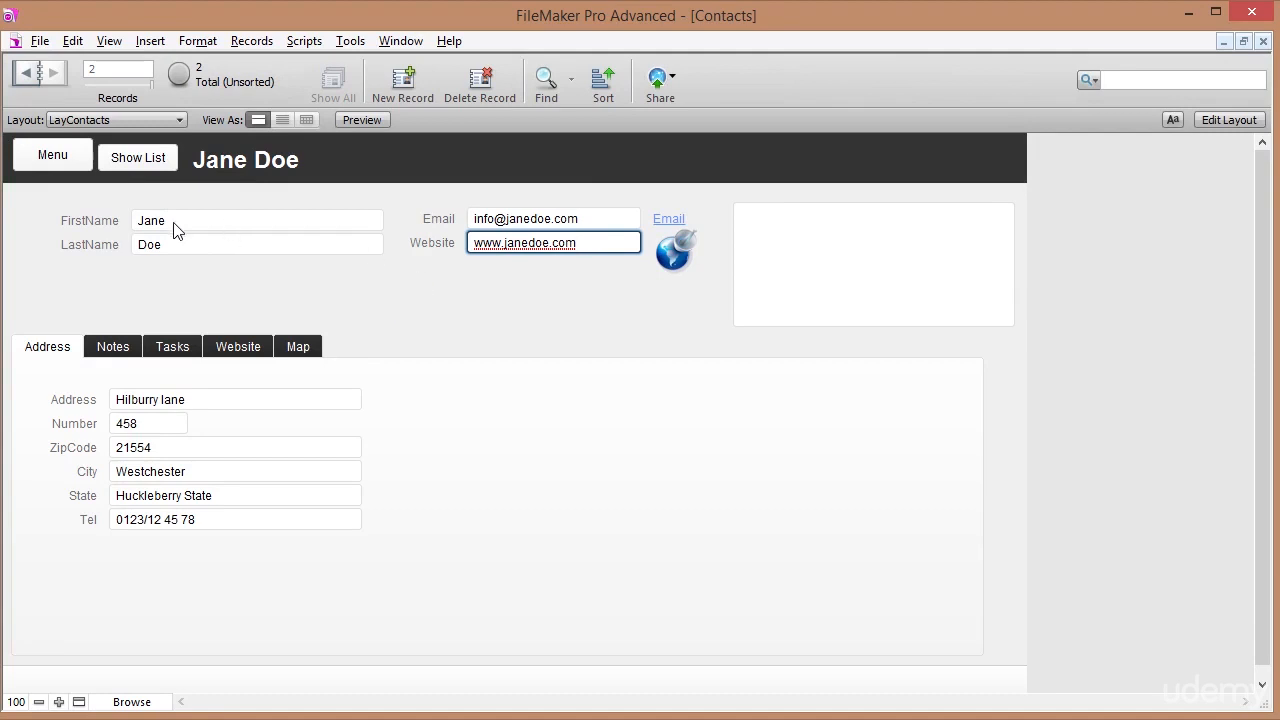
key(Tab)
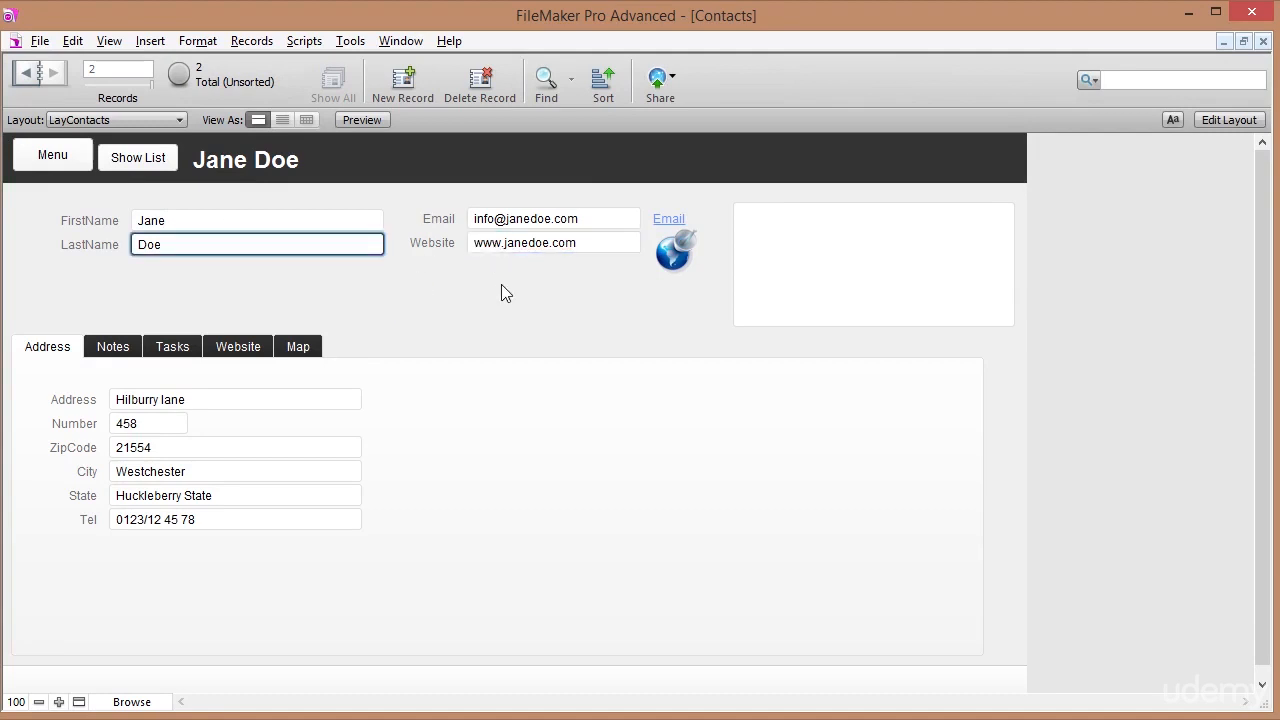
key(Tab)
key(Tab)
key(Tab)
key(Tab)
key(Tab)
key(Tab)
key(Tab)
key(Tab)
key(Tab)
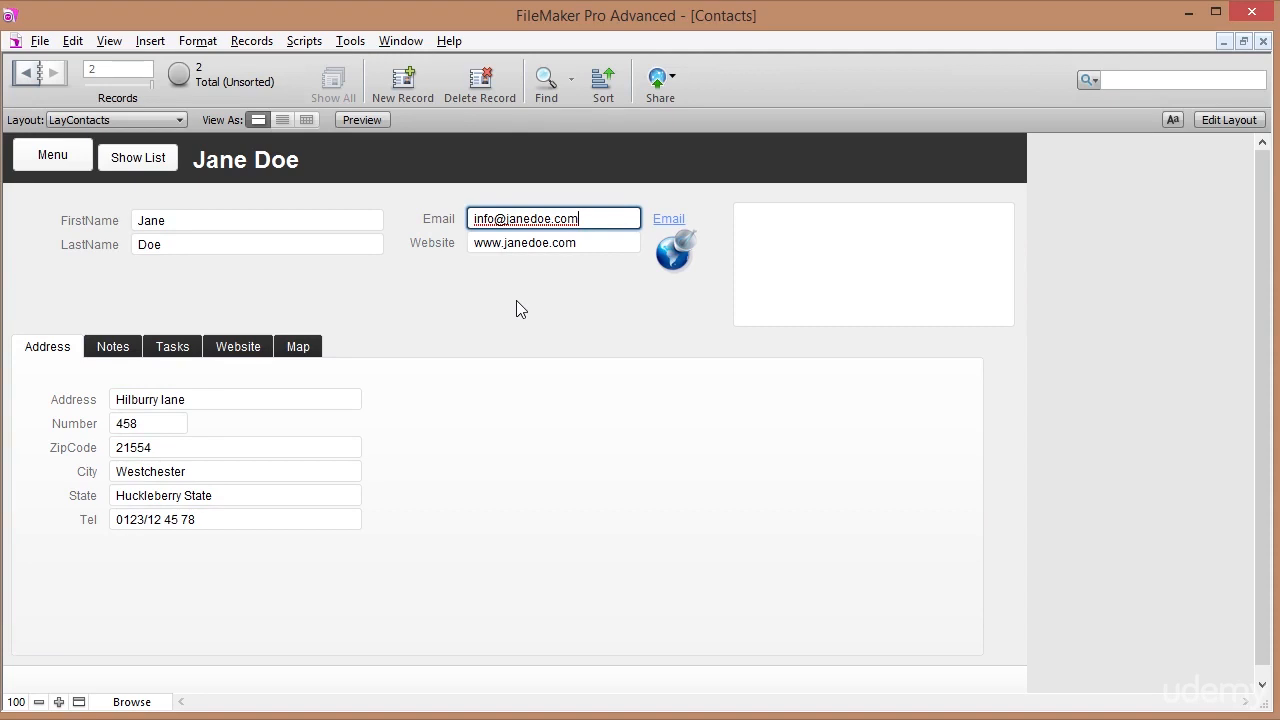
click(1209, 119)
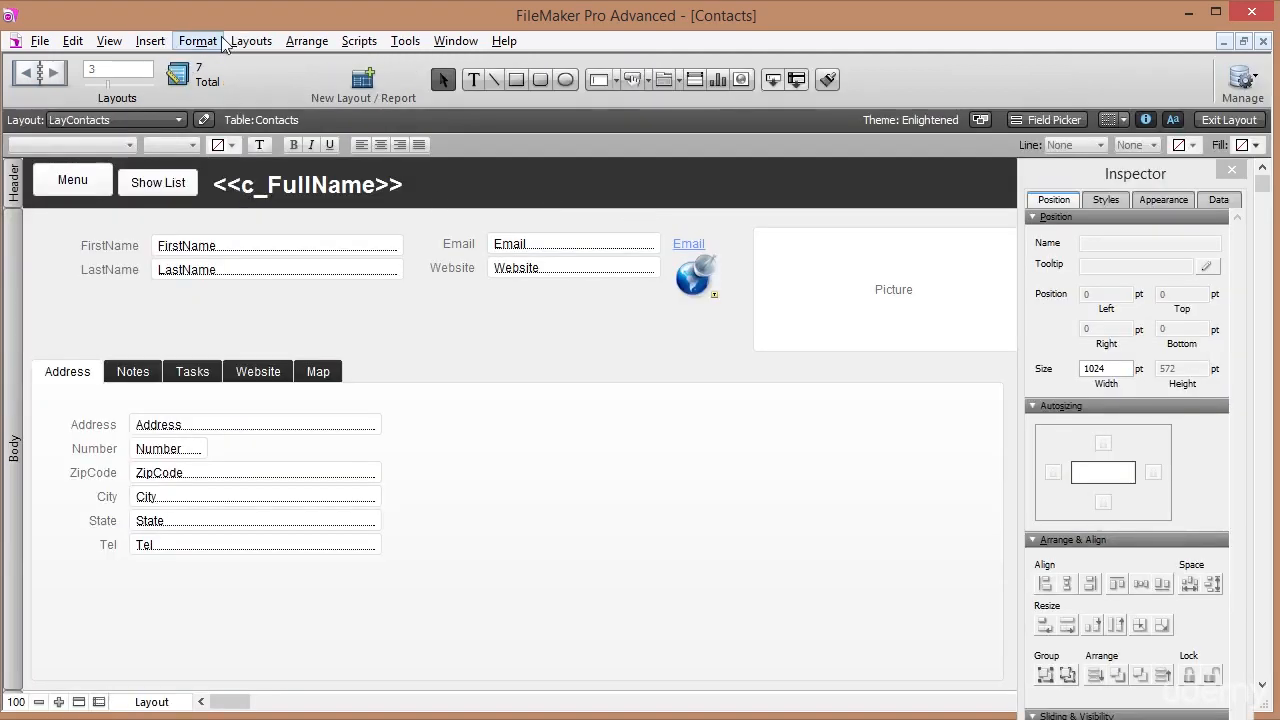
In Set Tab Order, number FirstName 1, LastName 2, and Address, Number, ZipCode, City, State 3–7.
click(251, 40)
click(278, 232)
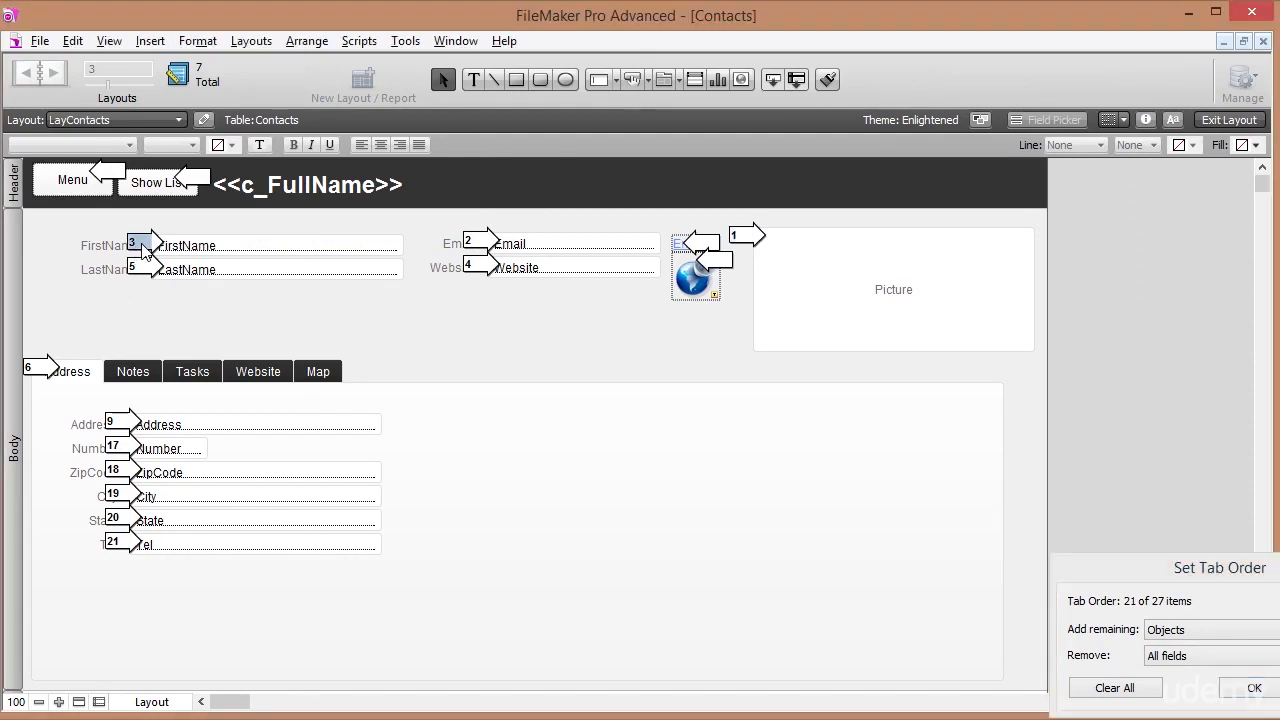
text(1)
click(143, 269)
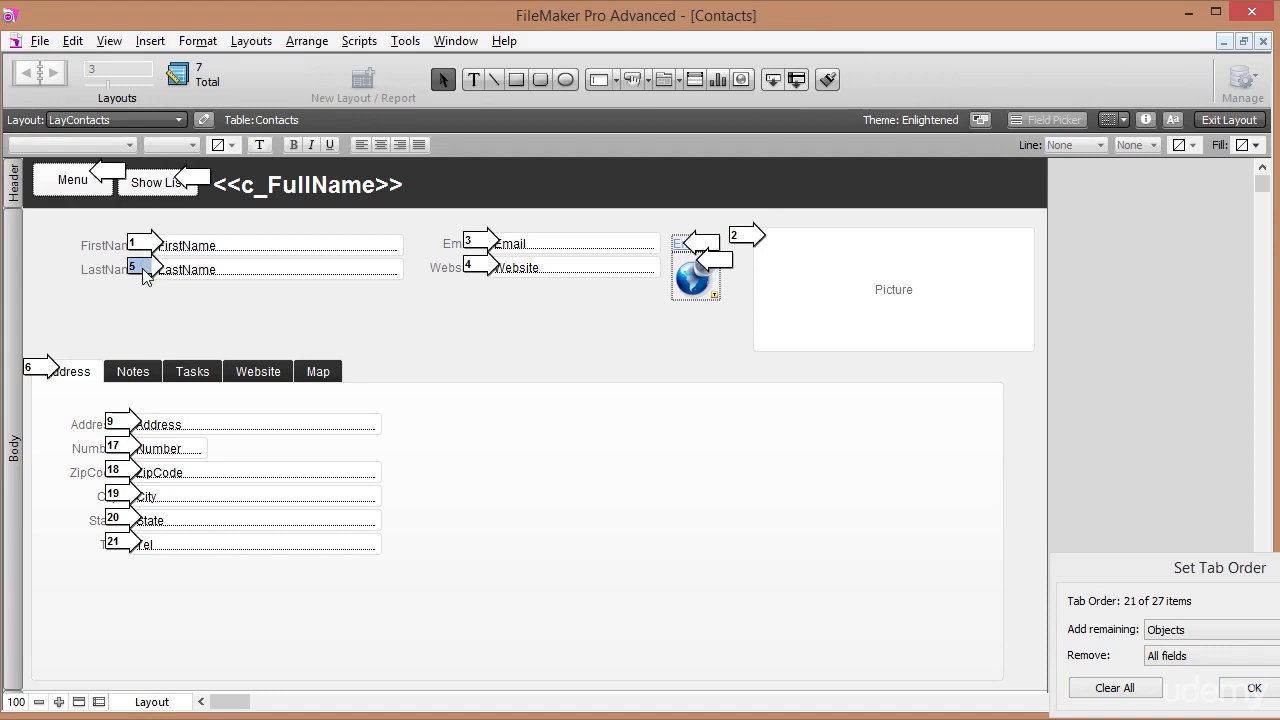
text(2)
click(122, 424)
text(3)
click(122, 448)
text(4)
click(122, 472)
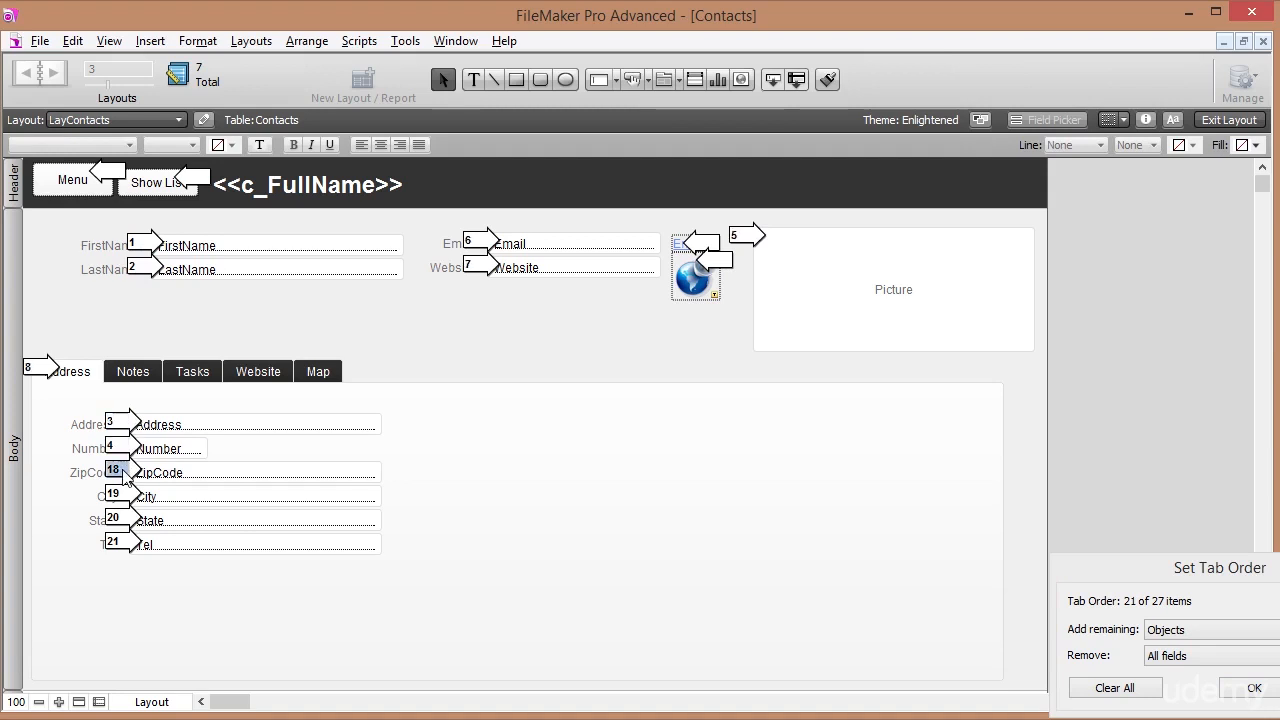
text(5)
click(122, 496)
text(6)
click(122, 520)
text(7)
Number Tel 8, Email 9 and Website 10, drop the picture and Address tab, and confirm.
click(129, 546)
text(8)
click(477, 248)
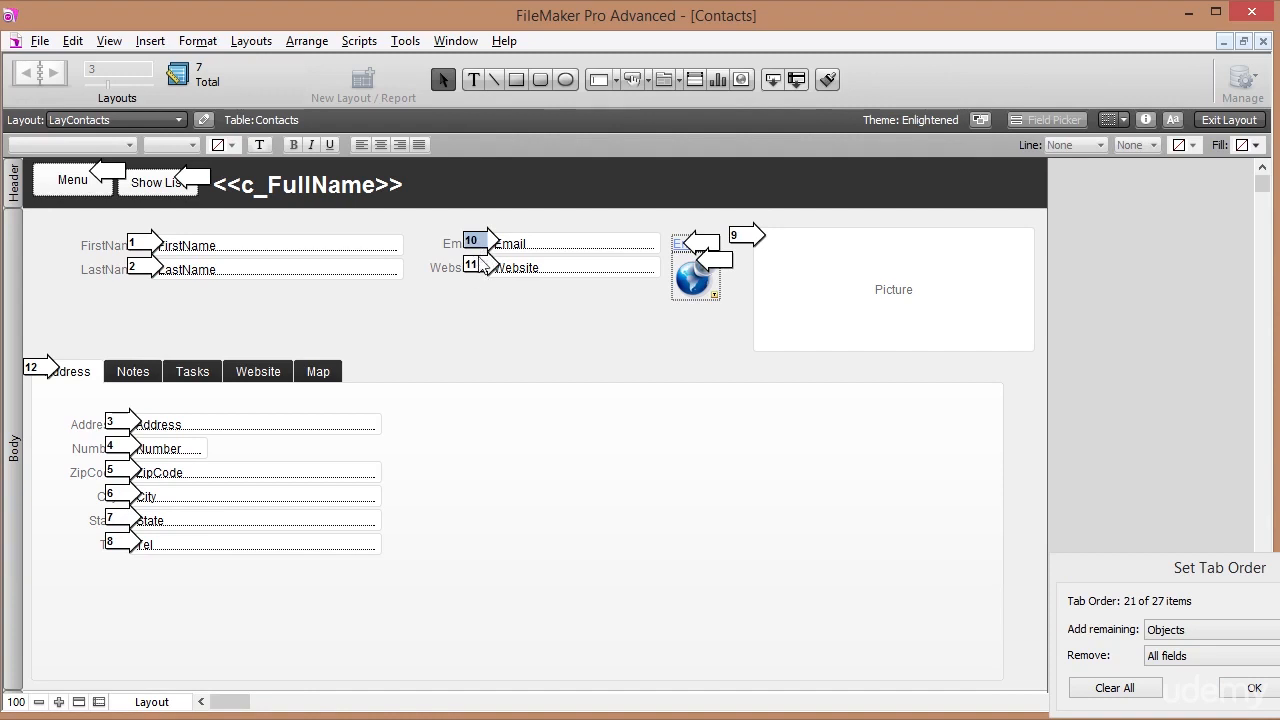
text(9)
click(478, 268)
click(747, 238)
key(BackSpace)
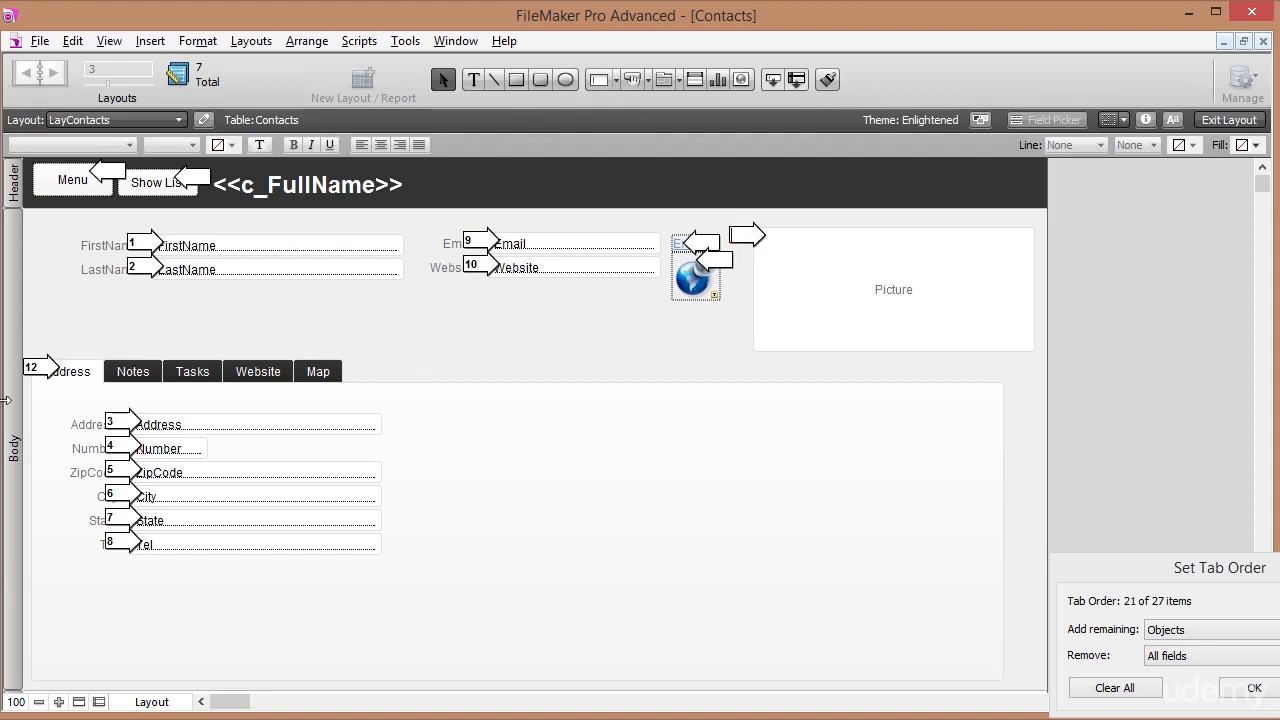
click(44, 376)
click(1252, 688)
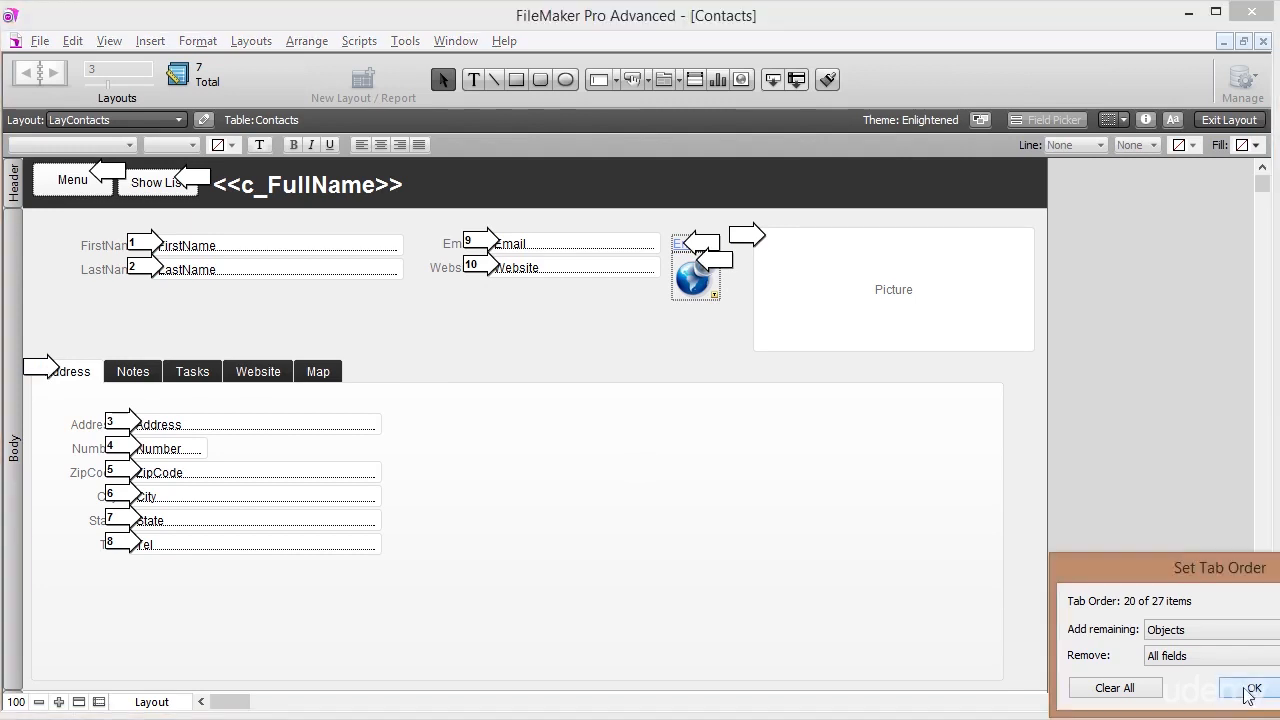
In Browse mode, tab through the fields from FirstName to verify the new order, then show the empty Notes tab.
click(1228, 120)
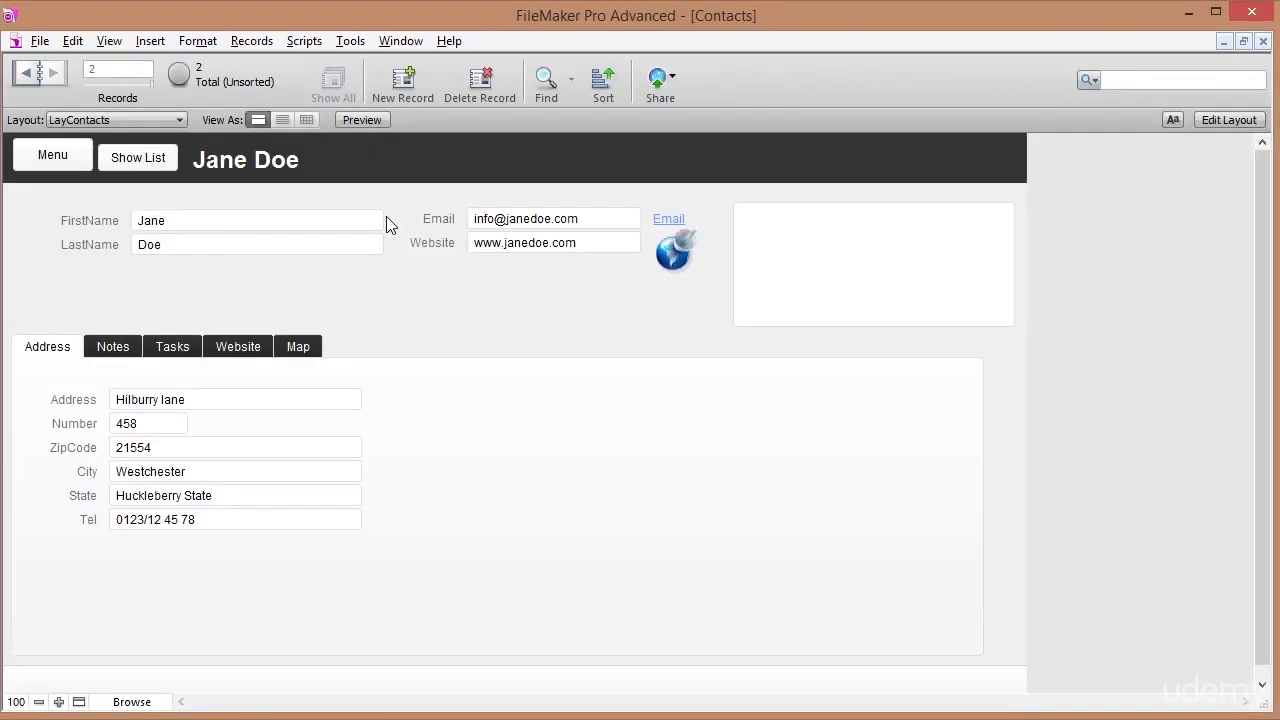
click(267, 222)
key(Tab)
key(Tab)
key(Tab)
key(Tab)
key(Tab)
key(Tab)
key(Tab)
key(Tab)
key(Tab)
key(Tab)
key(Tab)
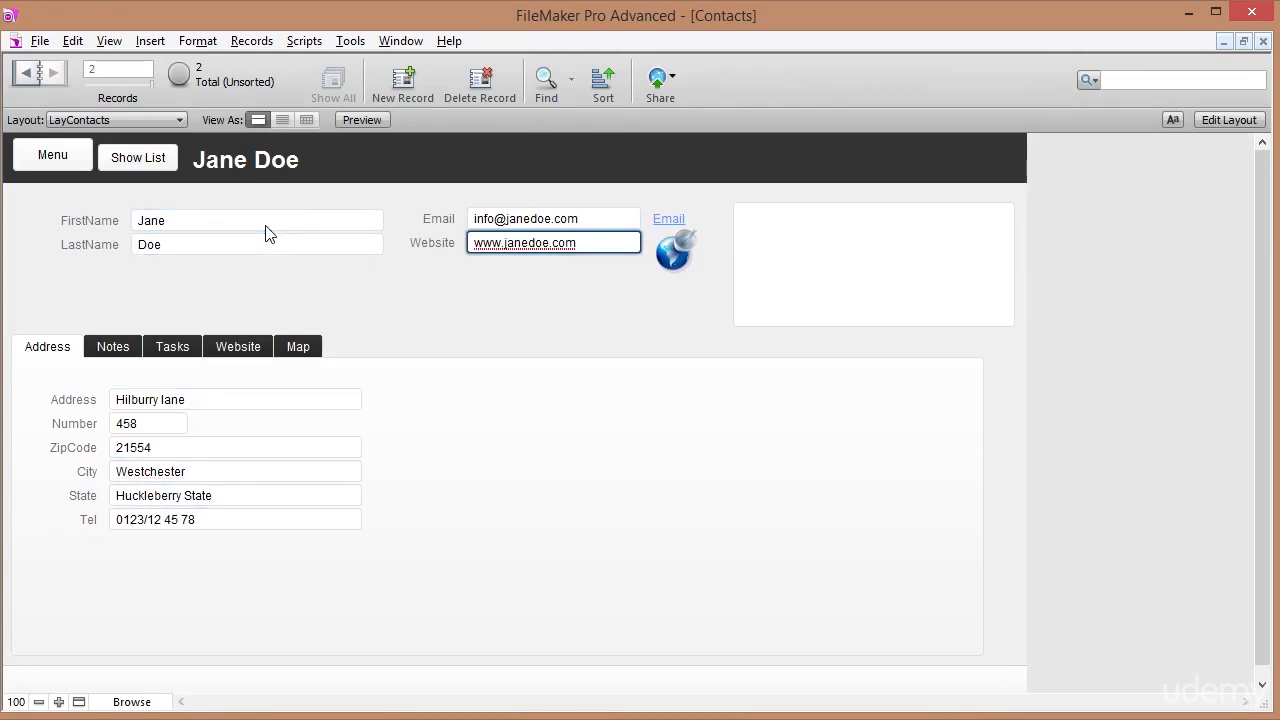
key(Tab)
key(Tab)
key(Tab)
key(Tab)
key(Tab)
key(Tab)
key(Tab)
key(Tab)
key(Tab)
key(Tab)
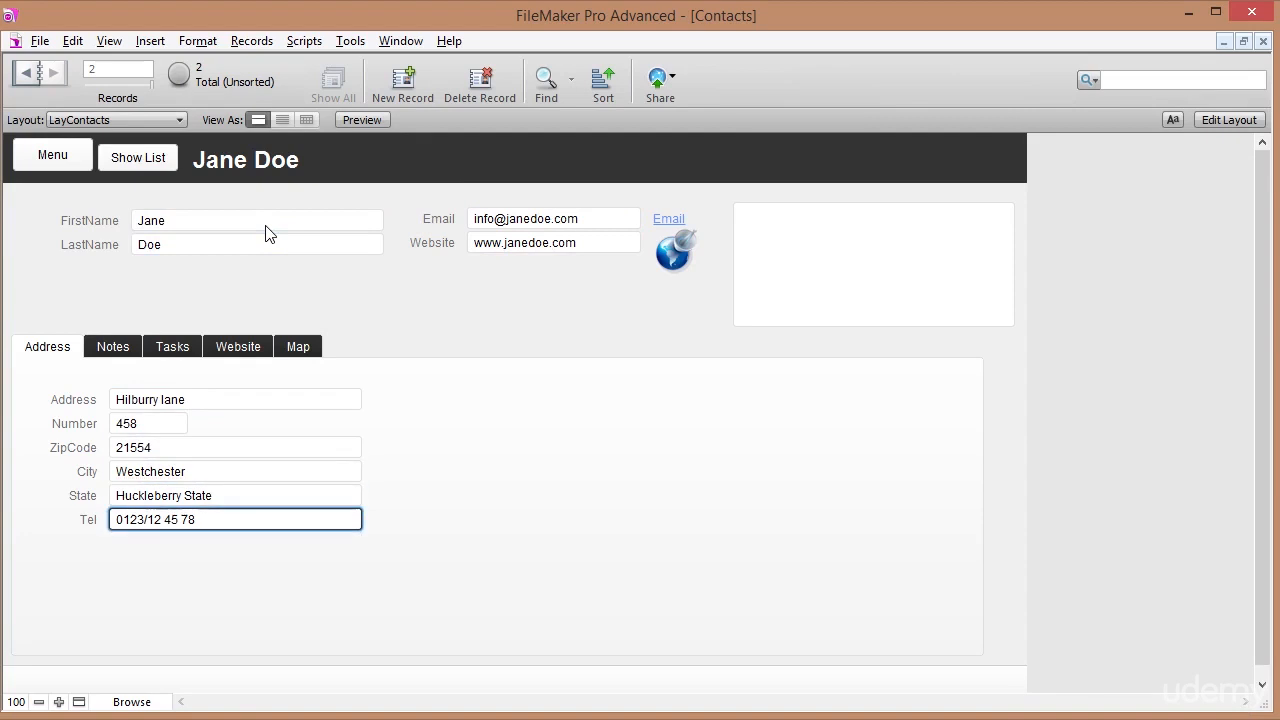
key(Tab)
key(Tab)
key(Tab)
key(Tab)
key(Tab)
key(Tab)
key(Tab)
key(Tab)
key(Tab)
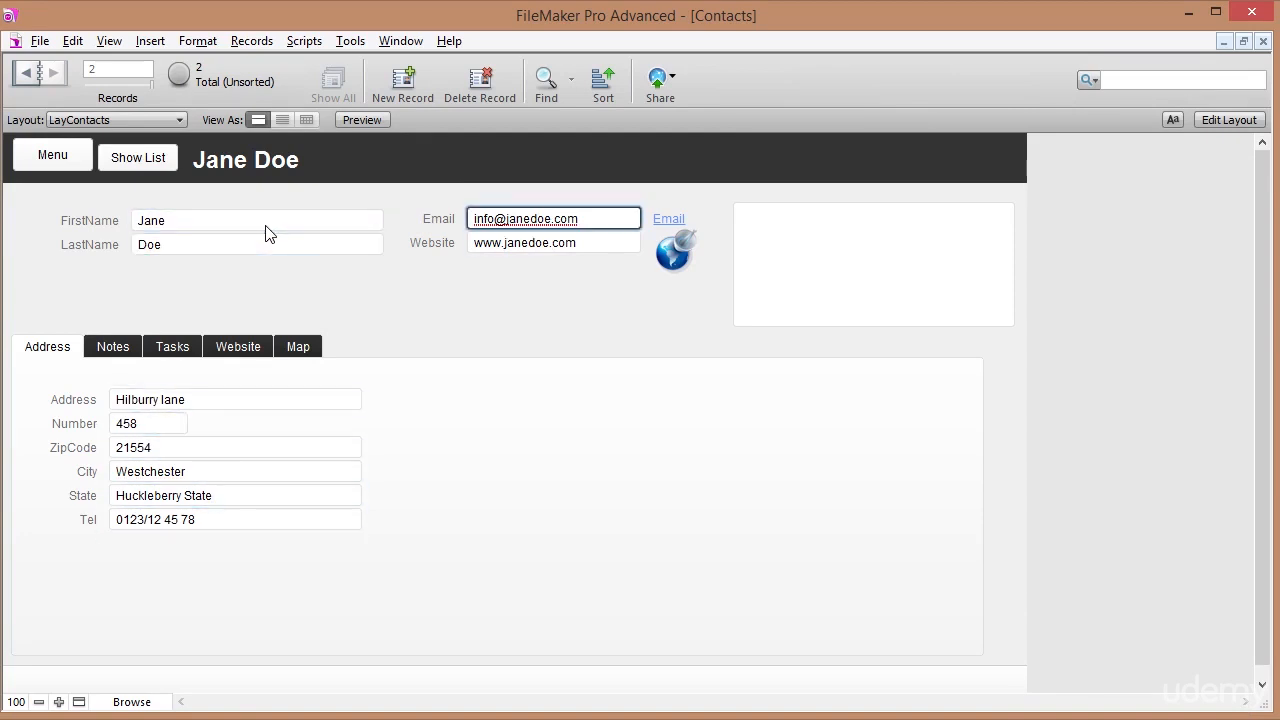
click(338, 298)
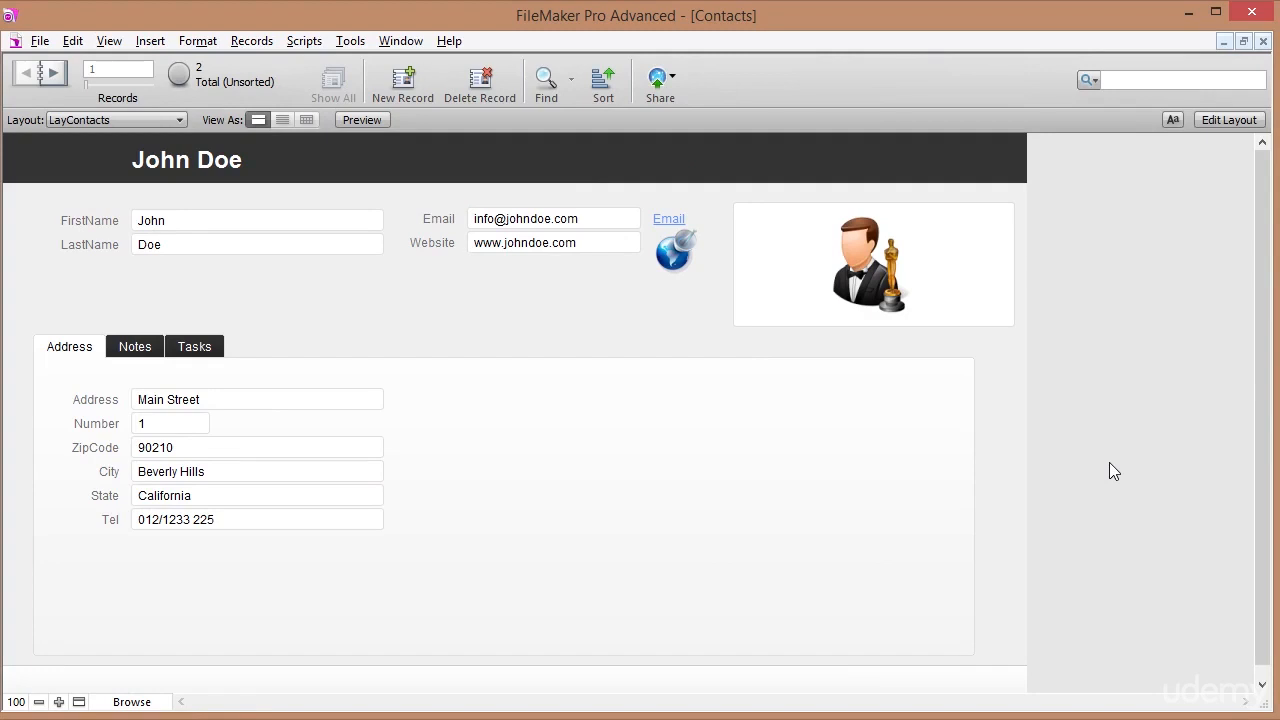
click(137, 349)
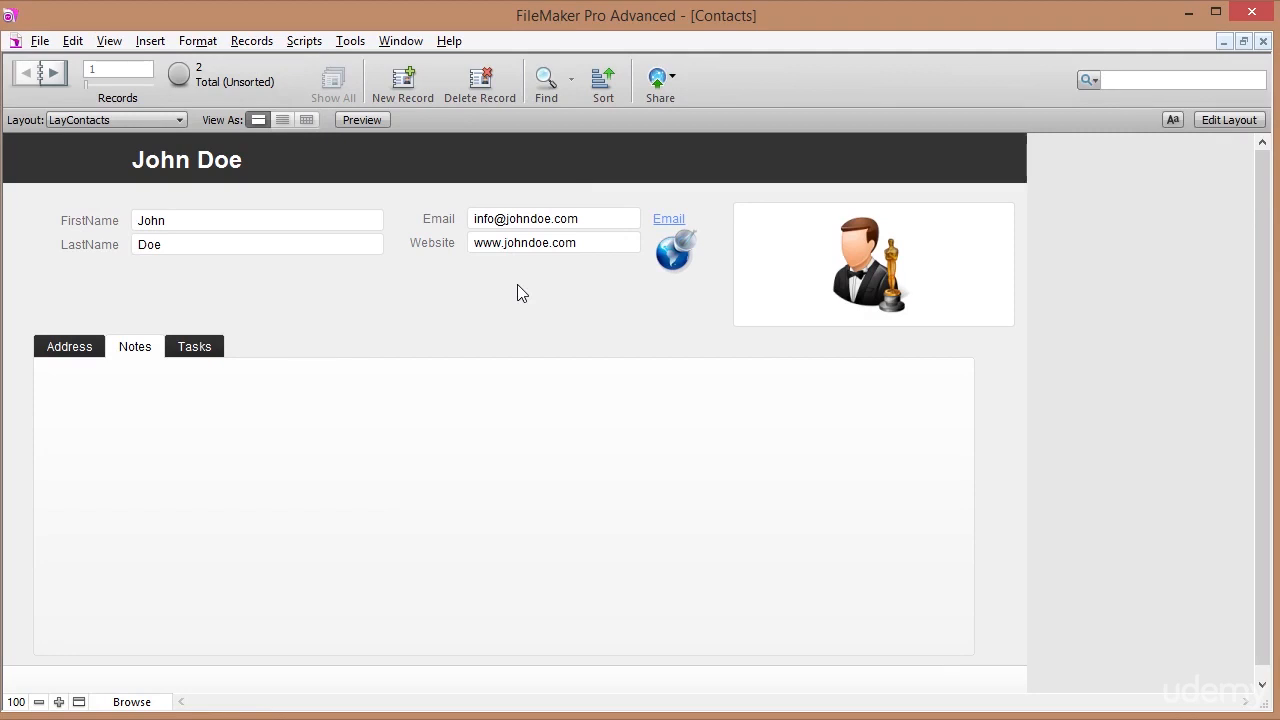
Create a Text field named Notes in the Contacts table via Manage Database, then enter Layout mode.
click(40, 41)
mouse_move(203, 217)
click(298, 223)
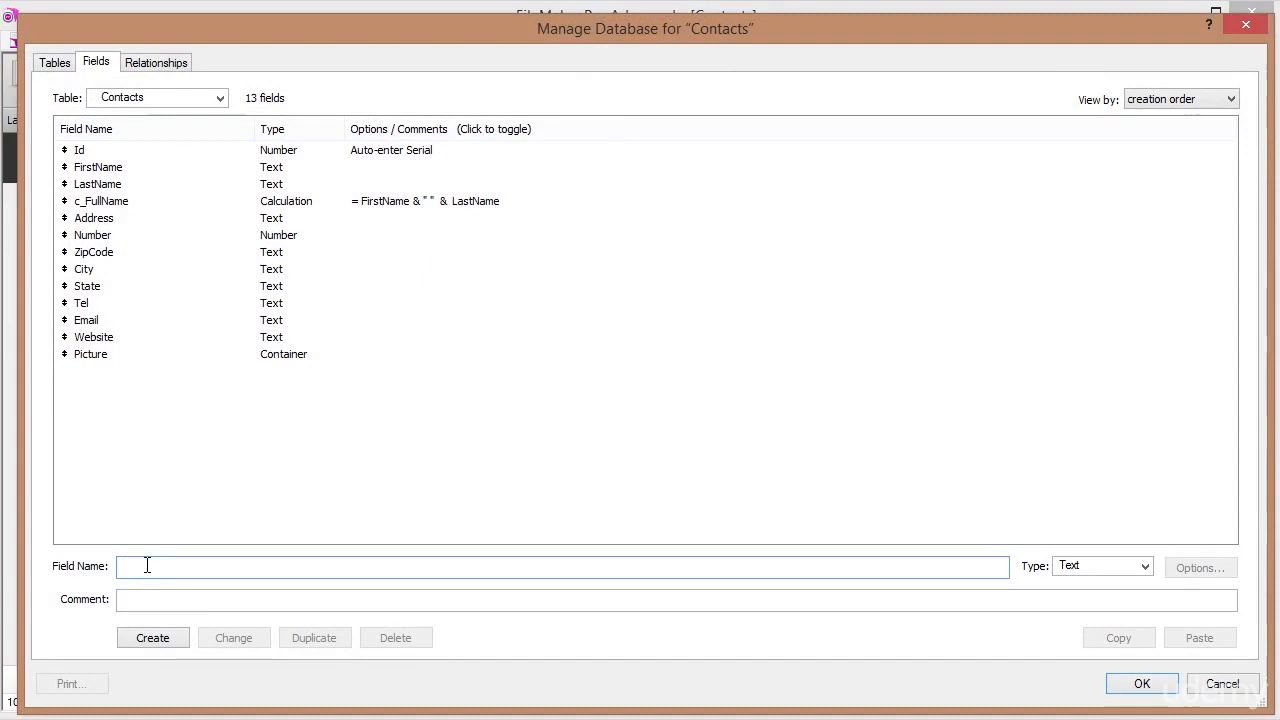
text(Notes)
key(Tab)
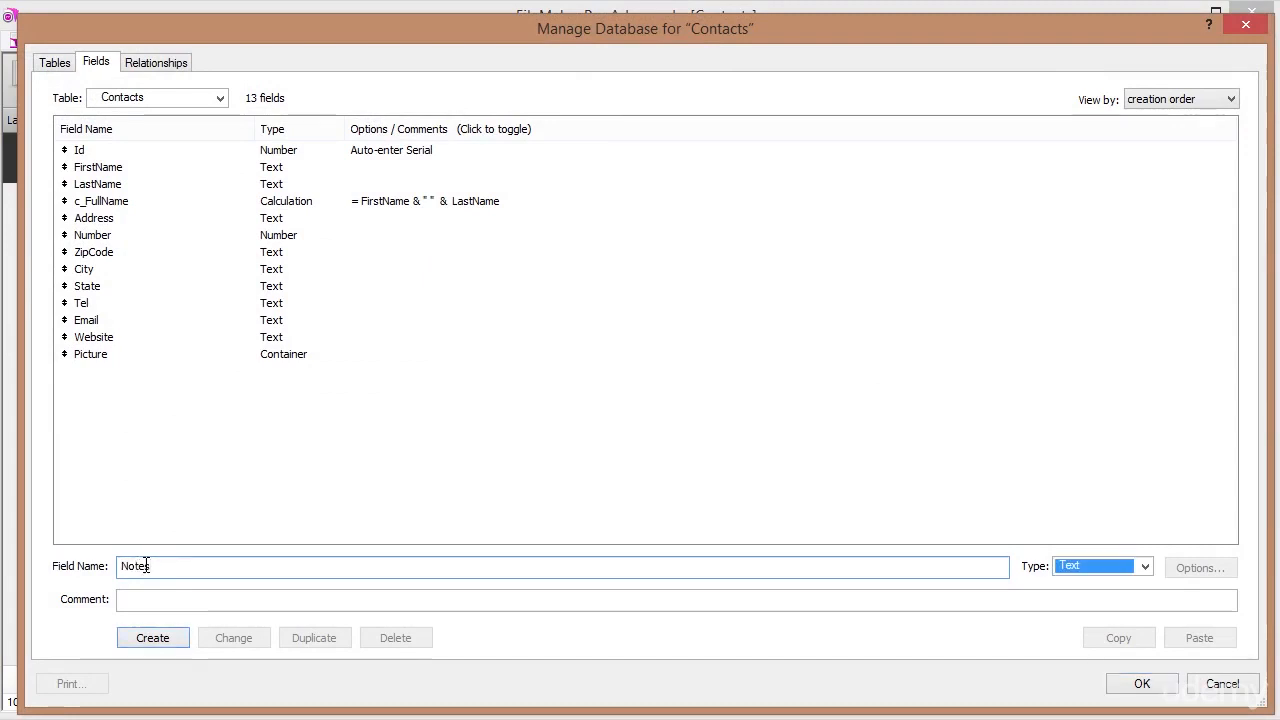
key(Return)
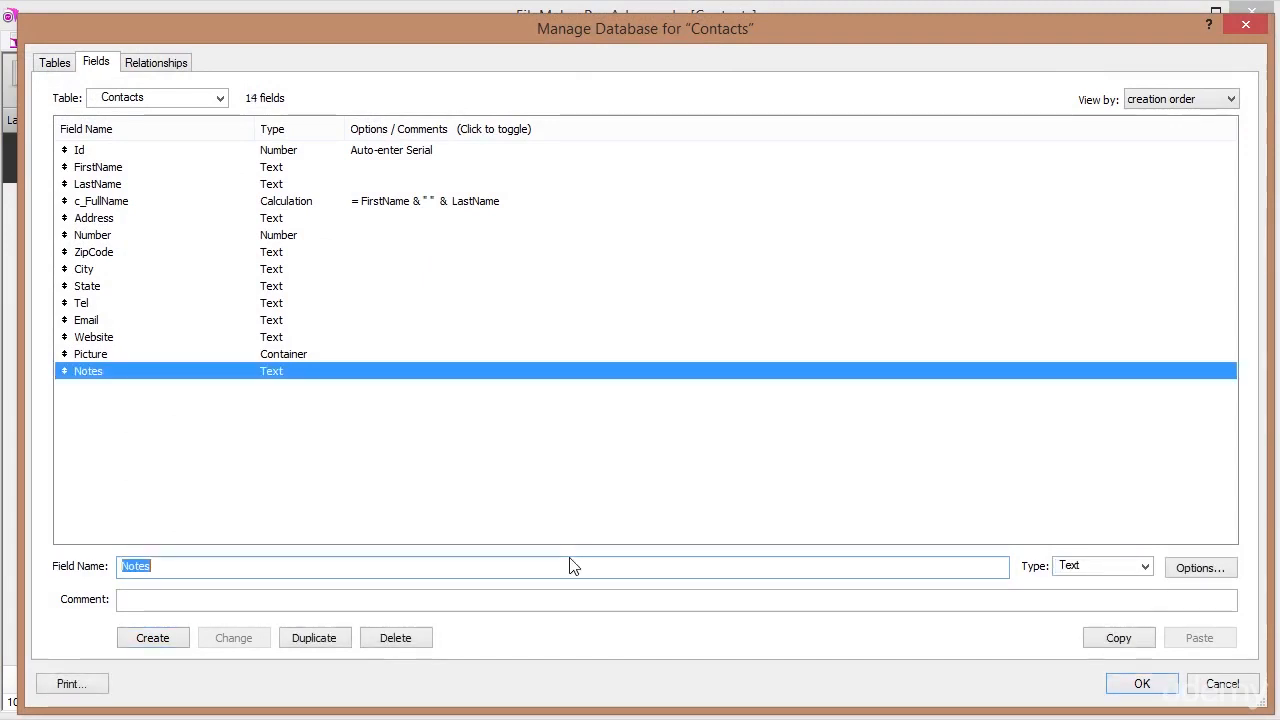
click(1163, 687)
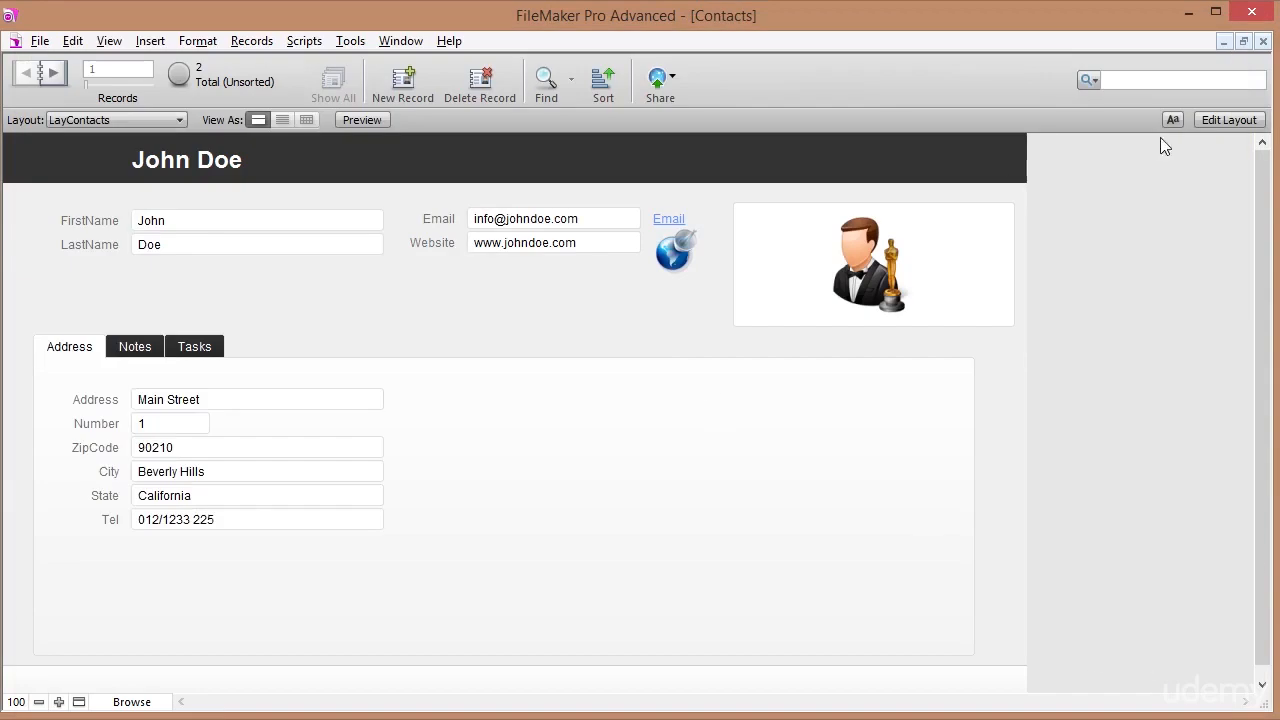
click(1228, 119)
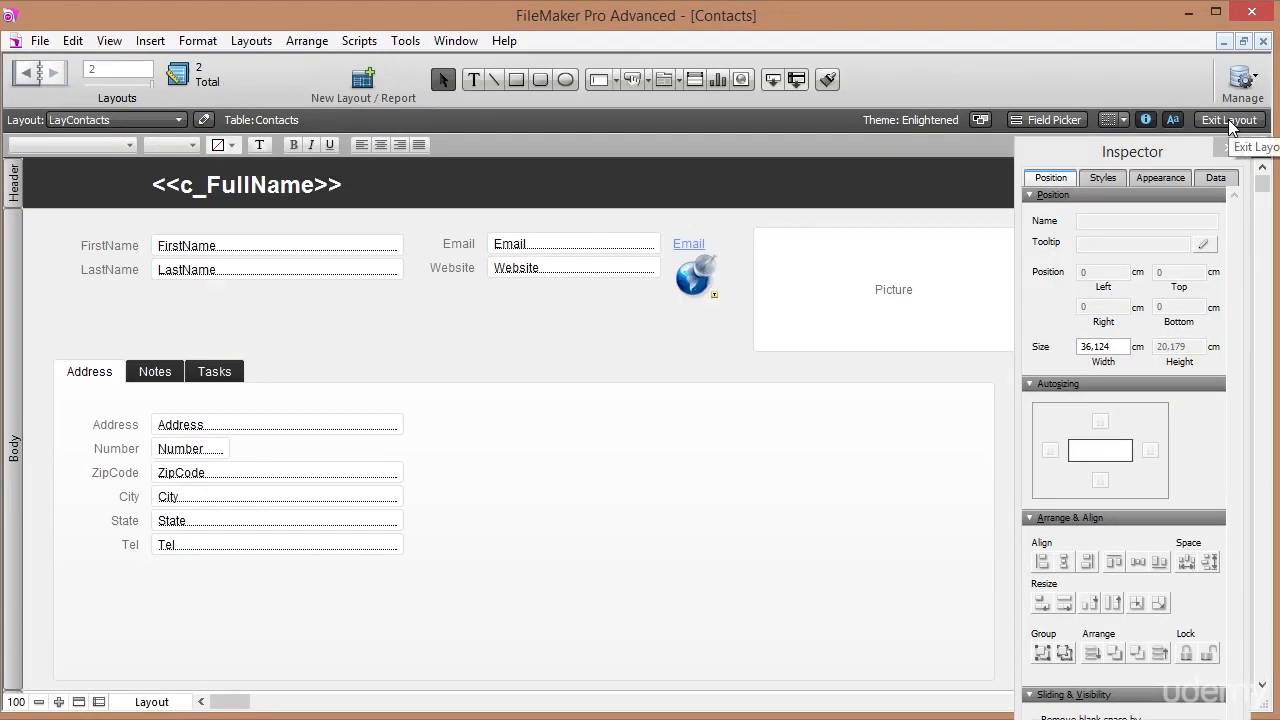
Add the Notes field with its label to the Contacts layout.
click(155, 372)
click(117, 370)
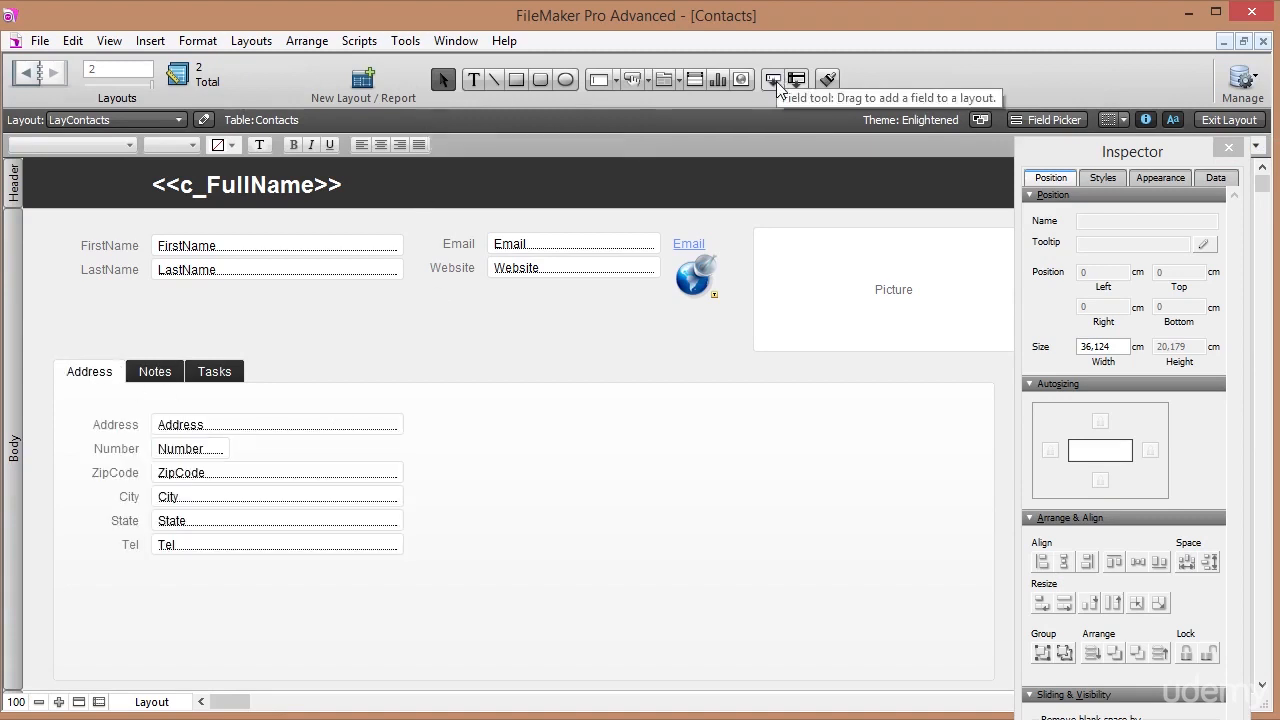
drag(771, 80, 452, 330)
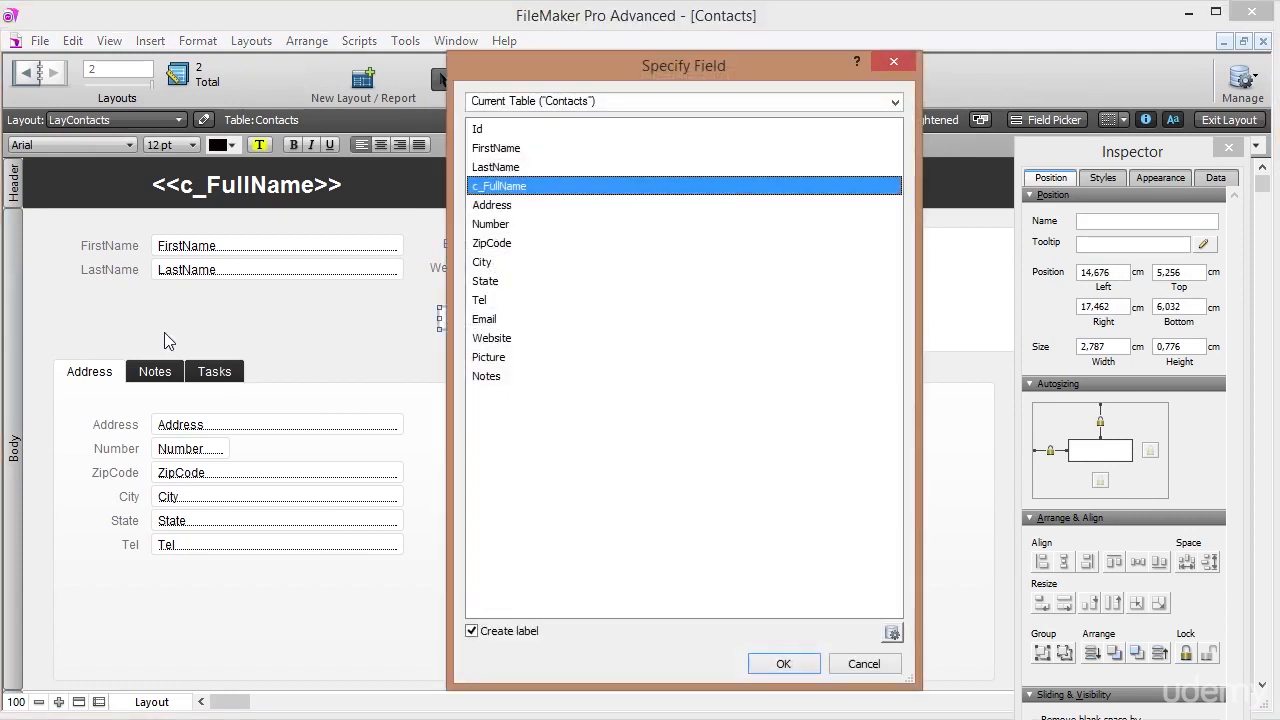
click(515, 377)
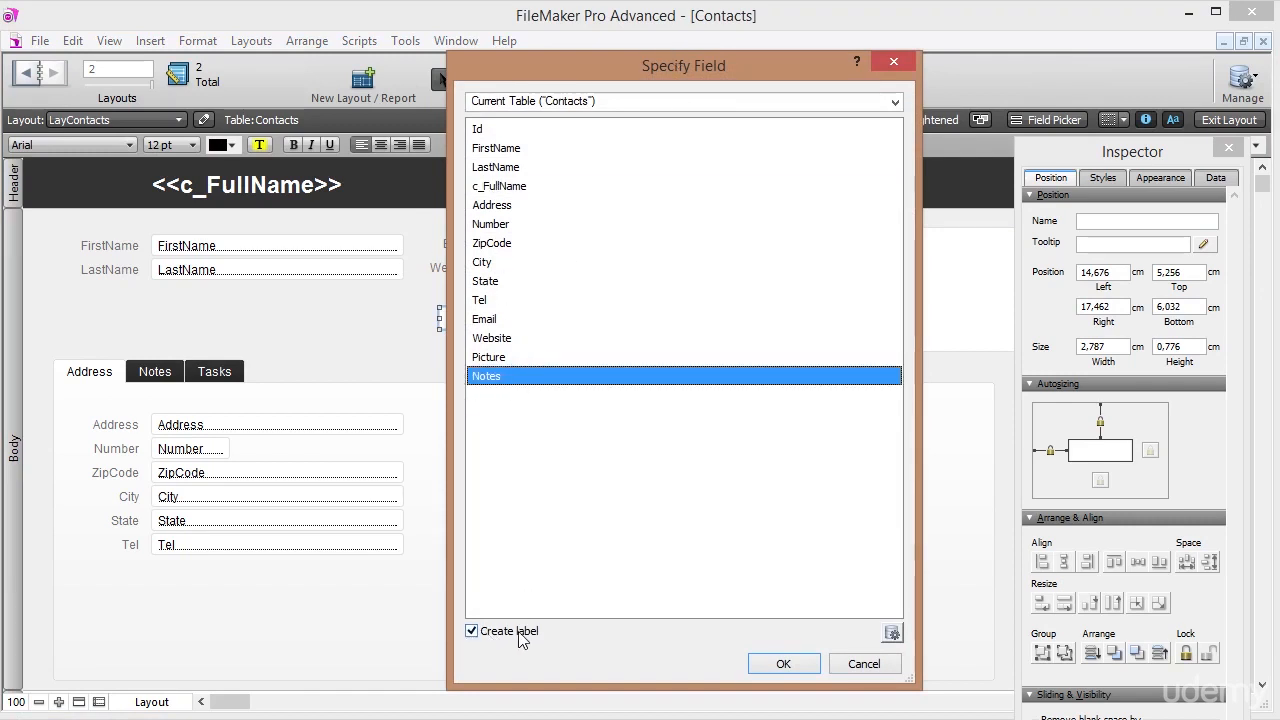
click(778, 668)
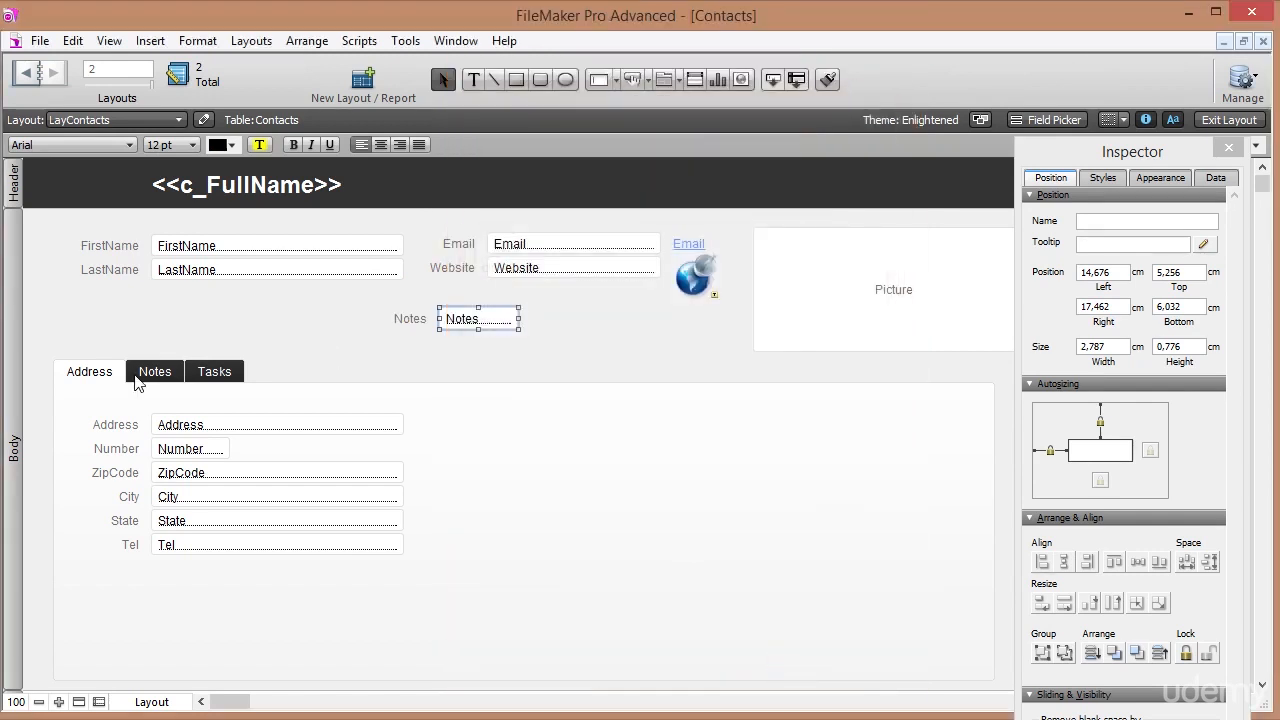
Move the Notes label and field into the Notes tab, enlarge the field, and add a vertical scroll bar.
click(163, 376)
click(415, 316)
shift+click(477, 320)
drag(494, 323, 205, 428)
click(207, 440)
click(200, 420)
drag(221, 426, 966, 661)
click(1216, 179)
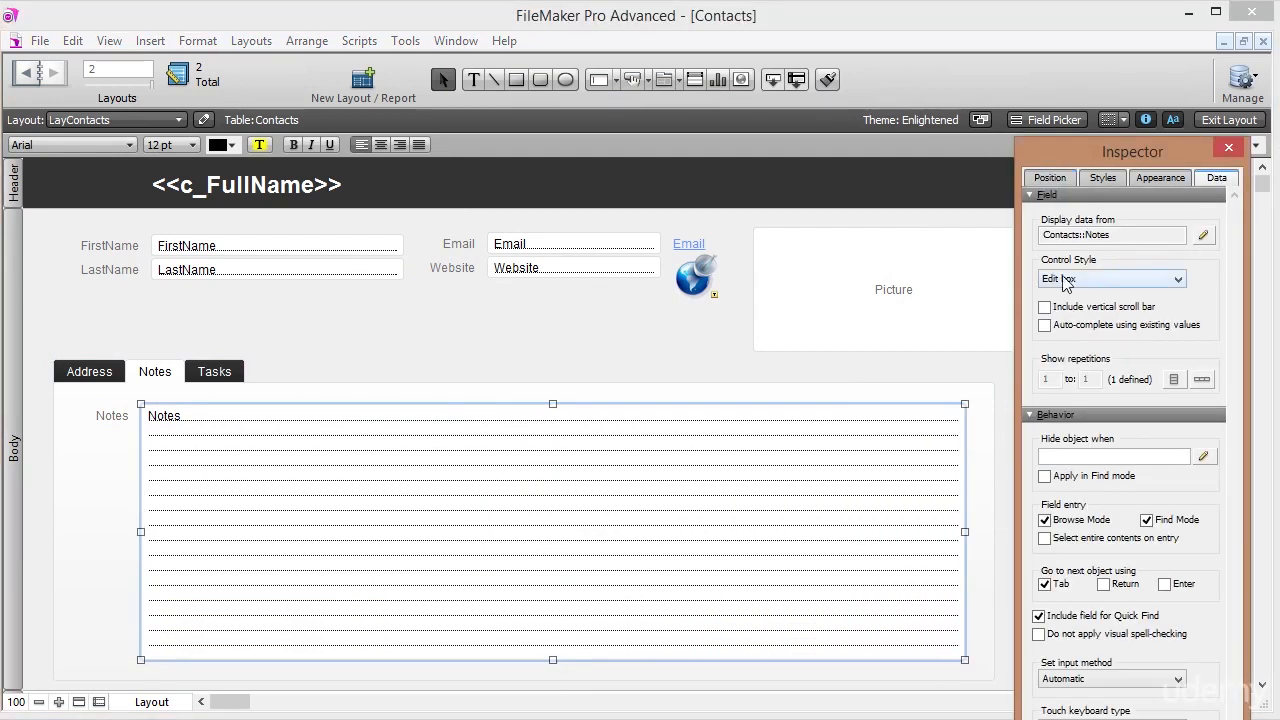
click(1045, 308)
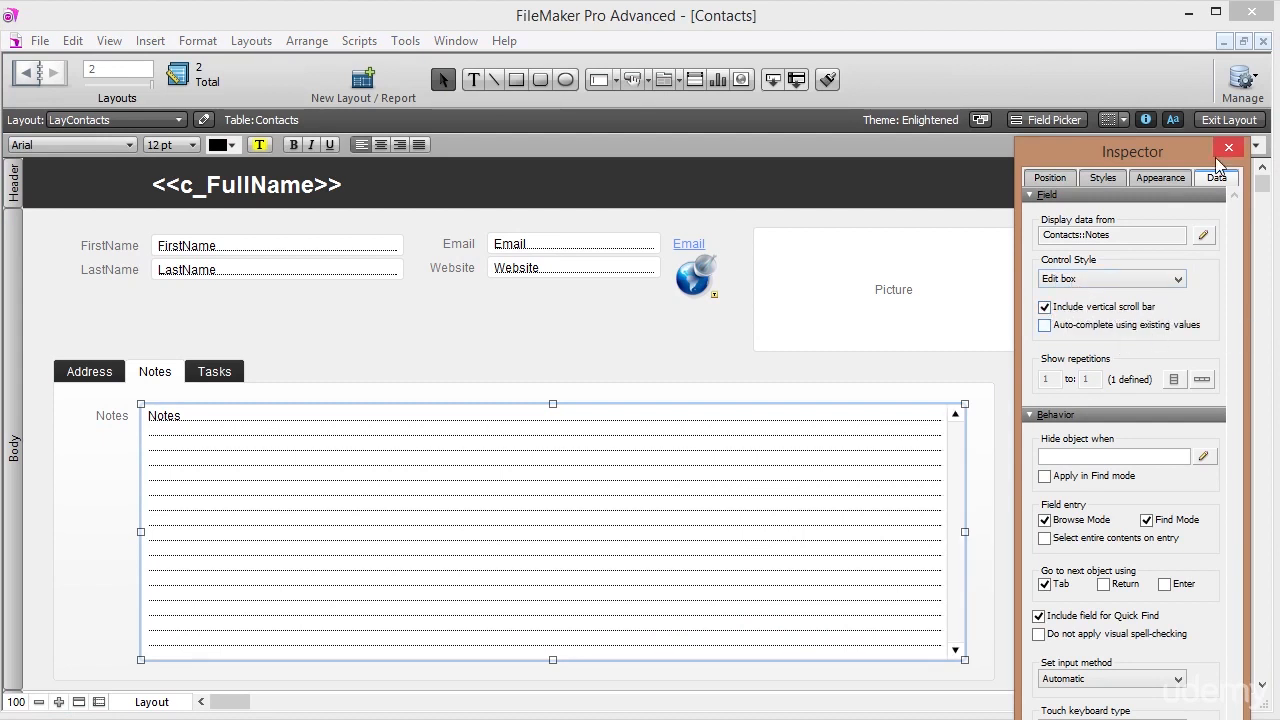
click(1228, 119)
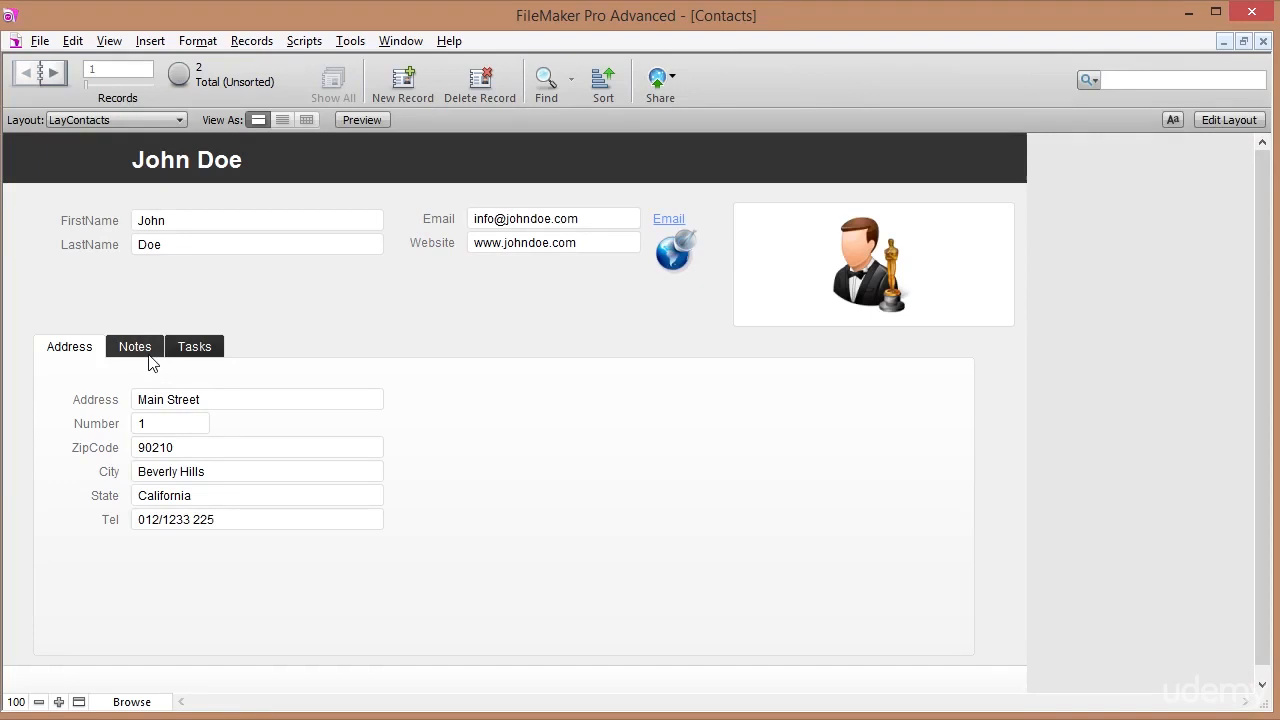
Enter 'Great.' and '01/01/2015 - Note goes here.' in the first contact's Notes field and commit them.
click(140, 352)
click(193, 421)
text(Great.)
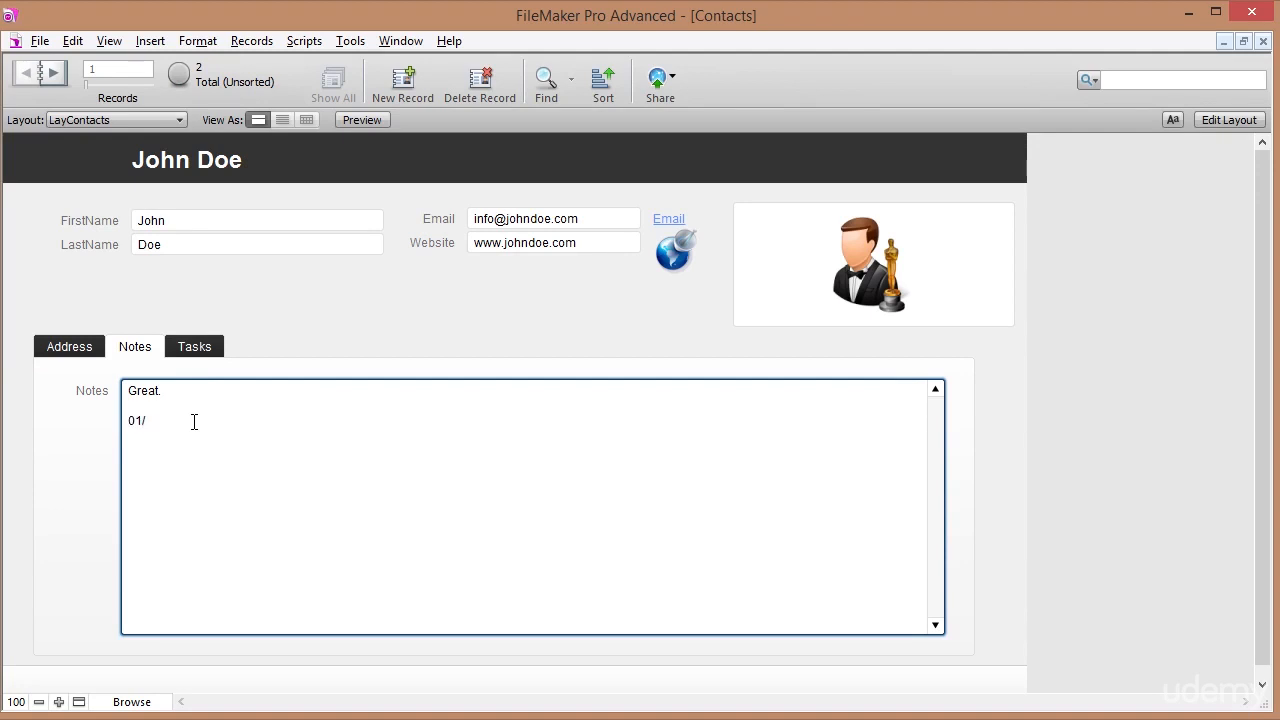
text(/2015 - Note goes here.)
click(298, 345)
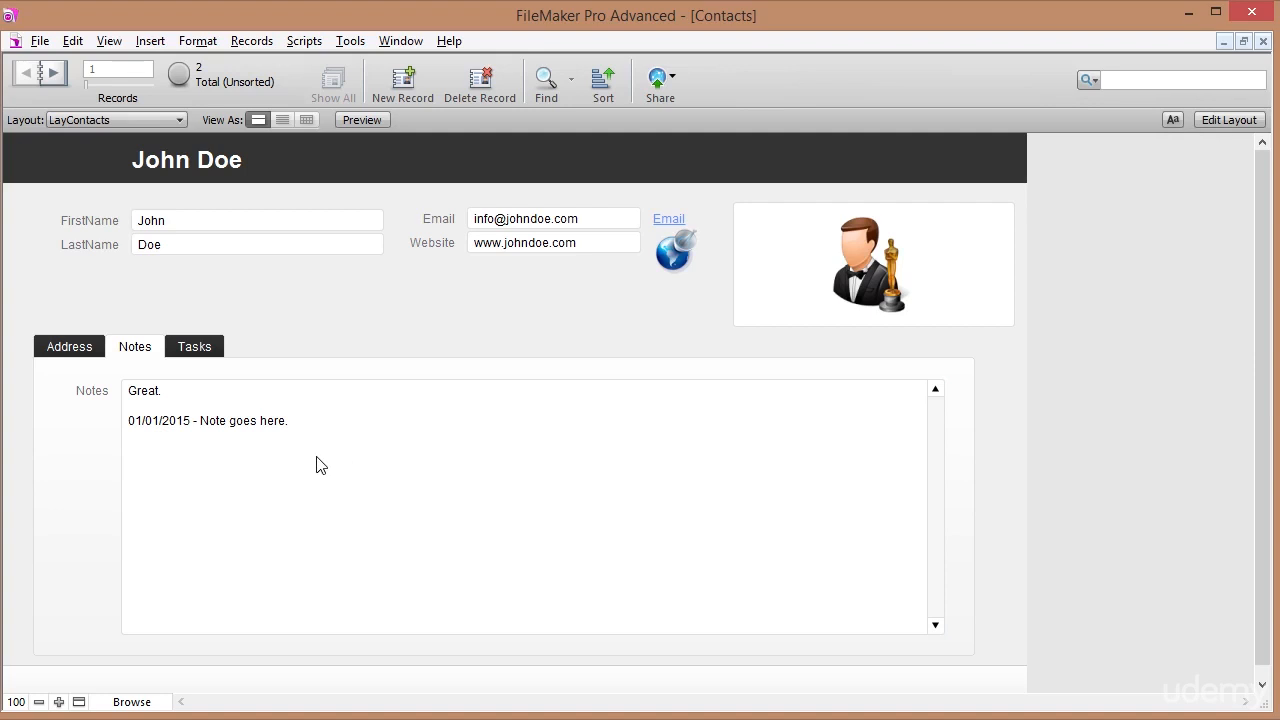
click(288, 461)
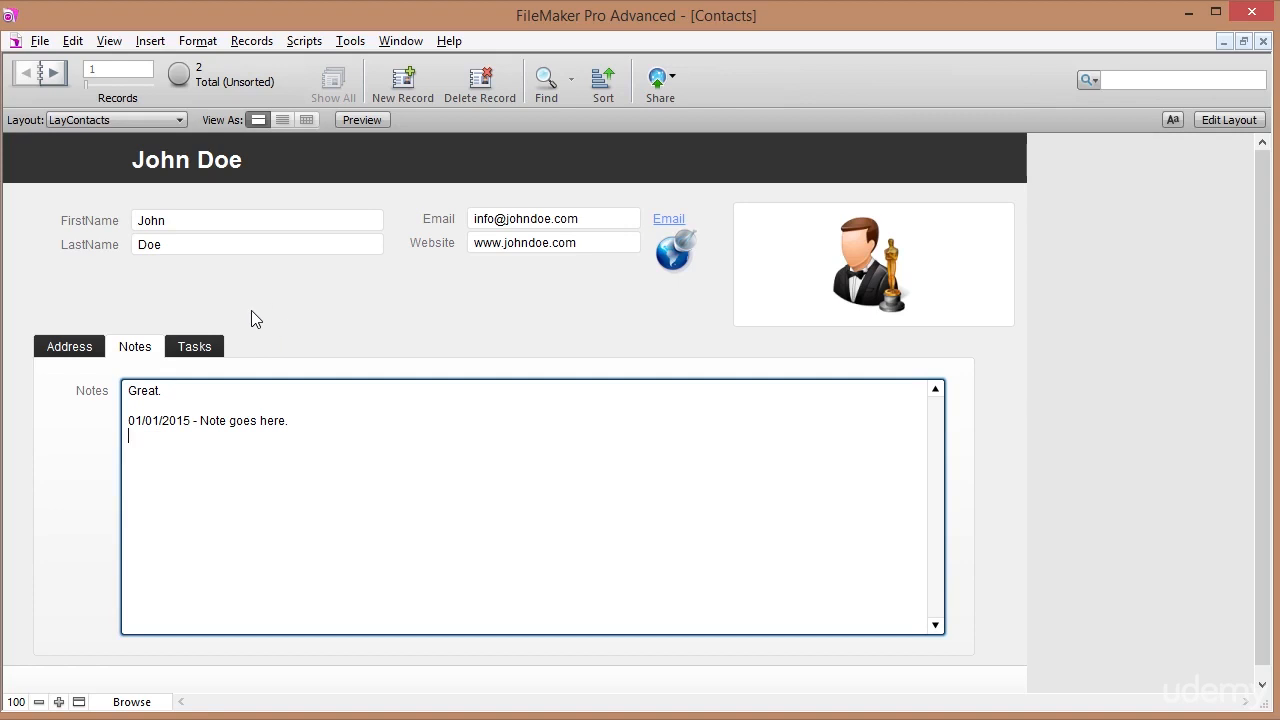
Delete the Notes label and field from the Contacts layout.
click(1213, 120)
click(104, 416)
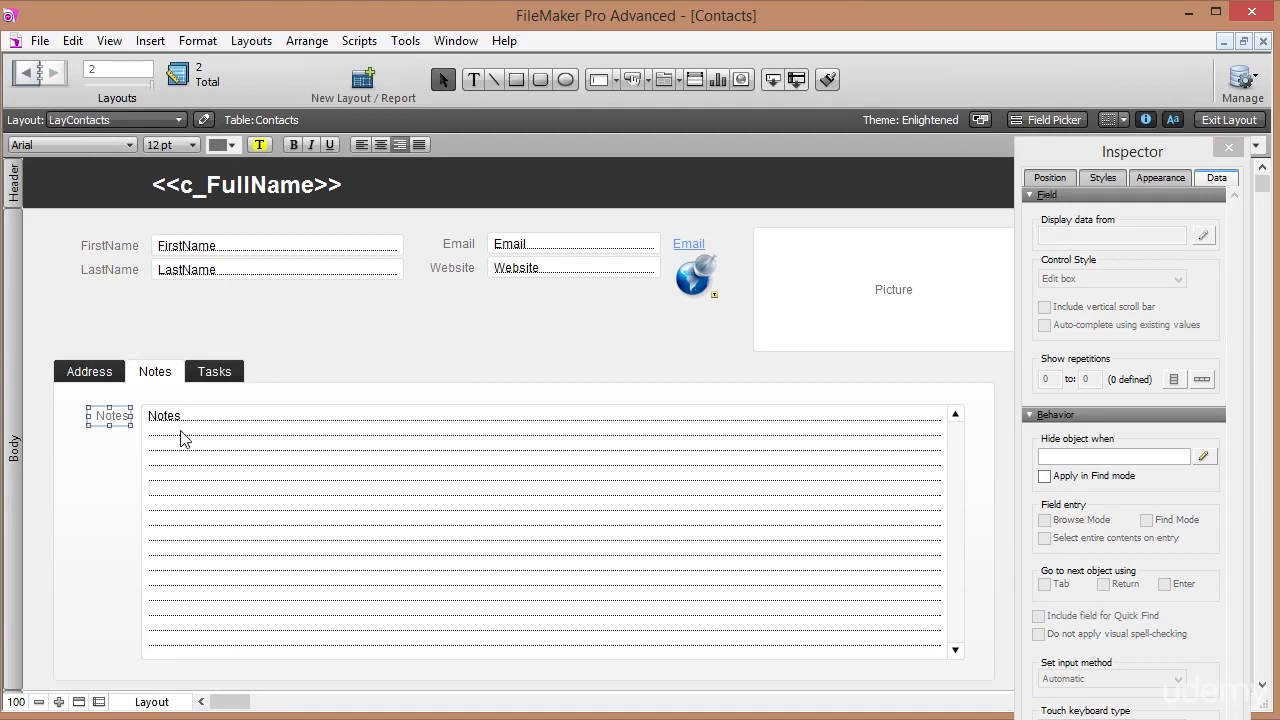
shift+click(283, 471)
key(Delete)
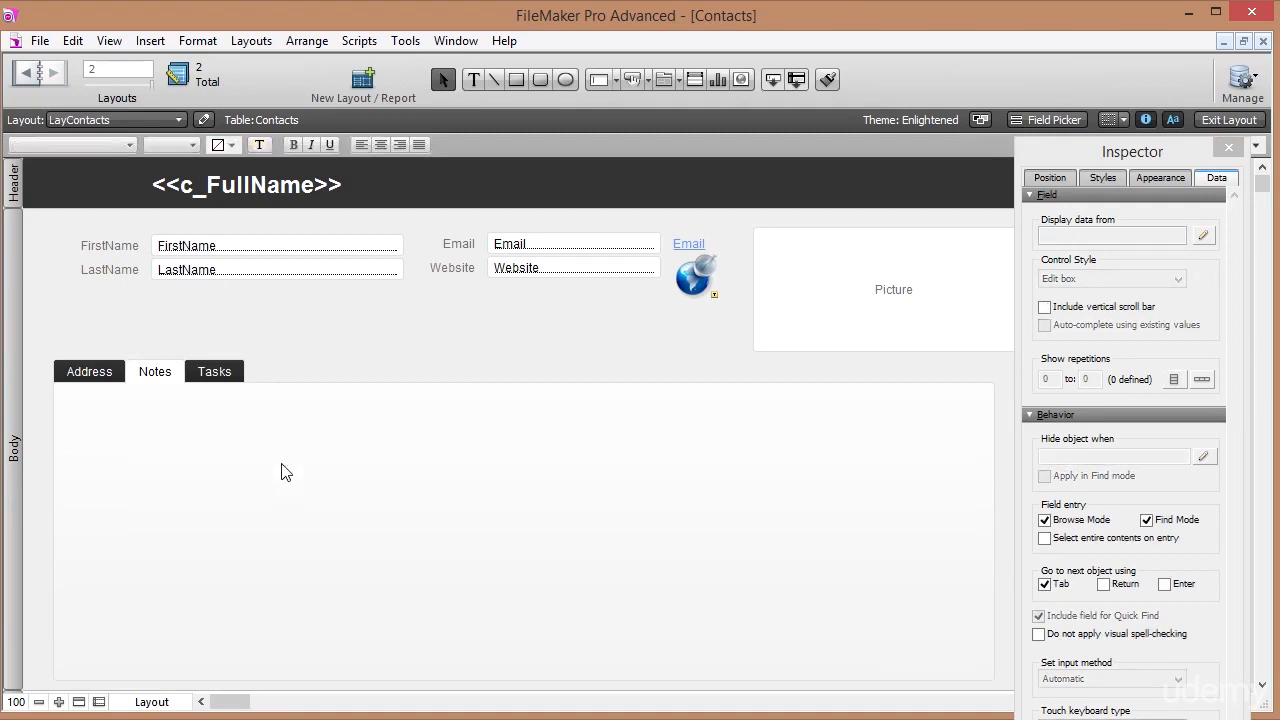
Permanently delete the Notes field from the Contacts table in Manage Database.
click(42, 42)
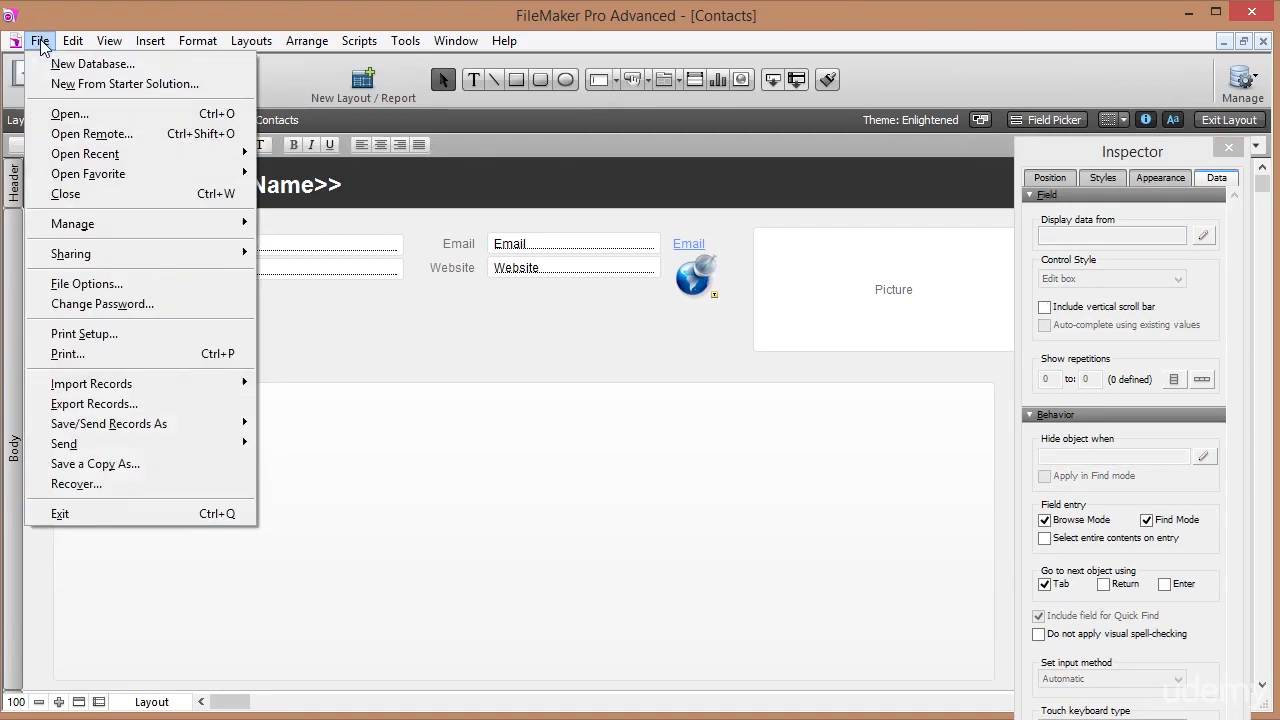
mouse_move(147, 220)
click(283, 222)
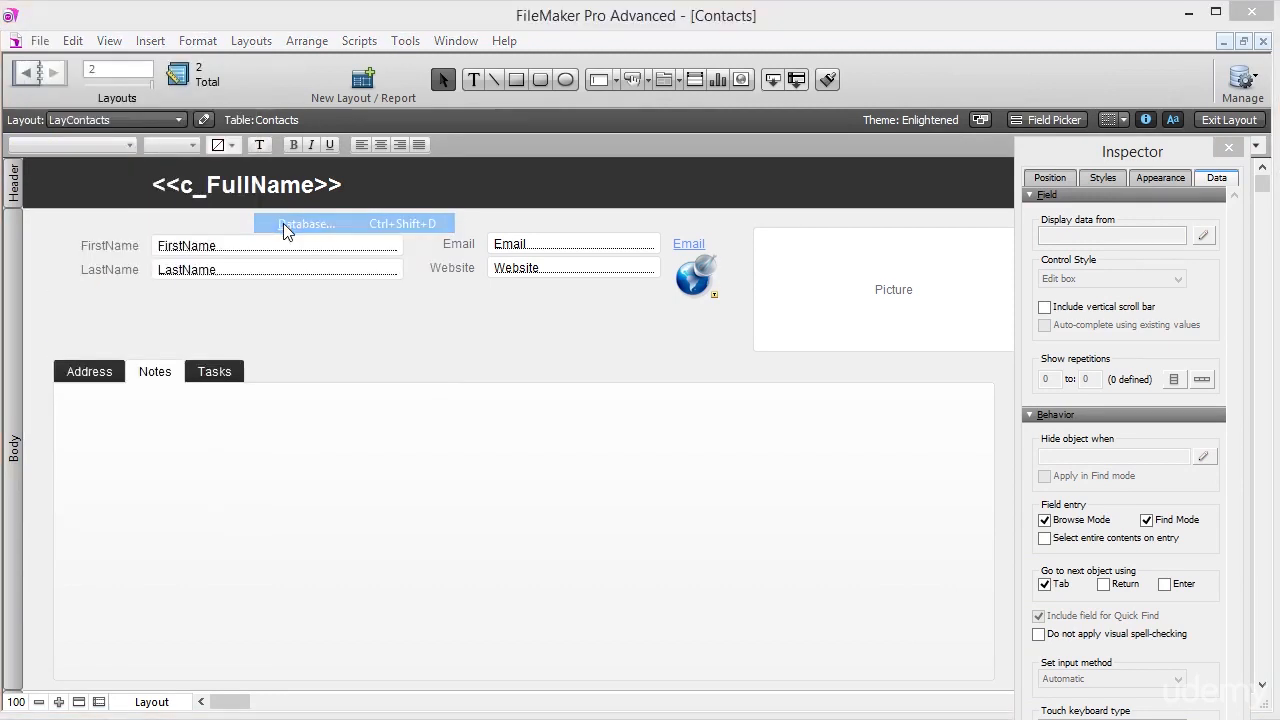
click(86, 370)
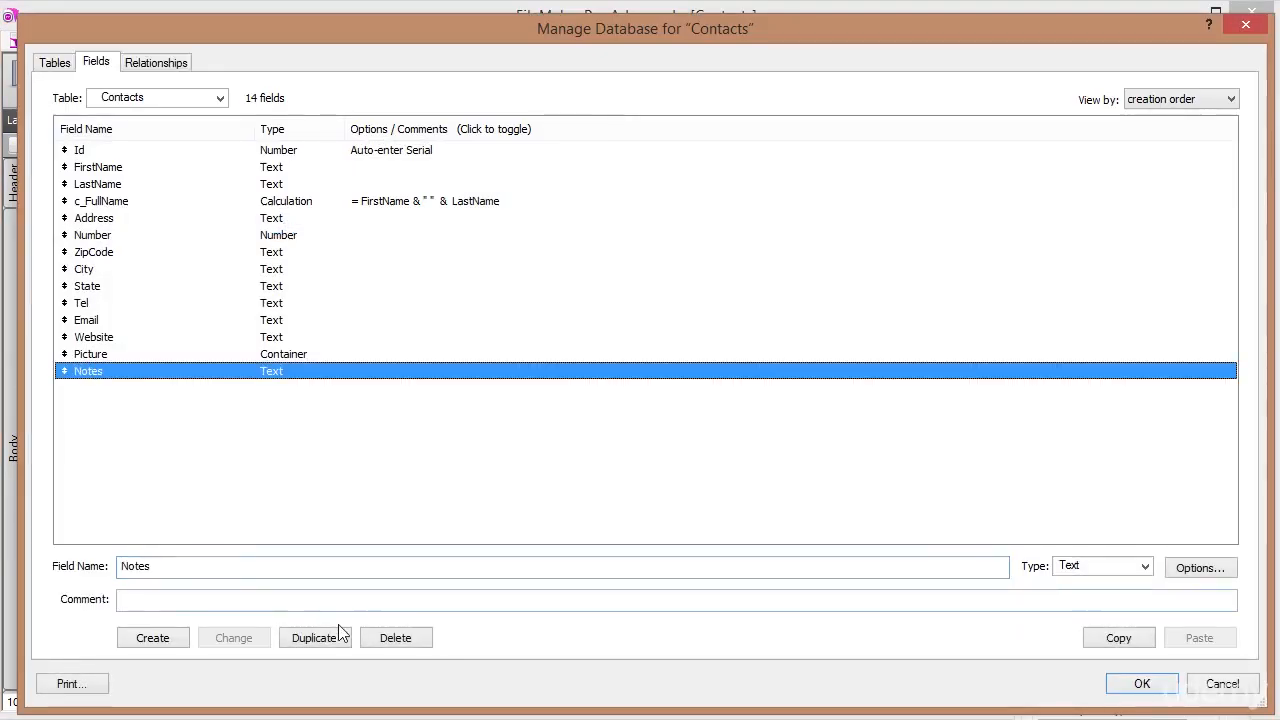
click(396, 640)
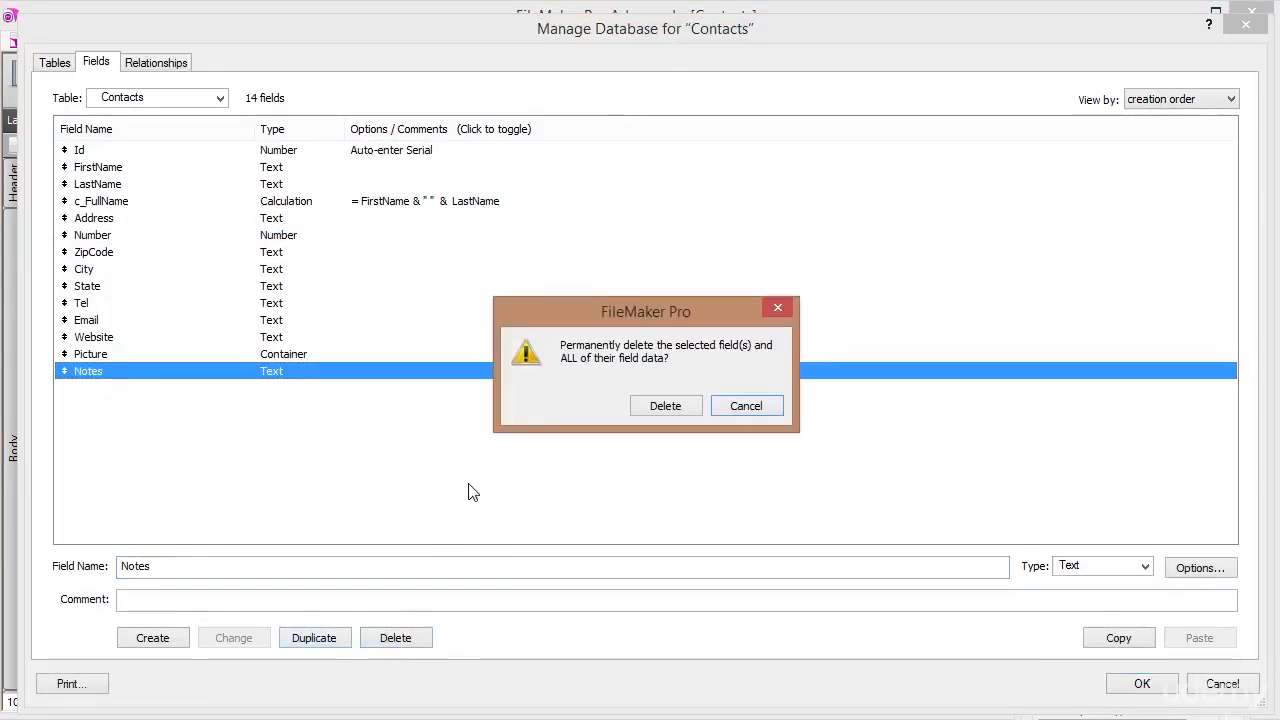
click(686, 405)
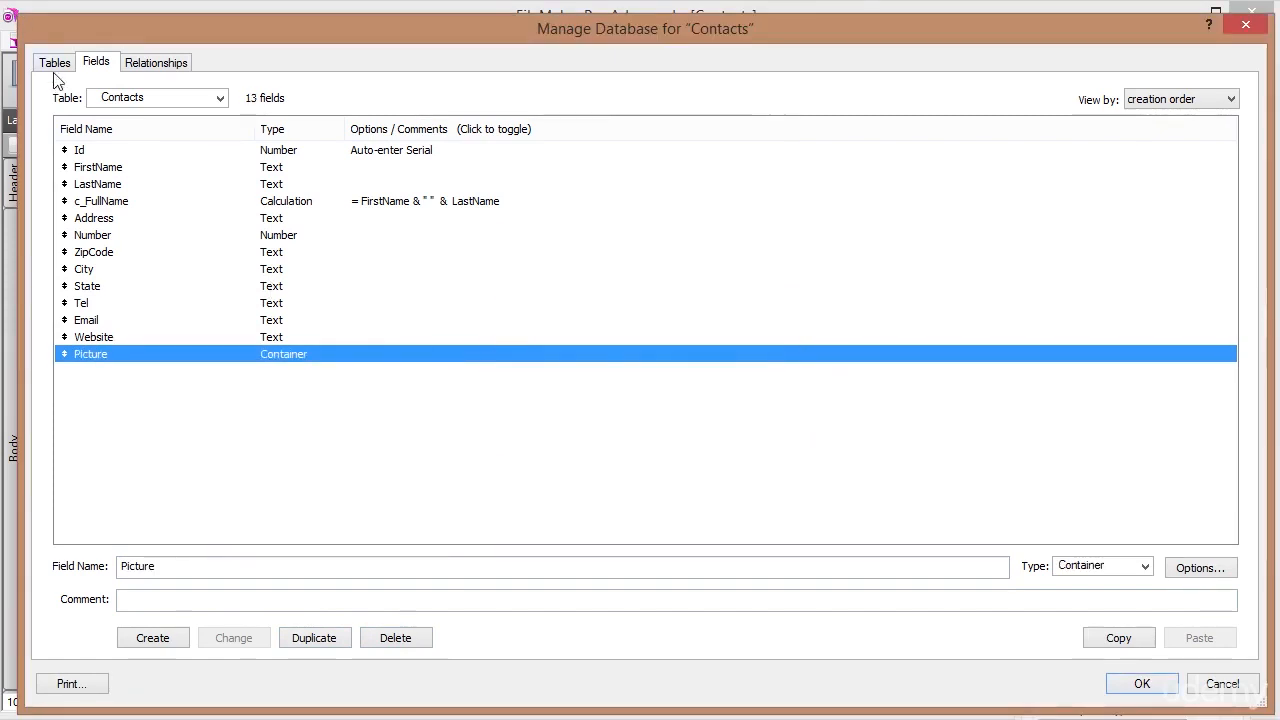
Enter 'Notes' as the name for a new table.
click(55, 64)
drag(208, 602, 2, 584)
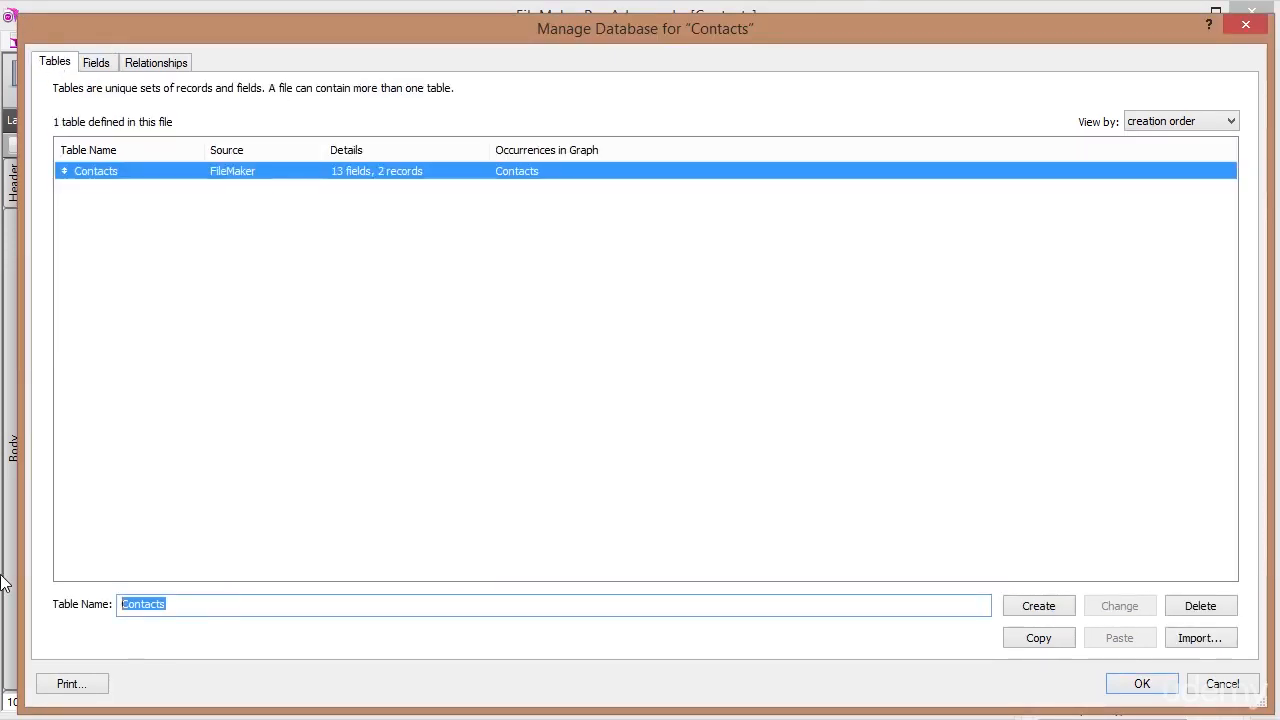
text(Notes)
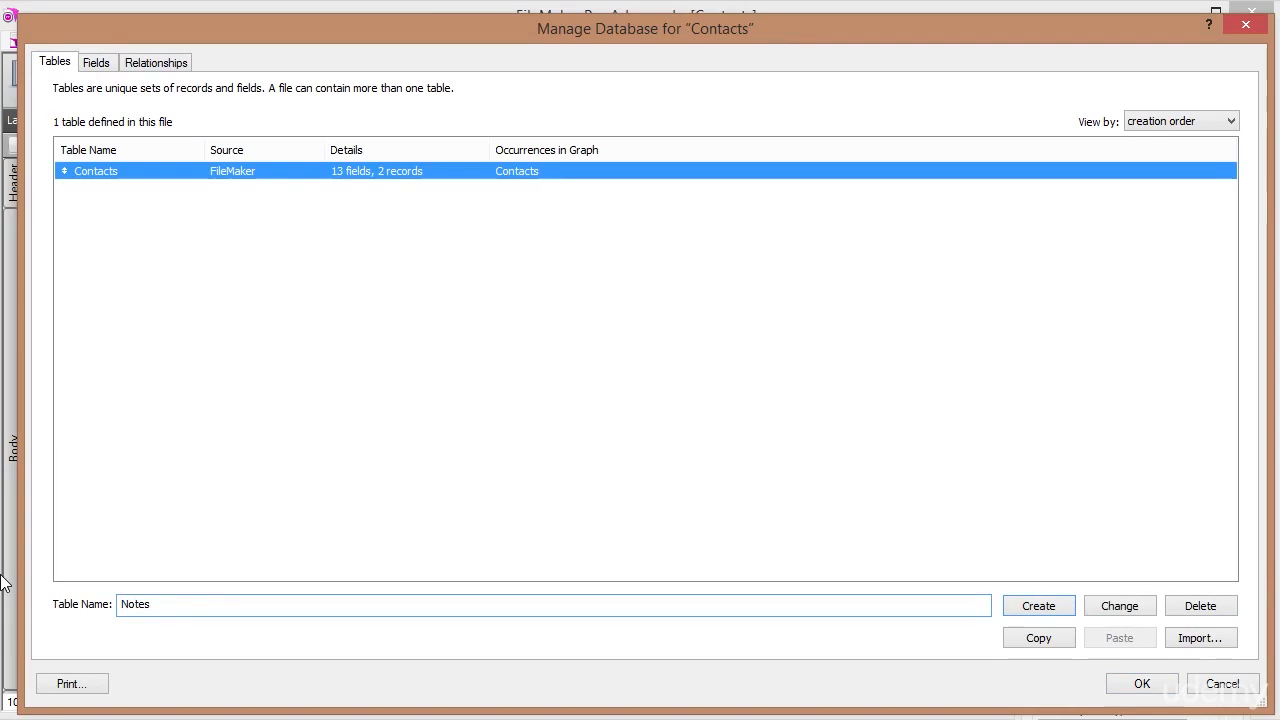
Create the Notes table and give it an Id field of type Number.
click(1031, 606)
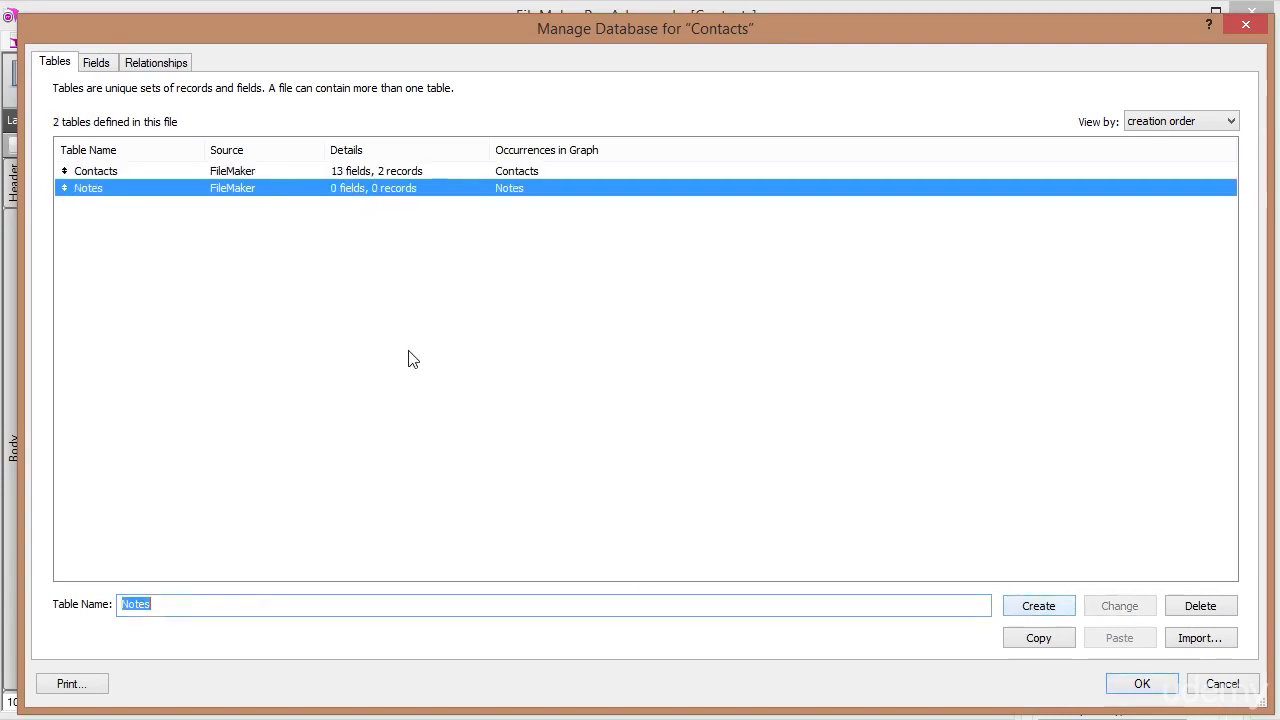
double_click(117, 193)
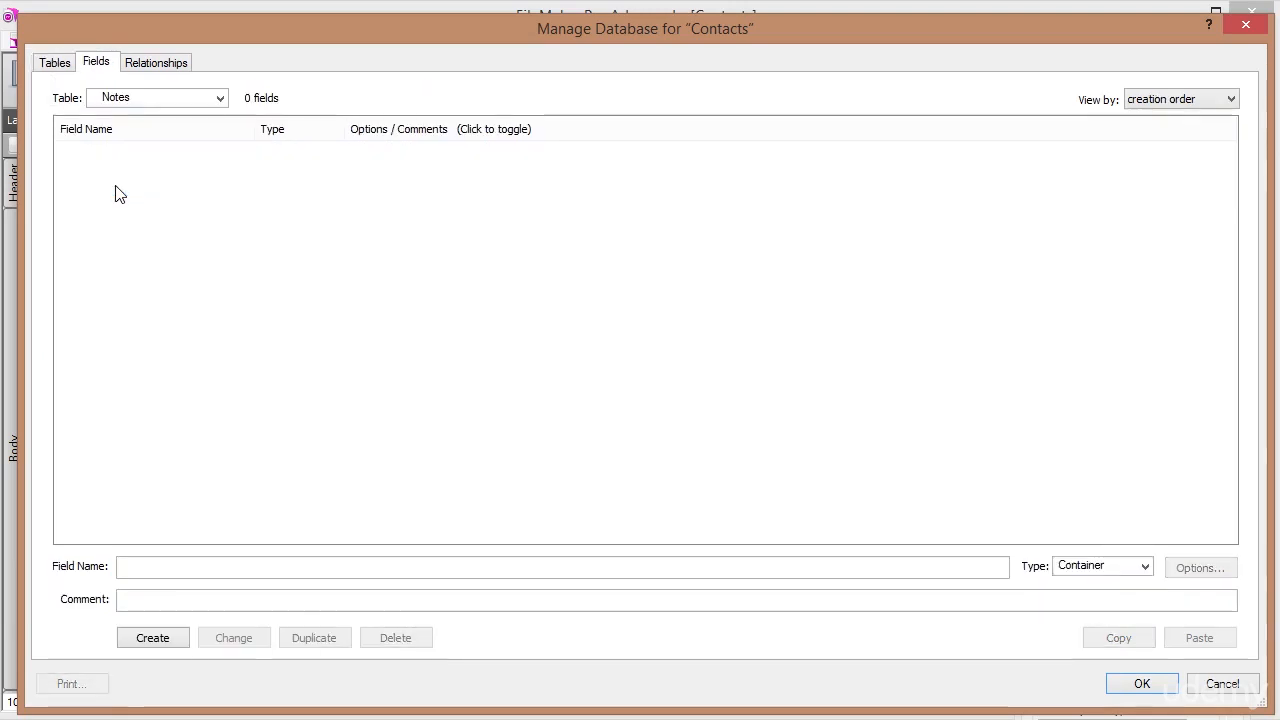
click(145, 569)
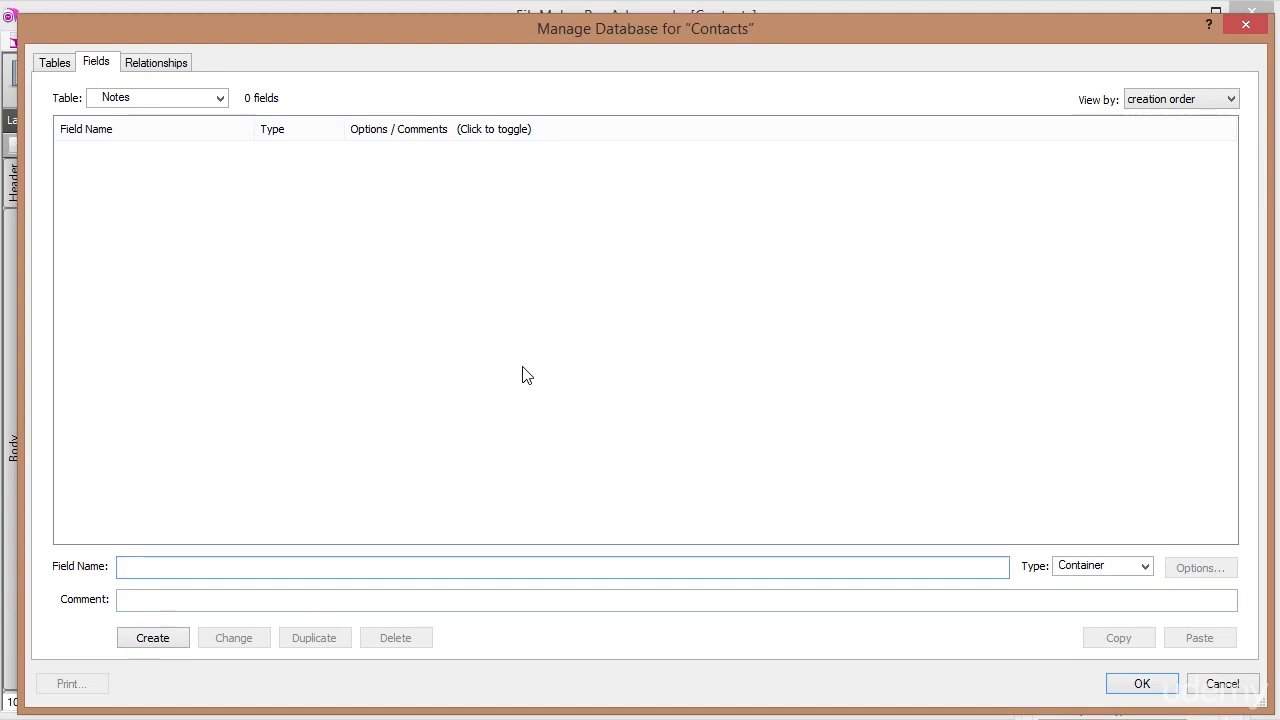
text(Id)
key(Tab)
key(n)
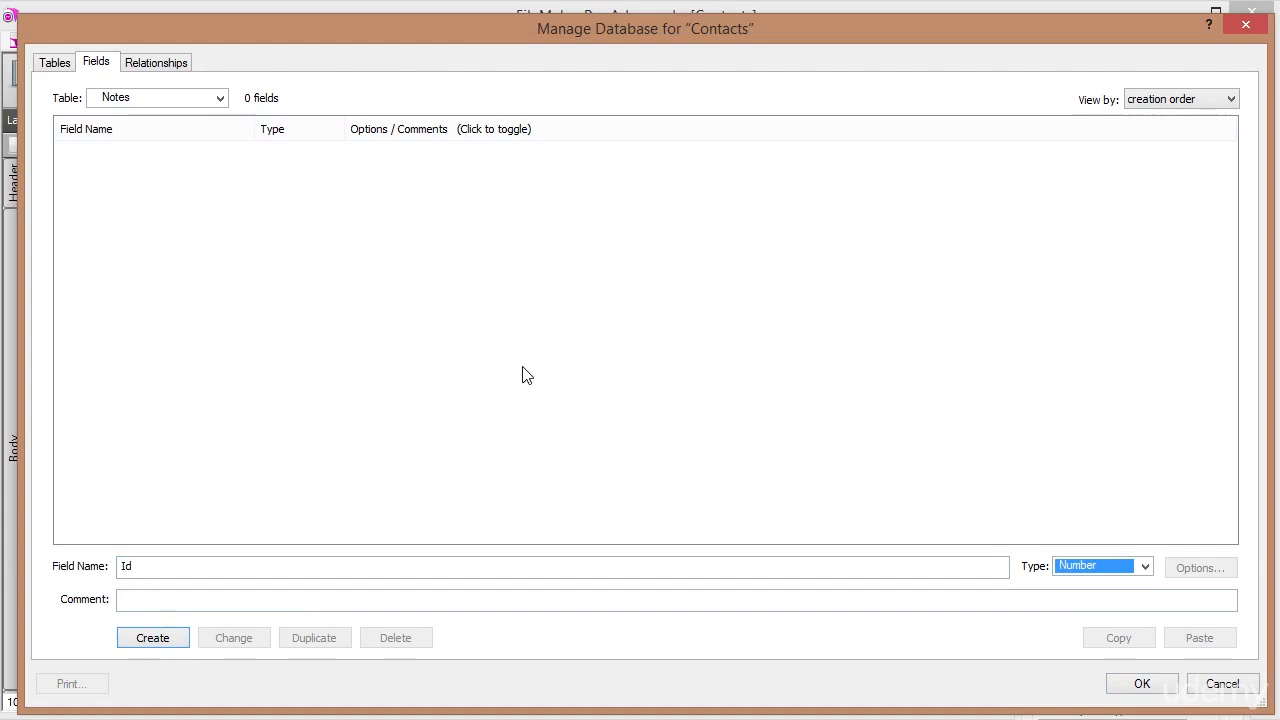
key(Return)
Set the Id field's auto-enter option to Serial number.
click(172, 150)
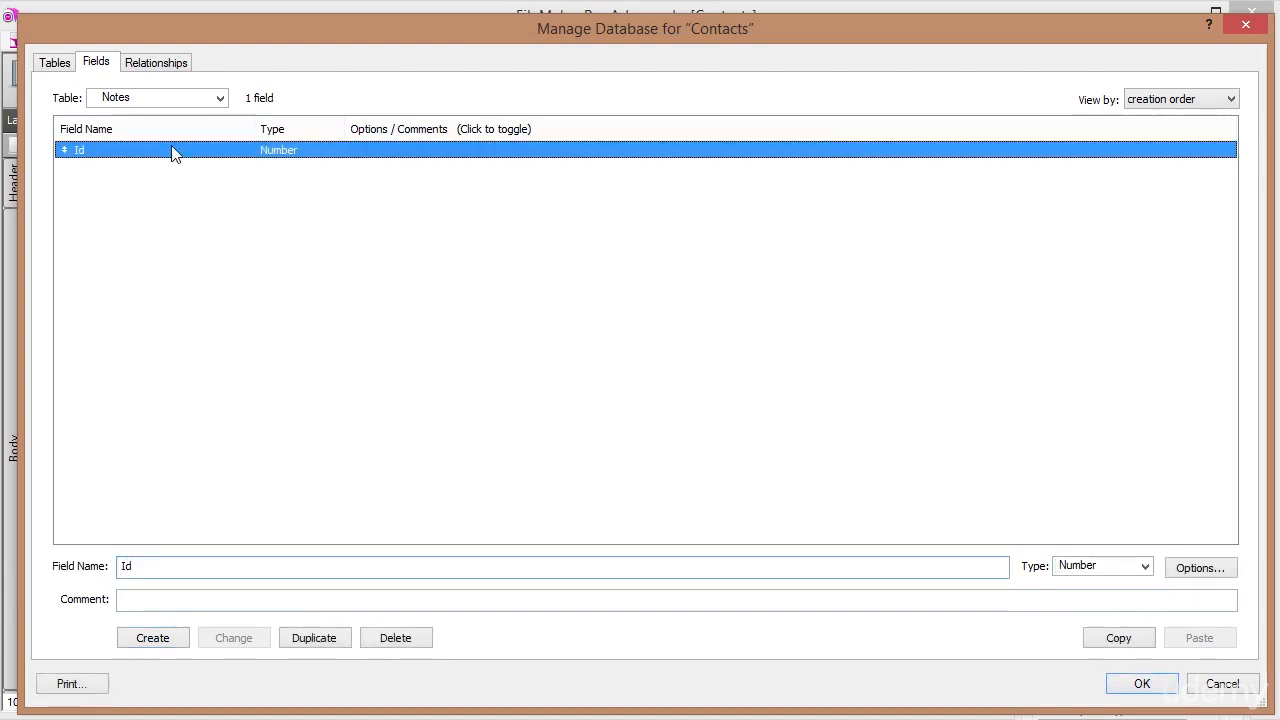
double_click(172, 150)
click(484, 269)
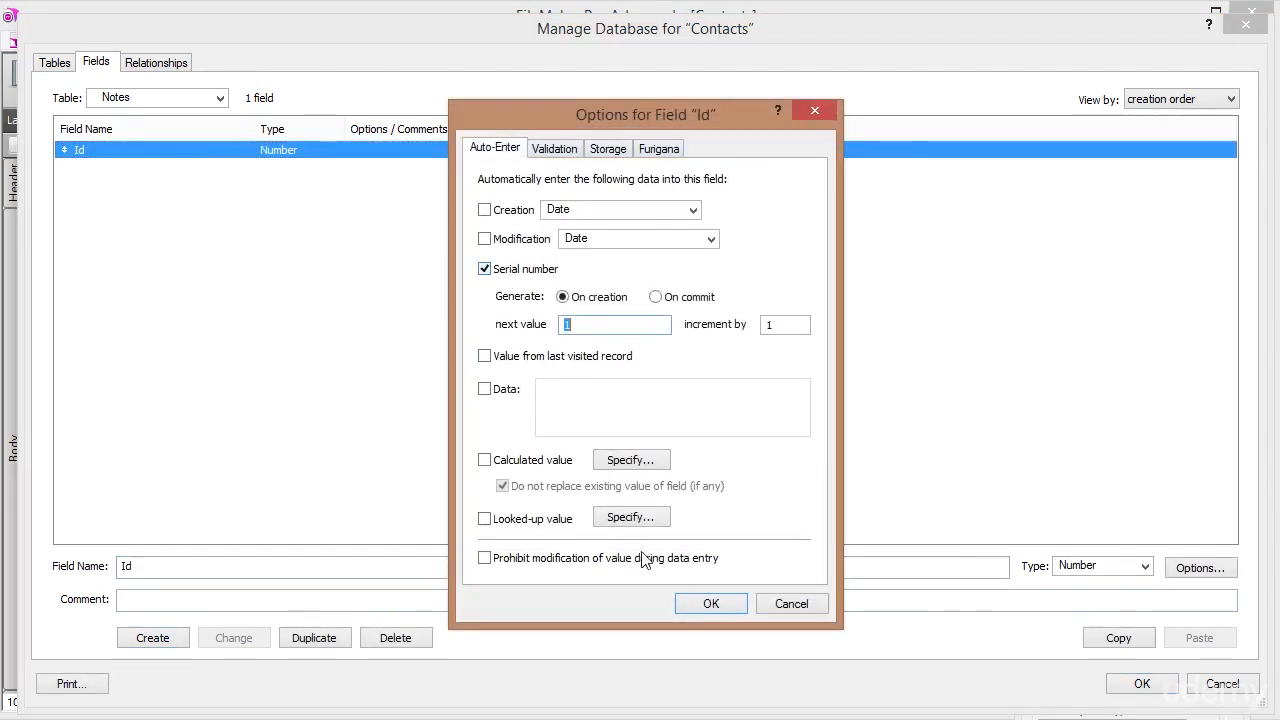
click(710, 604)
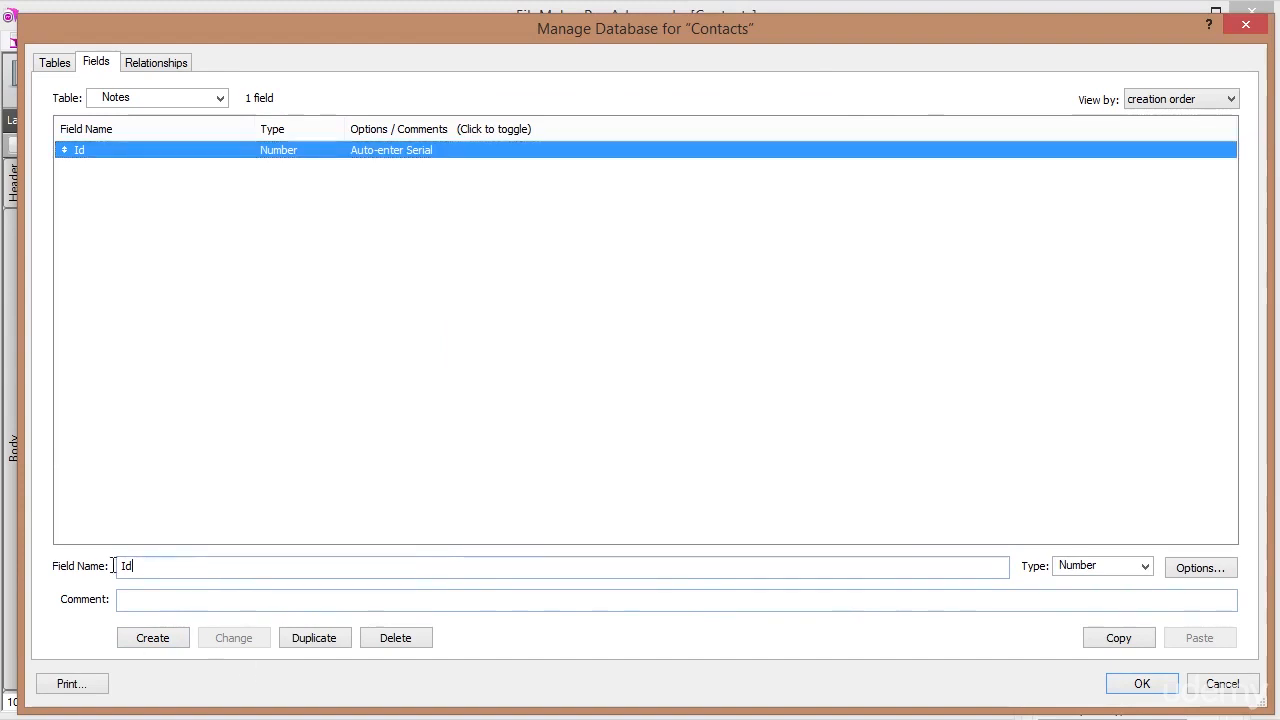
click(88, 152)
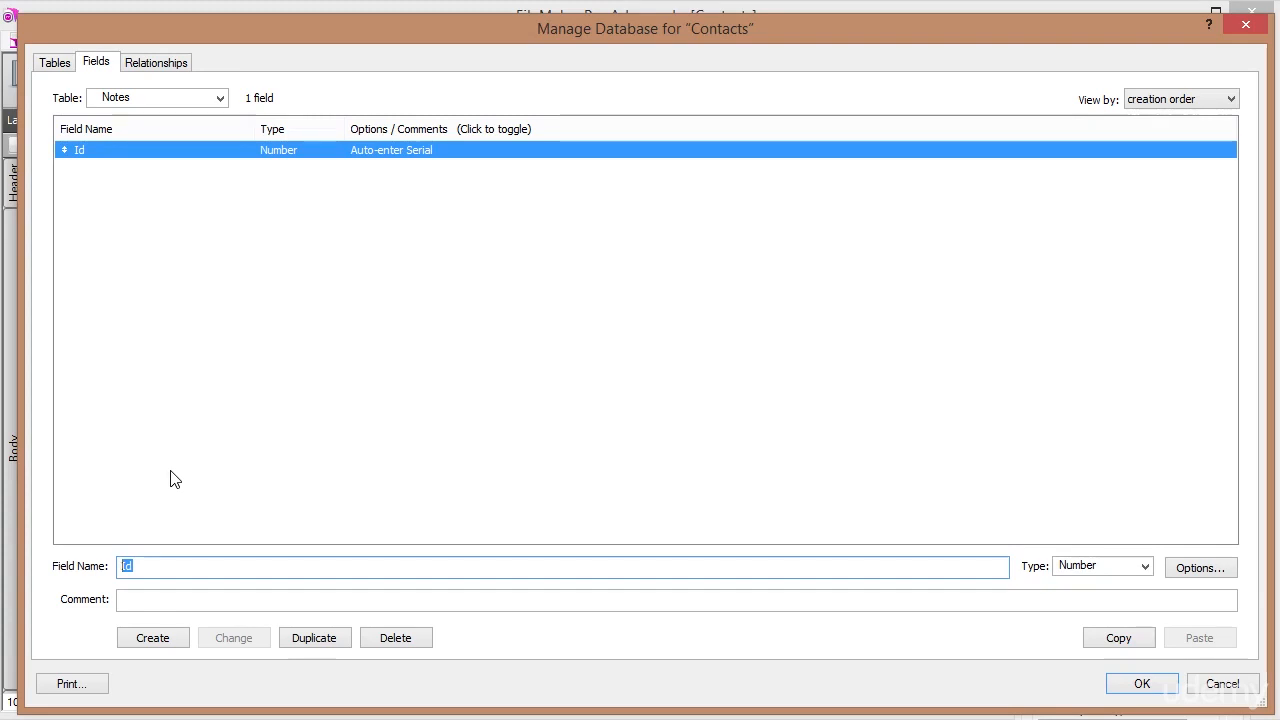
Add ContactsIdFk as a Number field and Note as a Text field.
text(ContactsIdFk)
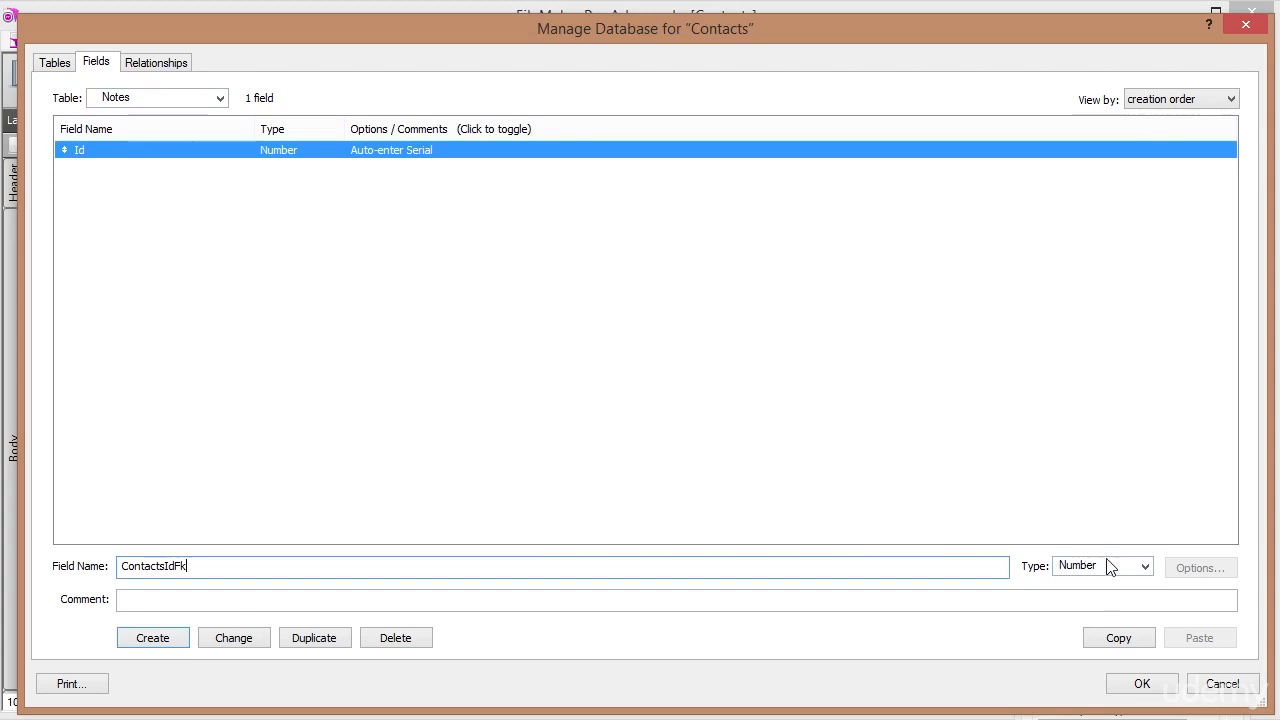
click(152, 638)
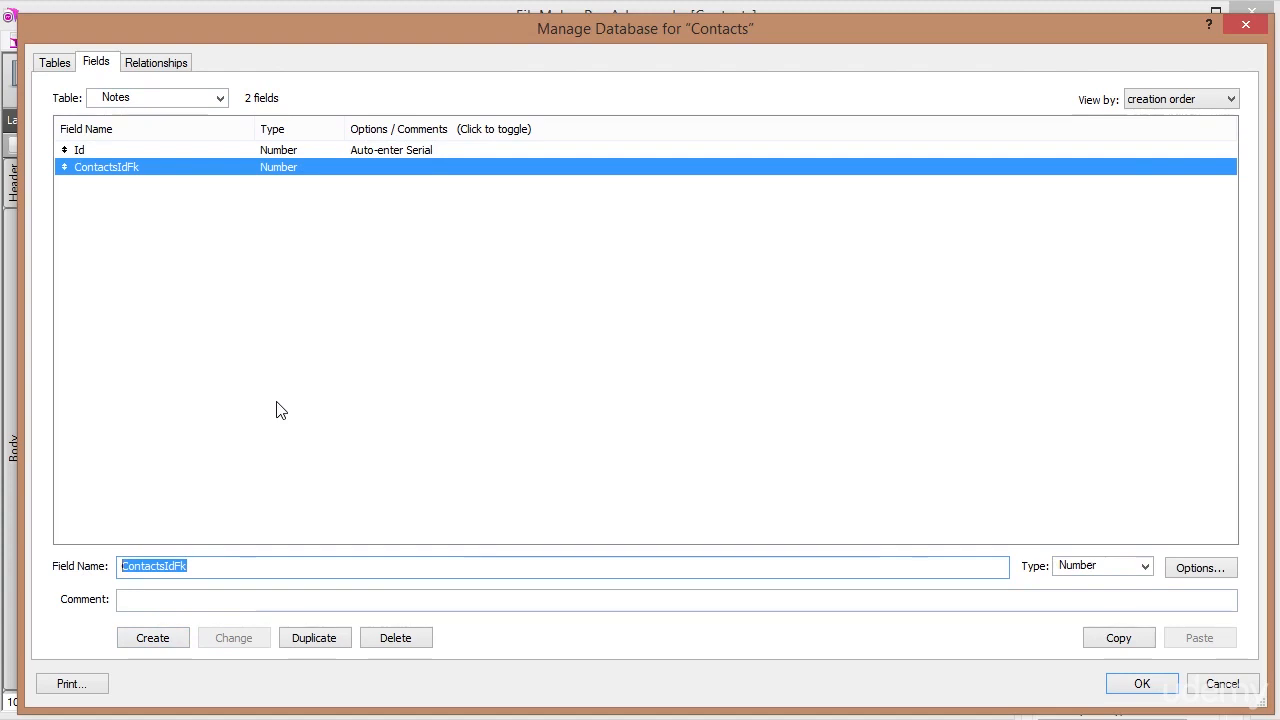
text(Note)
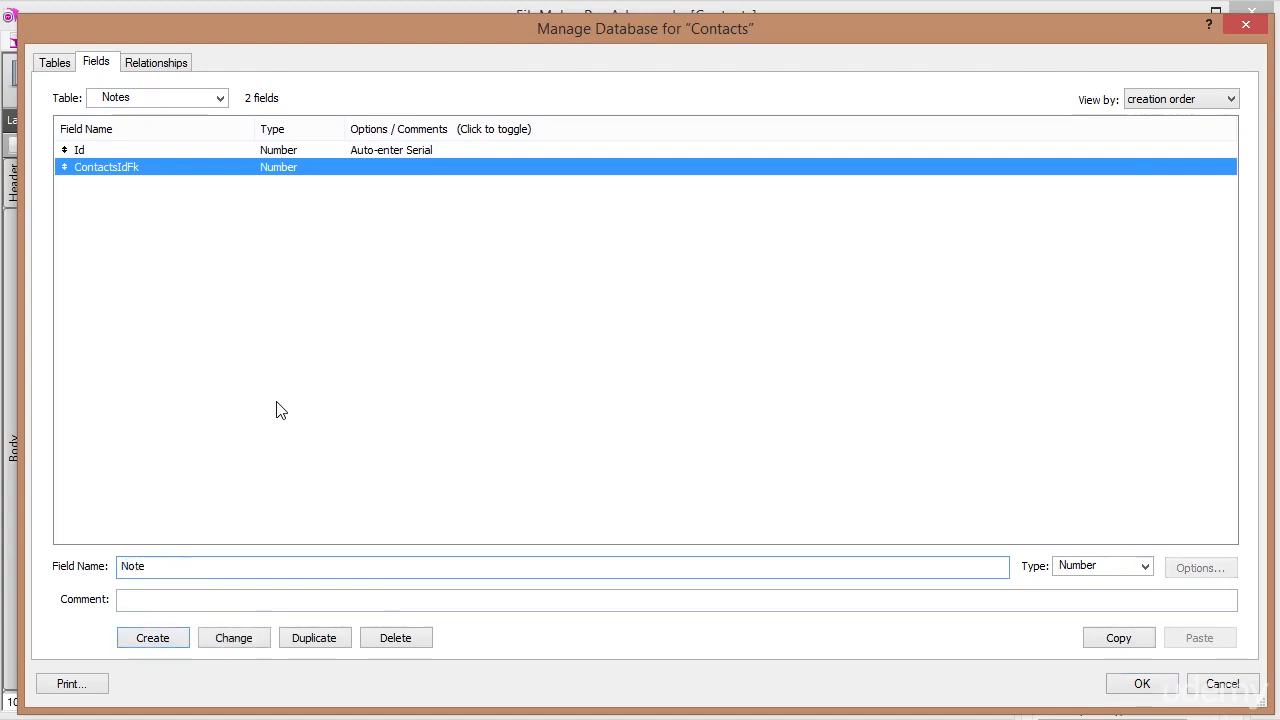
key(Tab)
key(t)
key(t)
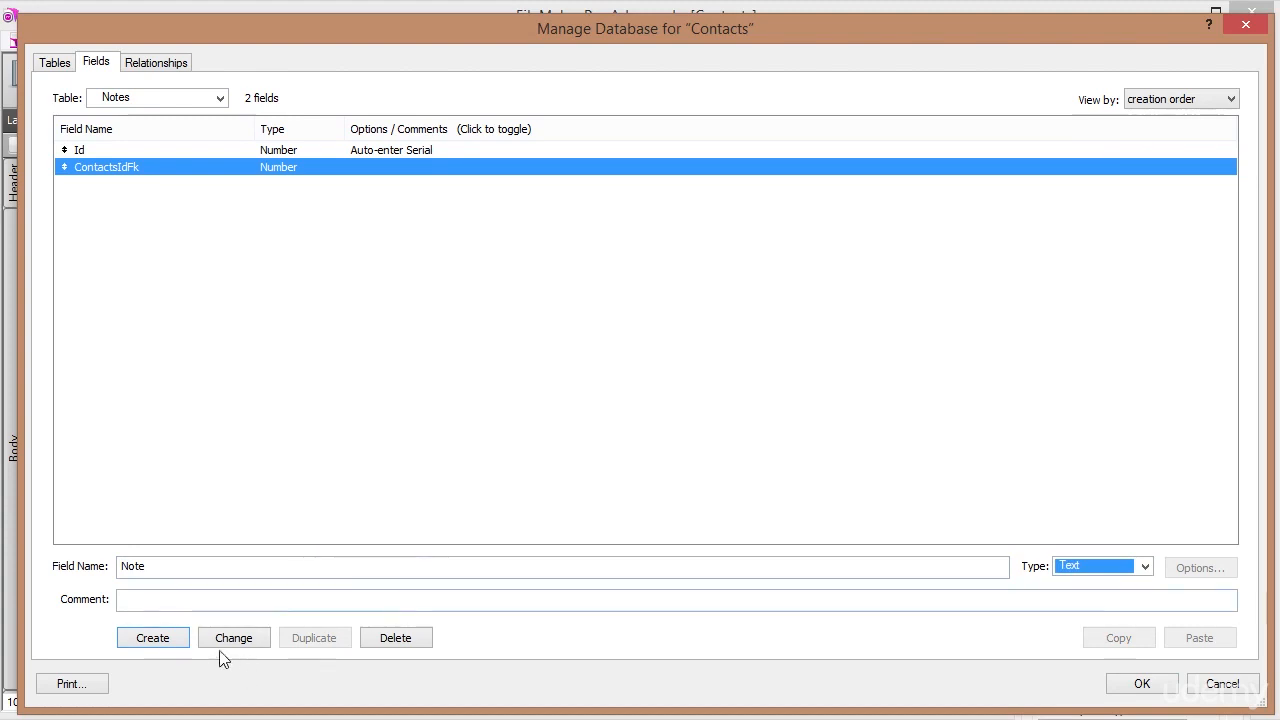
click(154, 638)
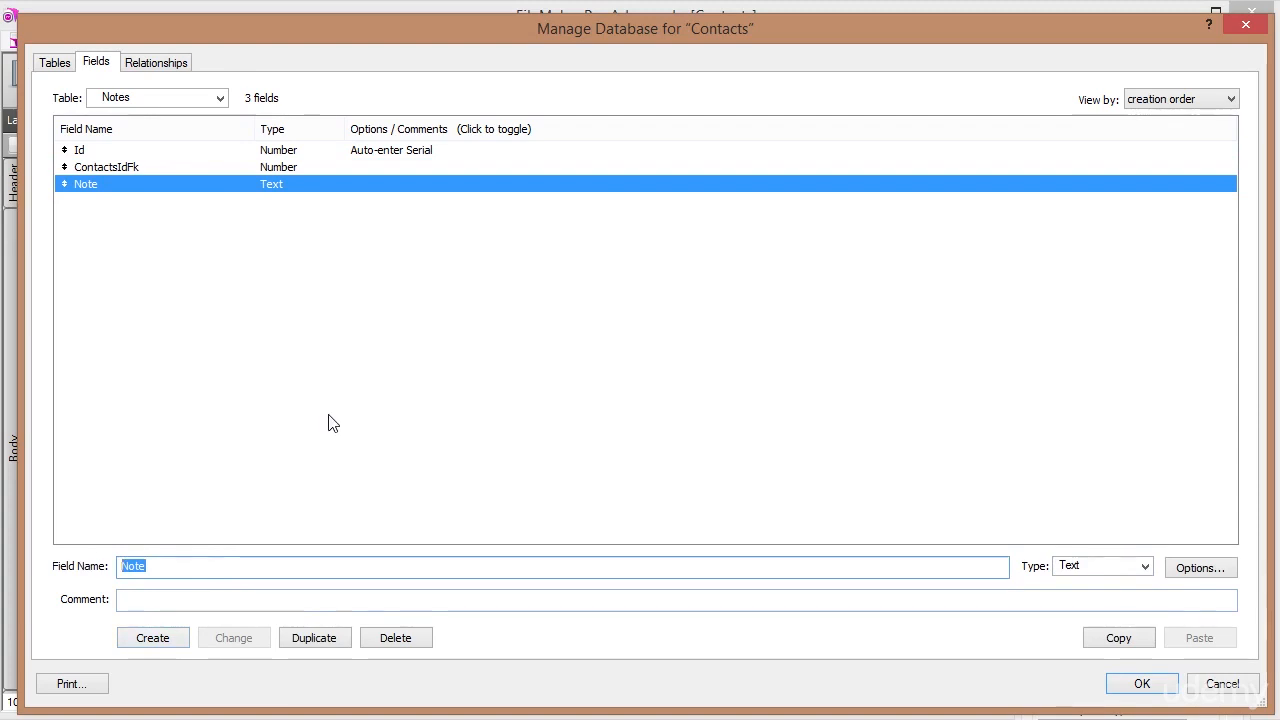
Add the CreationDate field with type Date.
text(Date)
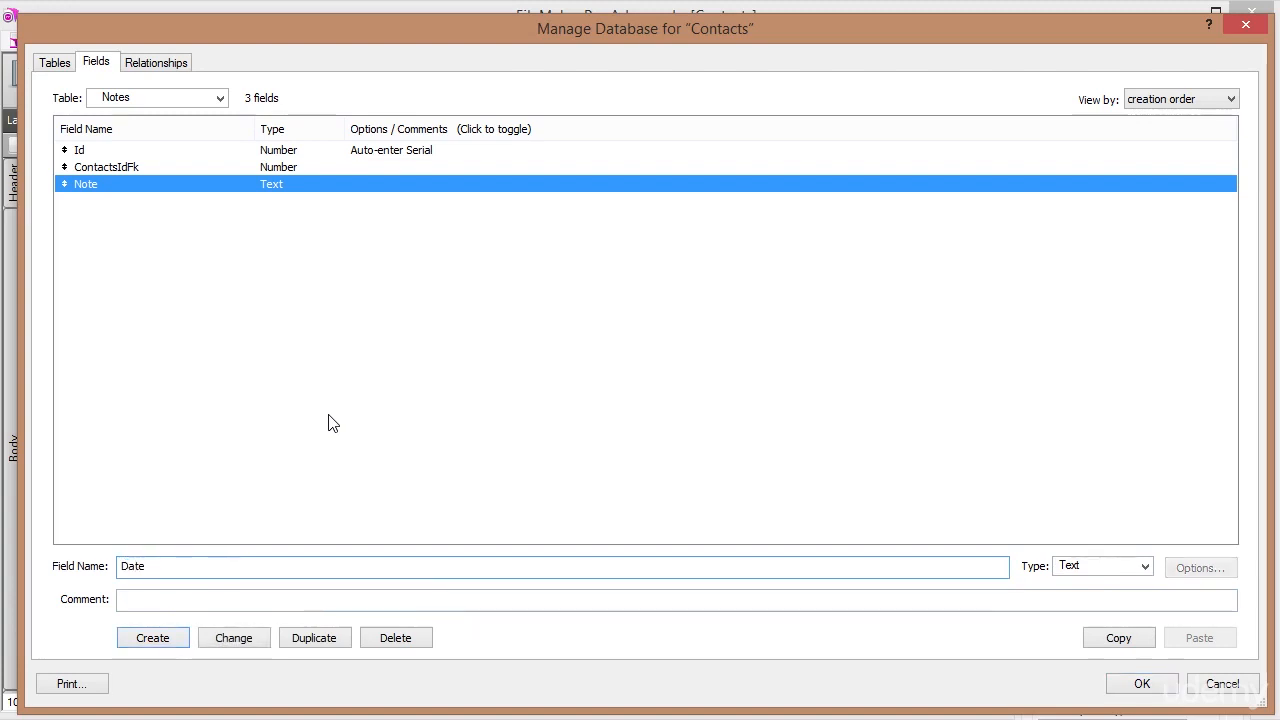
key(Home)
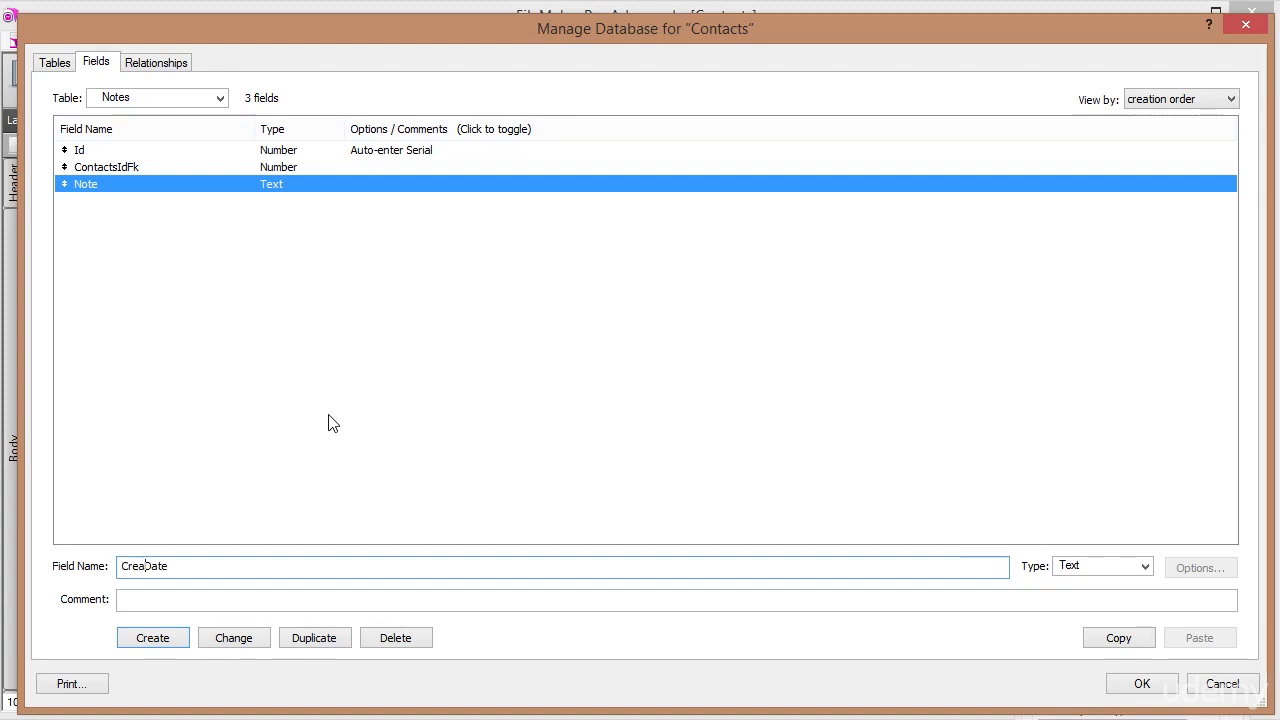
text(n)
click(1140, 568)
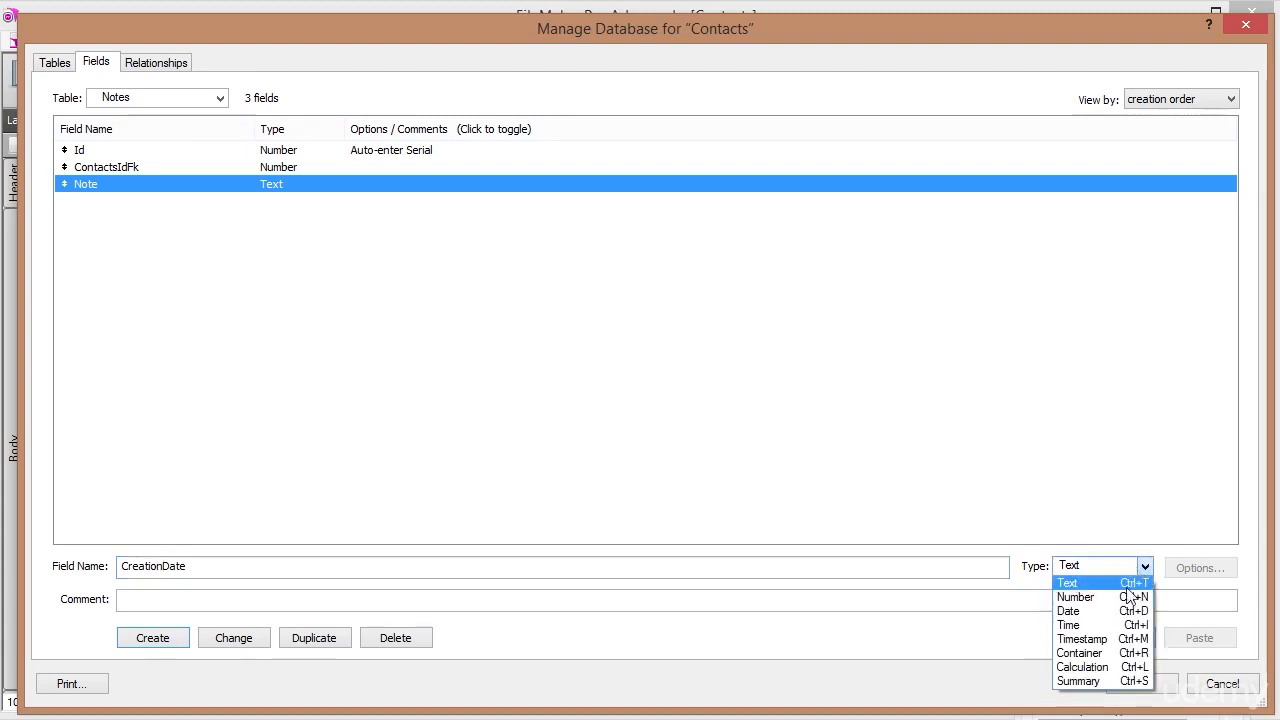
click(1084, 610)
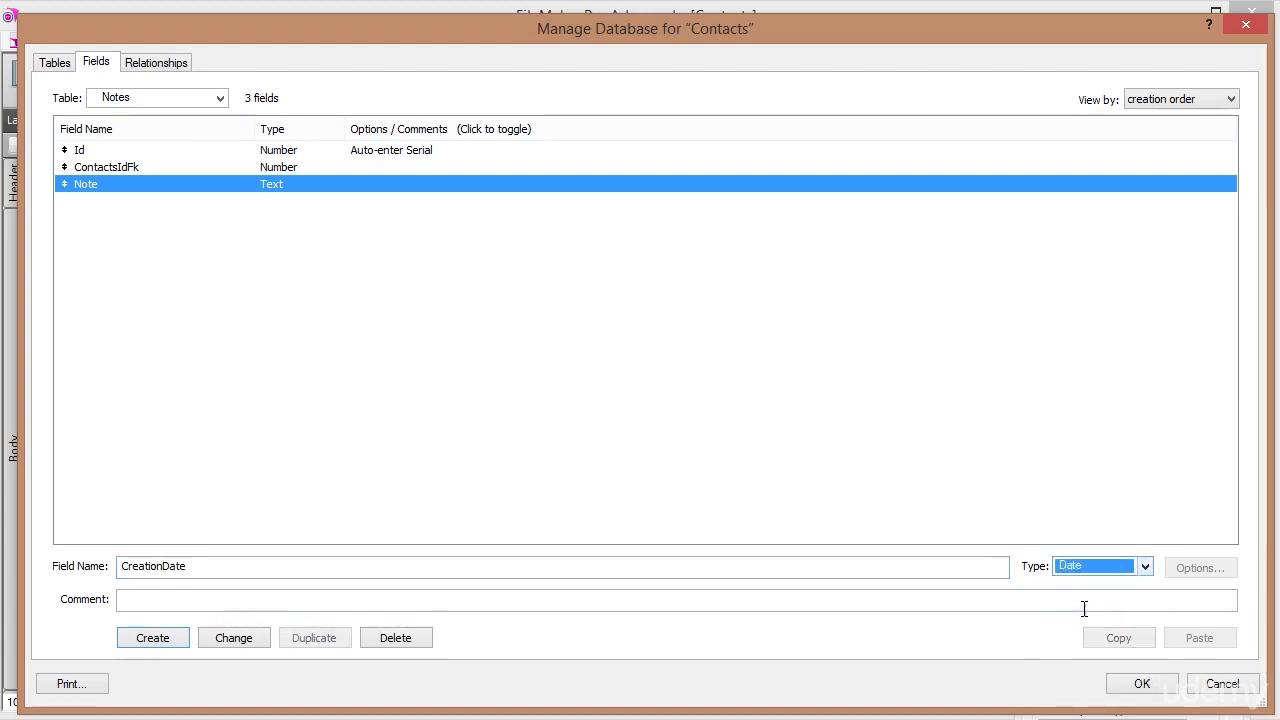
click(168, 638)
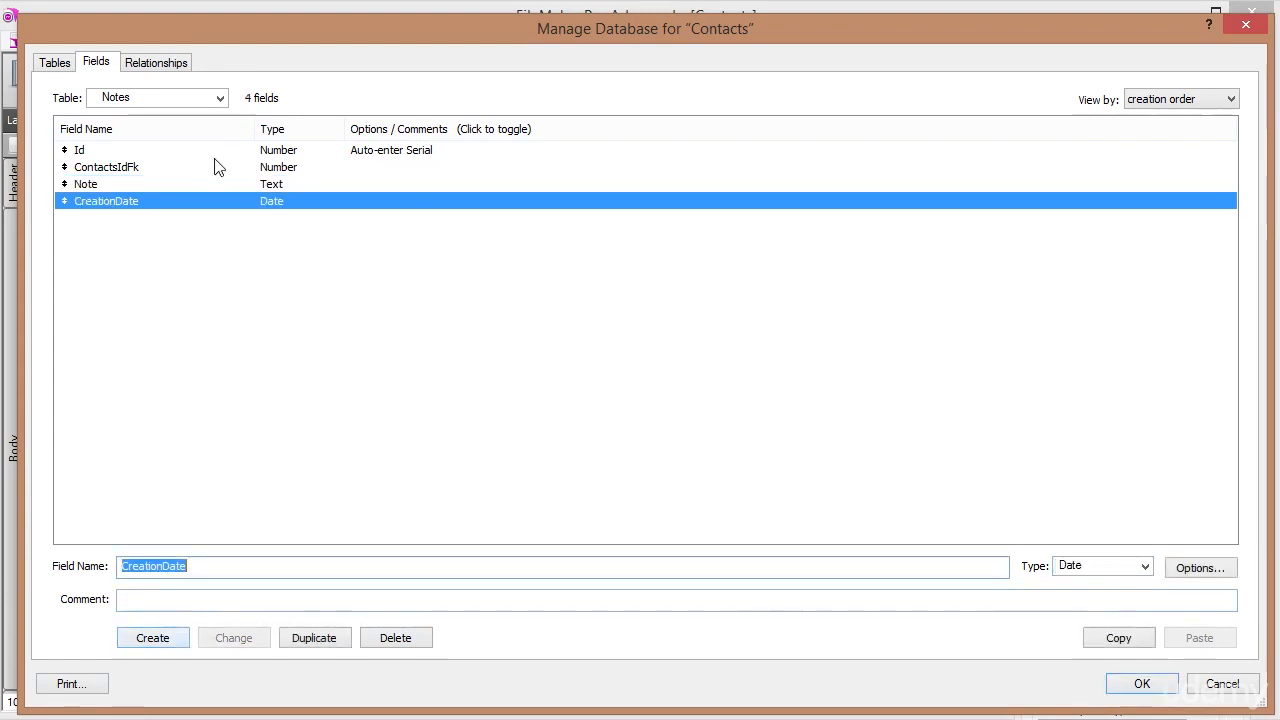
Make CreationDate auto-enter the creation date, then save and close Manage Database.
double_click(183, 203)
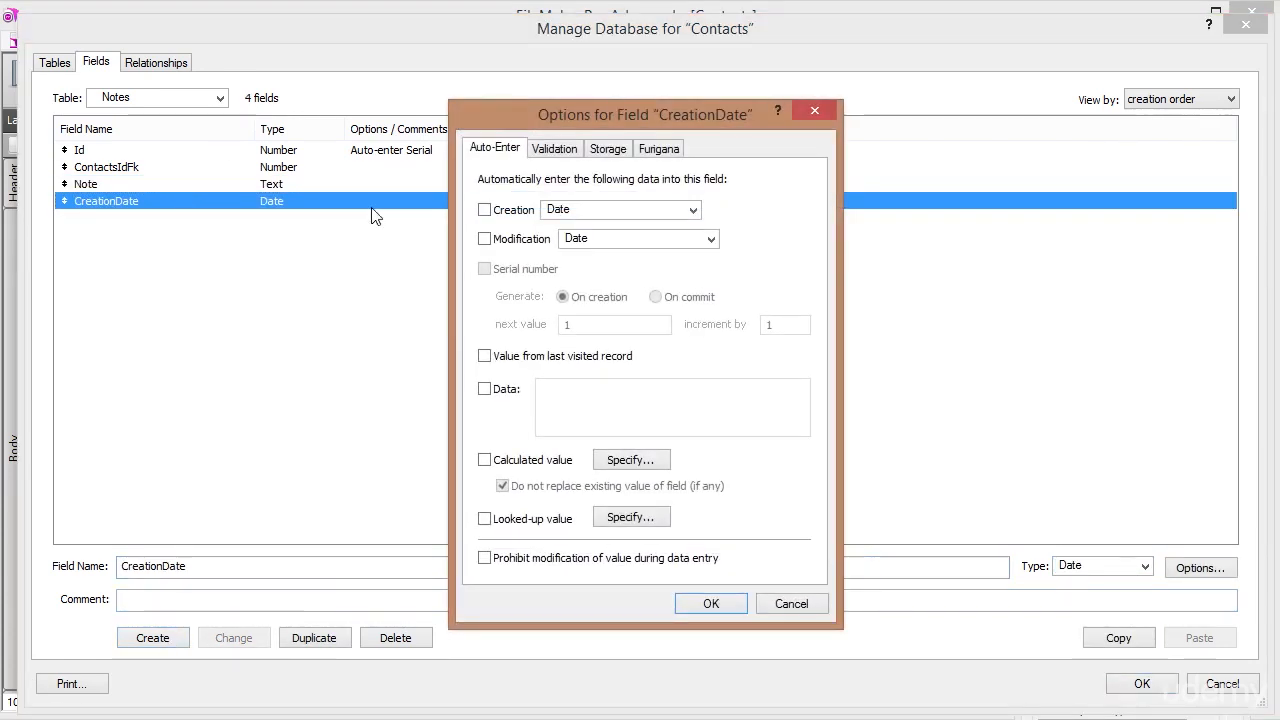
click(485, 210)
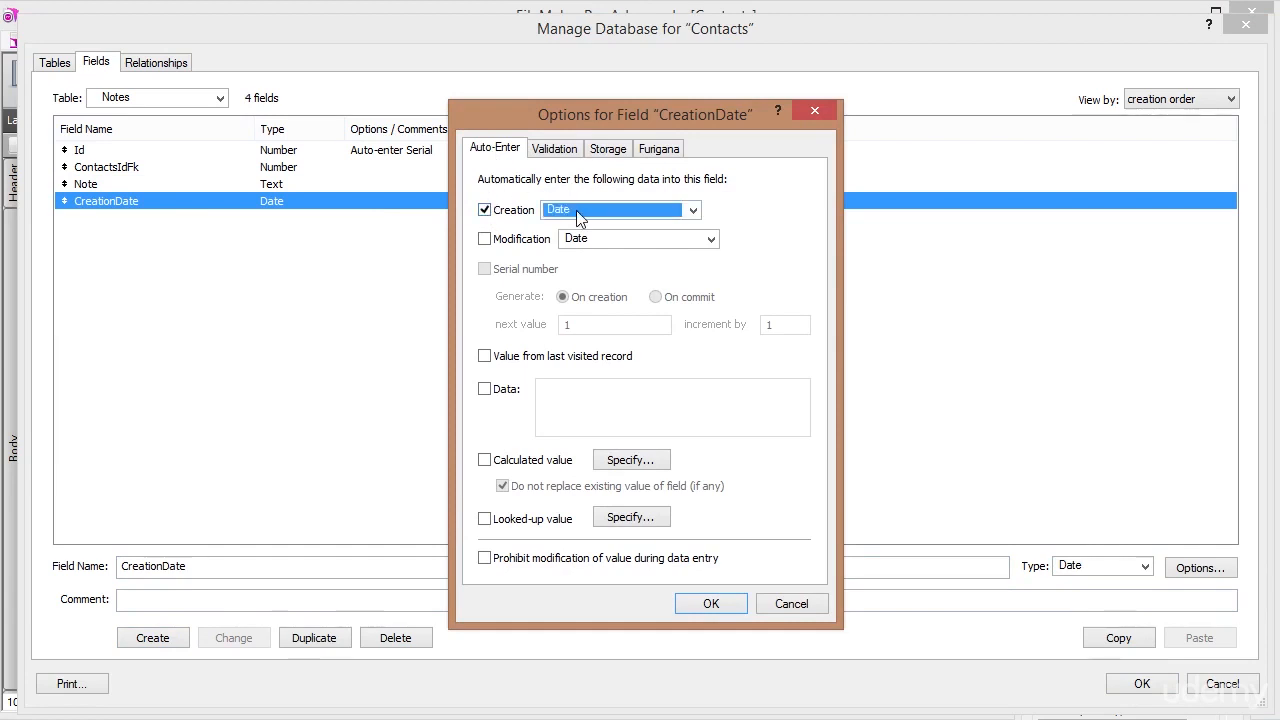
click(720, 602)
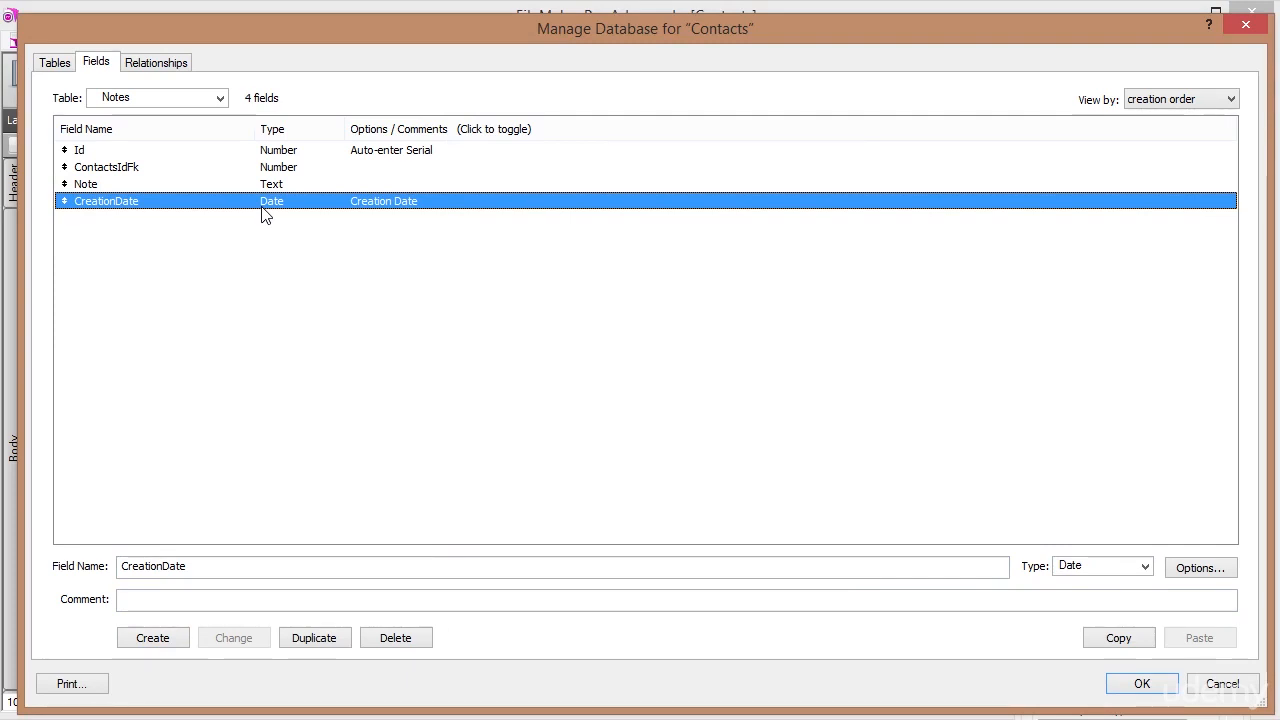
click(1142, 686)
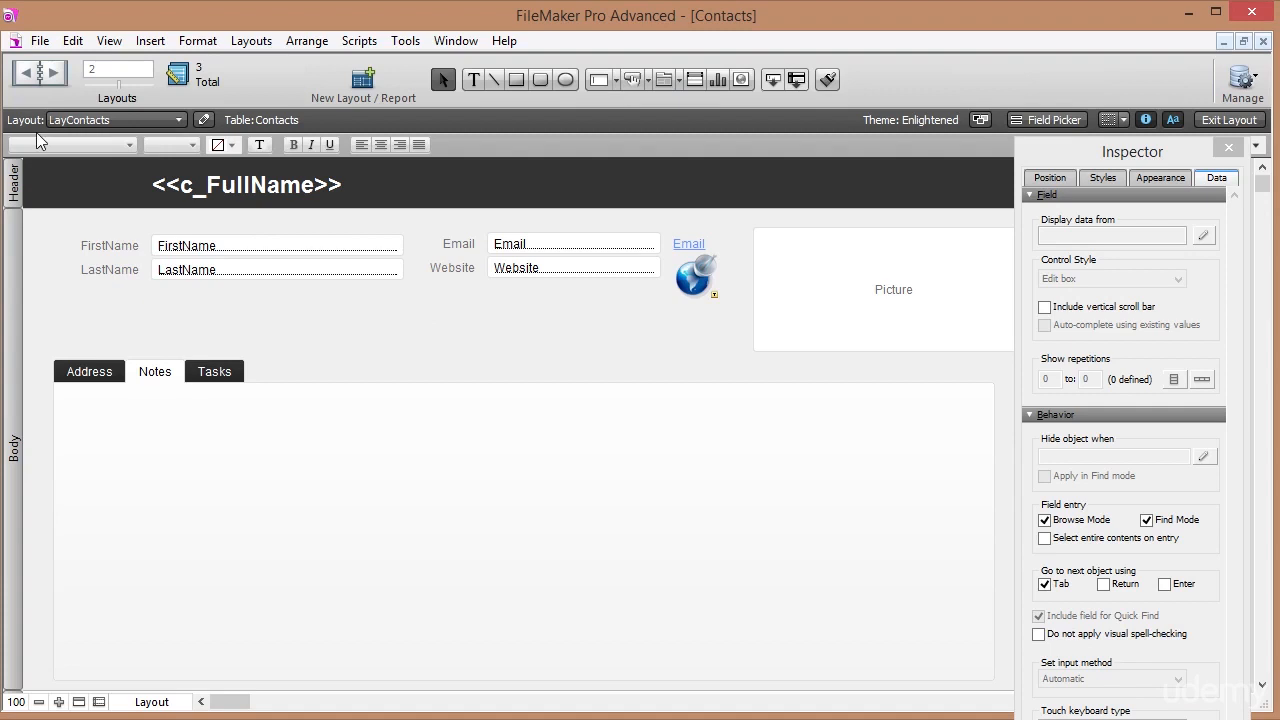
Browse the Notes layout in Table view.
click(78, 120)
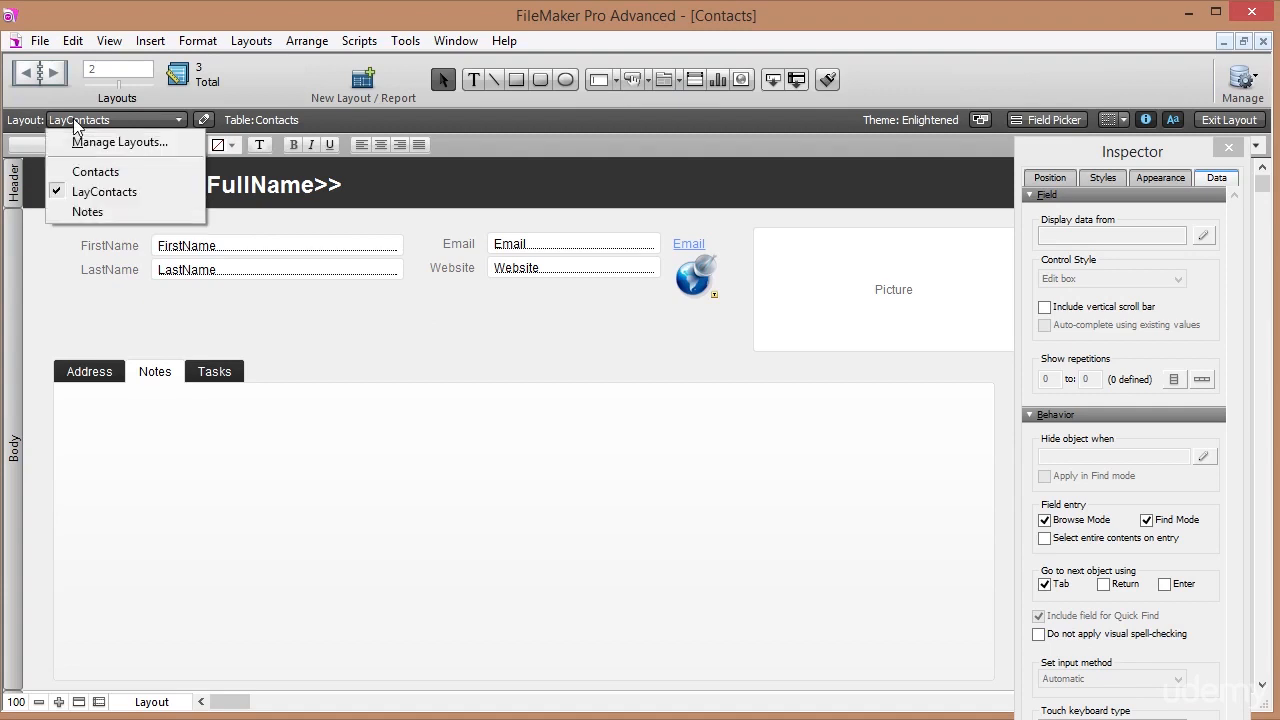
click(90, 212)
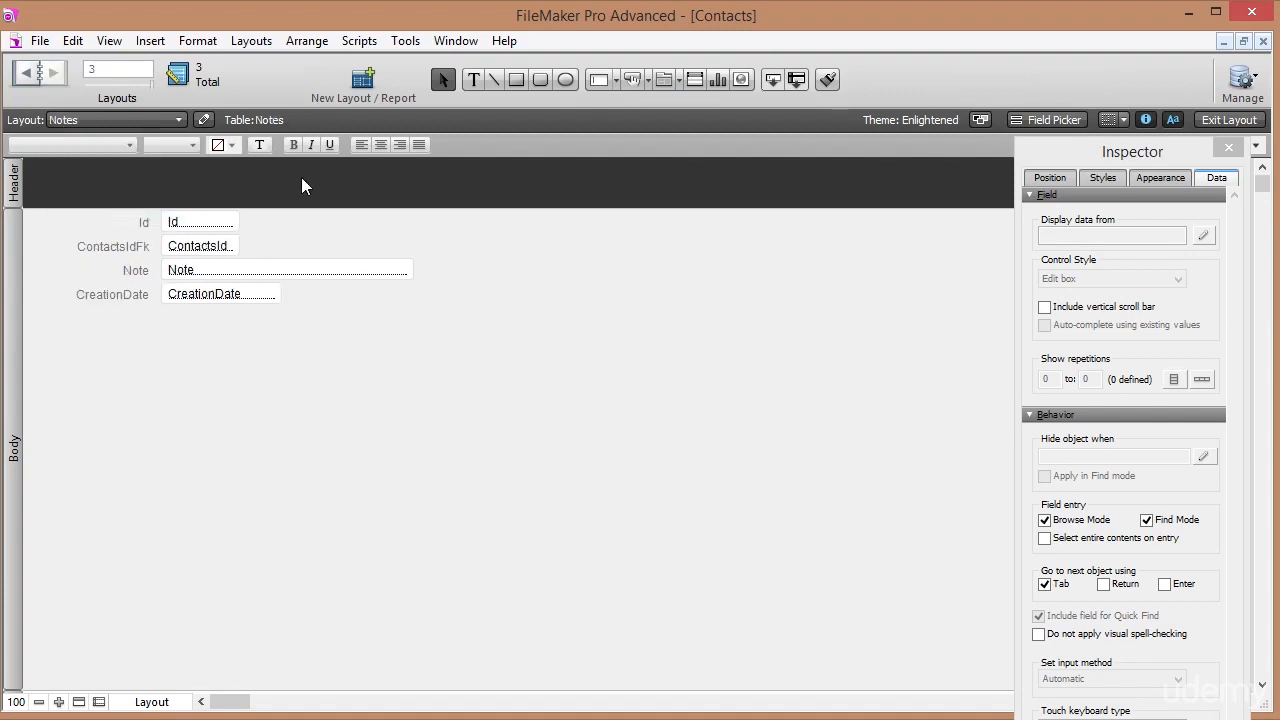
click(1226, 122)
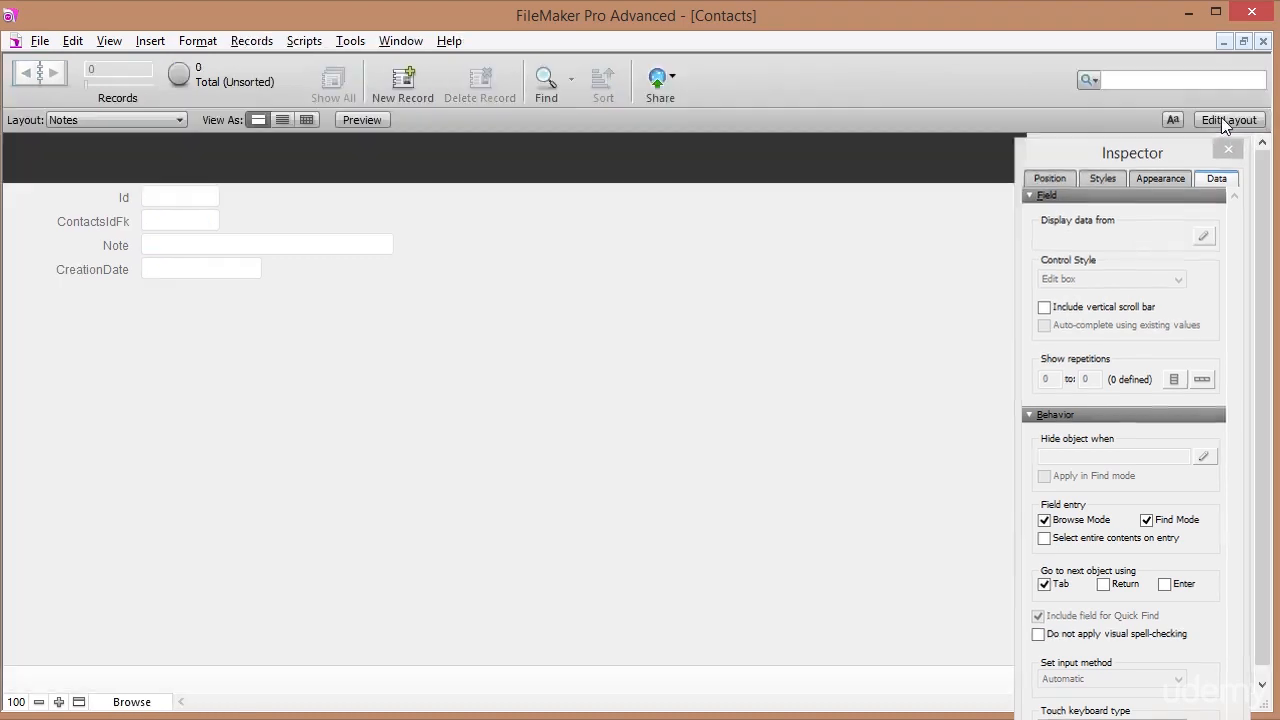
click(307, 120)
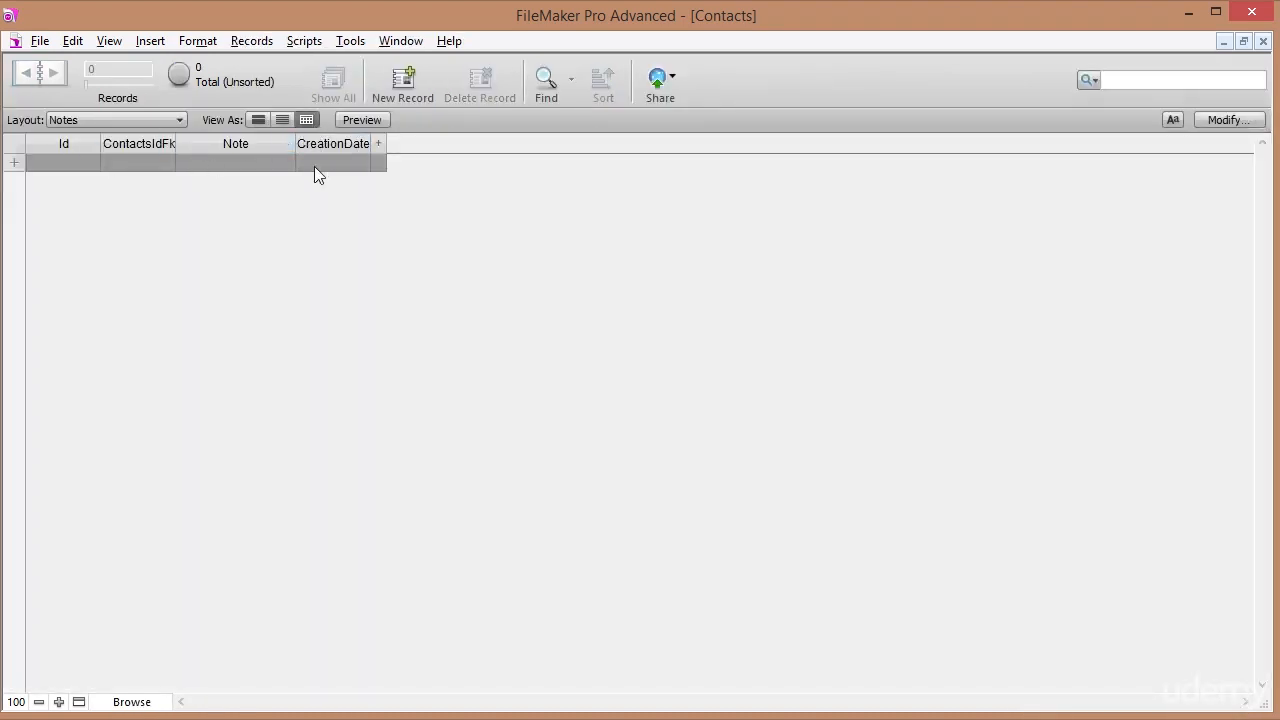
Return to LayContacts and show its Notes tab.
click(132, 120)
click(112, 164)
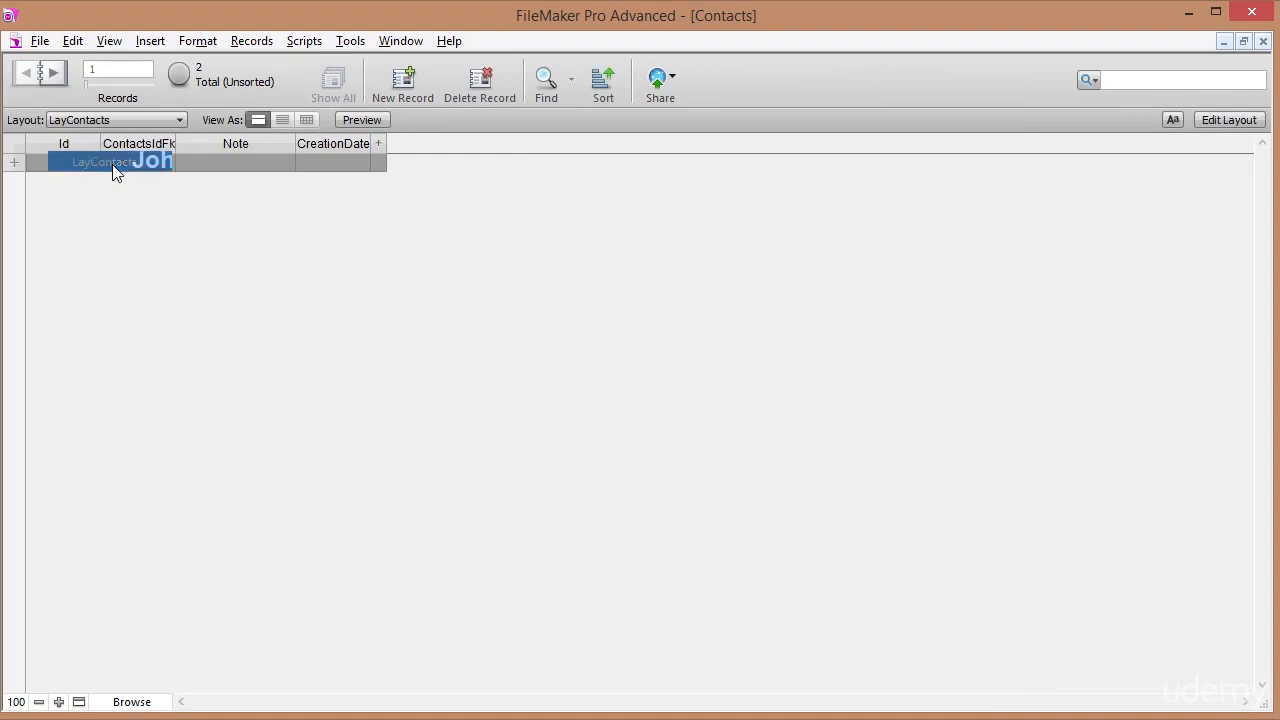
click(130, 348)
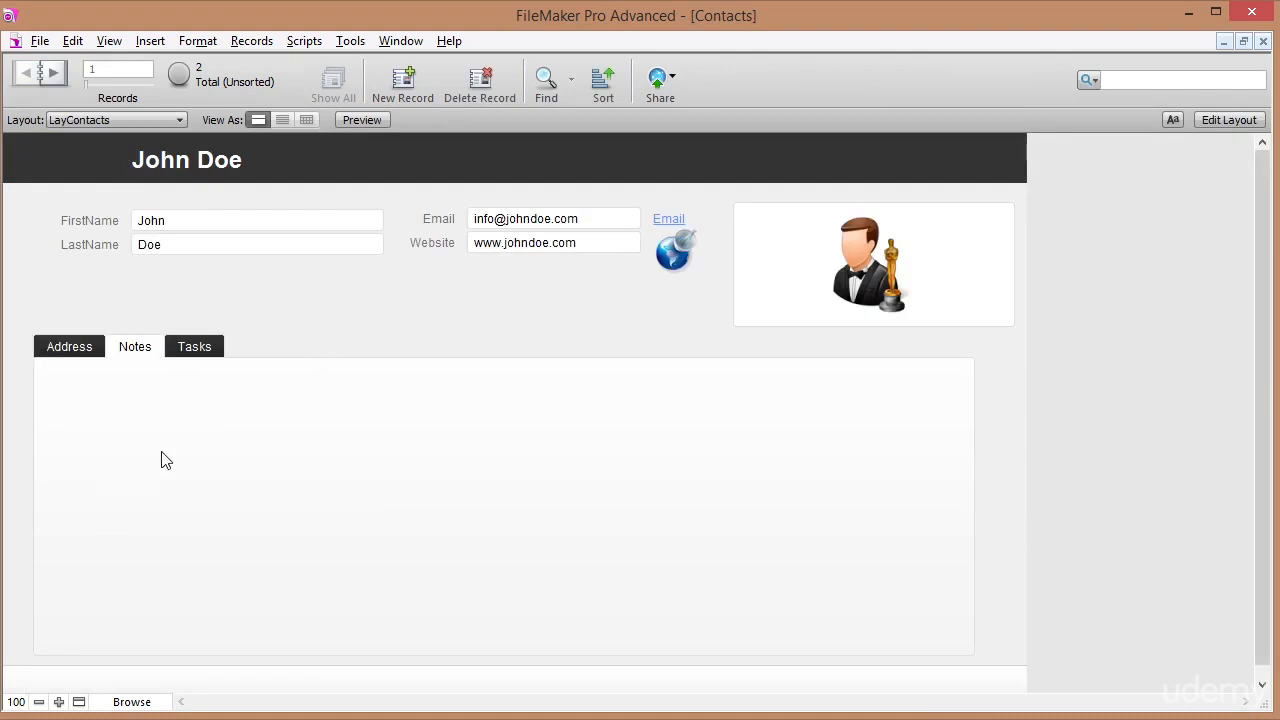
In Manage Layouts, create a Tables folder at the top and a Layouts folder.
click(40, 41)
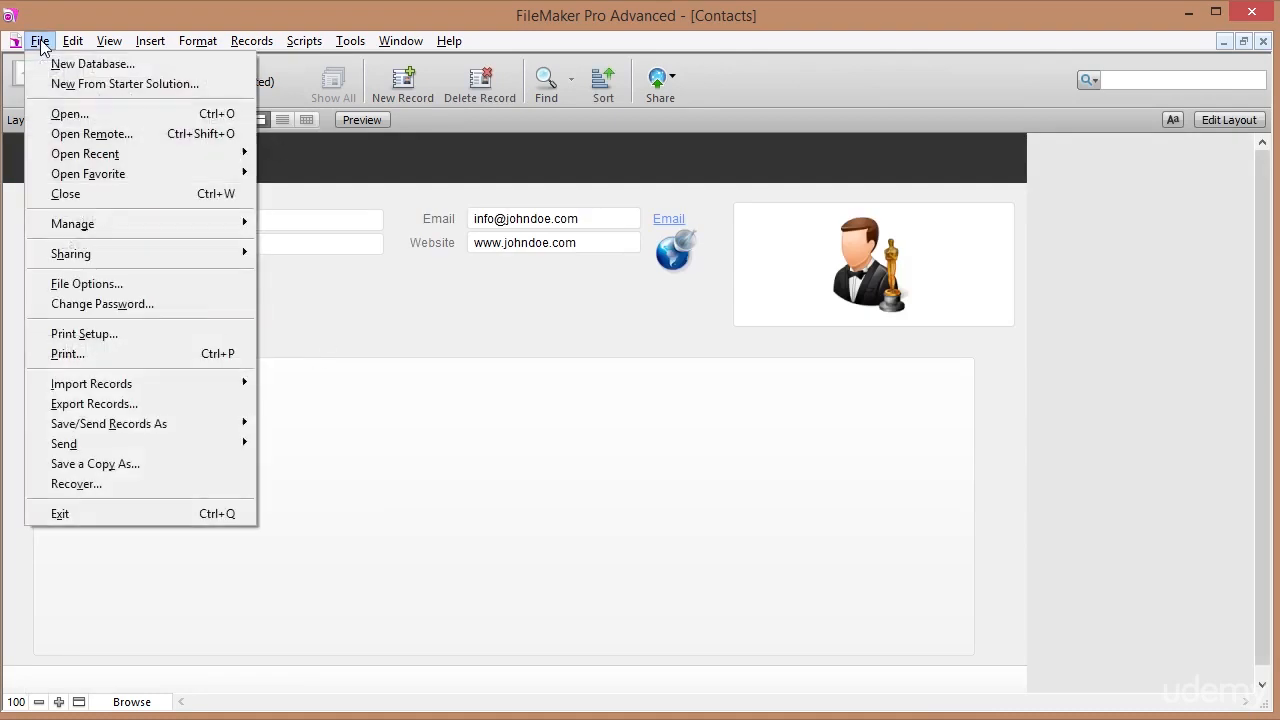
mouse_move(222, 226)
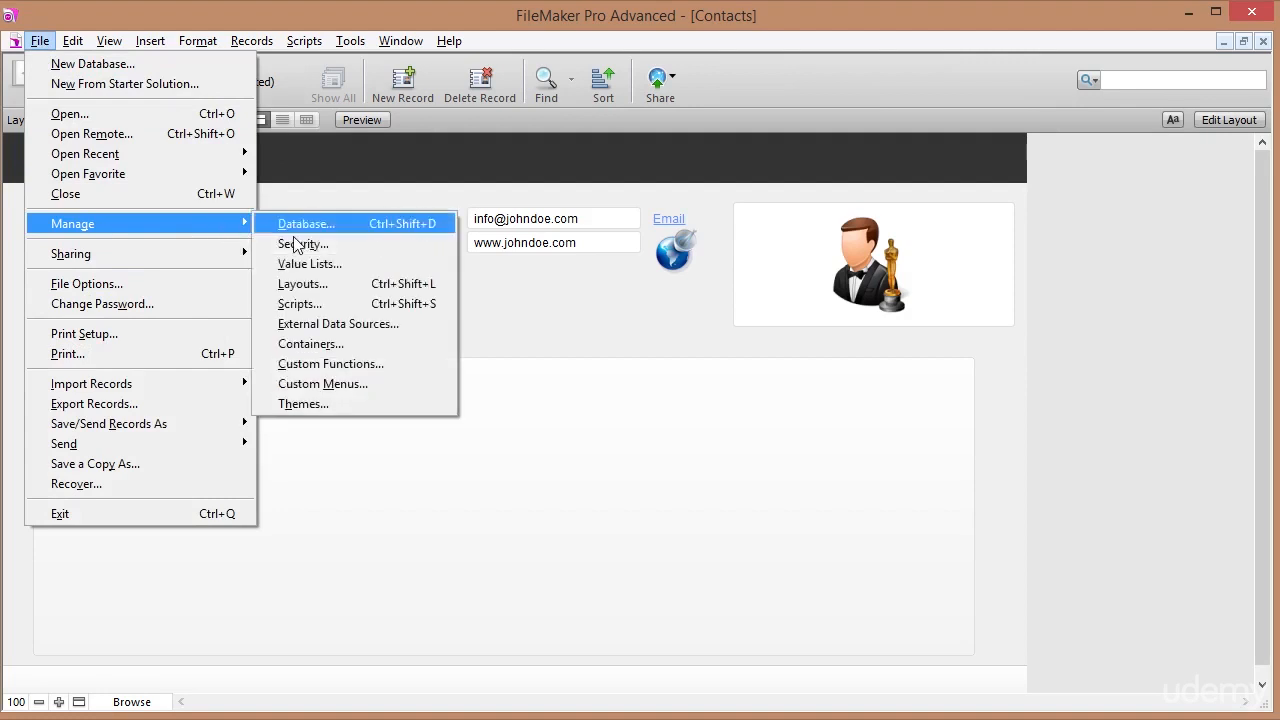
click(305, 283)
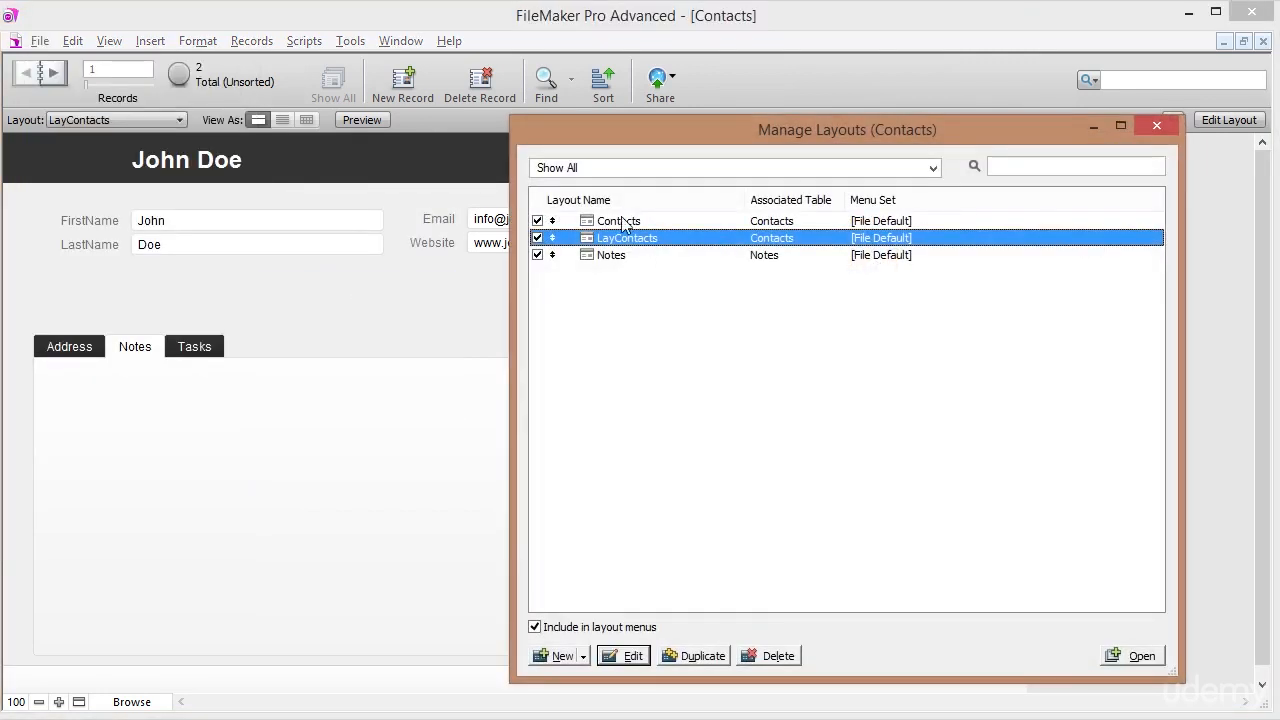
click(583, 657)
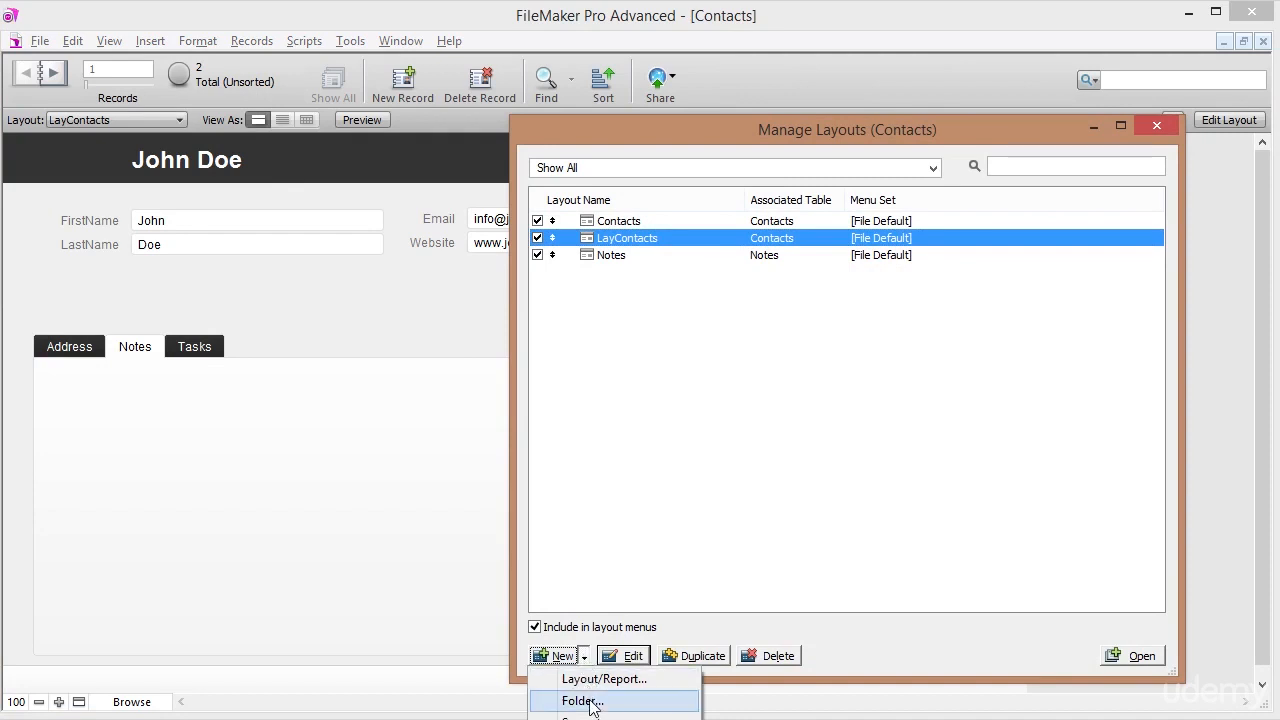
click(590, 701)
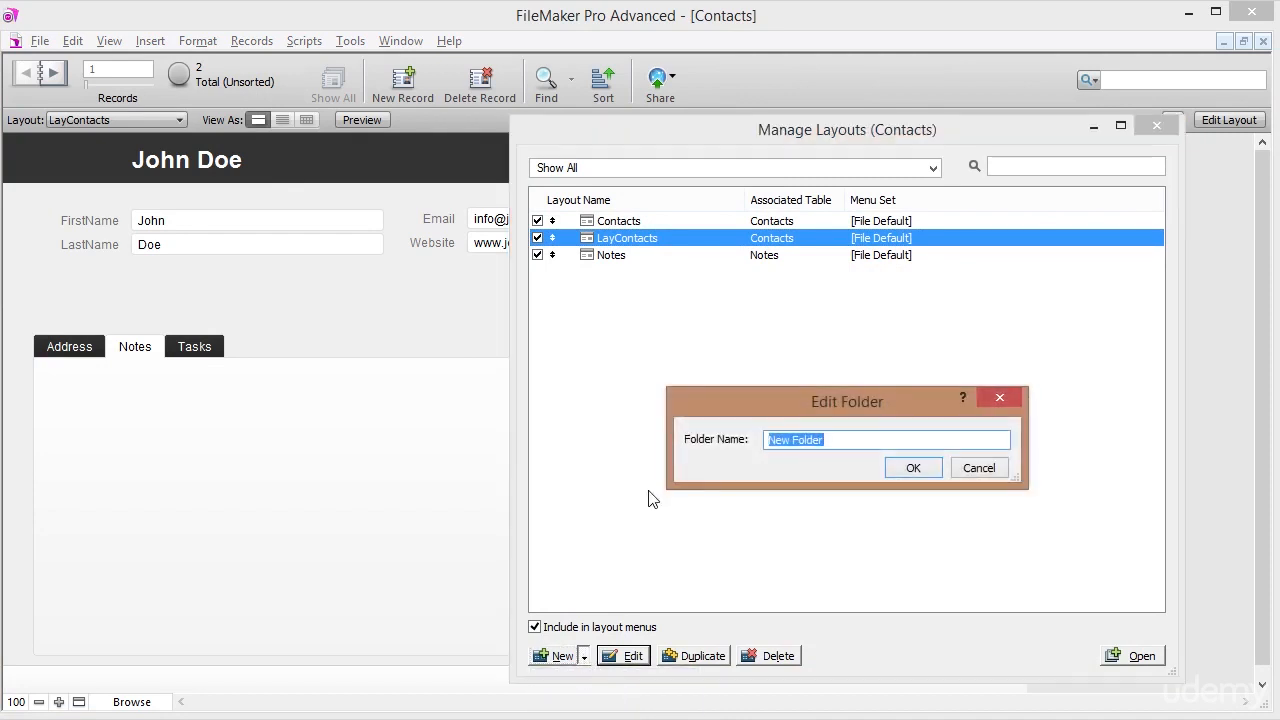
text(Tables)
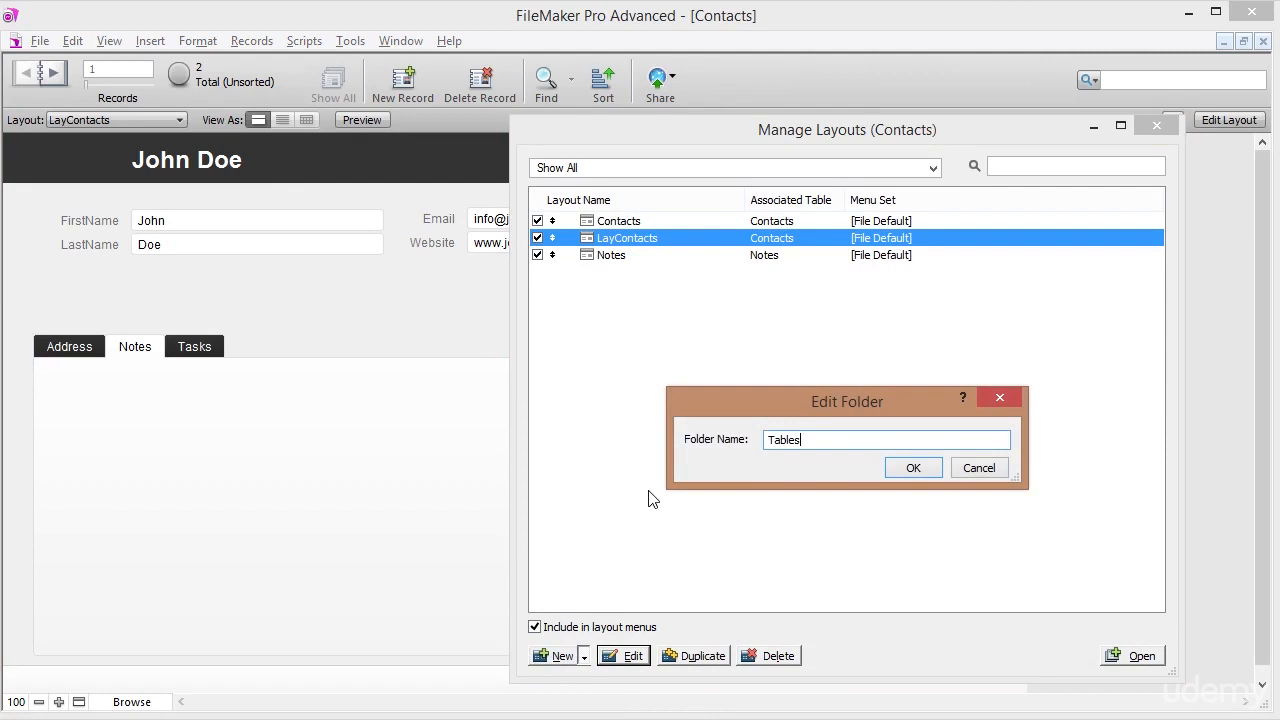
click(911, 468)
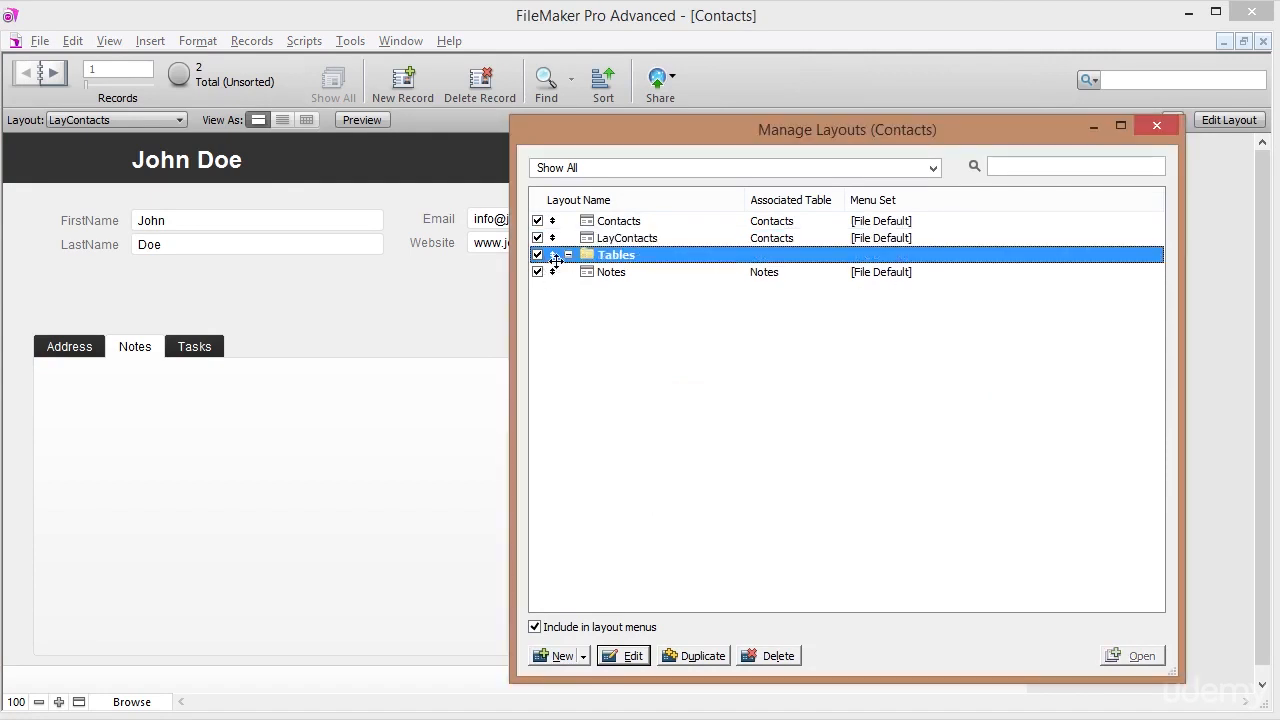
drag(553, 257, 553, 222)
click(584, 656)
click(583, 700)
text(Layouts)
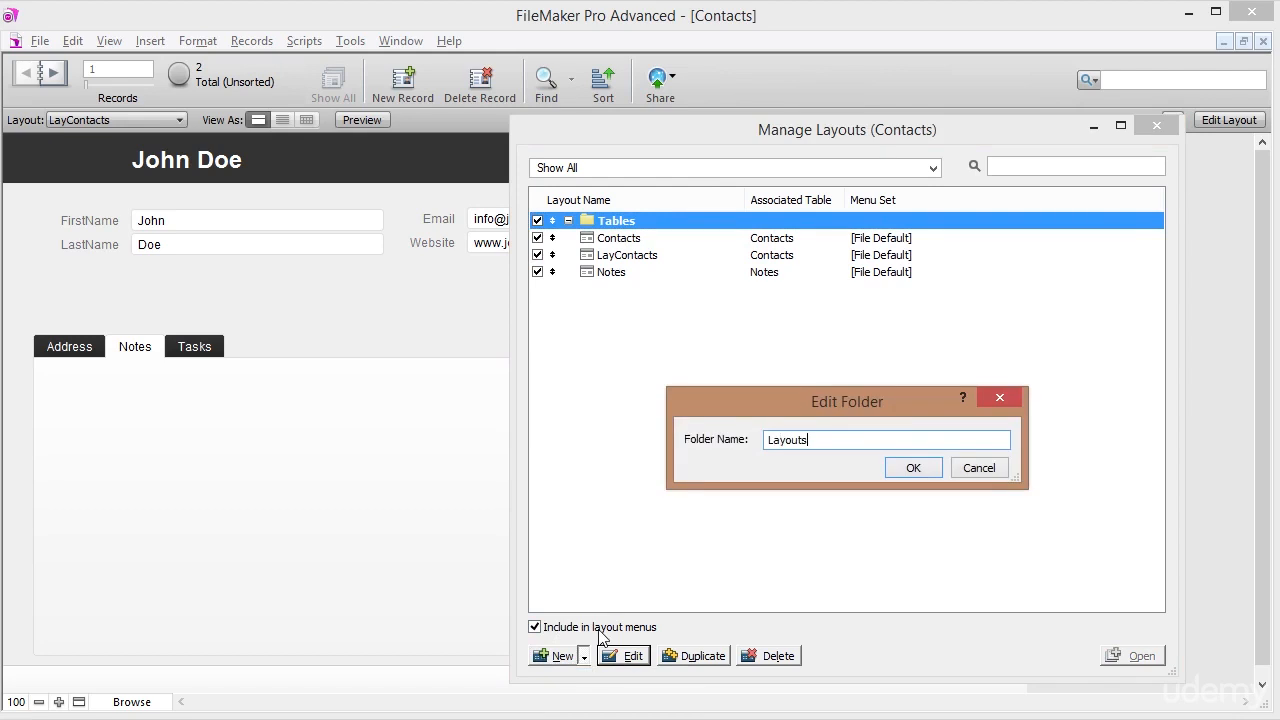
click(938, 470)
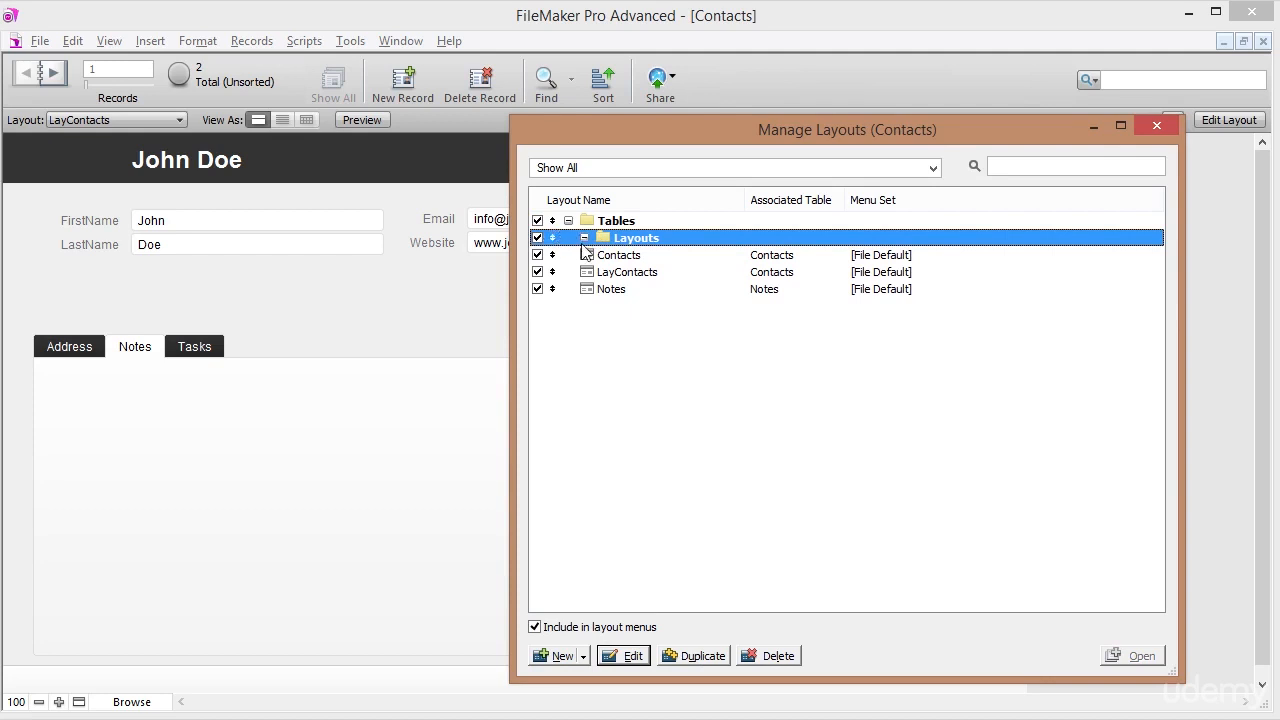
Move Layouts to the top level, Contacts and Notes into Tables, LayContacts into Layouts.
click(616, 274)
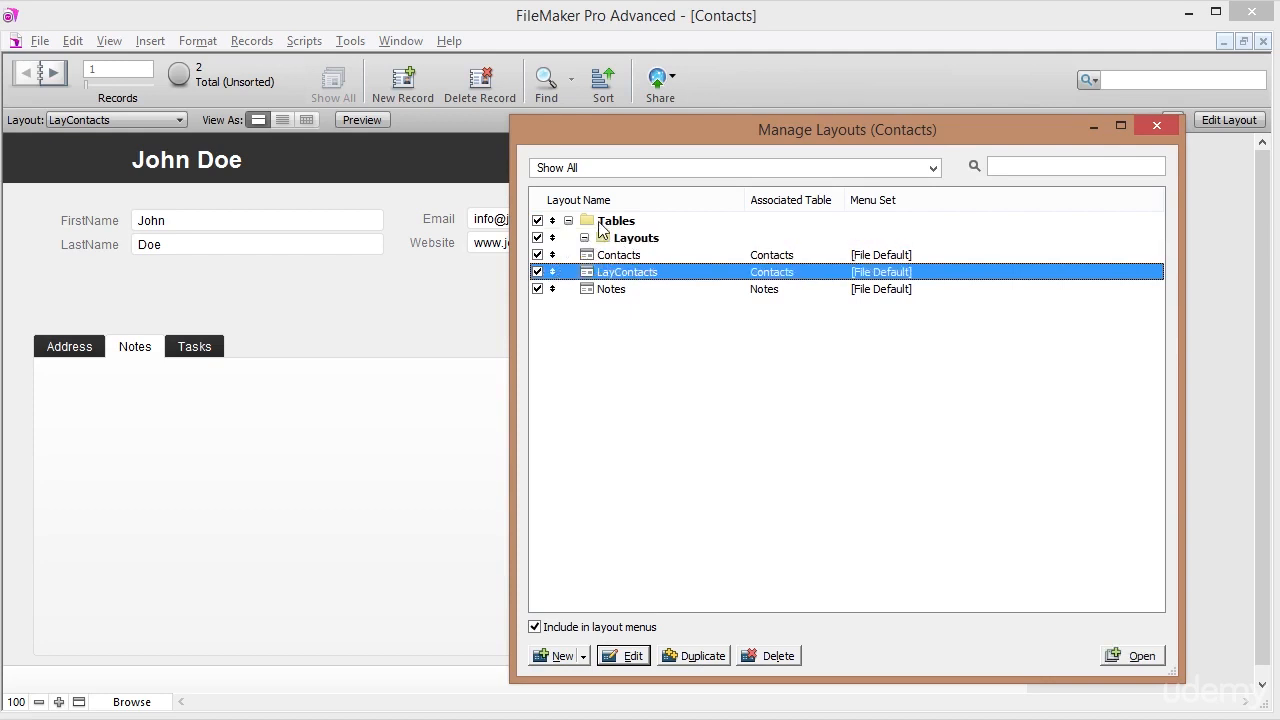
click(612, 222)
click(625, 239)
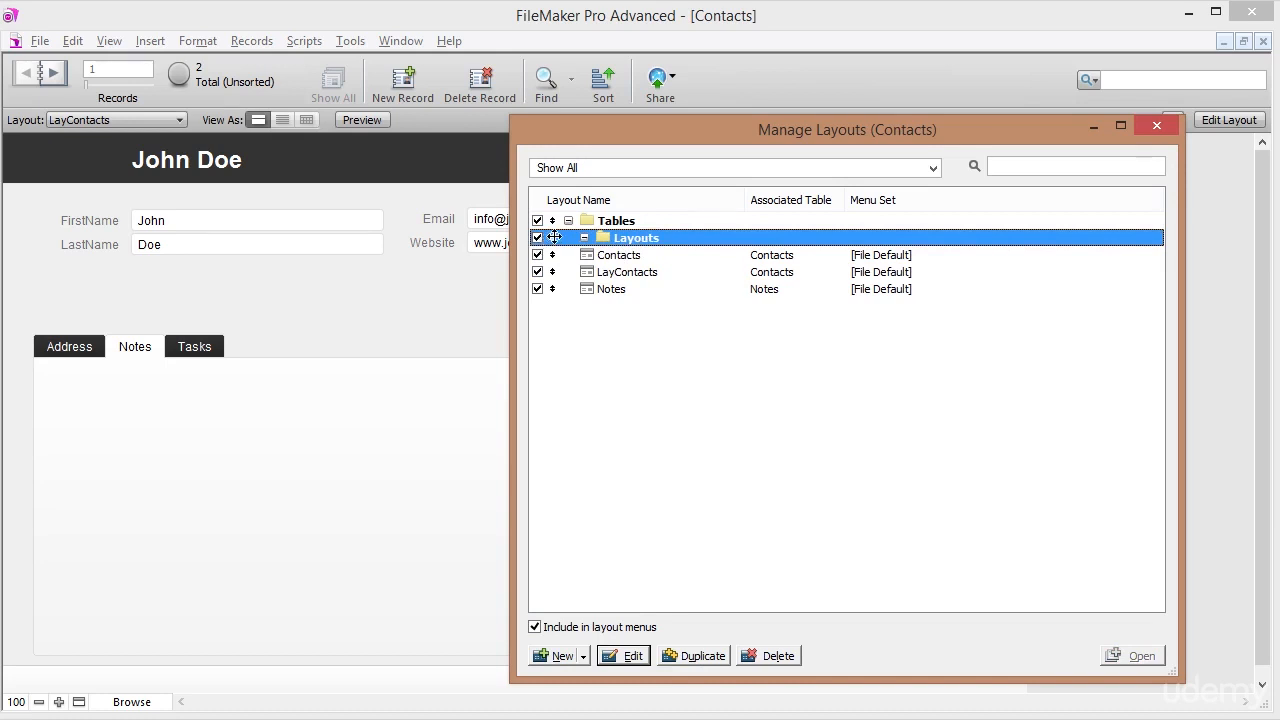
drag(554, 237, 460, 245)
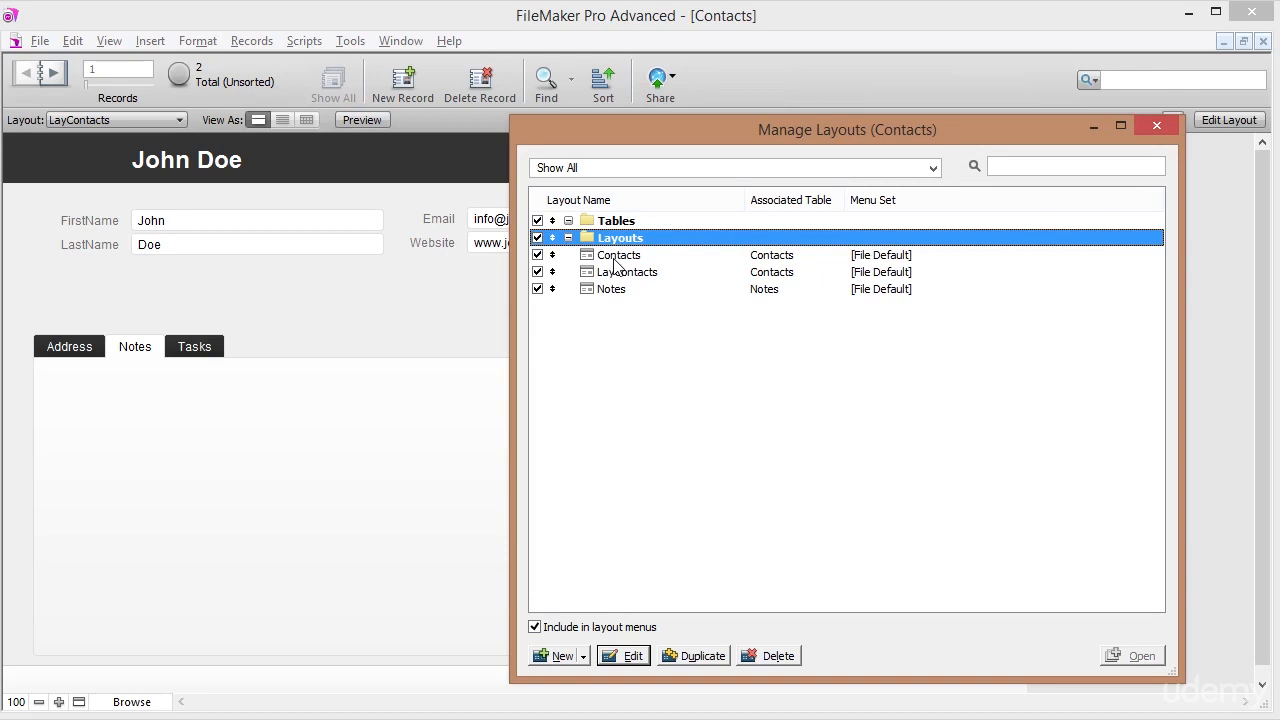
click(617, 257)
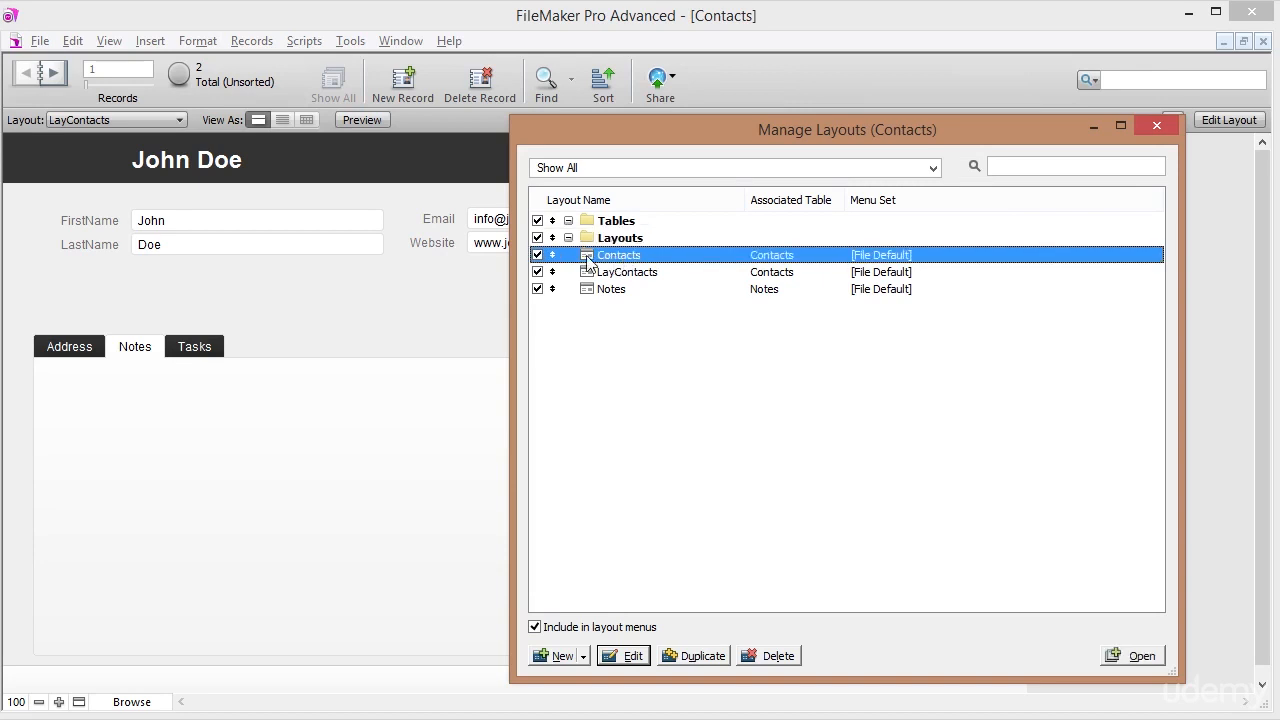
drag(558, 255, 598, 235)
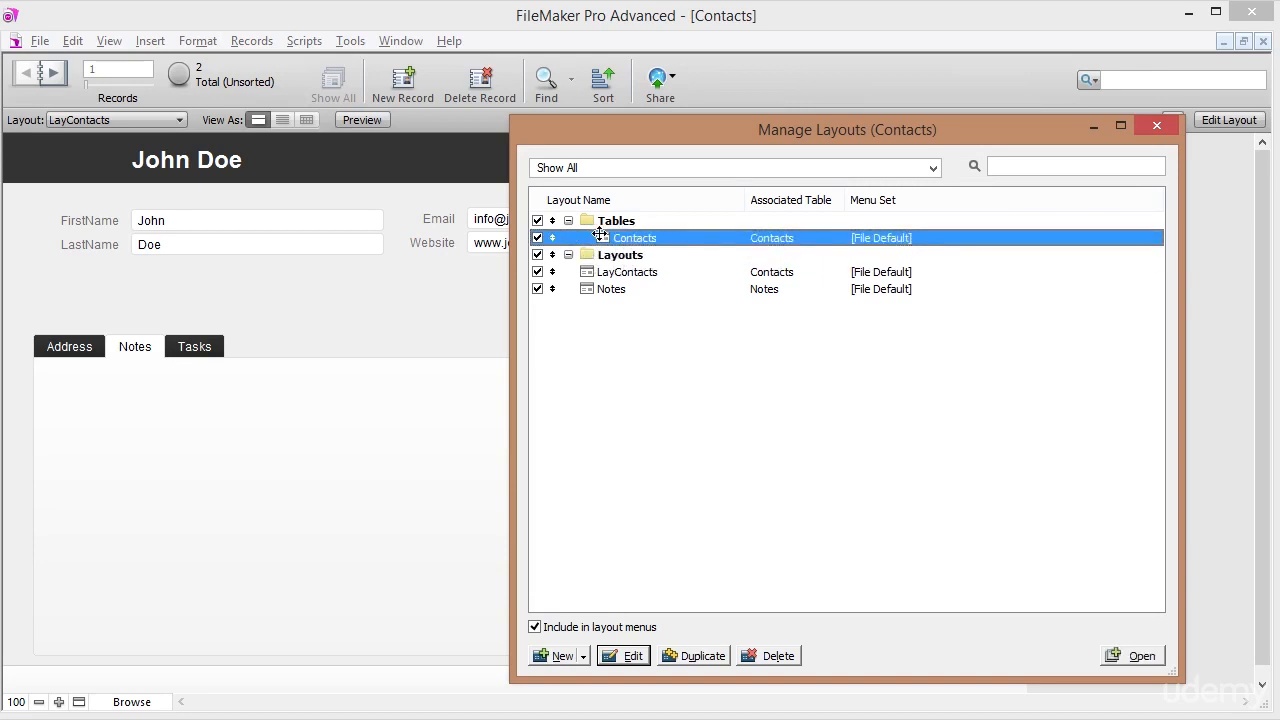
click(612, 273)
click(603, 290)
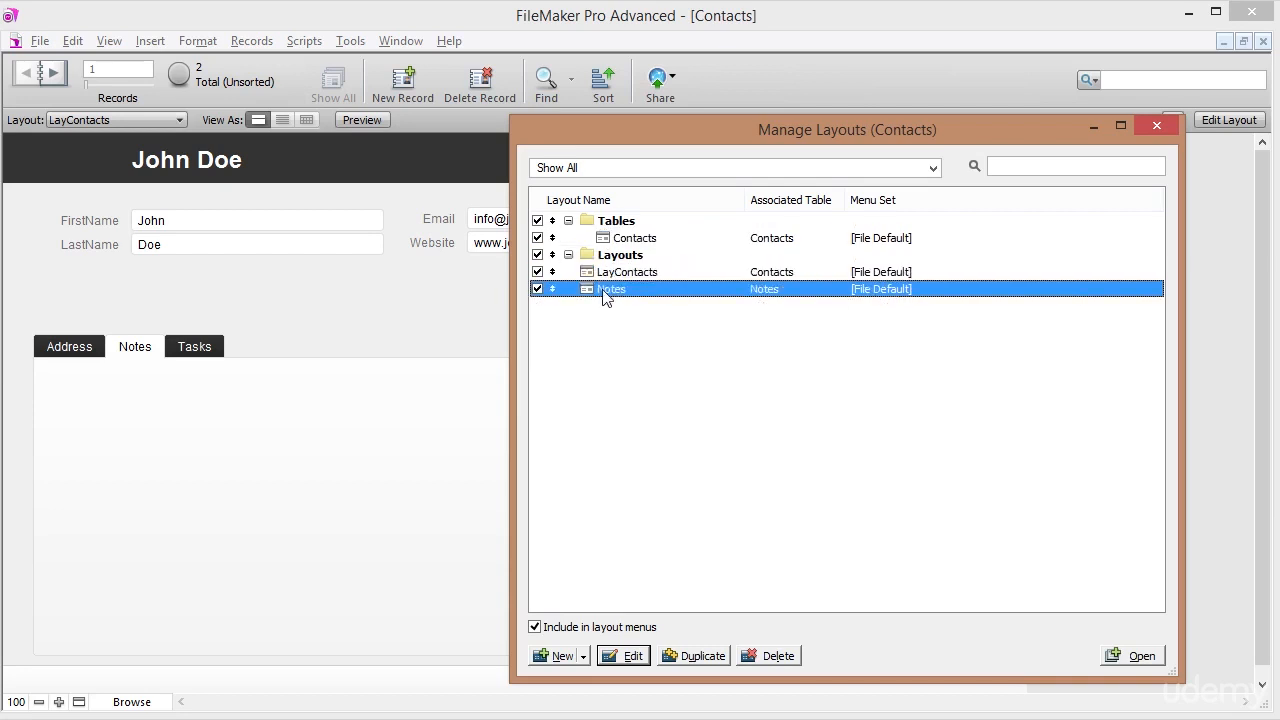
drag(544, 290, 587, 250)
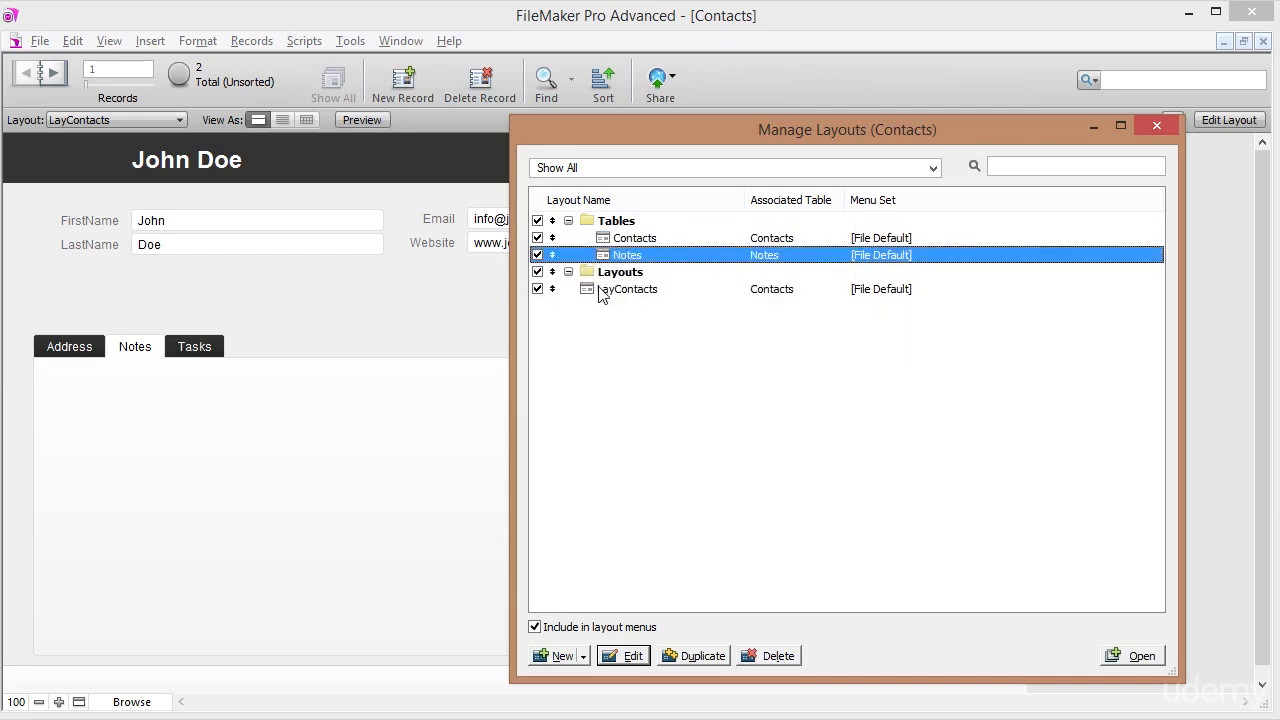
click(603, 291)
drag(555, 289, 600, 289)
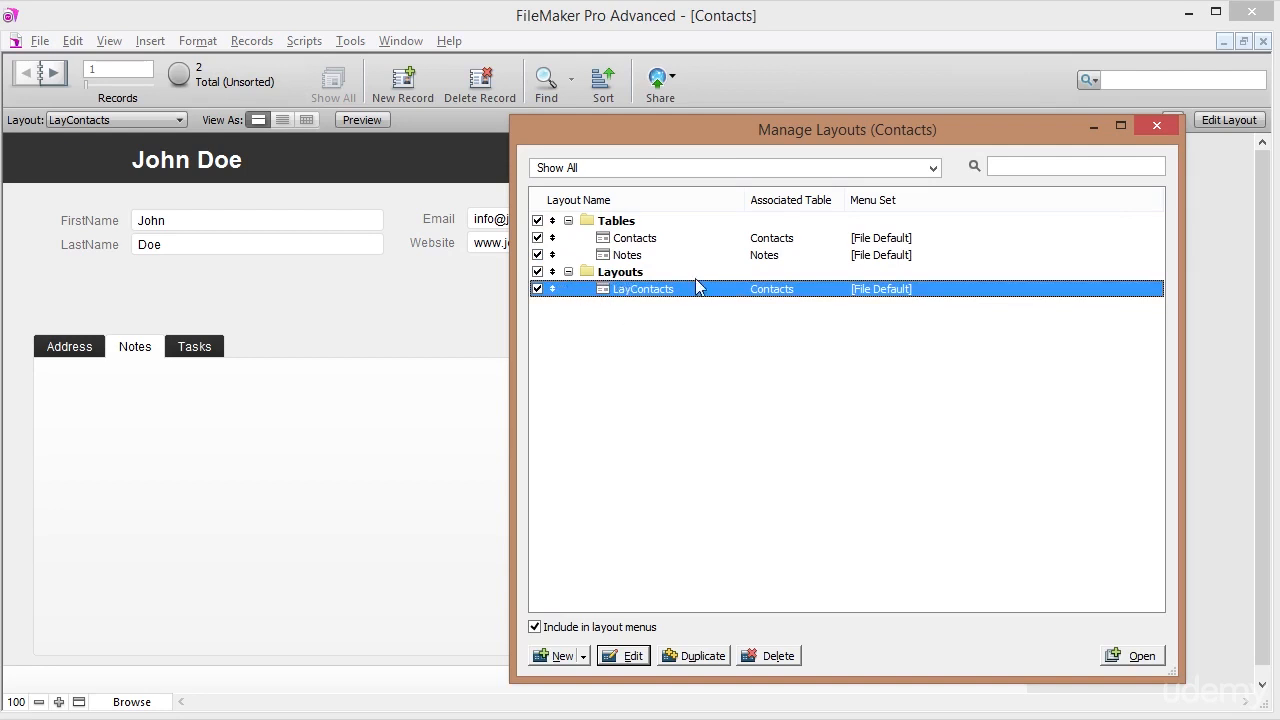
Close Manage Layouts, check the folders in the layout list, and return to Layout mode.
click(1156, 128)
click(112, 120)
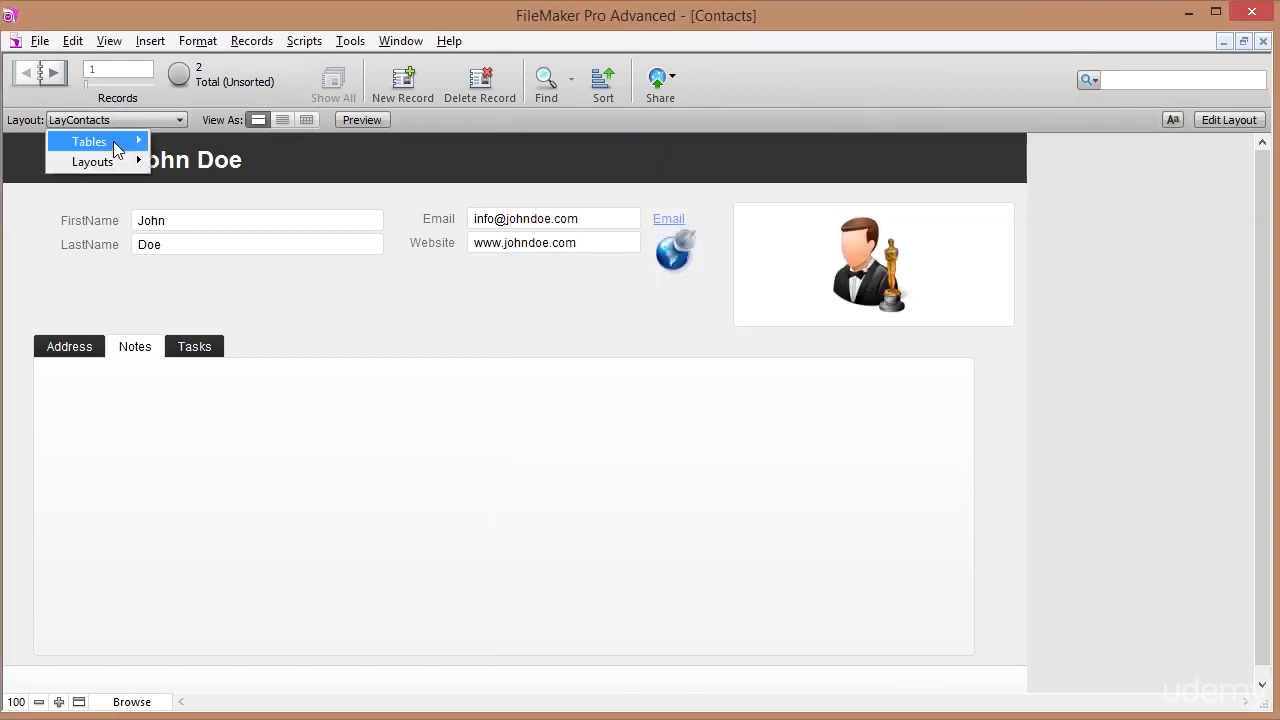
mouse_move(113, 142)
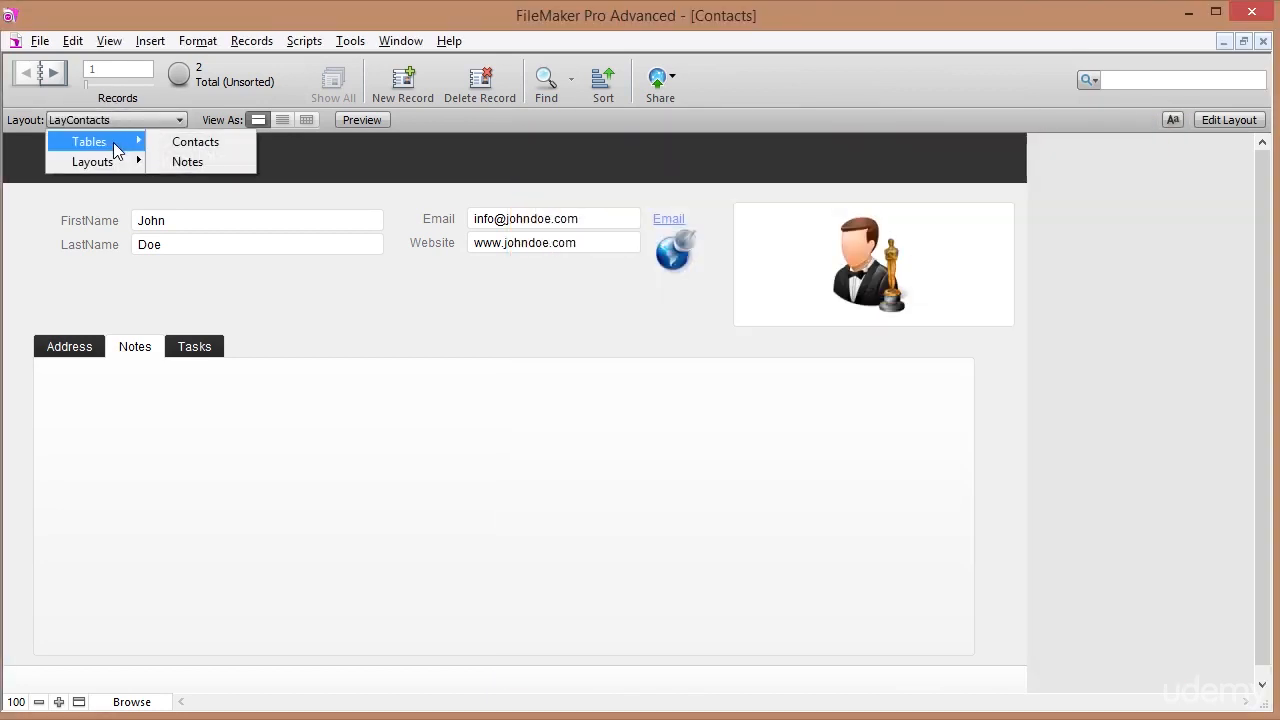
mouse_move(116, 165)
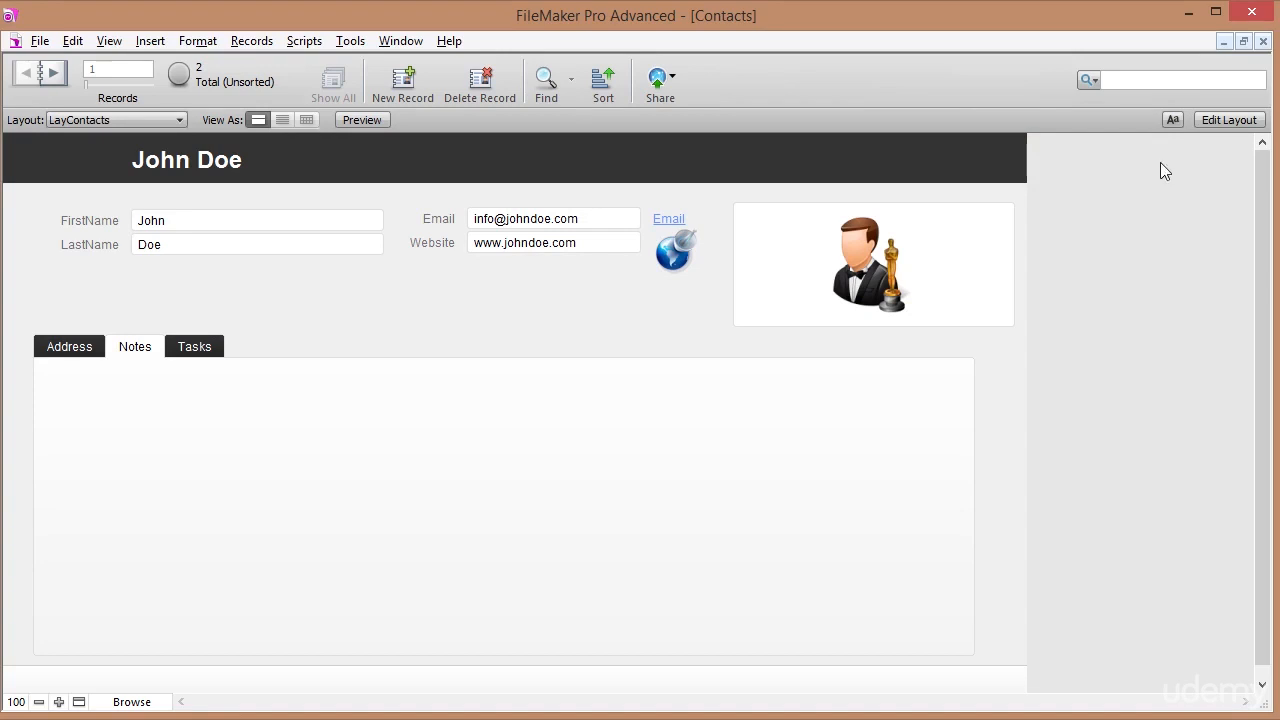
click(1211, 121)
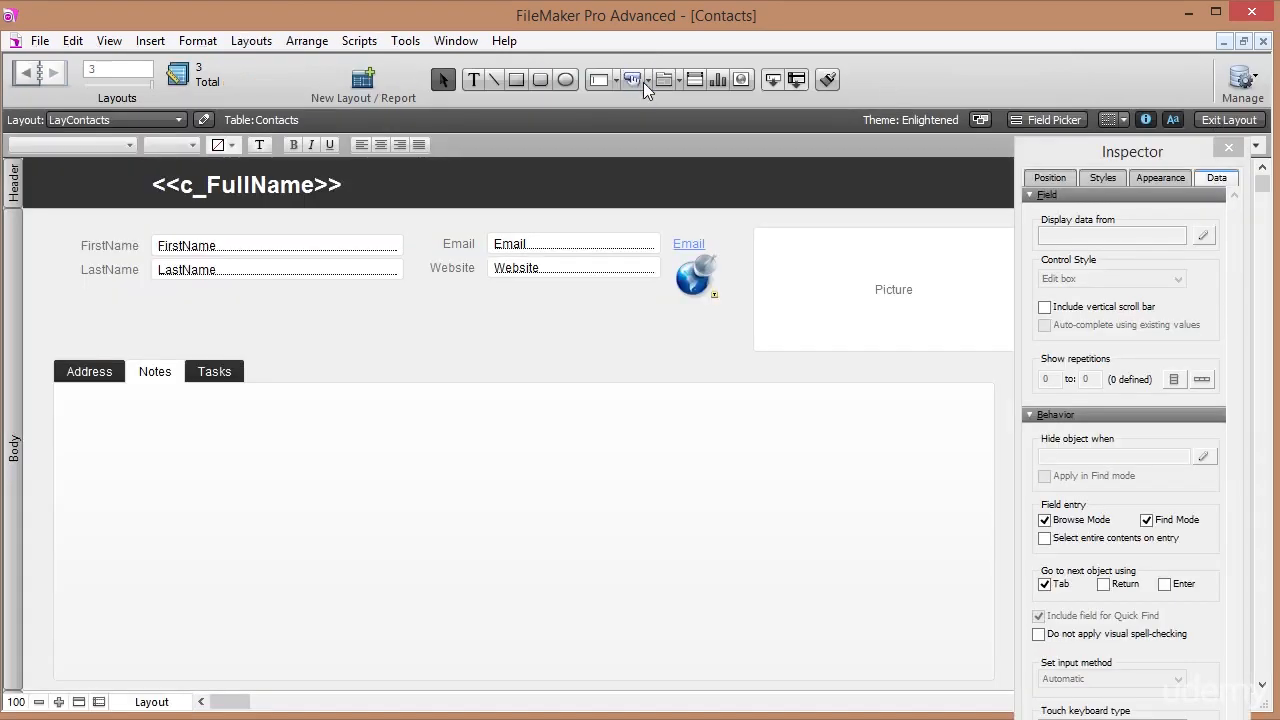
Draw the Notes::Note field with its label on the Notes tab, then exit Layout mode.
drag(775, 80, 190, 430)
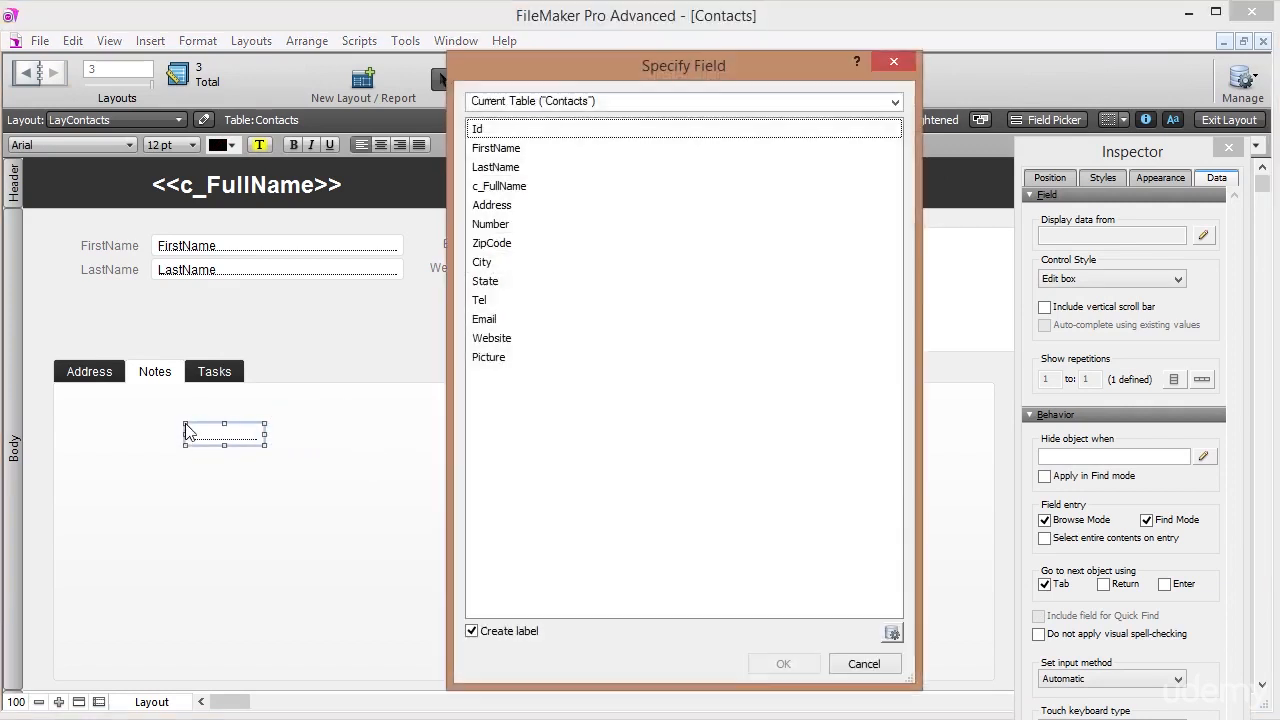
click(610, 100)
click(541, 189)
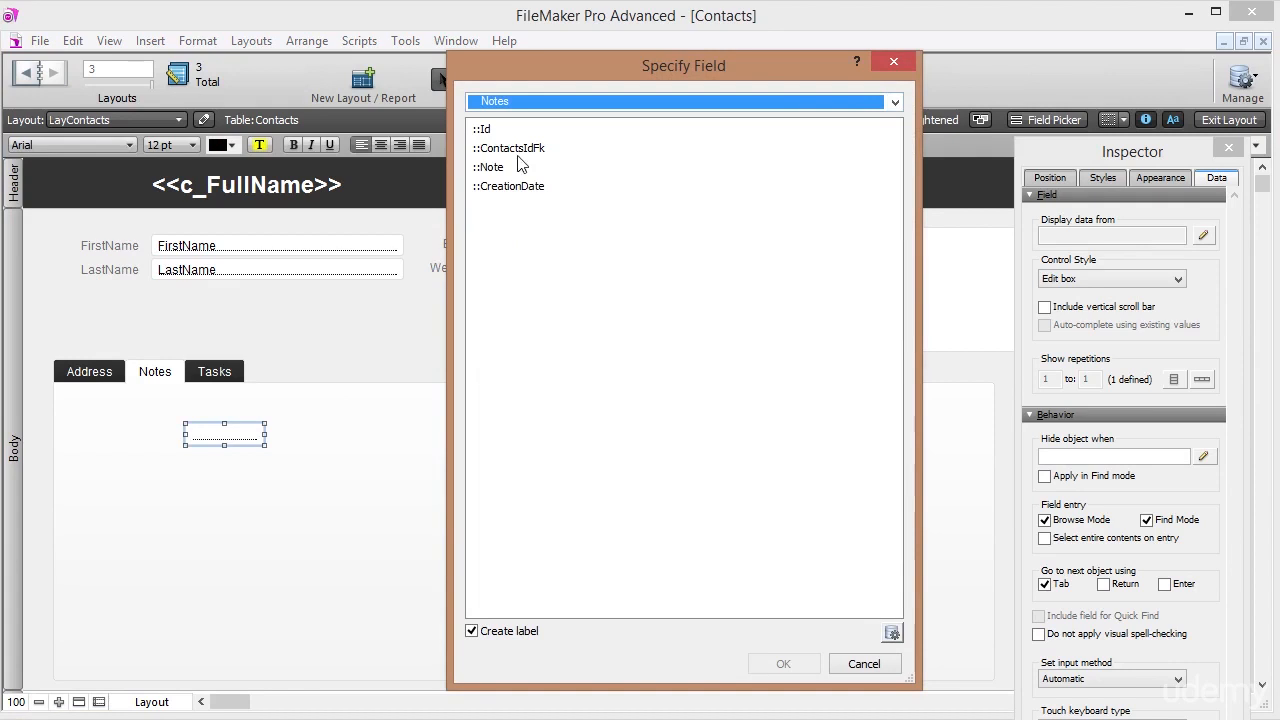
click(492, 152)
click(491, 170)
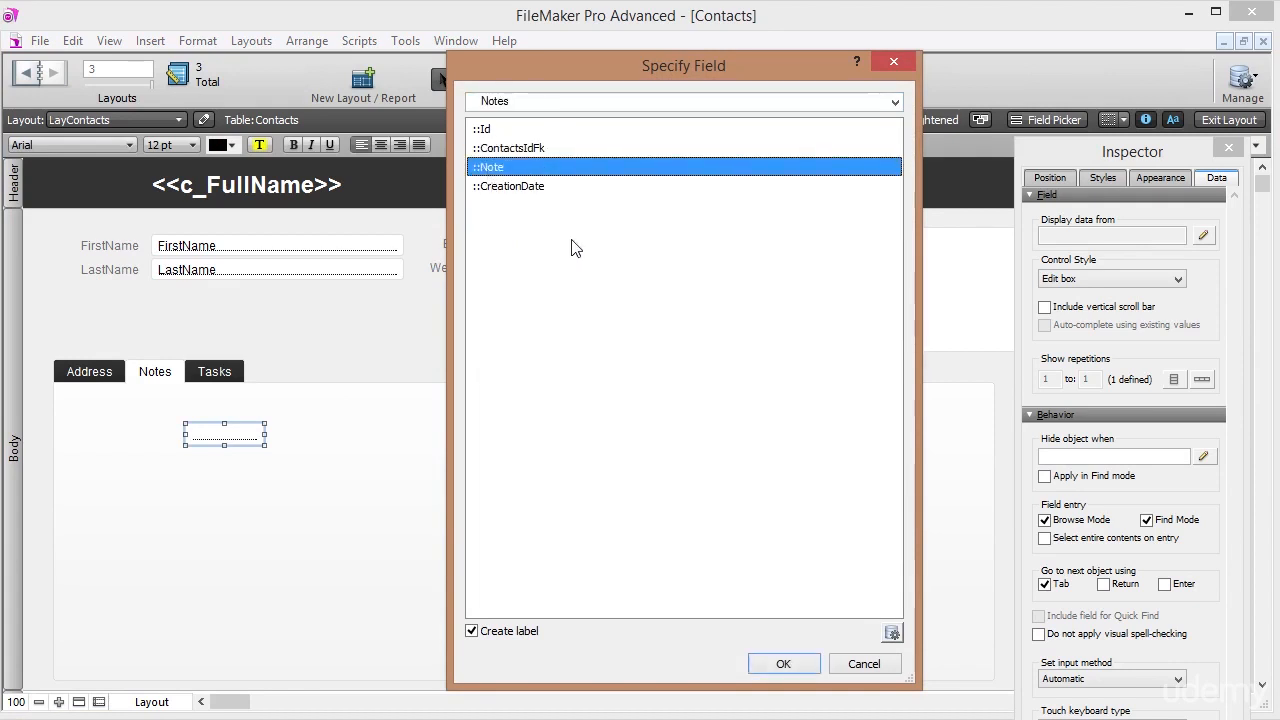
click(785, 665)
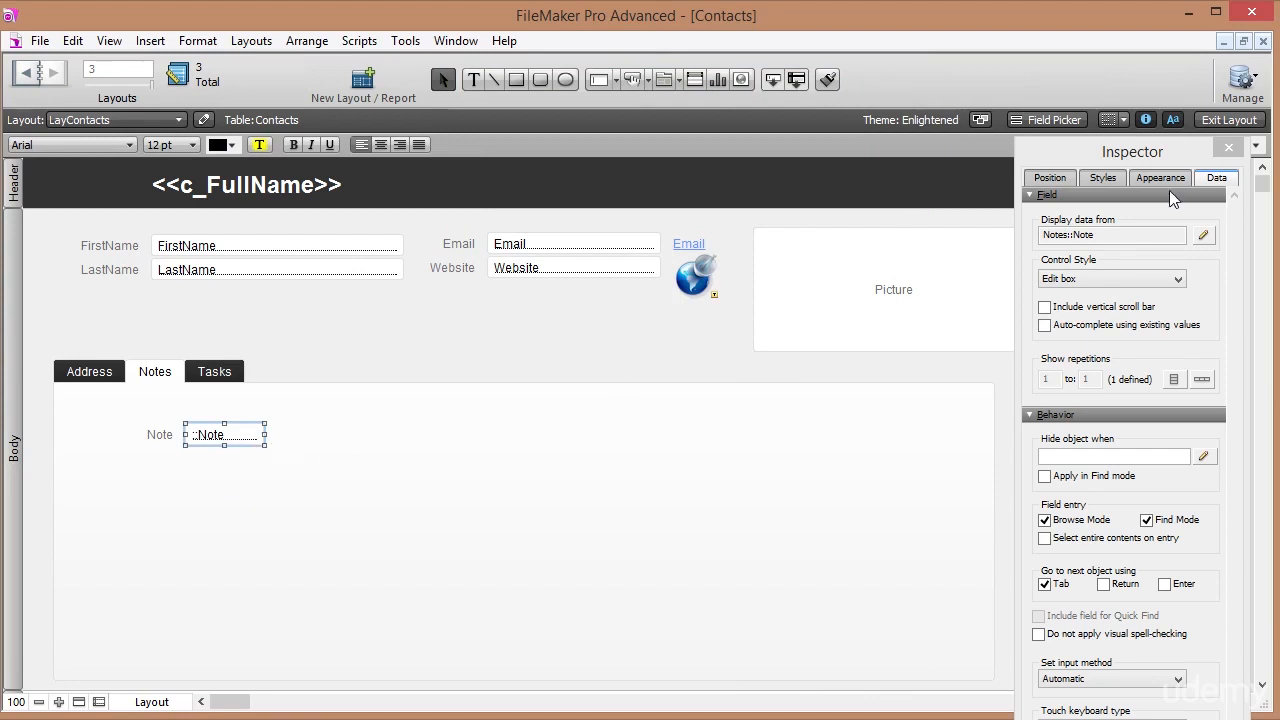
click(1228, 120)
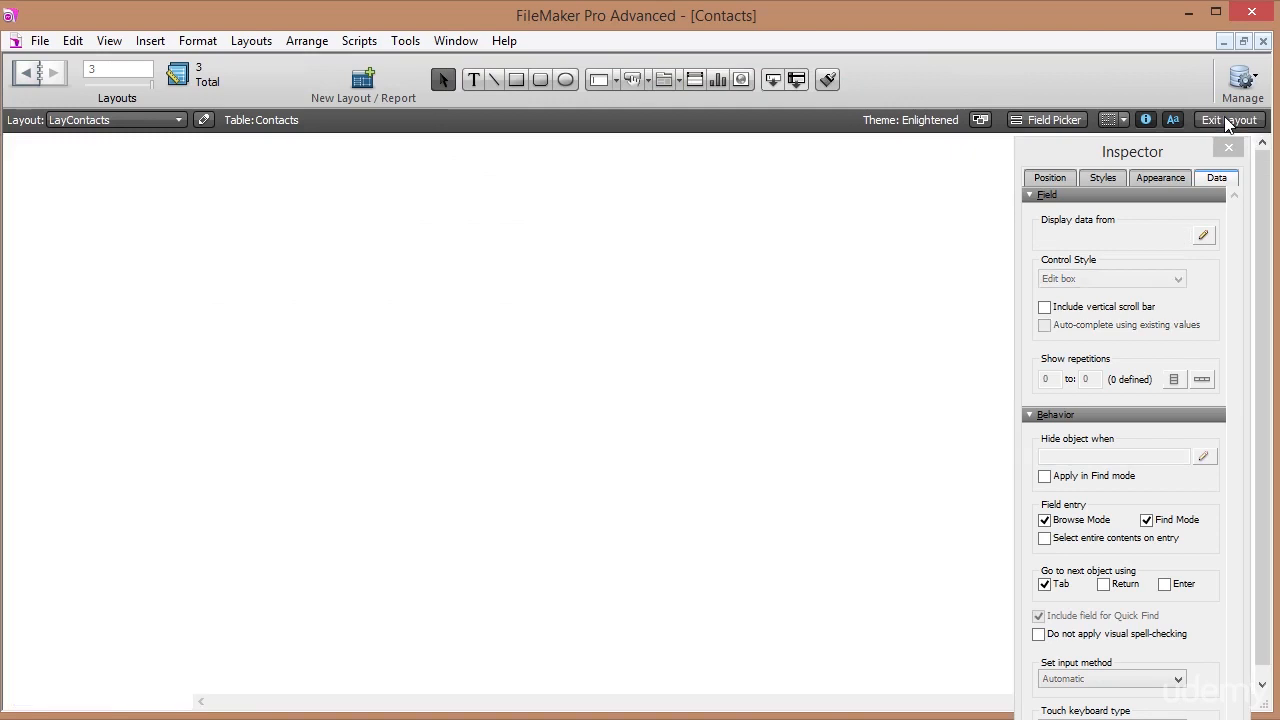
Widen the Note field on the Notes tab by dragging its right edge.
click(134, 350)
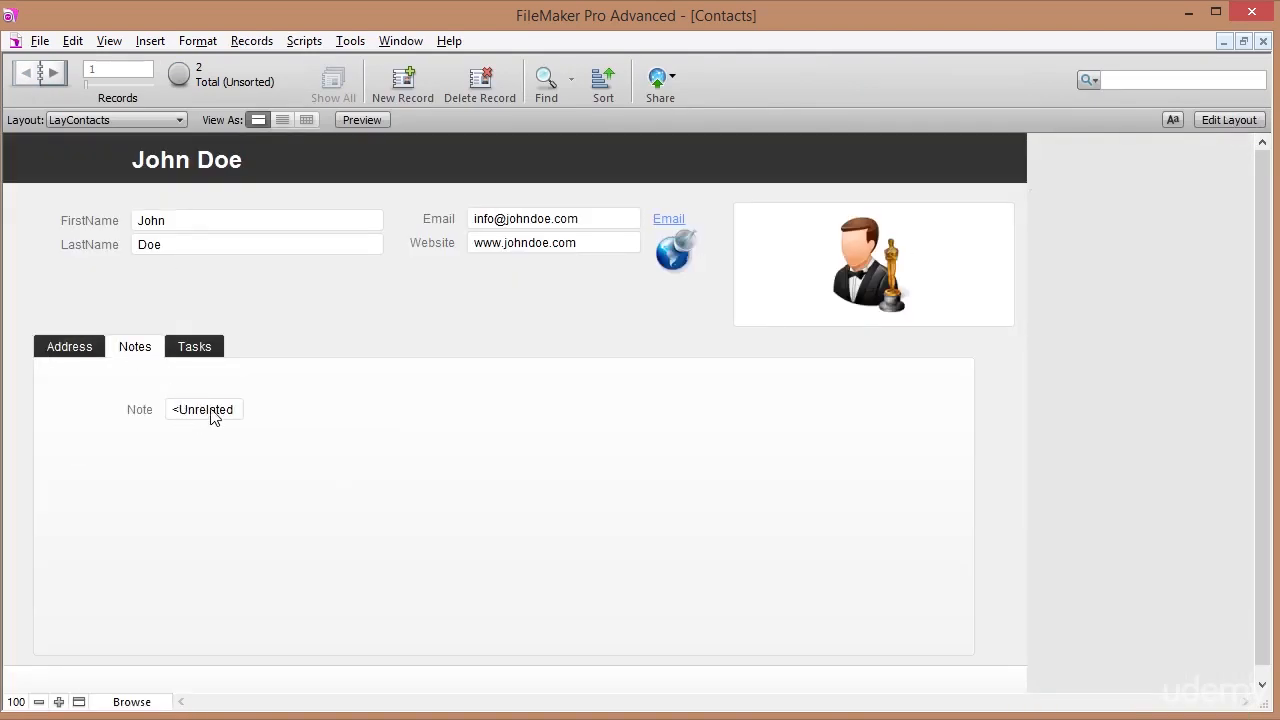
click(1213, 122)
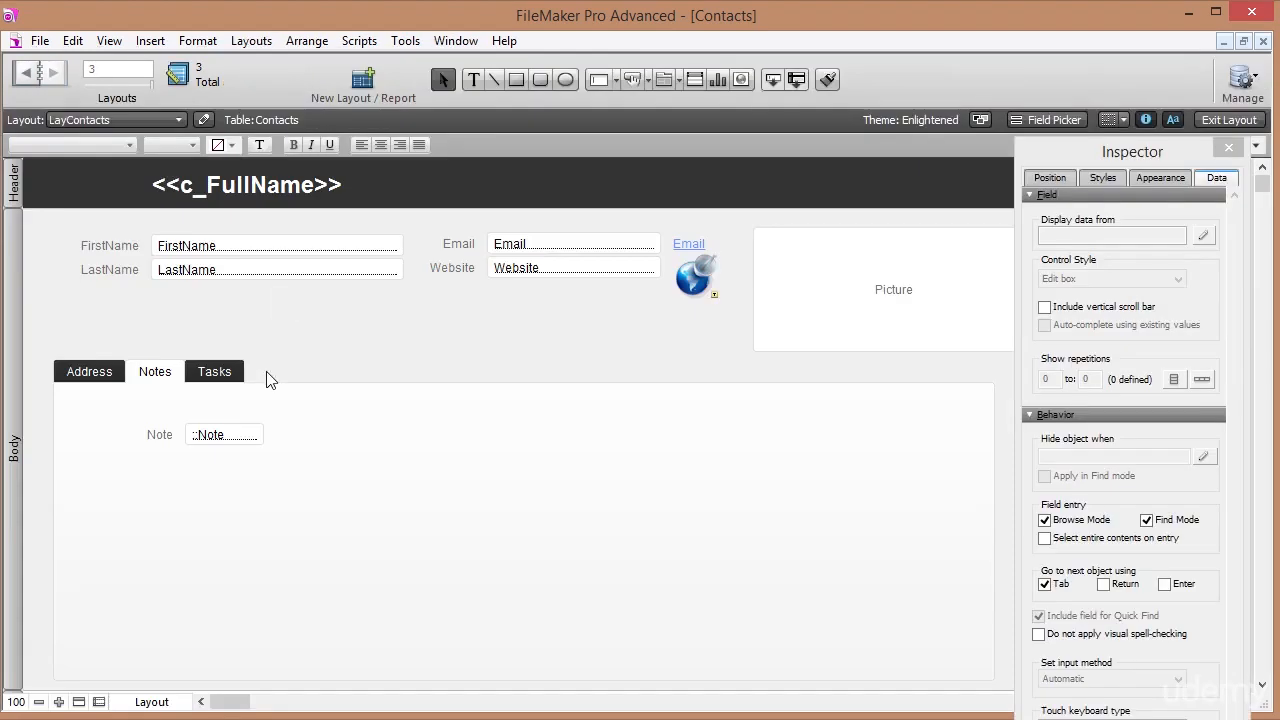
click(245, 436)
drag(262, 436, 453, 435)
click(1229, 120)
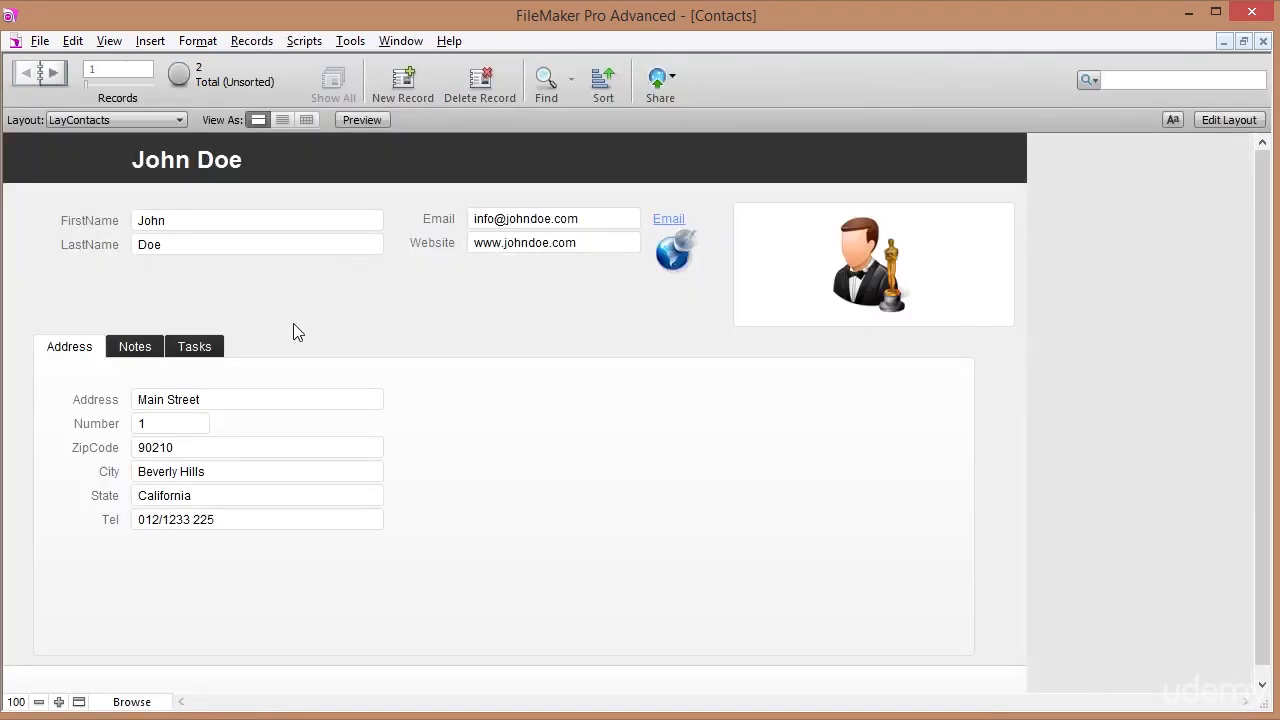
Try entering the Note field in Browse mode and dismiss the unrelated-table error.
click(135, 346)
click(286, 410)
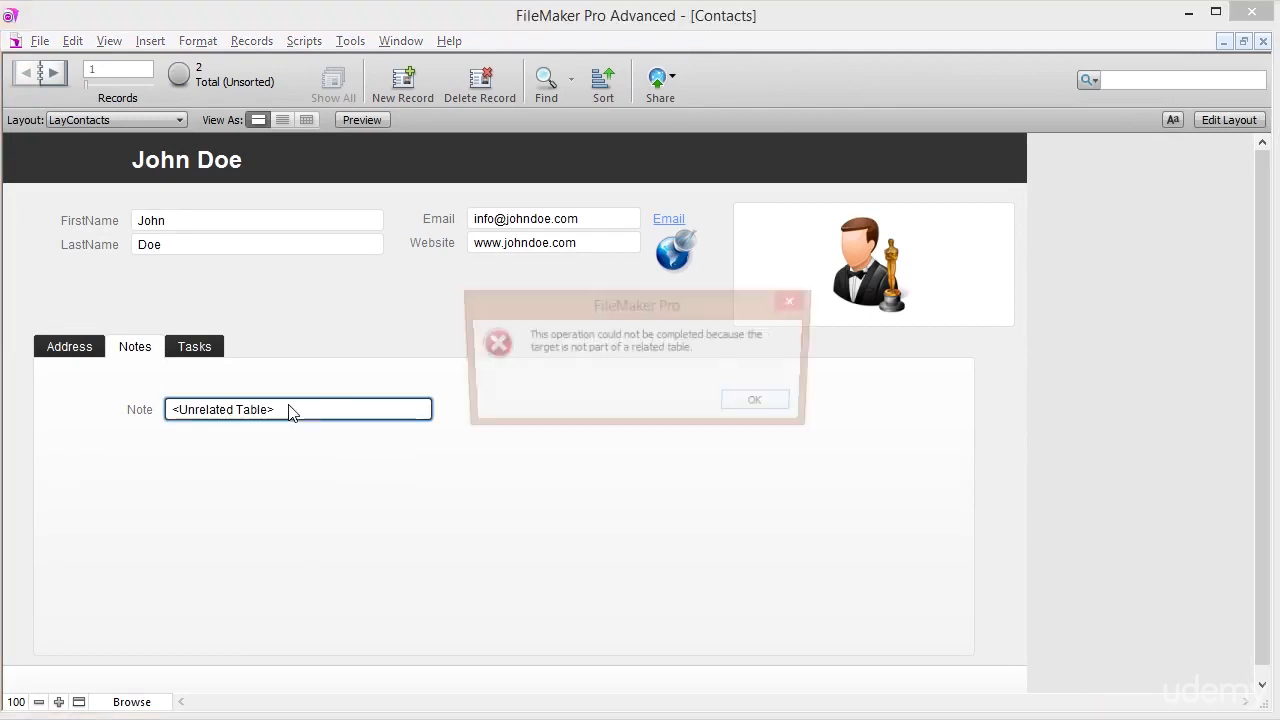
click(760, 404)
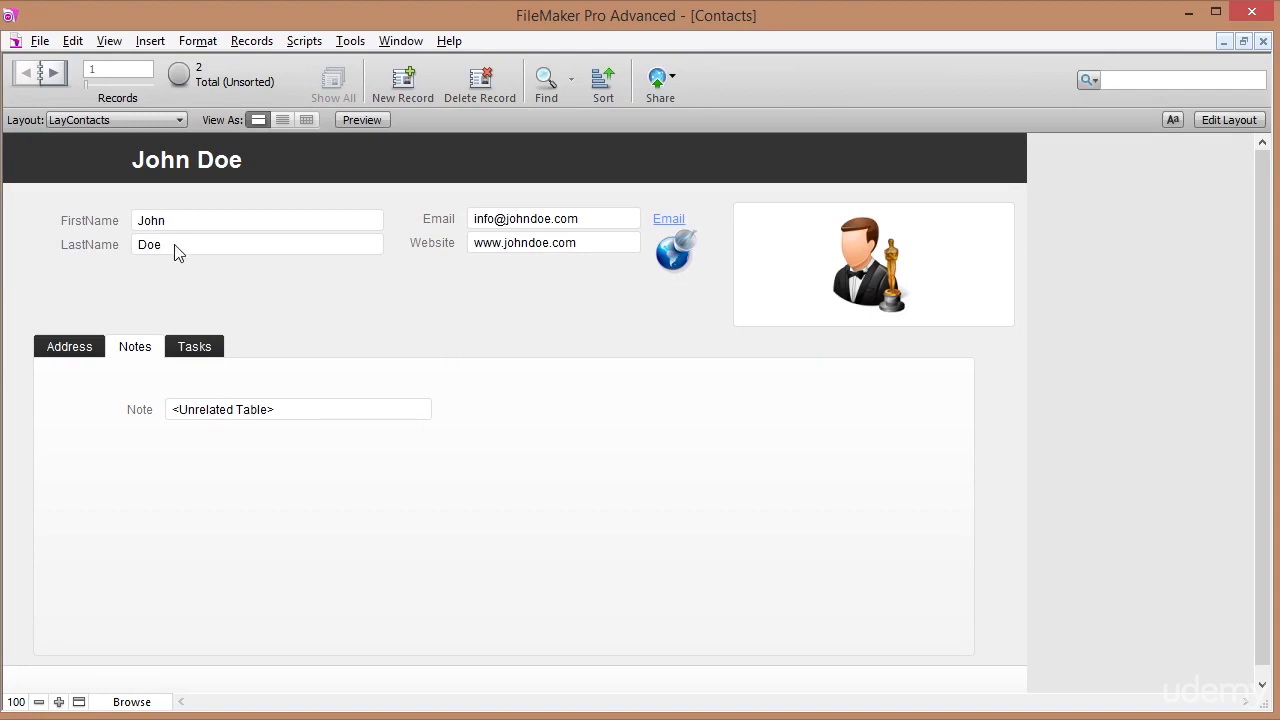
Open the relationships graph and enlarge the Contacts table box to show more fields.
click(41, 41)
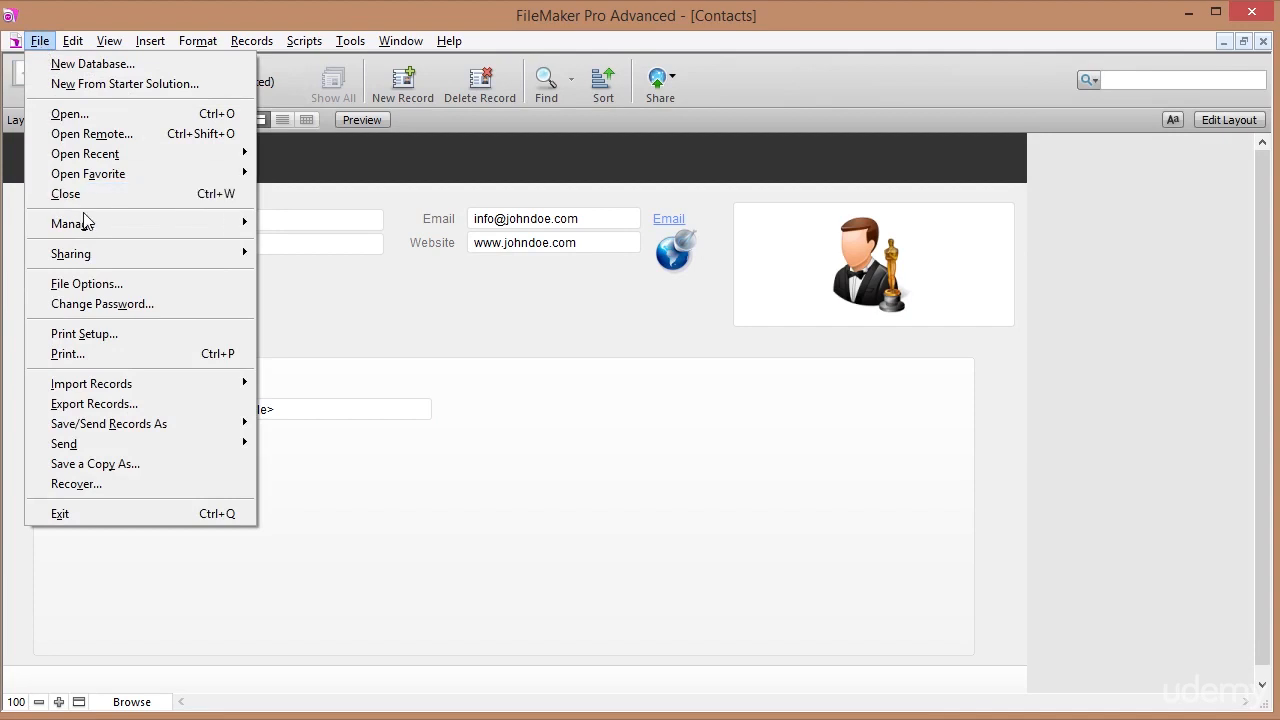
mouse_move(178, 228)
click(296, 225)
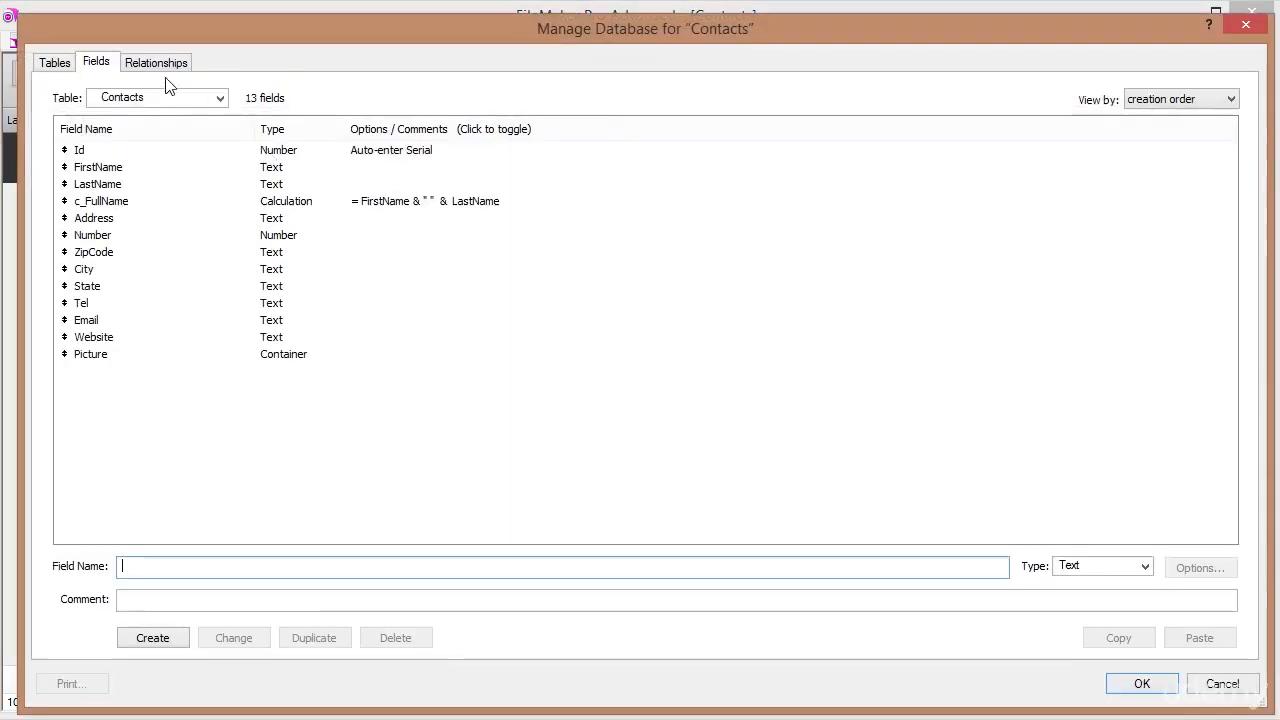
click(156, 64)
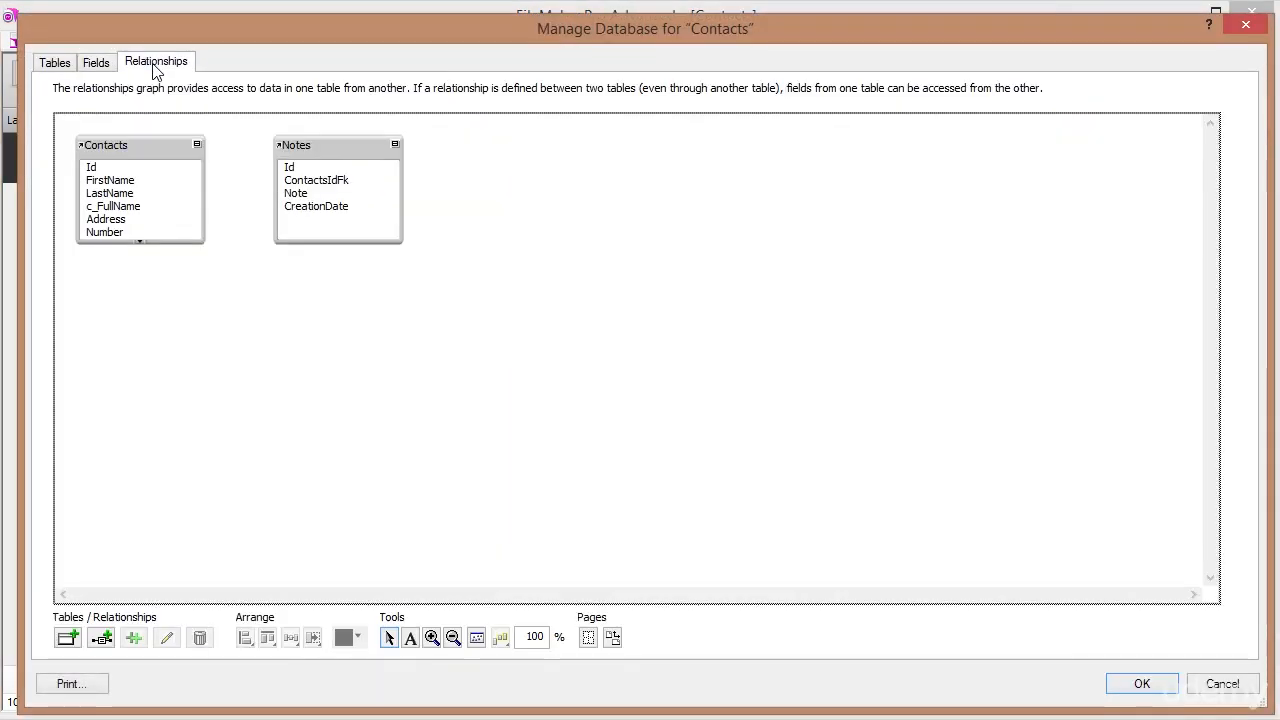
click(140, 152)
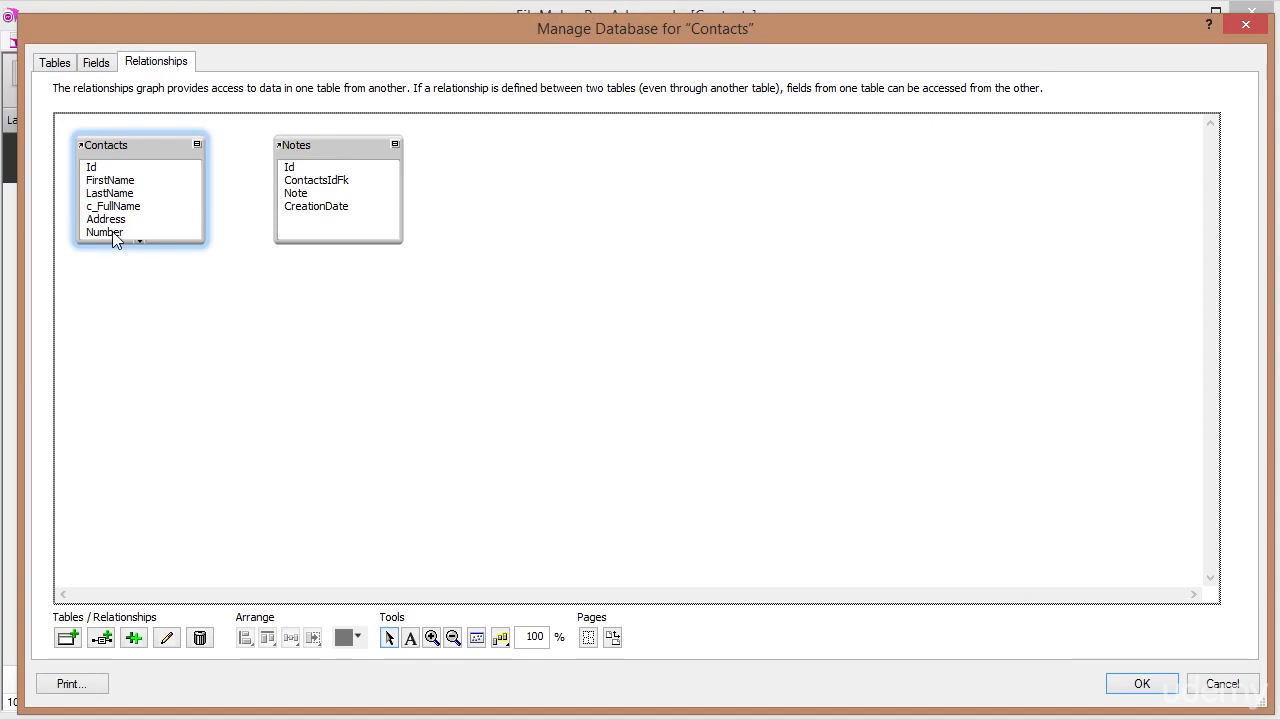
drag(109, 242, 103, 348)
Link Contacts::Id to Notes::ContactsIdFk.
click(323, 145)
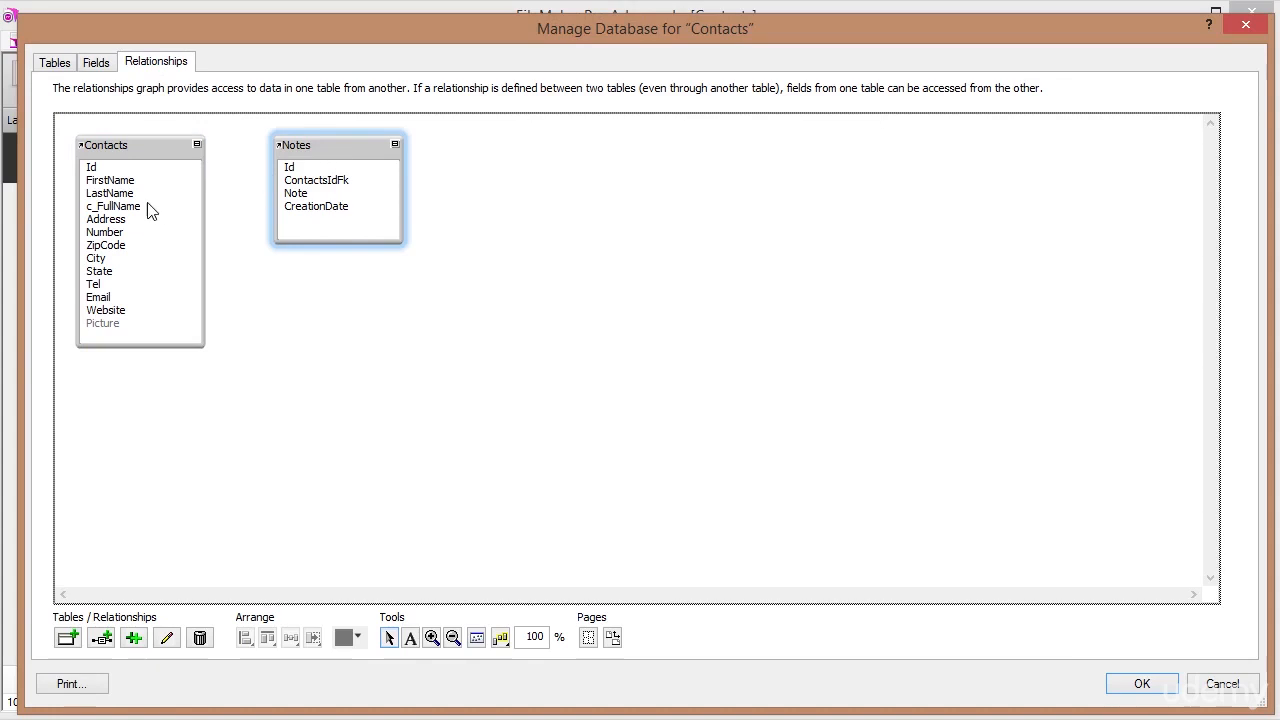
click(88, 170)
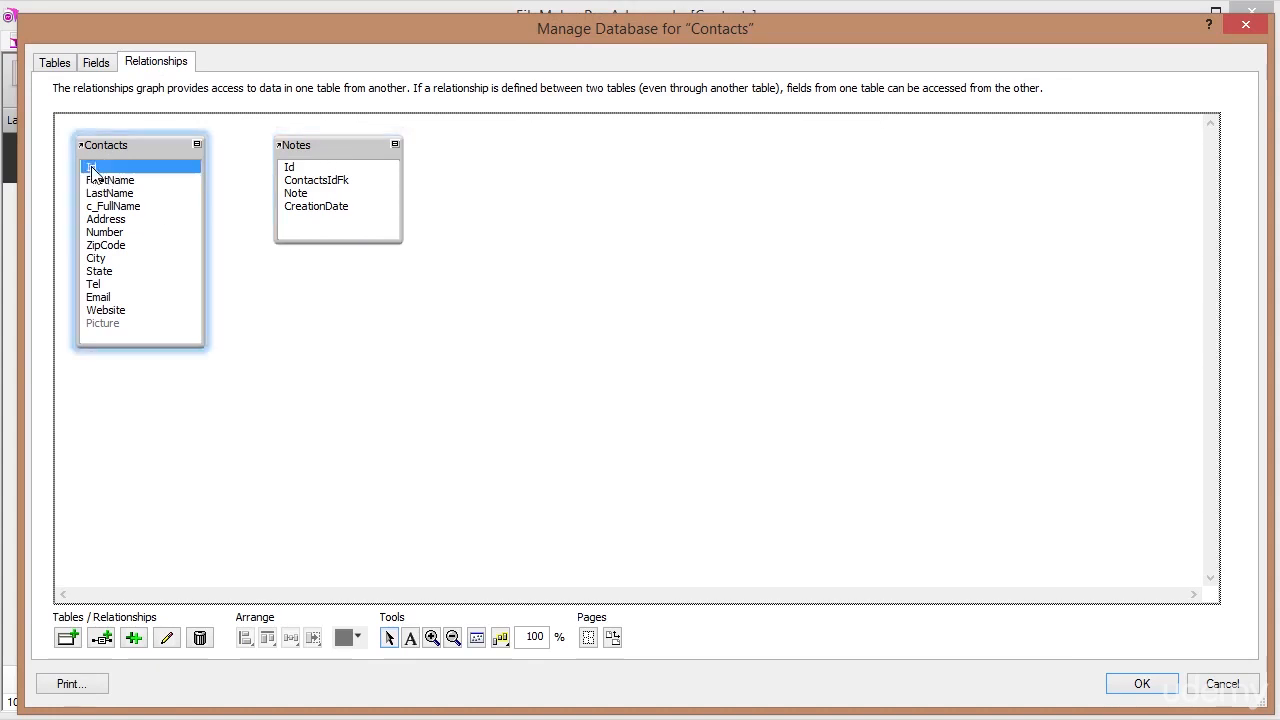
click(320, 184)
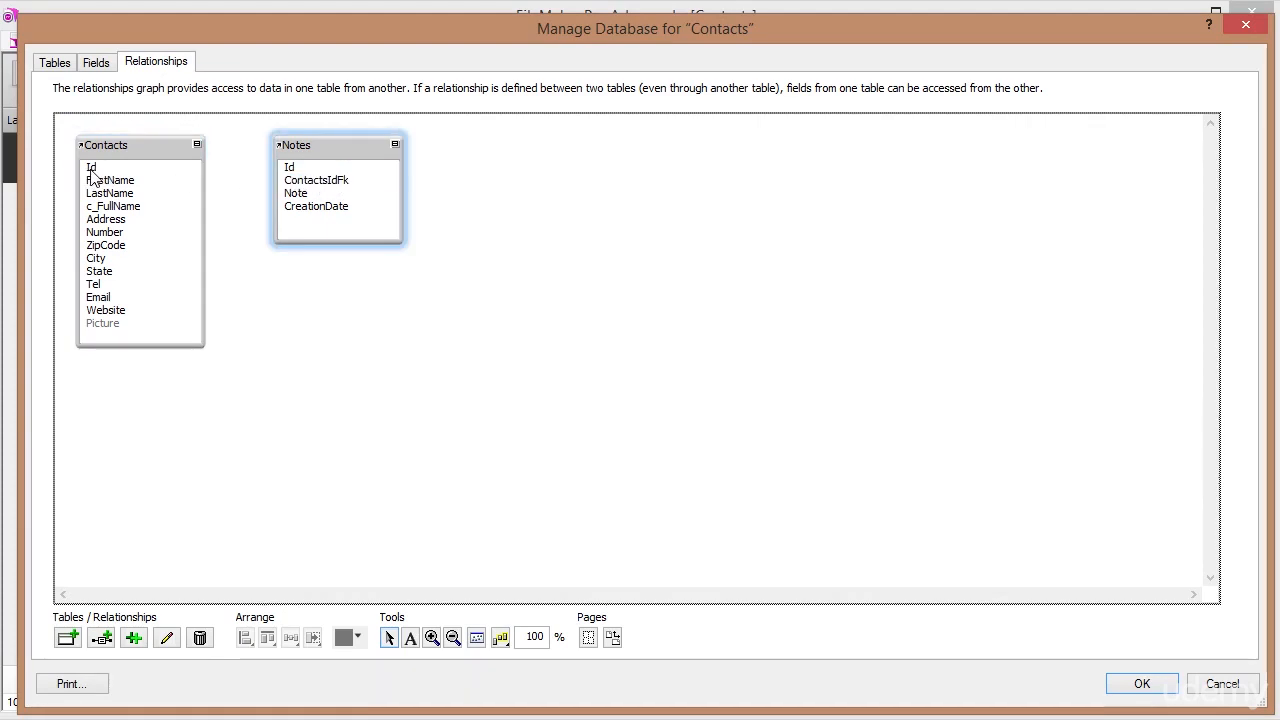
drag(92, 172, 317, 189)
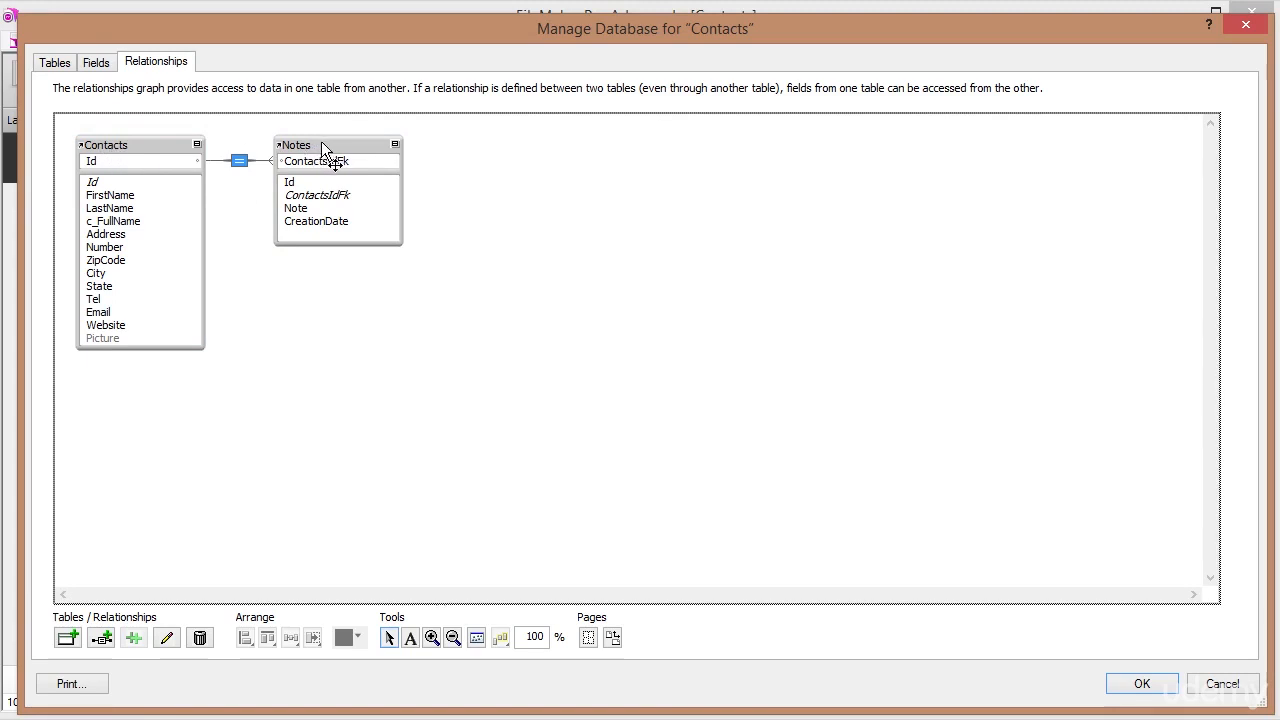
On the Notes side, enable 'Allow creation of records in this table via this relationship'.
double_click(240, 168)
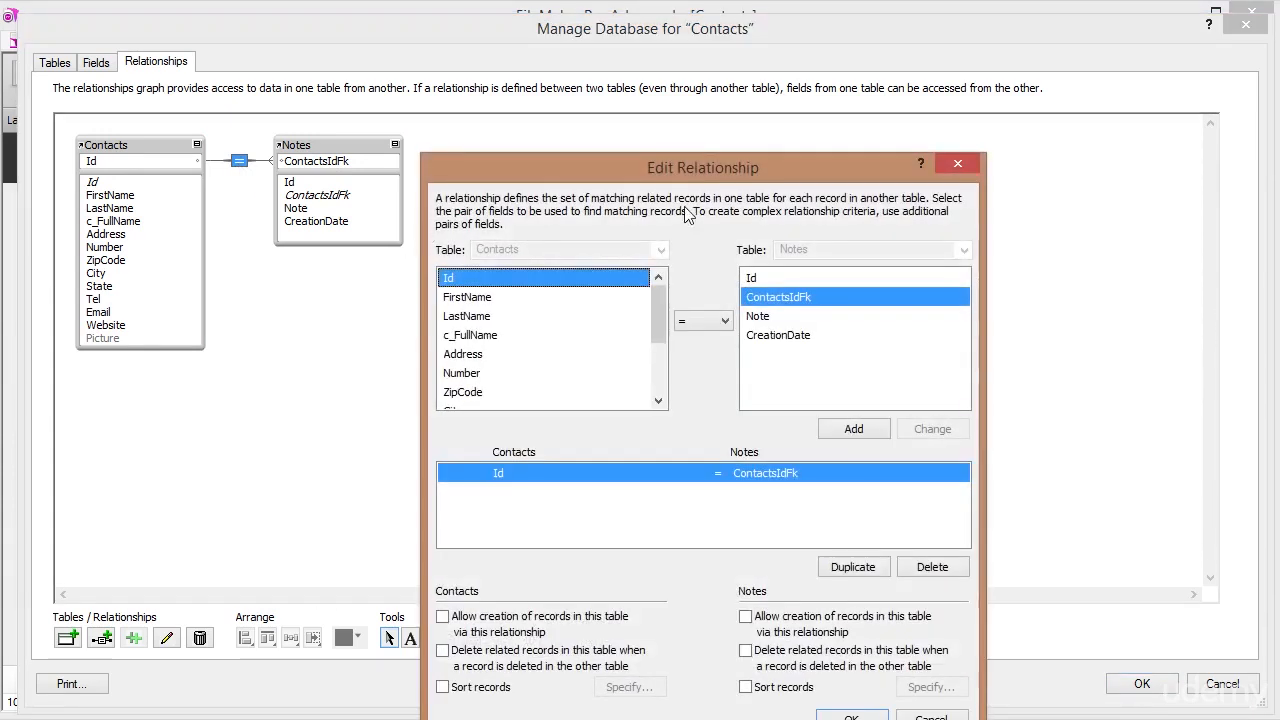
drag(689, 167, 703, 73)
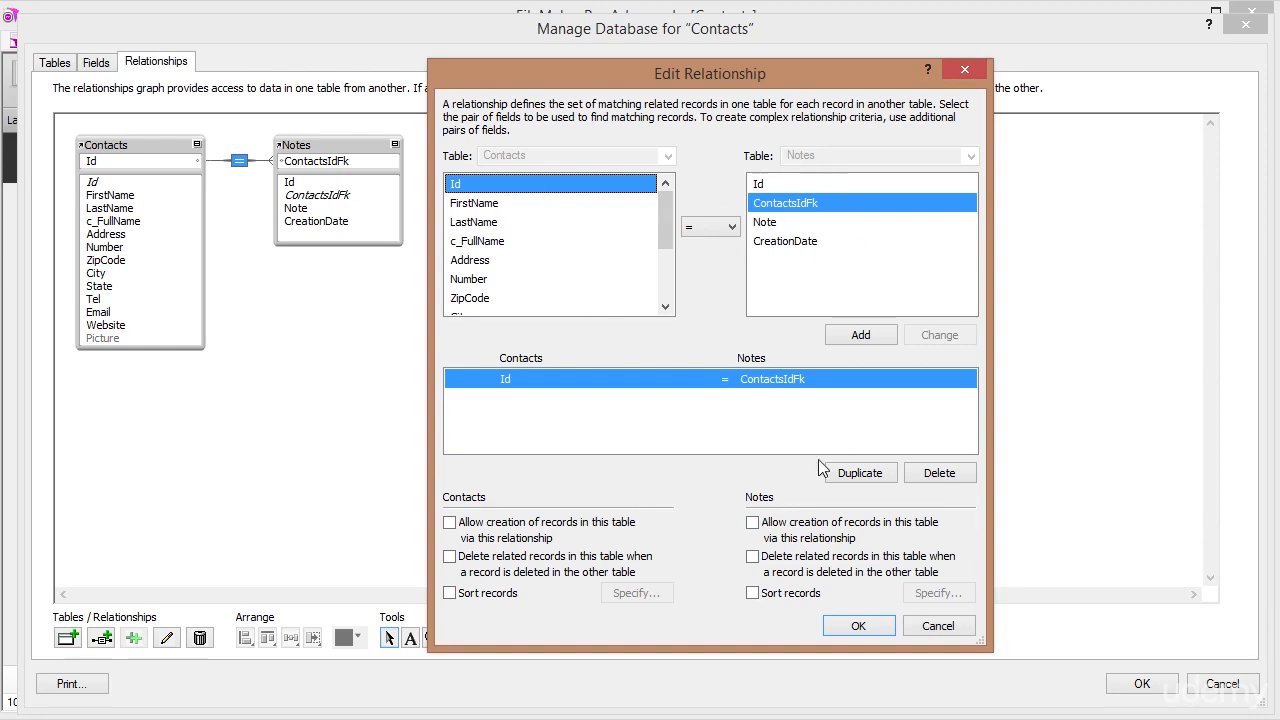
click(752, 522)
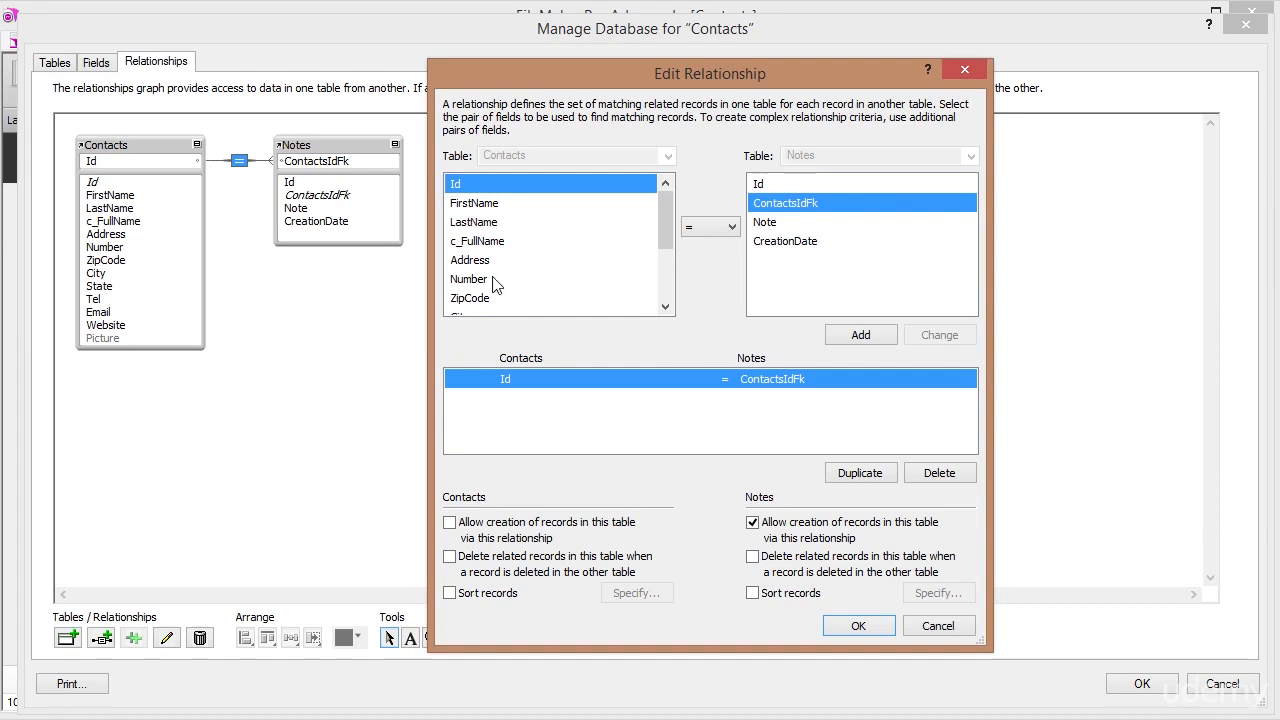
Turn on 'Delete related records' for Notes in the relationship and save the database definitions.
click(753, 557)
click(840, 625)
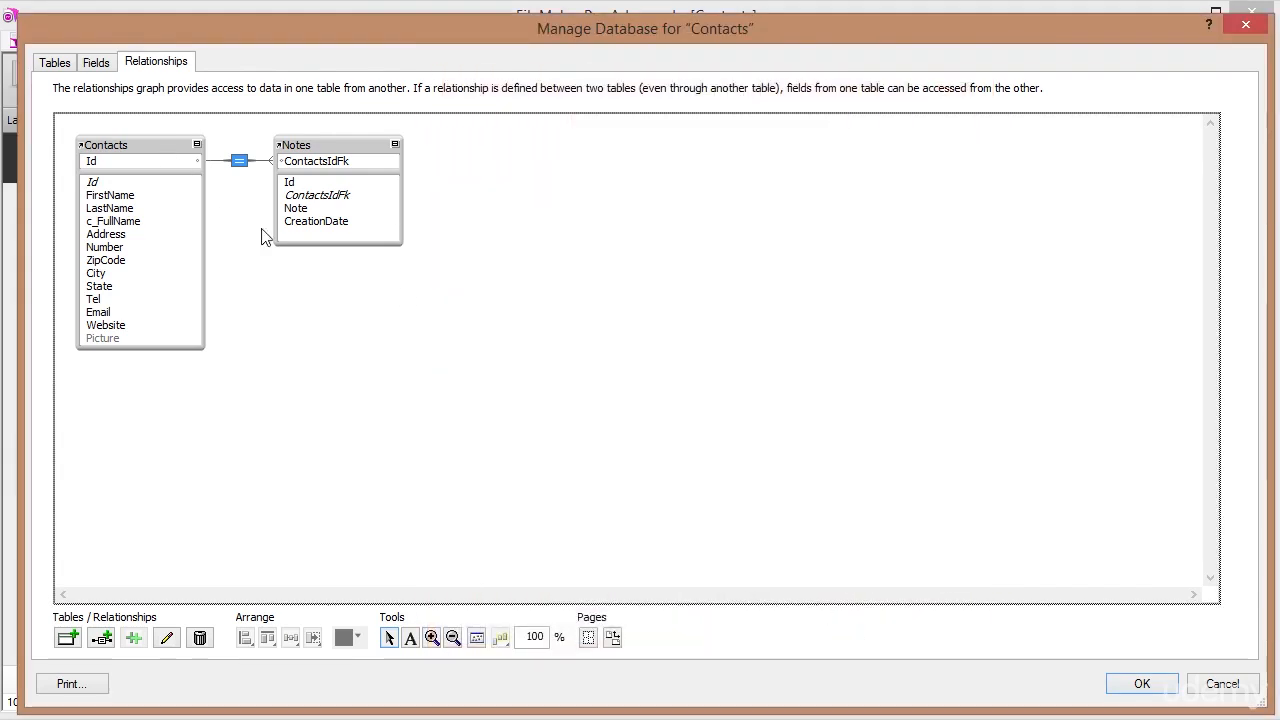
click(1142, 684)
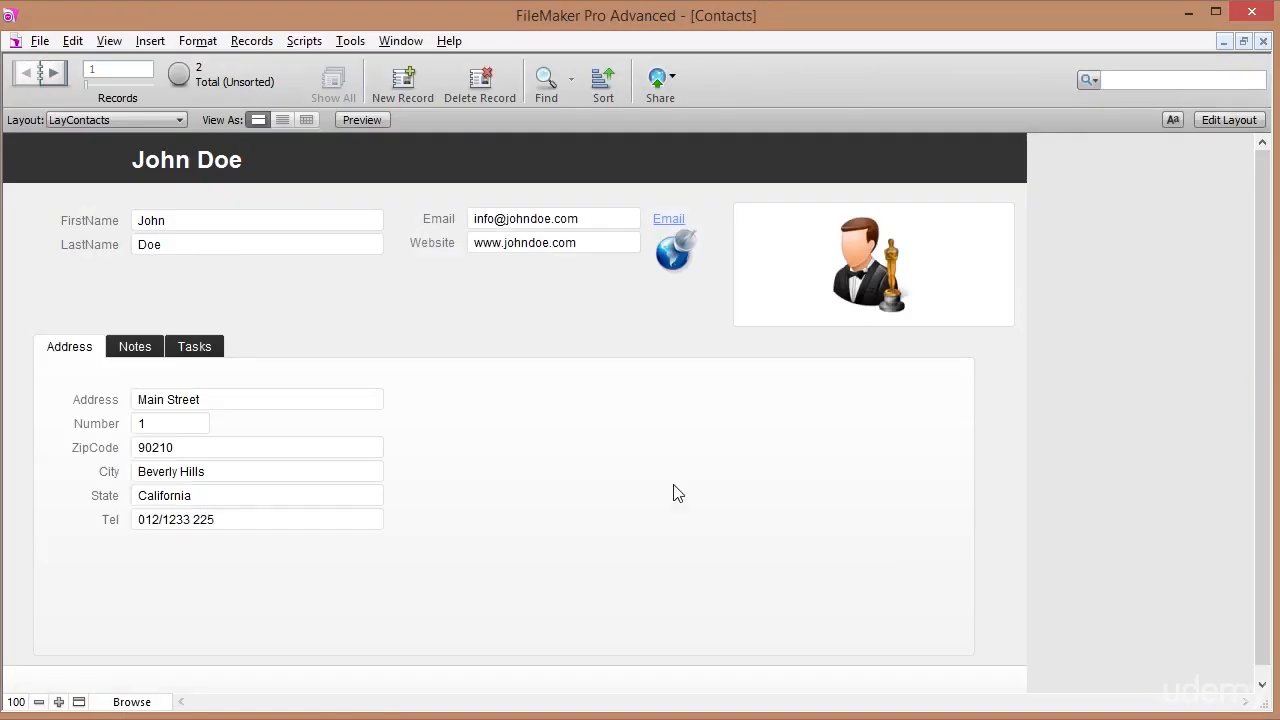
On the Notes tab, enter the note 'If we can enter a note here?' for the first contact.
click(128, 348)
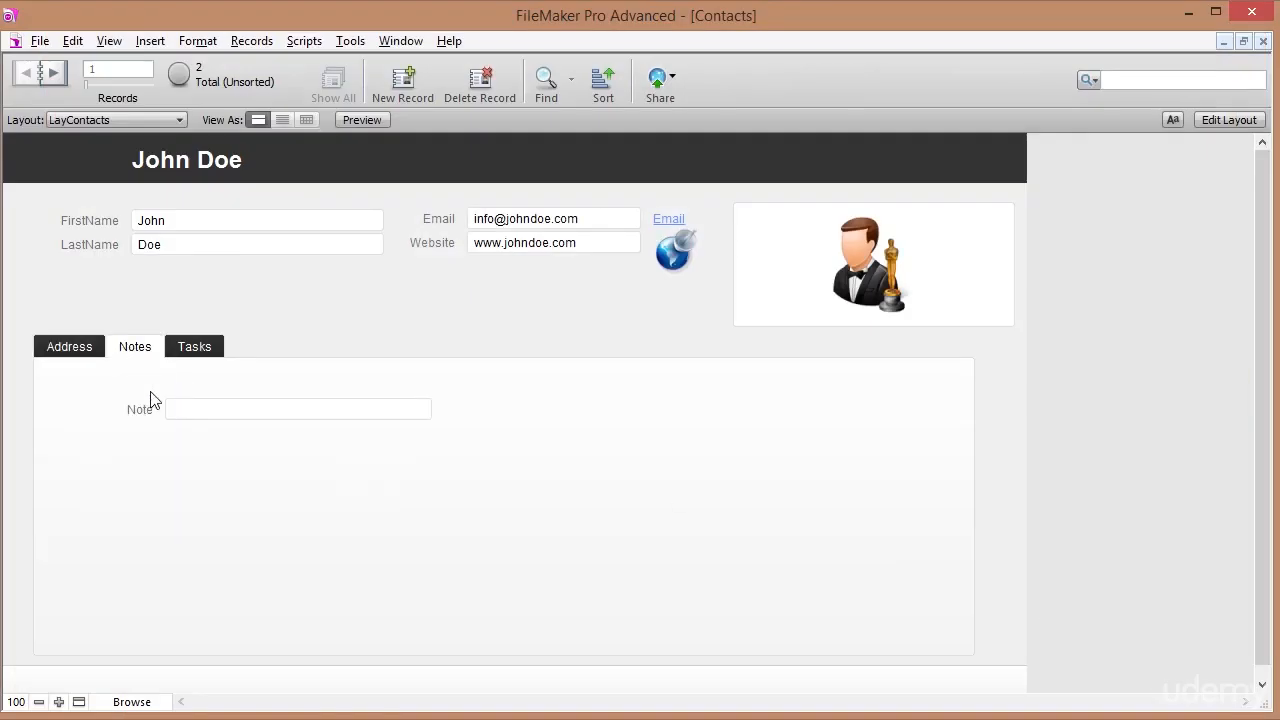
click(198, 409)
text(If we can ent)
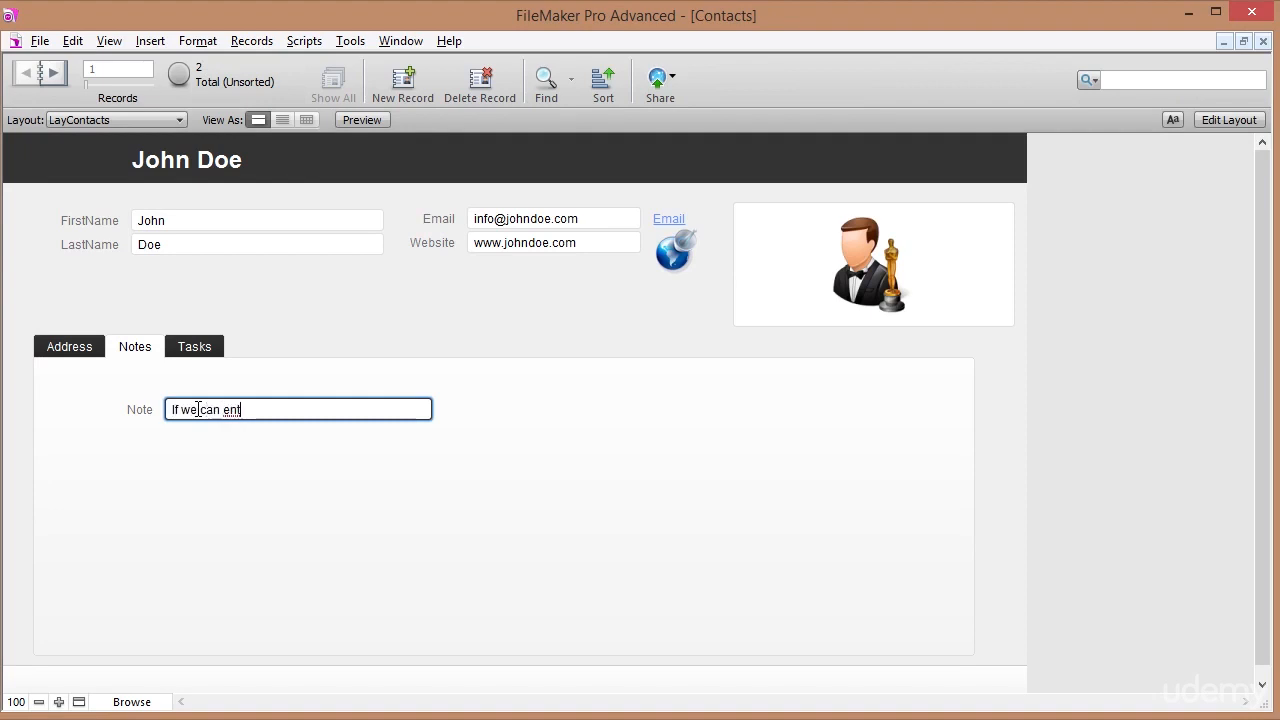
text(er a note here?)
key(KP_Enter)
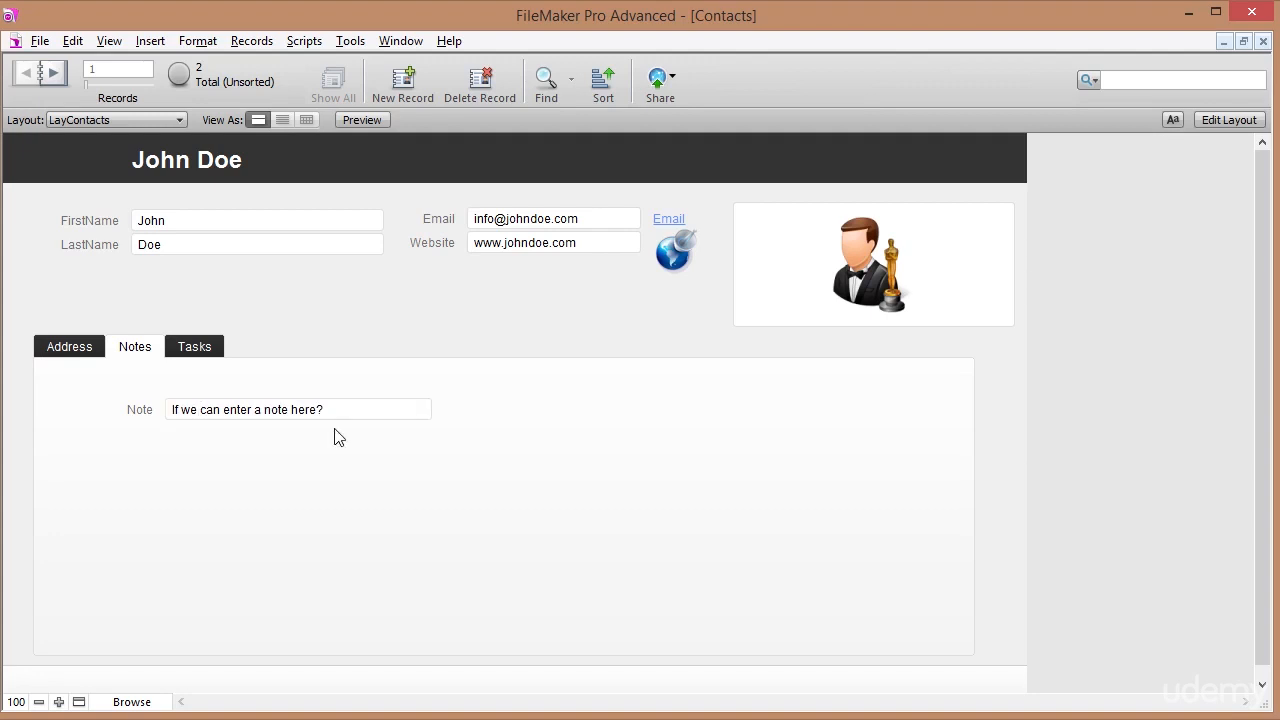
View the Notes table with a wider Note column and its contact id, then return to LayContacts.
click(75, 118)
mouse_move(106, 140)
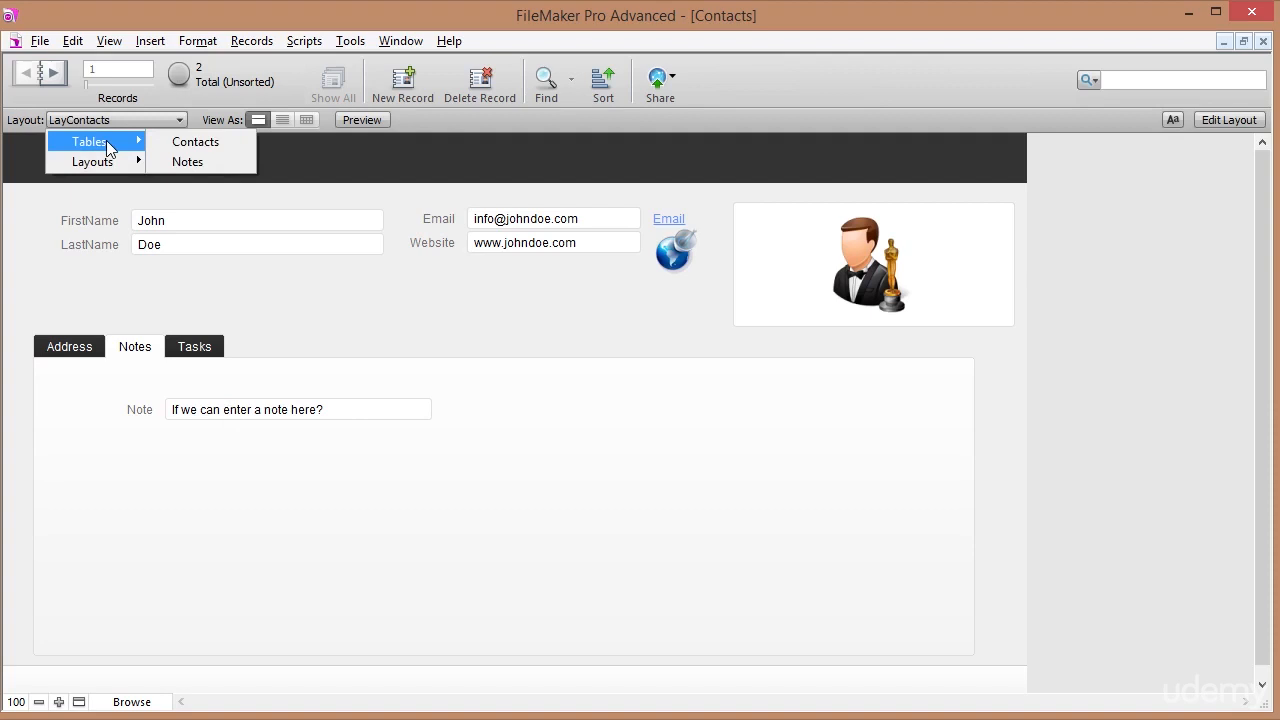
click(198, 163)
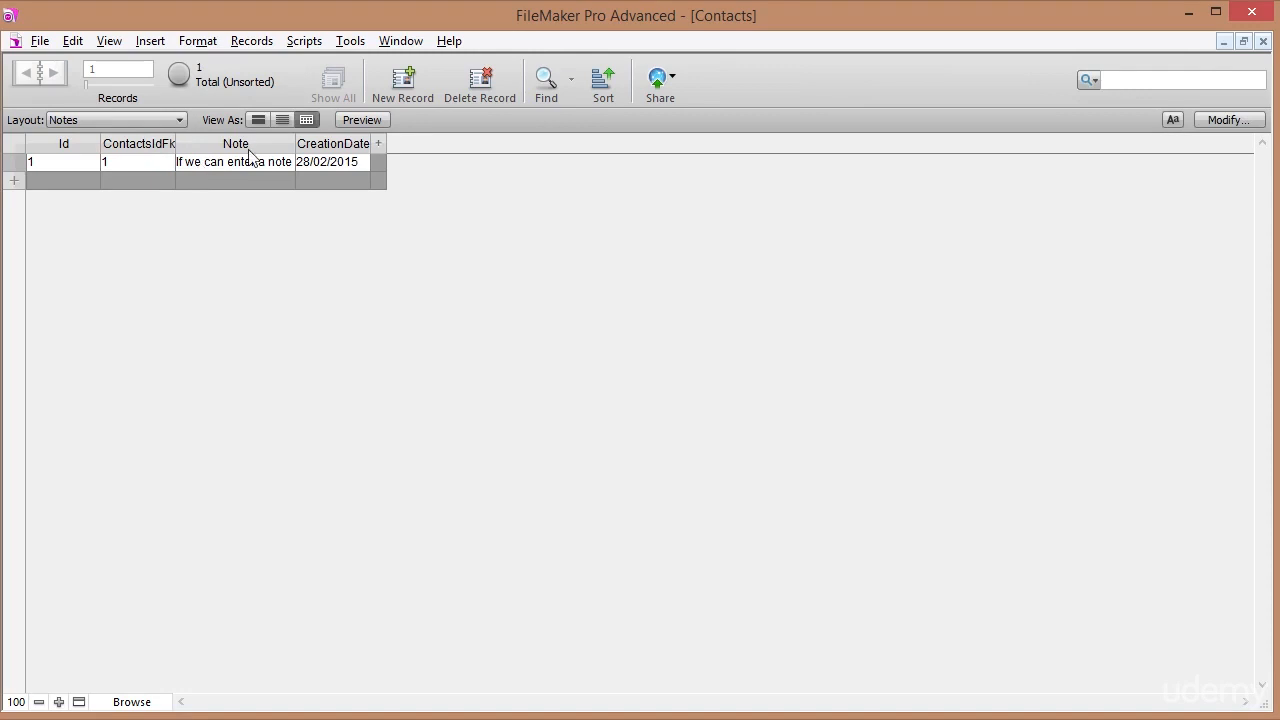
drag(296, 143, 501, 122)
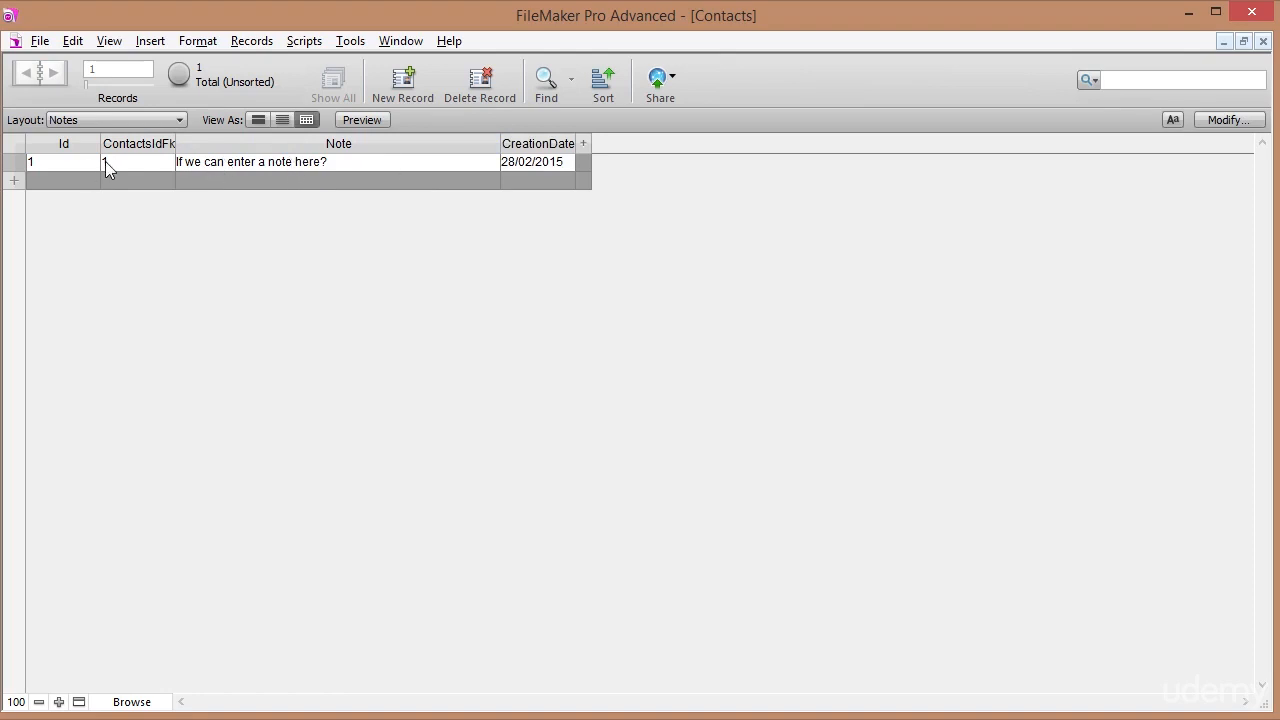
click(51, 164)
click(89, 122)
click(176, 161)
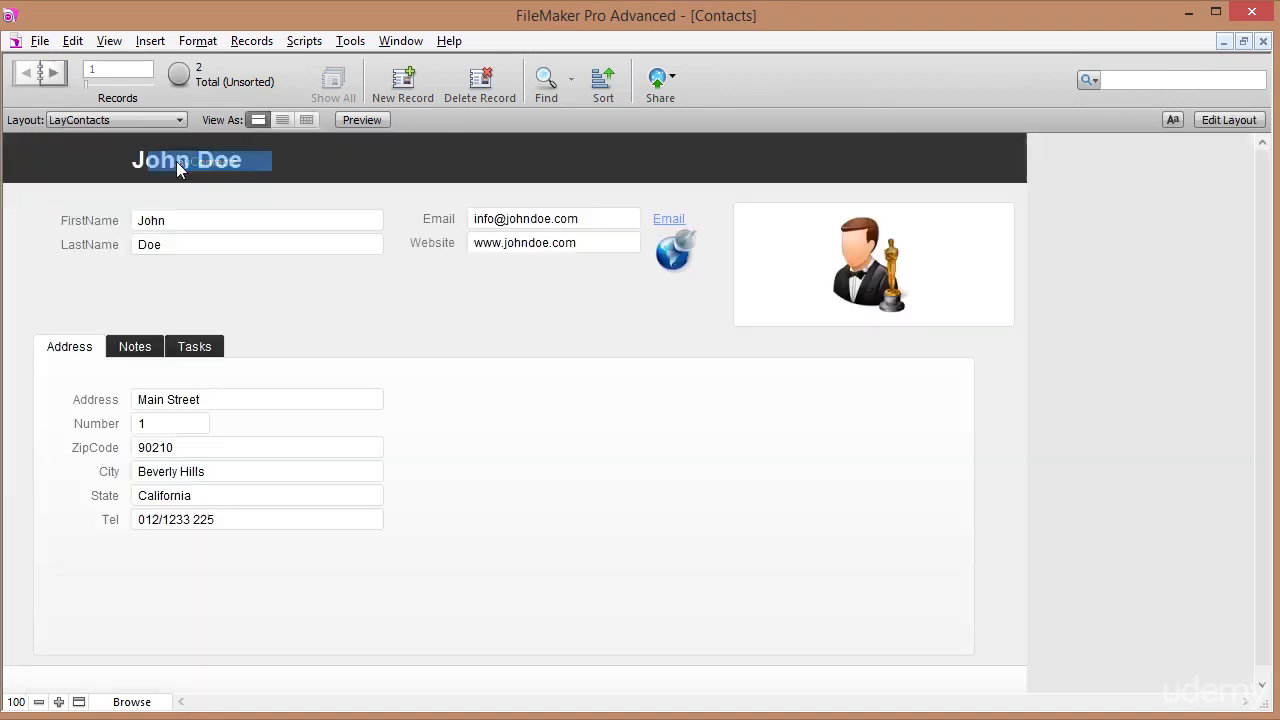
Enter the note 'Let's make another note' on the second contact's Notes tab.
click(55, 70)
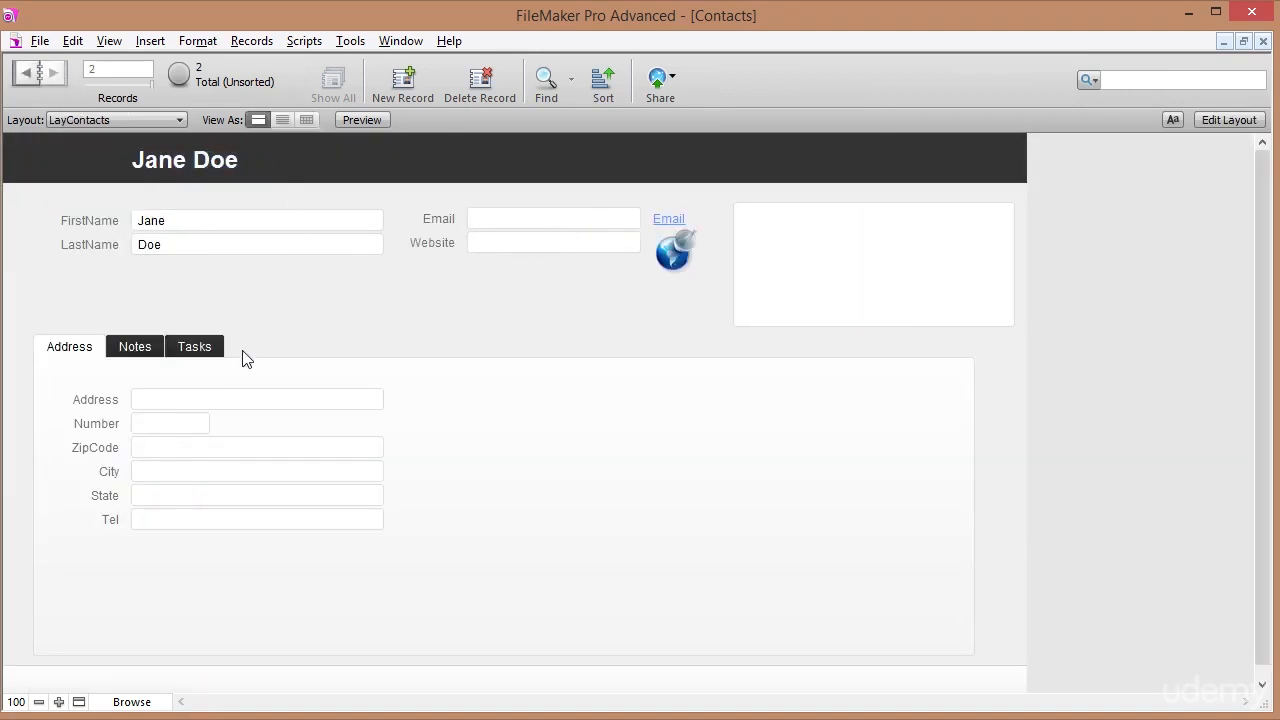
click(135, 346)
click(192, 412)
text(Let's make another not)
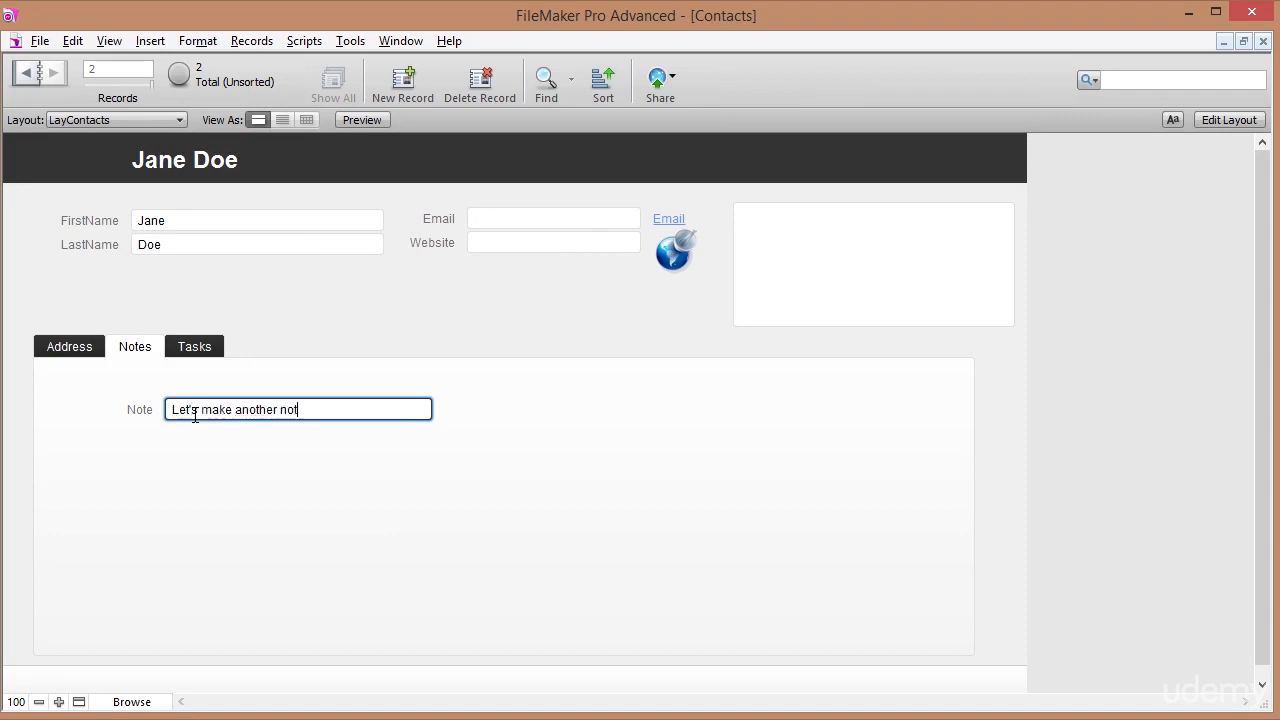
click(195, 203)
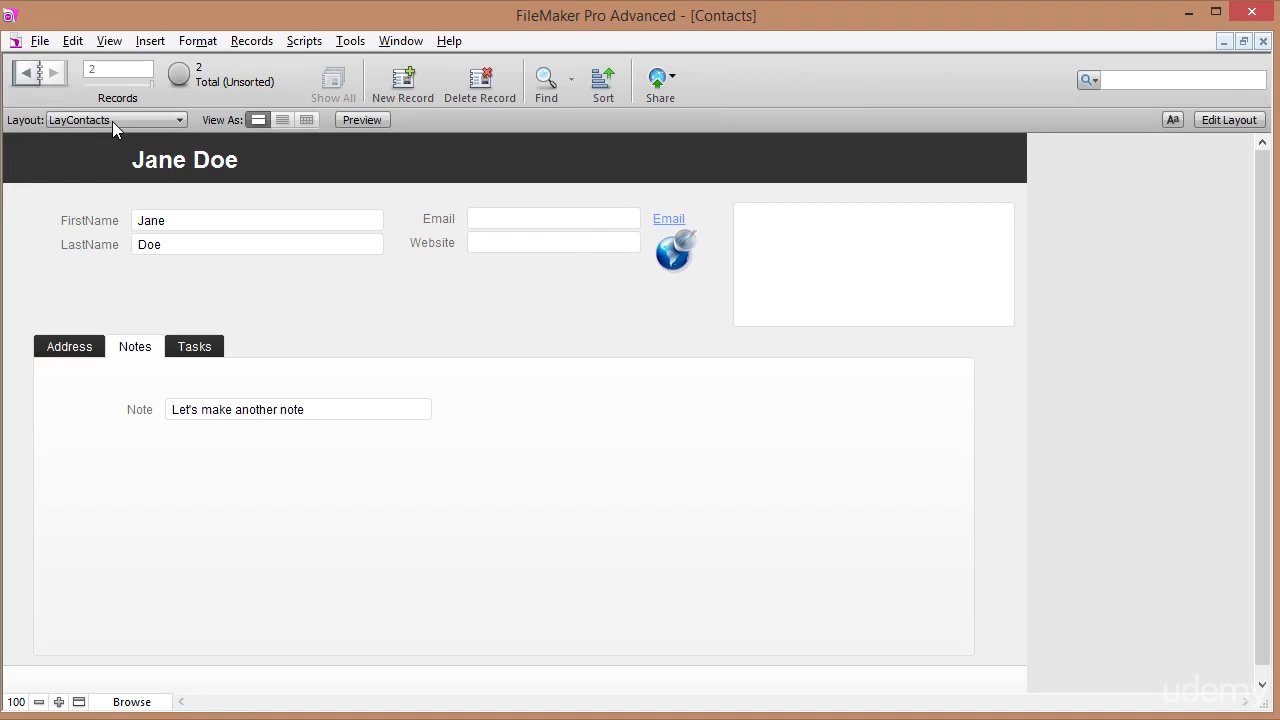
In the Notes table, check that each note's ContactsIdFk points to the right contact.
click(112, 121)
mouse_move(120, 140)
click(185, 162)
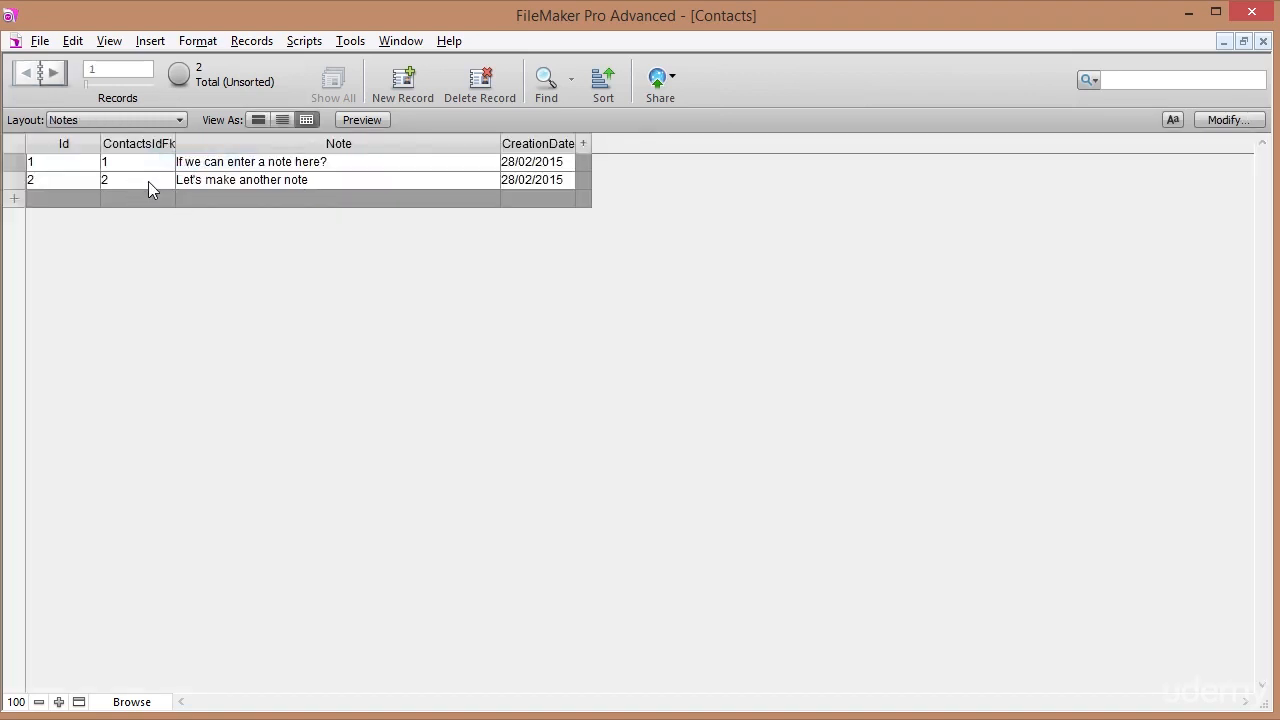
click(148, 181)
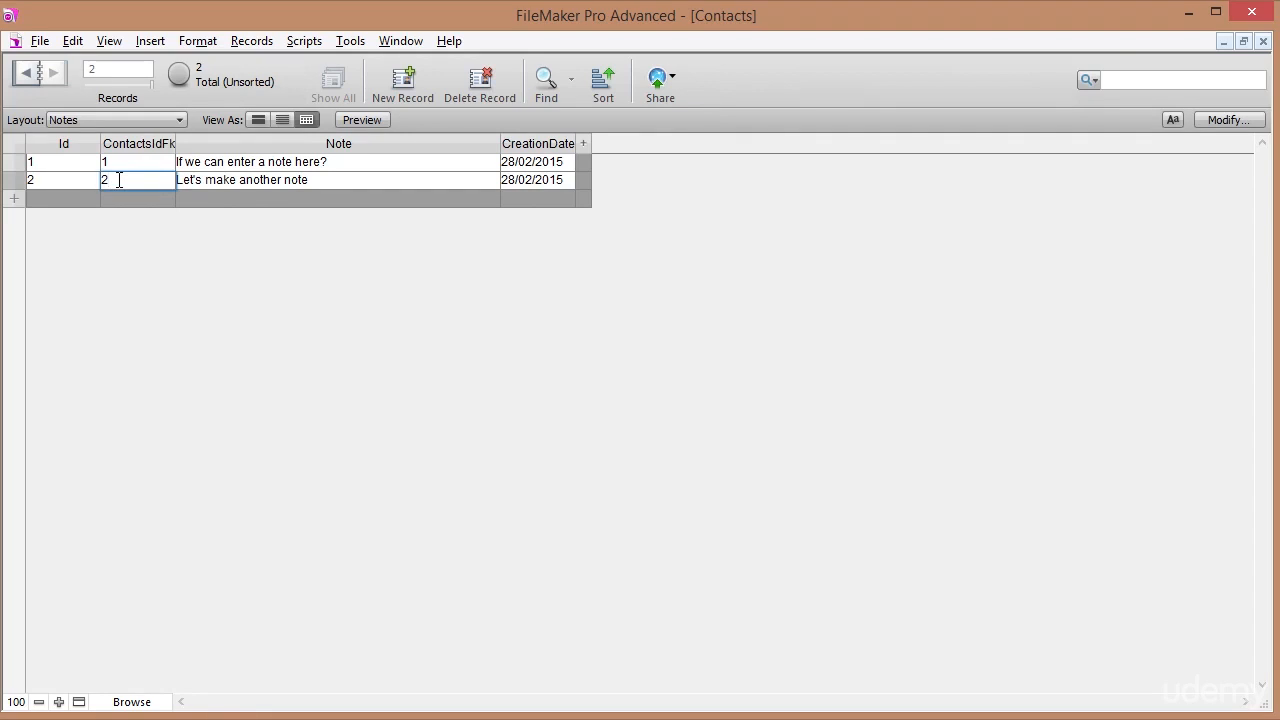
click(126, 162)
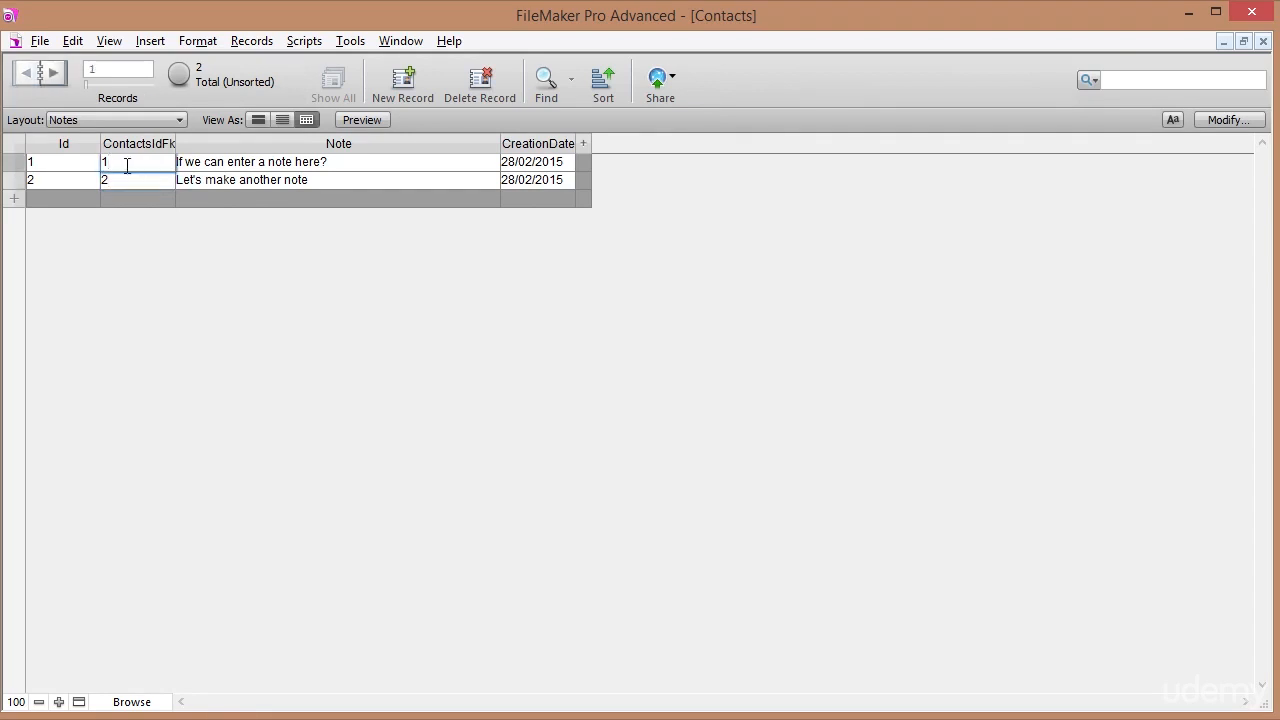
Return to LayContacts, show the Notes tab, and switch to Layout mode.
click(101, 120)
mouse_move(130, 162)
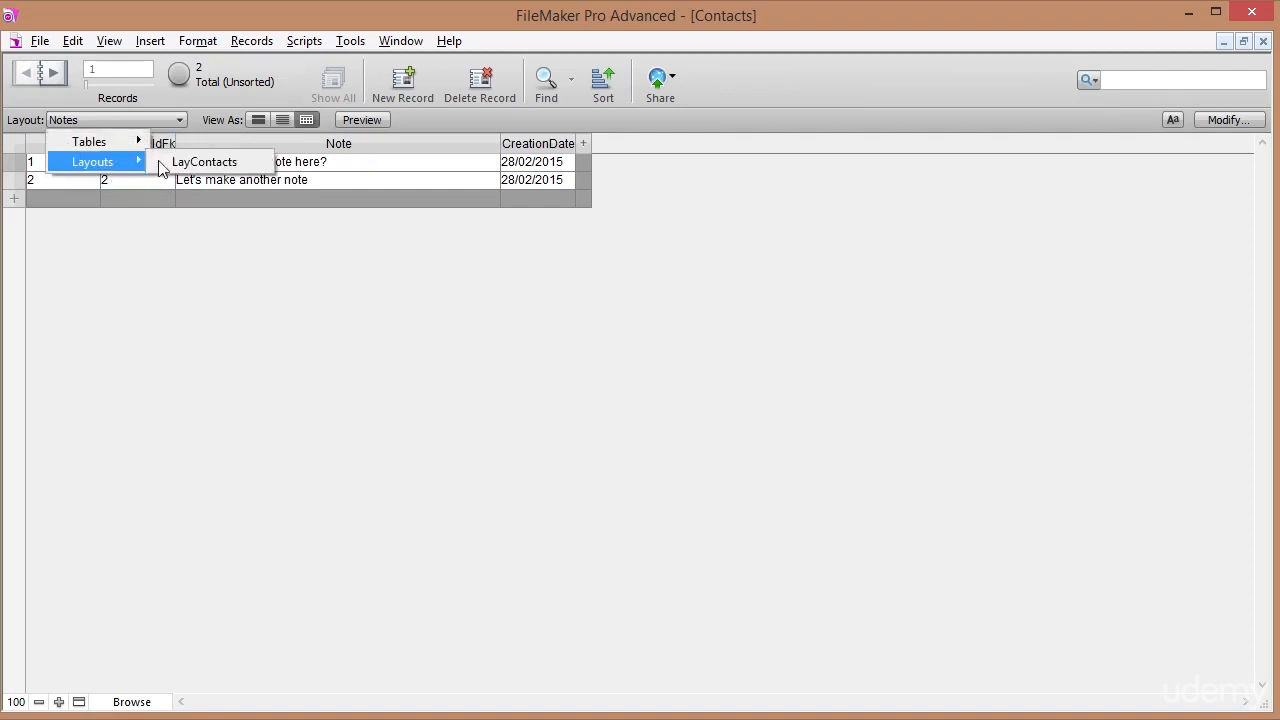
click(190, 162)
click(153, 352)
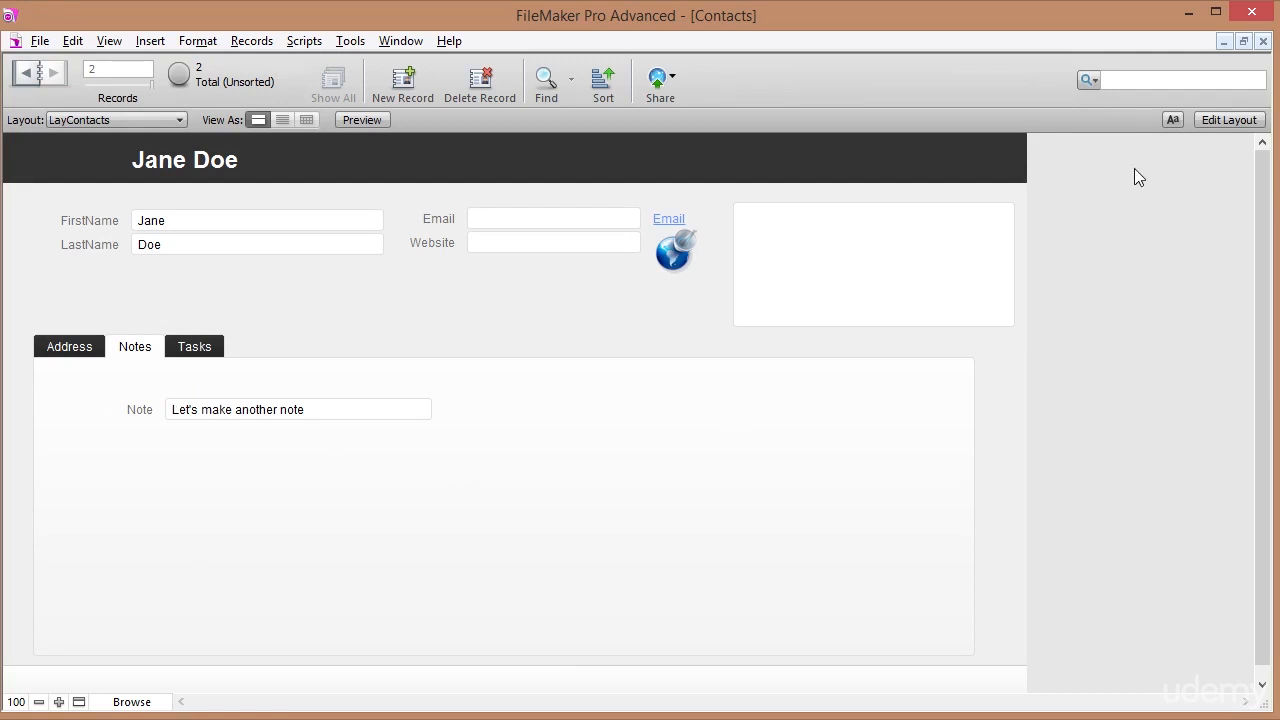
click(1215, 121)
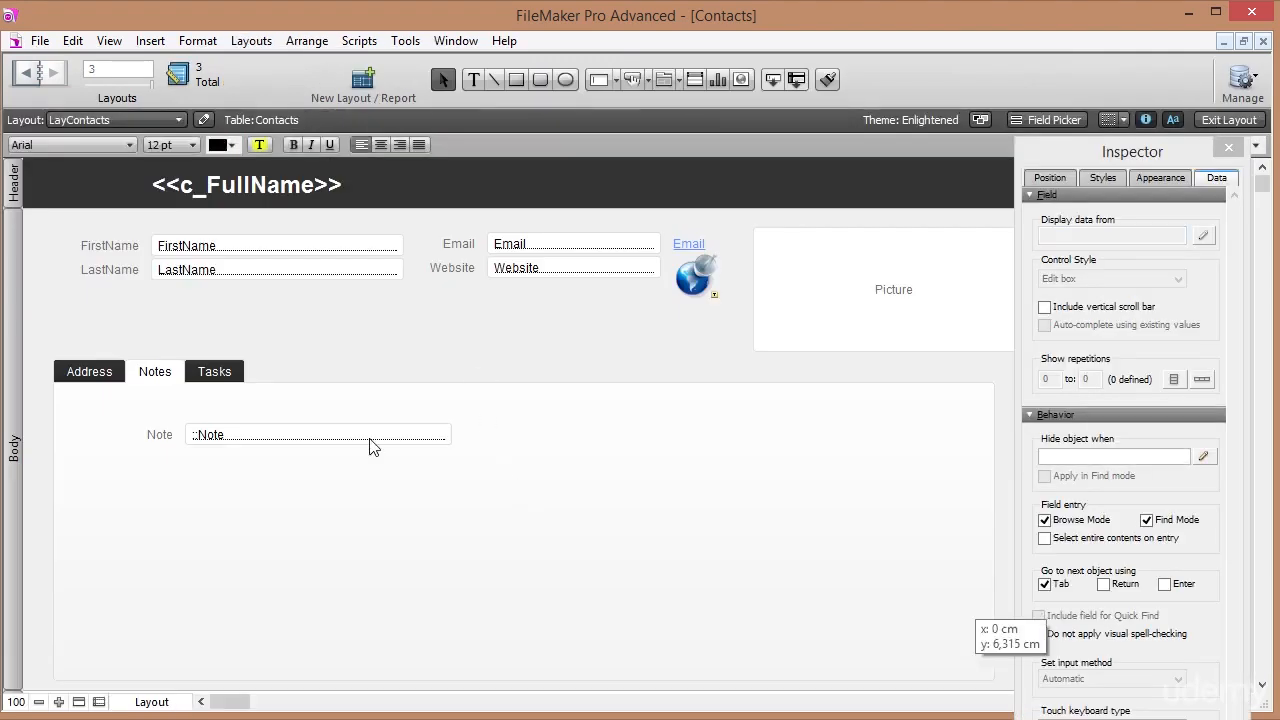
Undo the accidental tab control move and delete the Note field with its label.
drag(463, 463, 365, 445)
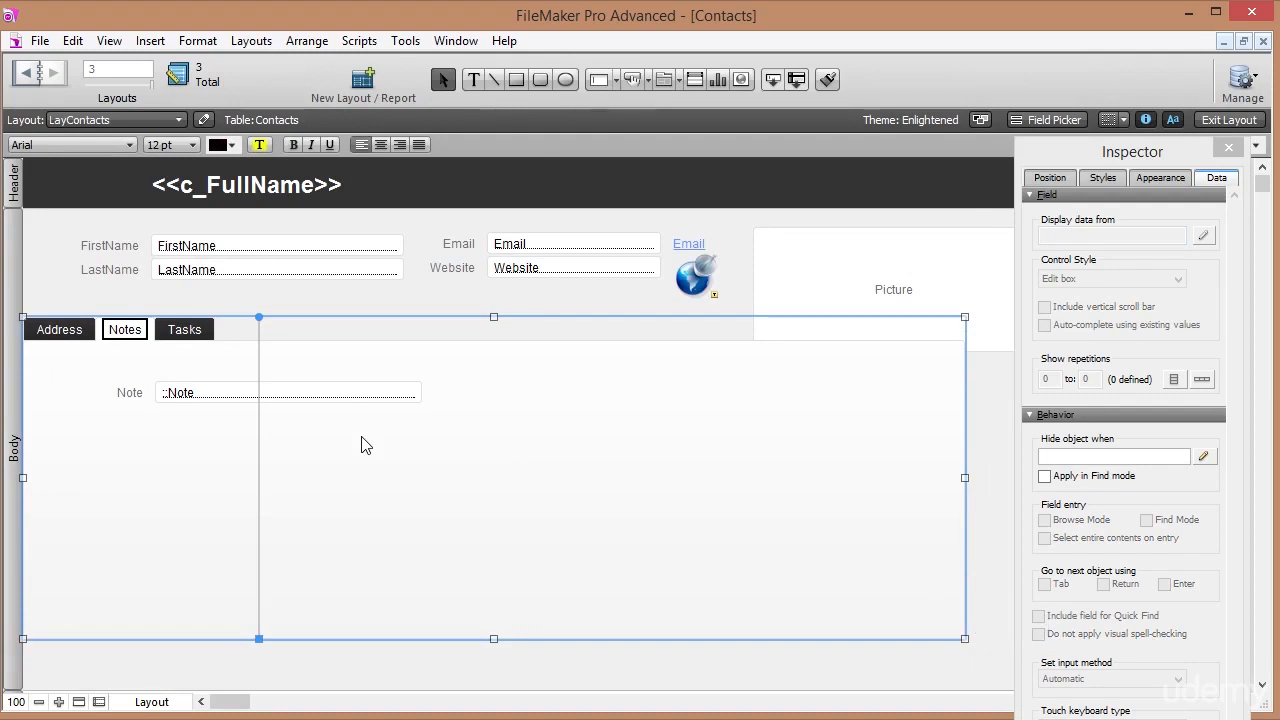
key(ctrl+z)
click(196, 437)
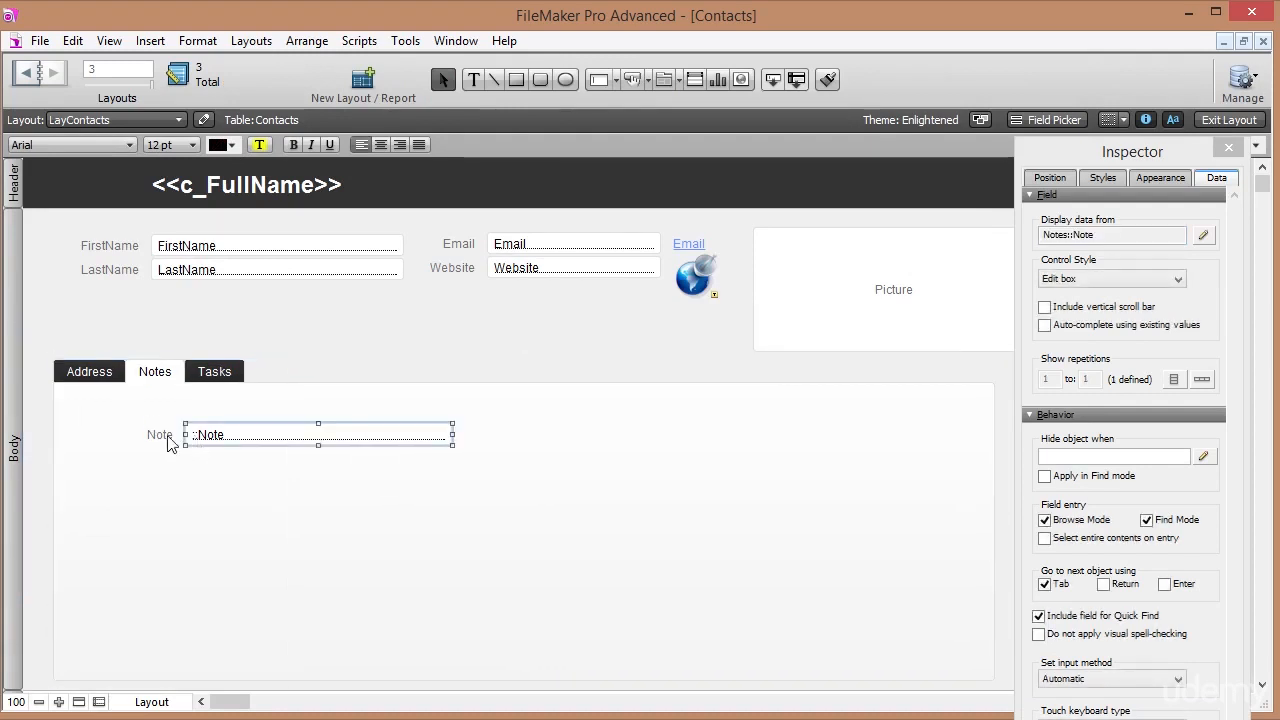
shift+click(166, 440)
key(Delete)
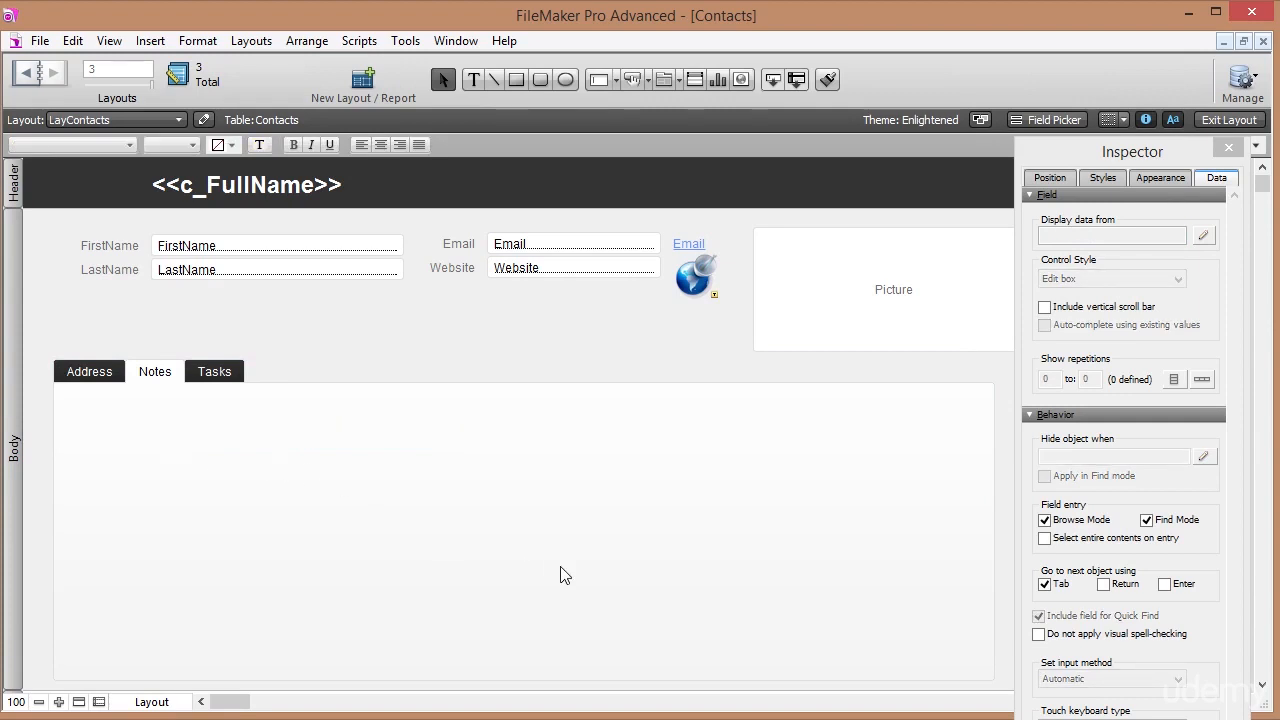
Check the tab control's position and size, confirm the Notes panel is empty, and deselect.
click(279, 432)
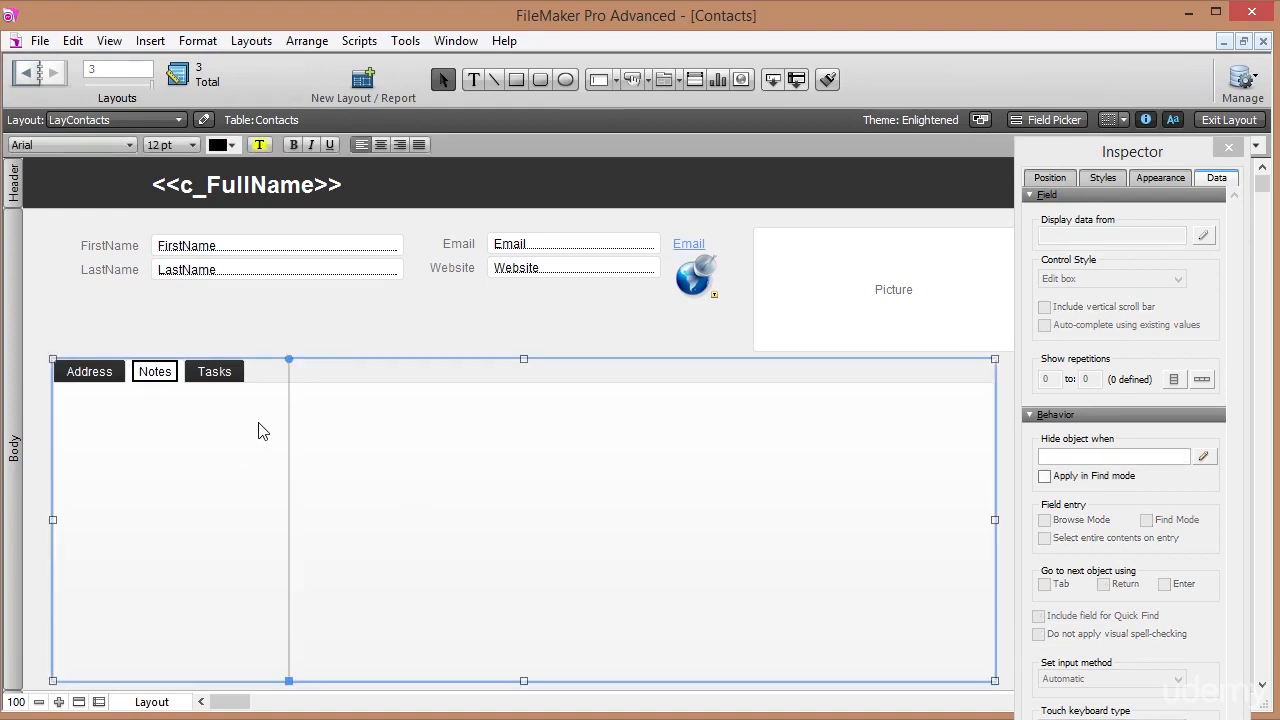
click(1051, 178)
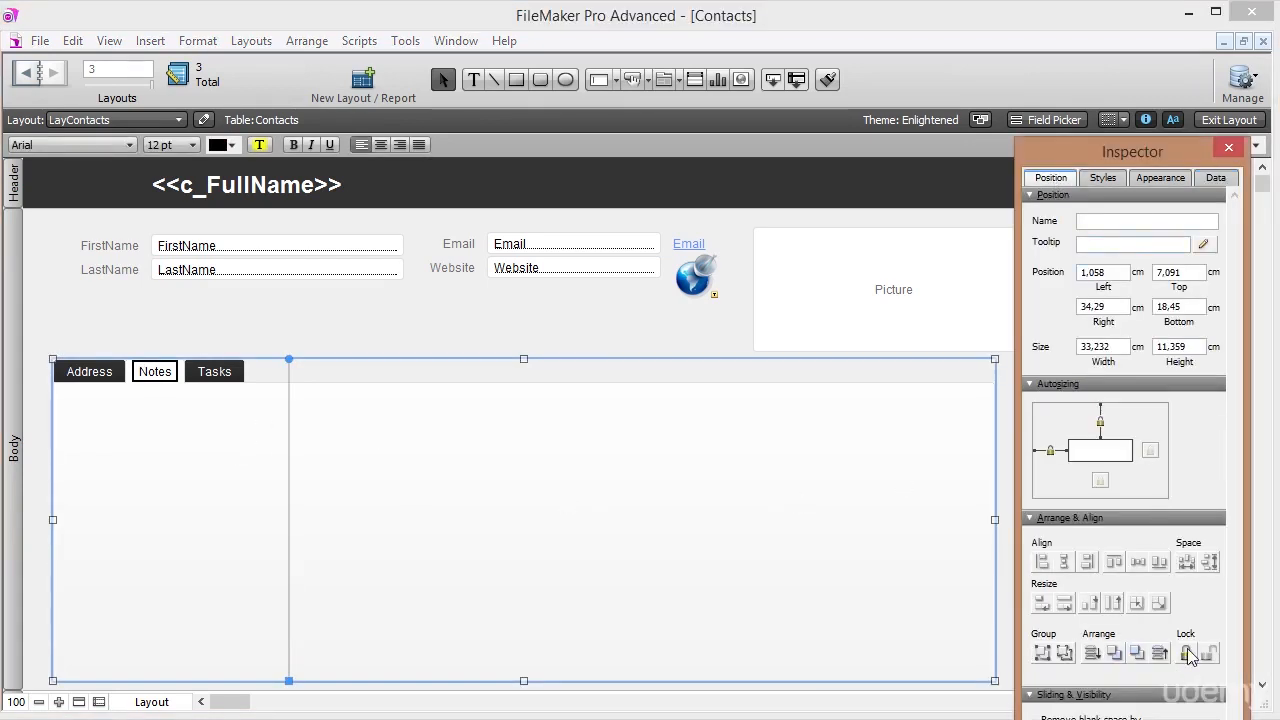
click(563, 300)
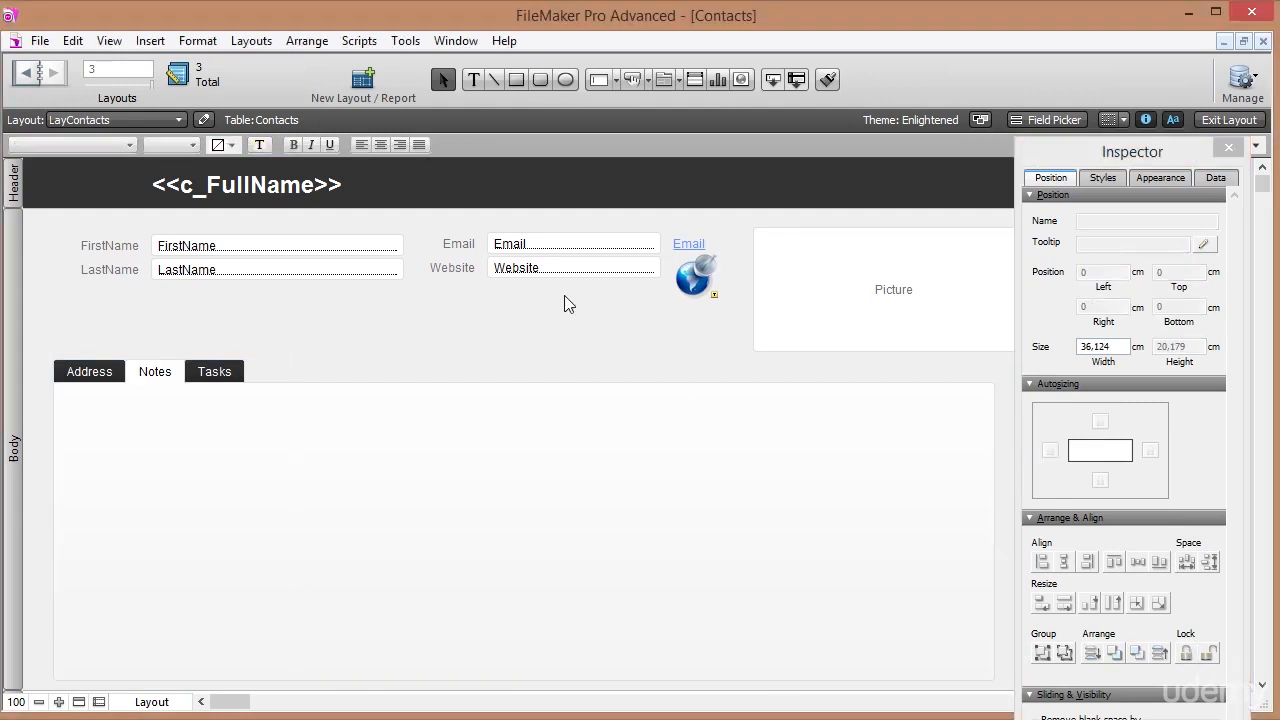
drag(612, 551, 240, 462)
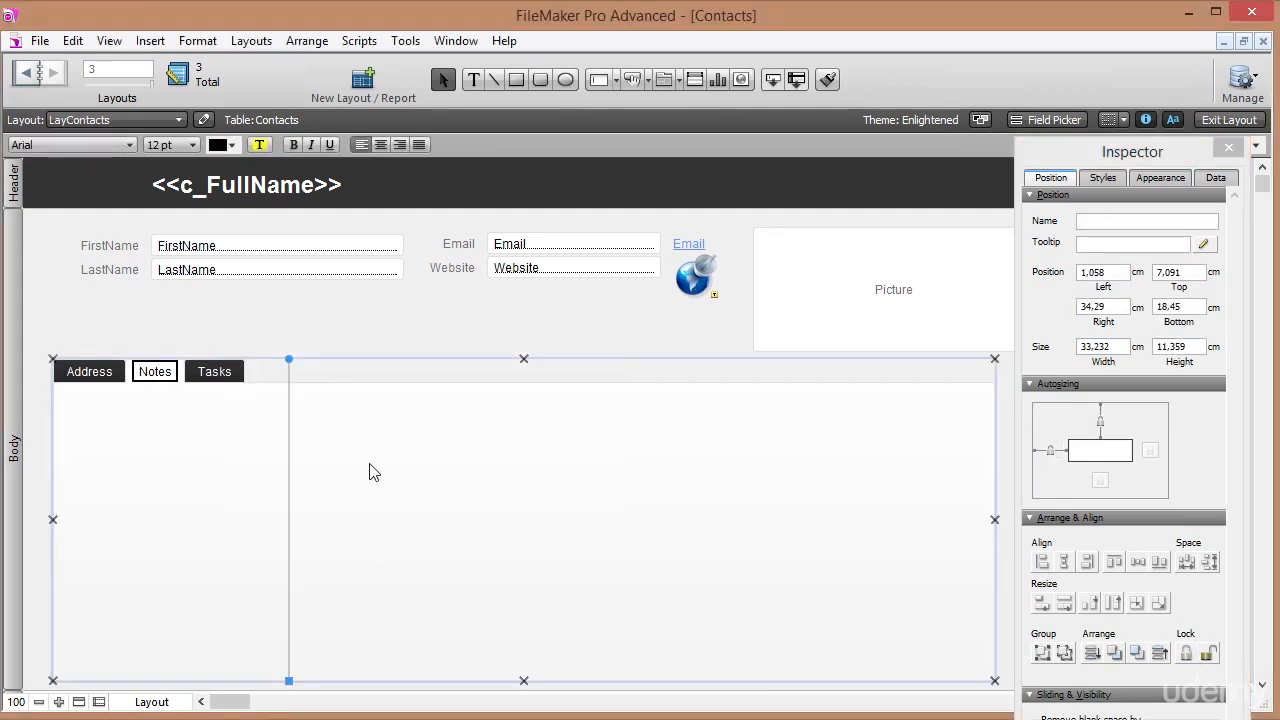
click(274, 330)
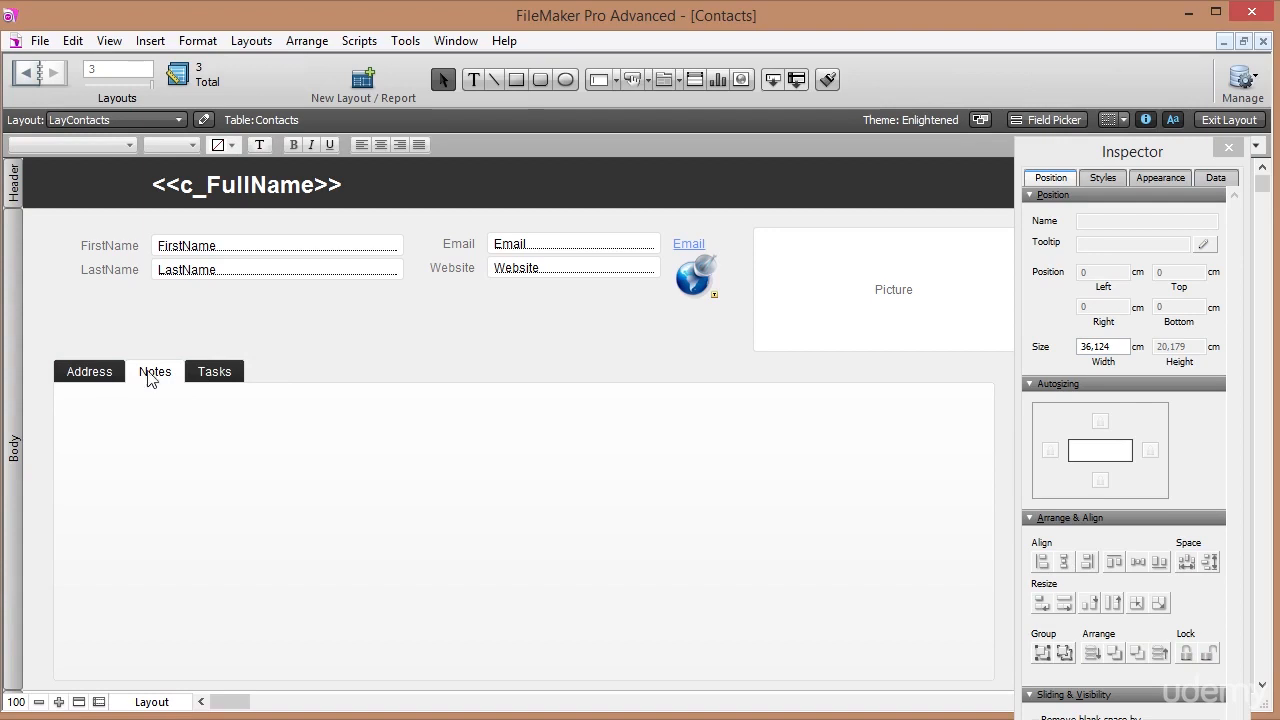
Draw a portal across the Notes tab panel showing related Notes records.
click(697, 80)
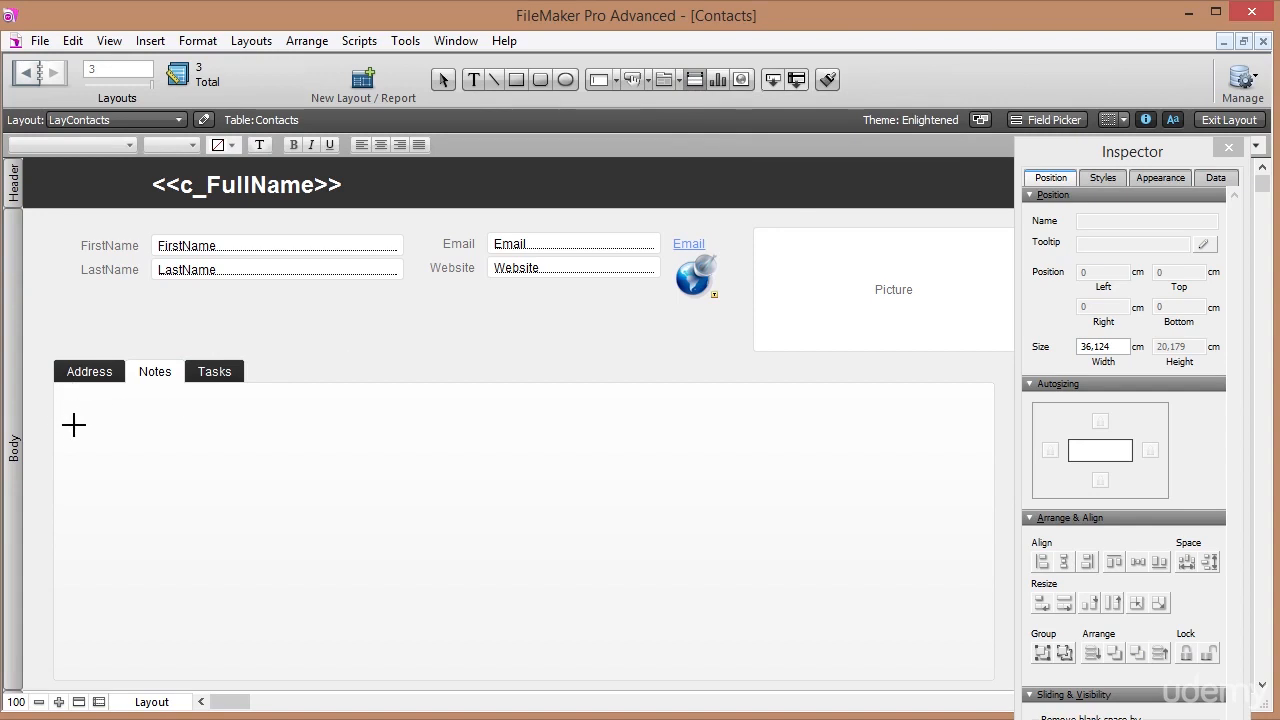
mouse_move(70, 421)
mouse_down()
mouse_move(271, 537)
mouse_move(606, 657)
mouse_move(969, 660)
mouse_up()
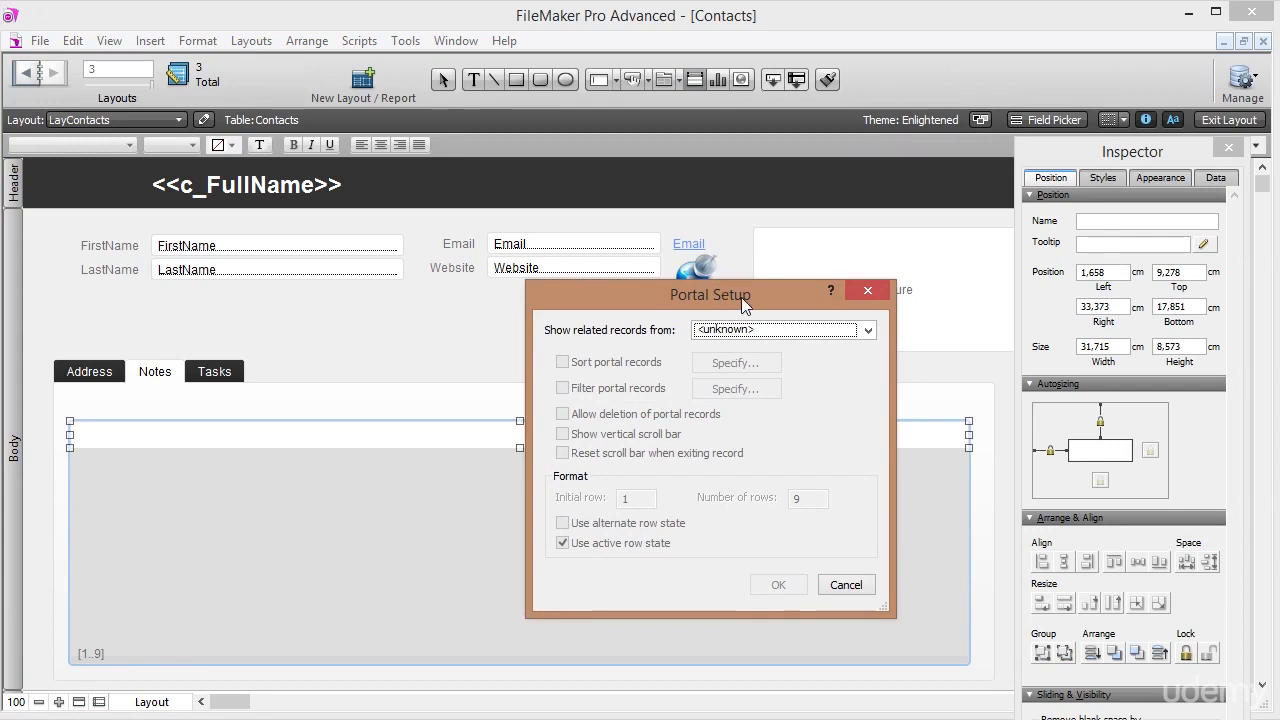
click(868, 331)
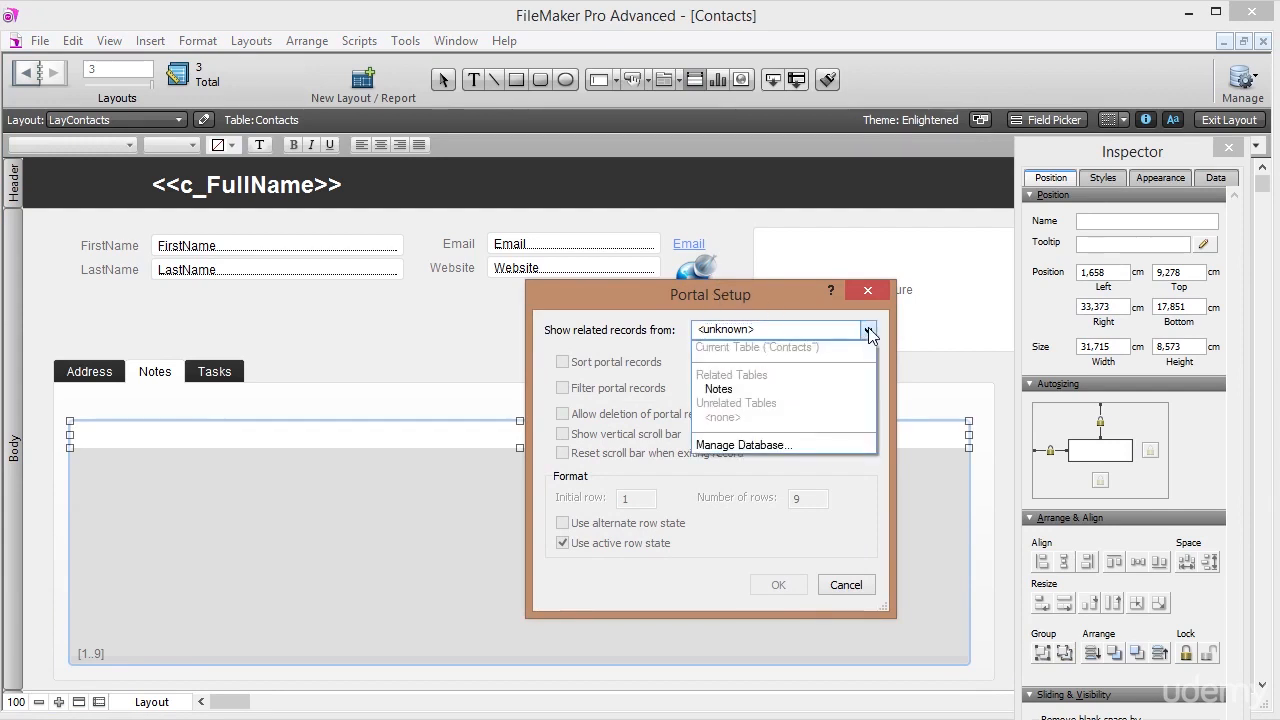
click(718, 389)
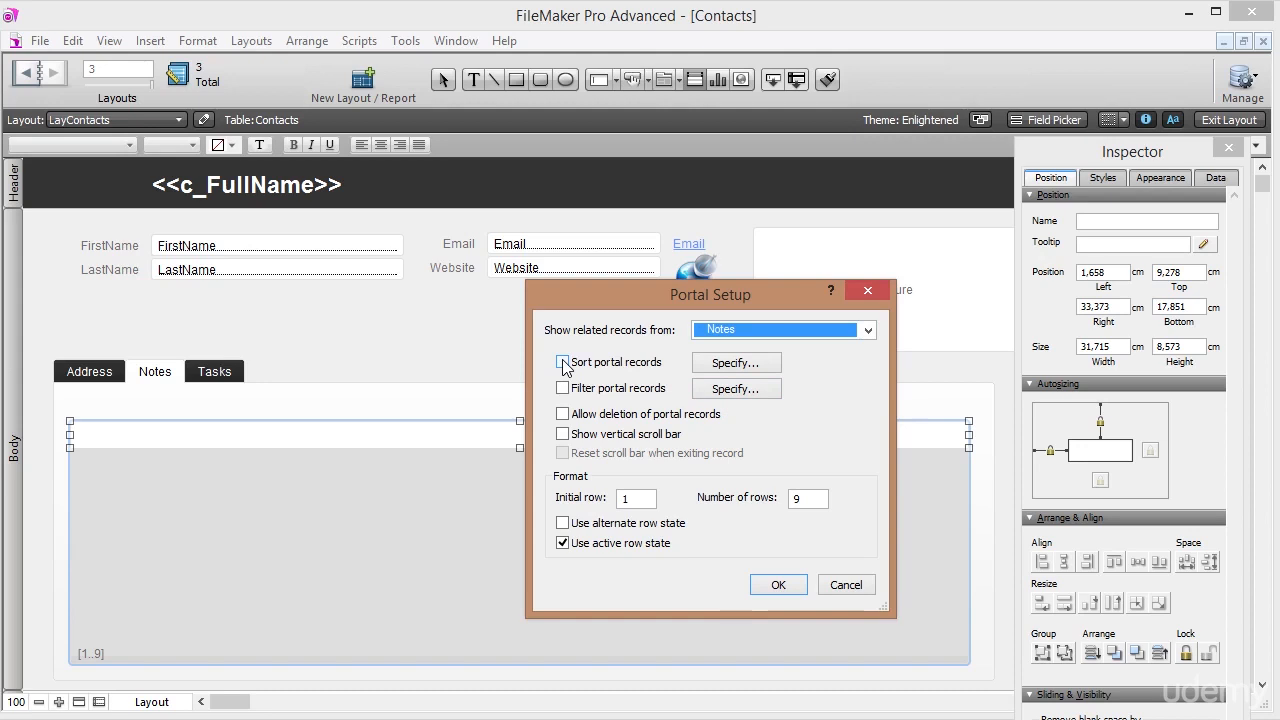
Sort the portal's notes by CreationDate in descending order.
click(563, 364)
double_click(700, 425)
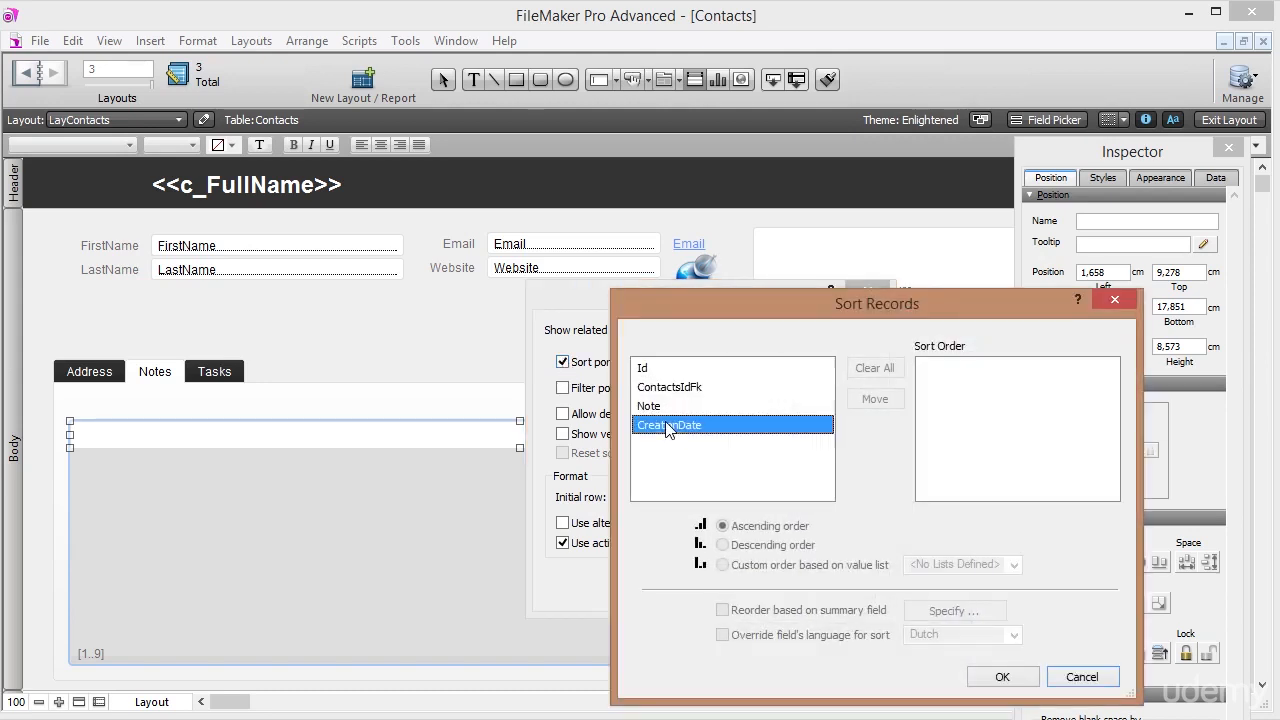
click(1022, 376)
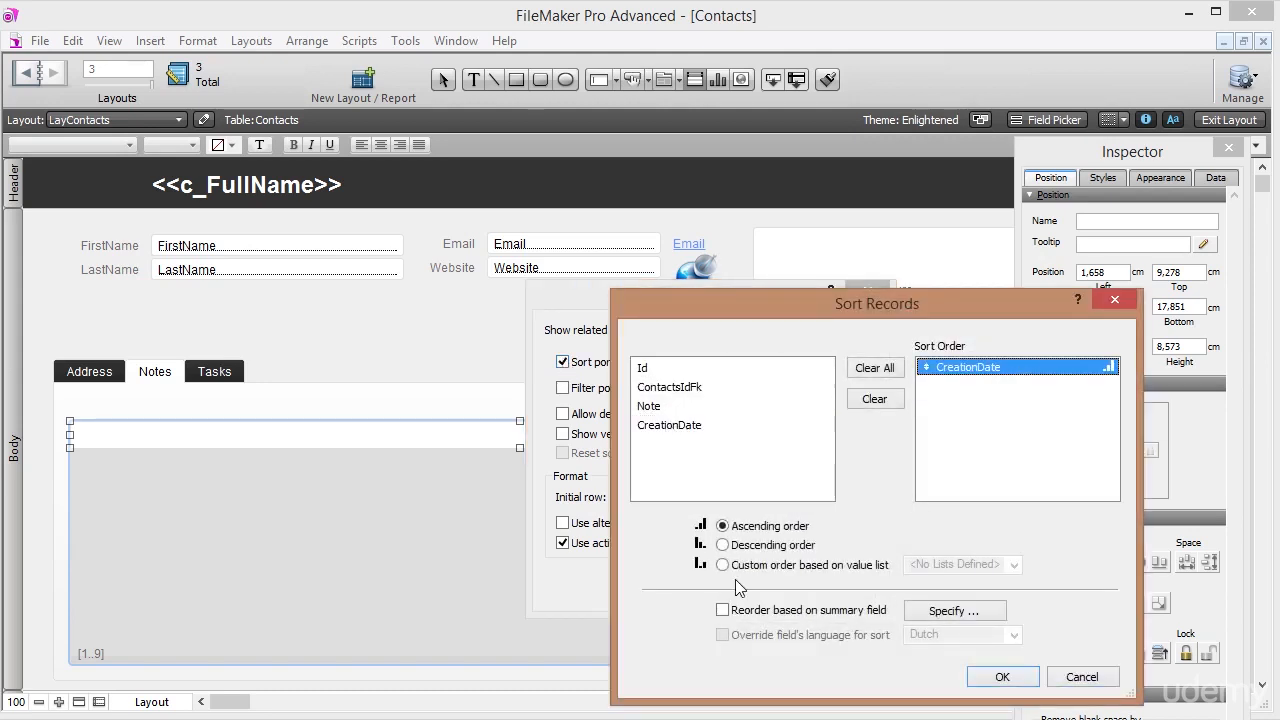
click(748, 553)
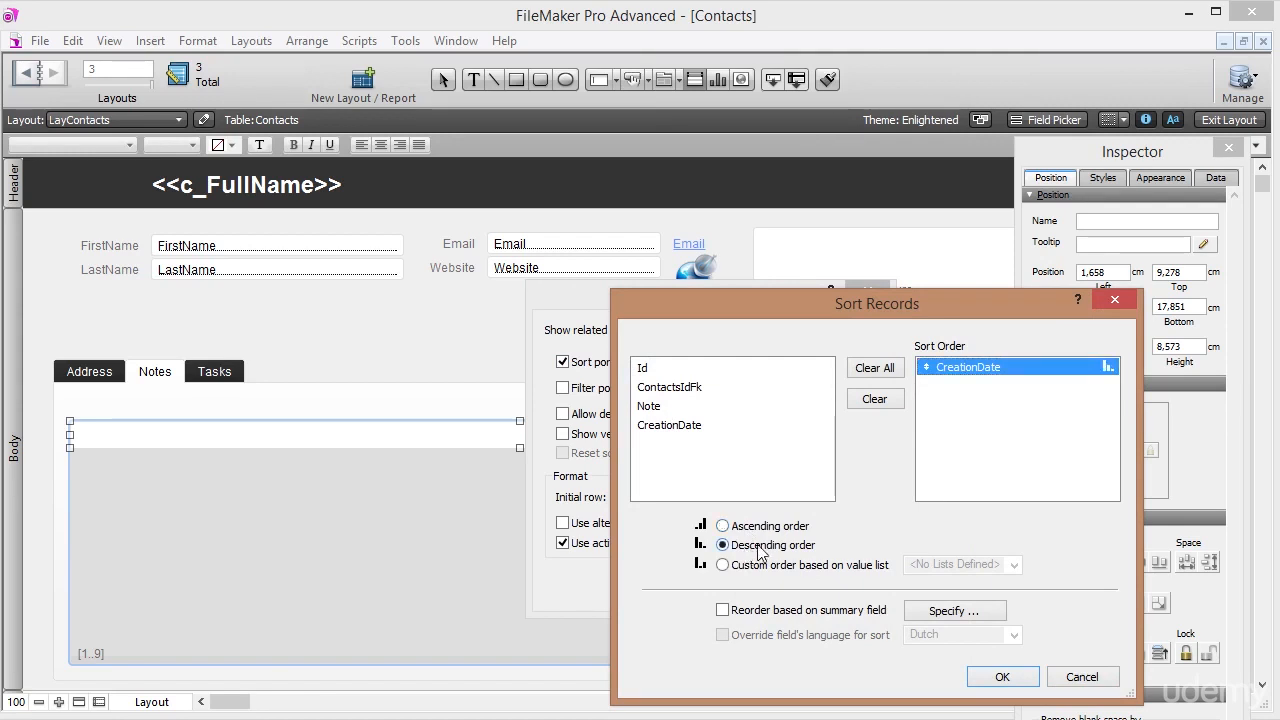
click(988, 676)
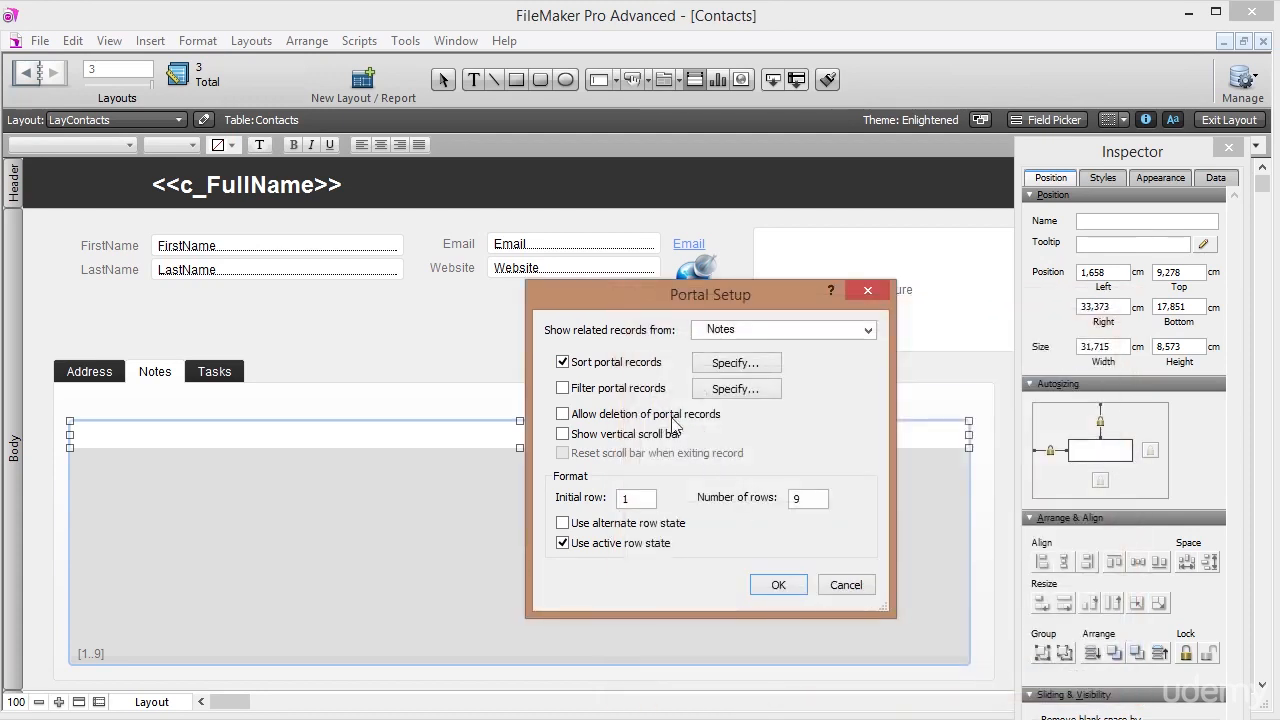
Allow deleting portal records and add a vertical scroll bar to the portal.
click(565, 417)
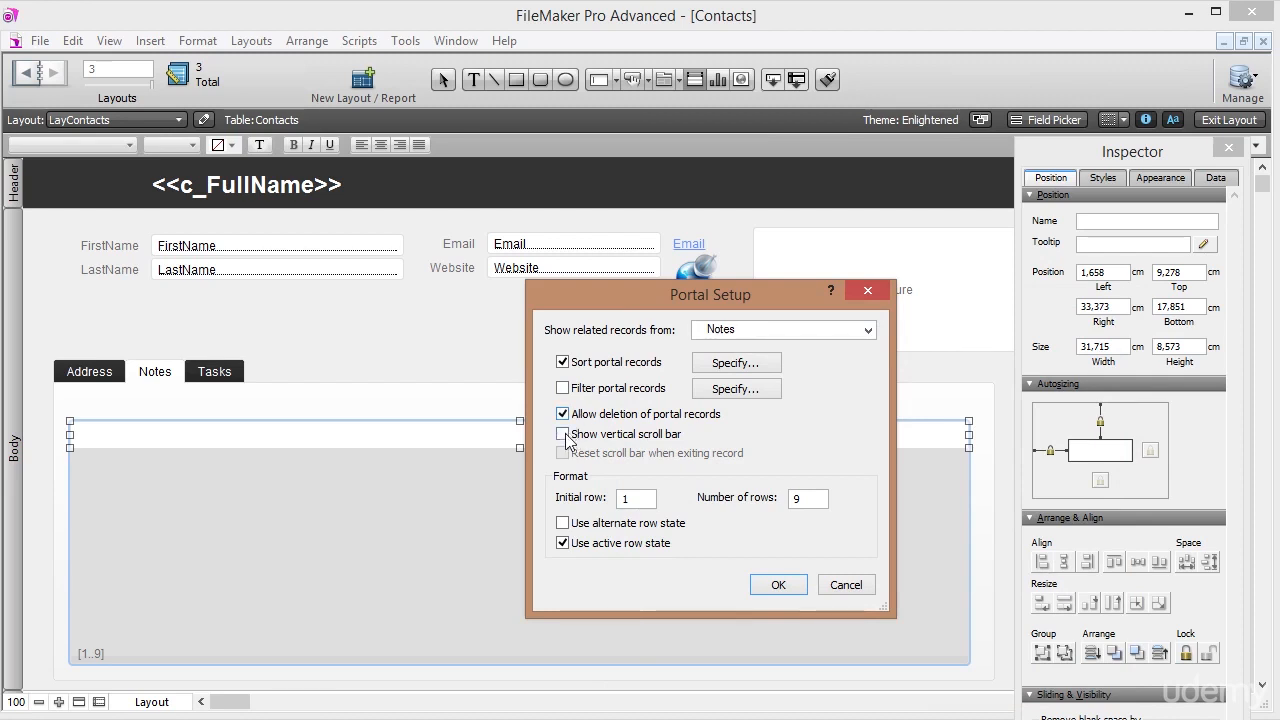
click(564, 436)
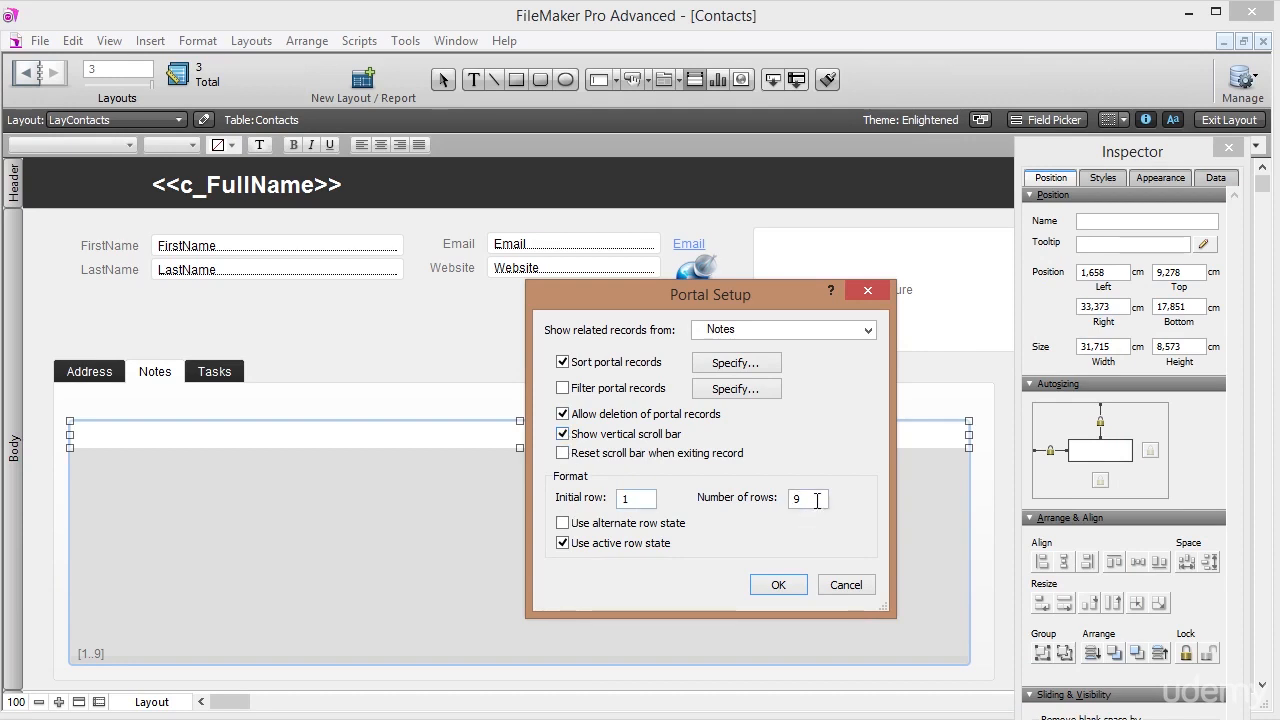
click(774, 586)
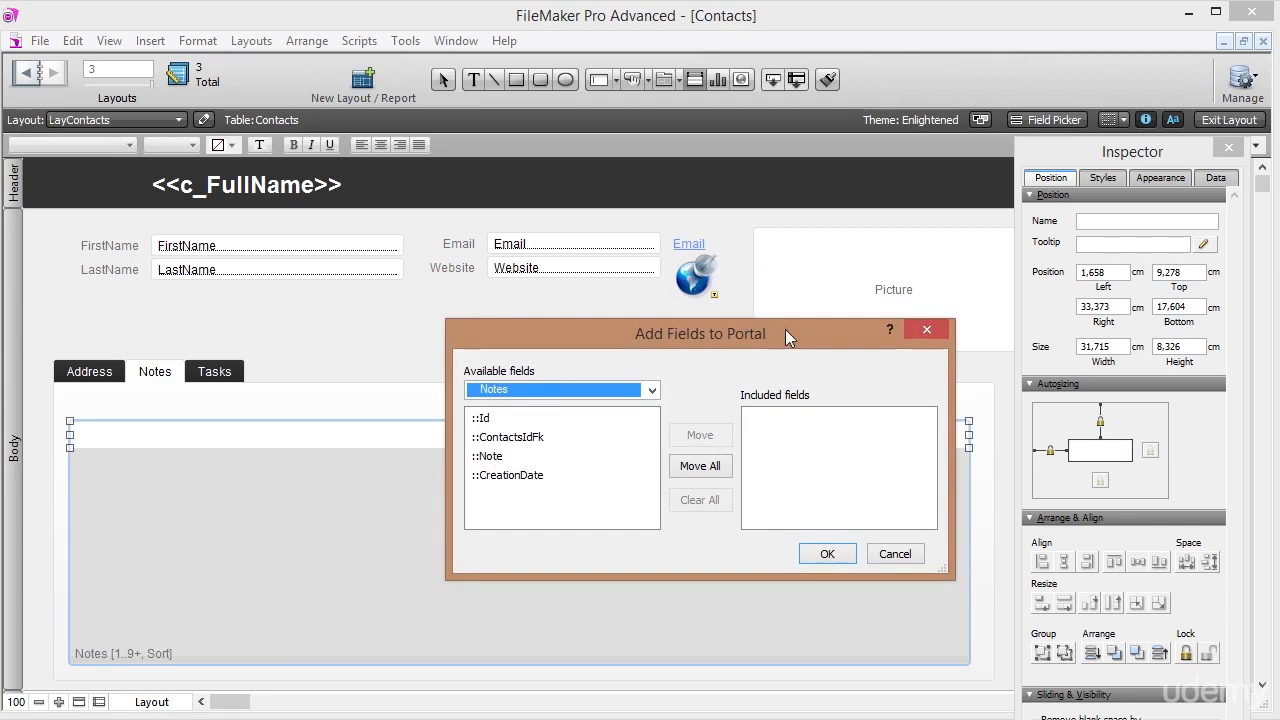
Add the ::Note and ::CreationDate fields to the portal.
click(491, 420)
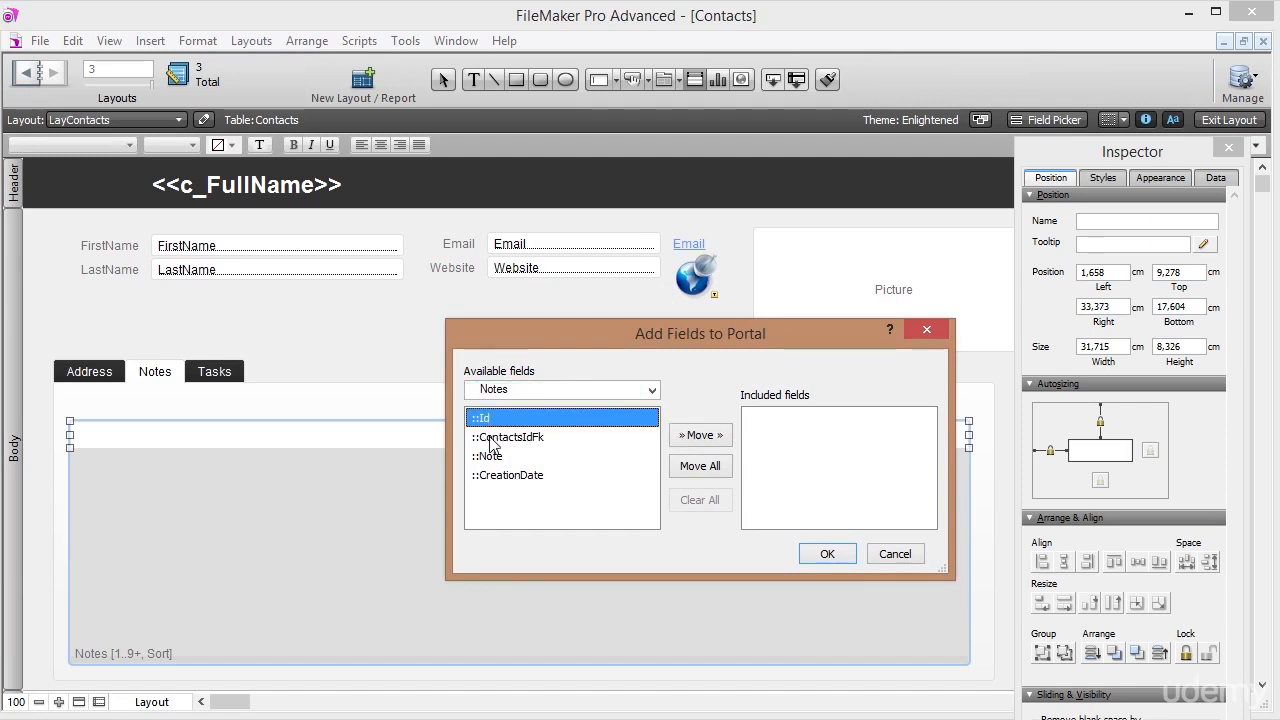
click(491, 440)
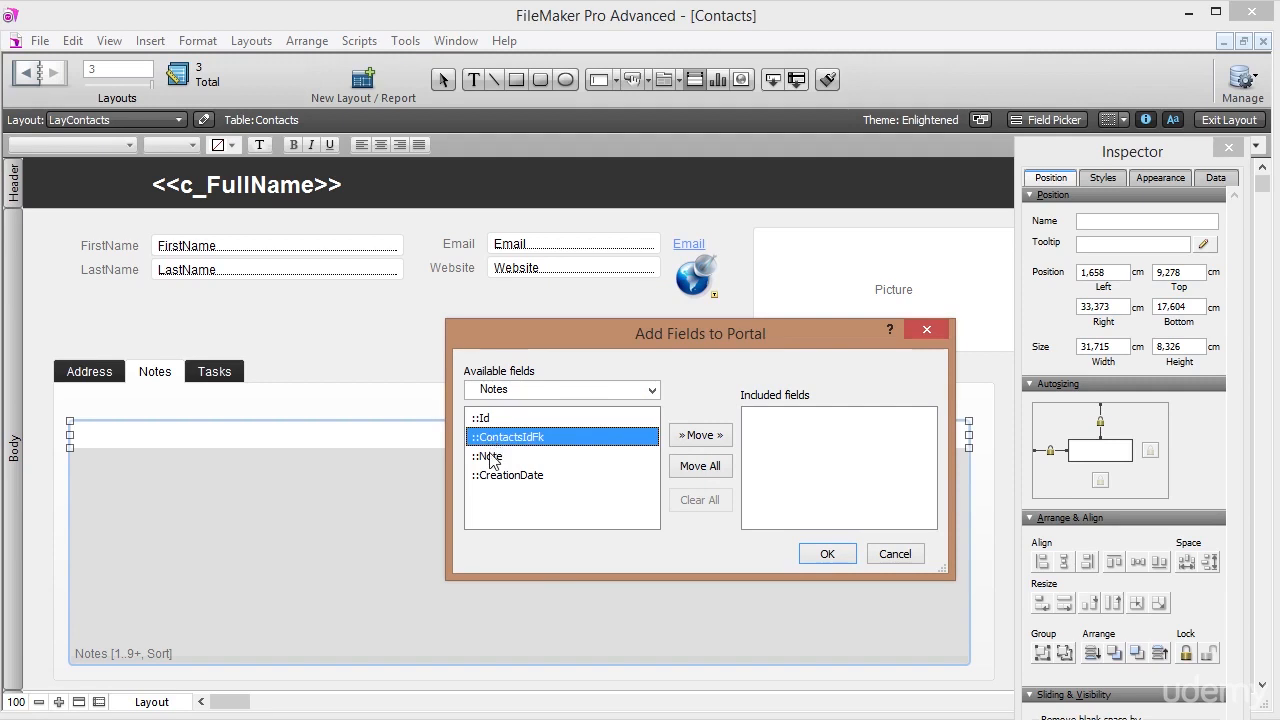
double_click(489, 458)
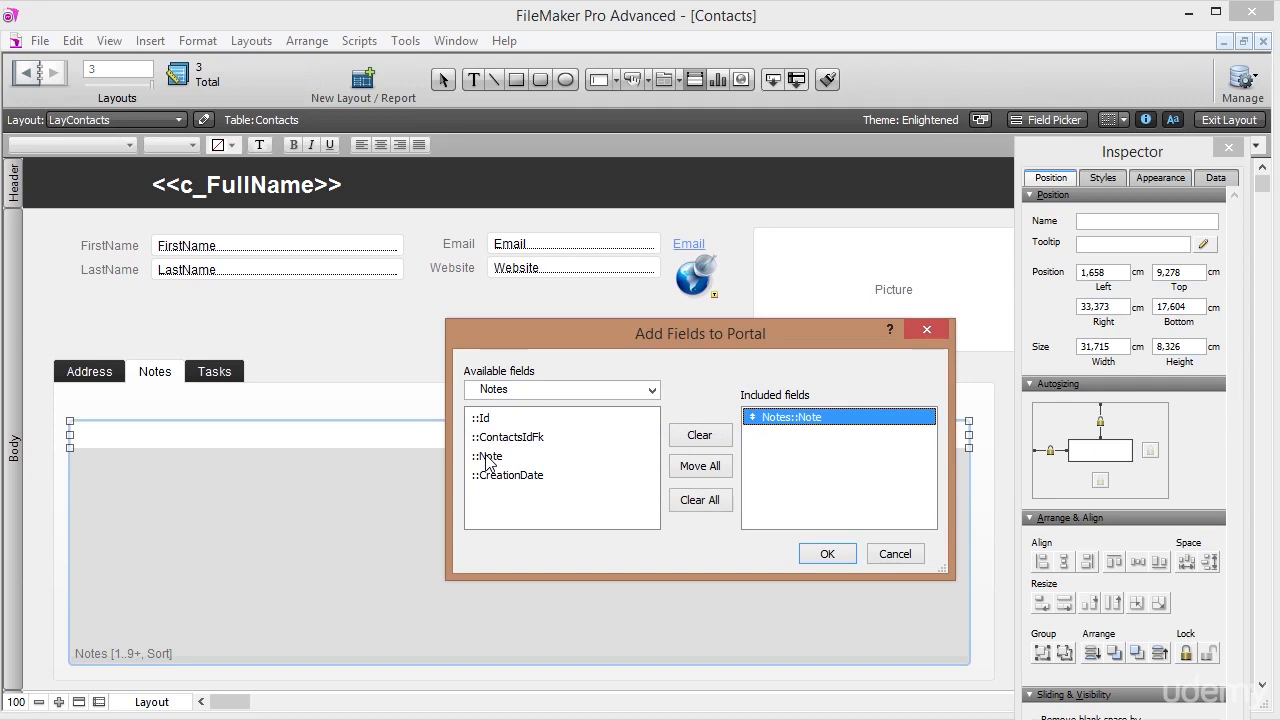
double_click(490, 478)
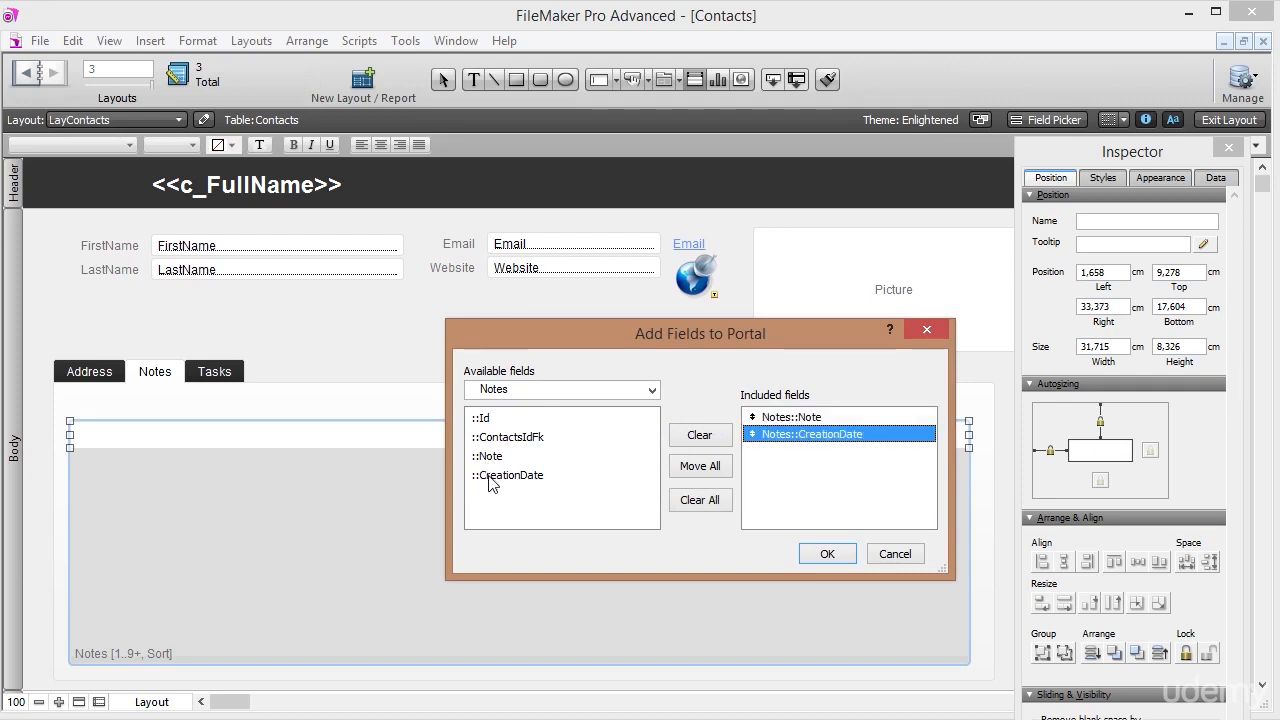
click(827, 556)
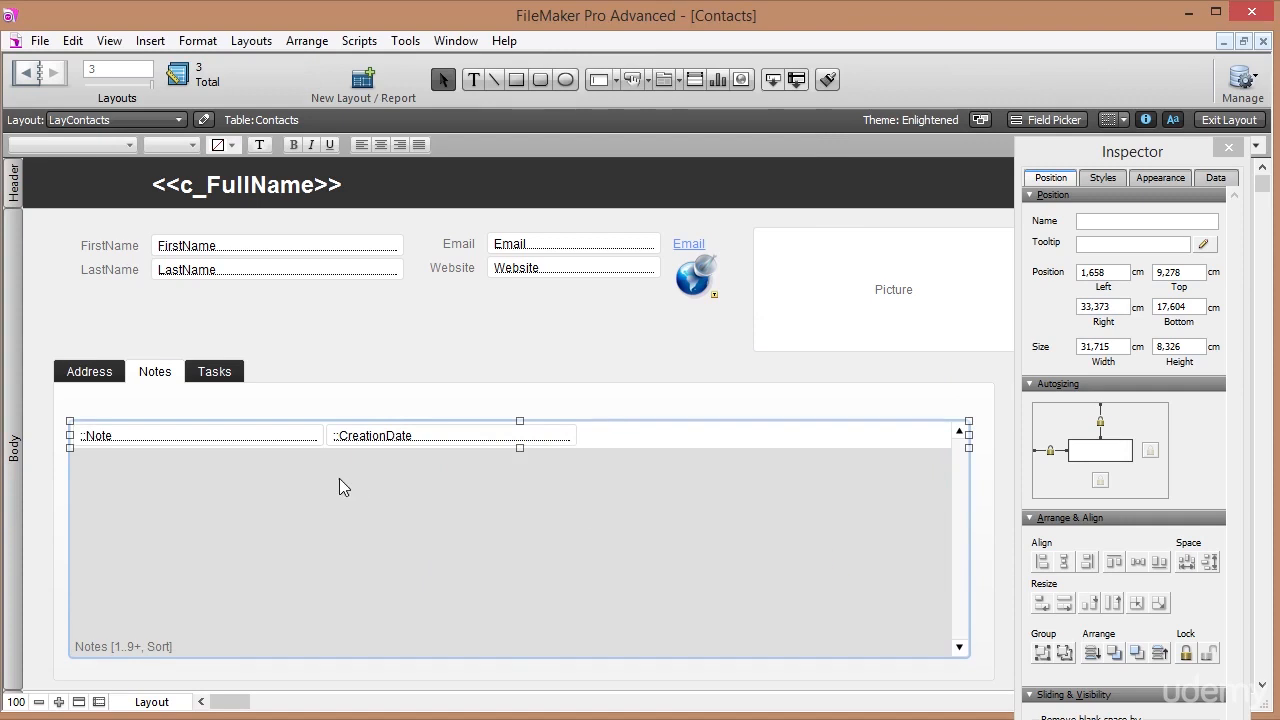
Move CreationDate to the portal's right end, widen Note up to it, and browse the Notes tab.
click(424, 446)
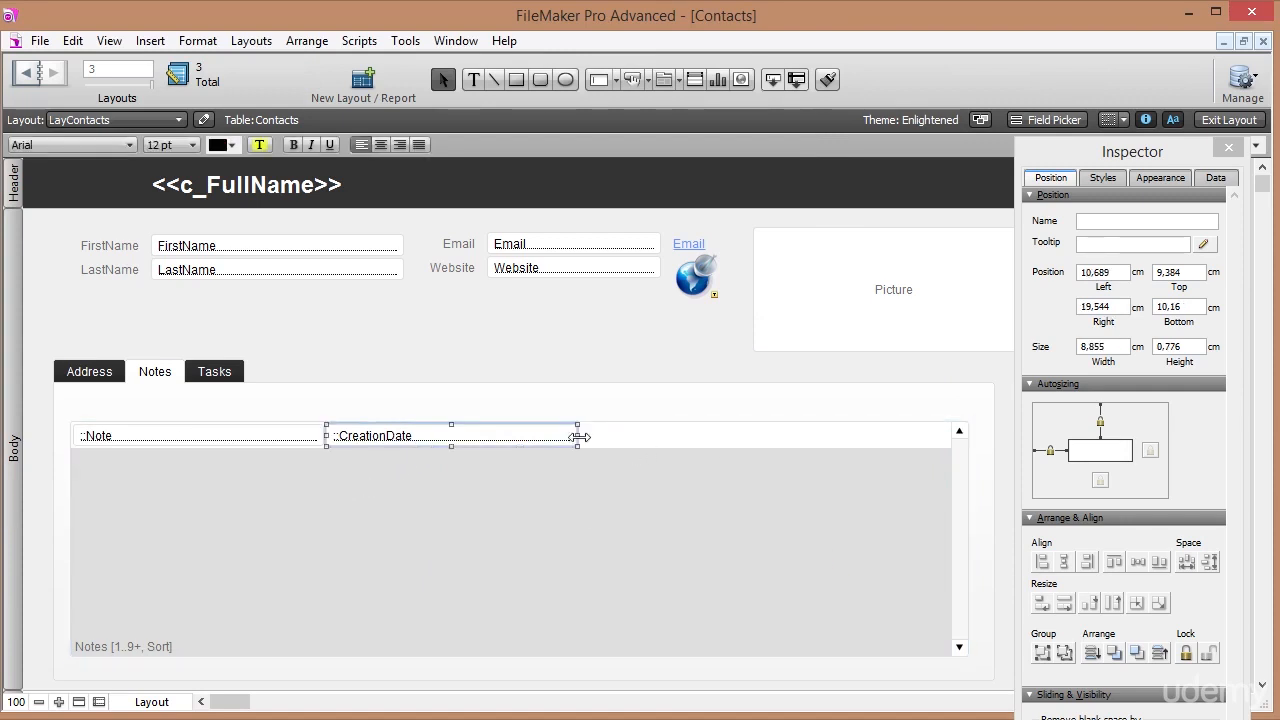
drag(594, 438, 919, 427)
drag(326, 435, 809, 452)
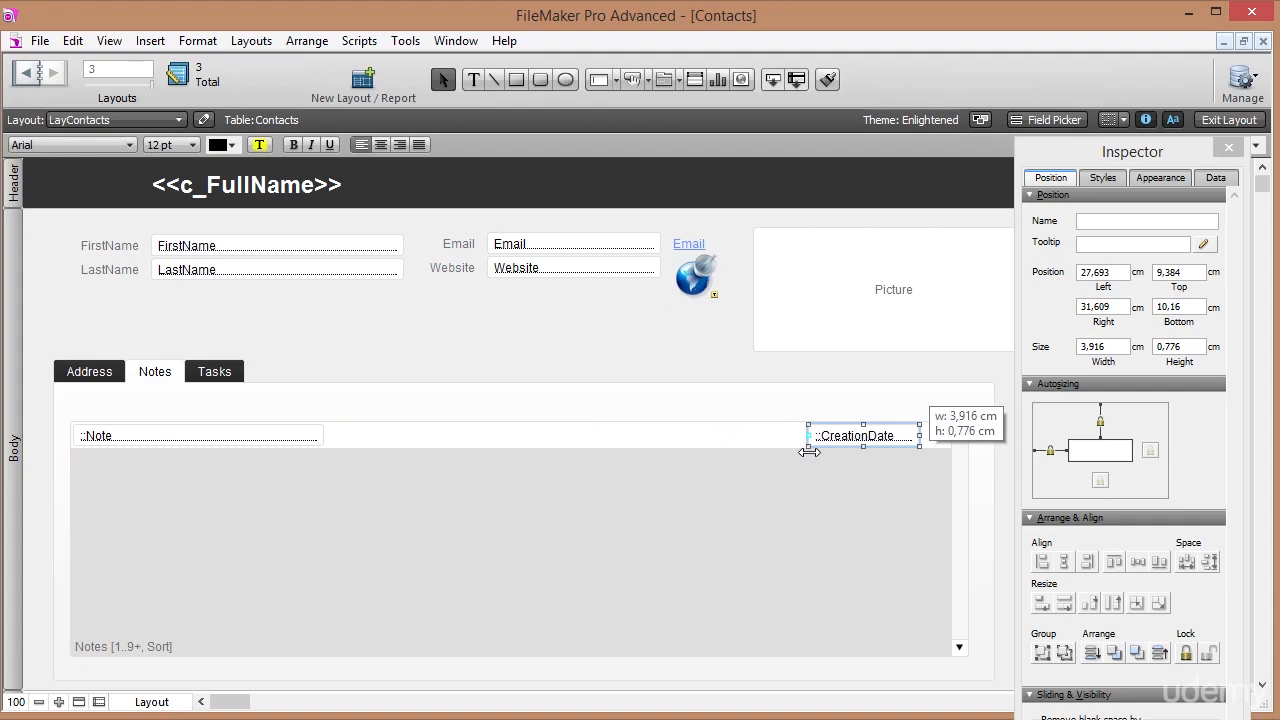
click(264, 437)
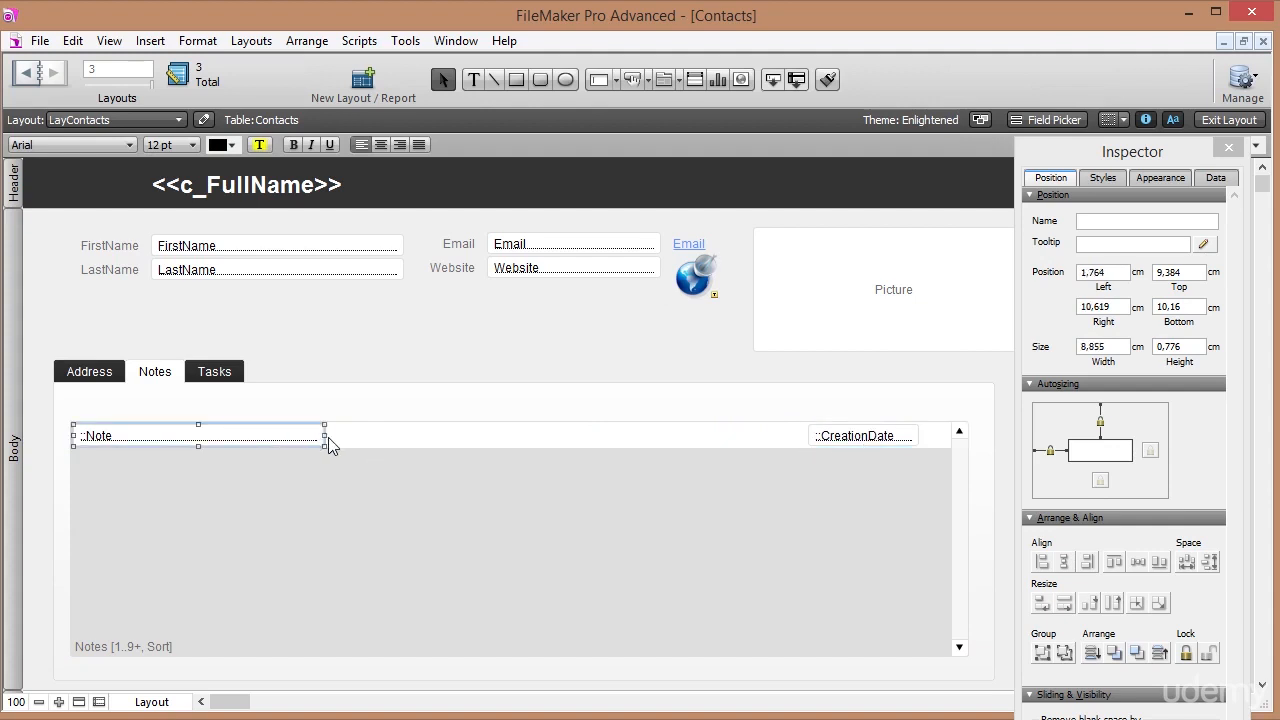
drag(322, 435, 800, 466)
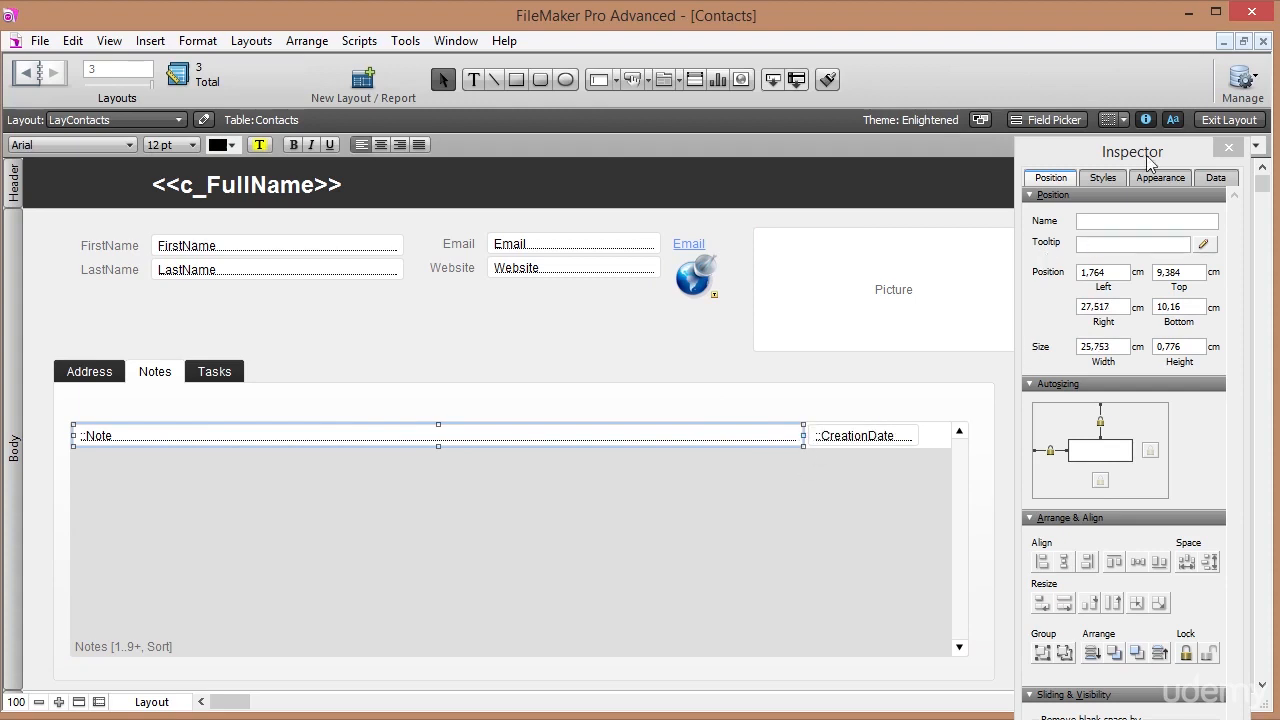
click(1245, 120)
click(140, 350)
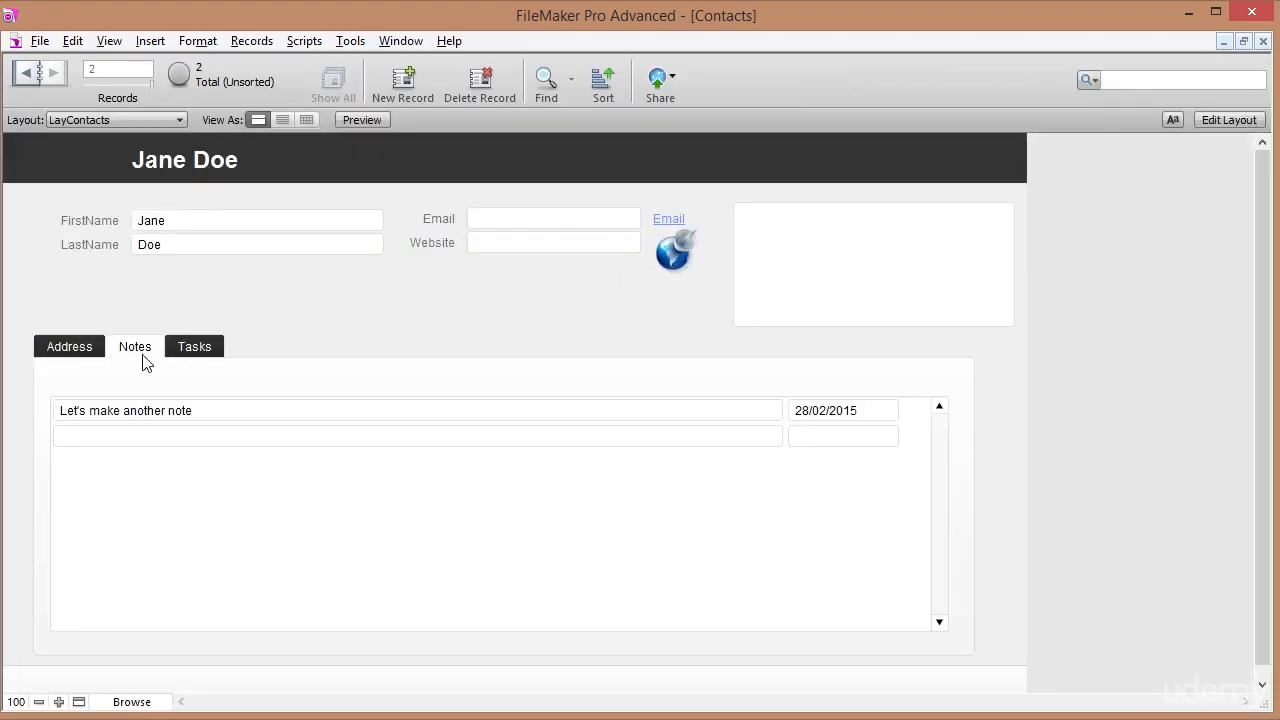
Add the portal note 'Add a new note here', check its 28/02/2015 date, and return to Layout mode.
click(110, 436)
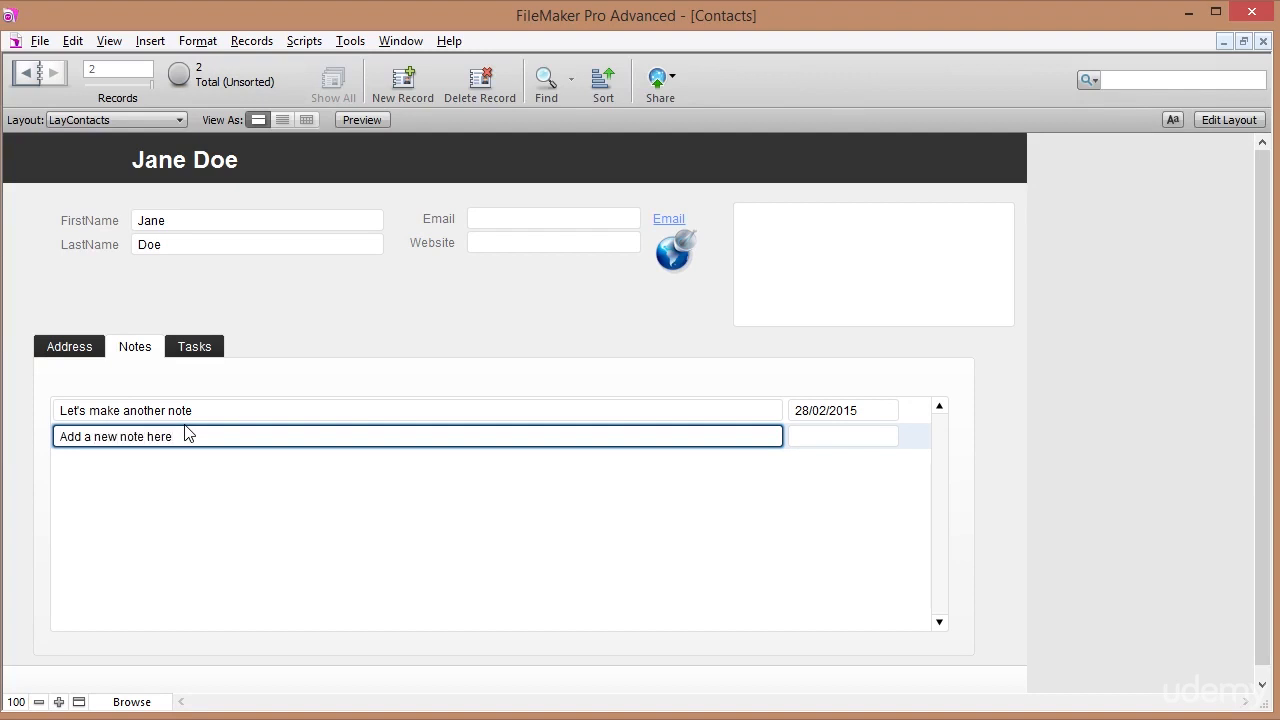
click(308, 328)
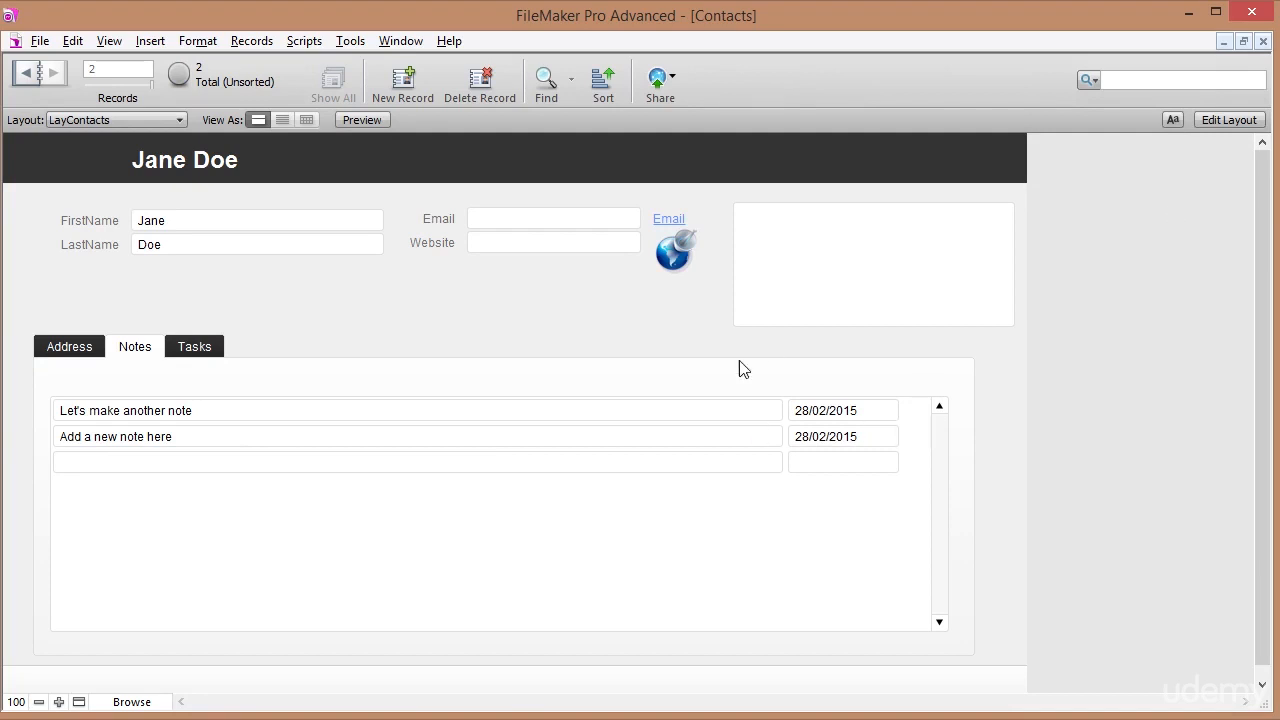
click(203, 436)
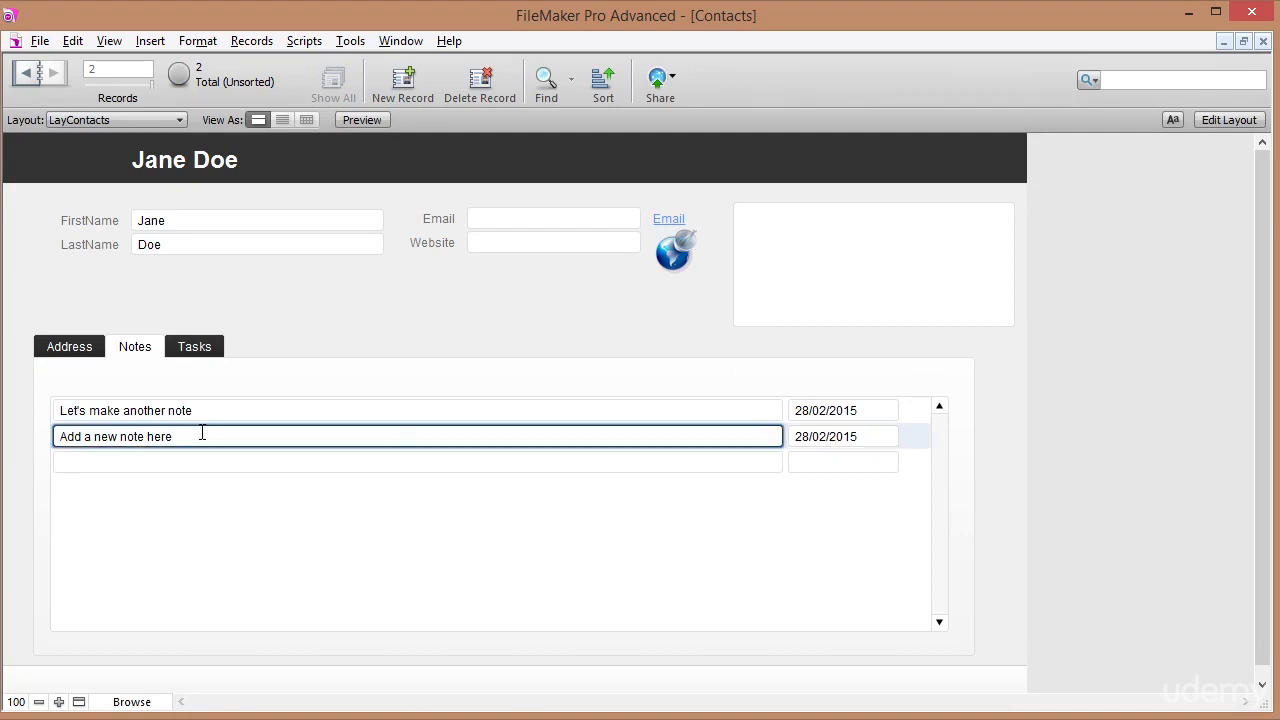
click(872, 437)
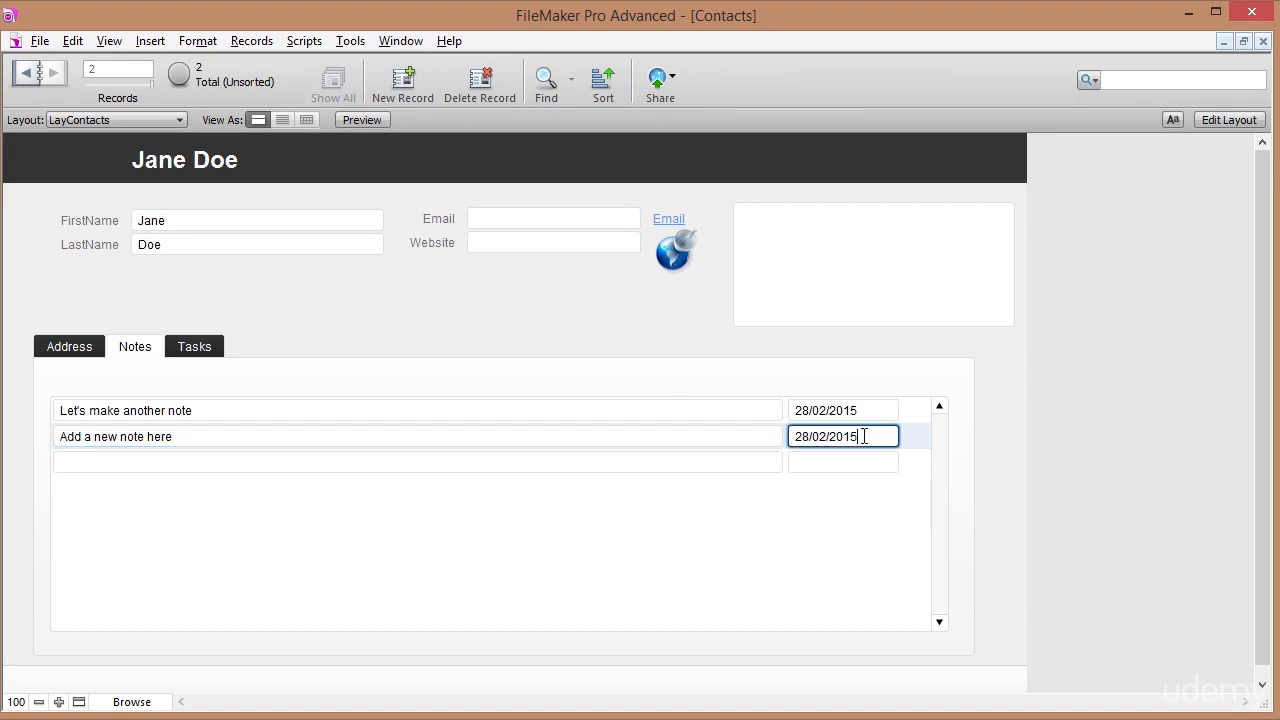
click(1228, 119)
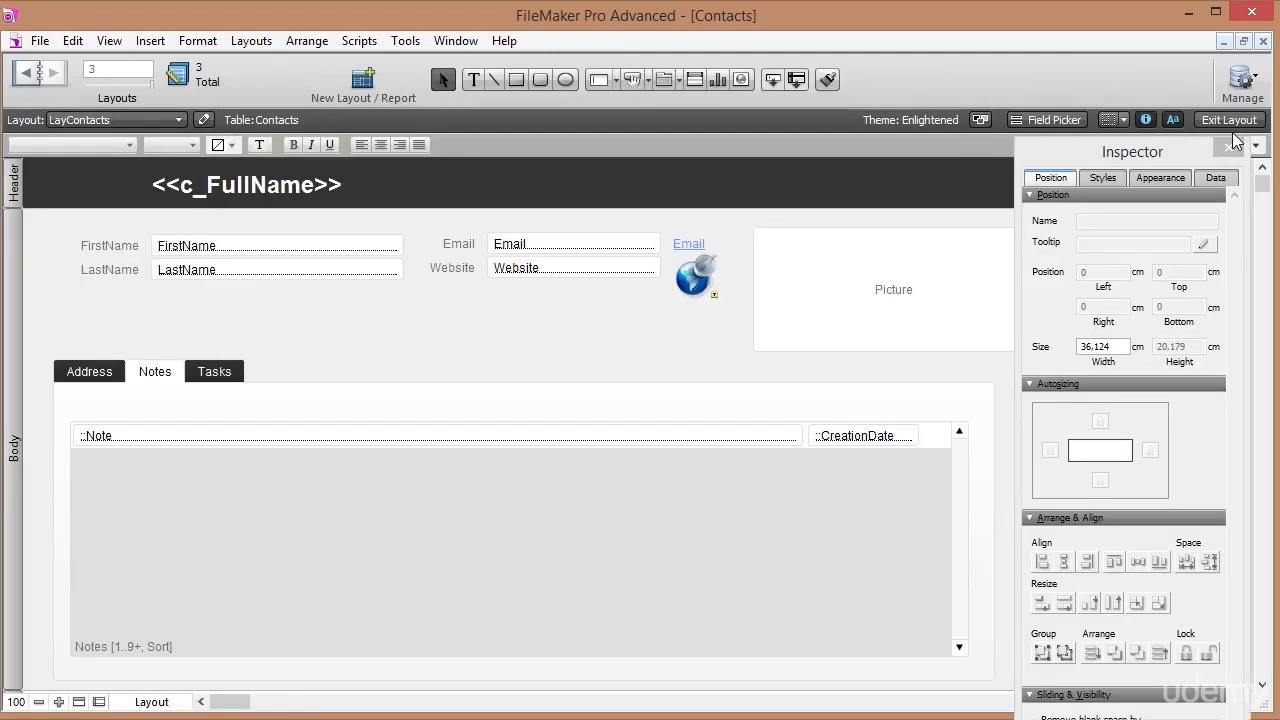
Make the portal's CreationDate field a drop-down calendar with a show/hide icon.
click(868, 437)
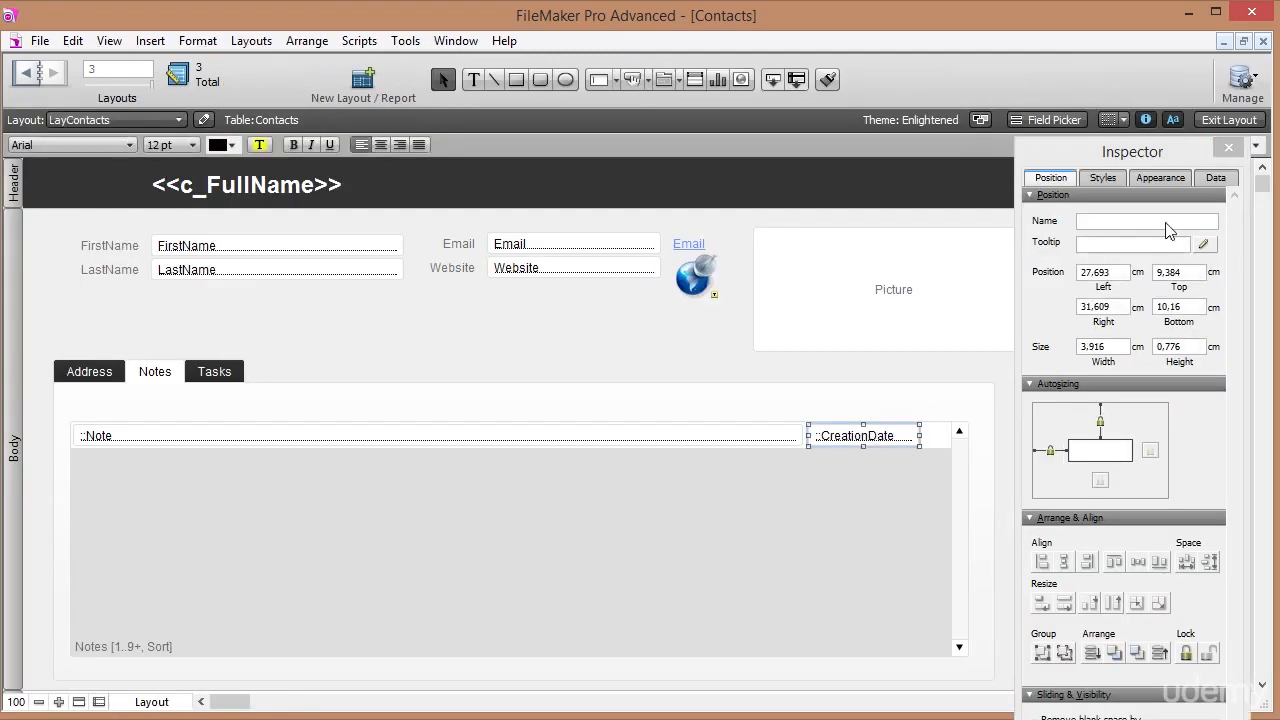
click(1216, 179)
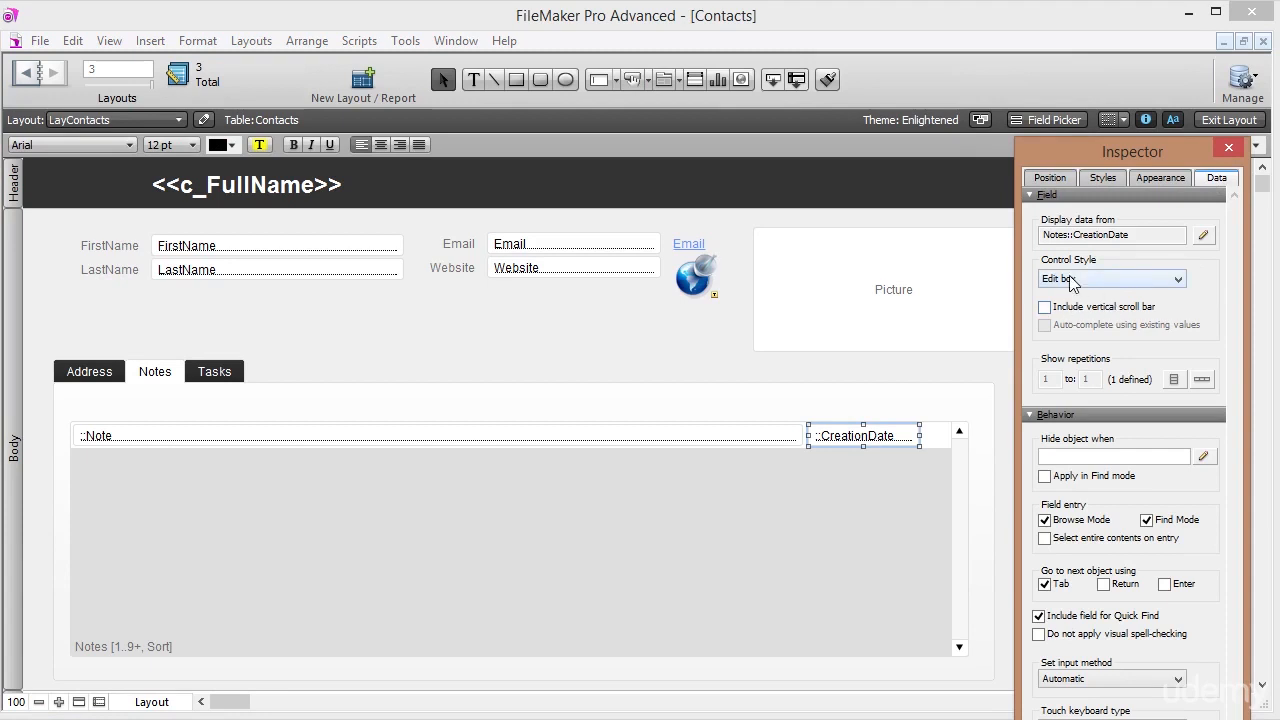
click(1100, 282)
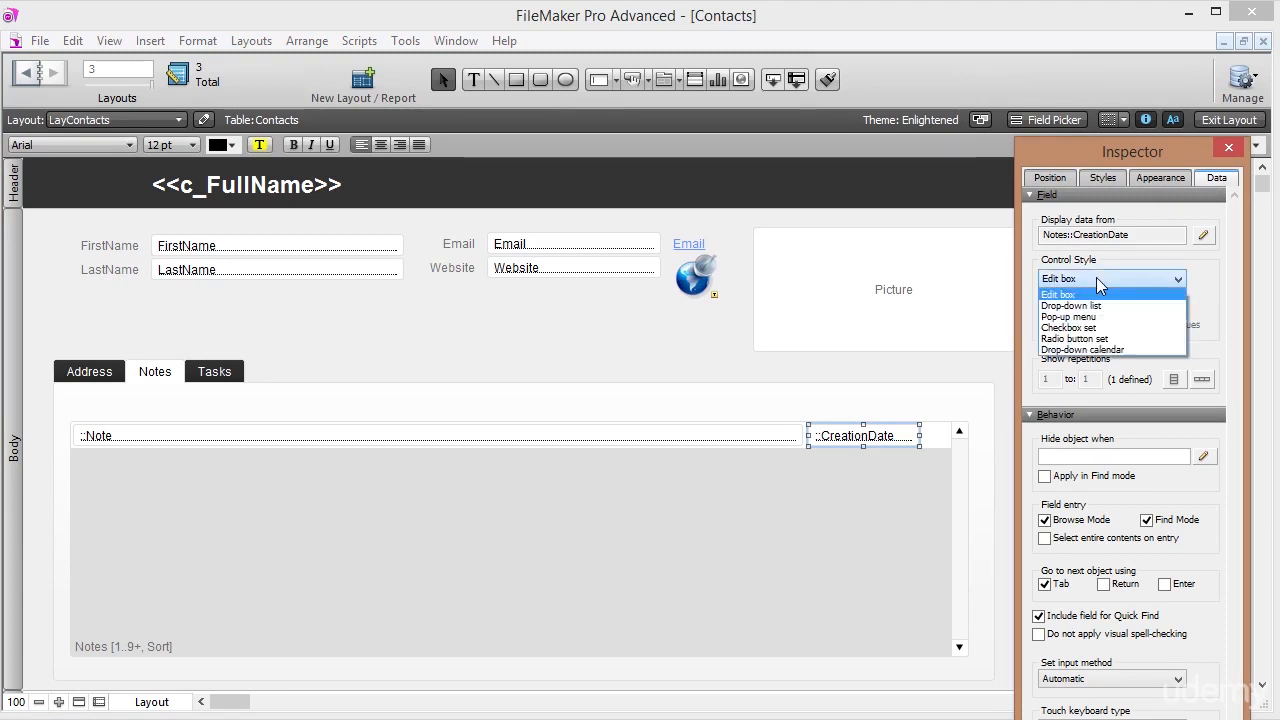
click(1097, 353)
click(1044, 308)
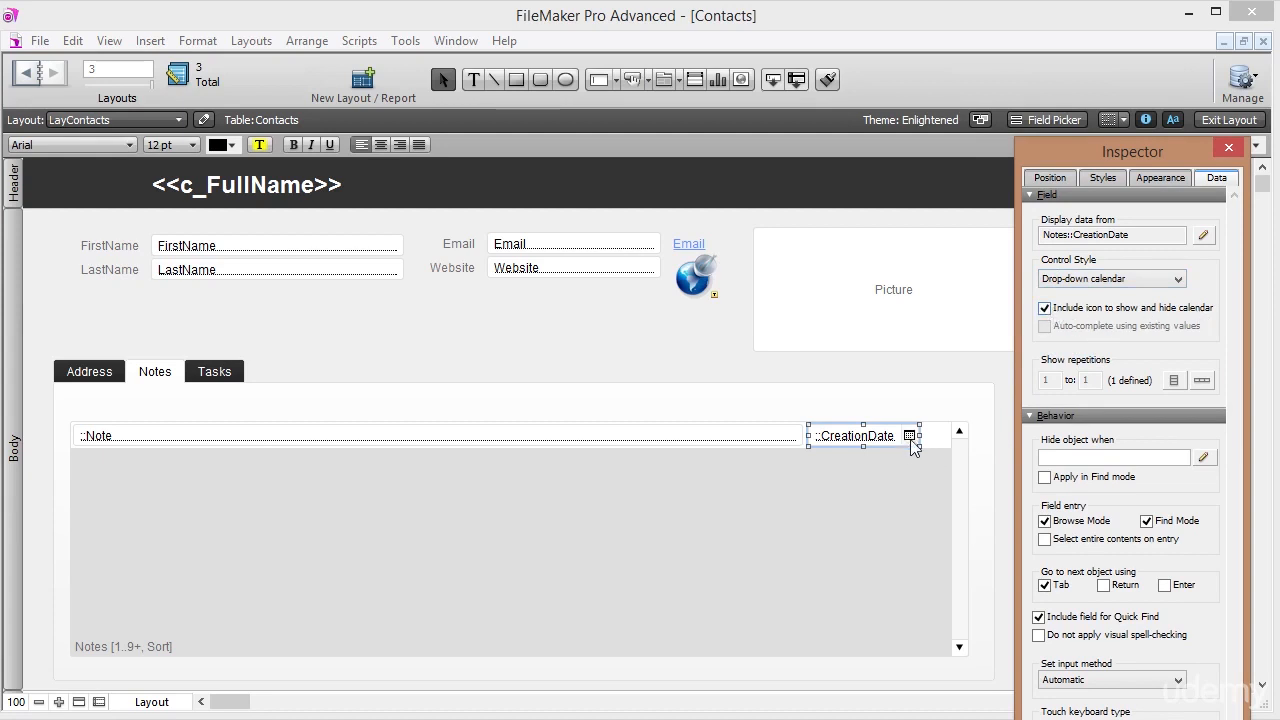
In Browse mode, redate 'Add a new note here' to 26/02/2015 using the calendar.
click(1228, 120)
click(137, 347)
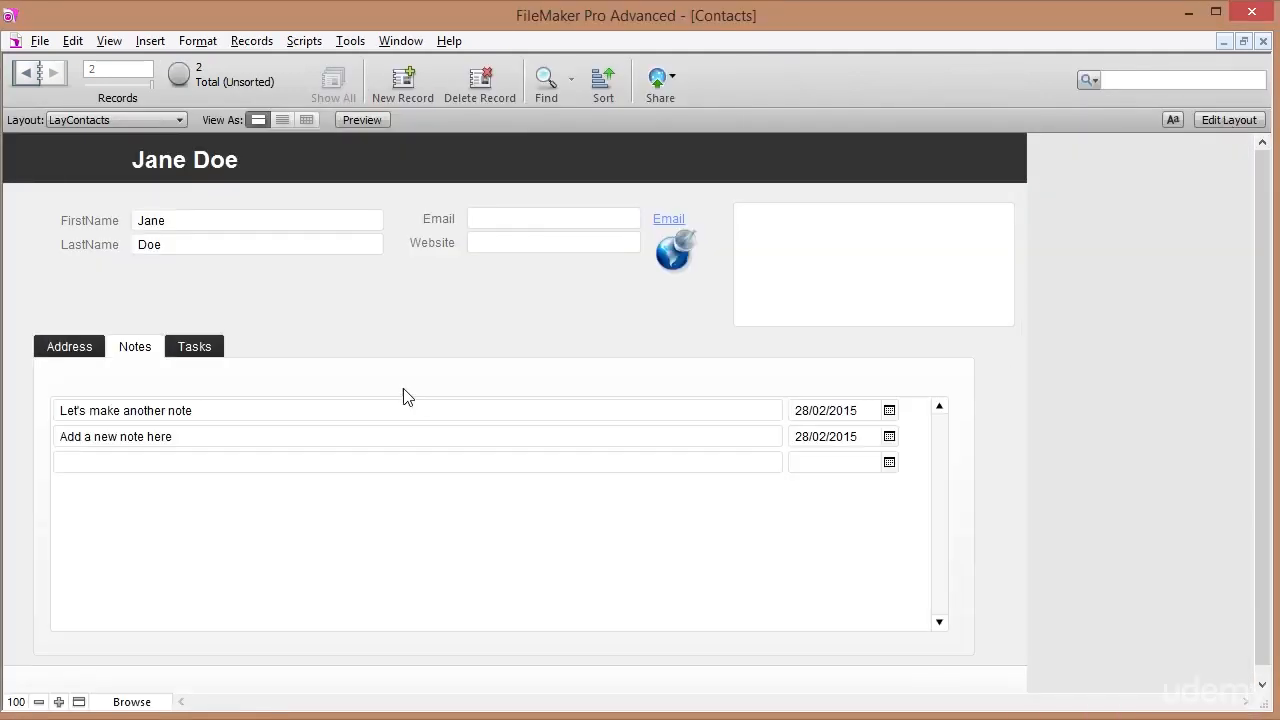
click(889, 437)
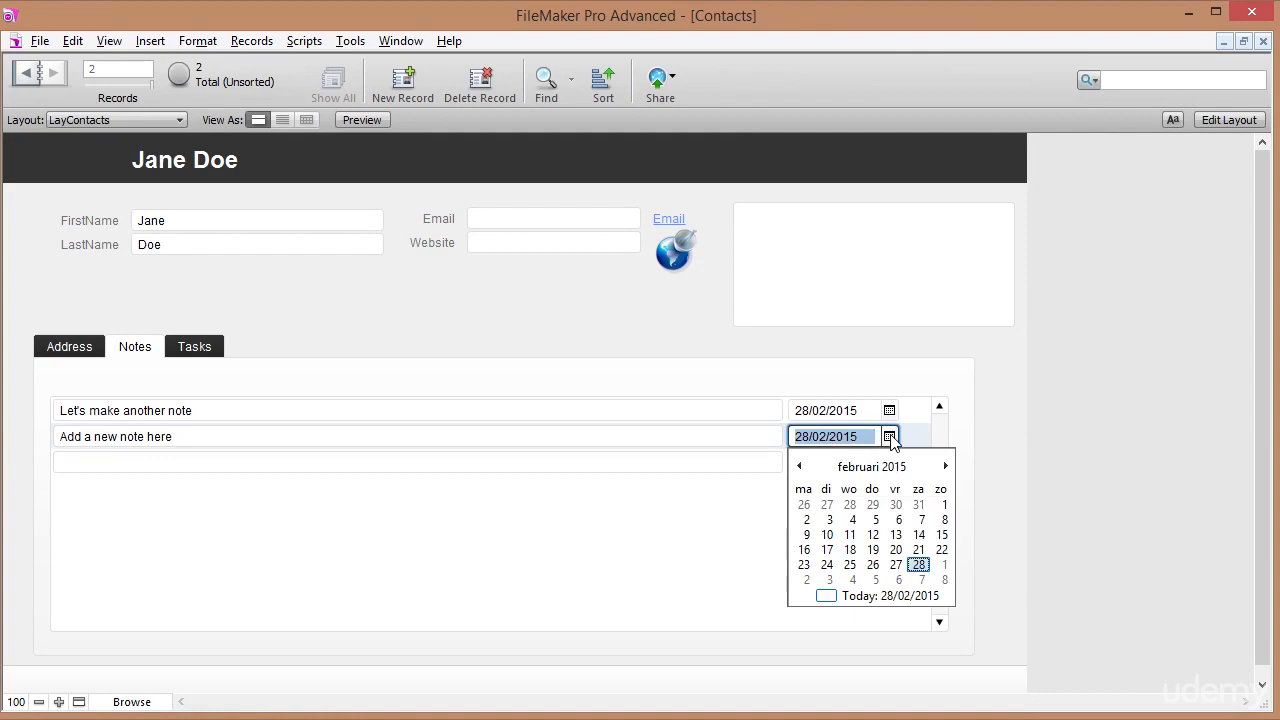
click(875, 567)
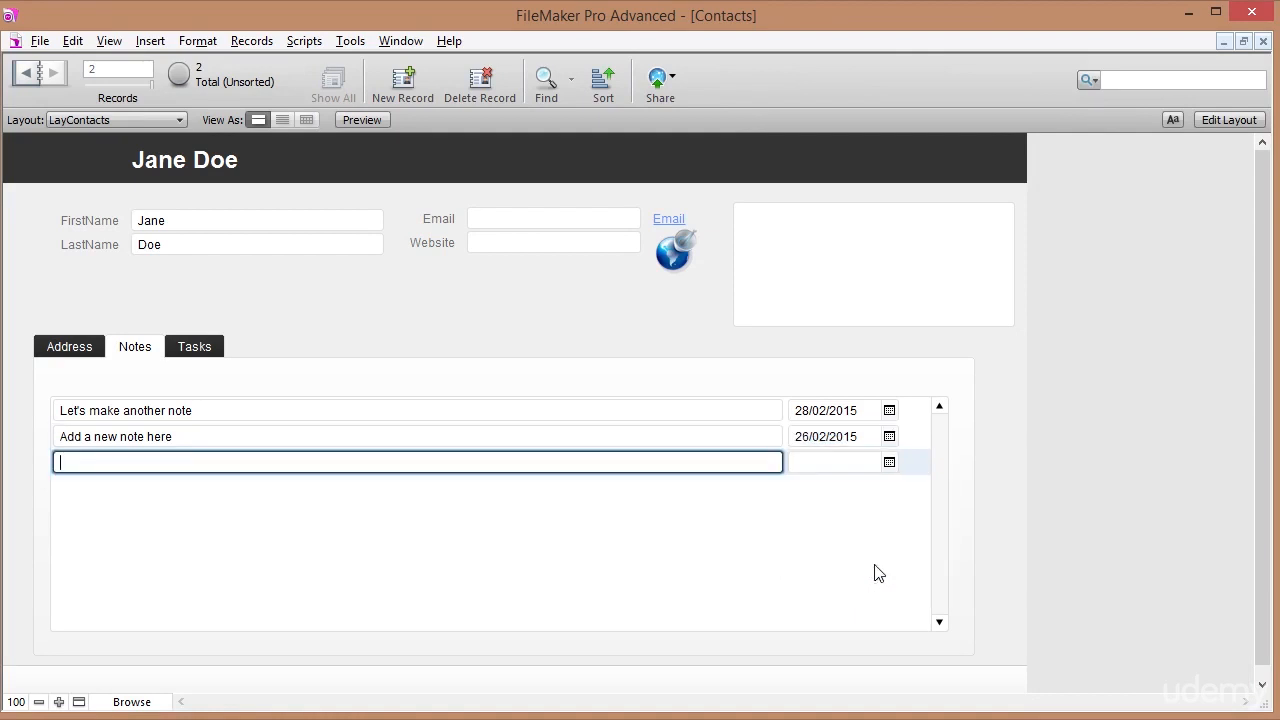
click(848, 357)
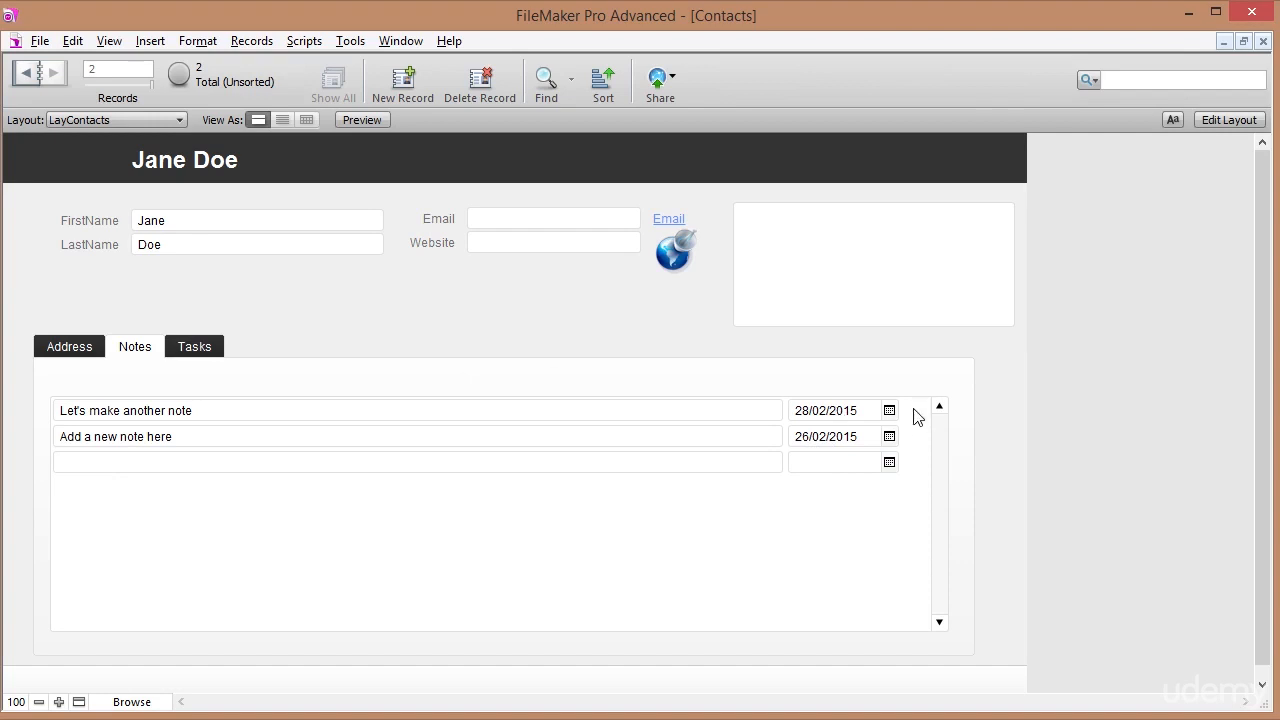
Enter 'wrong note' in the empty notes portal row, select it, and switch to Layout mode.
click(169, 463)
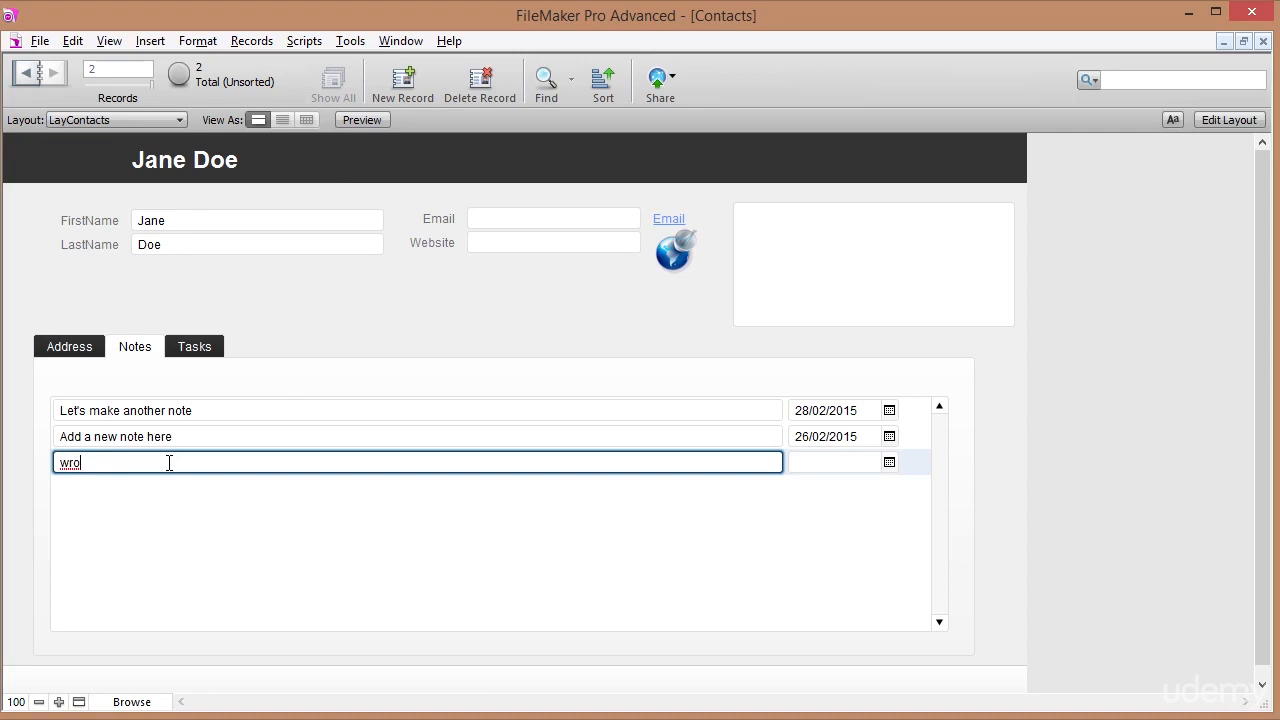
key(KP_Enter)
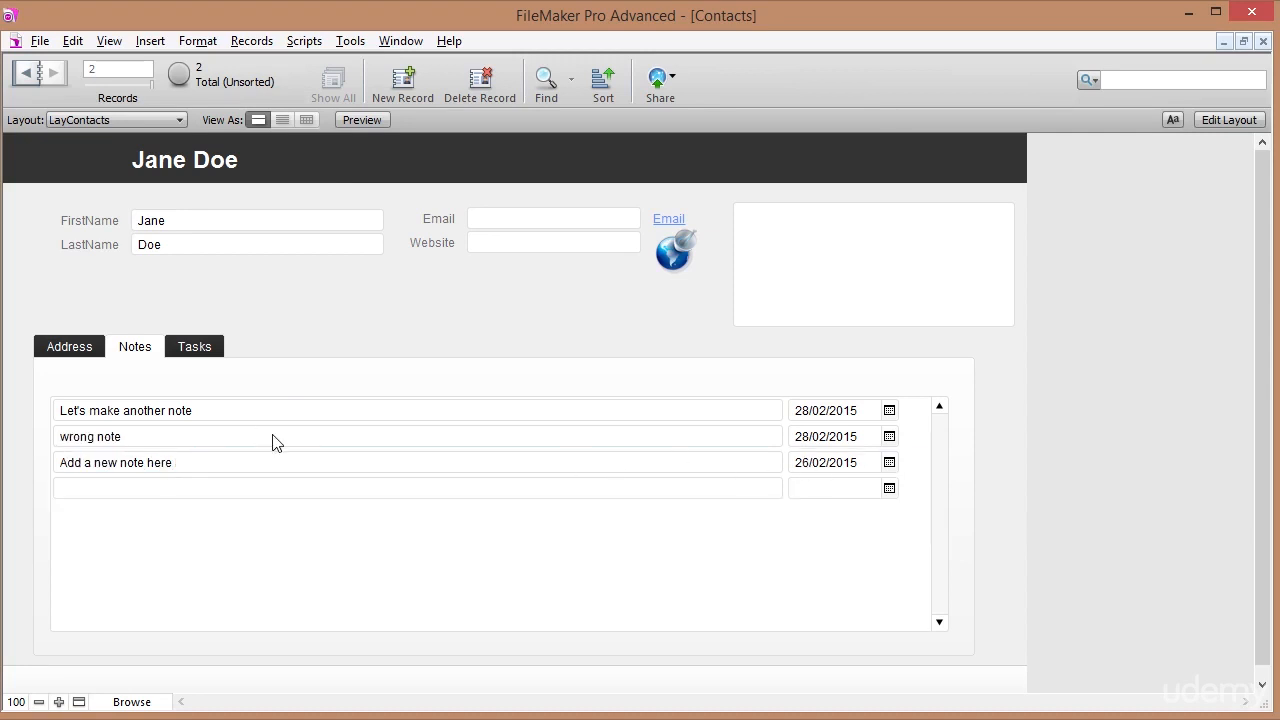
click(124, 436)
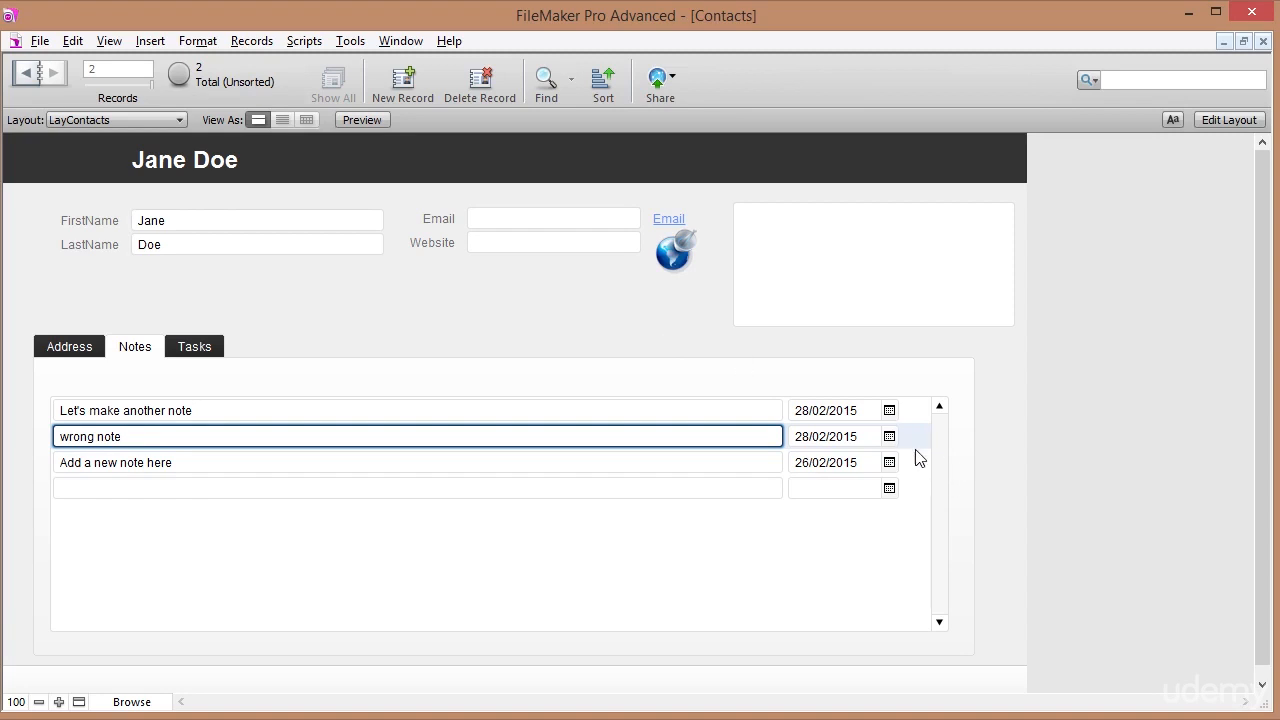
click(1215, 121)
Insert 'Uncheck - Red Cross 16.png' and nudge it into the portal row beside ::CreationDate.
click(150, 41)
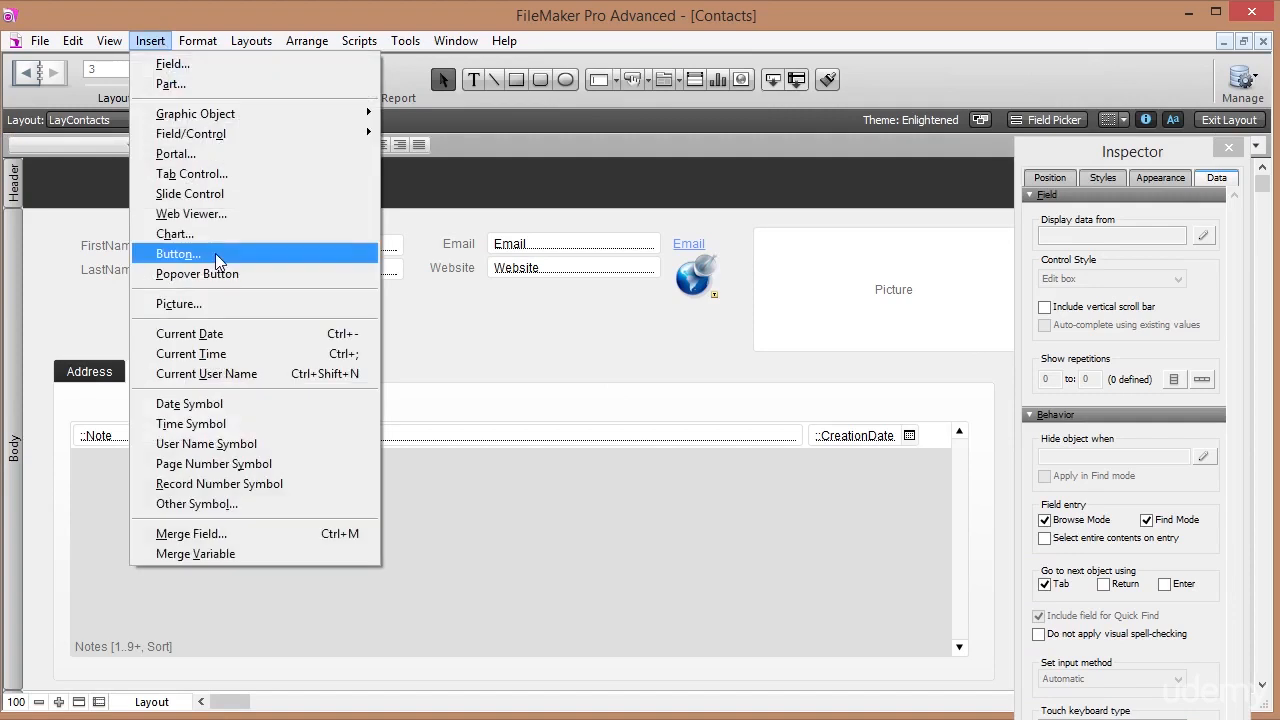
click(200, 304)
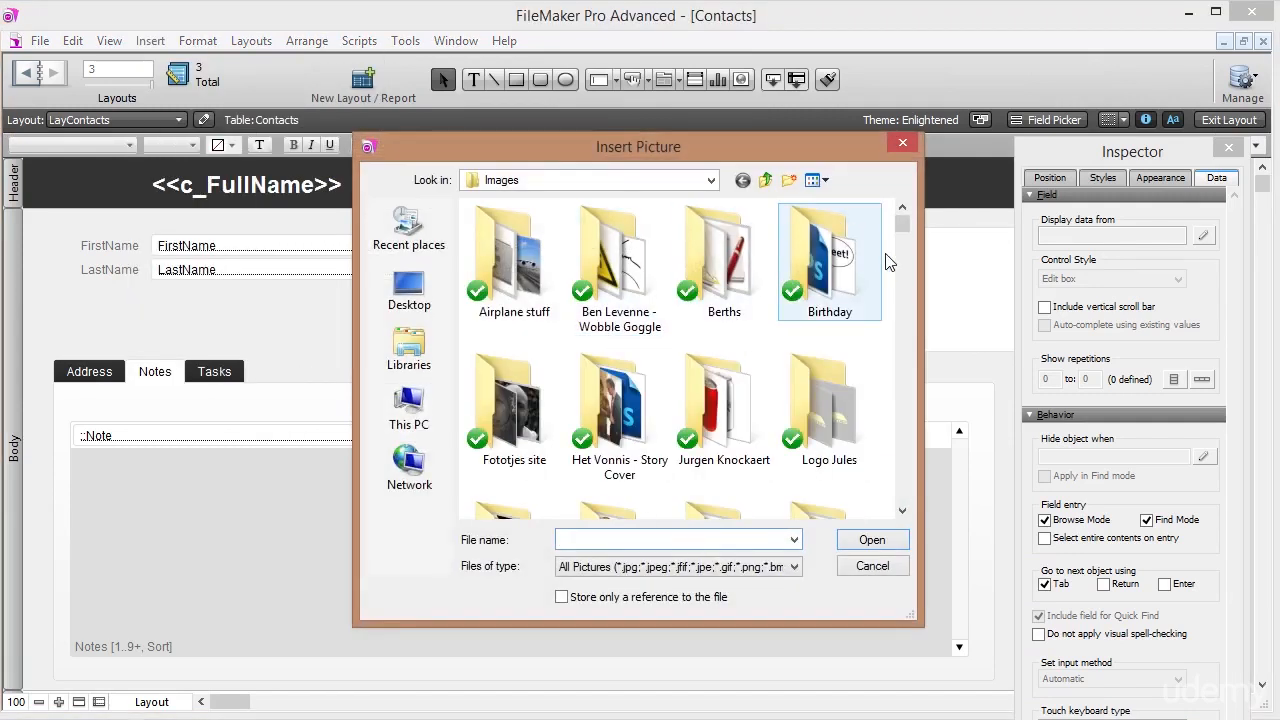
drag(903, 224, 903, 490)
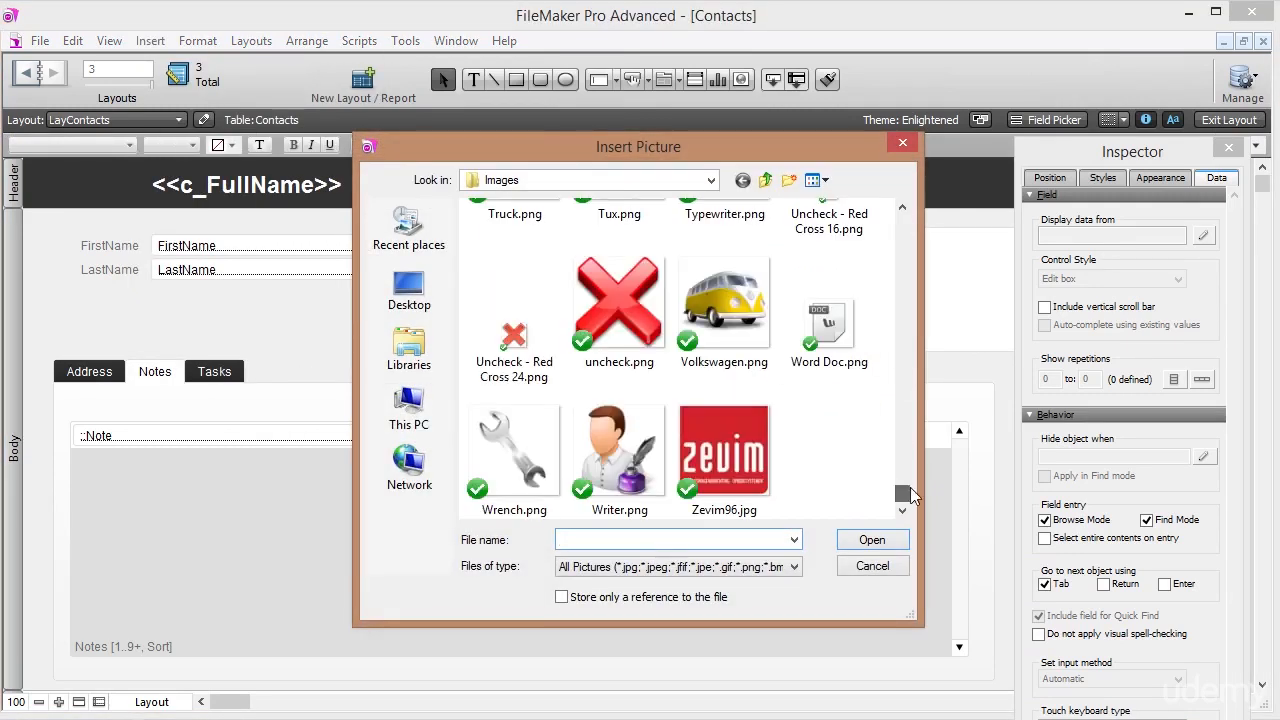
click(521, 341)
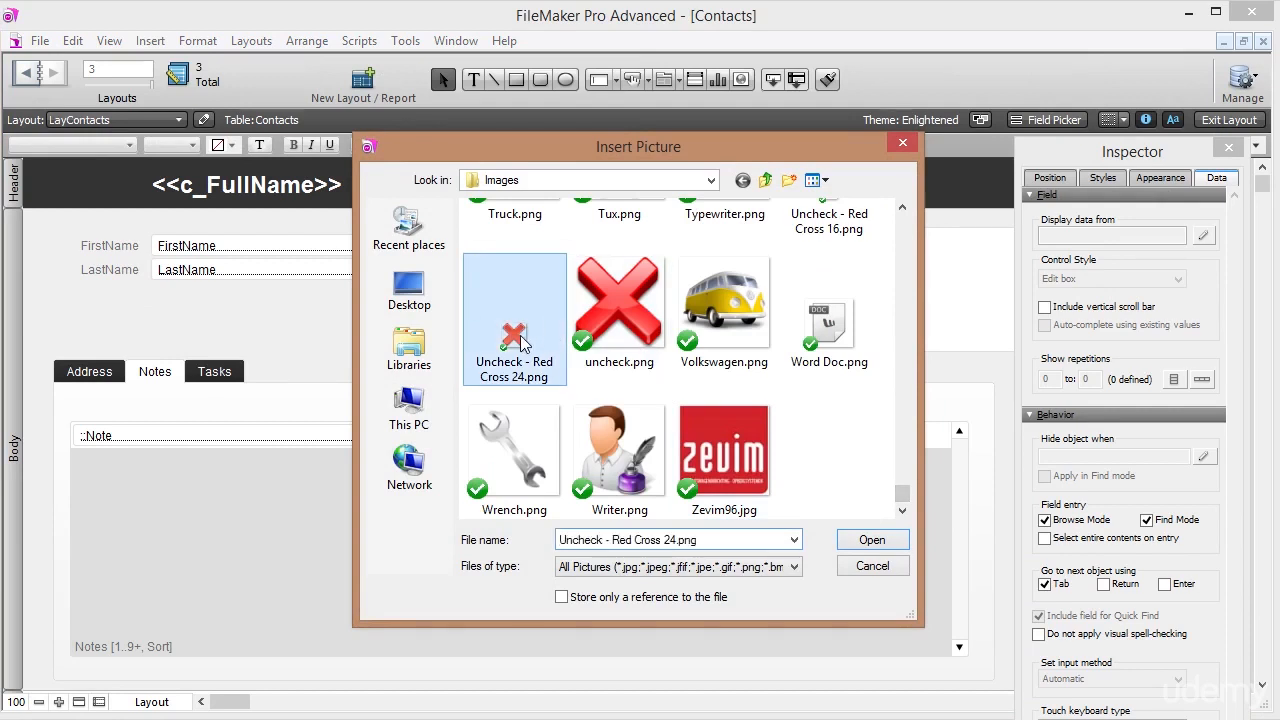
scroll(521, 341, up, 1)
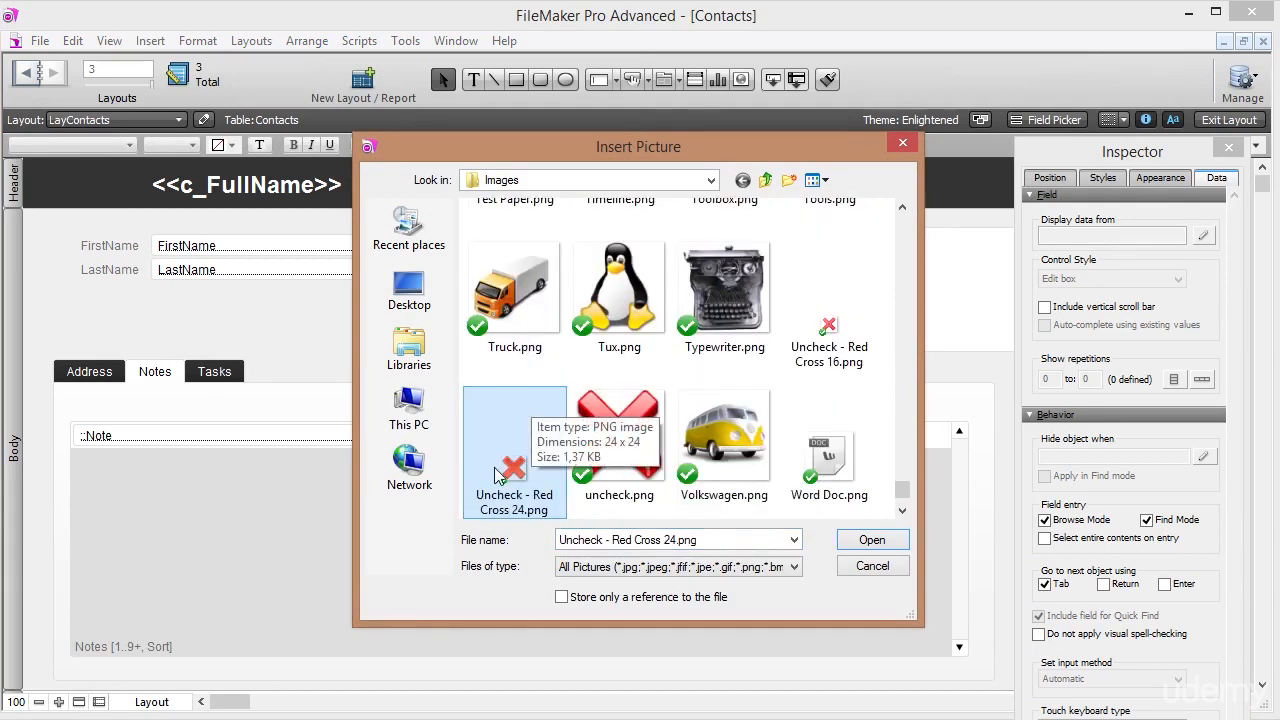
click(828, 330)
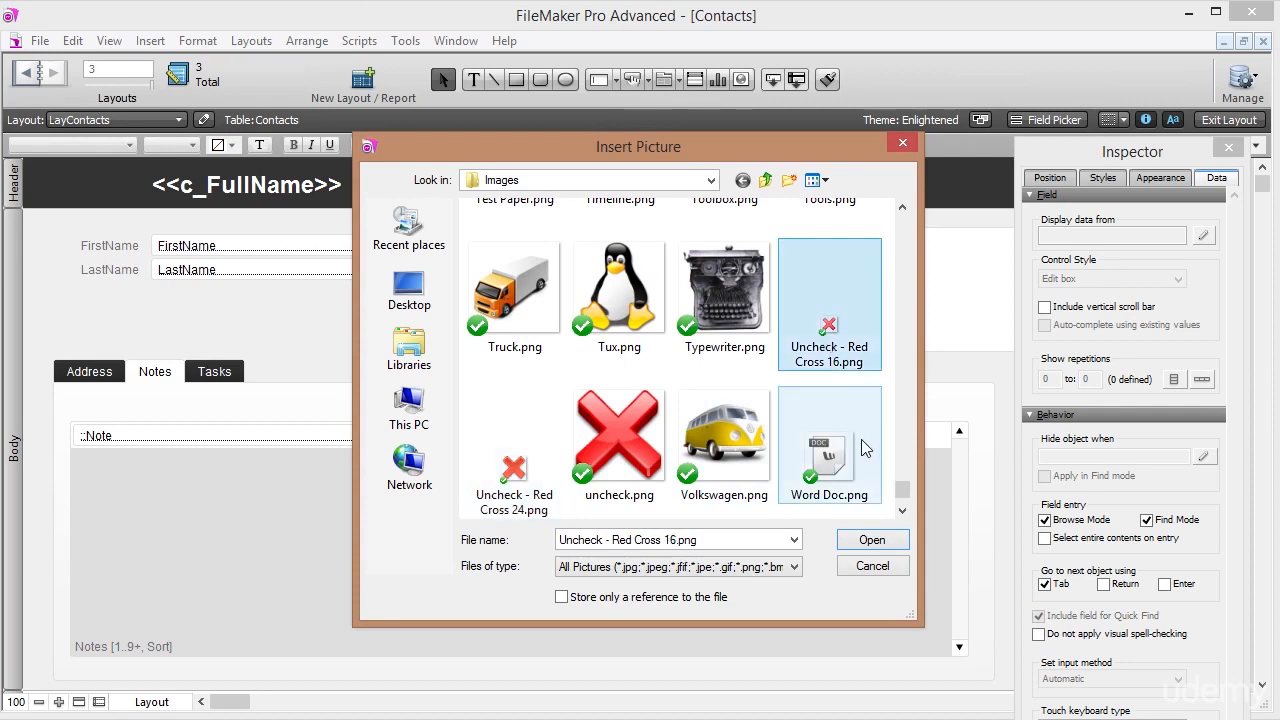
click(871, 539)
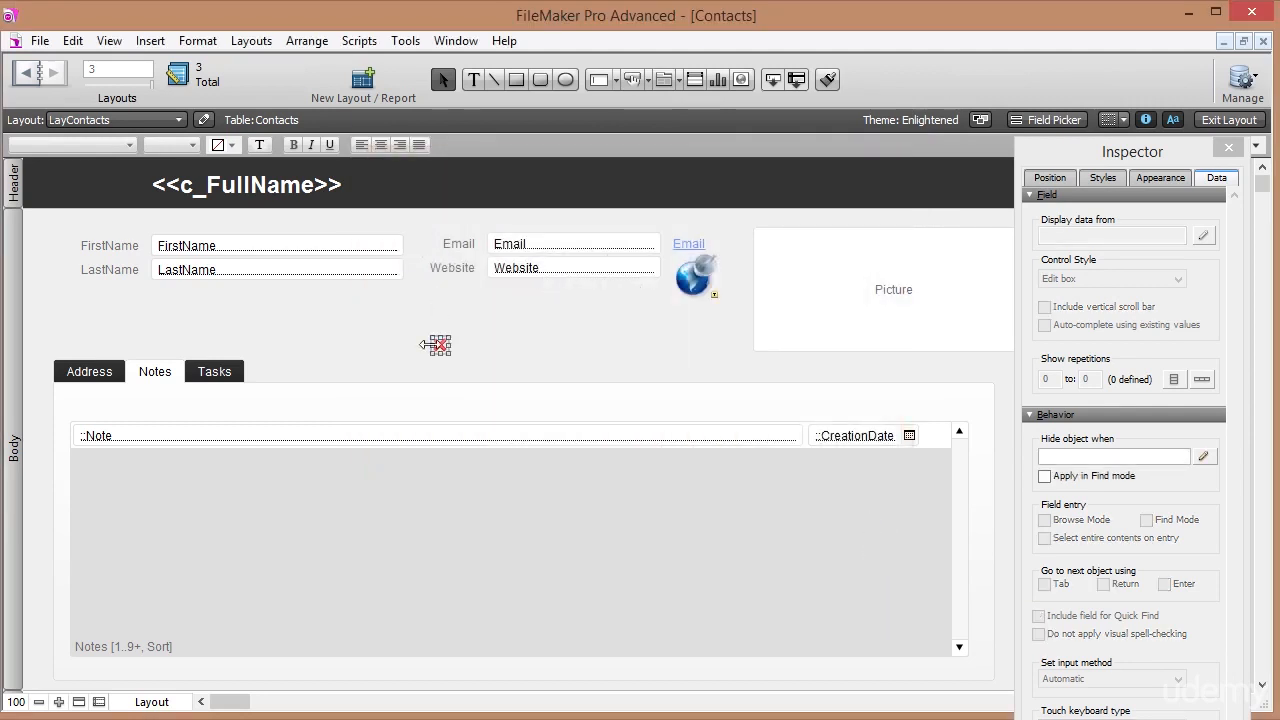
drag(440, 345, 932, 440)
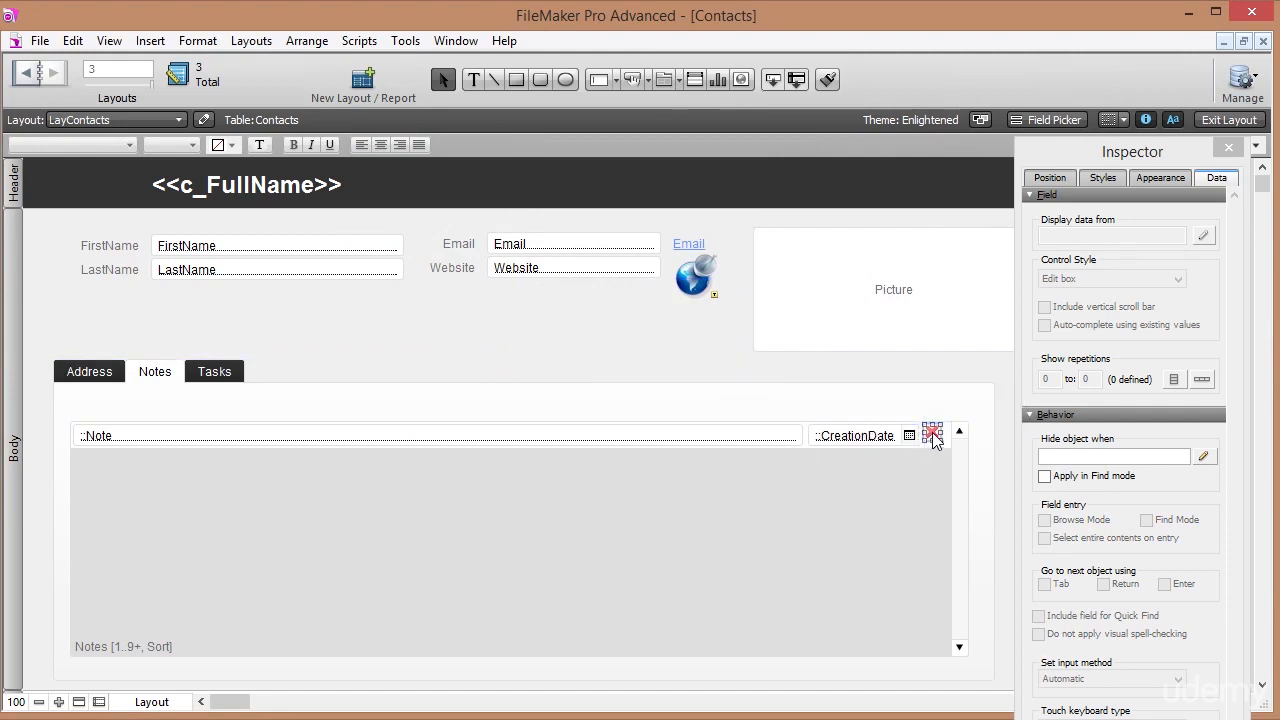
key(Right)
key(Down)
key(Down)
key(Right)
Make the red-cross image a Delete Portal Row button and exit Layout mode.
right_click(934, 438)
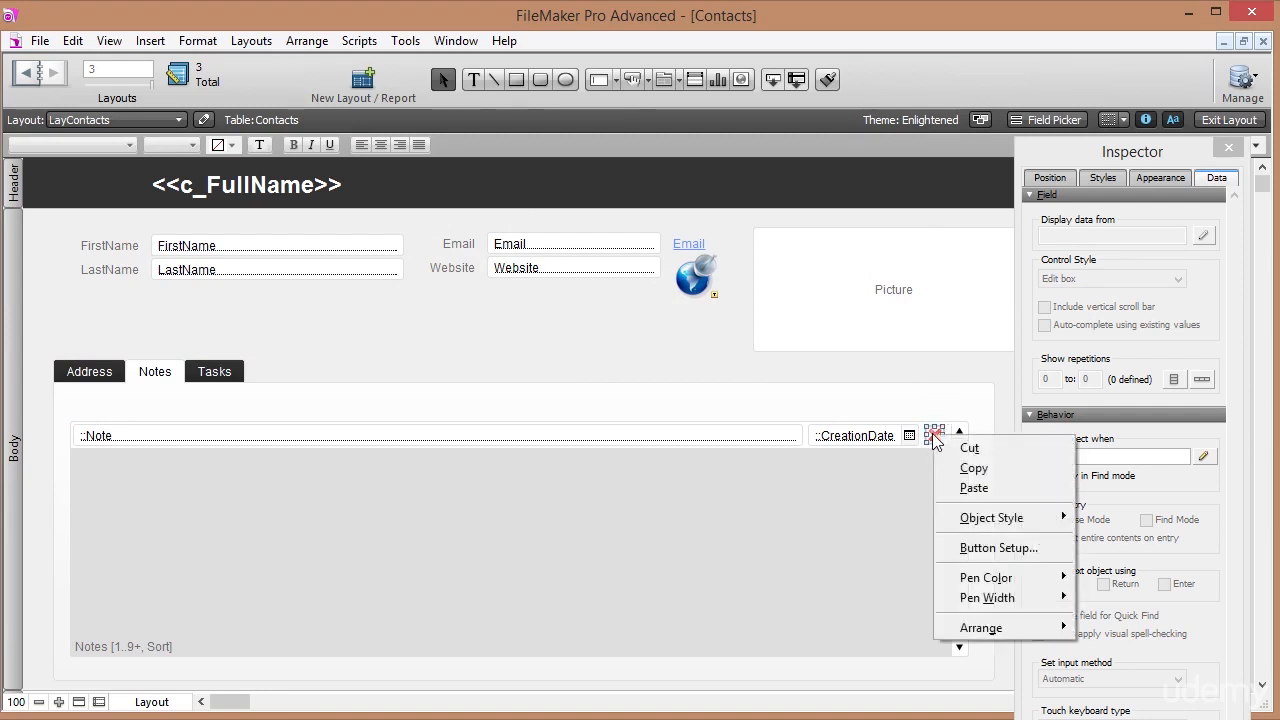
click(988, 547)
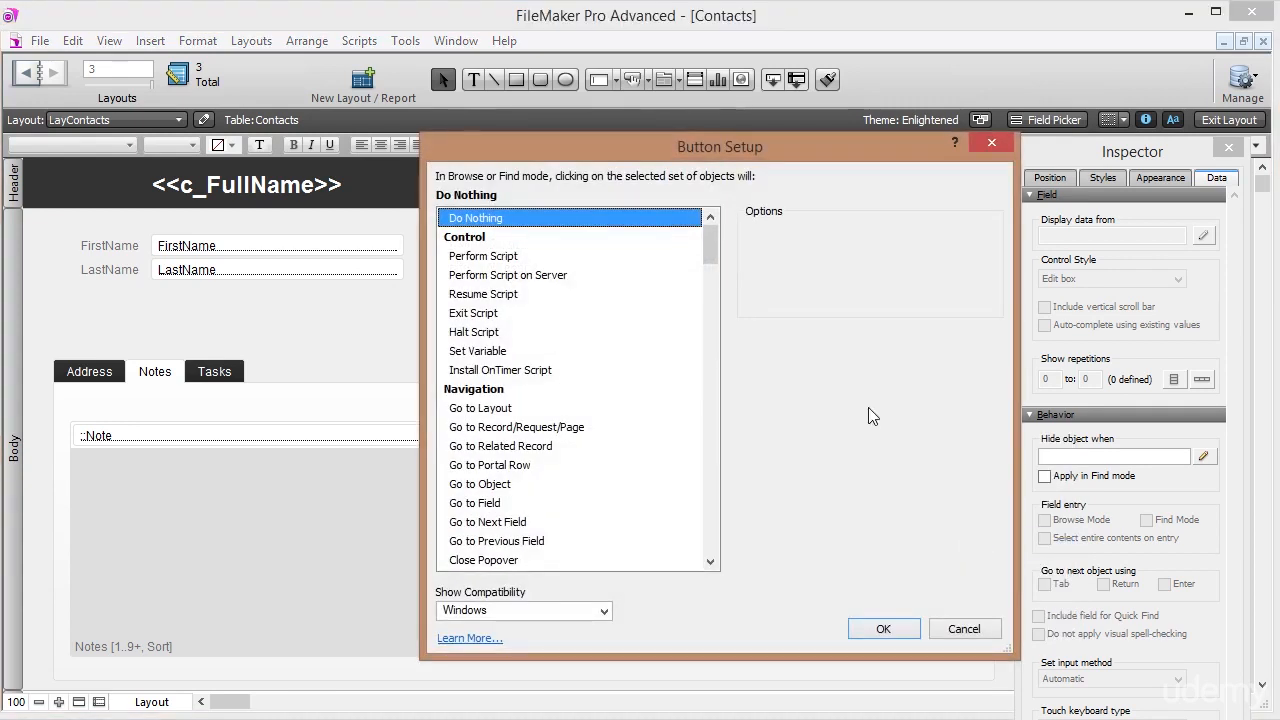
drag(714, 250, 714, 357)
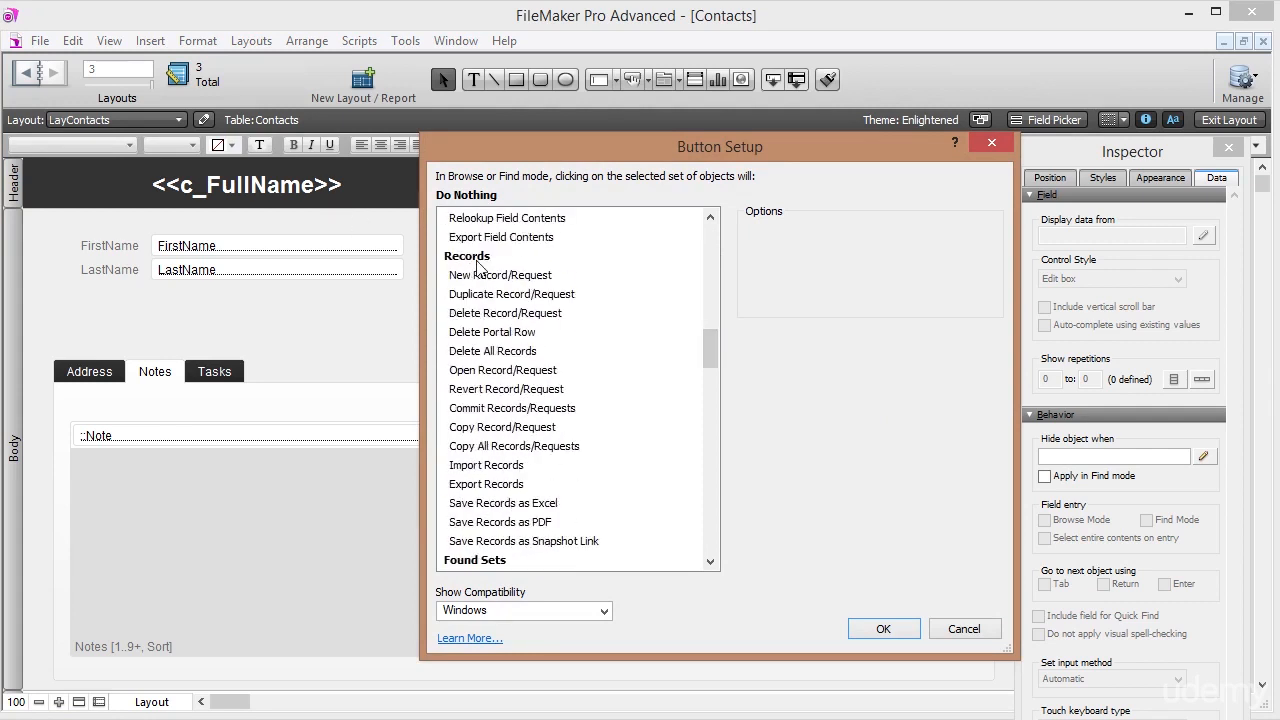
click(492, 318)
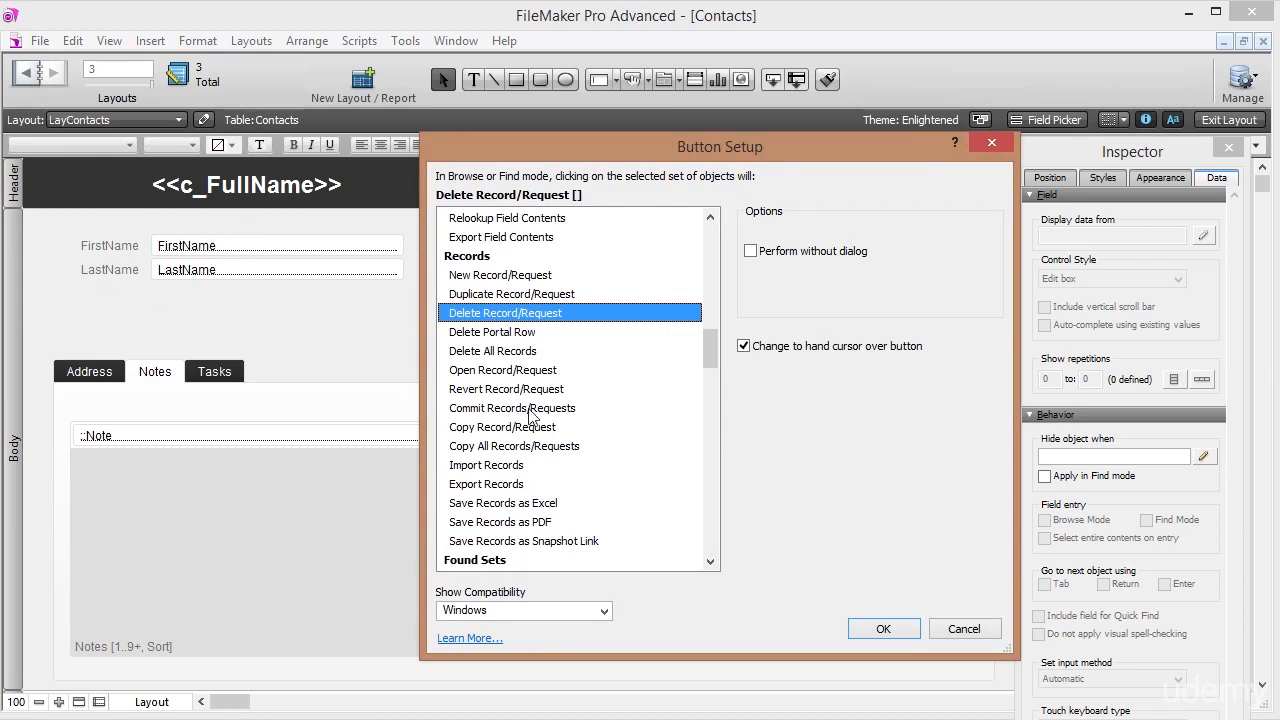
click(500, 334)
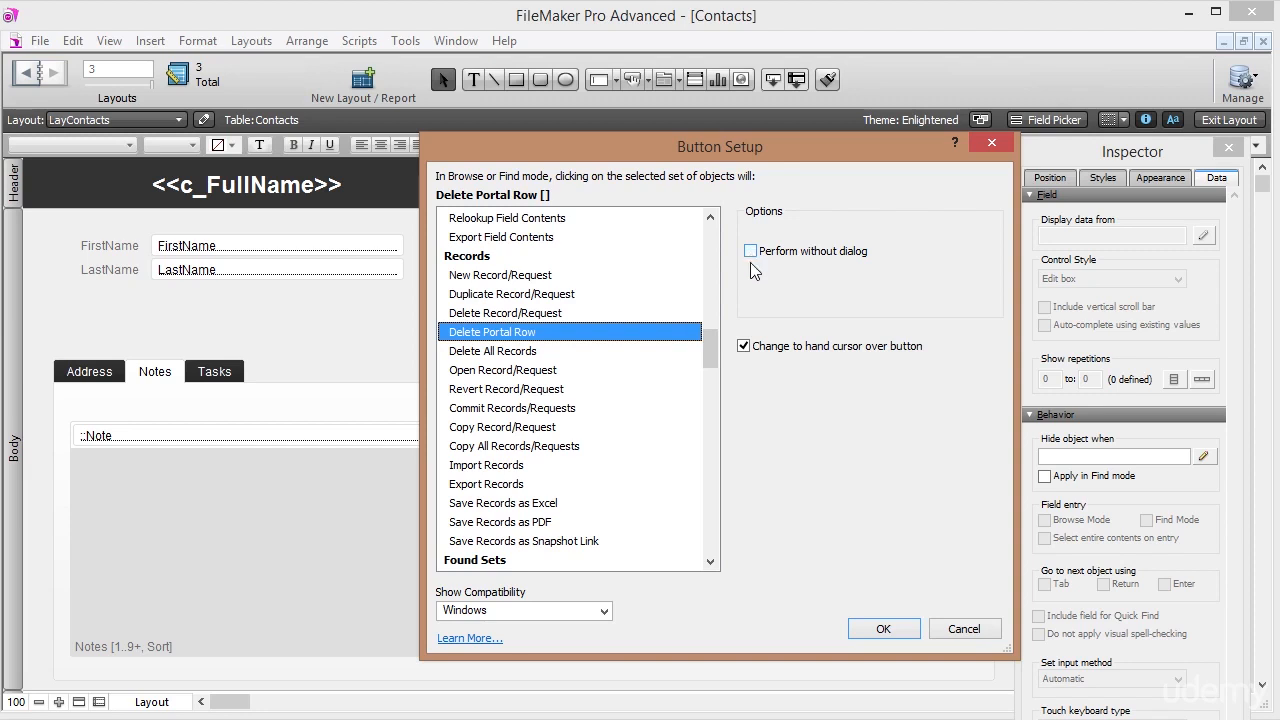
click(883, 629)
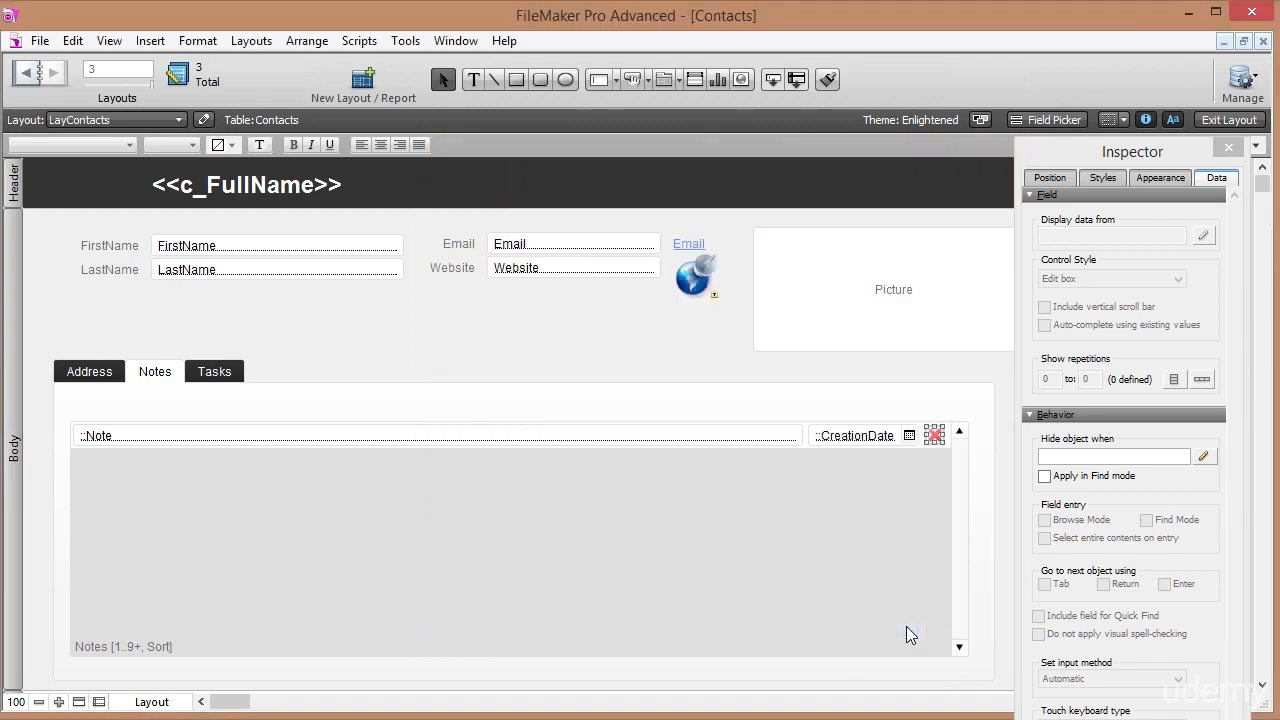
click(1219, 124)
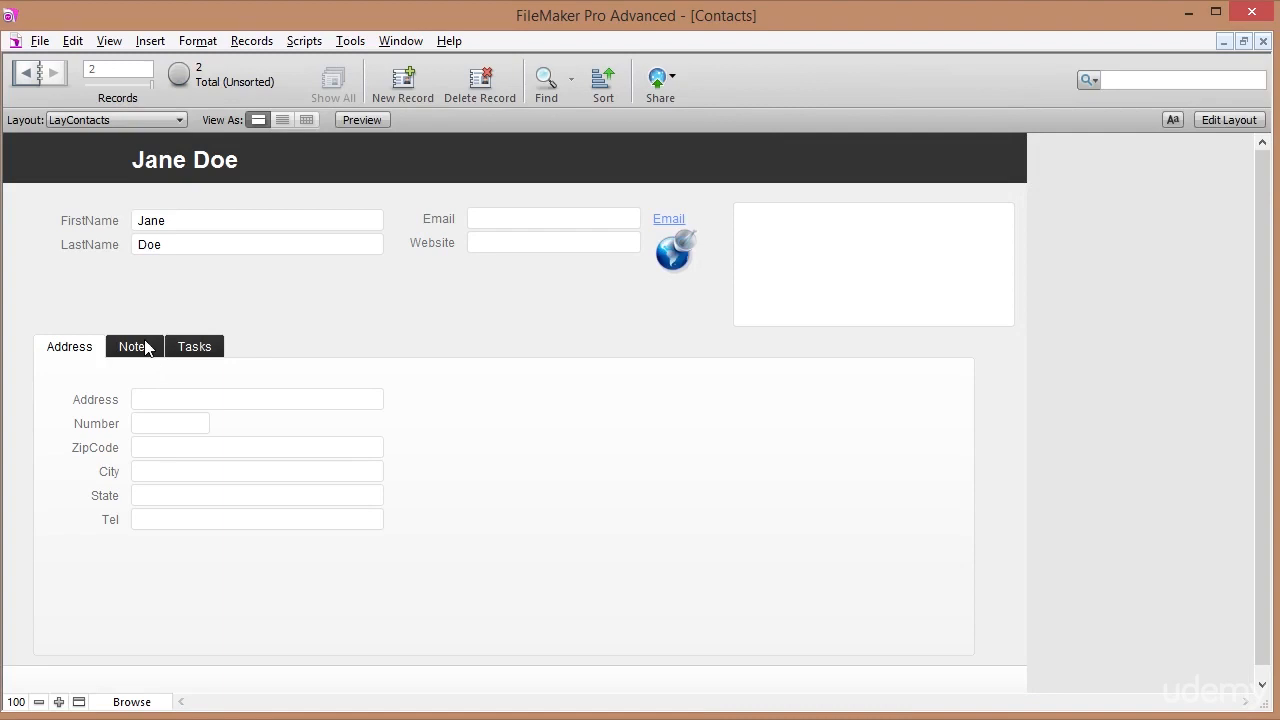
On the Notes tab, delete the 'wrong note' row with its red cross and confirm Delete.
click(135, 350)
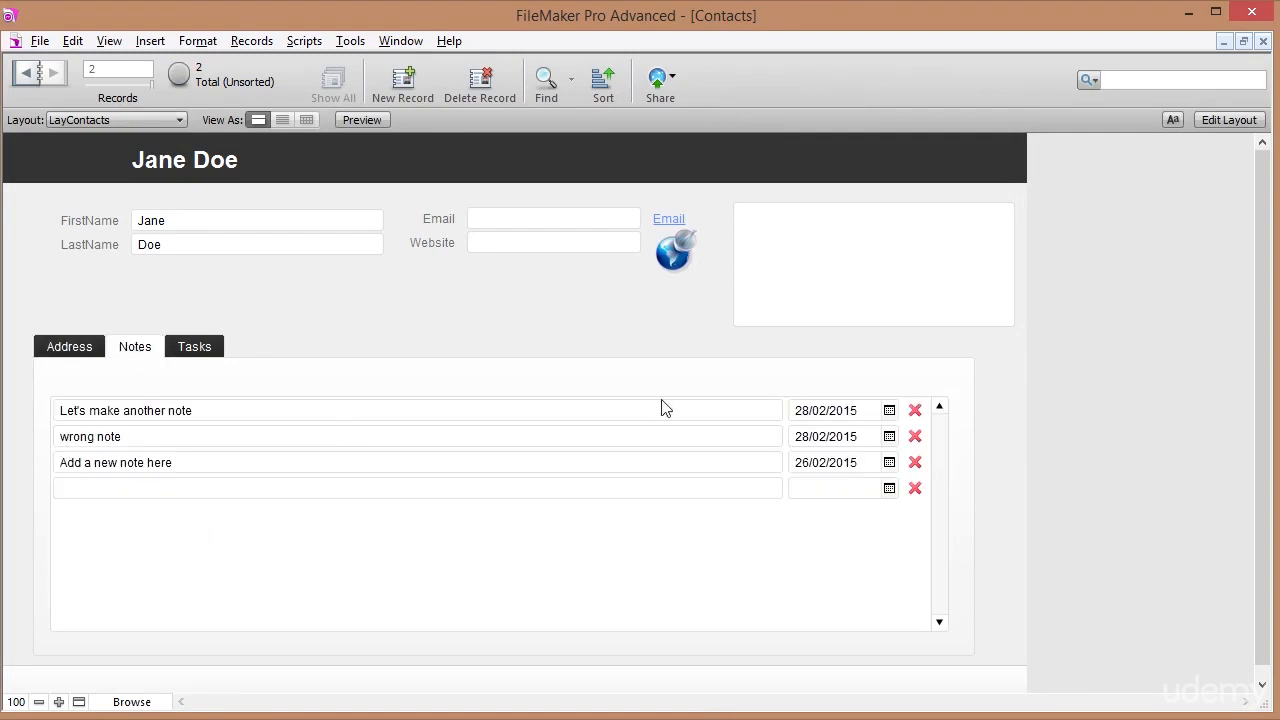
click(915, 437)
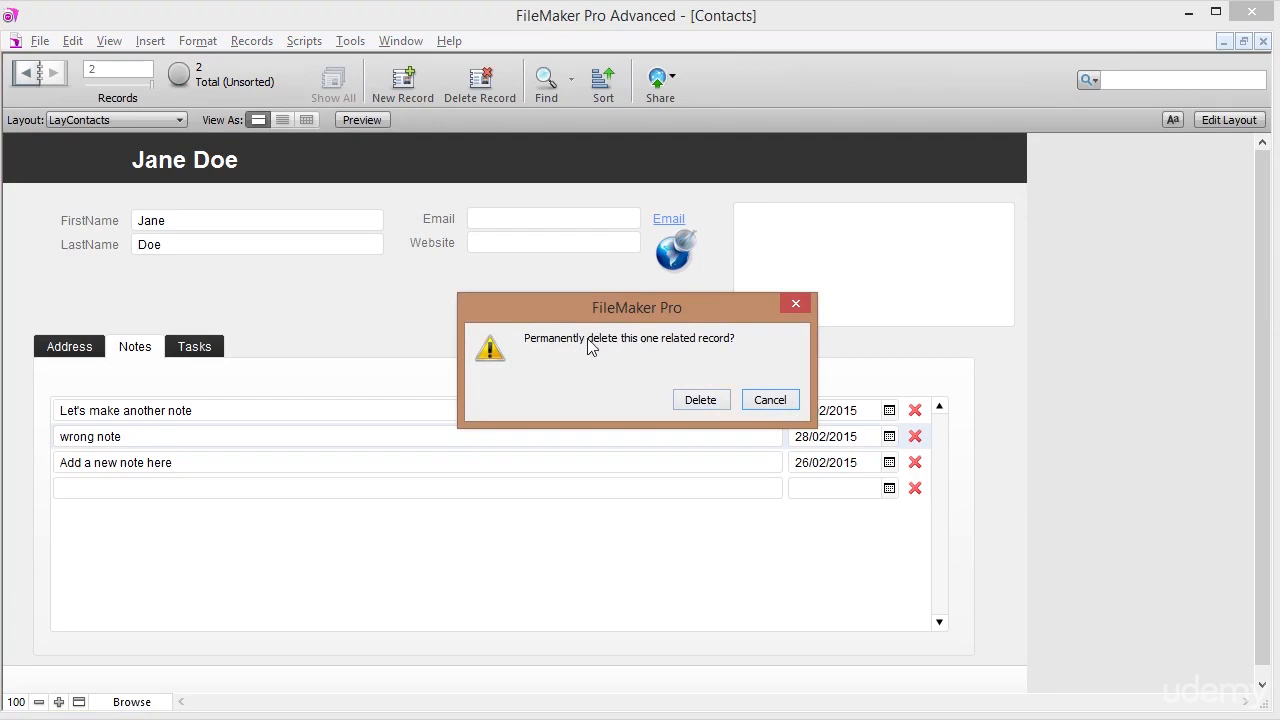
click(701, 400)
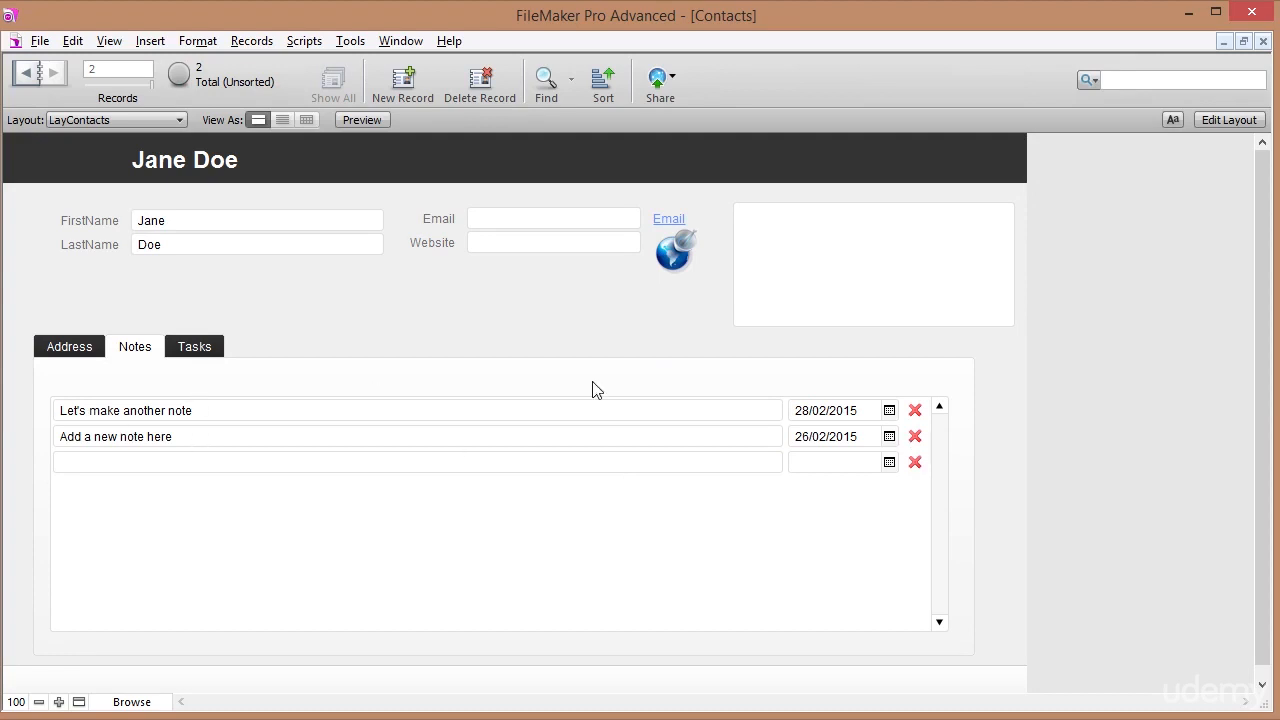
Add 'Note' and 'Date' text headings above the portal's note and date columns, then exit Layout mode.
click(1236, 121)
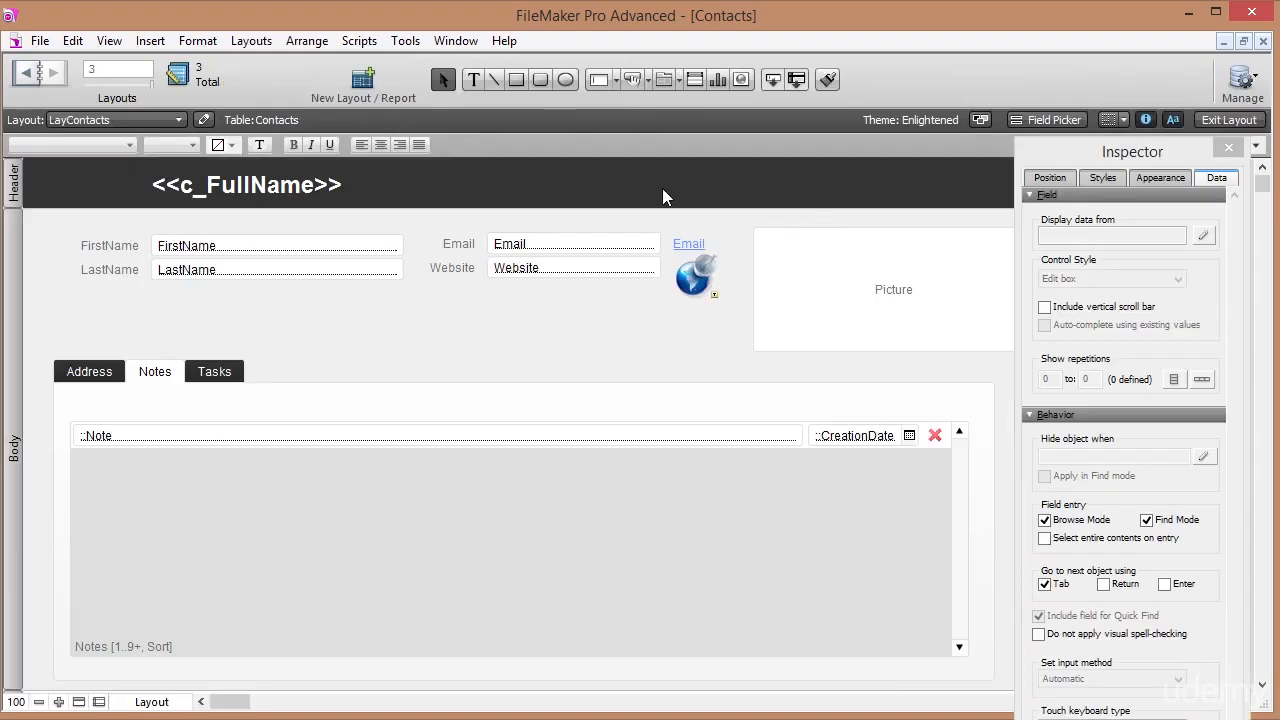
click(83, 412)
text(Notes)
key(Escape)
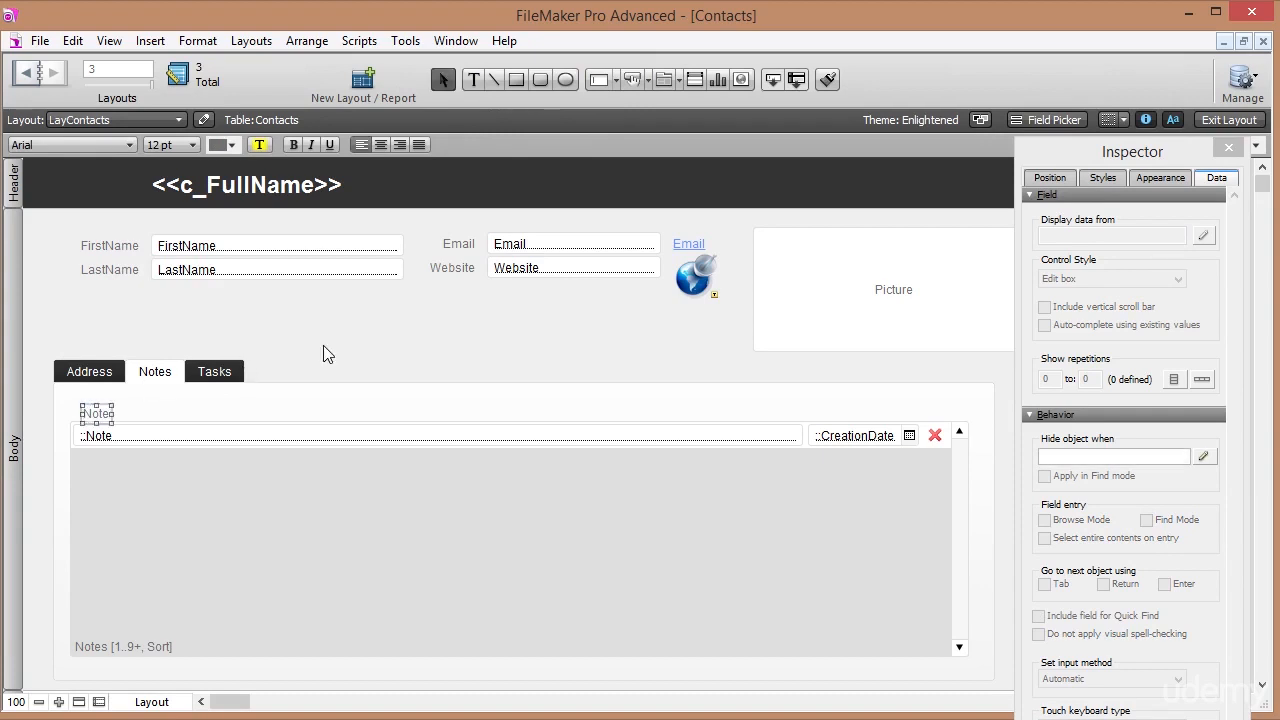
drag(102, 413, 828, 412)
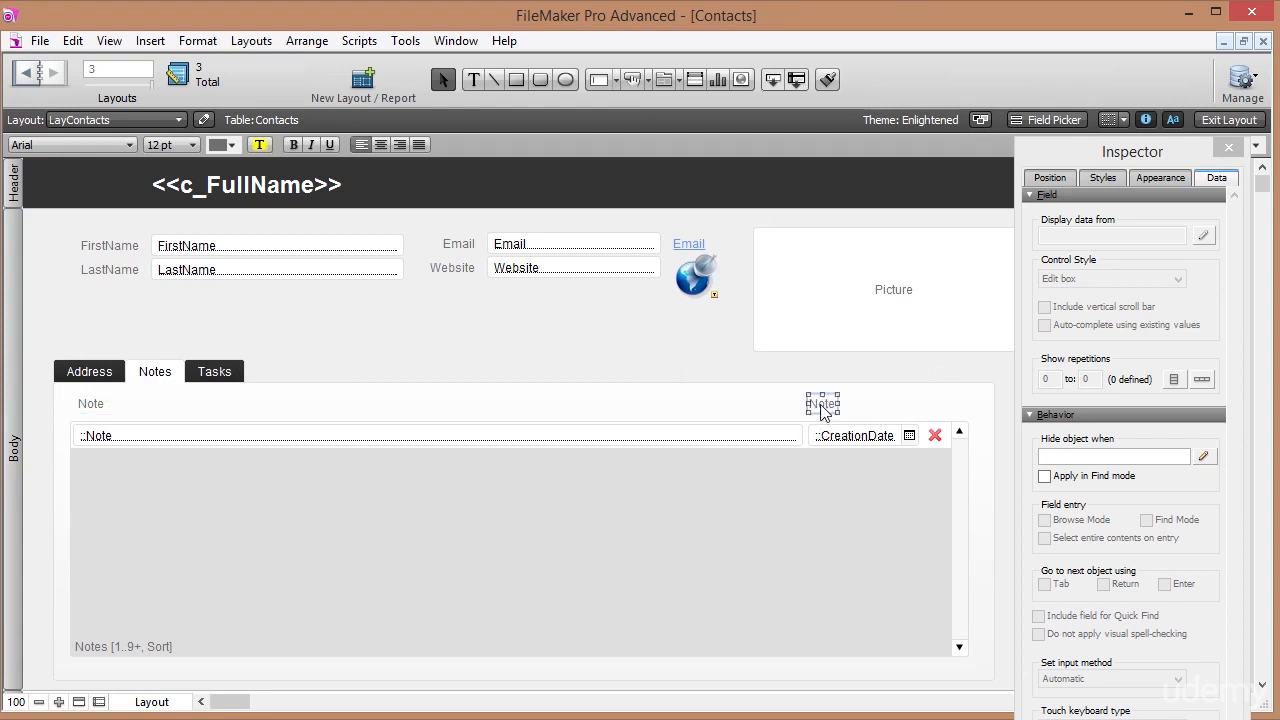
double_click(824, 404)
text(Dat)
key(Escape)
click(1212, 121)
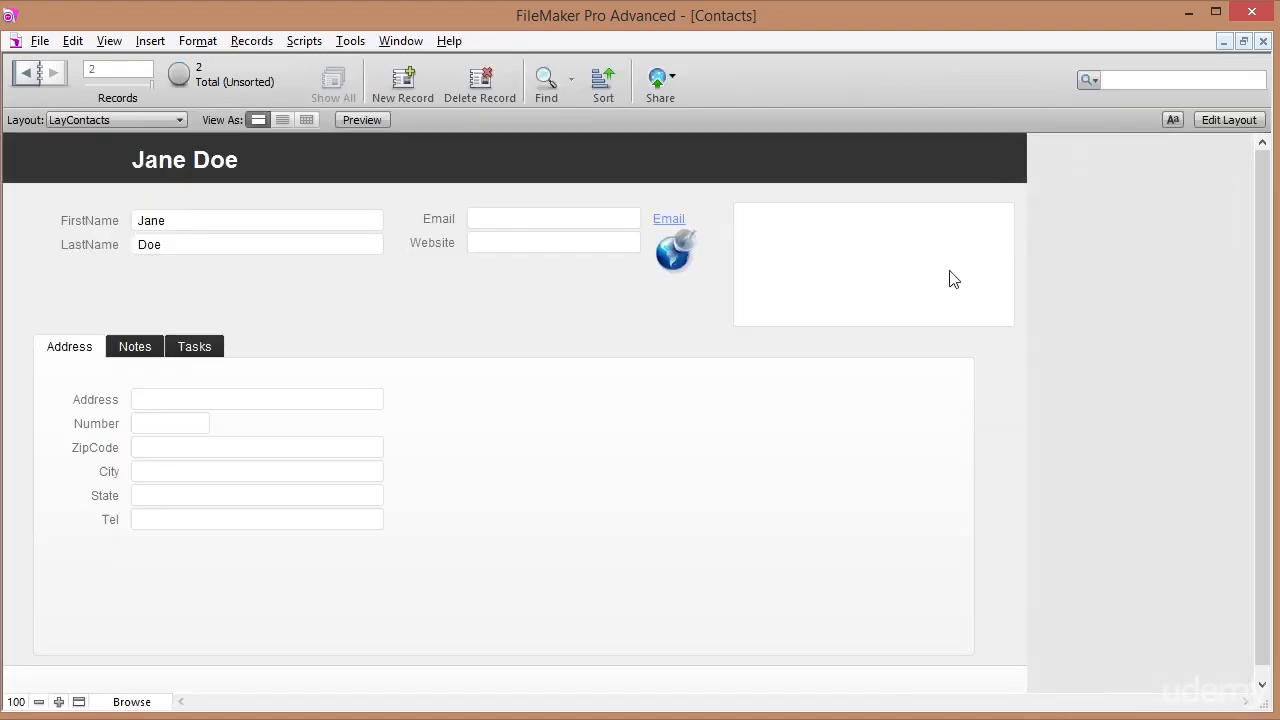
Switch between the Notes and Tasks tabs, ending on the empty Tasks panel.
click(157, 349)
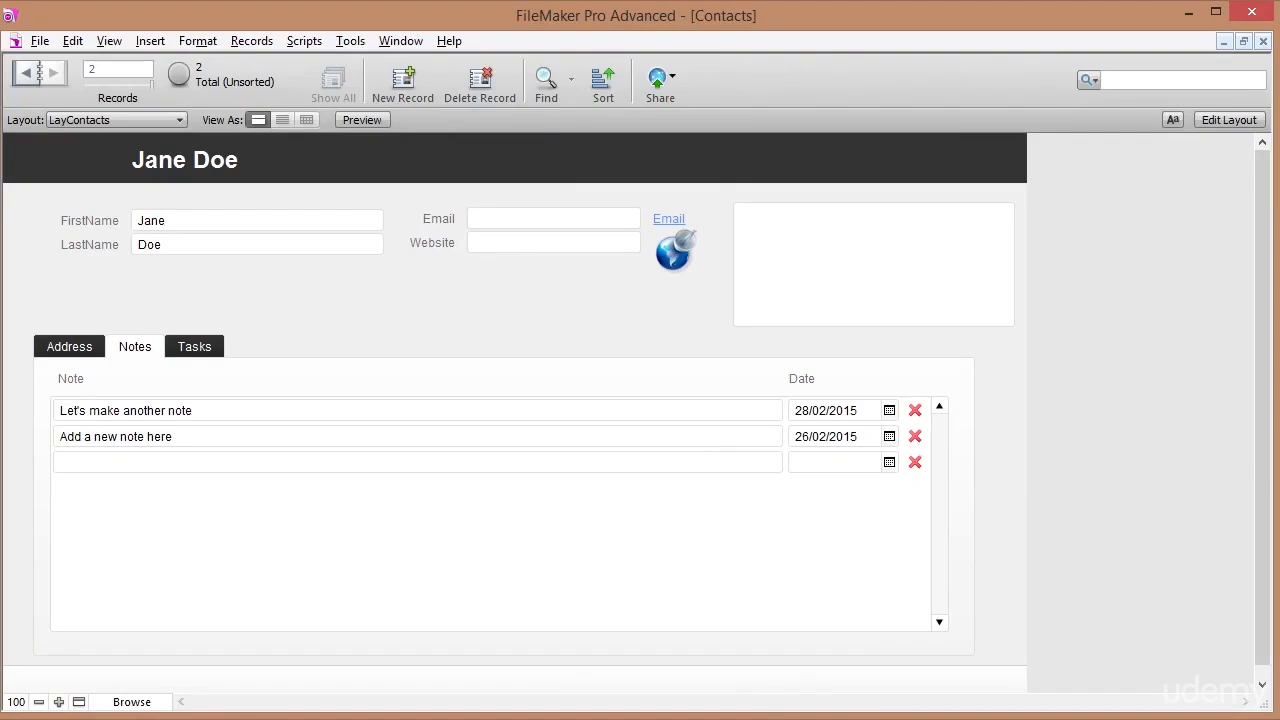
click(194, 348)
click(131, 346)
click(194, 348)
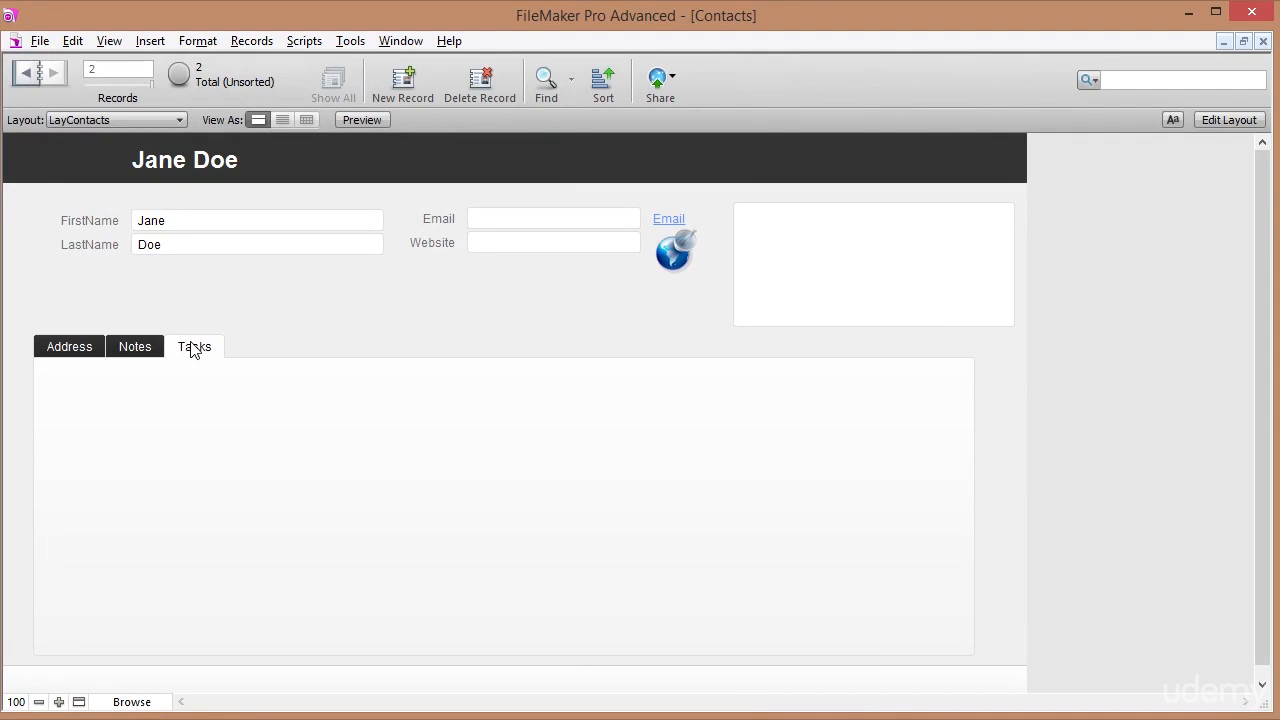
Open Manage Database and create a new table named Tasks.
click(141, 351)
click(214, 349)
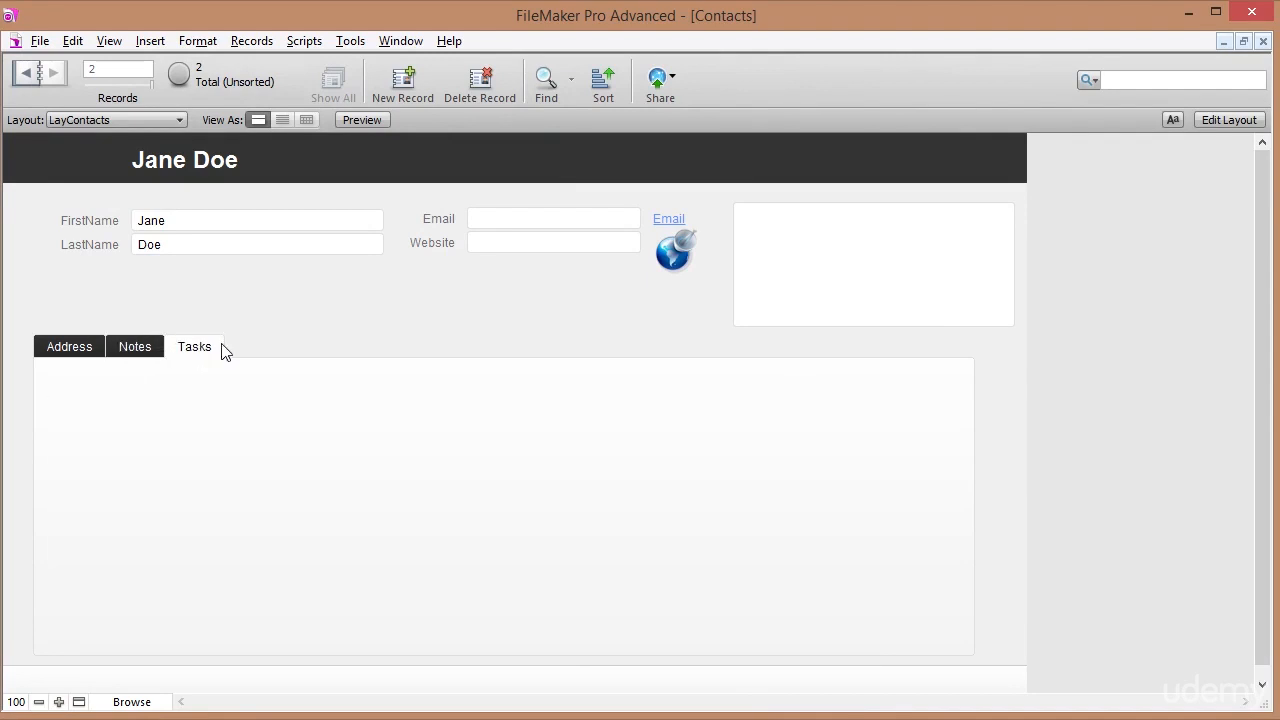
click(36, 40)
mouse_move(194, 223)
click(282, 222)
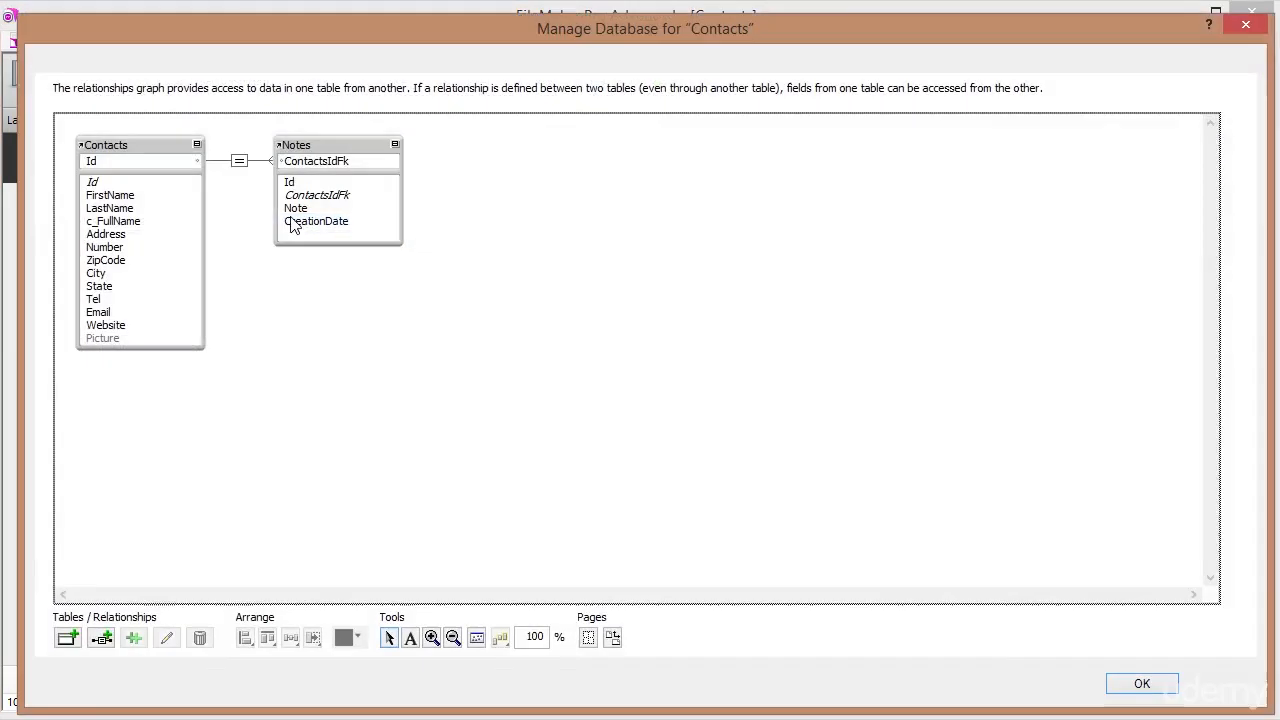
click(61, 64)
double_click(178, 611)
text(Ta)
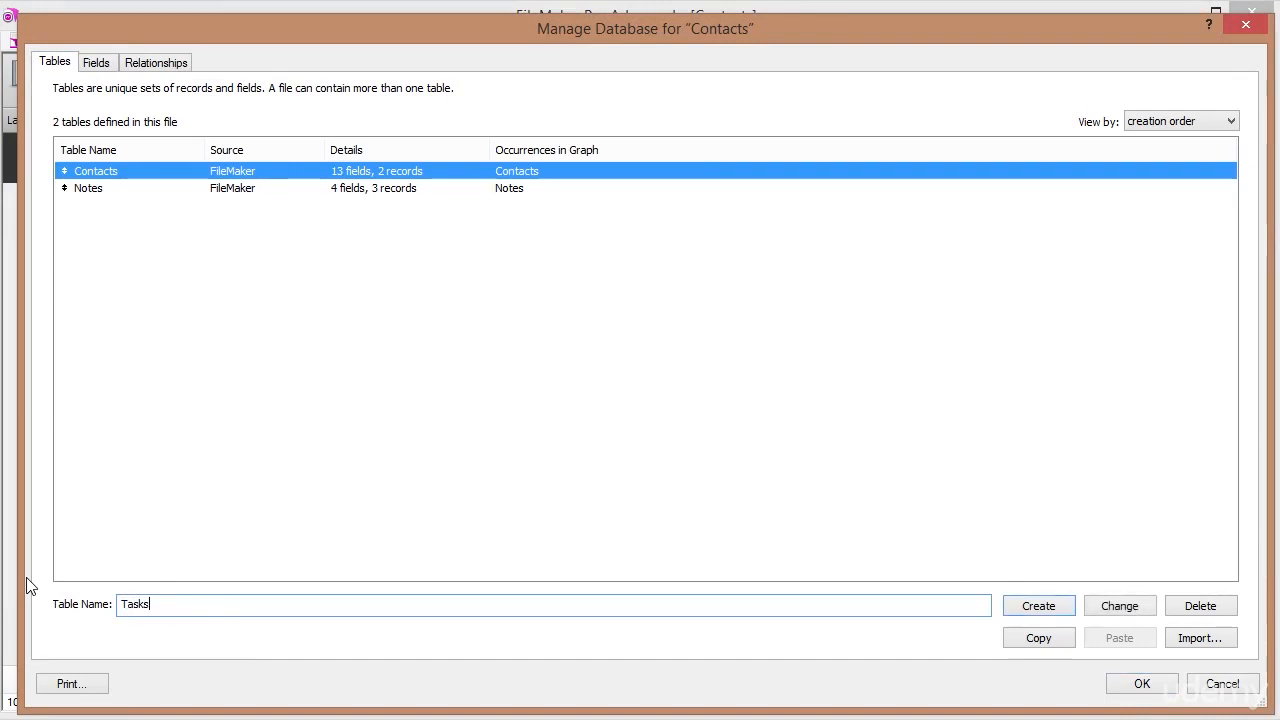
text(sks)
key(Return)
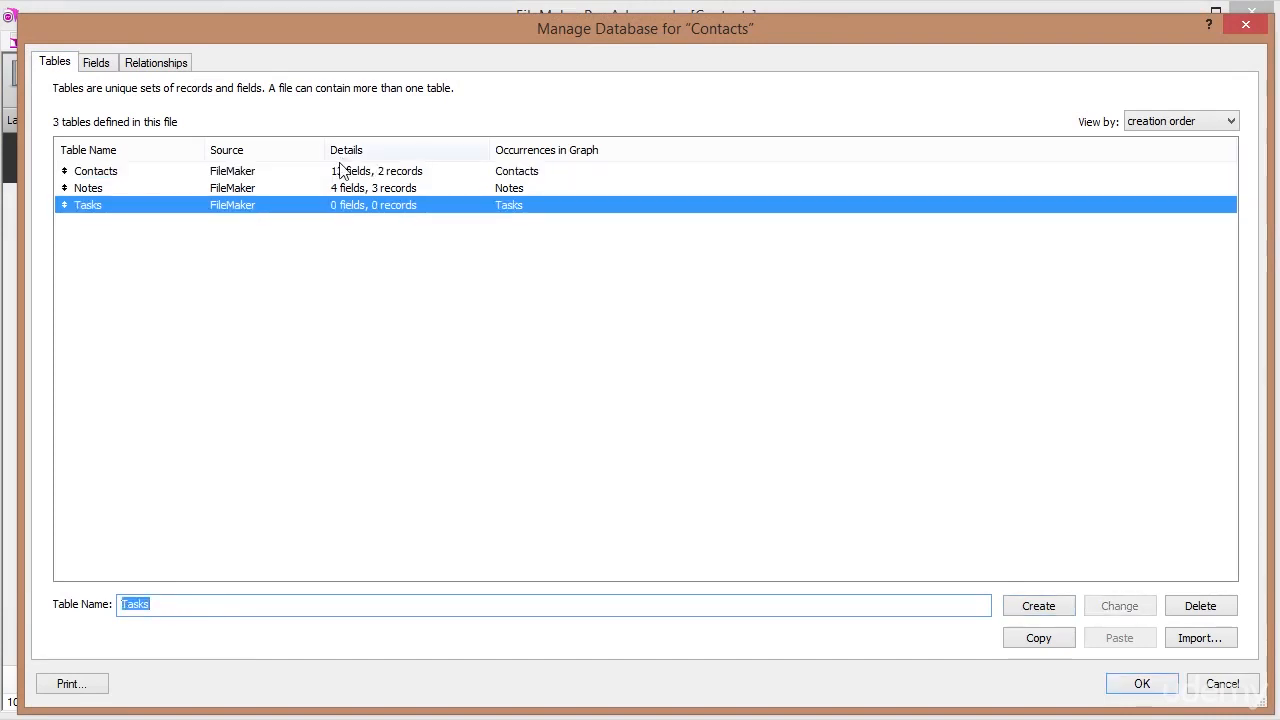
Add an Id number field to Tasks that auto-enters a serial number.
double_click(122, 207)
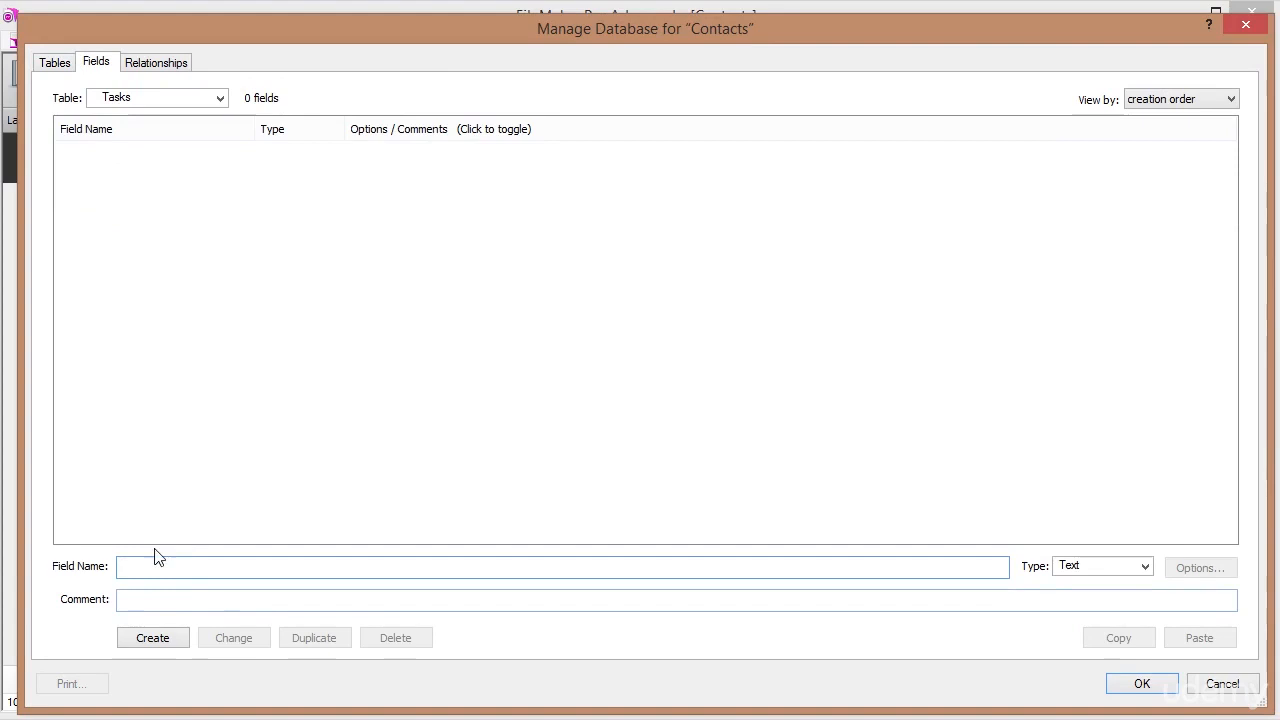
text(Id)
key(ctrl+n)
key(Return)
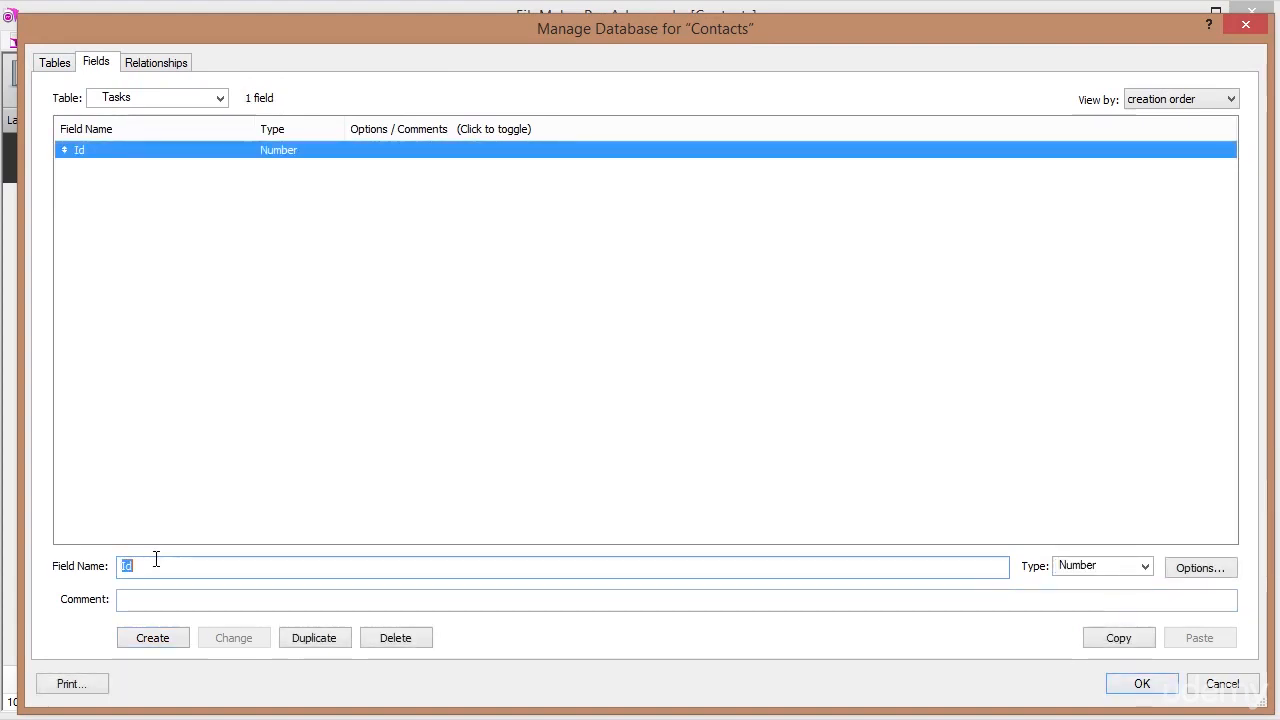
double_click(228, 157)
click(484, 269)
click(709, 603)
Add a ContactIdFk number field and a Task text field.
double_click(125, 566)
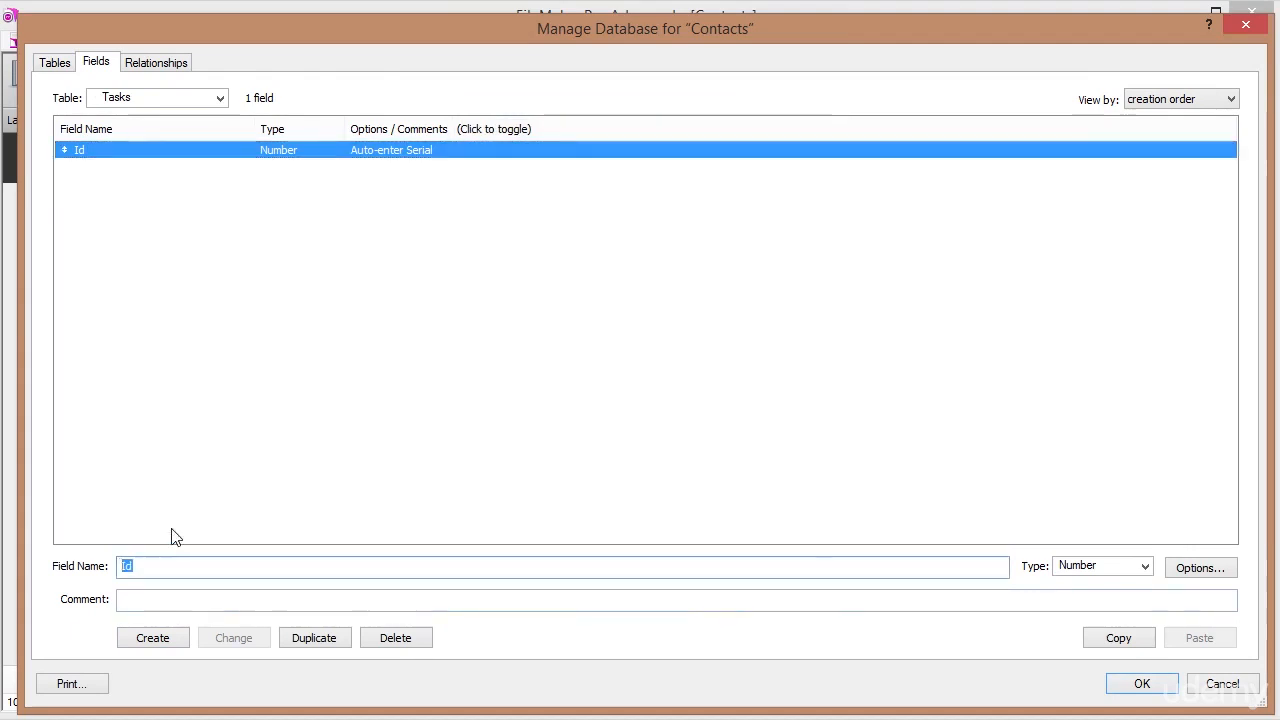
text(ContactIdFk)
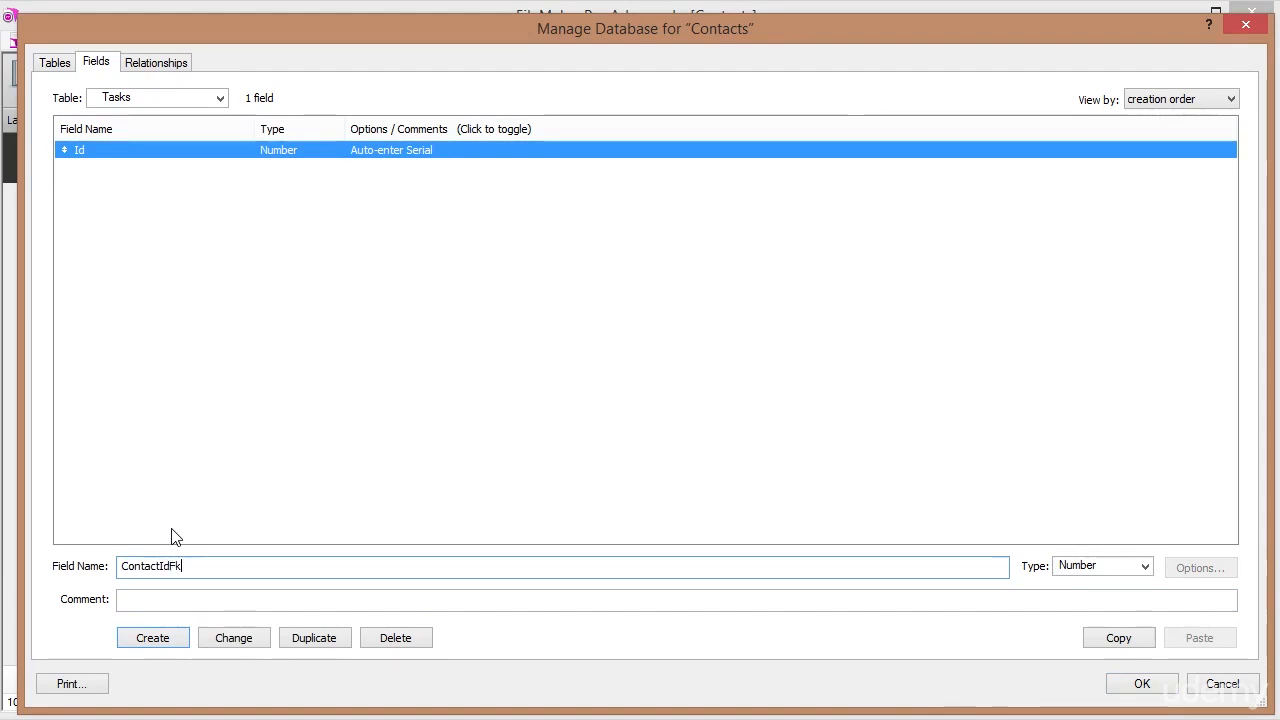
key(Tab)
key(Return)
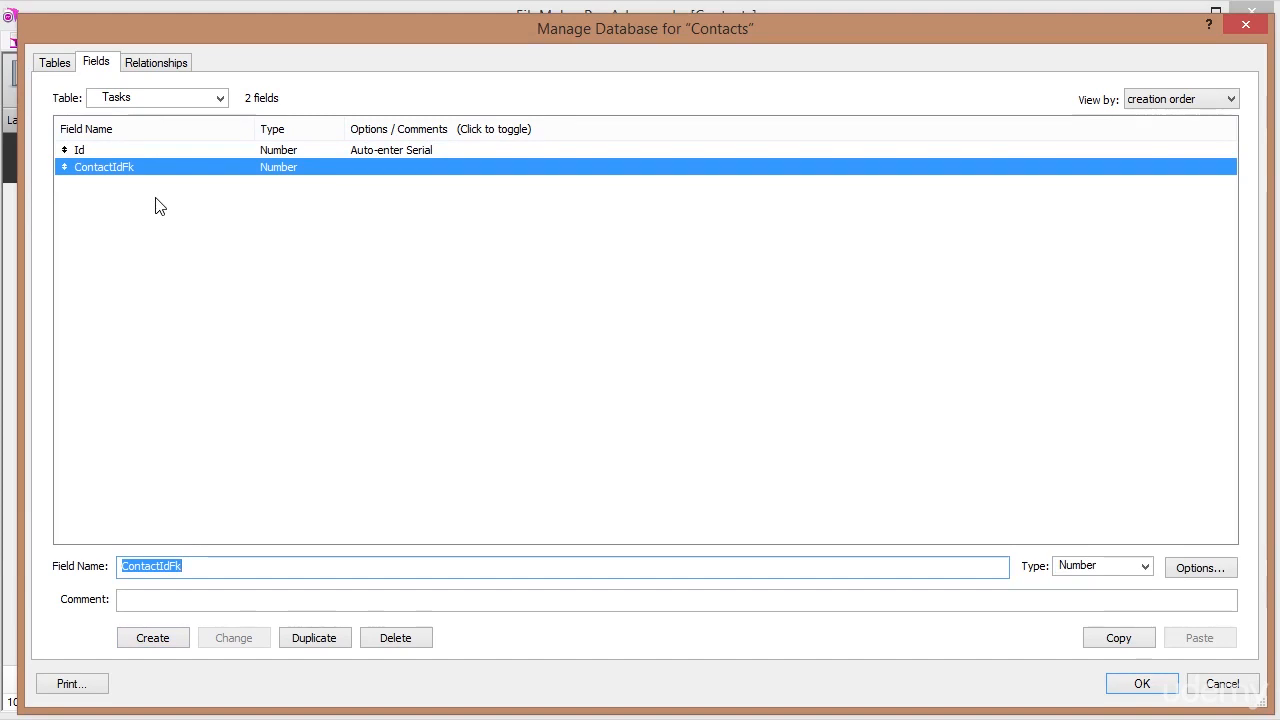
text(Task)
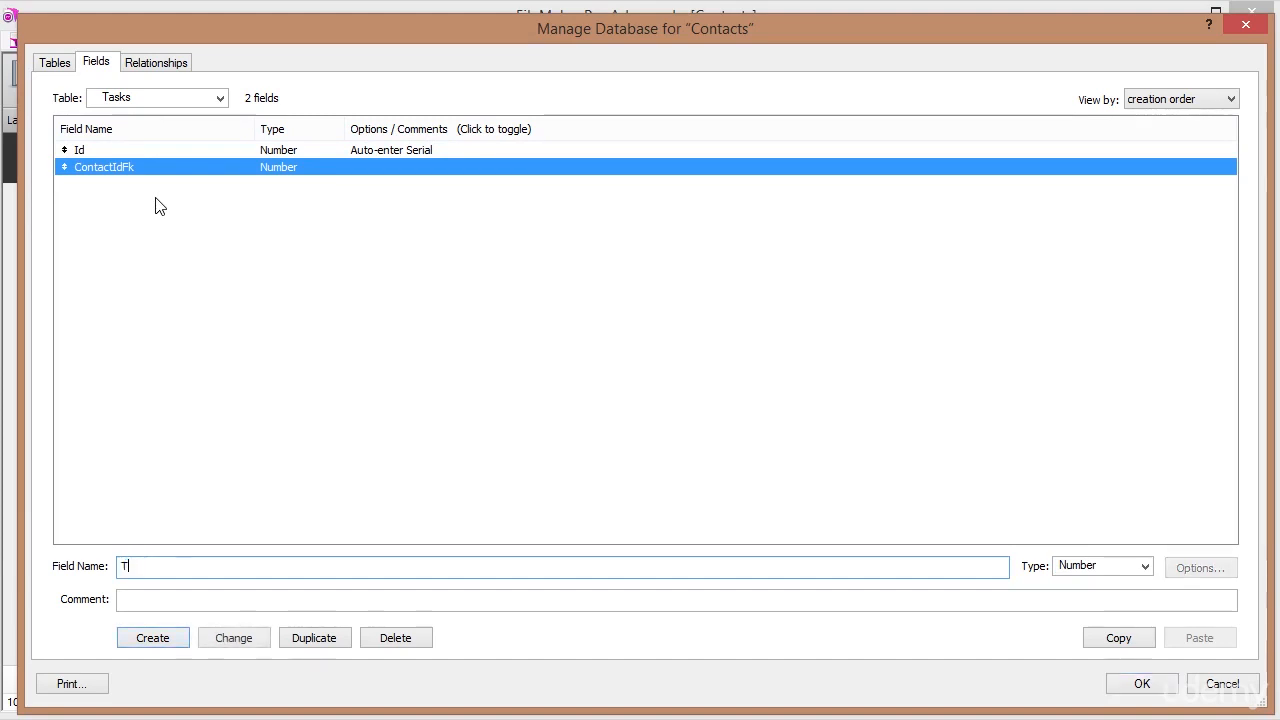
key(Tab)
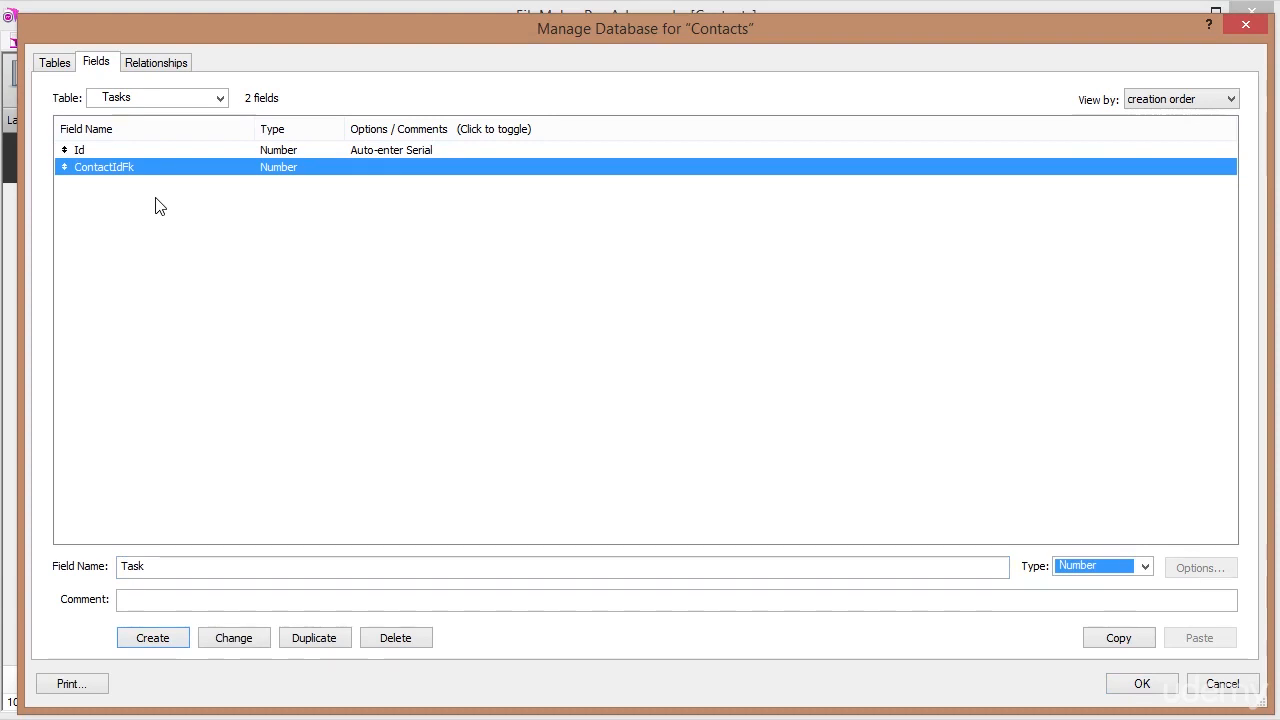
key(Up)
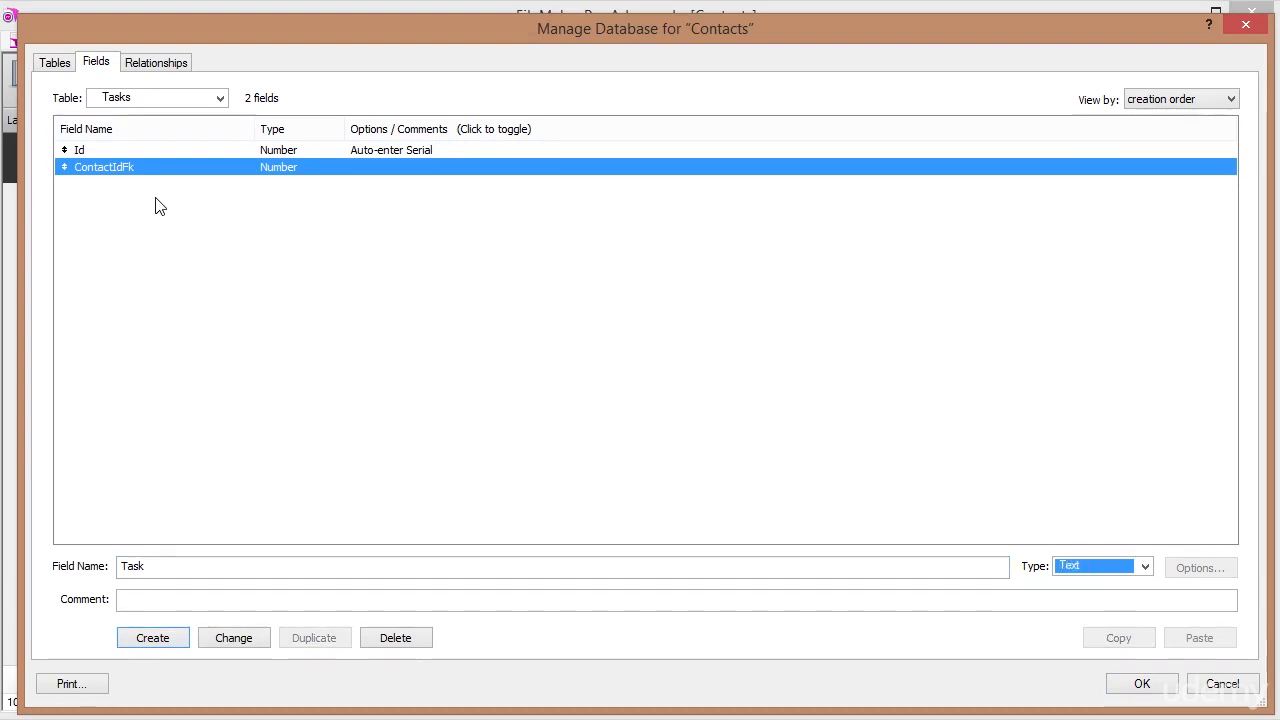
key(Return)
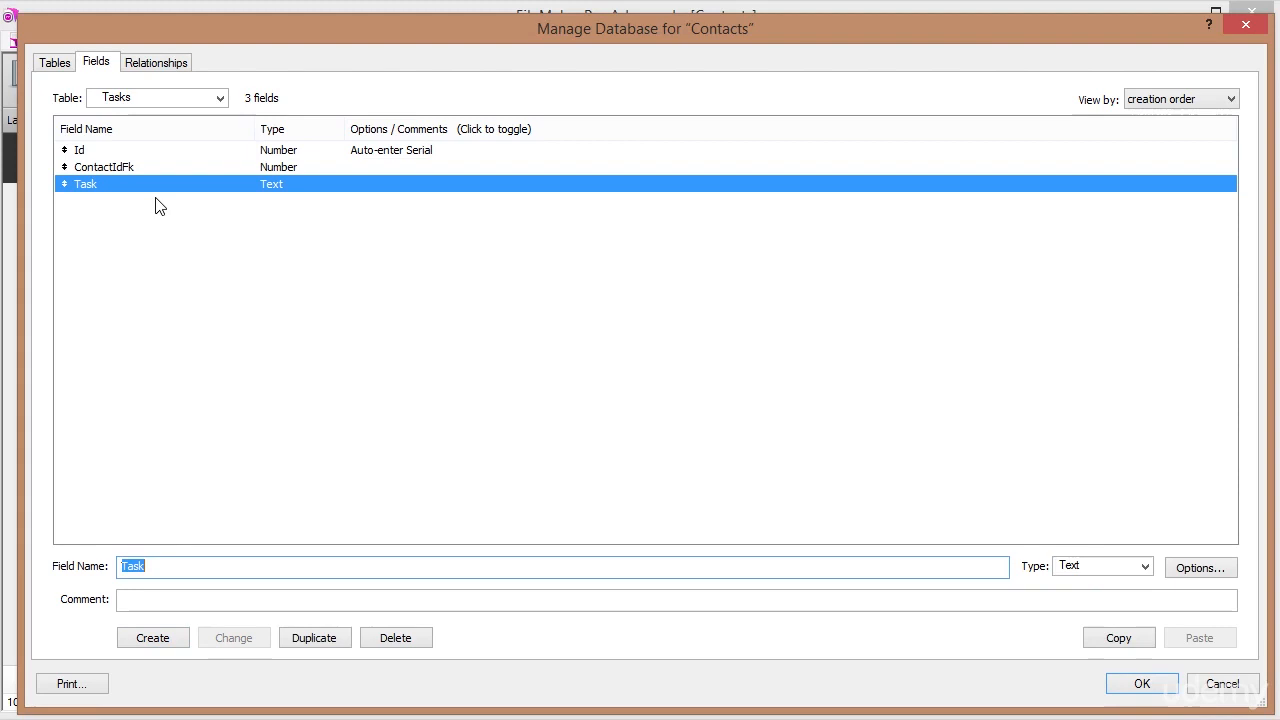
Add a CreationDate date field that auto-enters the creation date.
text(Da)
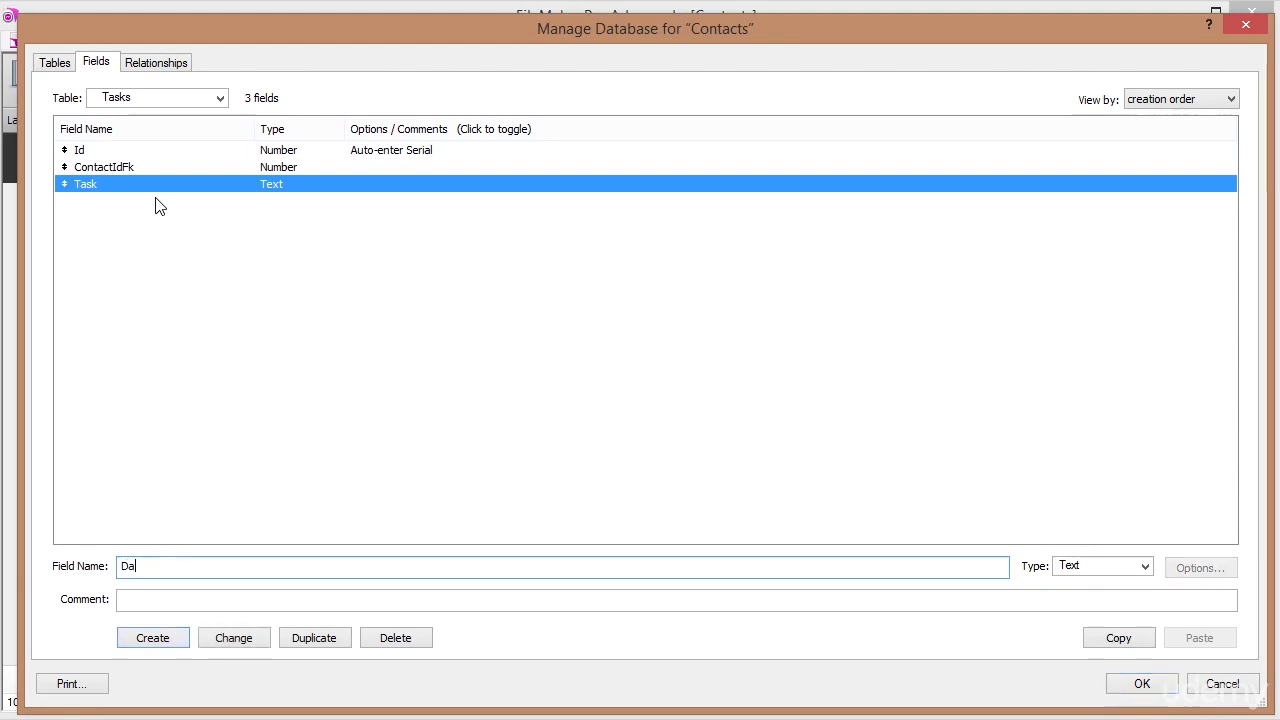
text(reationDate)
key(Tab)
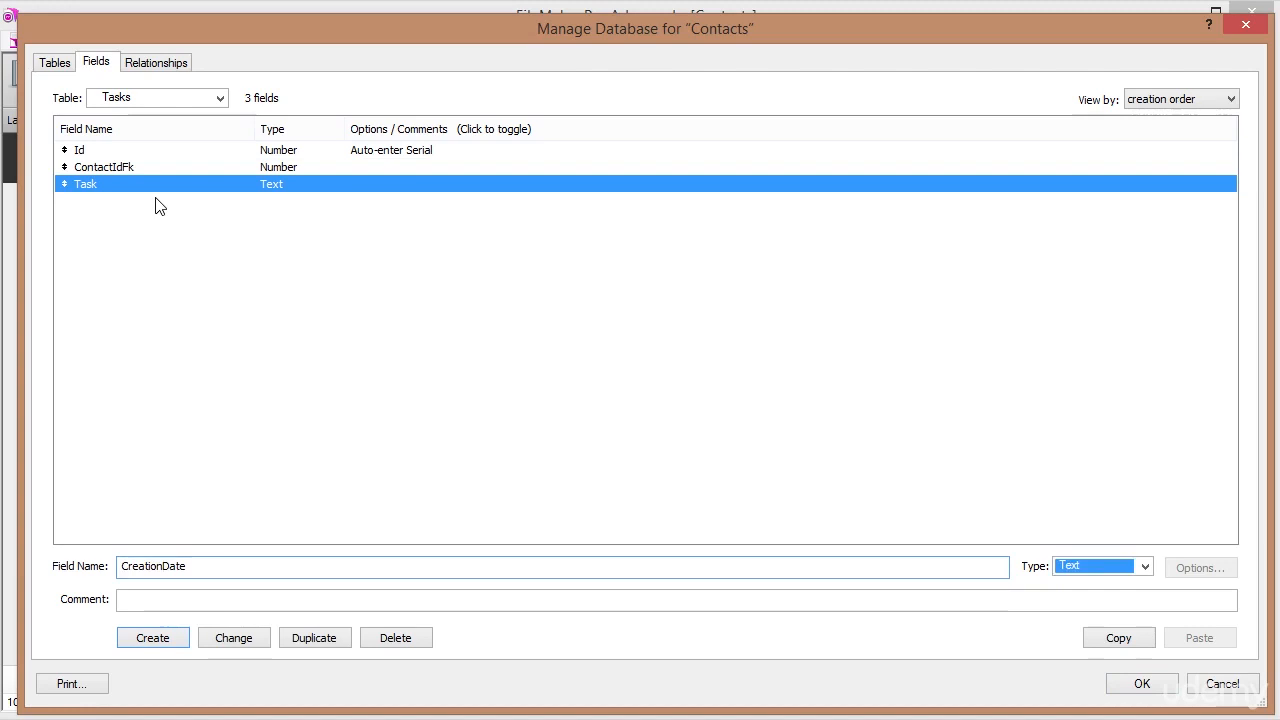
key(d)
key(Return)
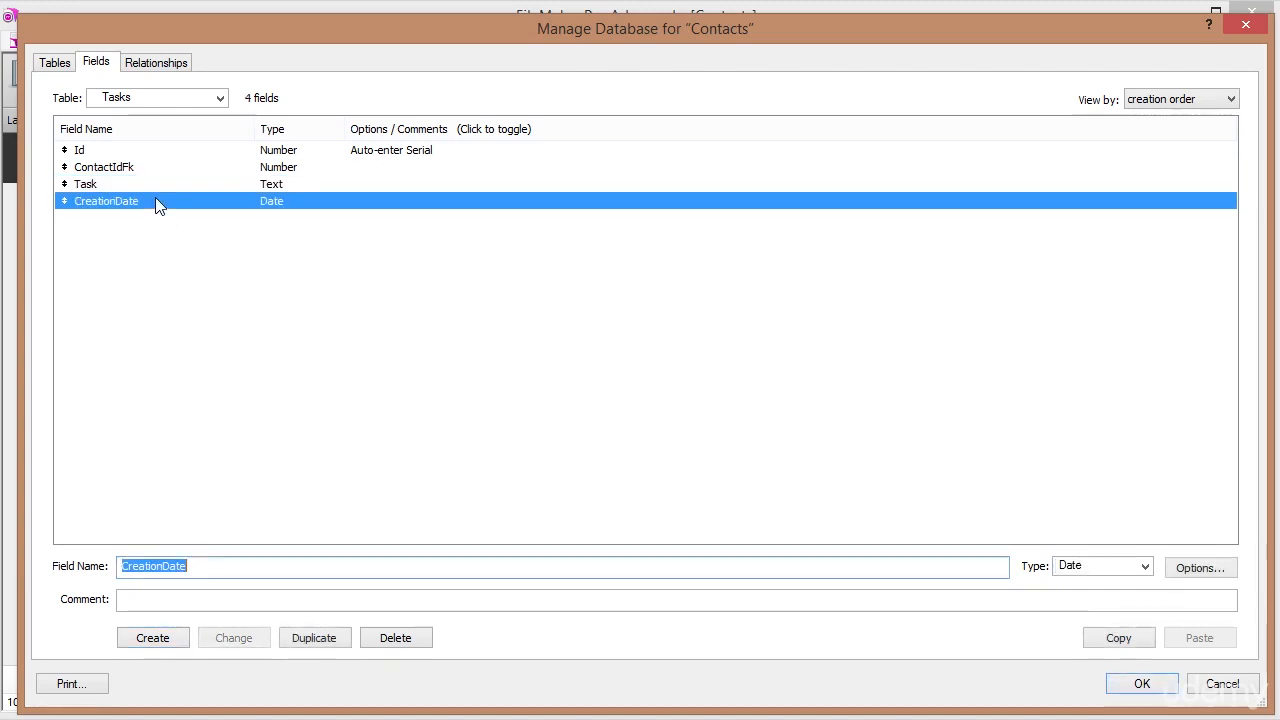
double_click(155, 201)
click(514, 212)
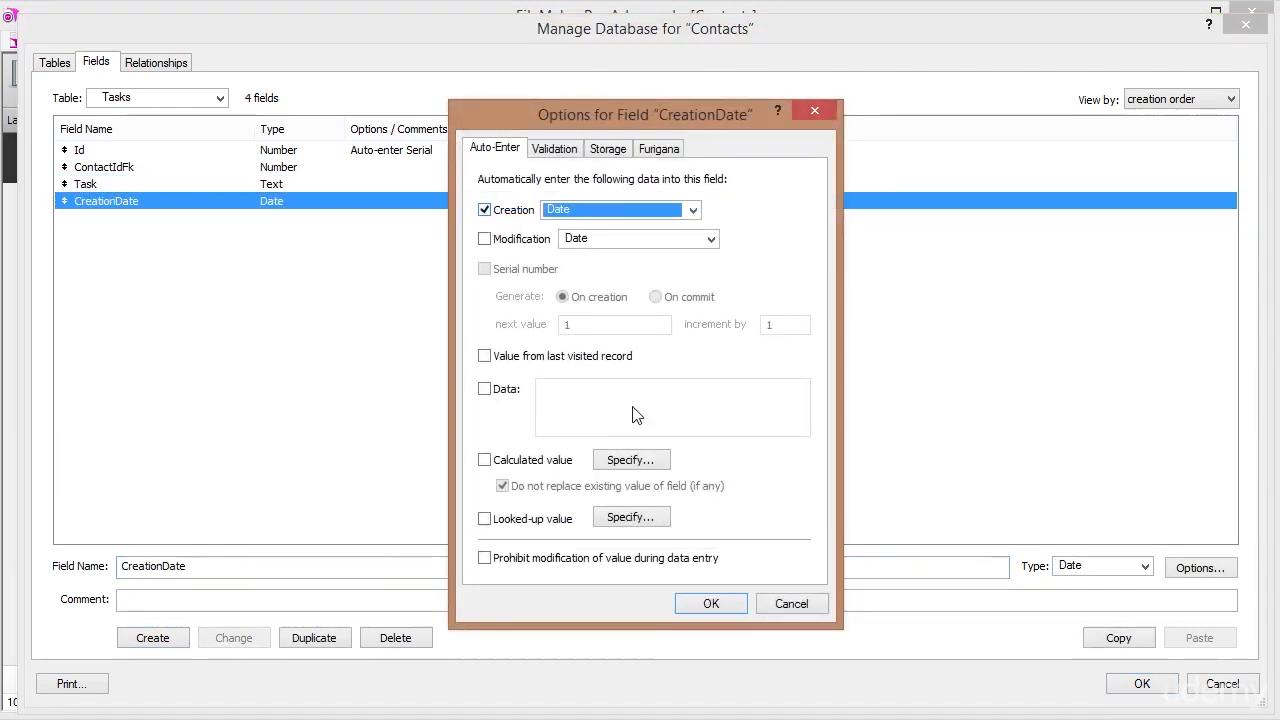
click(711, 603)
Add a CompletionDate date field.
click(209, 566)
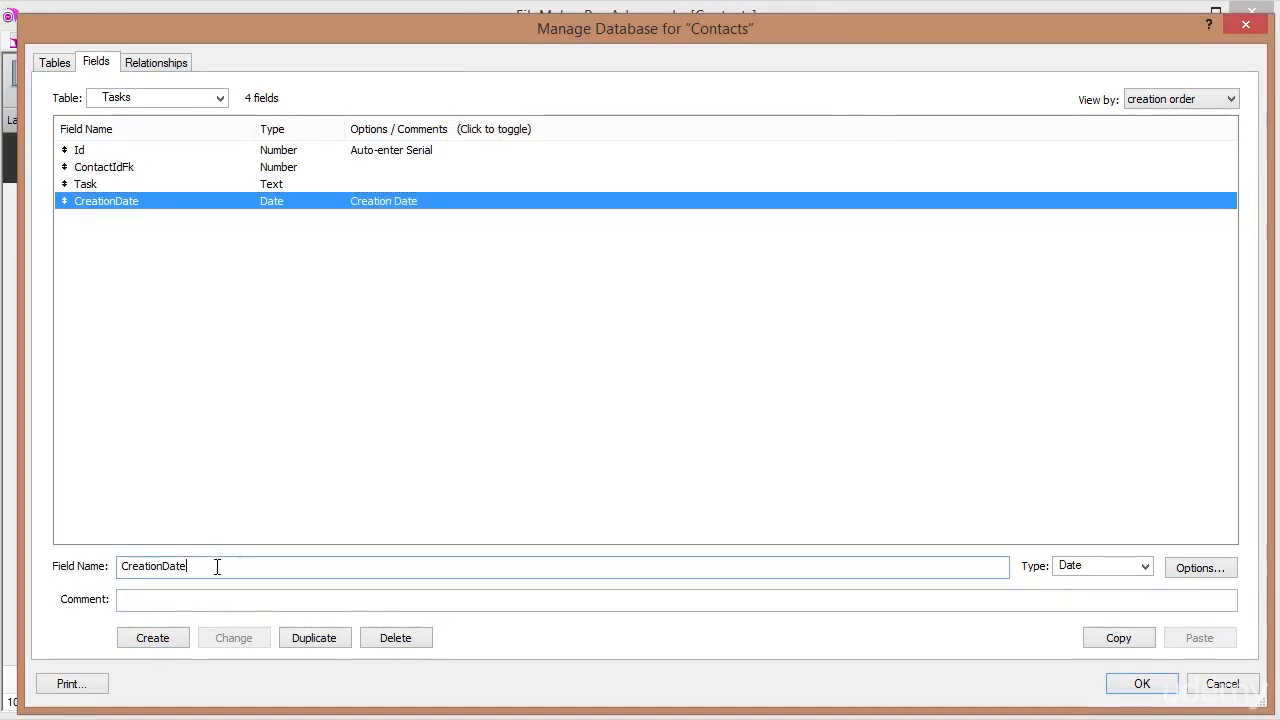
double_click(217, 566)
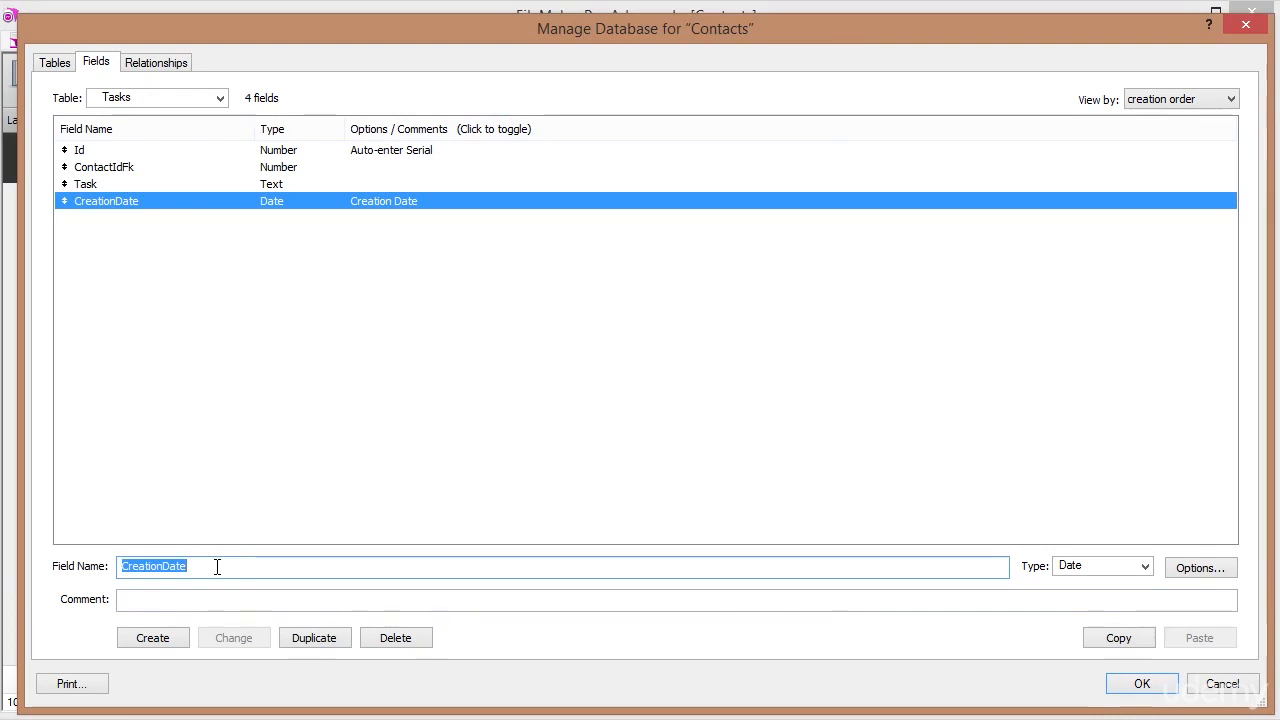
text(Completion)
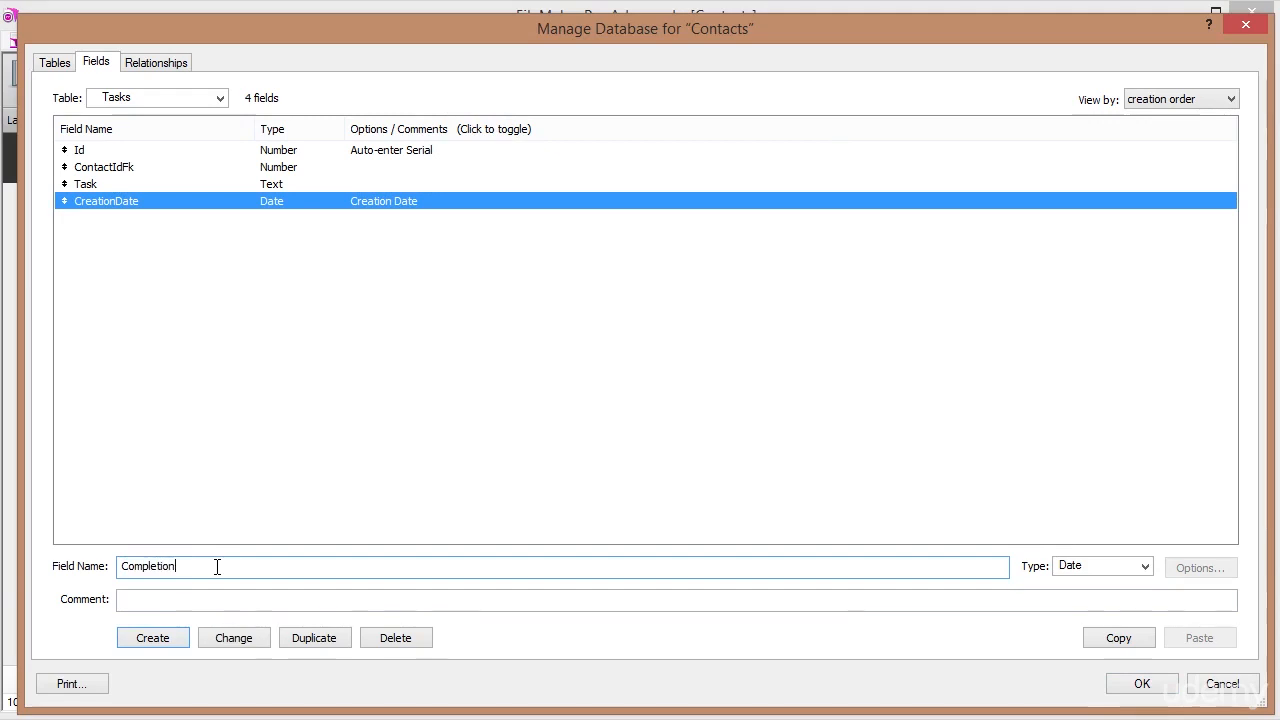
text(Date)
key(Tab)
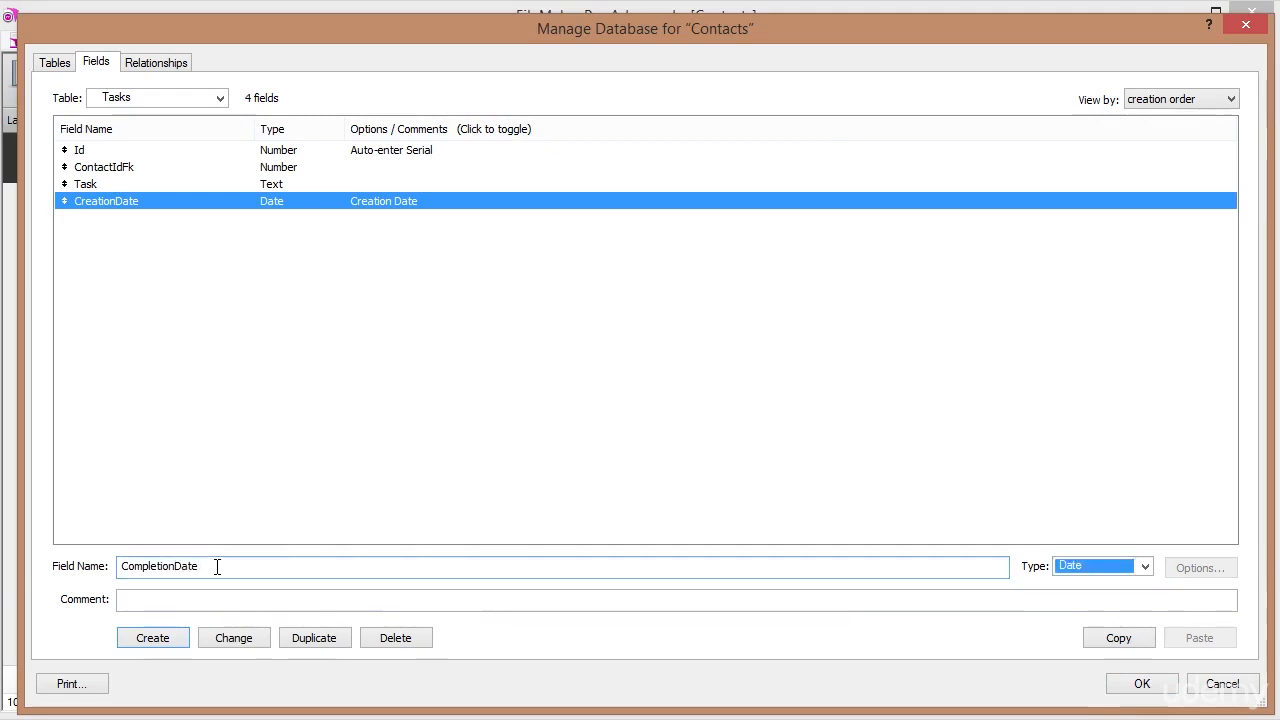
key(Return)
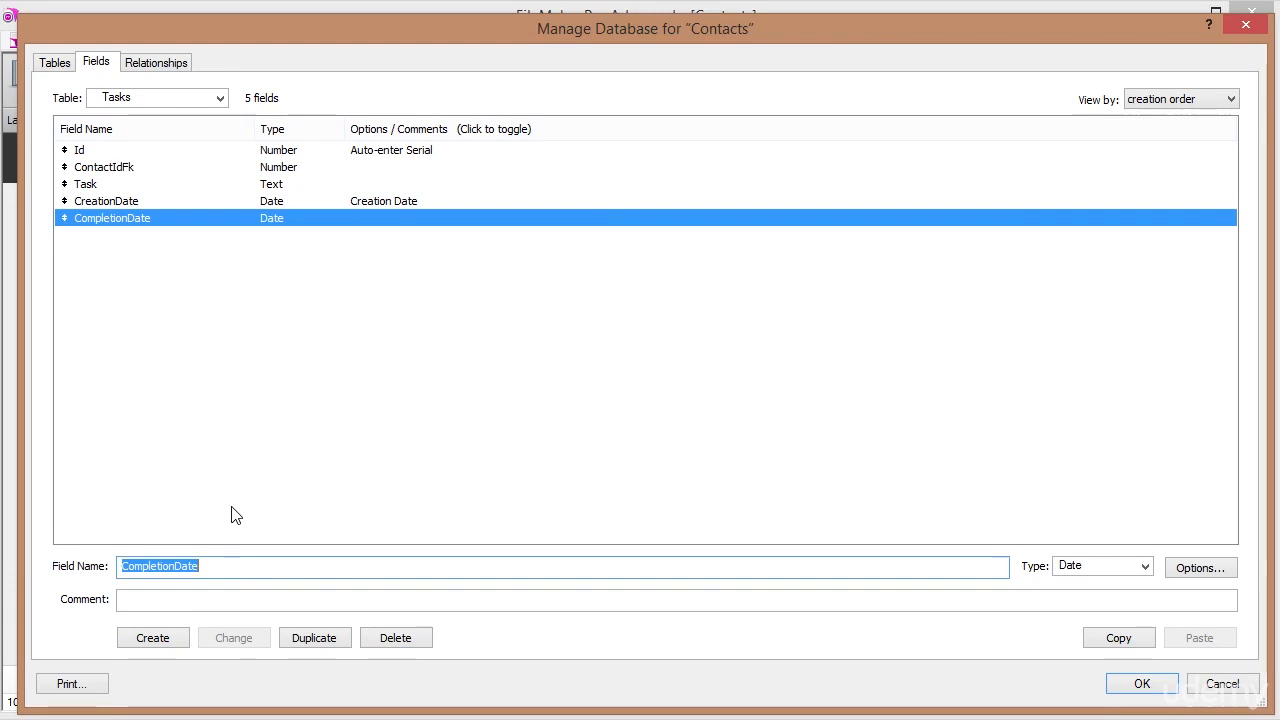
Add Urgency and Status text fields.
text(Ur)
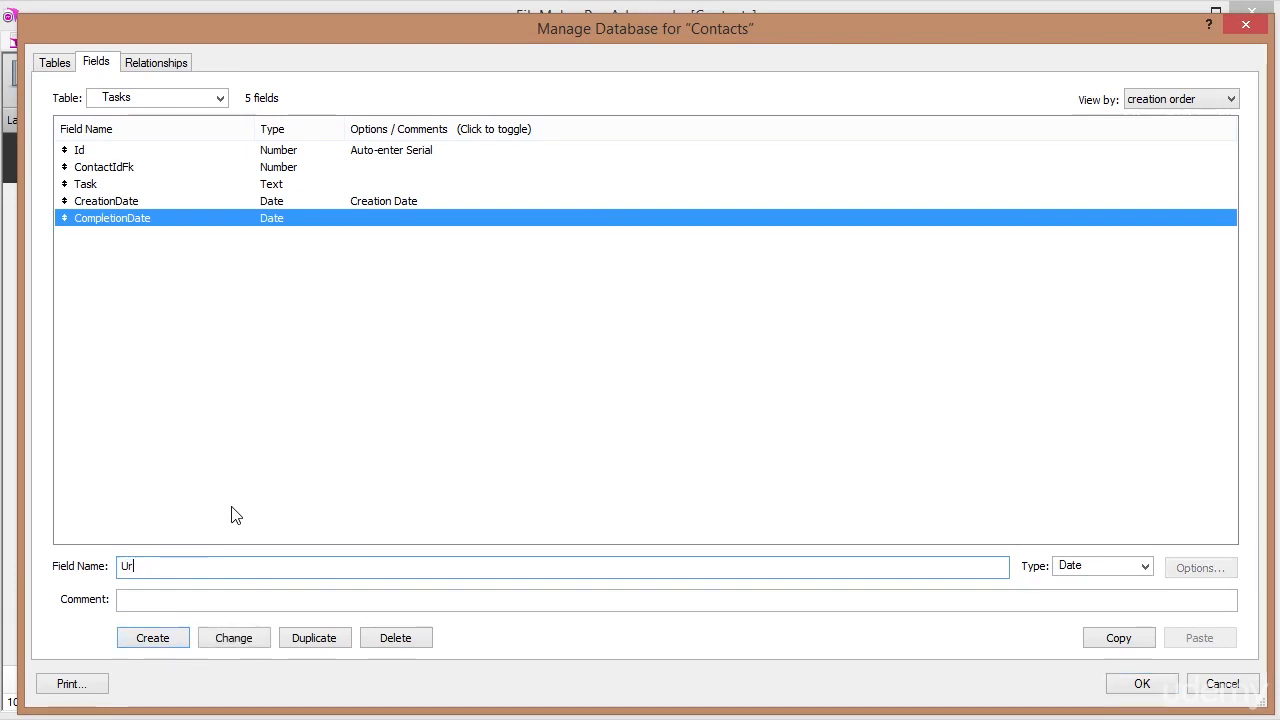
text(gency)
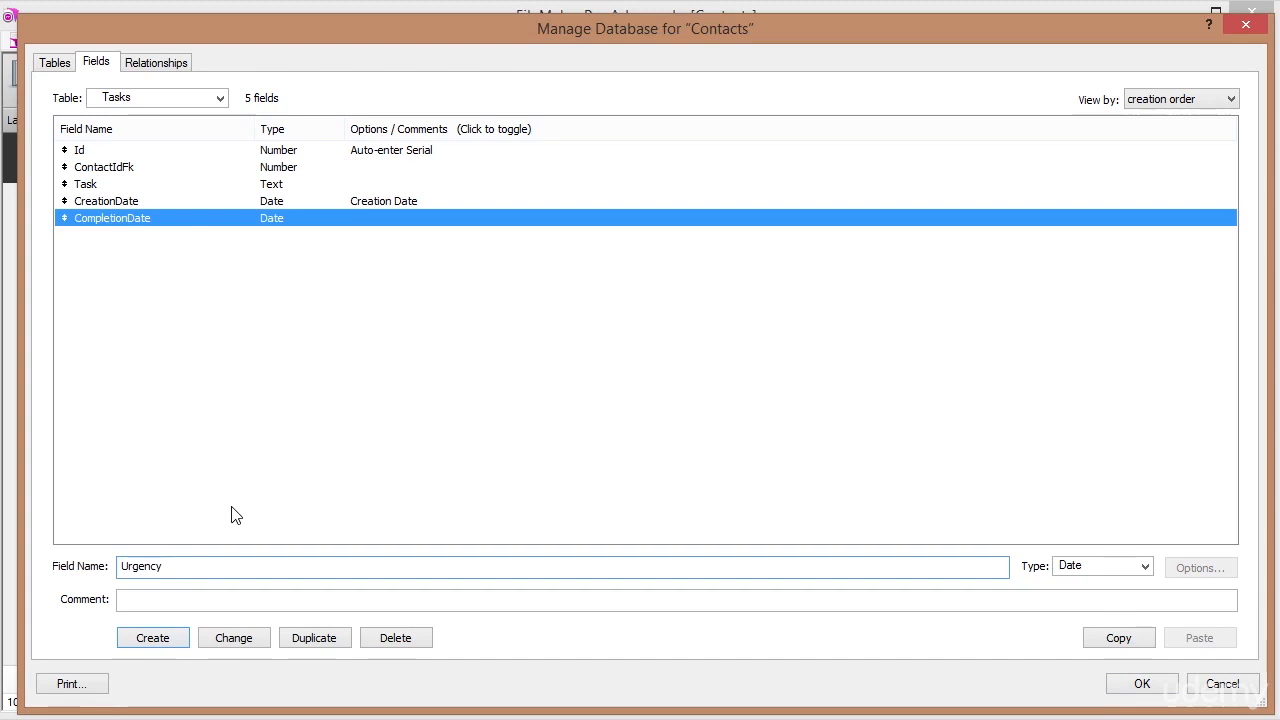
key(Tab)
key(t)
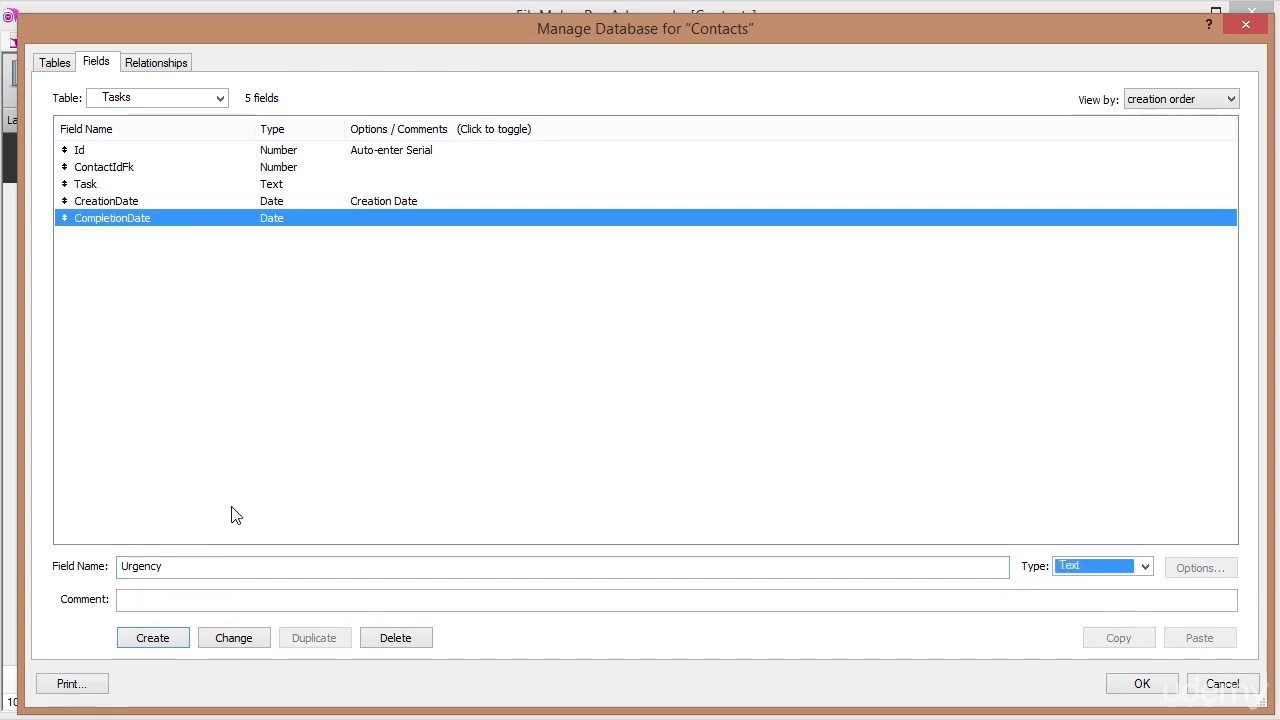
key(Return)
text(Status)
key(Tab)
key(Return)
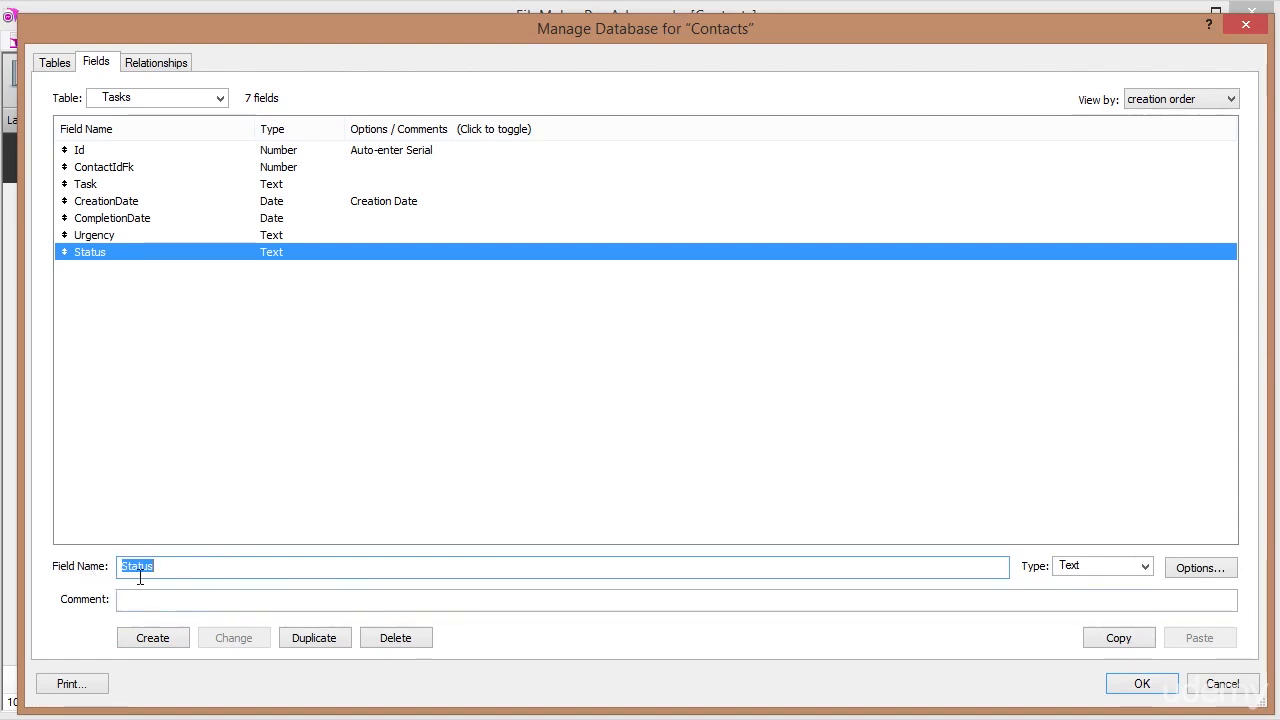
Give the Status field the comment 'Complete or incomplete'.
click(121, 601)
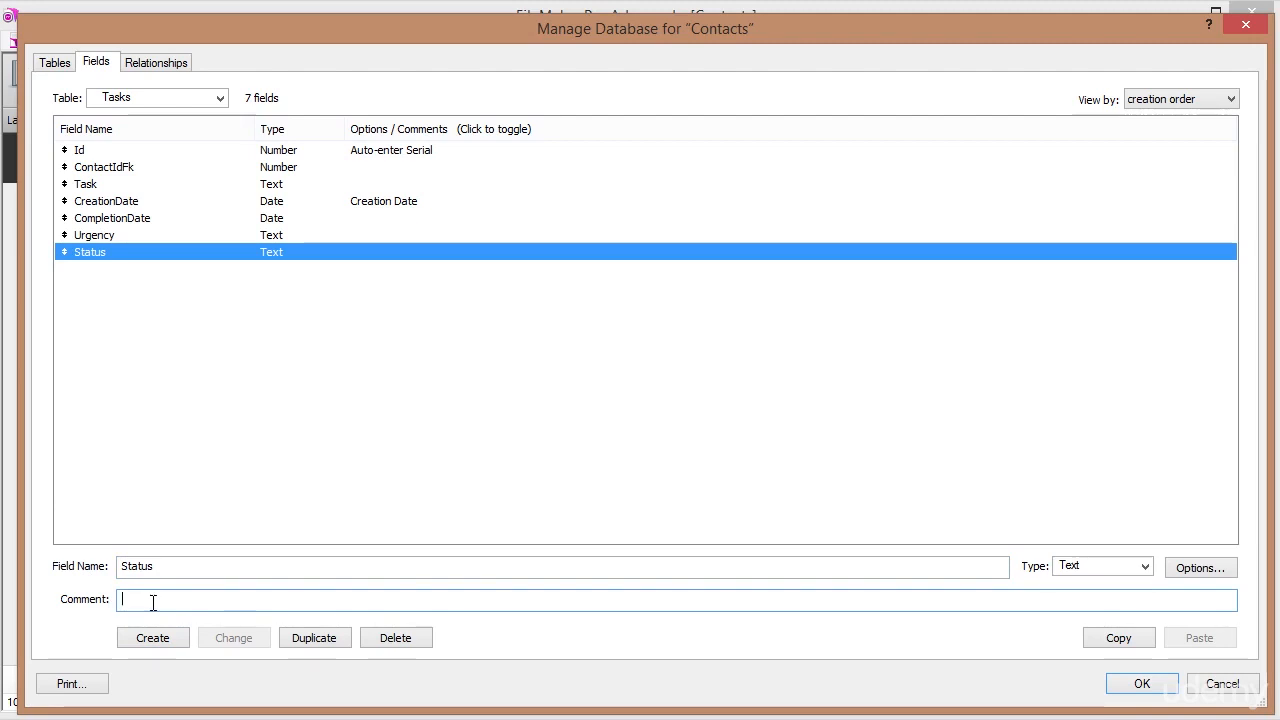
text(Complete o)
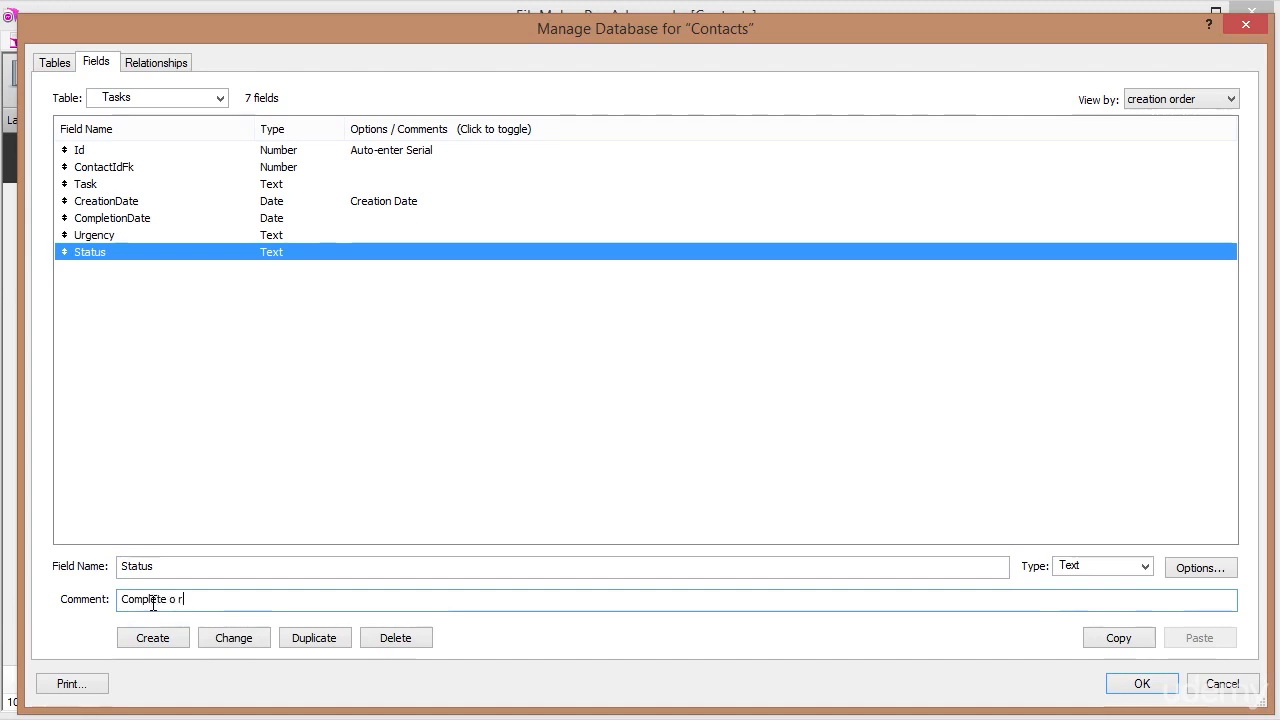
text(r in)
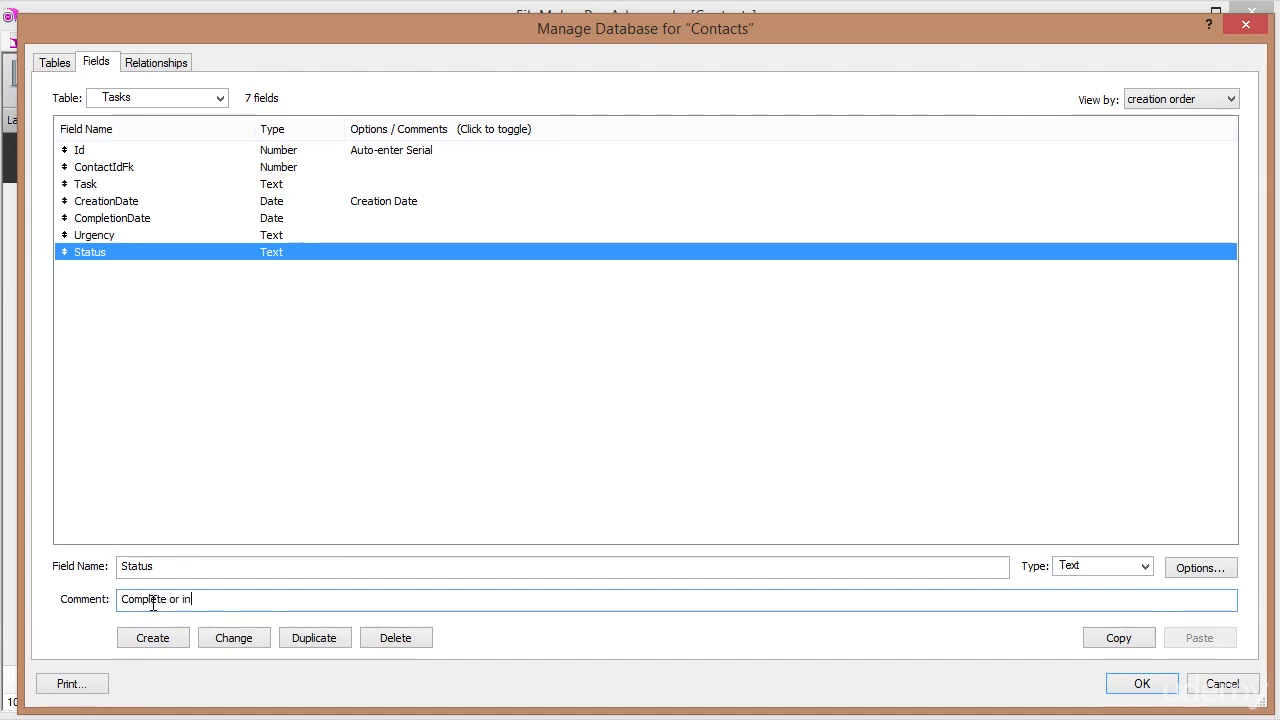
text(complete)
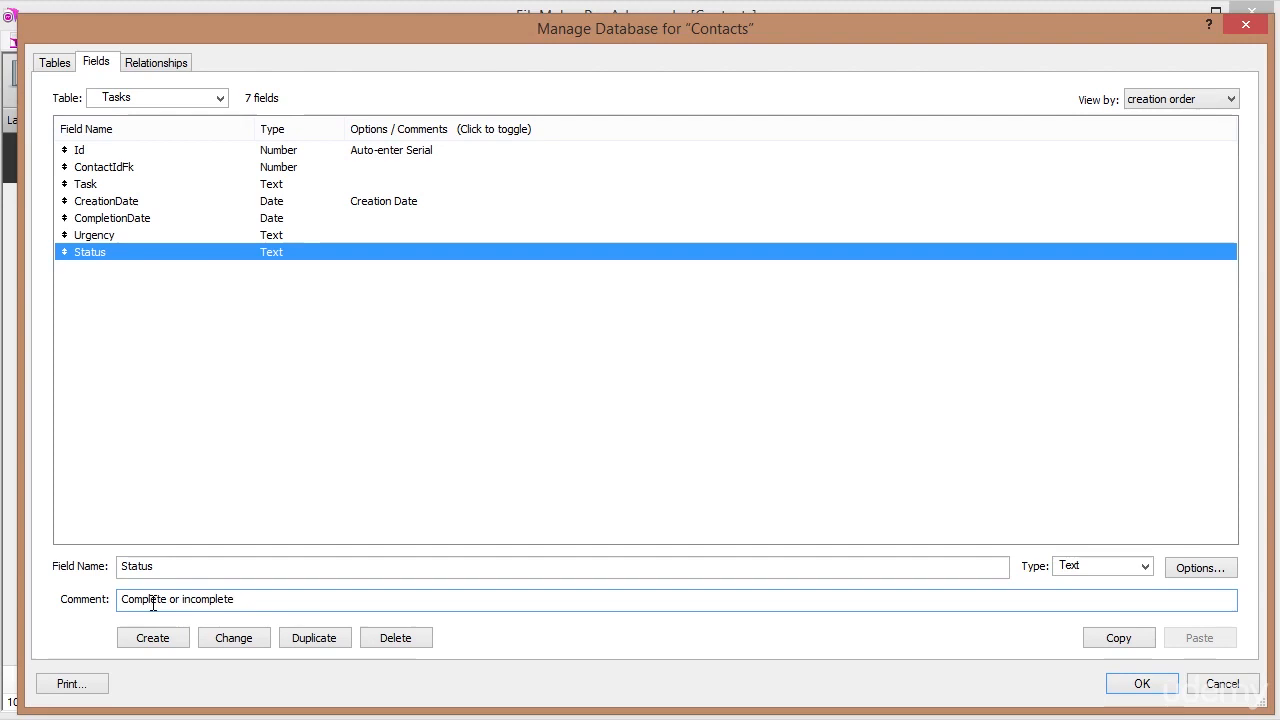
key(shift+Tab)
click(315, 603)
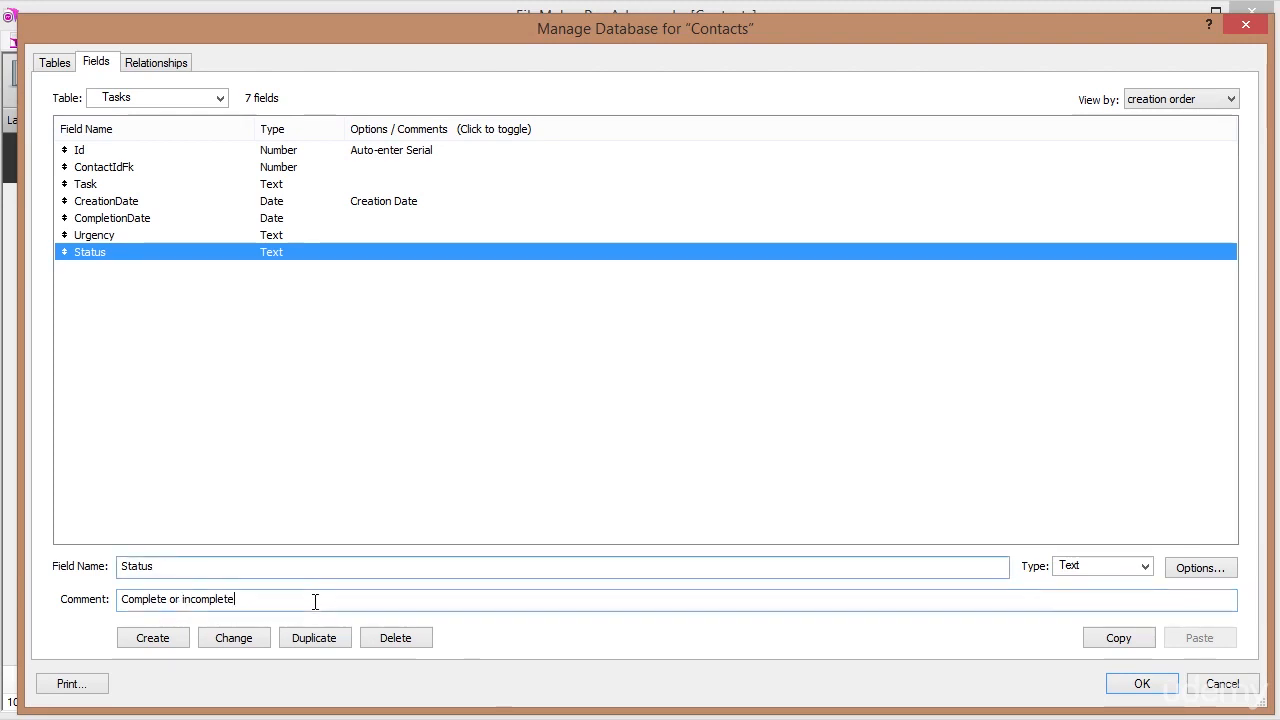
click(233, 648)
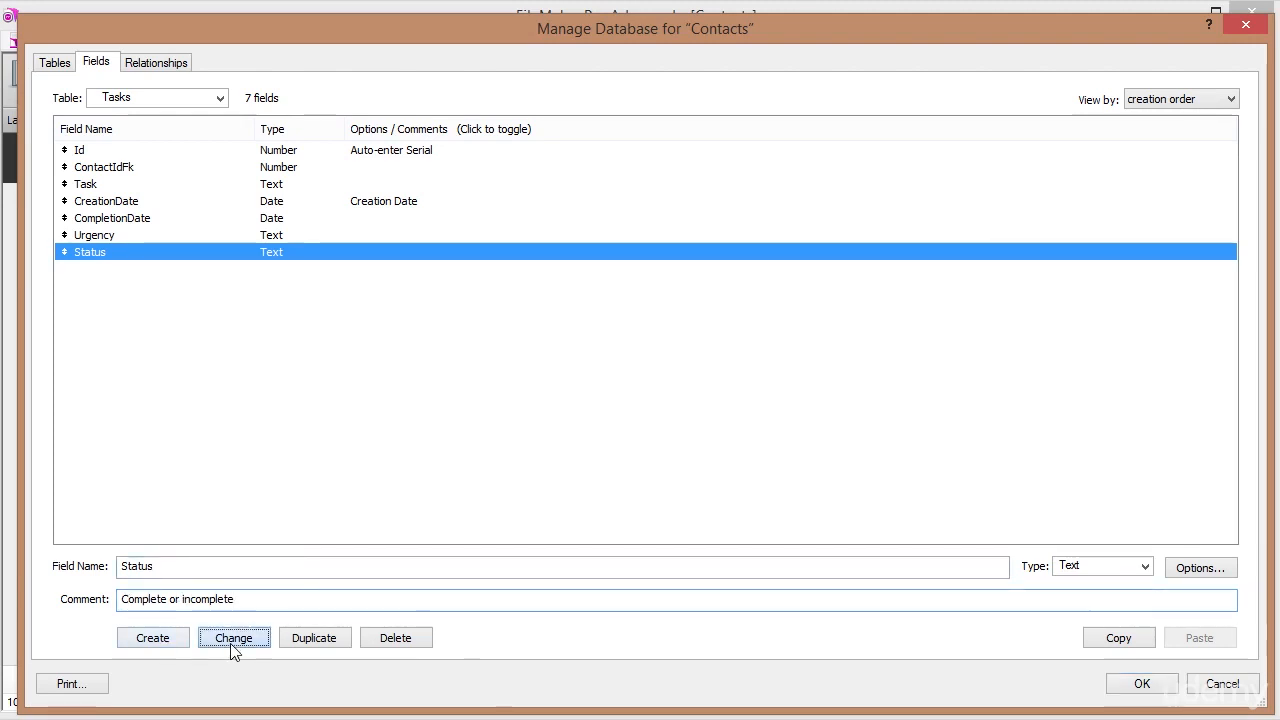
Review the Tasks fields, toggling the list column between comments and options.
click(134, 219)
click(137, 236)
click(137, 256)
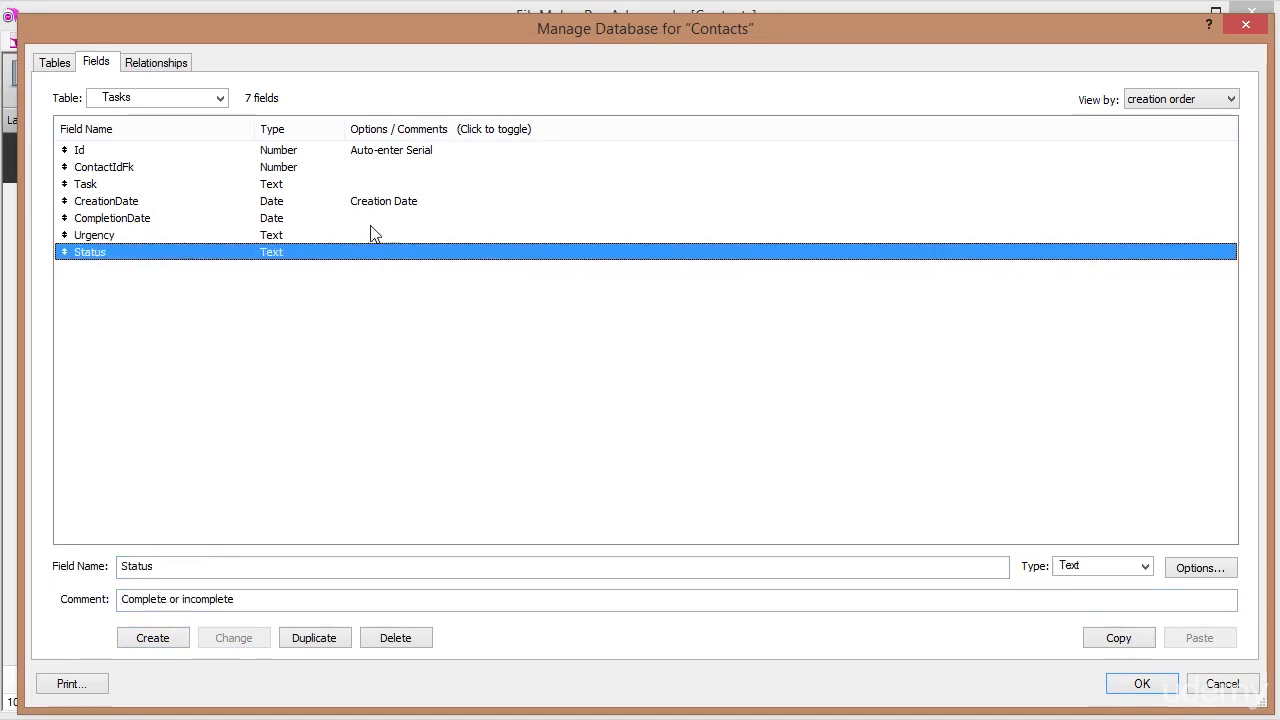
click(404, 130)
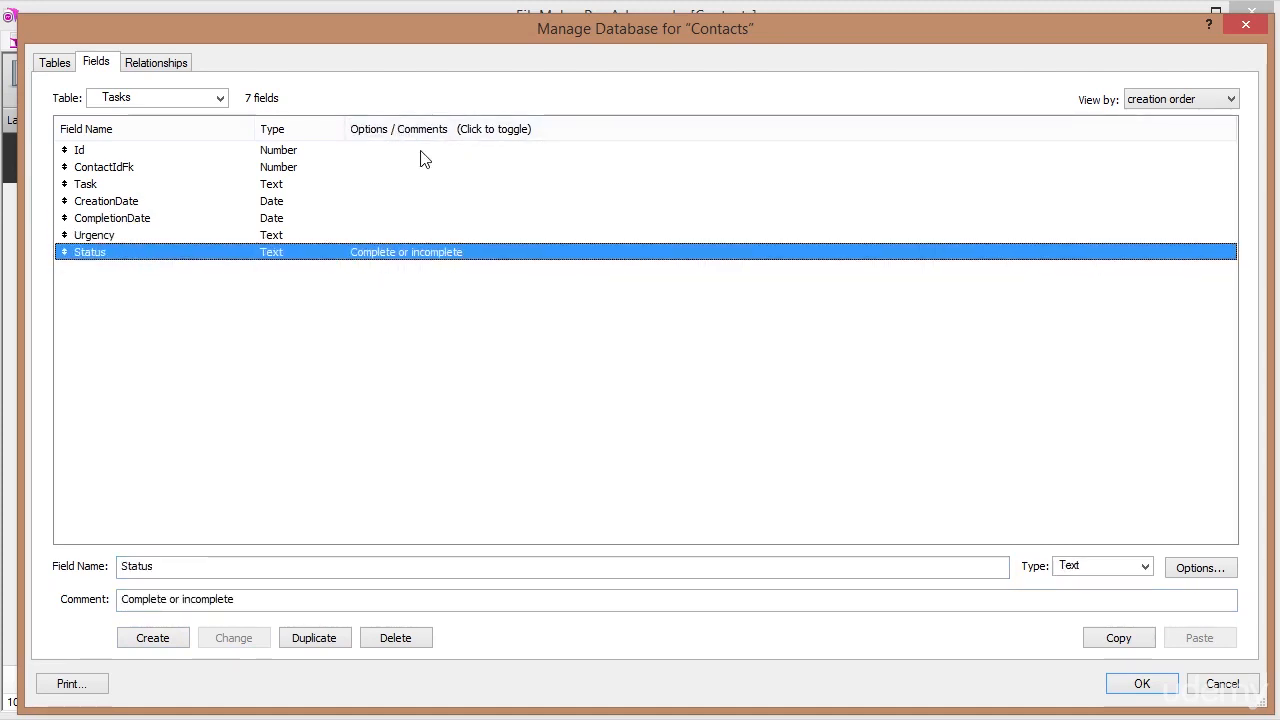
click(427, 133)
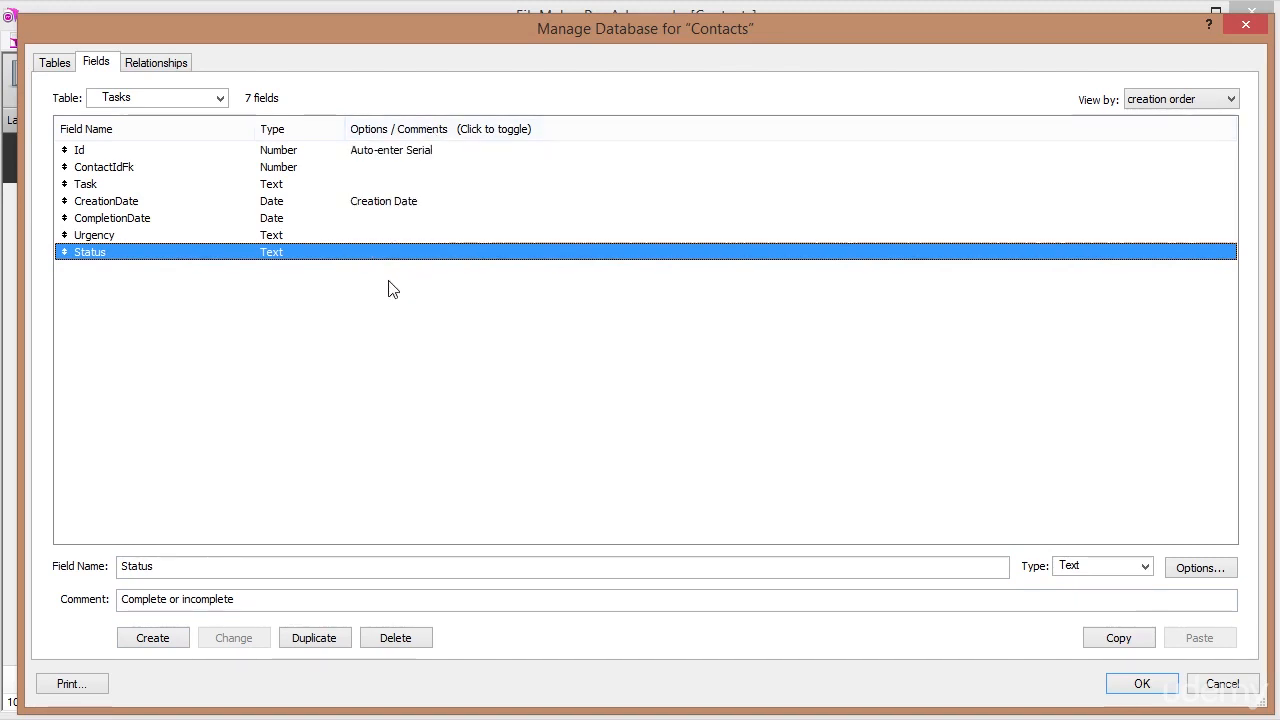
click(157, 237)
click(157, 254)
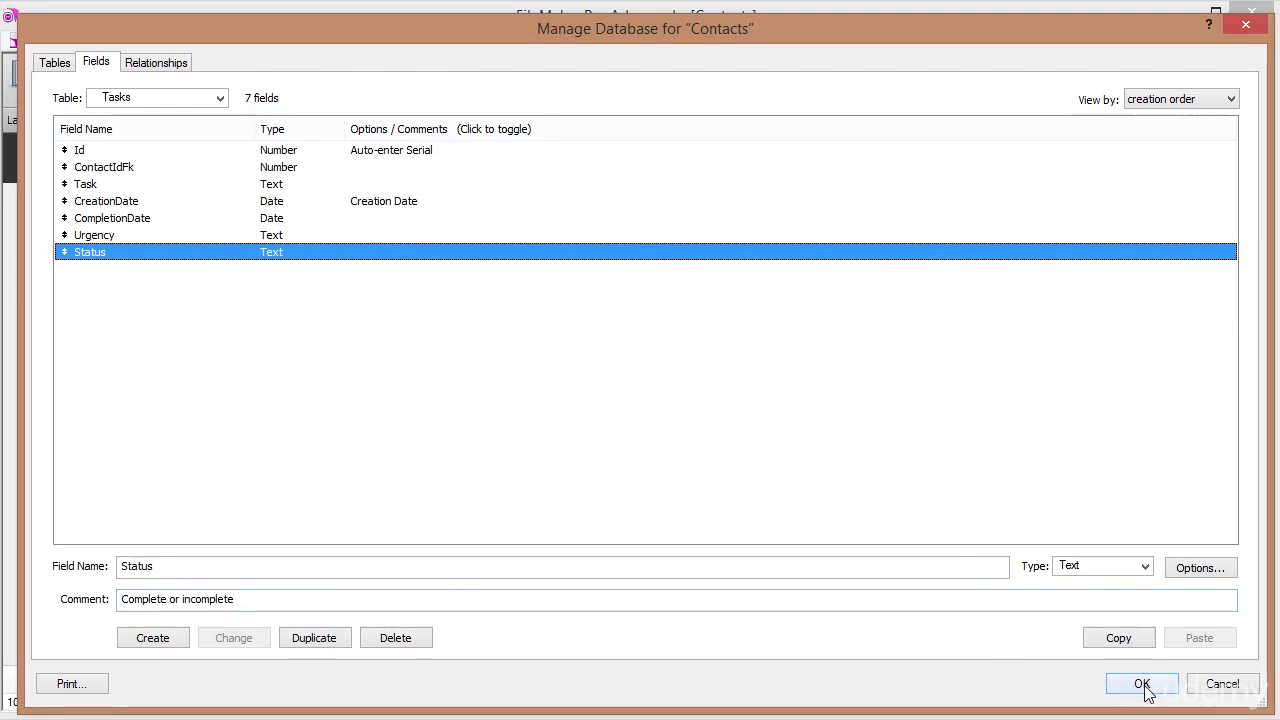
click(108, 167)
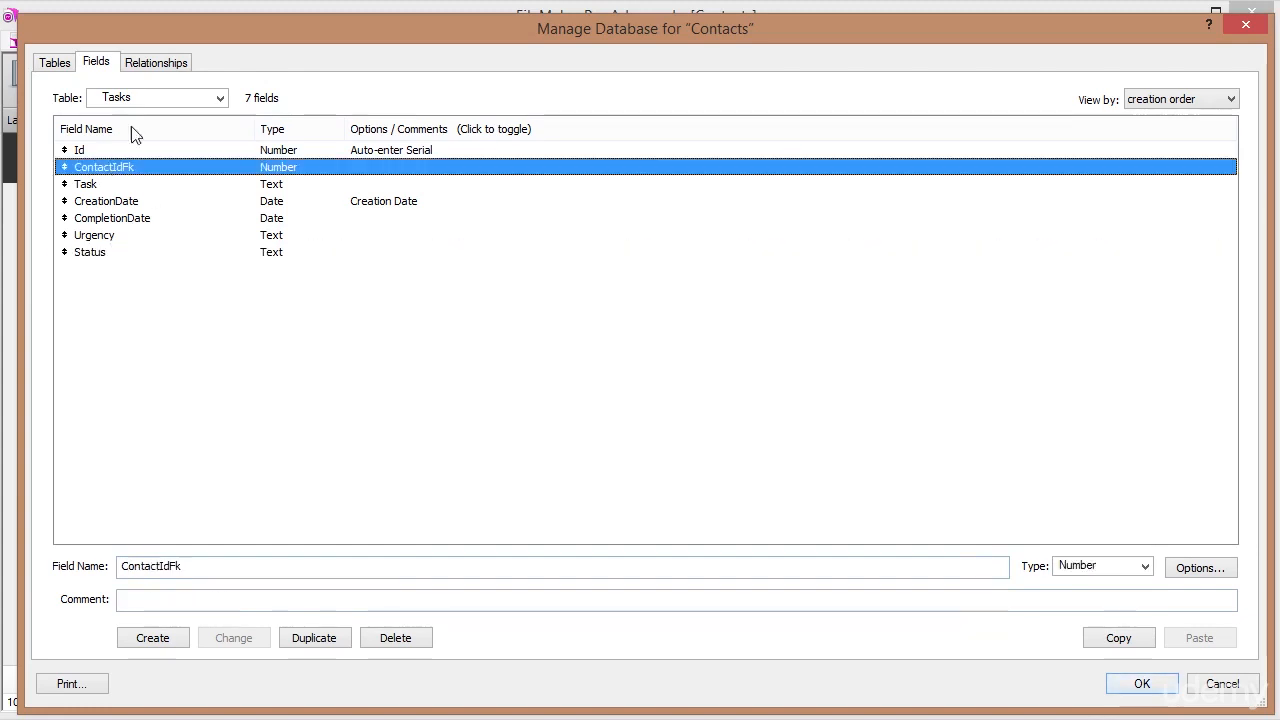
Join Contacts::Id to Tasks::ContactIdFk with creation and deletion of related tasks enabled, then close Manage Database.
click(160, 64)
drag(549, 142, 354, 272)
drag(97, 186, 318, 323)
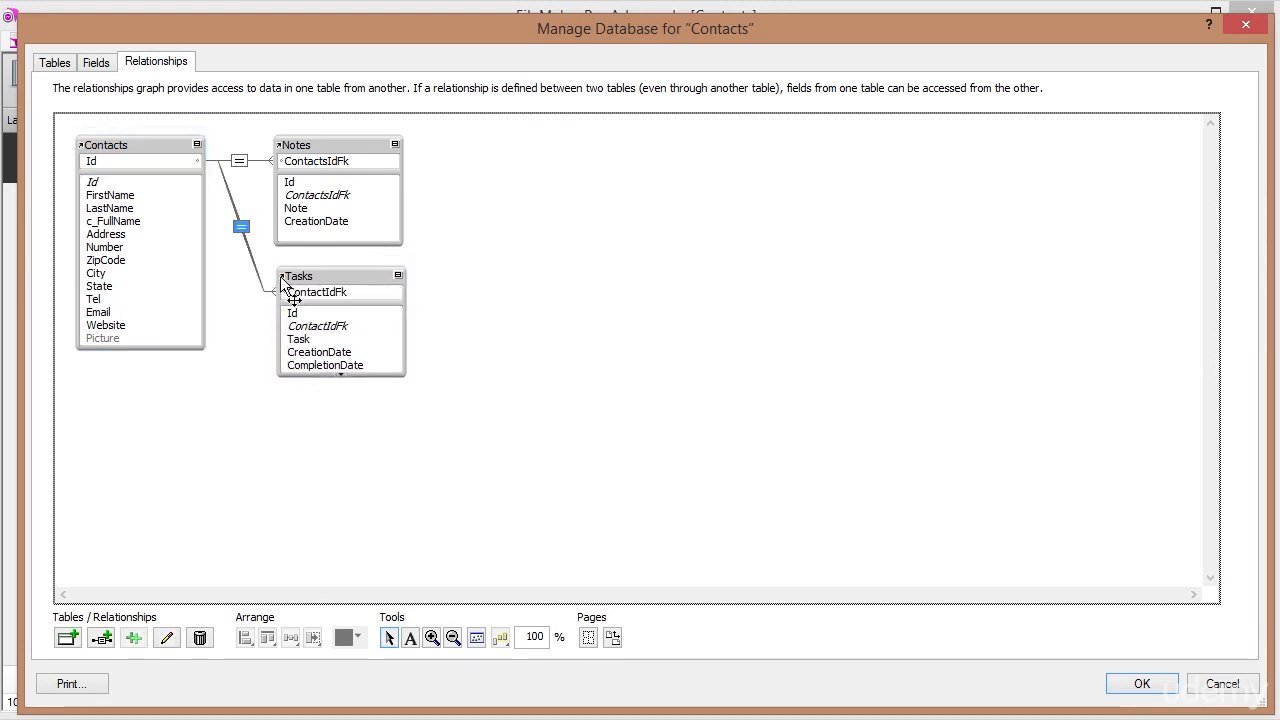
double_click(241, 228)
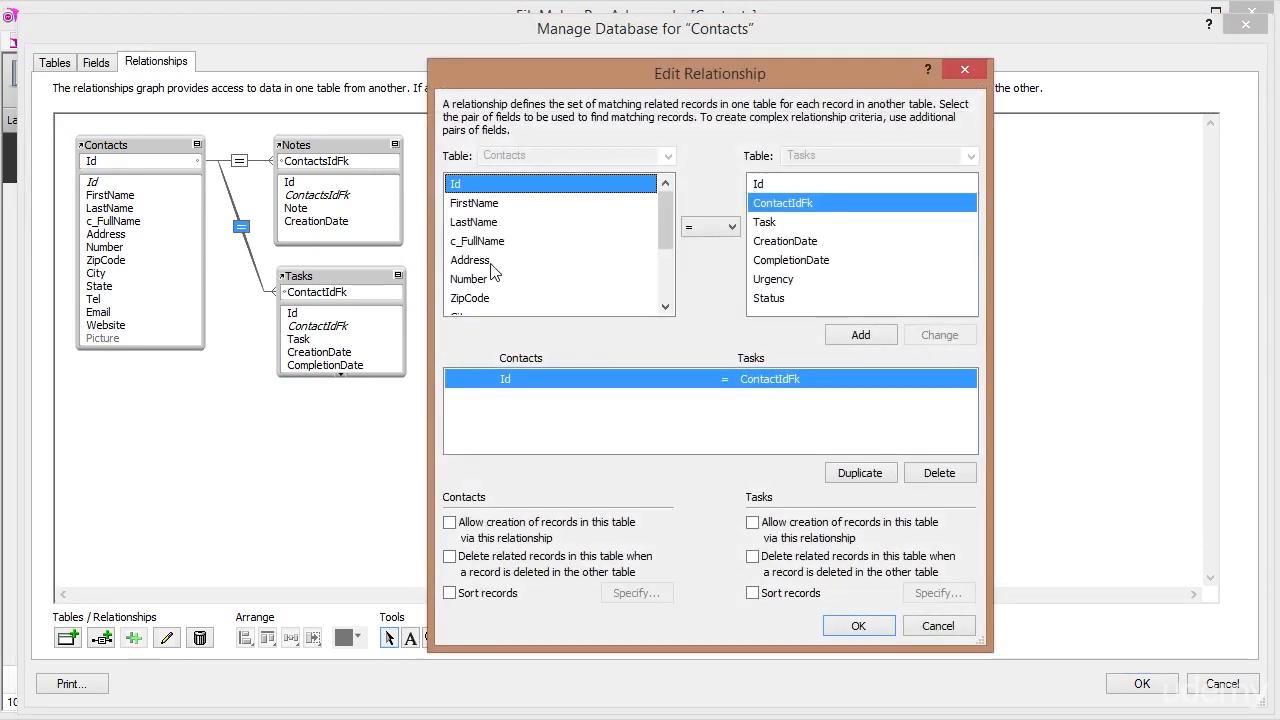
click(753, 523)
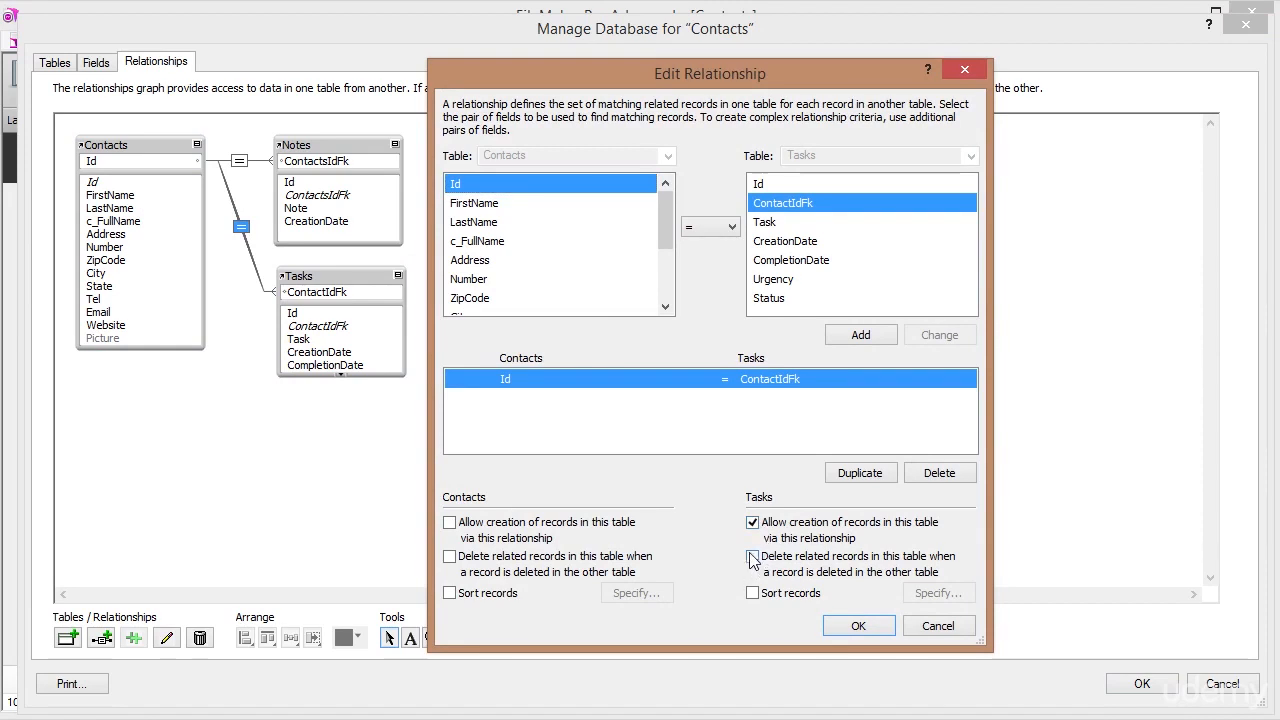
click(753, 557)
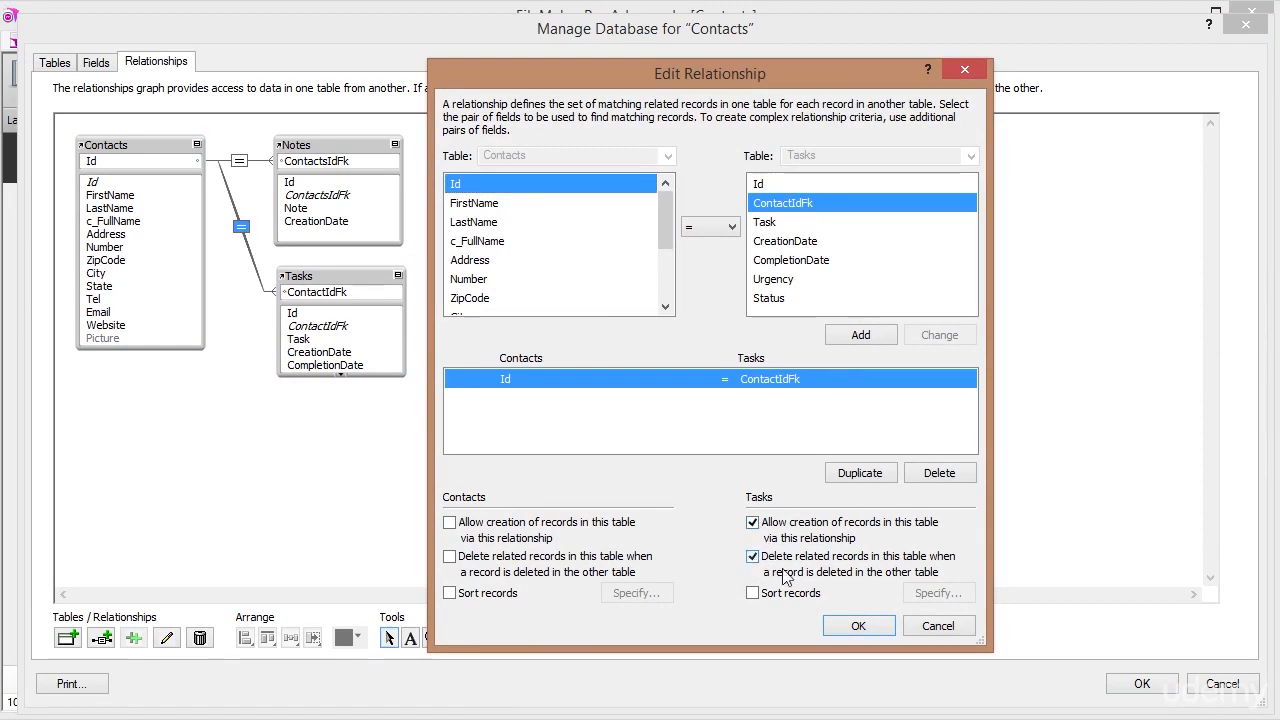
click(851, 629)
click(1142, 685)
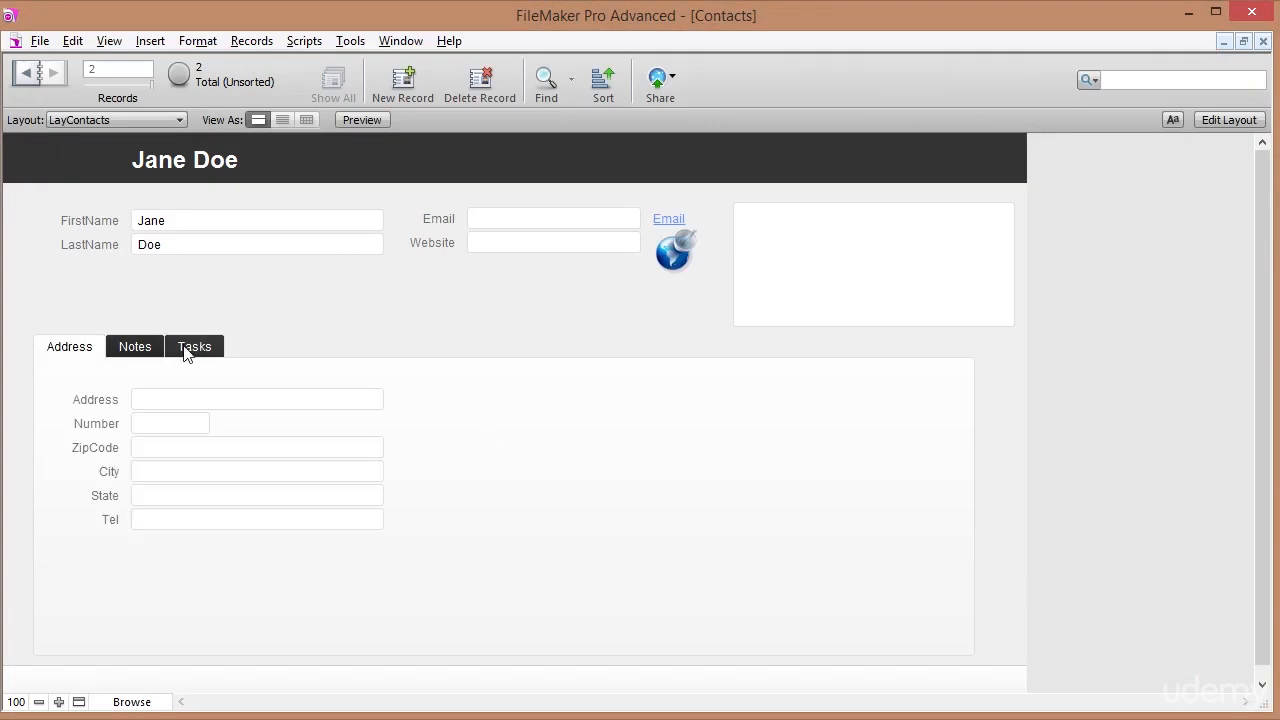
Draw a Tasks portal across the Tasks tab, allowing deletion and with a vertical scroll bar.
click(189, 348)
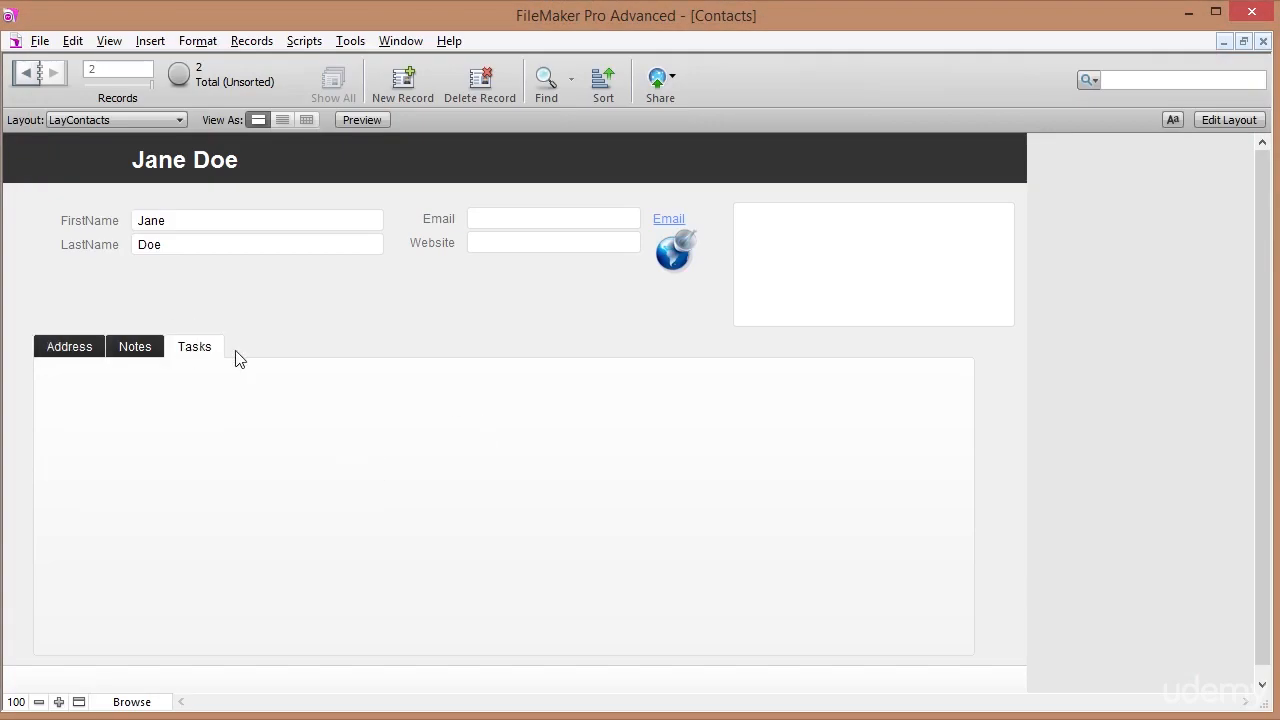
click(1228, 122)
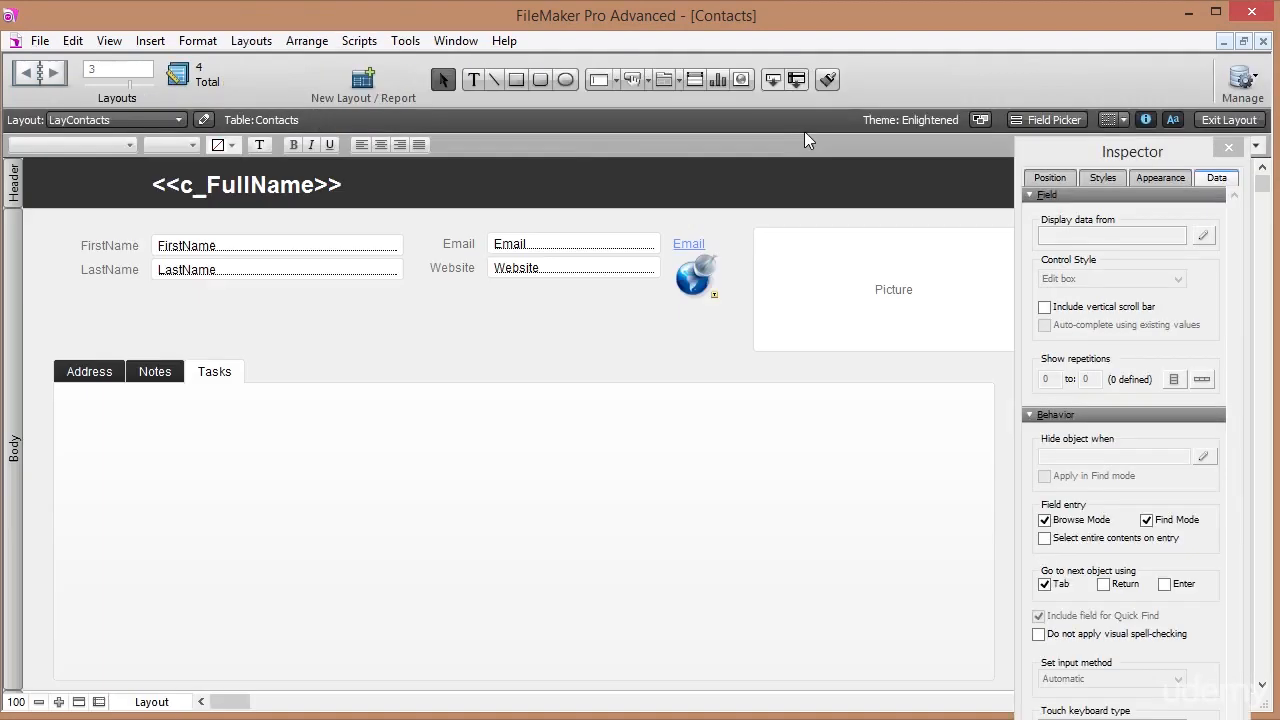
click(694, 82)
drag(59, 411, 980, 670)
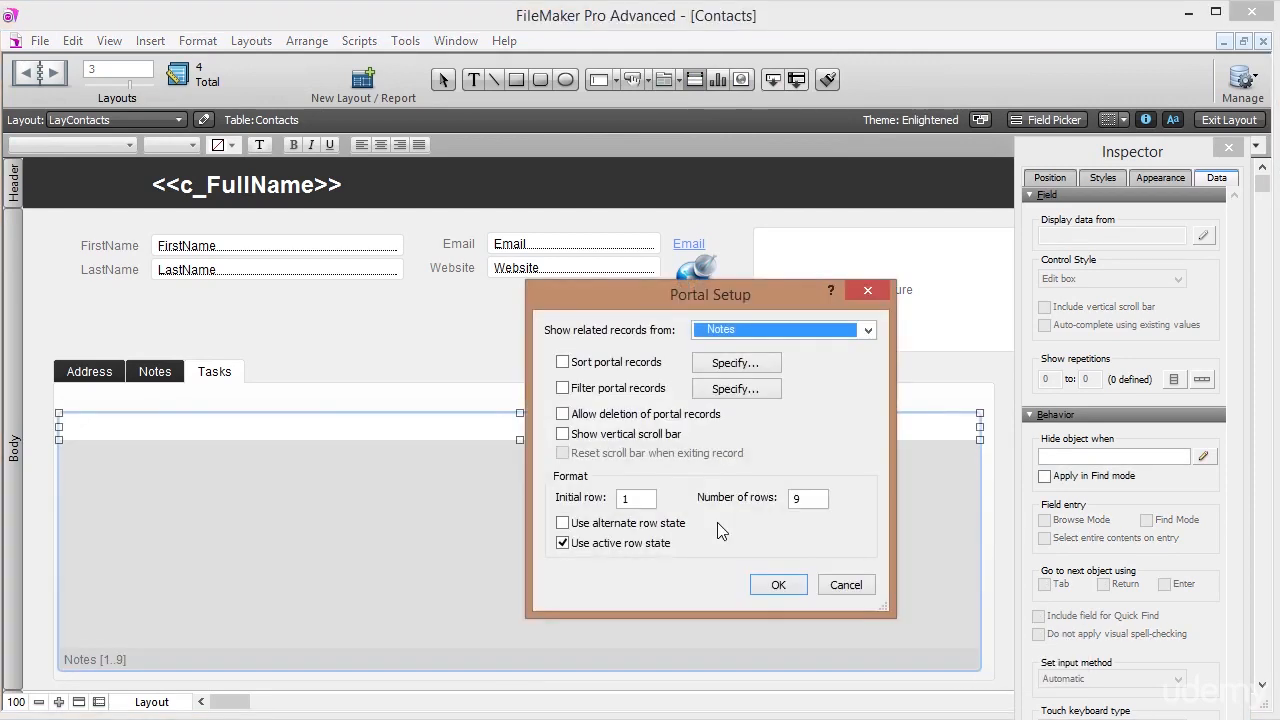
click(866, 331)
click(742, 403)
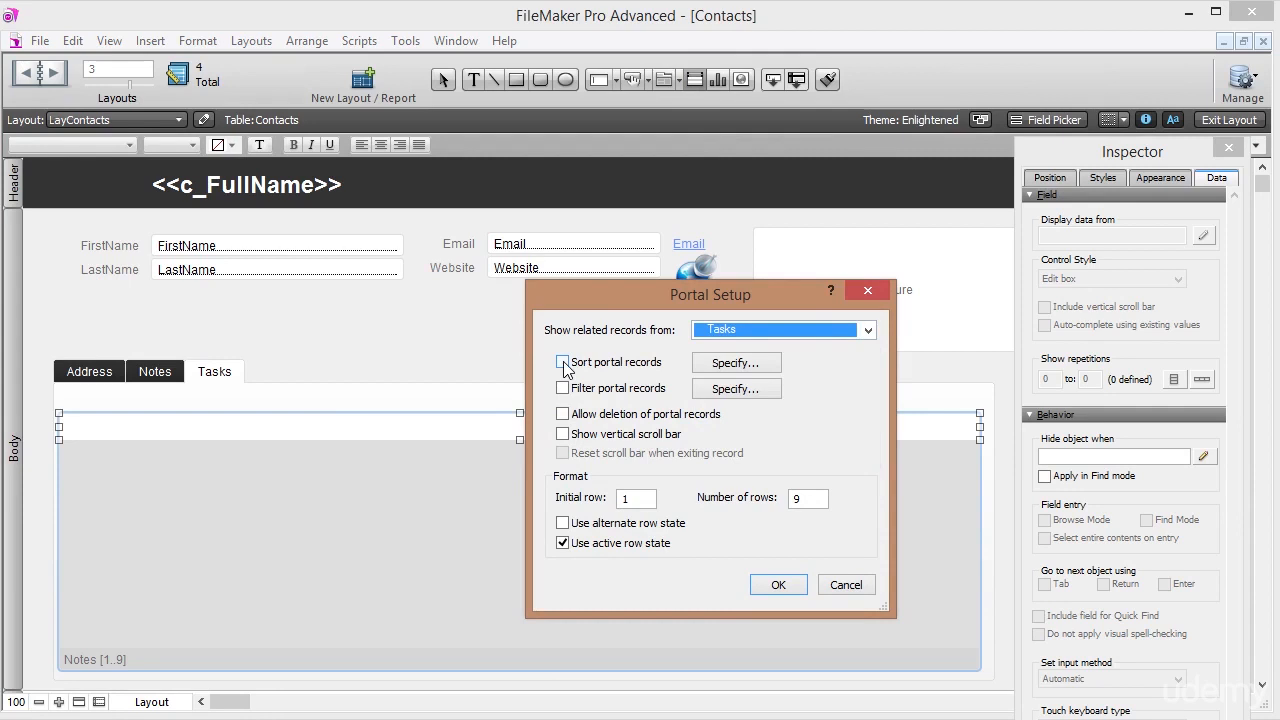
click(563, 416)
click(563, 434)
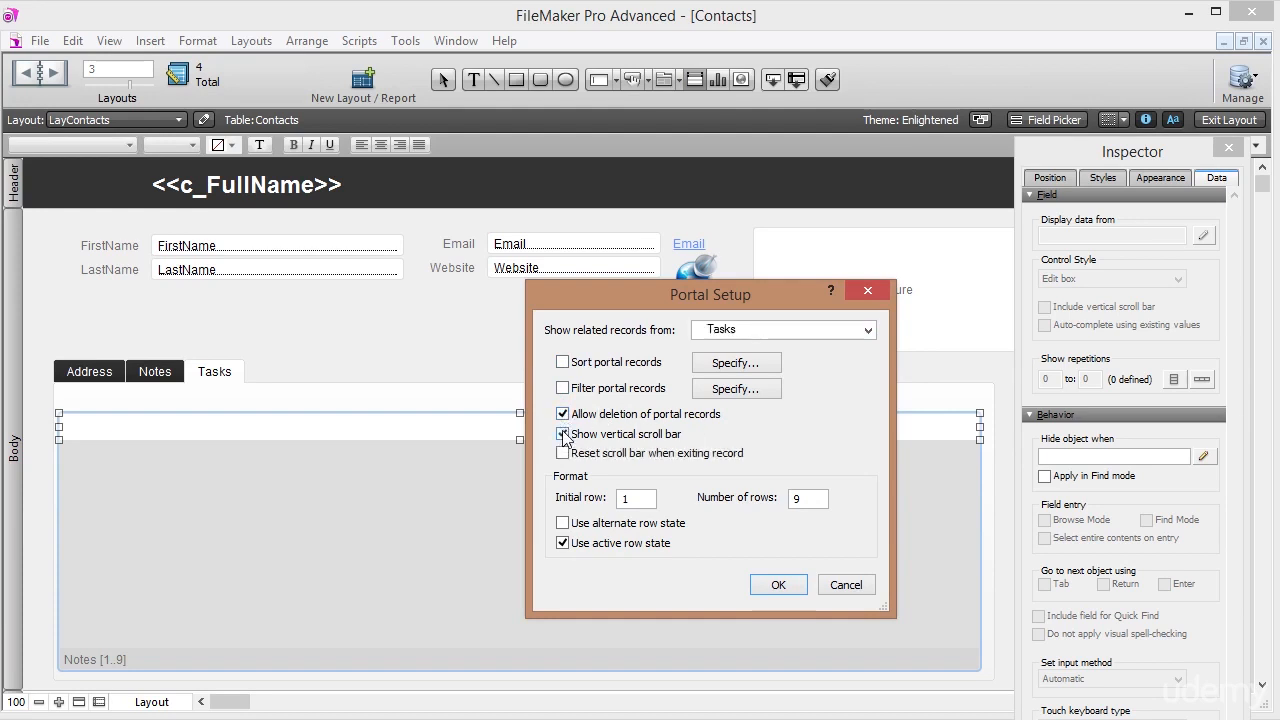
click(790, 585)
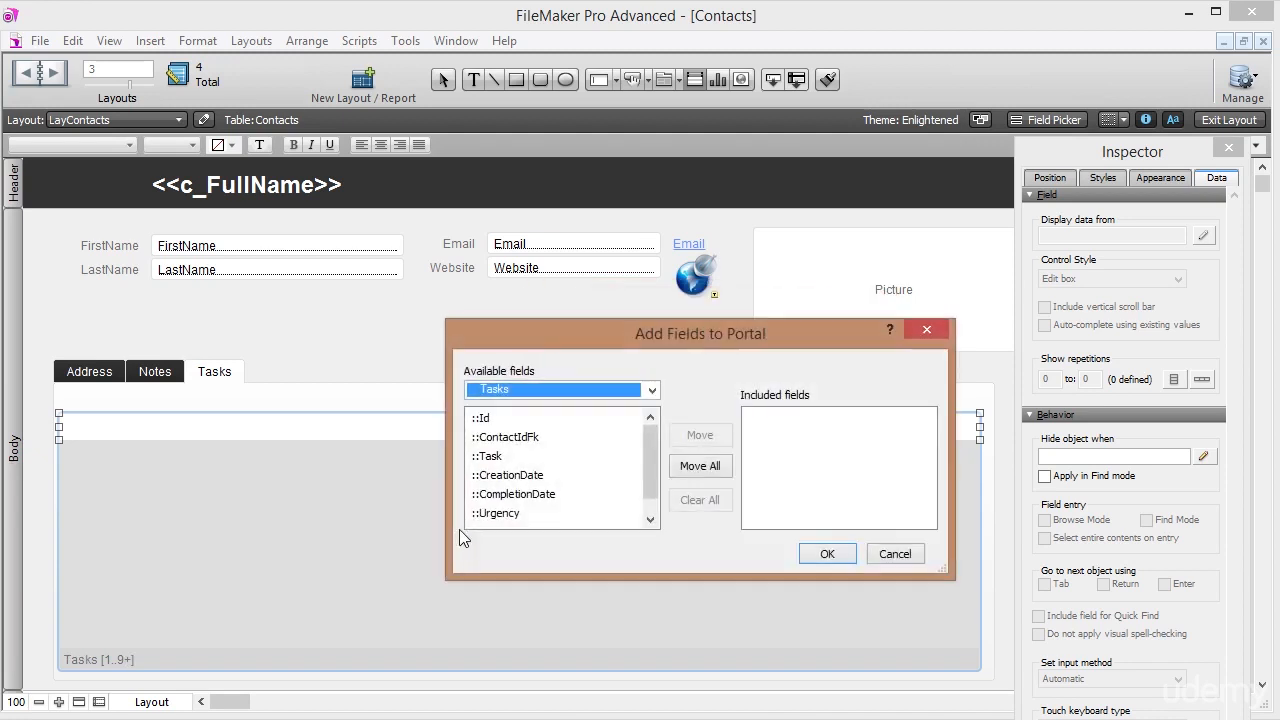
Include the Task, CreationDate, CompletionDate, Urgency and Status fields in the portal.
double_click(492, 458)
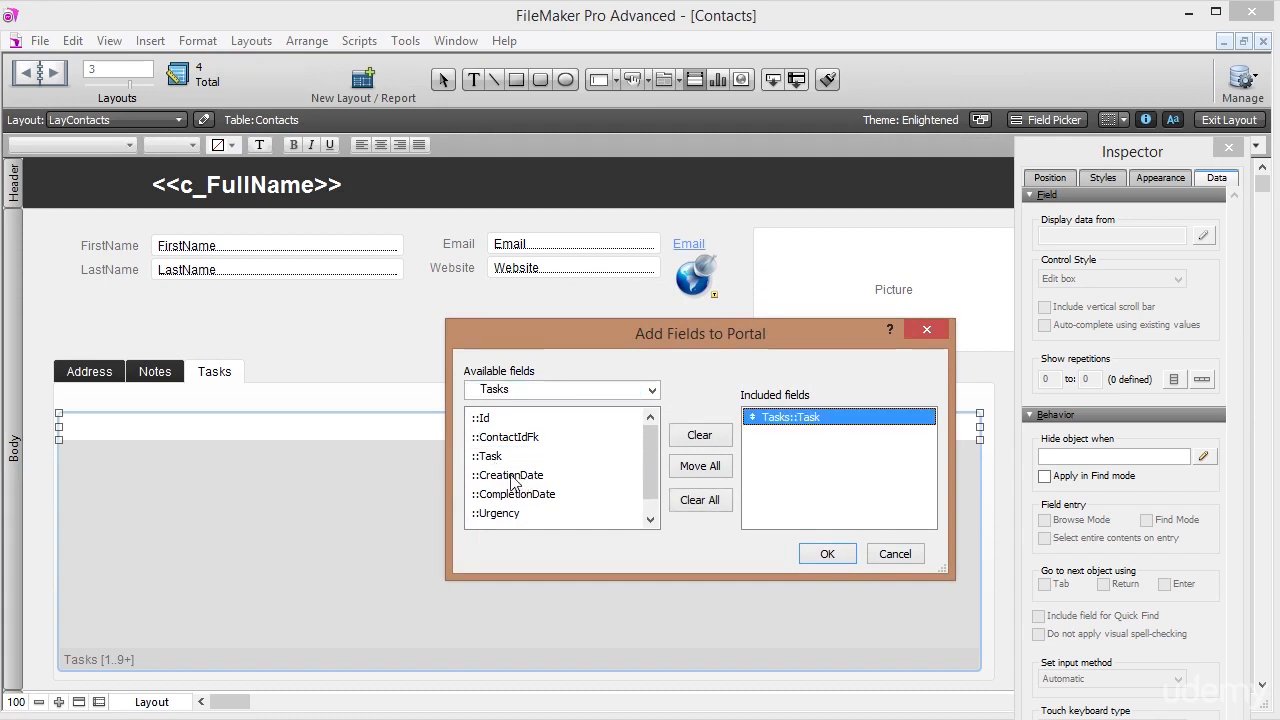
double_click(511, 476)
double_click(520, 495)
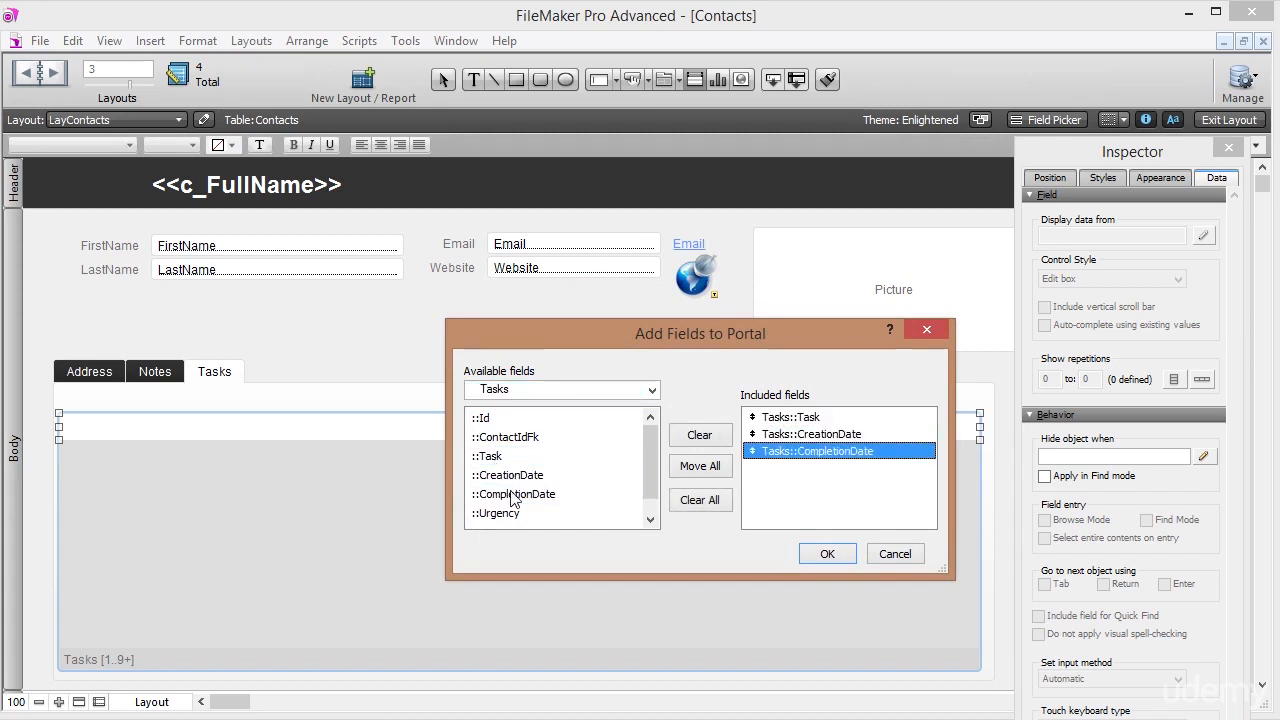
drag(653, 472, 653, 488)
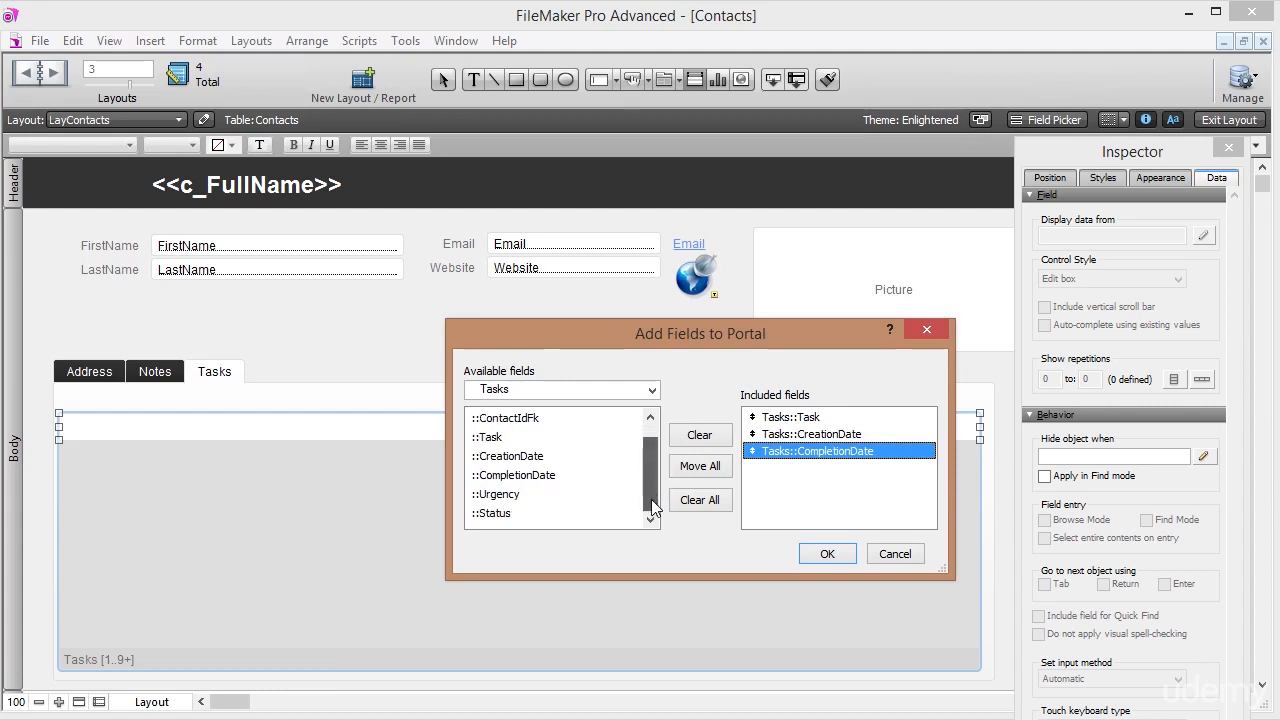
double_click(500, 494)
double_click(515, 519)
click(824, 551)
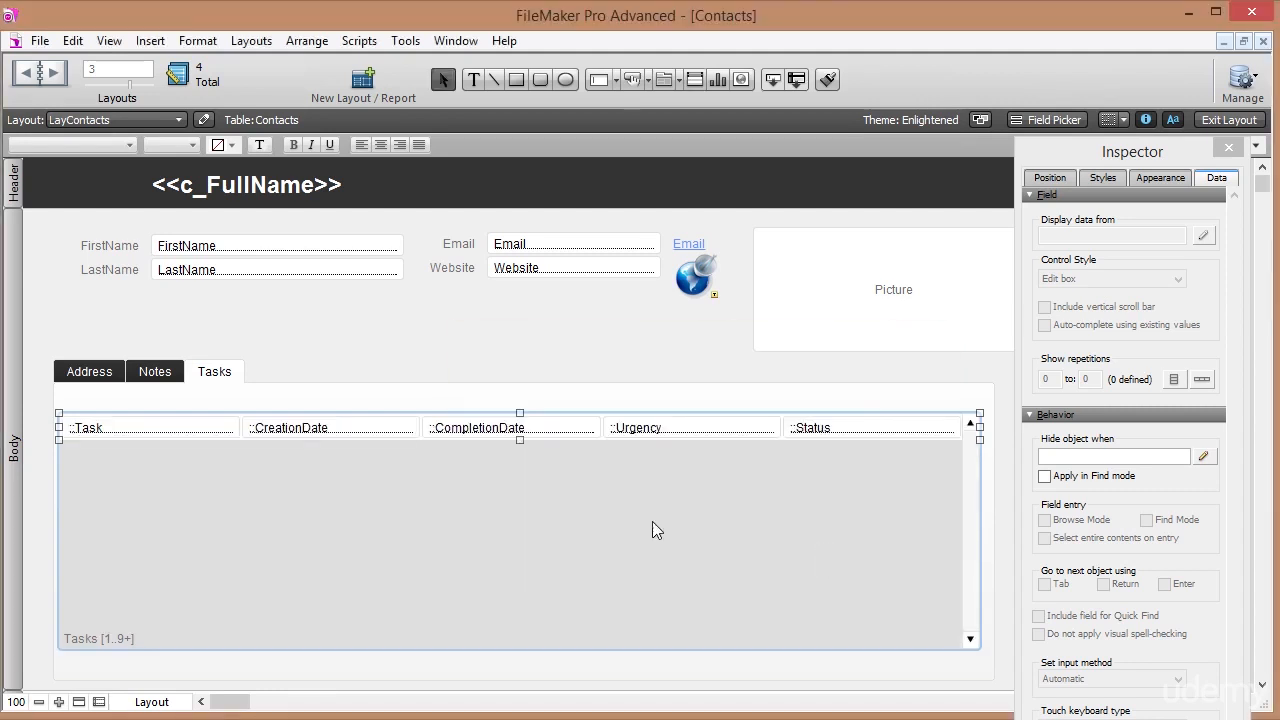
Make CreationDate and CompletionDate drop-down calendars with a calendar icon.
click(474, 79)
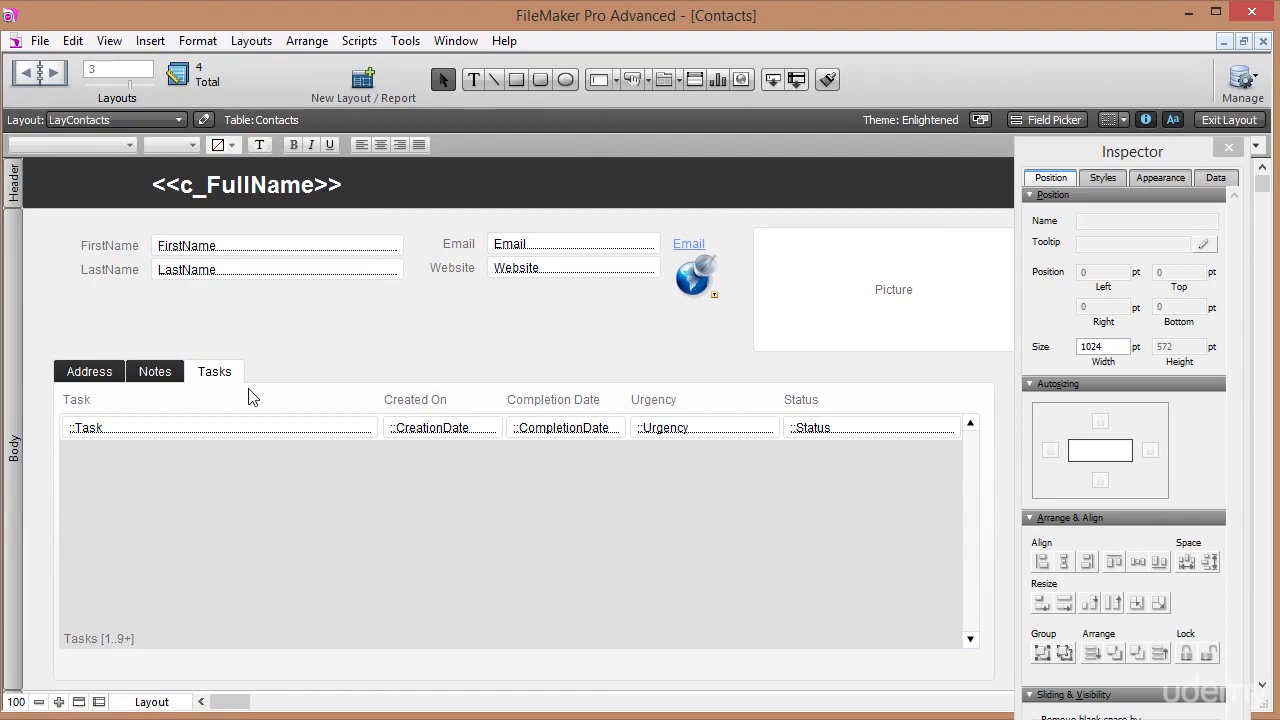
click(470, 430)
shift+click(560, 432)
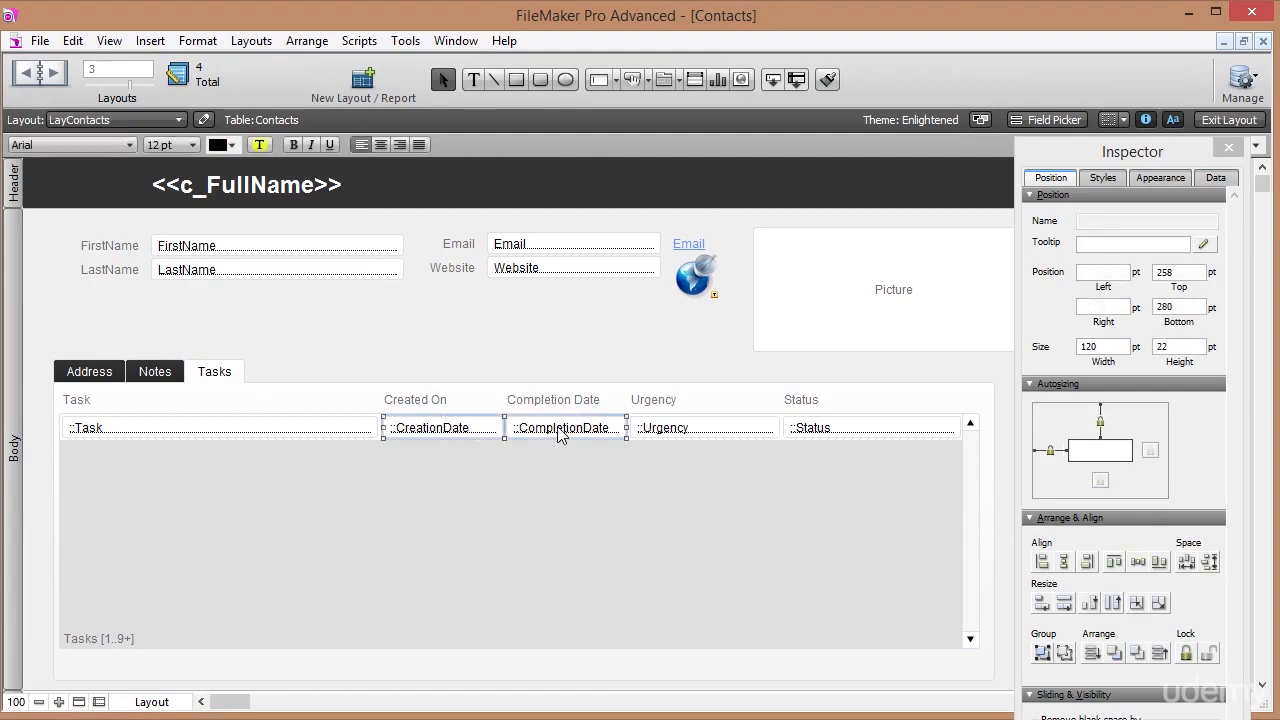
click(1216, 177)
click(1158, 280)
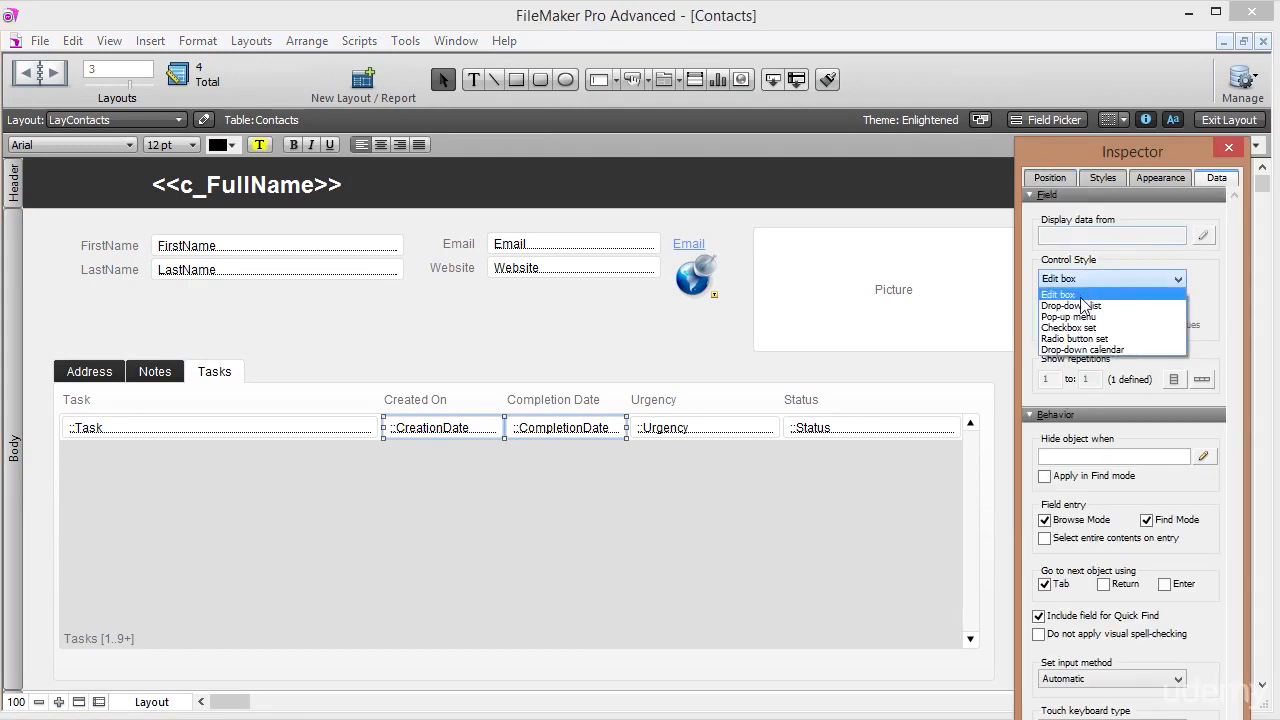
click(1080, 350)
click(1045, 308)
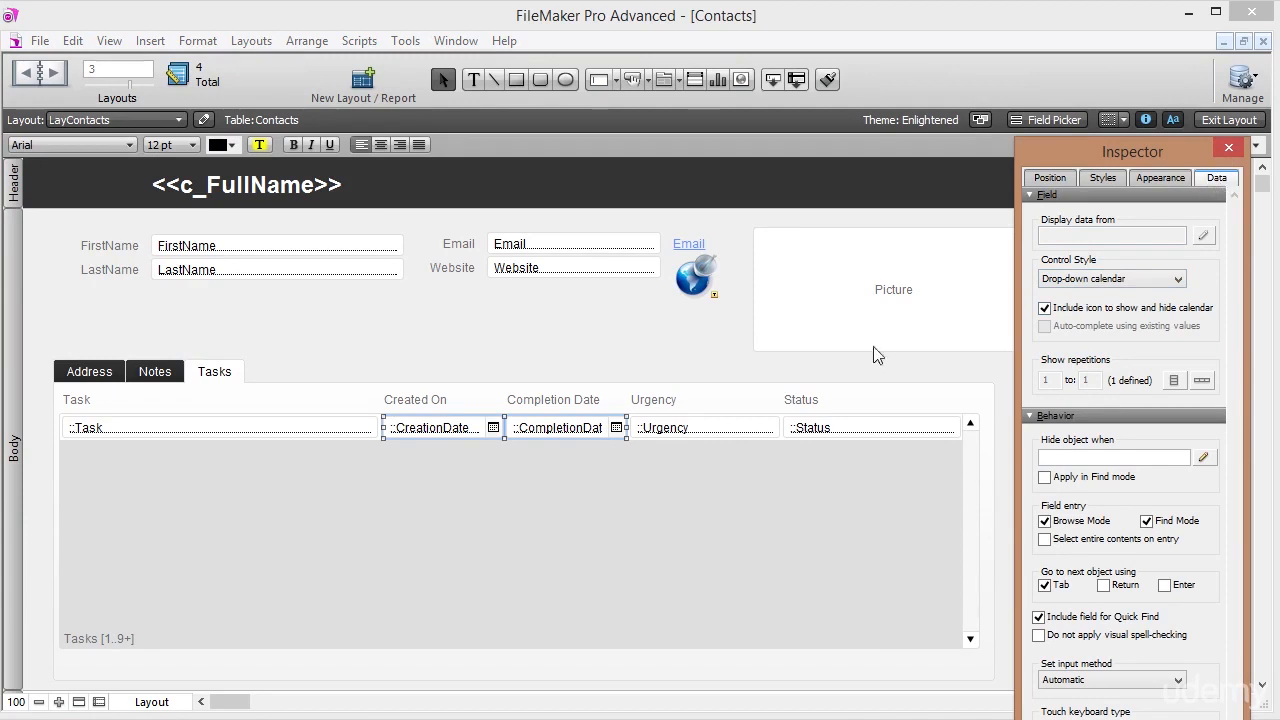
Select the Urgency and Status fields and view Status's control style choices.
click(672, 434)
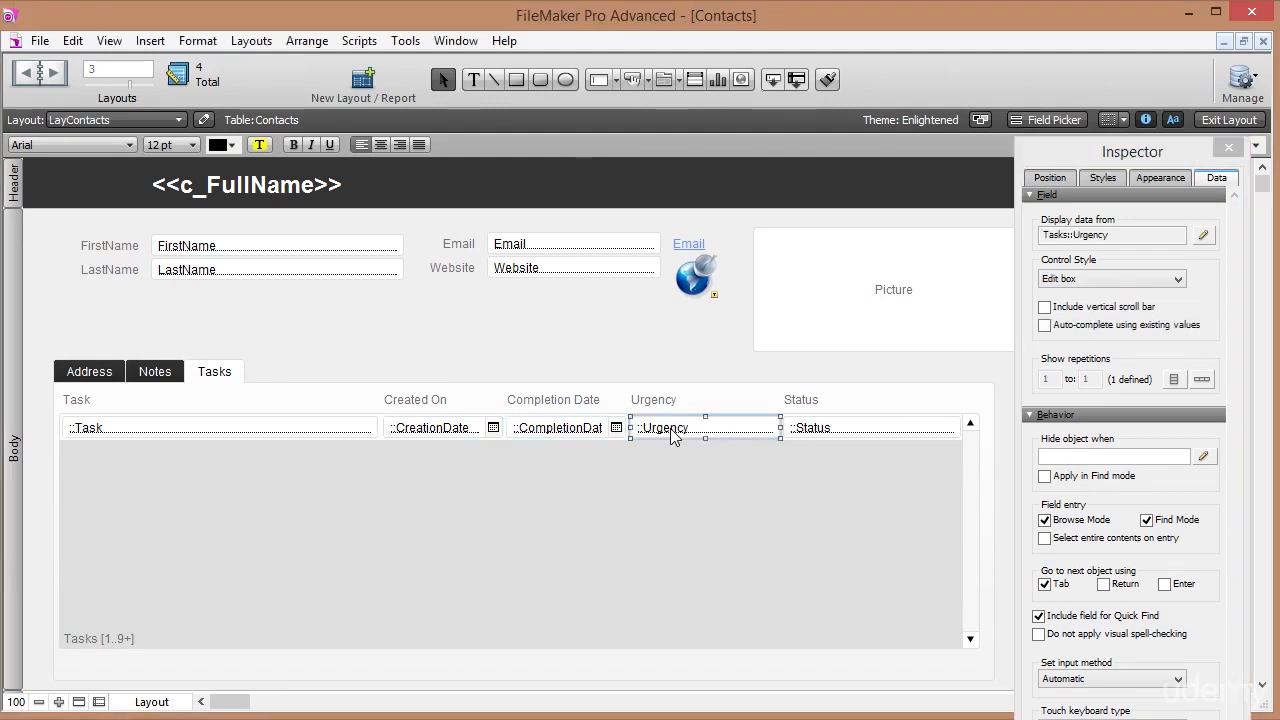
click(855, 428)
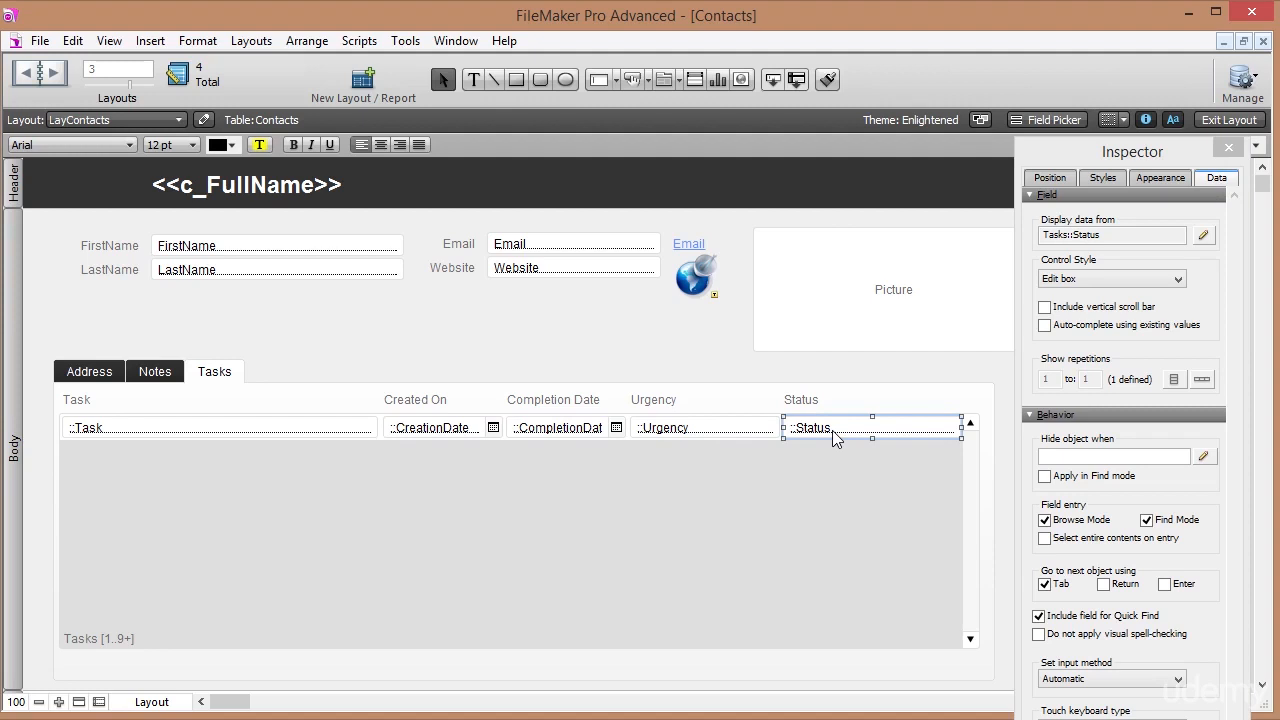
click(1127, 284)
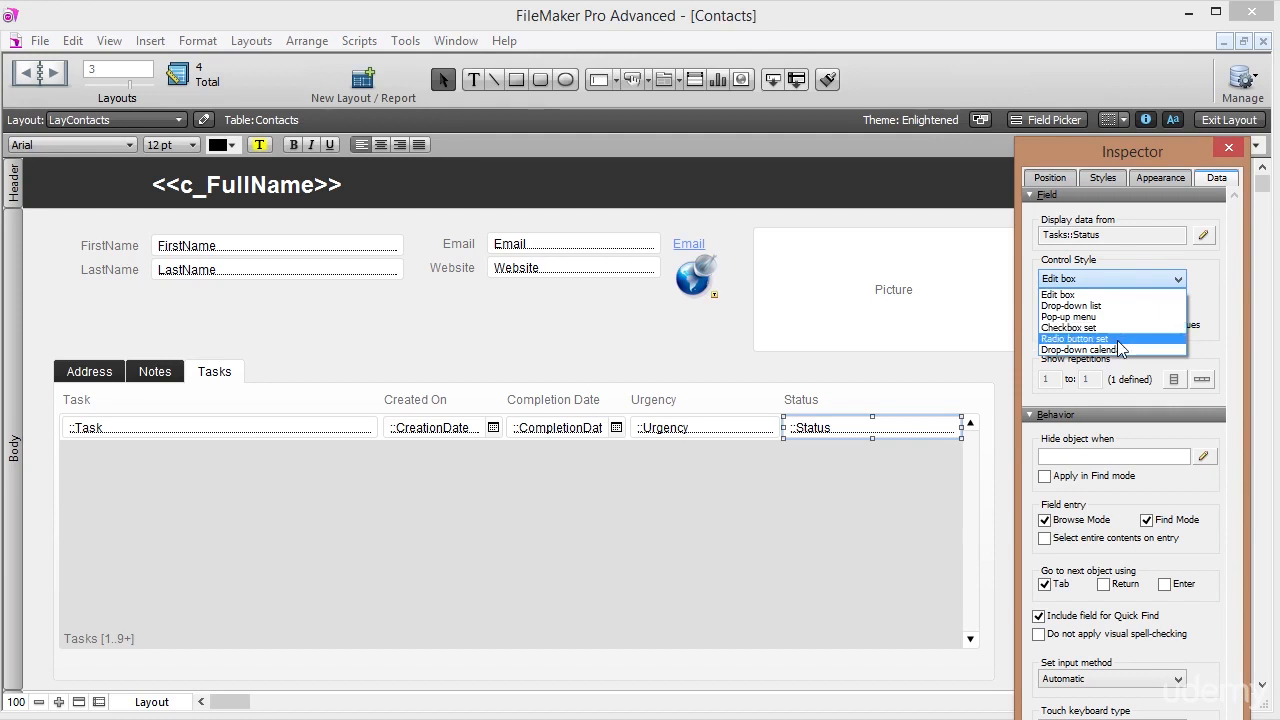
Show Status as radio buttons using a new 'Complete Incomplete' value list with Complete and Incomplete.
click(1118, 340)
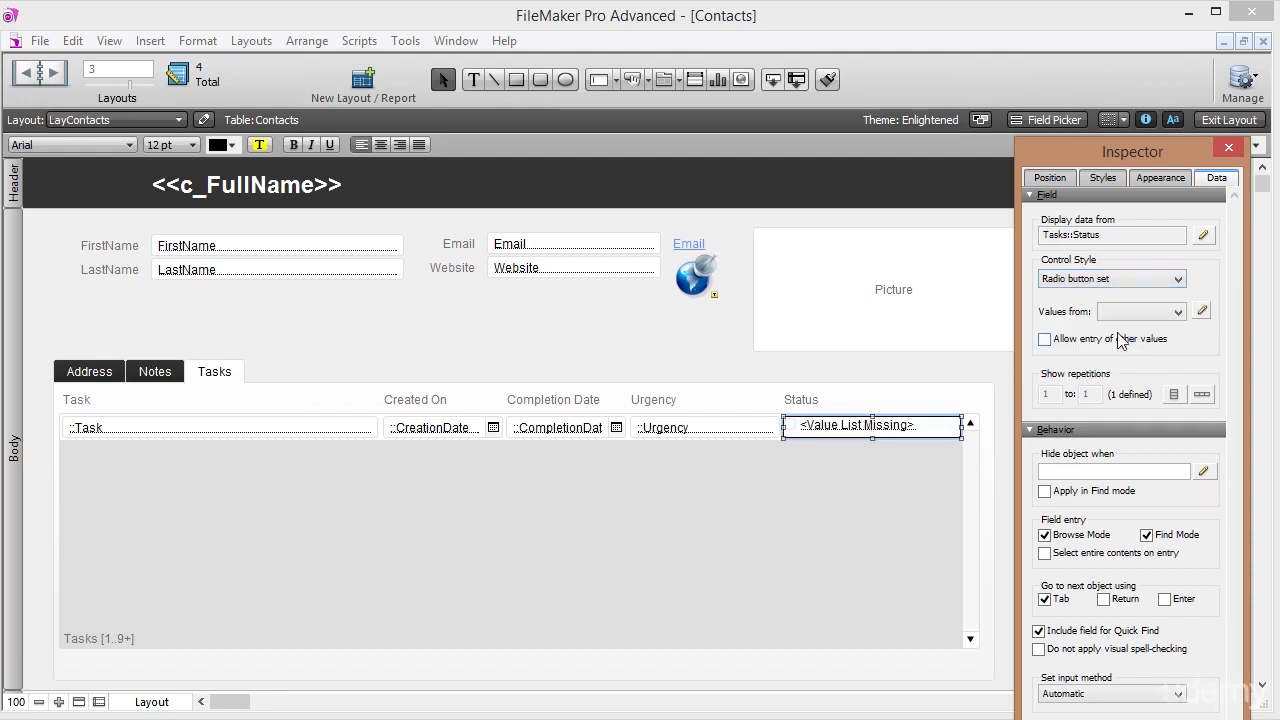
click(1201, 312)
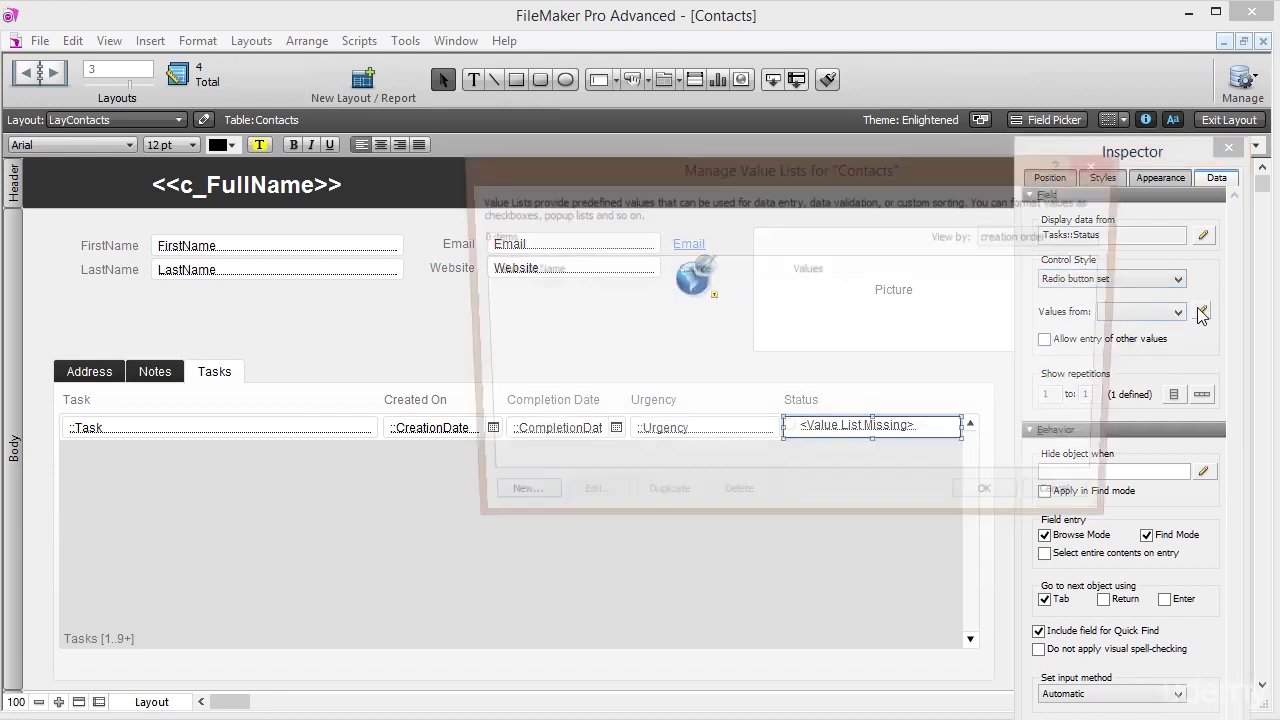
click(505, 504)
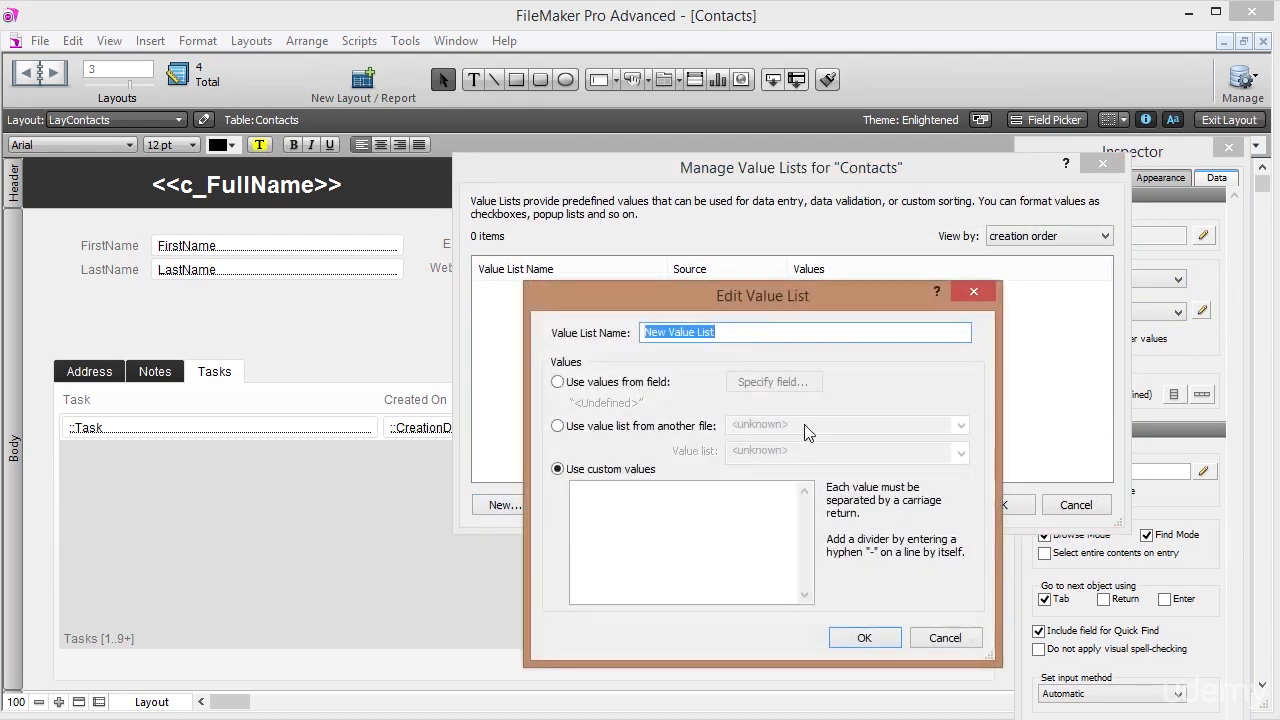
text(Compl)
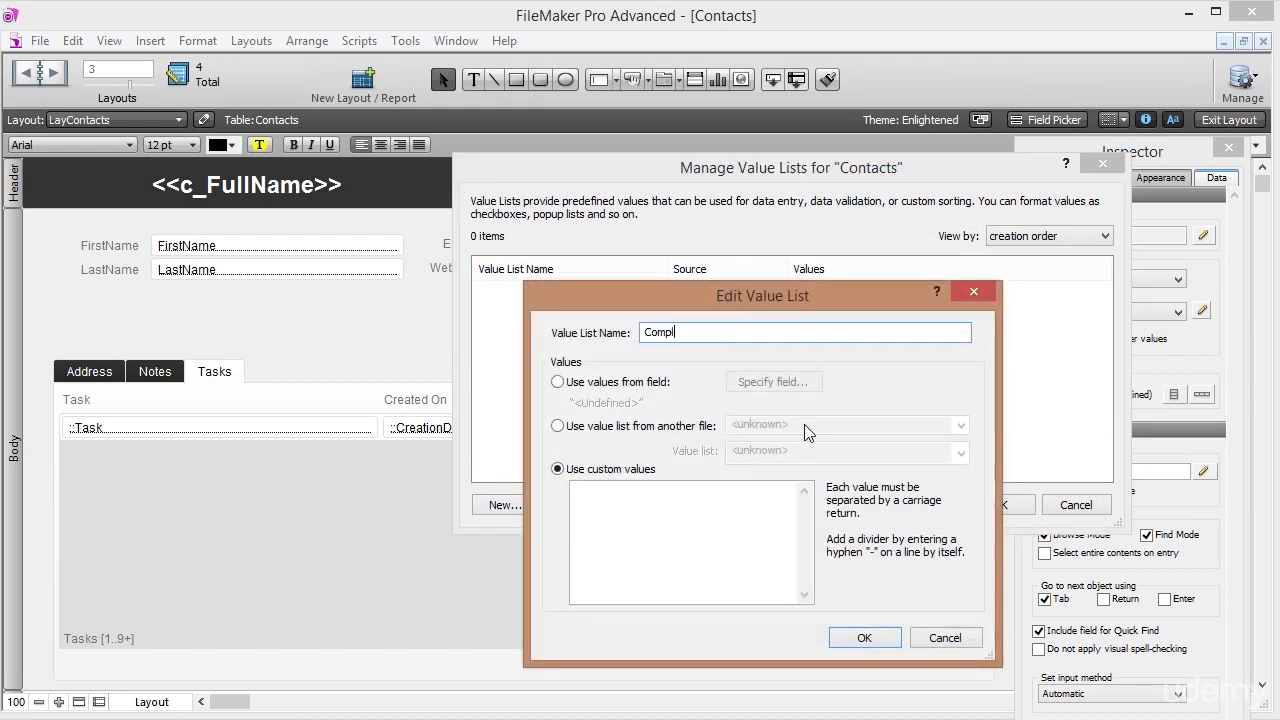
text(ete Incomplete)
click(664, 518)
text(Complete )
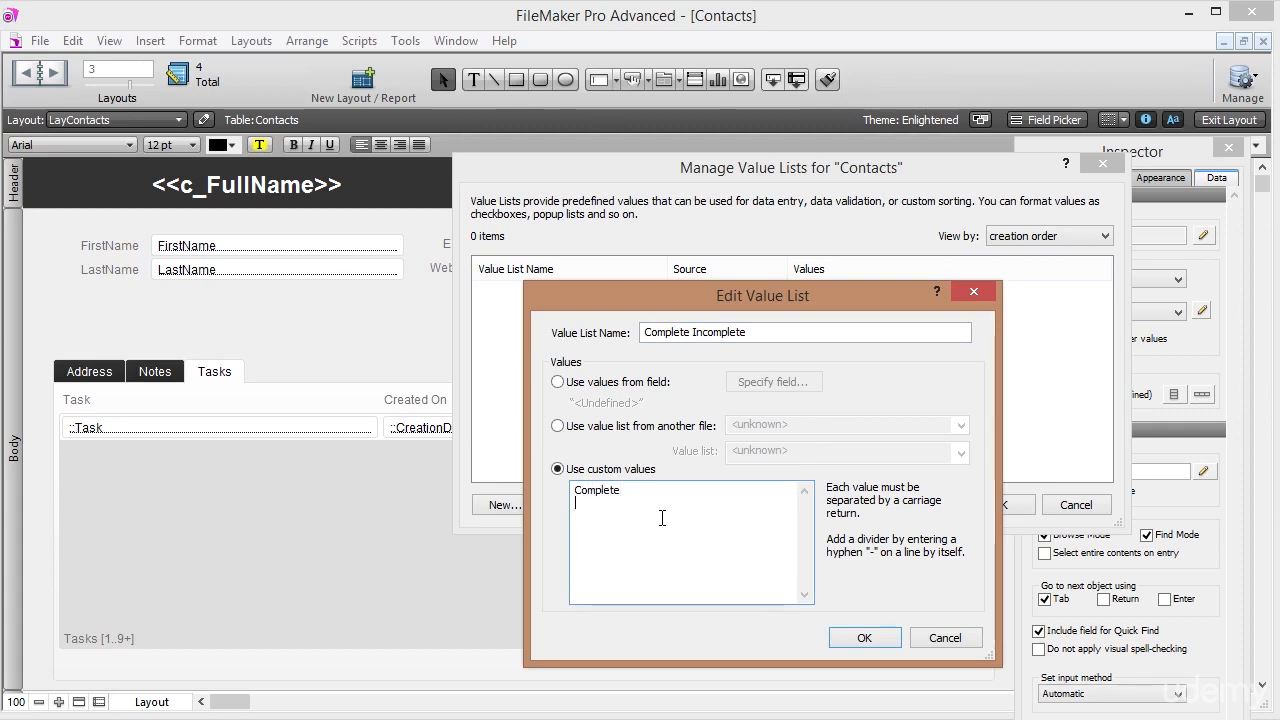
text(Incomplete)
click(858, 636)
click(1000, 505)
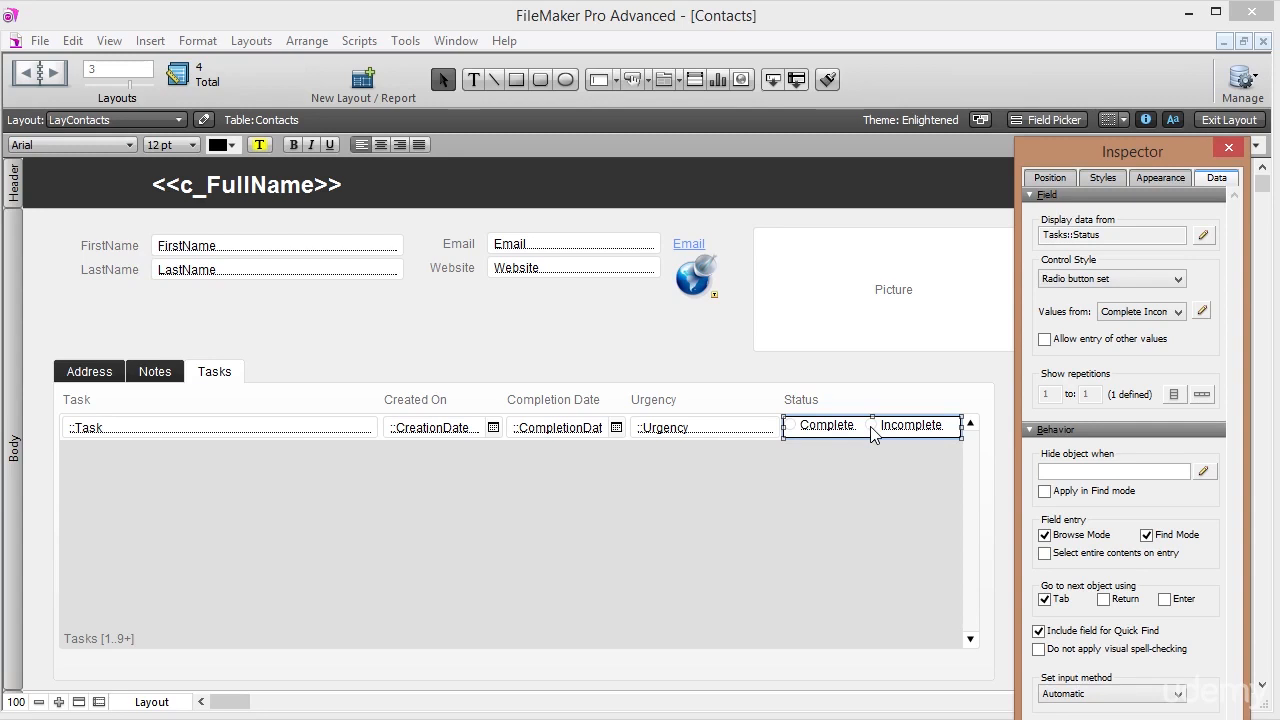
click(38, 47)
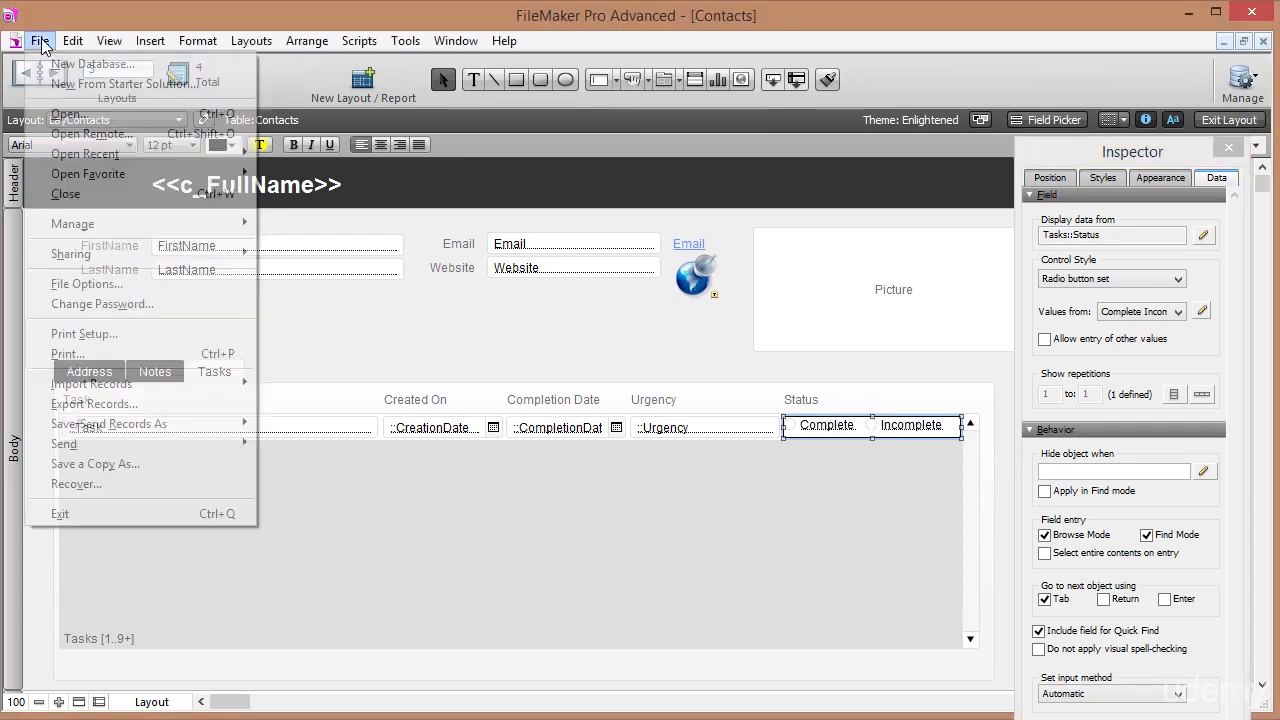
In Manage Database, make the Tasks table's Status field auto-enter the value 'Incomplete'.
mouse_move(200, 240)
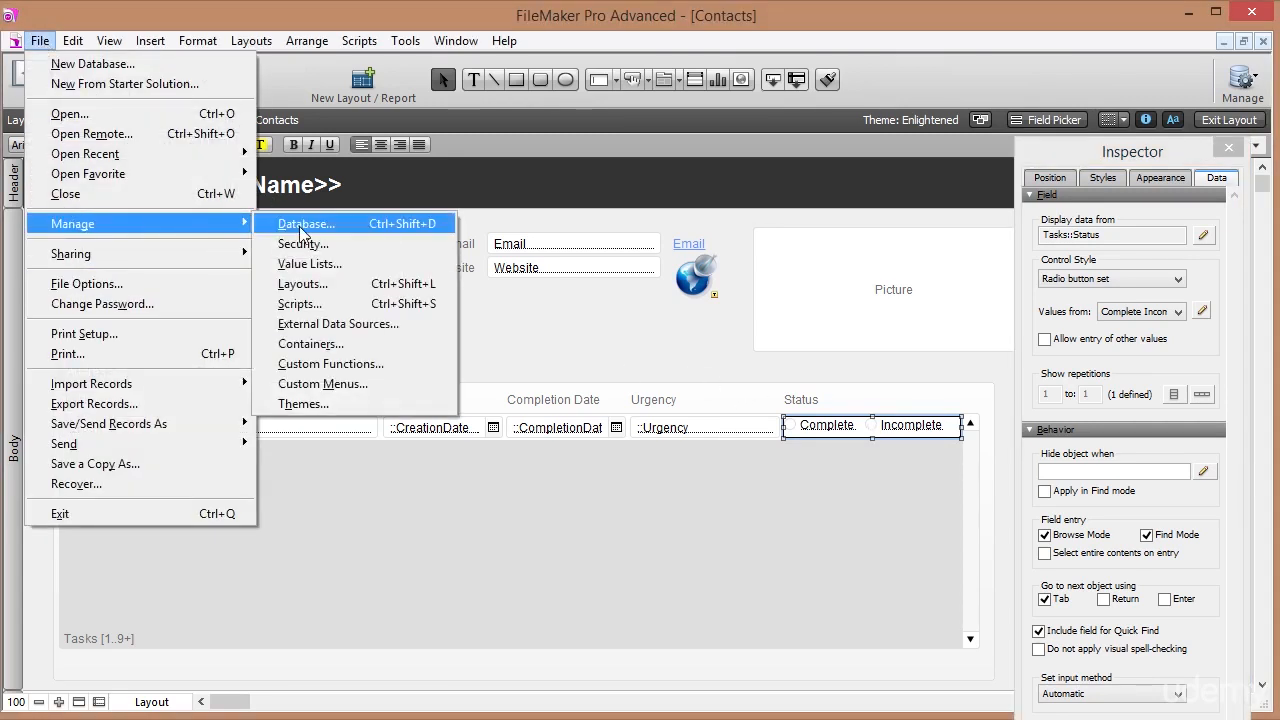
click(298, 226)
click(89, 65)
click(129, 99)
click(131, 158)
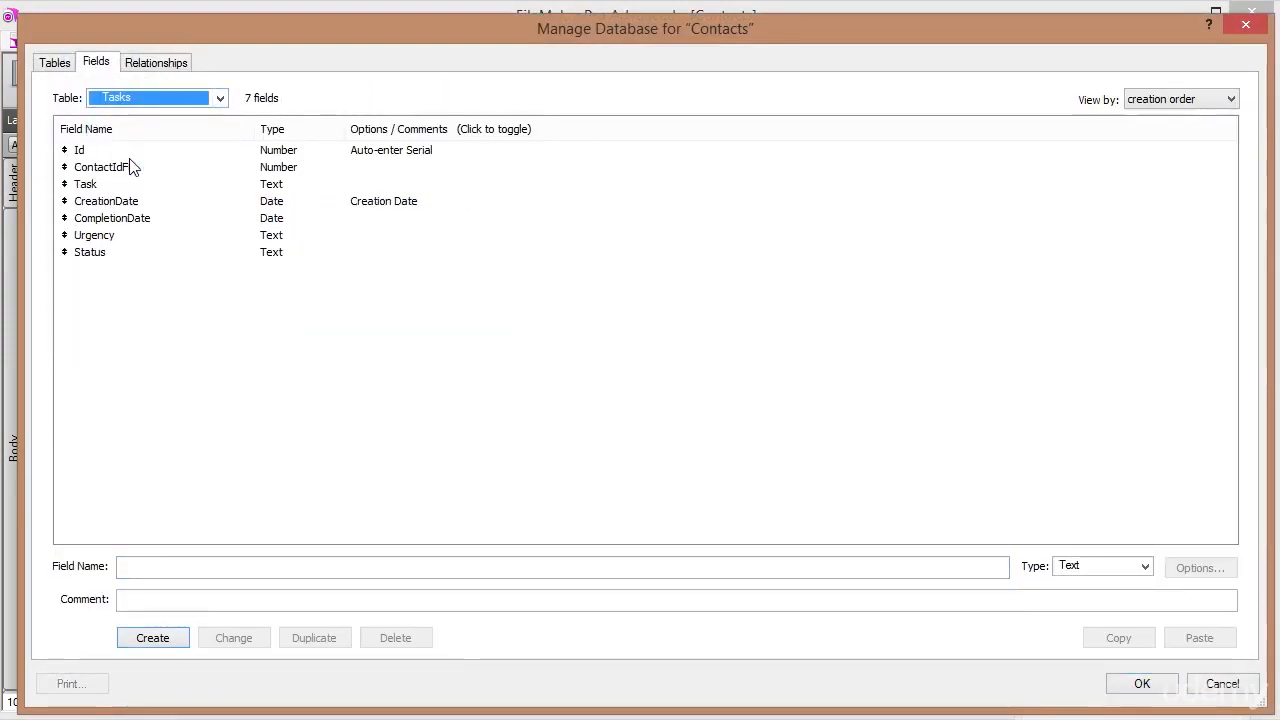
click(107, 255)
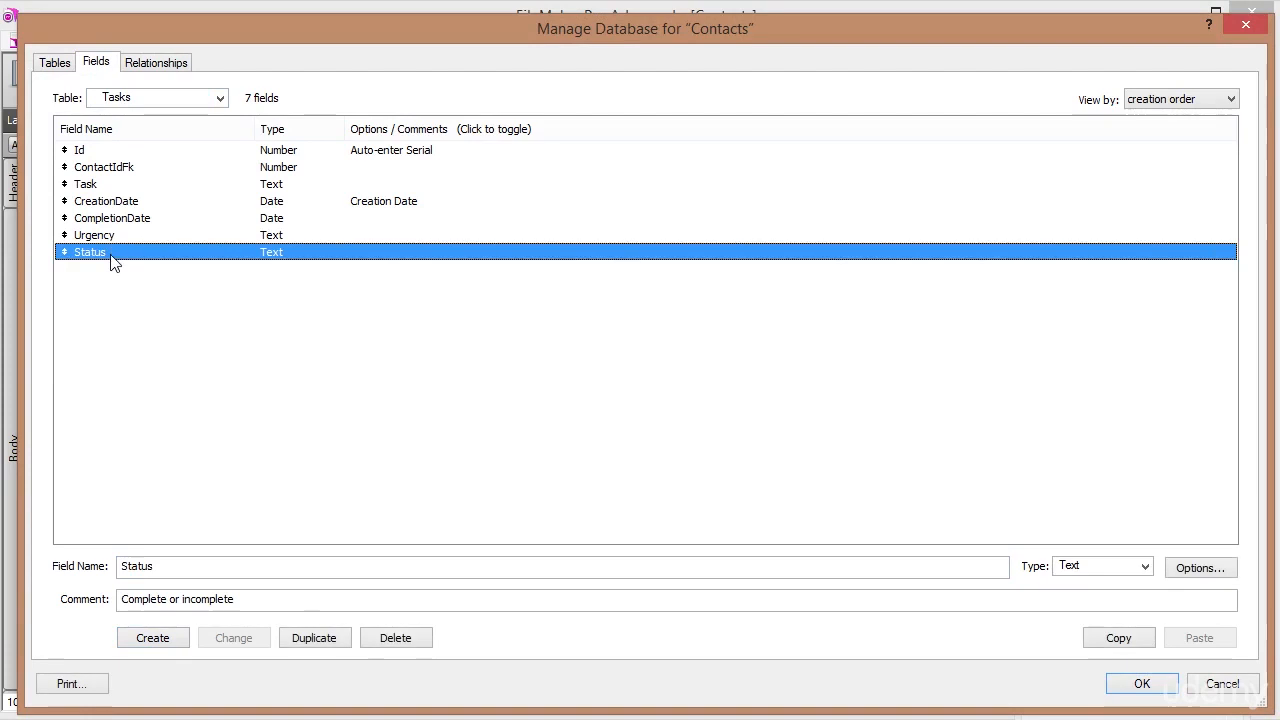
double_click(110, 256)
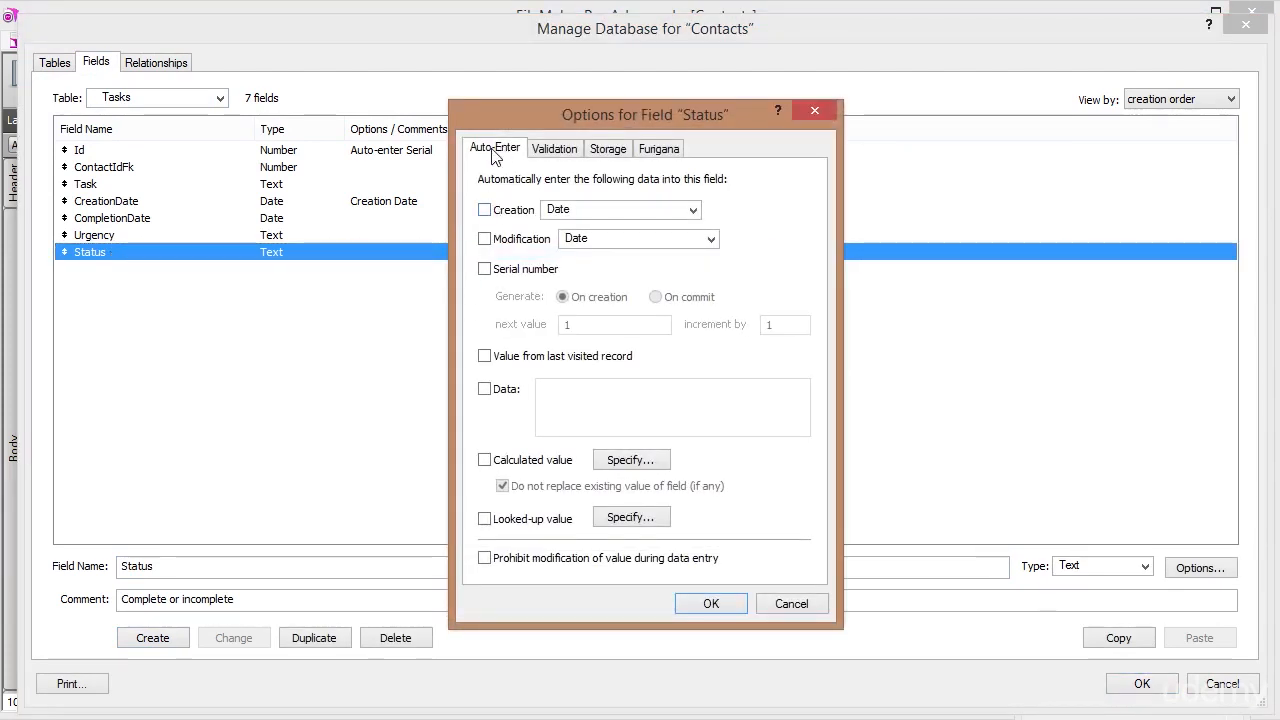
click(485, 389)
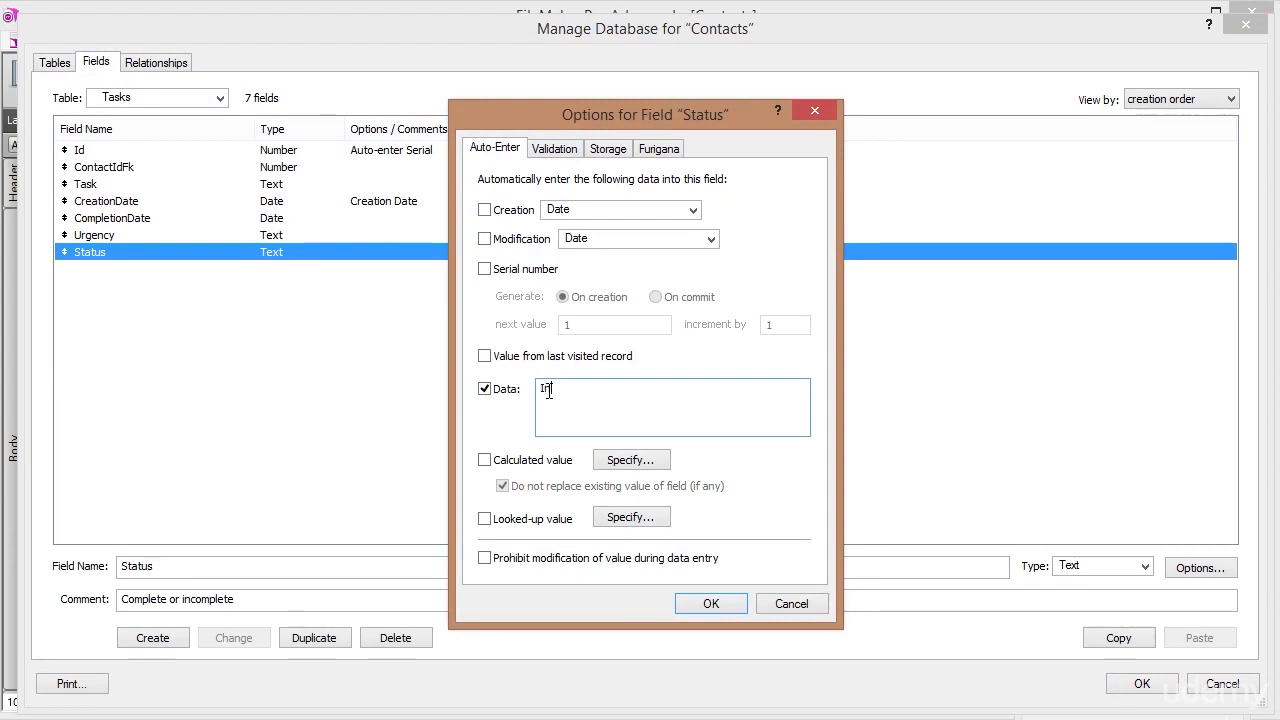
text(Incomplete)
click(711, 603)
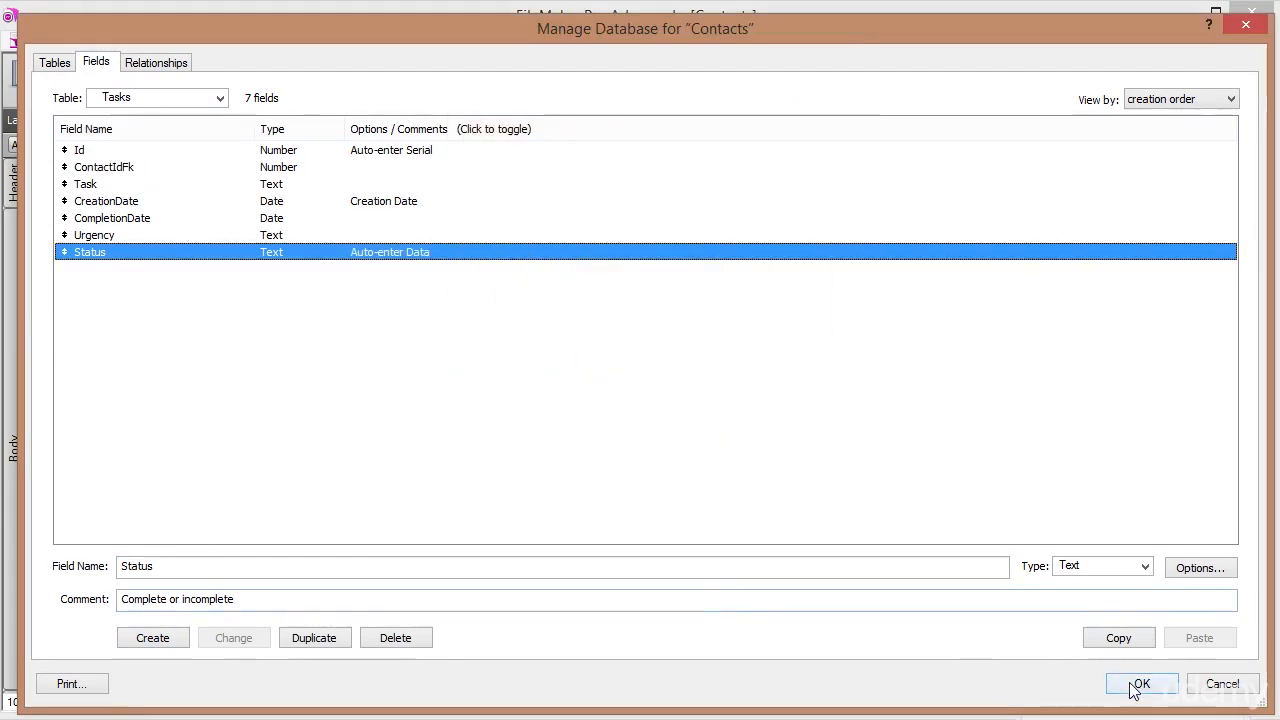
click(1140, 684)
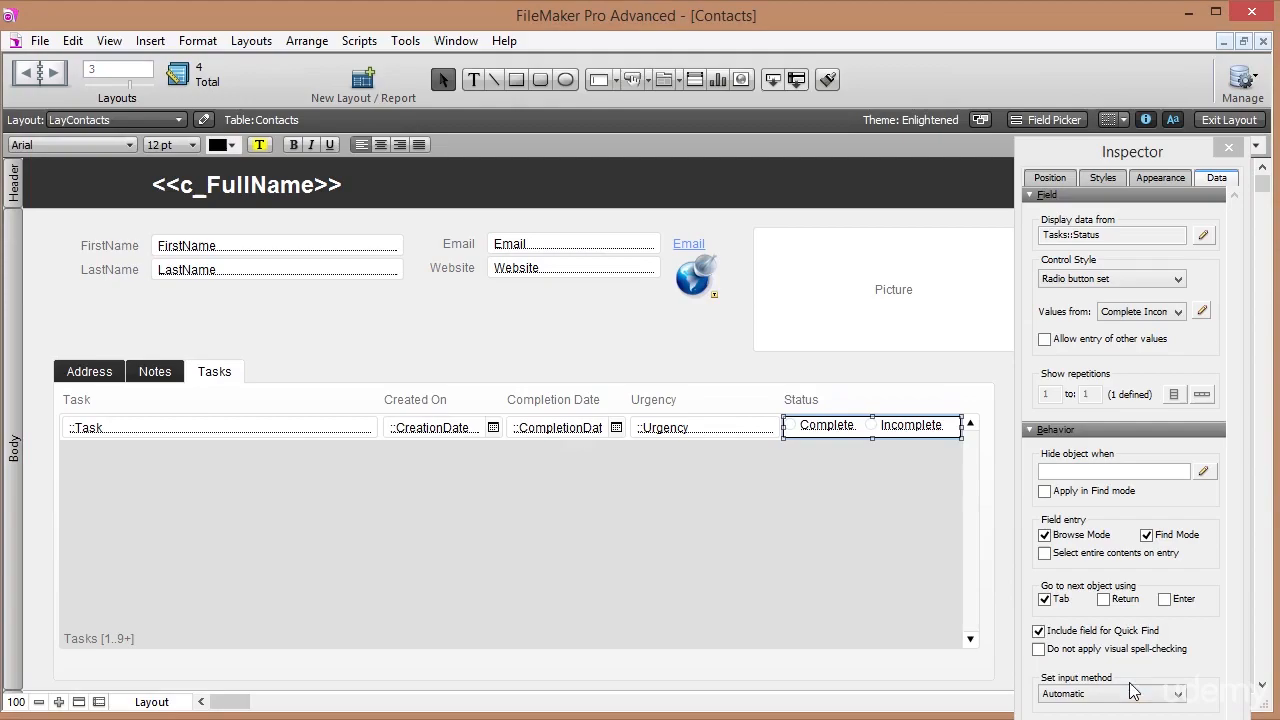
Set the Urgency field's control style to a drop-down list.
click(719, 430)
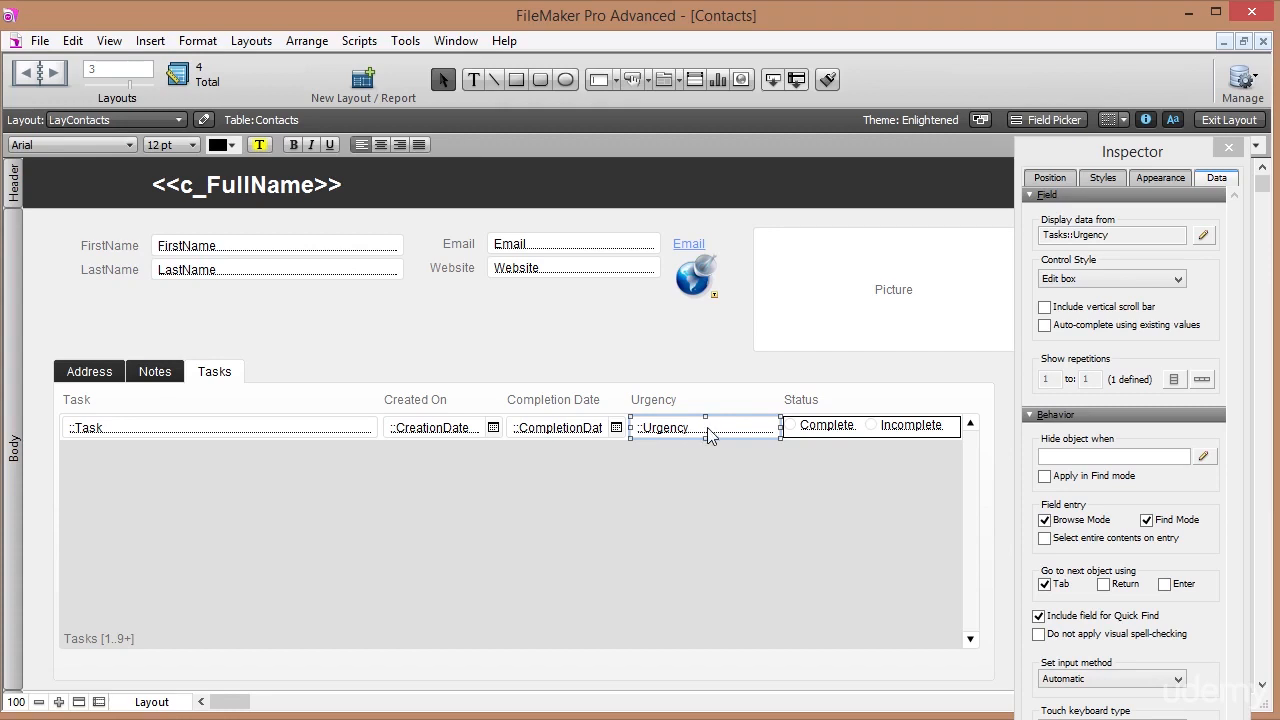
click(1180, 283)
click(1125, 309)
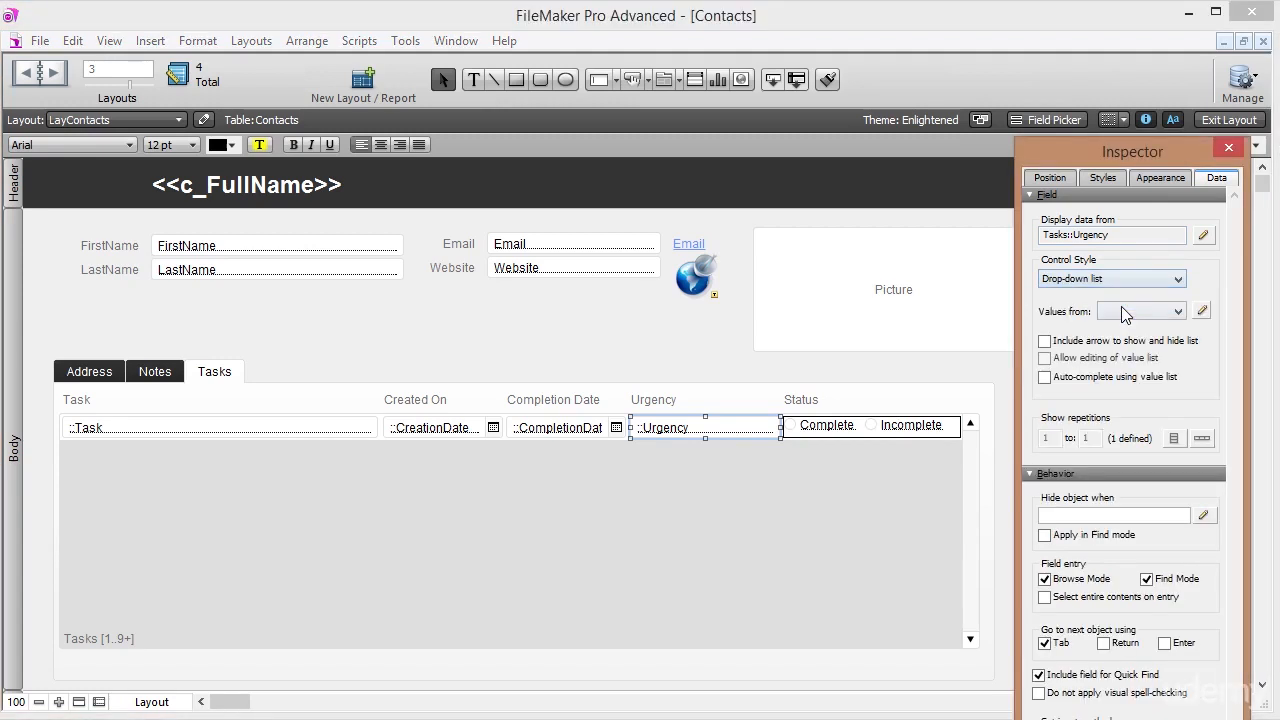
Attach a new Urgency value list (Not Urgent, Urgent, Super Urgent, Disaster), then return to Browse mode.
click(1202, 311)
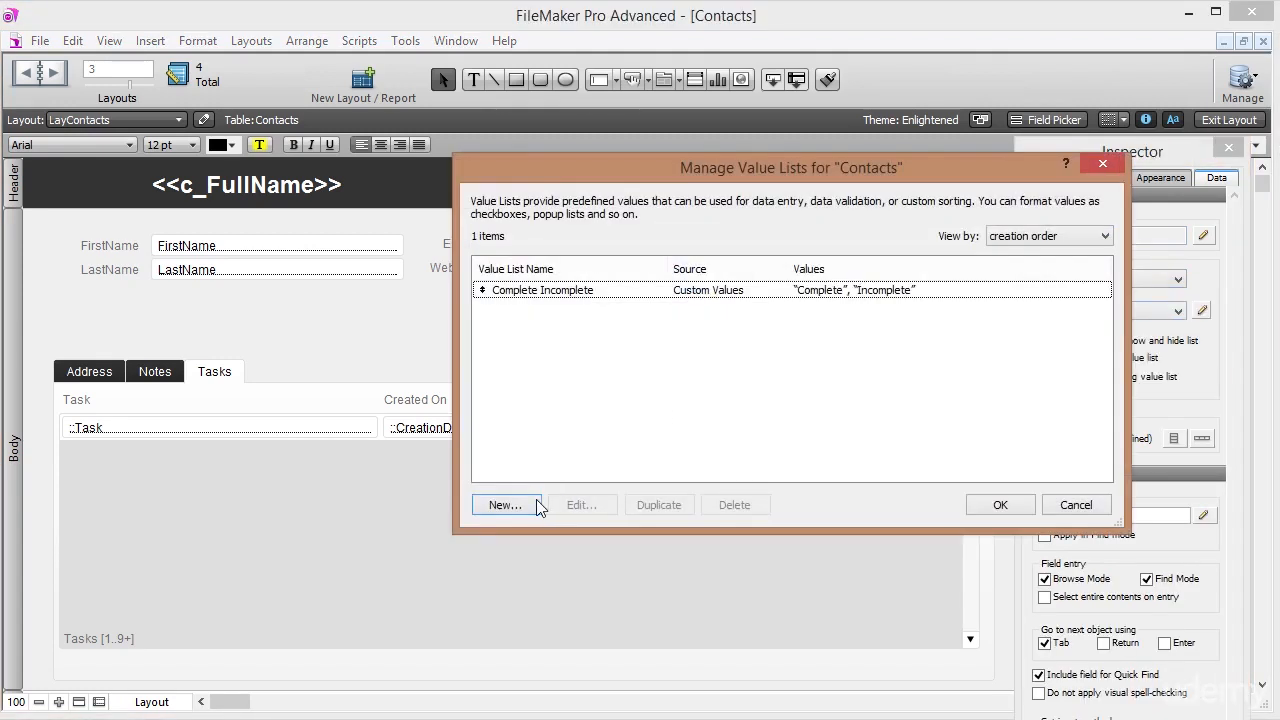
click(505, 505)
text(Urgency)
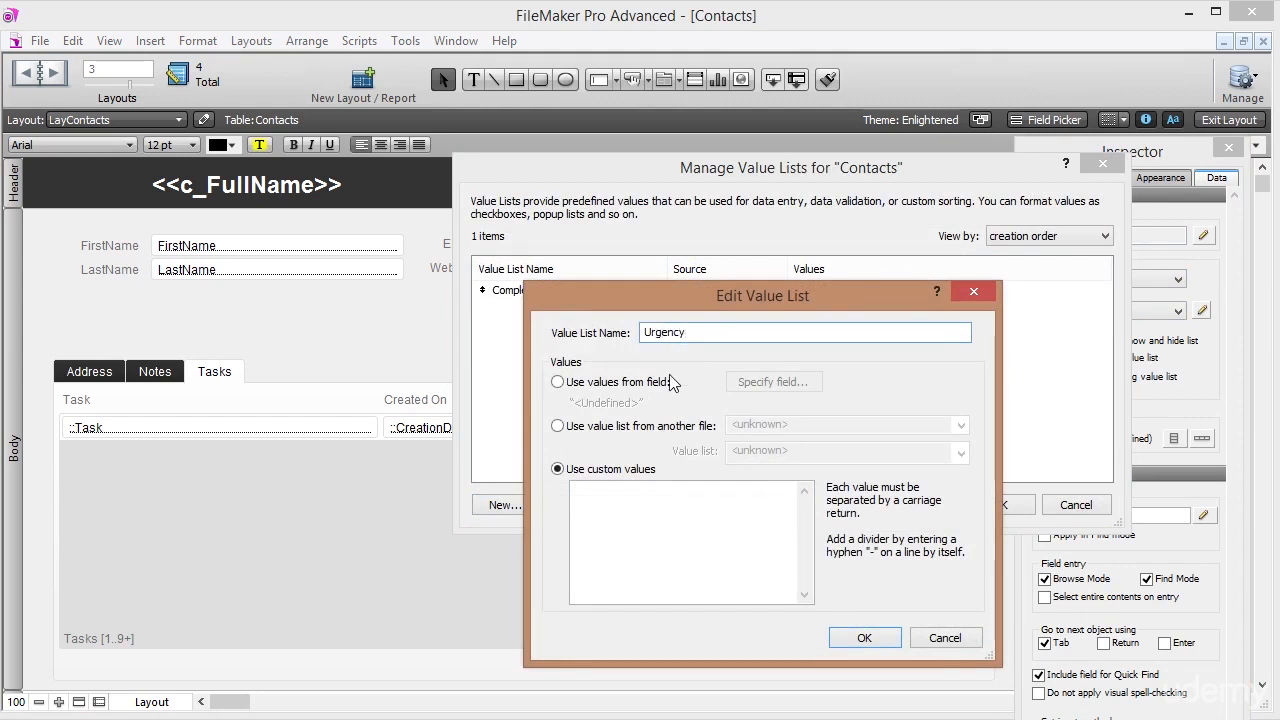
click(678, 538)
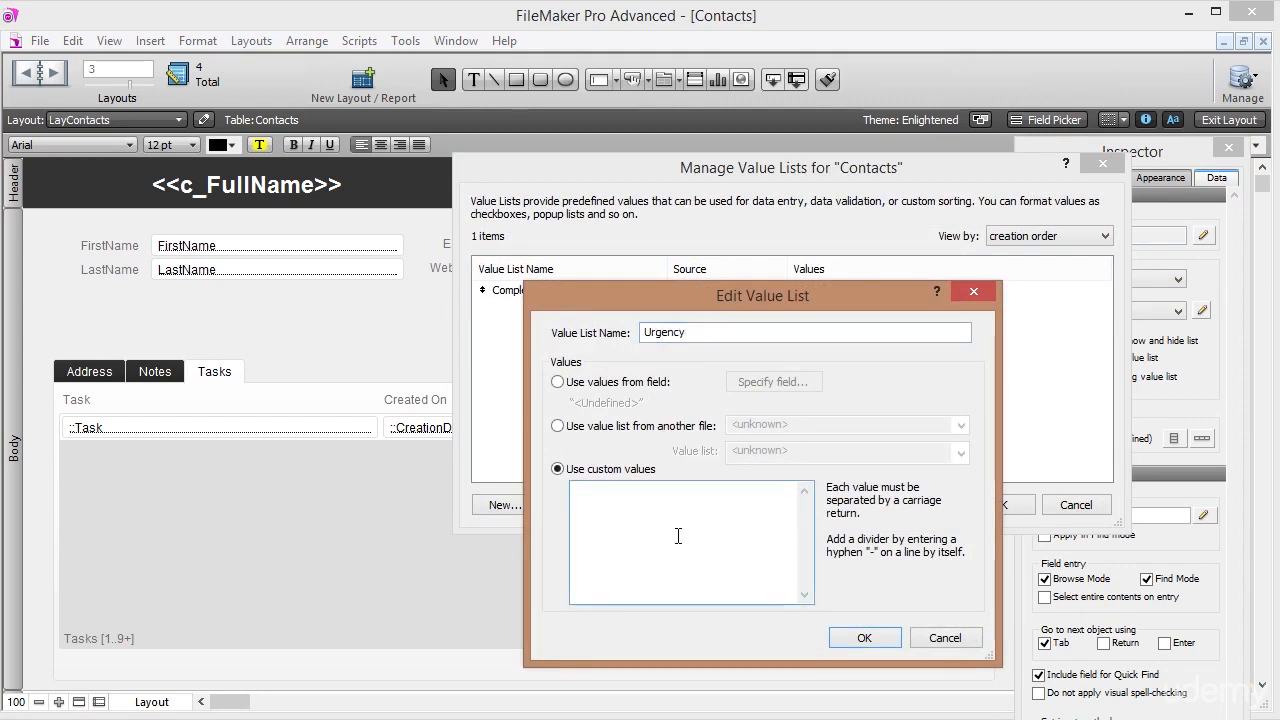
text(Not Urgent)
key(Return)
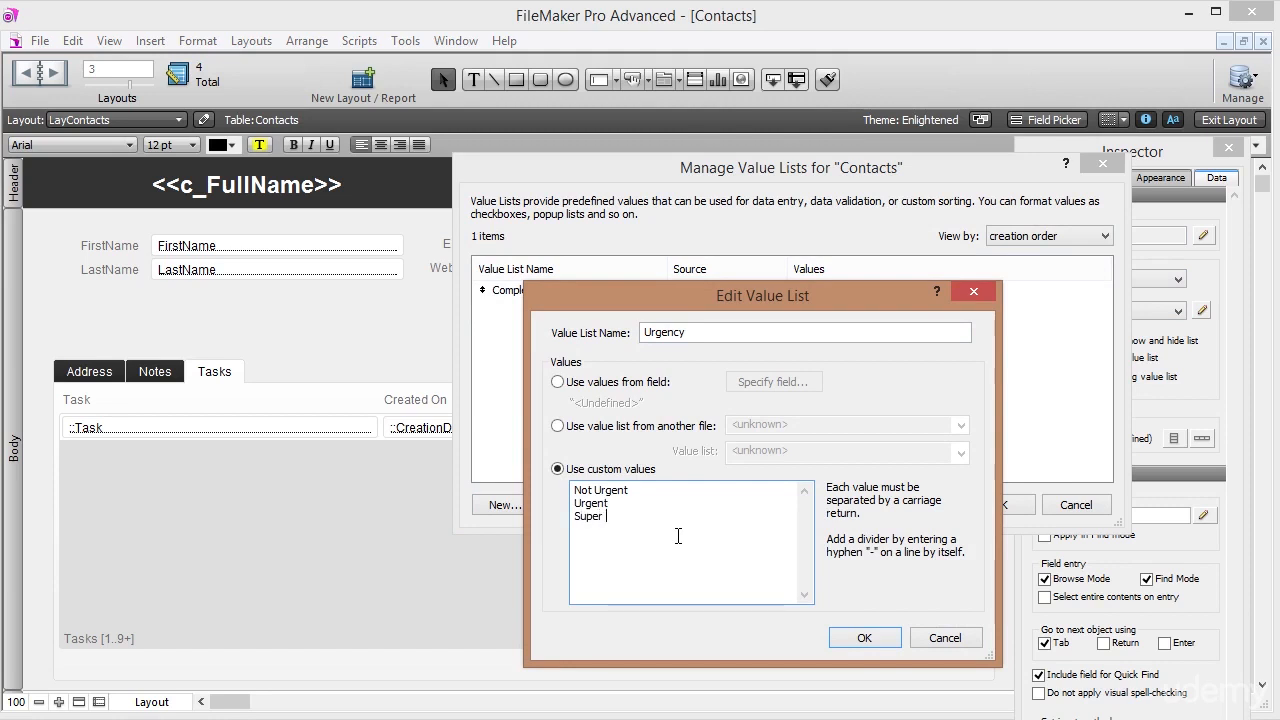
key(Return)
text(Disaster)
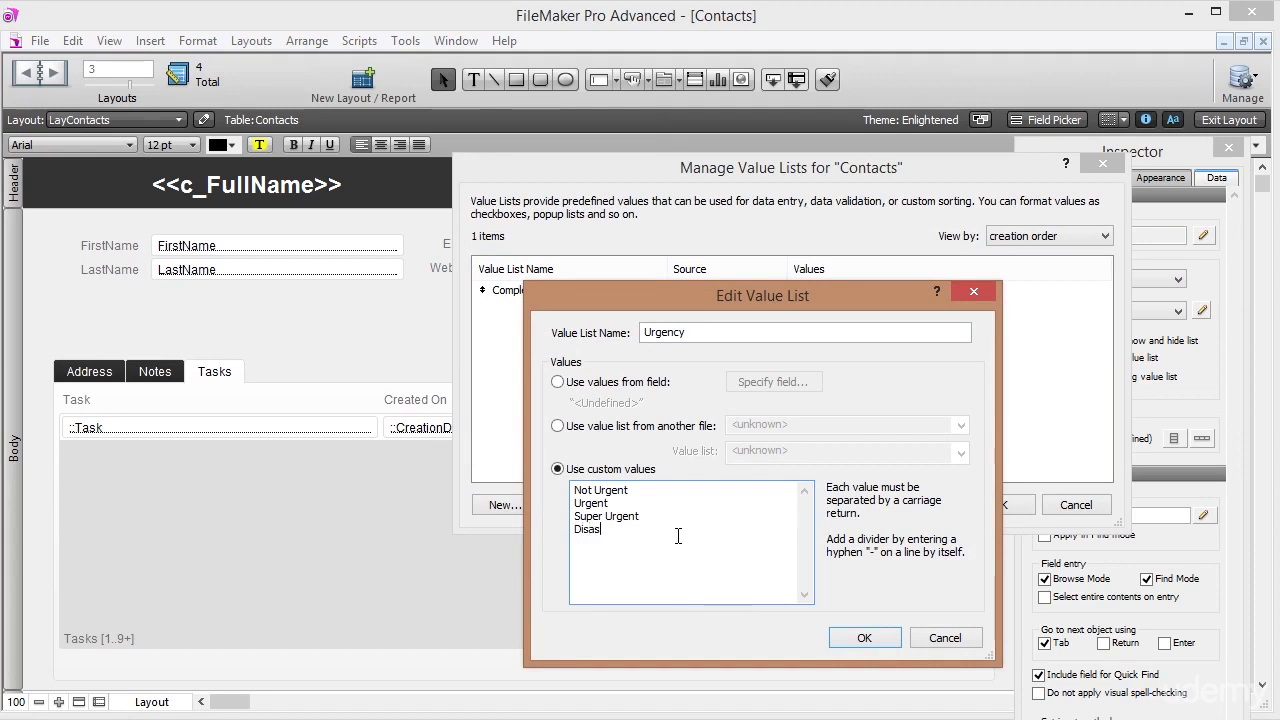
click(860, 638)
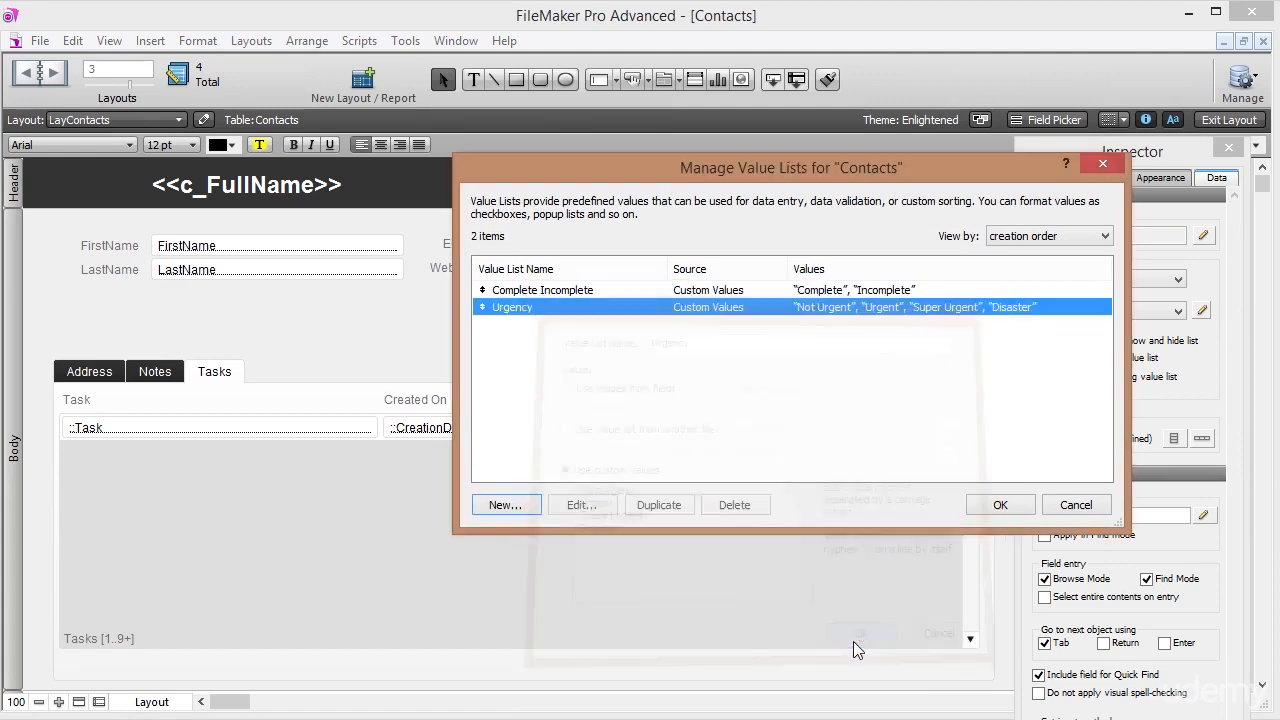
click(1000, 506)
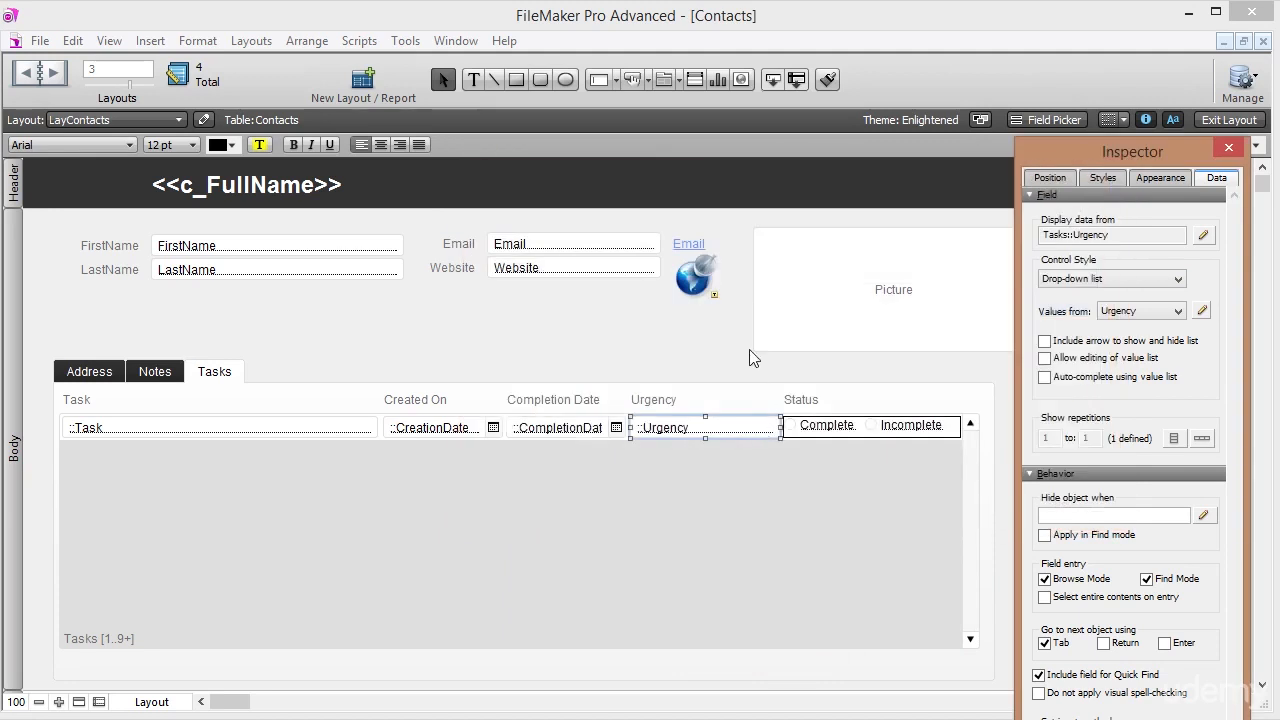
click(1230, 121)
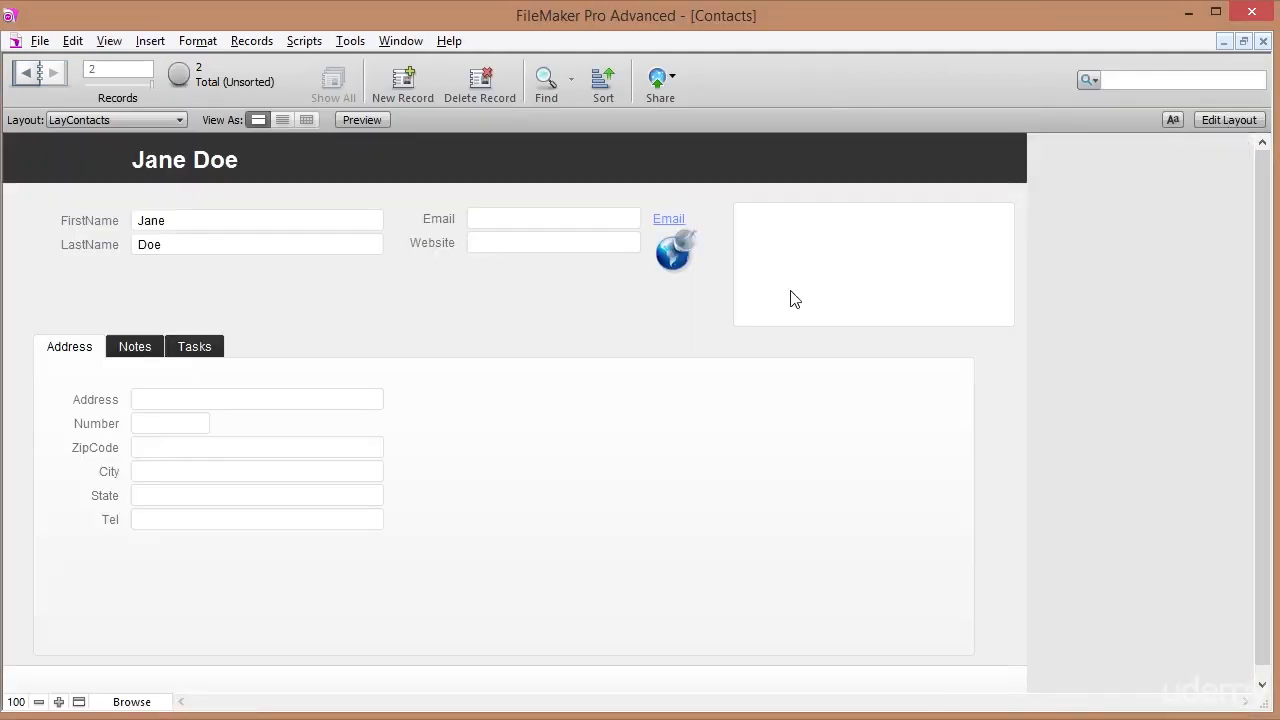
On the Tasks panel, change 'him' to 'her' in the first task's text.
click(195, 351)
click(91, 401)
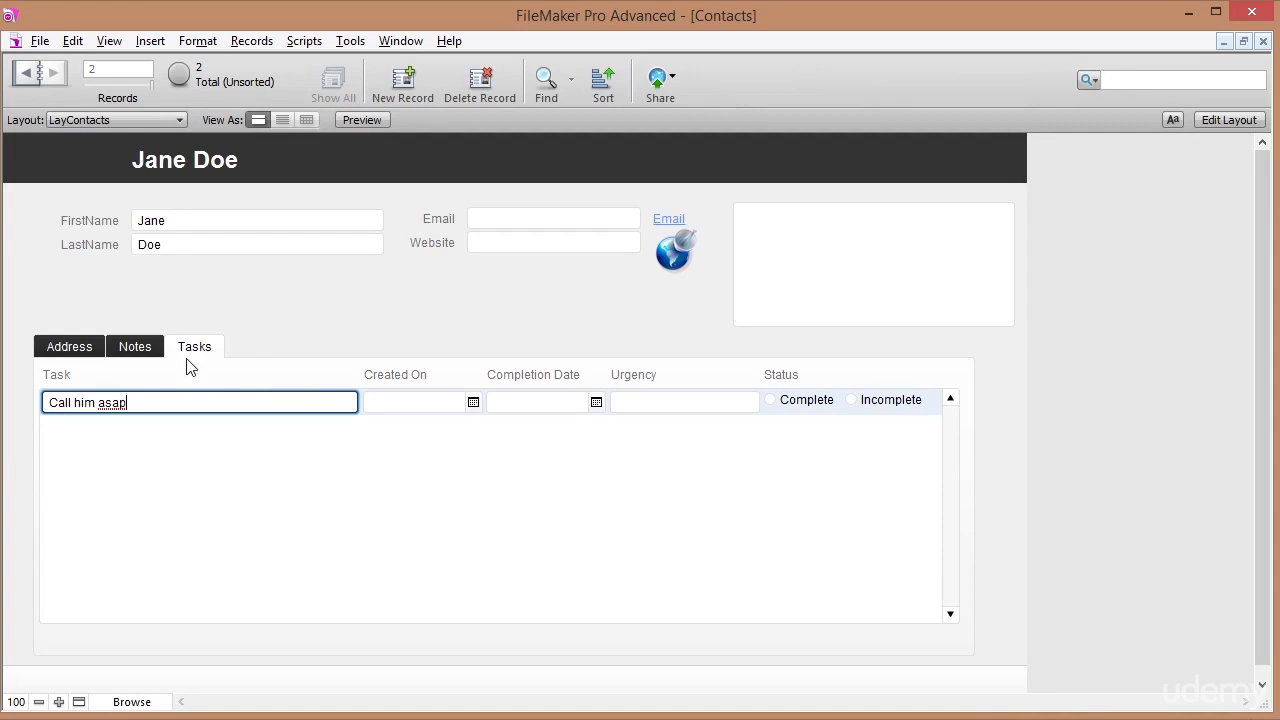
double_click(89, 402)
text(her)
key(Tab)
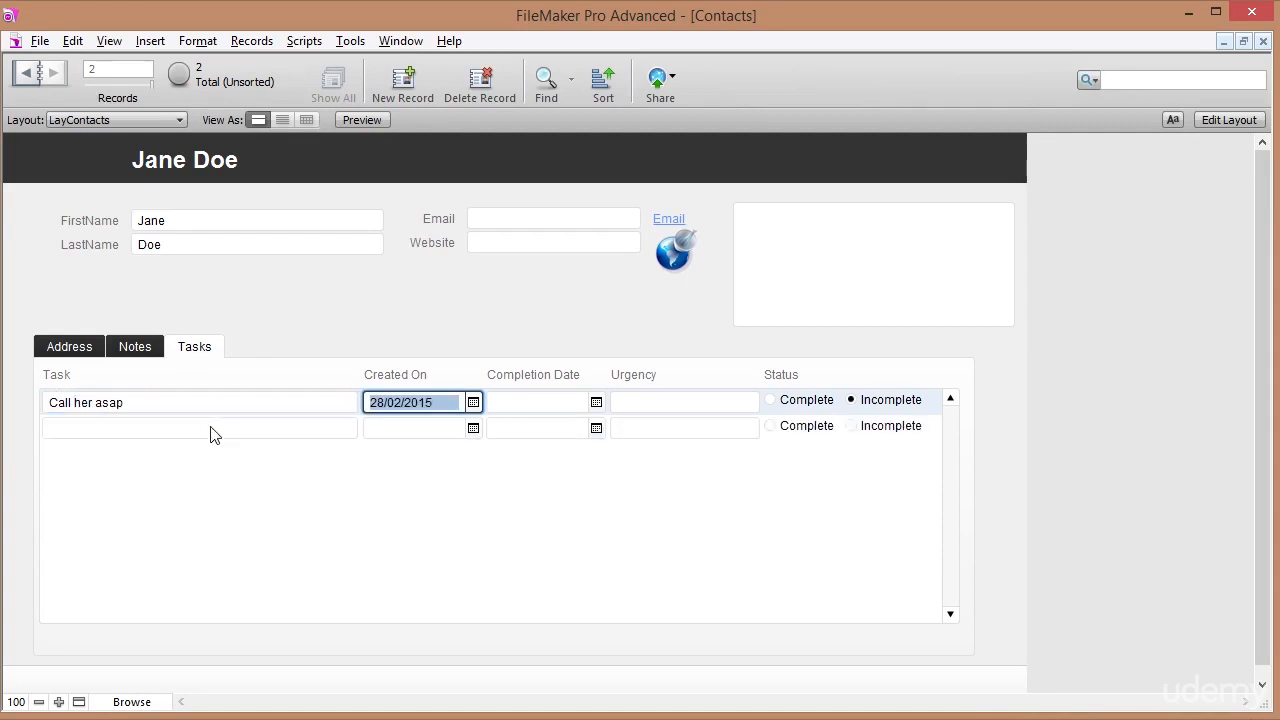
Set the first task's completion date to 28/02/2015, urgency Super Urgent, status Incomplete.
key(Tab)
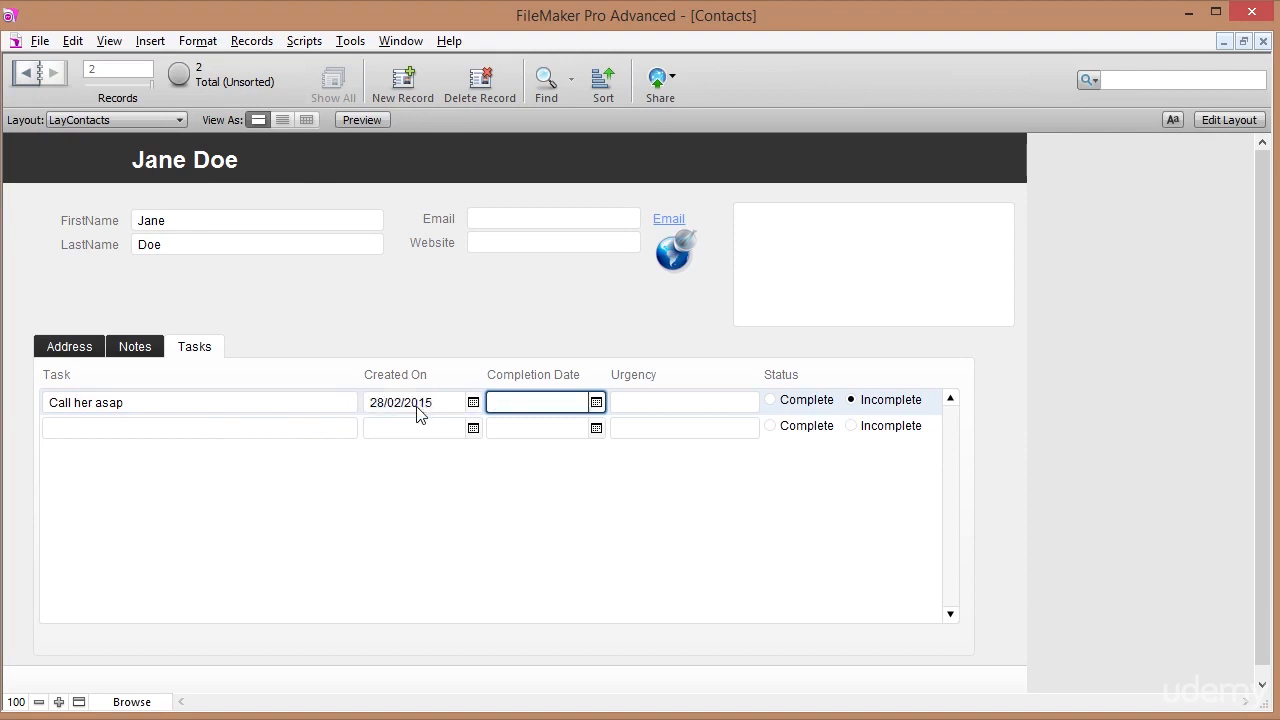
click(596, 402)
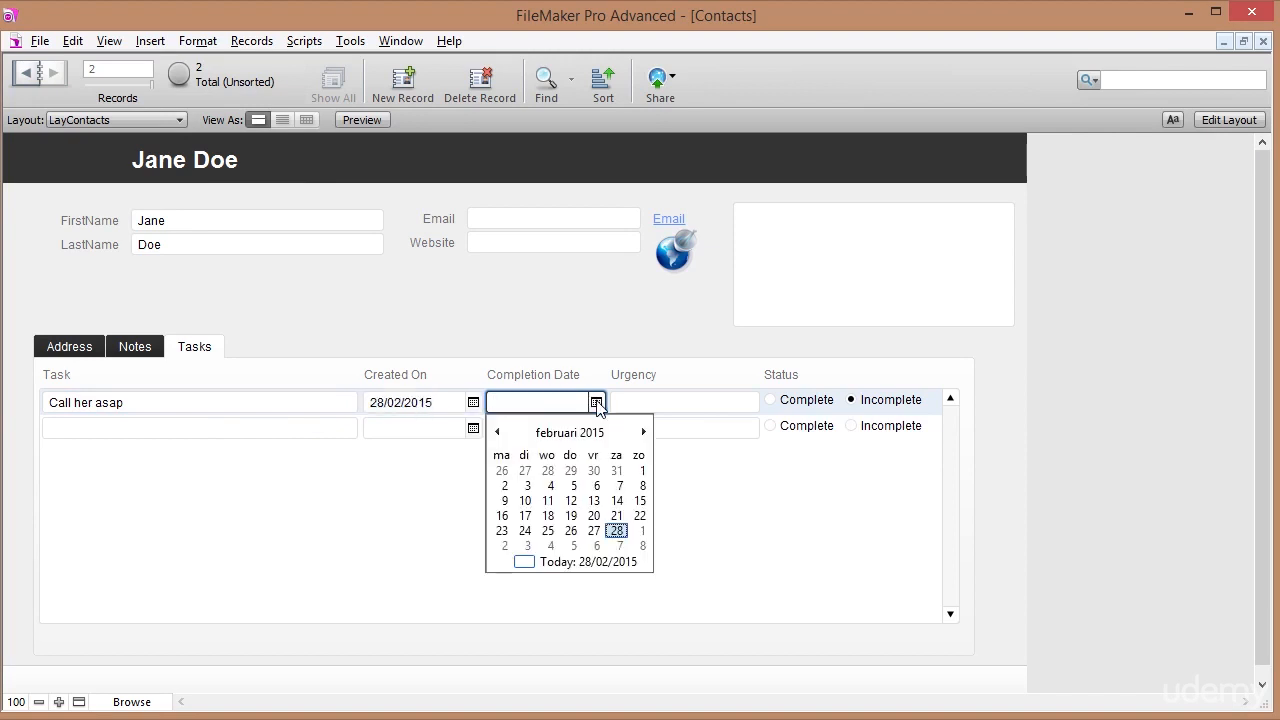
click(617, 531)
key(Tab)
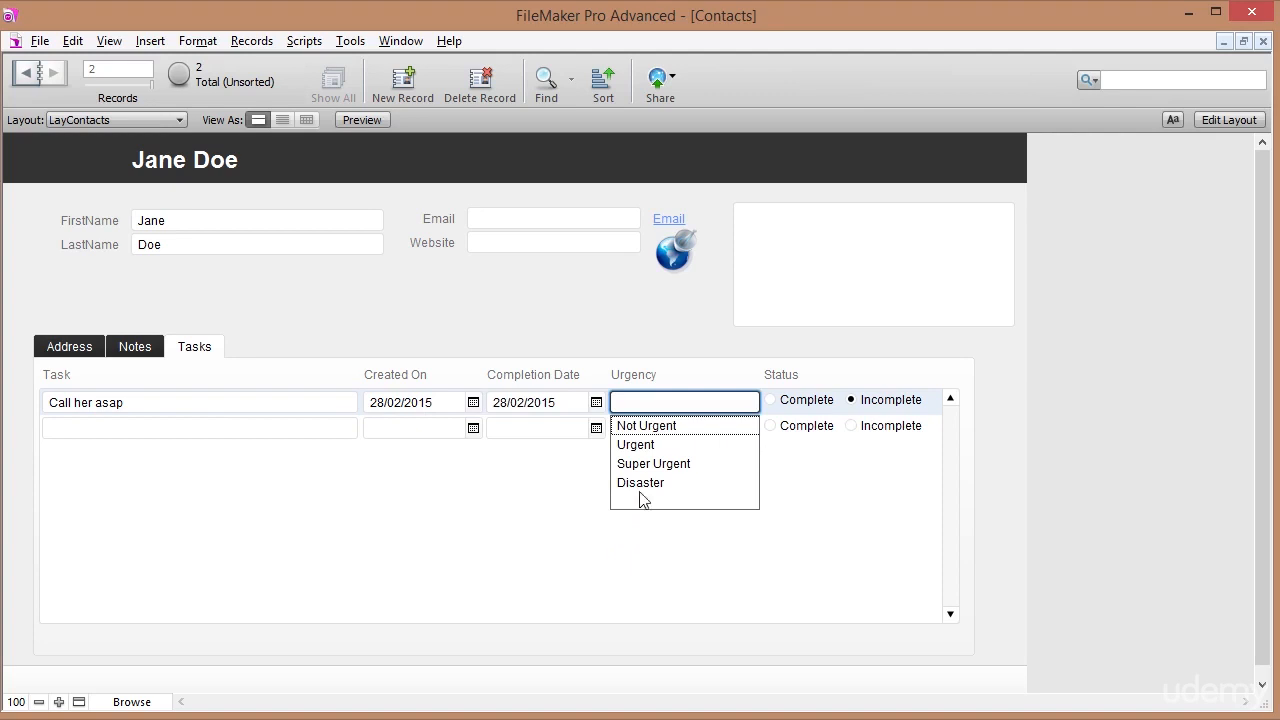
click(660, 465)
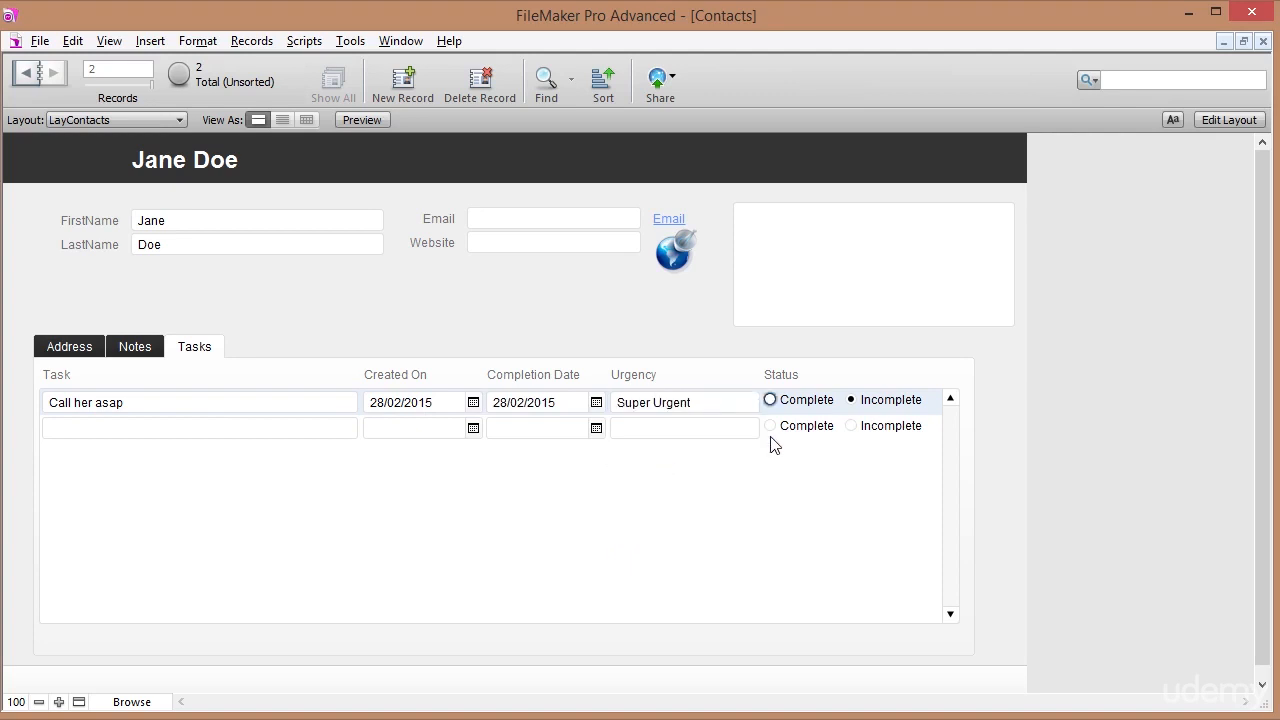
click(853, 401)
In Layout mode, inspect the delete button in the Notes portal, then return to the Tasks panel.
click(1222, 120)
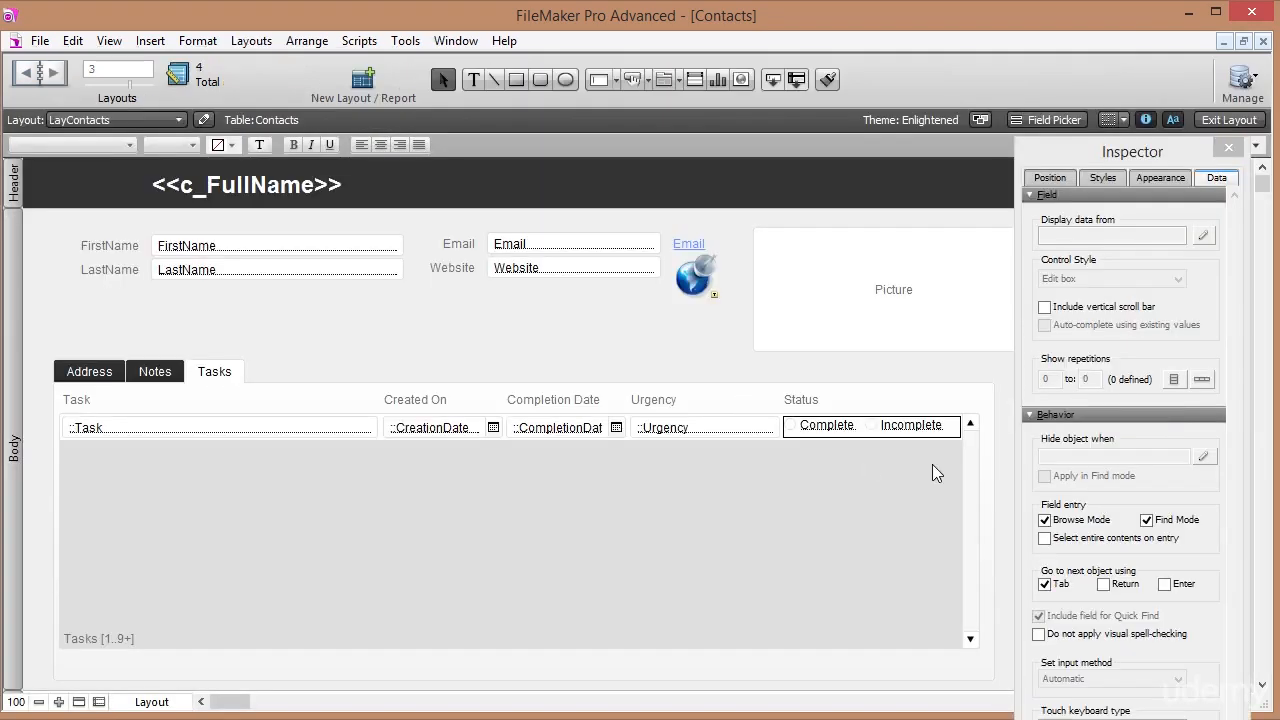
click(152, 372)
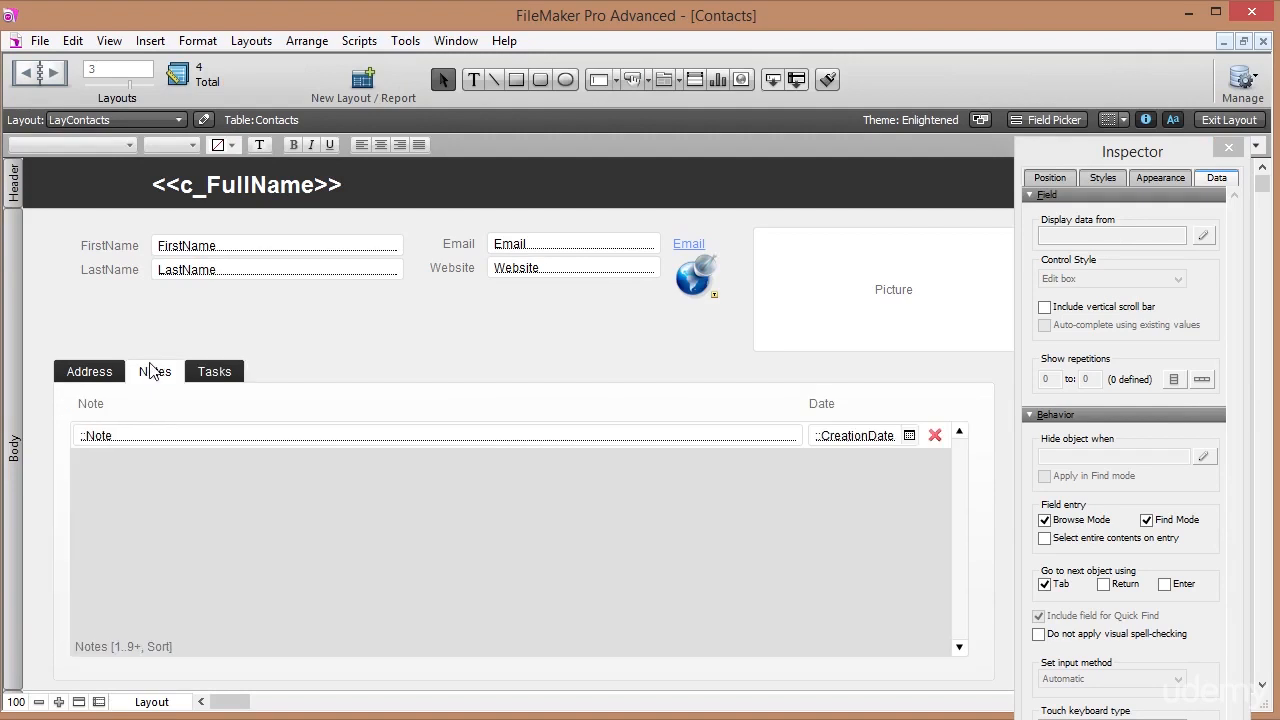
click(933, 435)
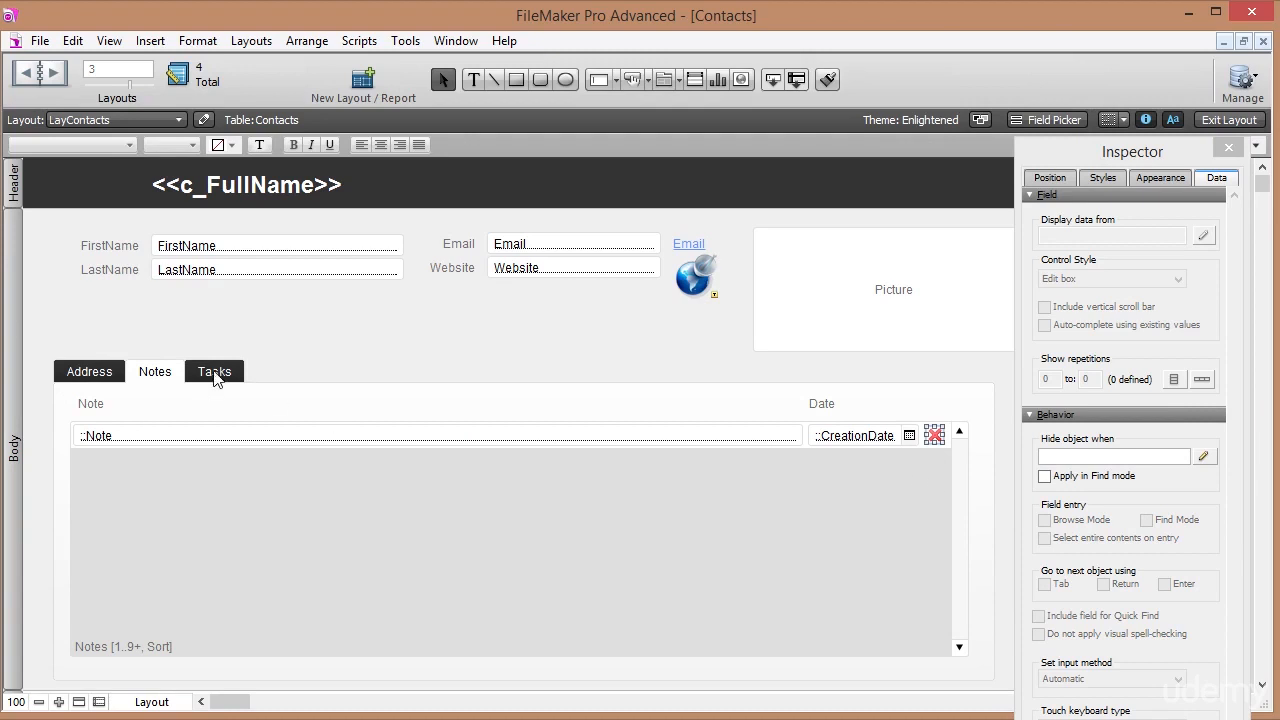
click(215, 374)
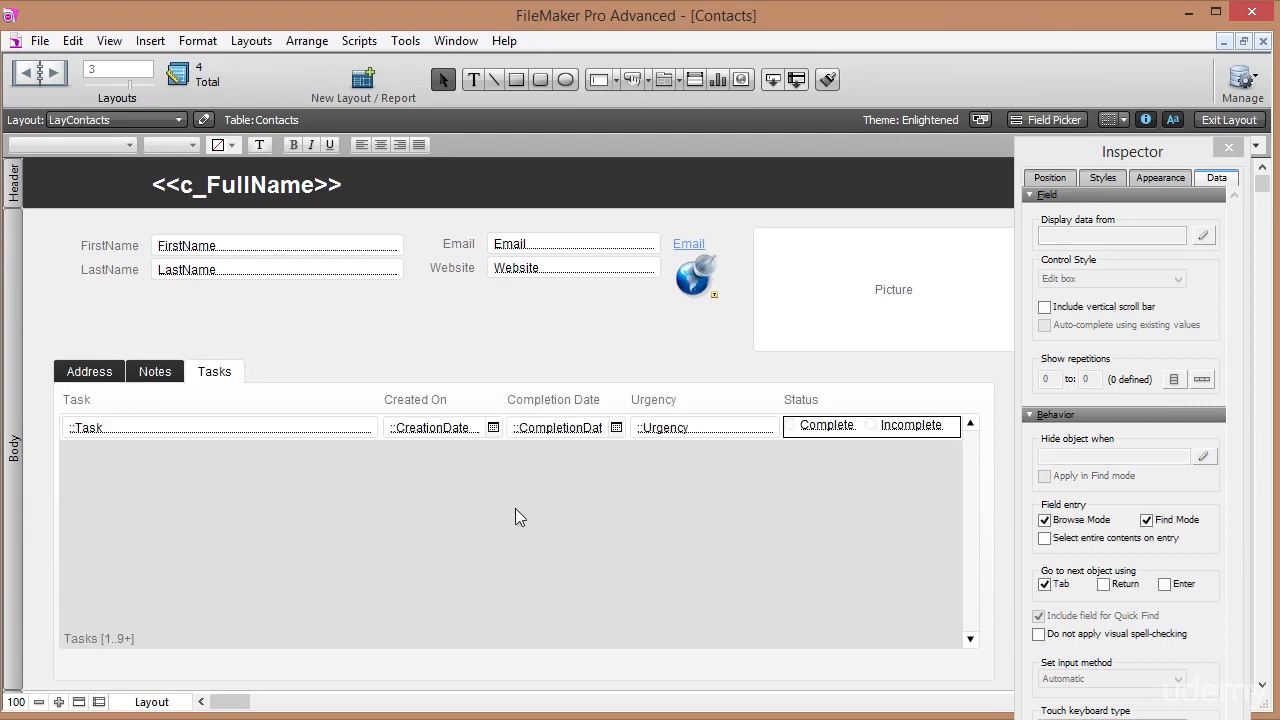
Unlock the tab panel, shift it left and widen it, relock it, and widen the Tasks portal.
click(578, 679)
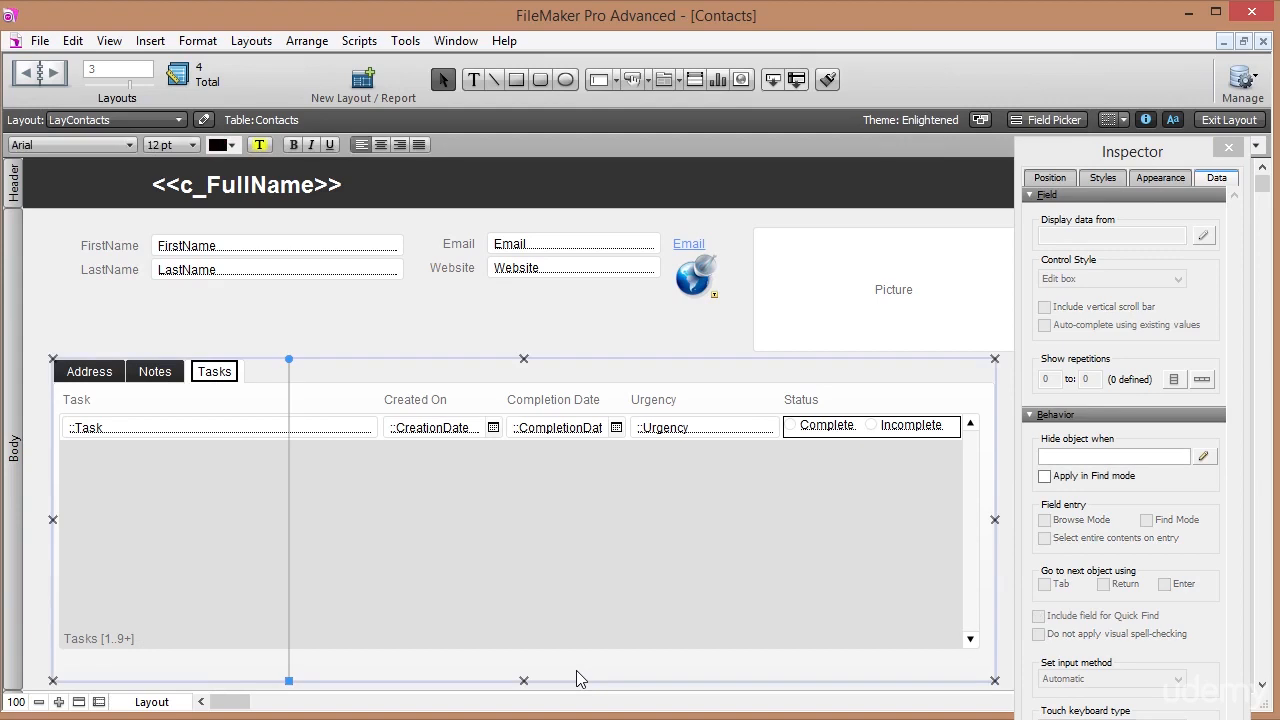
click(1052, 180)
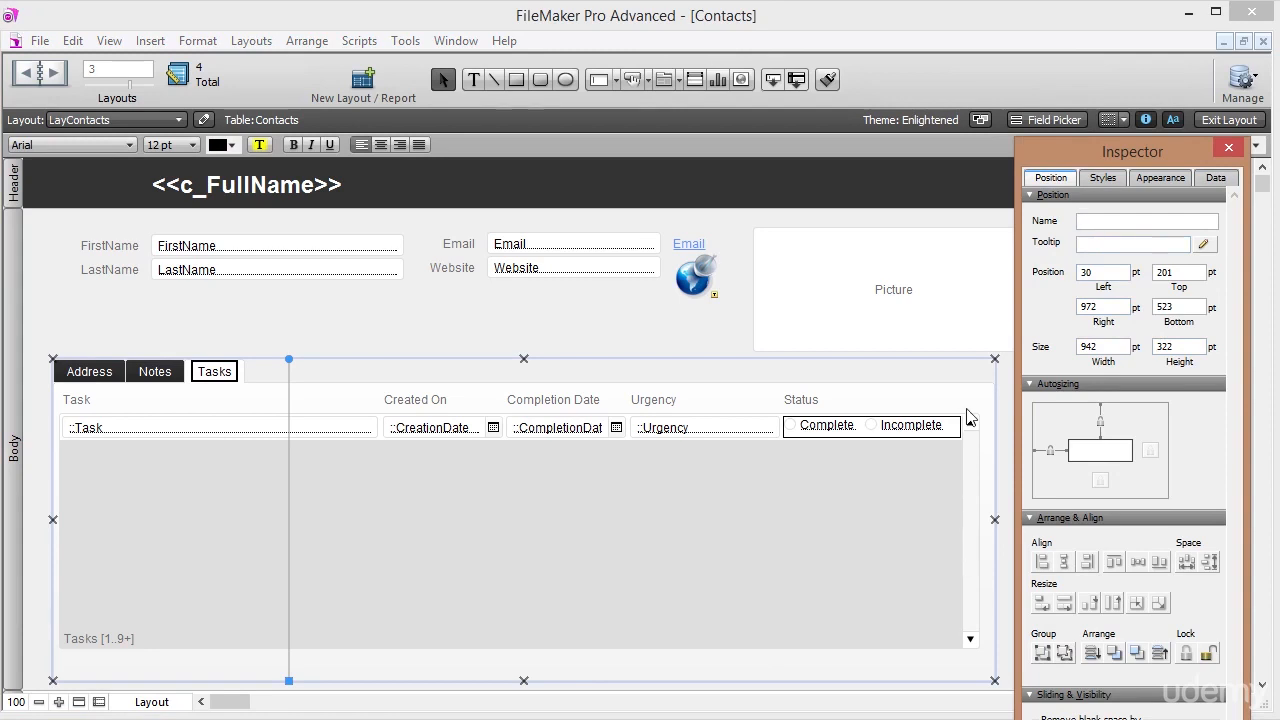
click(1208, 653)
drag(864, 669, 842, 672)
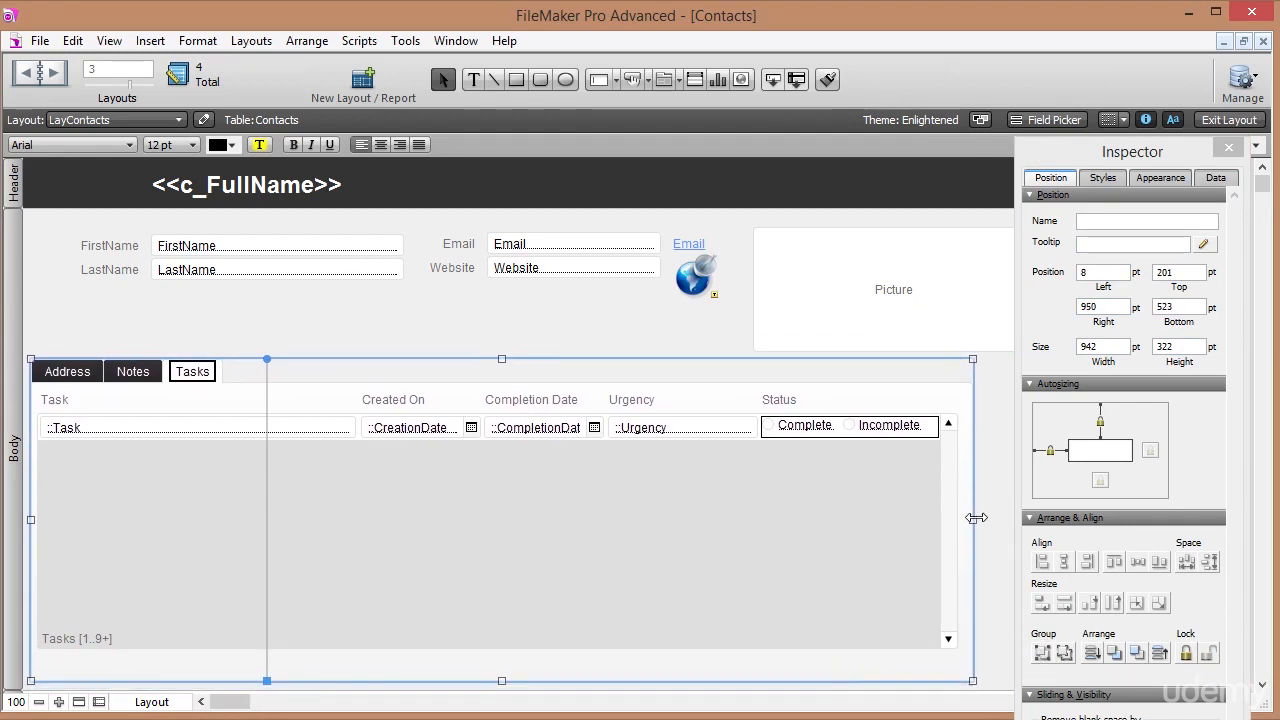
drag(972, 519, 1007, 516)
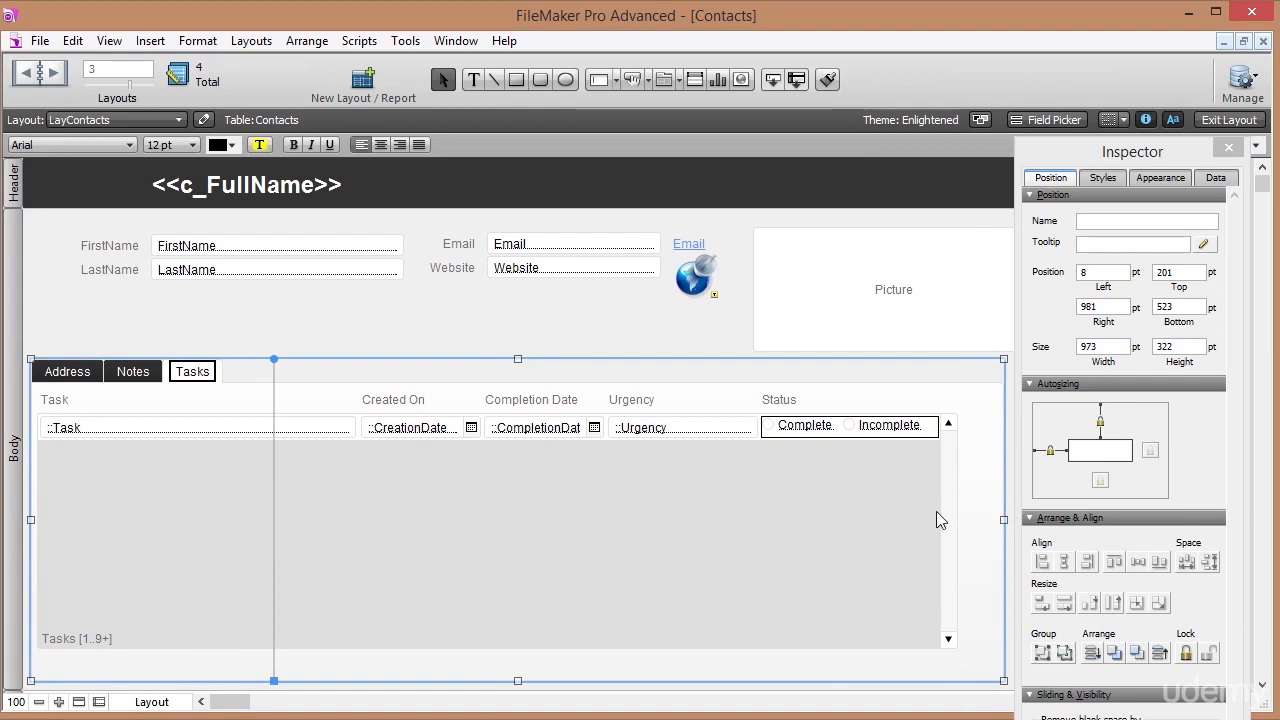
click(1188, 656)
click(950, 494)
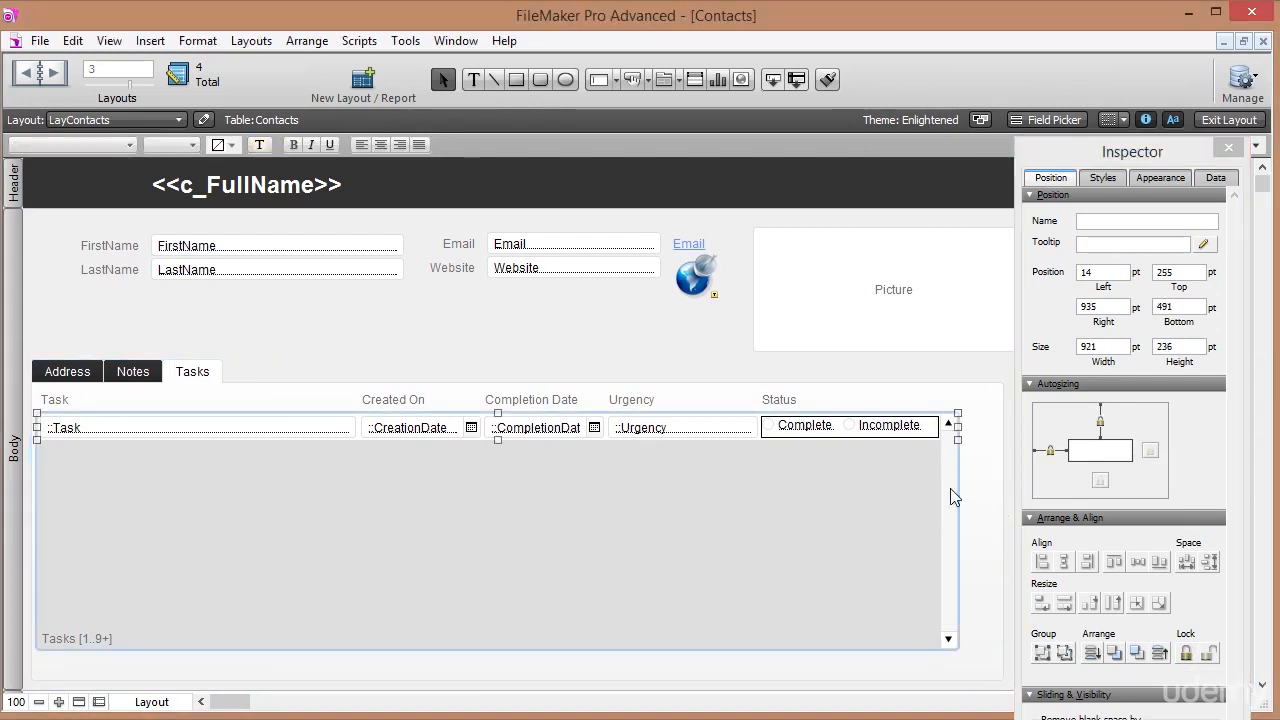
drag(957, 424, 993, 423)
Move the red-cross icon beside Status and set its button action to Delete Portal Row.
click(949, 427)
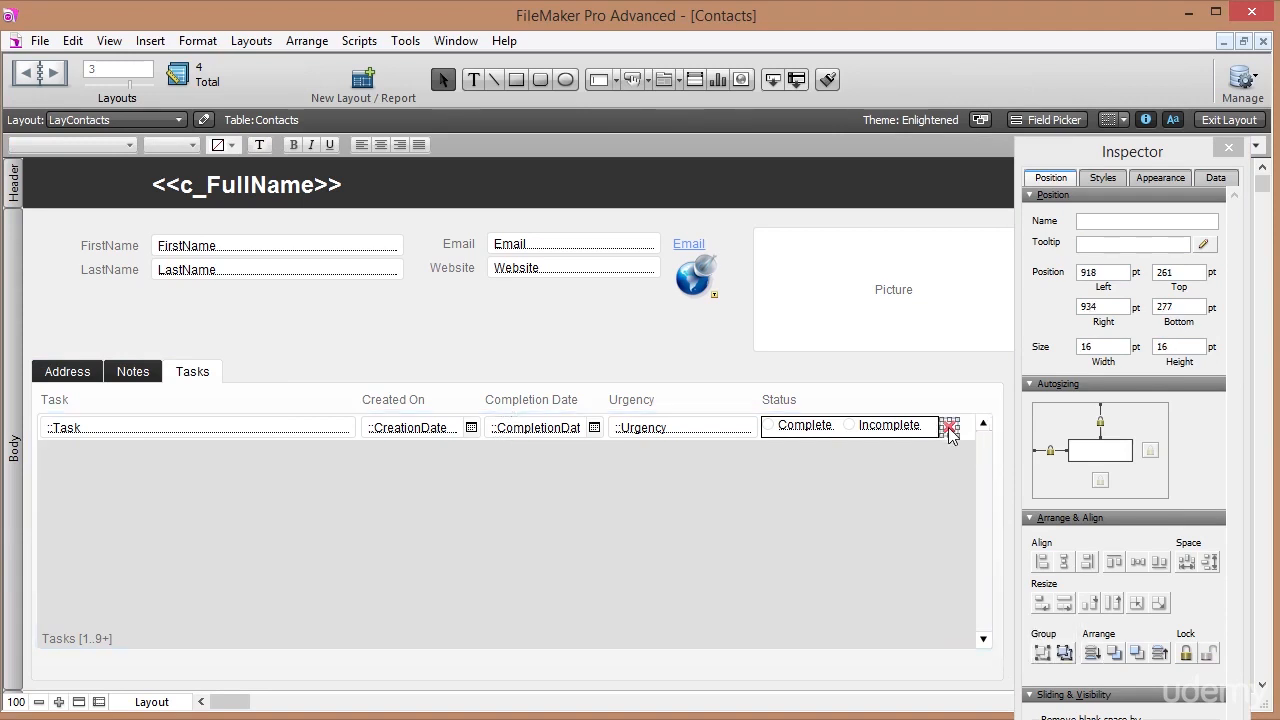
drag(949, 427, 956, 427)
right_click(956, 428)
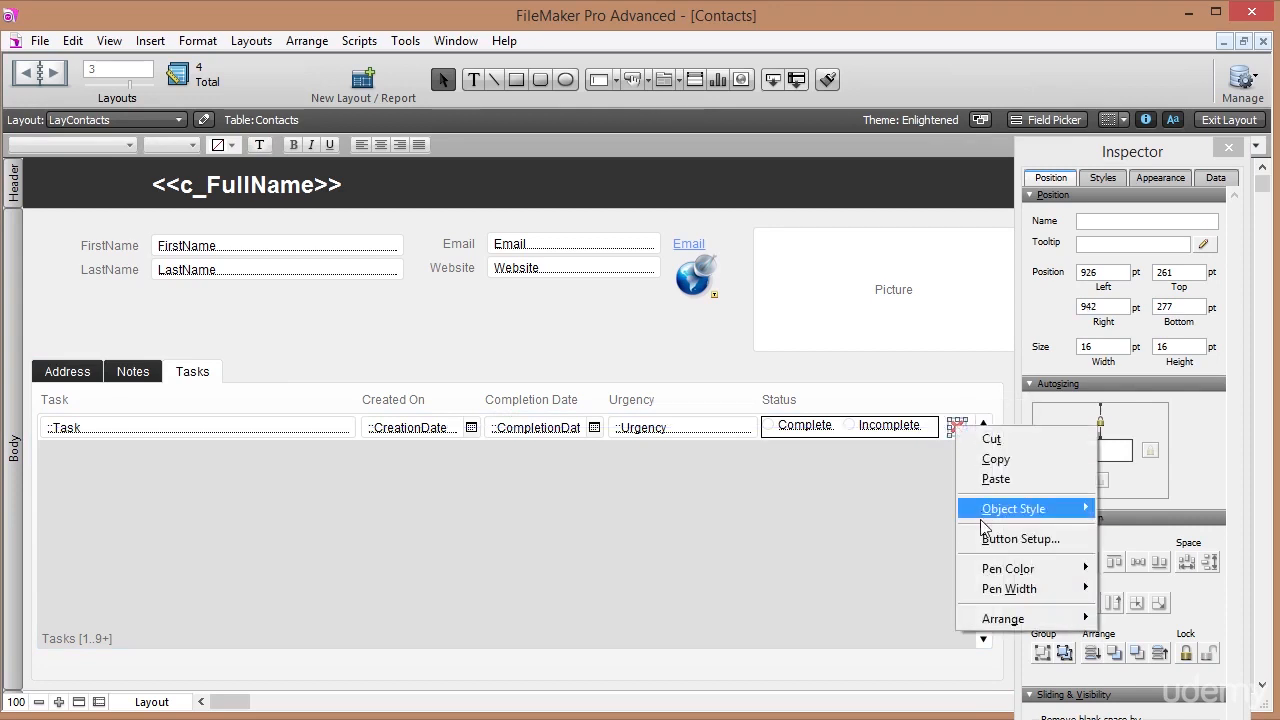
click(1018, 539)
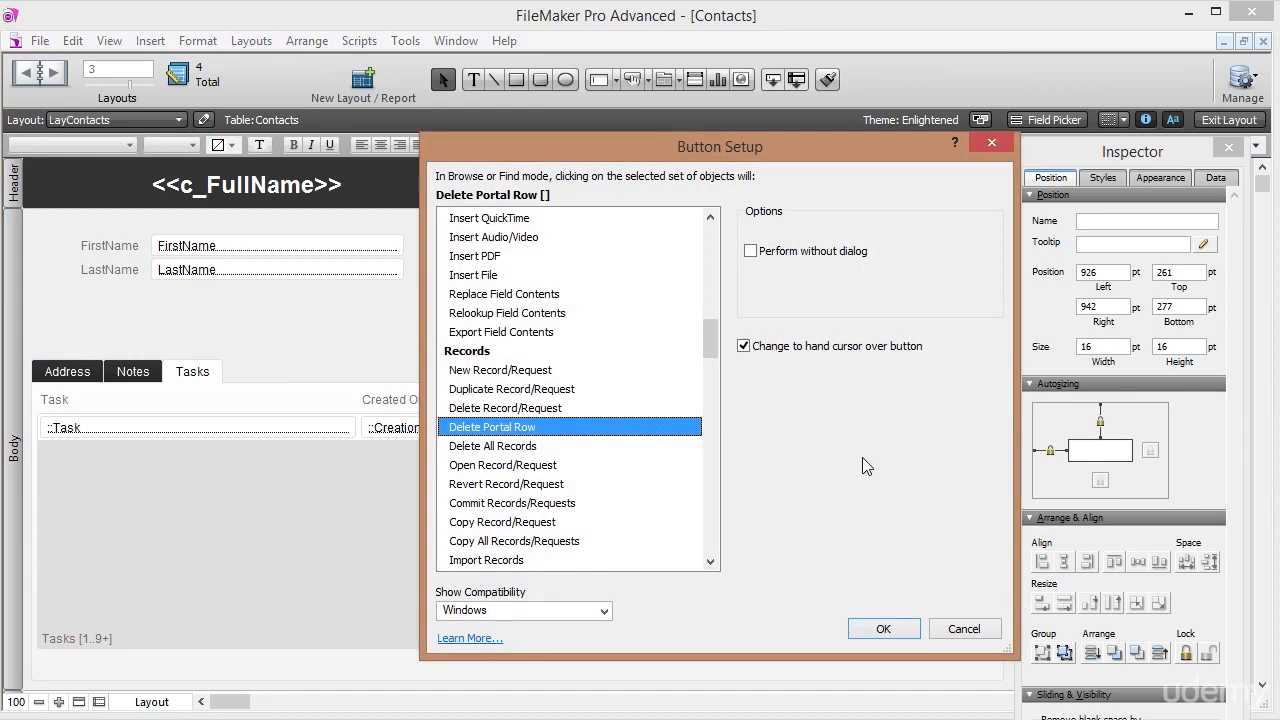
click(893, 629)
Give the red-cross button the tooltip 'Delete' and return to Browse mode.
click(1099, 241)
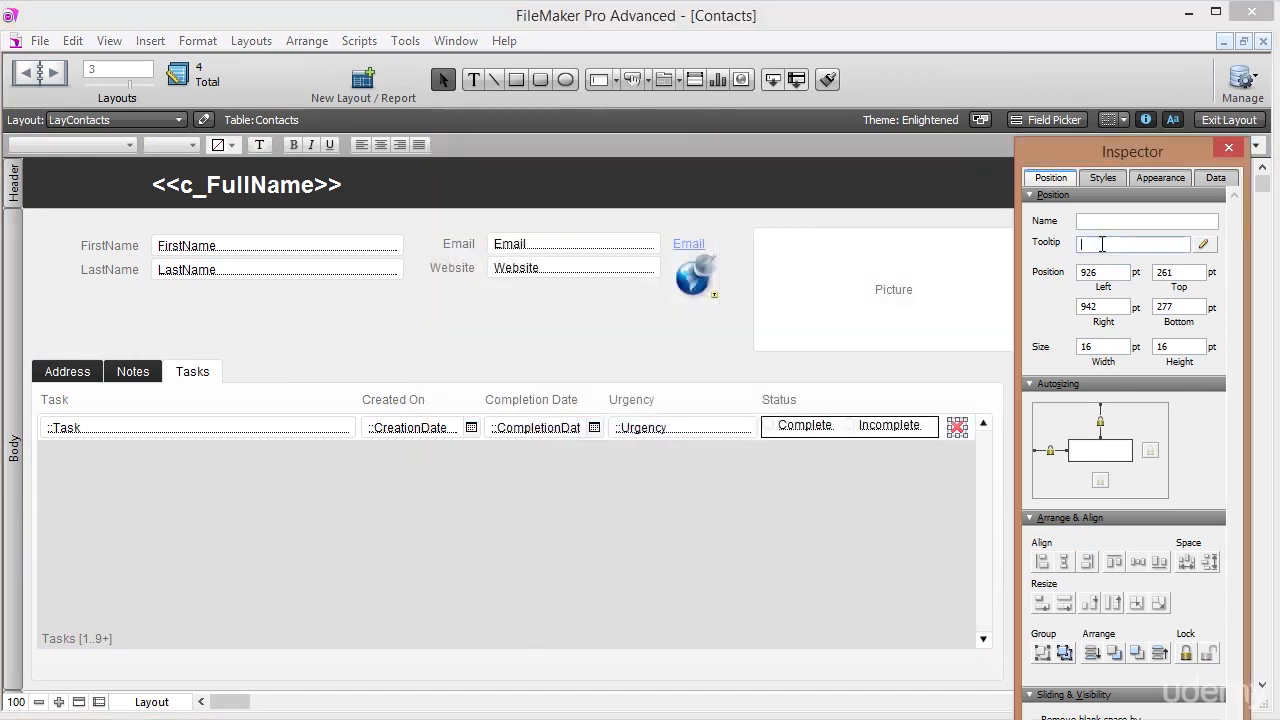
text(Delete)
key(Return)
click(1240, 122)
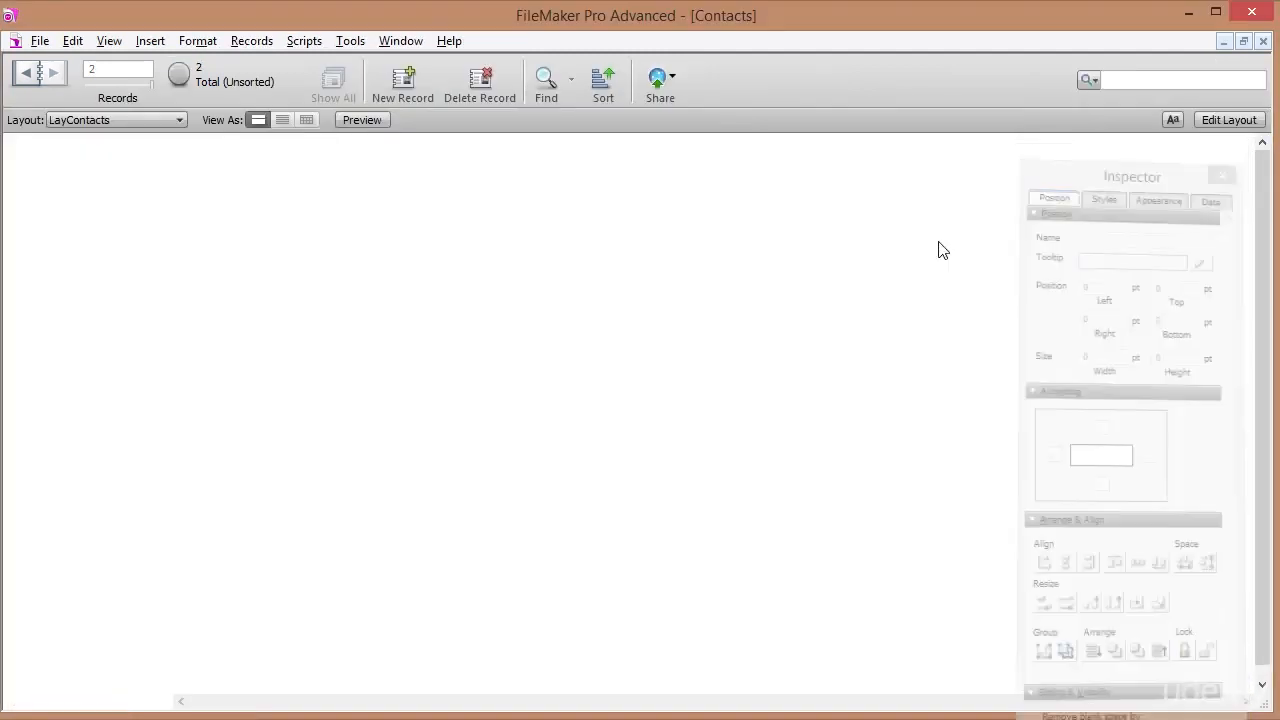
Add a 'Test' task and delete it with the red-cross button to verify row deletion.
click(138, 348)
click(165, 347)
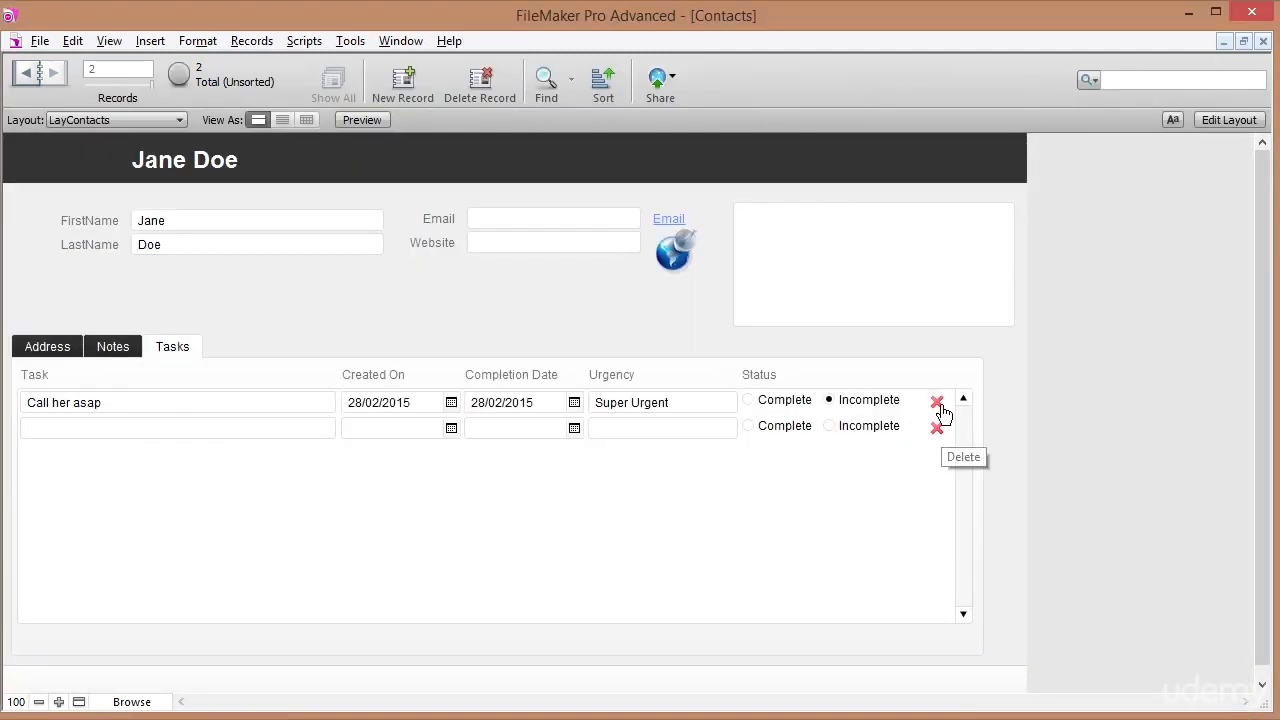
click(144, 428)
text(Test)
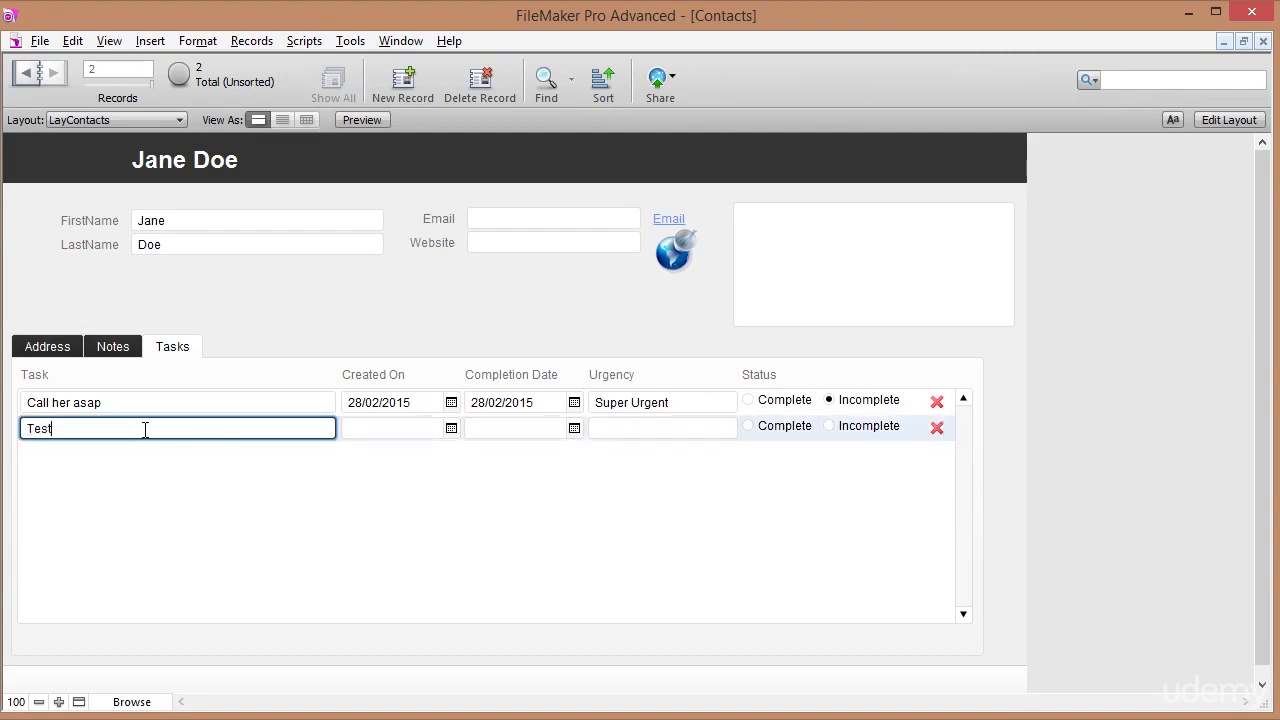
click(339, 309)
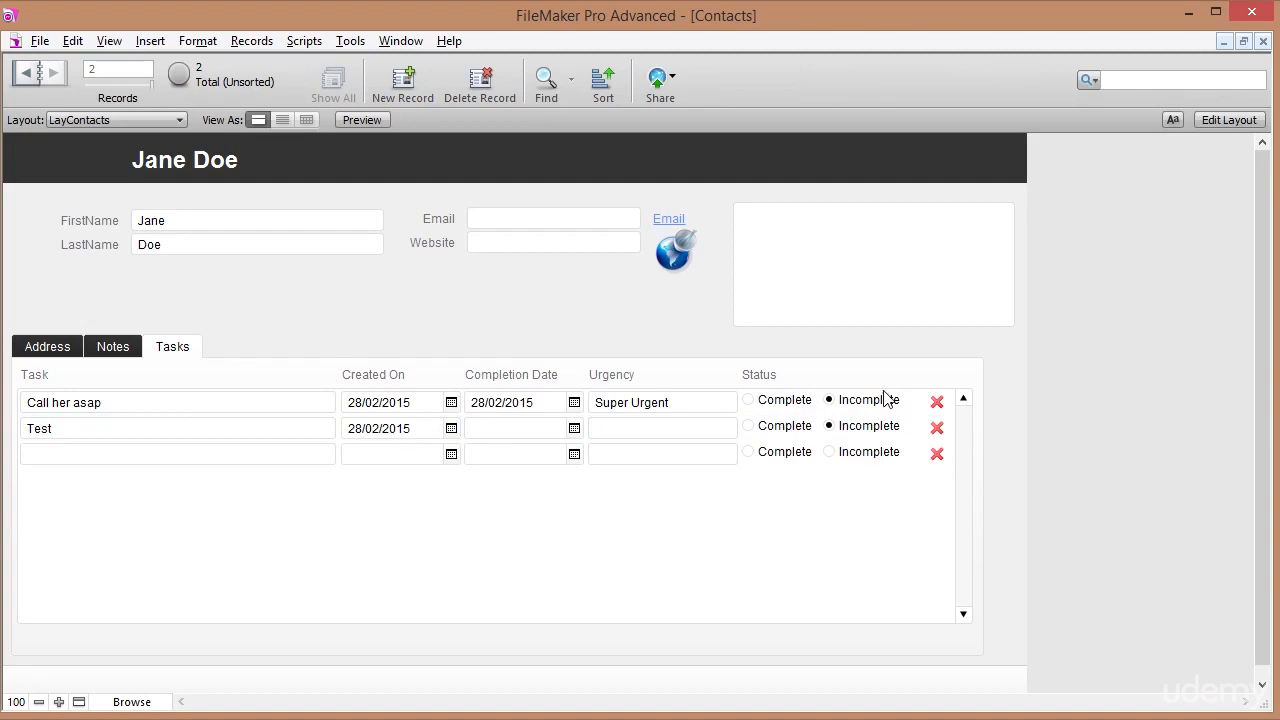
click(937, 428)
click(702, 402)
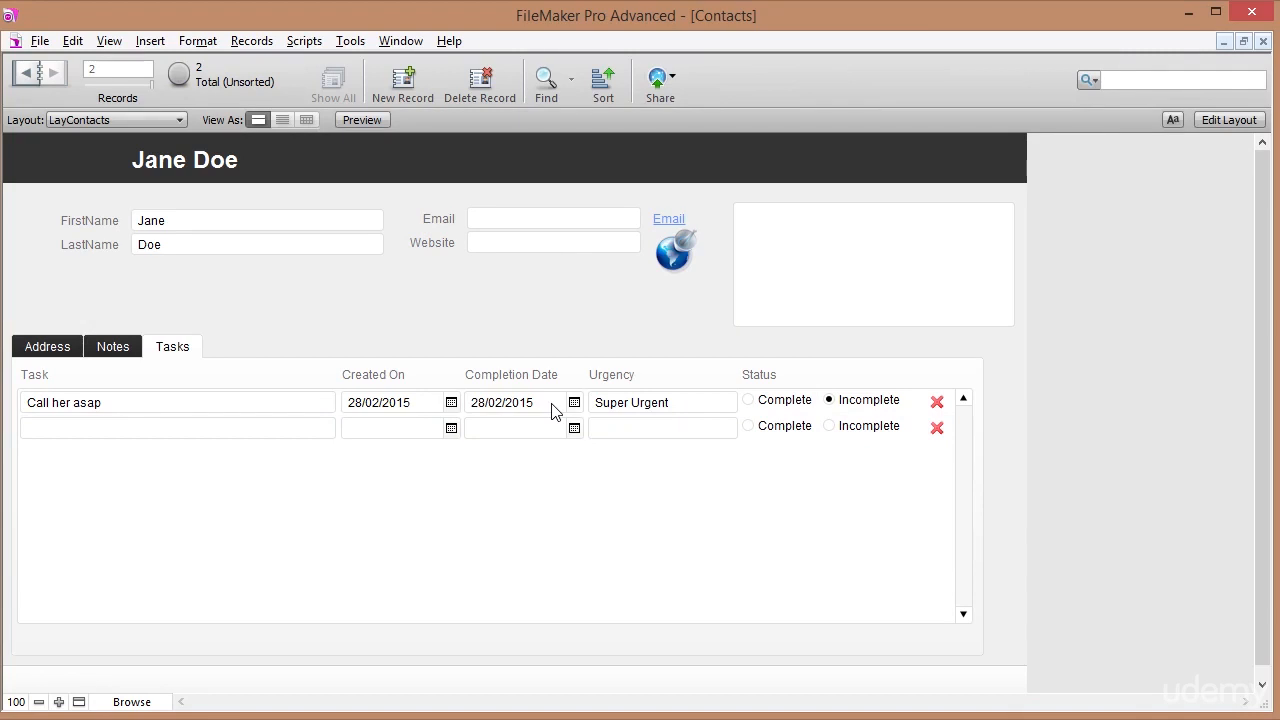
On the previous contact, add task 'Write him' completed 3/03/2015 with Not Urgent urgency.
click(25, 78)
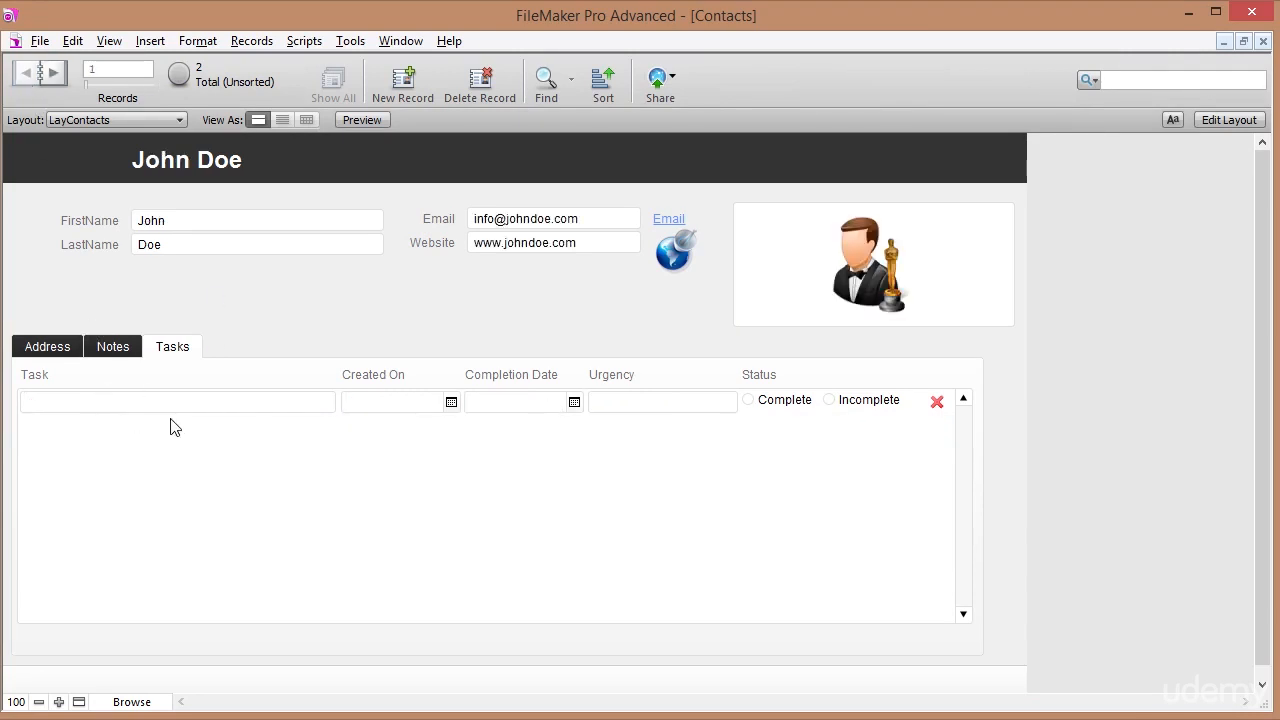
click(150, 400)
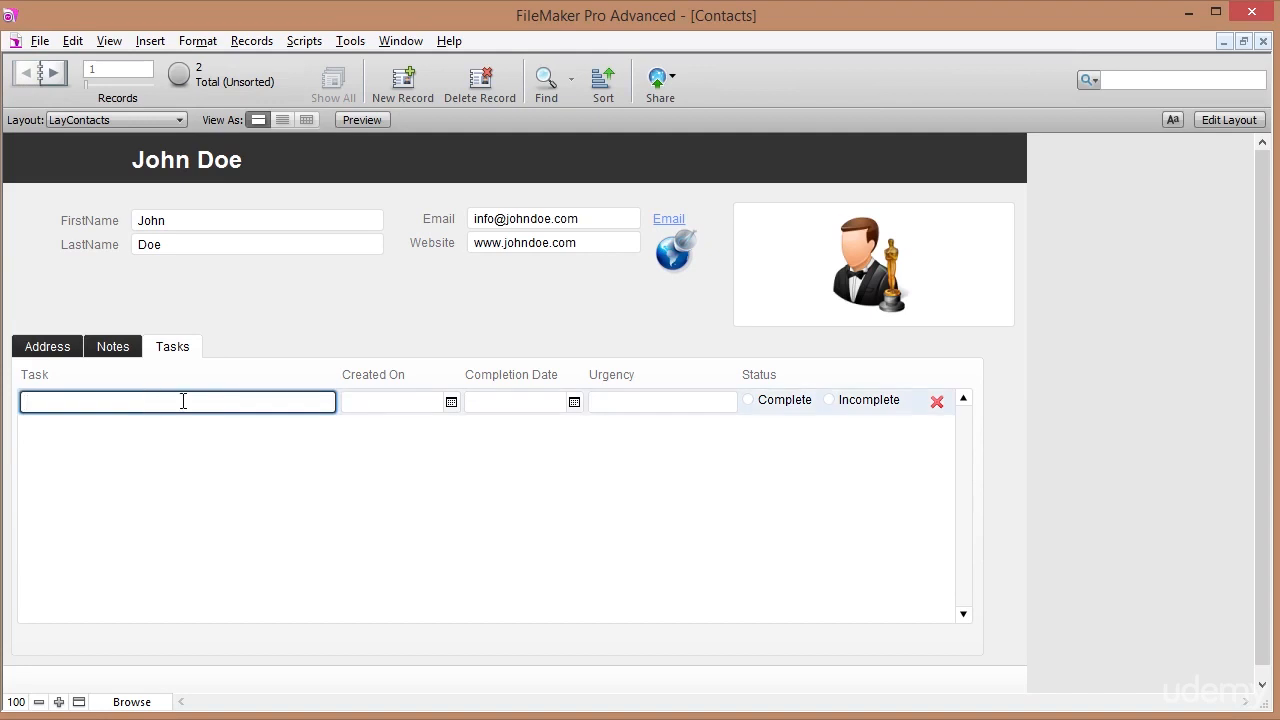
text(Write him)
key(Tab)
key(Tab)
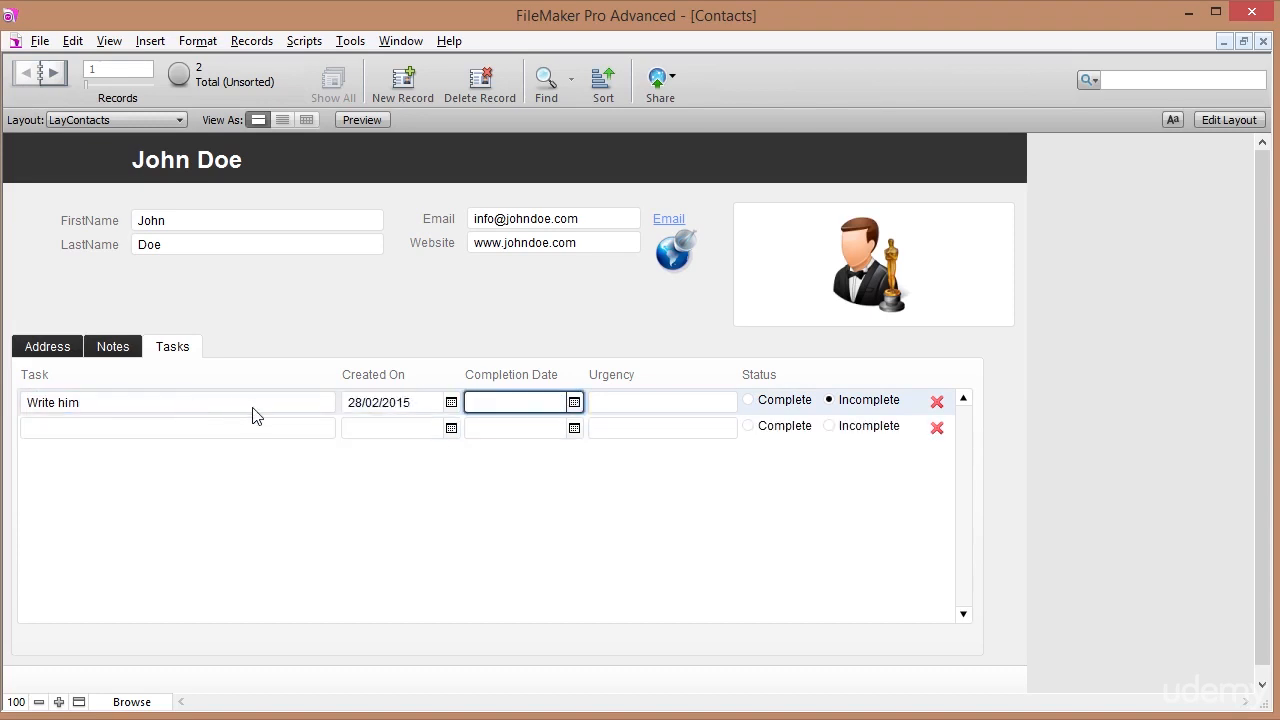
click(573, 401)
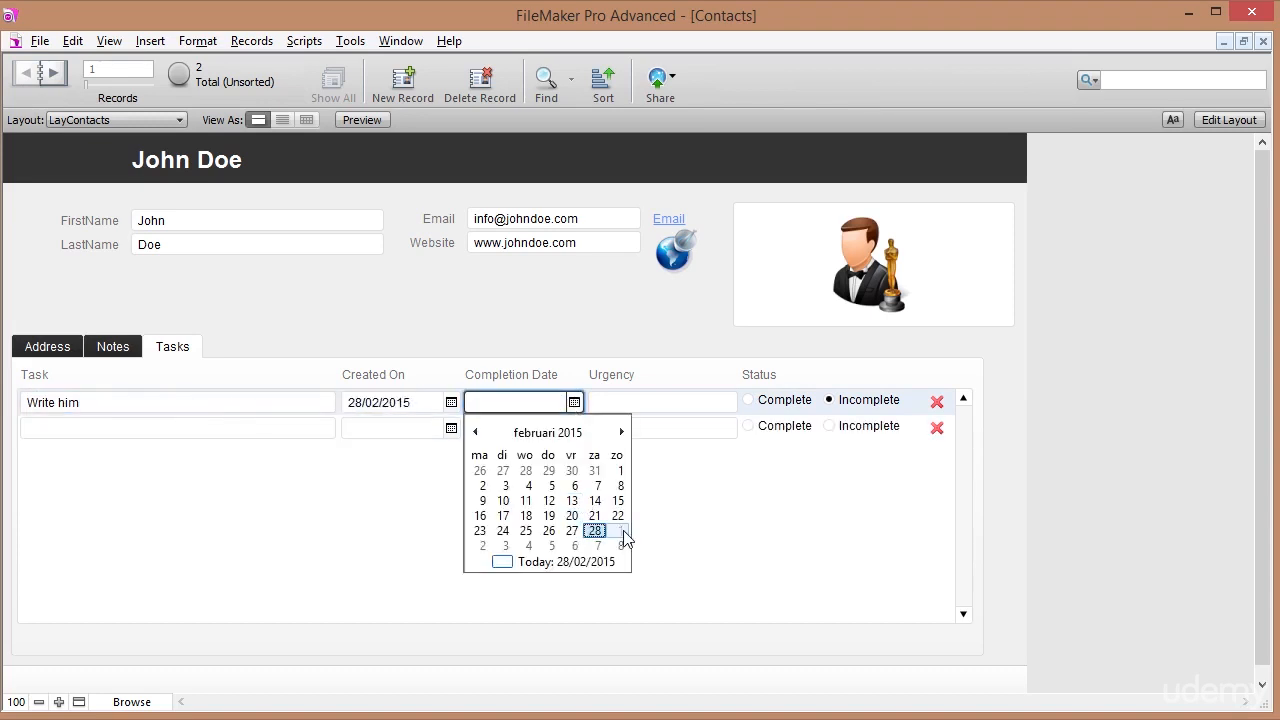
click(505, 545)
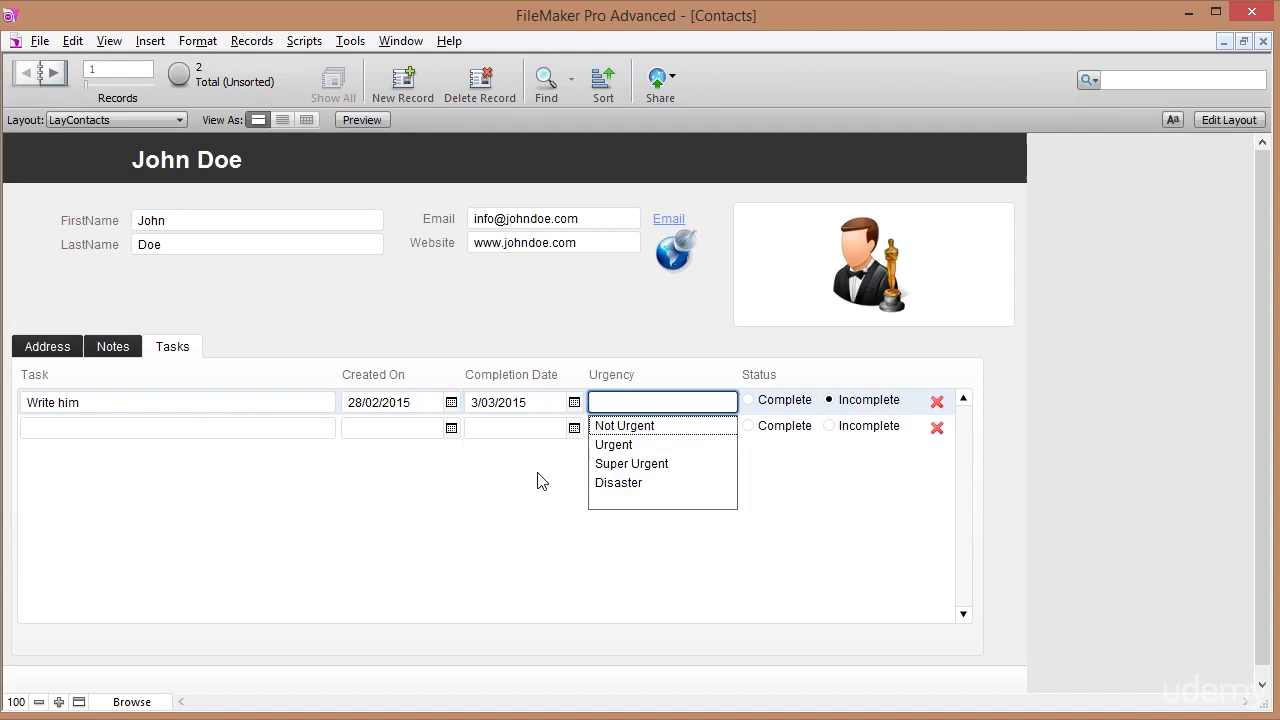
click(627, 428)
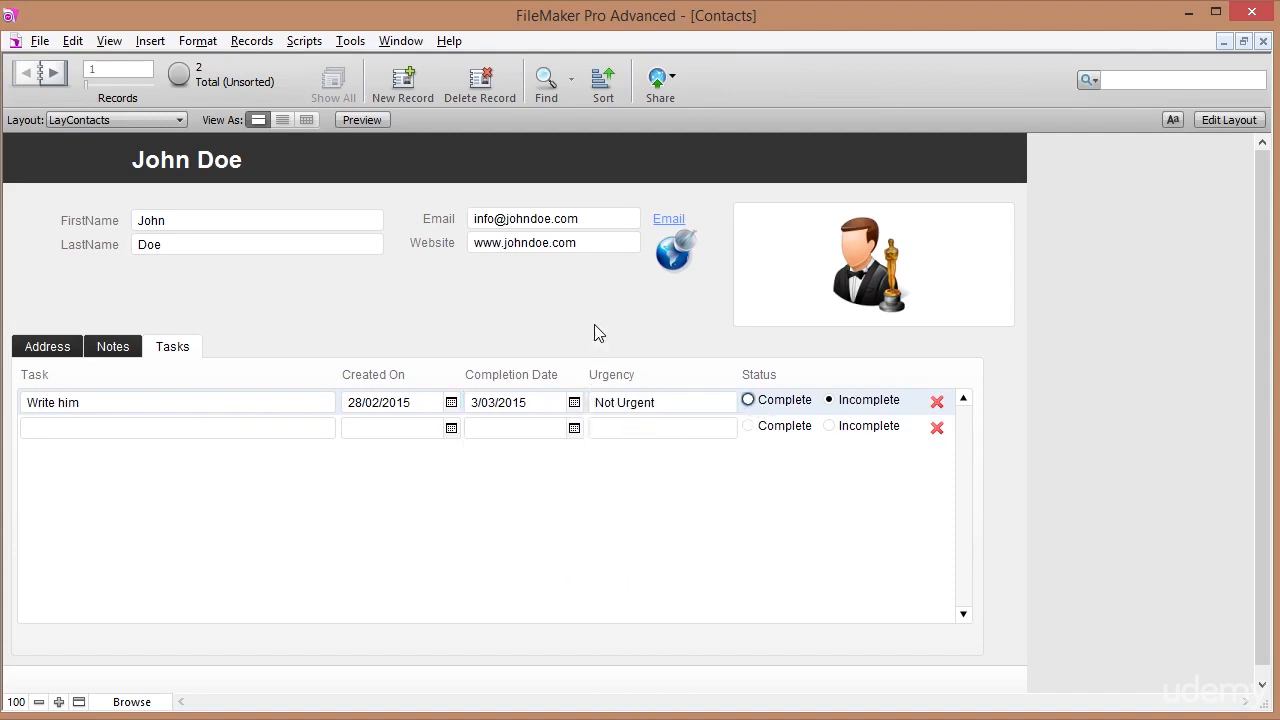
Add task 'Call back about food.' created 25/02/2015, completed 26/02/2015, Not Urgent, Complete.
click(150, 429)
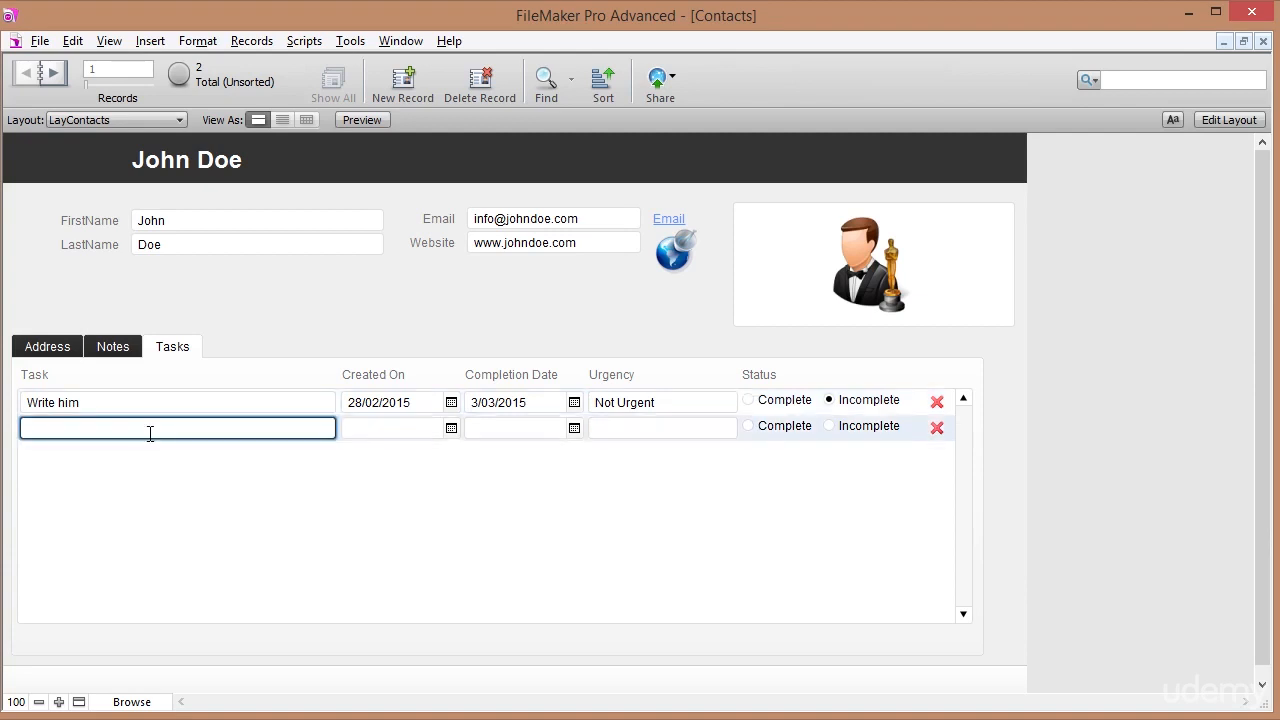
text(Call back about food.)
key(Tab)
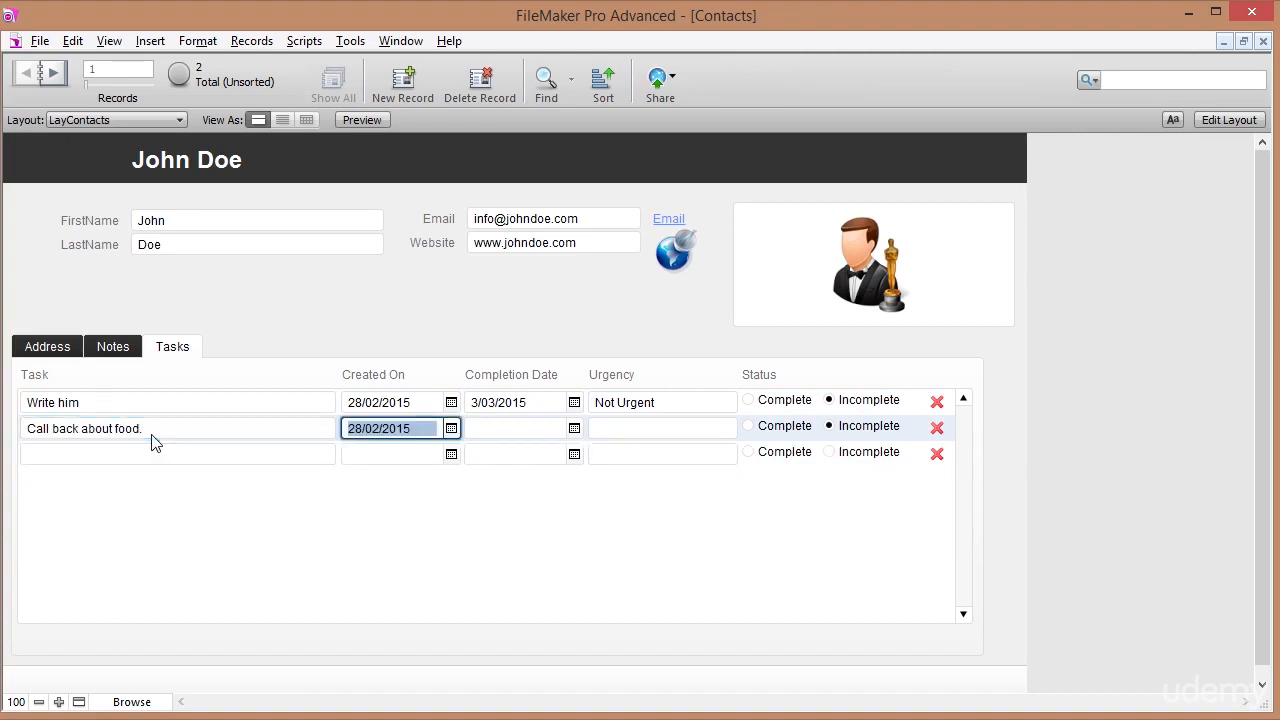
click(451, 428)
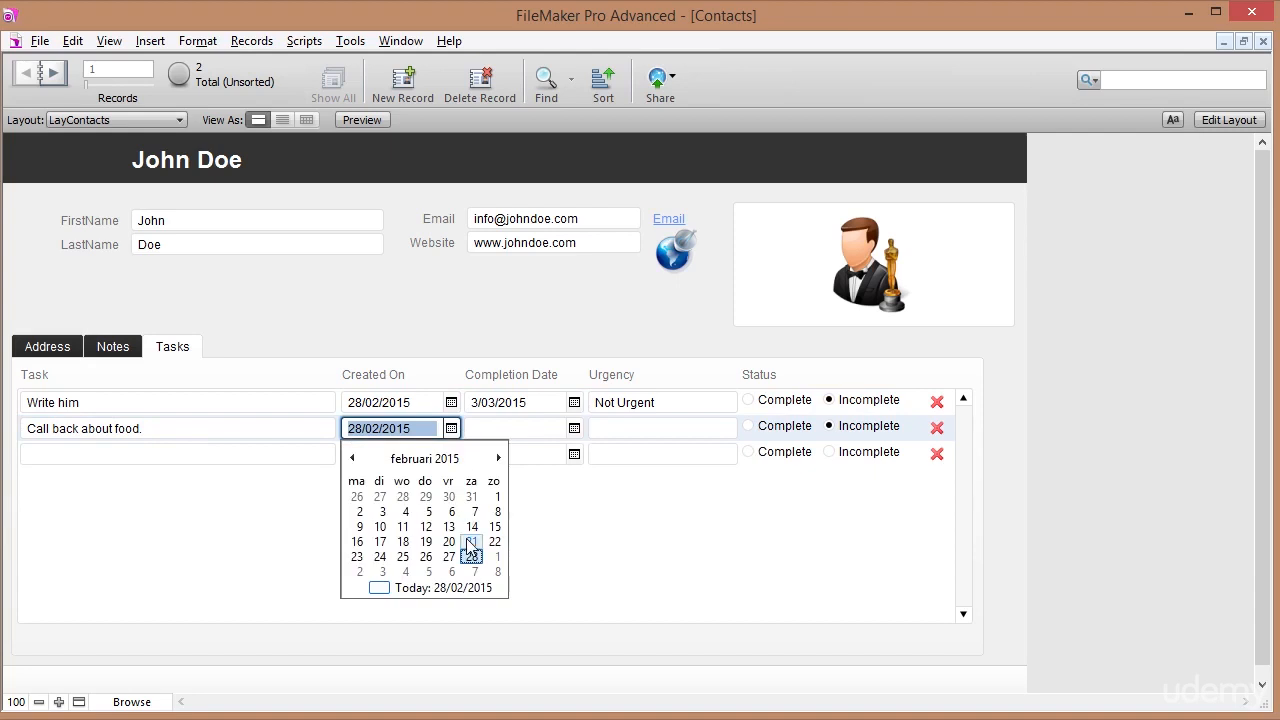
click(401, 557)
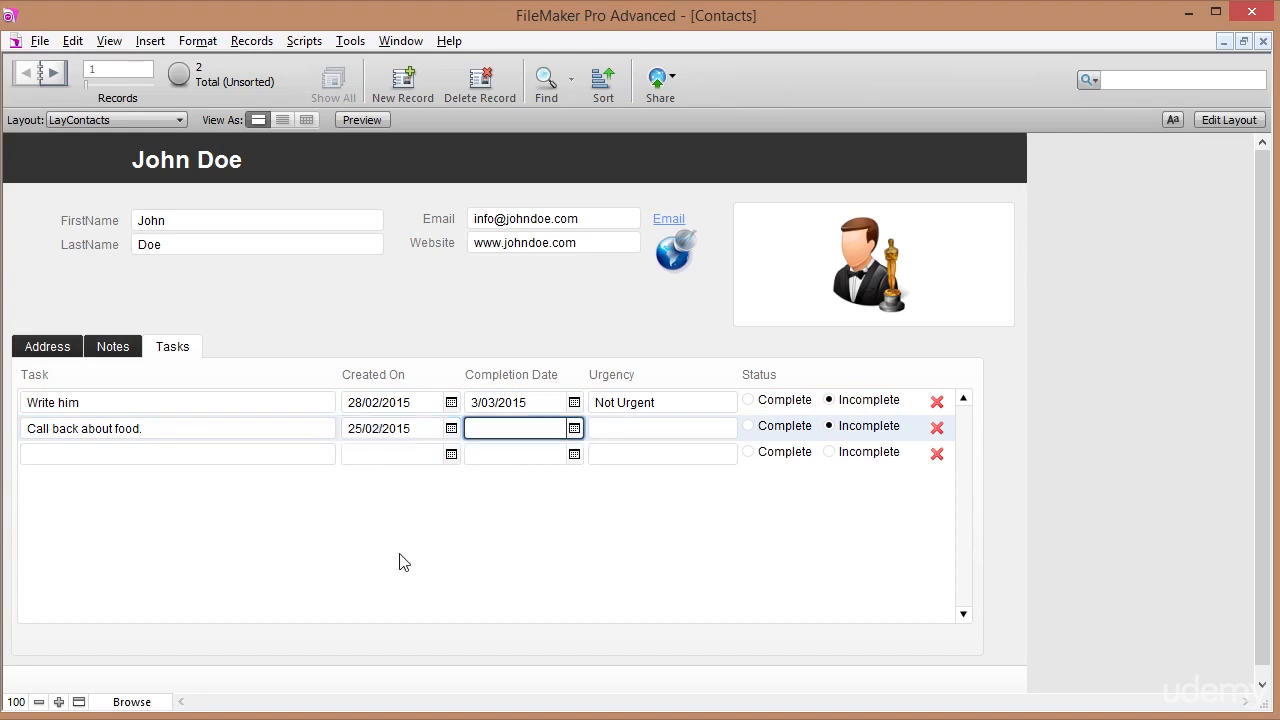
click(575, 429)
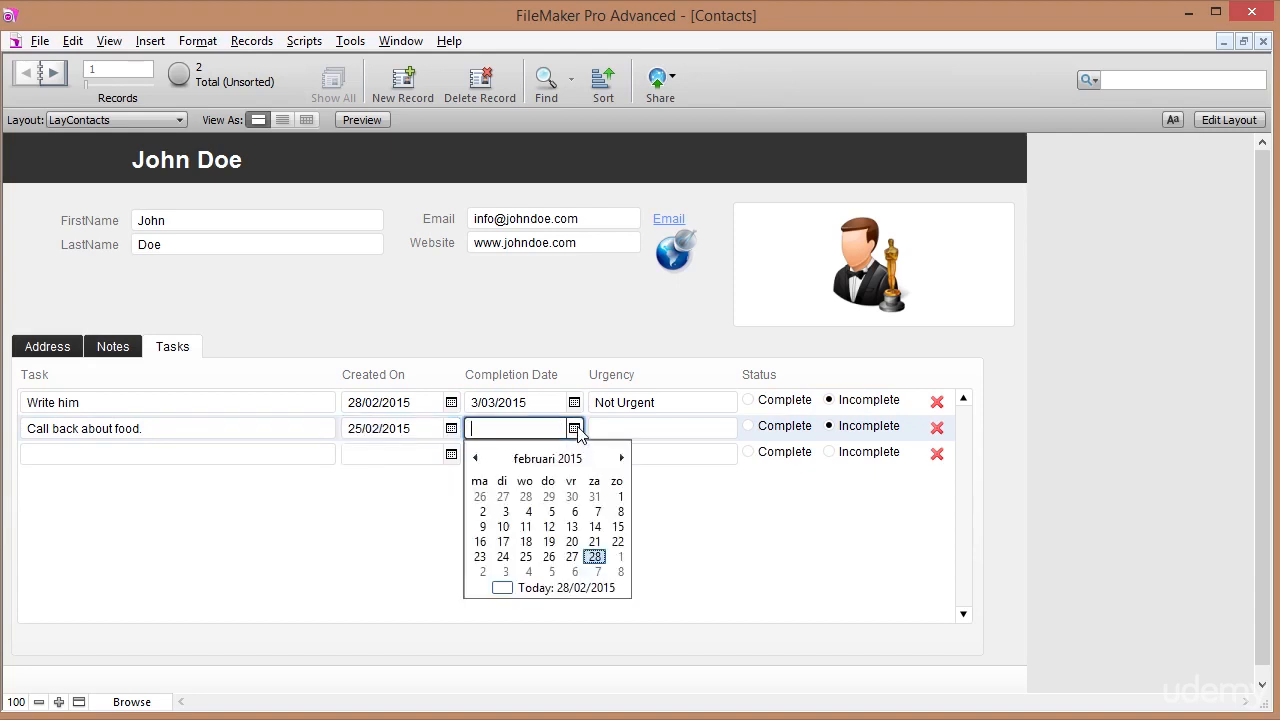
click(549, 557)
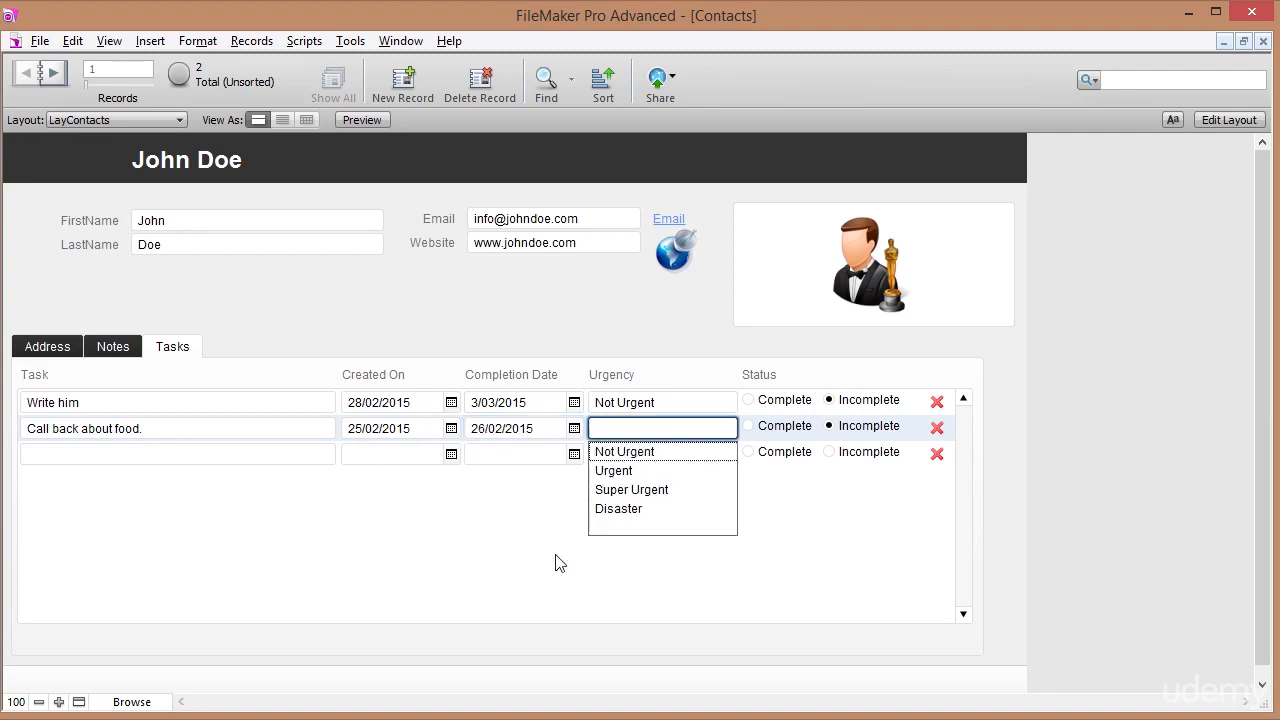
click(624, 454)
click(748, 426)
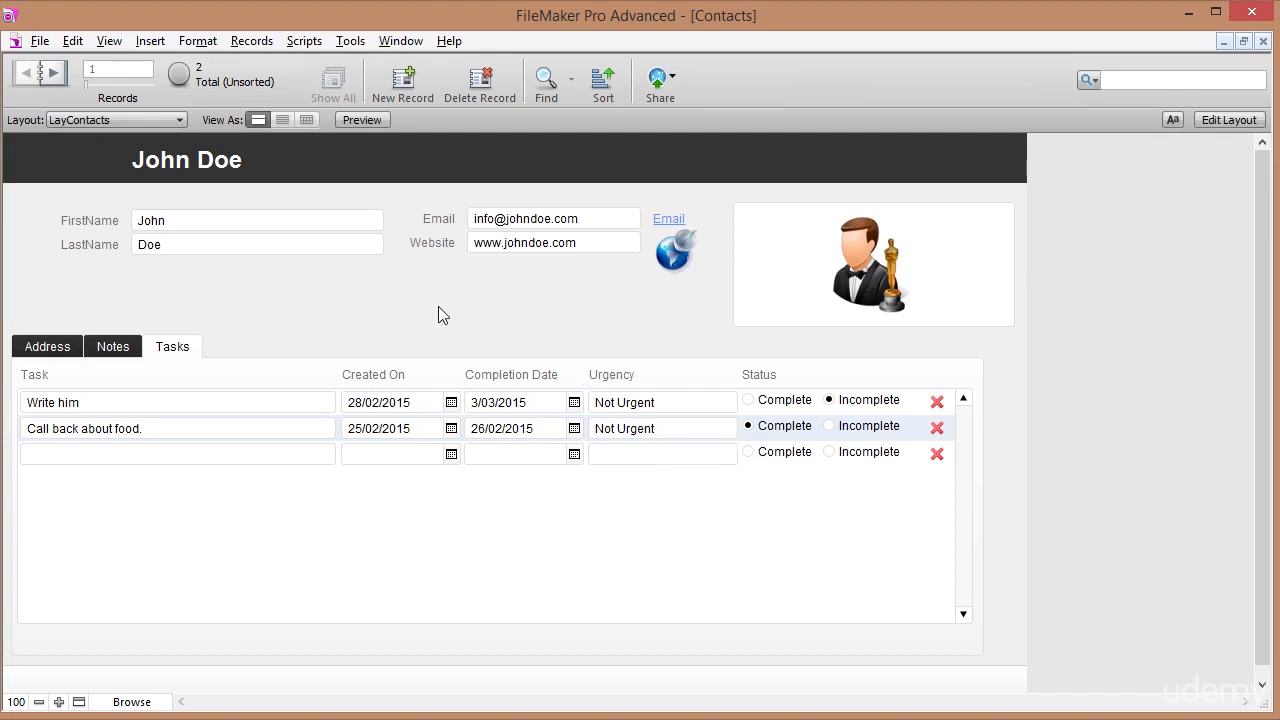
click(110, 350)
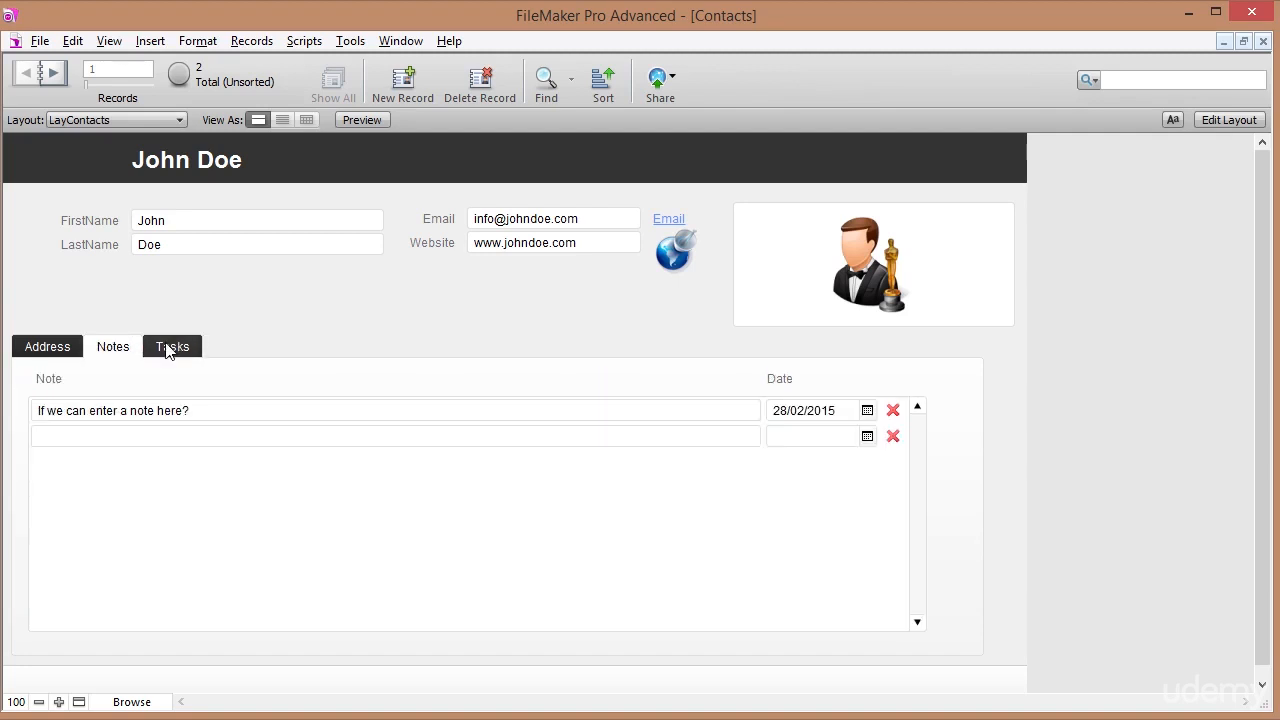
click(175, 350)
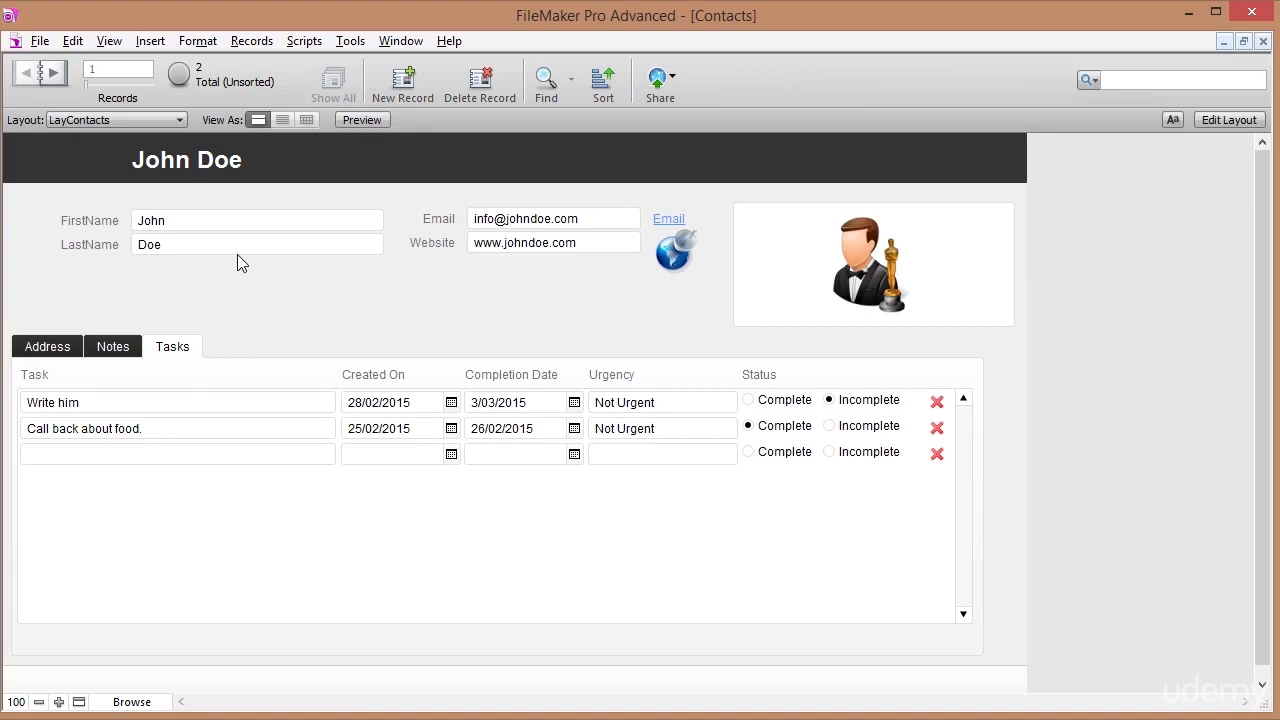
Create a Computer List layout named ListTasks showing records from the Tasks table.
click(1239, 120)
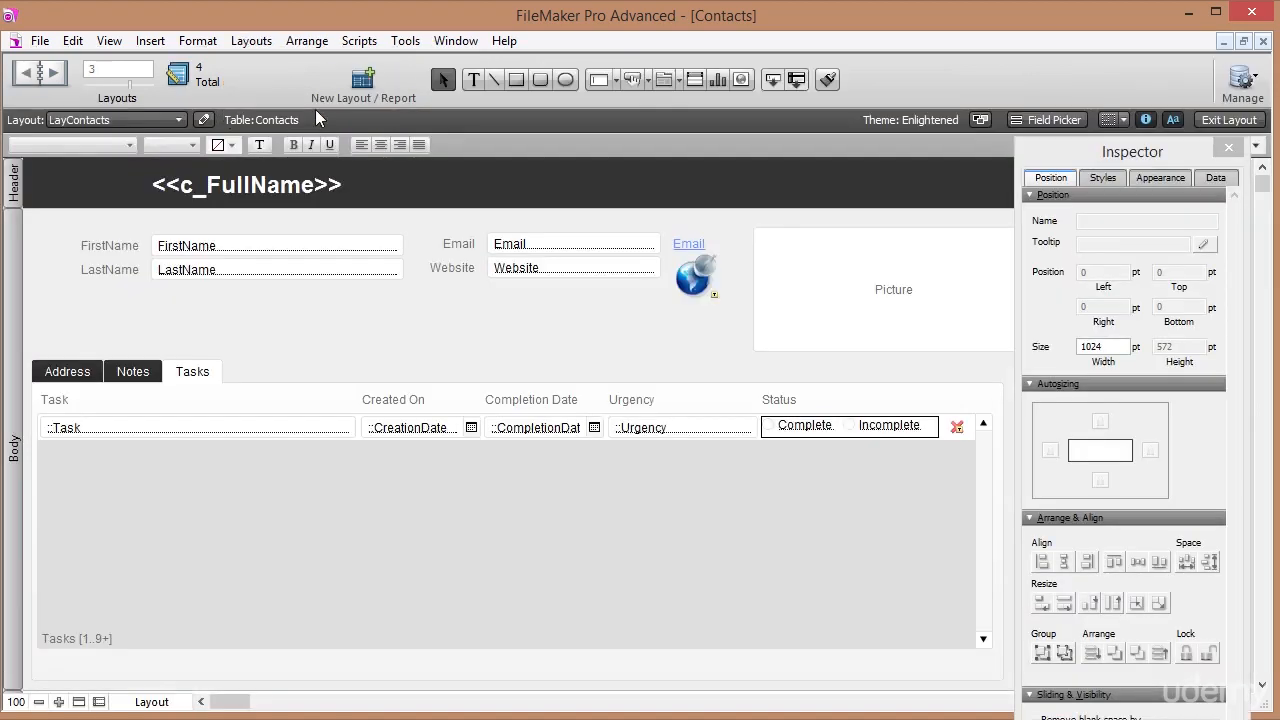
click(362, 80)
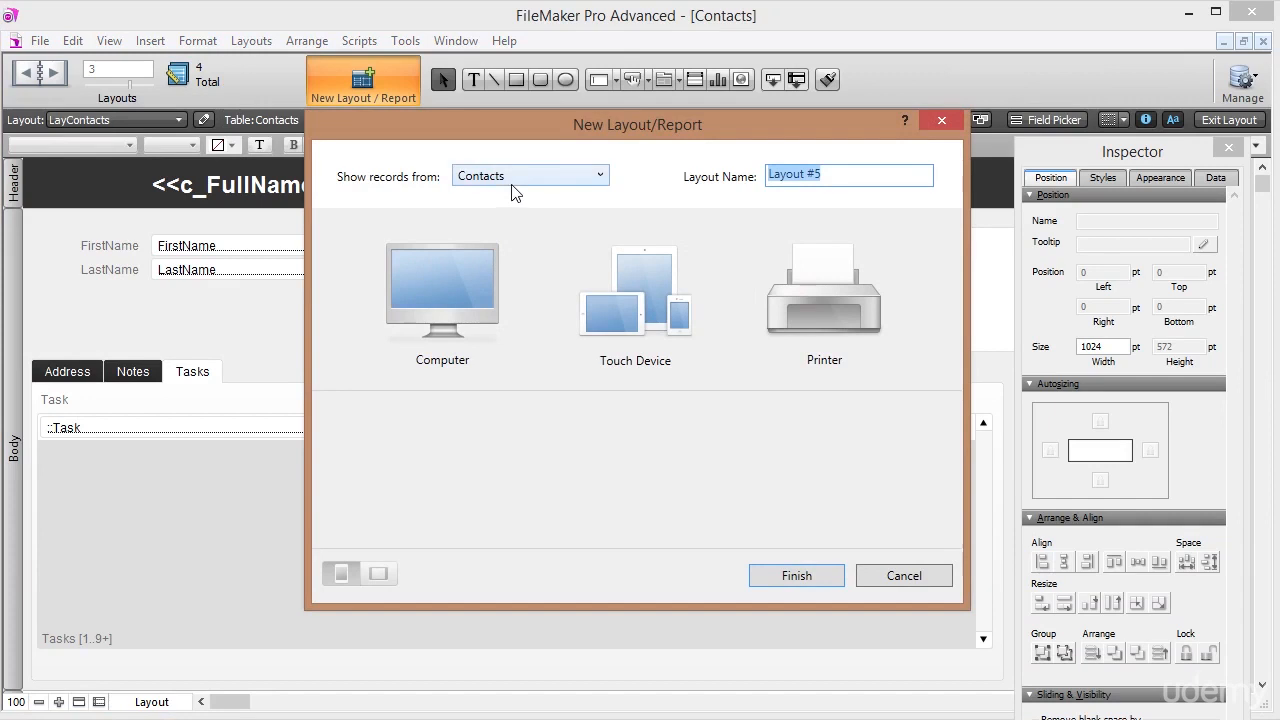
click(600, 177)
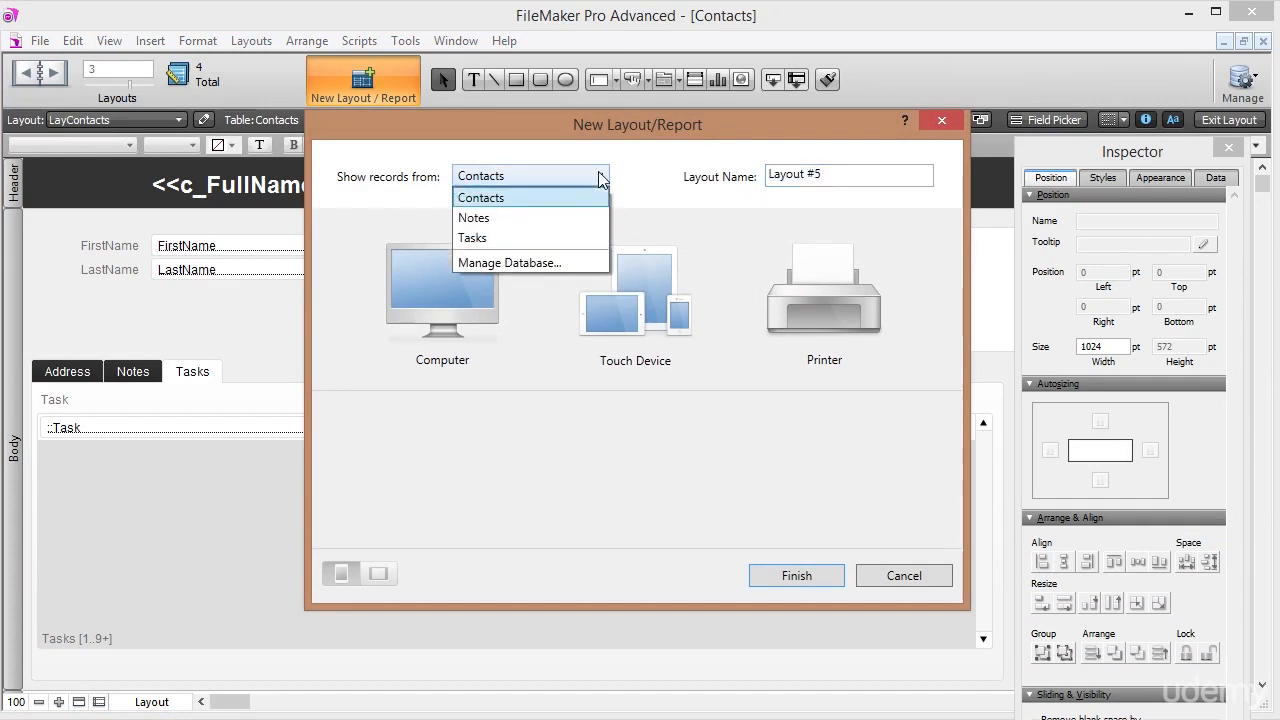
click(476, 238)
click(838, 175)
text(LayTasks)
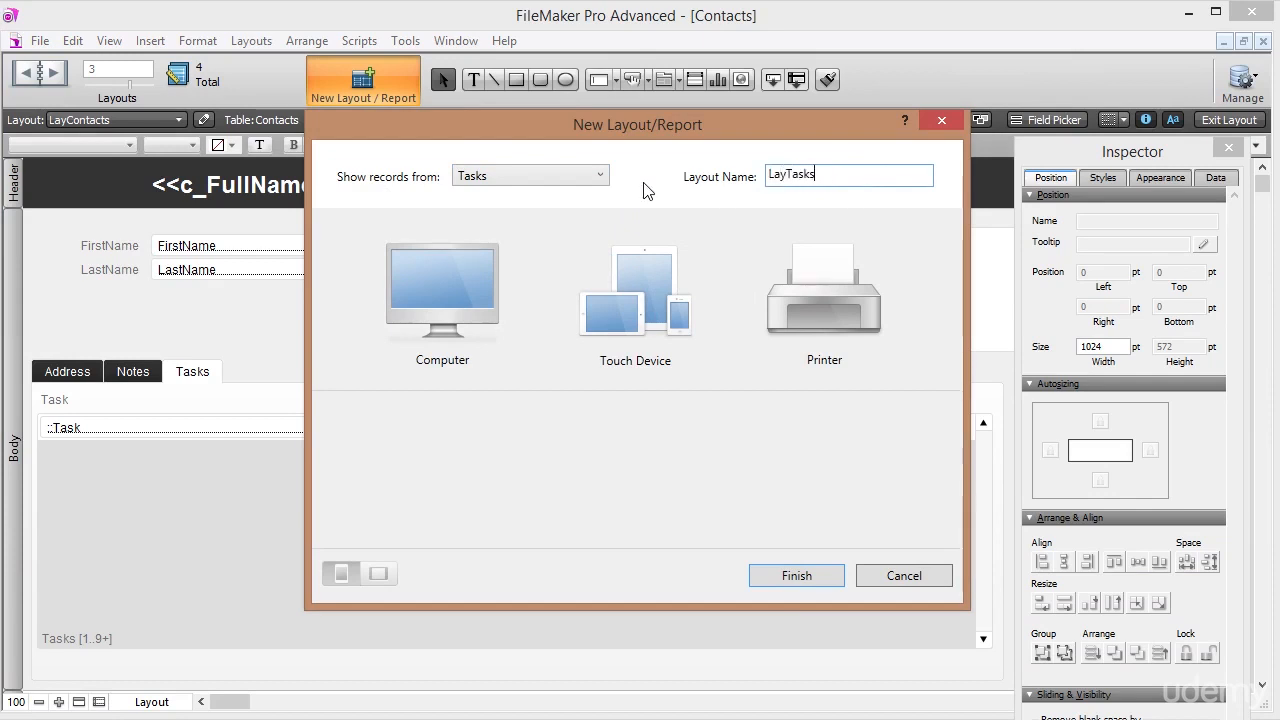
key(Home)
key(Delete)
key(Delete)
key(Delete)
text(Lis)
click(401, 278)
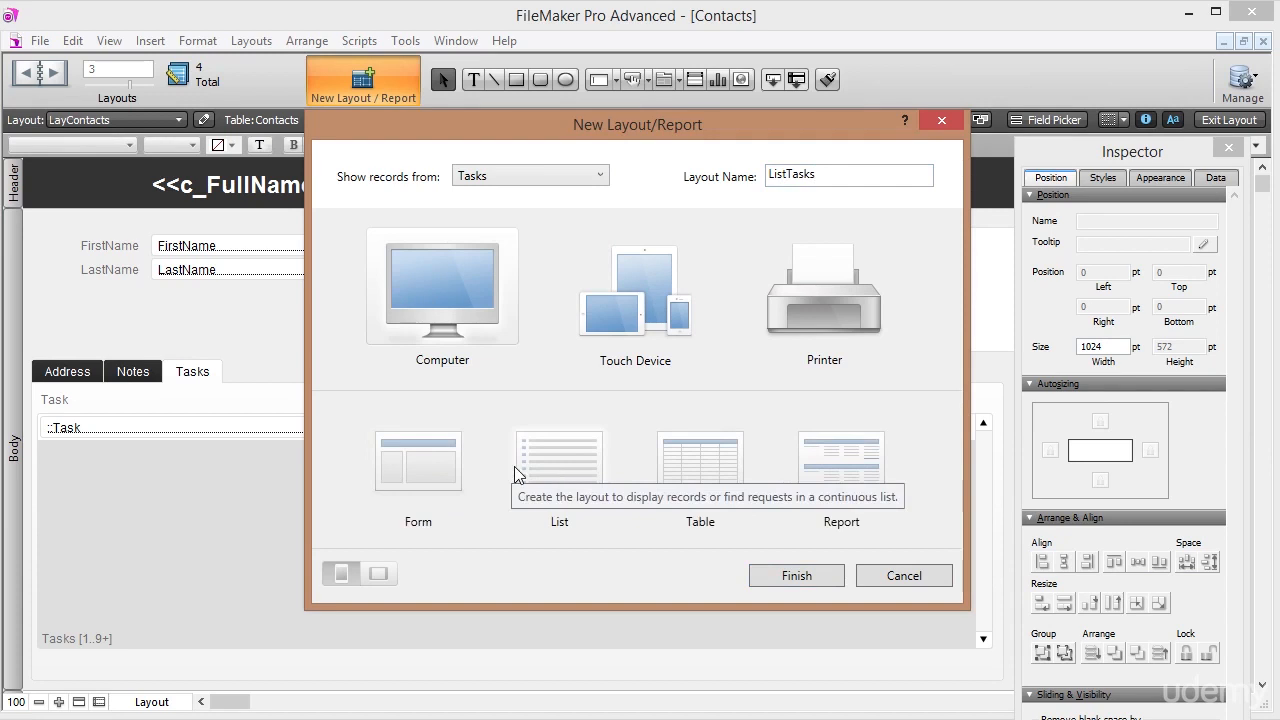
click(555, 465)
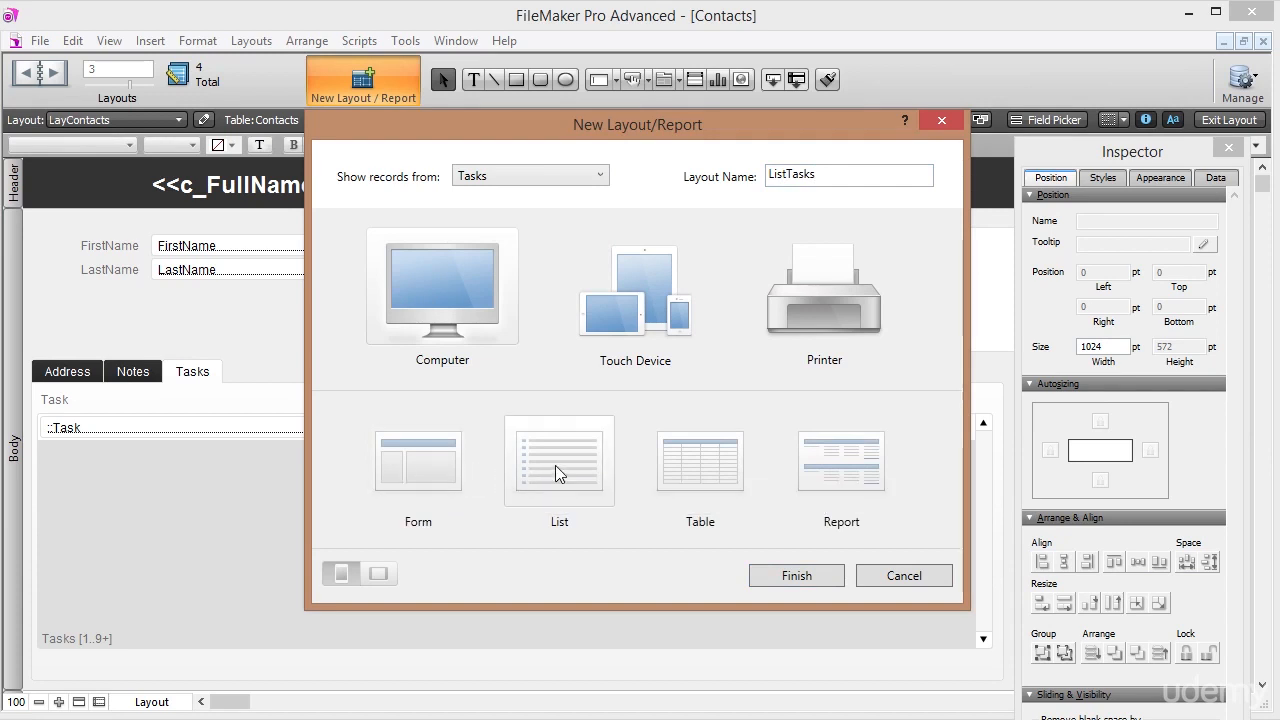
click(800, 575)
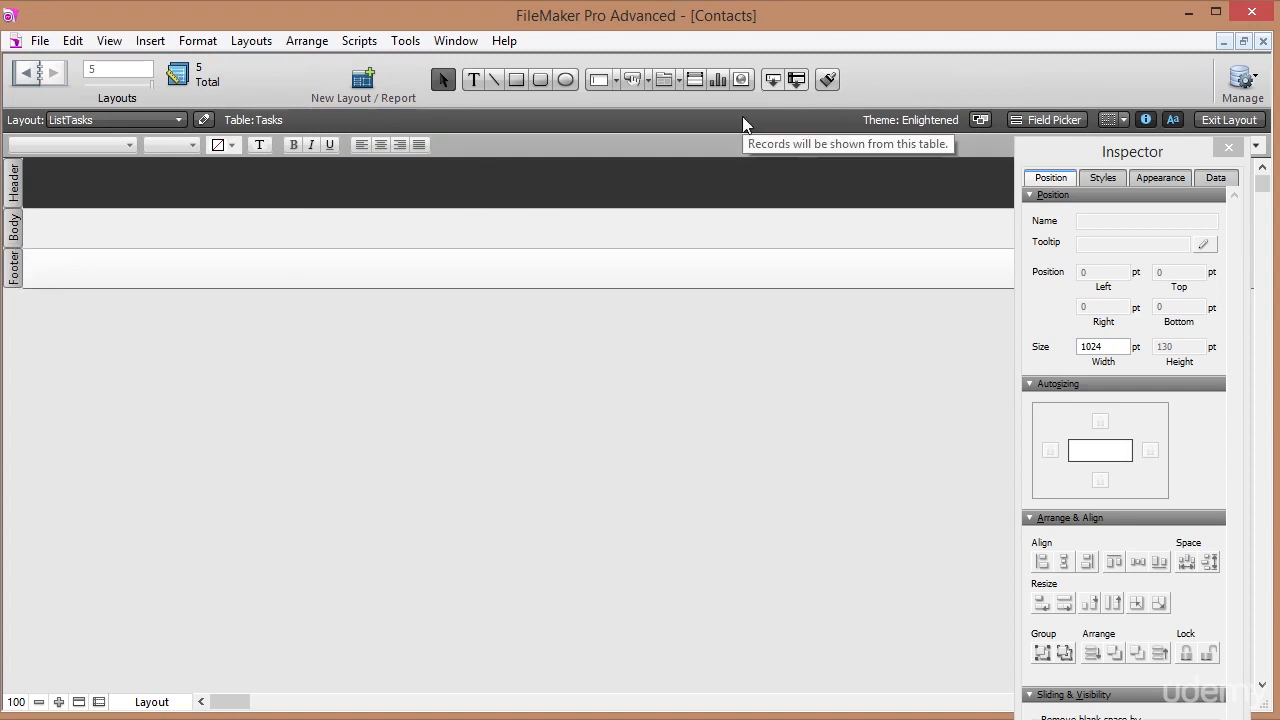
With Field Picker set to horizontal placement and labels on top, drop Task through Status into the Body.
click(107, 40)
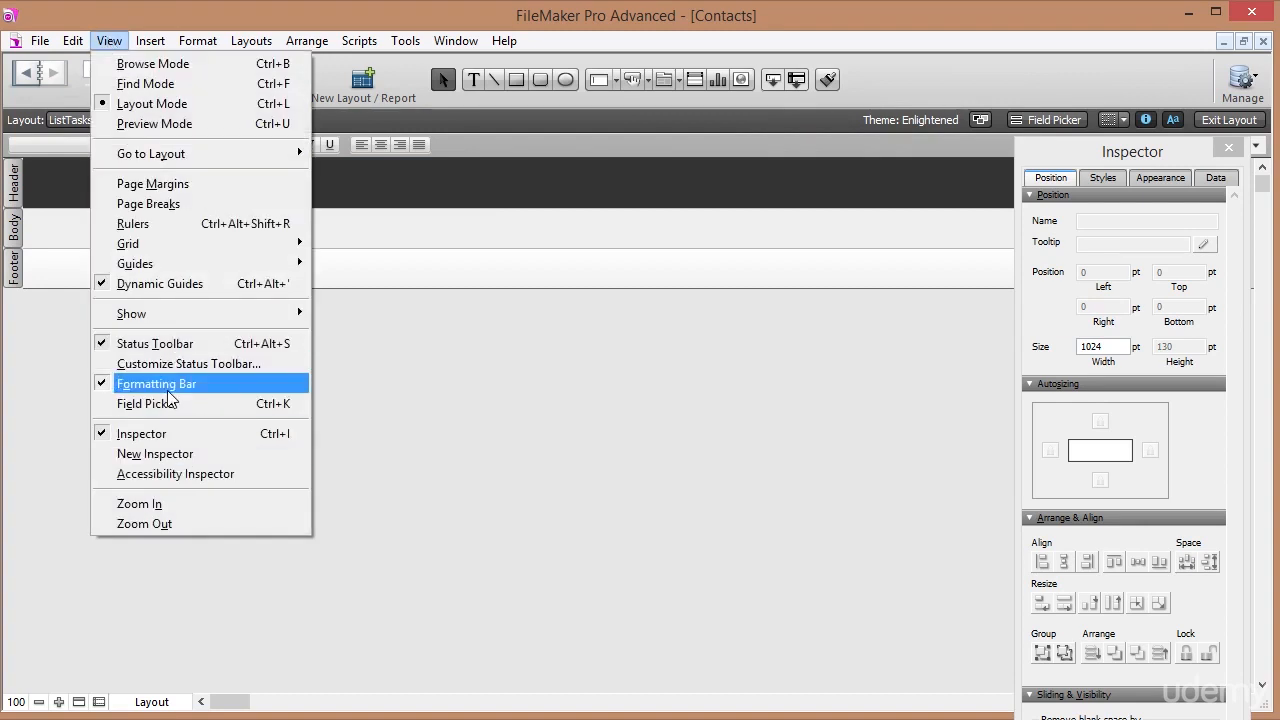
click(190, 404)
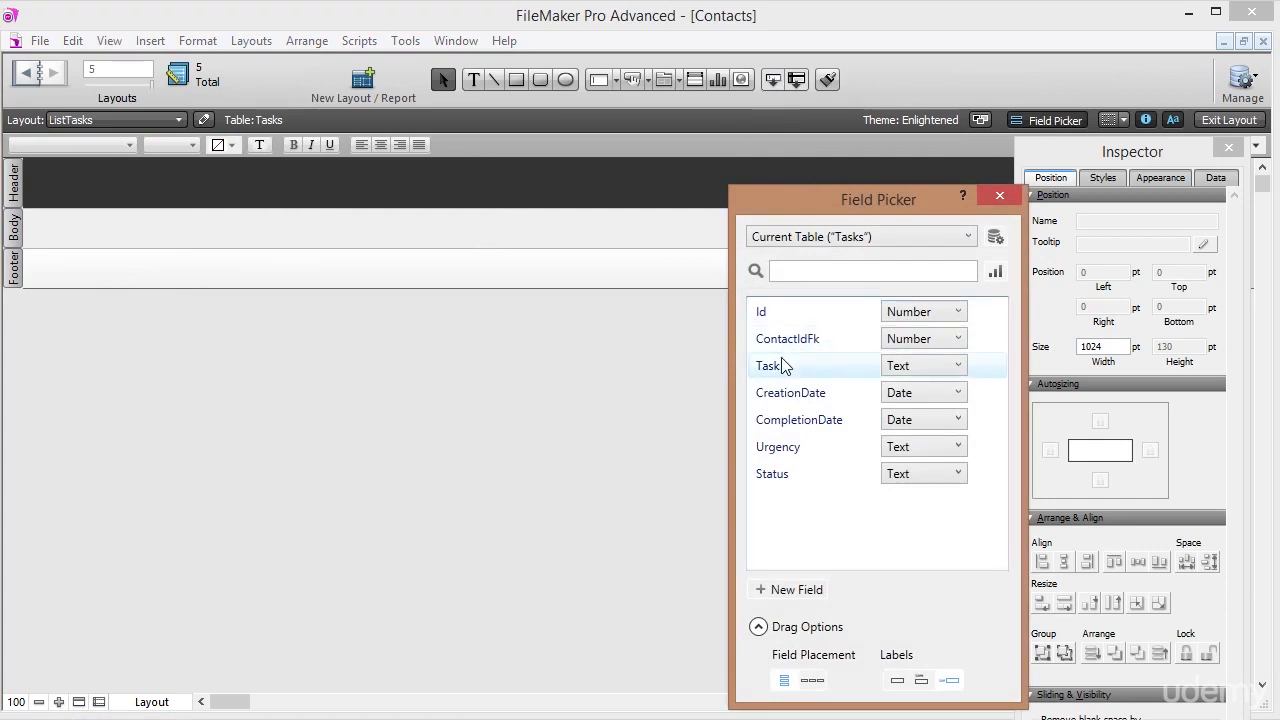
click(812, 681)
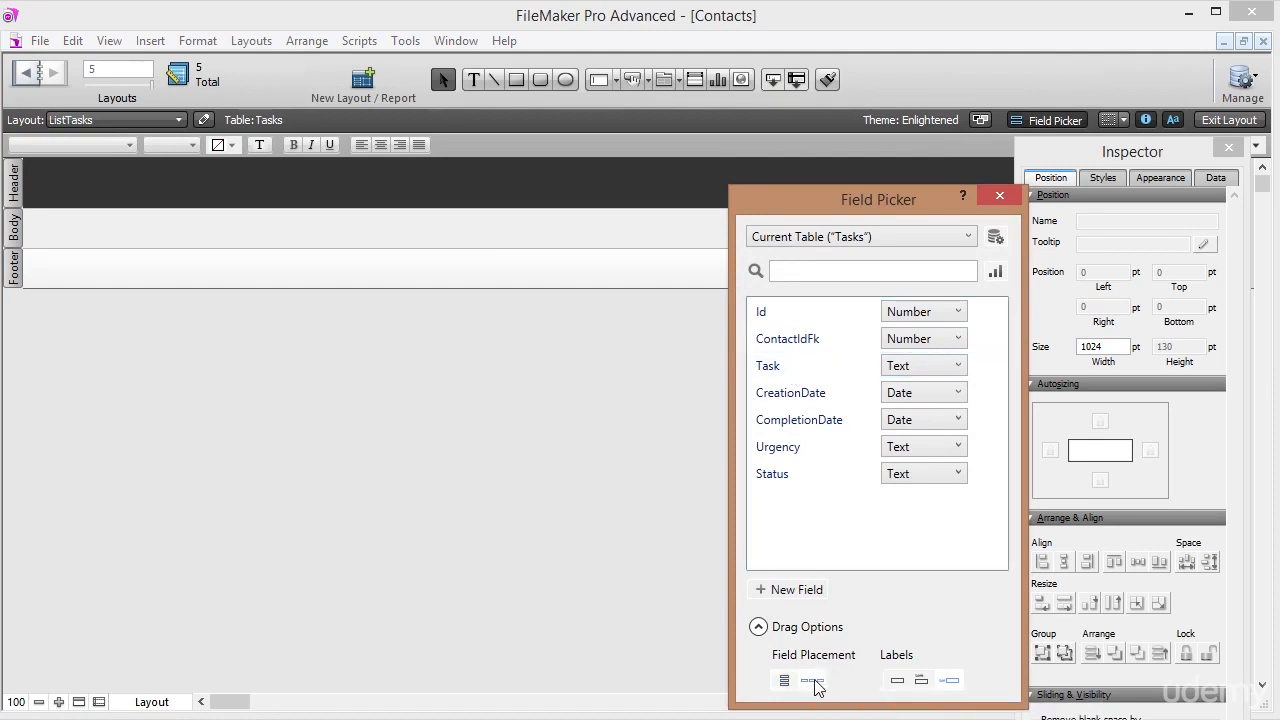
click(921, 681)
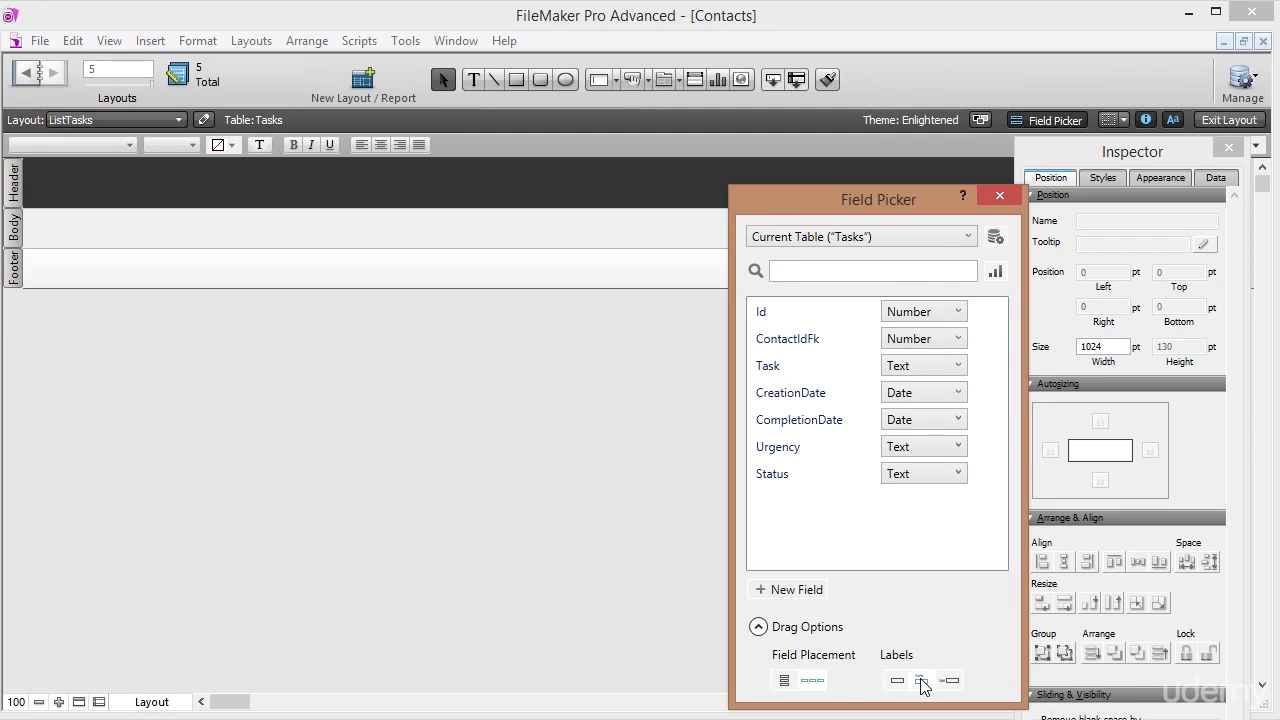
click(790, 369)
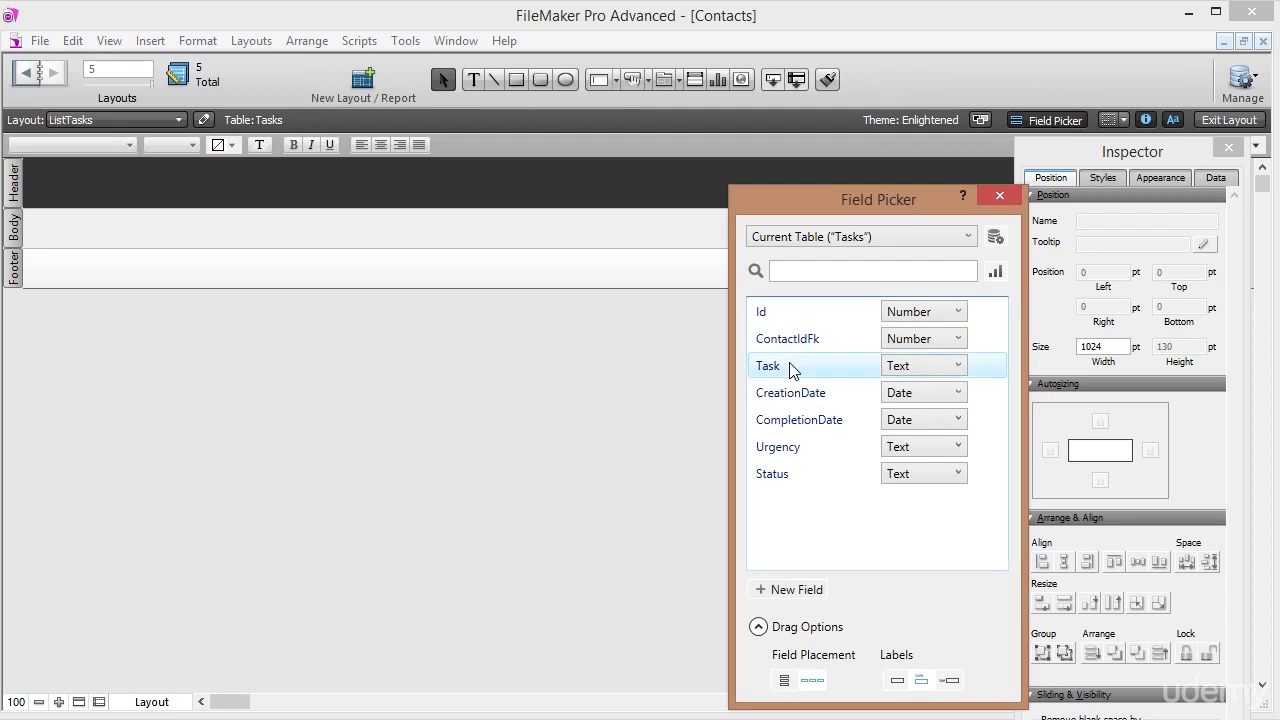
drag(794, 372, 785, 480)
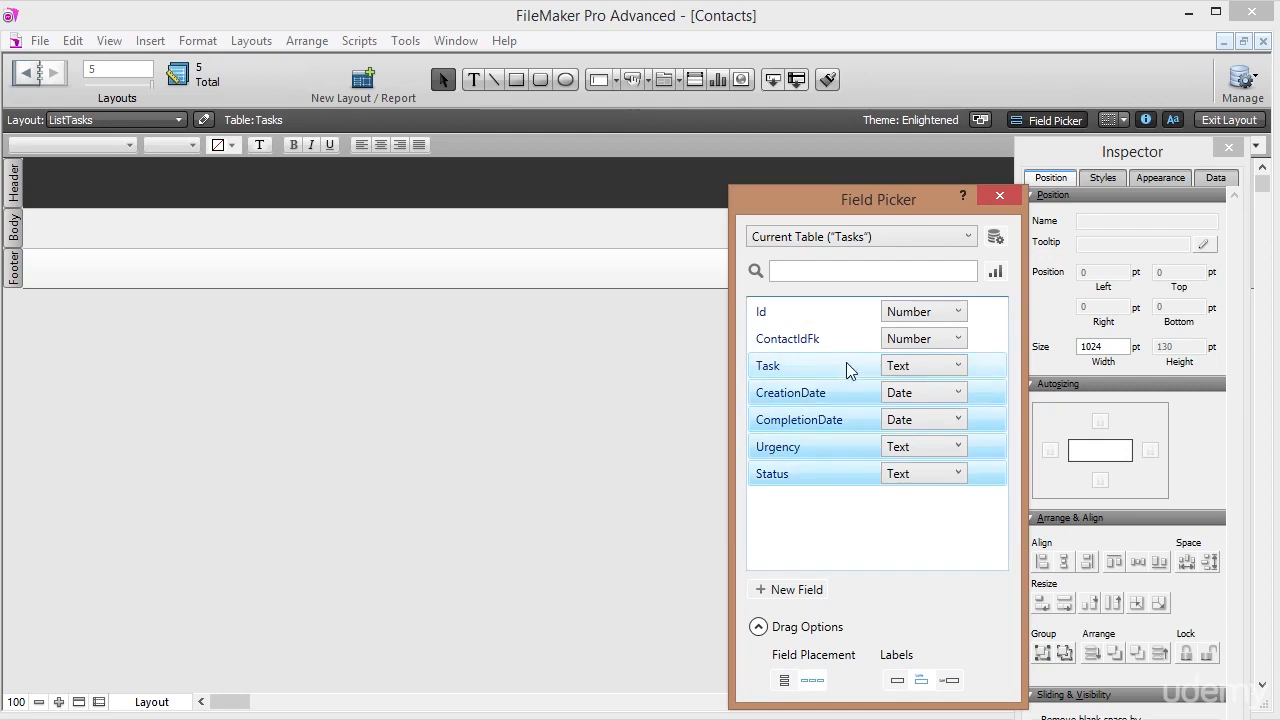
drag(846, 368, 58, 191)
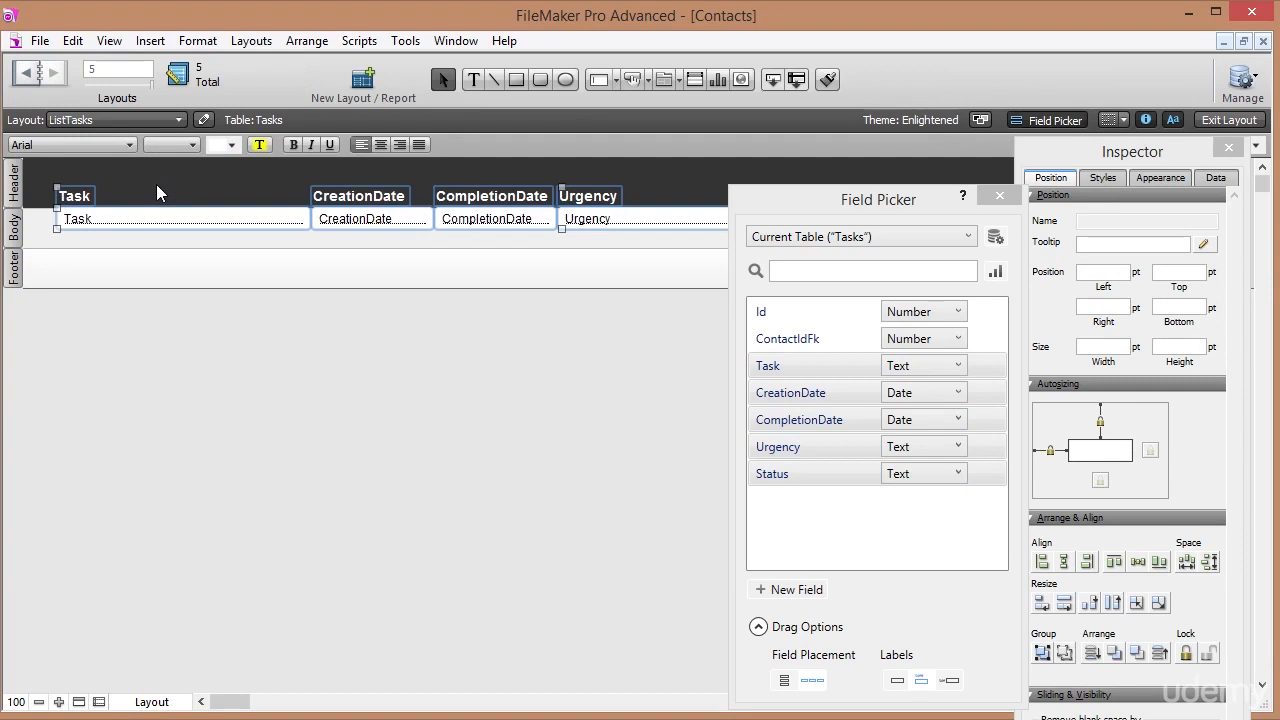
Close the Field Picker and nudge all the body fields down slightly.
click(156, 192)
click(86, 201)
click(86, 228)
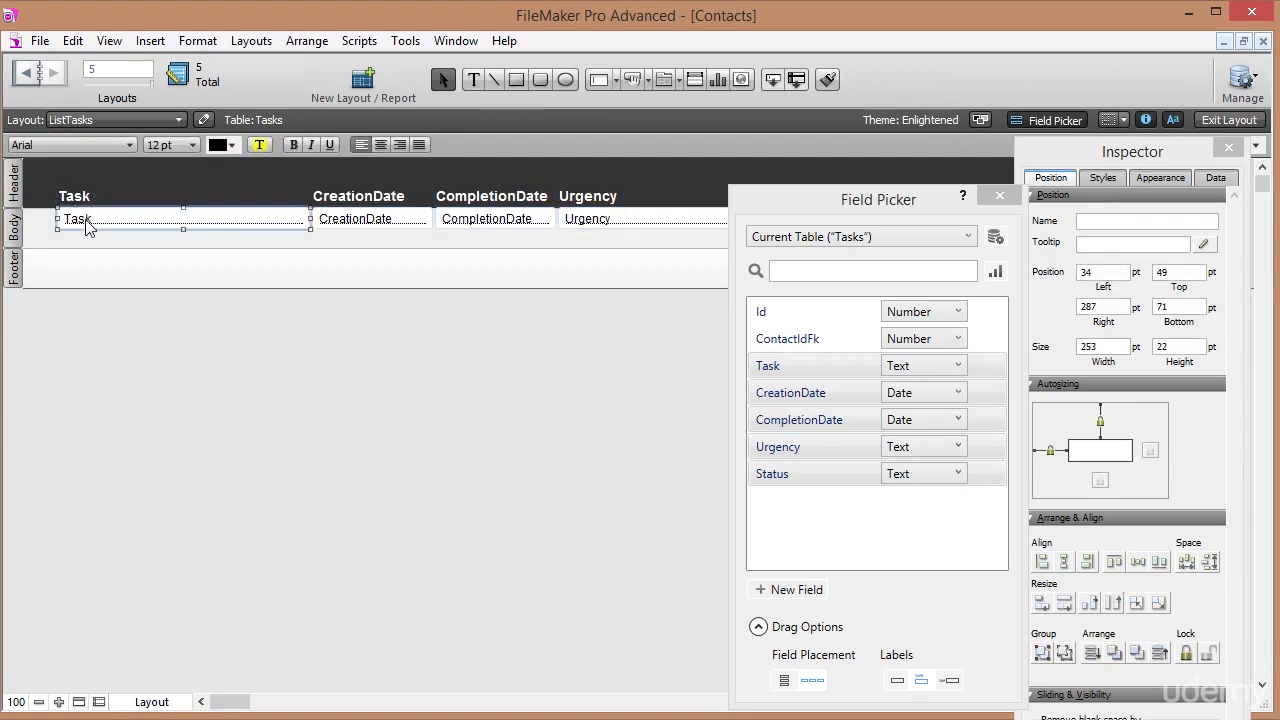
click(999, 196)
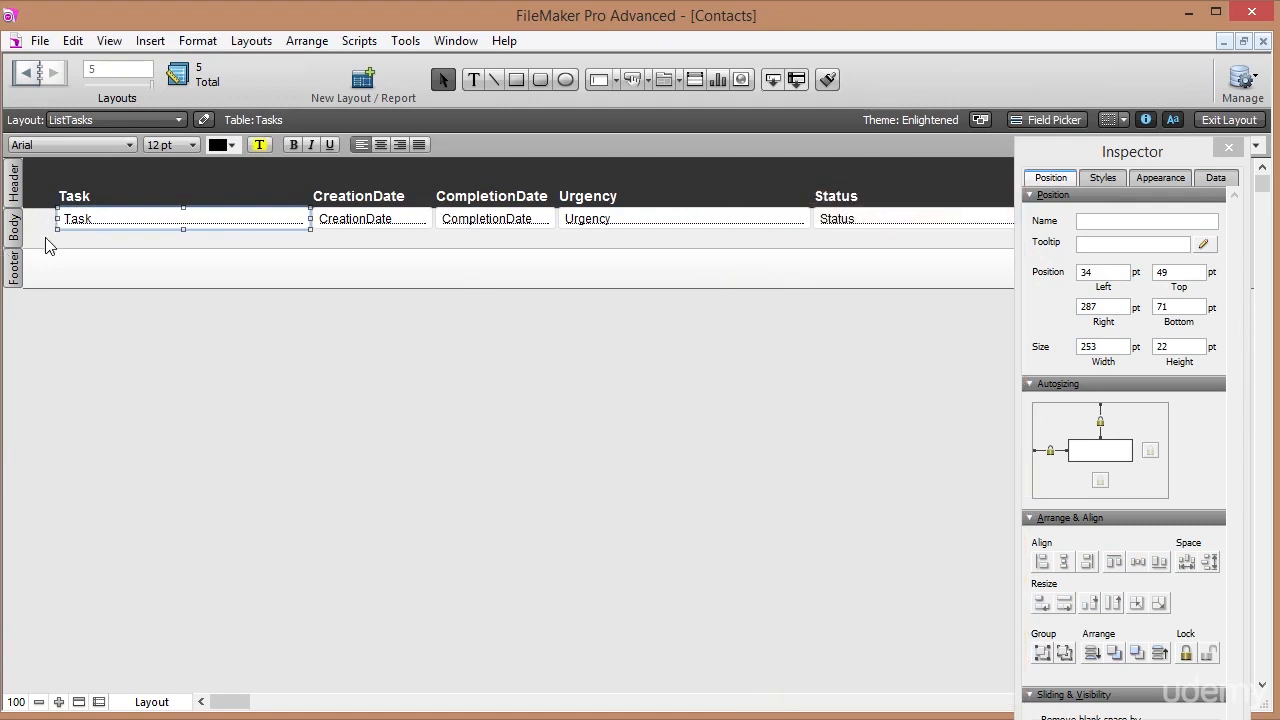
drag(45, 240, 856, 222)
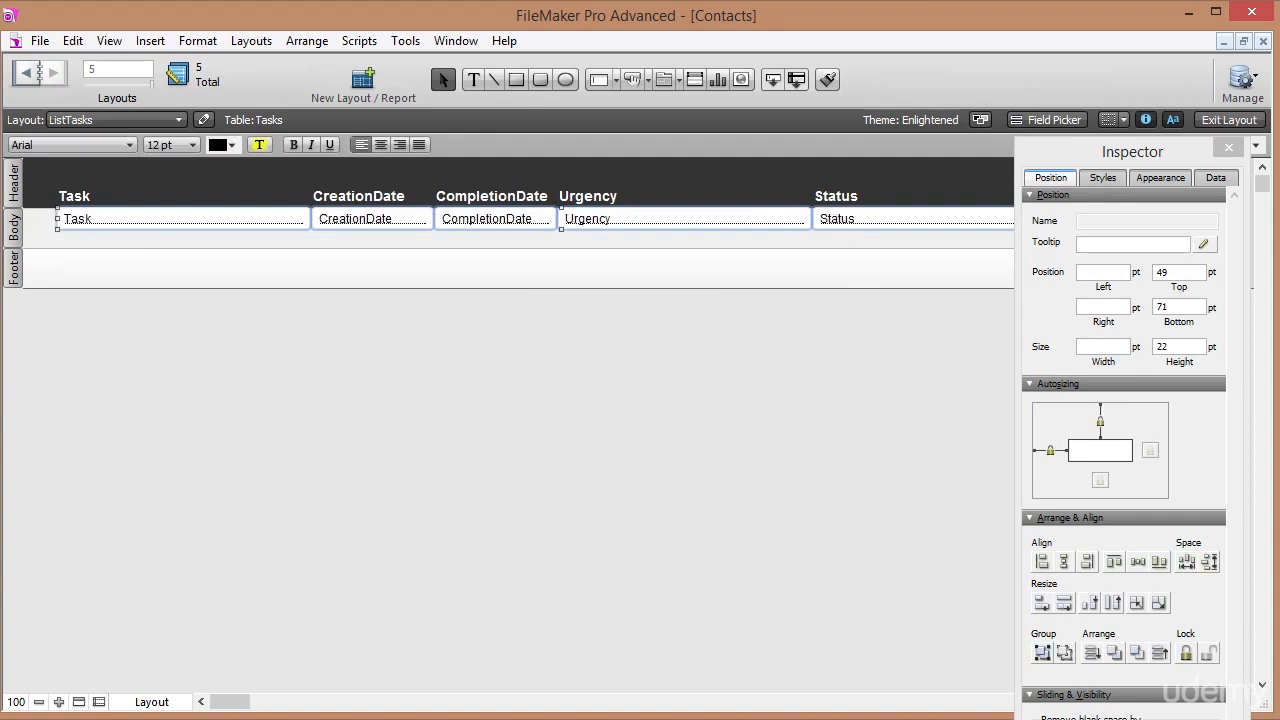
drag(236, 704, 216, 706)
key(Down)
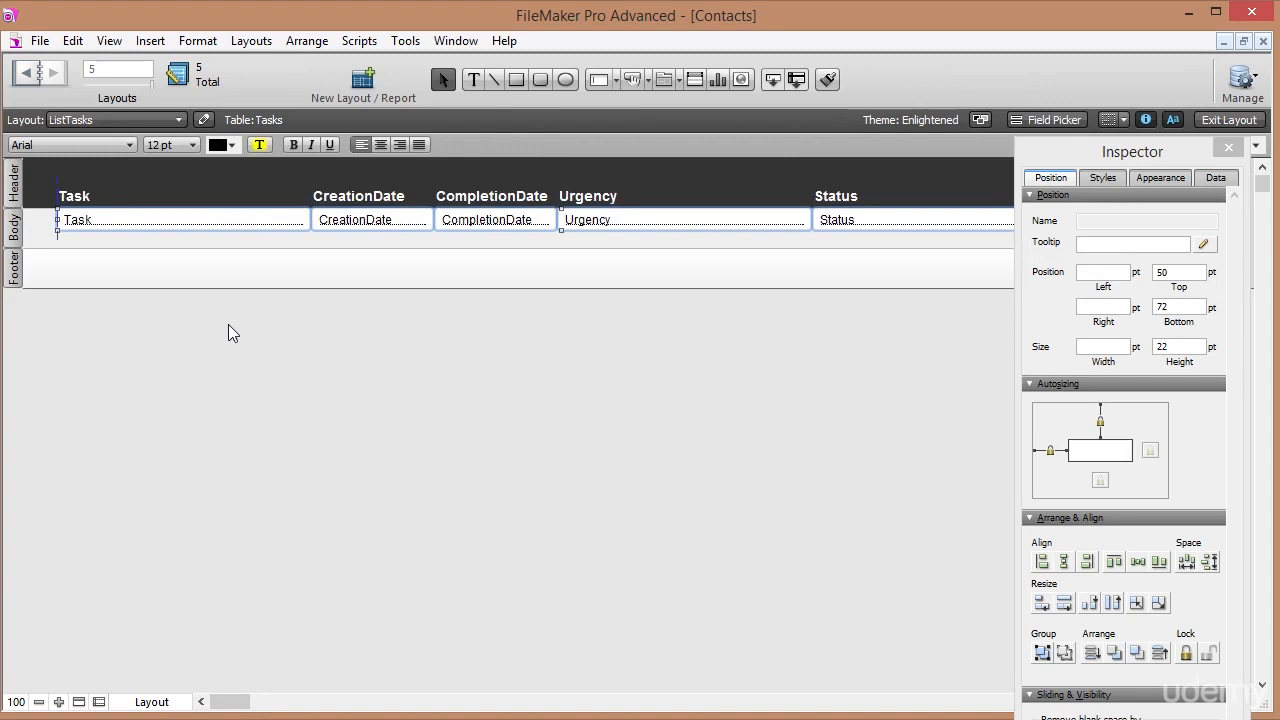
key(Down)
key(Down)
key(Down)
key(Down)
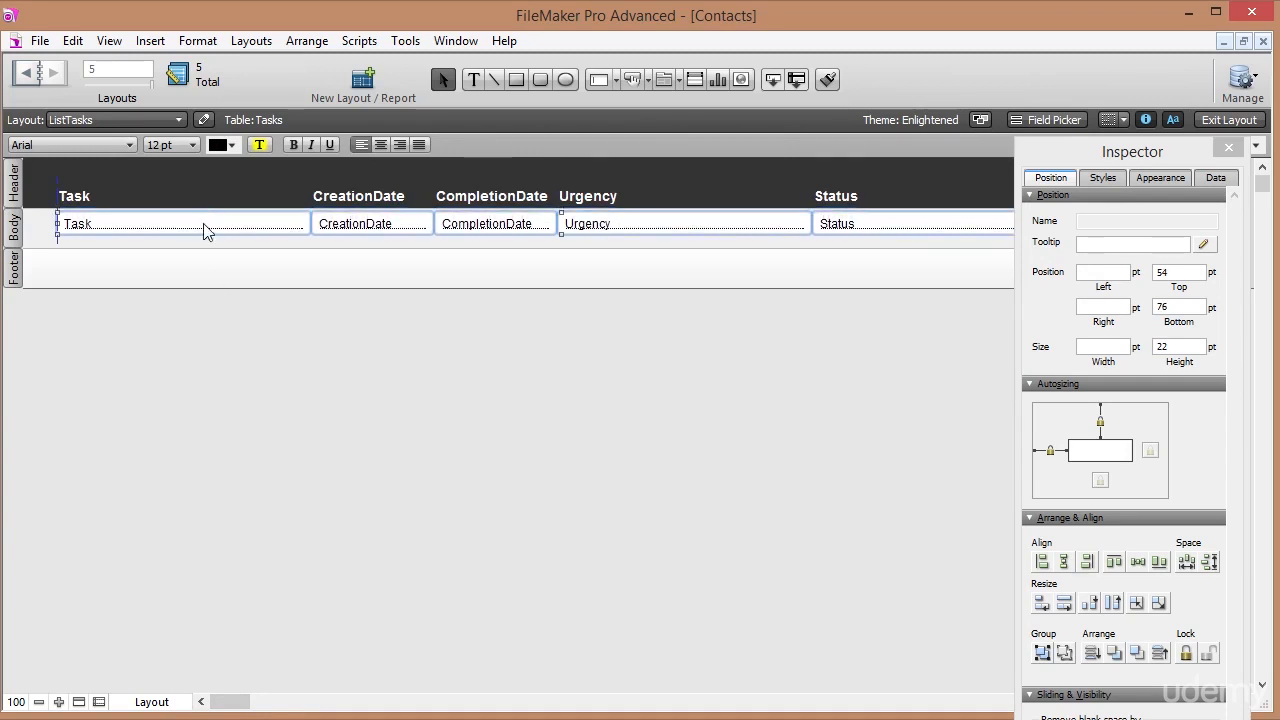
Shorten the Body part to fit the fields and narrow the Urgency field to 135 pt.
drag(27, 247, 37, 235)
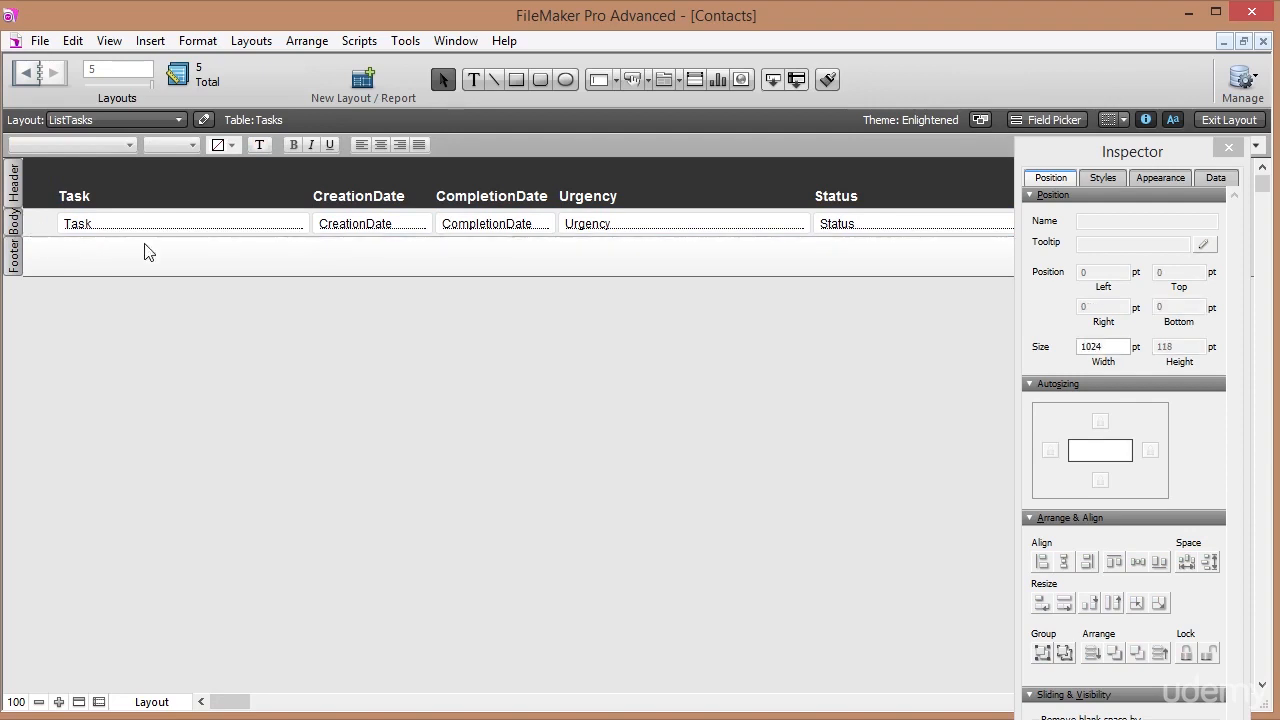
click(643, 229)
drag(811, 223, 793, 185)
Nudge the Status label and field left so they sit next to Urgency.
key(Left)
key(Left)
key(Left)
key(Left)
key(Left)
key(Left)
key(Left)
key(Left)
key(Left)
key(Left)
key(Left)
key(Left)
key(Left)
key(Left)
key(Left)
key(Left)
key(Left)
key(Left)
key(Left)
key(Left)
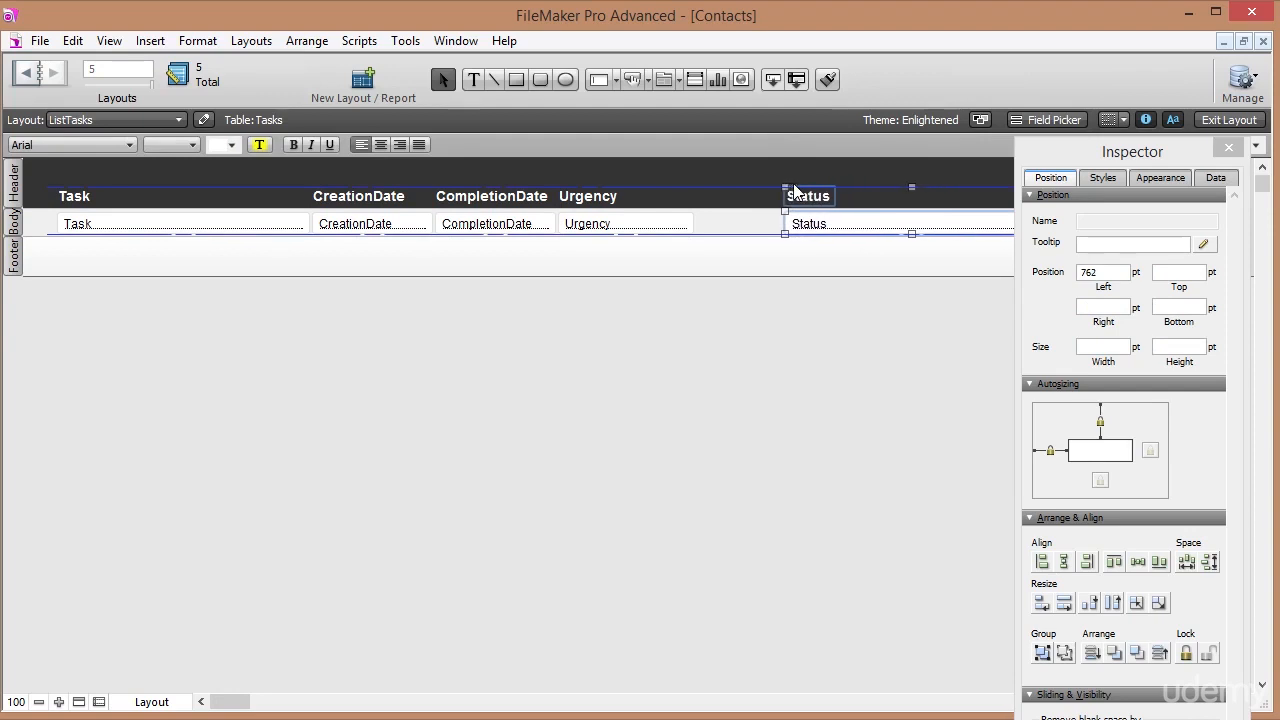
key(Left)
key(Left)
key(Left)
key(Left)
key(Left)
key(Left)
key(Left)
key(Left)
key(Left)
key(Left)
key(Left)
key(Left)
key(Left)
key(Left)
key(Left)
key(Left)
key(Left)
key(Left)
key(Left)
key(Left)
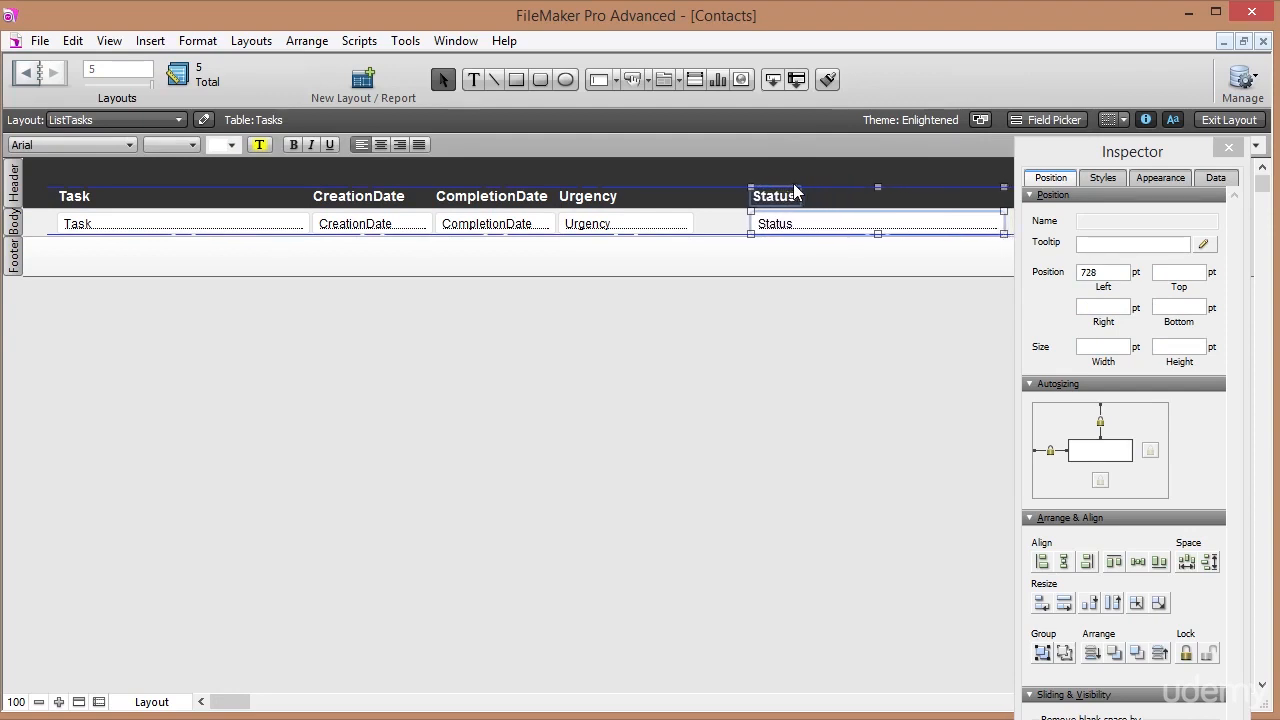
key(Left)
key(Left)
key(Left)
key(Left)
key(Left)
key(Left)
key(Left)
key(Left)
key(Left)
key(Left)
key(Left)
key(Left)
key(Left)
key(Left)
key(Left)
key(Left)
key(Left)
key(Left)
key(Left)
key(Left)
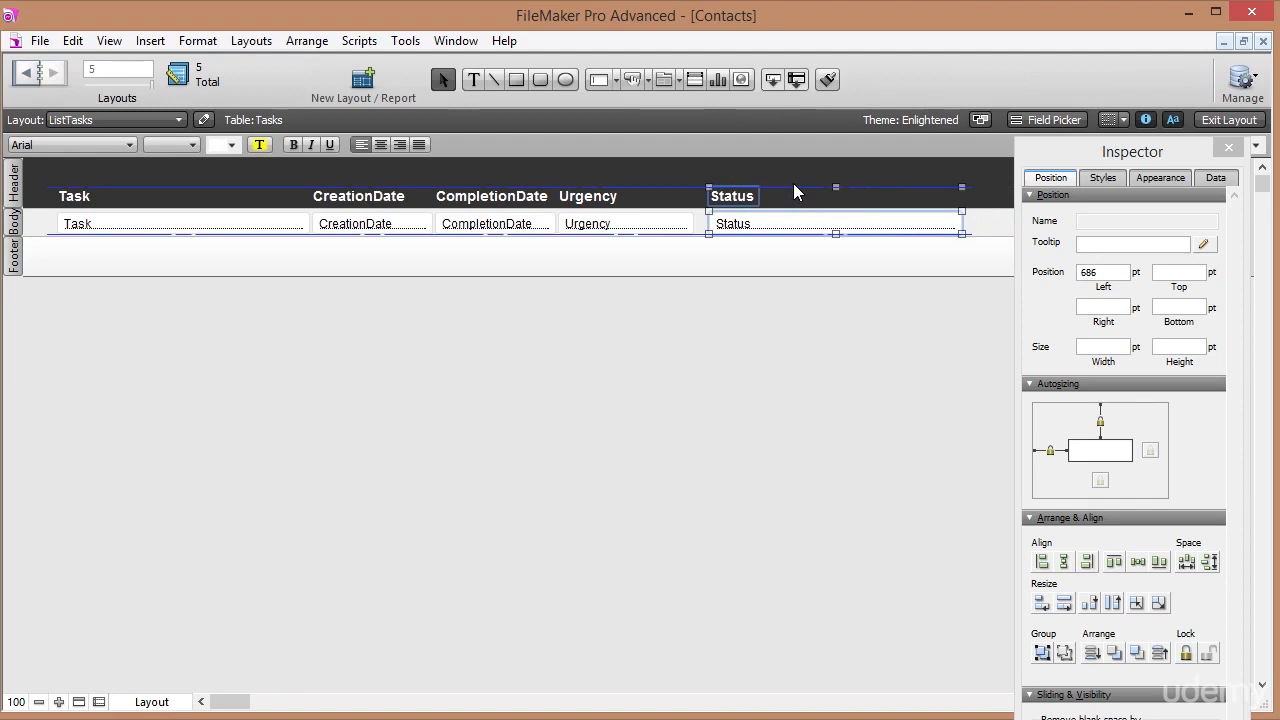
key(Left)
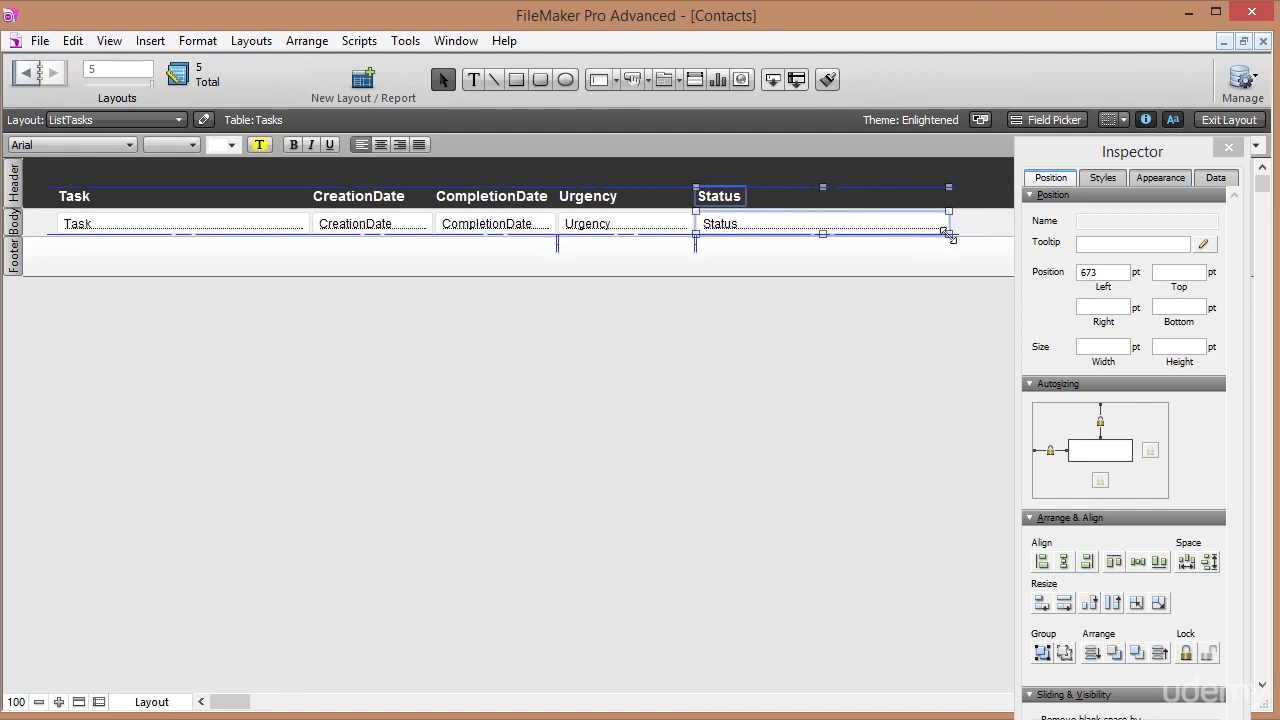
Make Urgency a drop-down list using the Urgency value list.
click(963, 242)
click(594, 224)
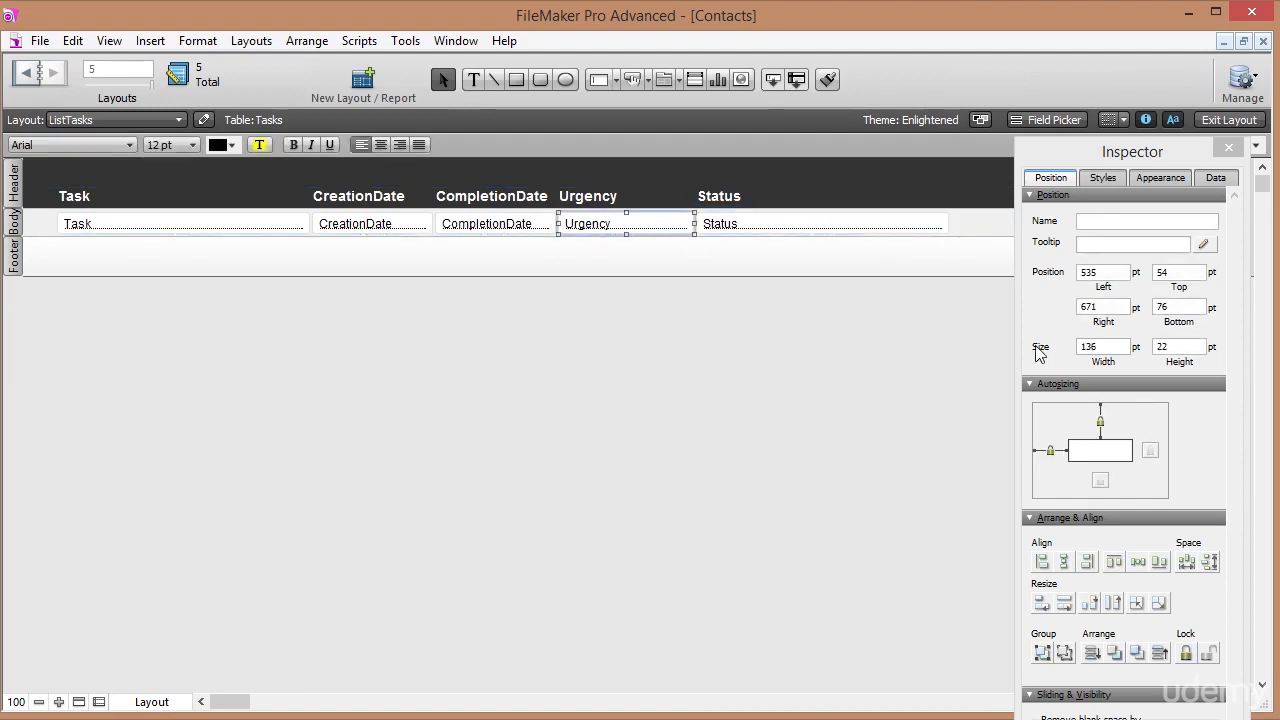
click(1215, 178)
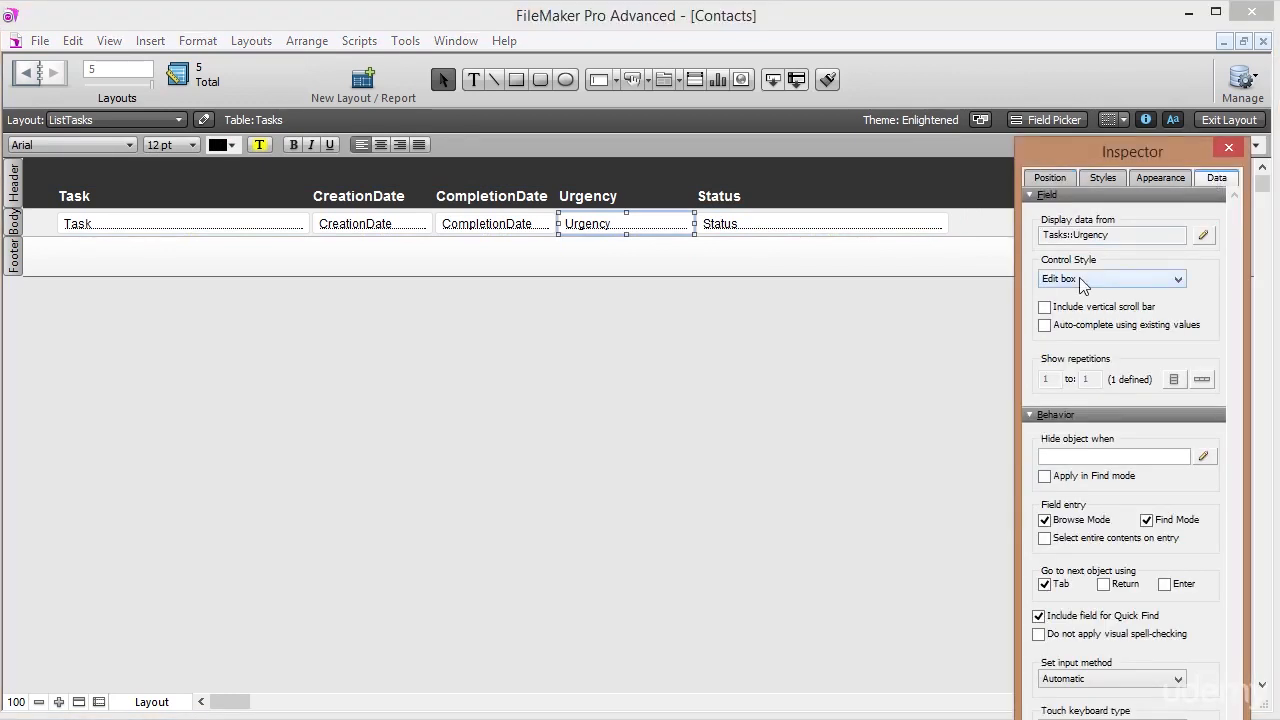
click(1079, 277)
click(1083, 302)
click(1140, 312)
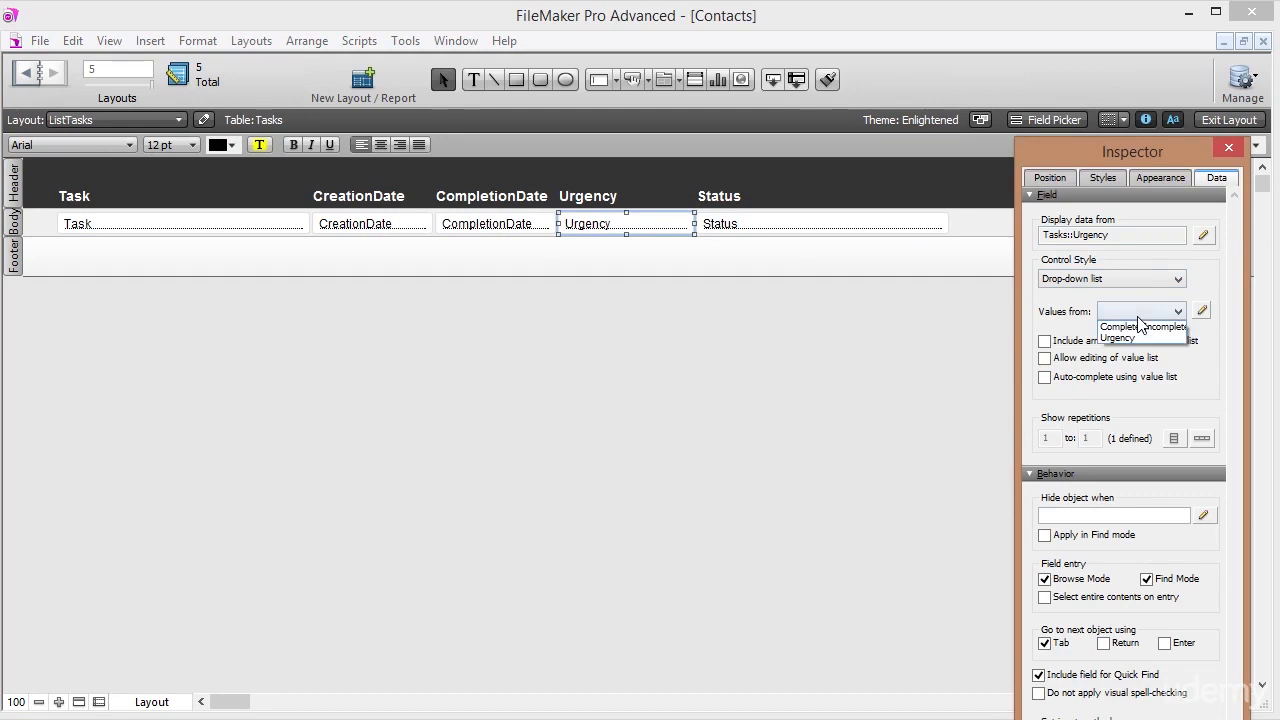
click(1143, 338)
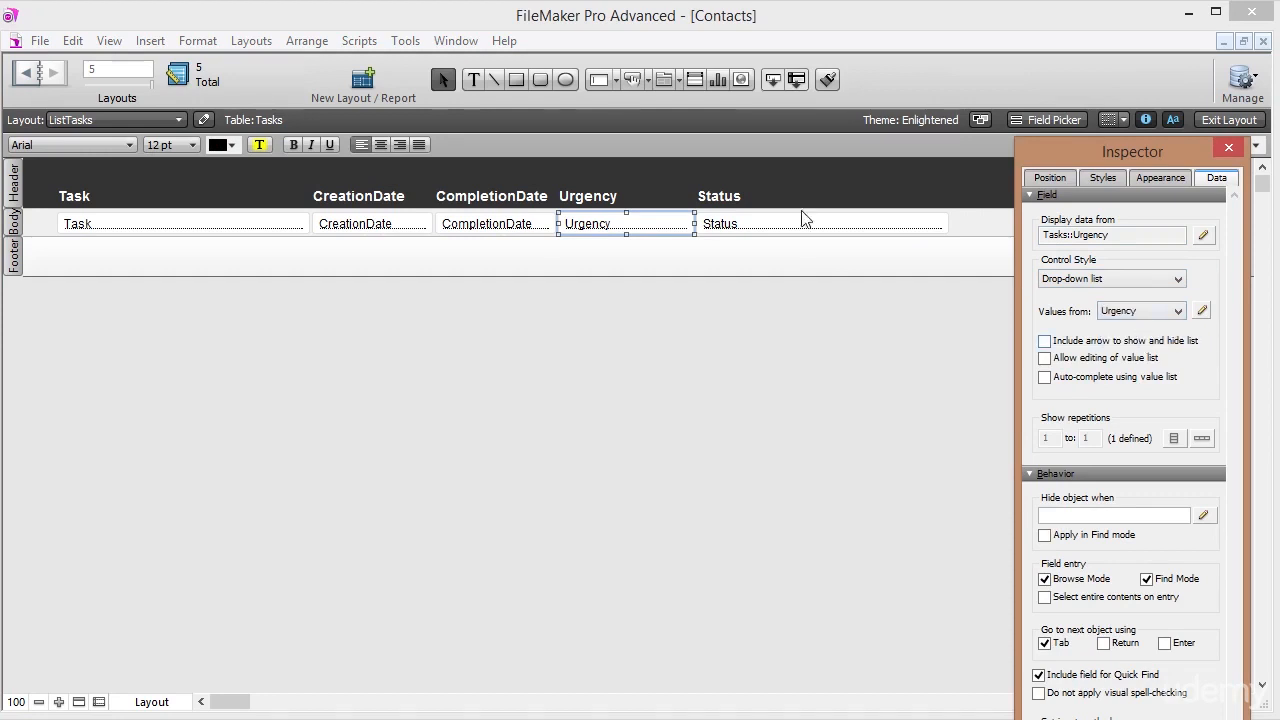
Make Status a radio button set with Complete and Incomplete values, and narrow it.
click(786, 220)
click(1099, 278)
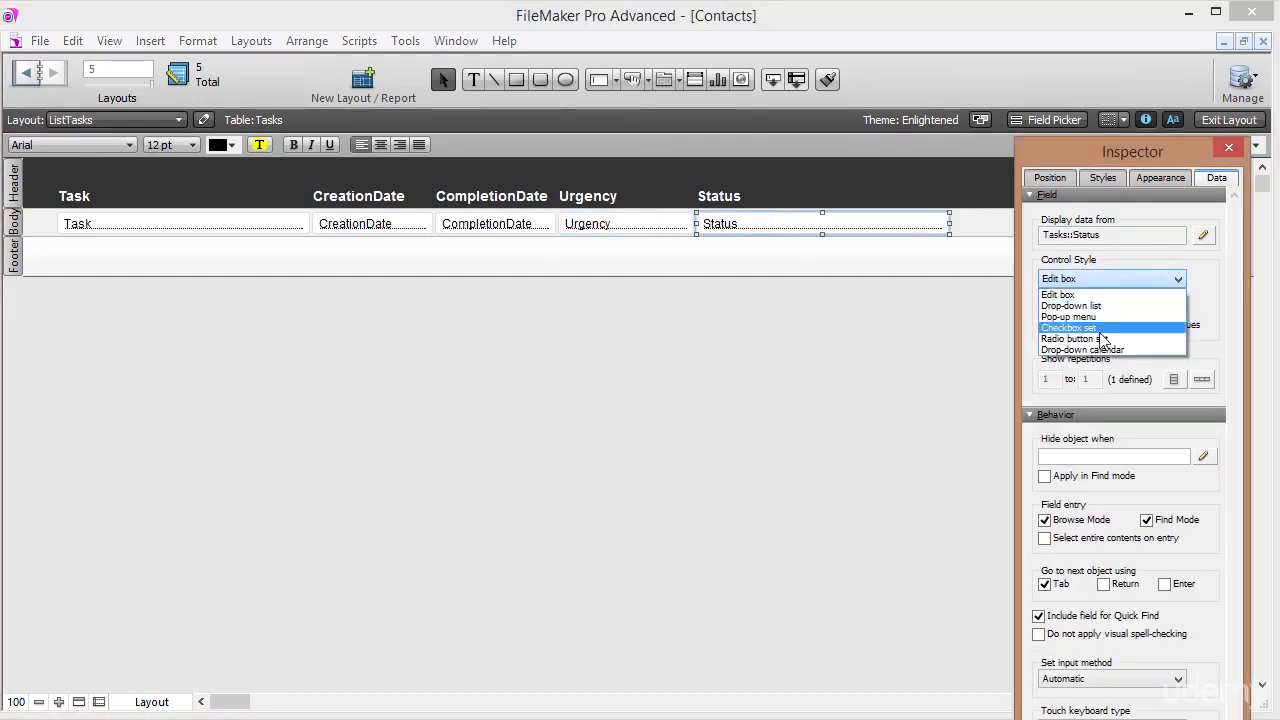
click(1095, 338)
click(1160, 312)
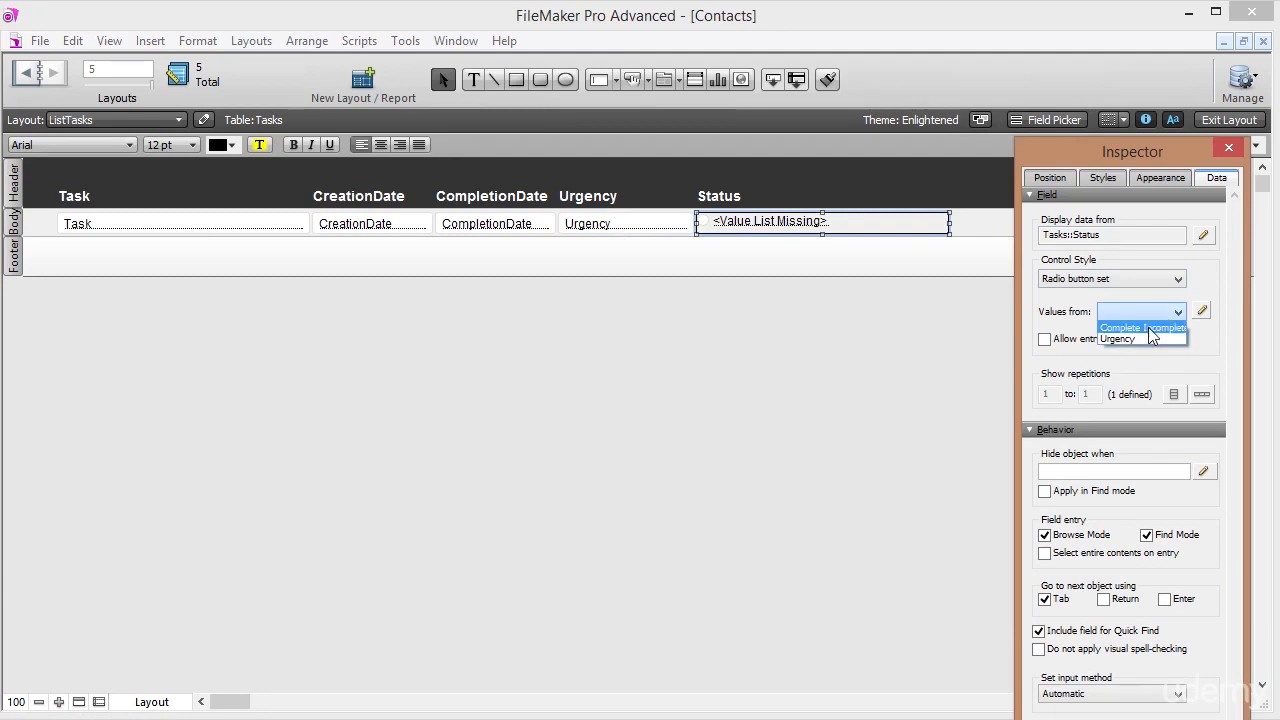
click(1141, 328)
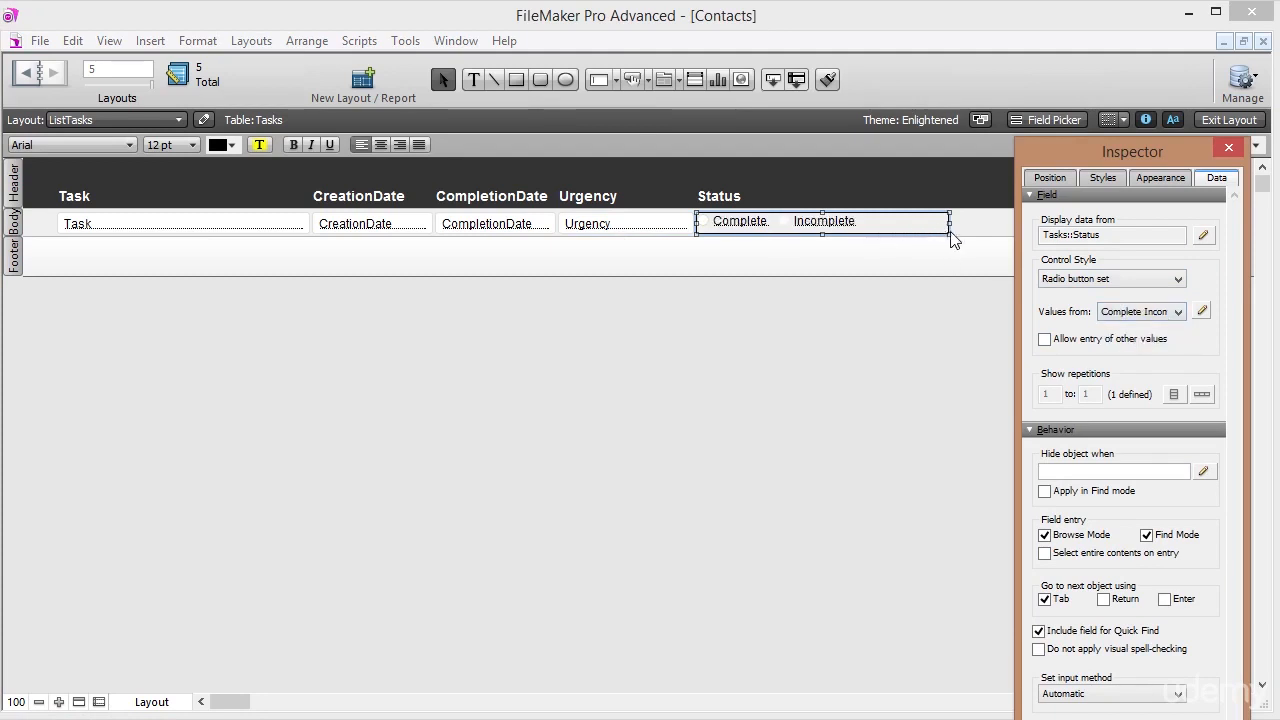
drag(950, 229, 873, 226)
click(888, 219)
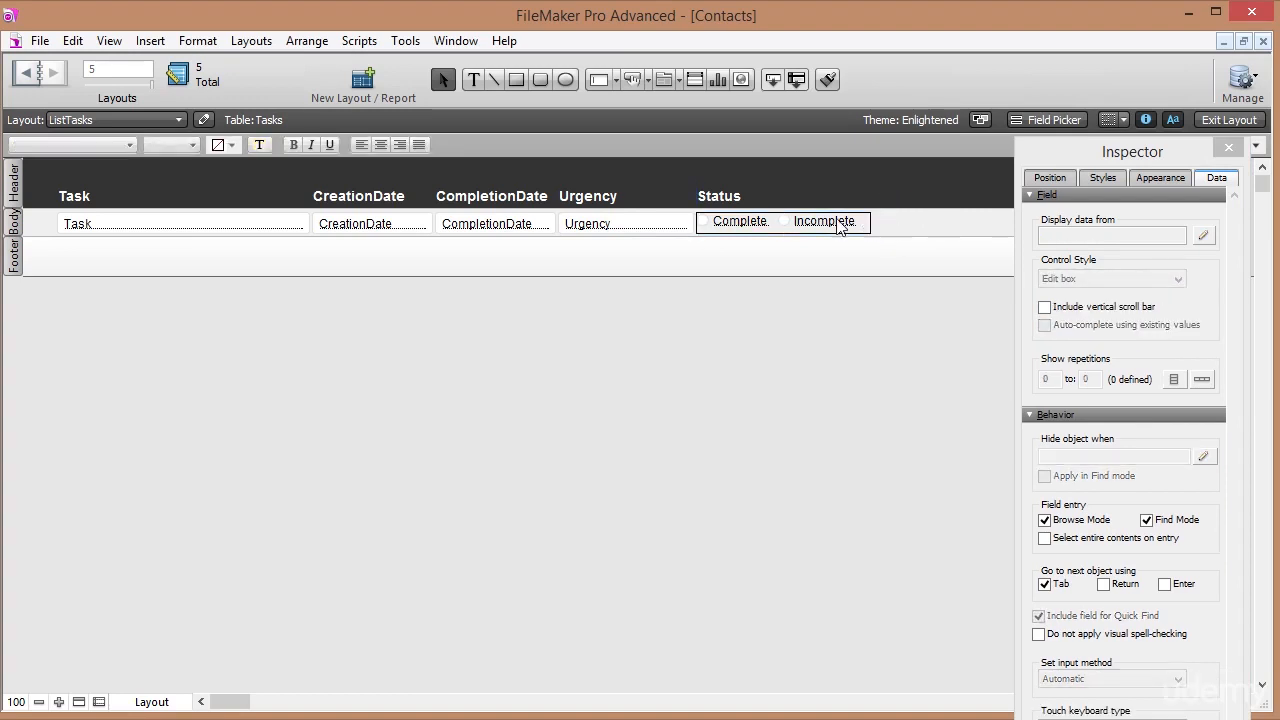
Make CreationDate and CompletionDate drop-down calendars with a calendar icon.
click(614, 223)
click(488, 225)
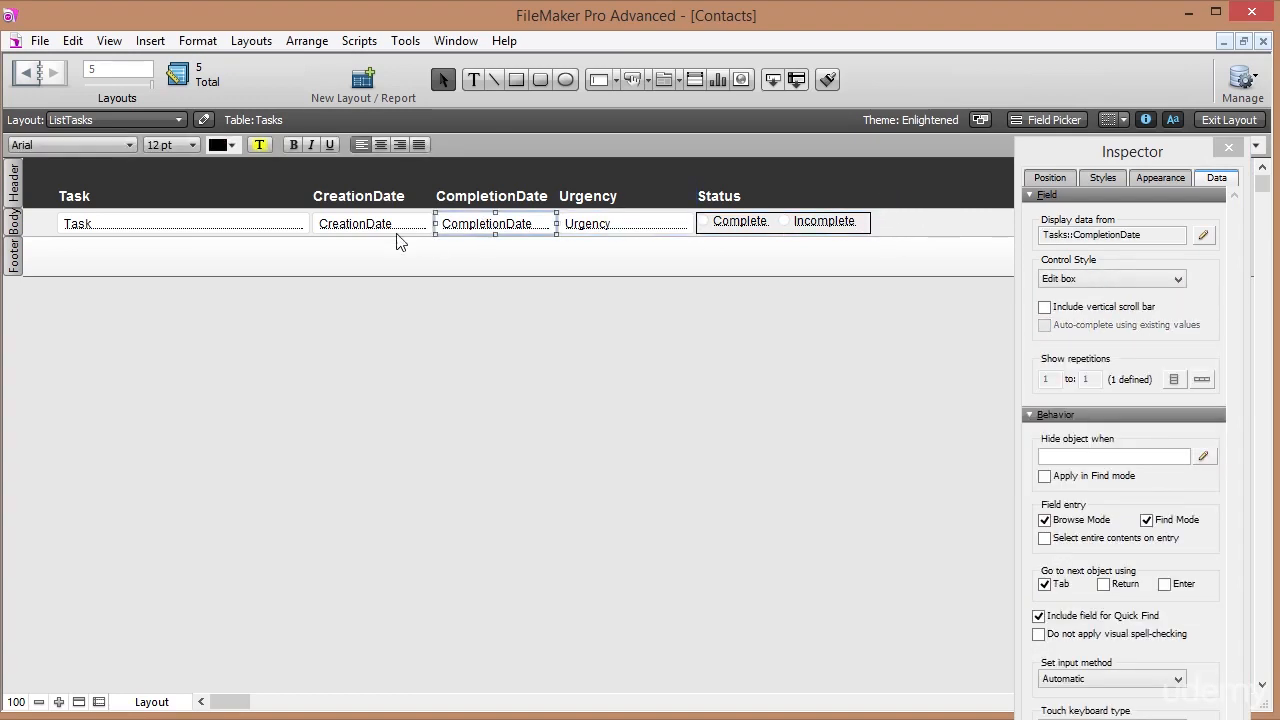
shift+click(399, 225)
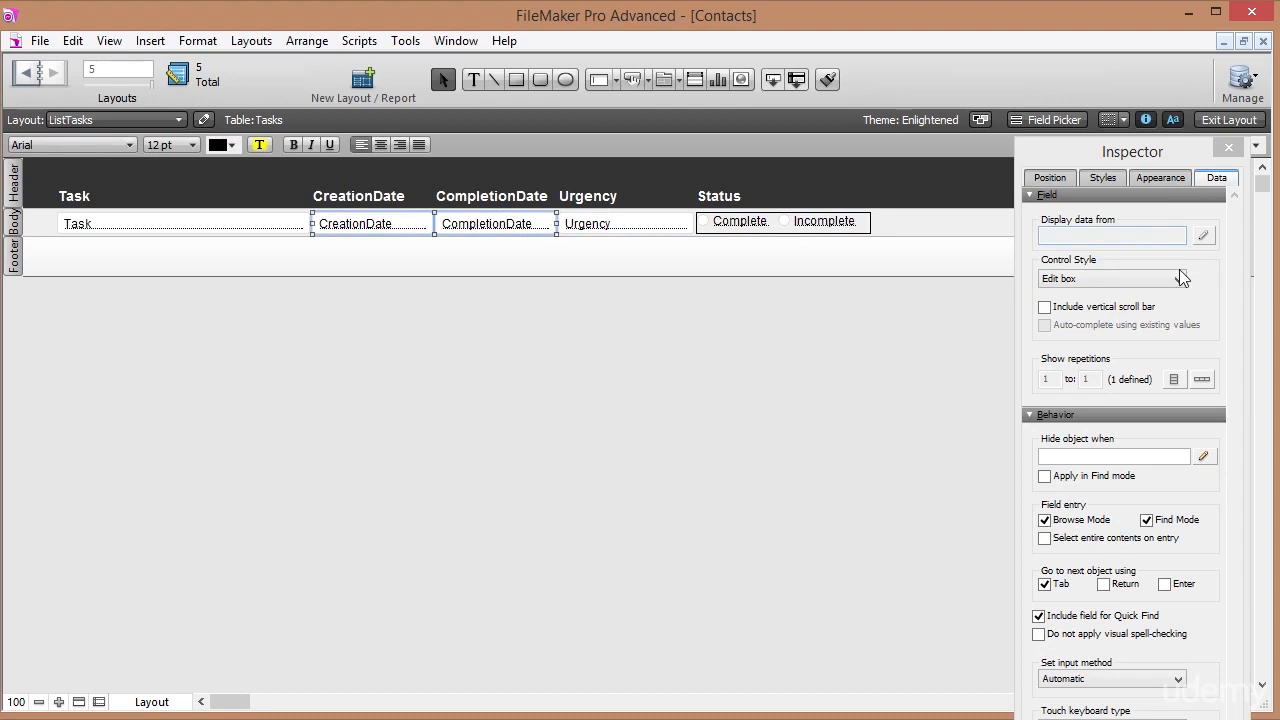
click(1156, 280)
click(1098, 350)
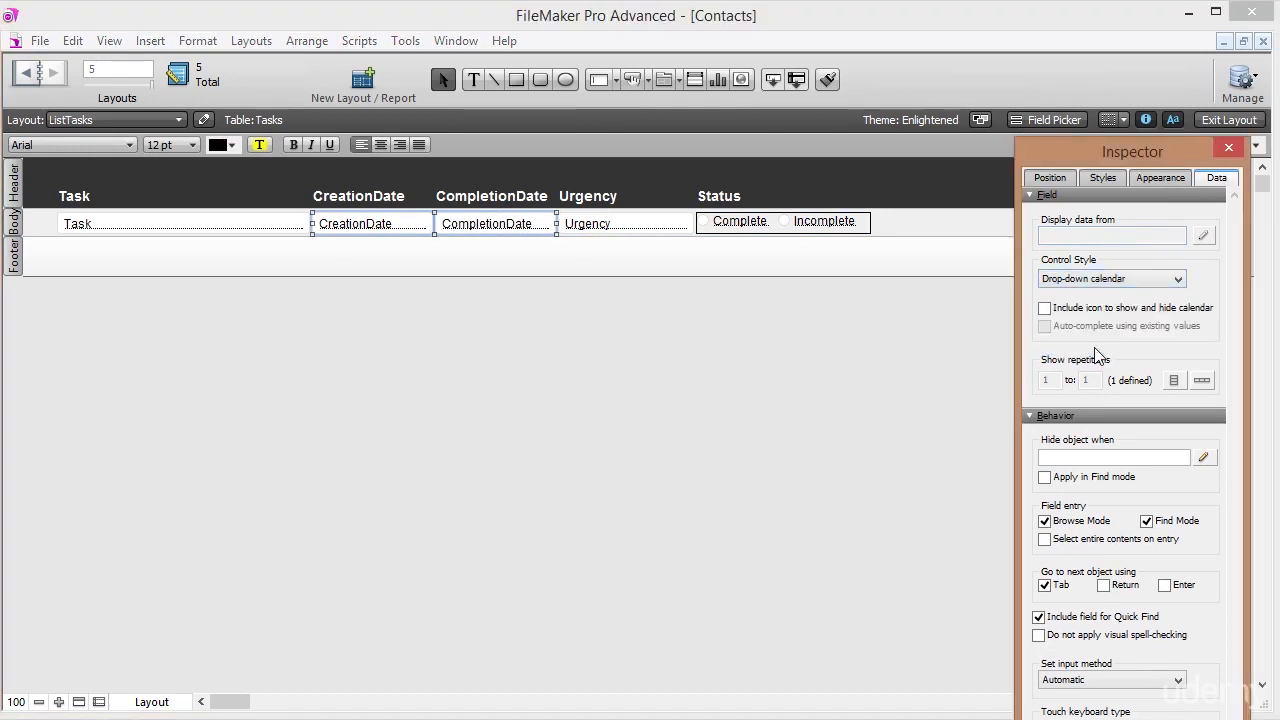
click(1124, 310)
click(251, 229)
drag(928, 229, 319, 180)
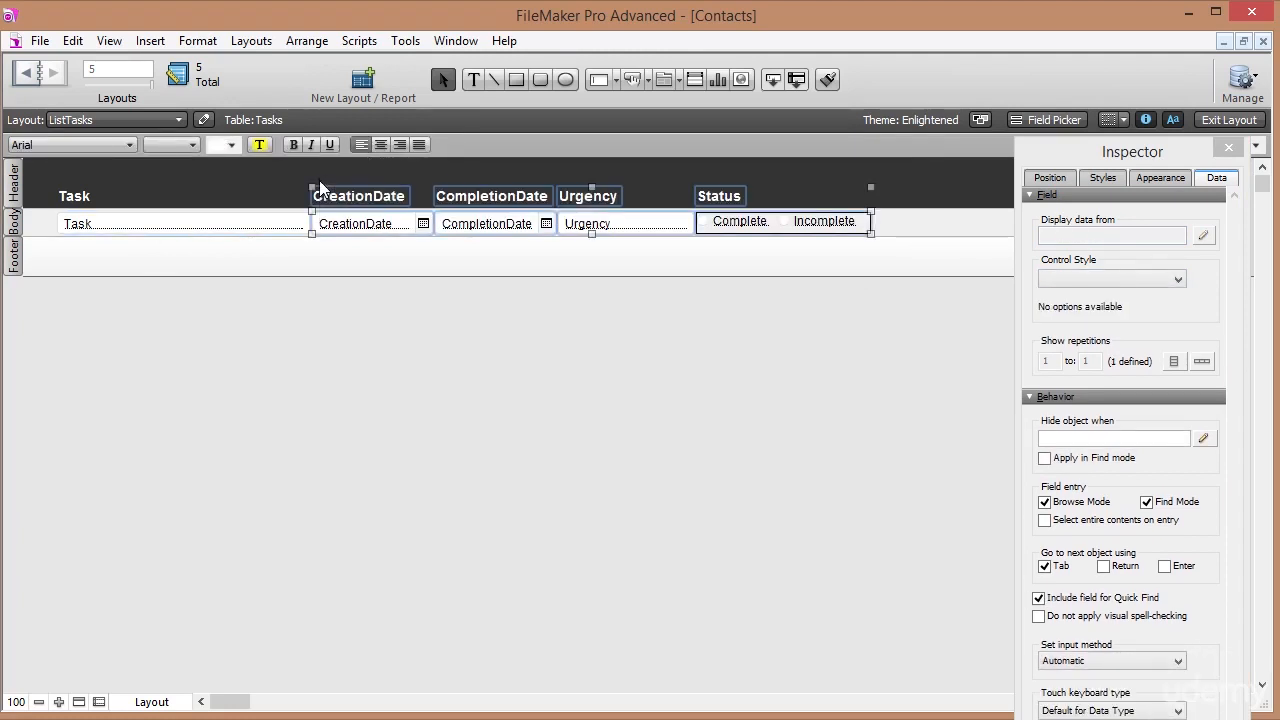
Shift the right-hand columns right, widen the Task field into the gap, and view the records.
key(Right)
key(Right)
key(Right)
key(Right)
key(Right)
key(Right)
key(Right)
key(Right)
key(Right)
key(Right)
key(Right)
key(Right)
key(Right)
key(Right)
key(Right)
key(Right)
key(Right)
key(Right)
key(Right)
key(Right)
key(Right)
key(Right)
key(Right)
key(Right)
key(Right)
key(Right)
key(Right)
key(Right)
key(Right)
key(Right)
key(Right)
key(Right)
key(Right)
key(Right)
key(Right)
key(Right)
key(Right)
key(Right)
key(Right)
key(Right)
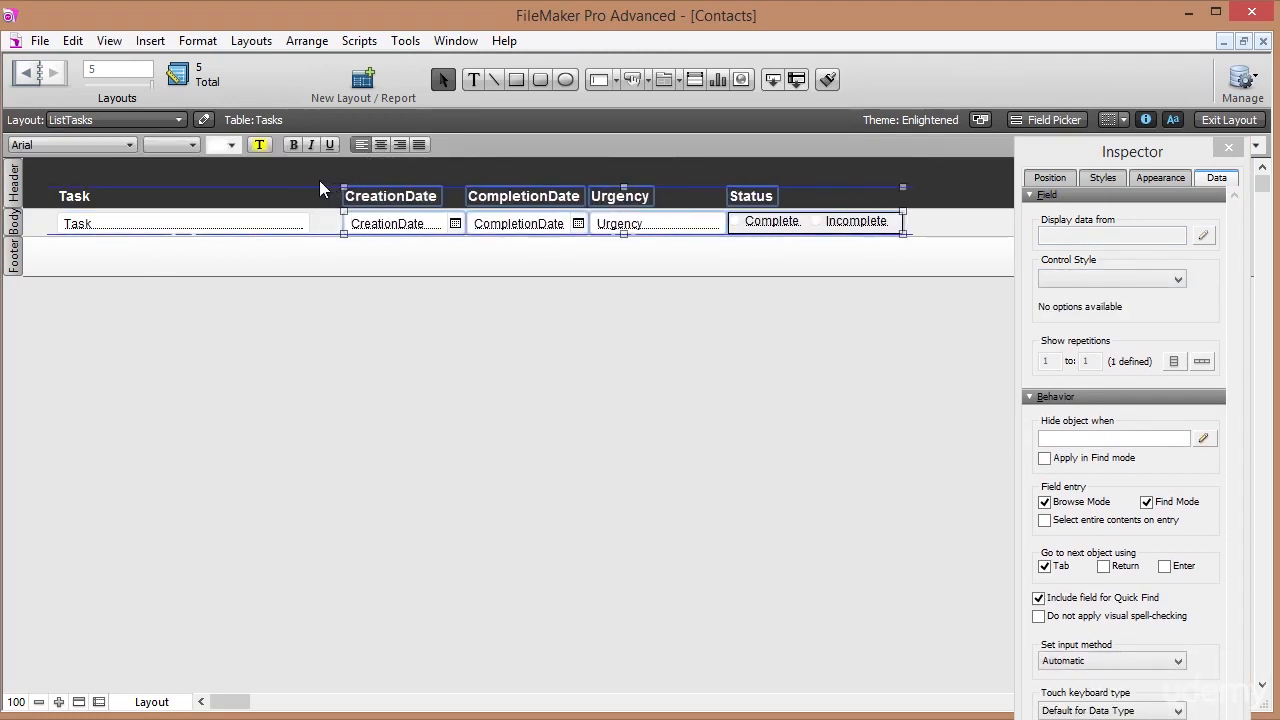
key(Right)
key(Right)
key(Right)
key(Right)
key(Right)
key(Right)
key(Right)
key(Right)
key(Right)
key(Right)
key(Right)
key(Right)
key(Right)
key(Right)
key(Right)
key(Right)
key(Right)
key(Right)
key(Right)
key(Right)
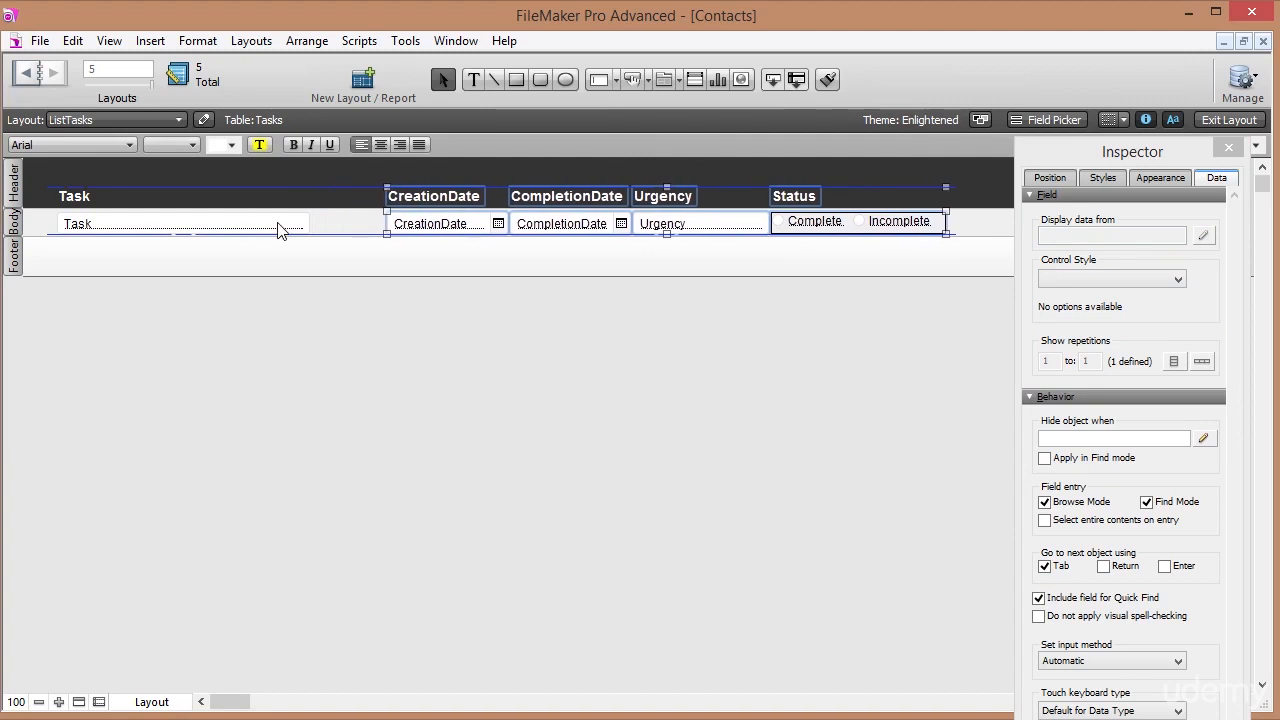
click(278, 228)
drag(310, 224, 390, 229)
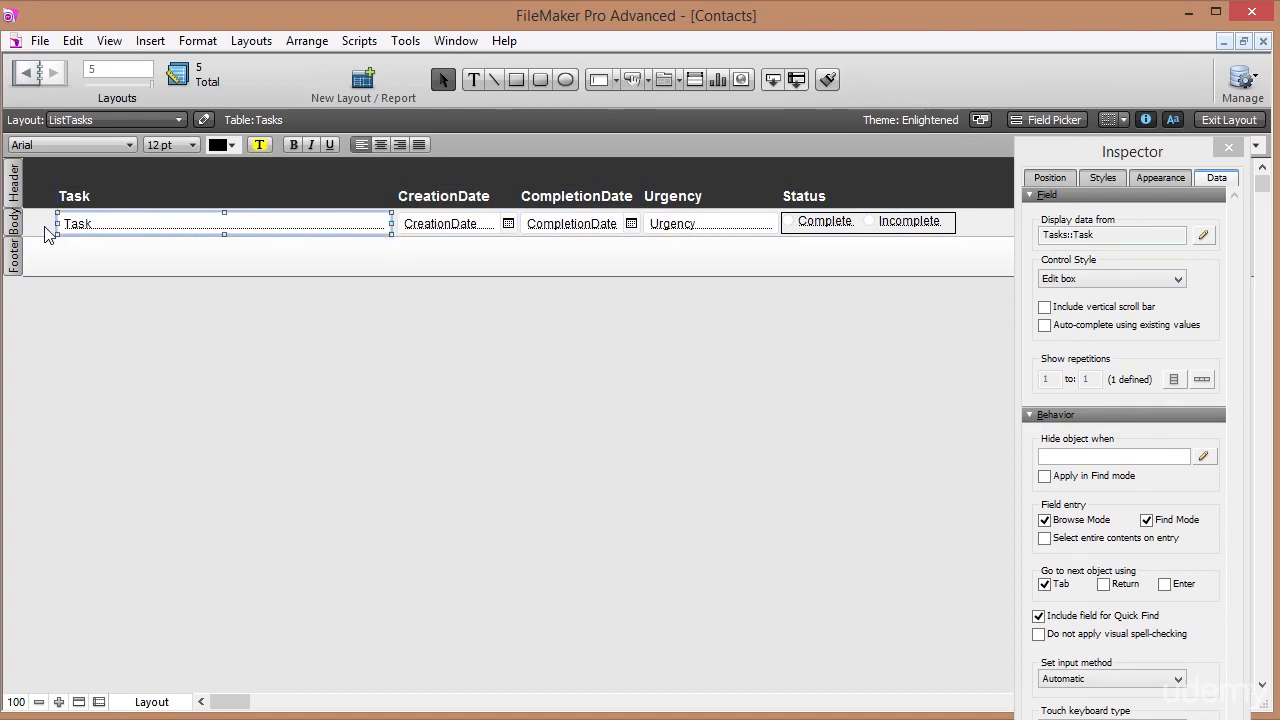
click(46, 234)
click(1238, 121)
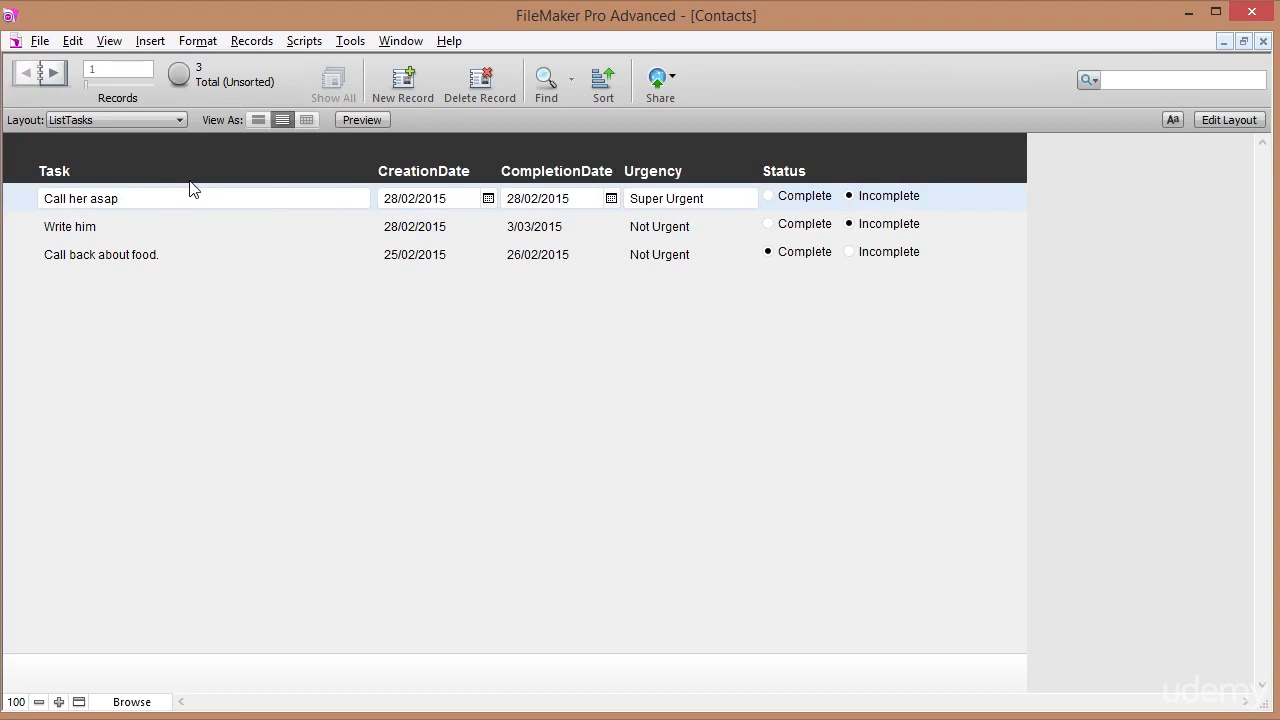
Step forward to record 3 and back to record 1, then return to Layout mode.
click(52, 68)
click(52, 68)
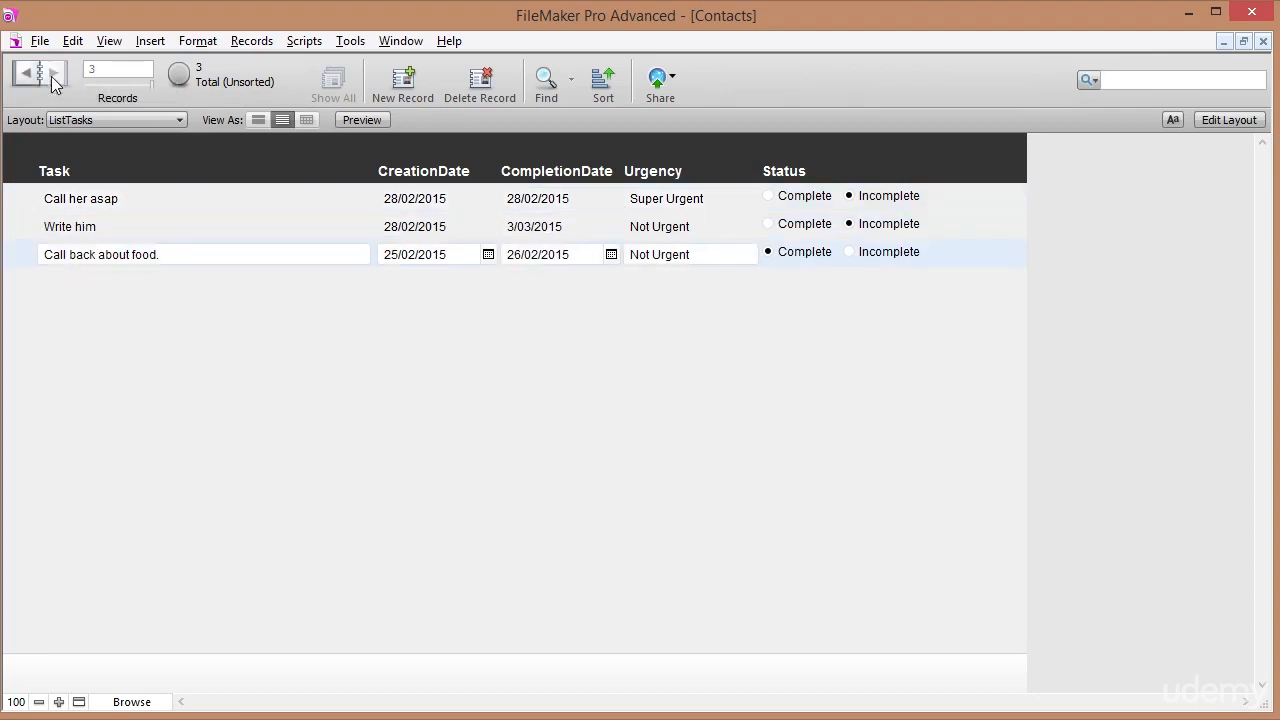
click(26, 75)
click(26, 75)
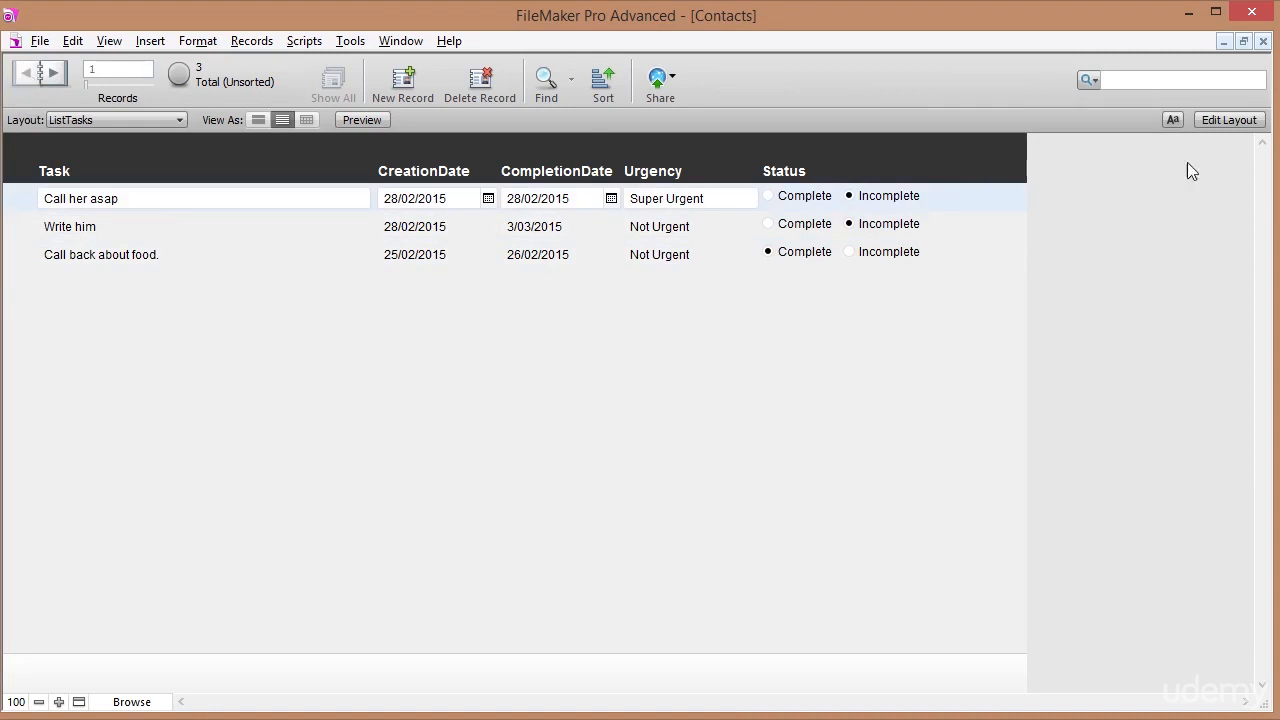
click(1218, 122)
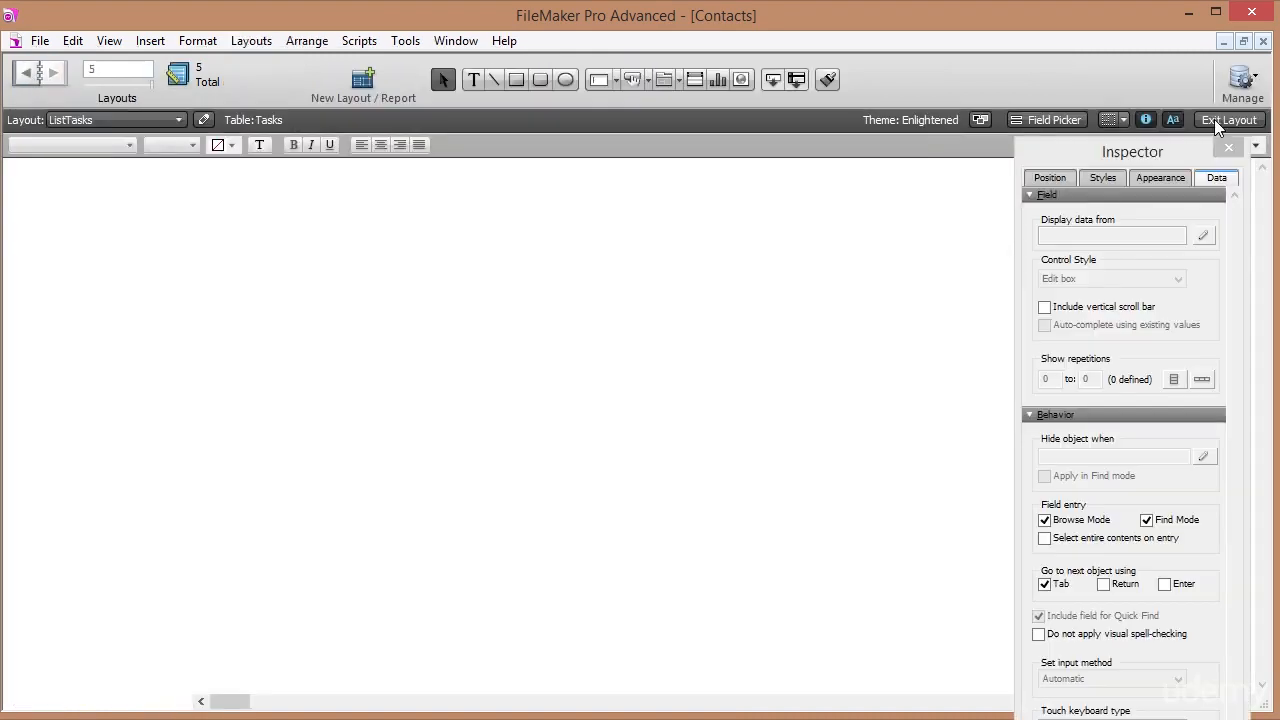
Uncheck 'Delineate fields on current record only' in Layout Setup.
click(245, 41)
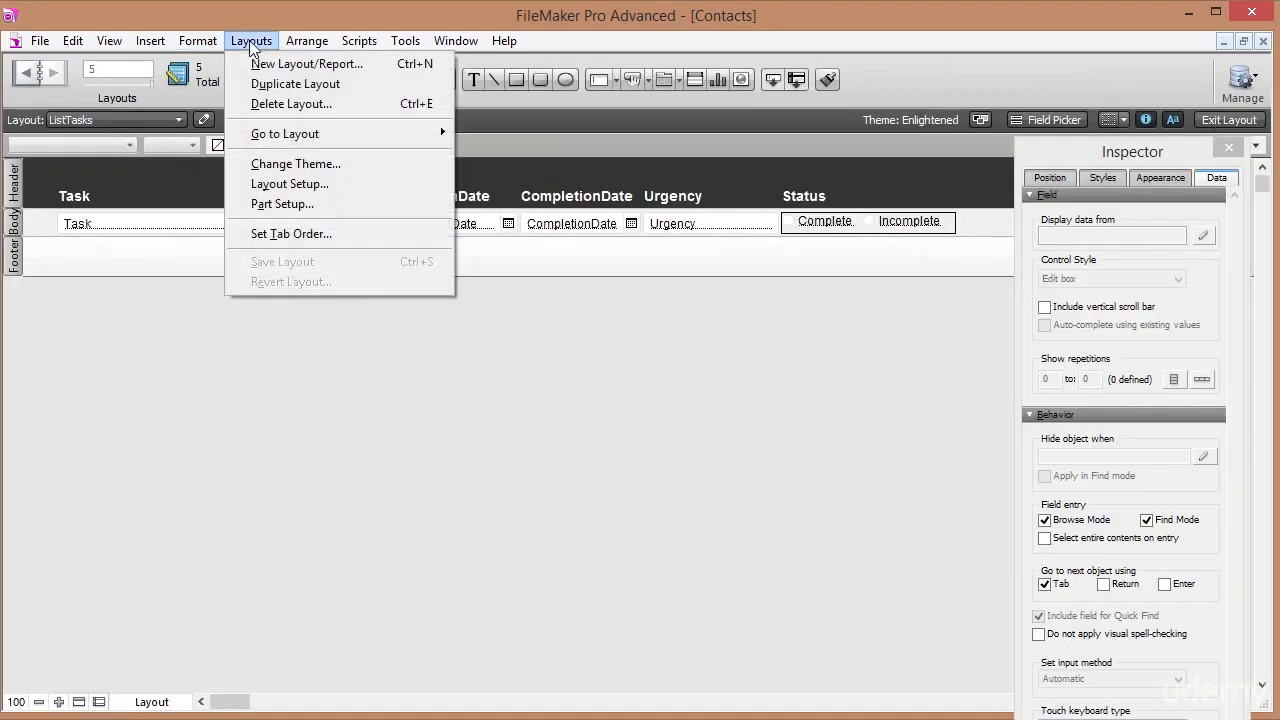
click(296, 189)
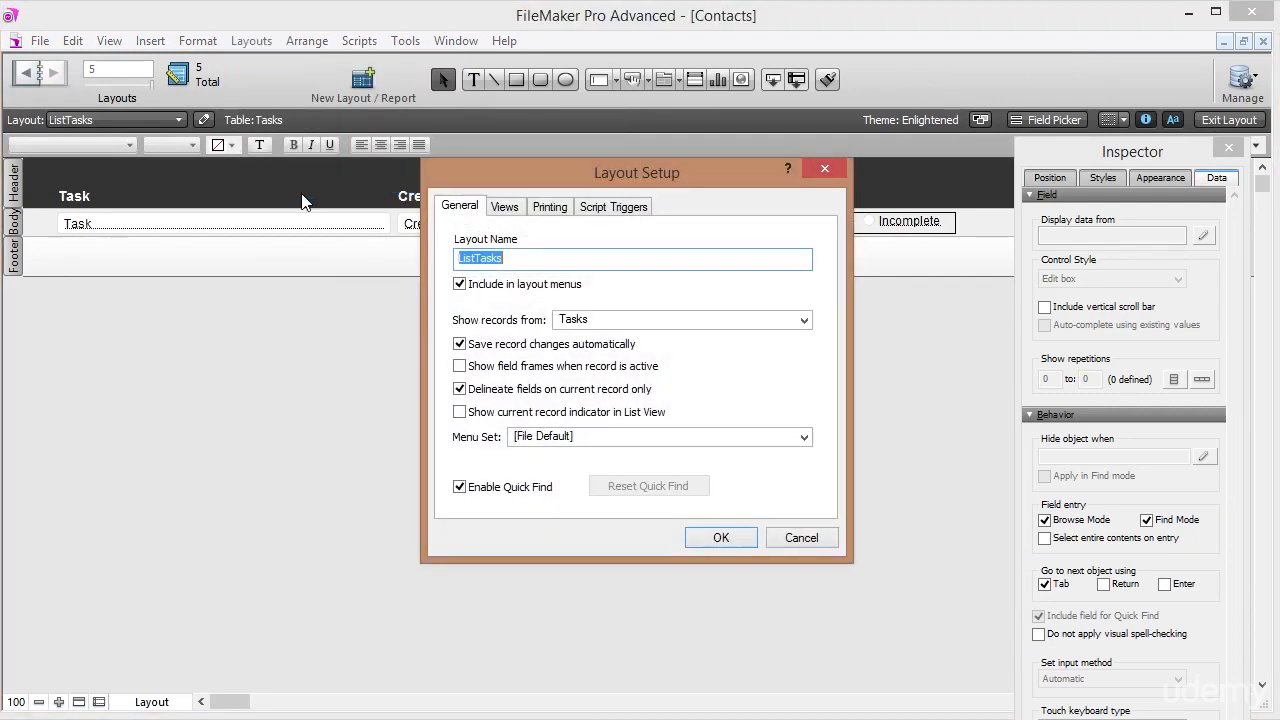
click(477, 392)
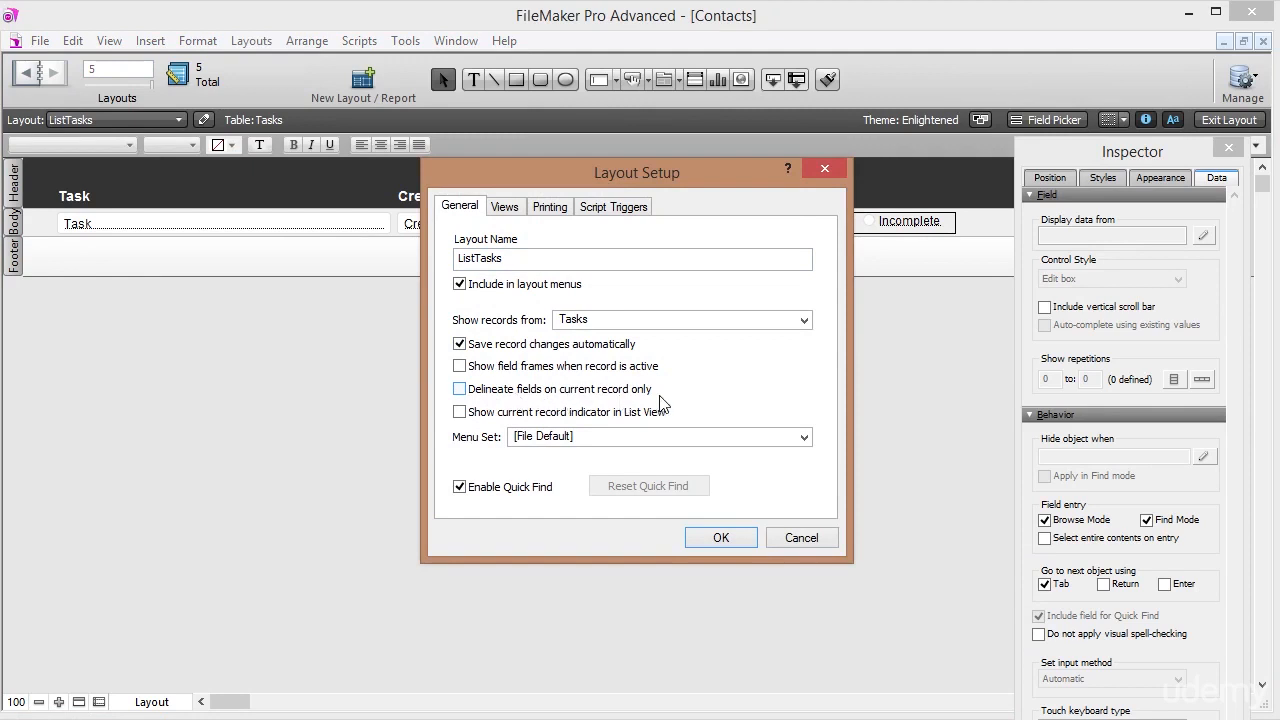
click(722, 537)
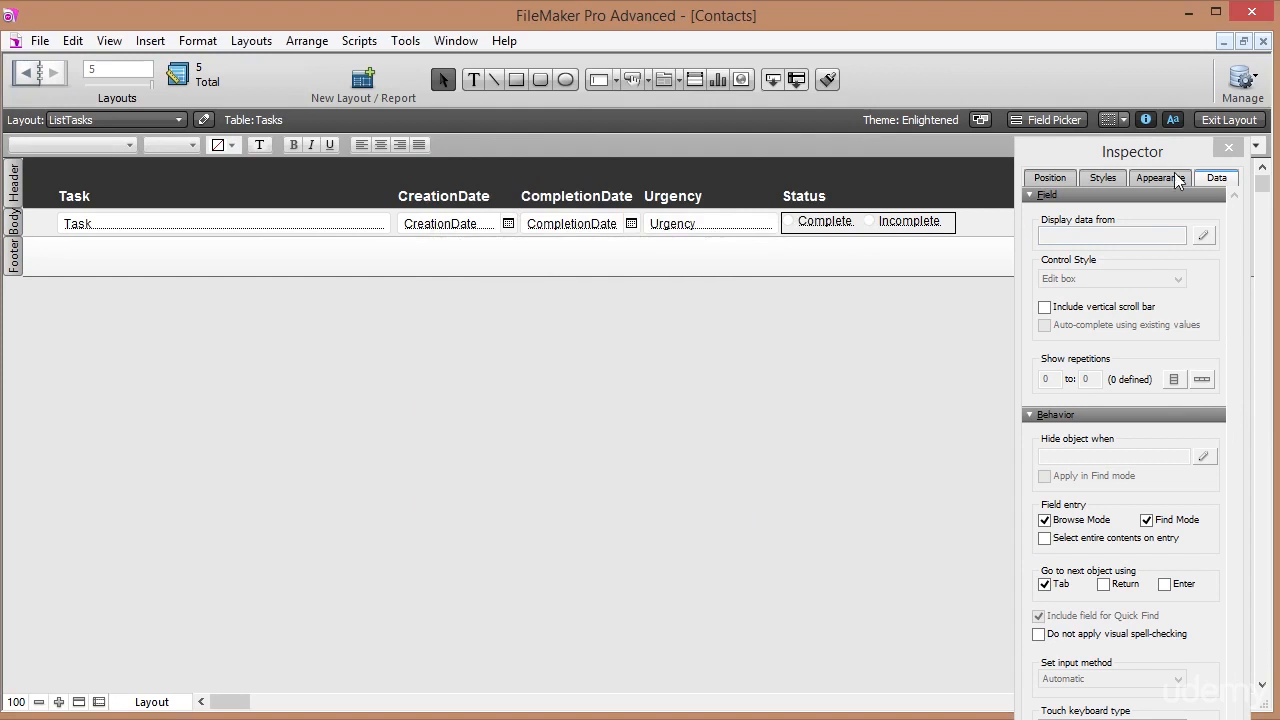
Check the first record's Urgency choices in Browse mode, then return to Layout mode.
click(1235, 121)
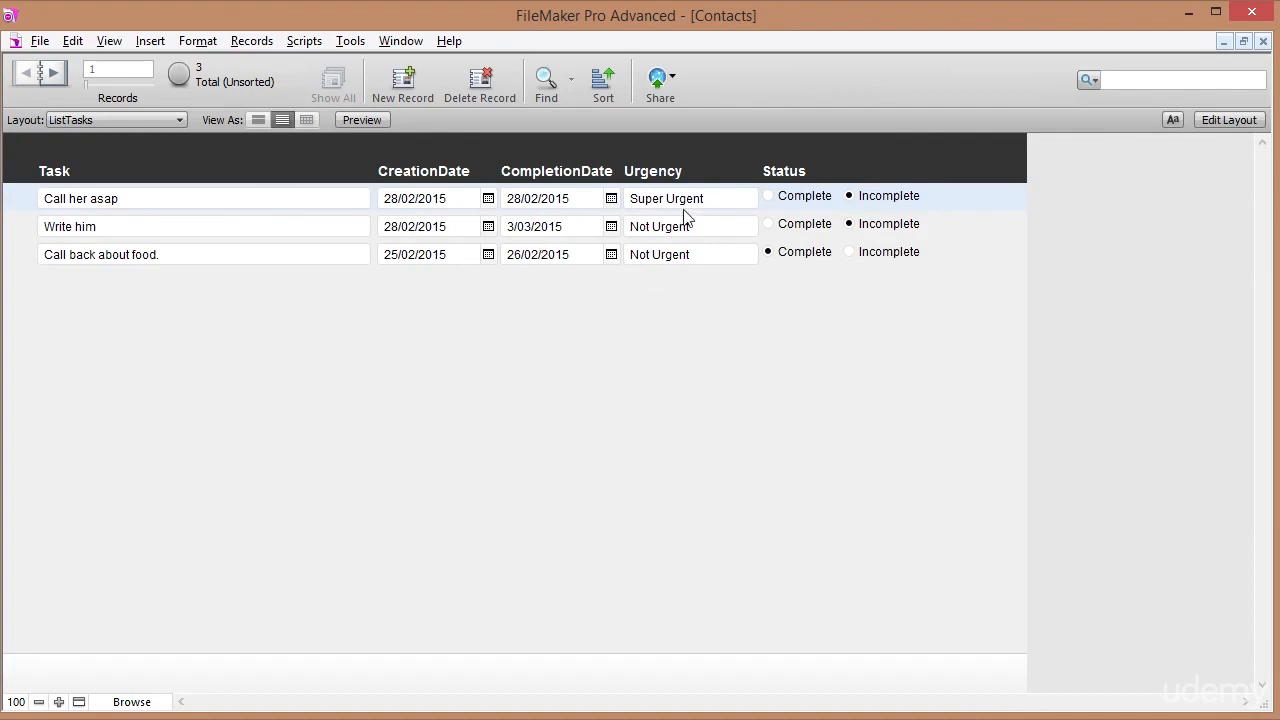
click(737, 200)
click(776, 334)
click(1224, 122)
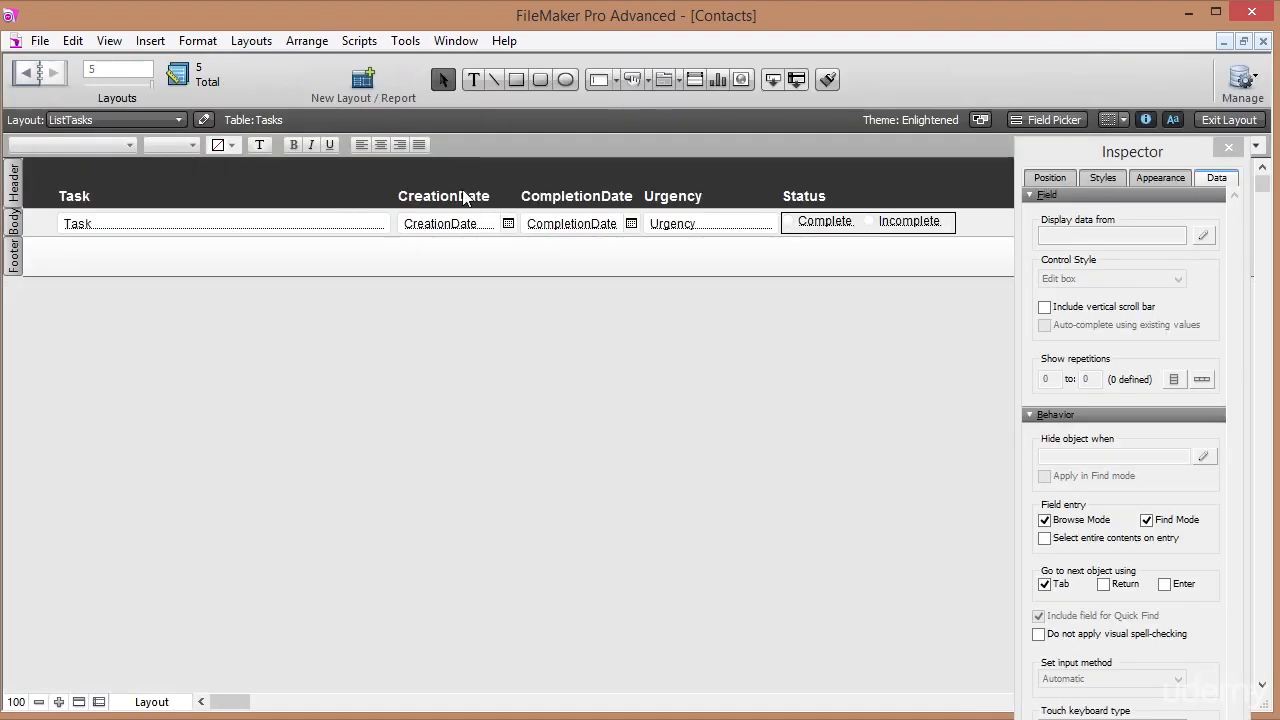
Change the date headings to 'Creation Date' and 'Completion Date', then view the records.
double_click(462, 197)
click(574, 197)
key(Escape)
click(733, 188)
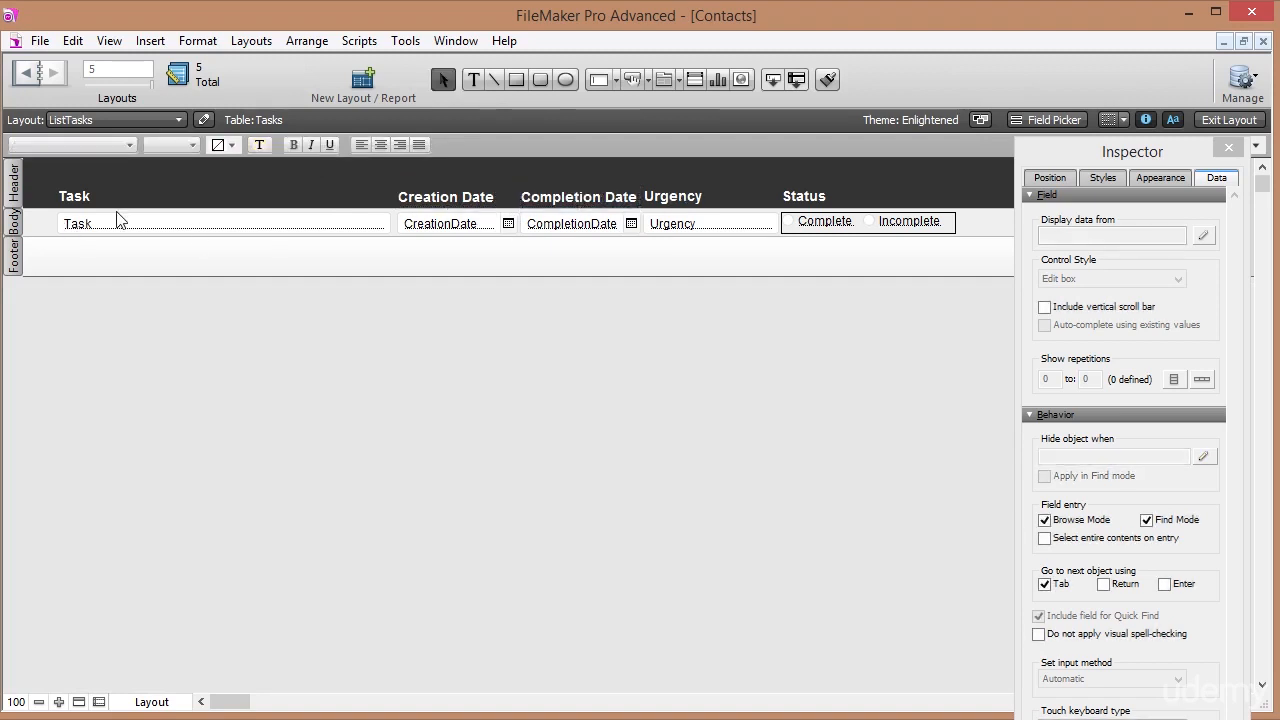
click(1209, 121)
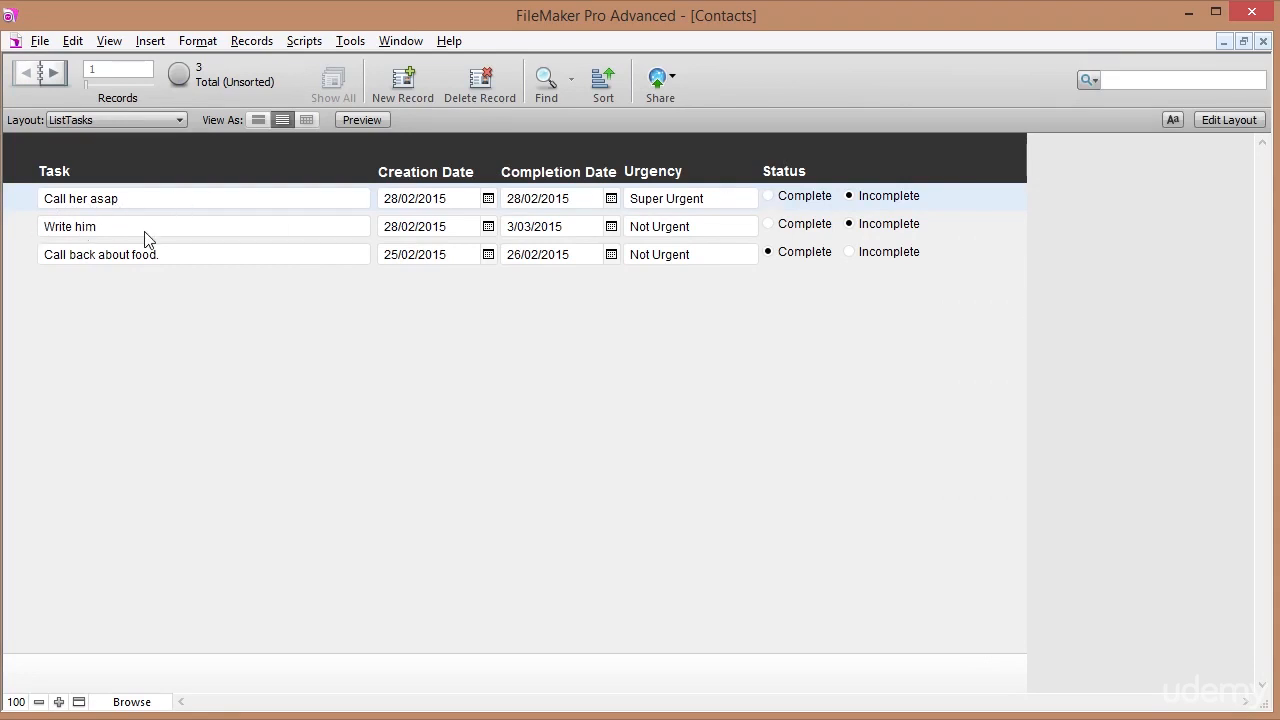
Switch the ListTasks layout from Browse mode back to Layout mode.
click(1229, 120)
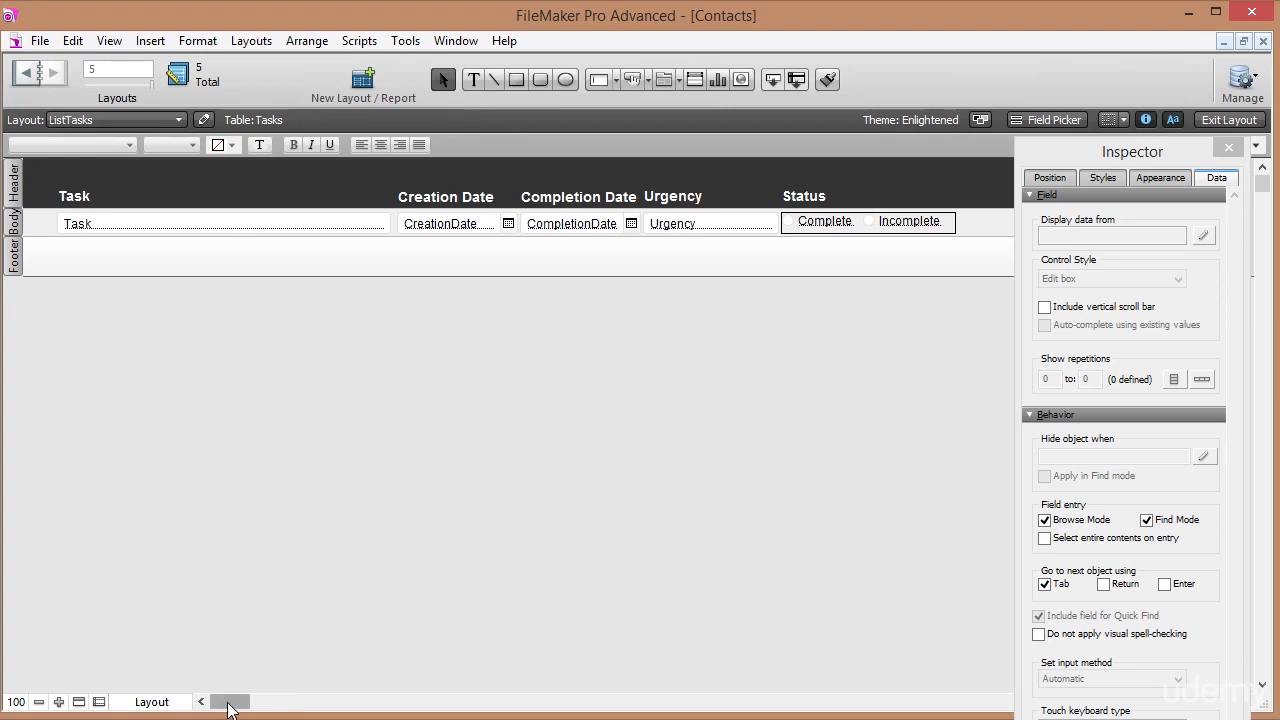
Widen the layout and place Contacts::c_FullName beside Status without a label.
drag(230, 704, 237, 704)
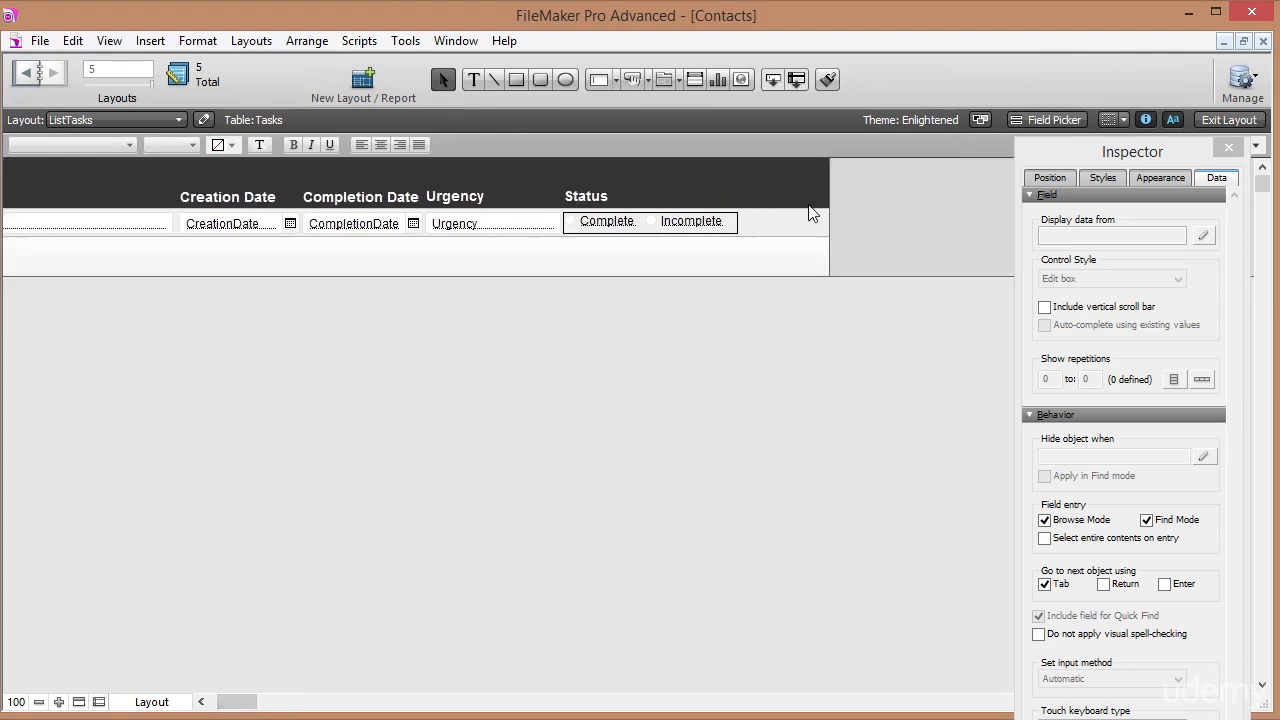
drag(829, 223, 986, 231)
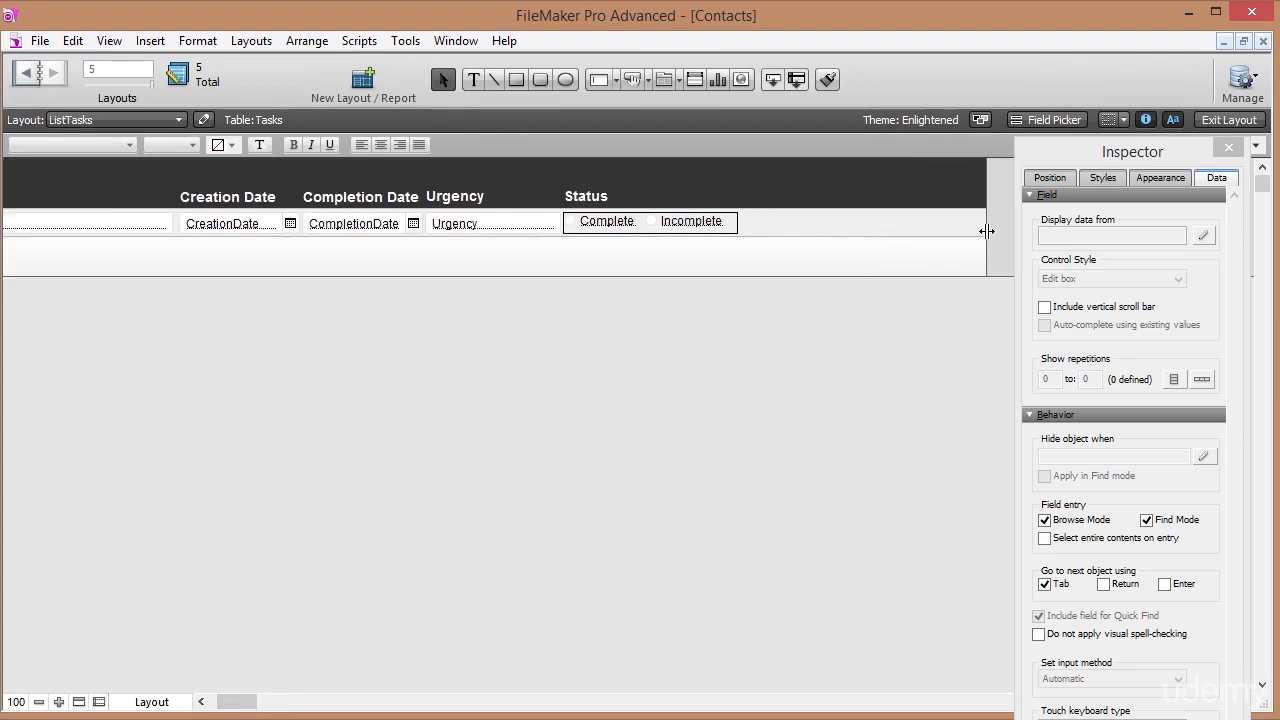
drag(770, 77, 754, 218)
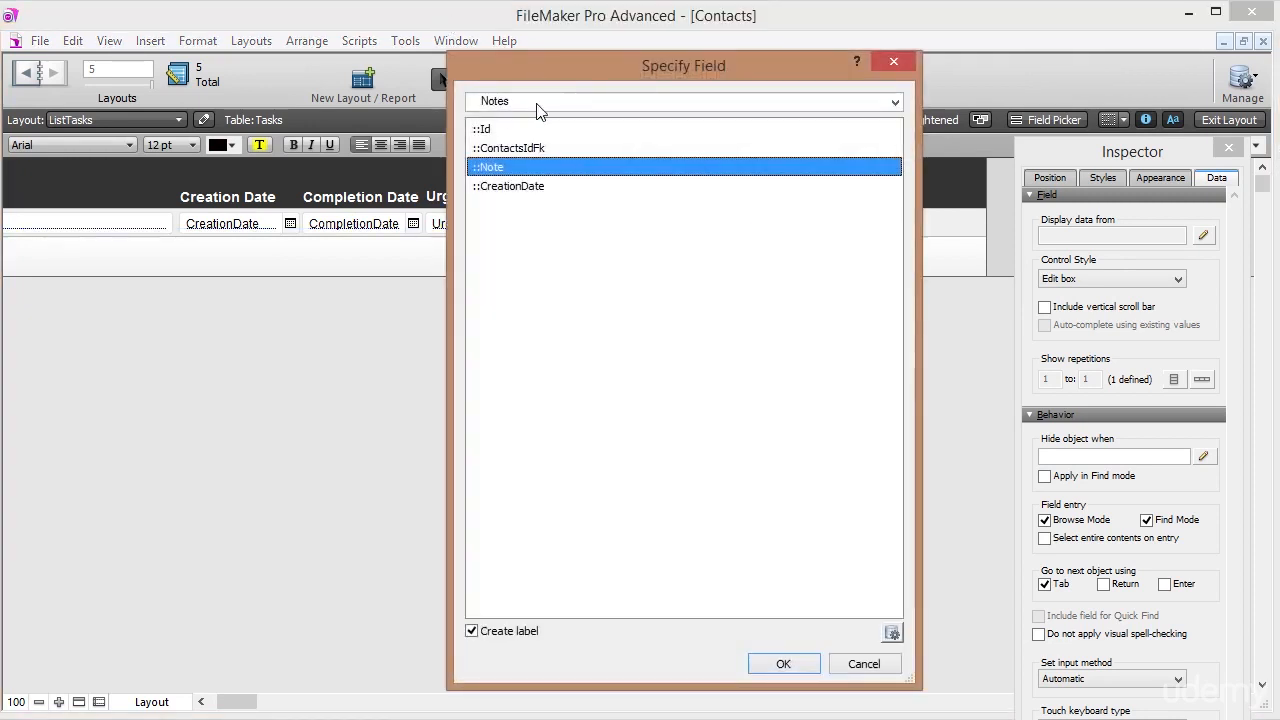
click(537, 104)
click(500, 164)
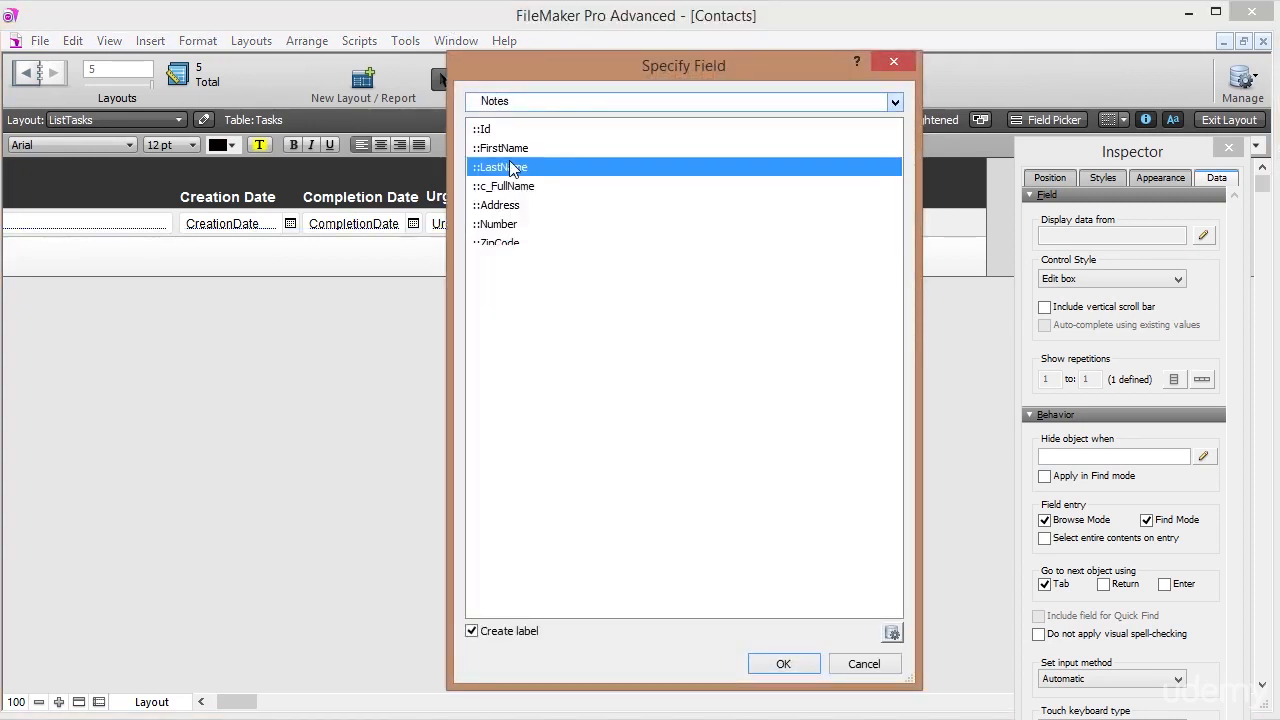
click(560, 107)
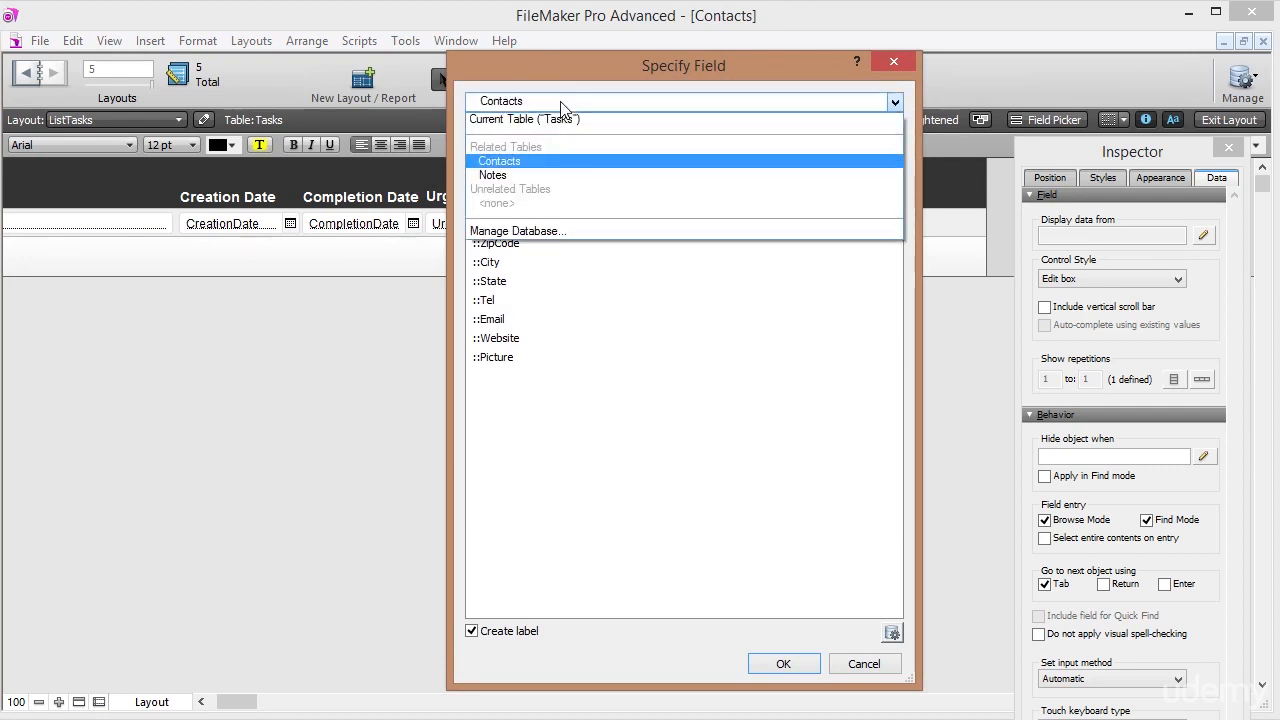
click(530, 163)
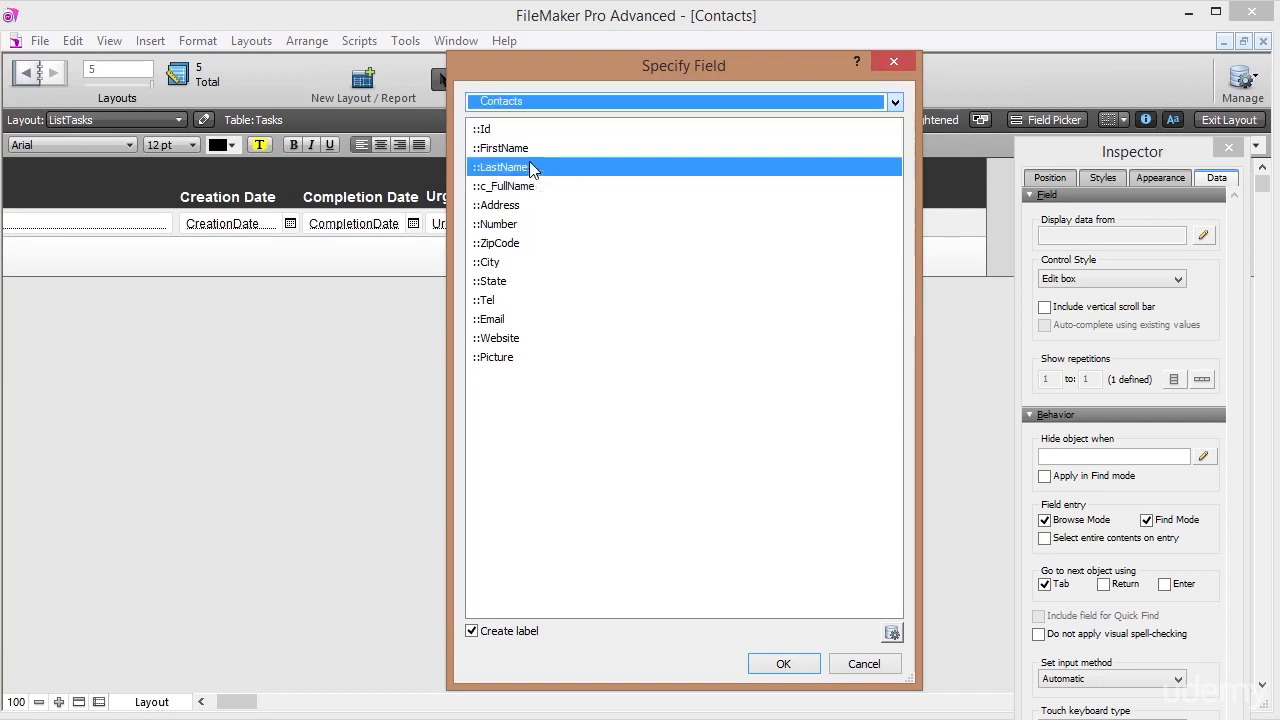
click(500, 188)
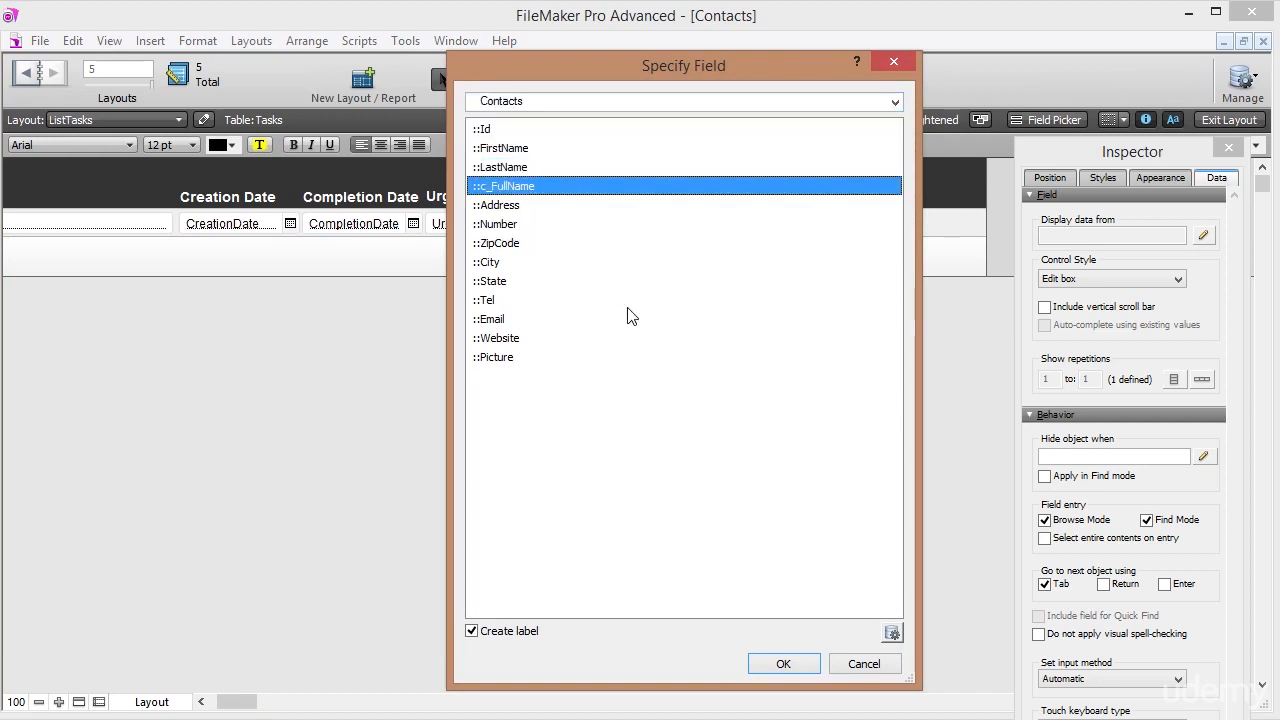
click(472, 632)
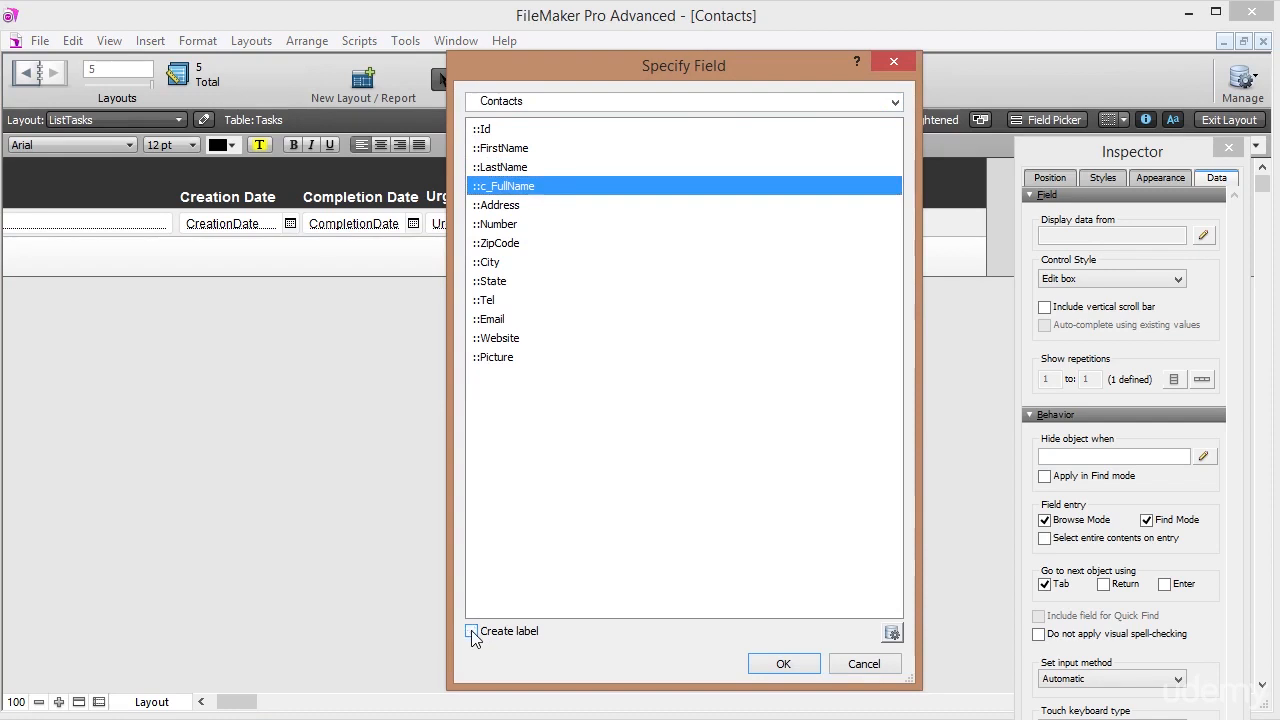
click(784, 664)
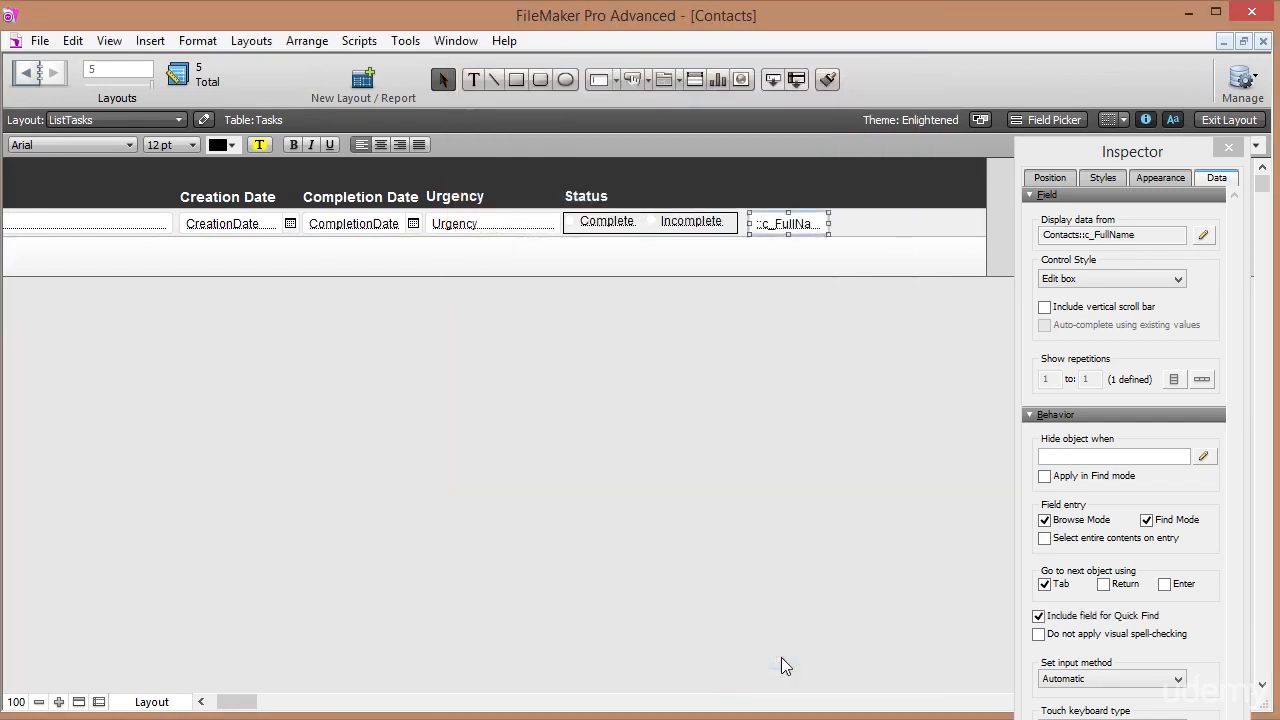
Widen the c_FullName field and check each task's contact name in Browse mode.
drag(829, 223, 885, 232)
click(1230, 120)
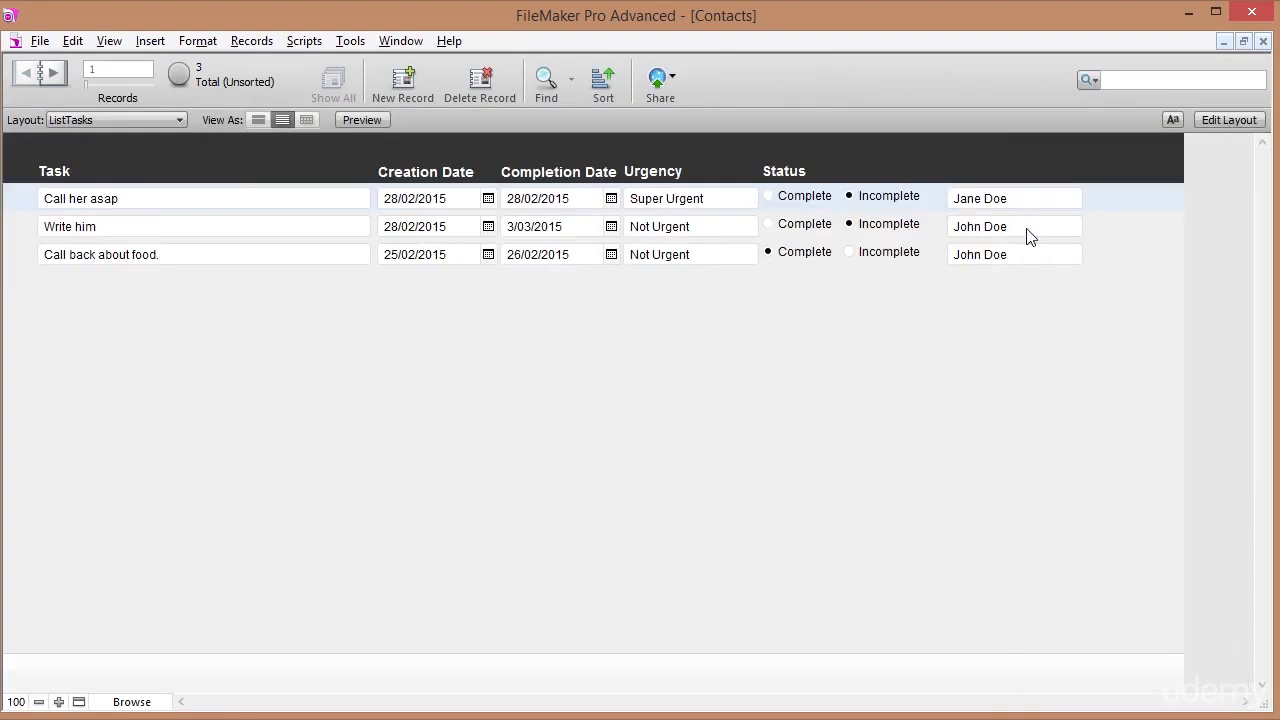
click(1030, 234)
click(1028, 254)
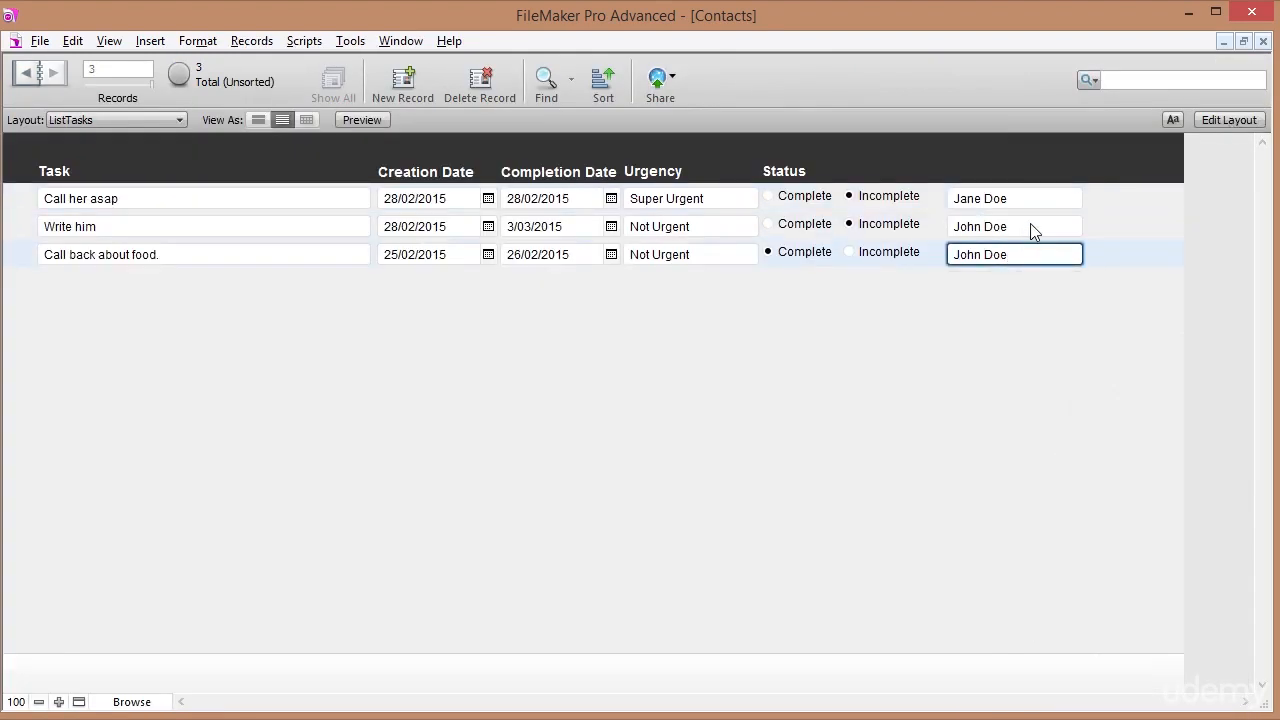
click(1033, 198)
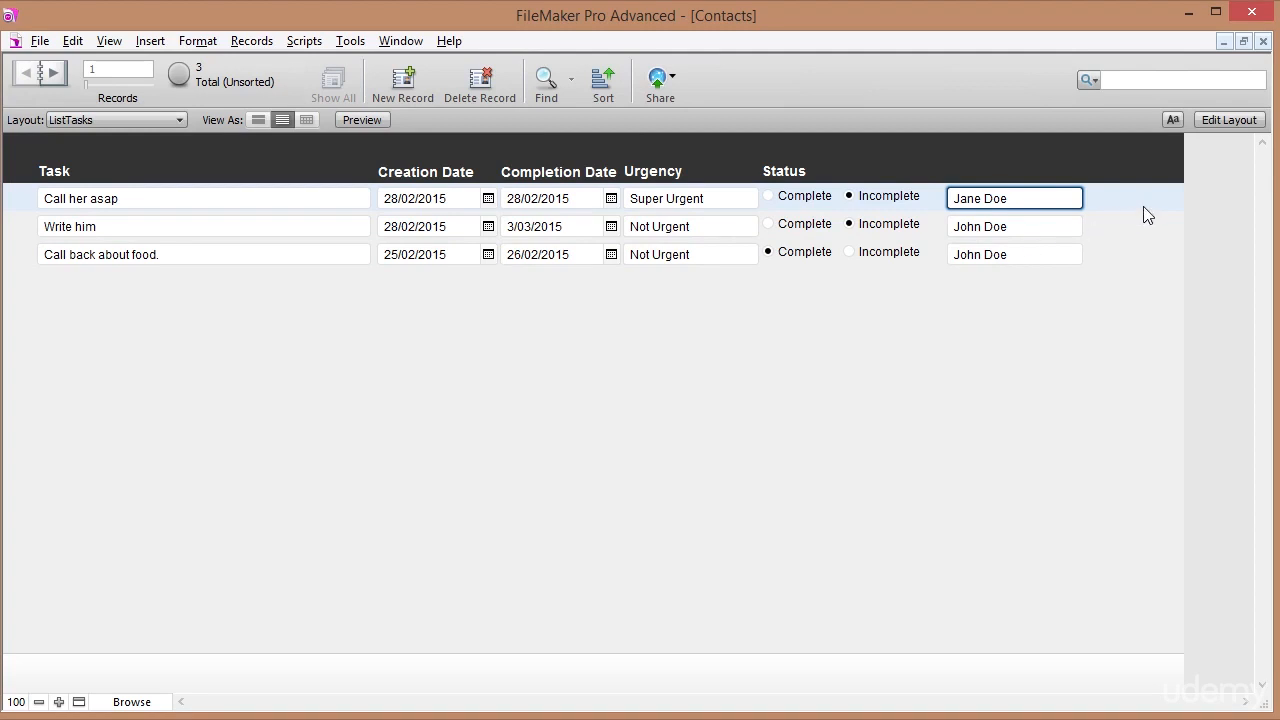
click(1199, 190)
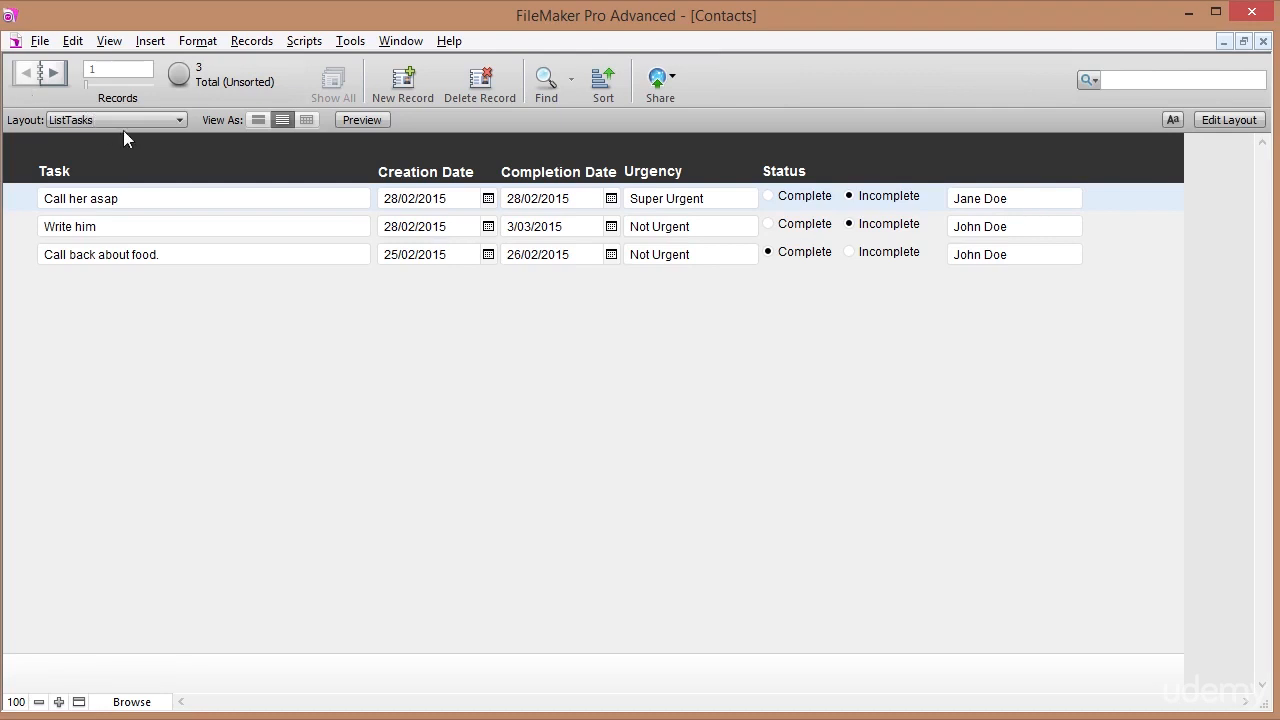
Set the c_FullName field's text colour to light blue.
click(1226, 120)
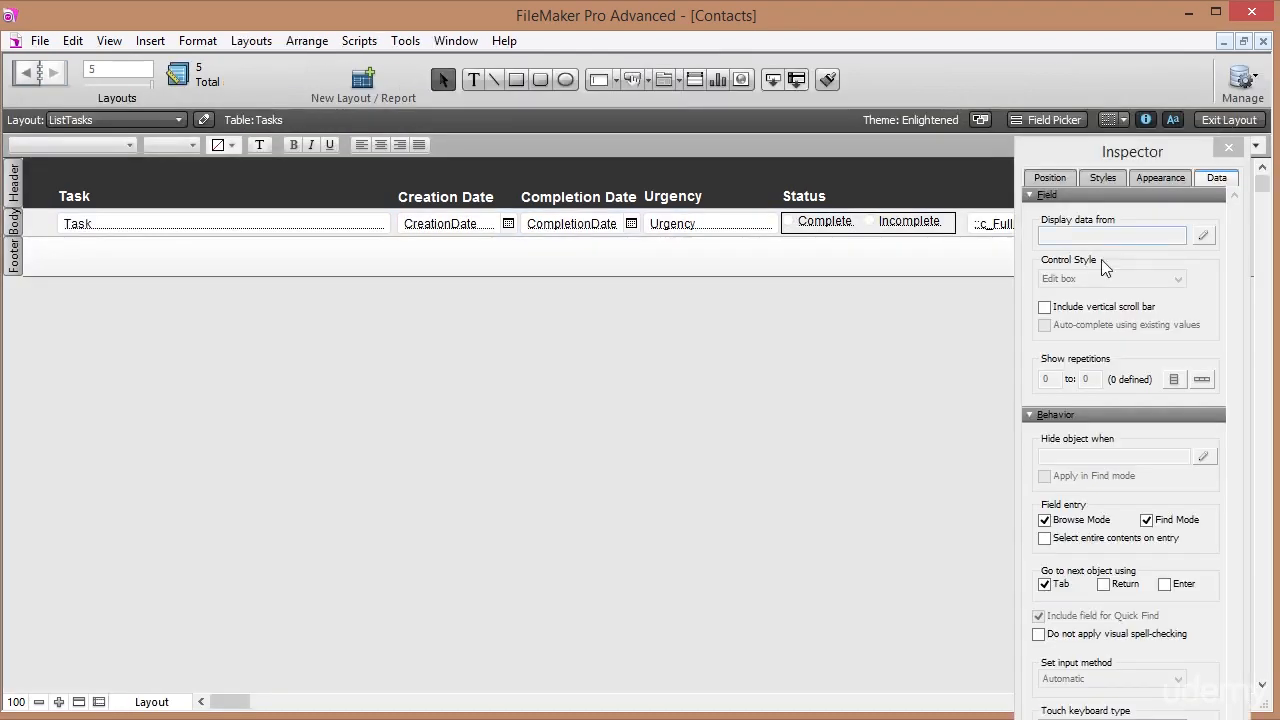
click(995, 229)
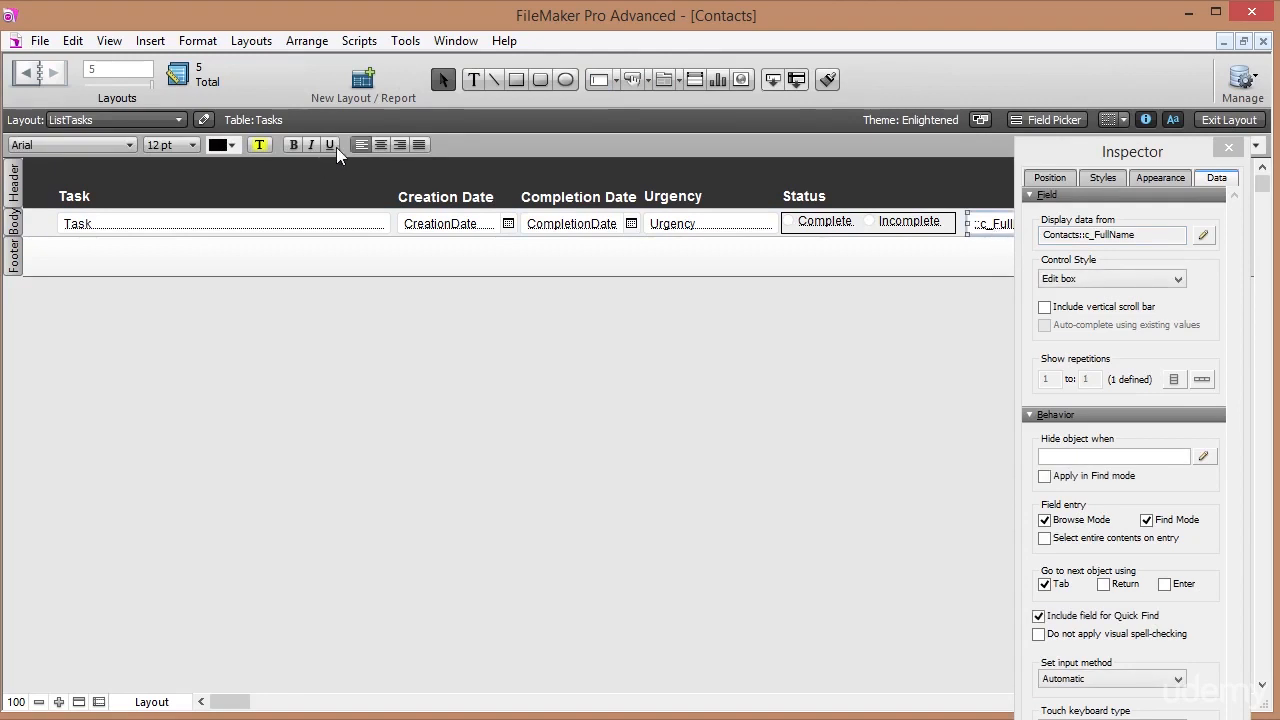
click(232, 144)
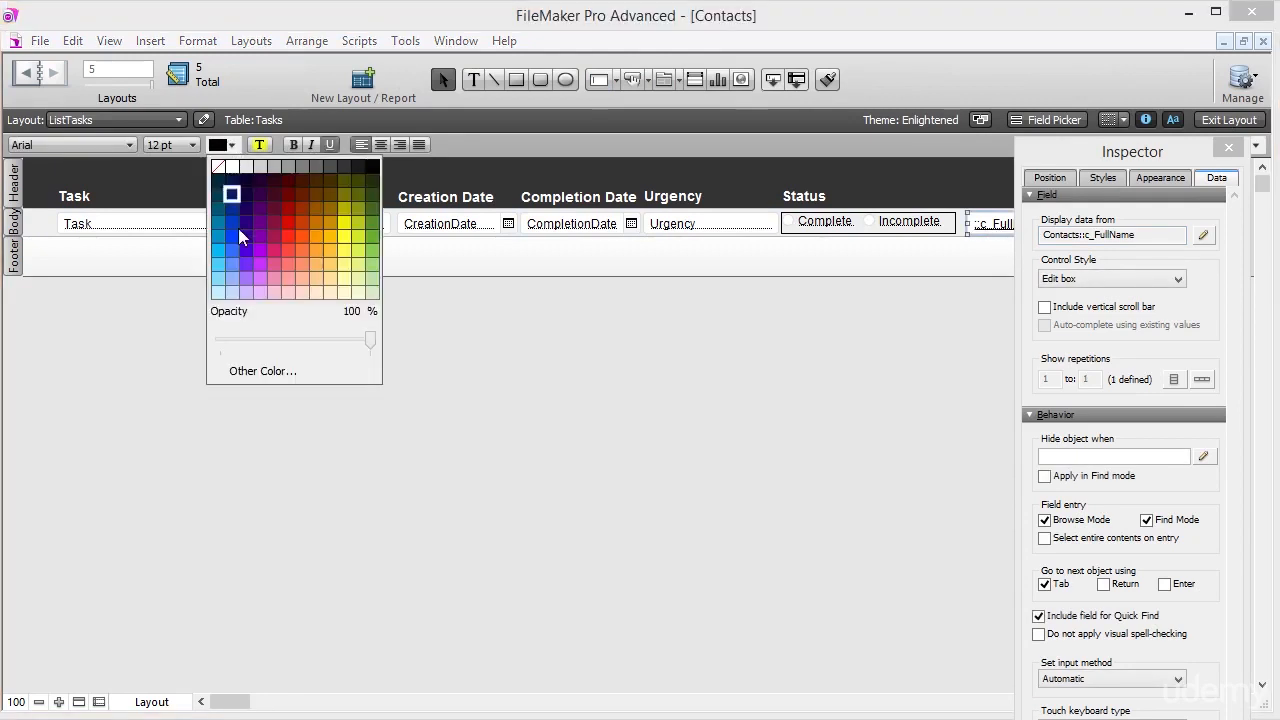
click(234, 262)
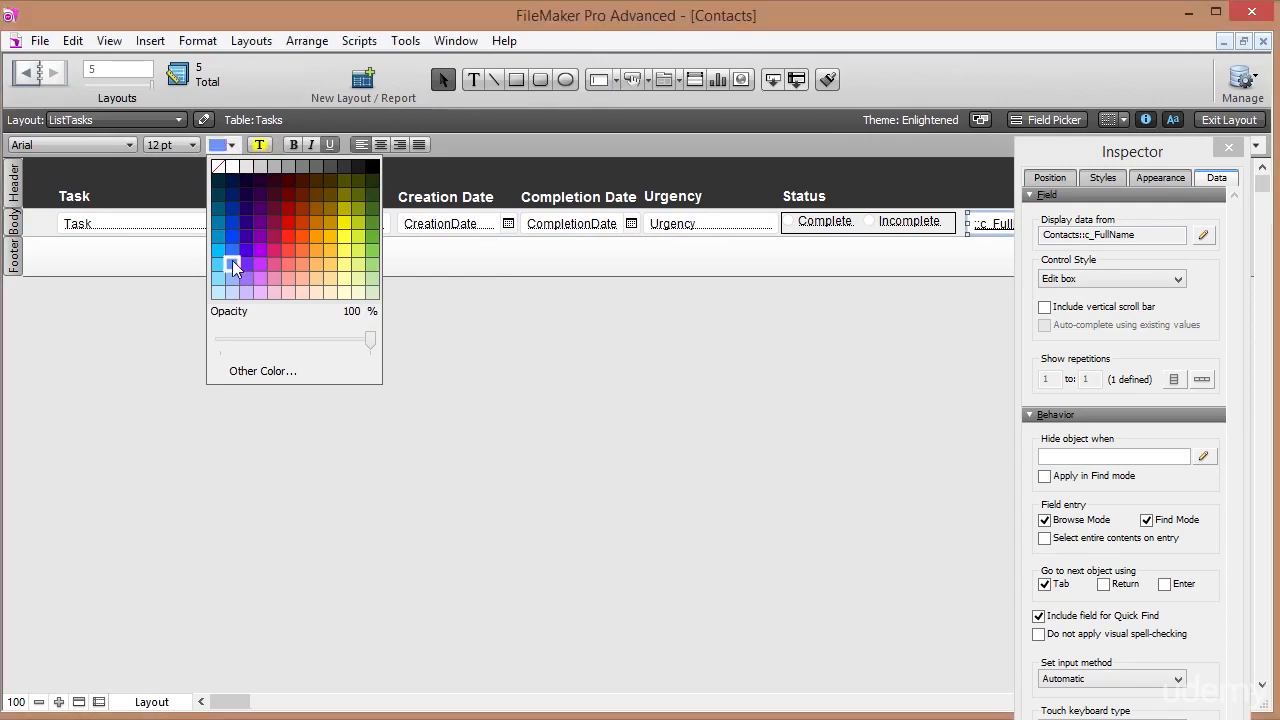
Make the contact name field a button that runs Go to Related Record.
right_click(997, 231)
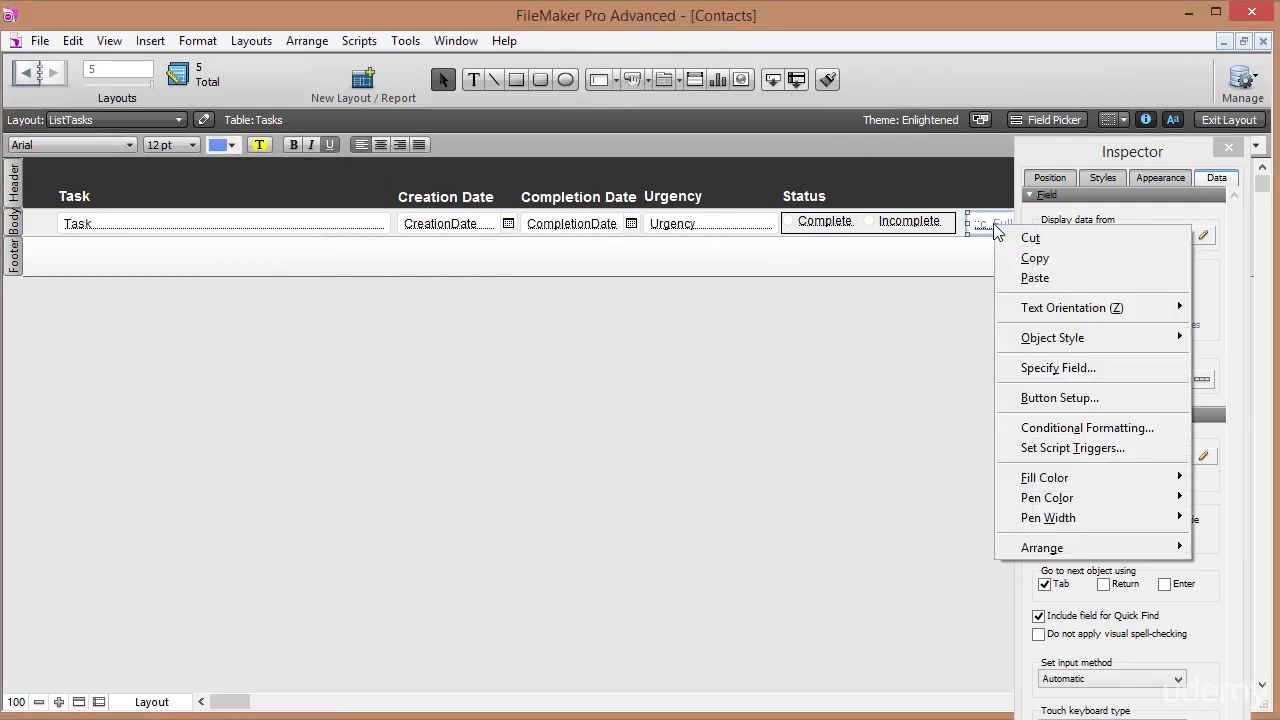
click(1027, 400)
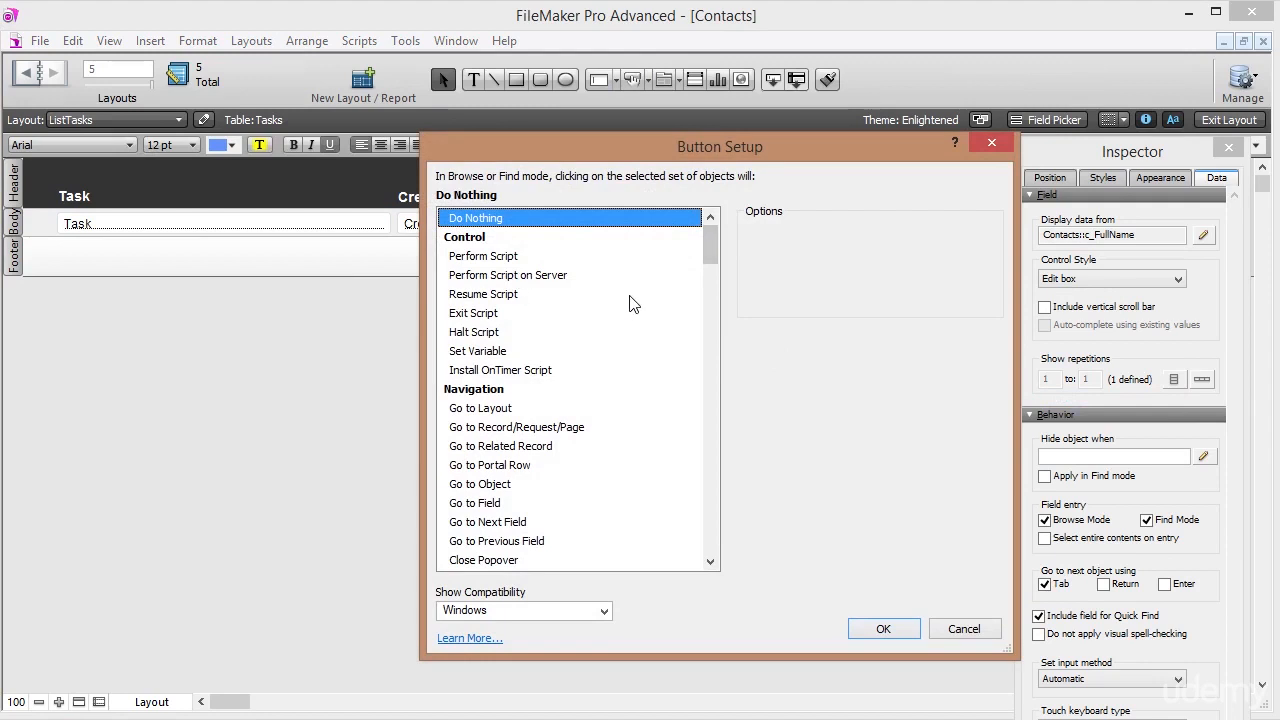
click(712, 565)
click(712, 565)
click(712, 565)
click(712, 565)
click(712, 565)
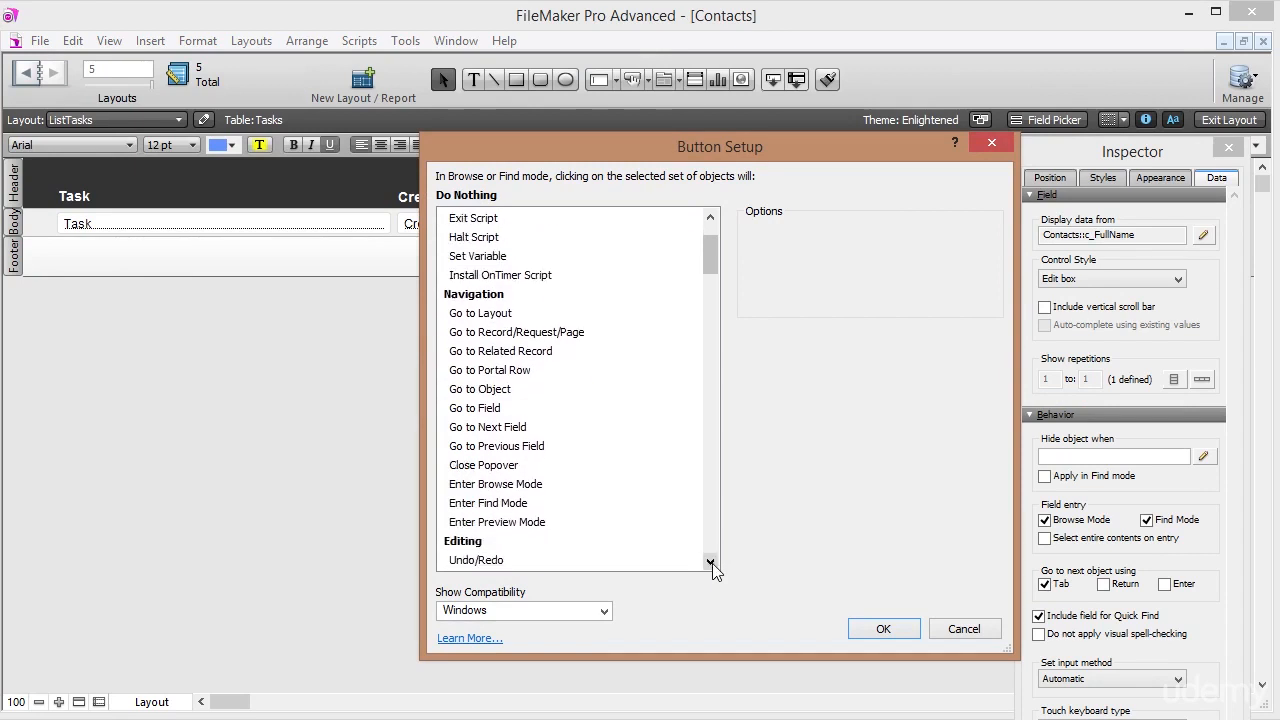
click(531, 355)
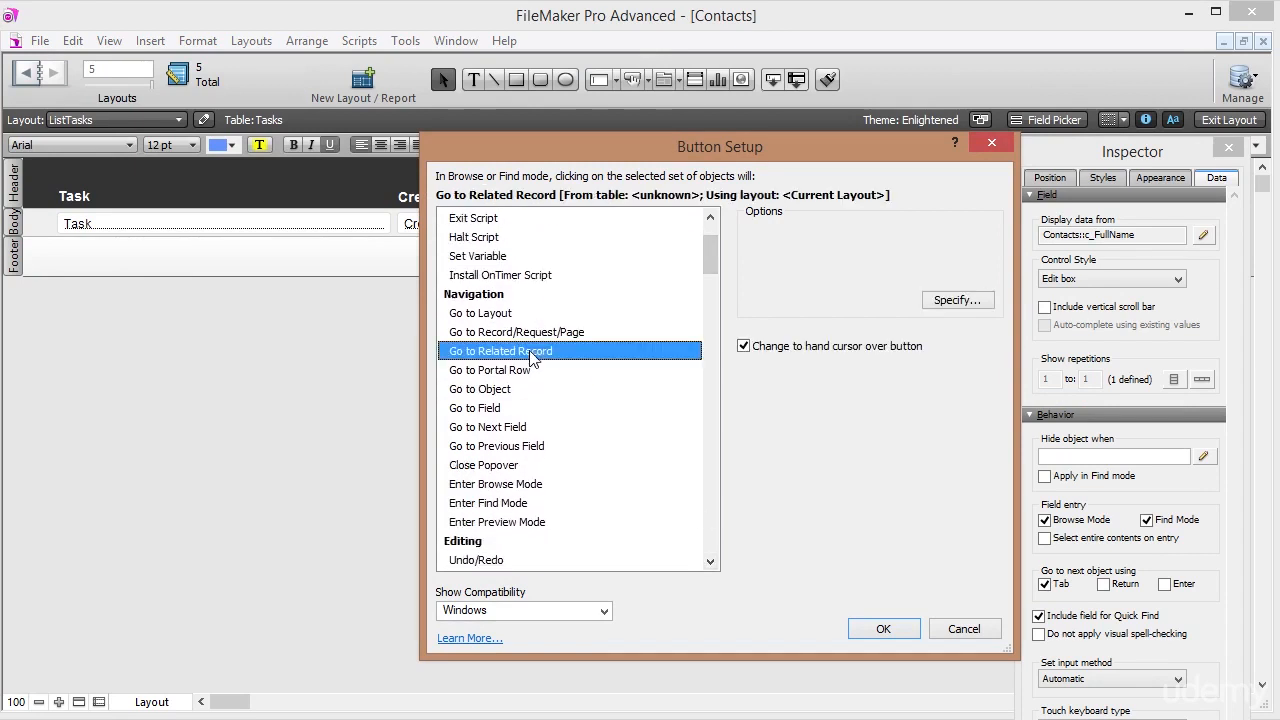
Point the related-record action at the Contacts table shown on the LayContacts layout.
click(958, 301)
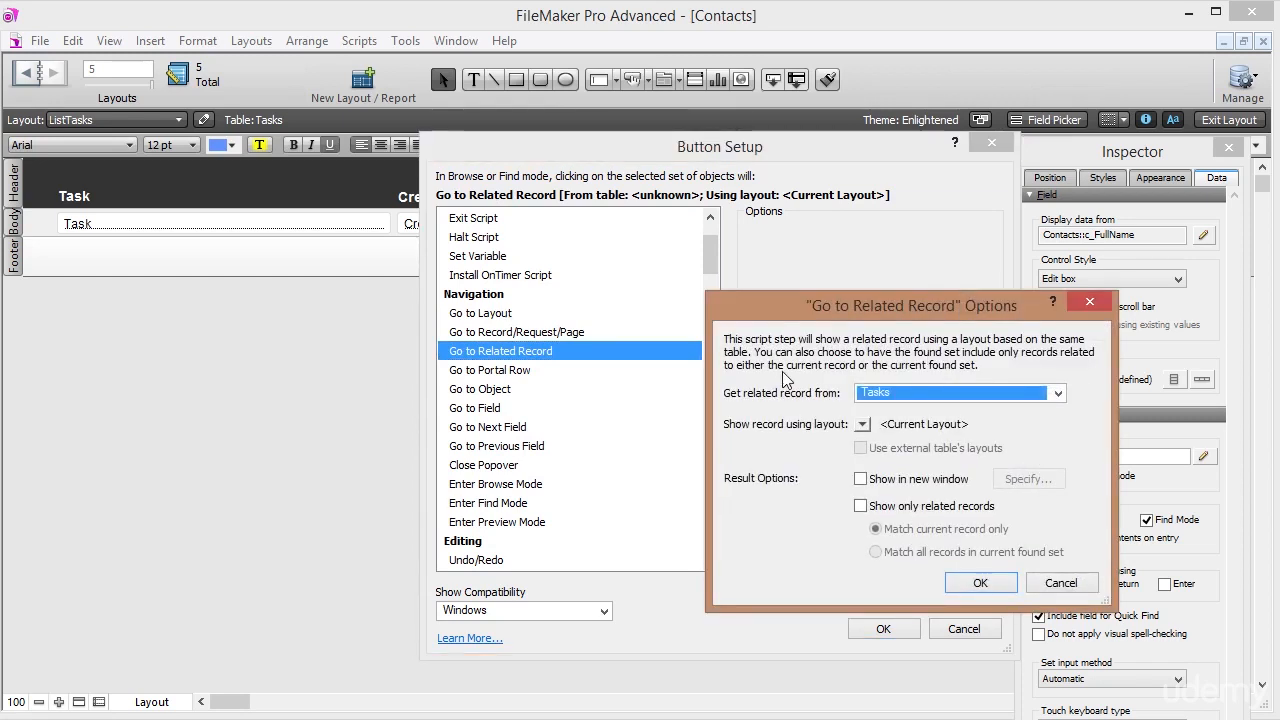
click(1057, 395)
click(878, 408)
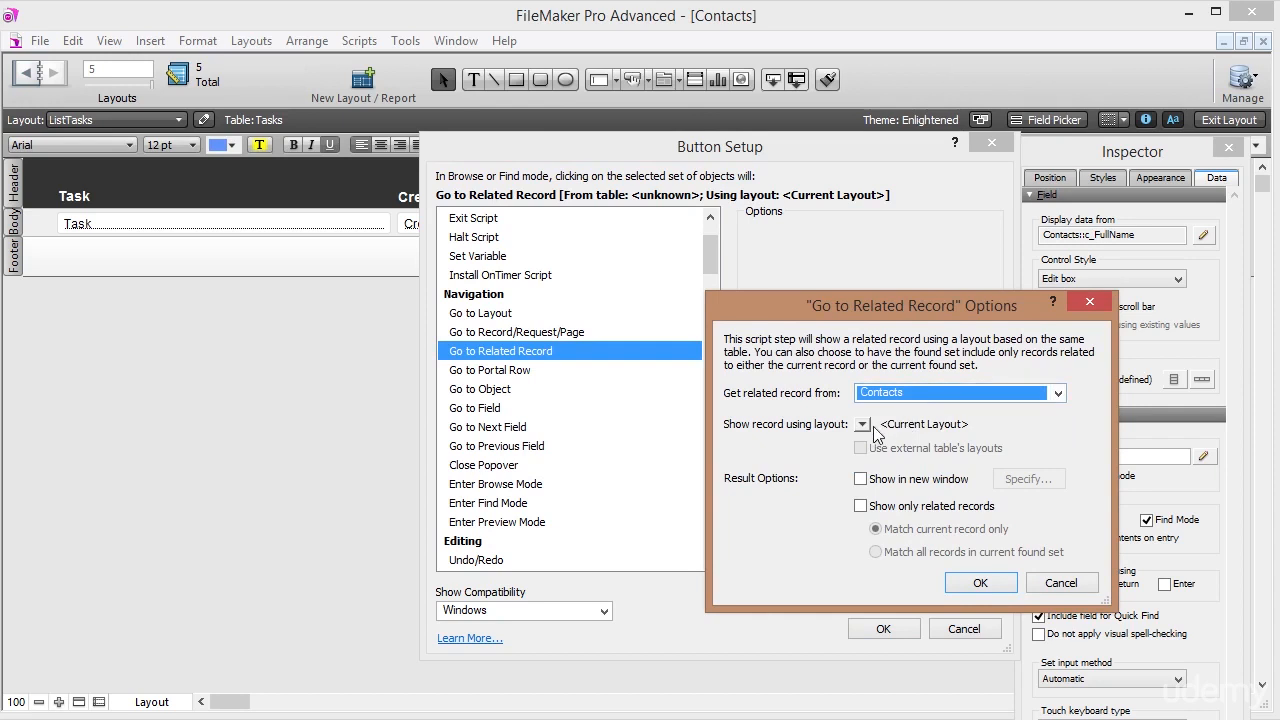
click(862, 424)
click(900, 474)
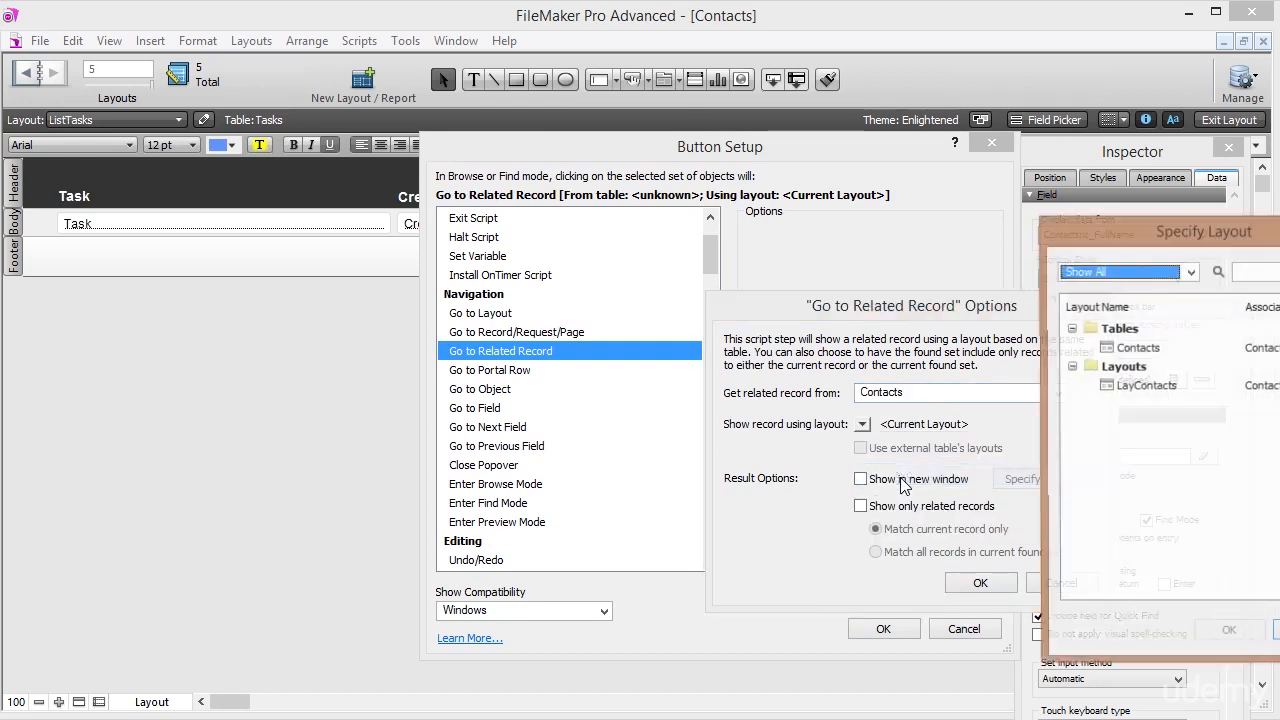
click(1136, 390)
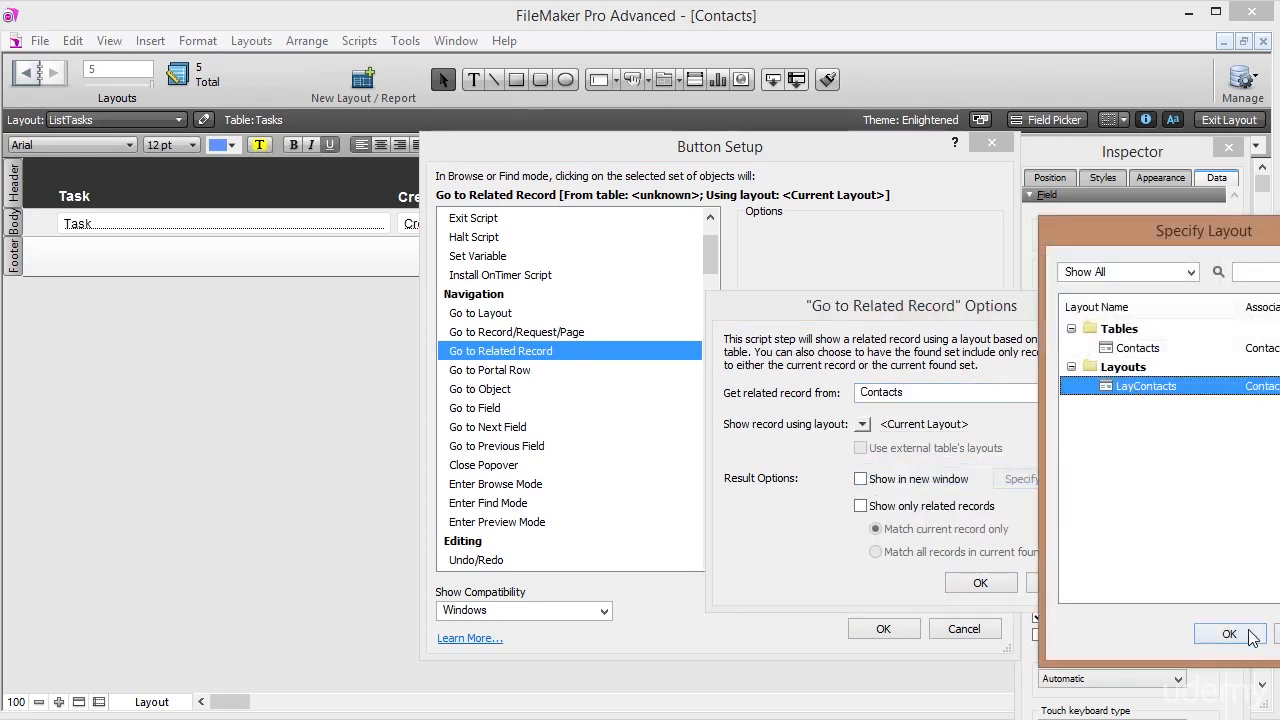
drag(1089, 235, 625, 139)
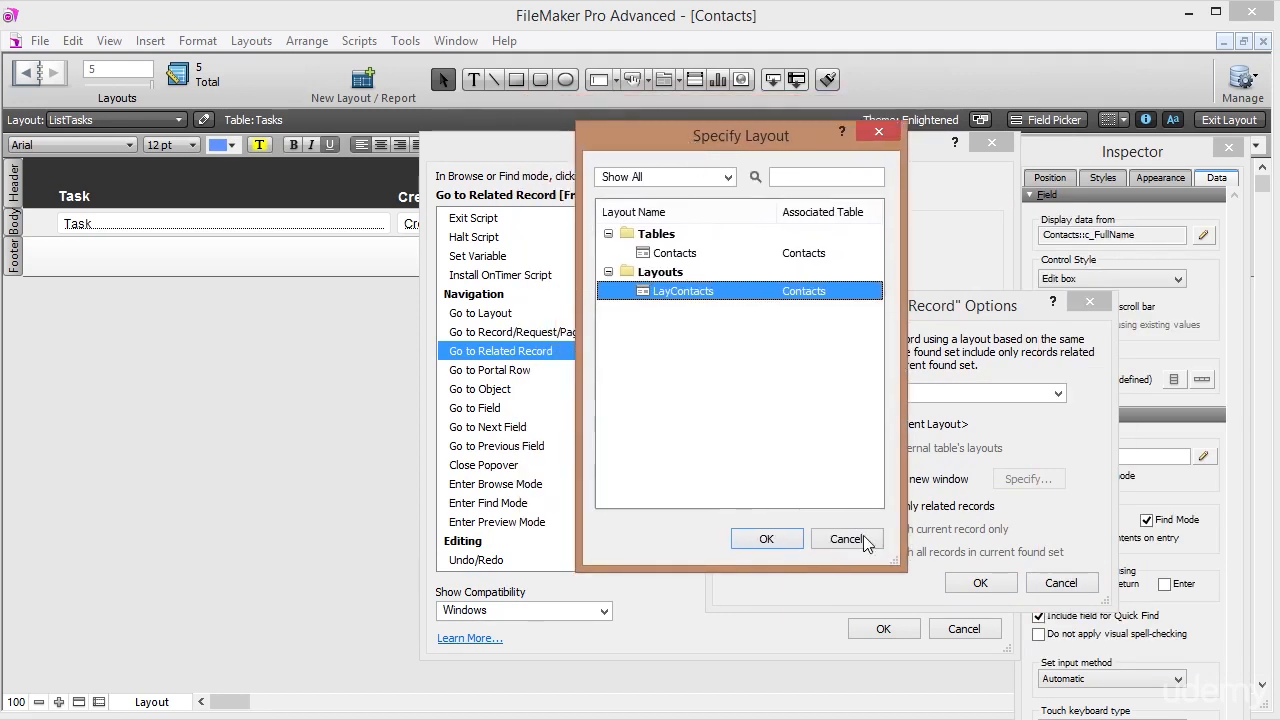
click(764, 548)
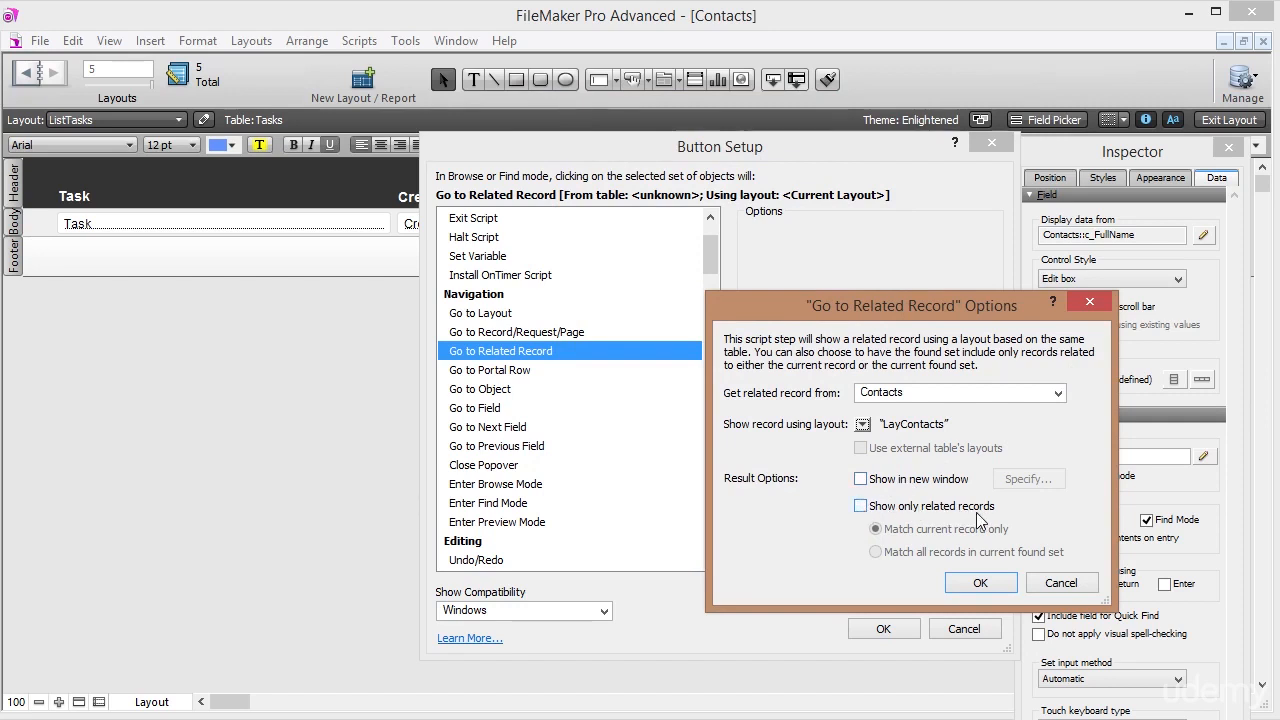
click(981, 584)
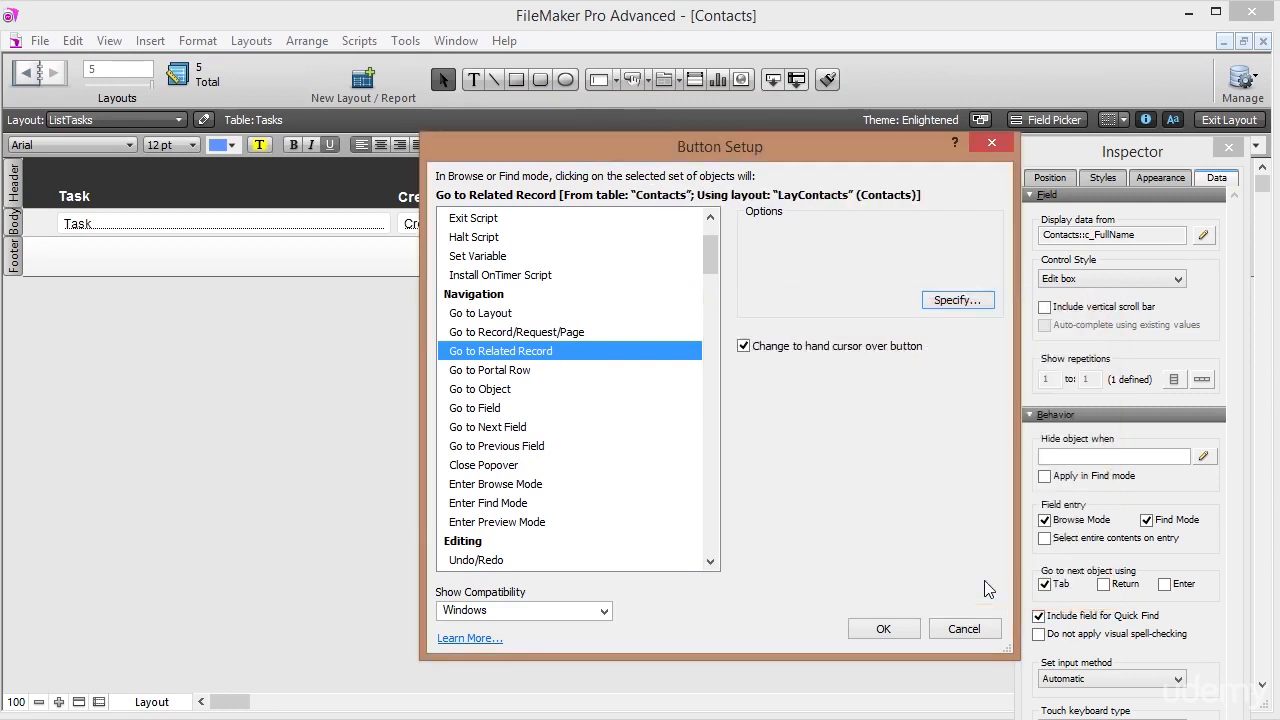
click(884, 629)
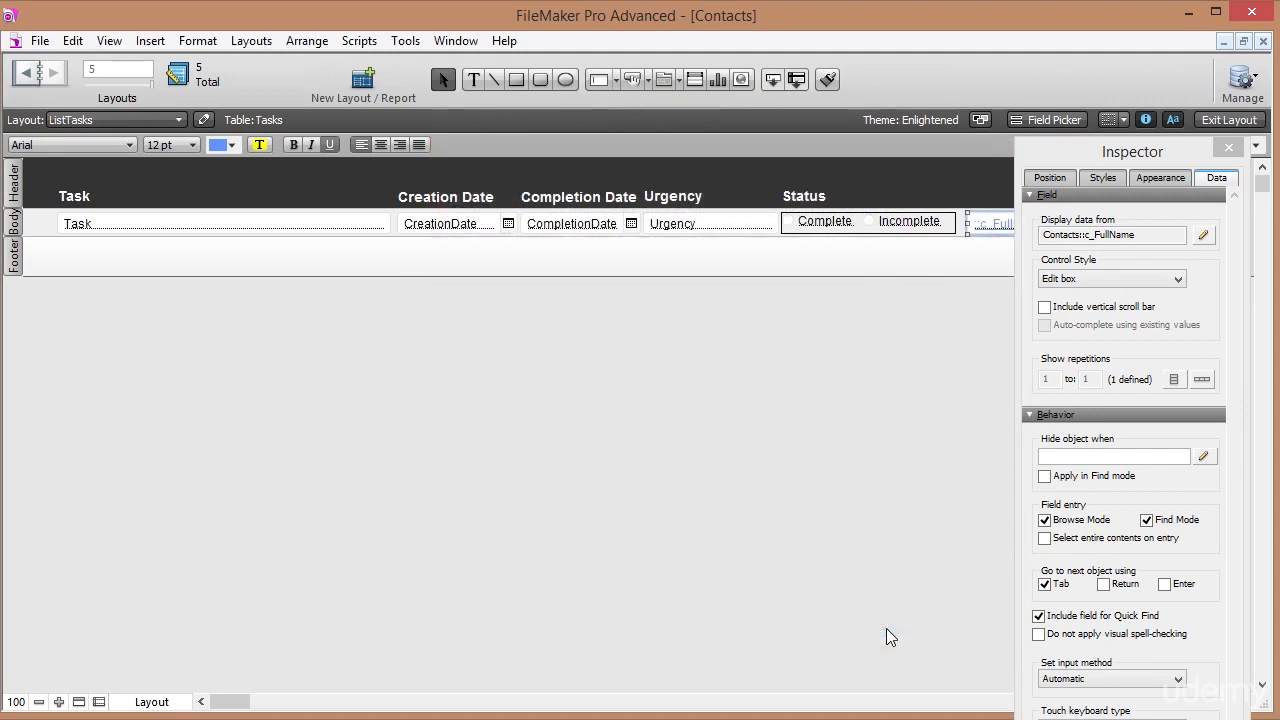
Follow the first task's contact link, view its Tasks tab, and return to ListTasks.
click(1215, 119)
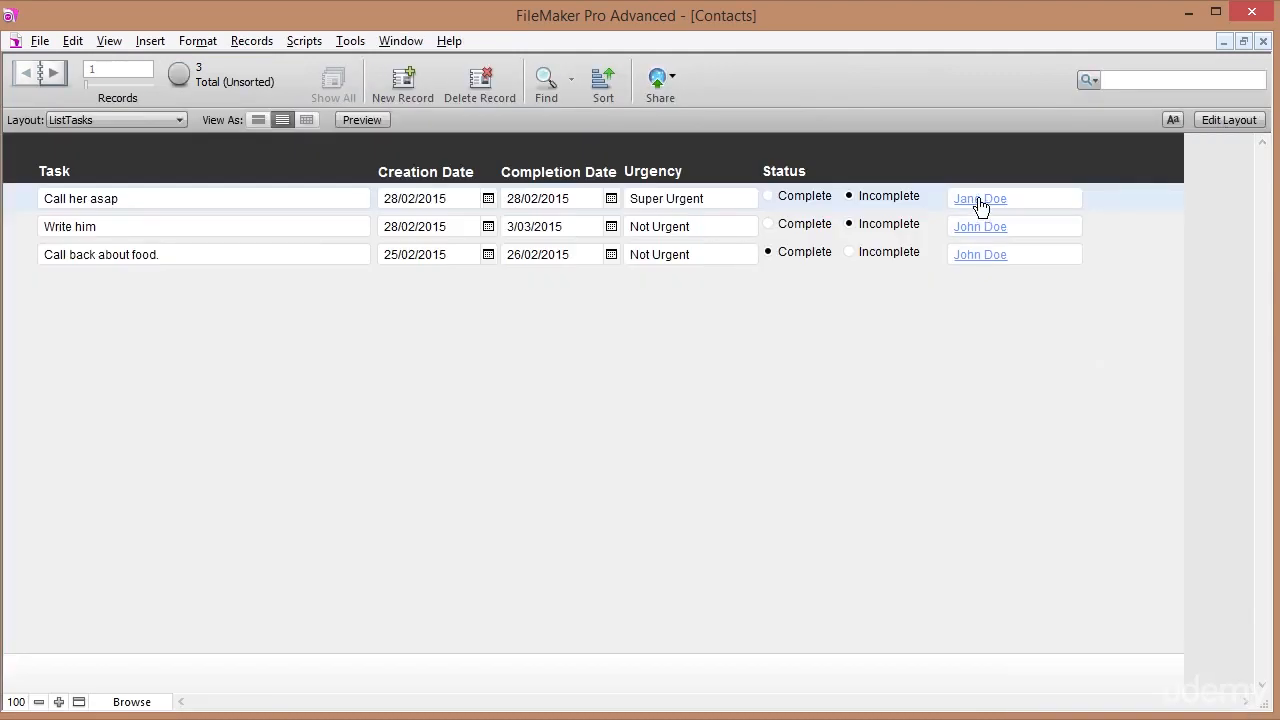
click(981, 205)
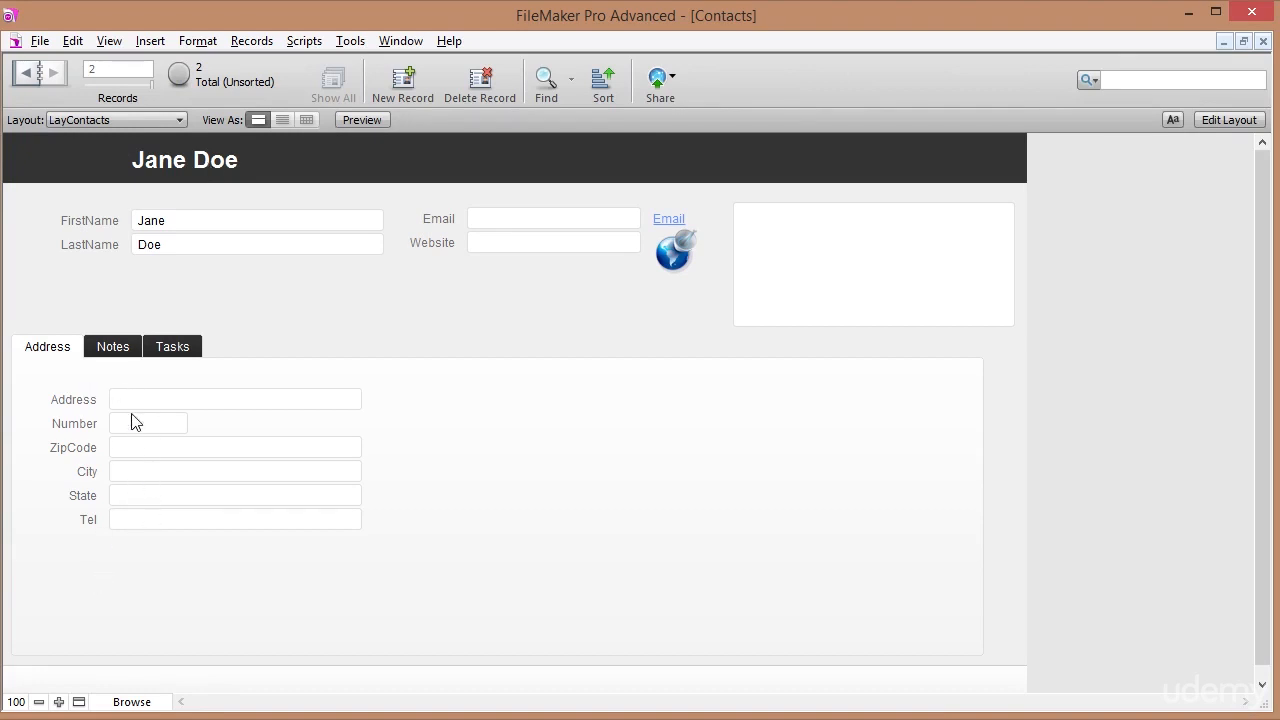
click(170, 346)
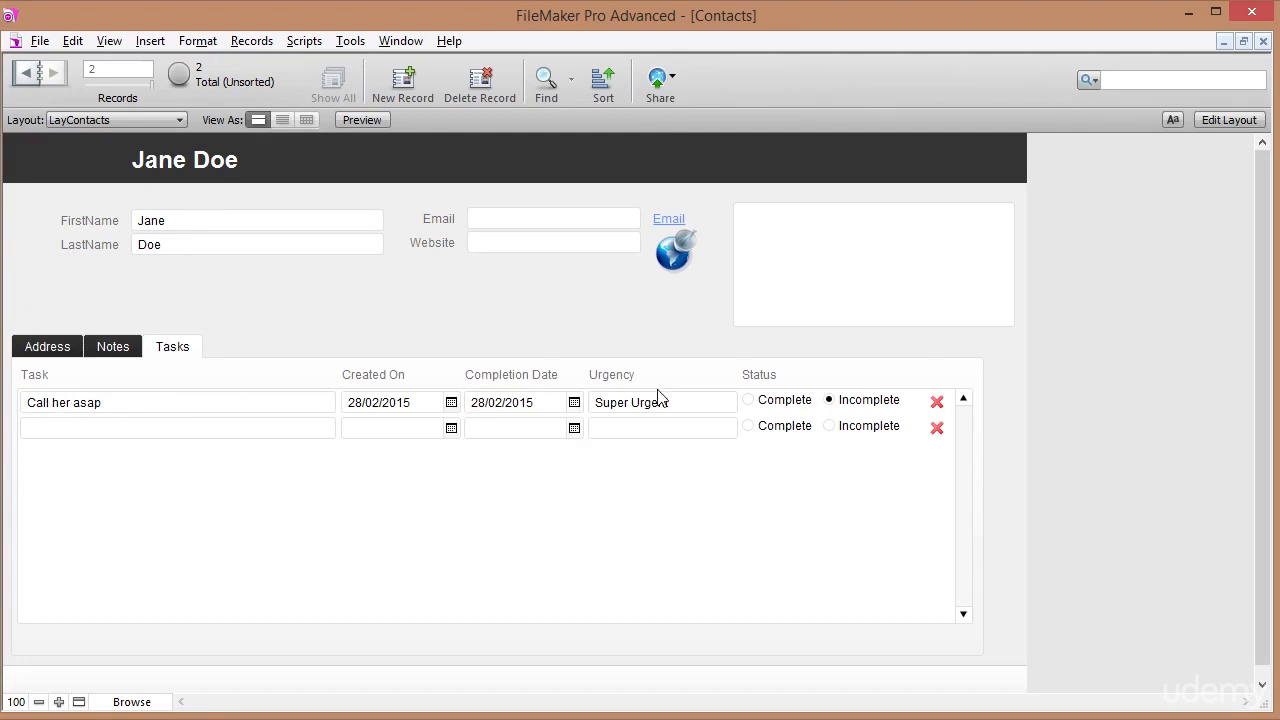
click(112, 120)
click(102, 202)
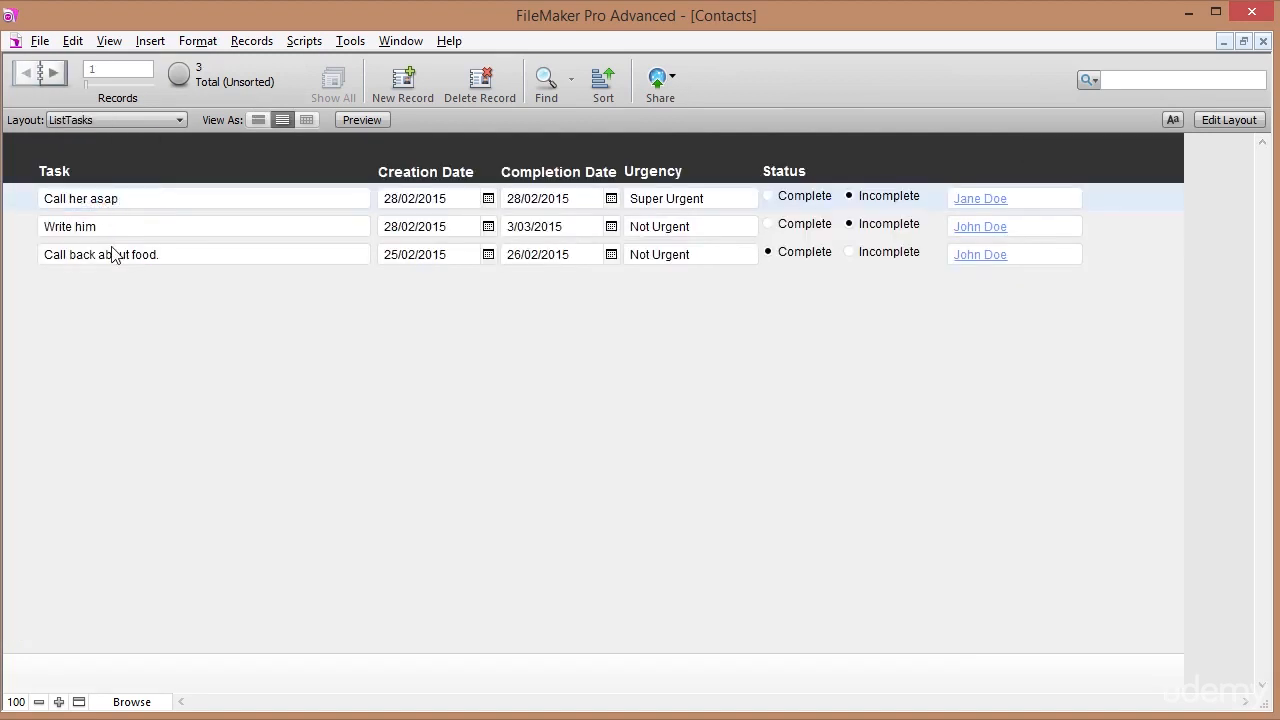
Follow the second task's contact link, then return to ListTasks.
click(990, 230)
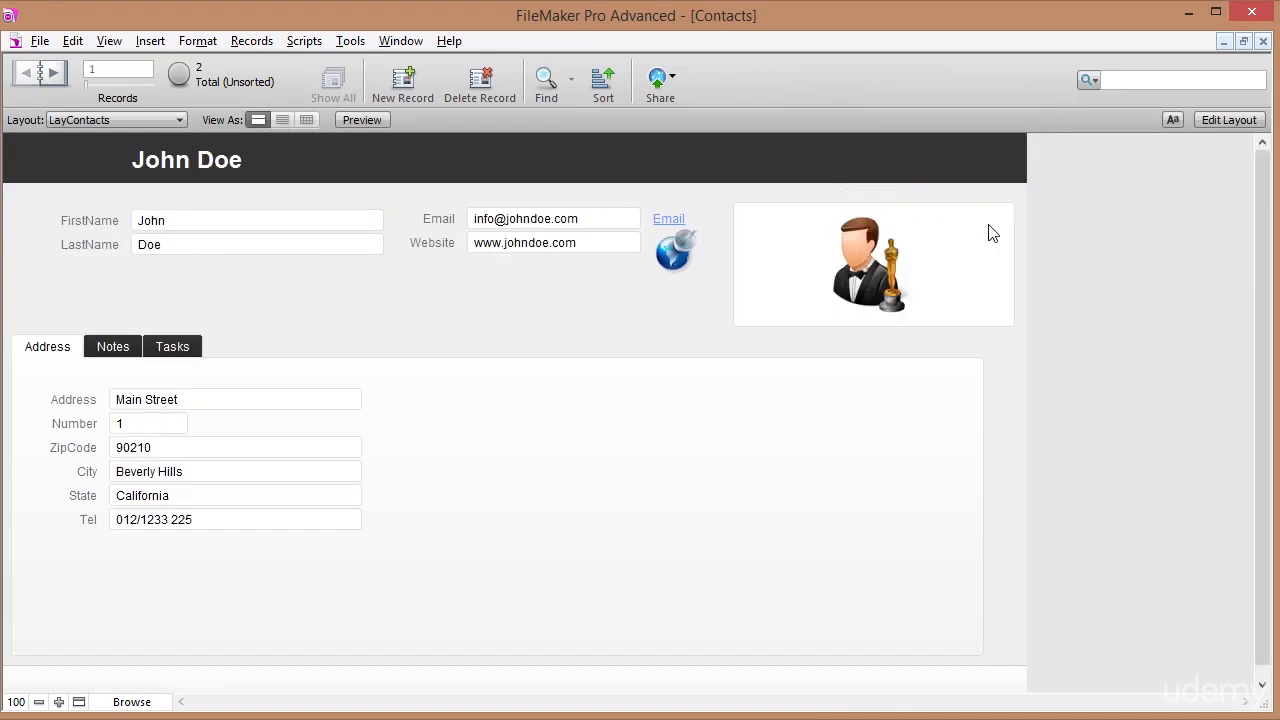
click(113, 120)
click(111, 201)
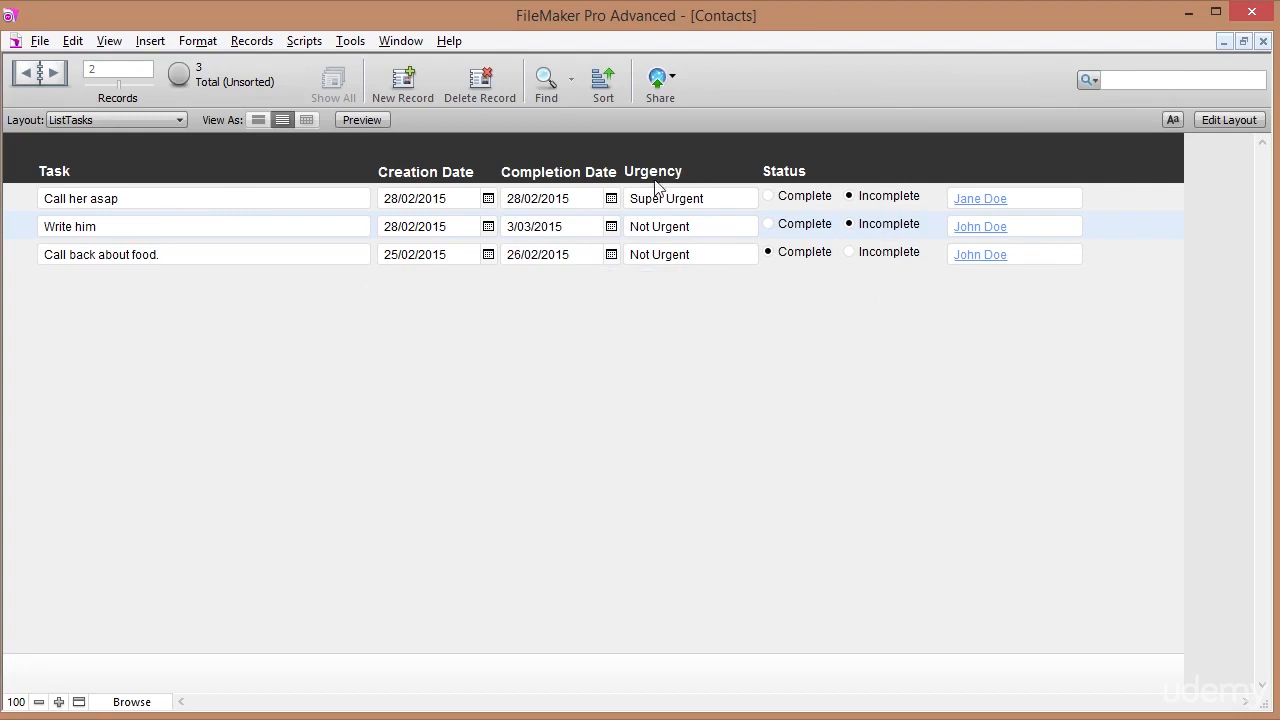
Sort the task records by Status.
click(606, 88)
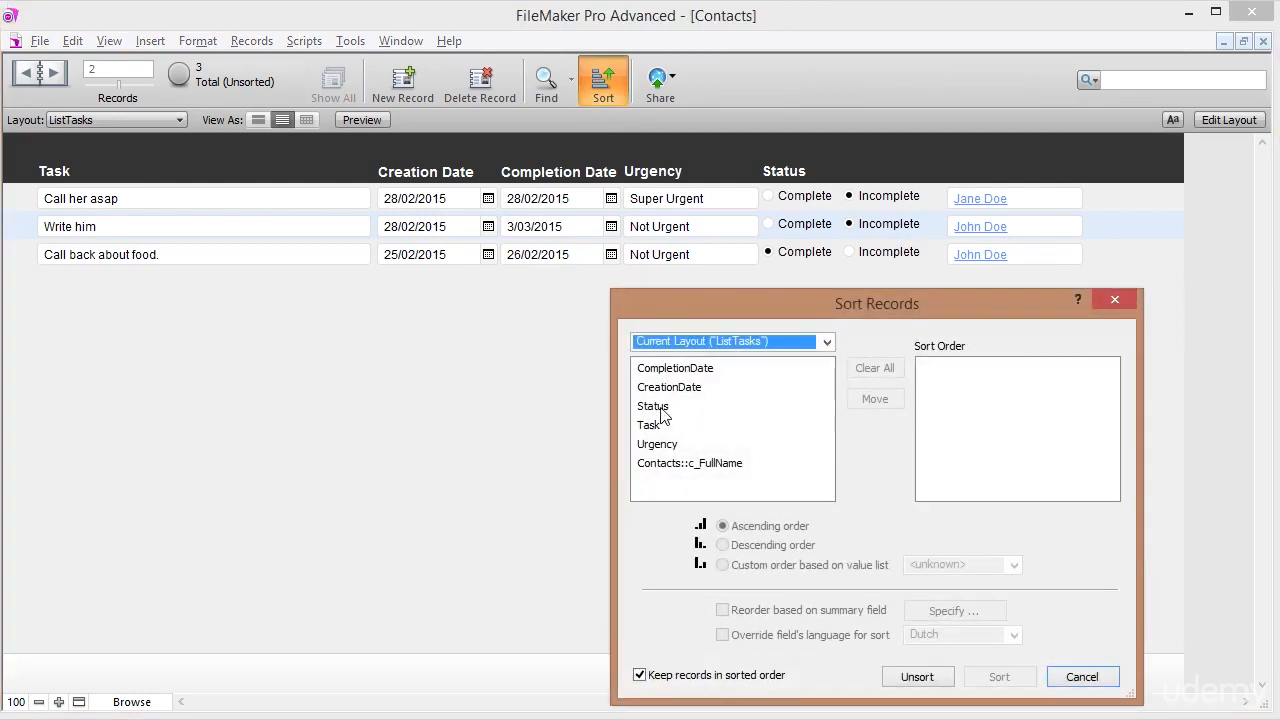
double_click(654, 406)
click(999, 676)
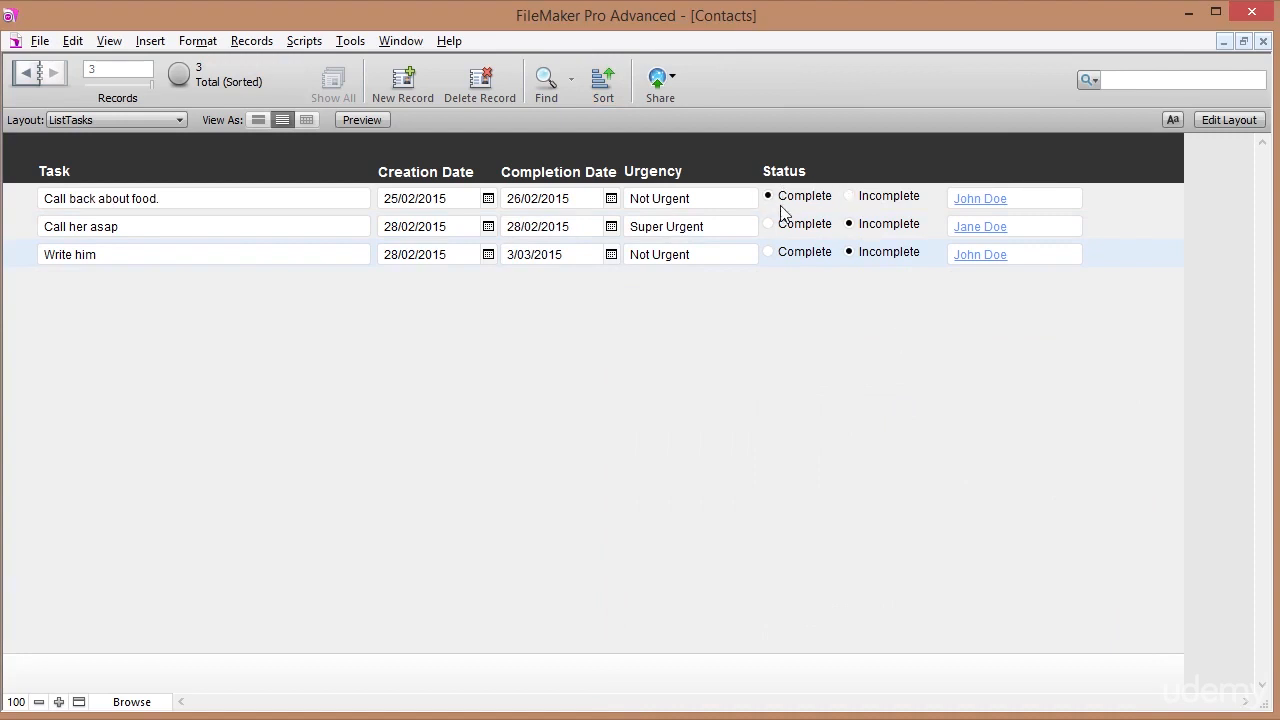
Re-sort Status in descending order and mark 'Call her asap' as Complete.
click(590, 78)
click(945, 369)
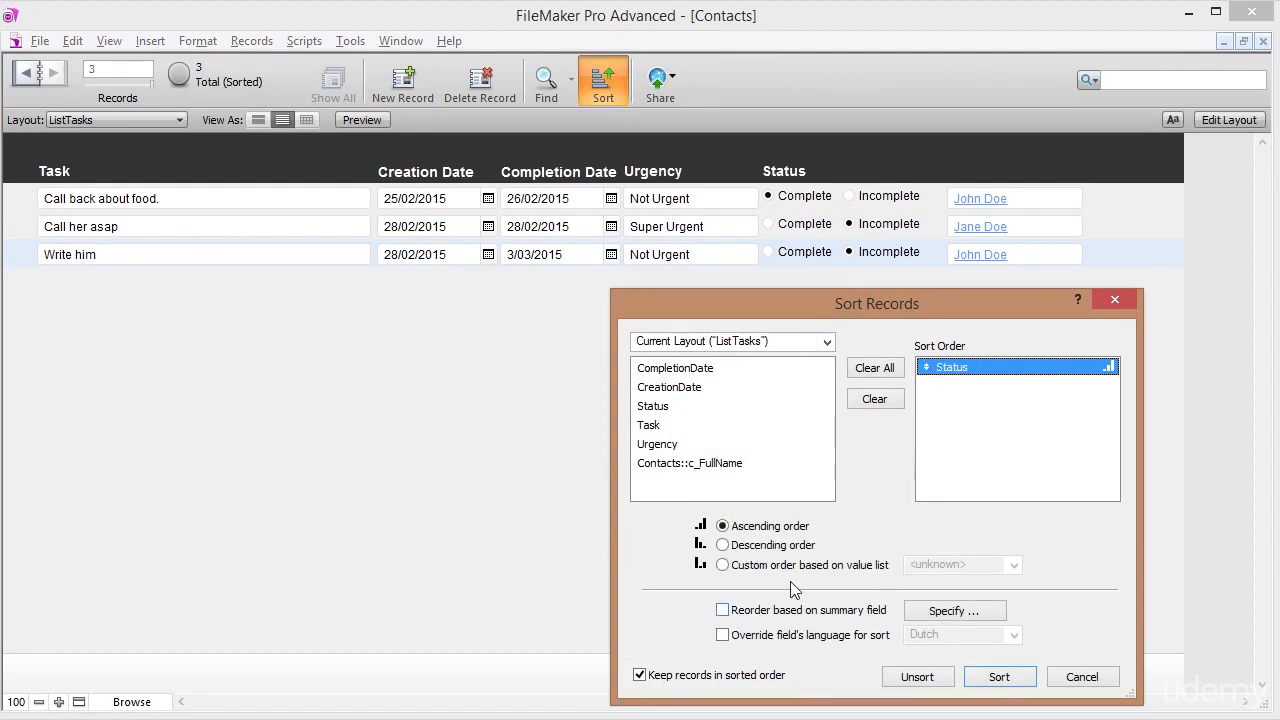
click(785, 546)
click(998, 677)
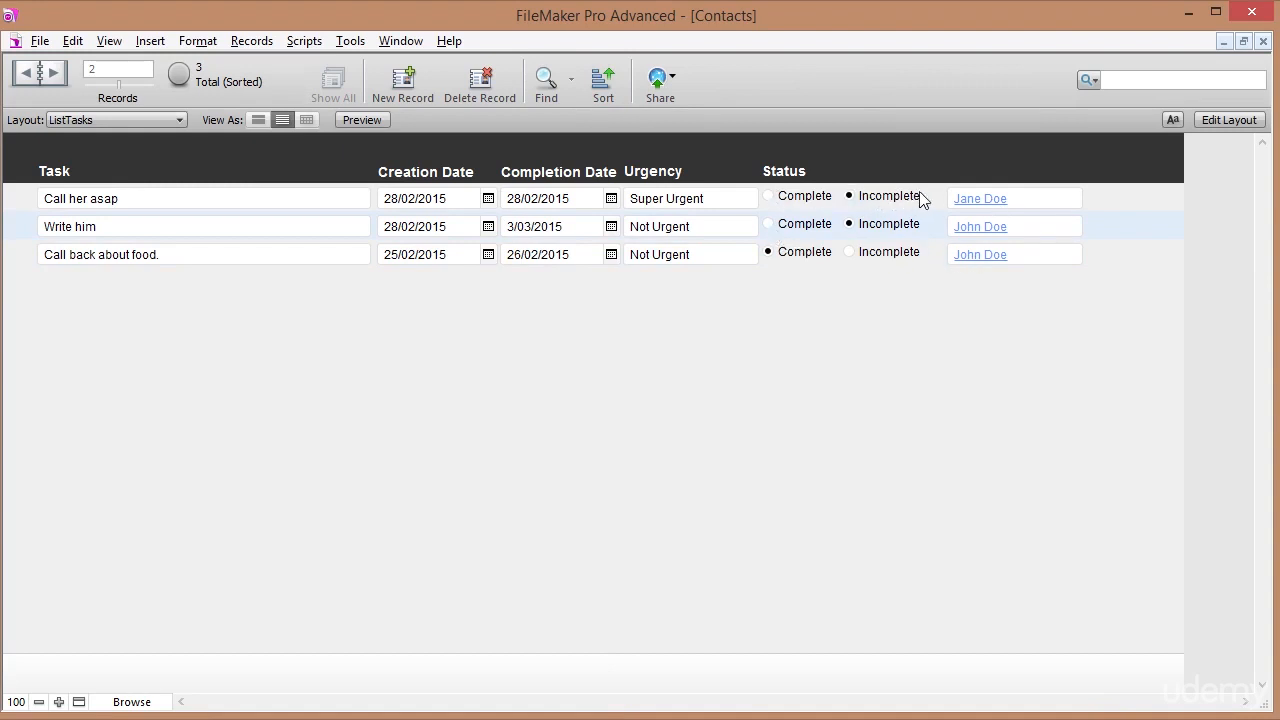
click(769, 198)
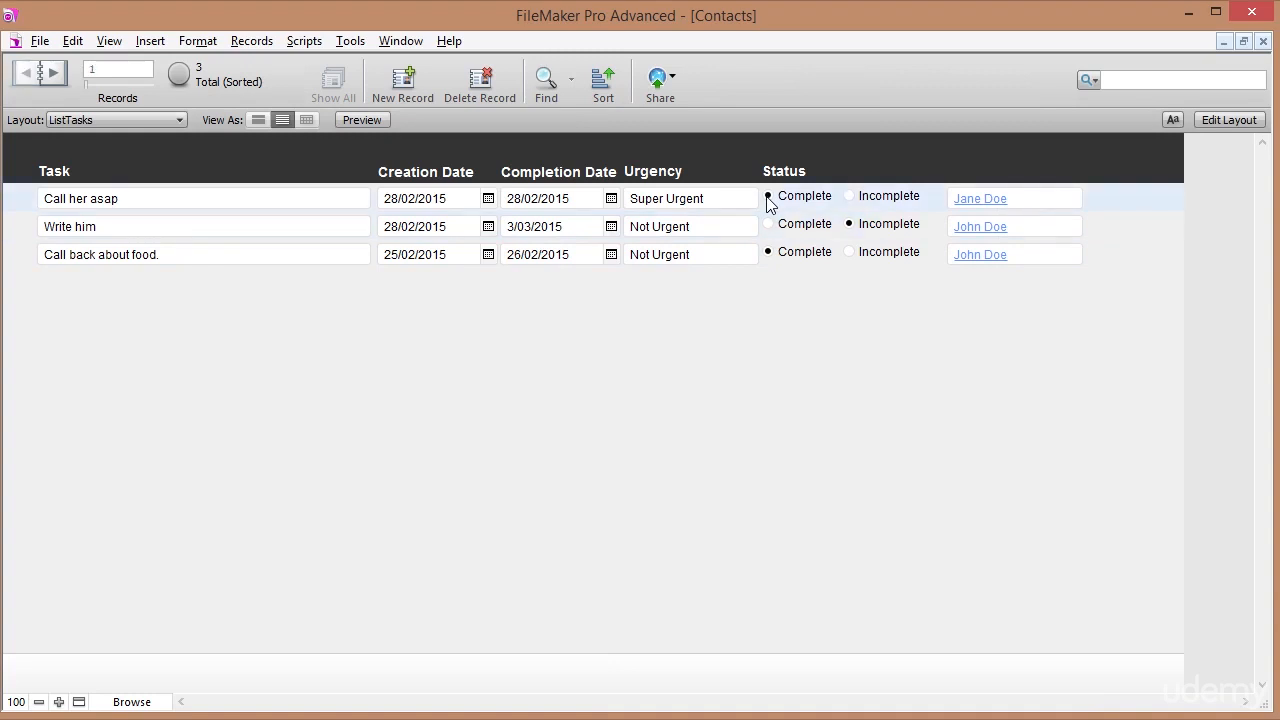
click(862, 158)
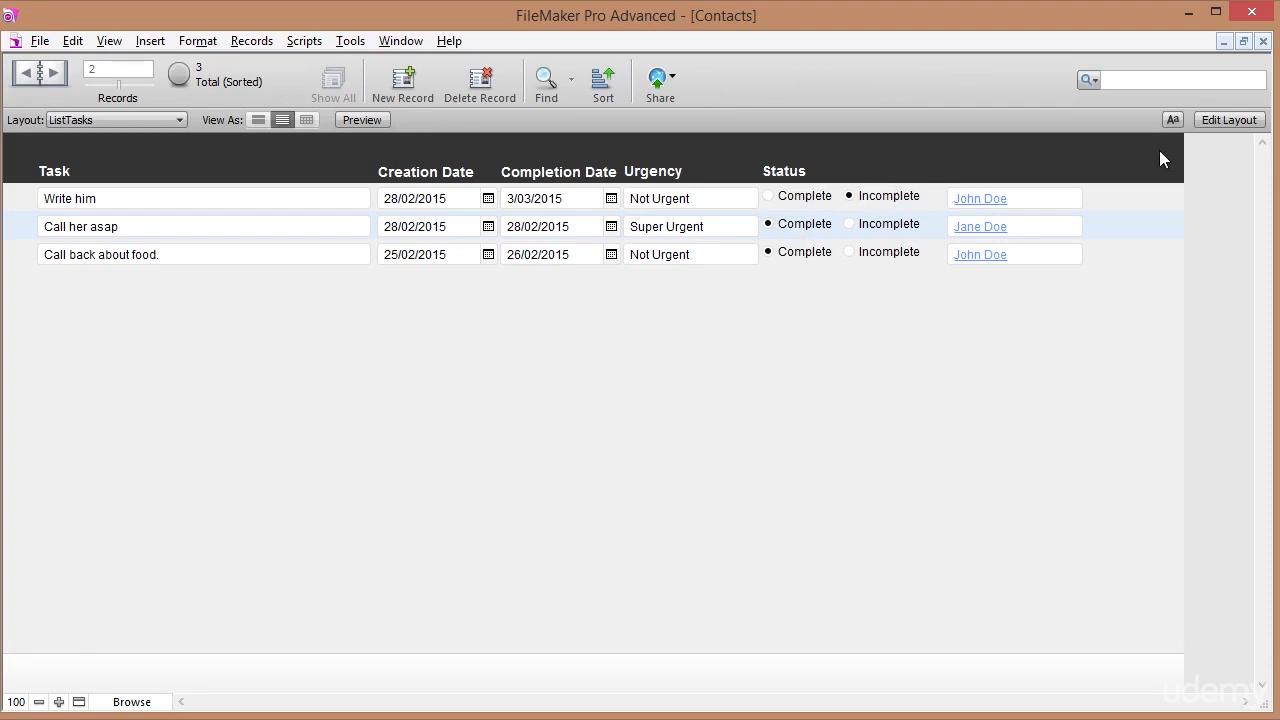
In Layout mode, add a Sub-summary part when sorted by ContactIdFk, printed above the records.
click(1217, 118)
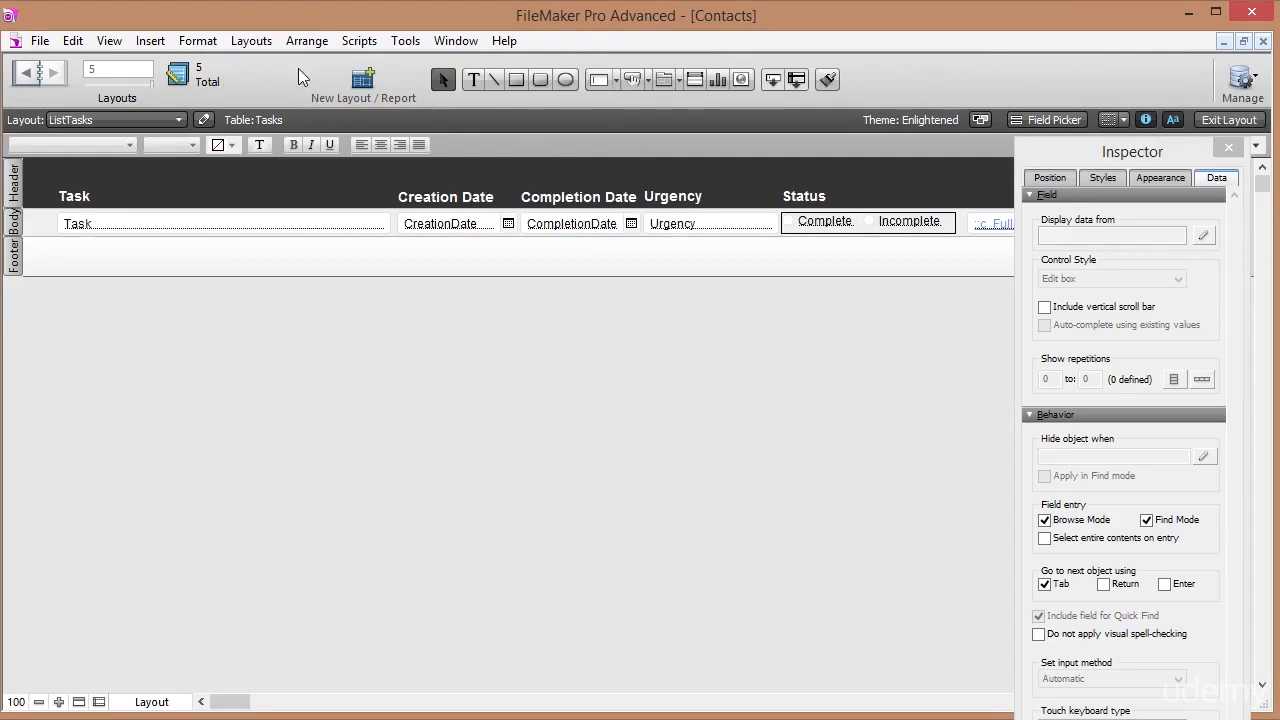
click(251, 44)
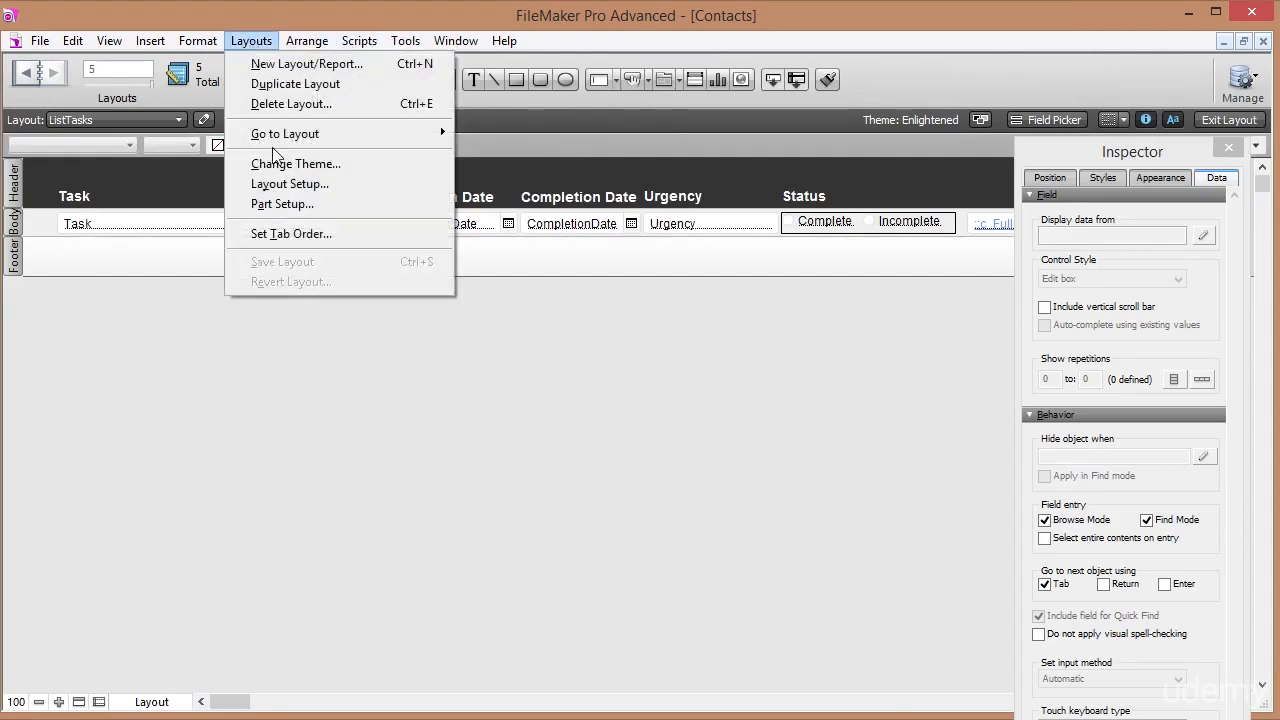
click(279, 205)
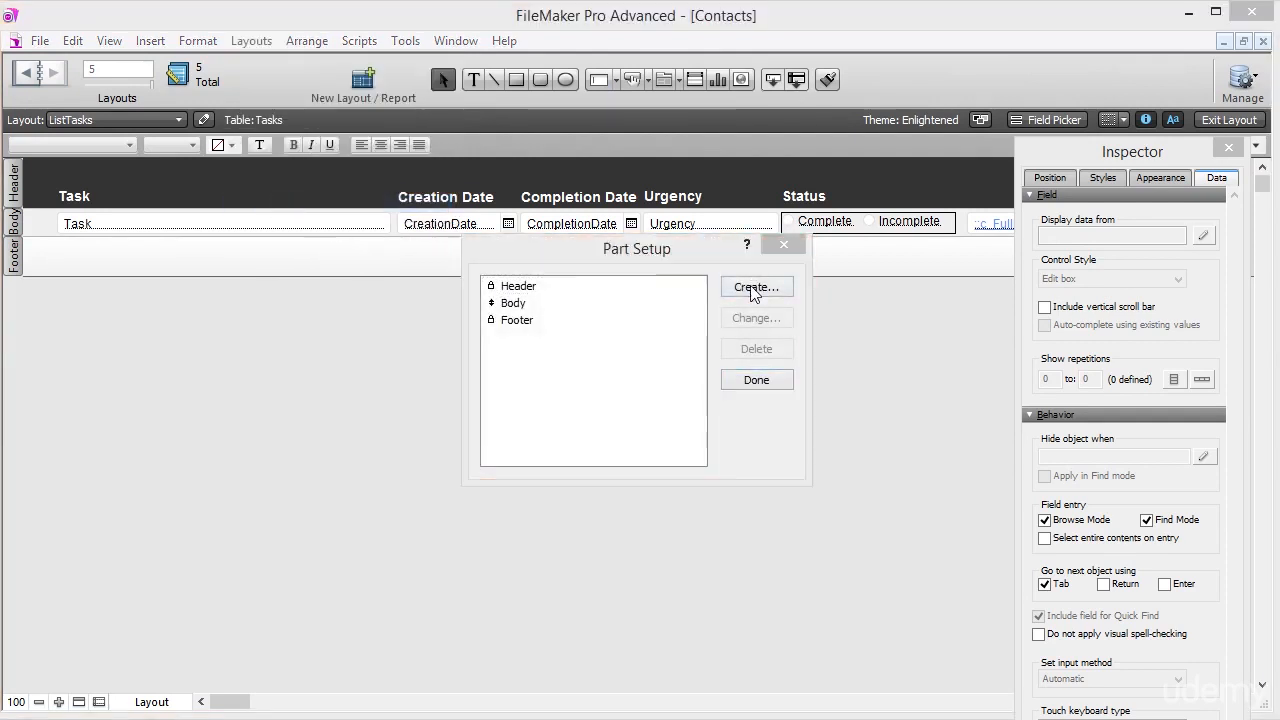
click(757, 287)
click(596, 386)
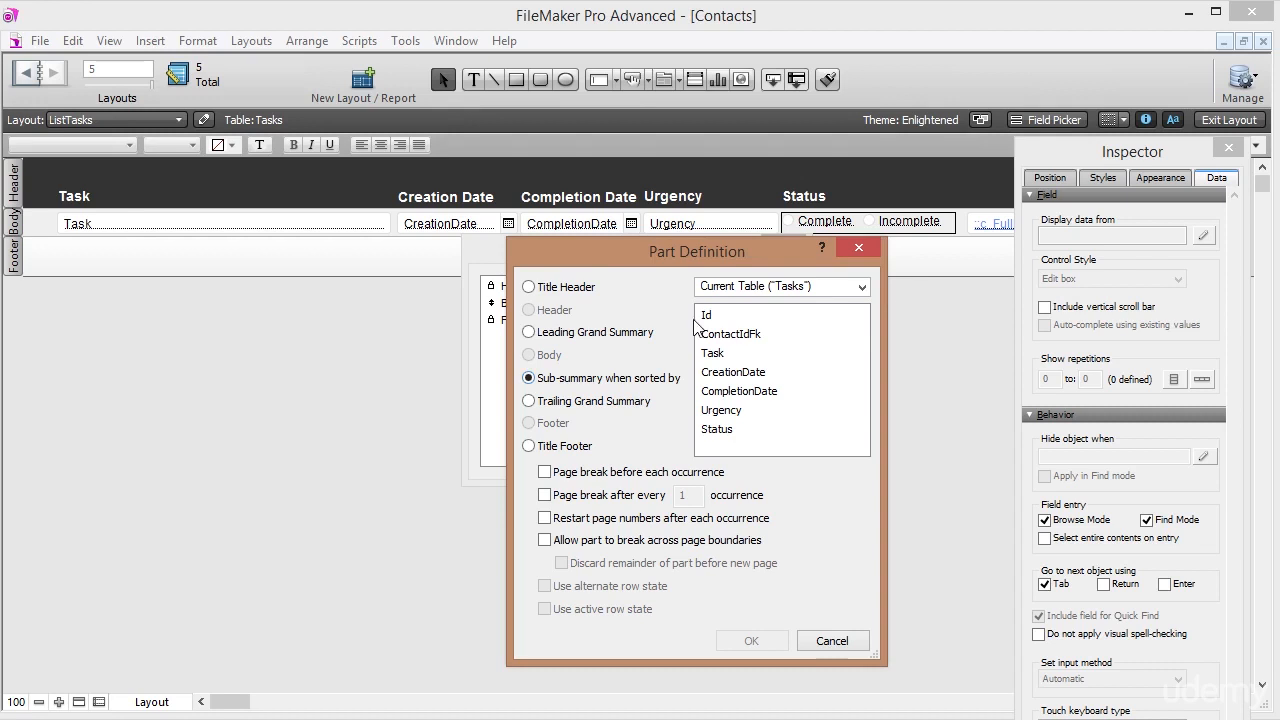
click(740, 334)
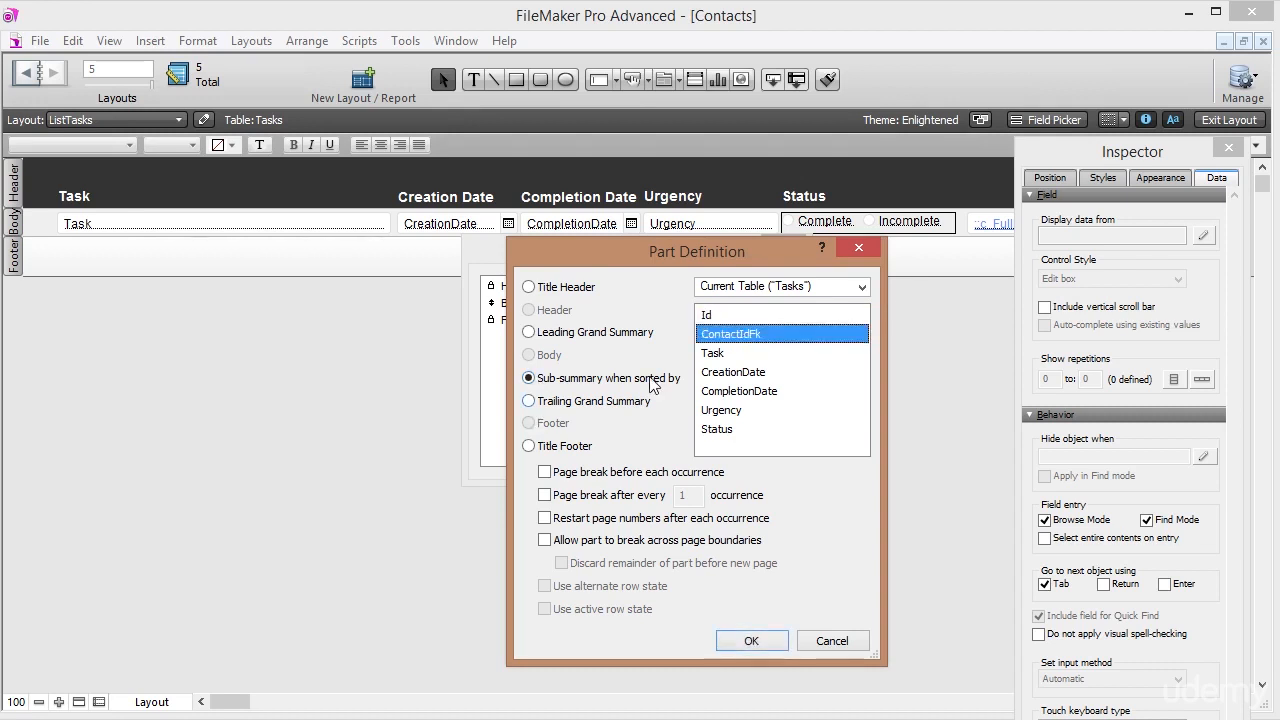
click(762, 641)
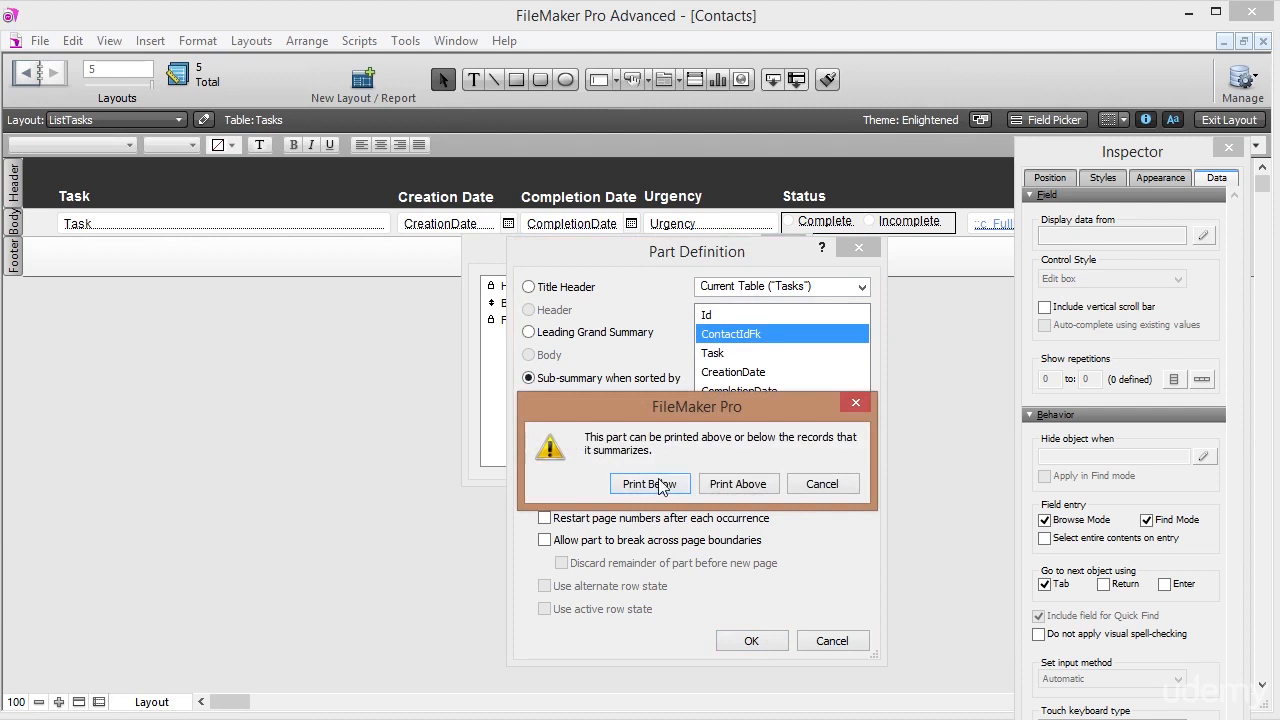
click(737, 484)
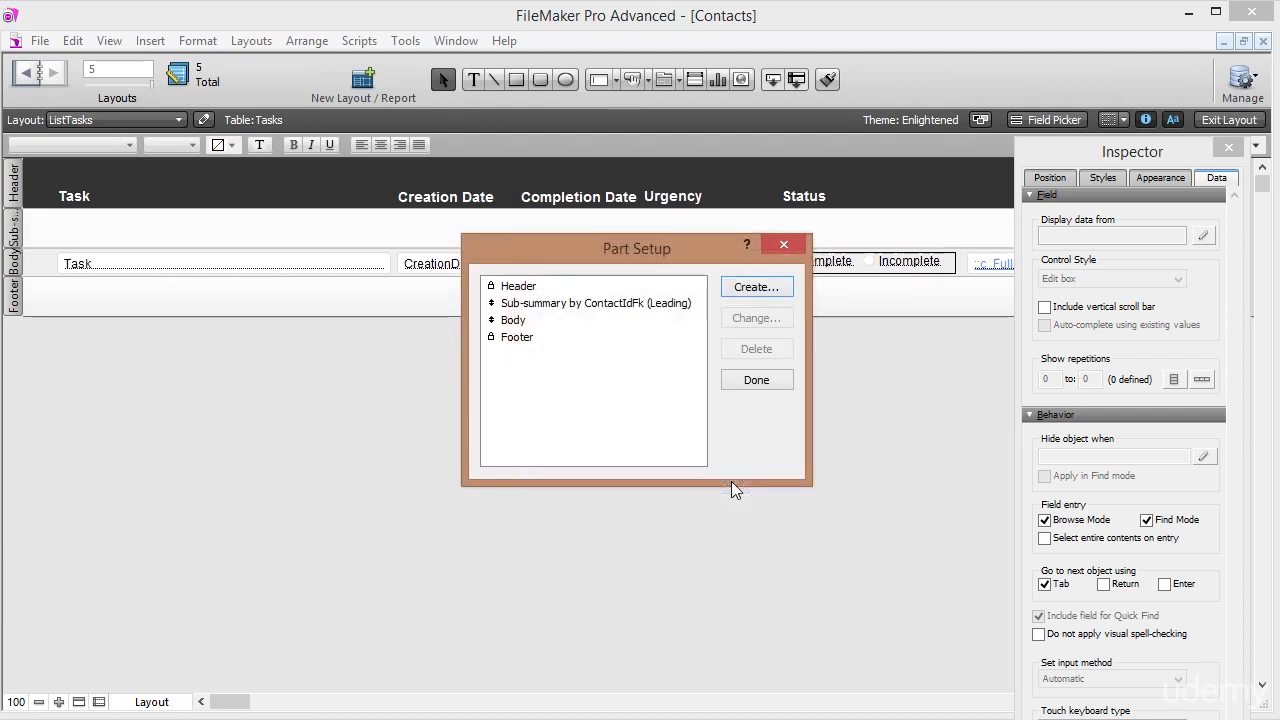
click(760, 380)
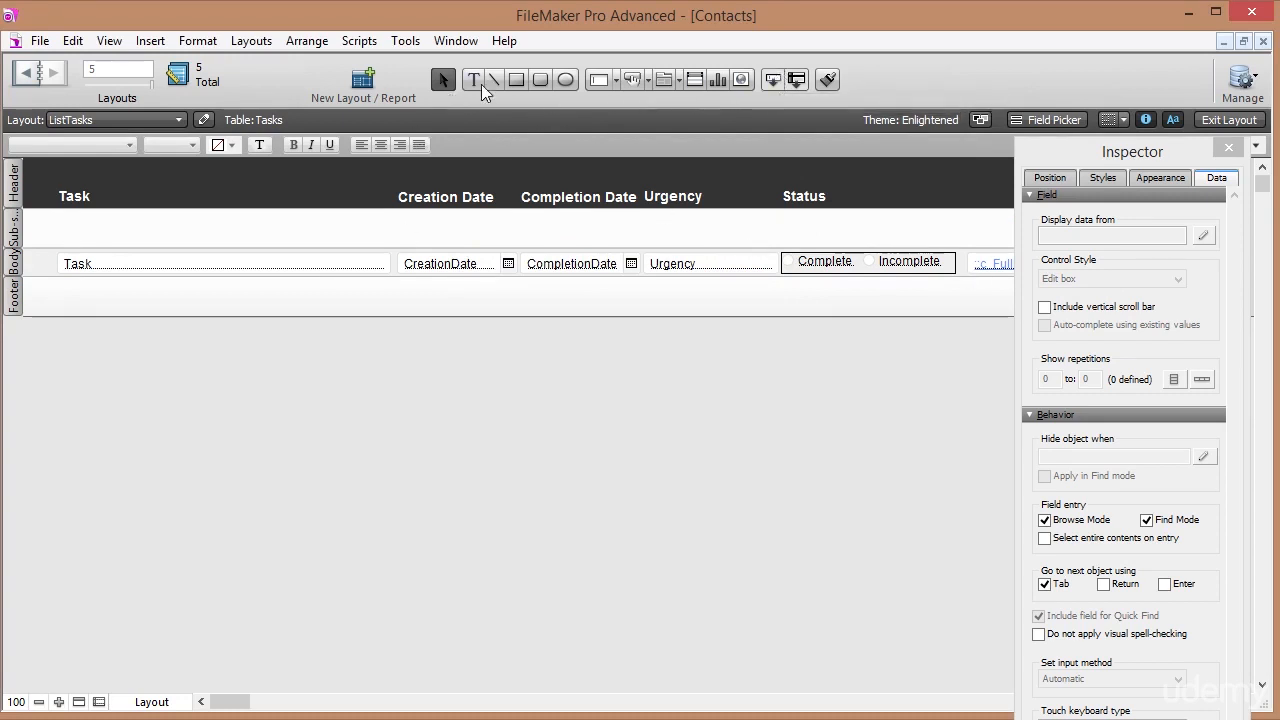
Insert a Contacts::c_FullName merge field into a text box in the sub-summary part.
click(476, 78)
click(73, 232)
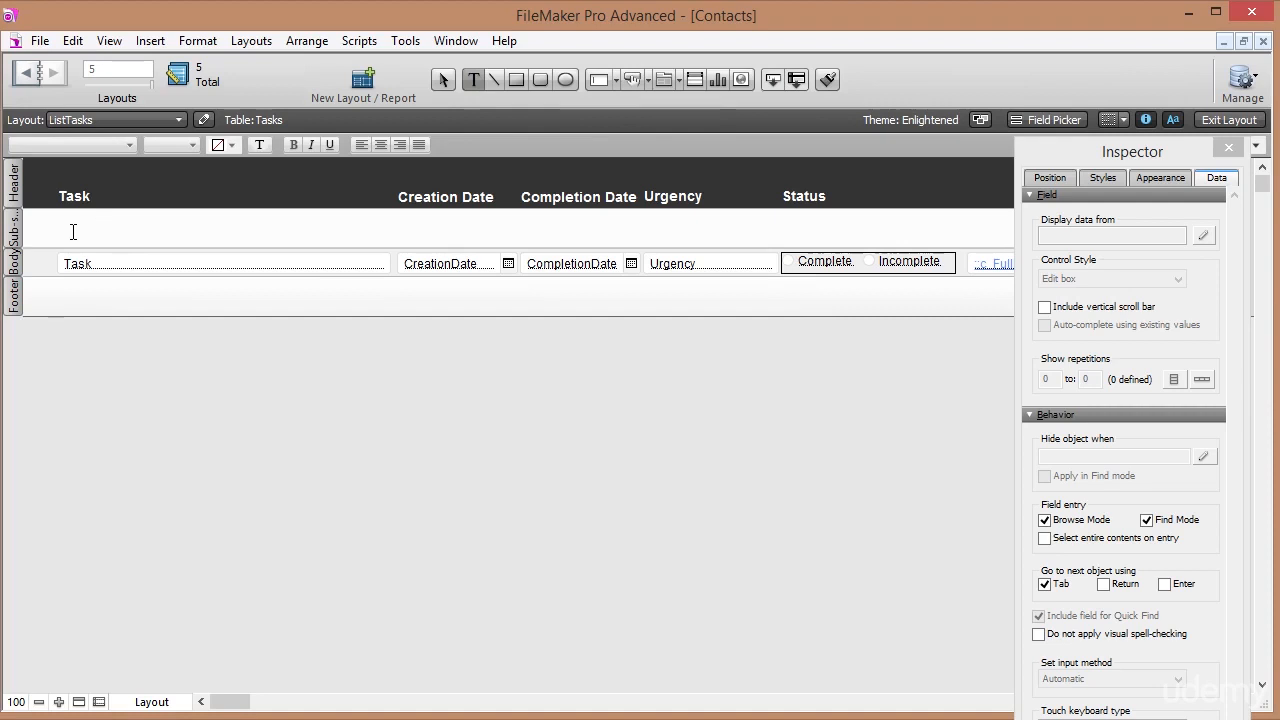
click(117, 42)
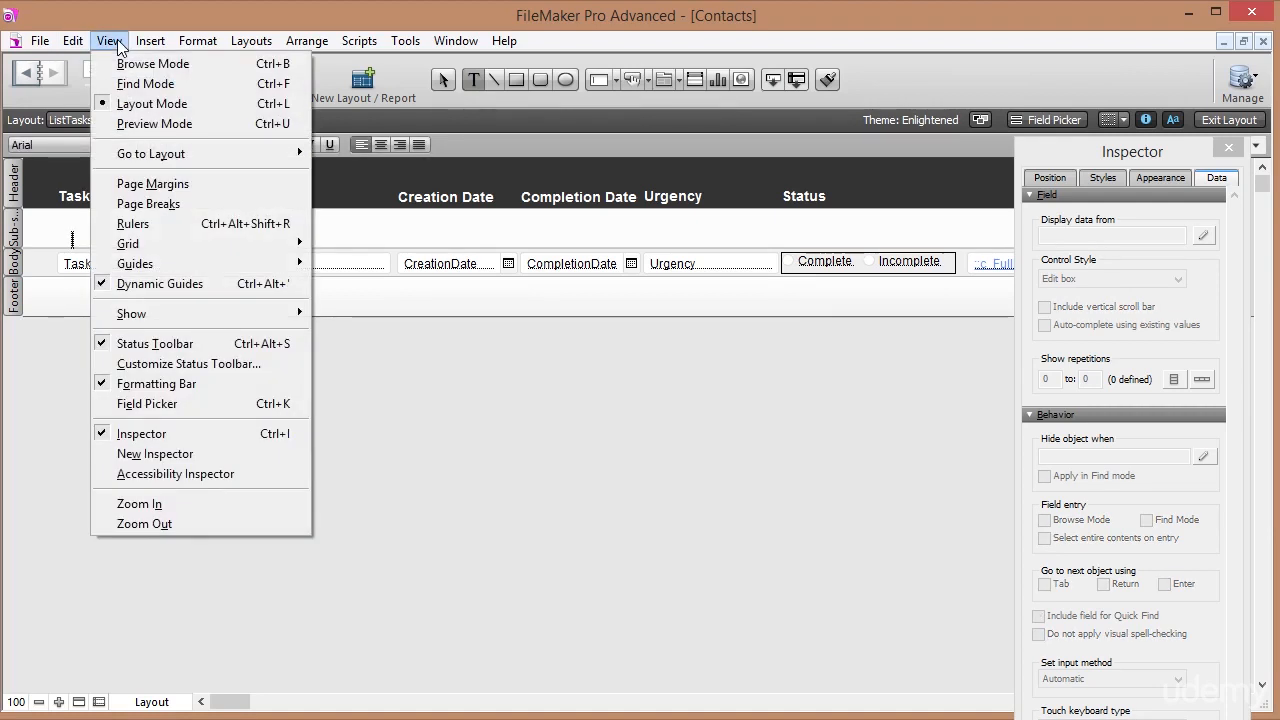
mouse_move(152, 44)
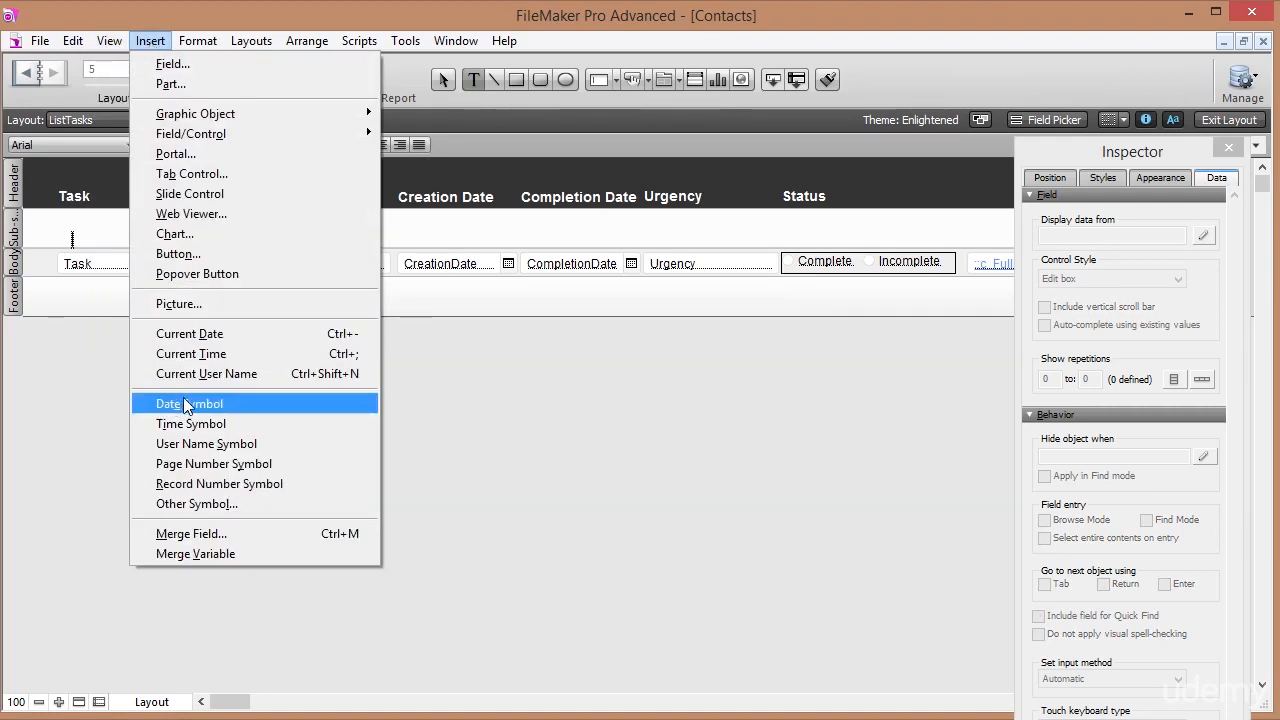
click(185, 540)
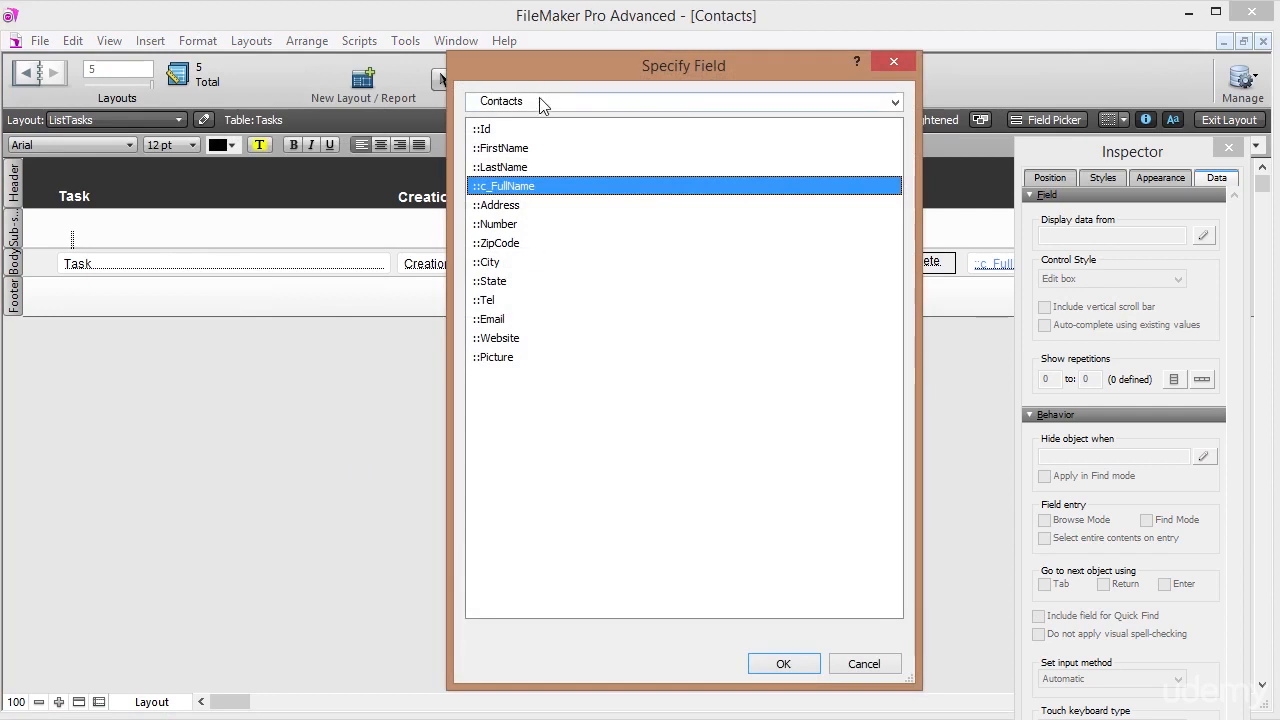
double_click(521, 186)
Format the c_FullName merge field as 14 pt bold.
click(214, 240)
click(183, 146)
click(180, 306)
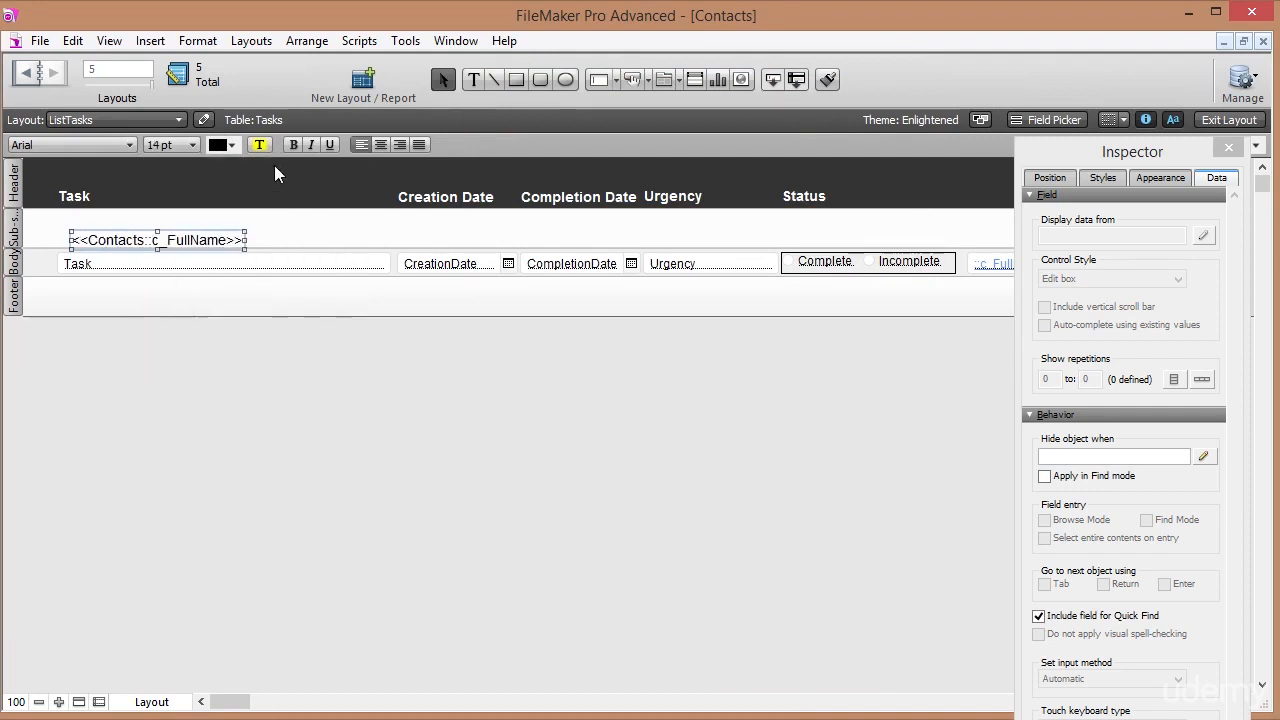
click(295, 146)
Move the merge field to the sub-summary's left edge, widen it, and shrink the part's height.
mouse_move(186, 238)
mouse_down()
mouse_move(194, 230)
mouse_move(183, 230)
mouse_up()
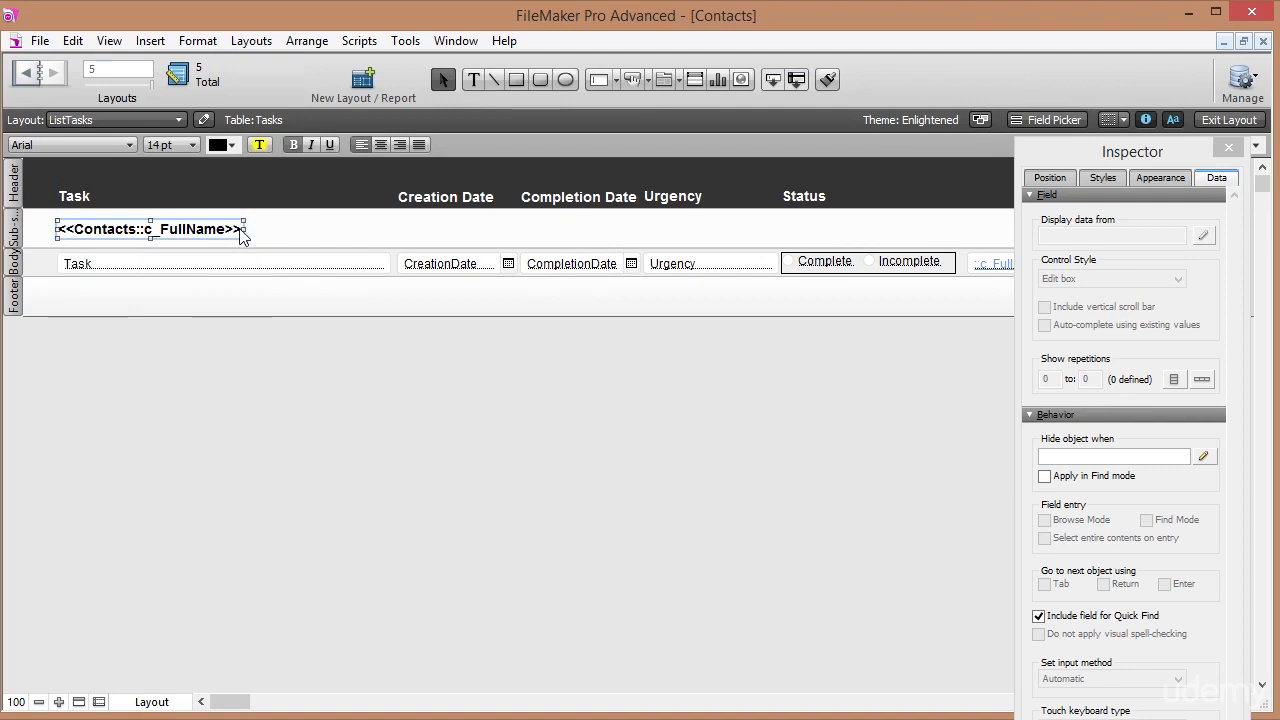
drag(245, 230, 309, 220)
key(Left)
key(Left)
key(Left)
key(Left)
key(Left)
key(Left)
key(Left)
key(Left)
key(Left)
key(Left)
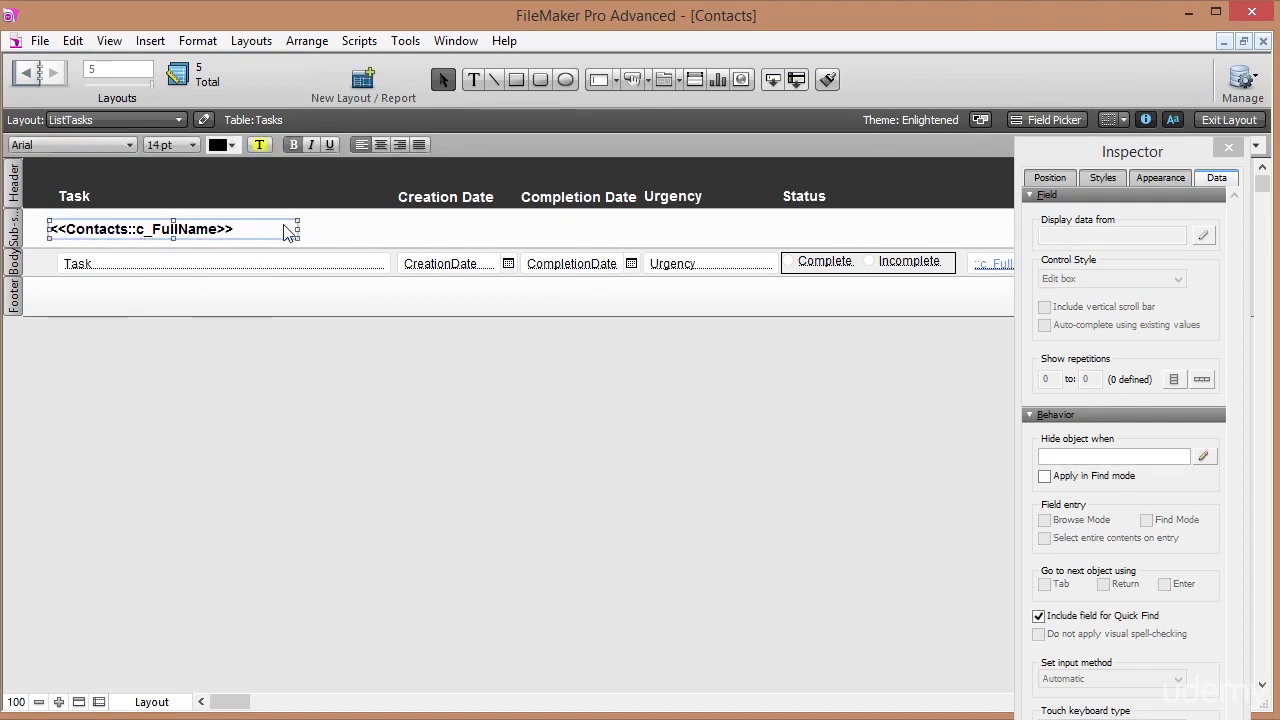
key(Left)
key(Left)
key(Left)
key(Up)
key(Up)
key(Up)
key(Up)
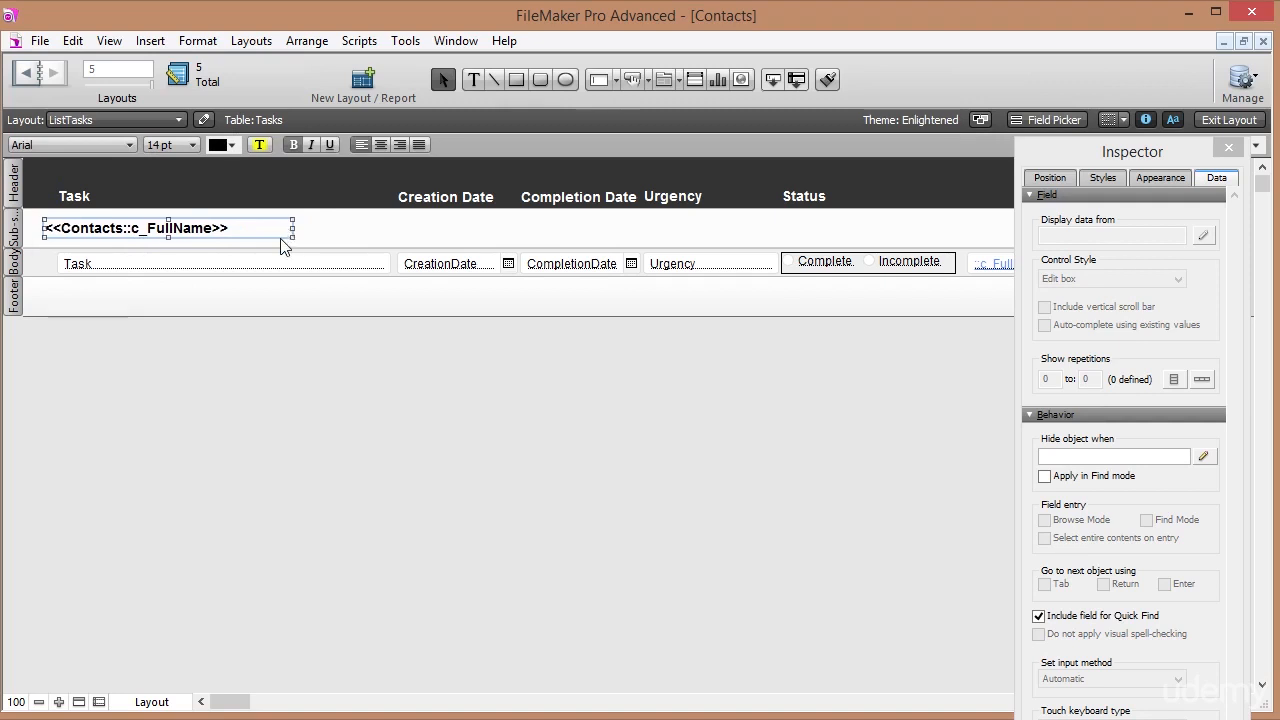
key(Up)
key(Up)
key(Up)
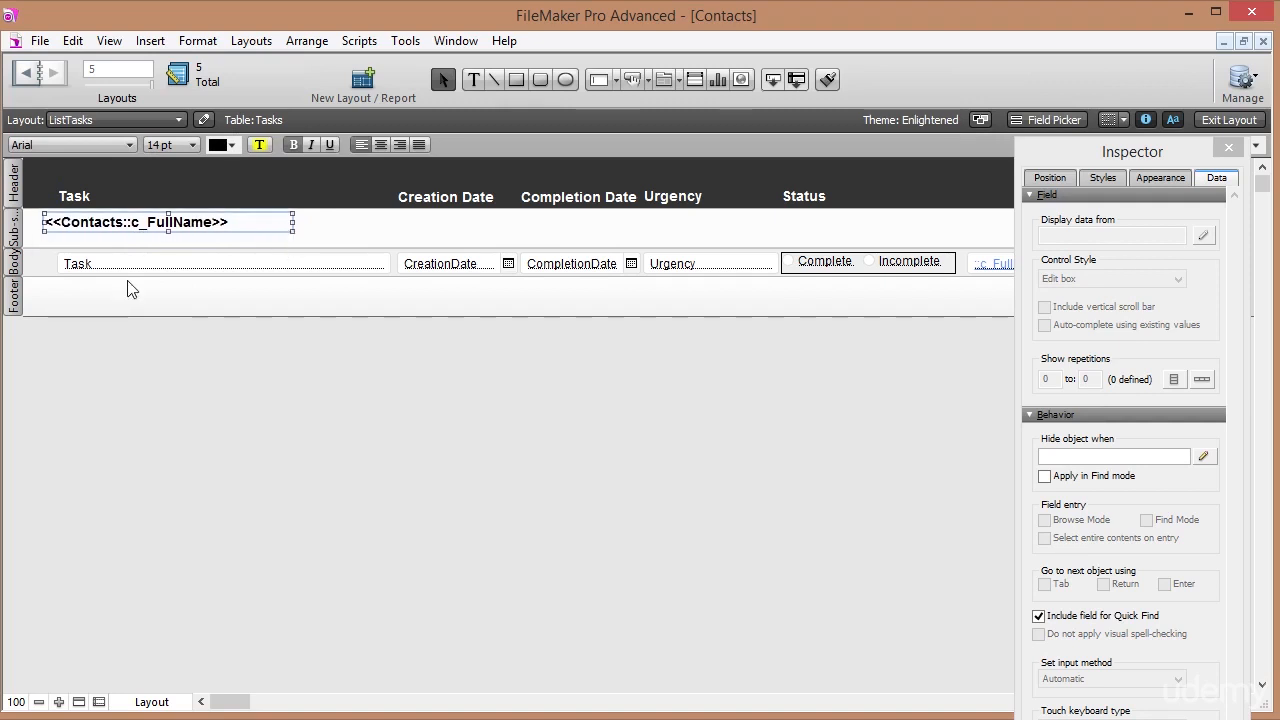
drag(38, 247, 42, 238)
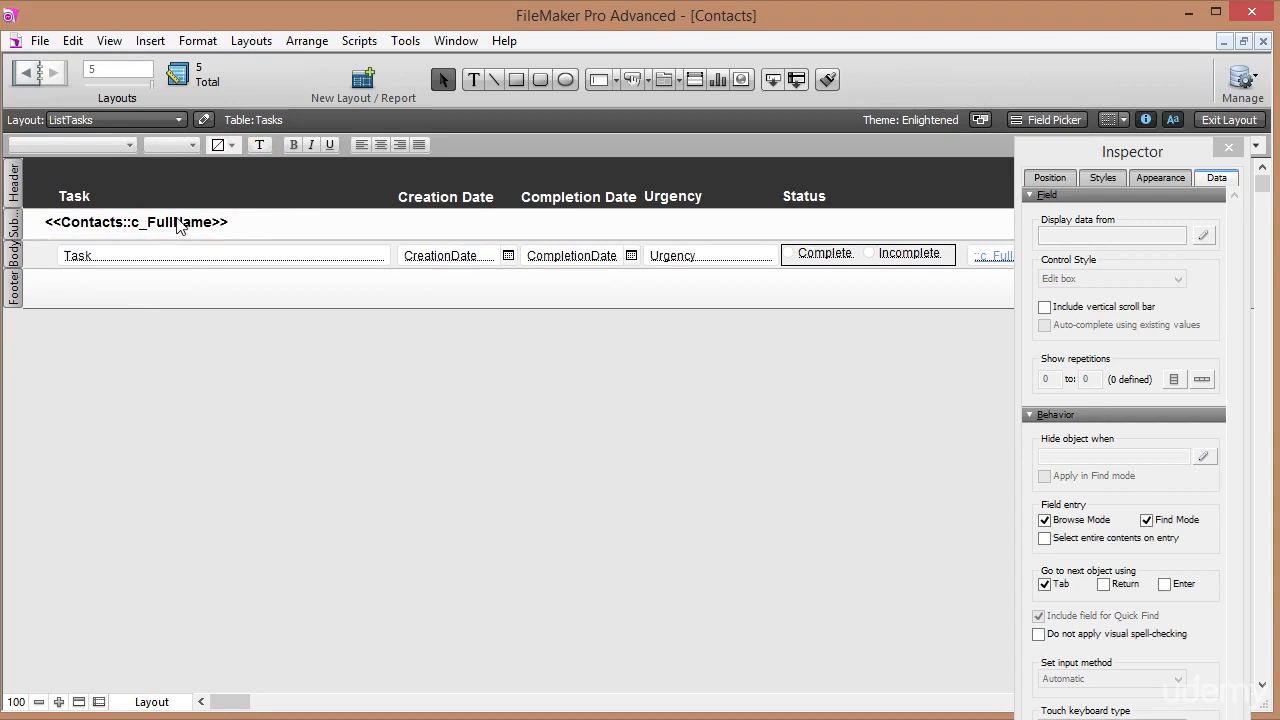
click(178, 222)
drag(178, 222, 178, 224)
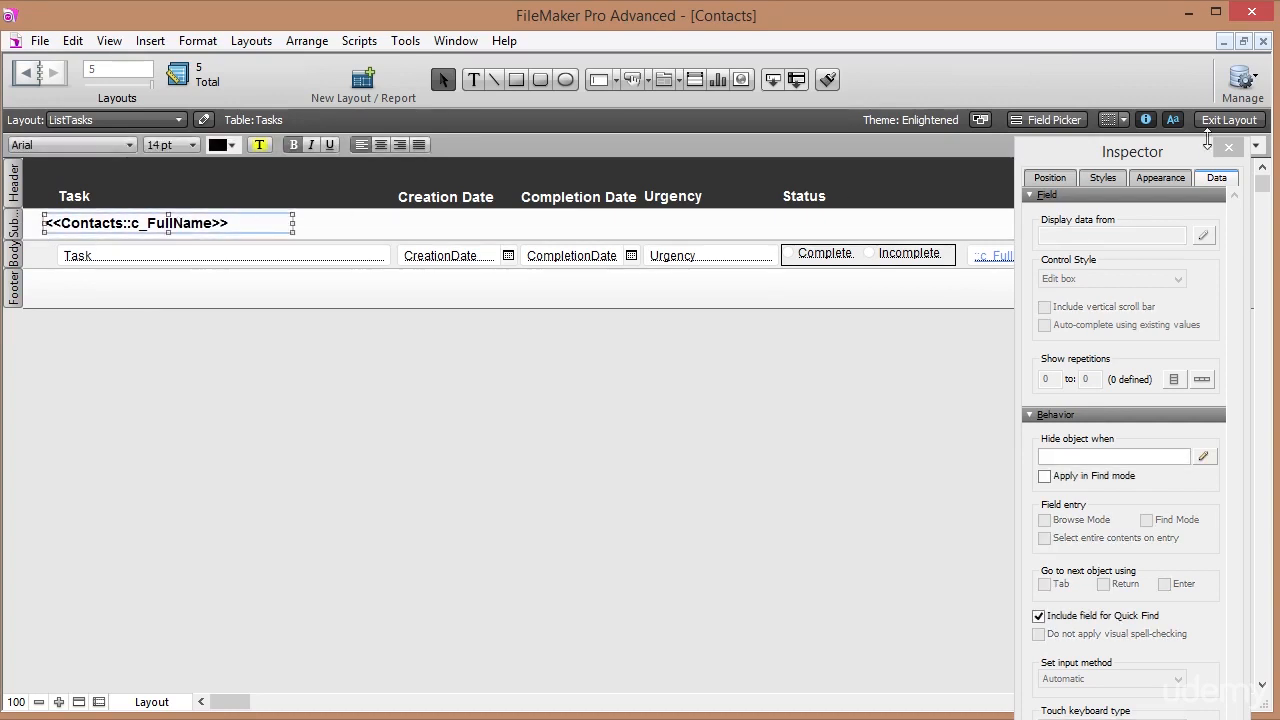
Back in Browse mode, replace the Status sort with Tasks::ContactIdFk as the only sort field.
click(1229, 120)
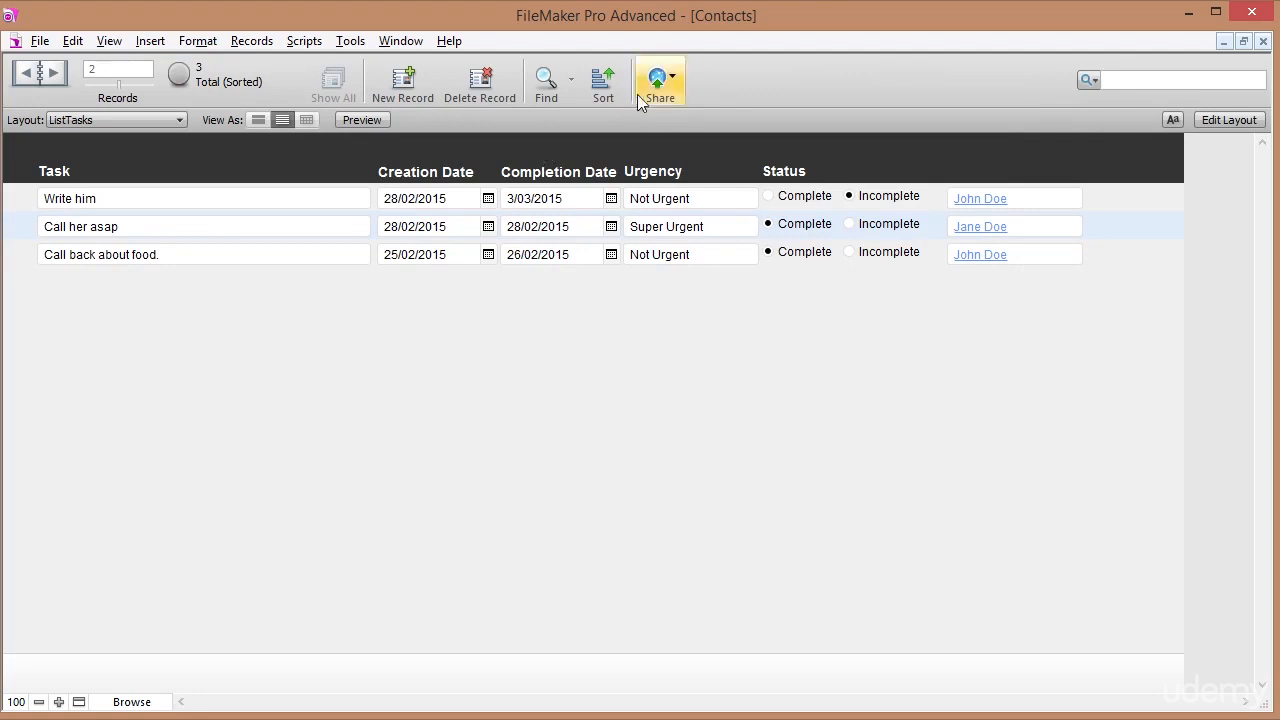
click(601, 86)
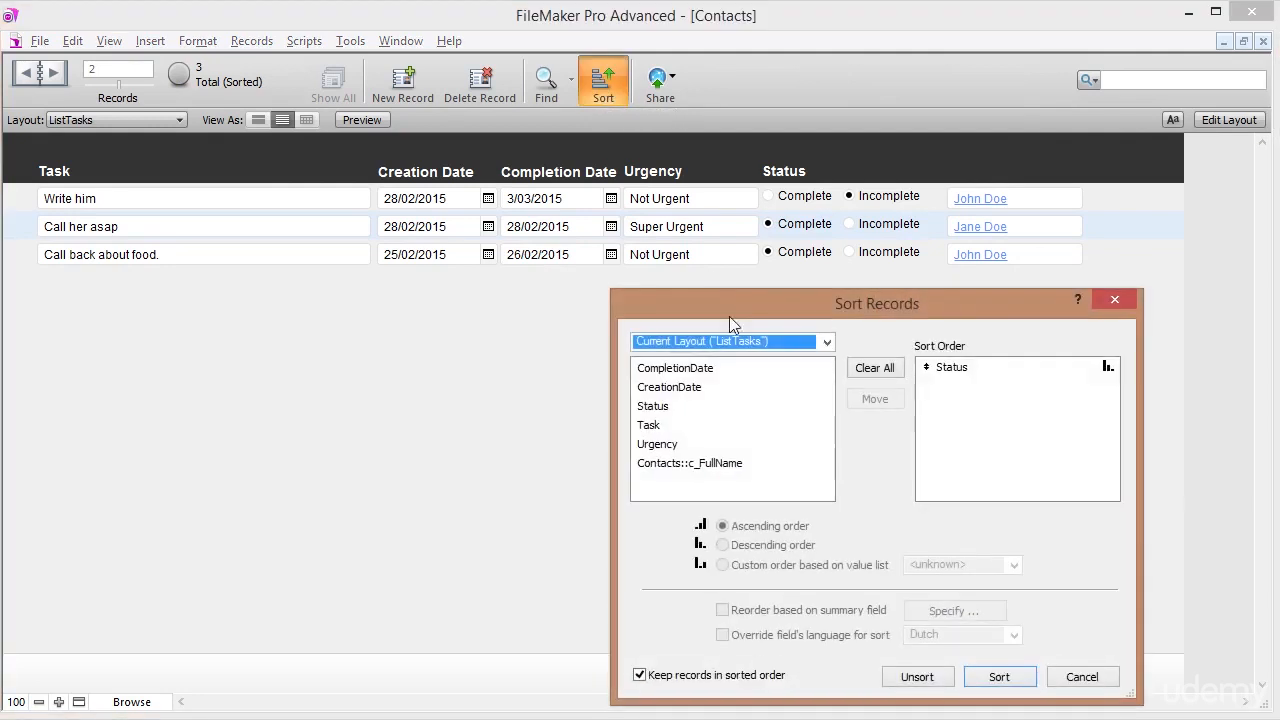
click(886, 370)
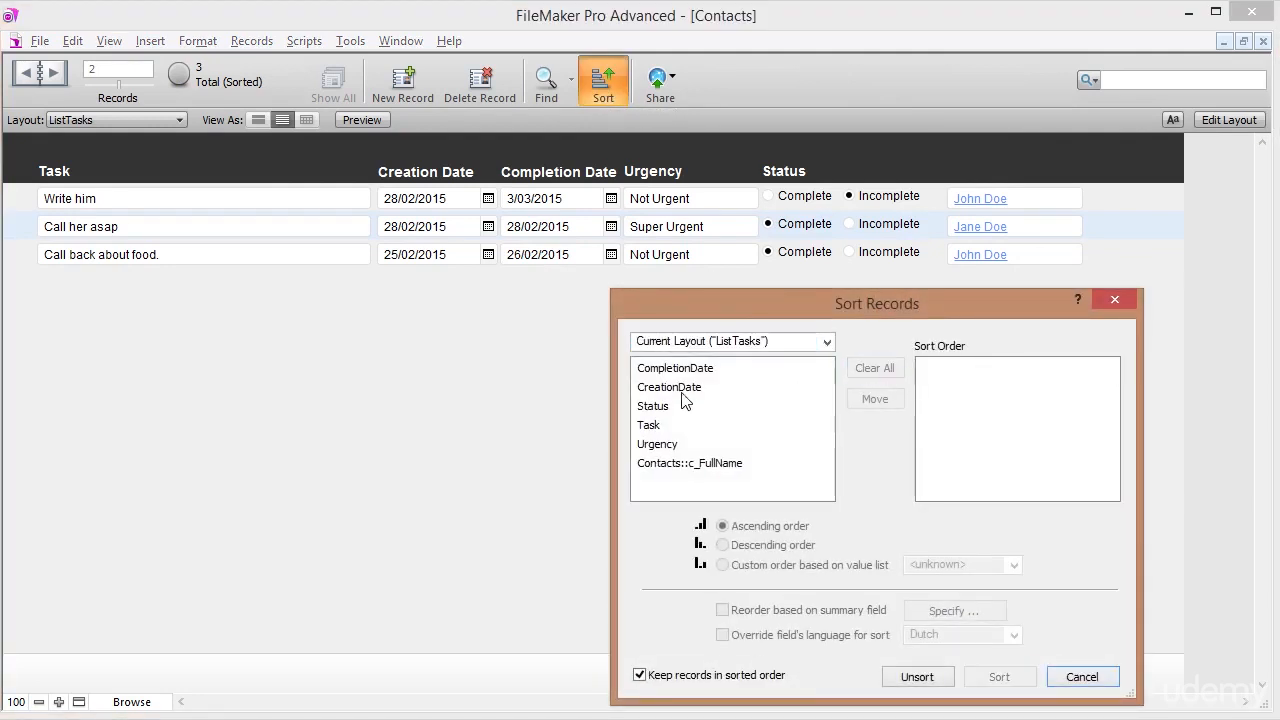
click(827, 342)
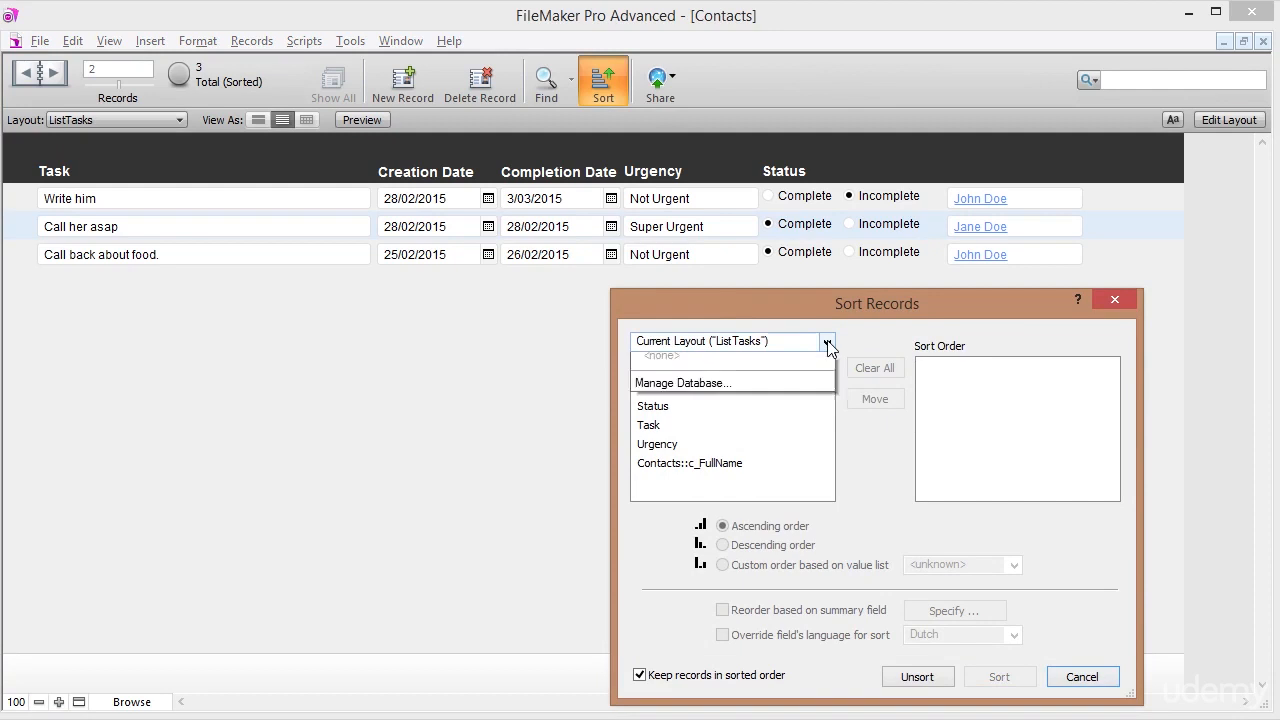
click(671, 375)
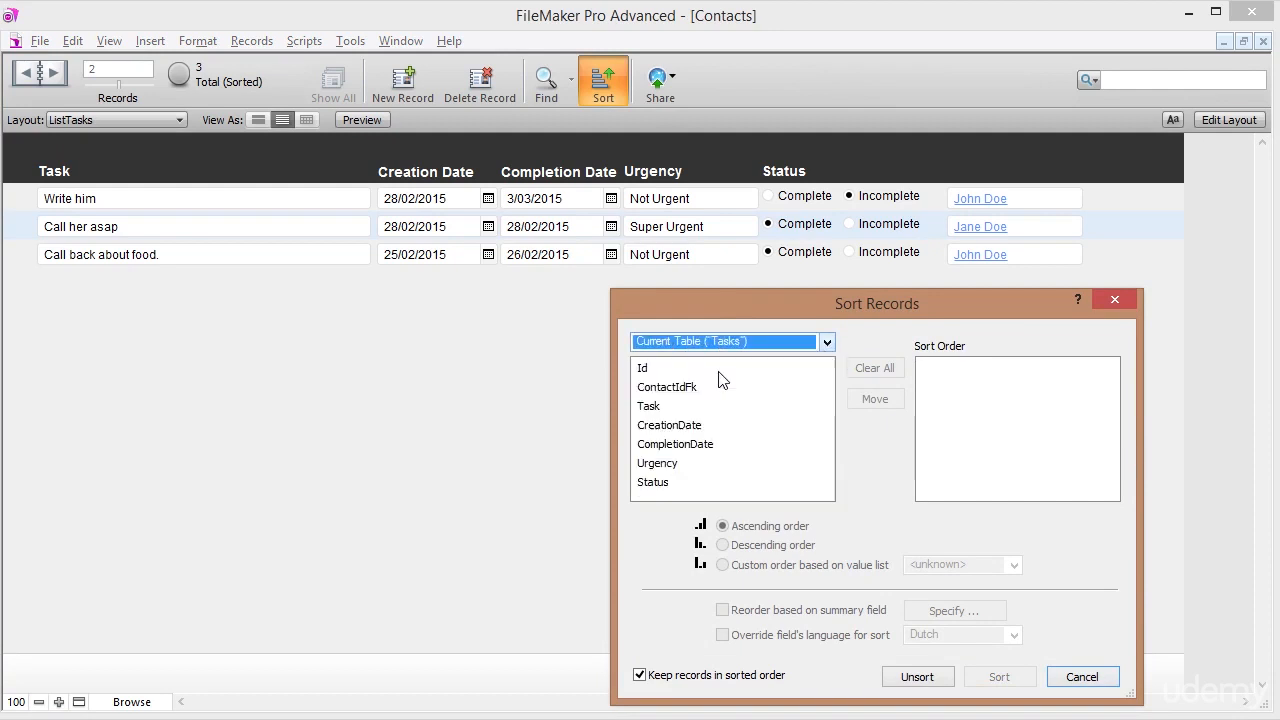
double_click(678, 388)
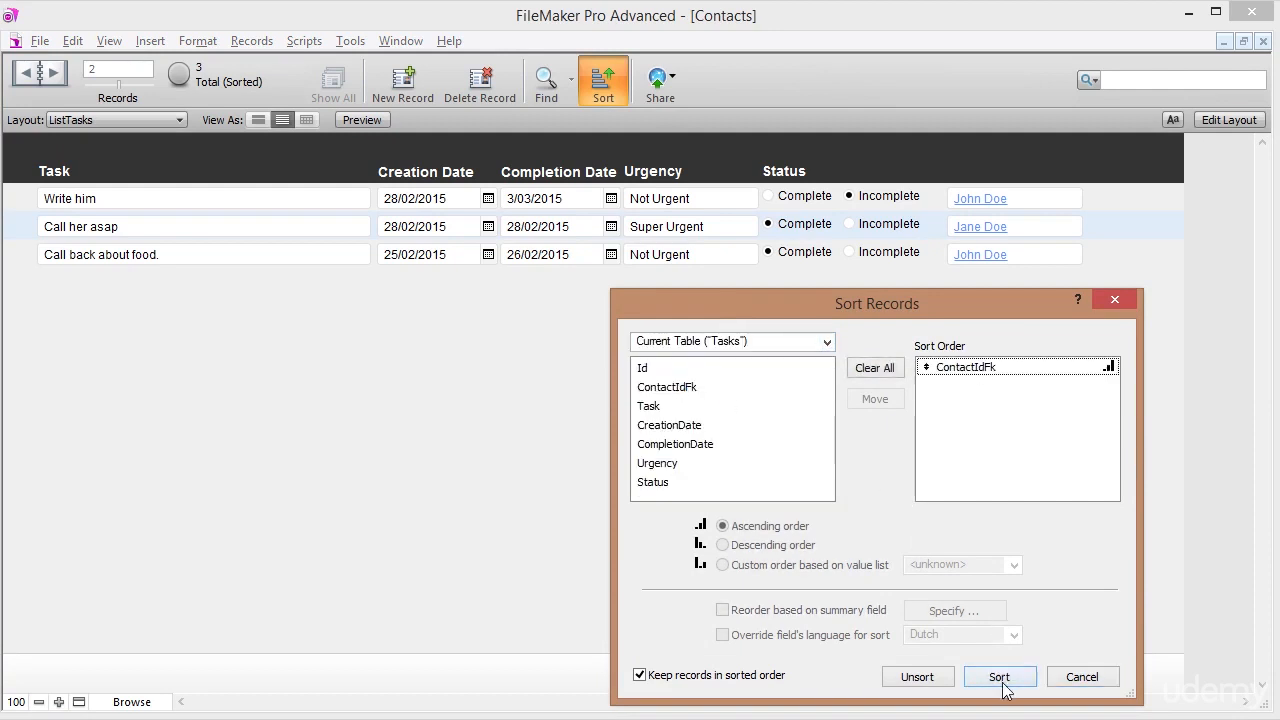
click(999, 677)
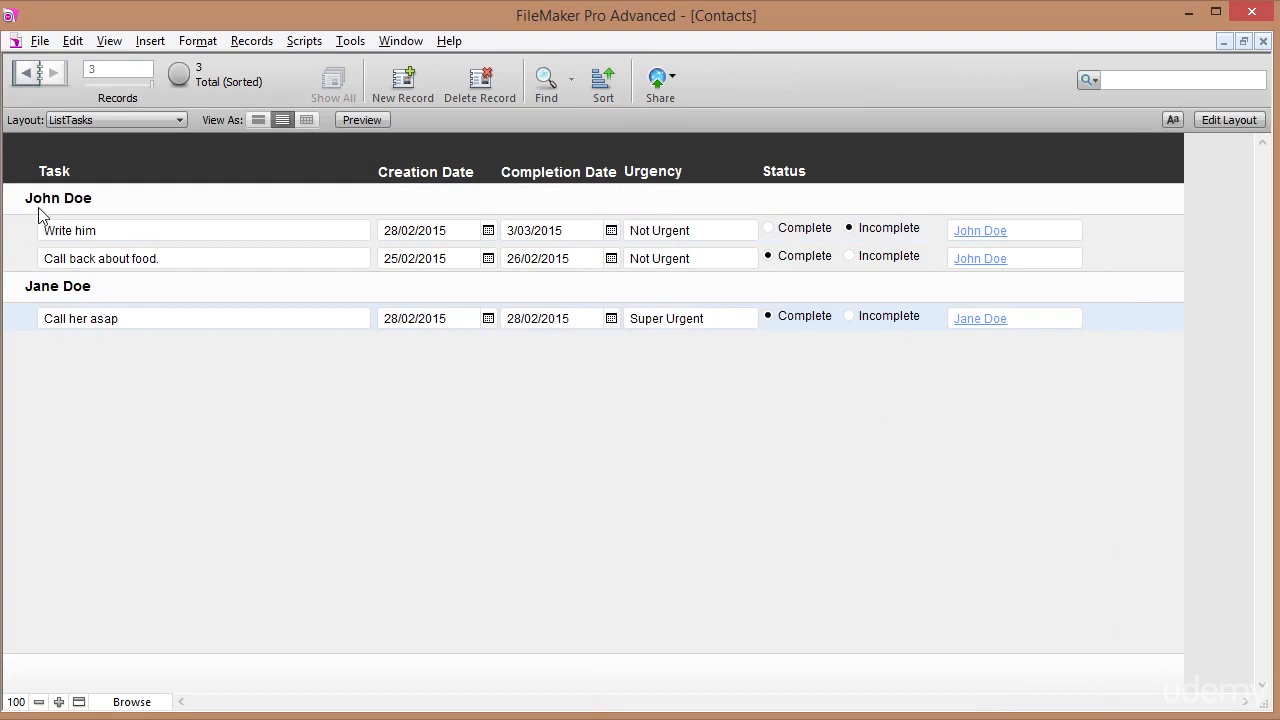
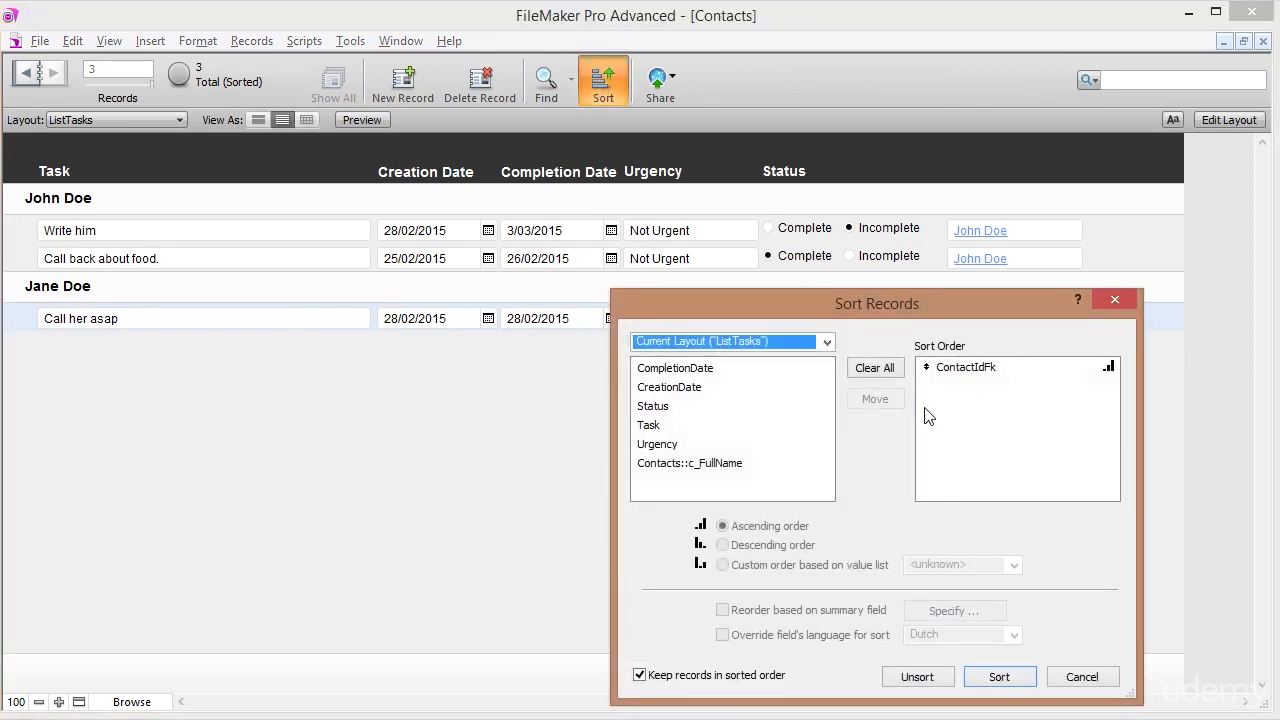
Replace the ContactIdFk sort with Status descending, then set the first task's status to Incomplete.
click(876, 369)
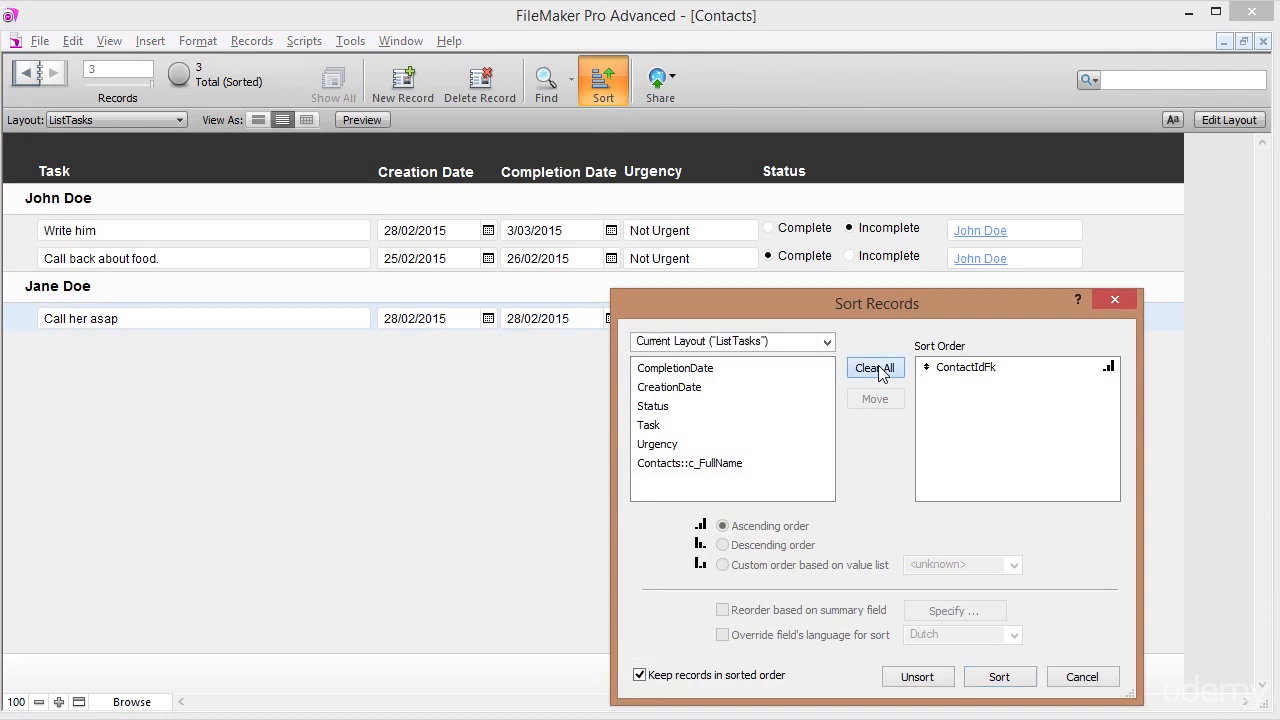
double_click(653, 406)
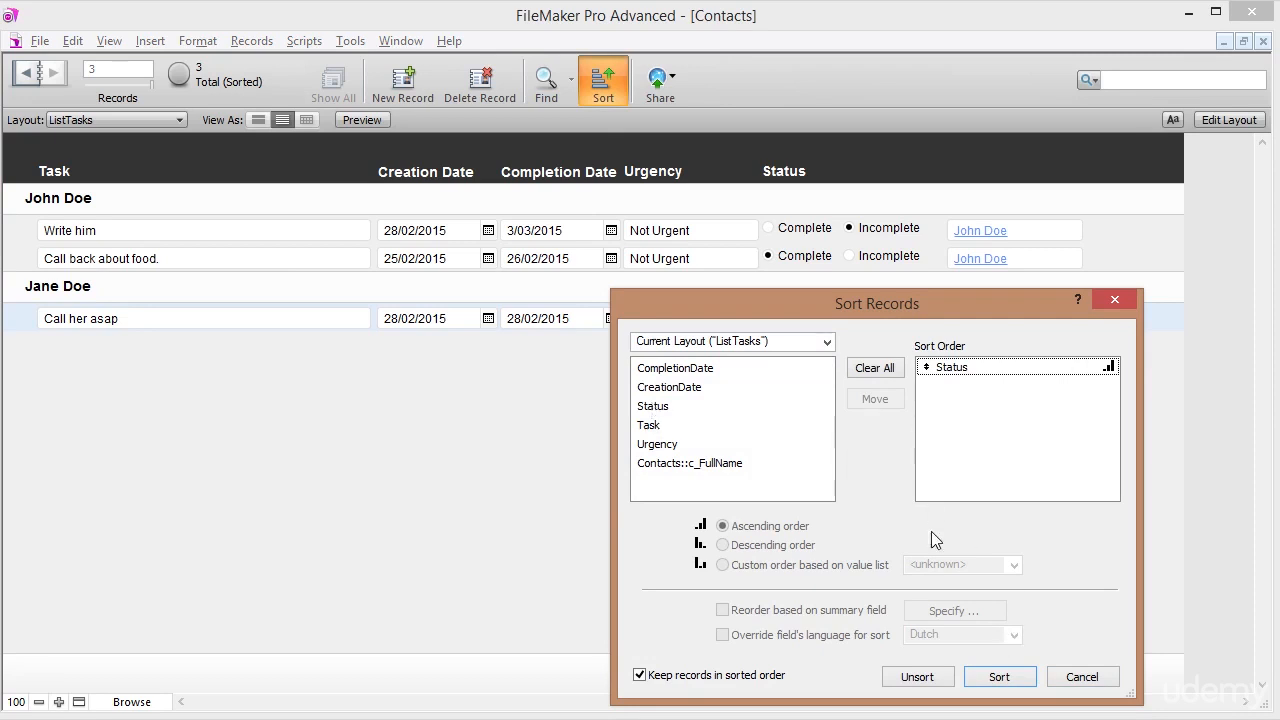
click(921, 369)
click(776, 547)
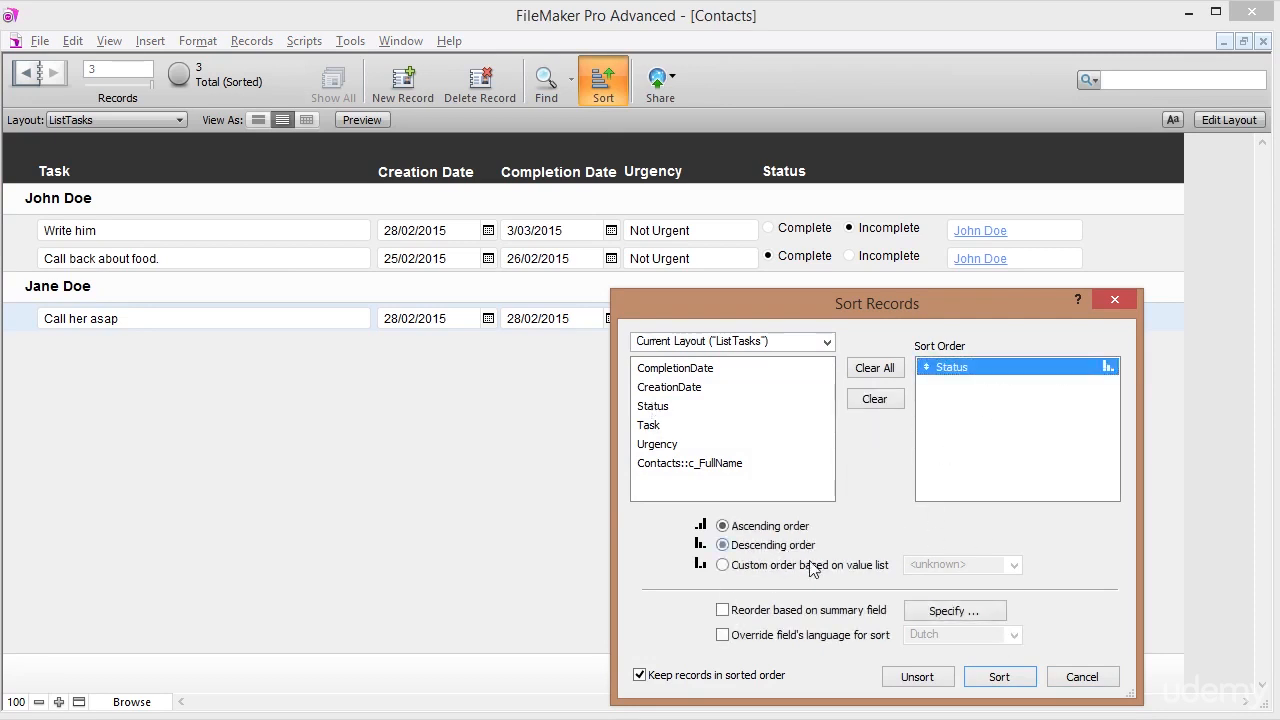
click(996, 677)
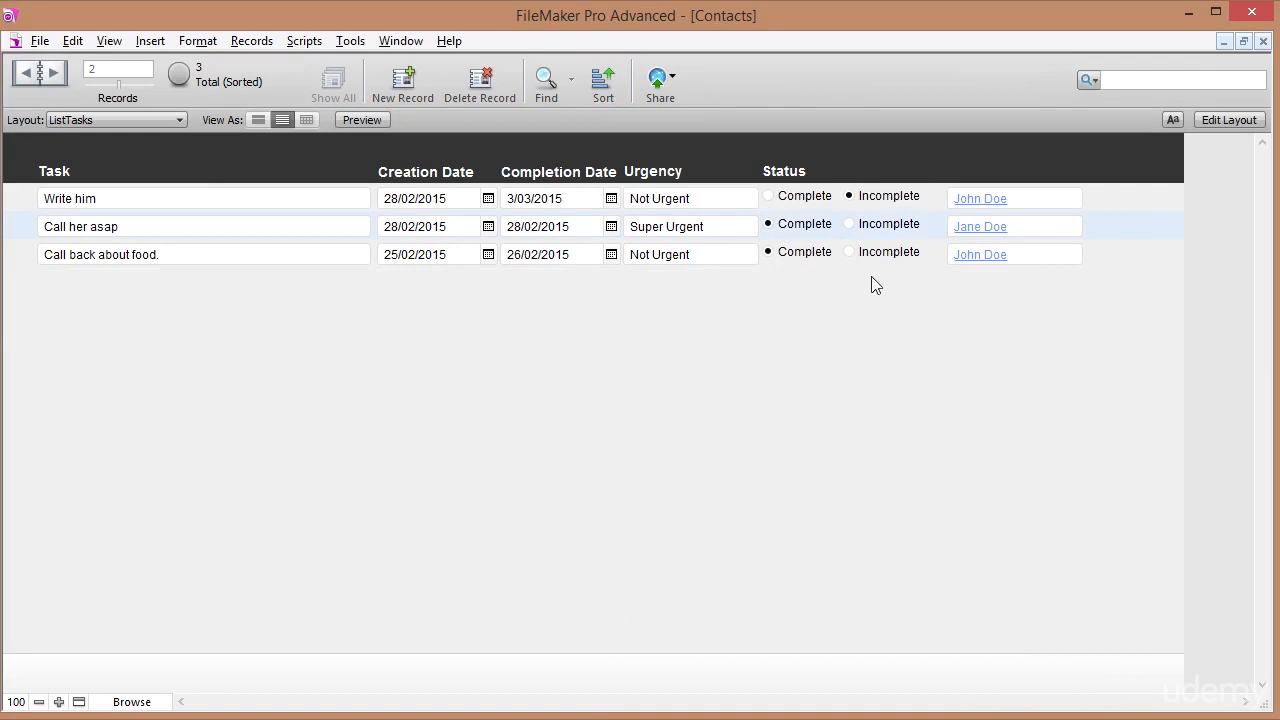
click(849, 196)
In Layout mode, make the ListTasks header taller and nudge its five column labels down.
click(1229, 120)
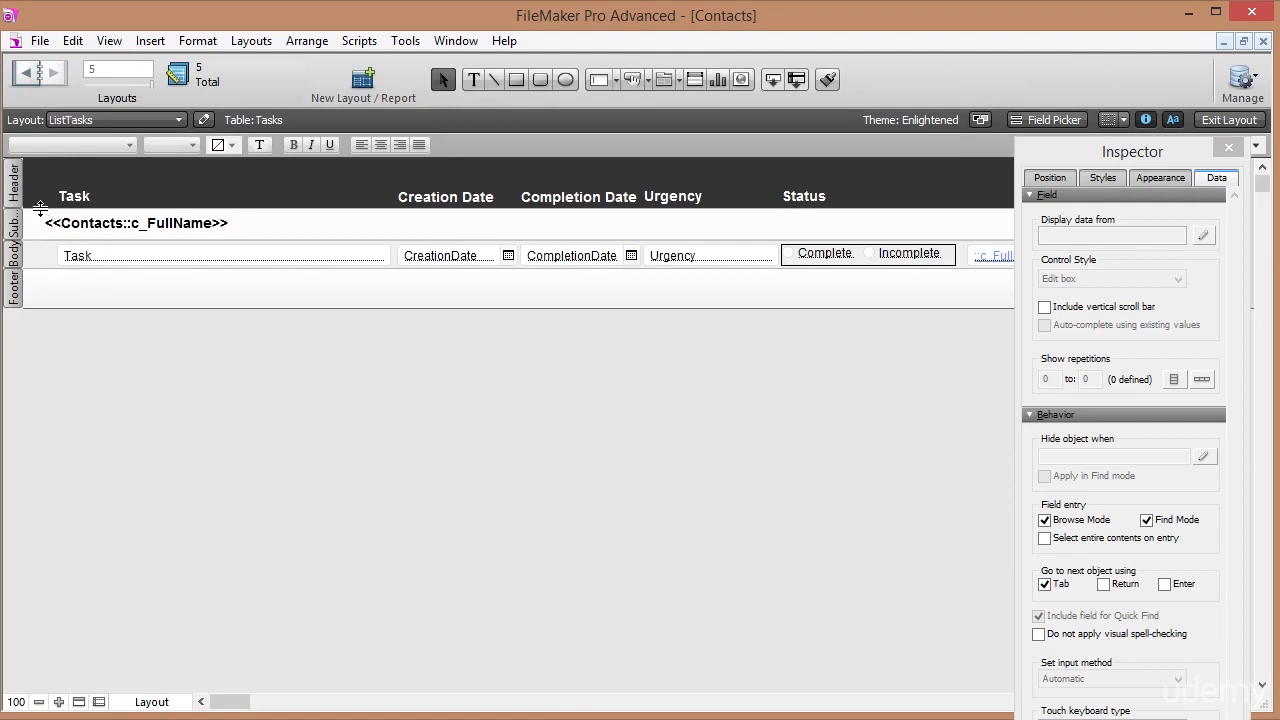
click(40, 208)
drag(40, 208, 37, 242)
drag(52, 170, 868, 216)
key(Down)
key(Down)
key(Down)
key(Down)
key(Down)
key(Down)
key(Down)
key(Down)
key(Down)
key(Down)
key(Down)
key(Down)
key(Down)
key(Down)
key(Down)
key(Down)
key(Down)
key(Down)
key(Down)
key(Down)
key(Down)
key(Down)
key(Down)
key(Down)
key(Down)
key(Down)
key(Down)
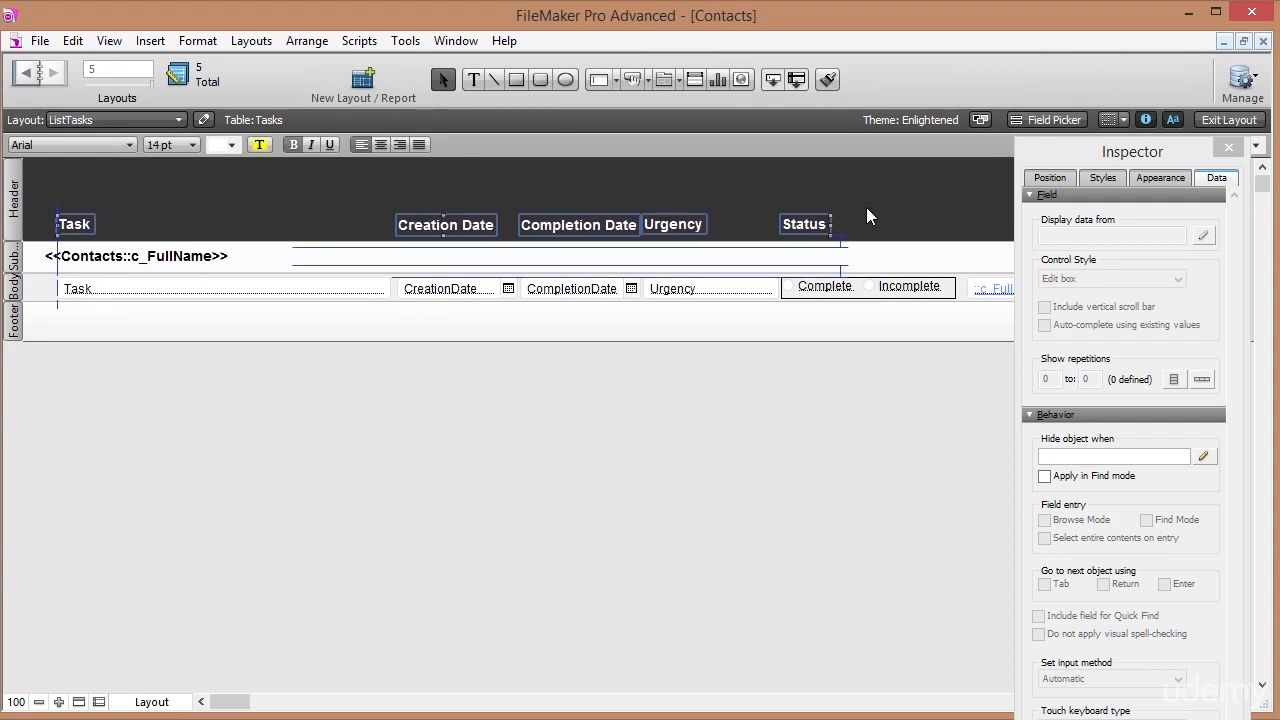
click(866, 214)
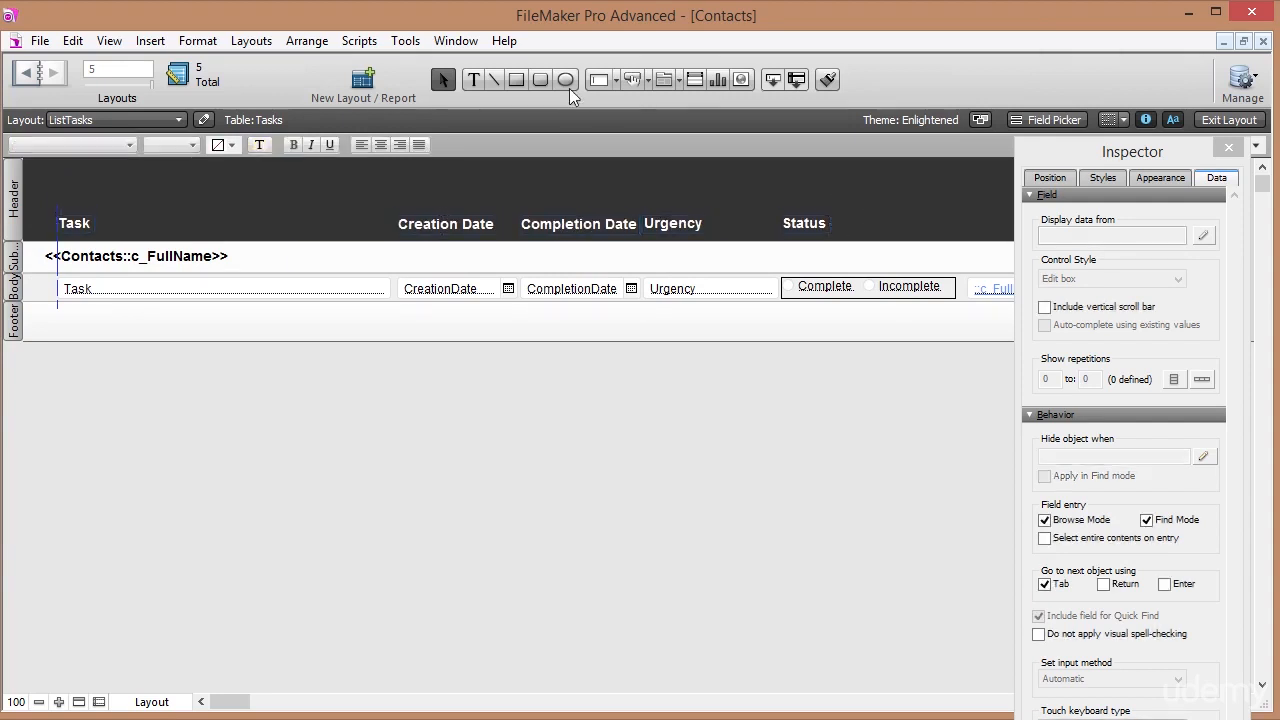
Draw a header button that runs Sort Records without a dialog, using Status descending.
click(636, 83)
drag(481, 163, 633, 191)
click(511, 259)
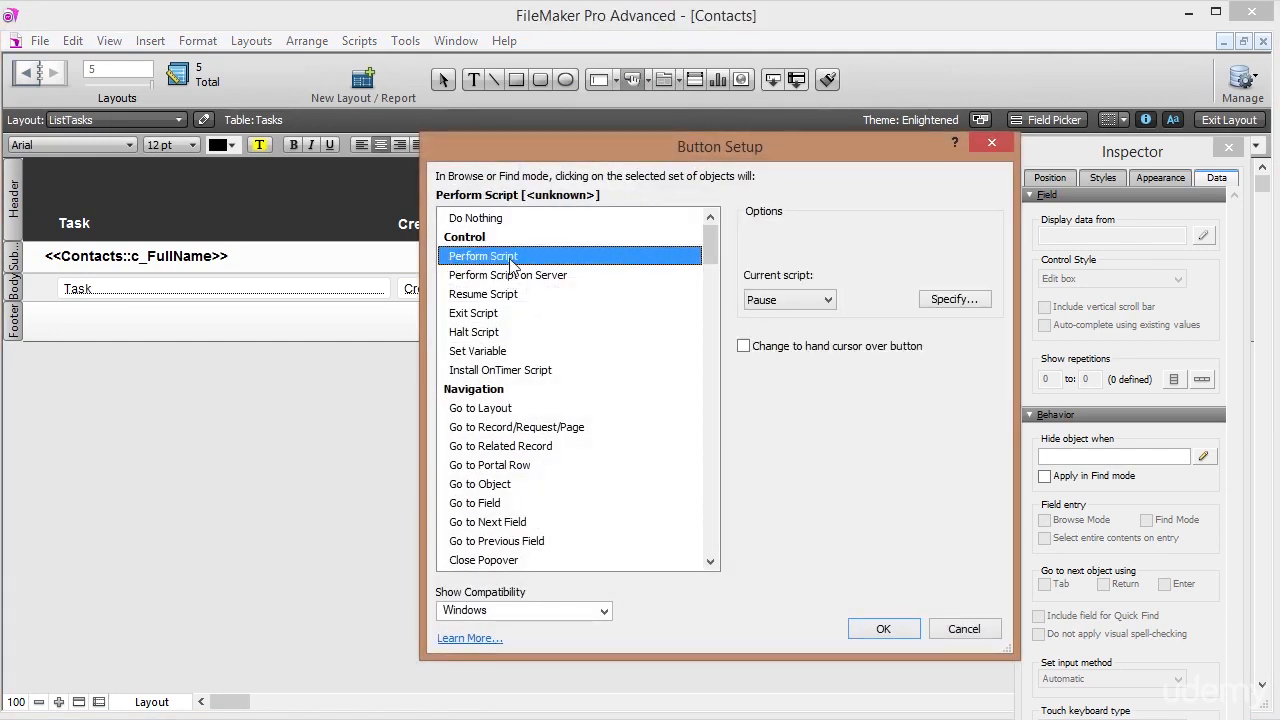
drag(708, 248, 717, 380)
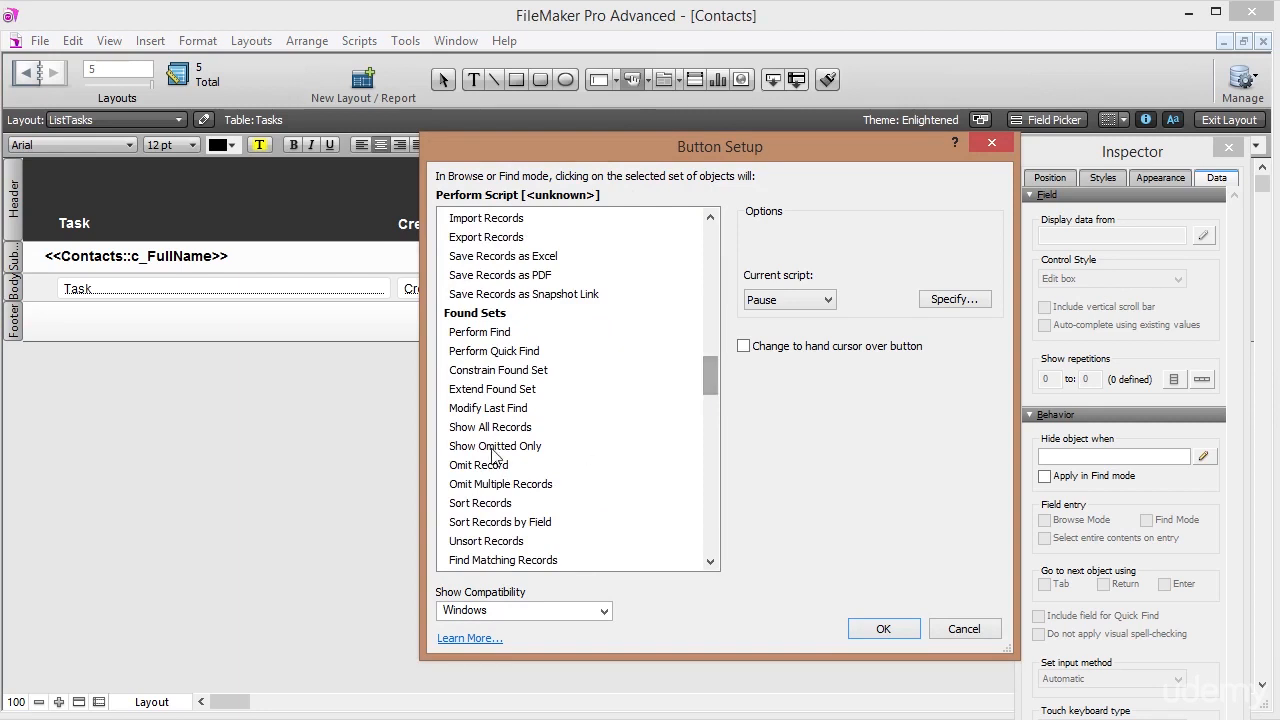
click(484, 503)
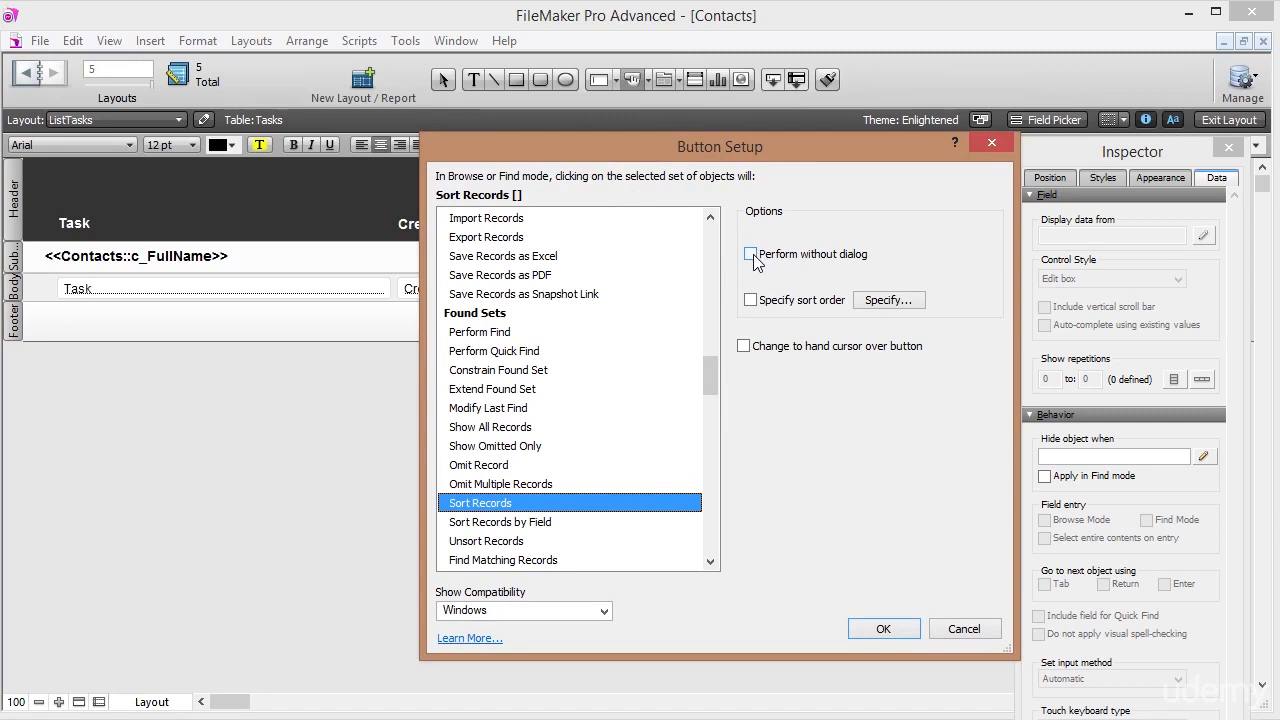
click(751, 255)
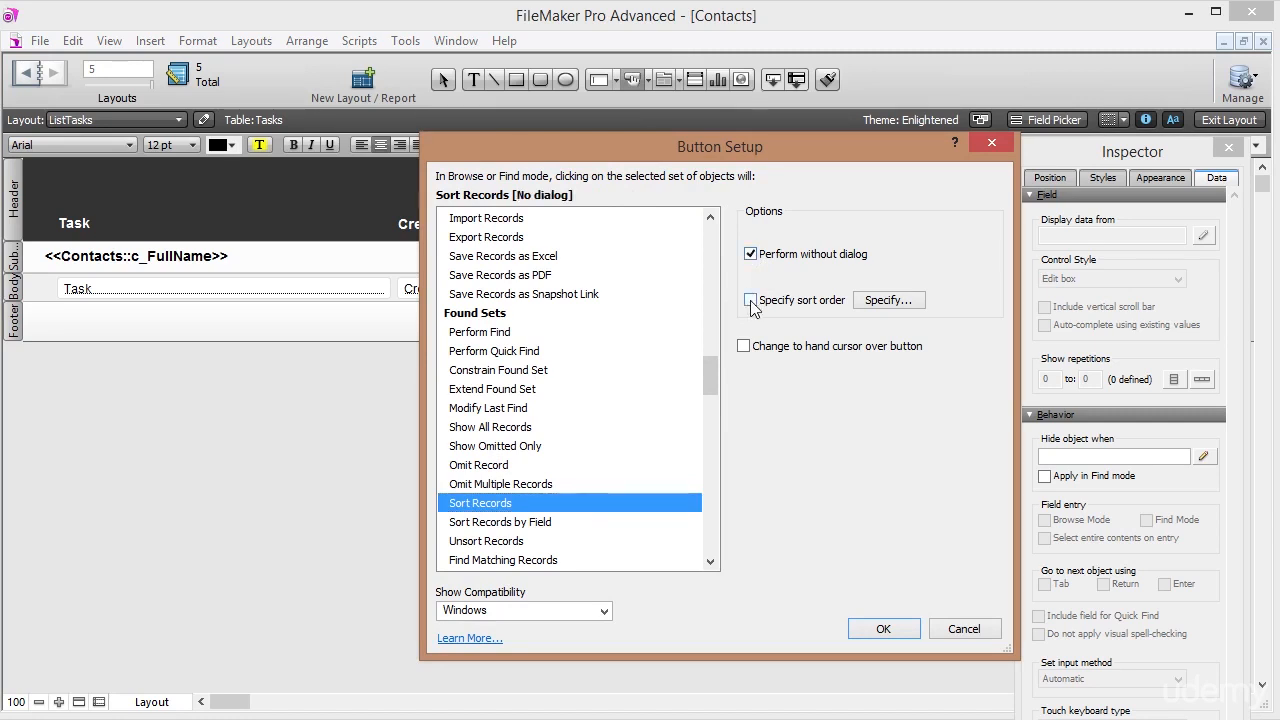
click(751, 301)
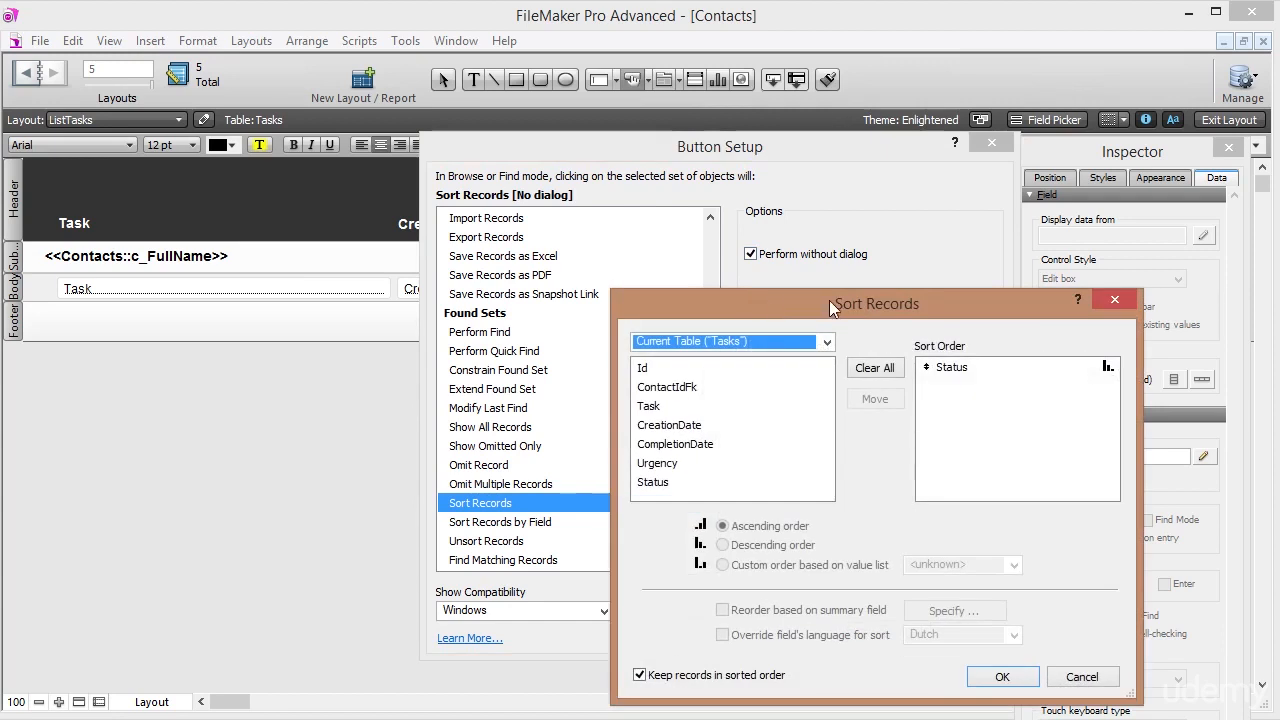
click(951, 369)
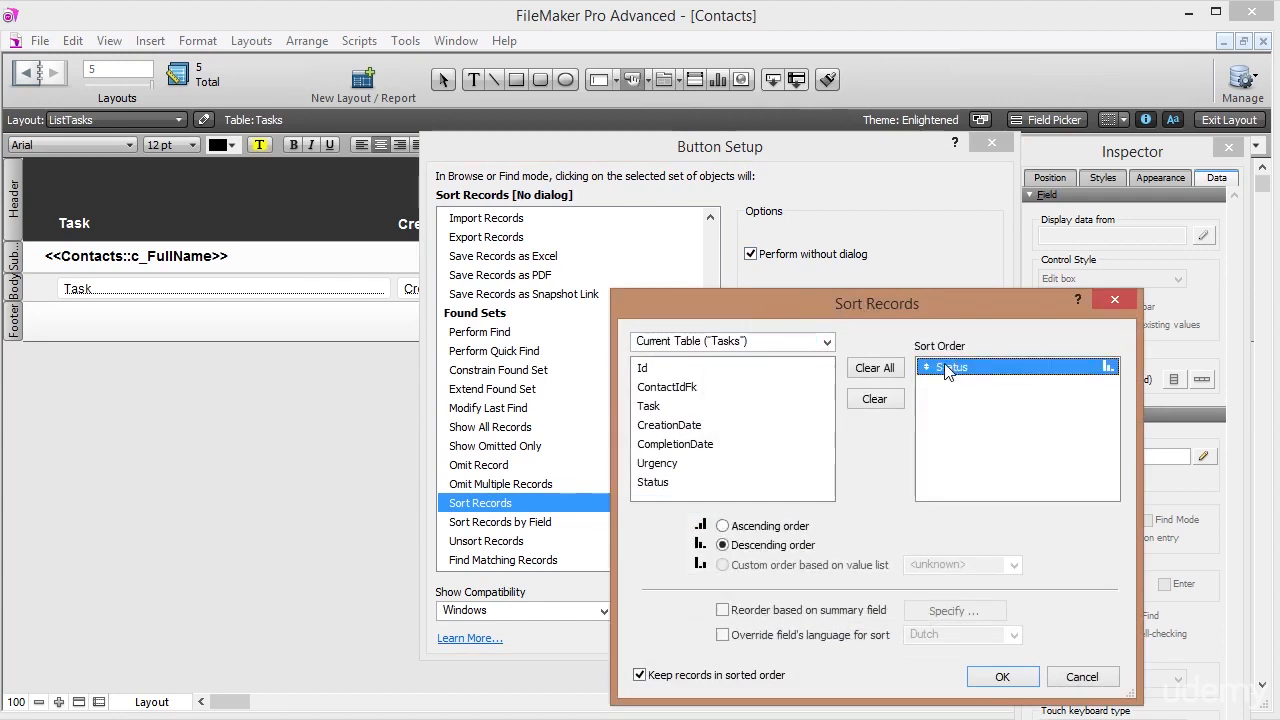
click(1001, 677)
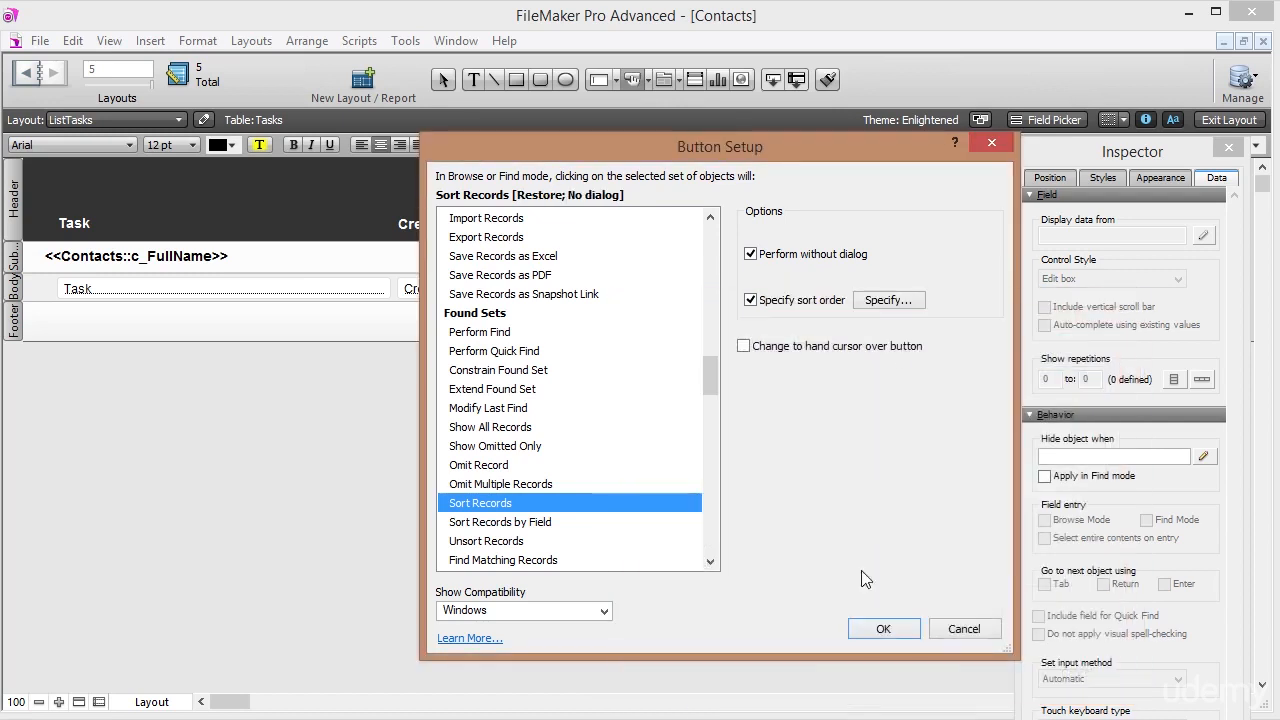
click(887, 629)
click(760, 403)
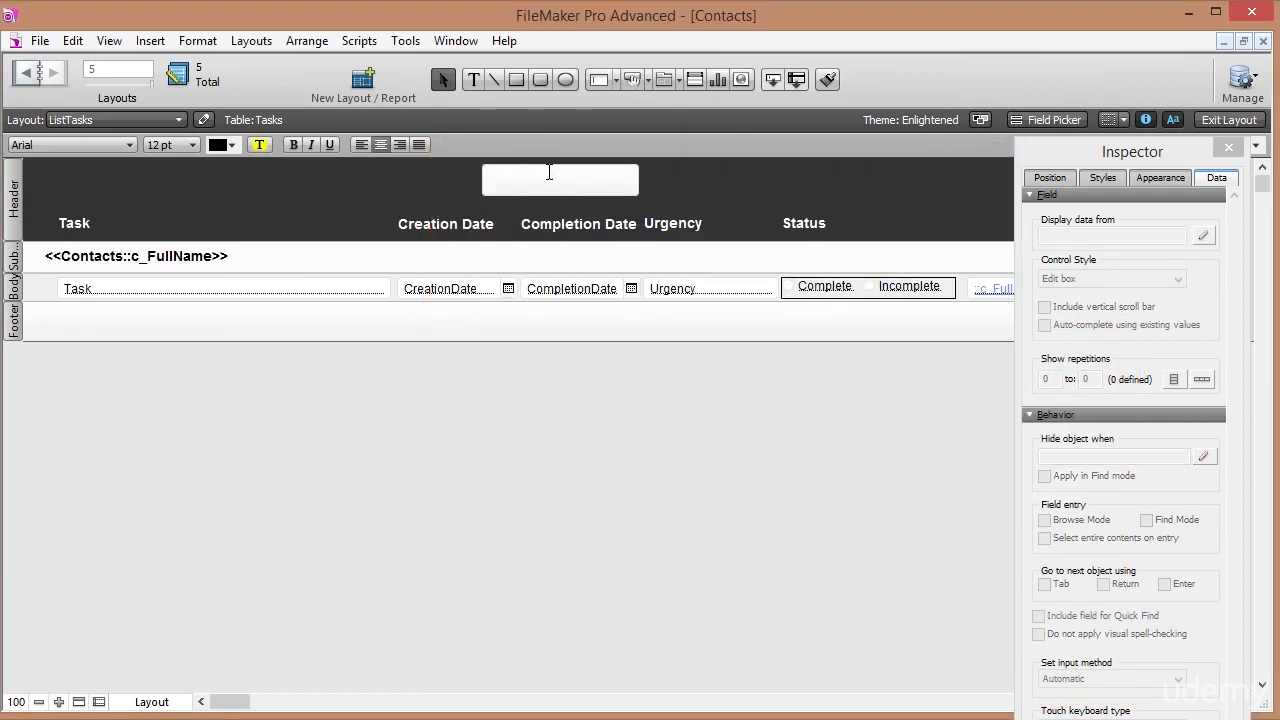
Label the new button 'Sort by Status', then relabel it 'Incomplete on top'.
text(Sort by Status)
key(Escape)
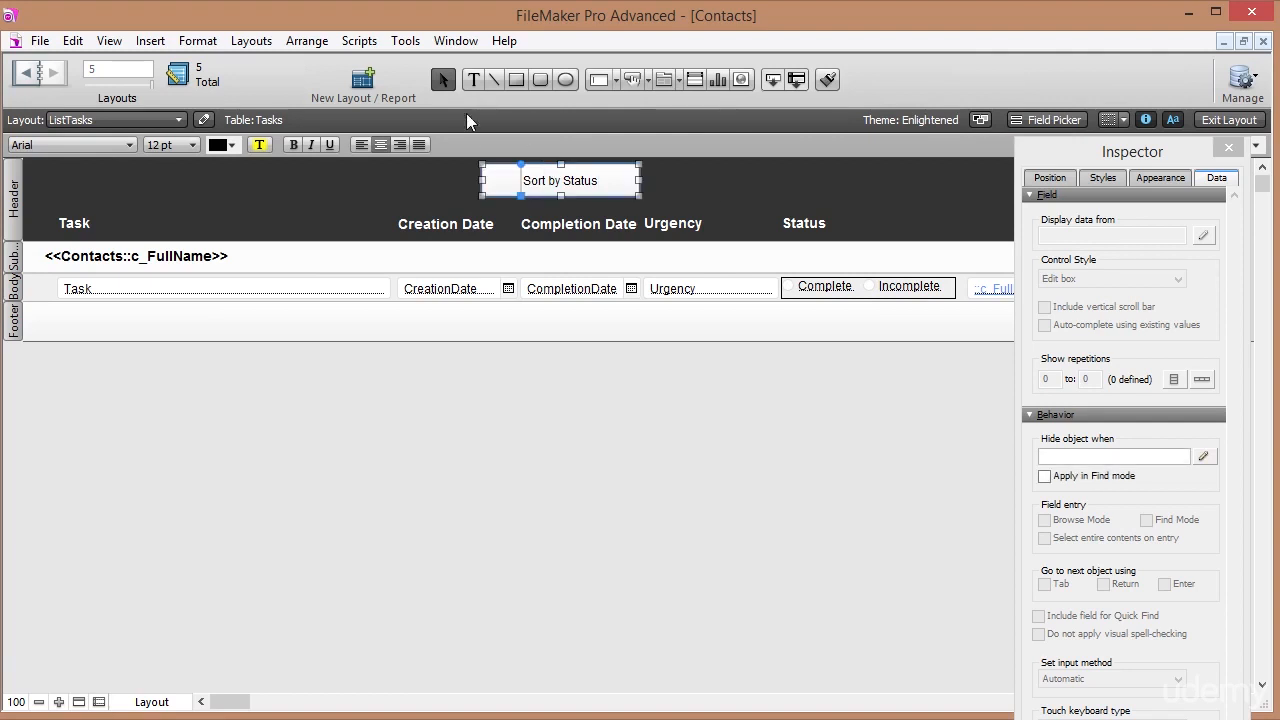
click(474, 80)
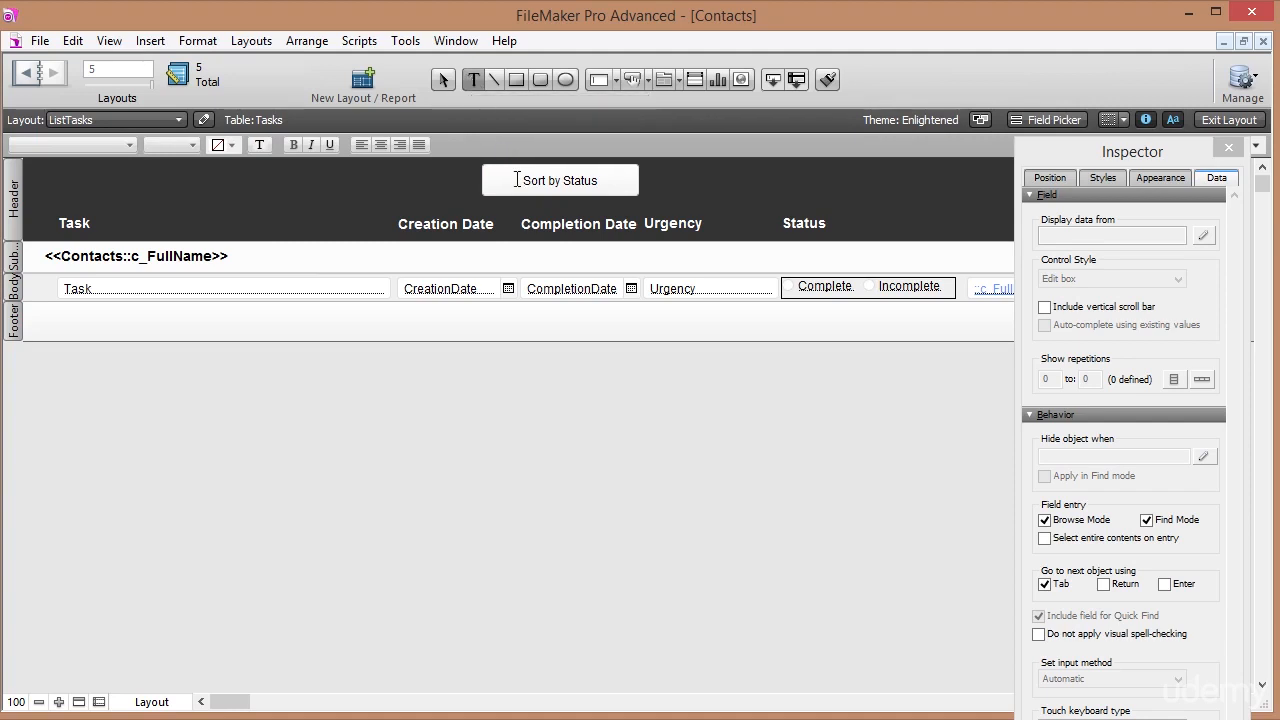
drag(490, 180, 606, 180)
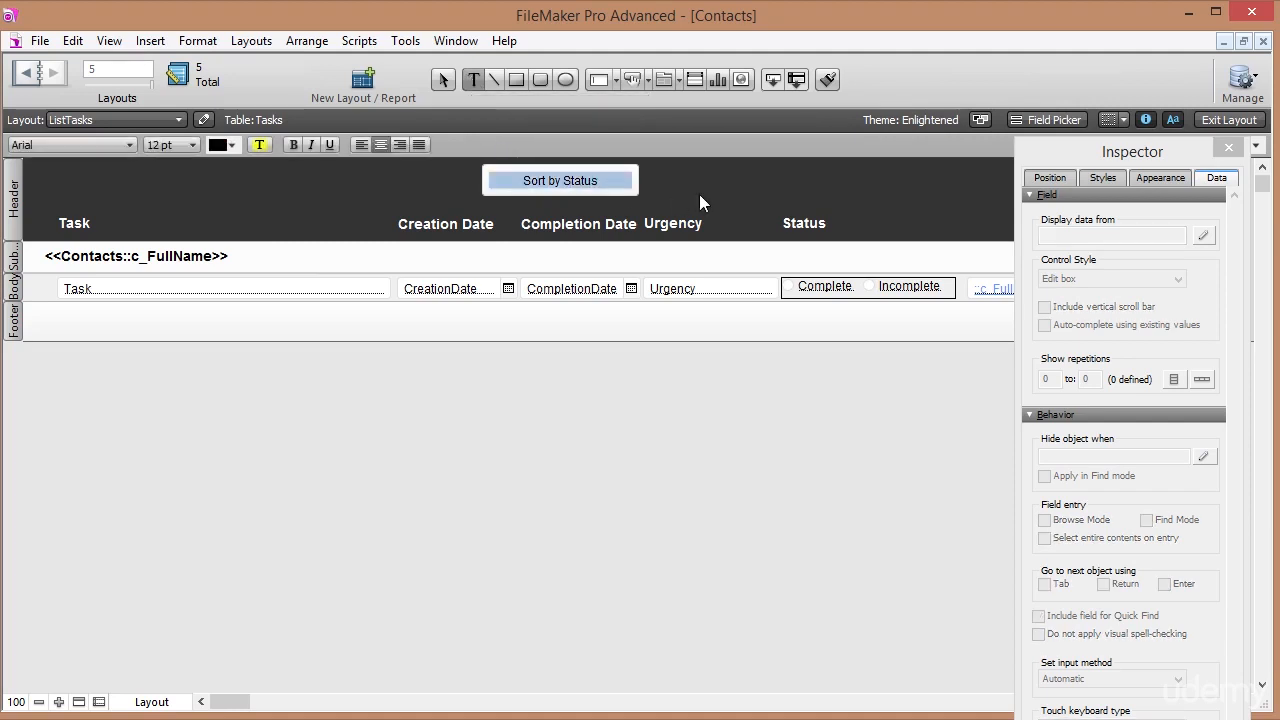
text(Incompl)
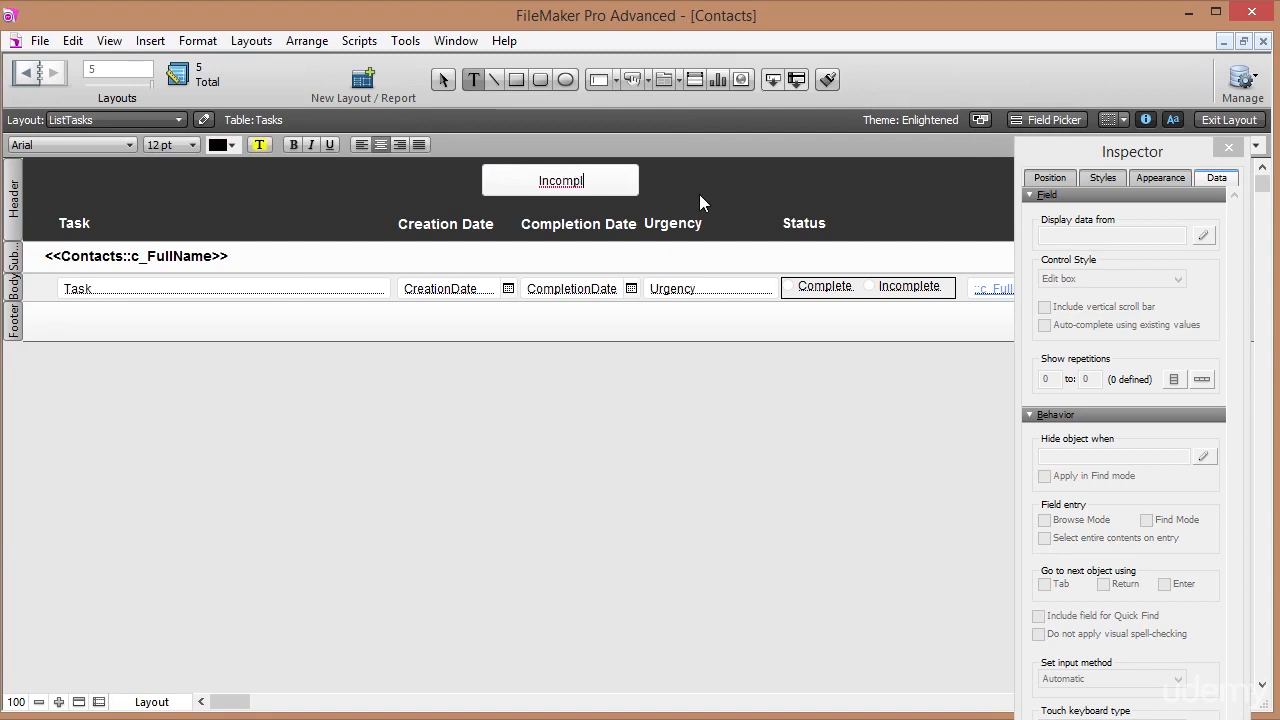
text(ete on top)
key(Escape)
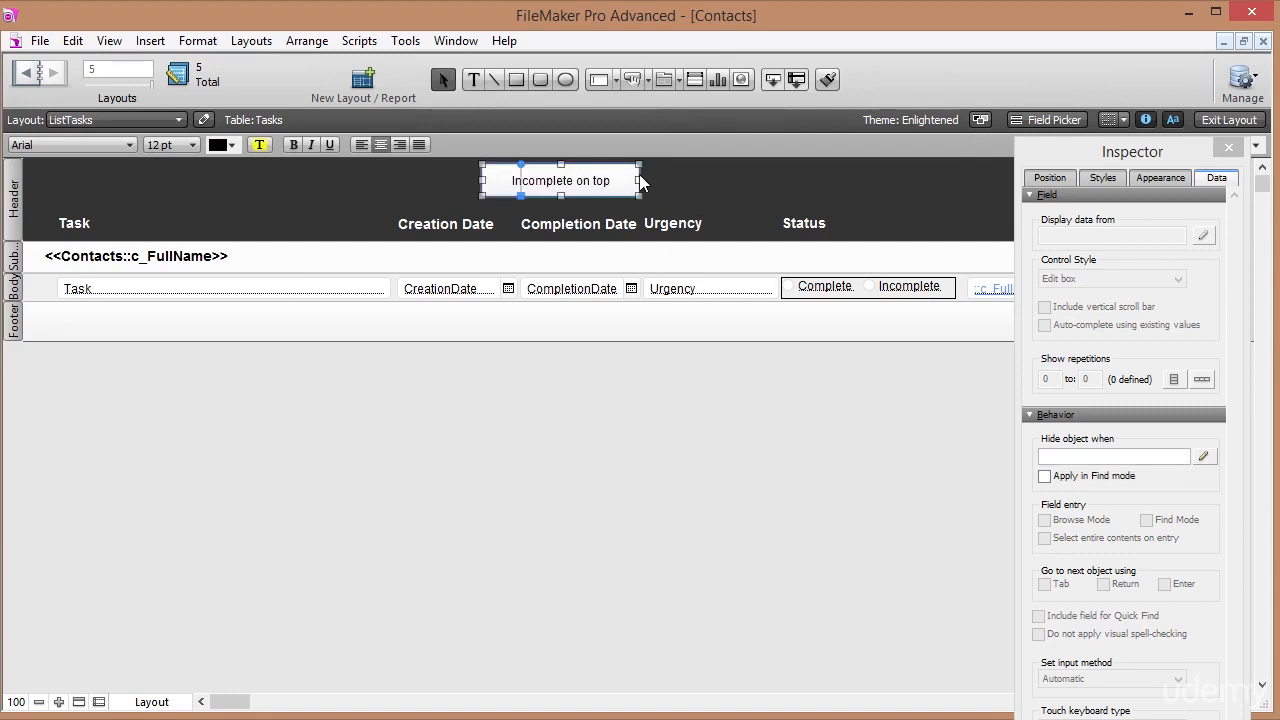
Narrow the button and relabel its duplicate 'Sort by Contact'.
drag(639, 180, 703, 183)
double_click(703, 183)
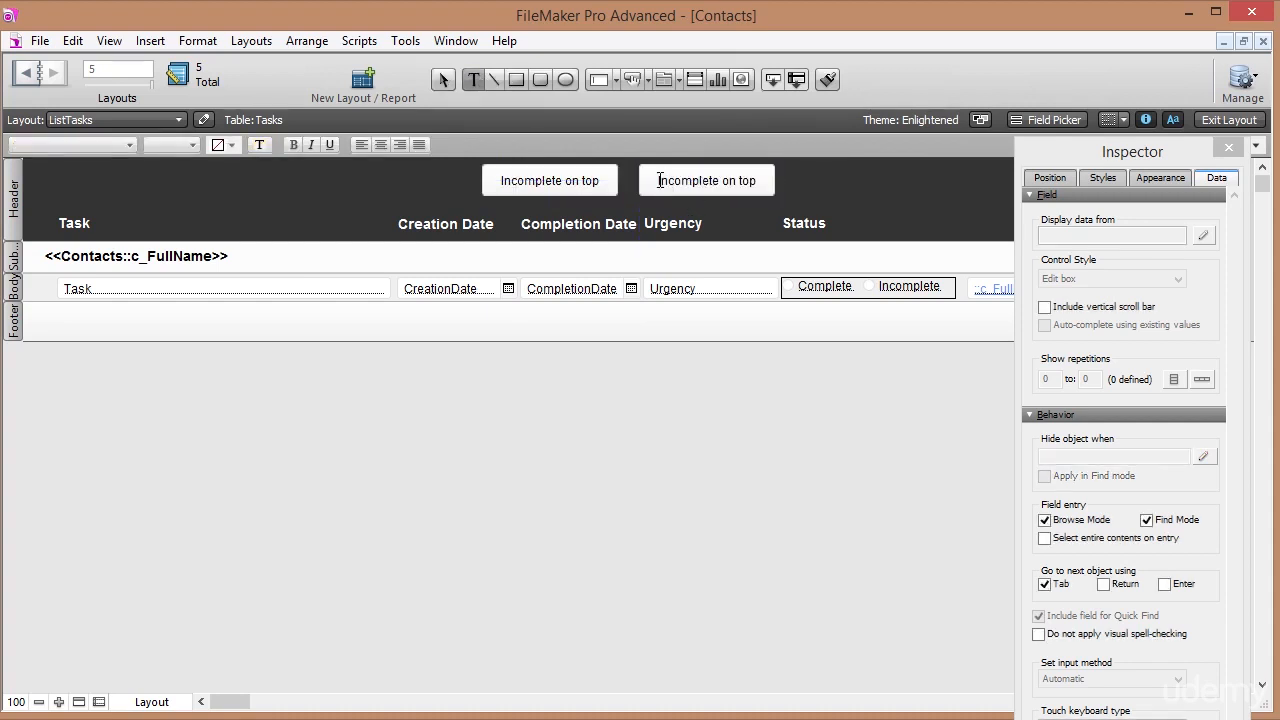
drag(653, 180, 766, 190)
text(S)
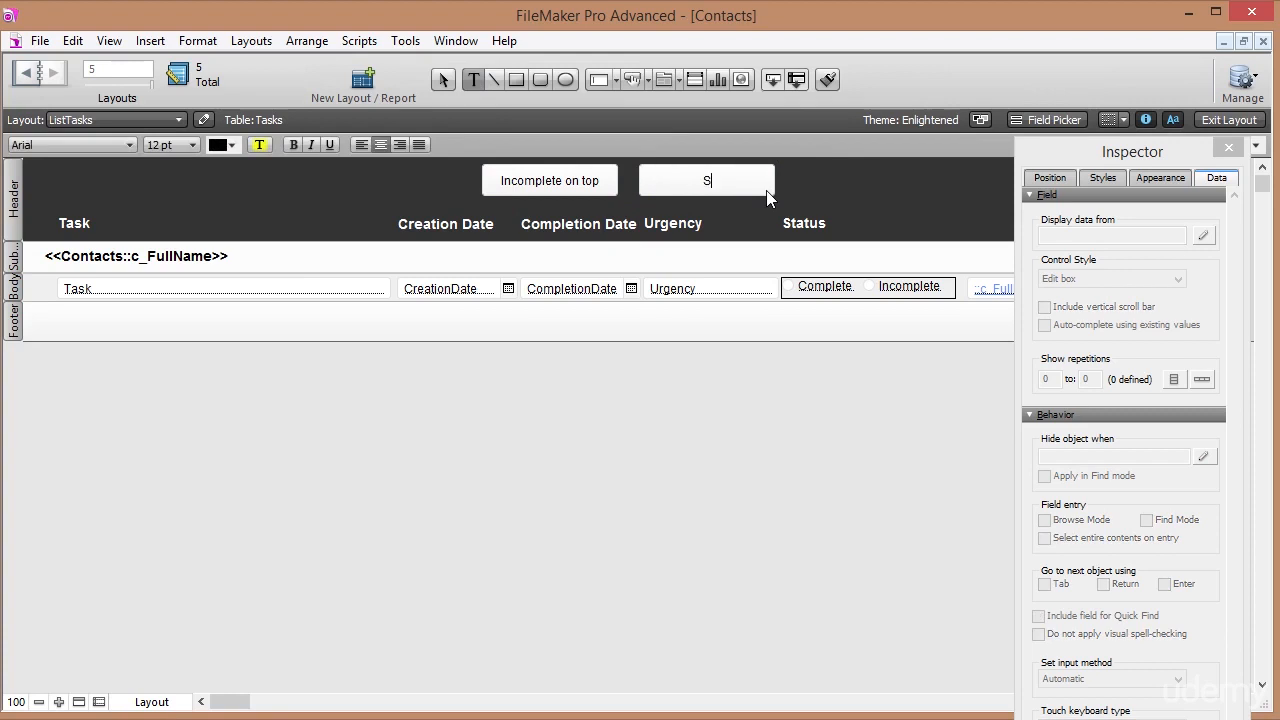
text(ort by Con)
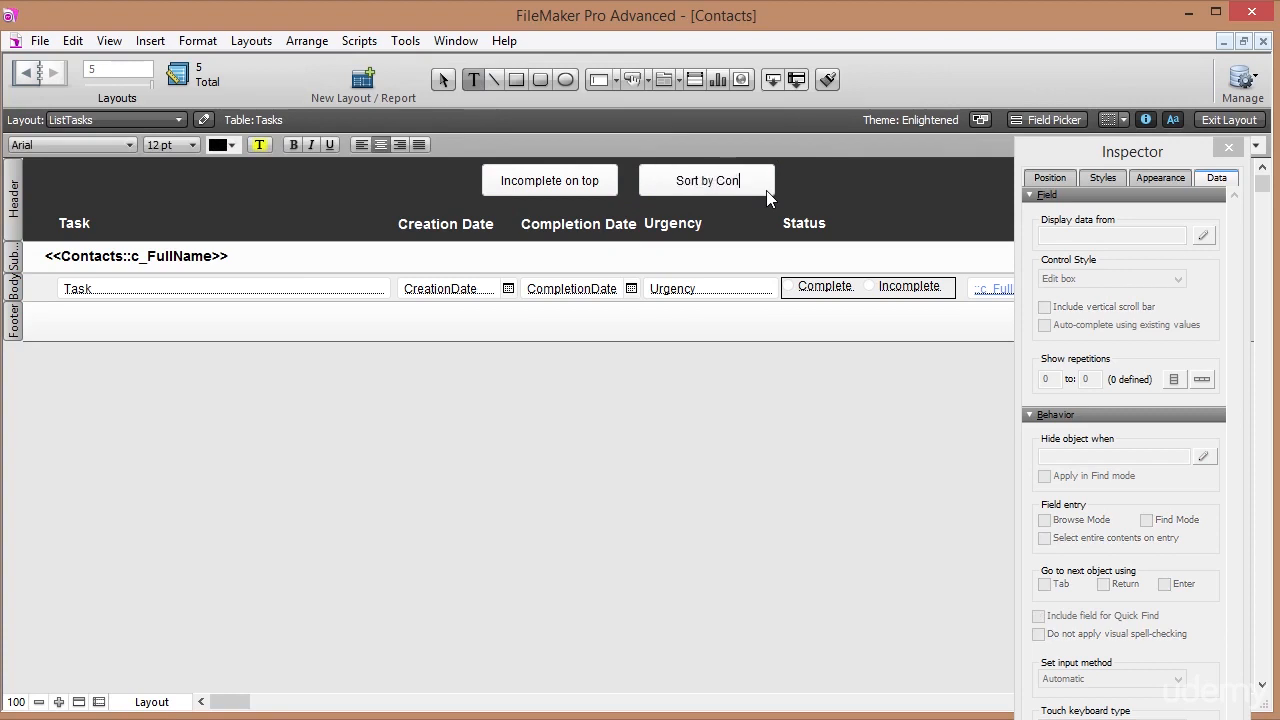
text(tact)
key(Escape)
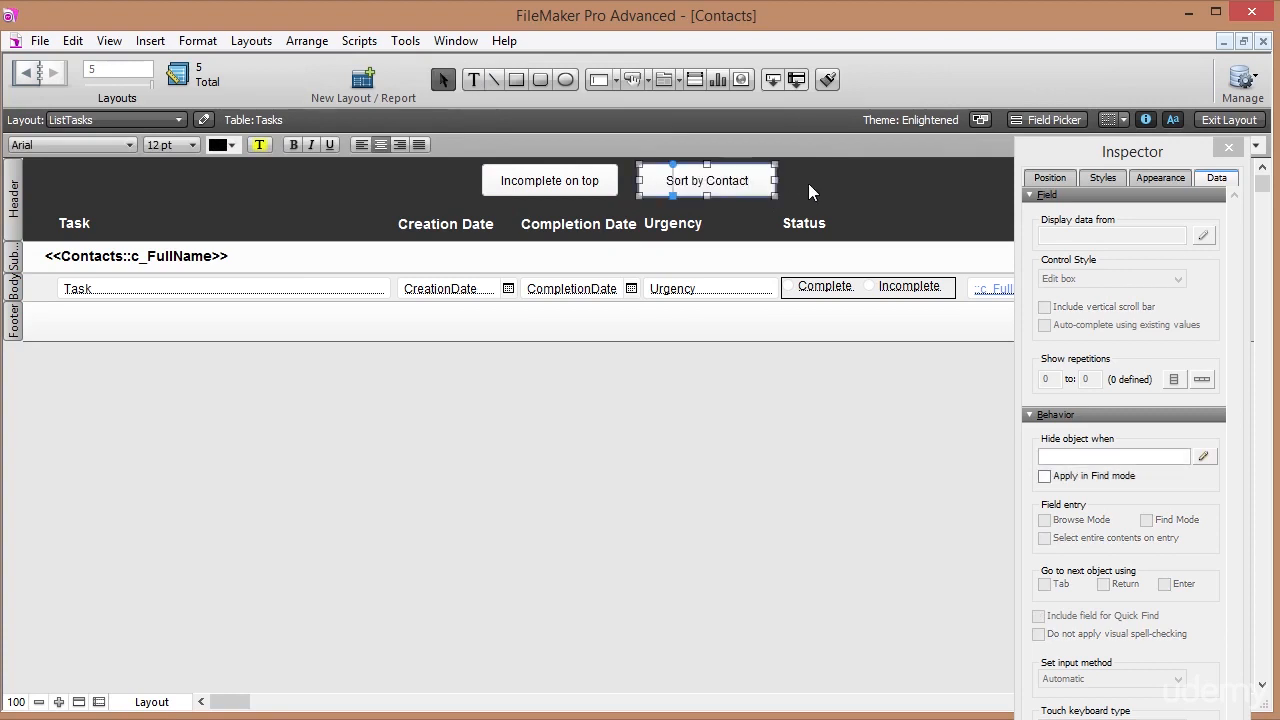
In the Sort by Contact button's setup, replace the copied Status sort with ContactIdFk.
right_click(742, 184)
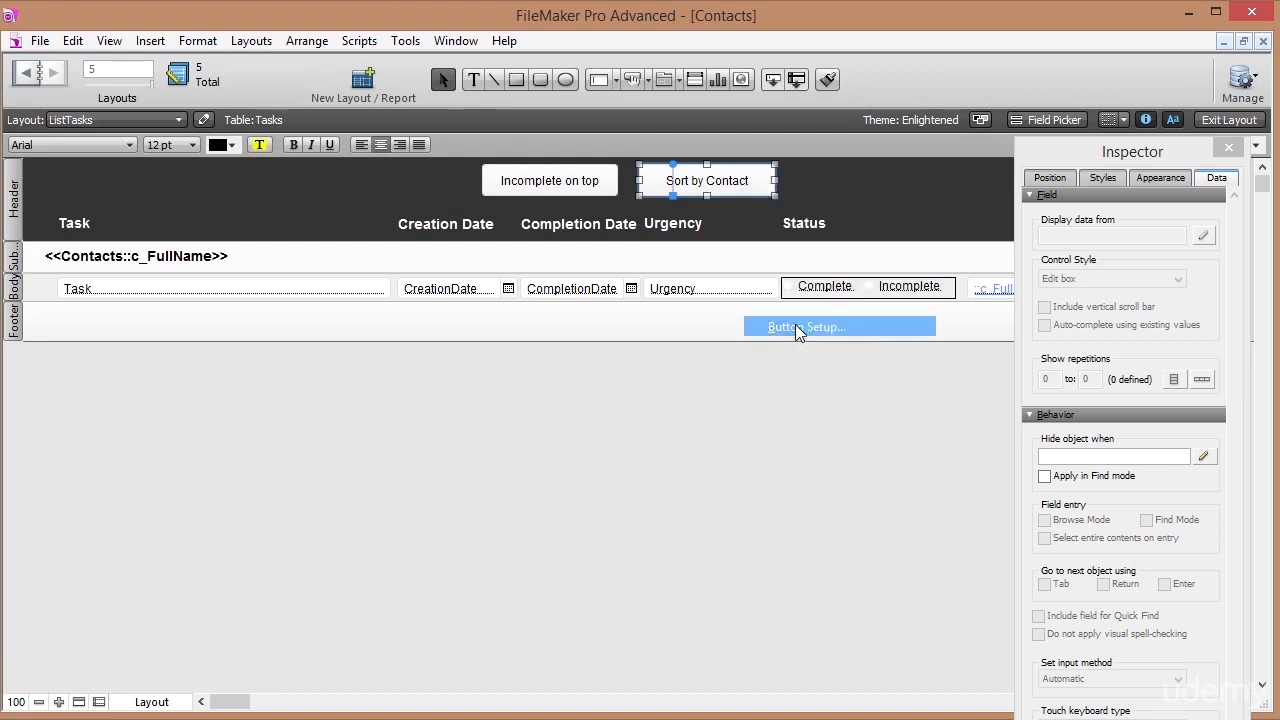
click(800, 327)
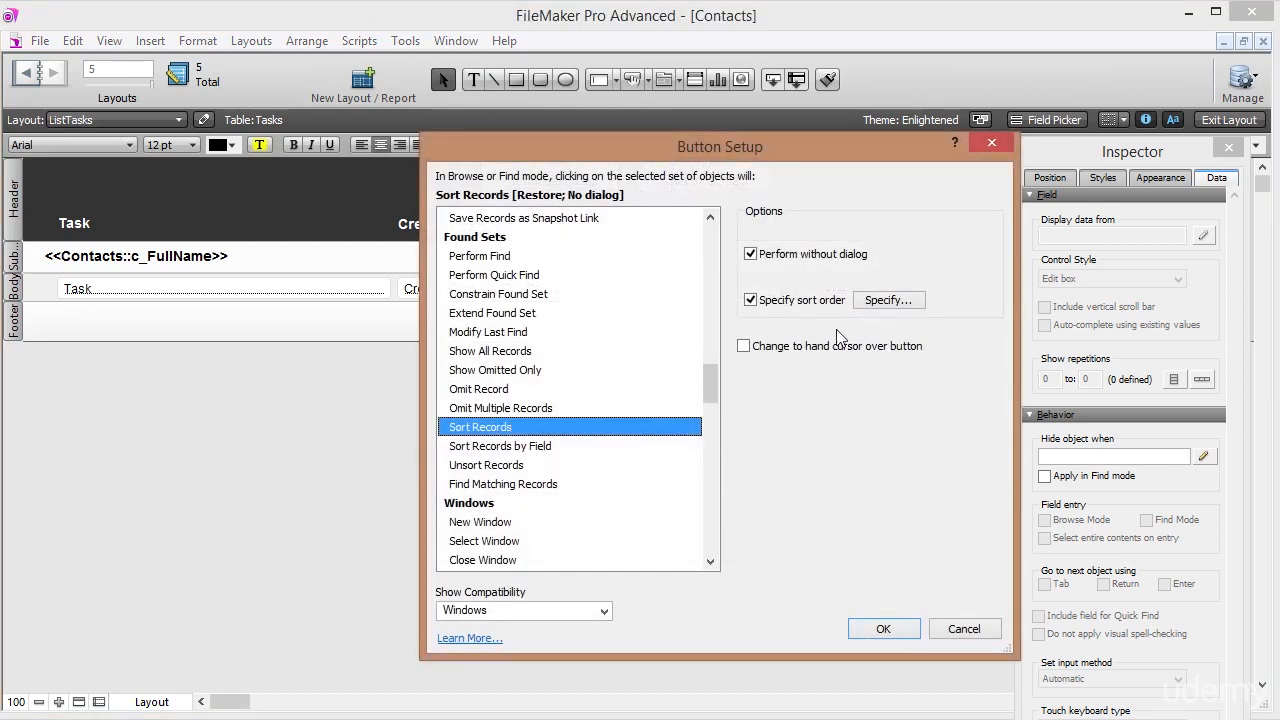
click(888, 300)
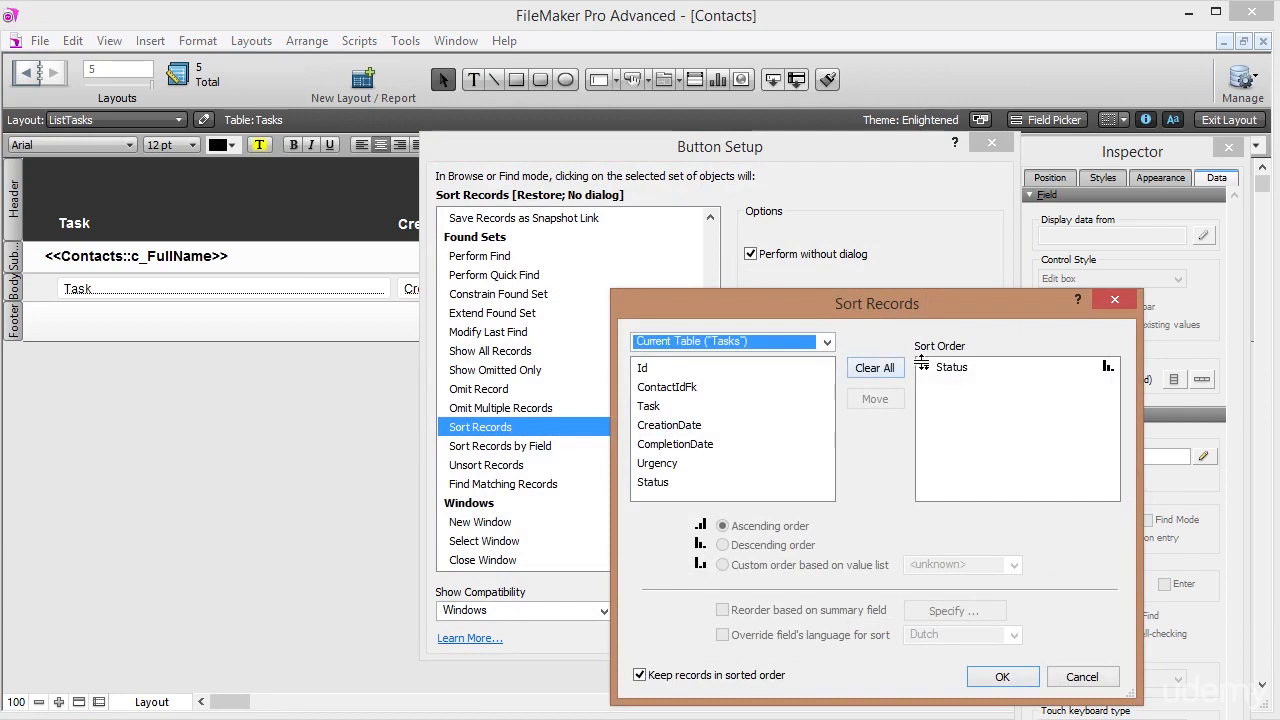
click(893, 370)
click(683, 372)
double_click(683, 391)
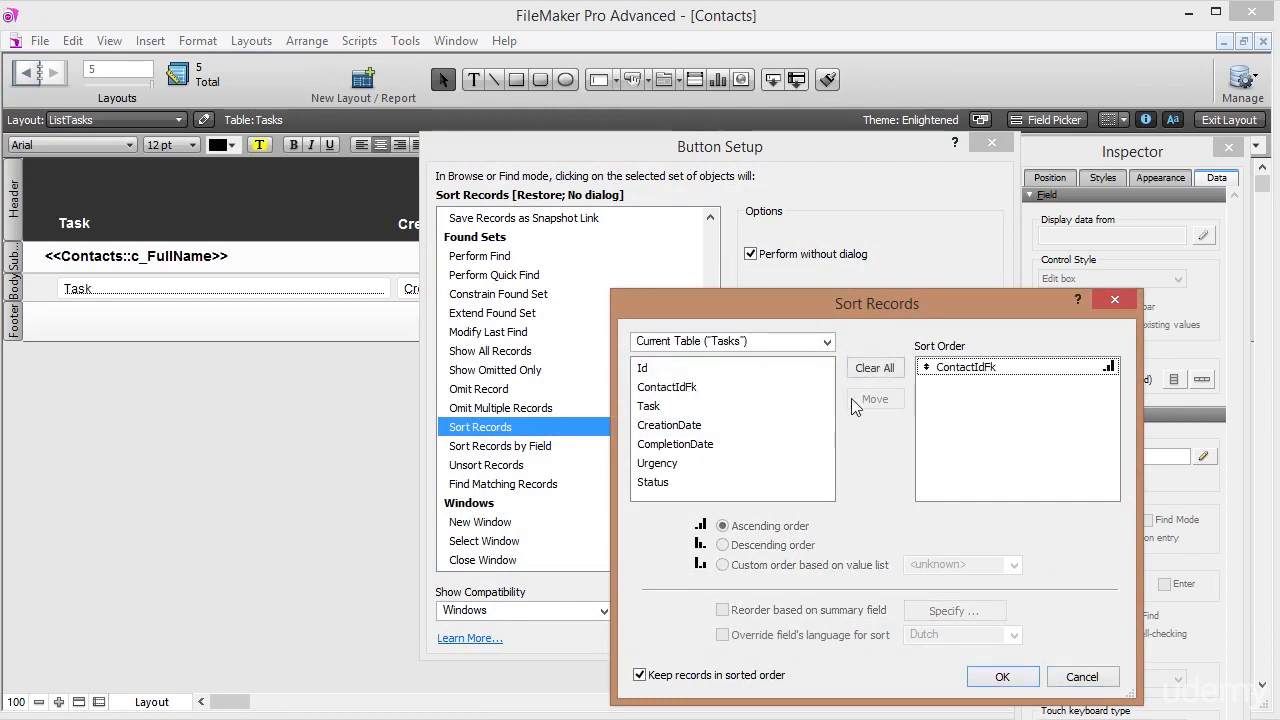
click(922, 368)
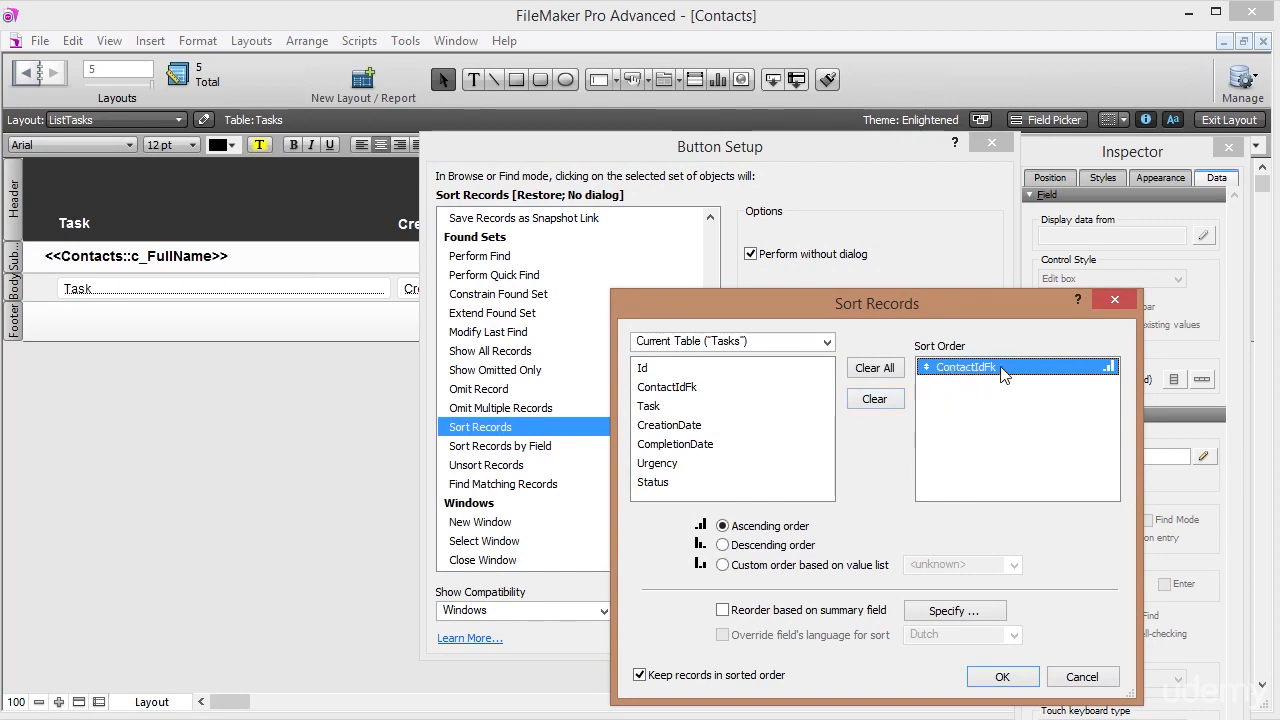
Add Status descending as the second sort field and confirm the button setup.
double_click(659, 482)
click(975, 383)
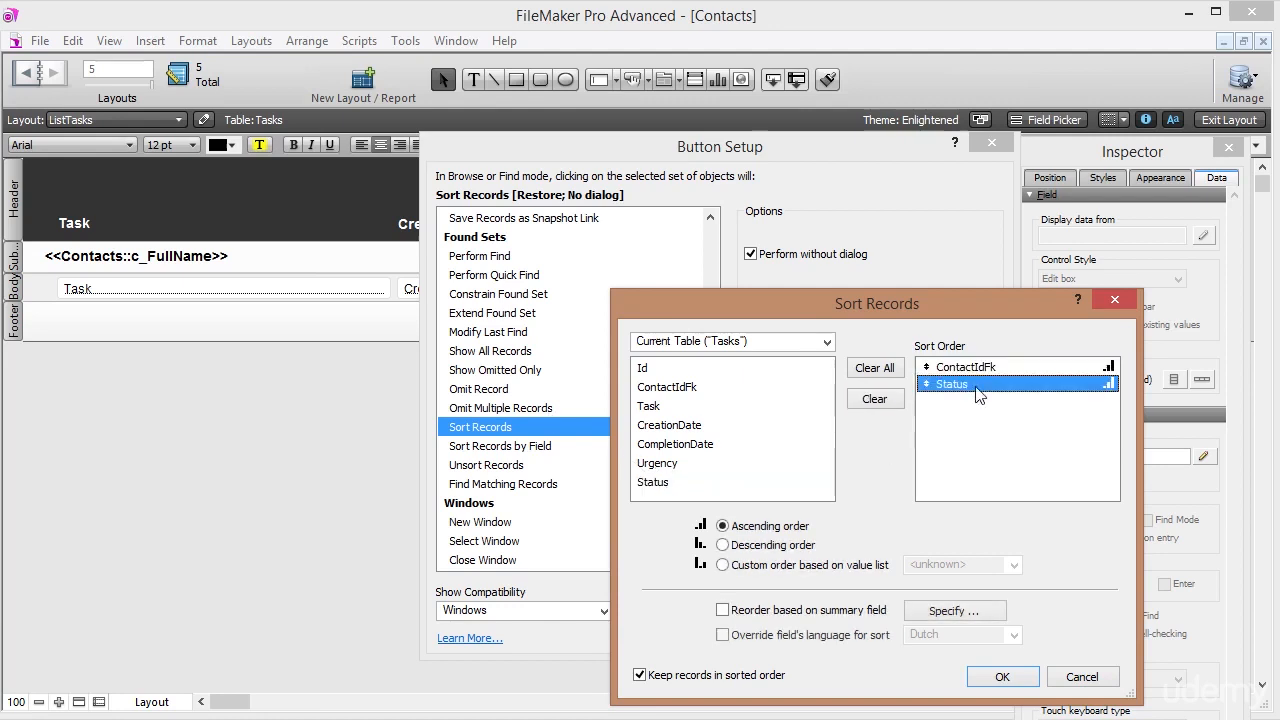
click(766, 544)
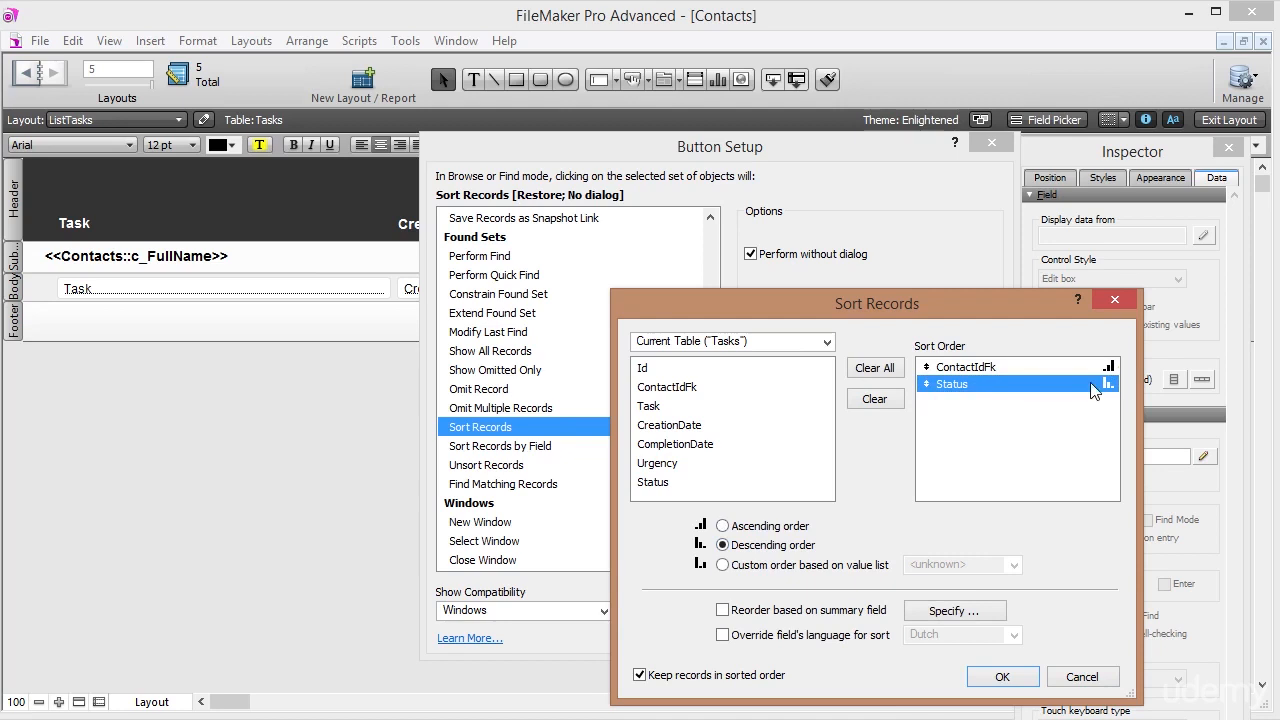
click(1002, 677)
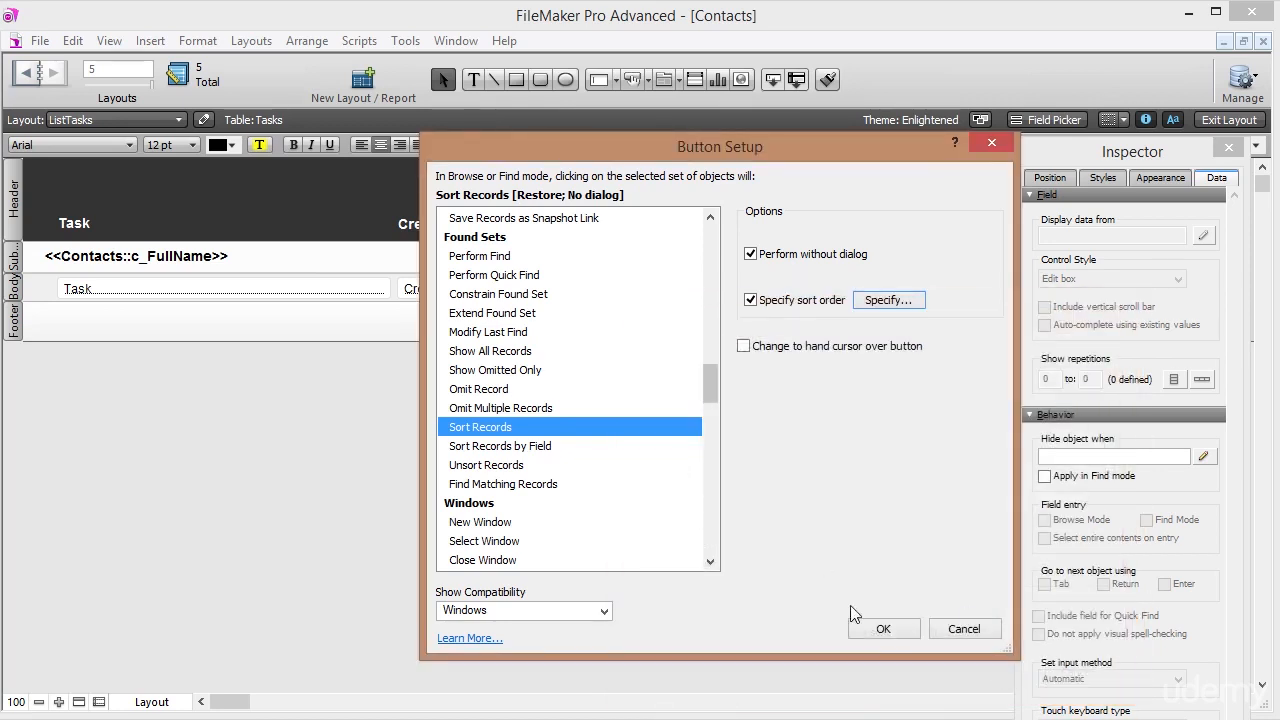
click(881, 630)
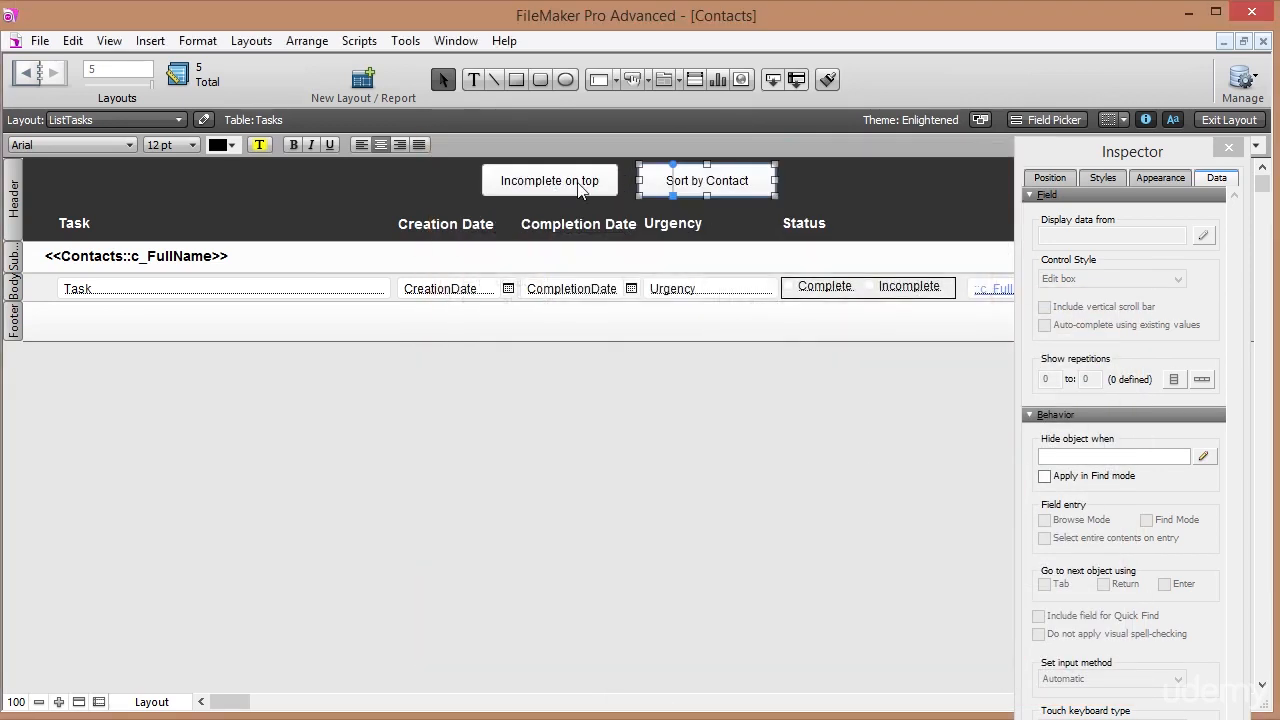
Test the Sort by Contact button in Browse mode, then return to Layout mode.
click(1215, 120)
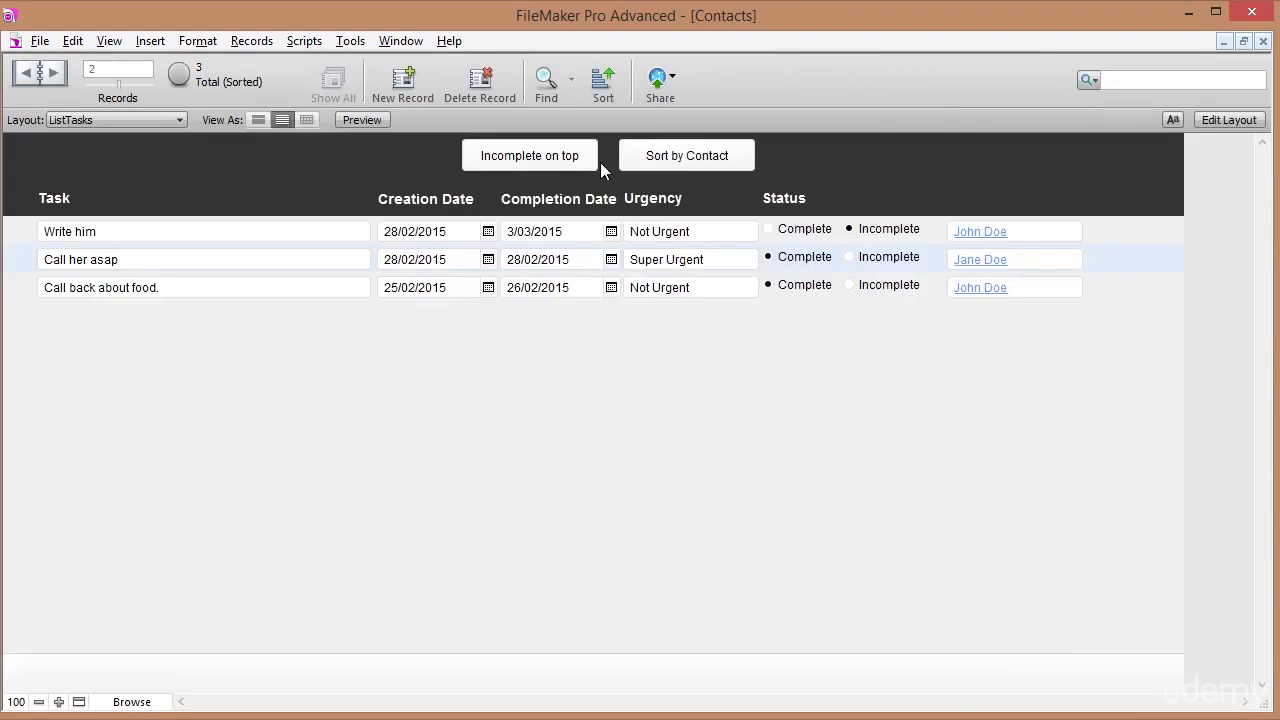
click(667, 160)
click(1240, 124)
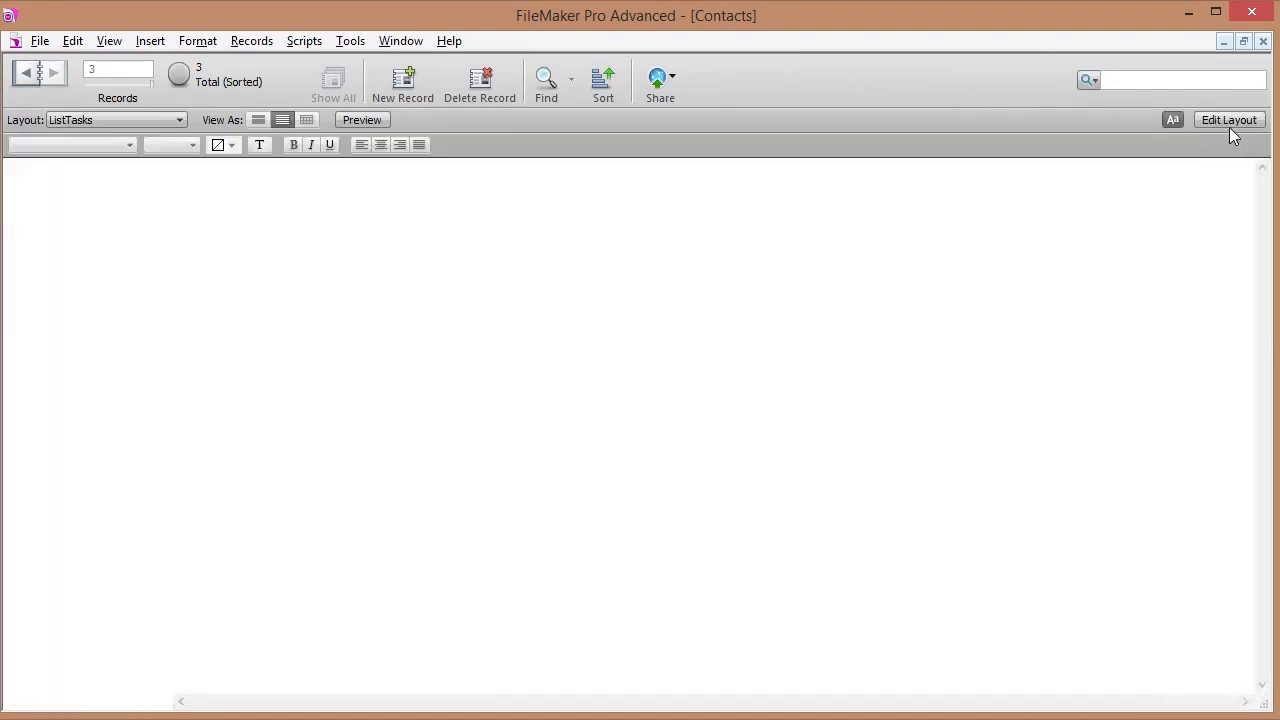
Toggle the hand-cursor-on-hover option for the Sort by Contact and Incomplete on top buttons.
click(676, 181)
right_click(678, 180)
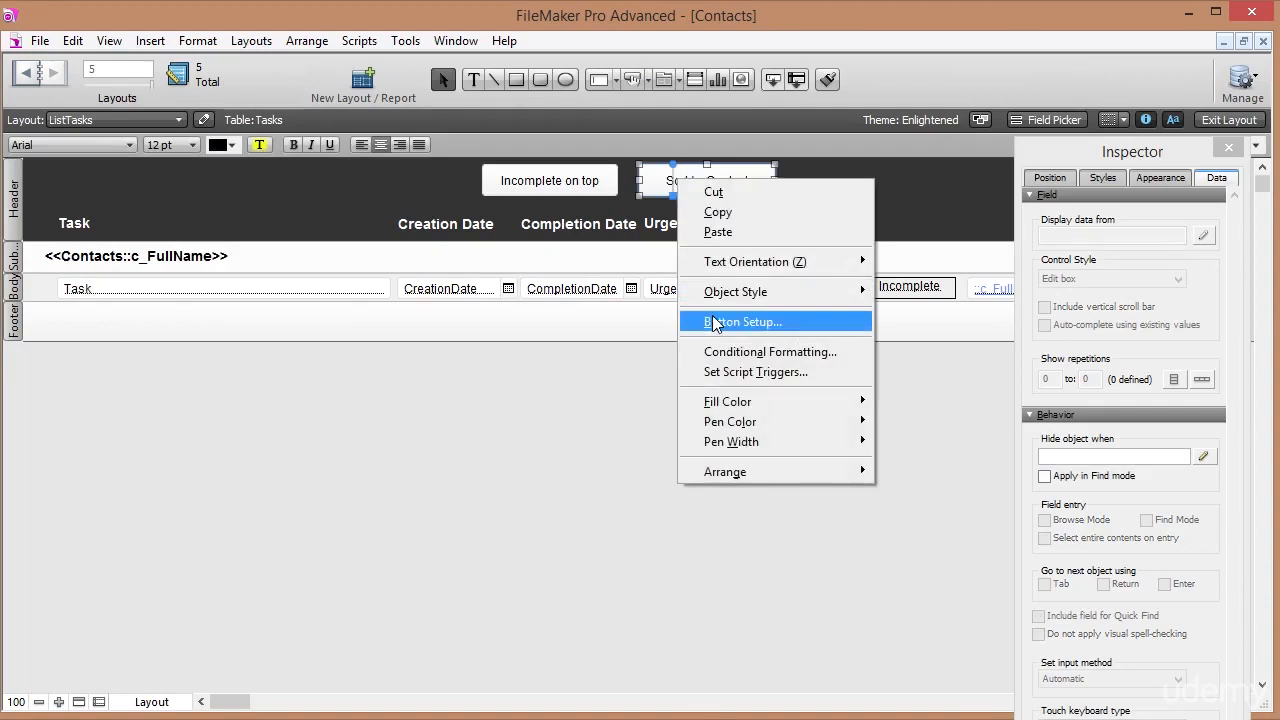
click(740, 321)
click(744, 346)
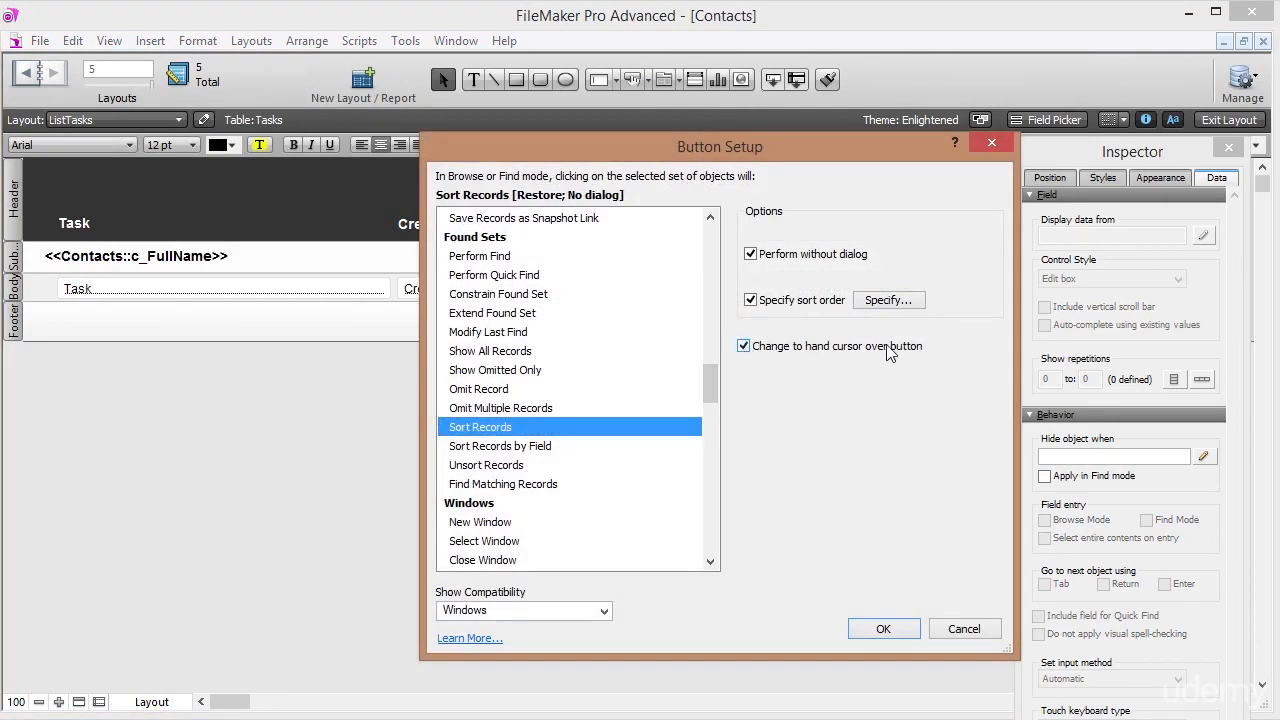
click(870, 631)
right_click(590, 188)
click(636, 335)
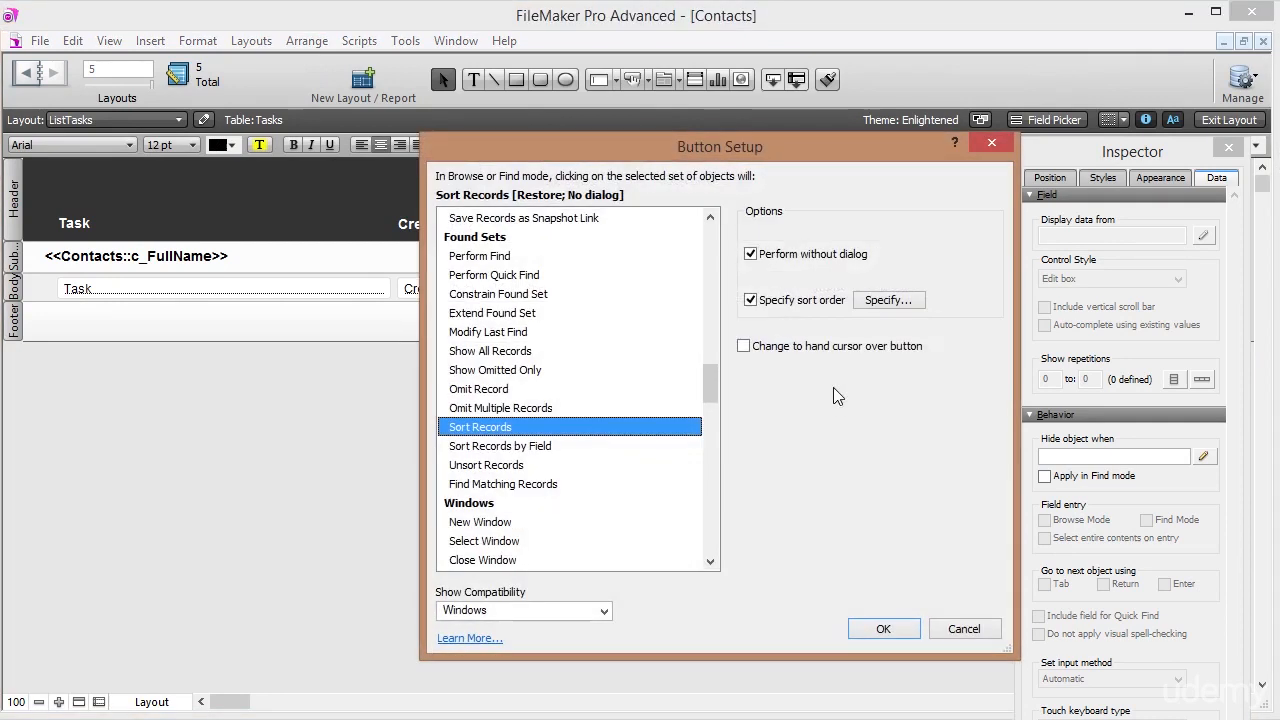
click(744, 346)
Confirm the button setup, return to Browse mode, and re-sort with Status ascending.
click(883, 629)
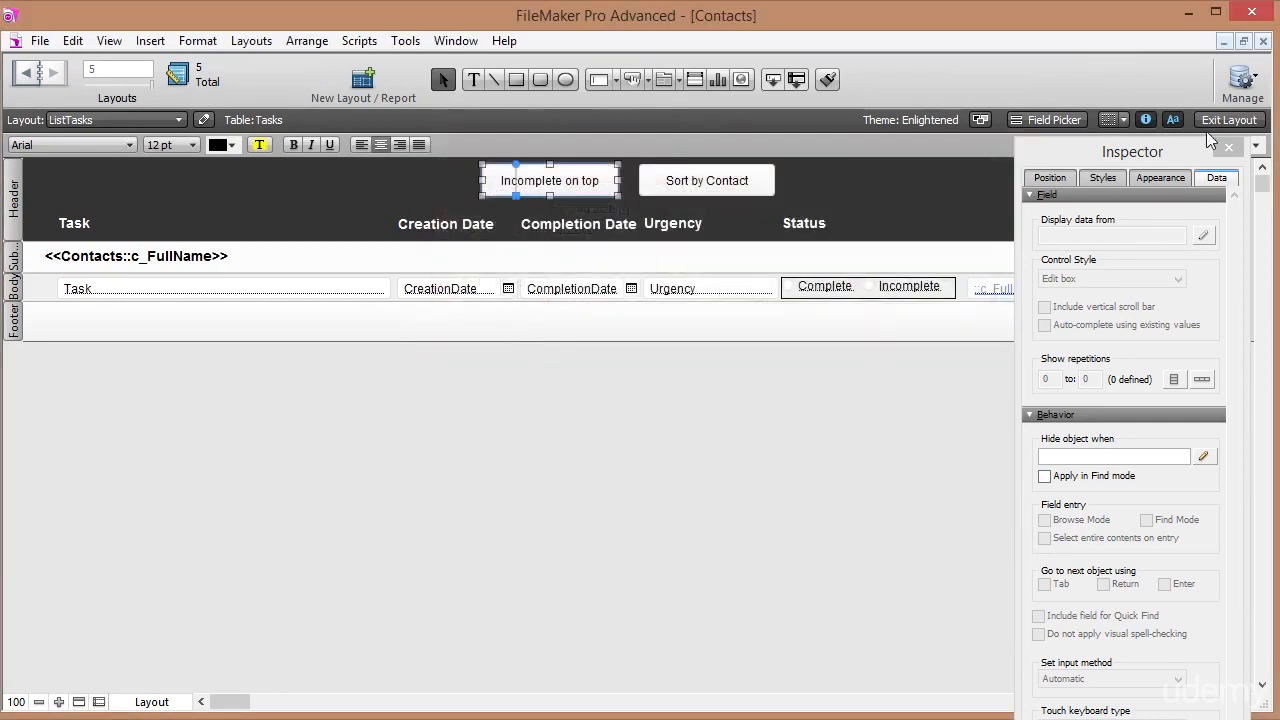
click(1229, 119)
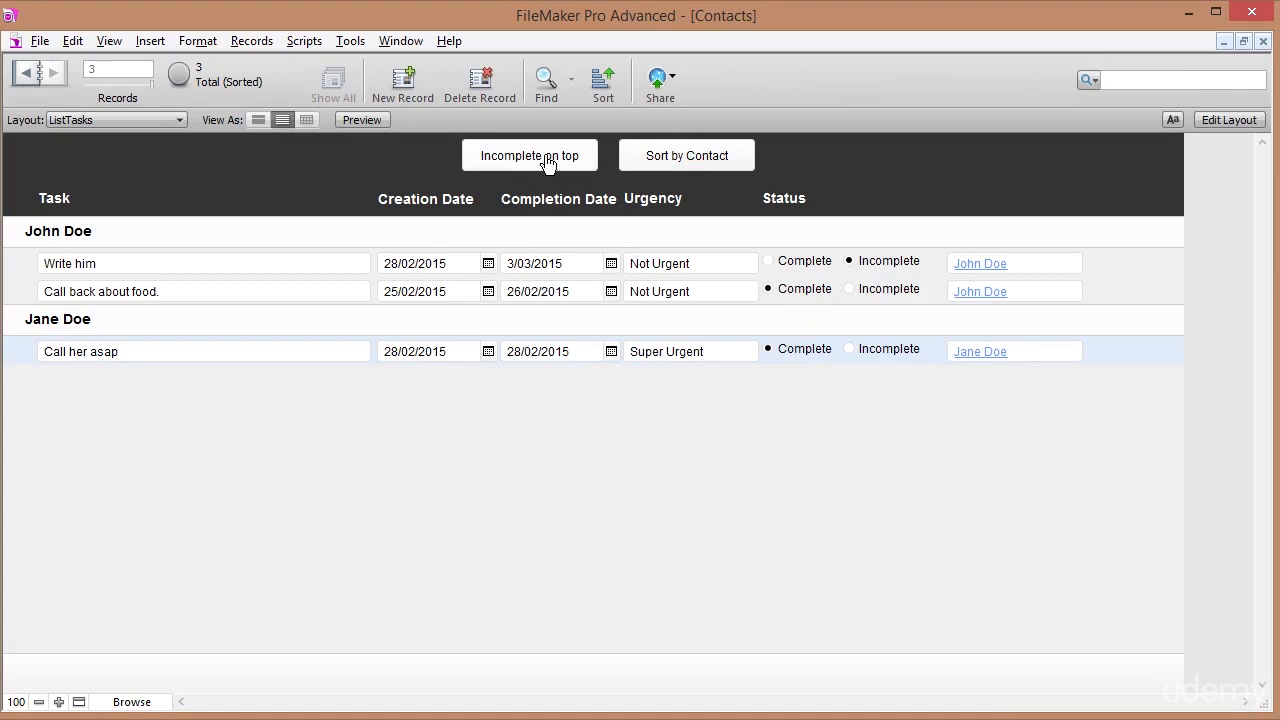
click(598, 87)
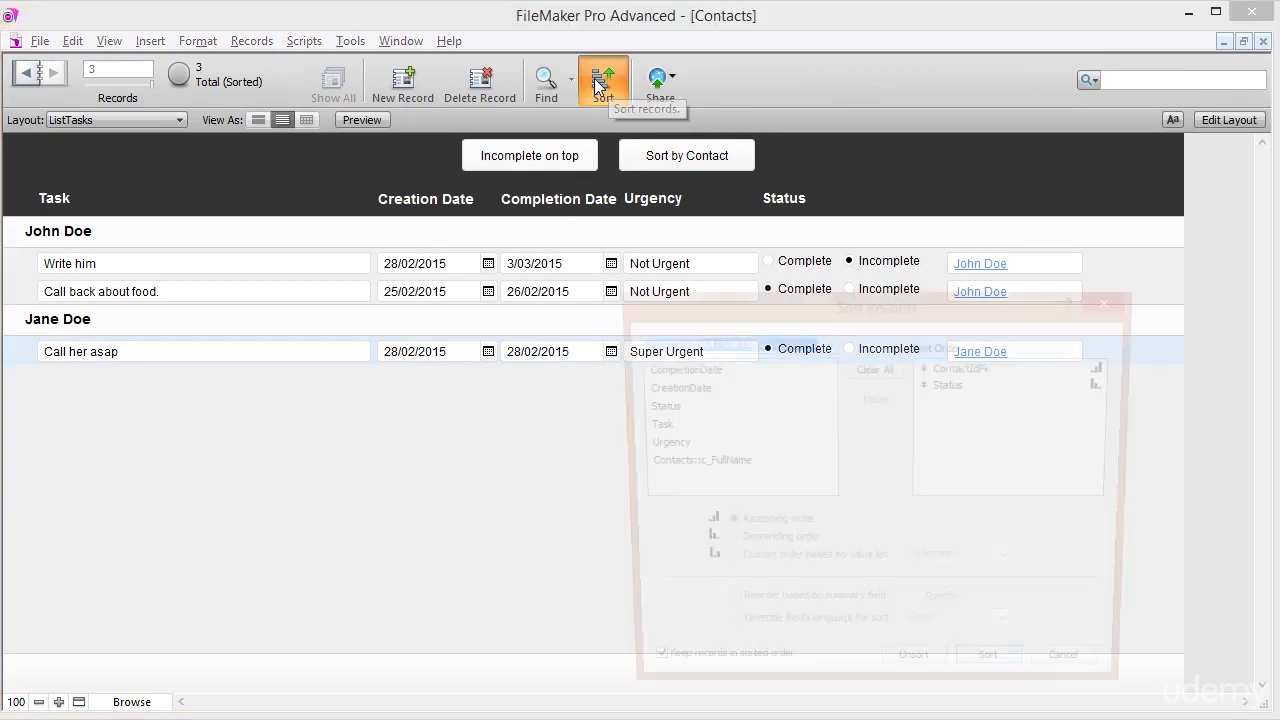
click(971, 389)
click(723, 526)
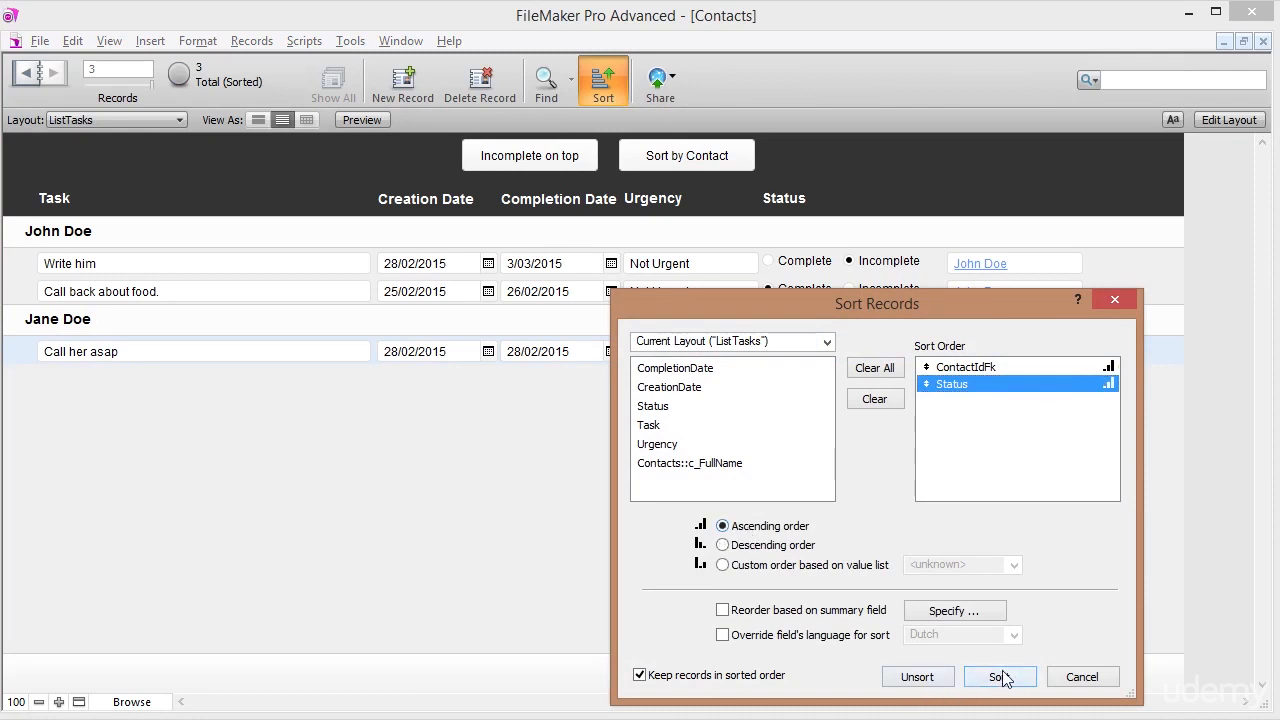
drag(955, 315, 907, 358)
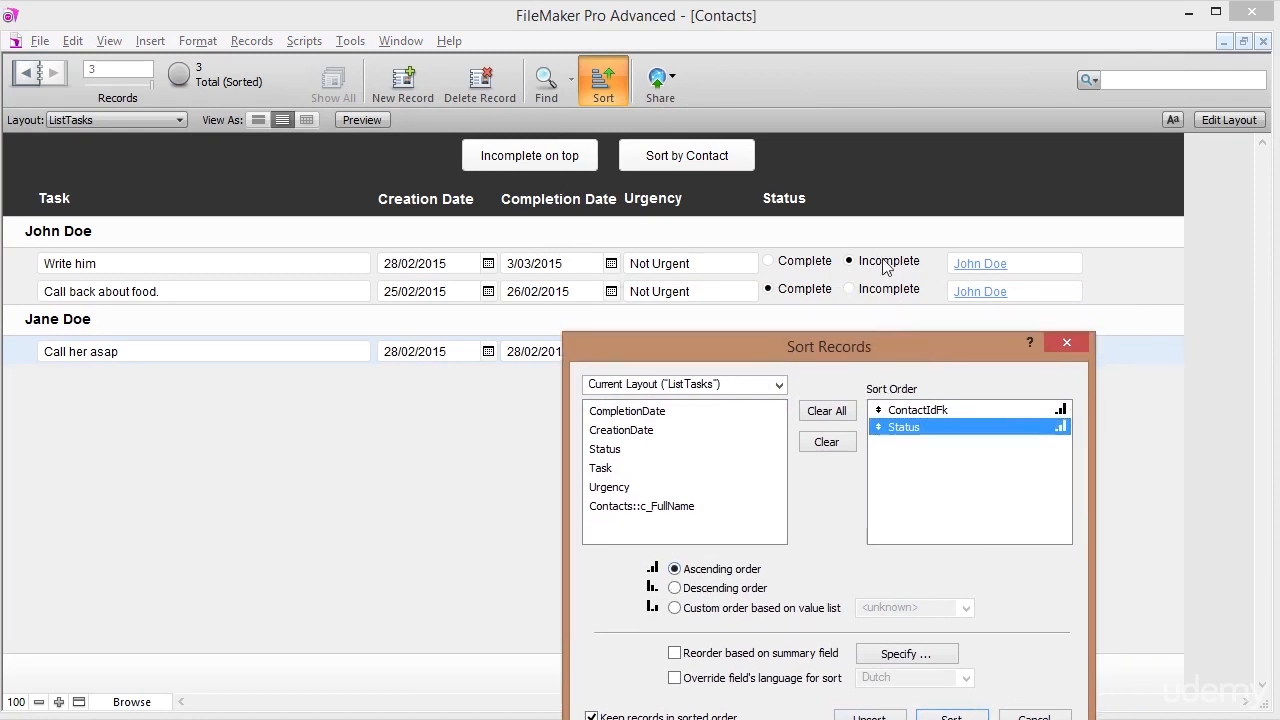
click(944, 716)
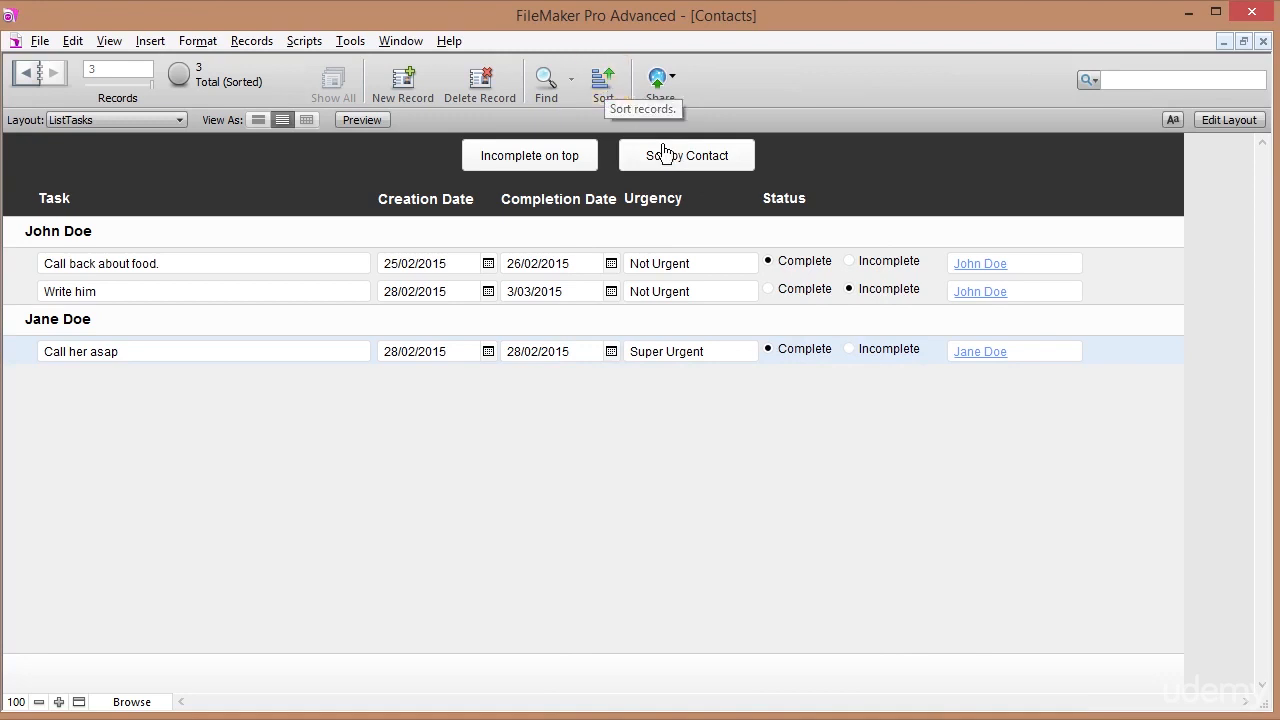
Alternate the Sort by Contact and Incomplete on top buttons, ending grouped by contact.
click(689, 163)
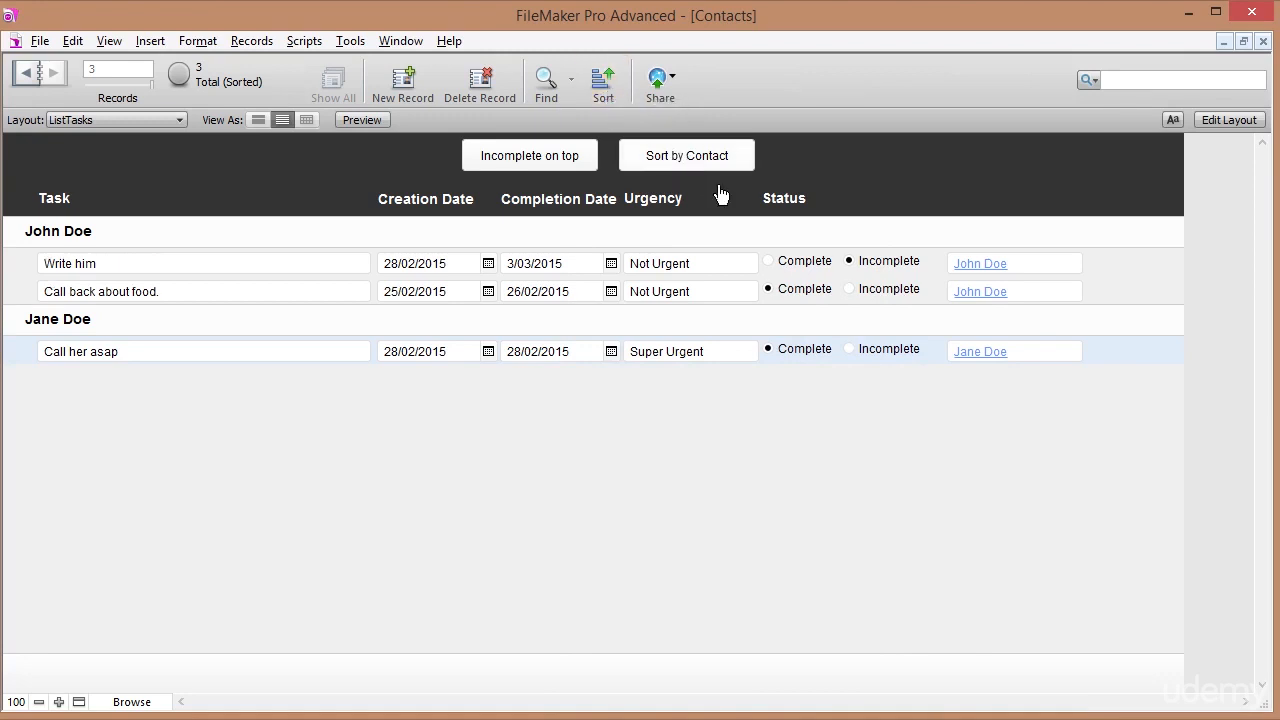
click(535, 163)
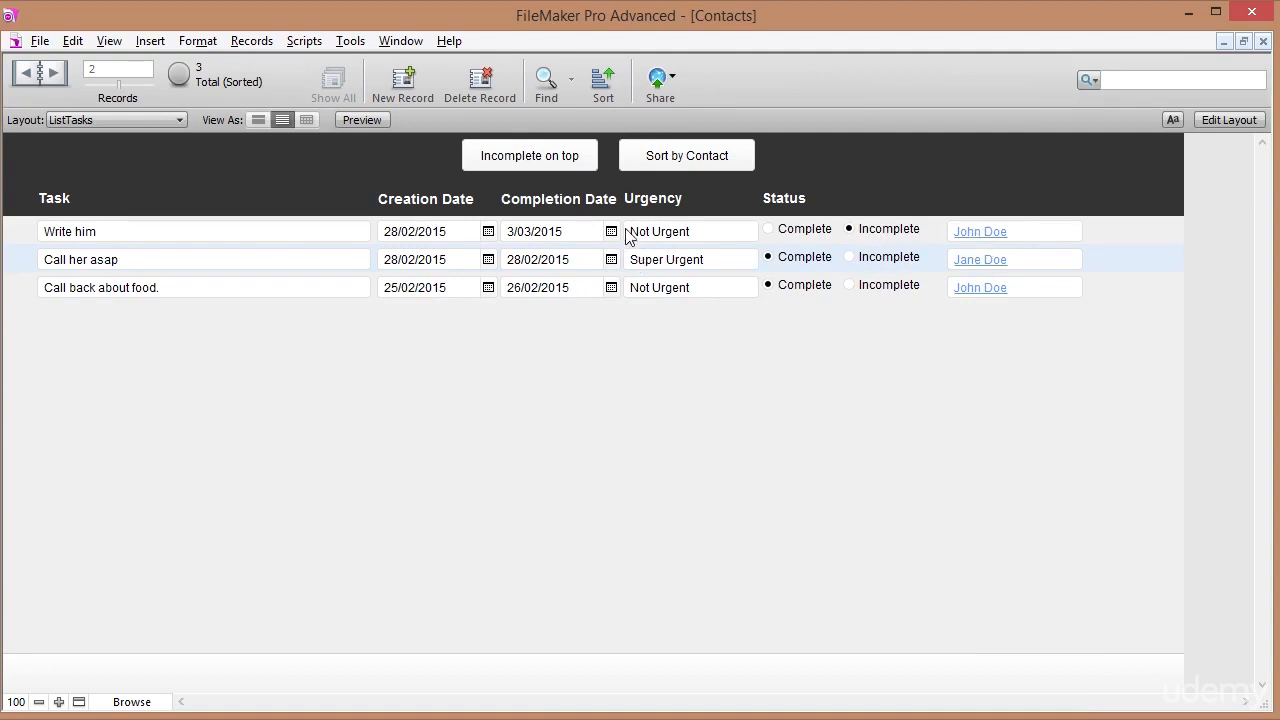
click(692, 164)
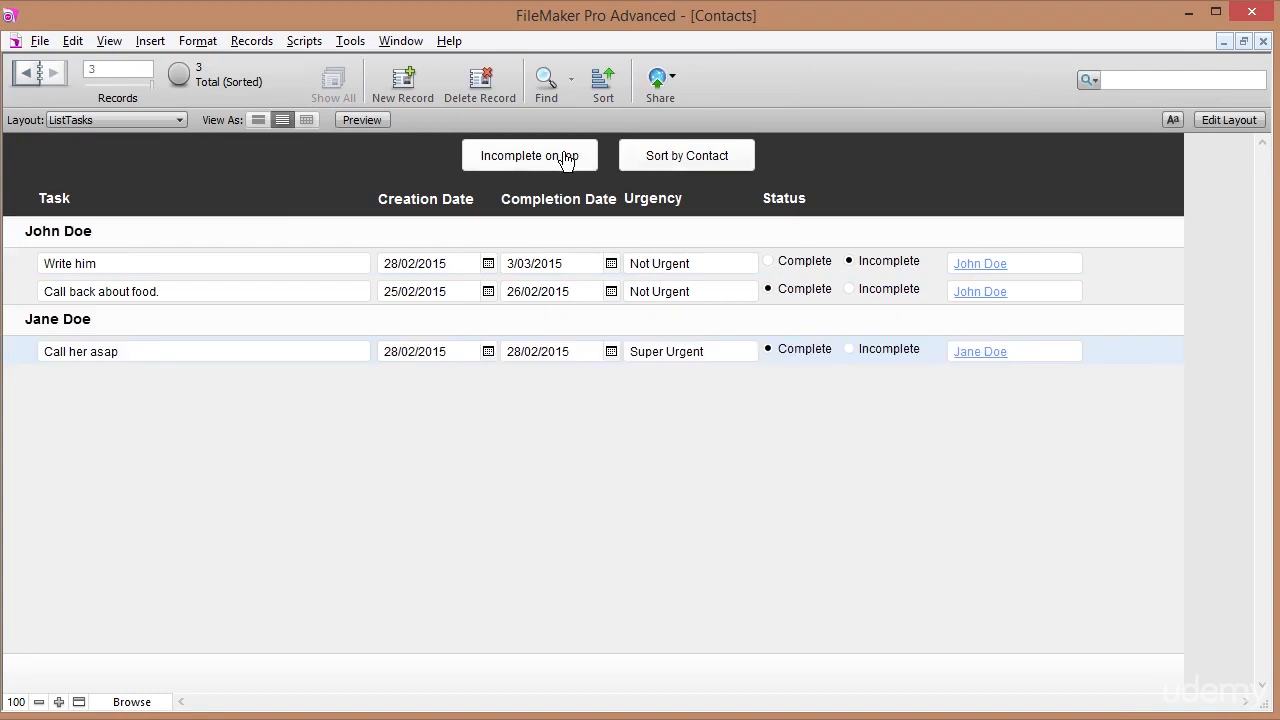
click(566, 160)
click(660, 153)
Find tasks with Status Incomplete and sort the single result with Sort by Contact.
click(545, 84)
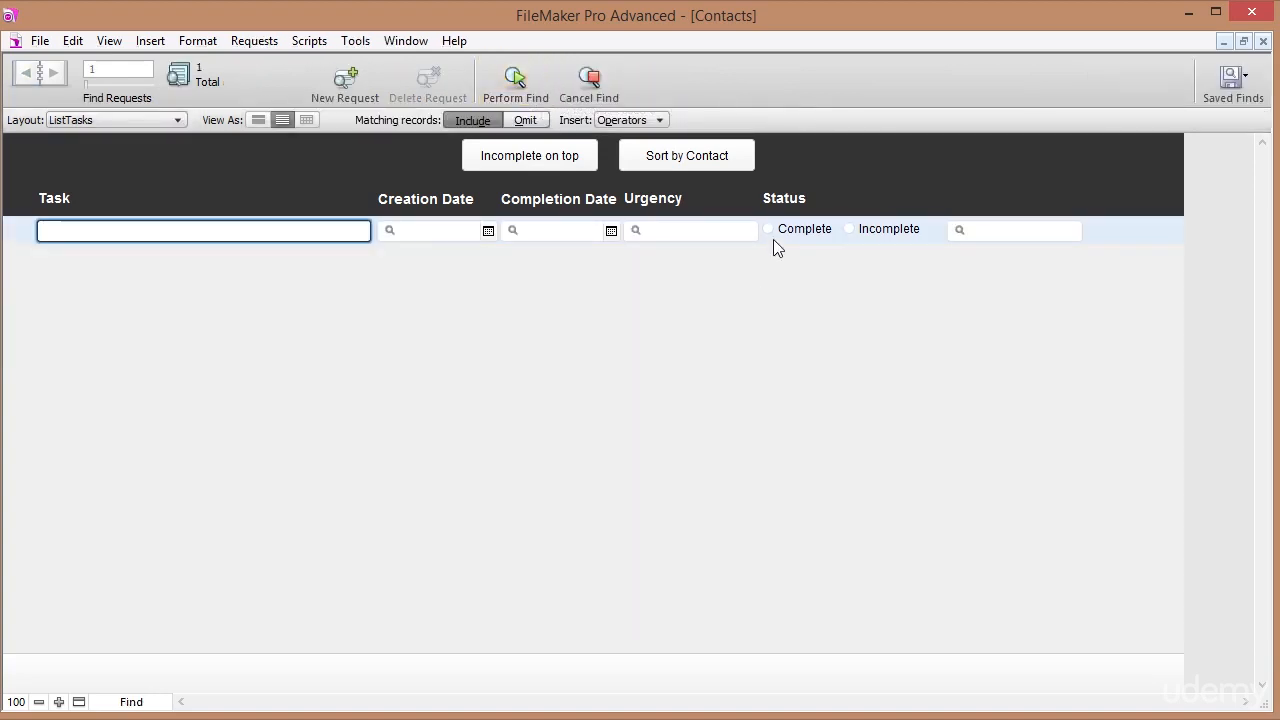
click(850, 230)
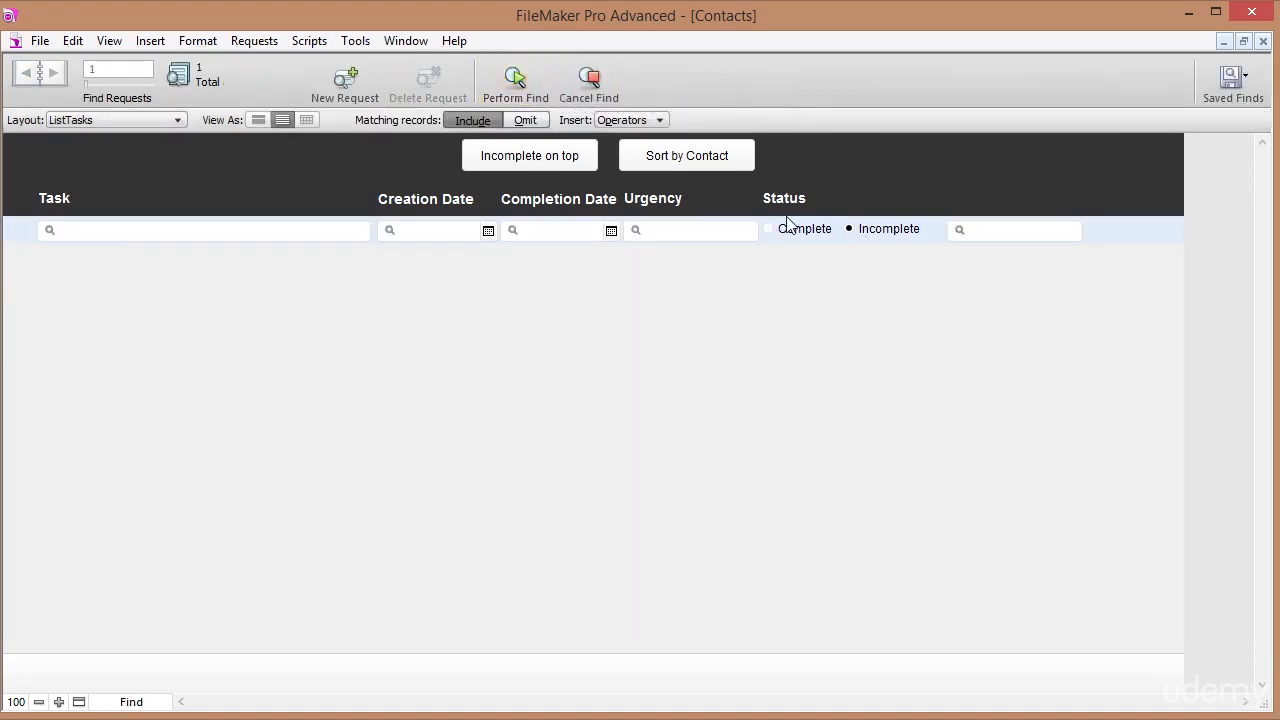
click(520, 78)
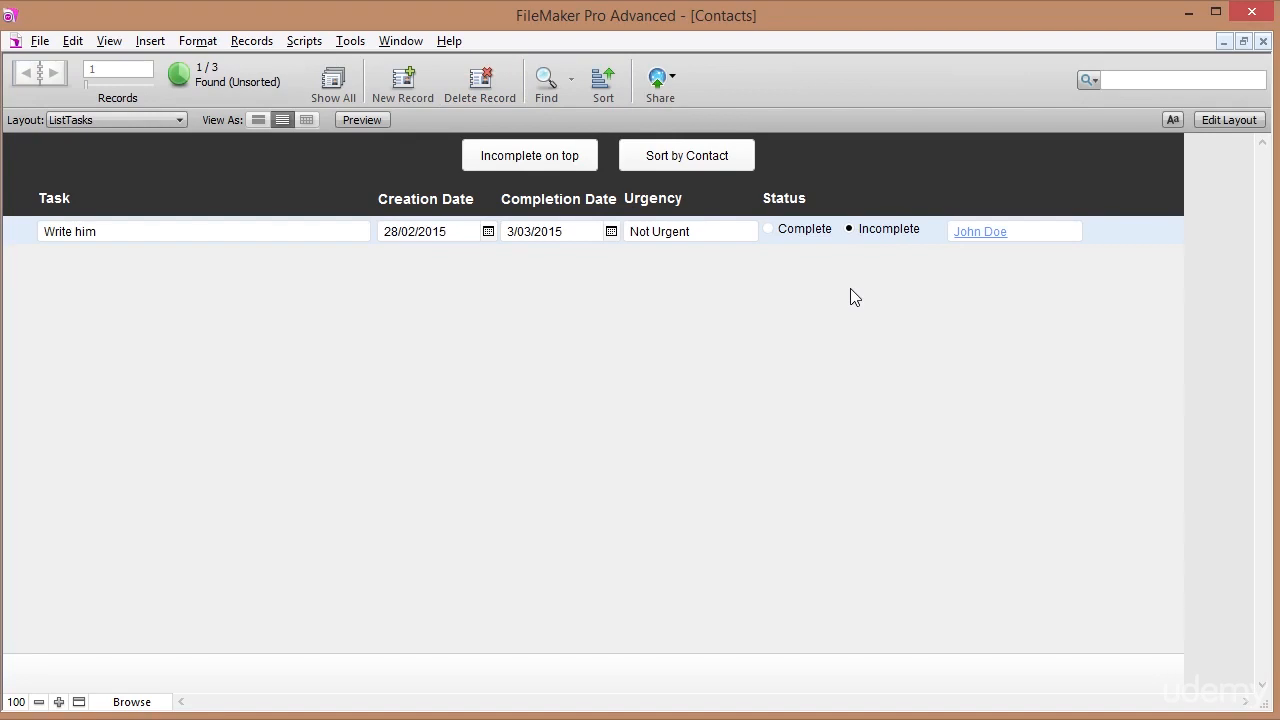
click(688, 160)
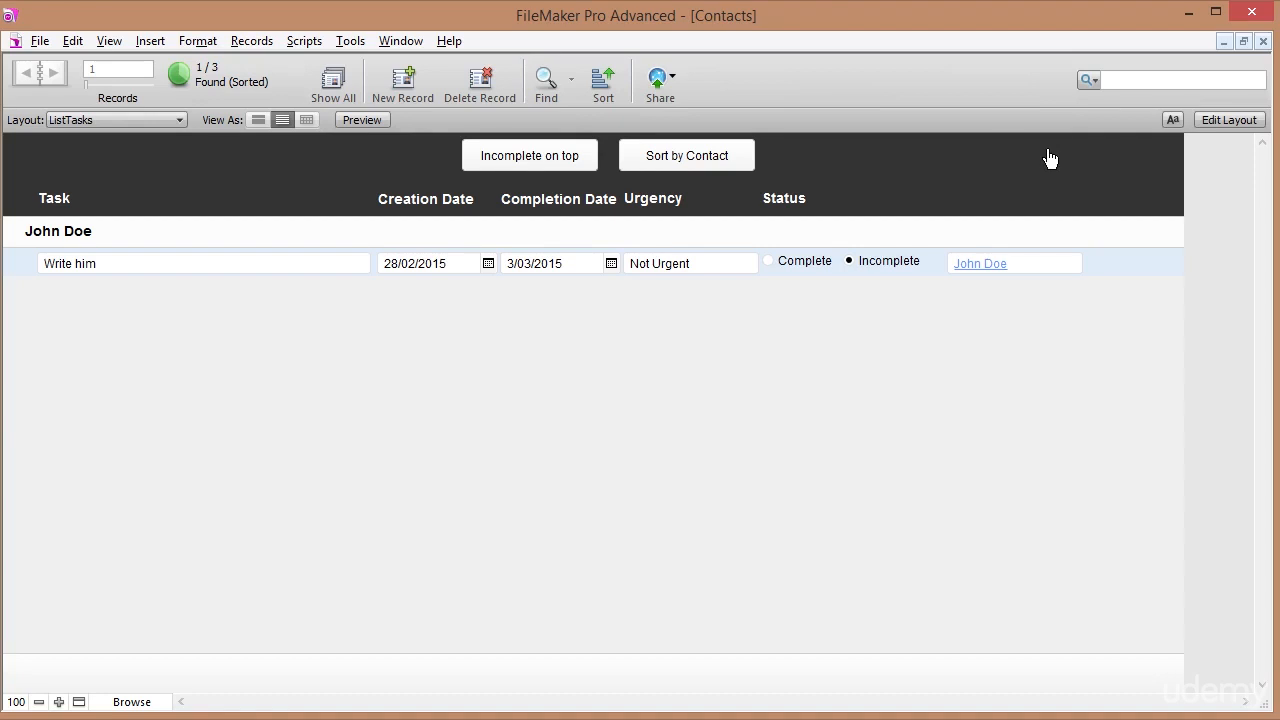
In Layout mode, move both header buttons together further left.
click(1217, 123)
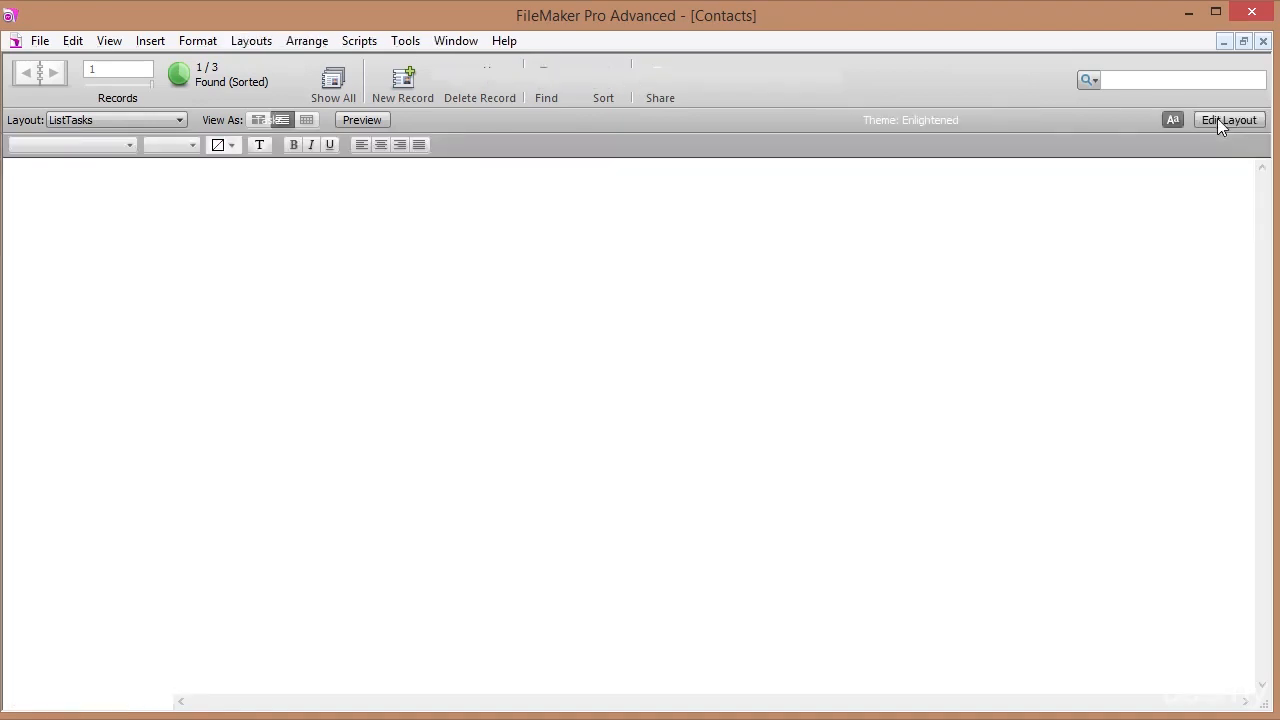
drag(828, 174, 468, 195)
key(Left)
key(Left)
key(Left)
key(Left)
key(Left)
key(Left)
key(Left)
key(Left)
key(Left)
key(Left)
key(Left)
key(Left)
key(Left)
key(Left)
key(Left)
key(Left)
key(Left)
key(Left)
key(Left)
key(Left)
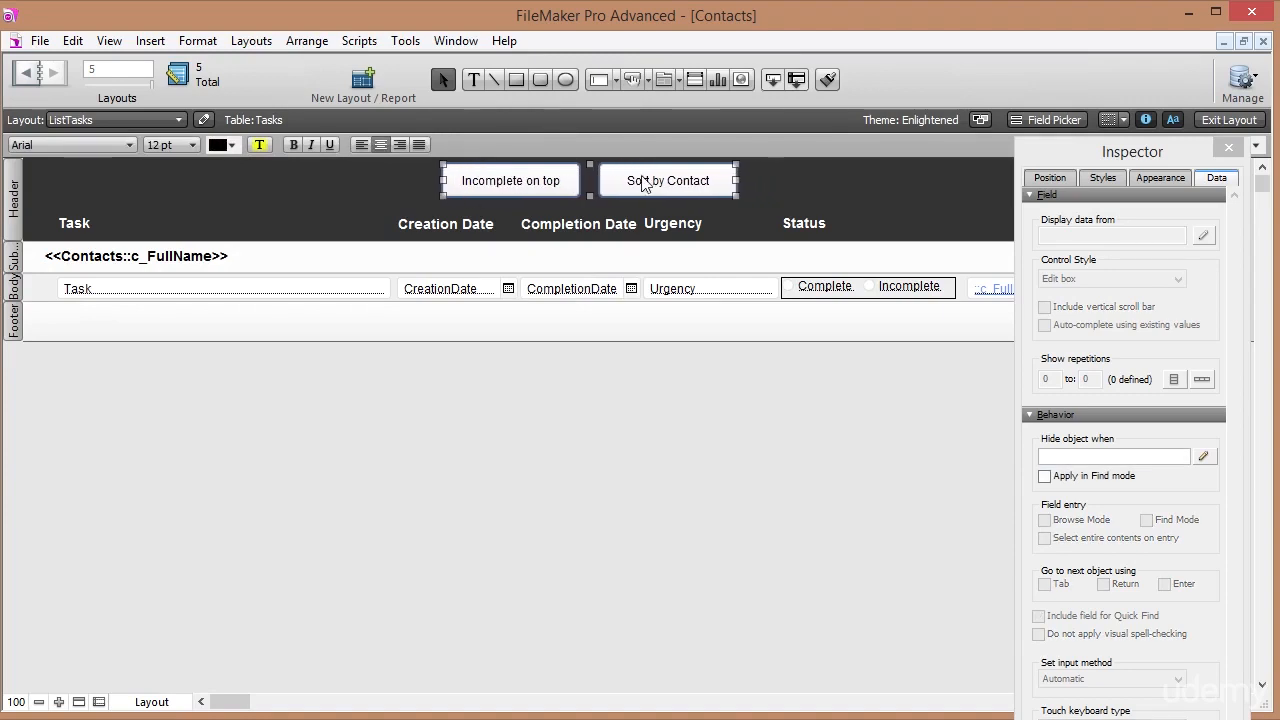
drag(697, 180, 589, 190)
click(481, 182)
Duplicate the Sort by Contact button, relabel the copy 'Show Complete', and return to Browse mode.
click(364, 193)
click(703, 189)
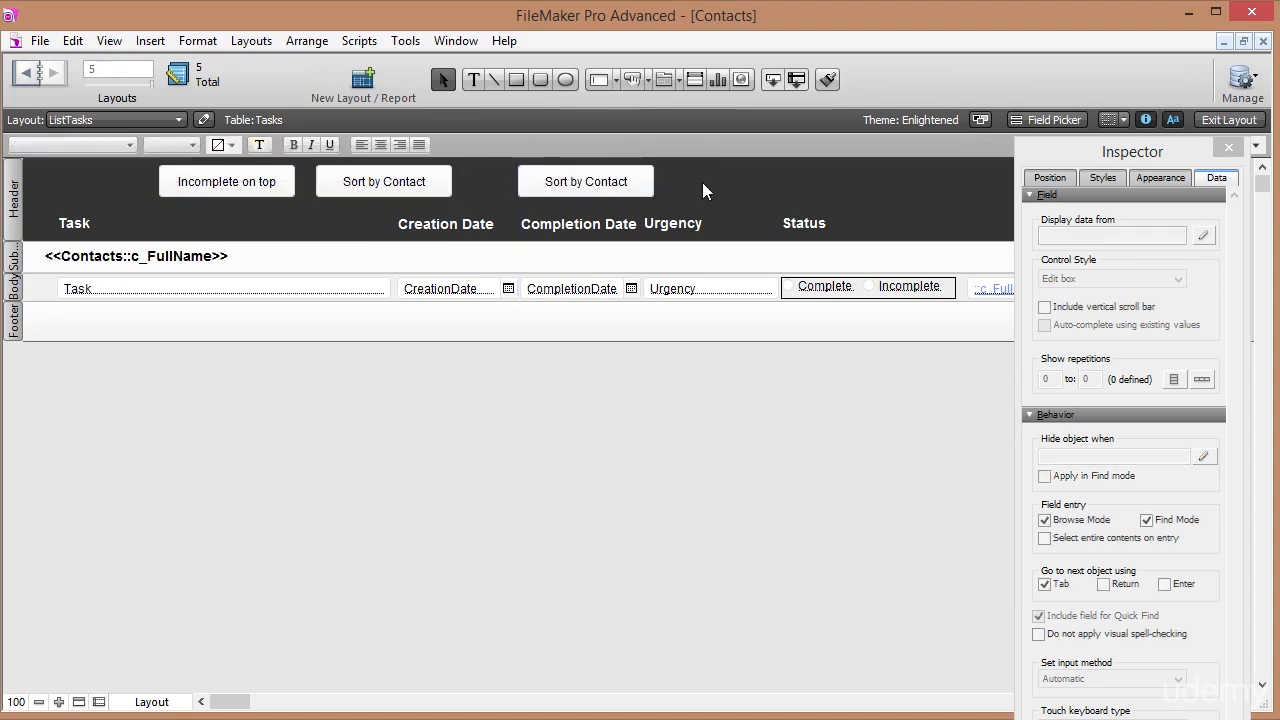
click(636, 195)
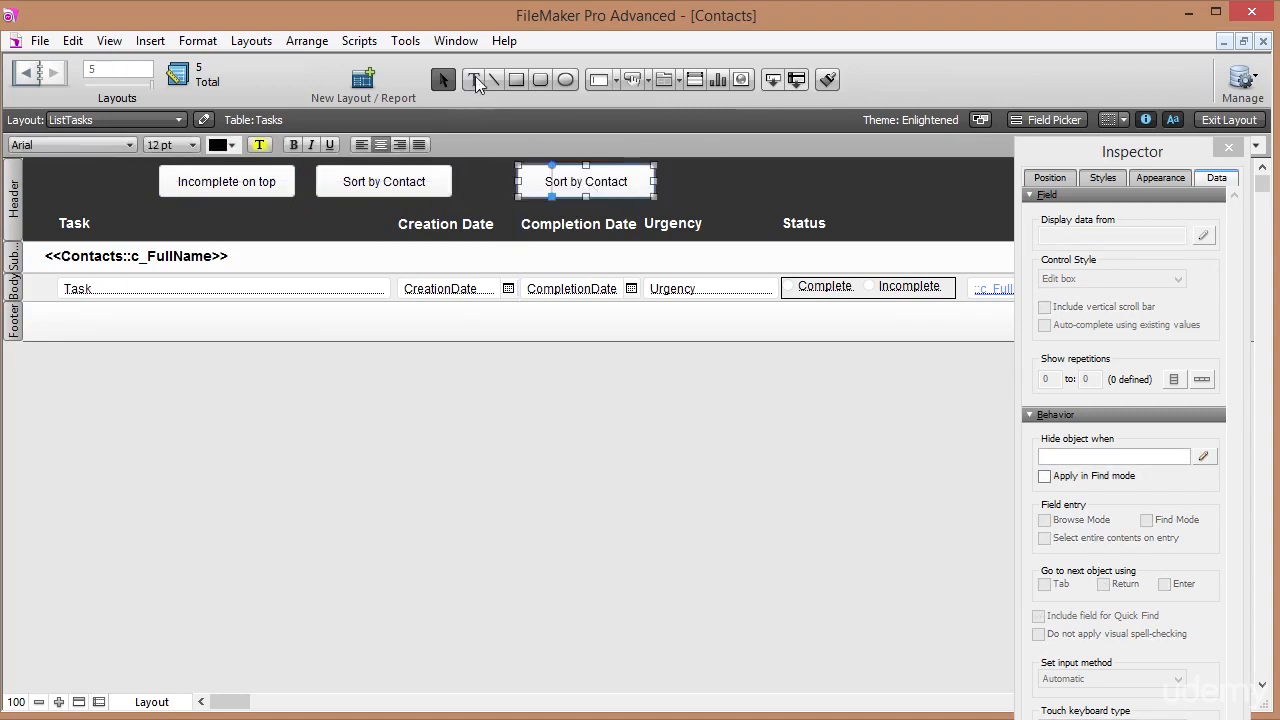
click(474, 78)
drag(527, 182, 642, 183)
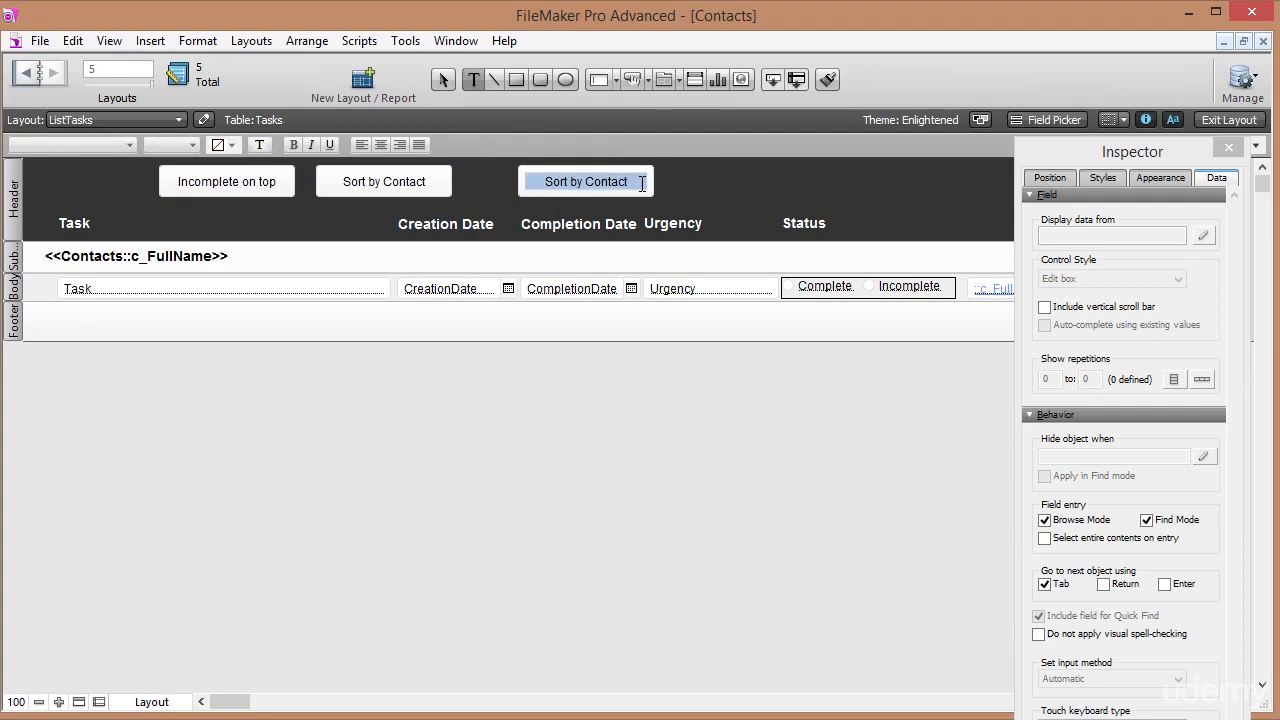
text(Show)
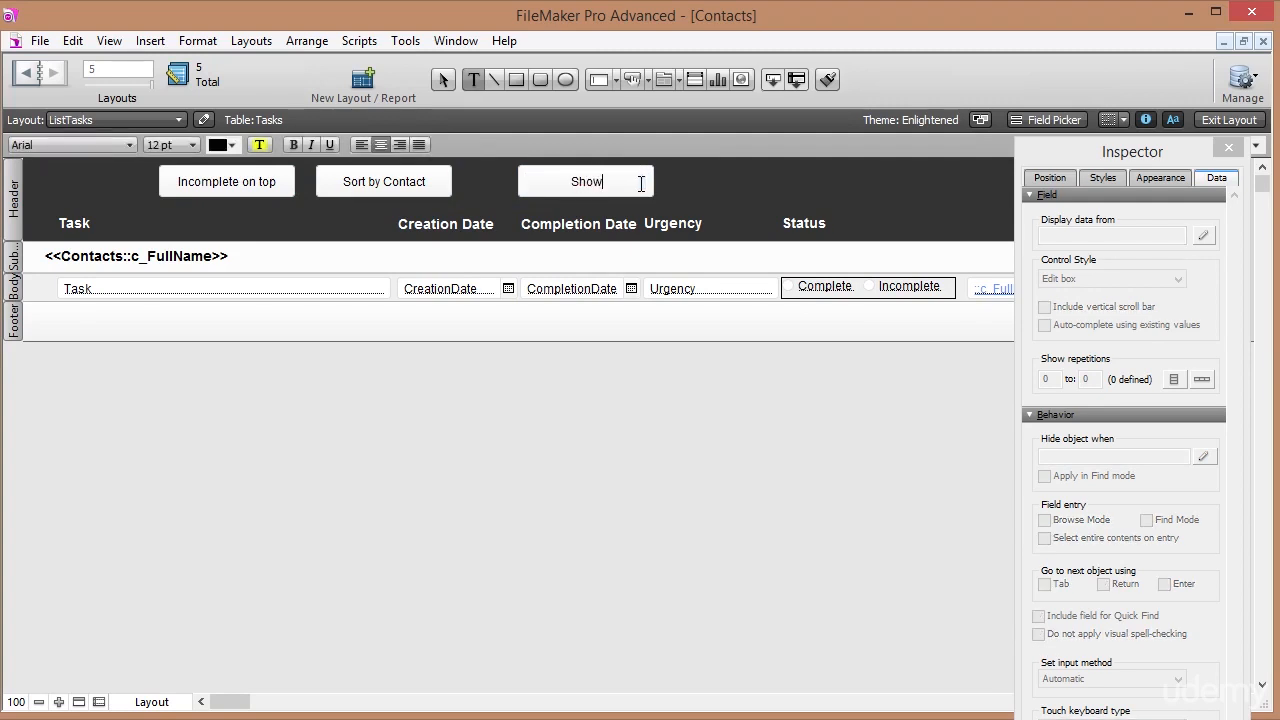
text( Complete)
click(713, 190)
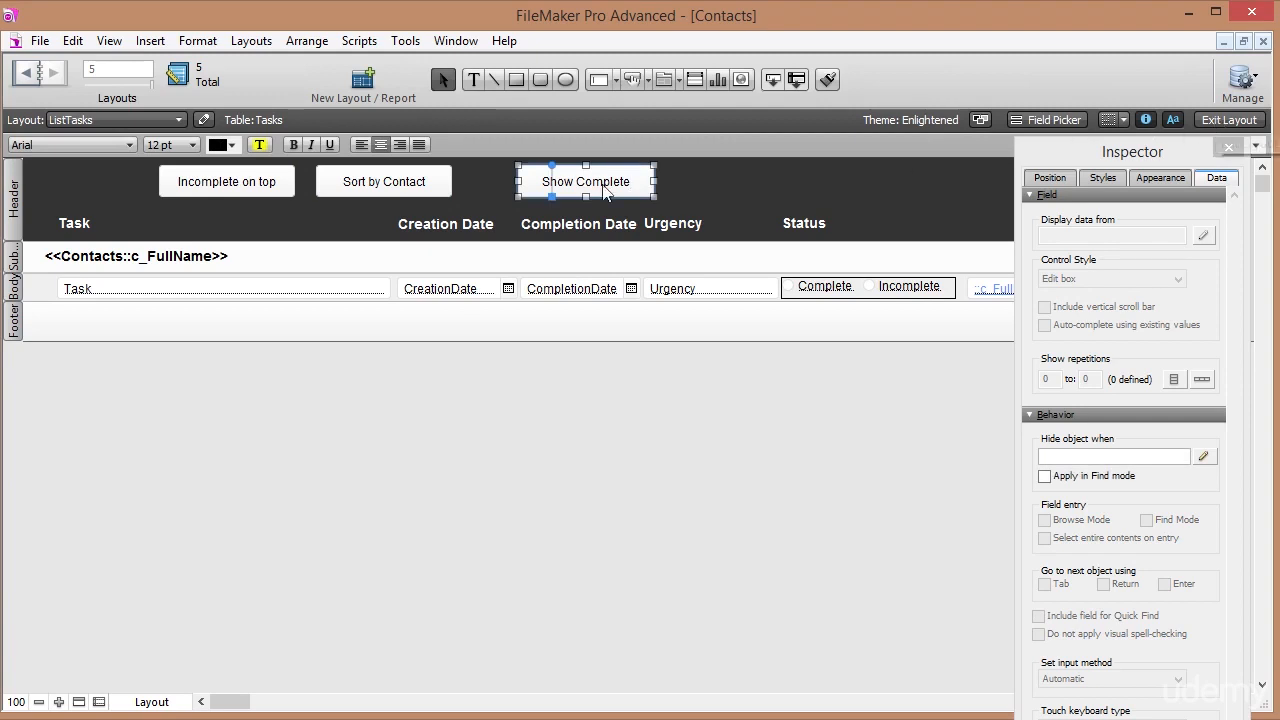
click(1238, 122)
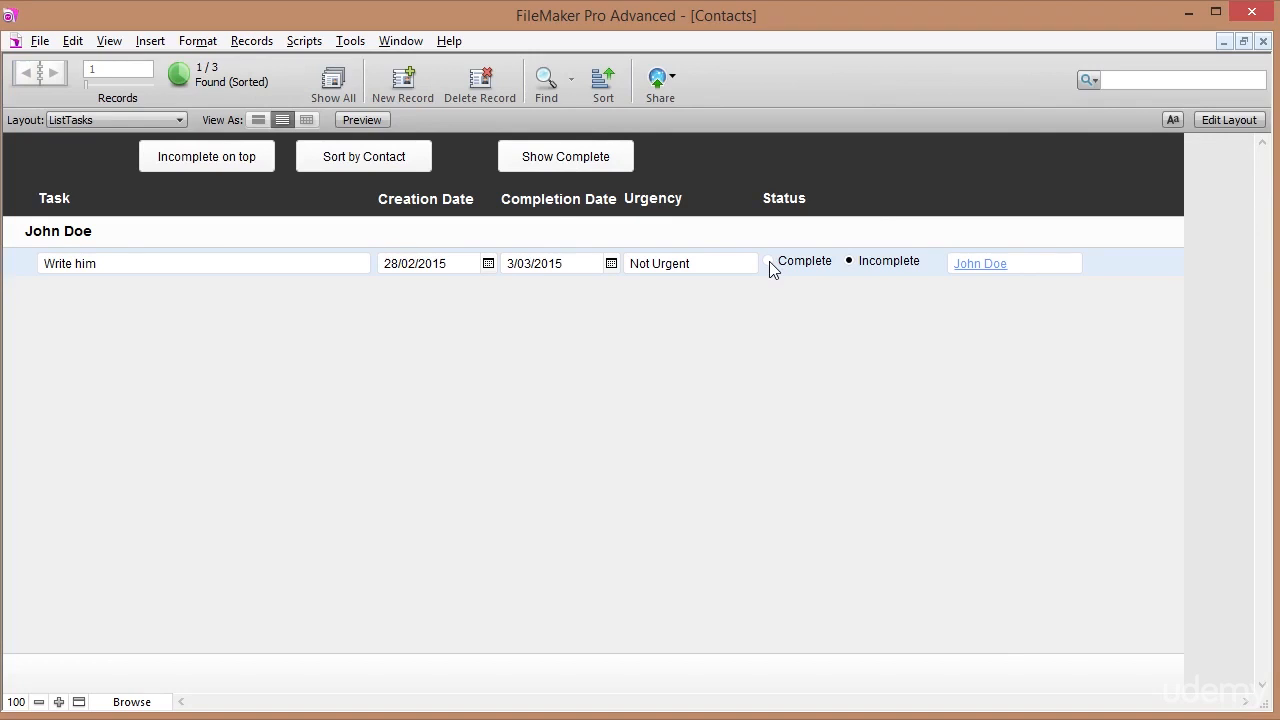
click(545, 82)
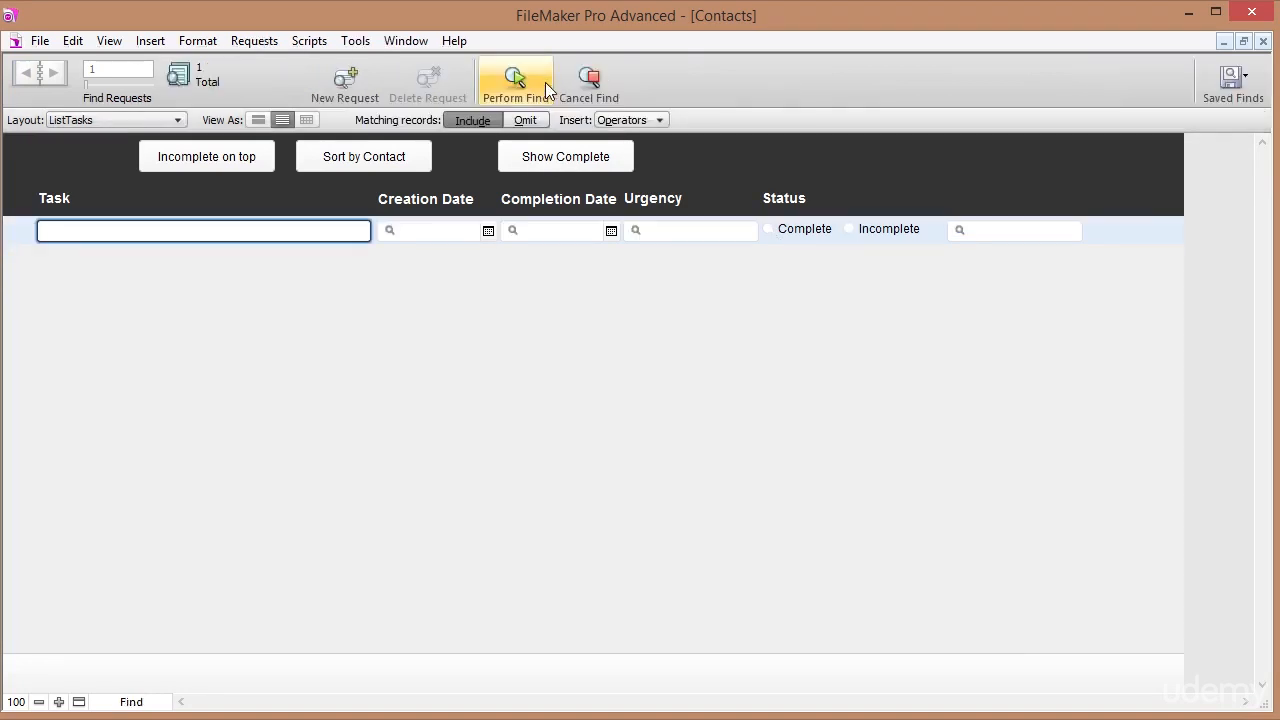
click(769, 230)
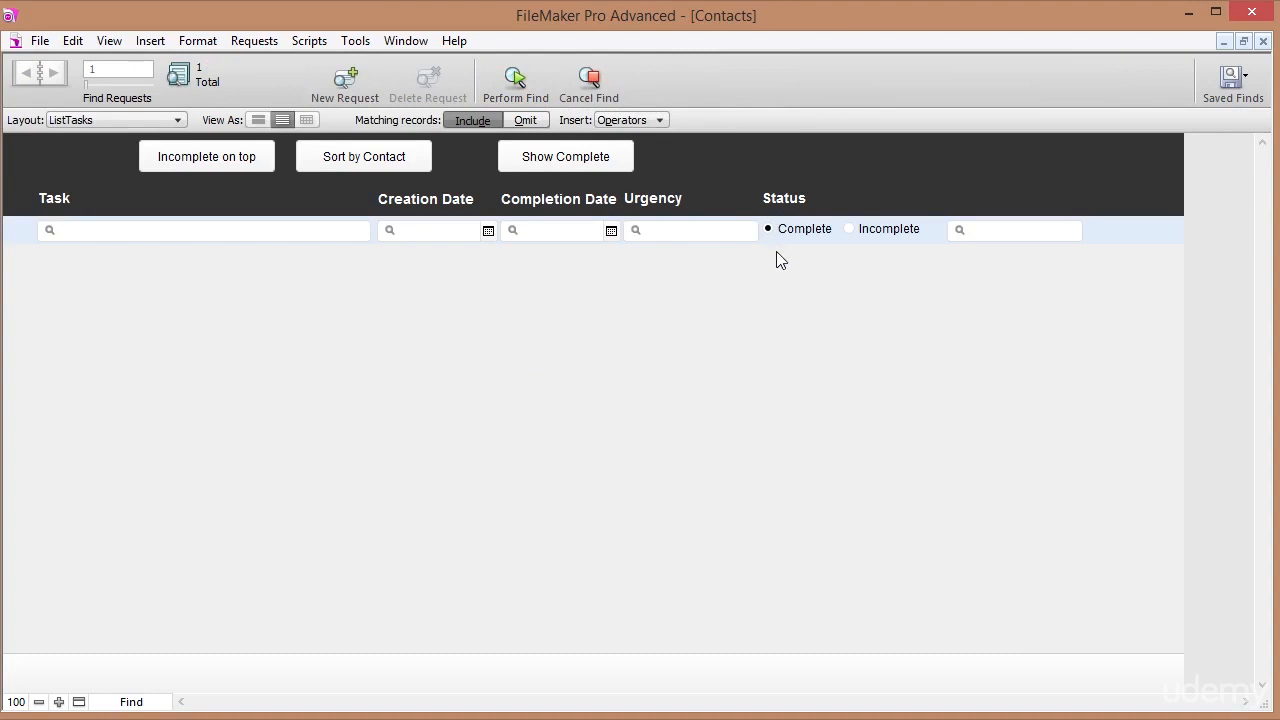
click(516, 80)
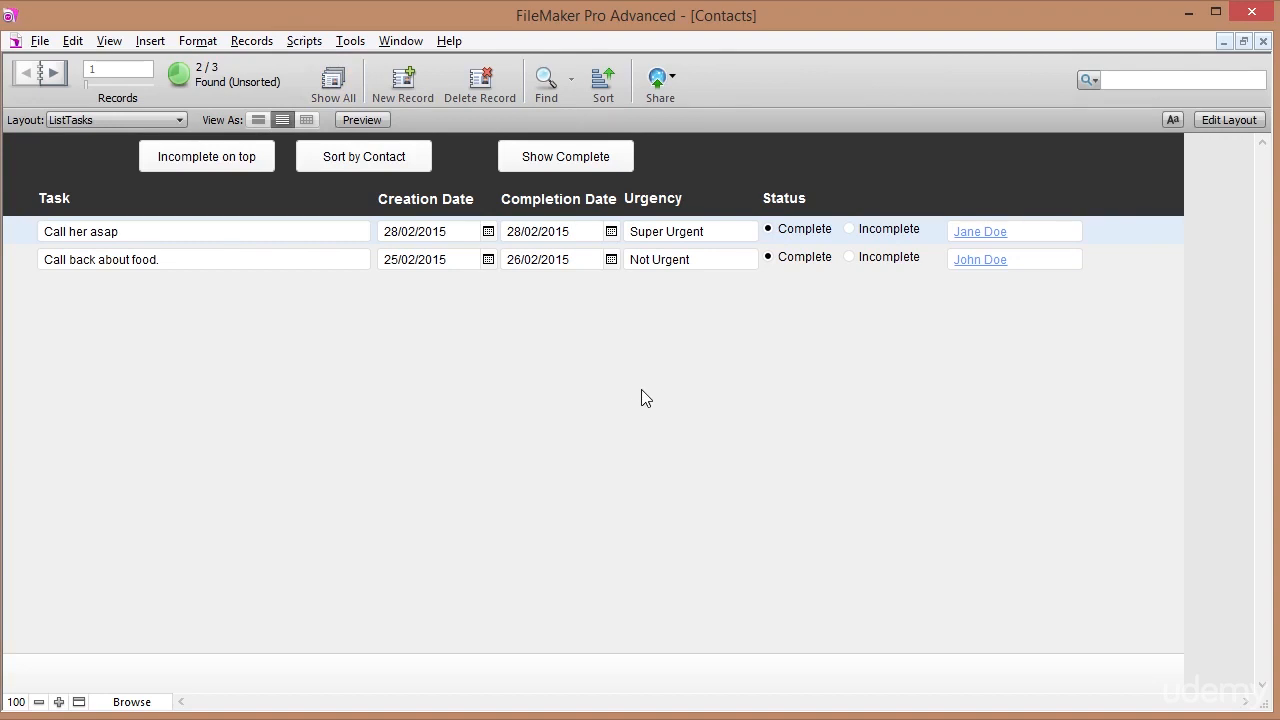
click(545, 85)
click(849, 228)
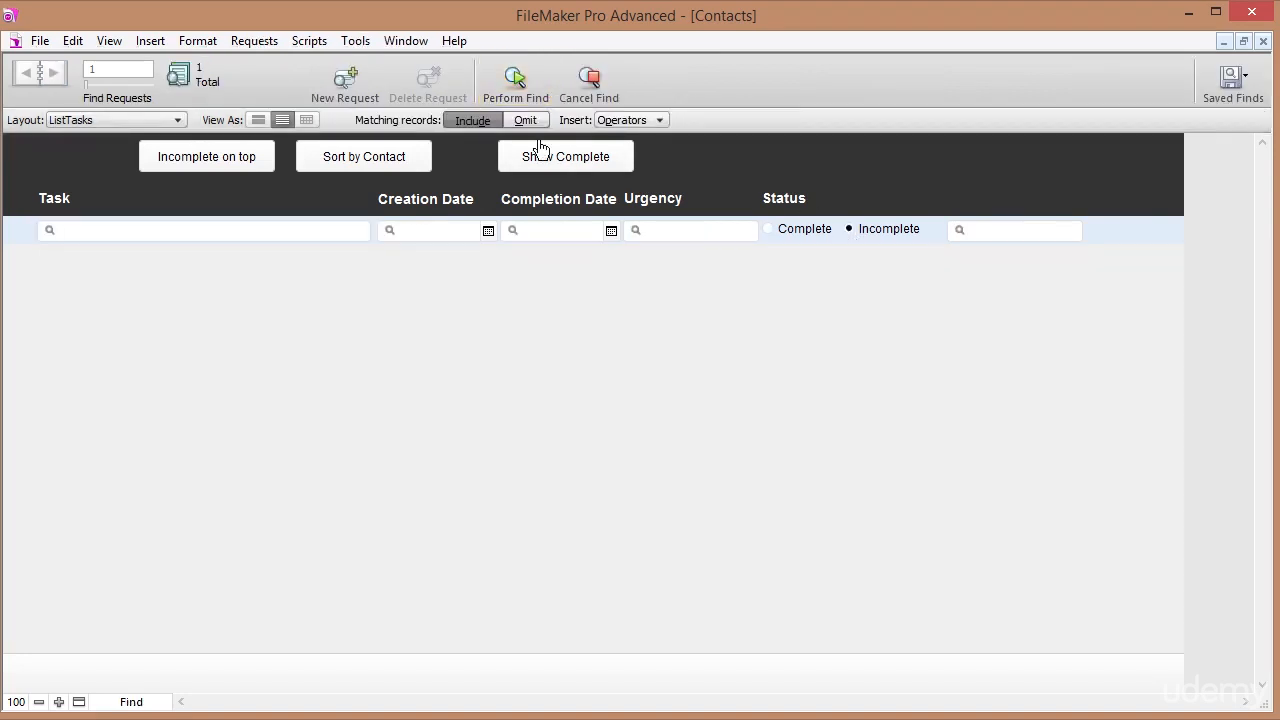
click(509, 81)
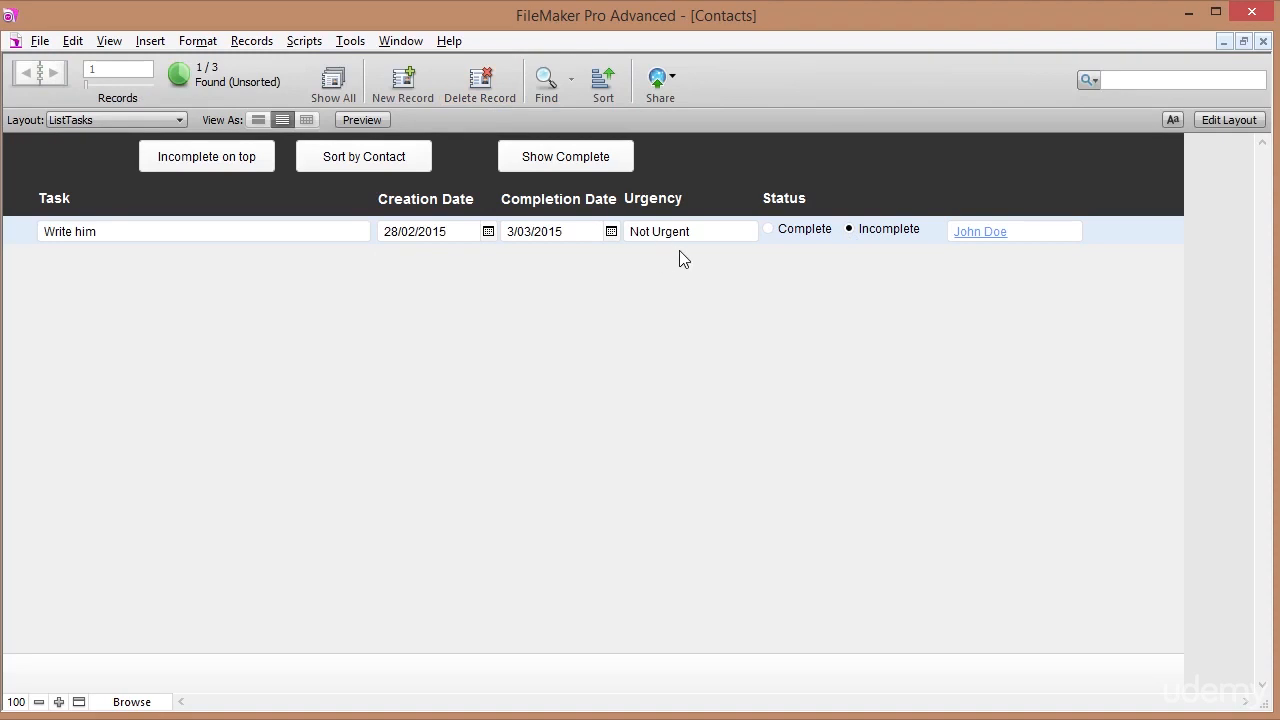
click(347, 163)
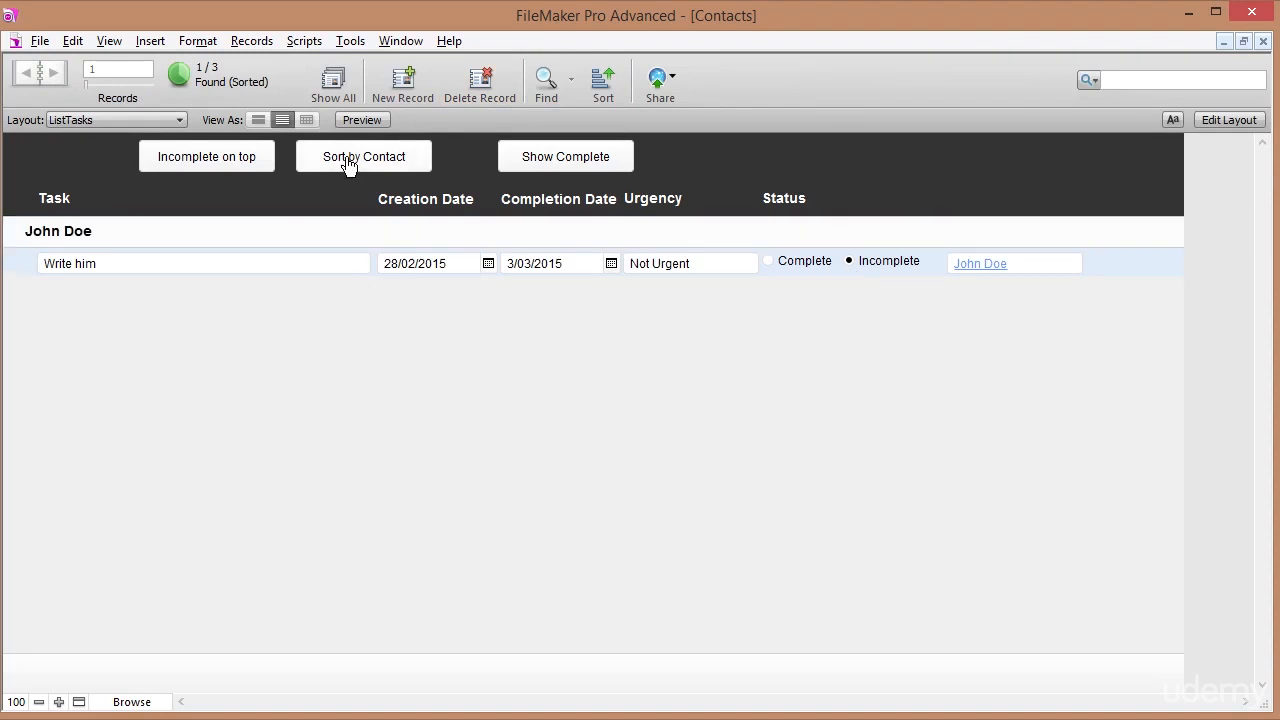
From Manage Scripts, create a new script and rename it 'Show Complete tasks'.
click(305, 44)
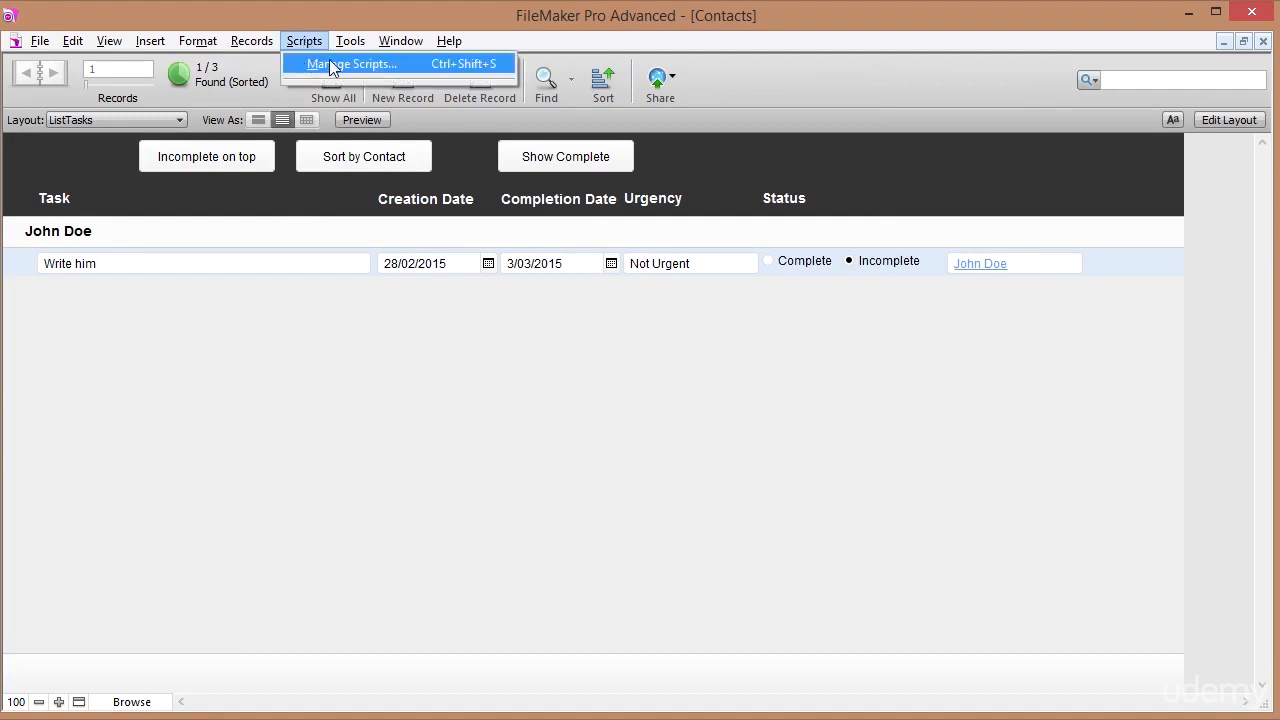
click(329, 62)
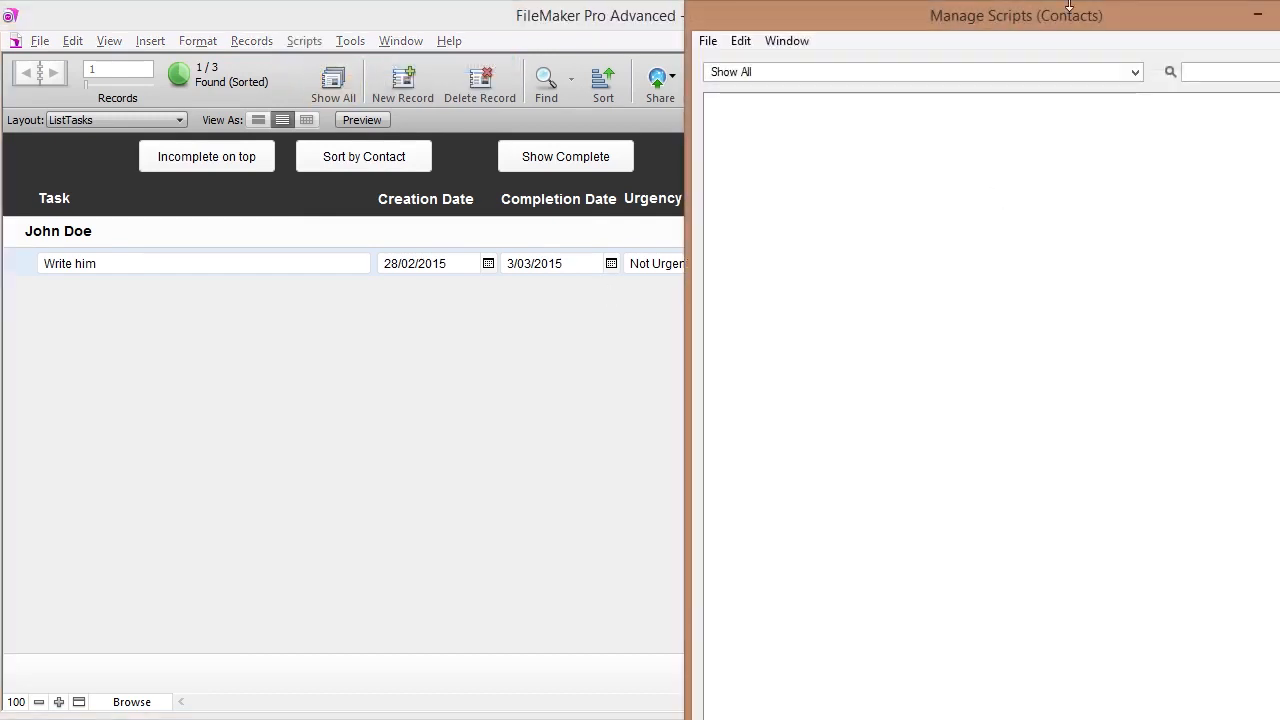
drag(1067, 20, 954, 26)
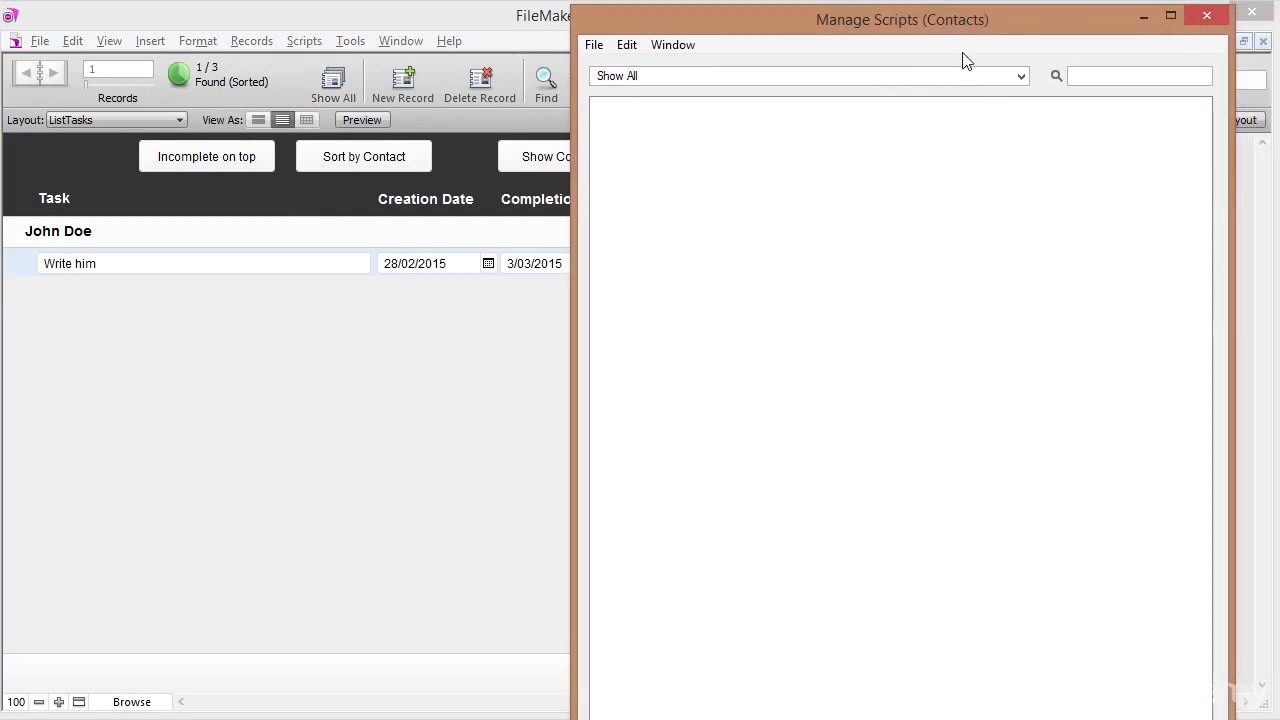
drag(1010, 719, 1011, 627)
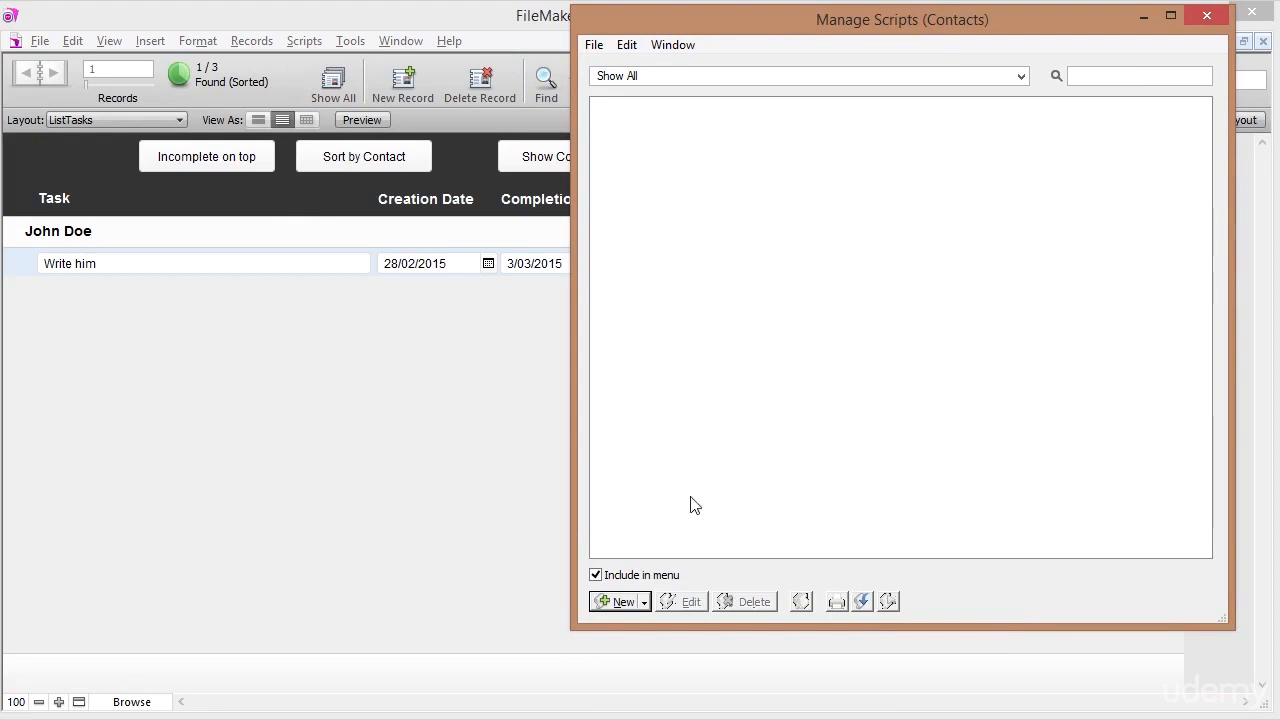
click(620, 601)
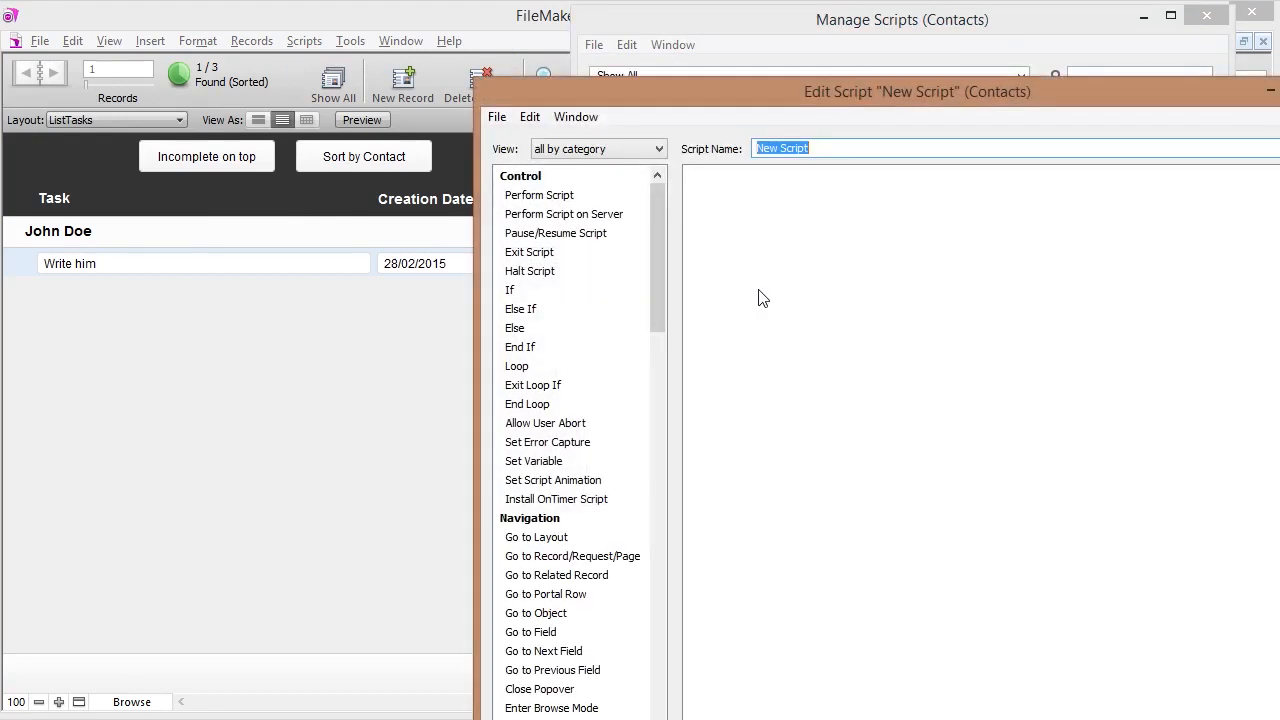
drag(852, 86, 689, 22)
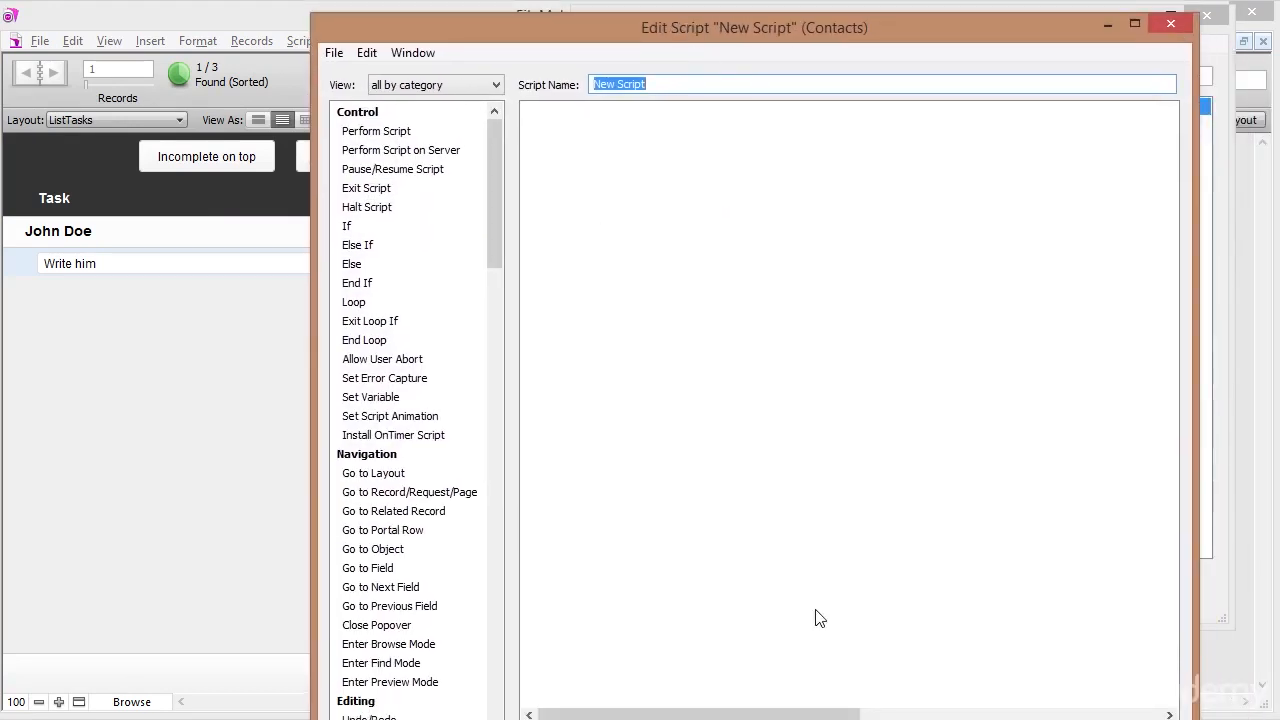
drag(836, 688, 824, 667)
drag(698, 84, 544, 70)
text(S)
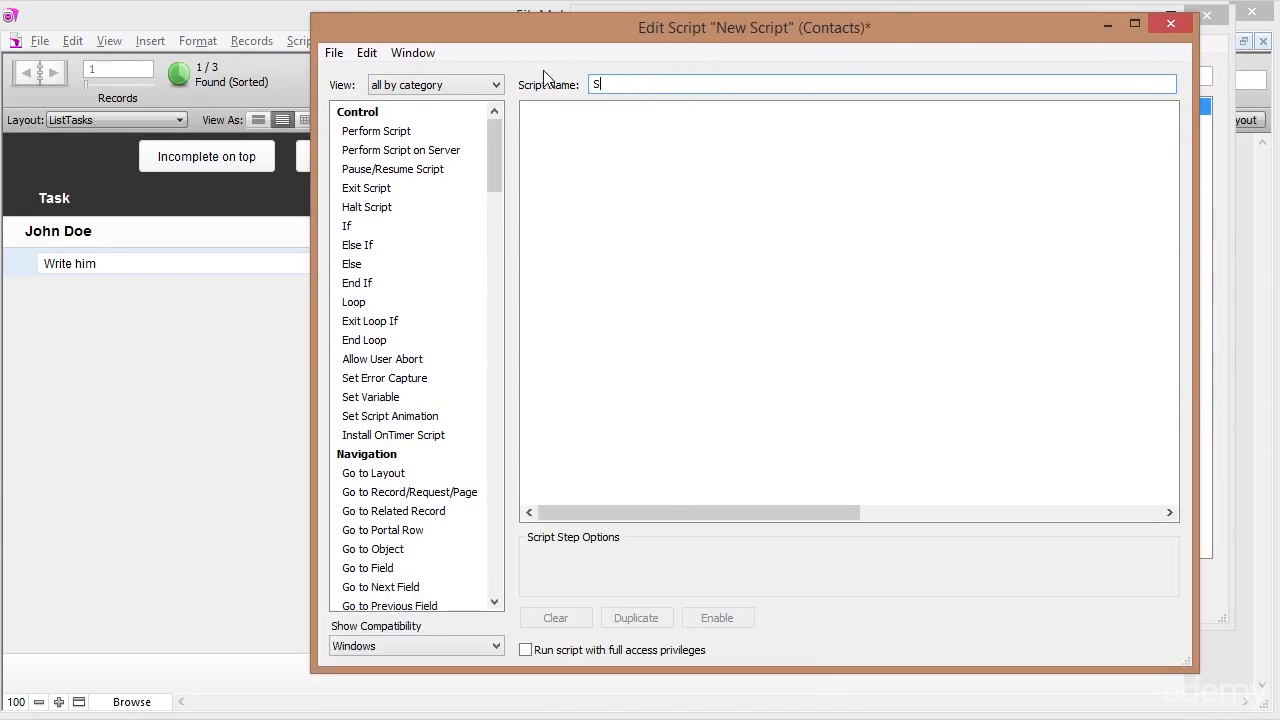
text(how Complete tasks)
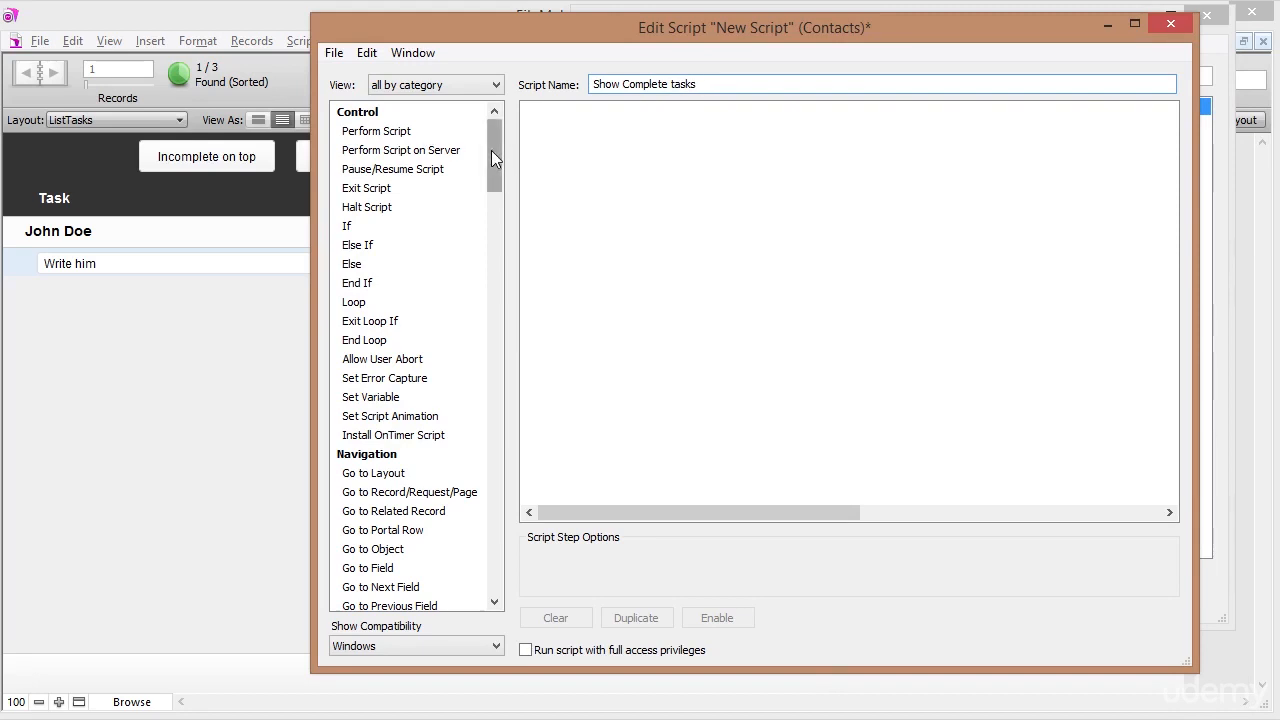
drag(491, 150, 492, 185)
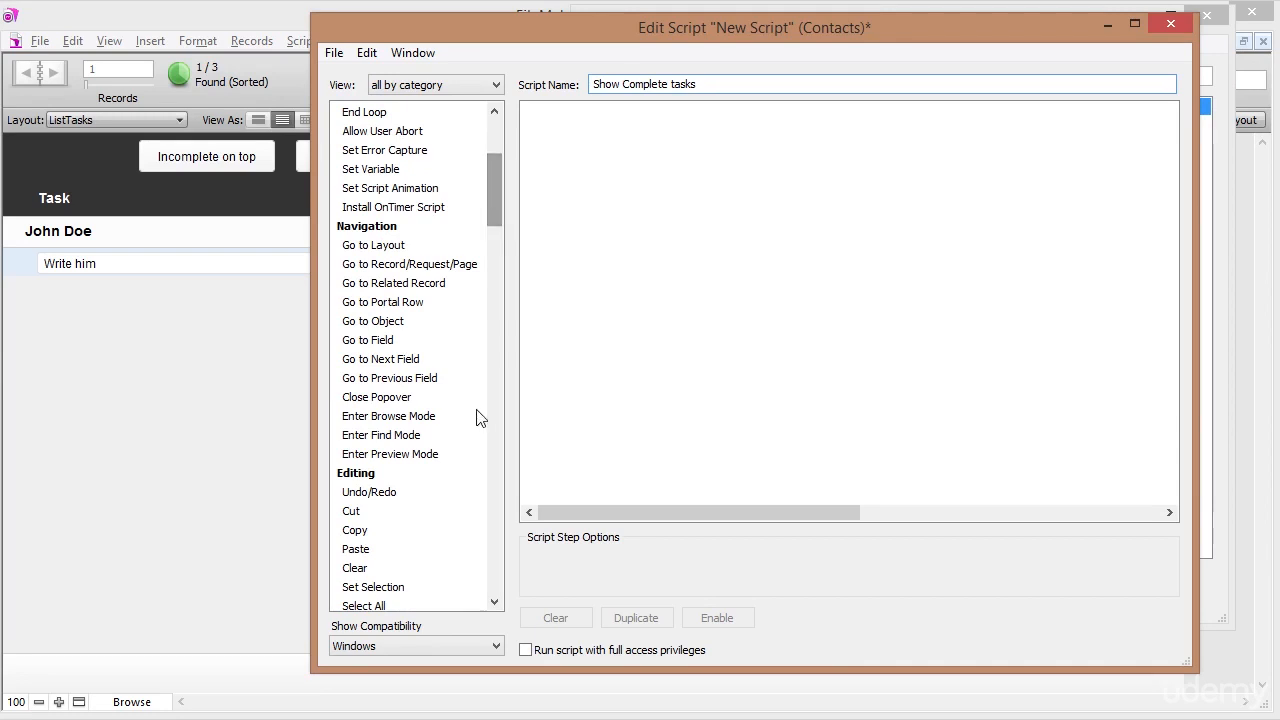
Add Enter Find Mode as the script's first step with the Pause option unchecked.
double_click(381, 435)
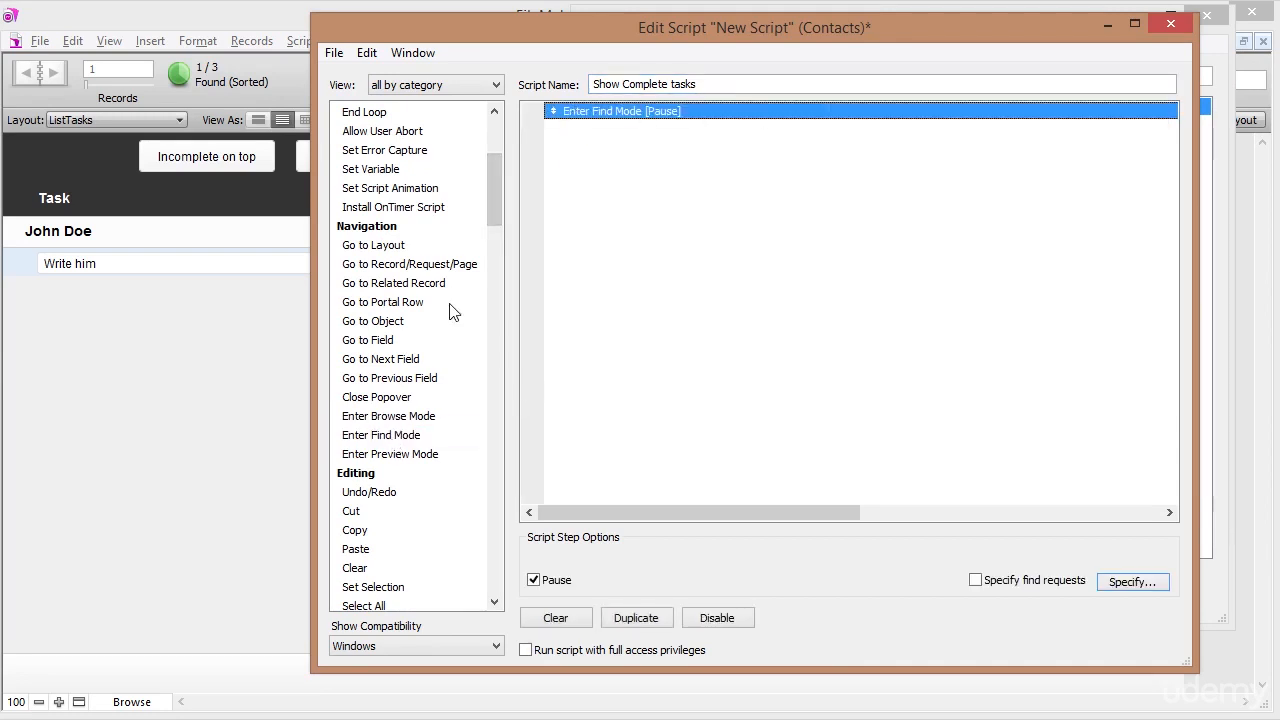
drag(494, 185, 529, 515)
drag(505, 265, 447, 154)
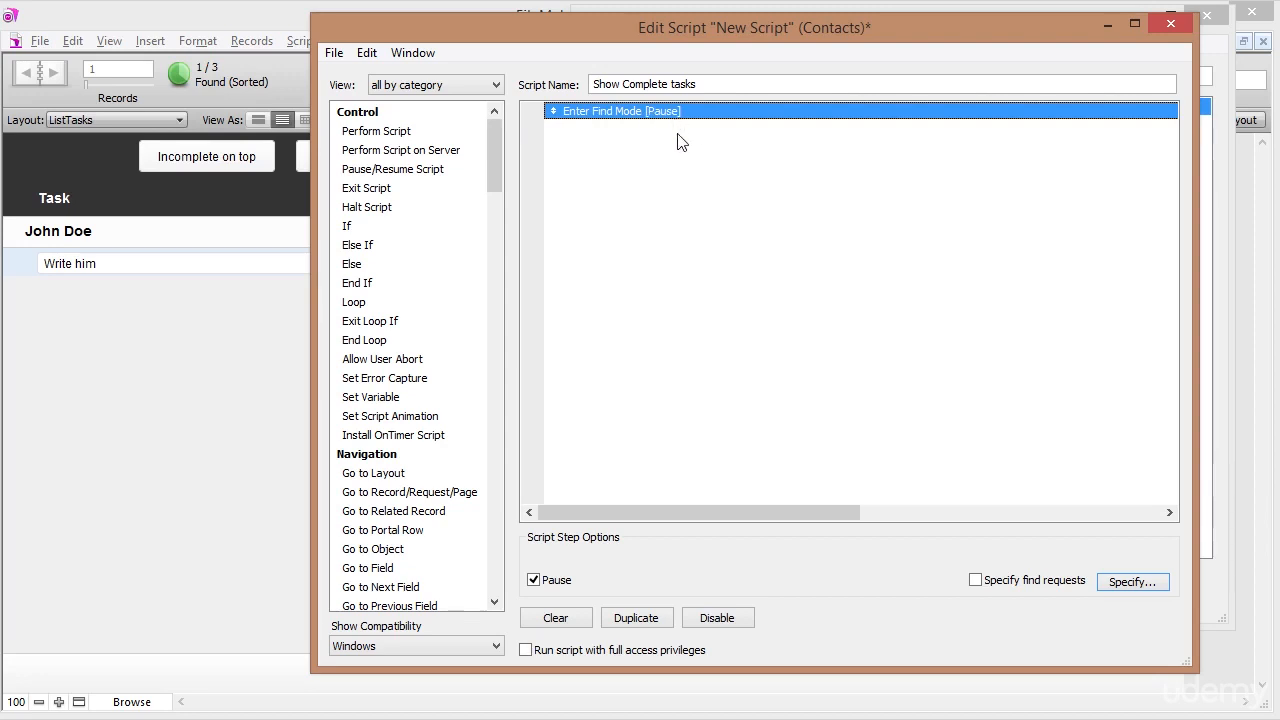
click(533, 581)
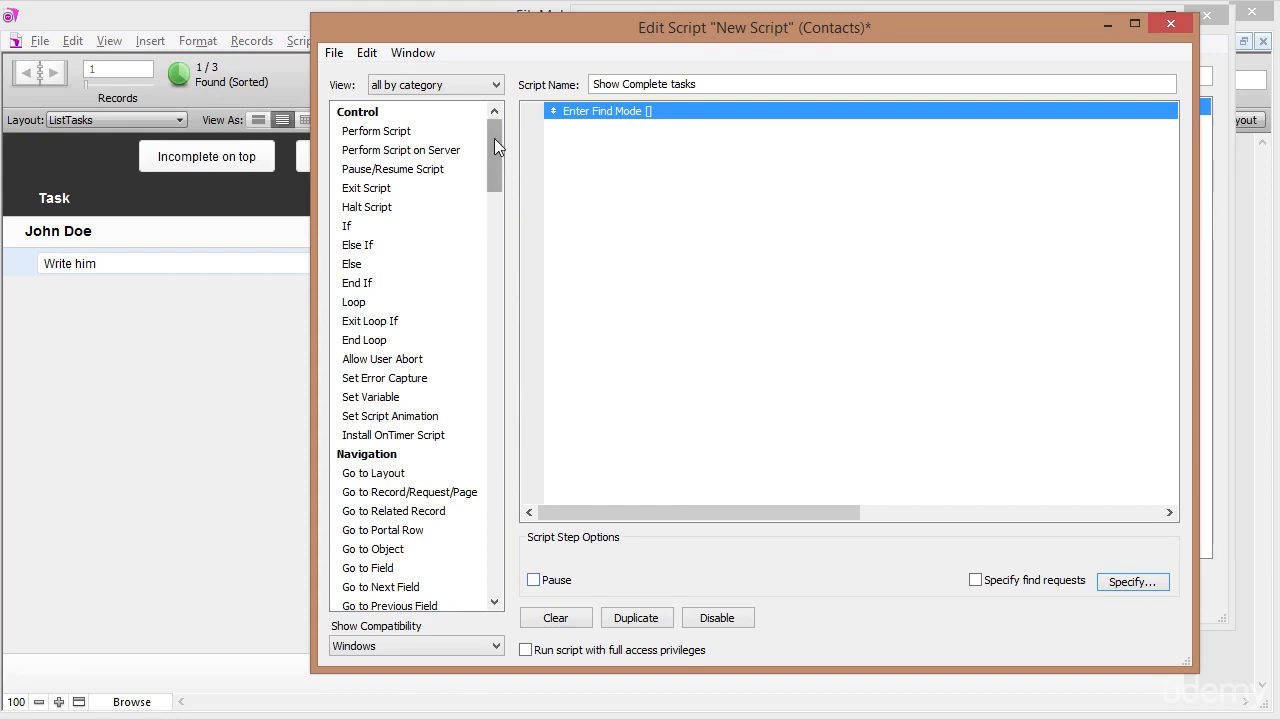
drag(494, 138, 499, 185)
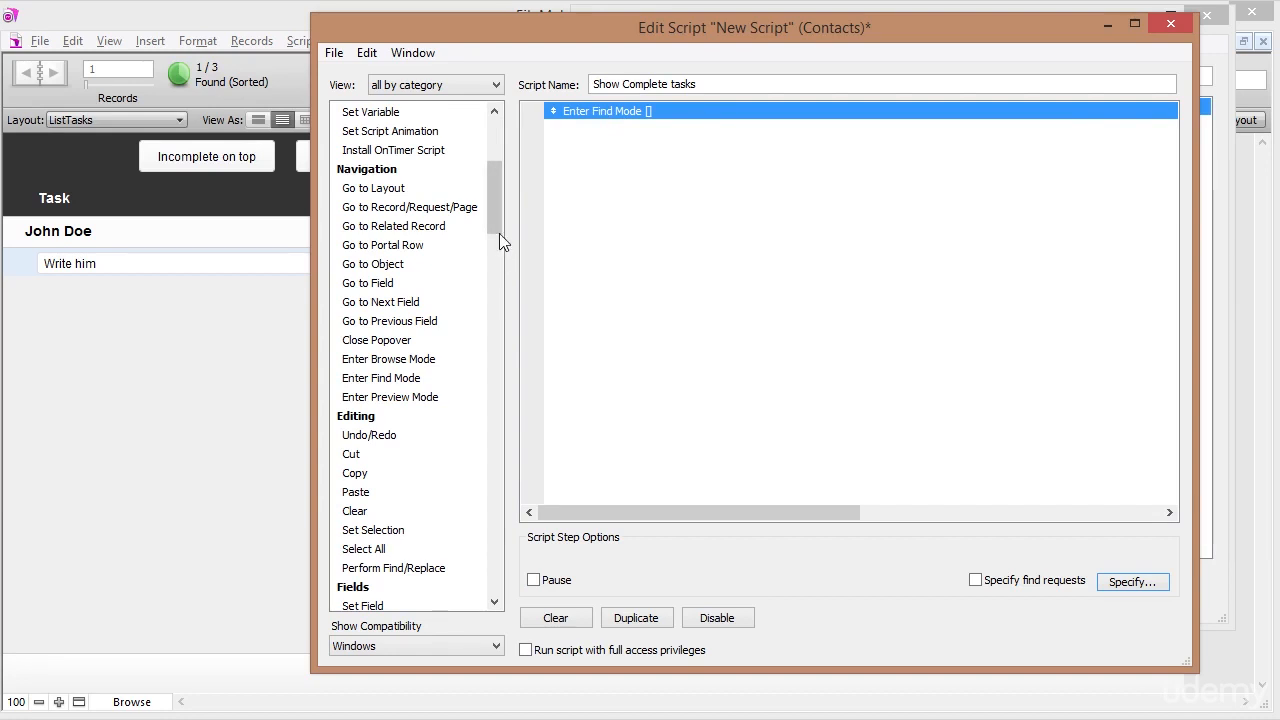
drag(493, 197, 492, 258)
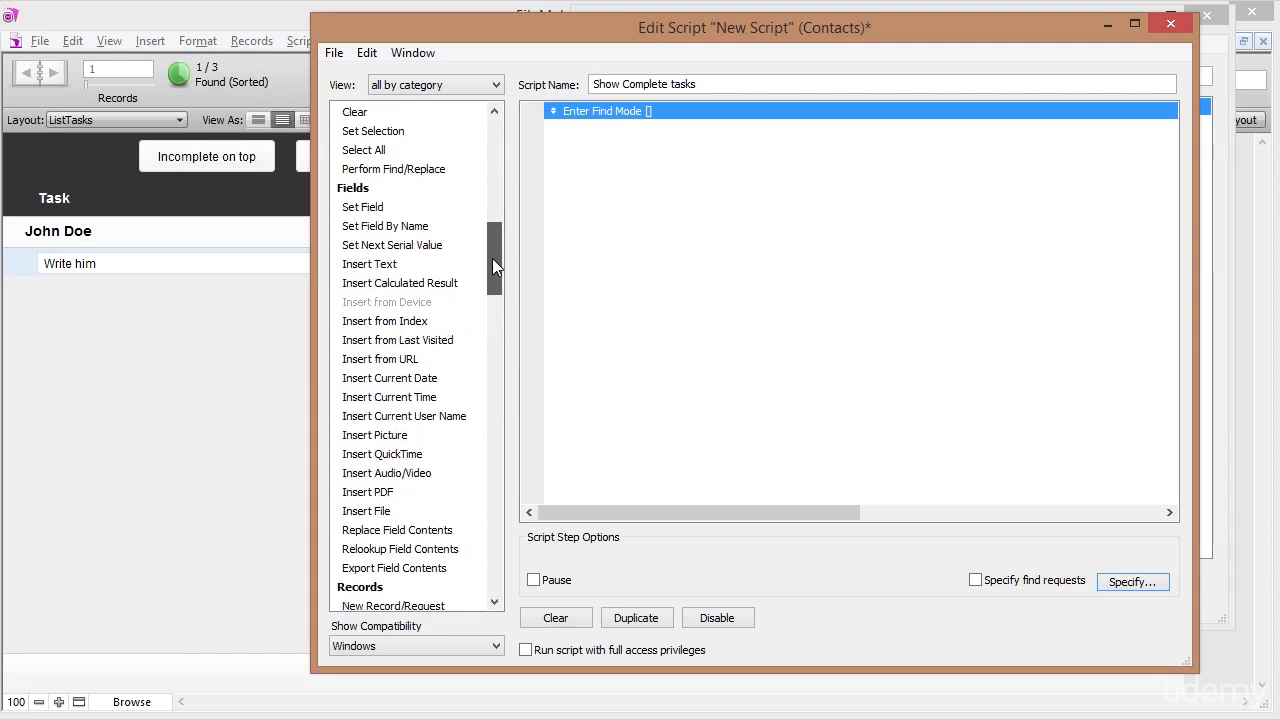
Insert an empty Set Field step below Enter Find Mode, then close the editor and save.
click(380, 207)
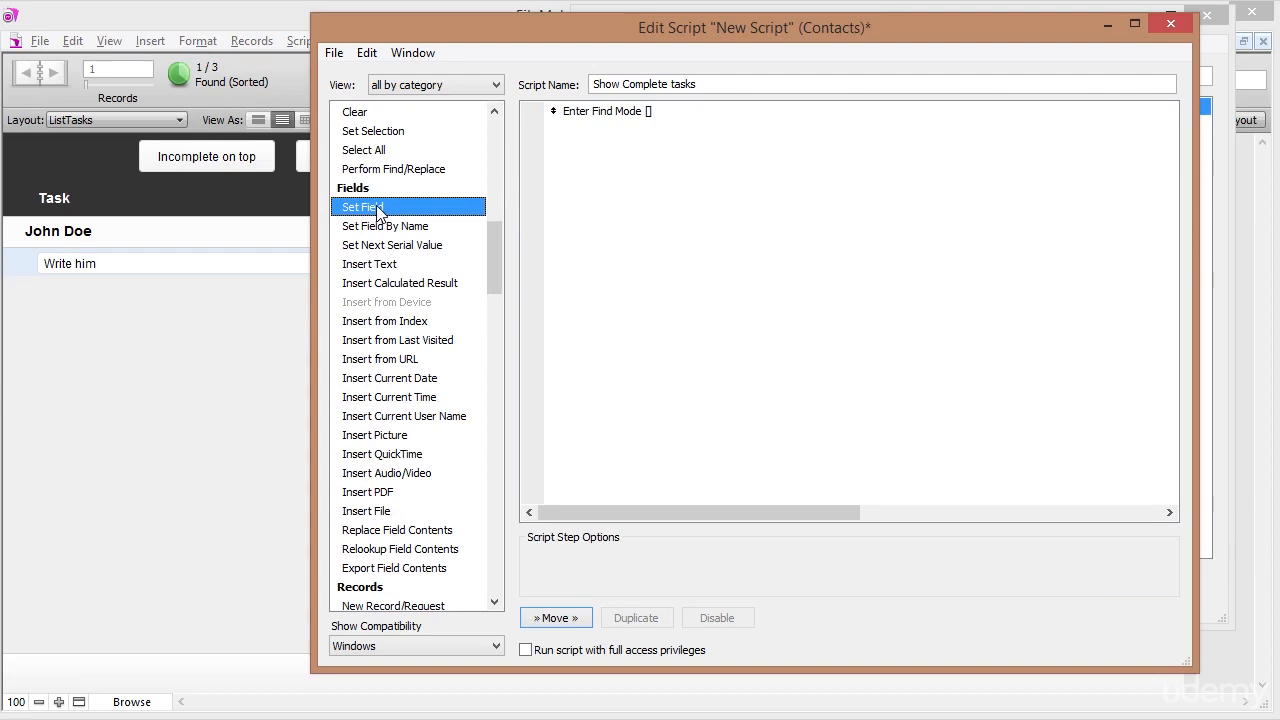
double_click(376, 206)
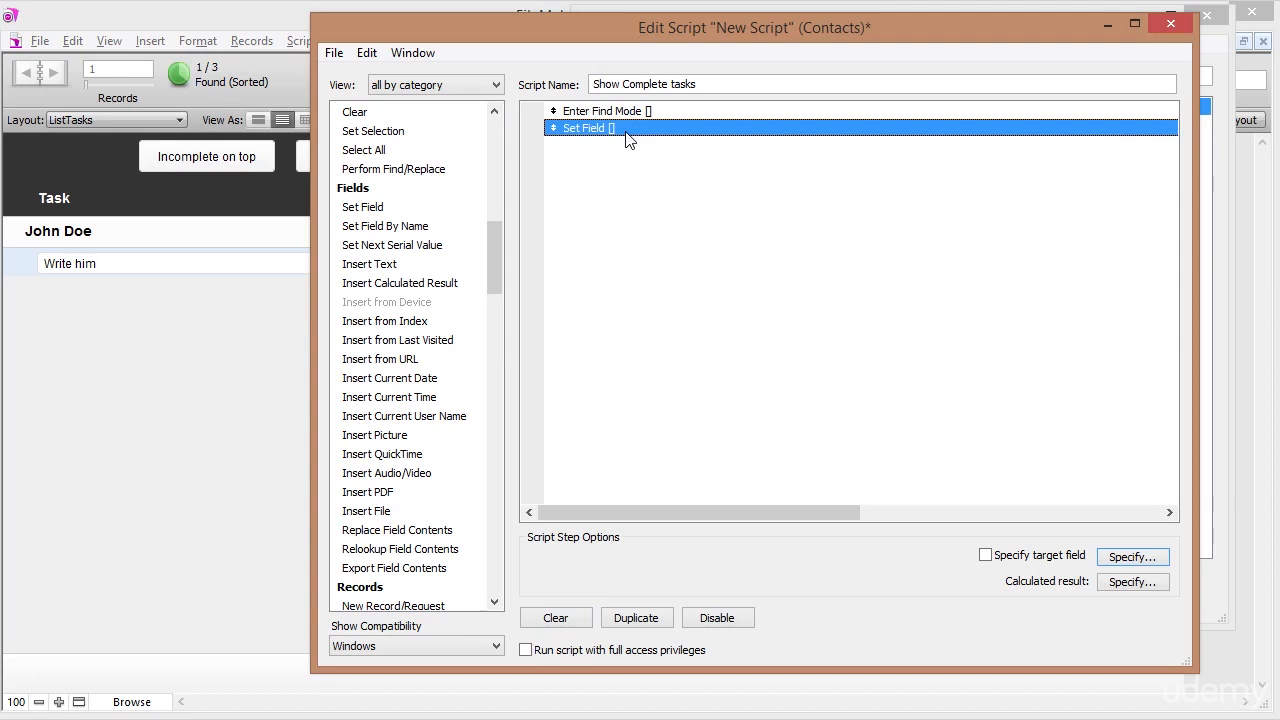
drag(735, 26, 744, 54)
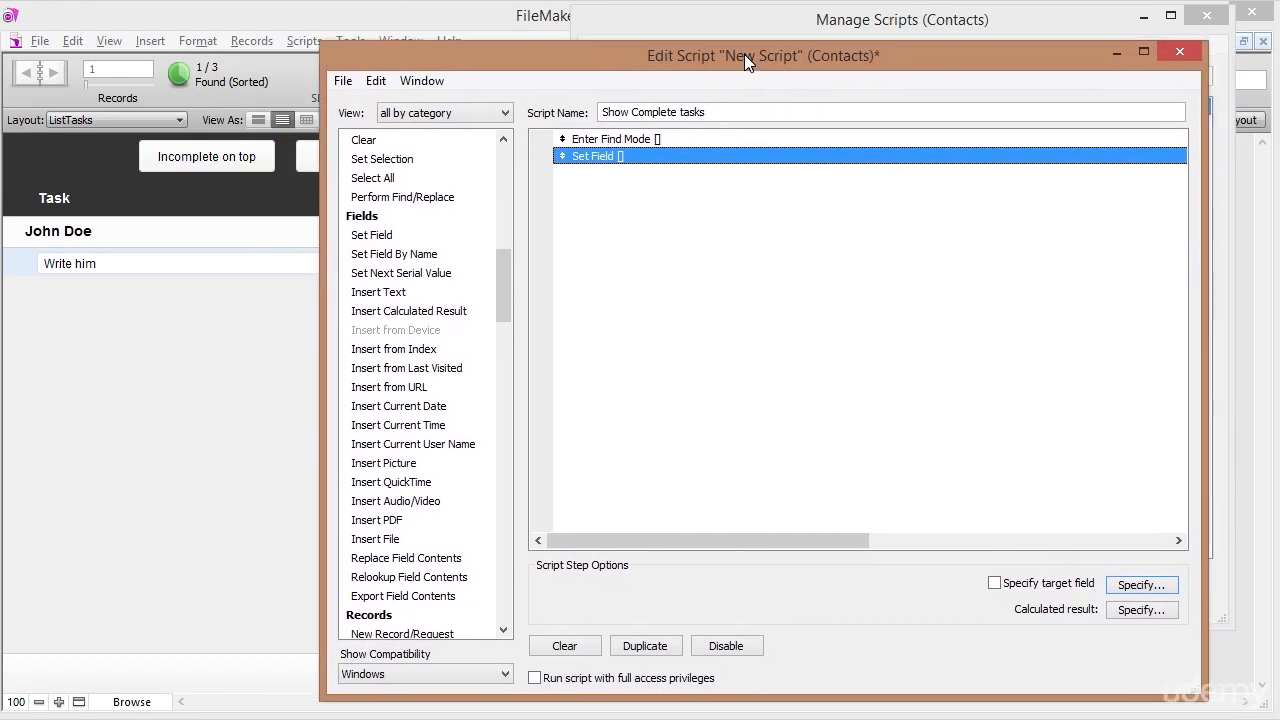
click(1183, 55)
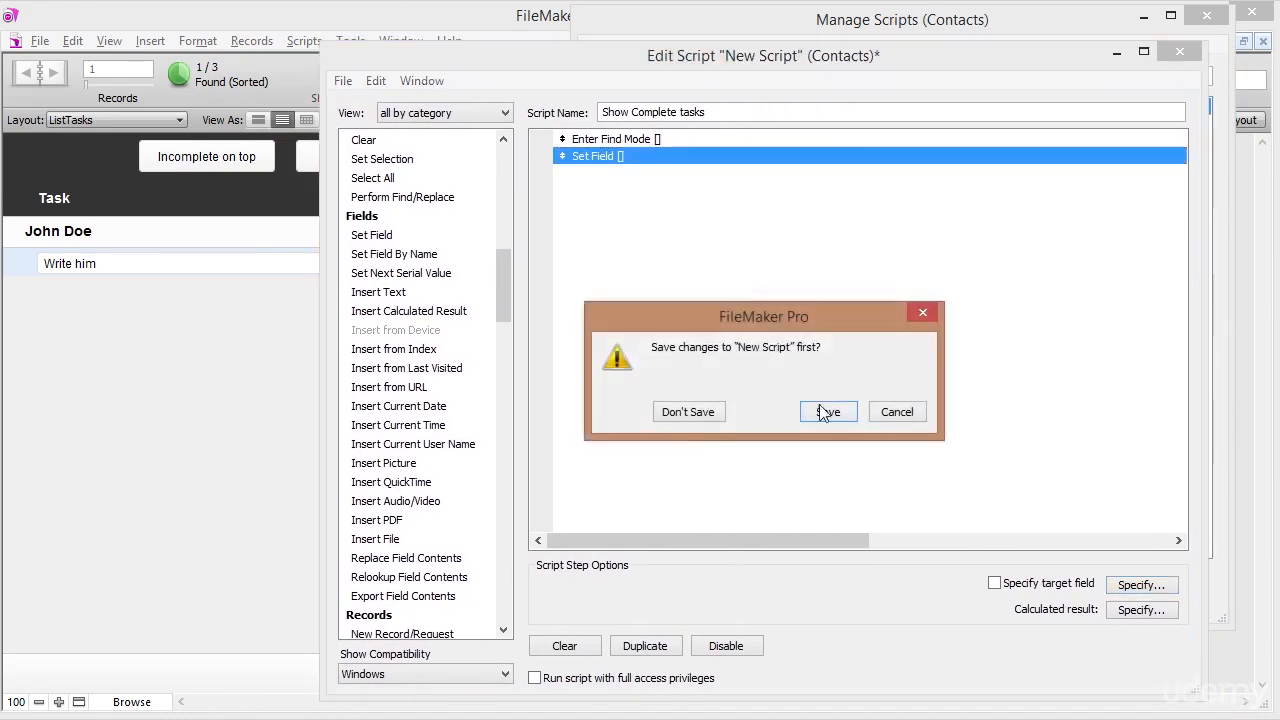
click(826, 410)
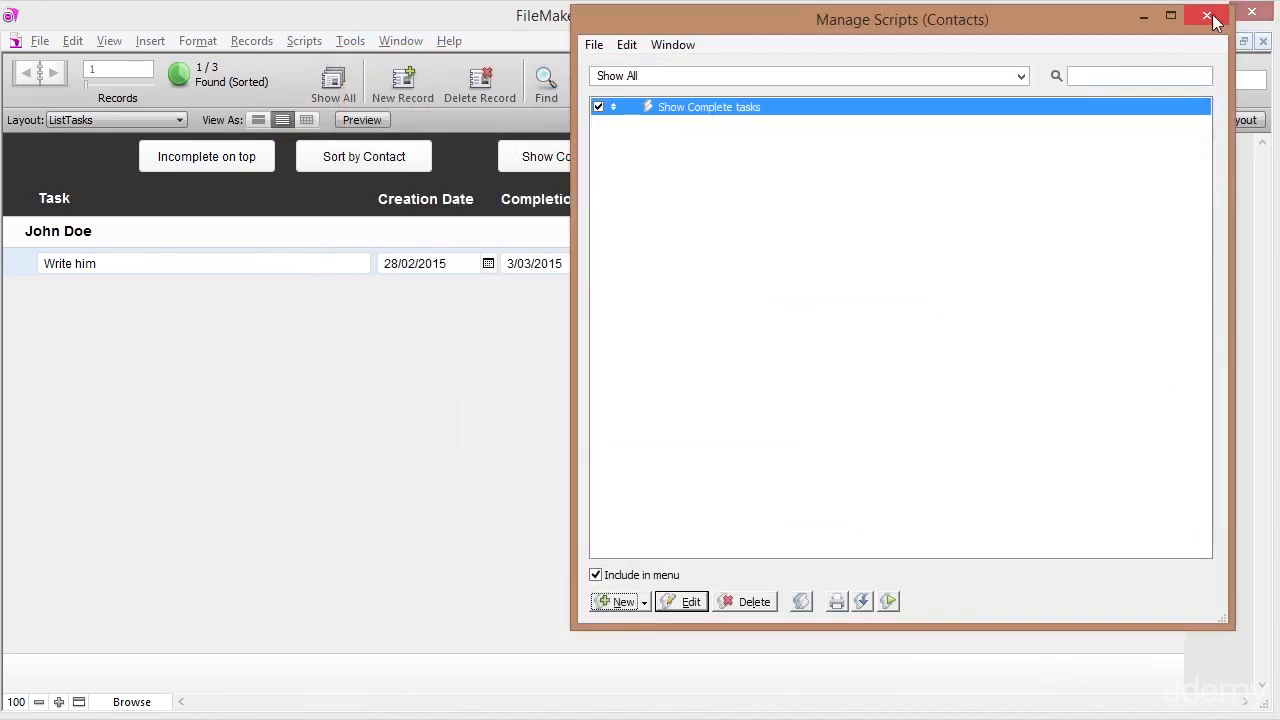
Close the script manager and check a task's Status value on the Tasks form layout.
click(1208, 17)
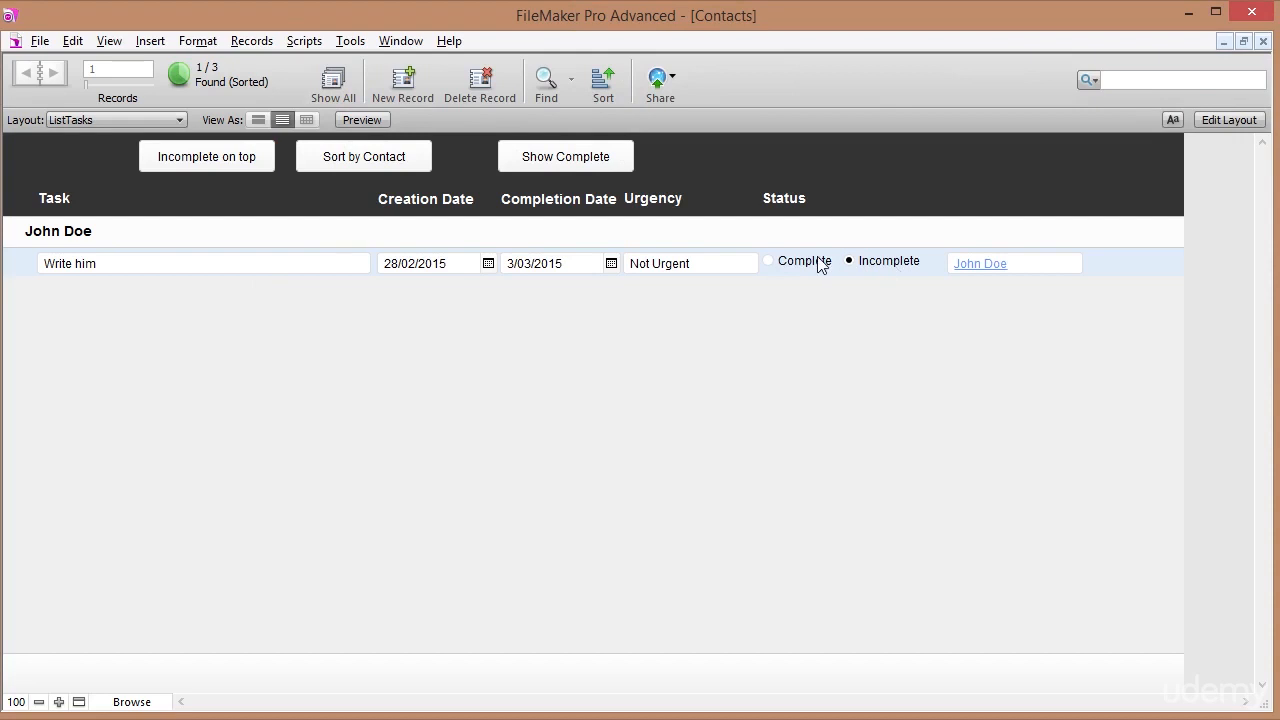
click(99, 119)
mouse_move(98, 143)
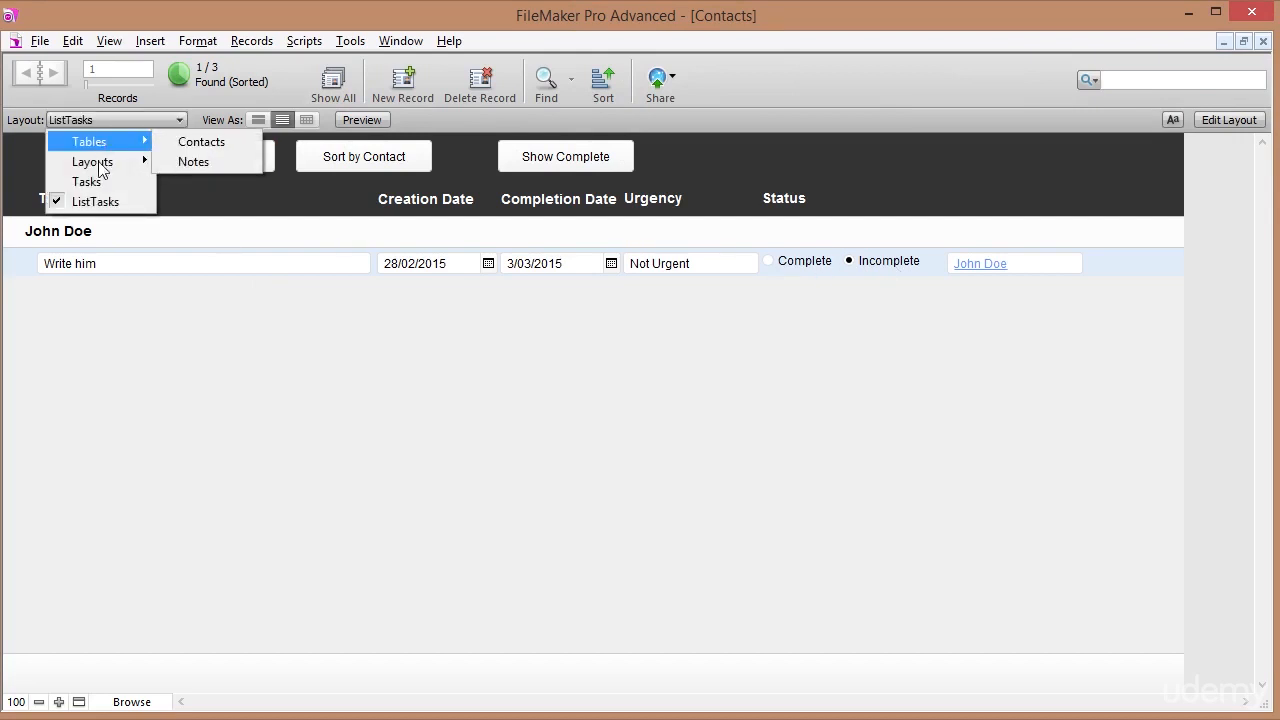
click(84, 184)
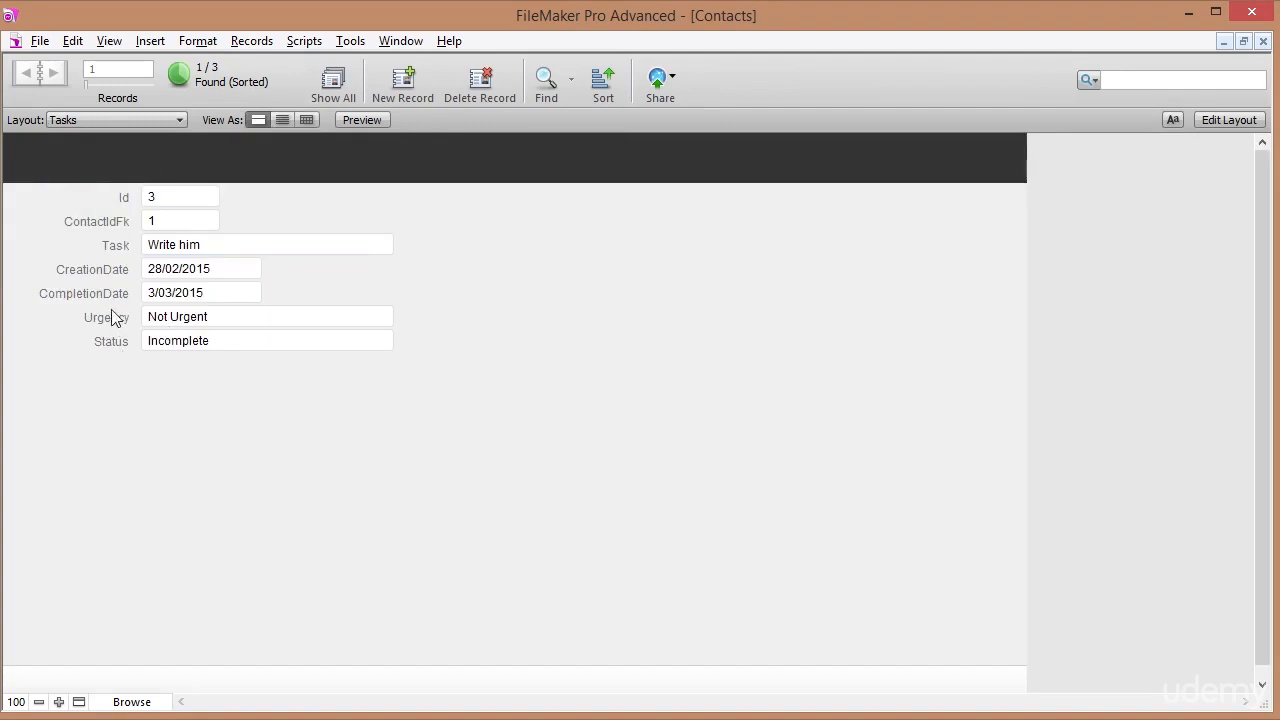
click(178, 341)
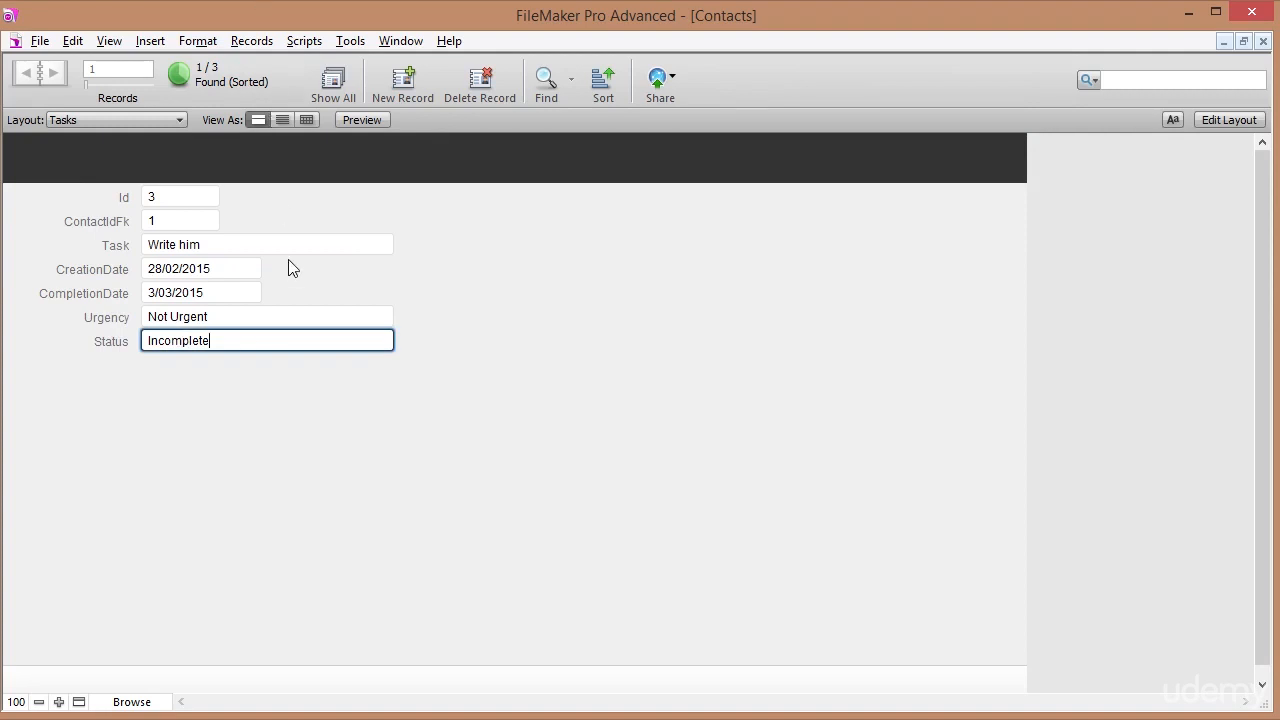
Return to the ListTasks layout and reopen Scripts > Manage Scripts.
click(84, 119)
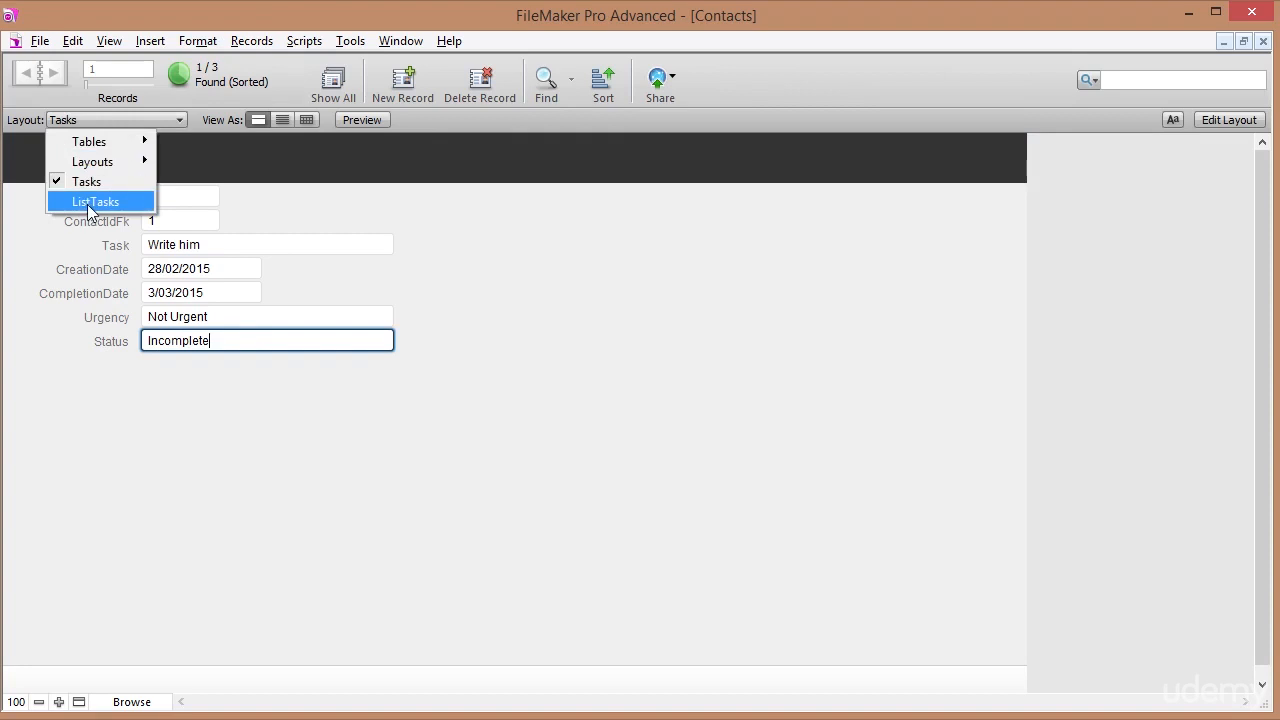
click(87, 203)
click(303, 41)
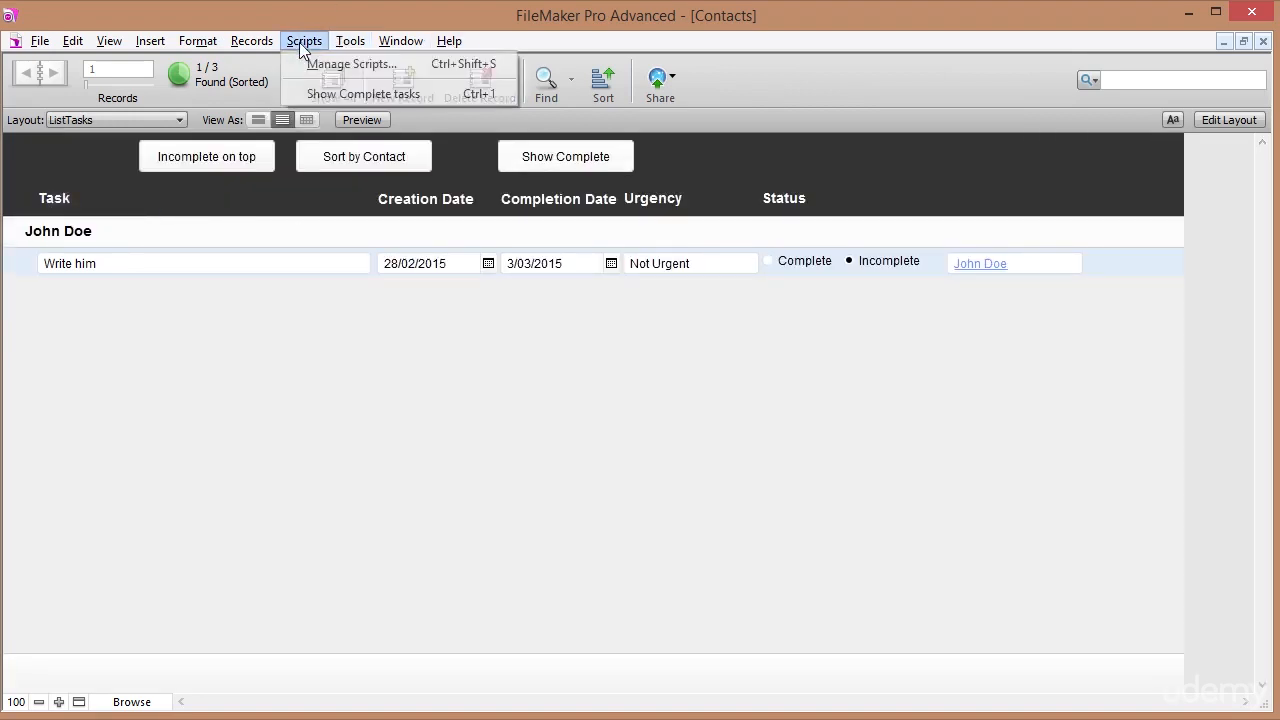
click(307, 64)
Set the Set Field step's target to Tasks::Status with calculated result "Complete".
double_click(759, 119)
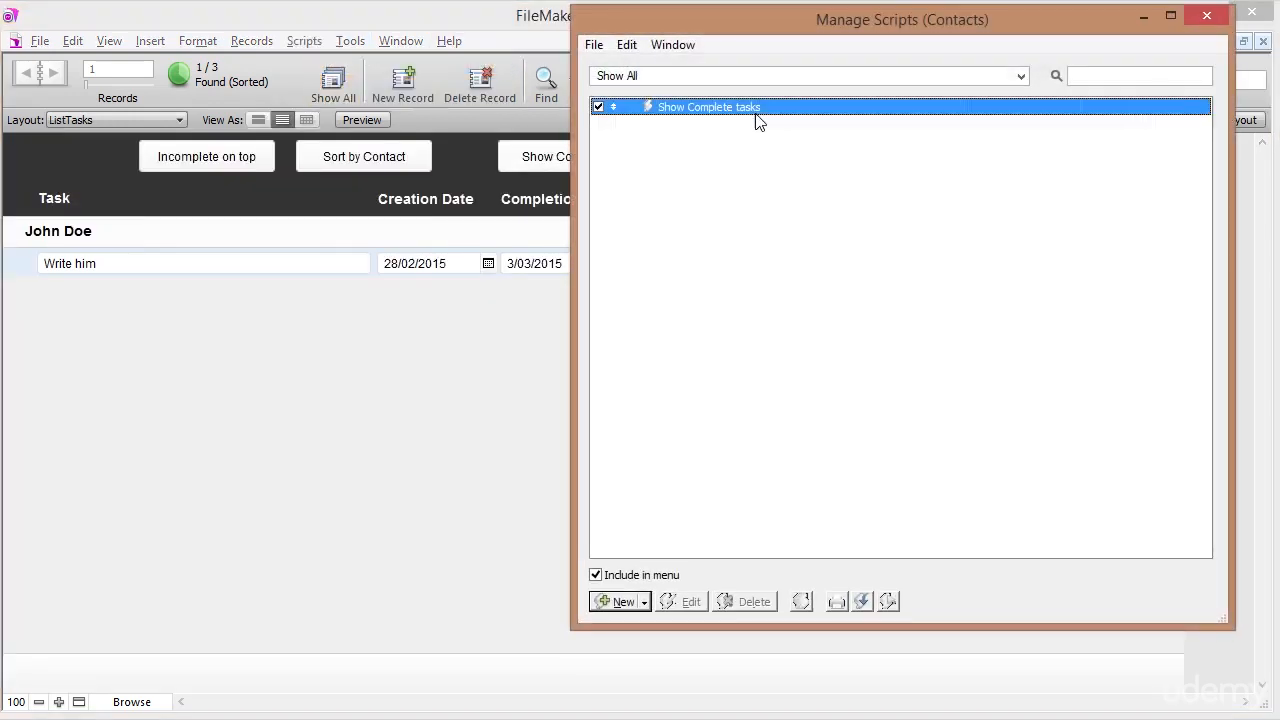
click(605, 156)
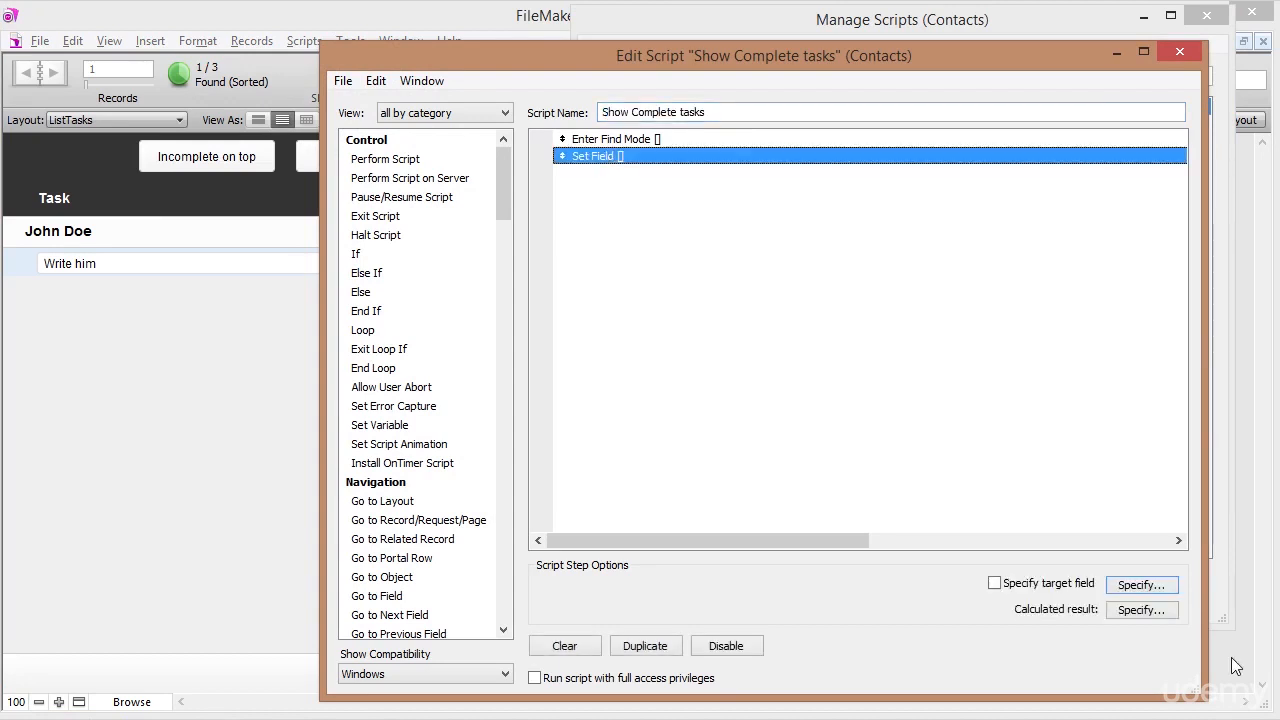
click(1123, 585)
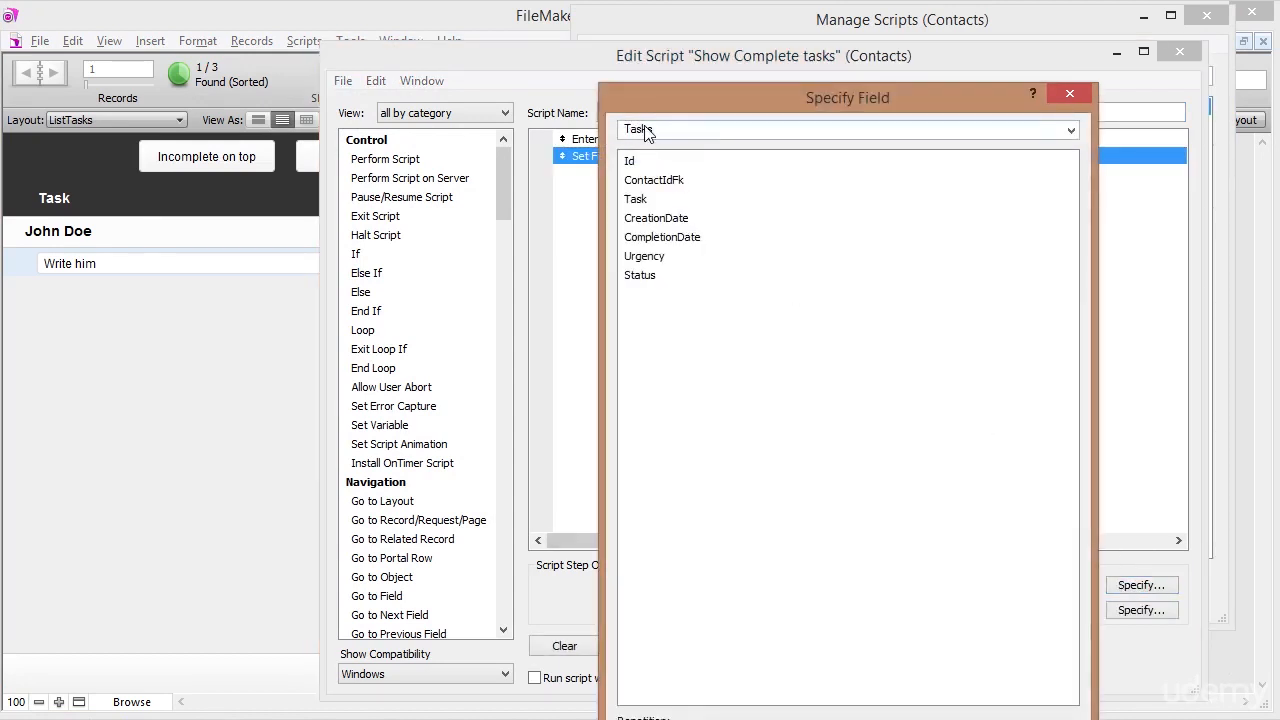
double_click(642, 276)
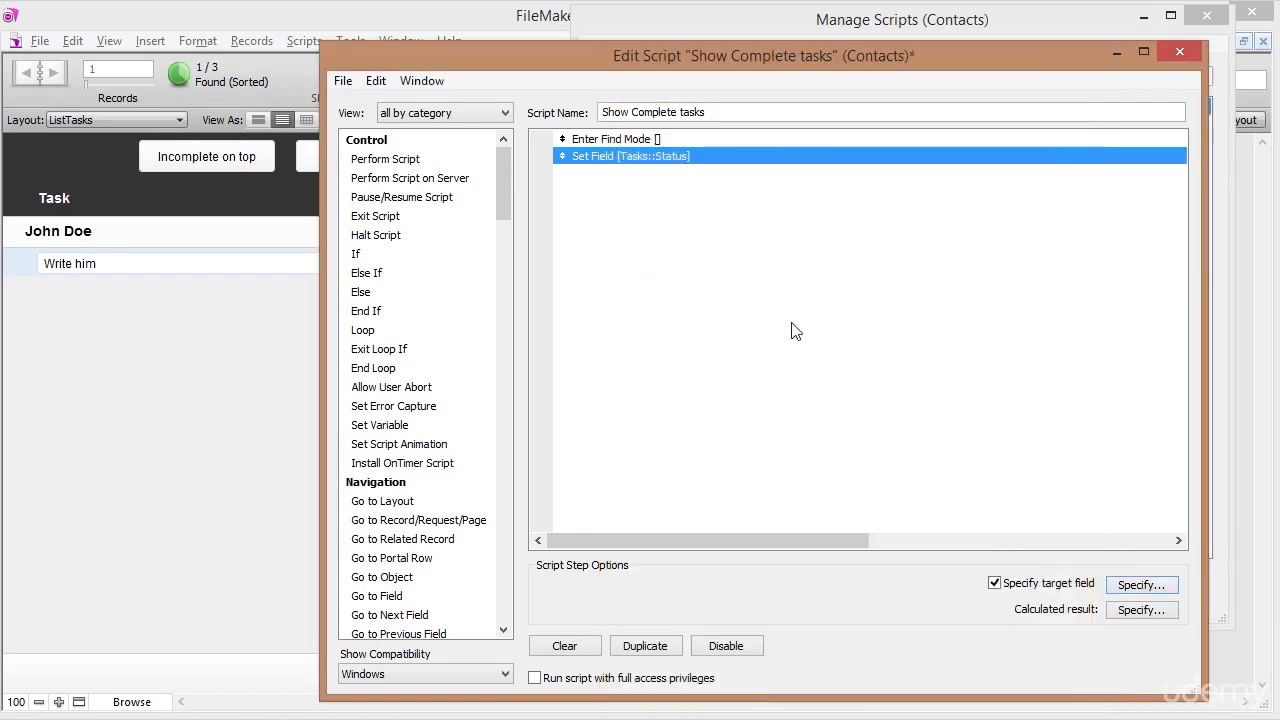
click(1129, 612)
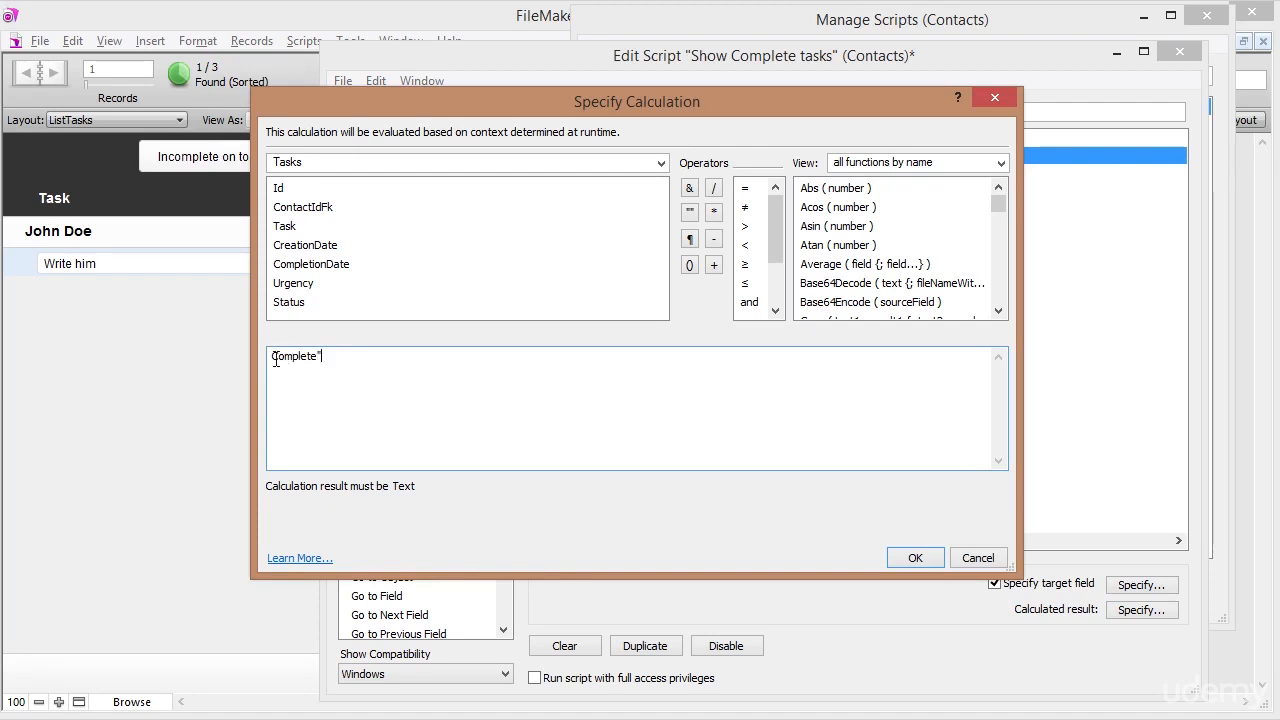
text(")
click(919, 556)
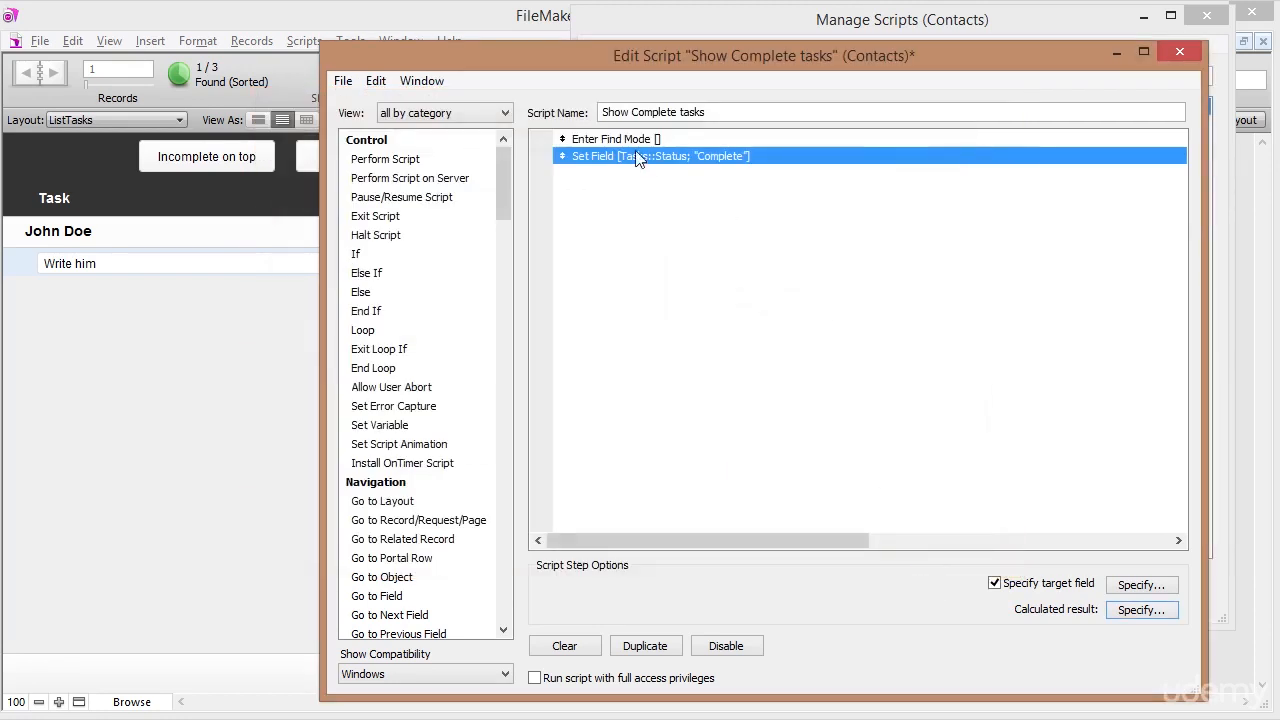
With Set Field selected, add a Perform Find step from the Found Sets group.
click(626, 160)
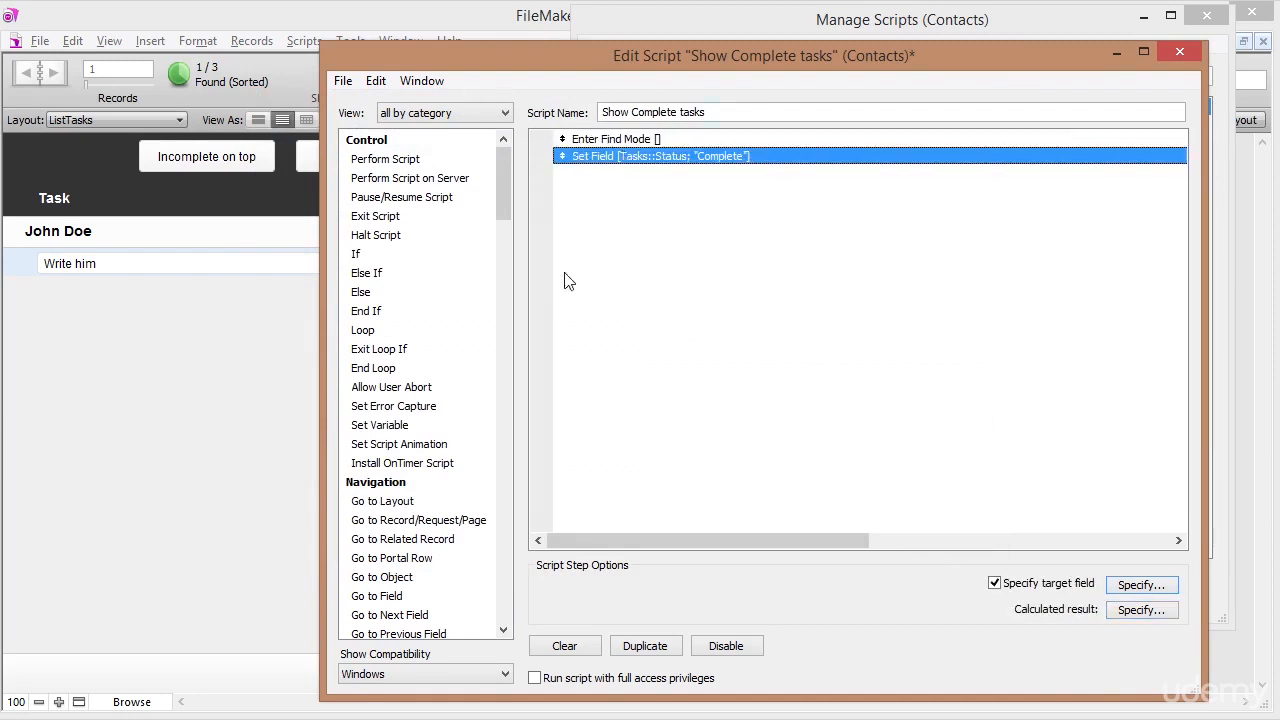
scroll(504, 200, down, 6)
drag(506, 241, 514, 388)
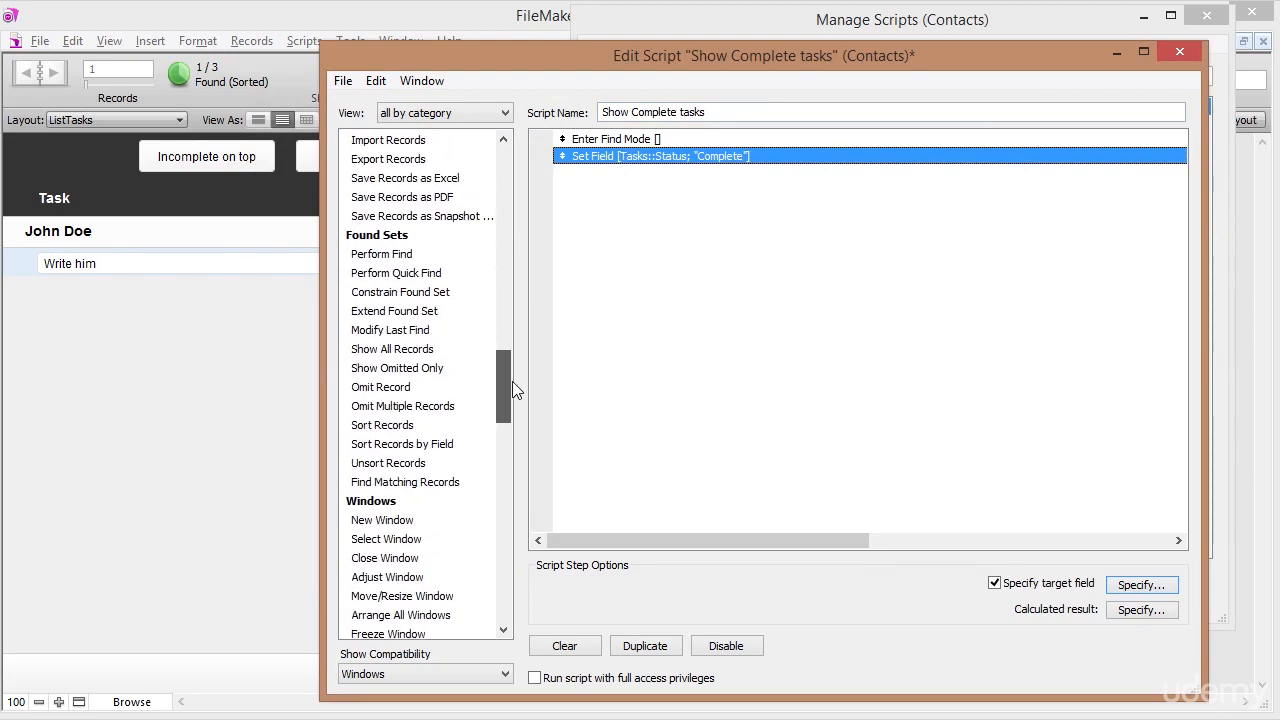
double_click(381, 256)
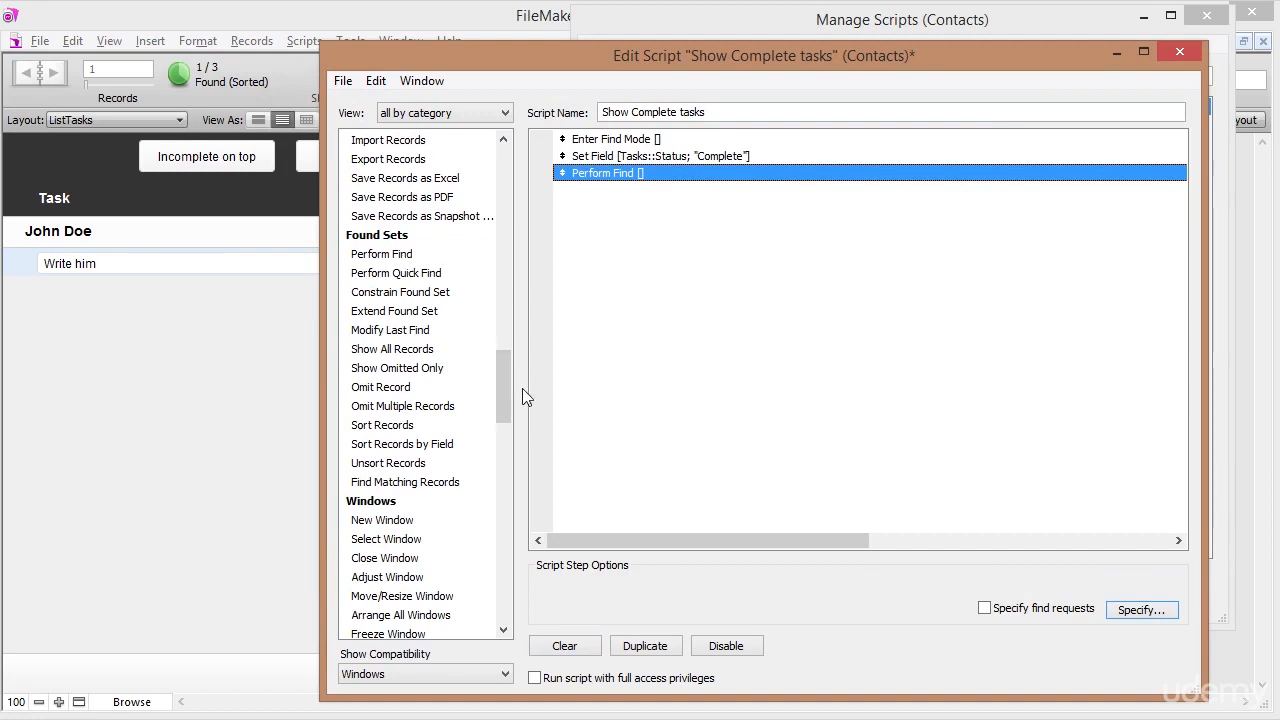
drag(507, 399, 497, 272)
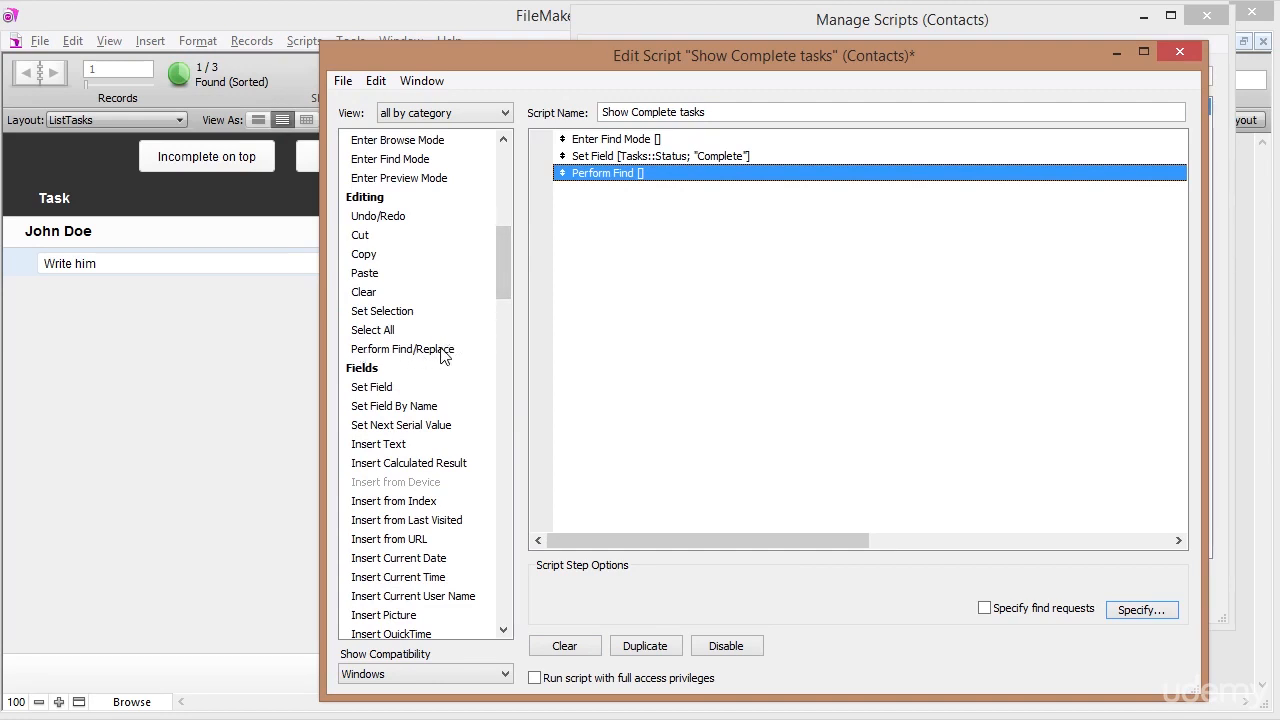
drag(503, 257, 505, 370)
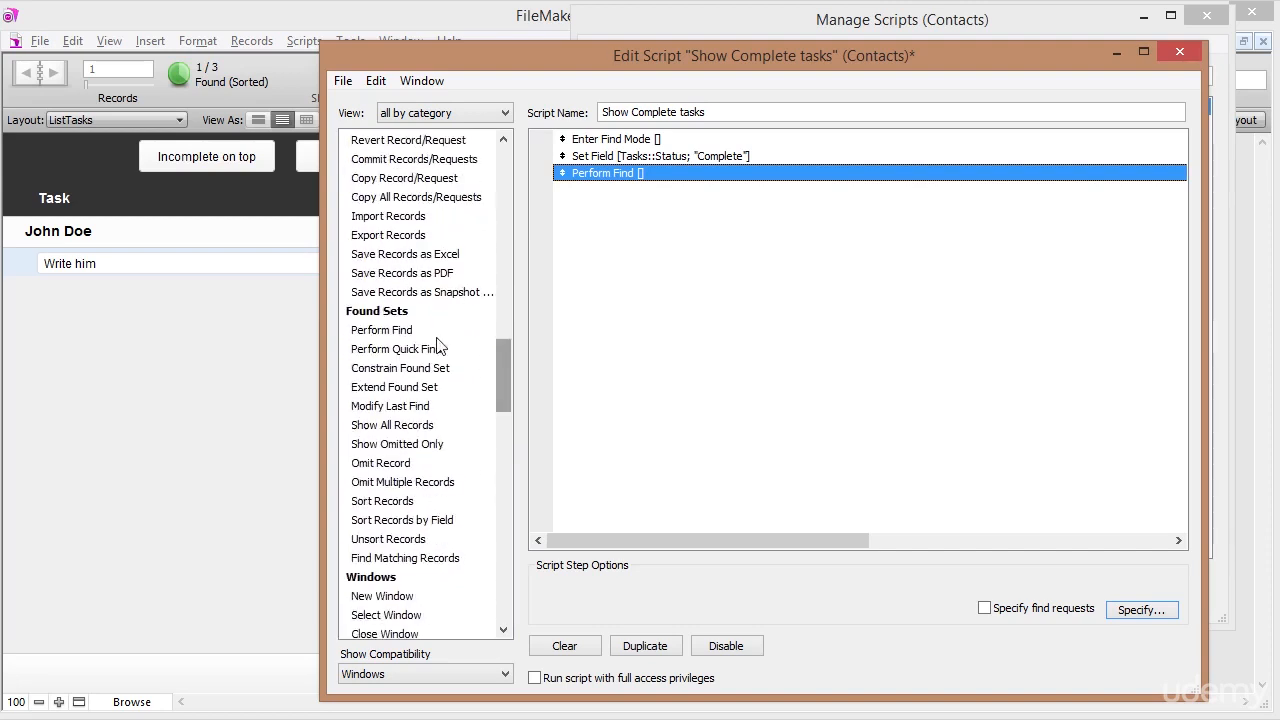
click(405, 338)
Verify the Perform Find step sits directly after Set Field in the script.
scroll(500, 365, up, 1)
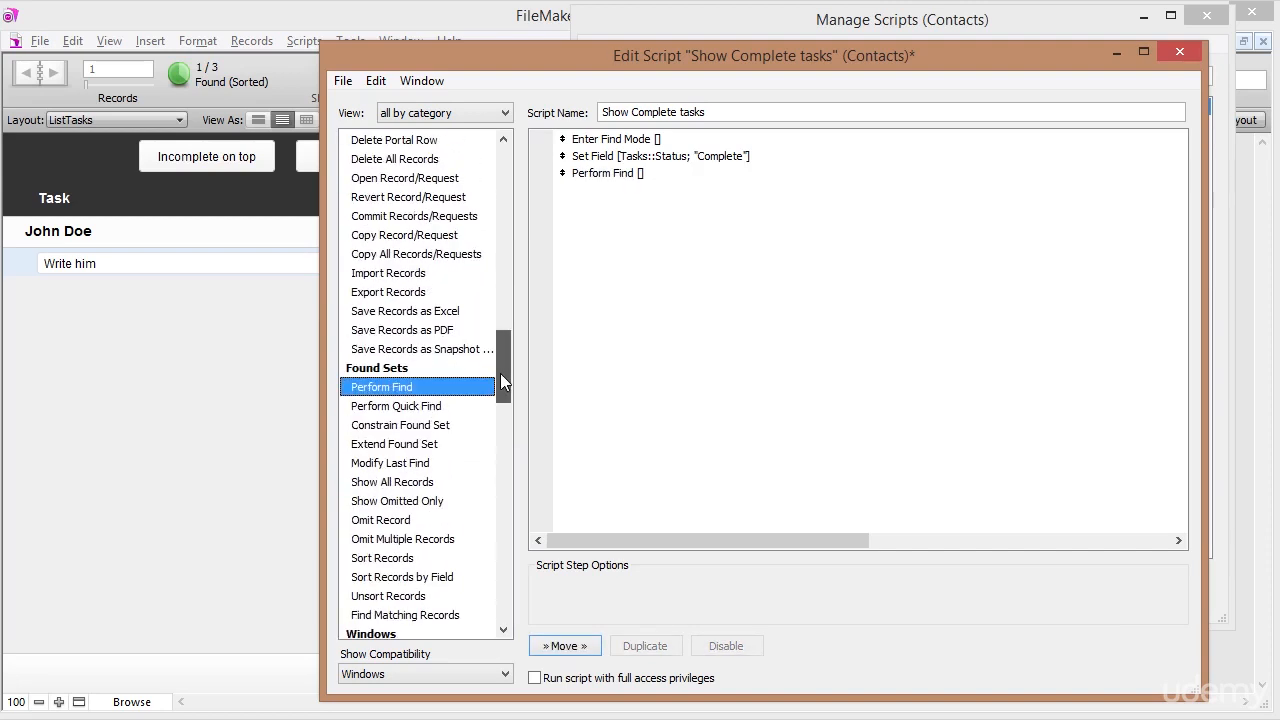
click(627, 176)
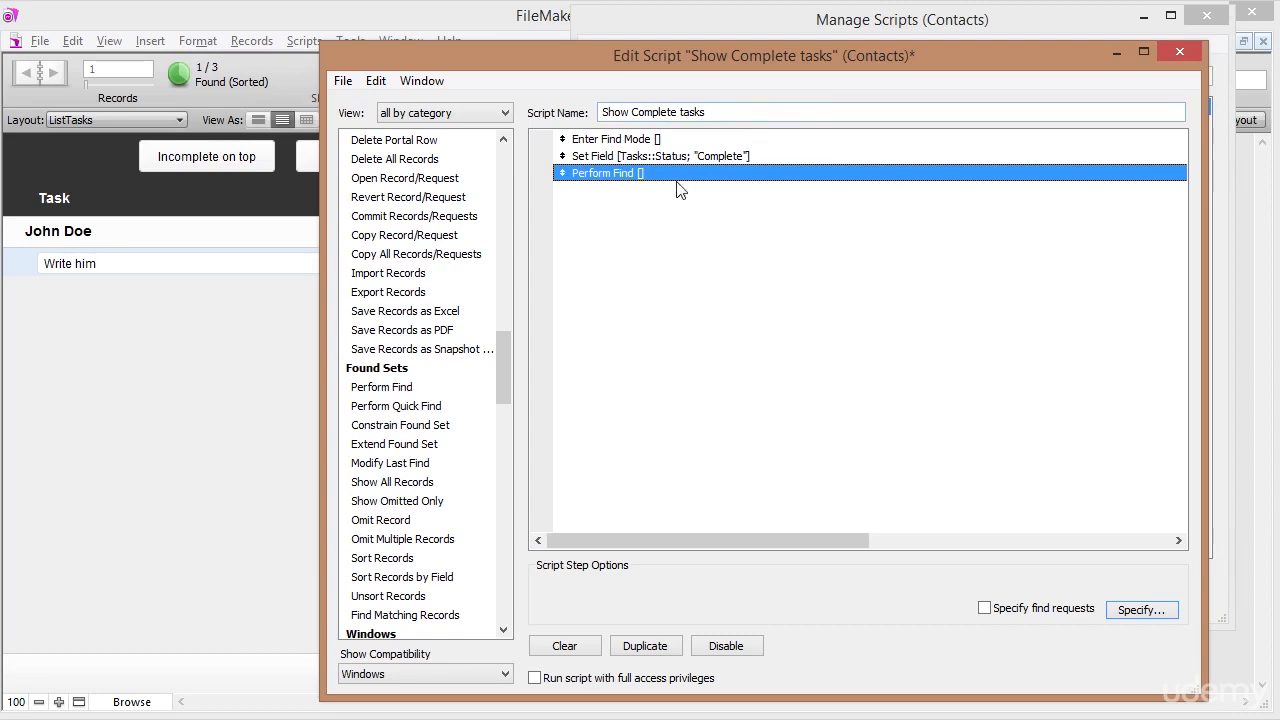
click(720, 157)
click(721, 173)
drag(507, 372, 508, 468)
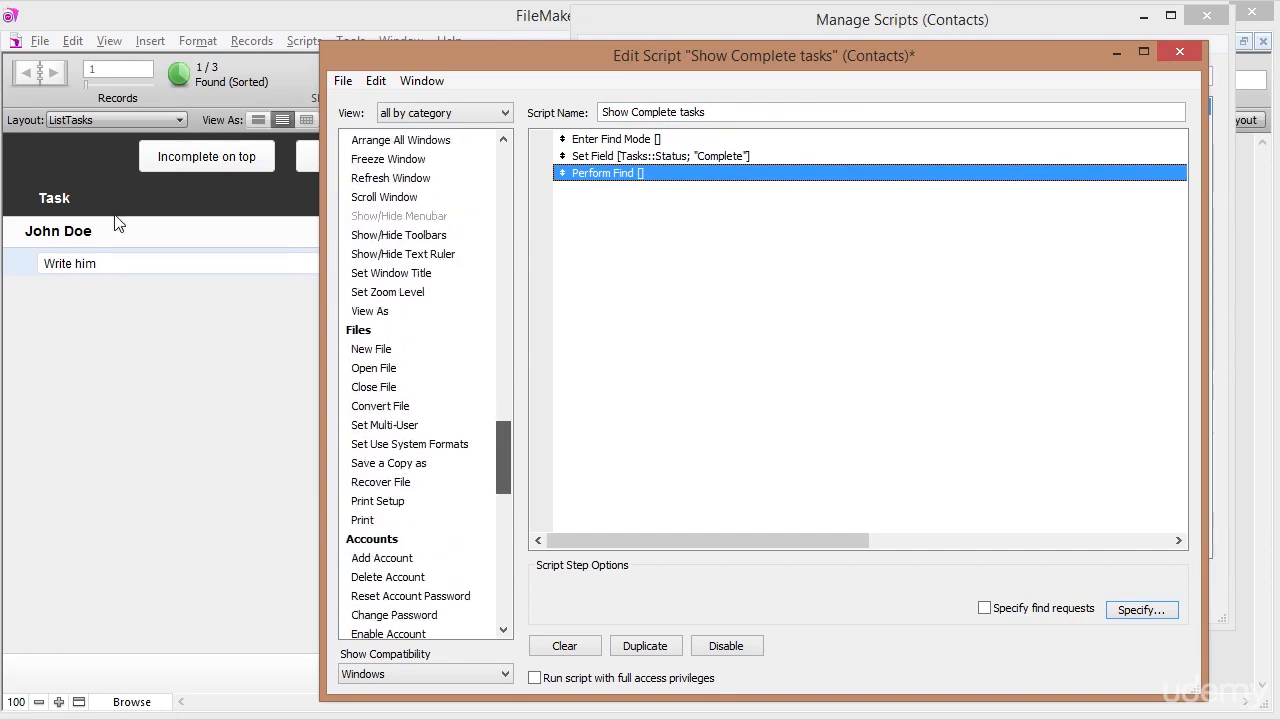
drag(503, 460, 495, 371)
click(365, 346)
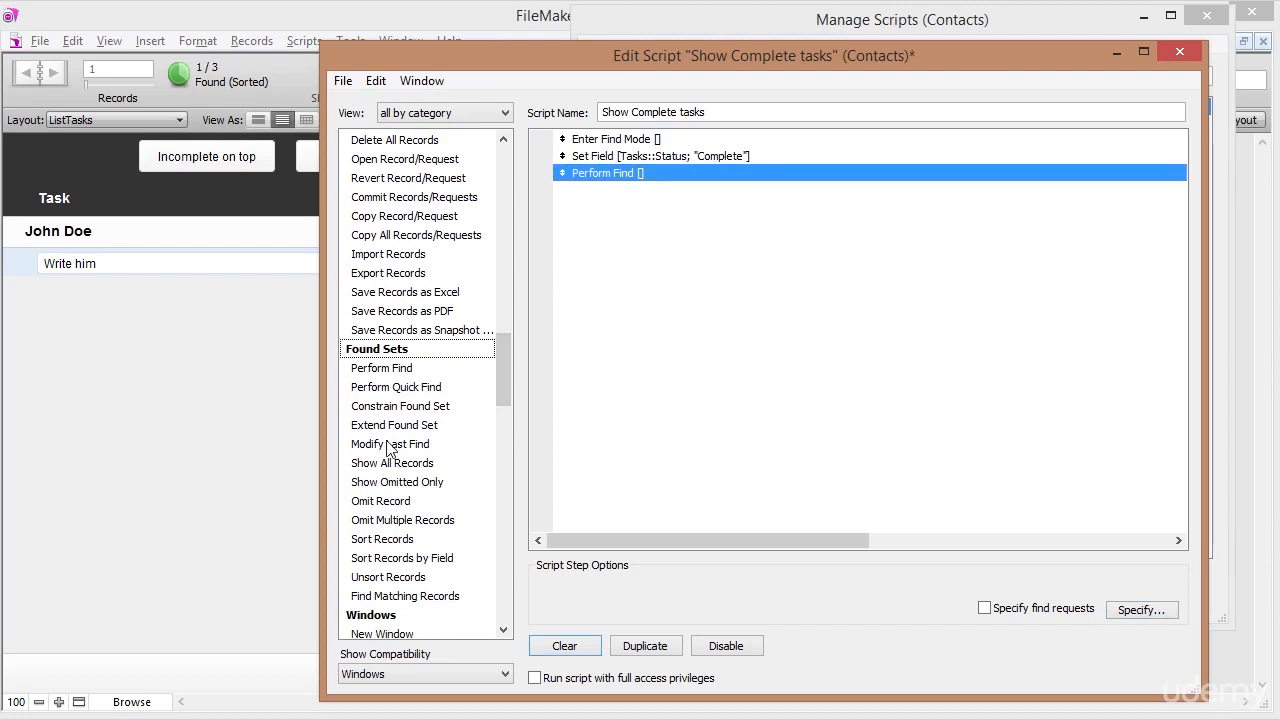
Add a Sort Records step without dialog, storing a sort order of ContactIdFk with Status removed.
double_click(382, 539)
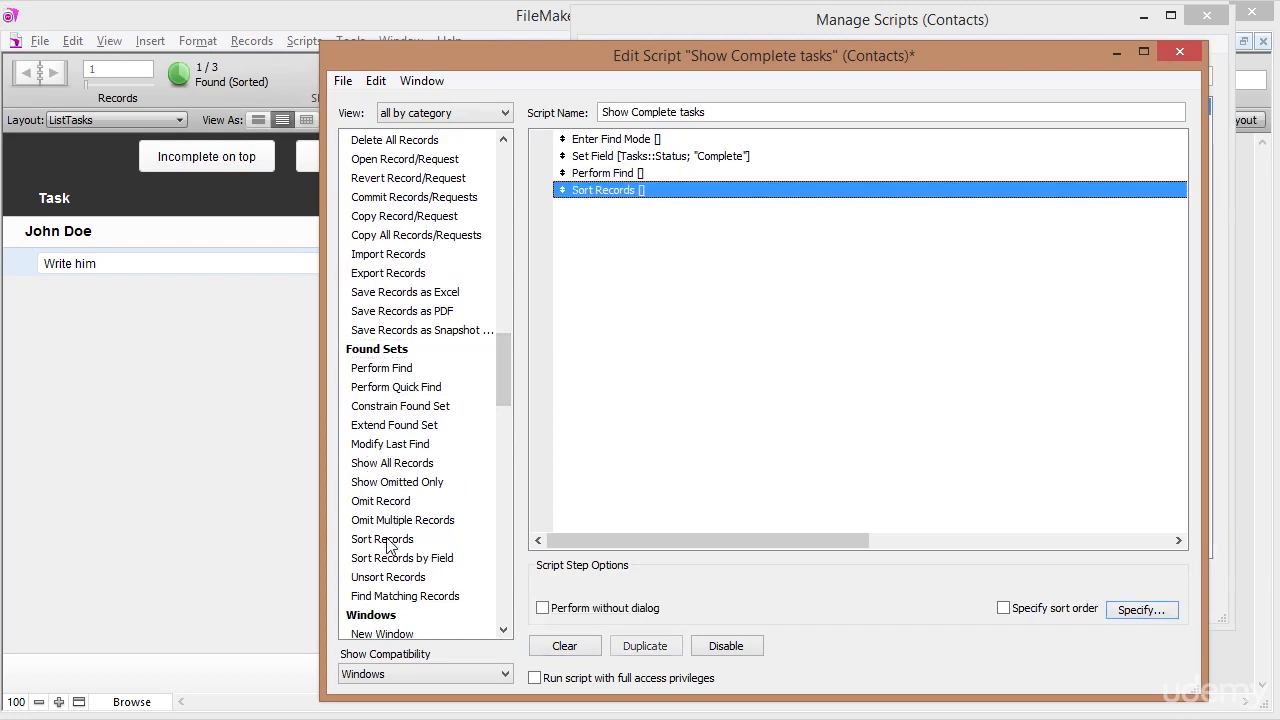
click(543, 609)
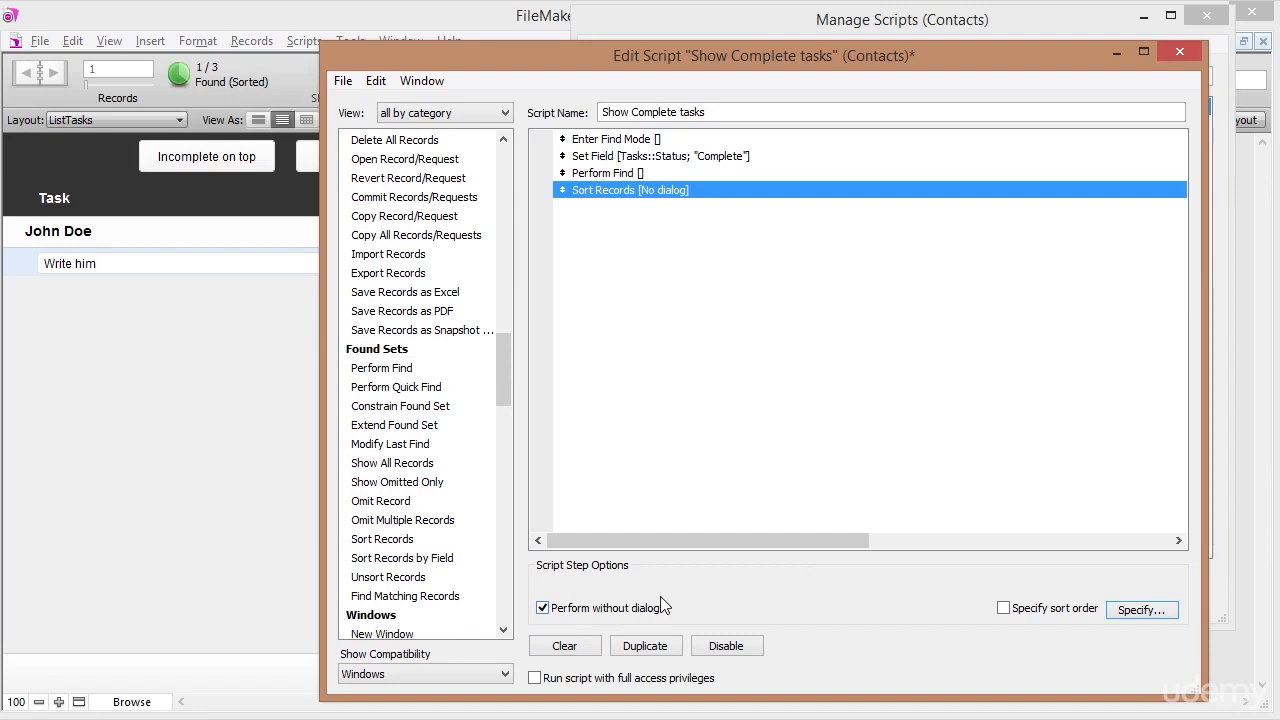
click(1002, 608)
drag(878, 356, 876, 268)
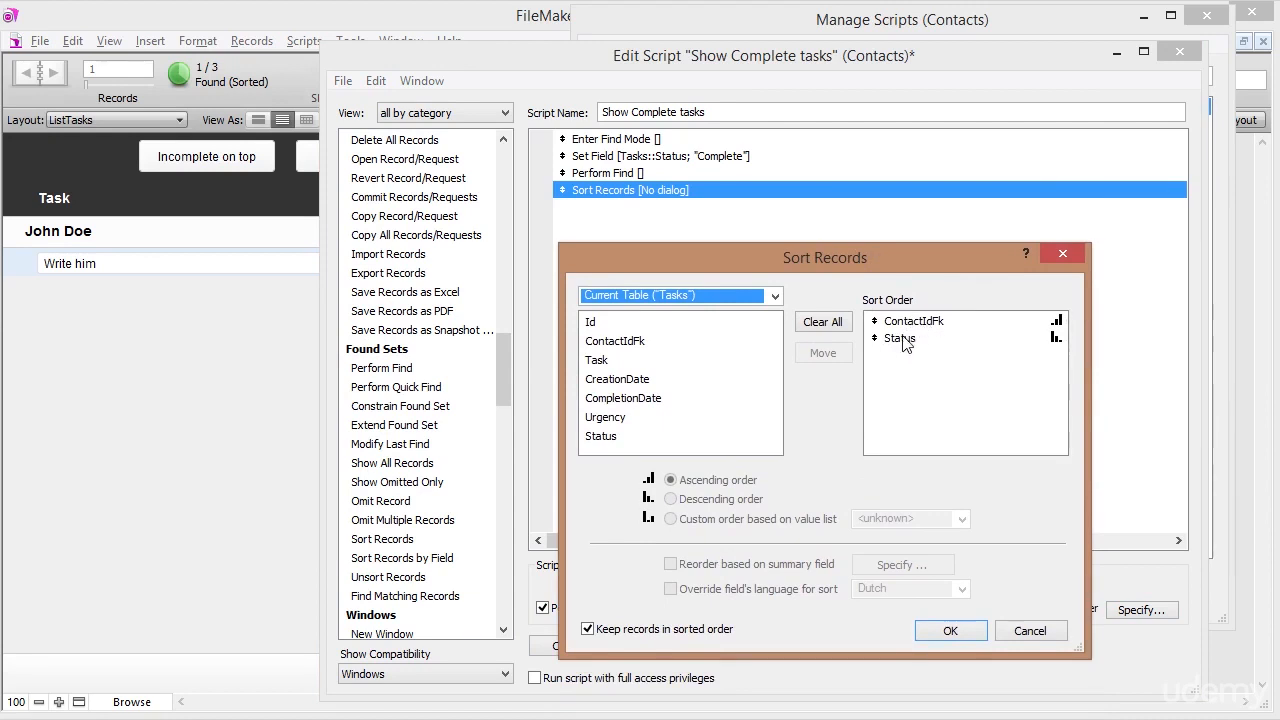
click(993, 337)
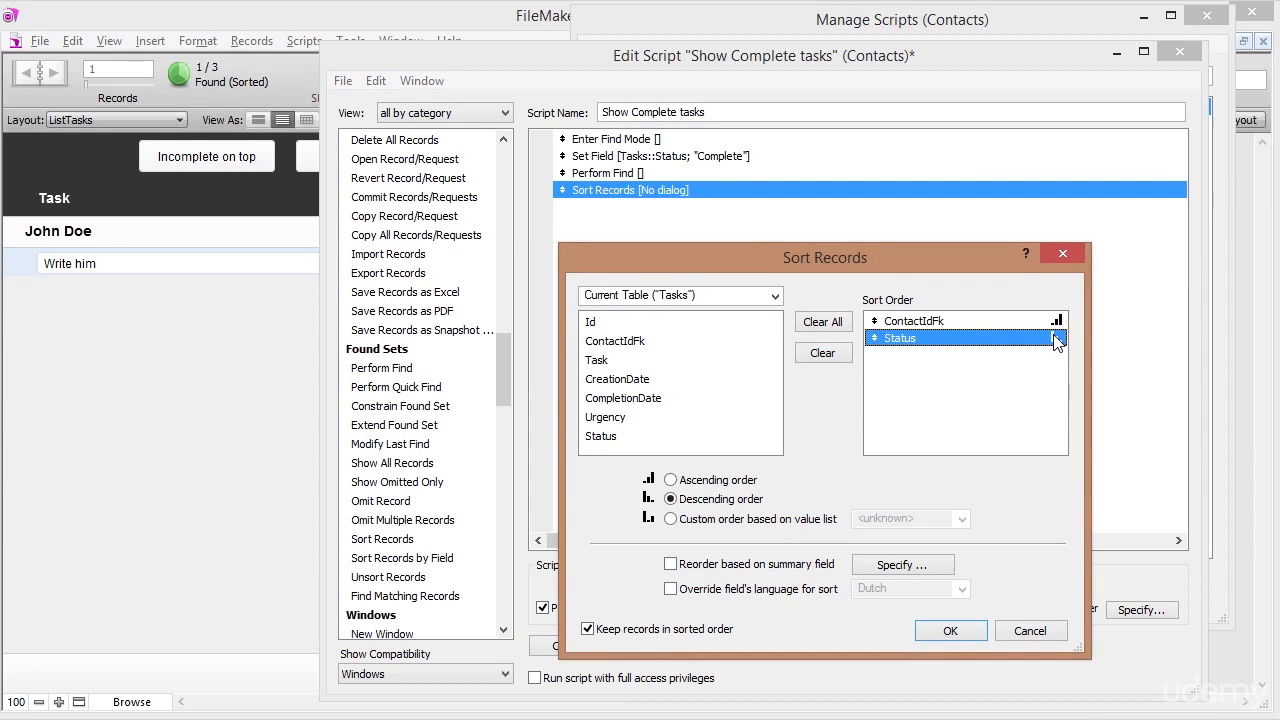
click(835, 353)
click(900, 322)
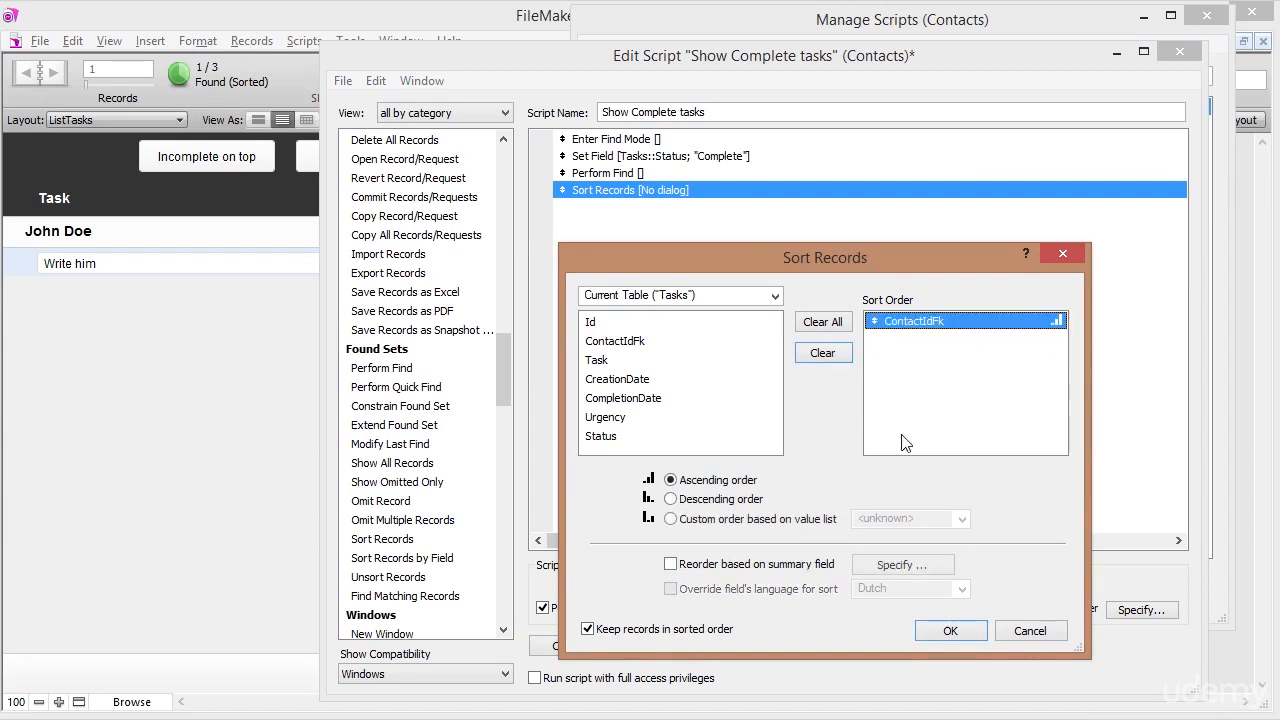
click(950, 630)
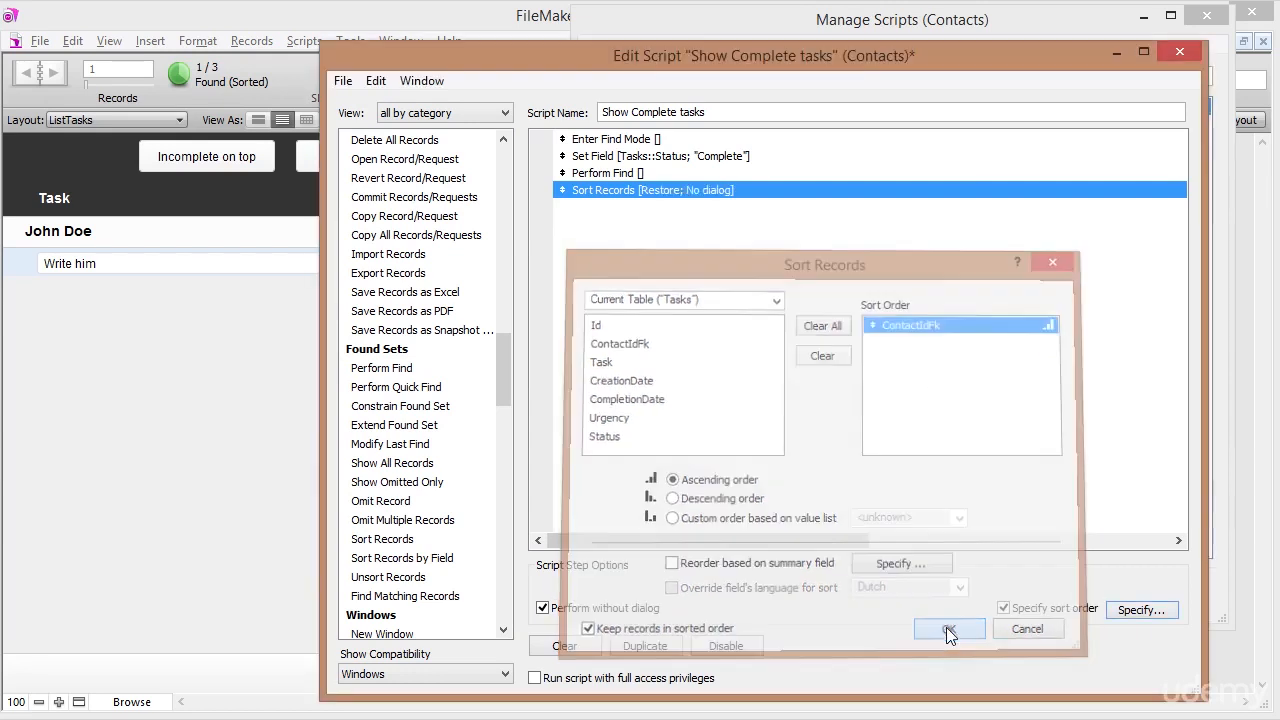
Add CreationDate, descending, as the second sort field after ContactIdFk ascending.
double_click(705, 192)
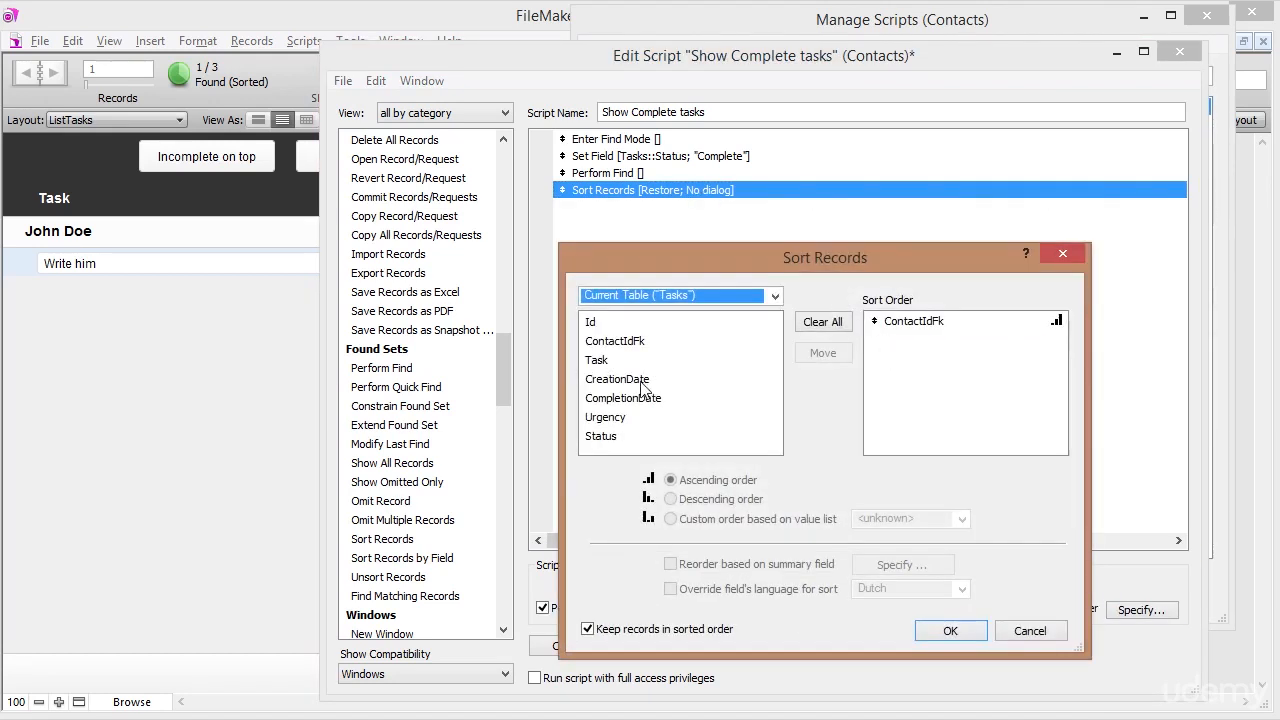
click(935, 322)
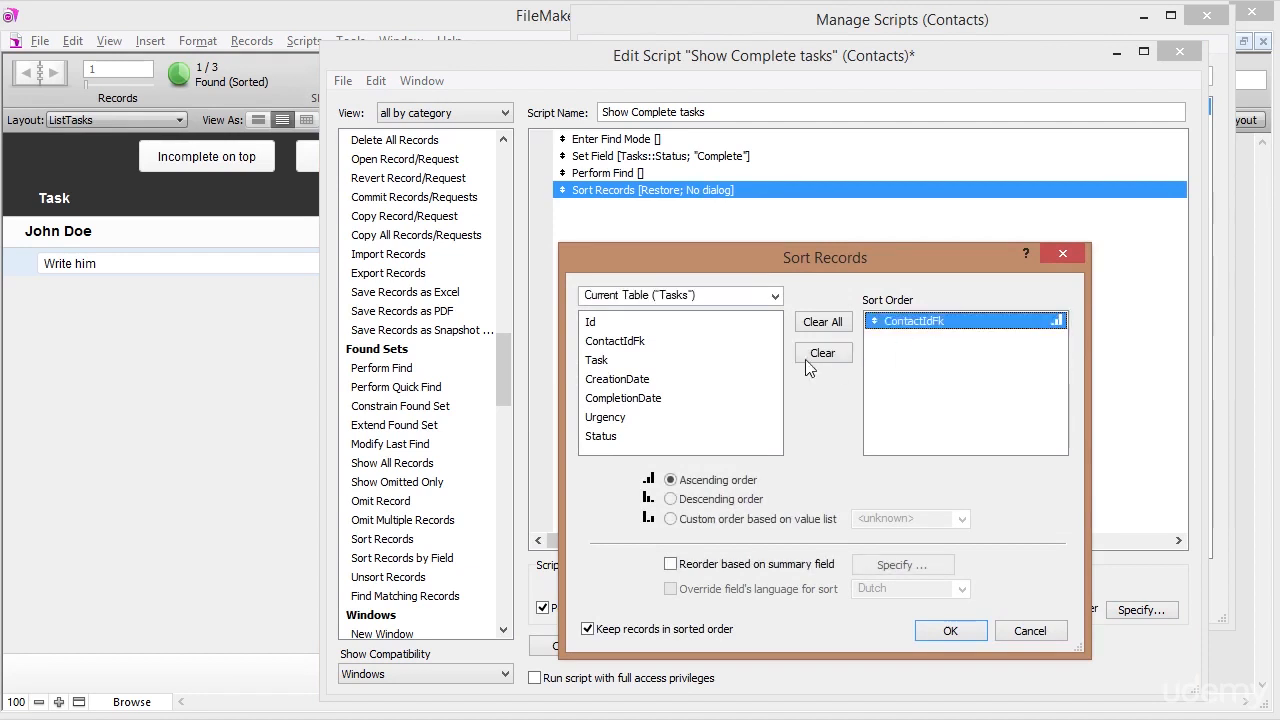
click(633, 387)
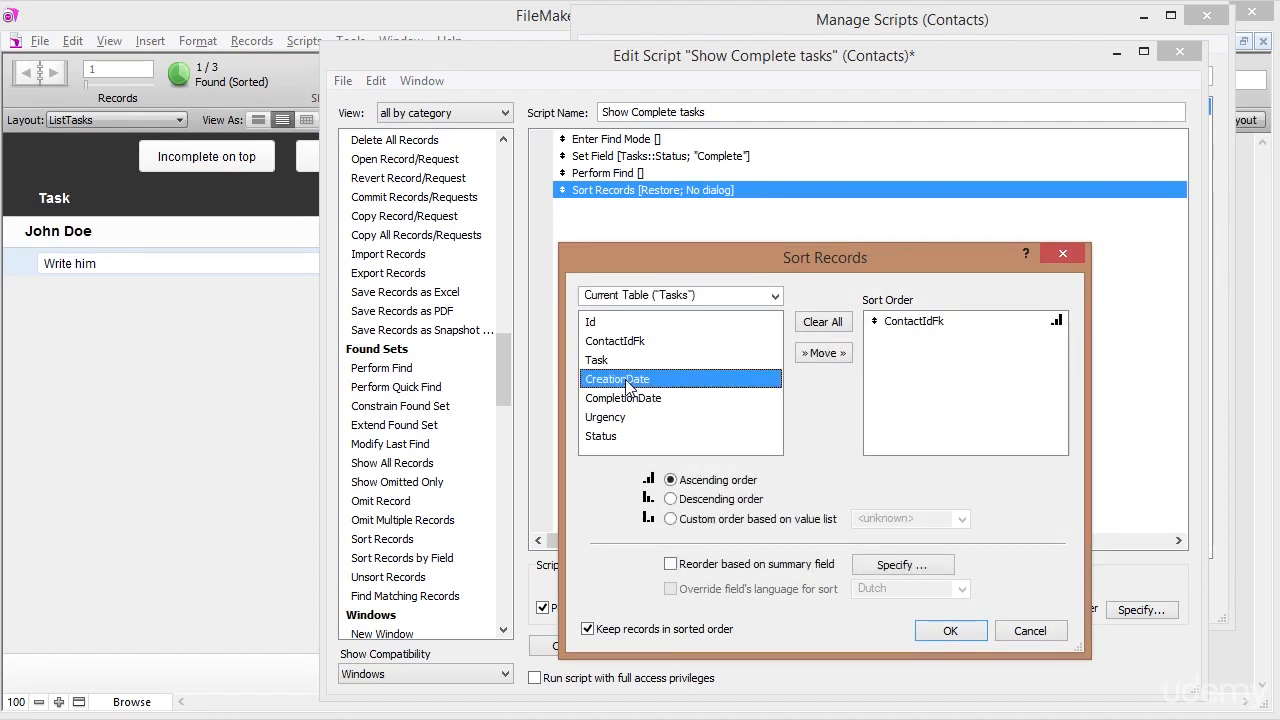
double_click(627, 386)
click(935, 340)
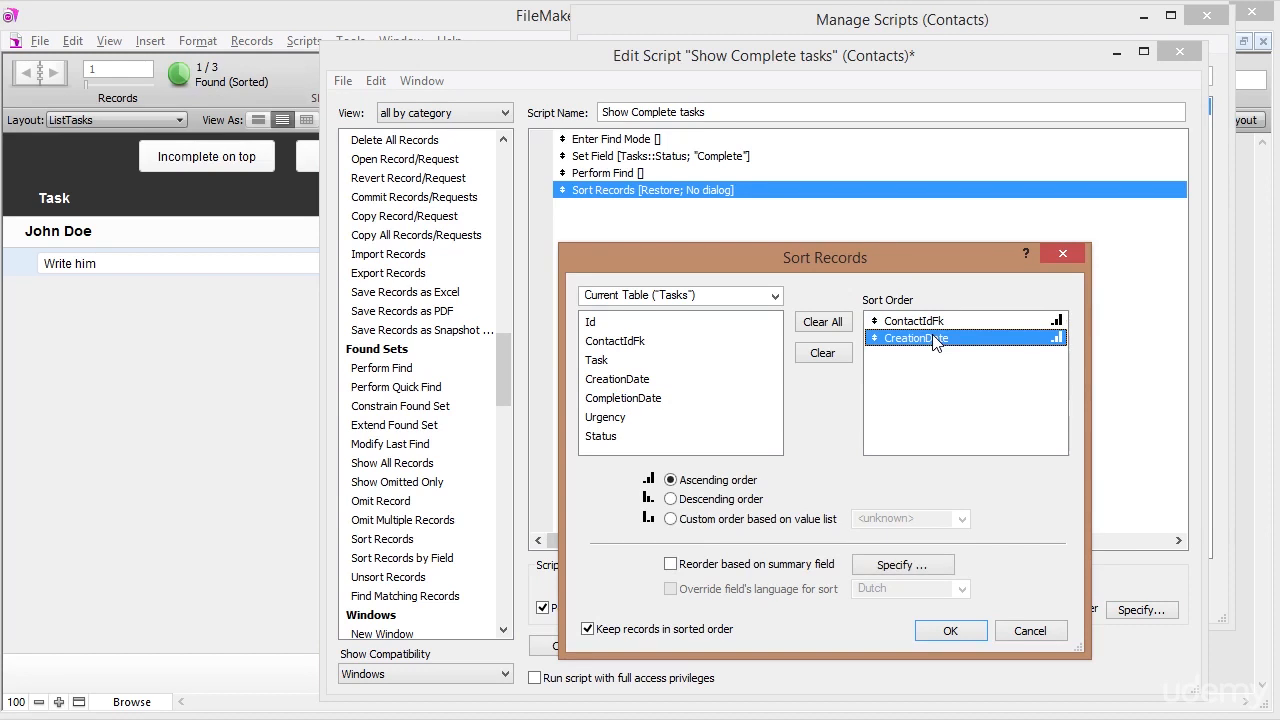
click(685, 503)
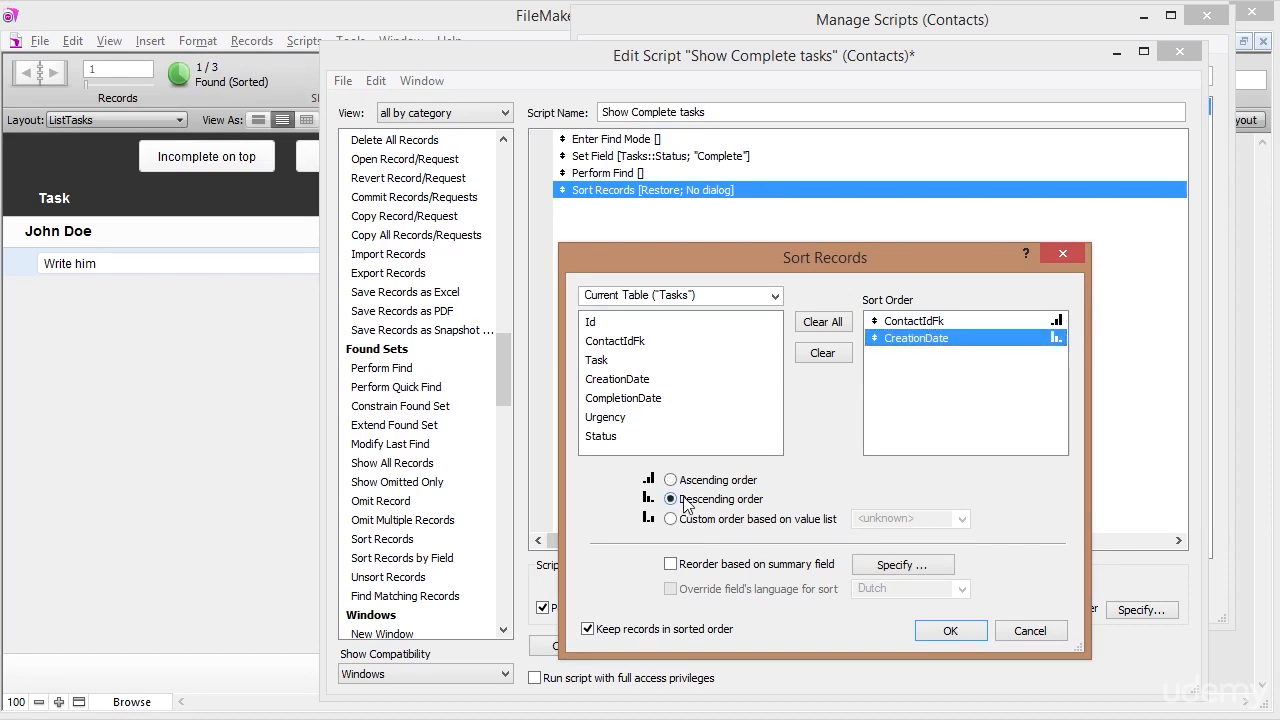
click(940, 632)
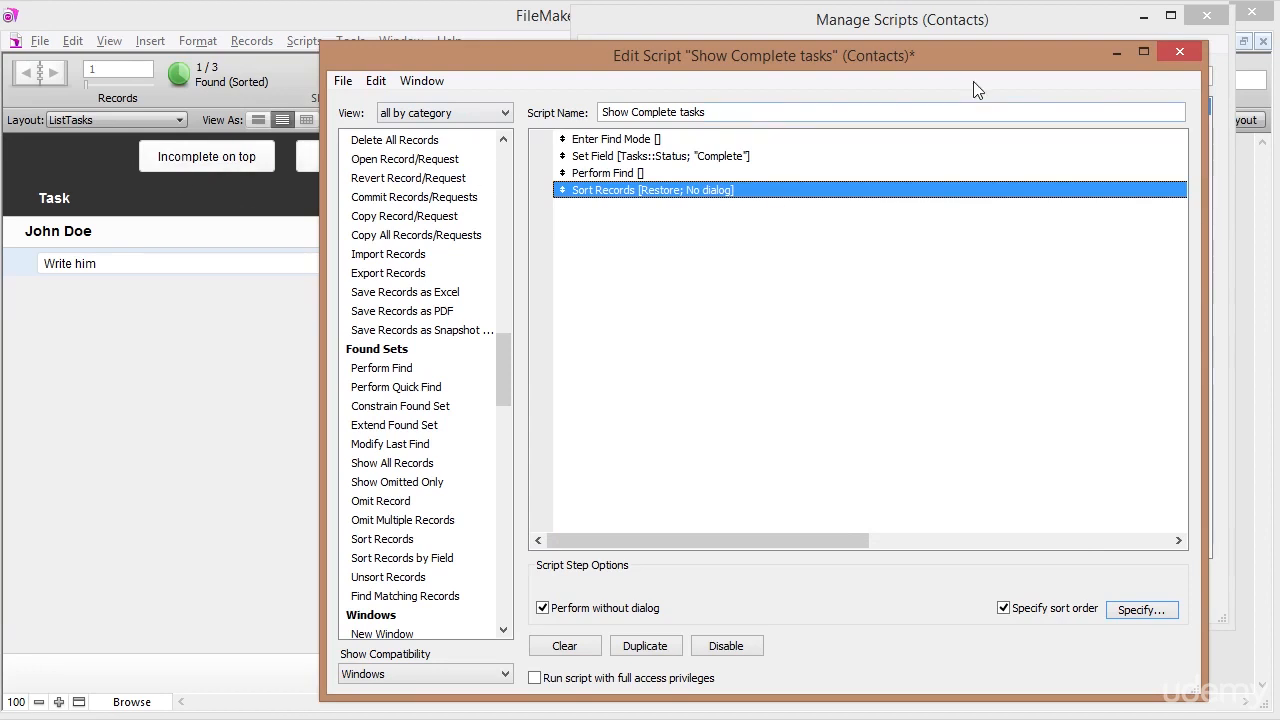
click(611, 140)
Review the four steps, save the Show Complete tasks script, and close both script windows.
click(607, 158)
click(606, 174)
click(648, 192)
click(1180, 52)
click(826, 412)
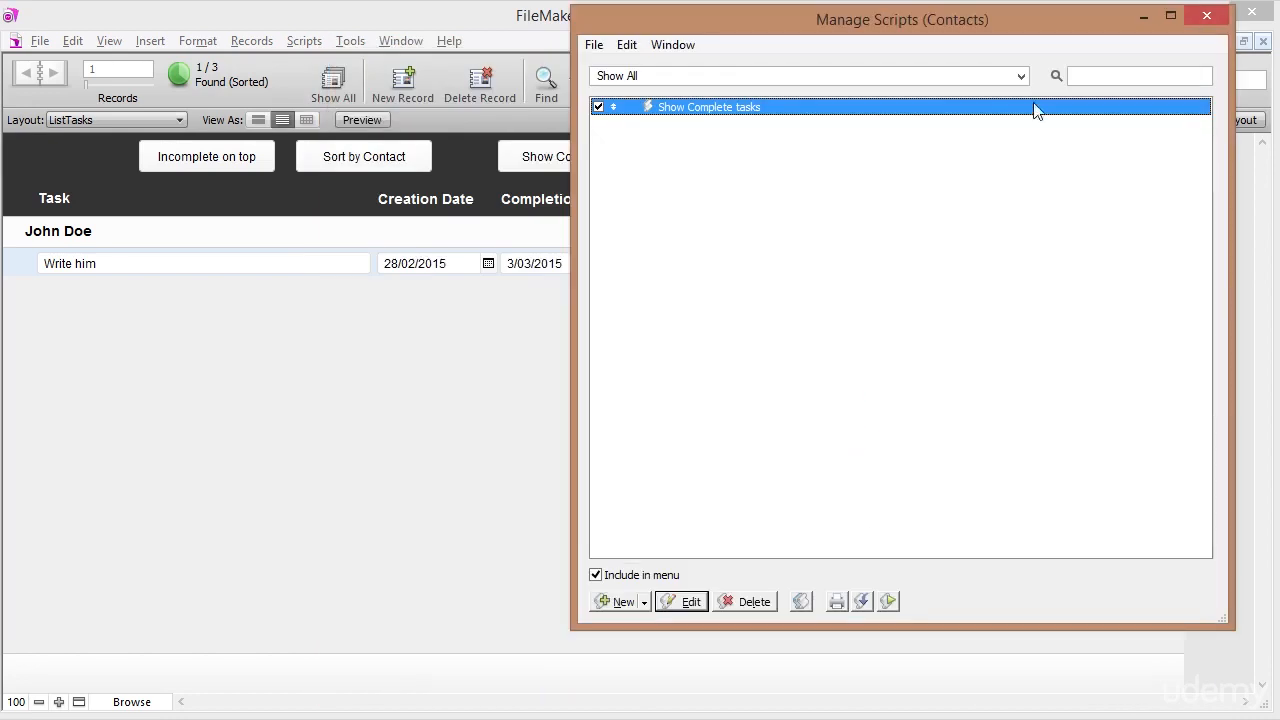
click(1210, 18)
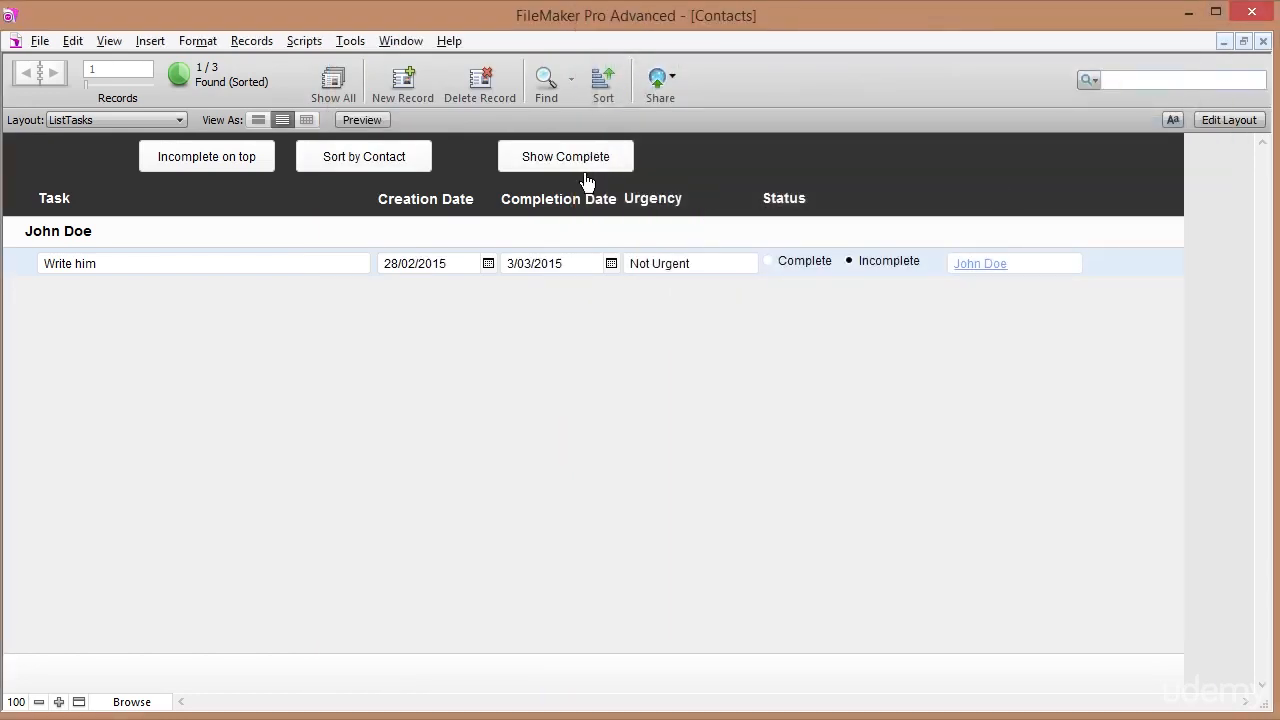
In Layout mode, set the Show Complete button to Perform Script 'Show Complete tasks'.
click(1208, 123)
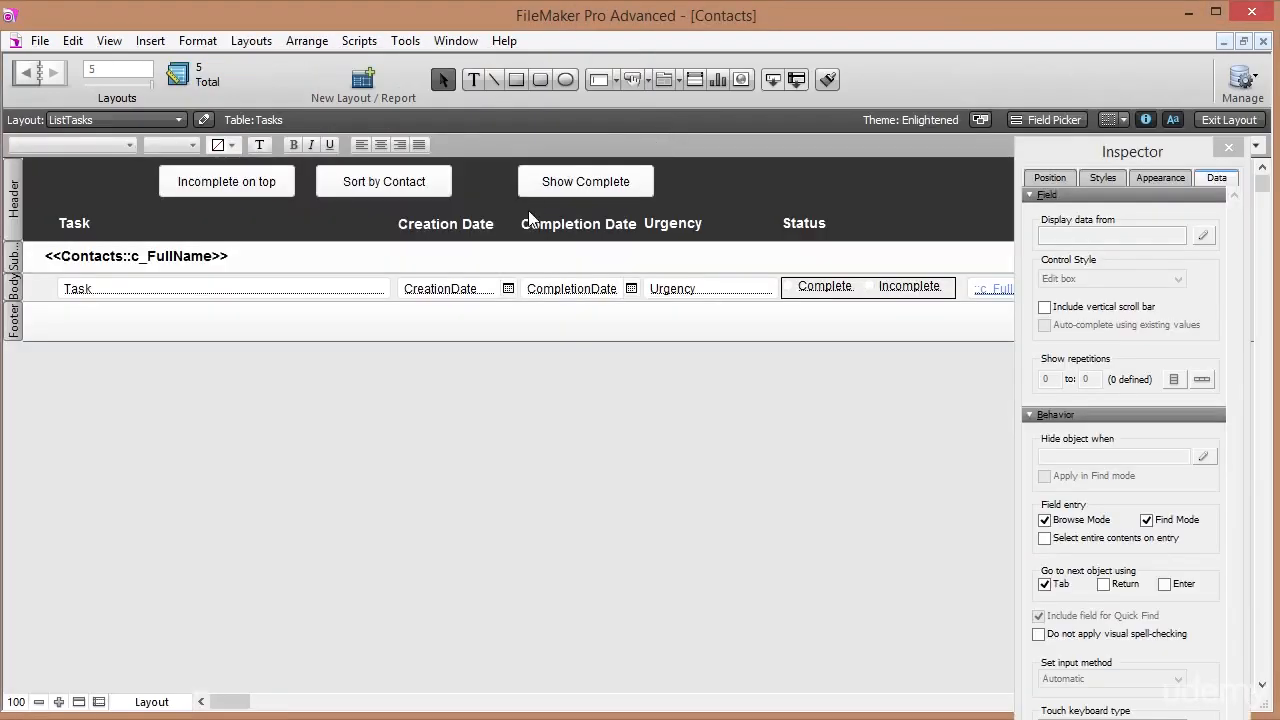
right_click(571, 199)
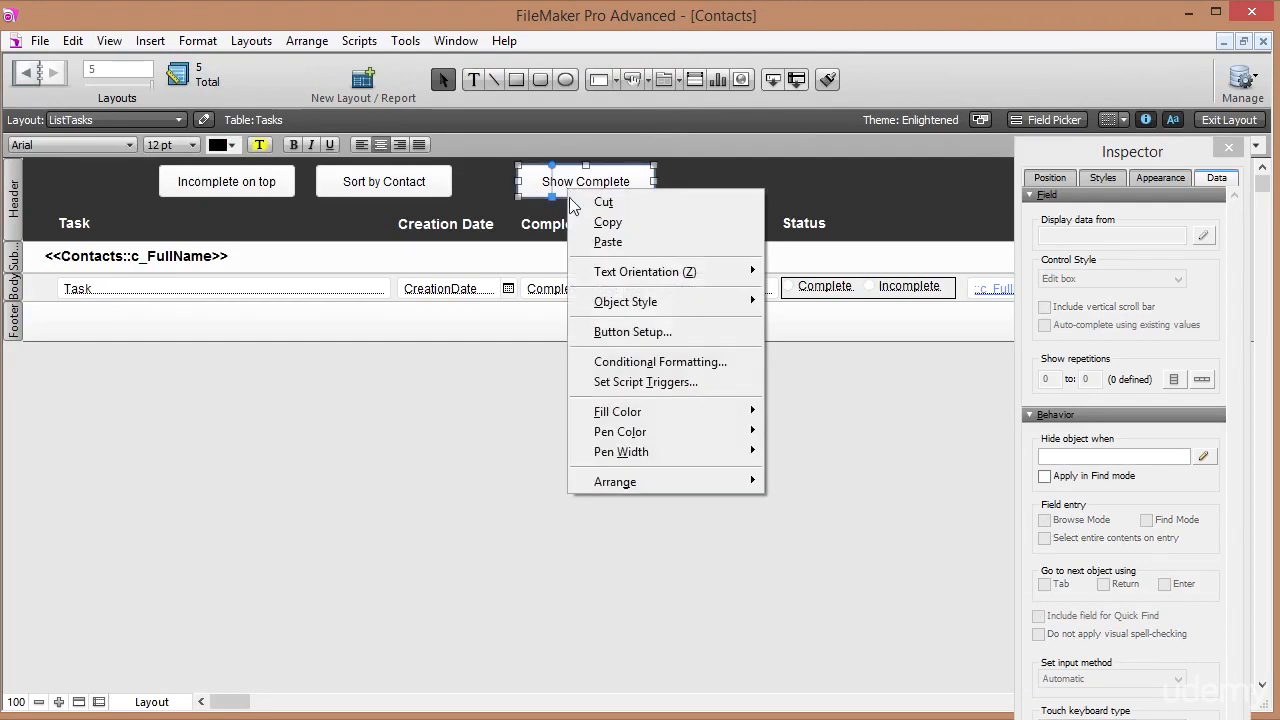
click(632, 332)
click(502, 260)
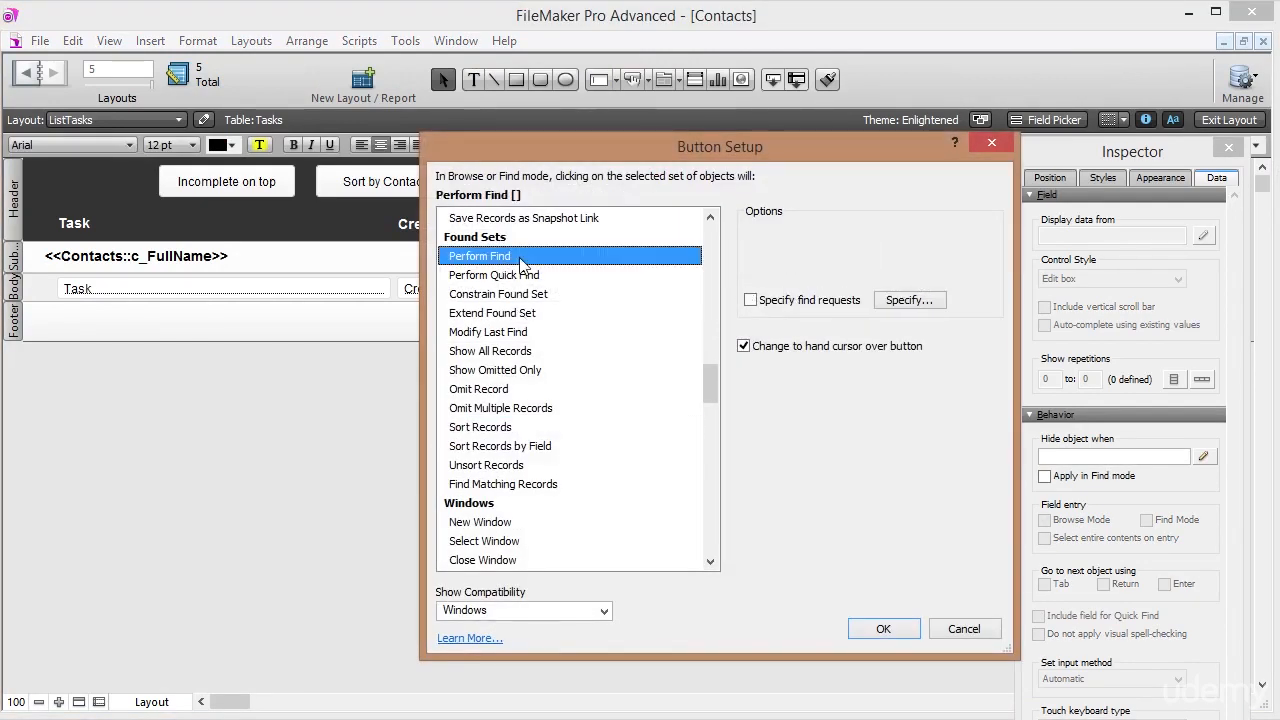
drag(718, 395, 737, 246)
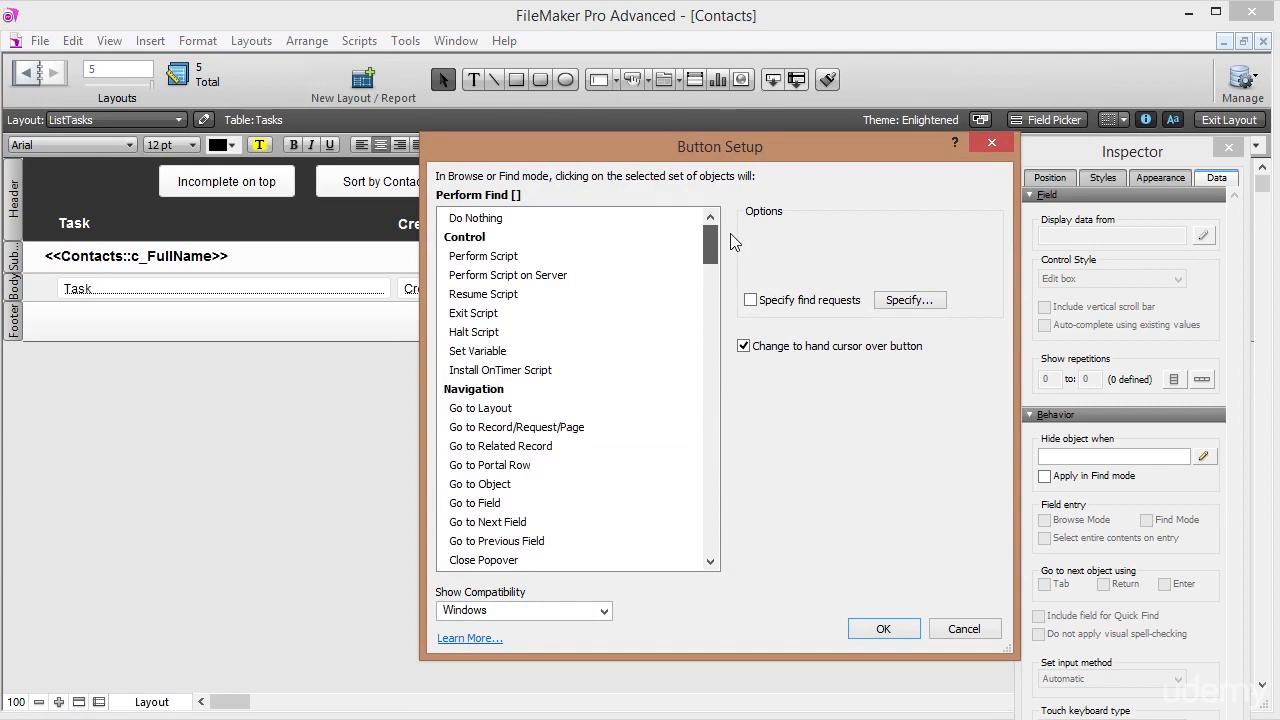
click(510, 258)
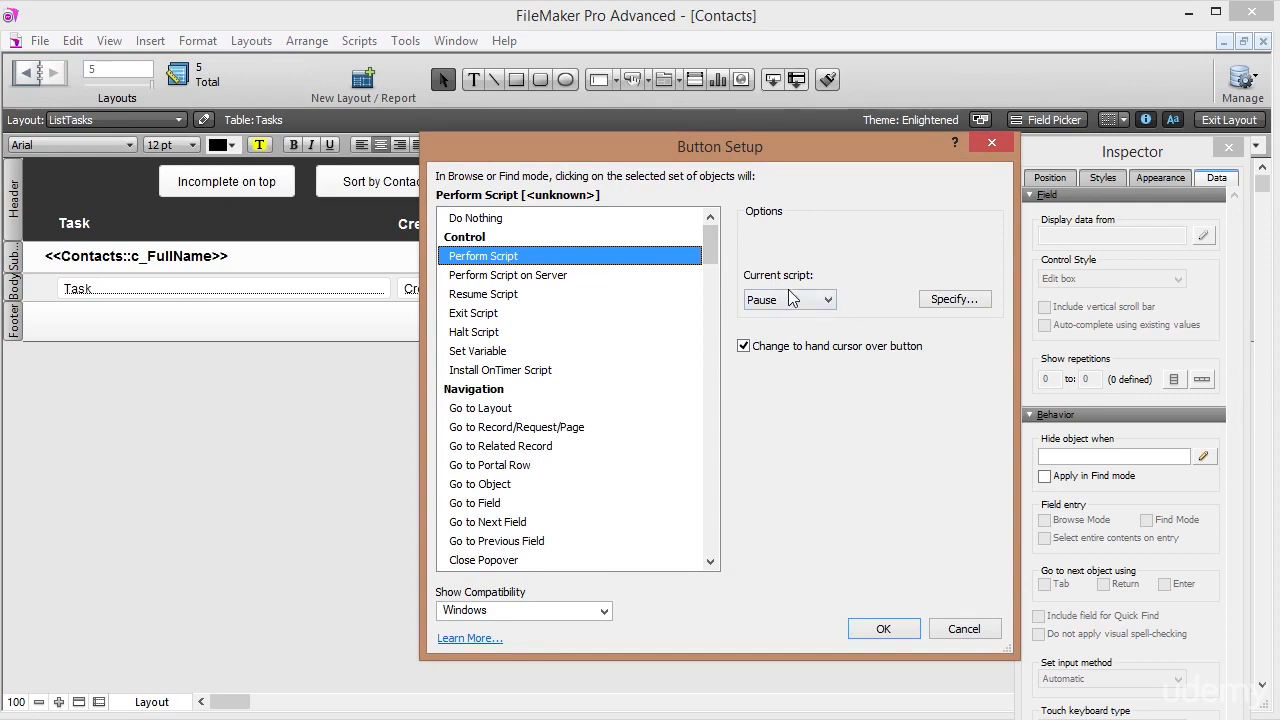
click(957, 299)
click(762, 190)
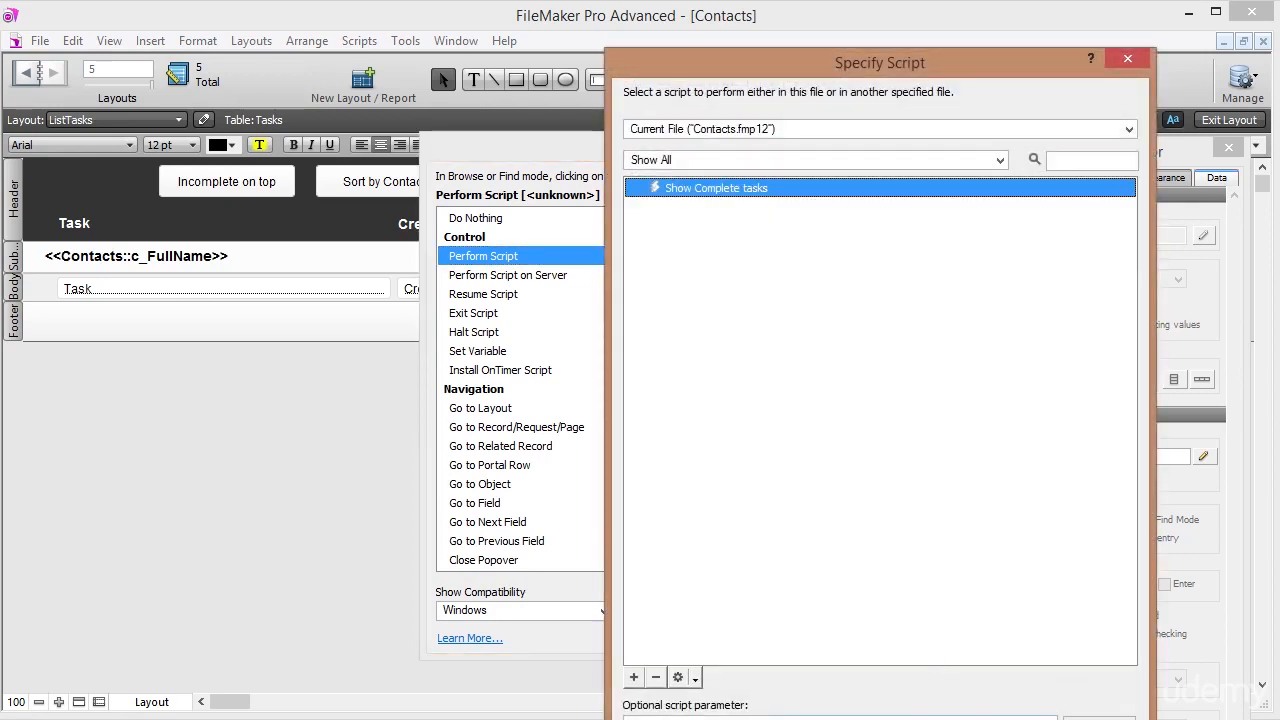
click(1015, 662)
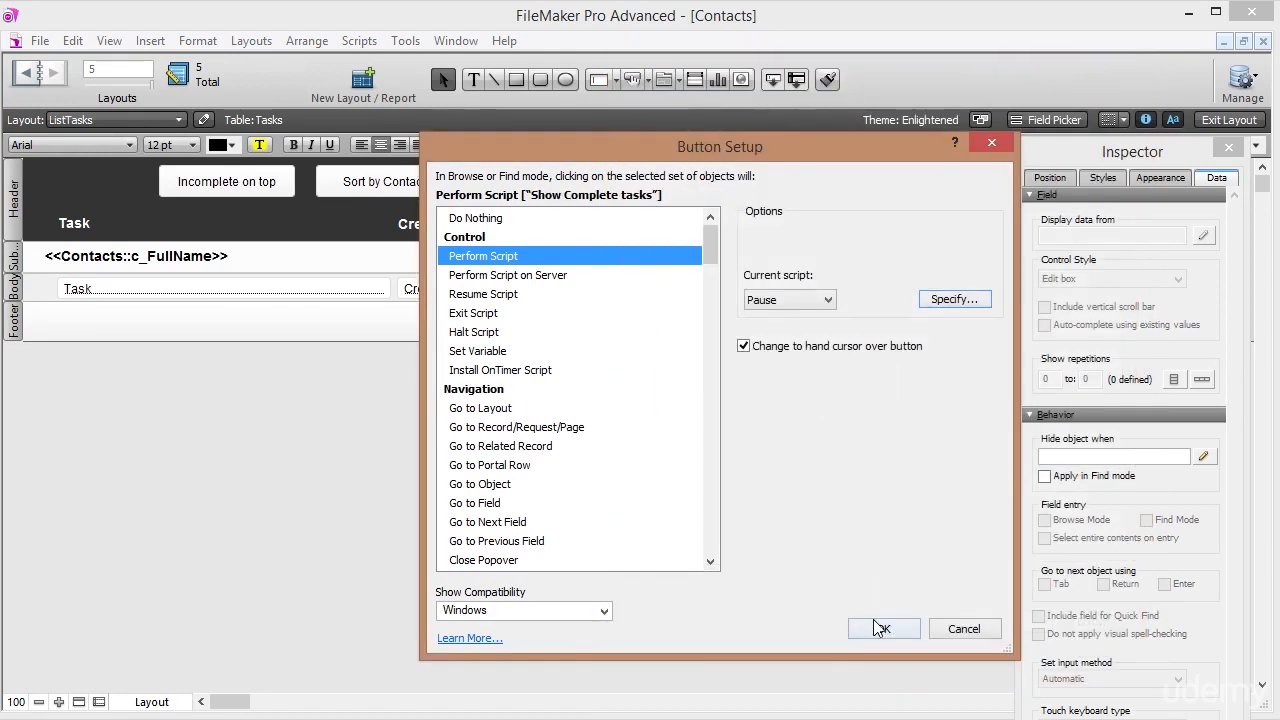
click(880, 628)
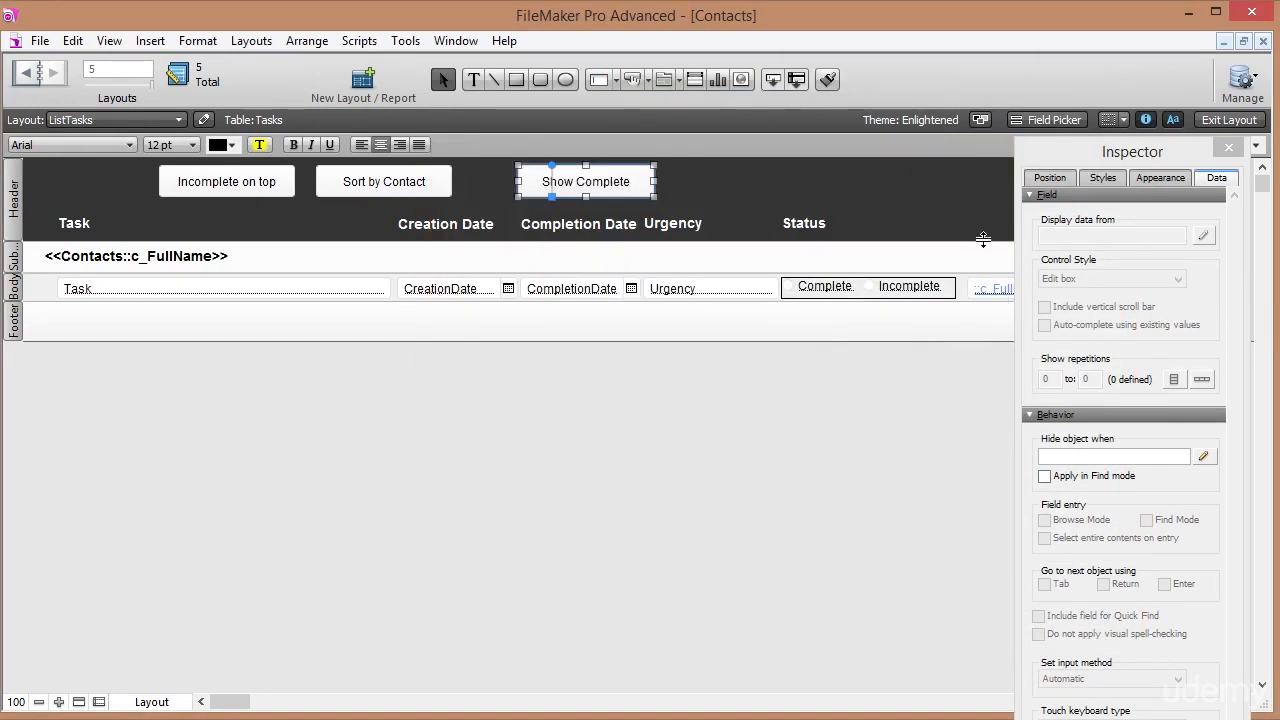
Return to Browse mode and test the Show Complete and Incomplete-on-top buttons.
click(1222, 120)
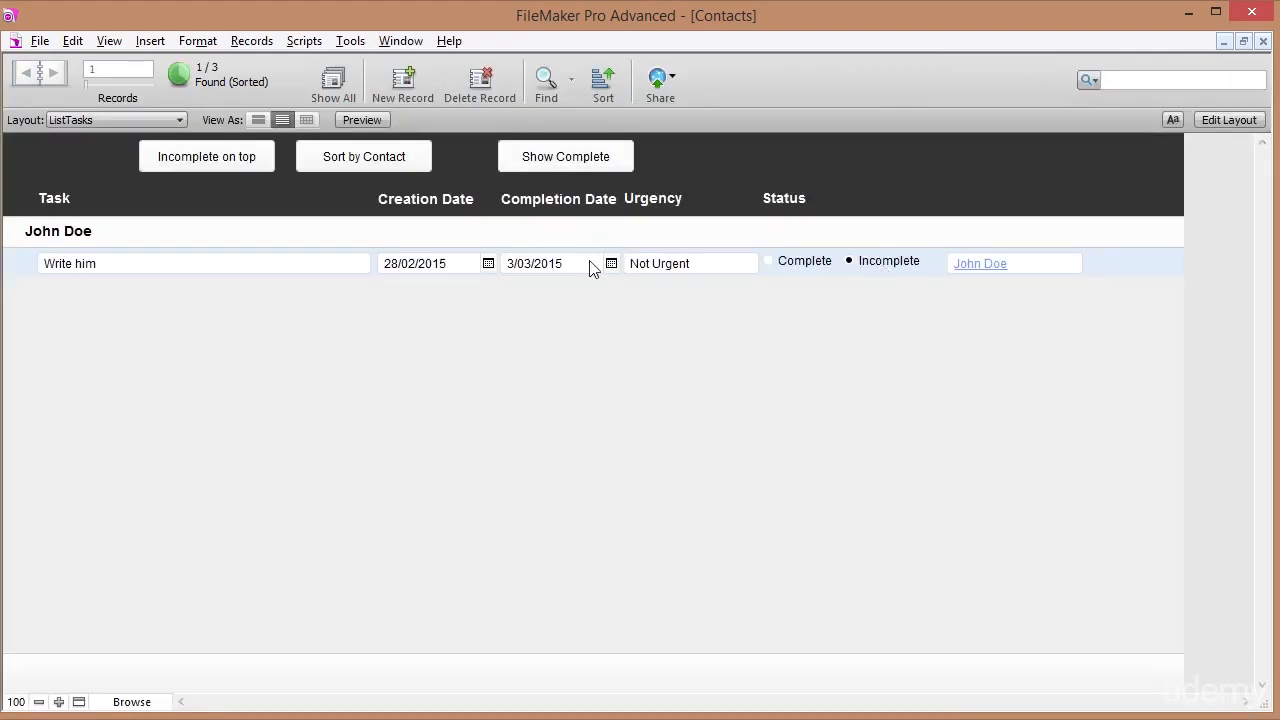
click(577, 163)
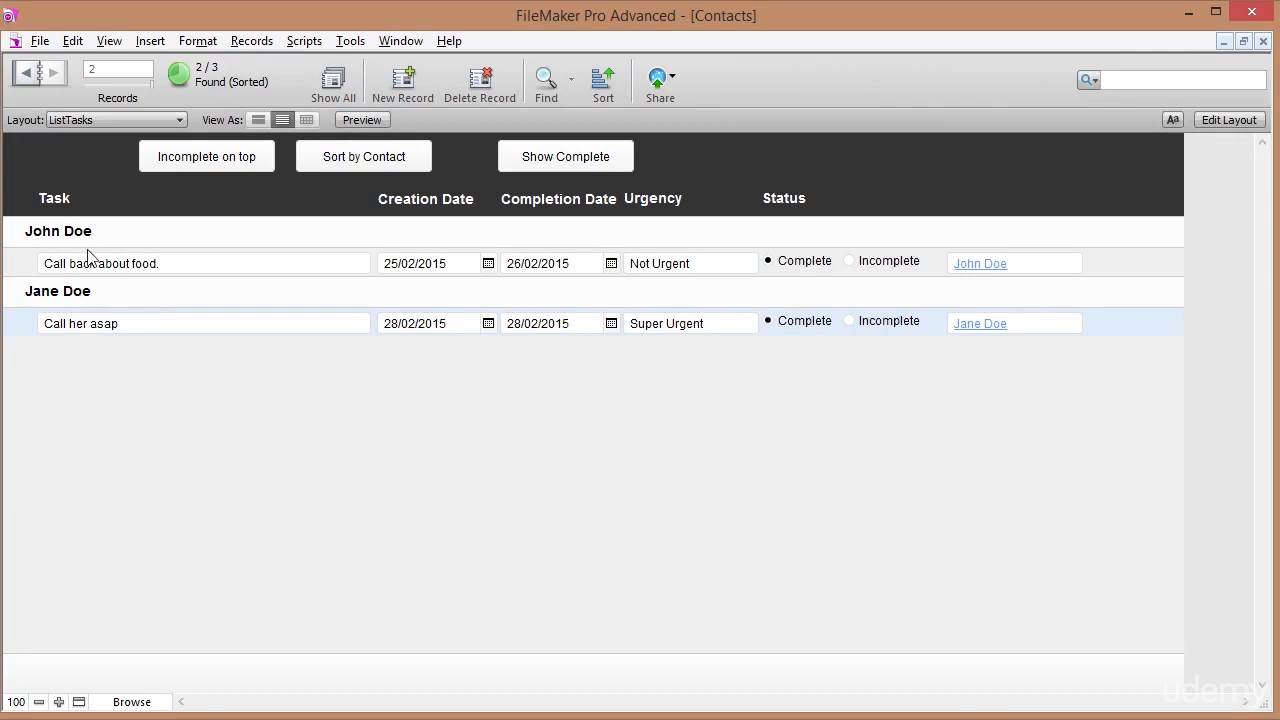
click(222, 163)
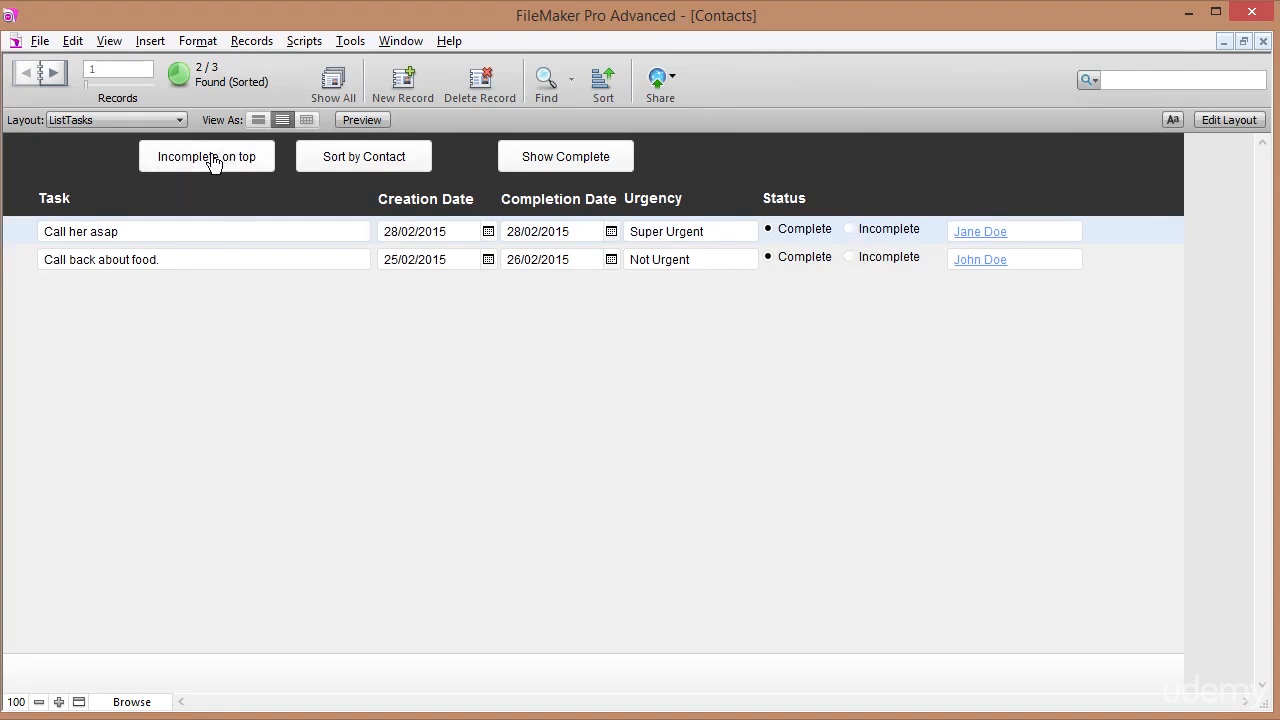
Back in Layout mode, make the Show Complete button narrower.
click(1223, 123)
click(567, 185)
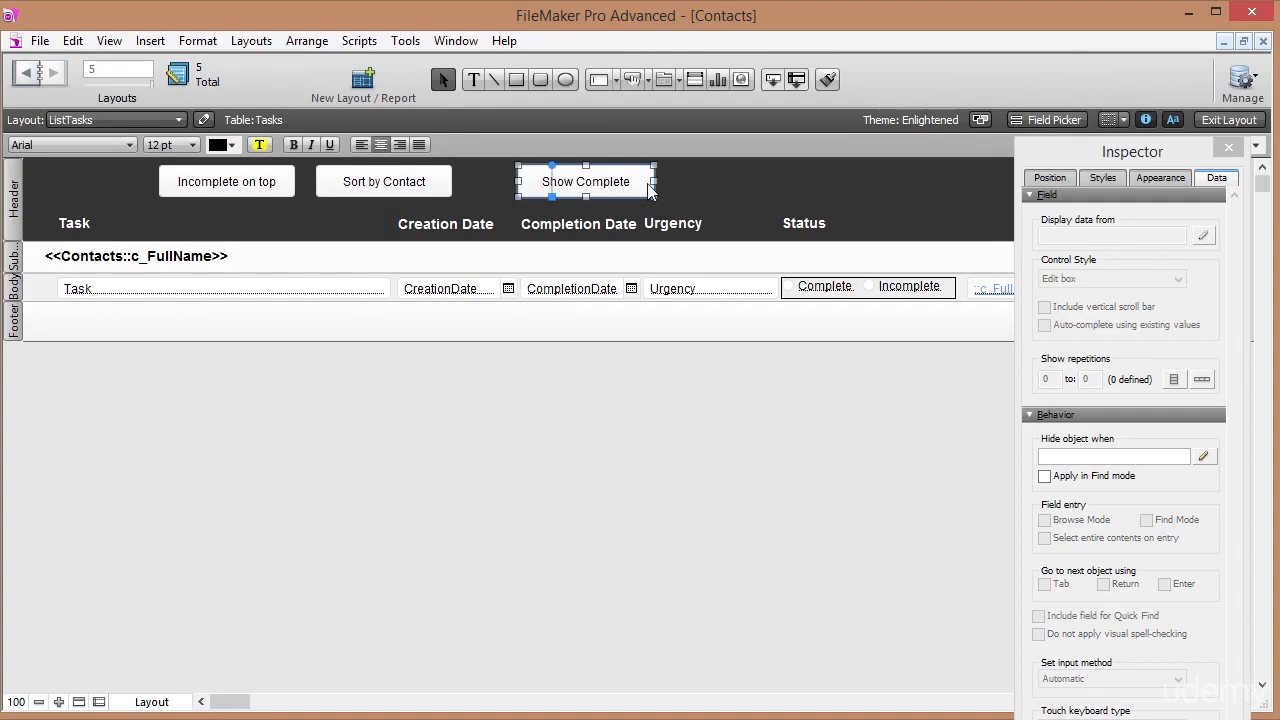
drag(655, 182, 707, 186)
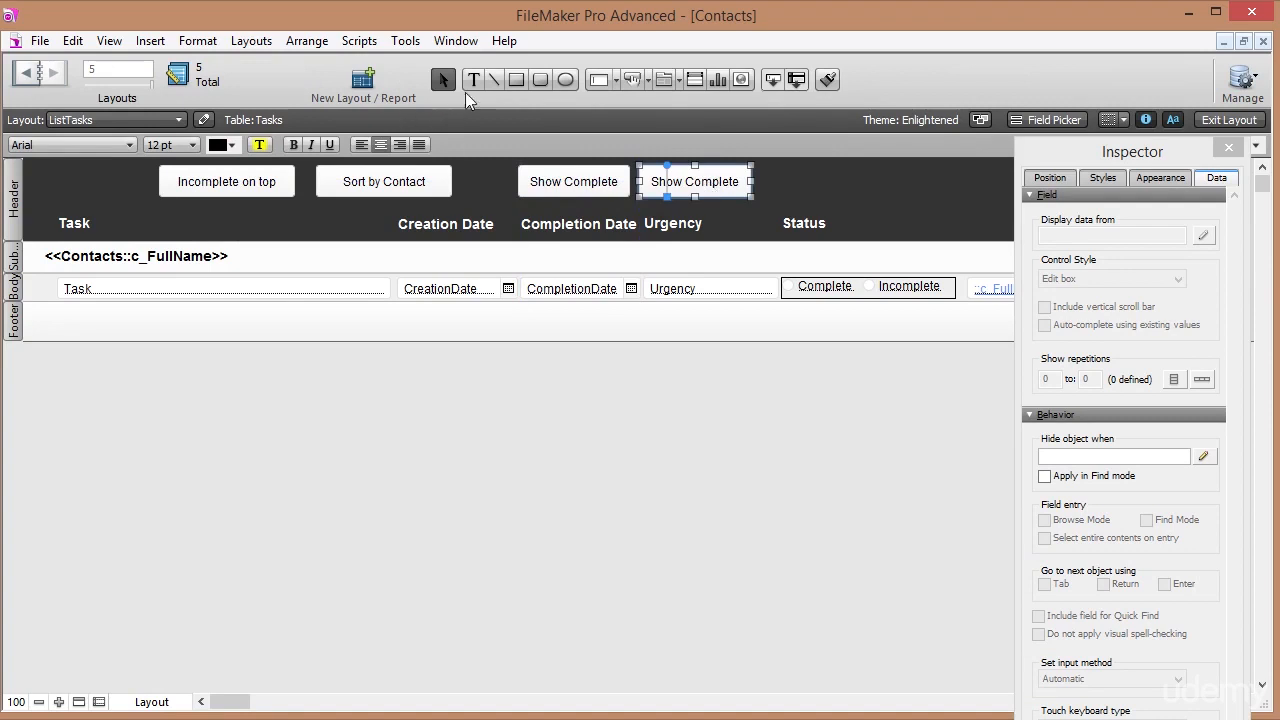
Relabel the copied button 'Show Incomplete' with the Text tool.
click(473, 79)
click(692, 181)
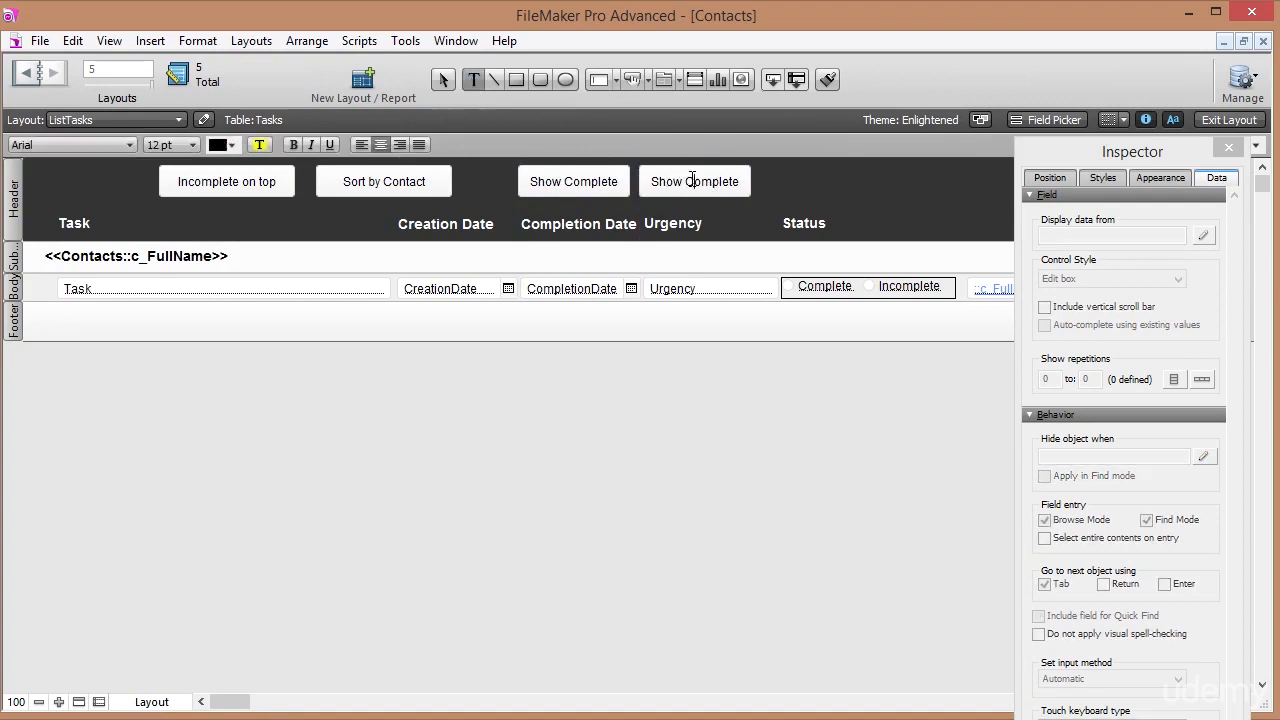
double_click(725, 181)
text(Incomplete)
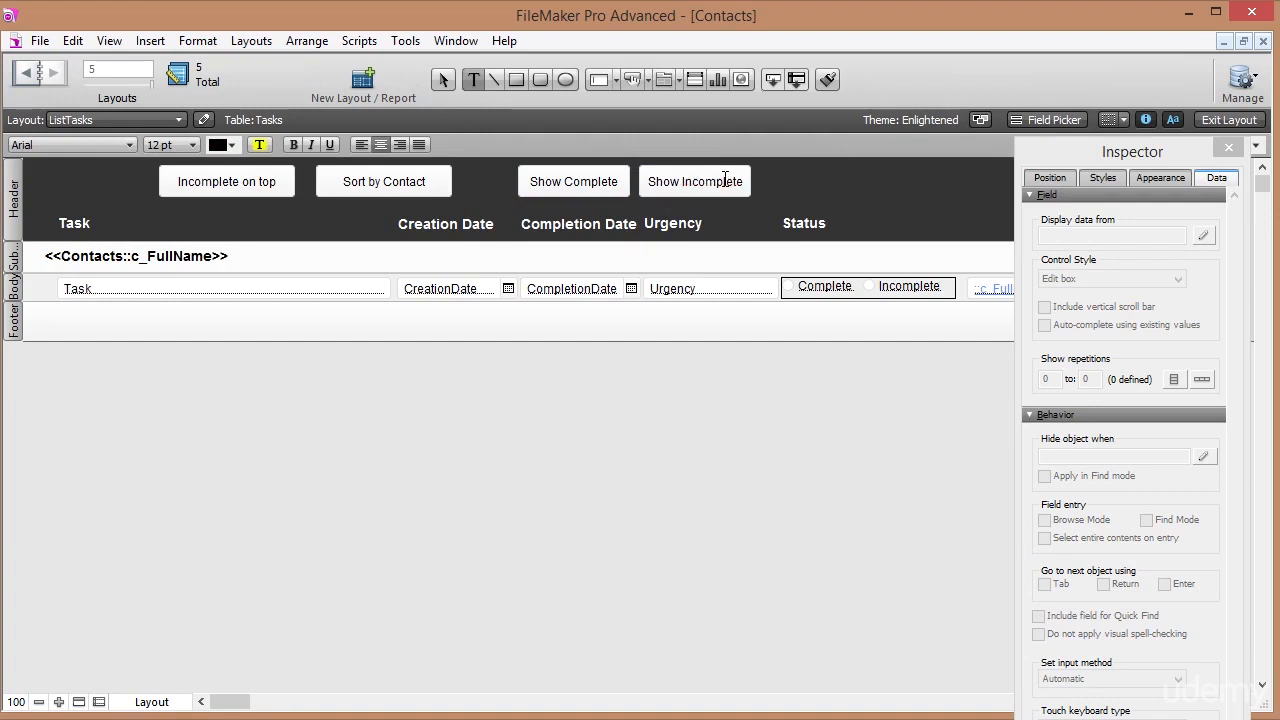
key(Escape)
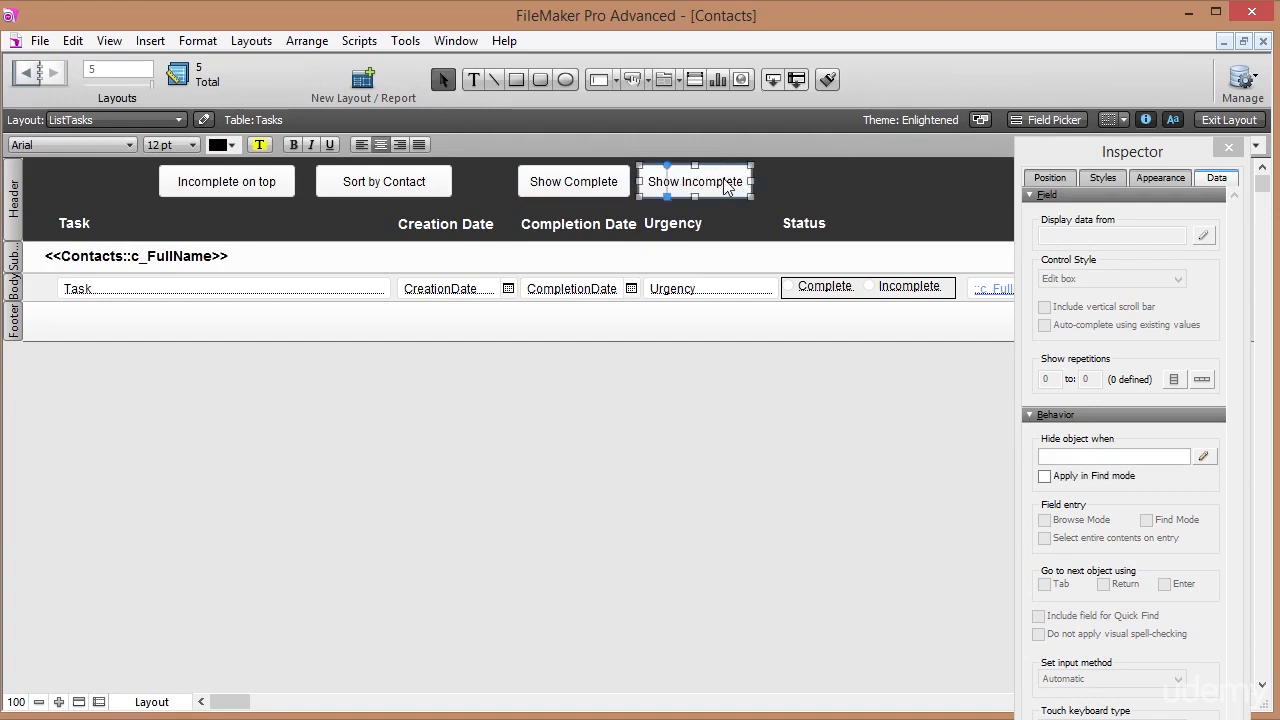
click(810, 189)
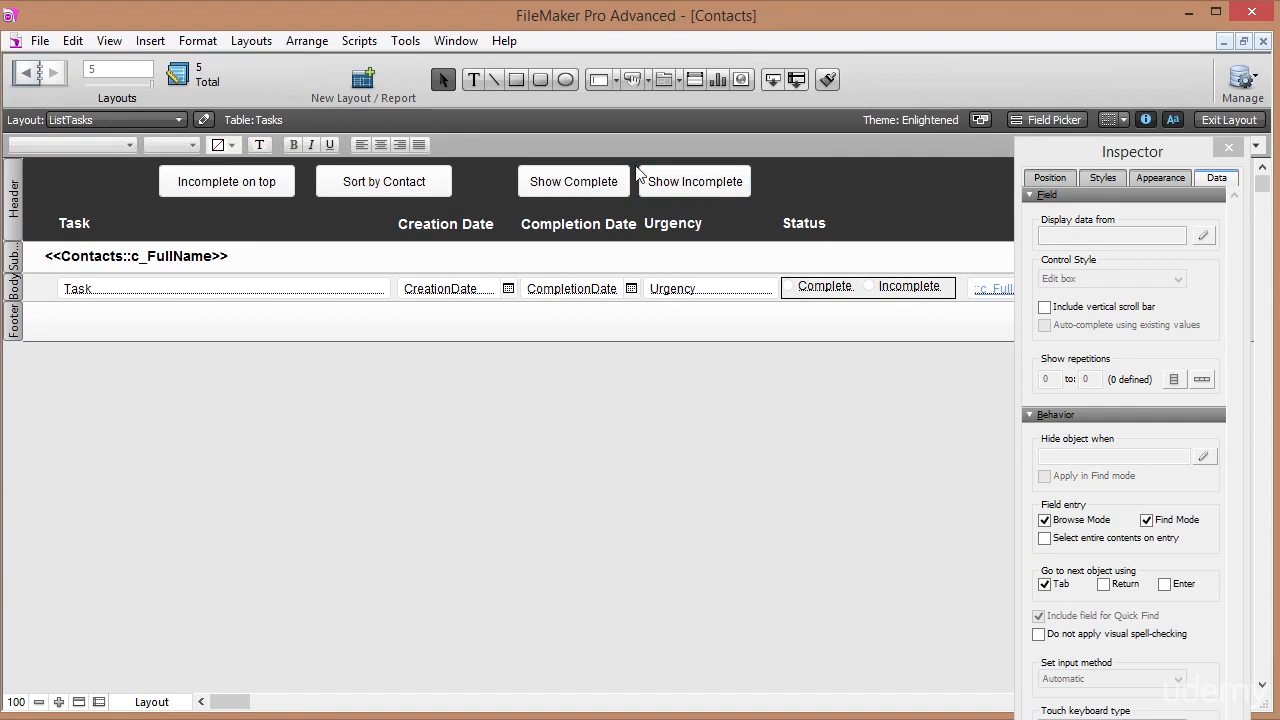
Duplicate the Show Complete tasks script and rename the copy 'Show Incomplete tasks'.
click(359, 40)
click(380, 63)
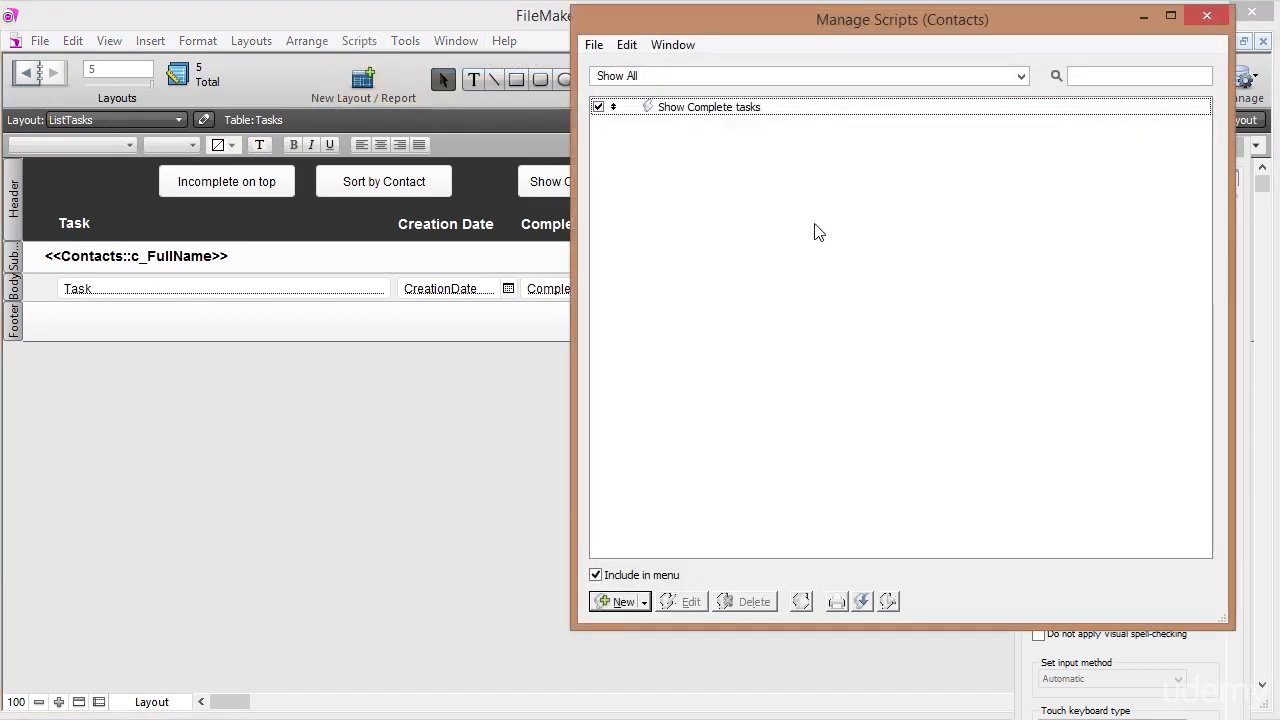
click(752, 113)
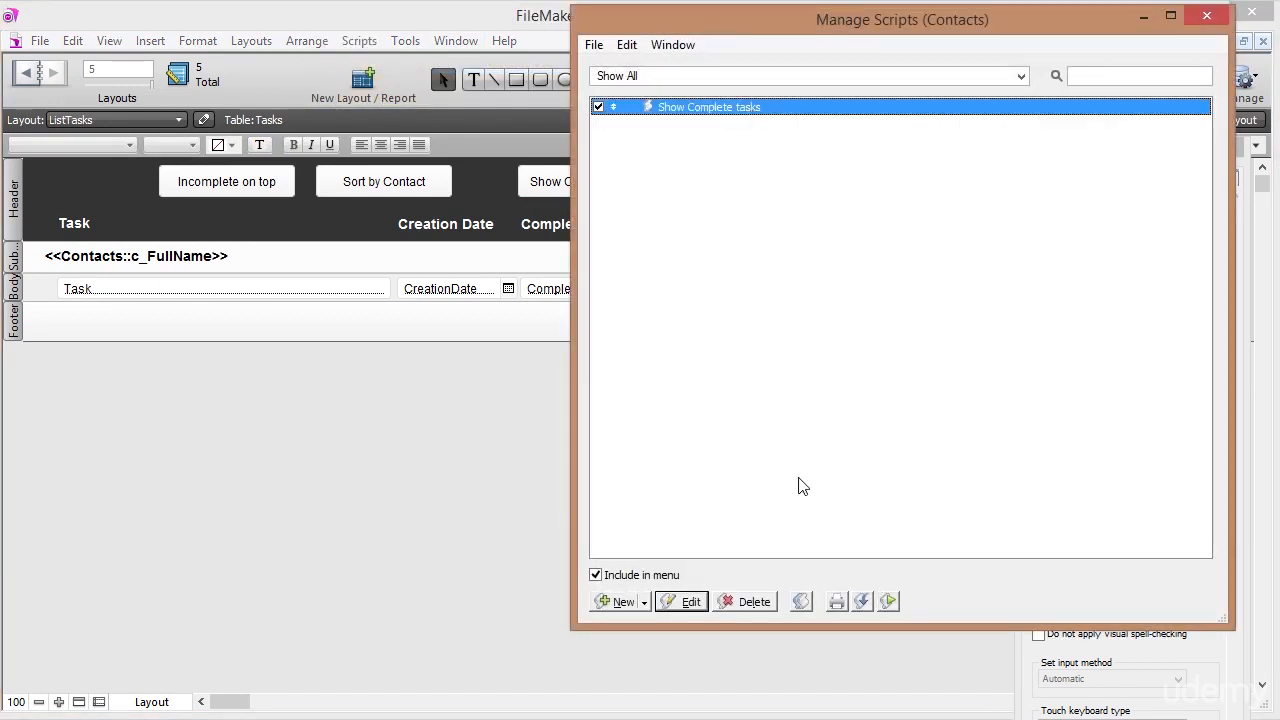
click(802, 601)
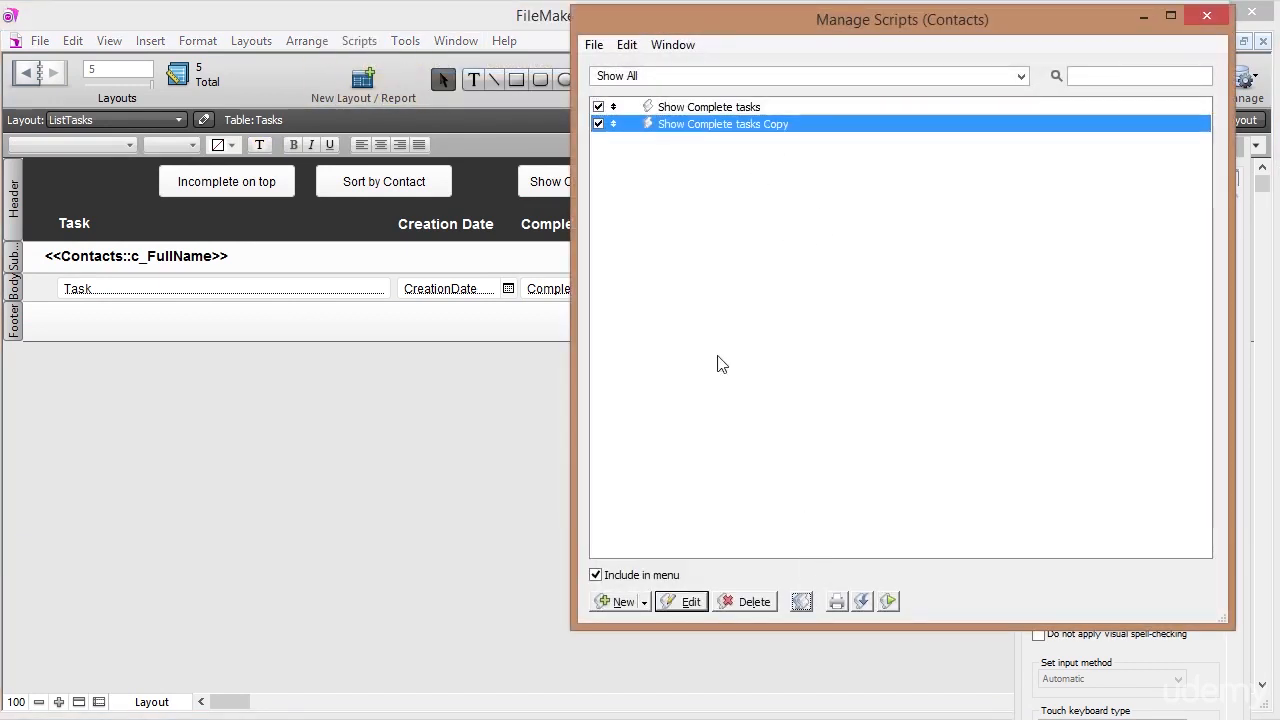
double_click(718, 126)
click(632, 112)
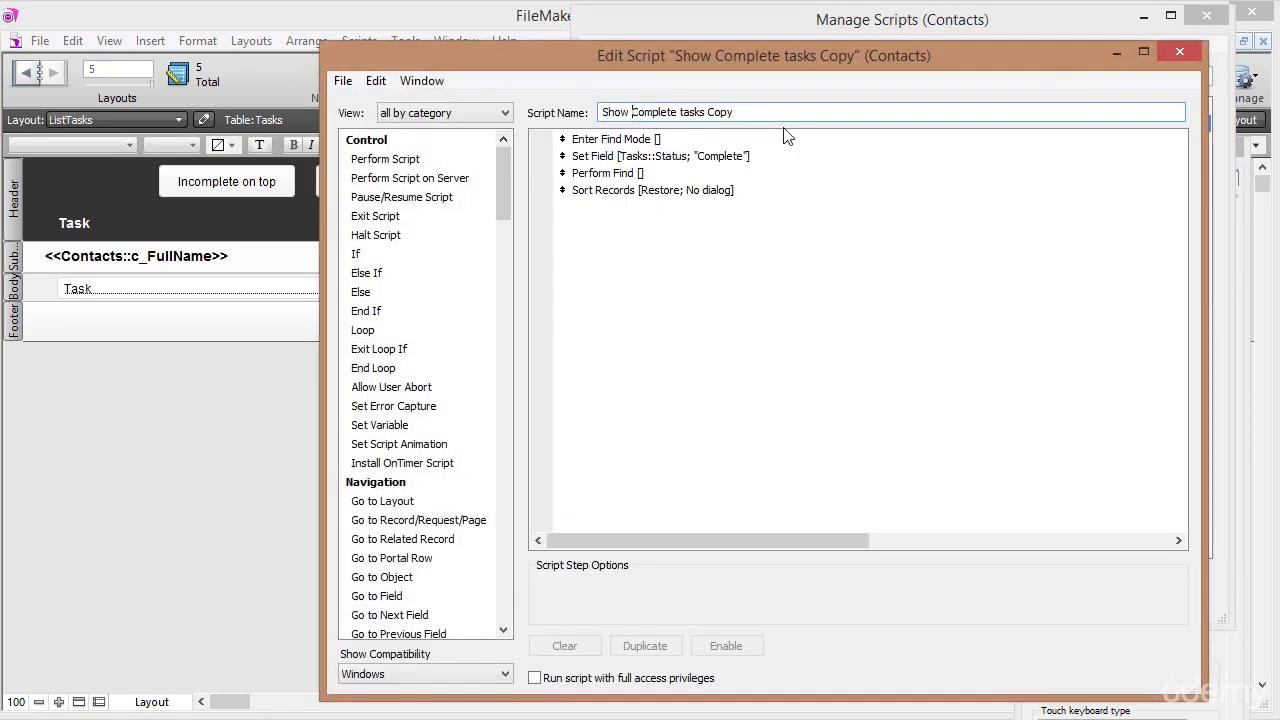
key(Delete)
key(Delete)
key(Delete)
text(Inc)
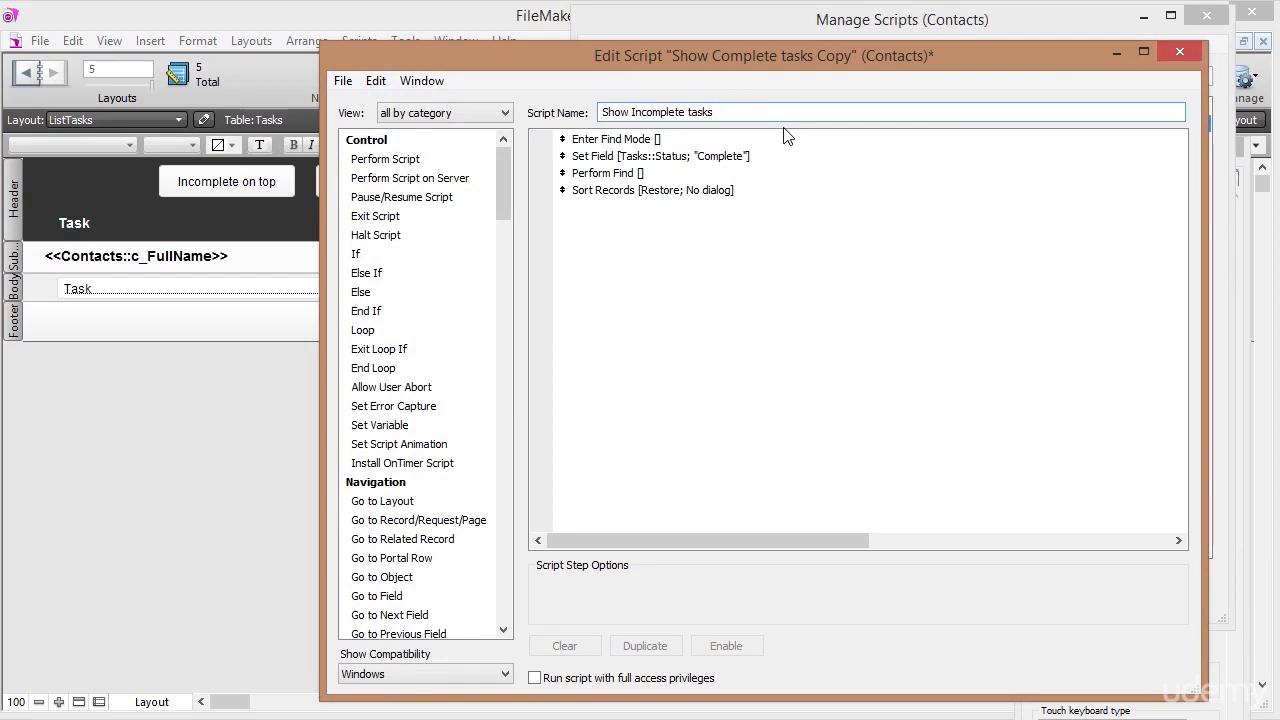
Change the Set Field calculation to "Incomplete", then save and close the script editor.
click(615, 146)
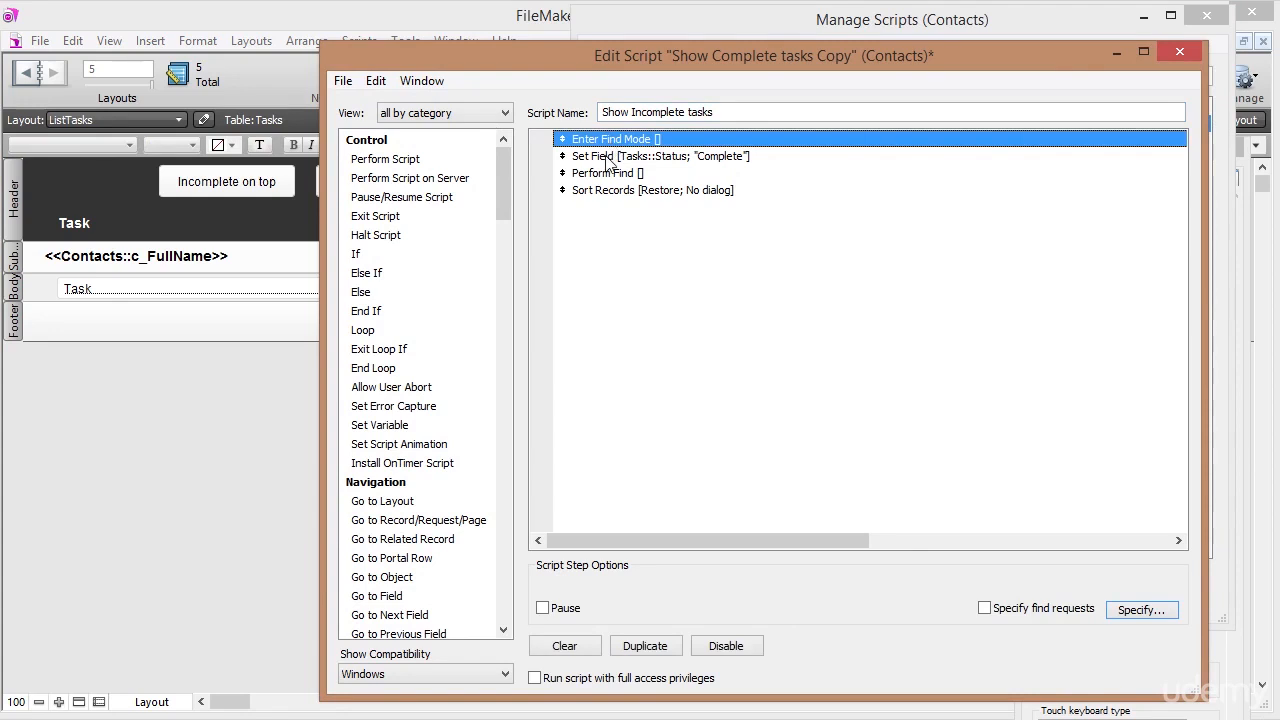
click(608, 160)
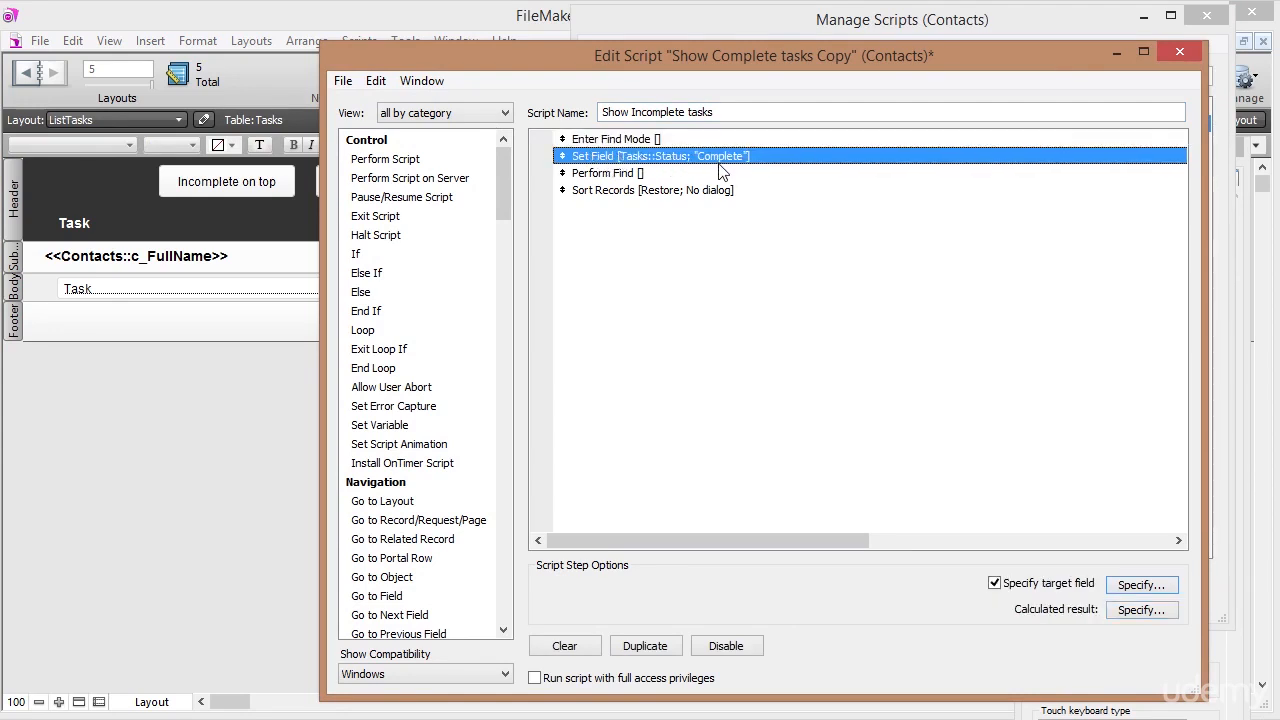
click(1140, 609)
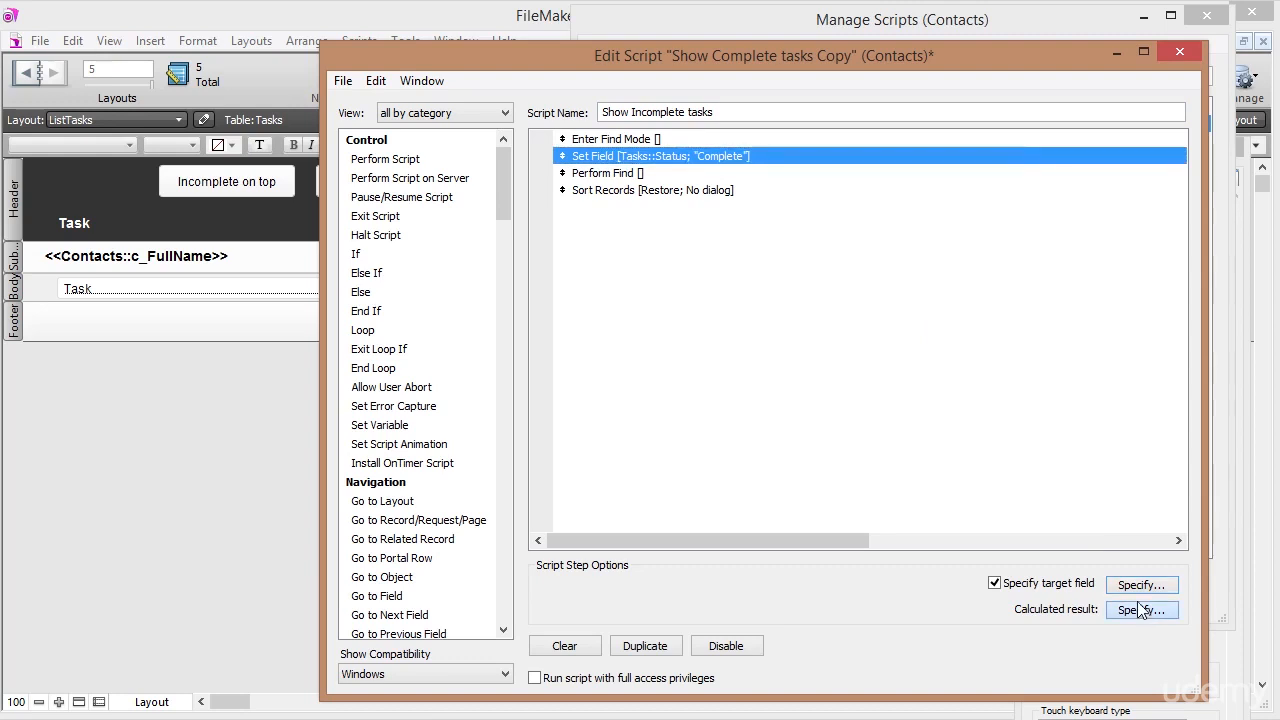
text(Incomplete")
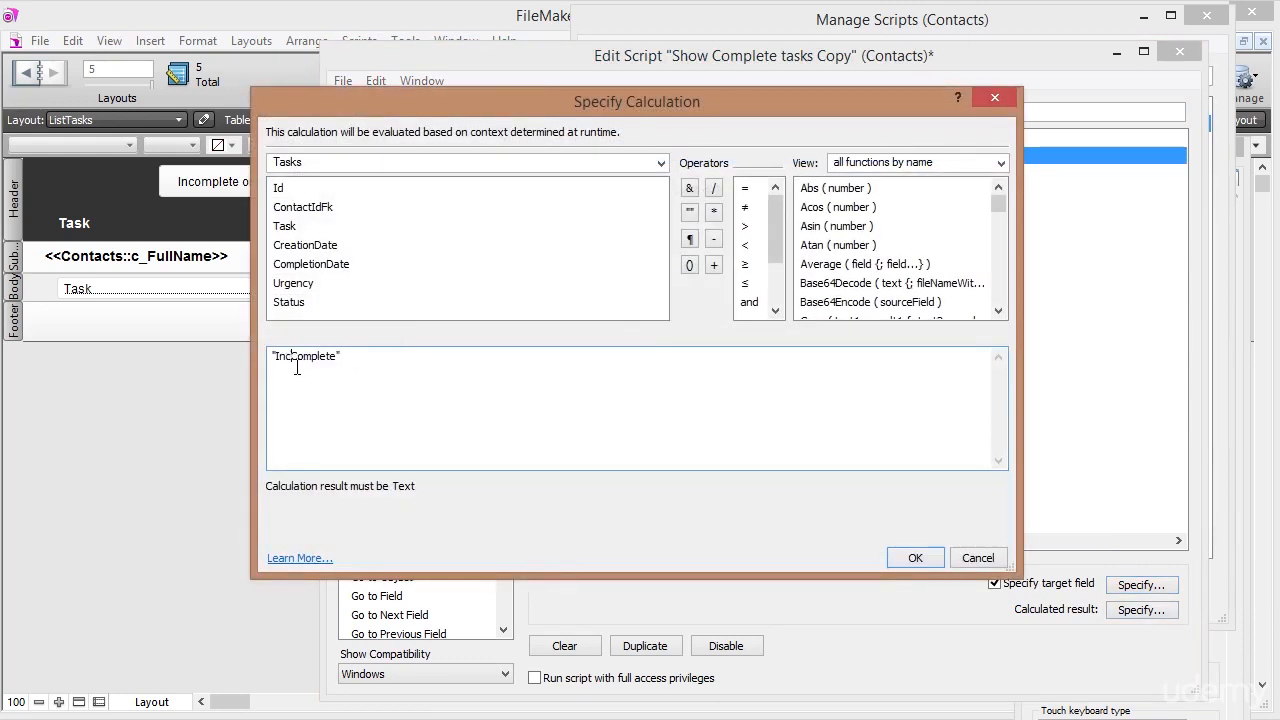
key(Delete)
text(c)
click(916, 558)
click(622, 190)
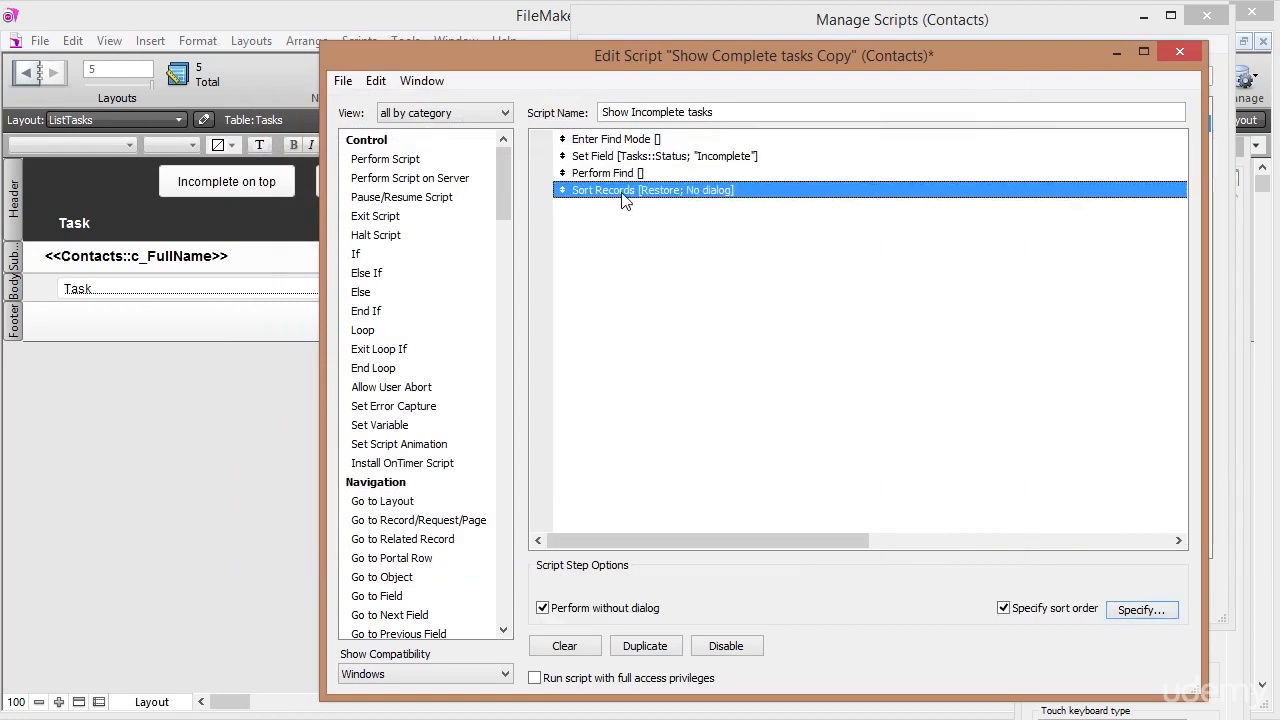
key(ctrl+s)
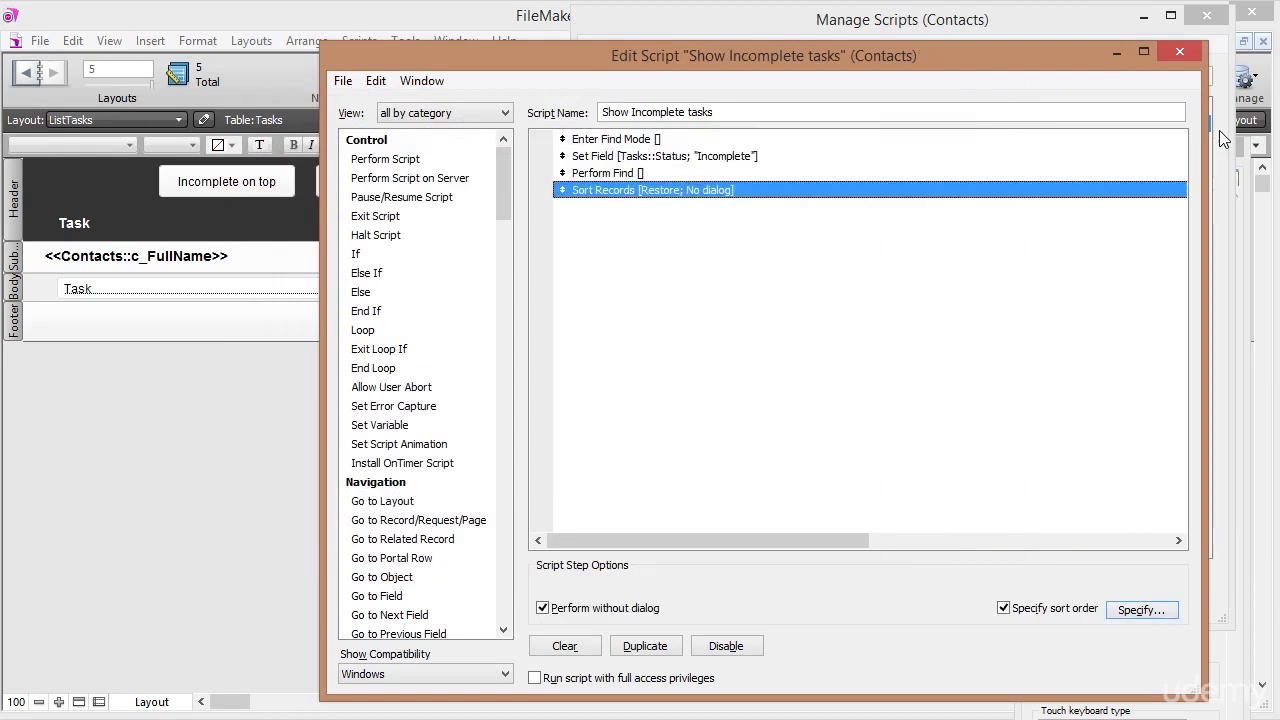
click(1180, 51)
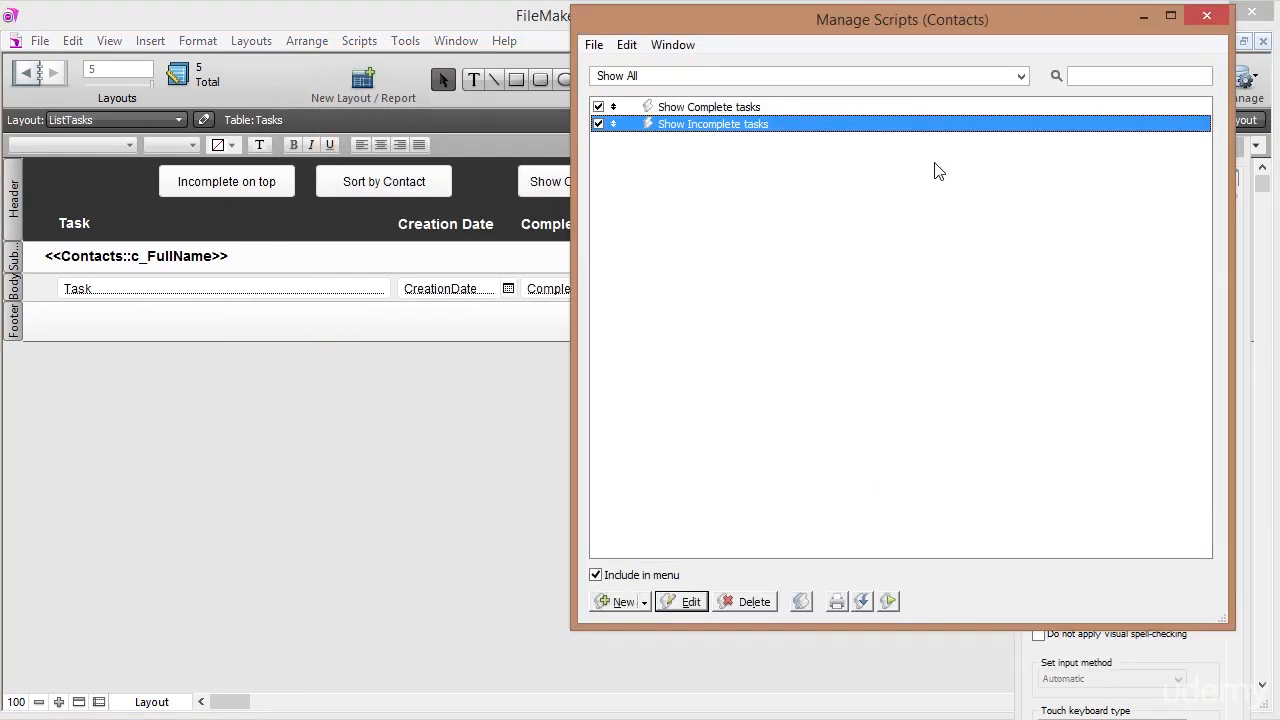
click(705, 108)
Set the Show Incomplete button to Perform Script 'Show Incomplete tasks'.
click(702, 124)
click(1207, 16)
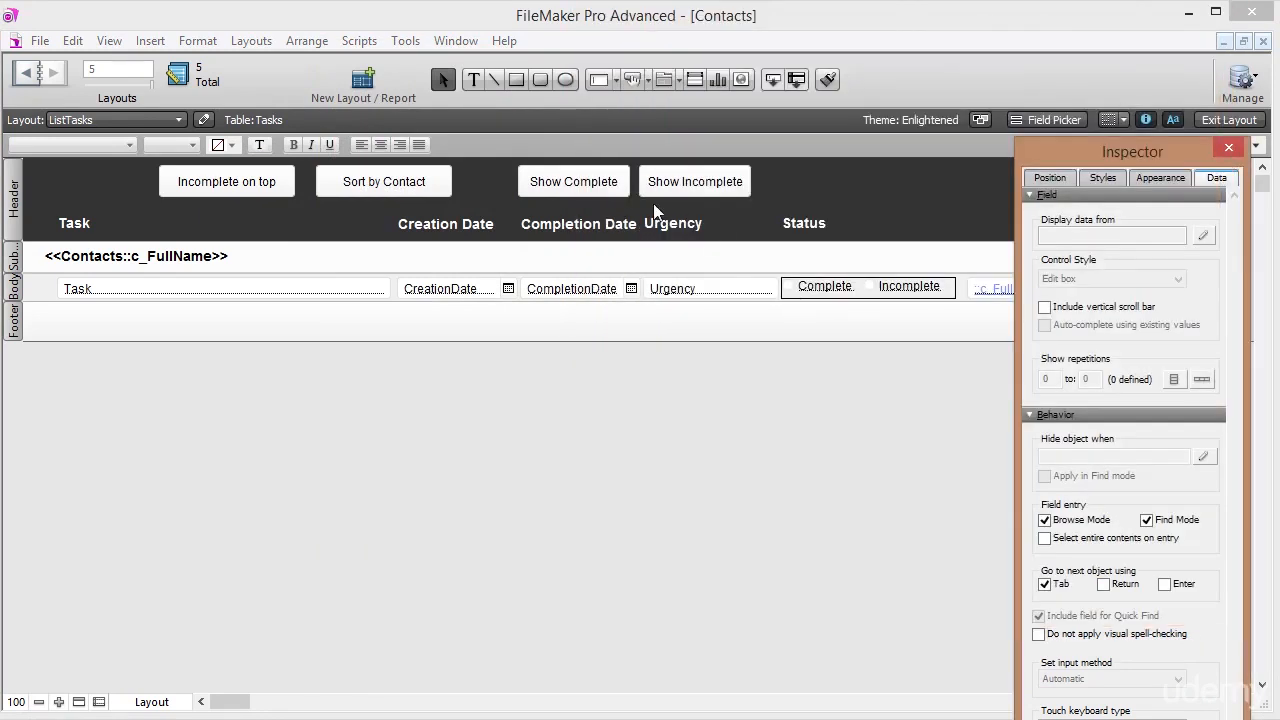
right_click(711, 177)
click(757, 320)
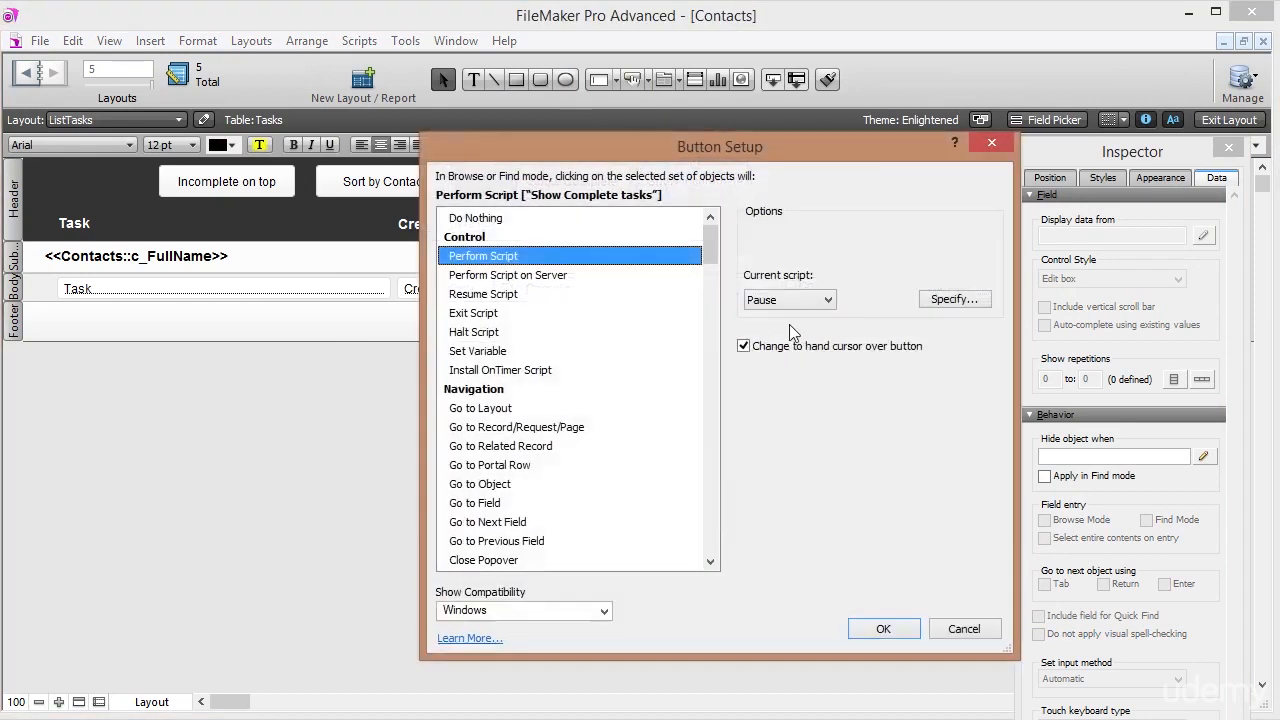
click(943, 302)
click(744, 210)
click(1004, 656)
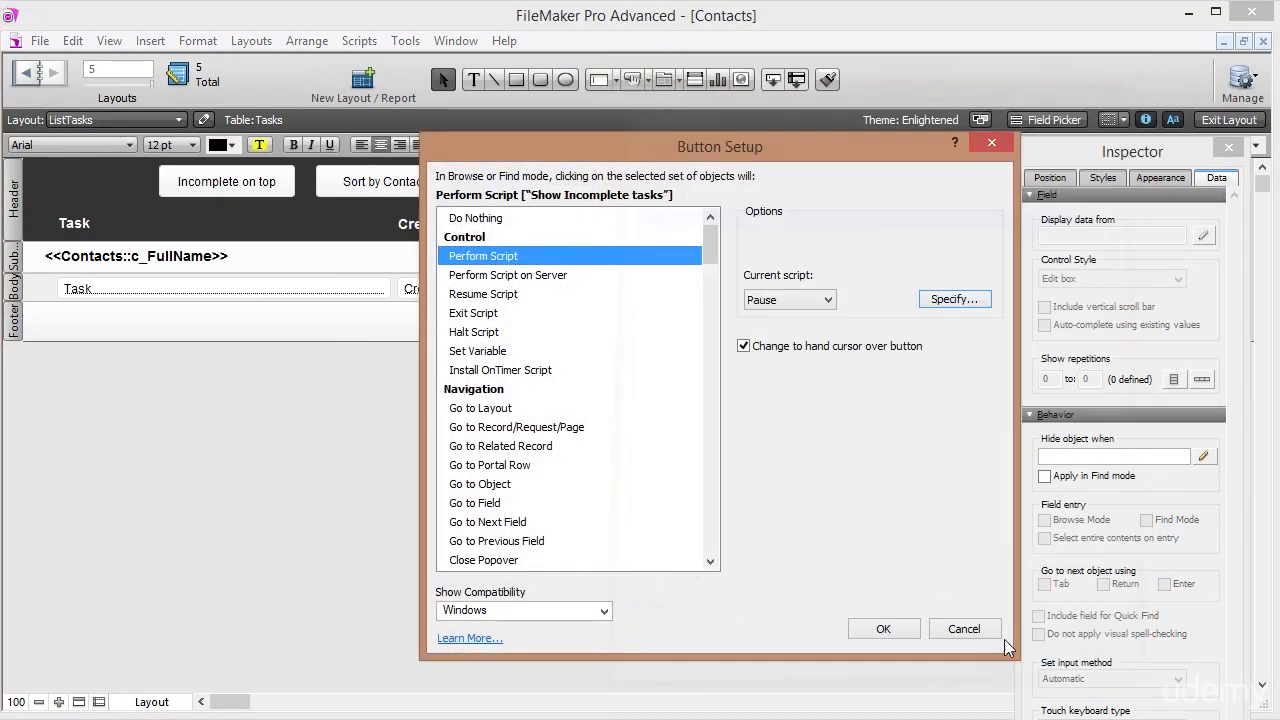
click(901, 630)
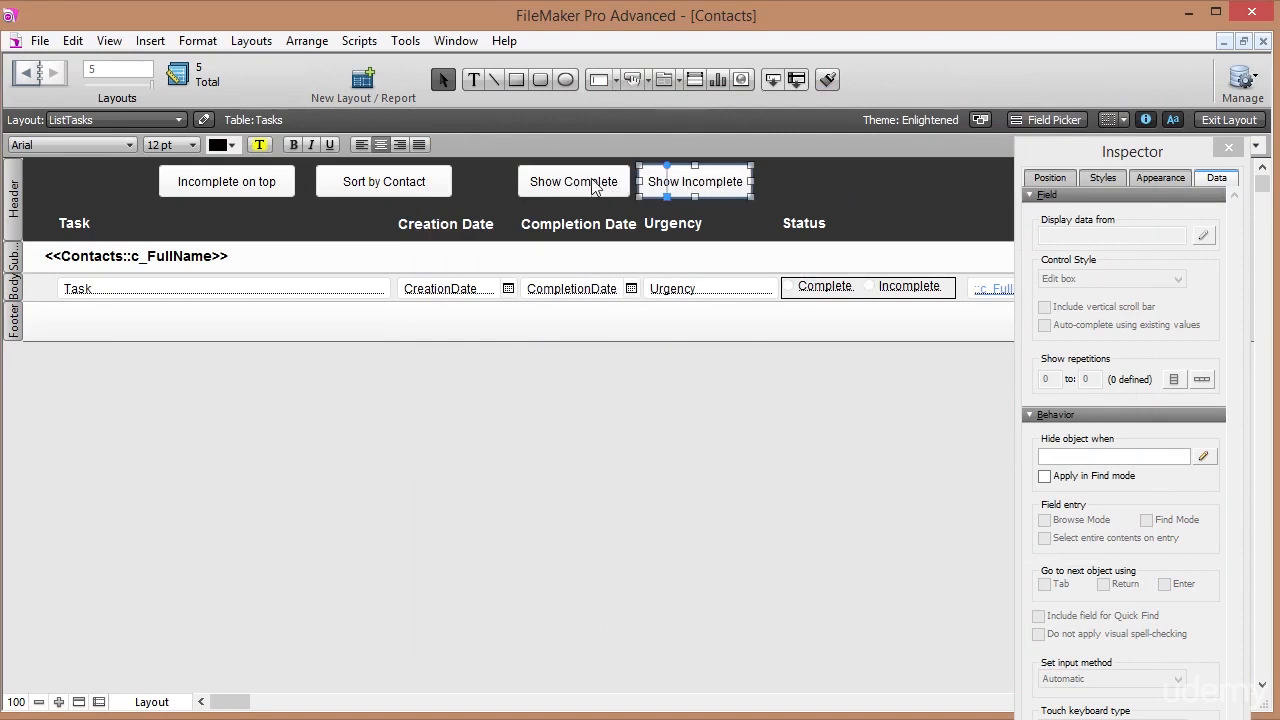
Exit Layout mode and test Show Incomplete, Show Complete, then Show Incomplete, leaving only 'Write him' listed.
click(1229, 119)
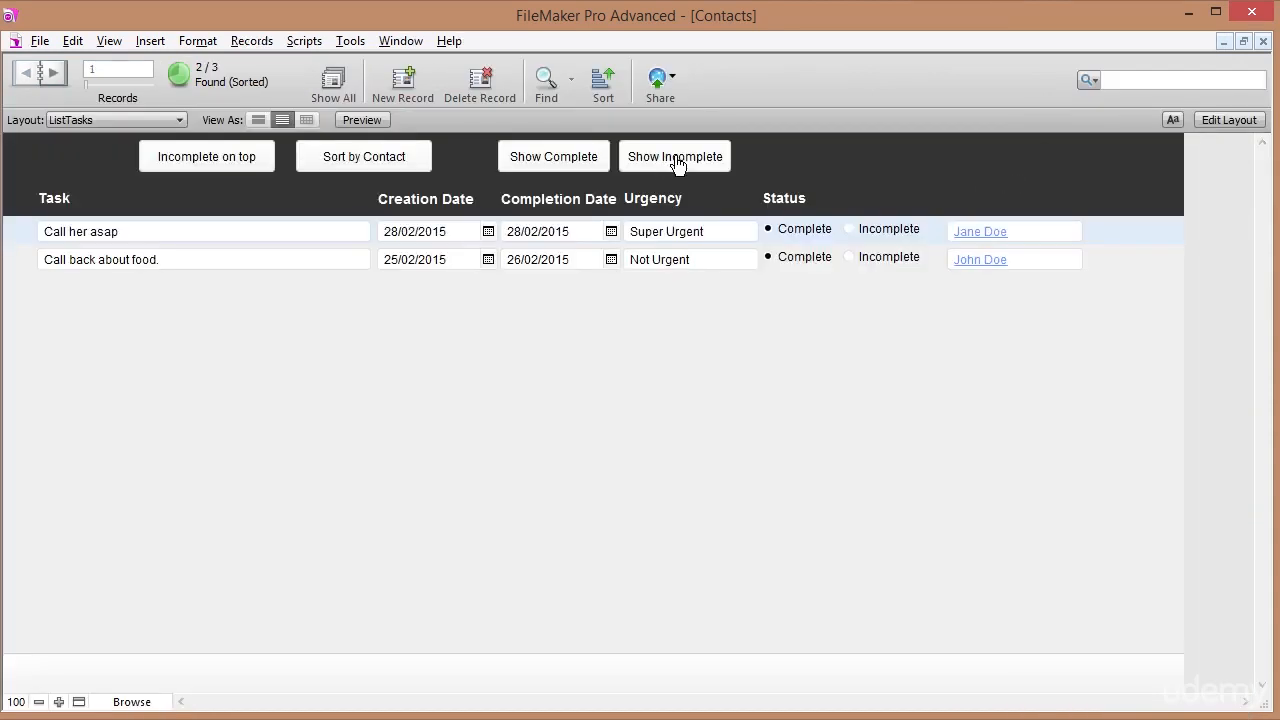
click(677, 160)
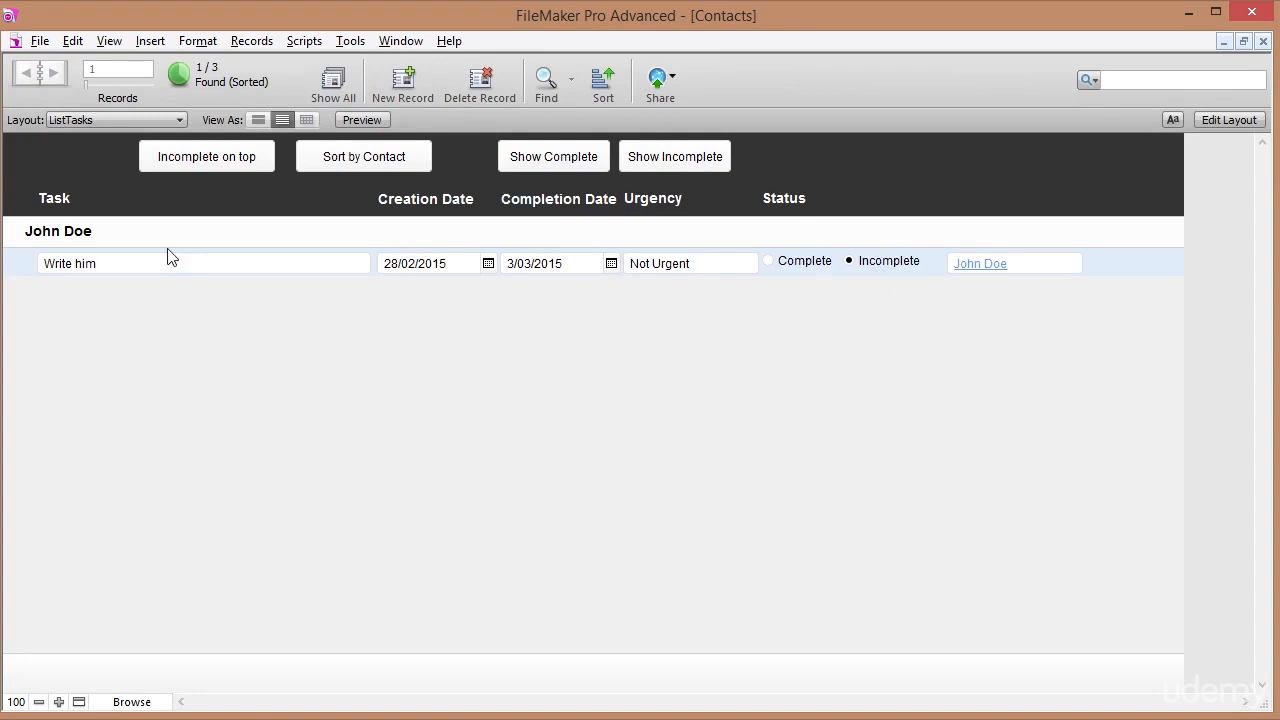
click(566, 163)
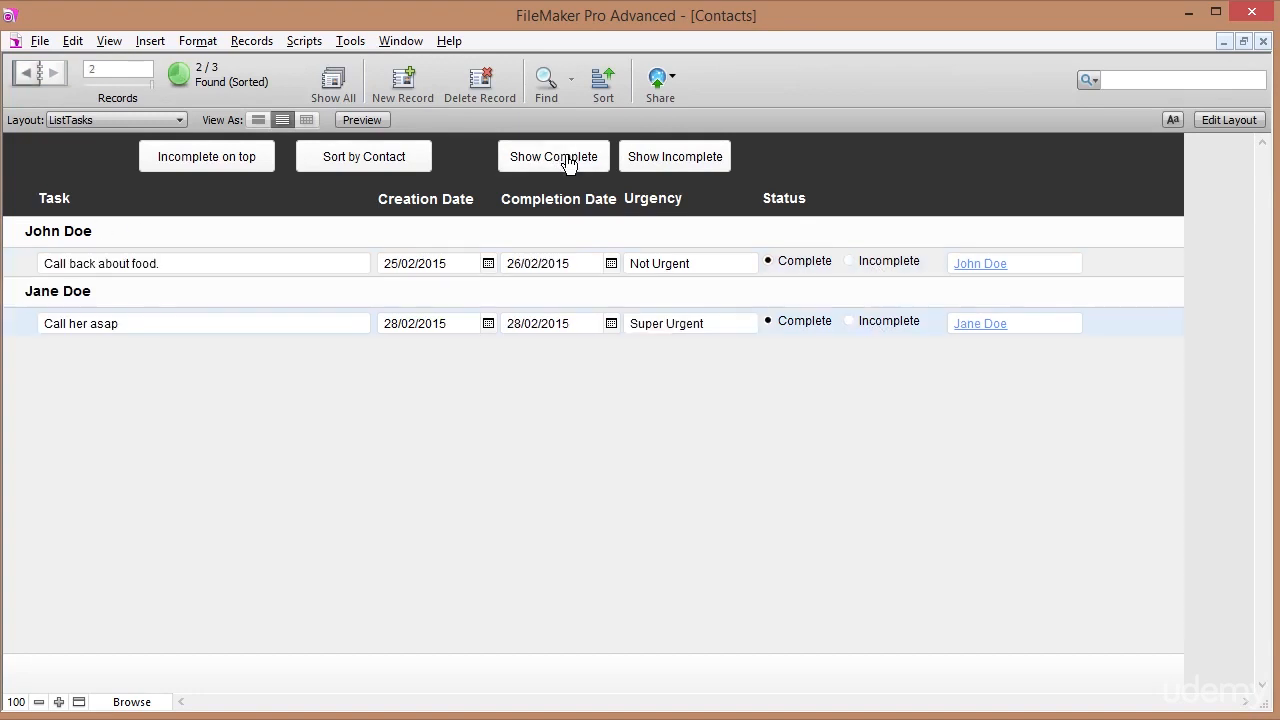
click(662, 167)
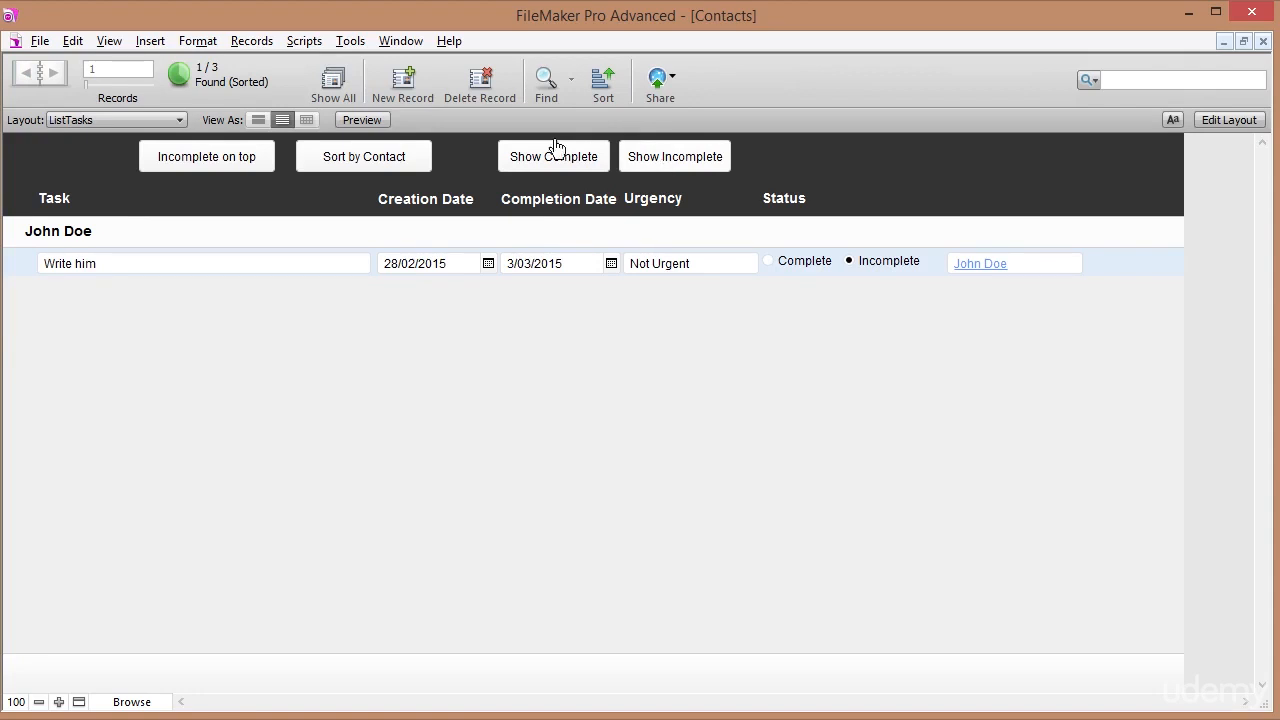
Copy the Show Incomplete button to its right, relabel it 'Show All' and make it narrower.
click(1229, 120)
drag(686, 183, 836, 187)
click(473, 79)
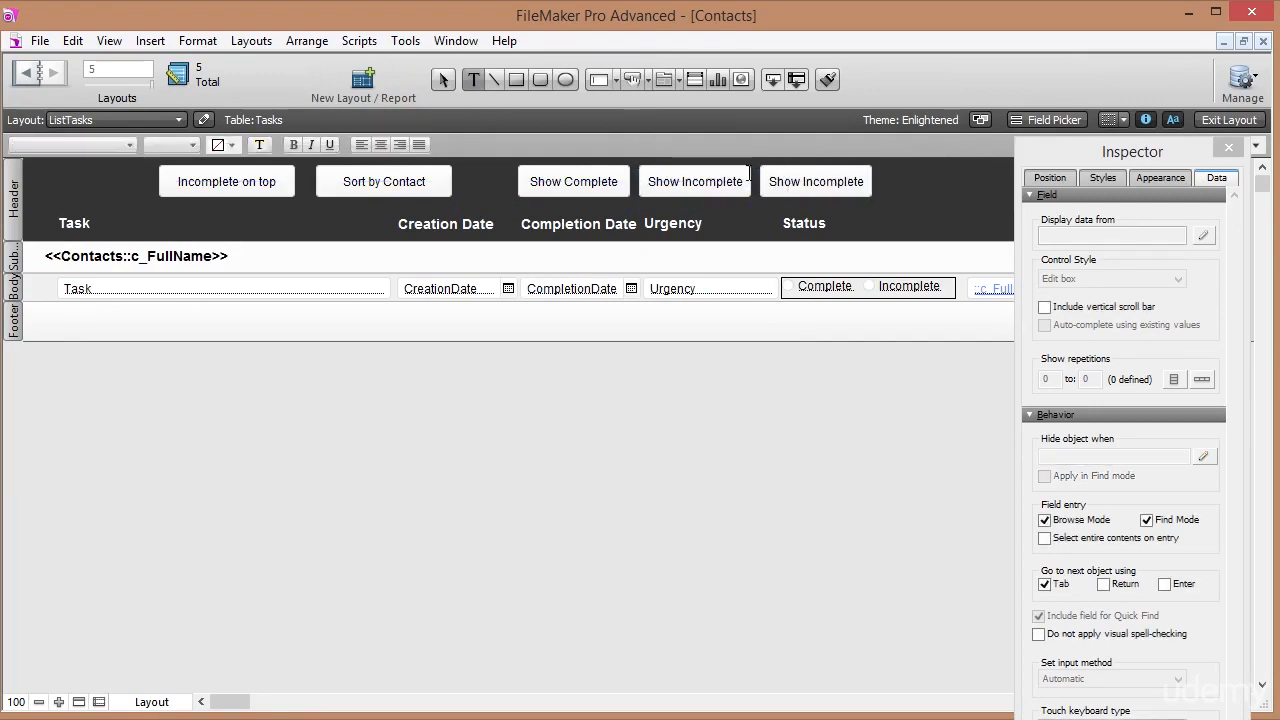
double_click(814, 181)
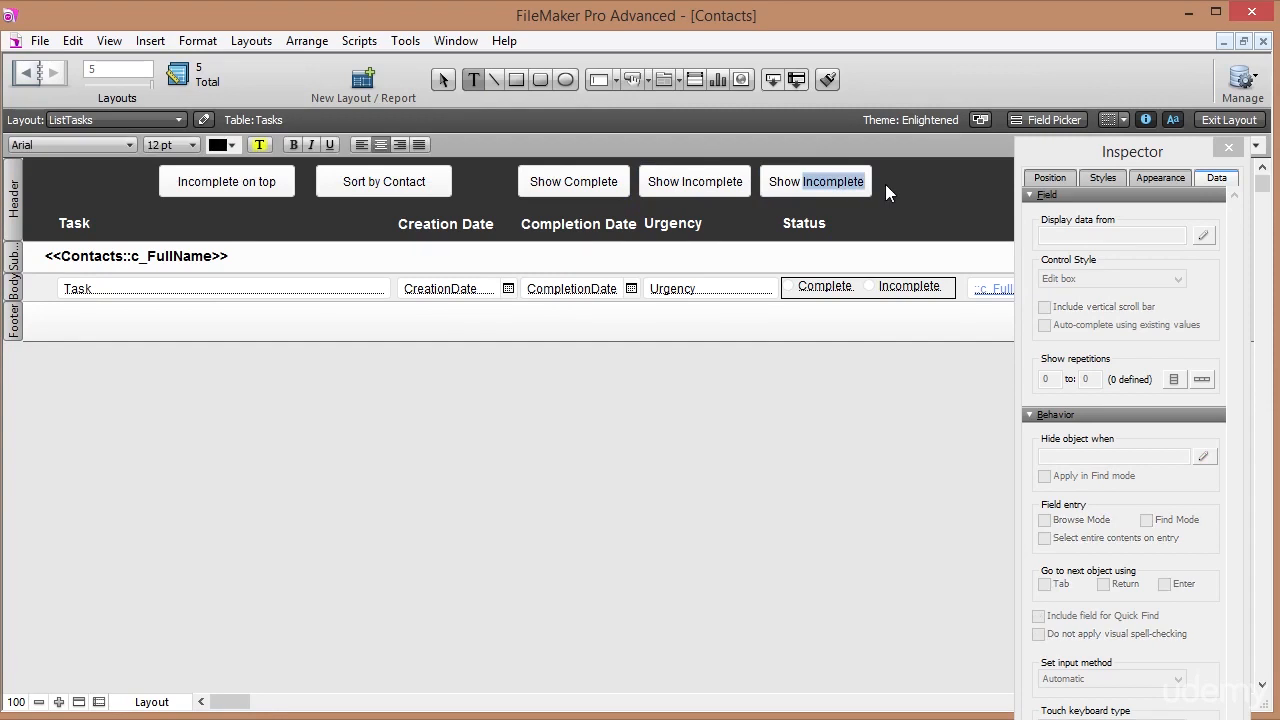
text(All)
key(Escape)
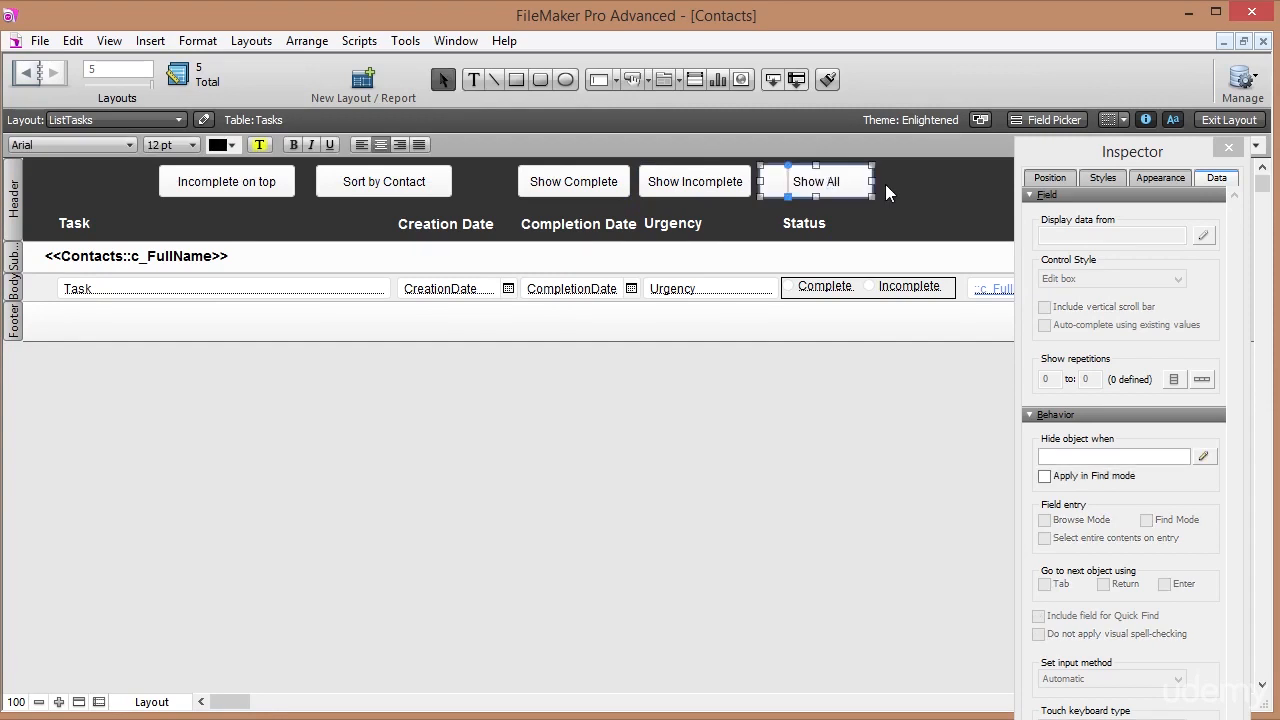
drag(871, 182, 841, 182)
click(858, 192)
Open Manage Scripts with the Show Incomplete tasks script selected.
click(359, 40)
click(386, 63)
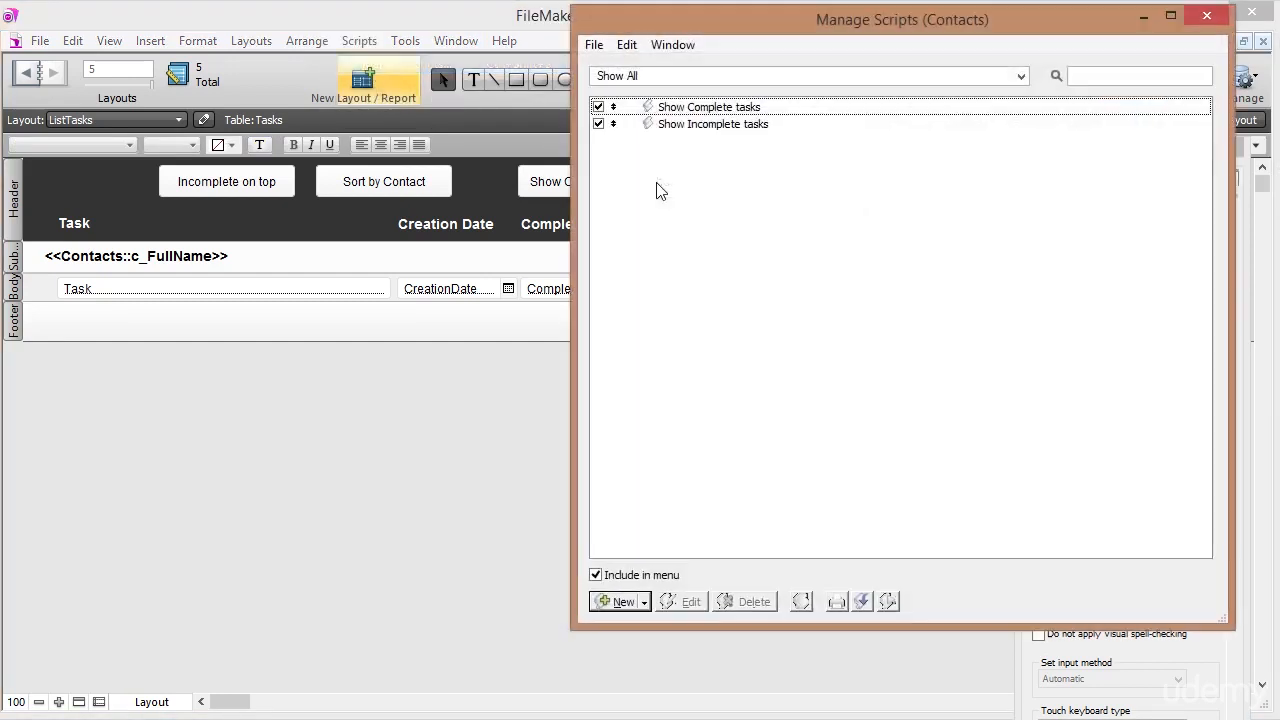
click(710, 129)
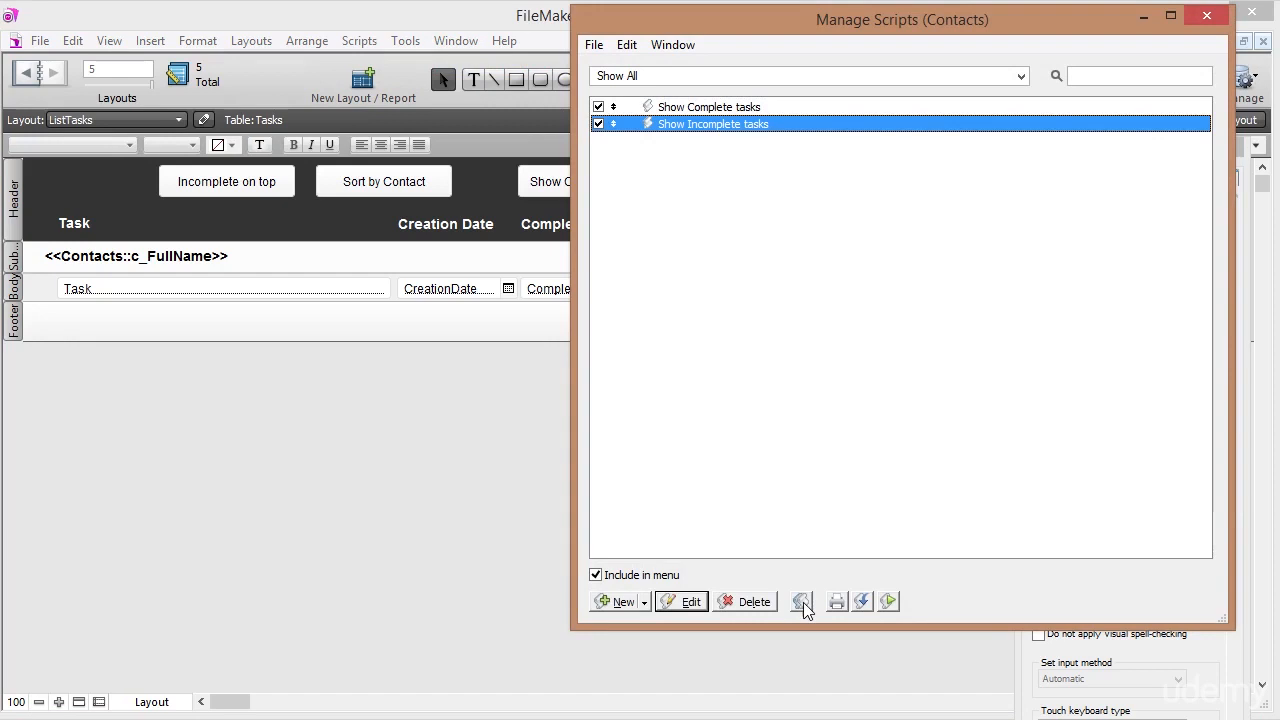
Duplicate the Show Incomplete tasks script and open the copy to review its steps.
click(802, 603)
double_click(689, 142)
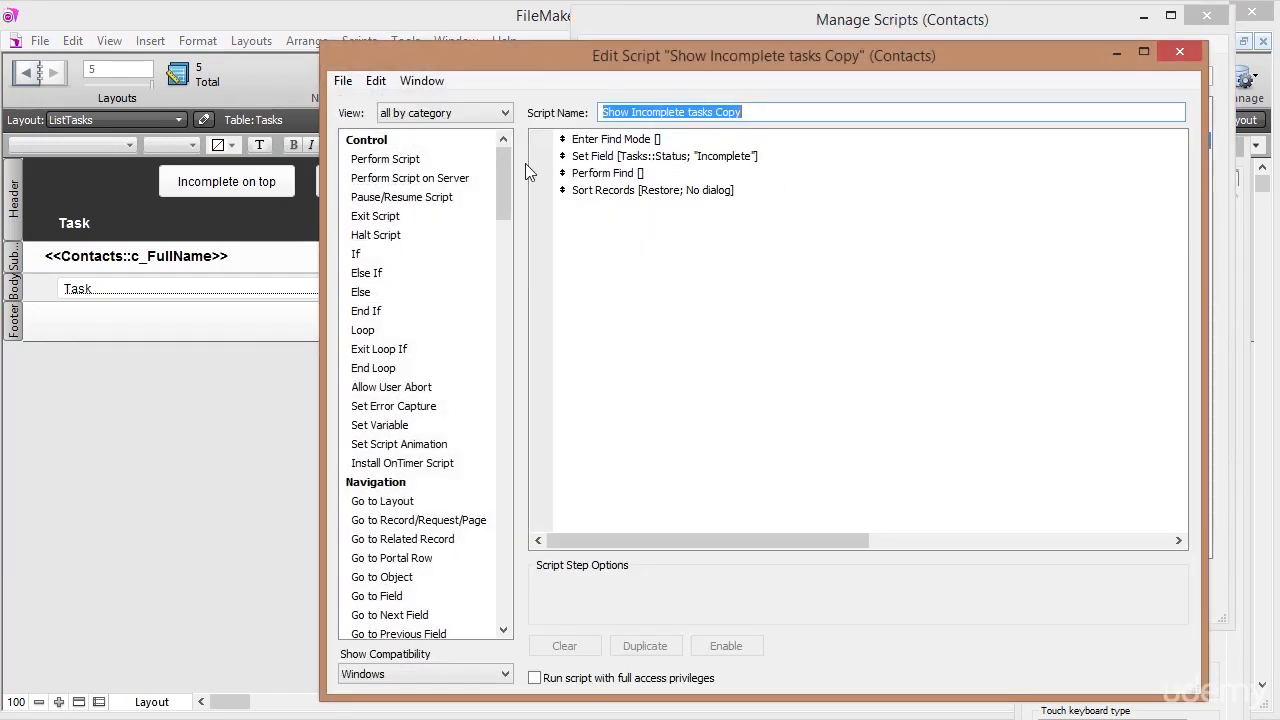
click(622, 157)
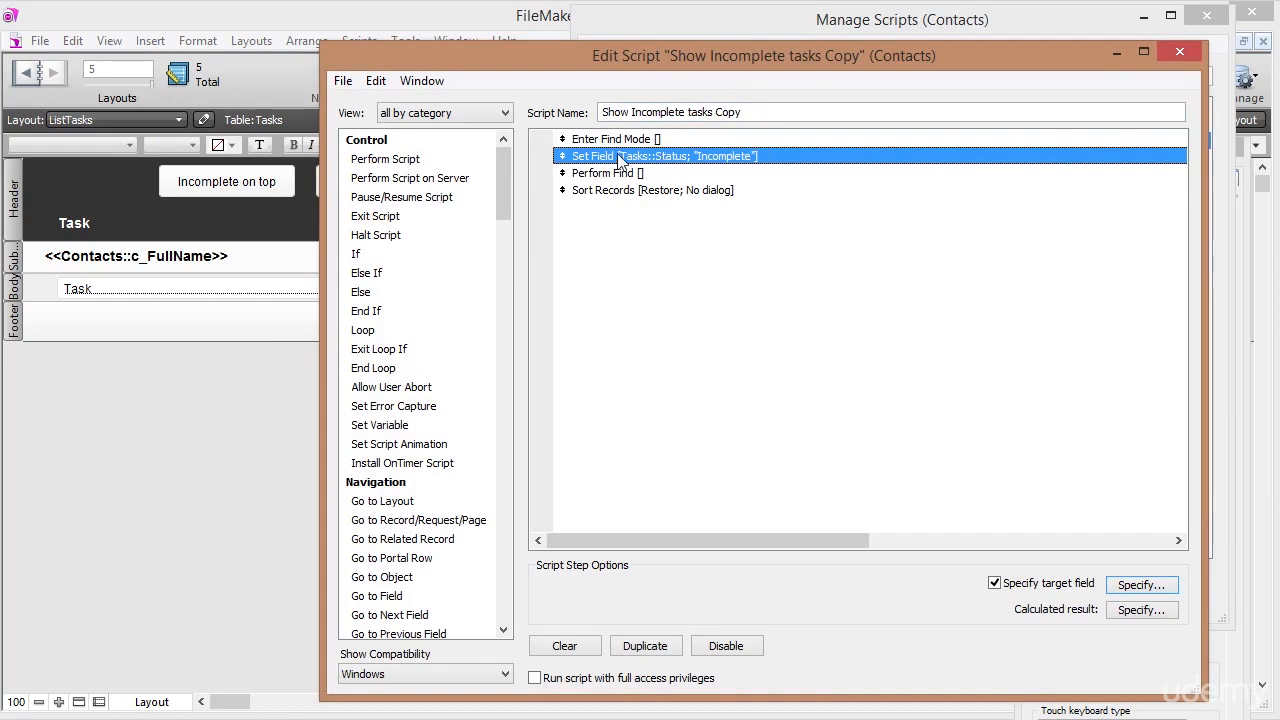
click(607, 139)
click(612, 157)
click(614, 173)
Add Show All Records to the copy and delete its find steps, keeping Sort Records.
drag(506, 174, 520, 388)
double_click(410, 331)
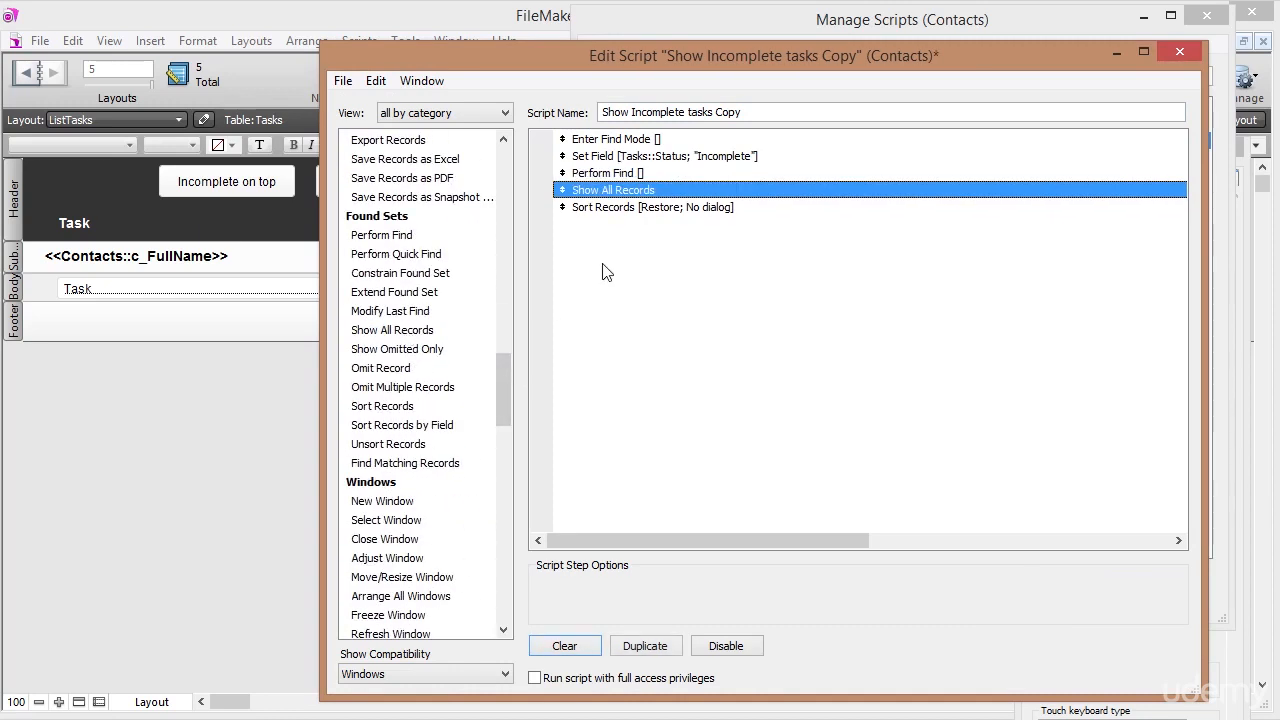
click(605, 141)
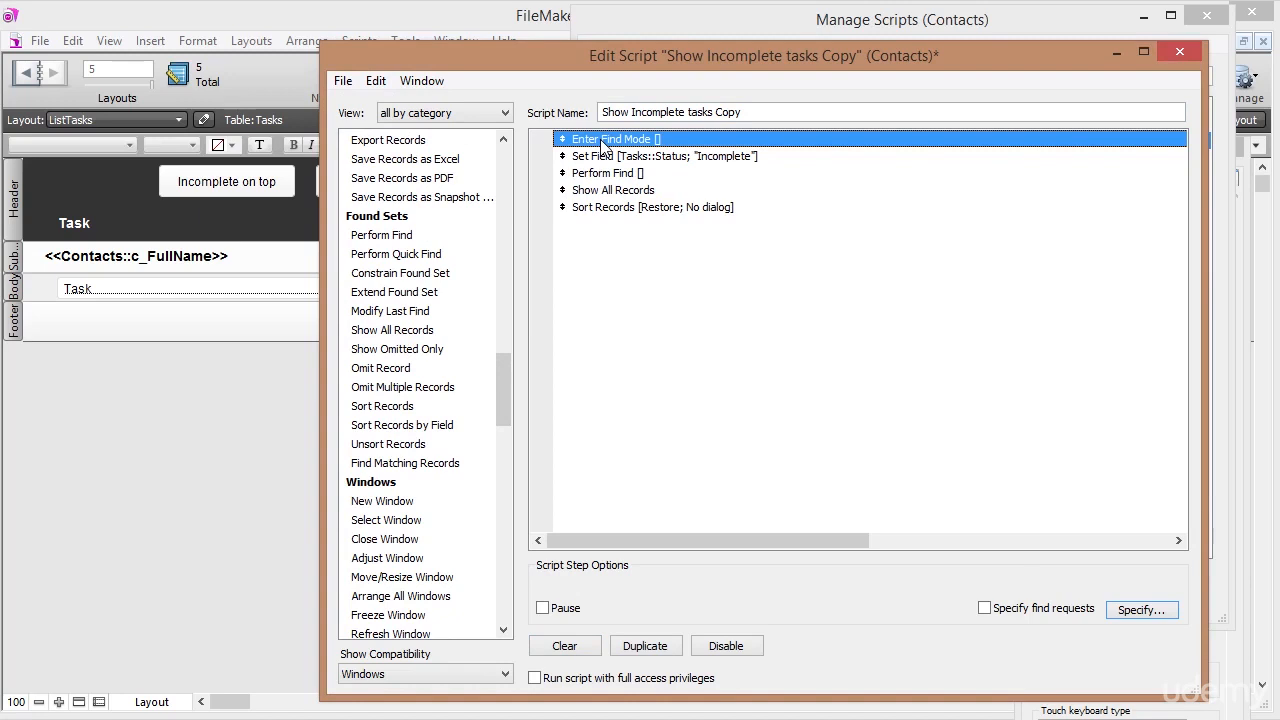
key(Delete)
key(Delete)
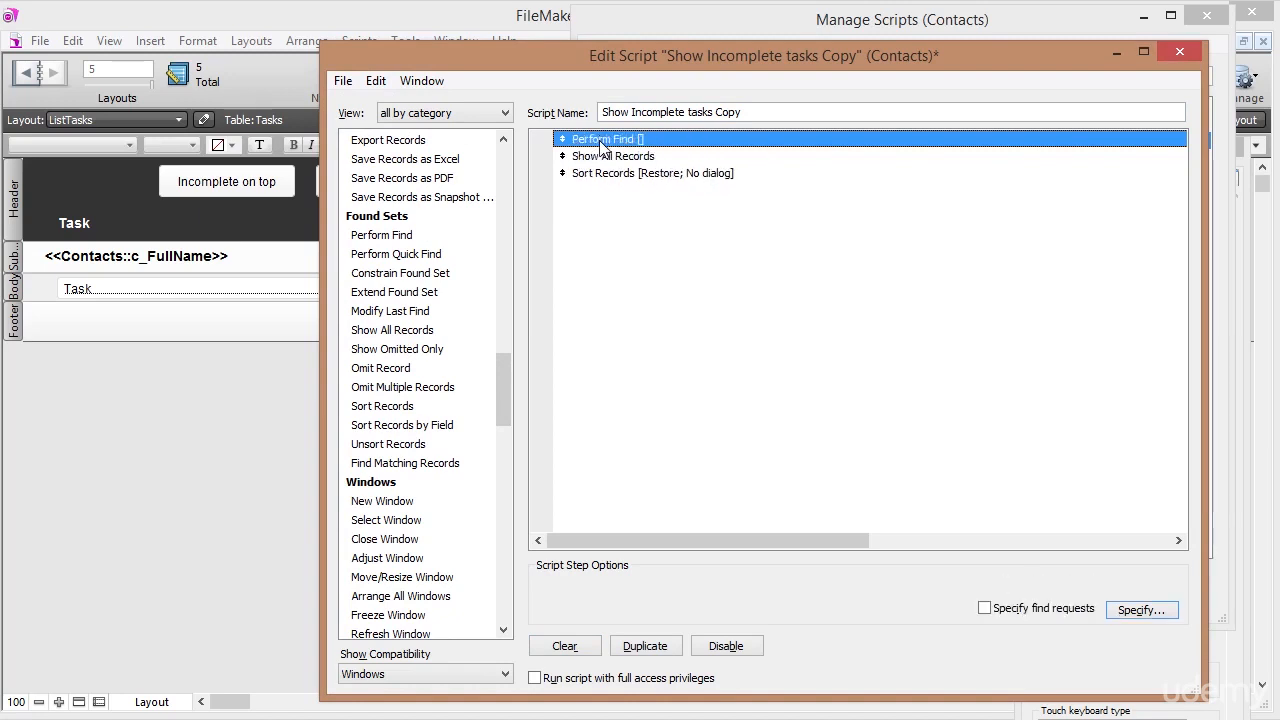
key(Delete)
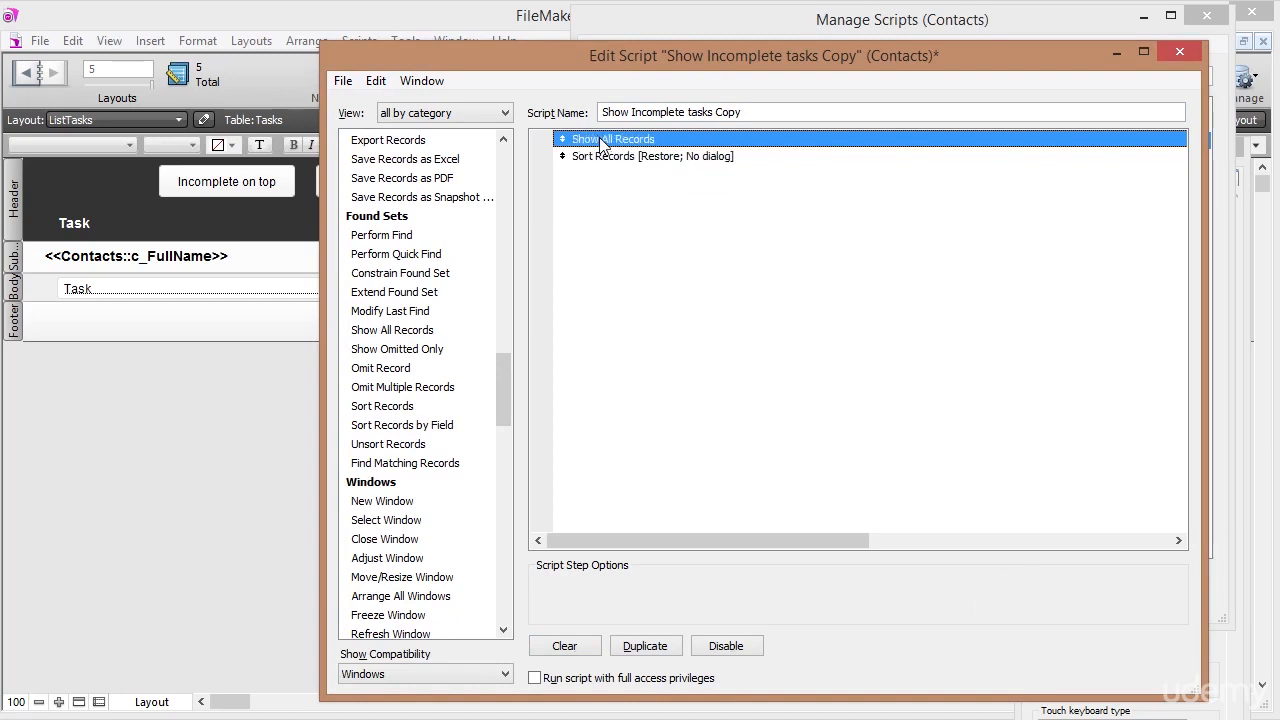
click(636, 160)
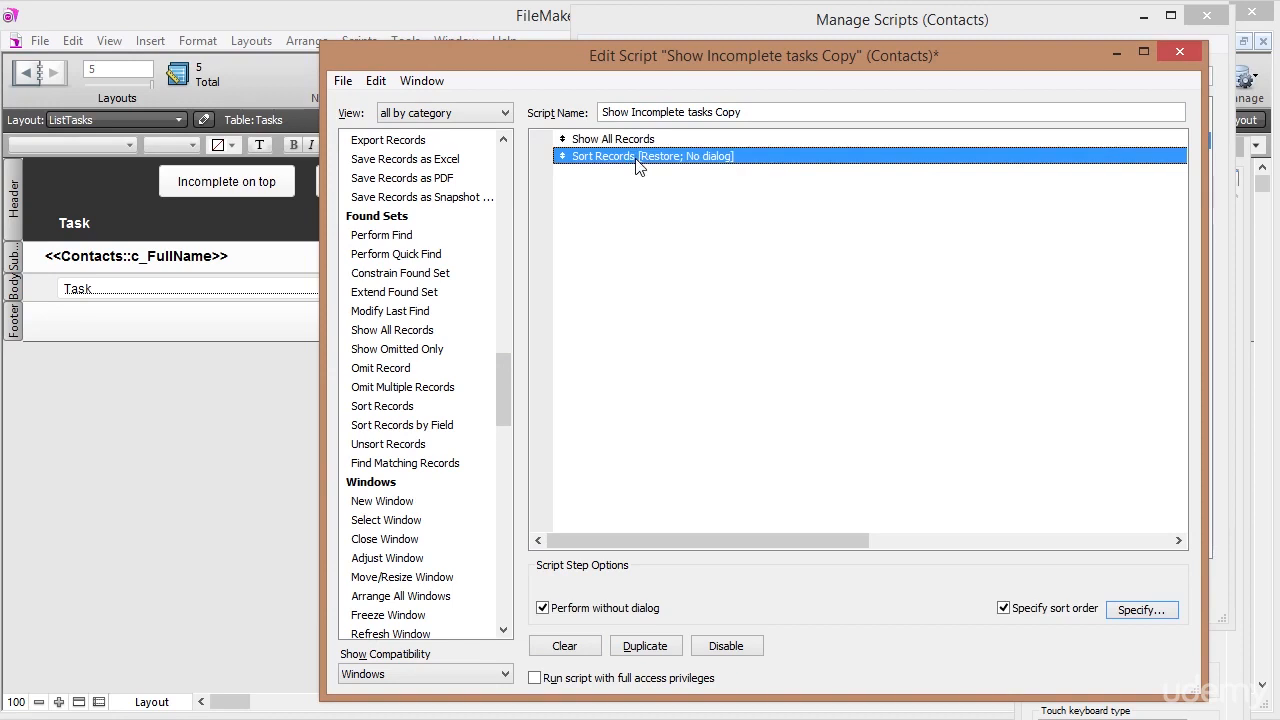
Change the copy's Sort Records order to ContactIdFk ascending, then Status descending, dropping CreationDate.
click(1135, 614)
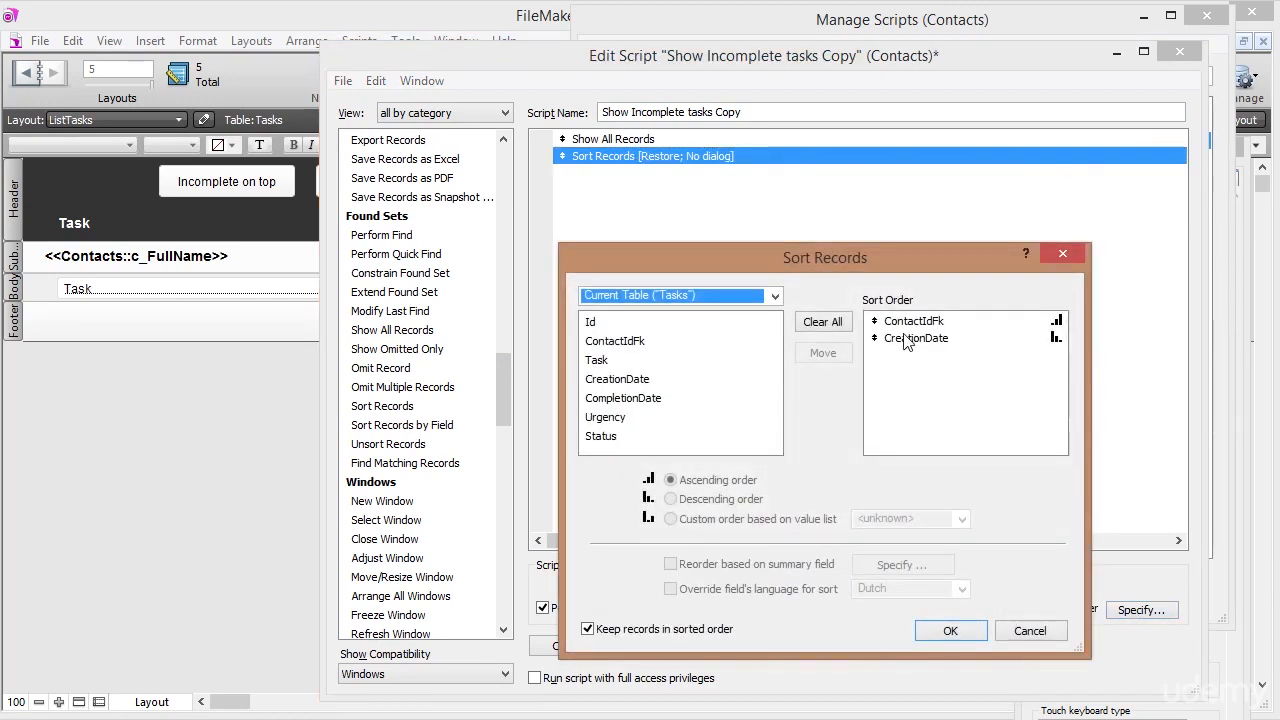
click(905, 340)
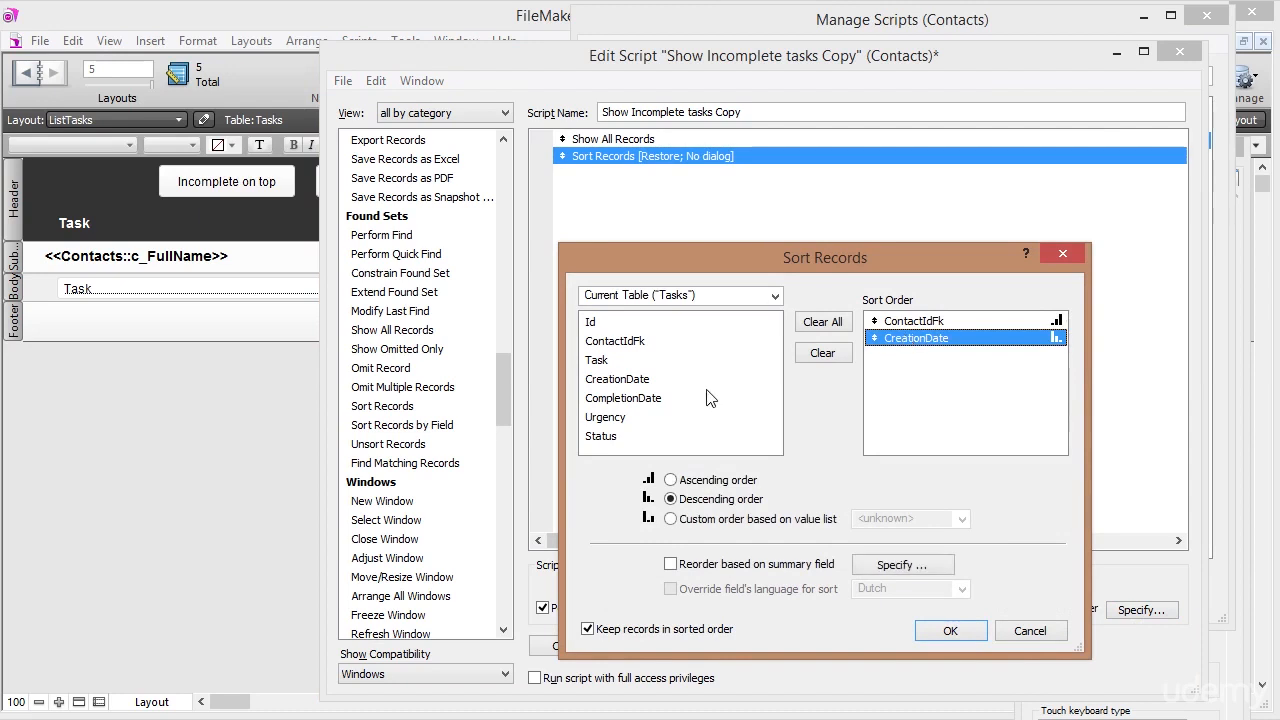
double_click(603, 436)
click(912, 339)
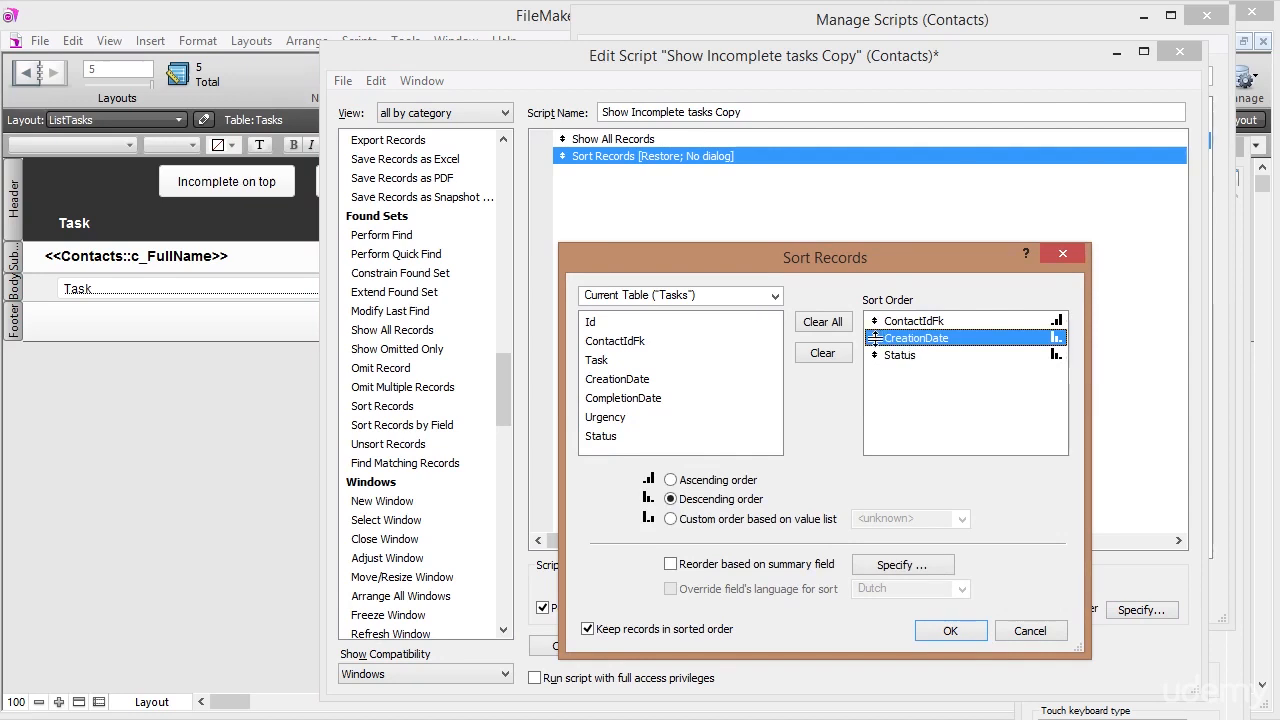
click(900, 356)
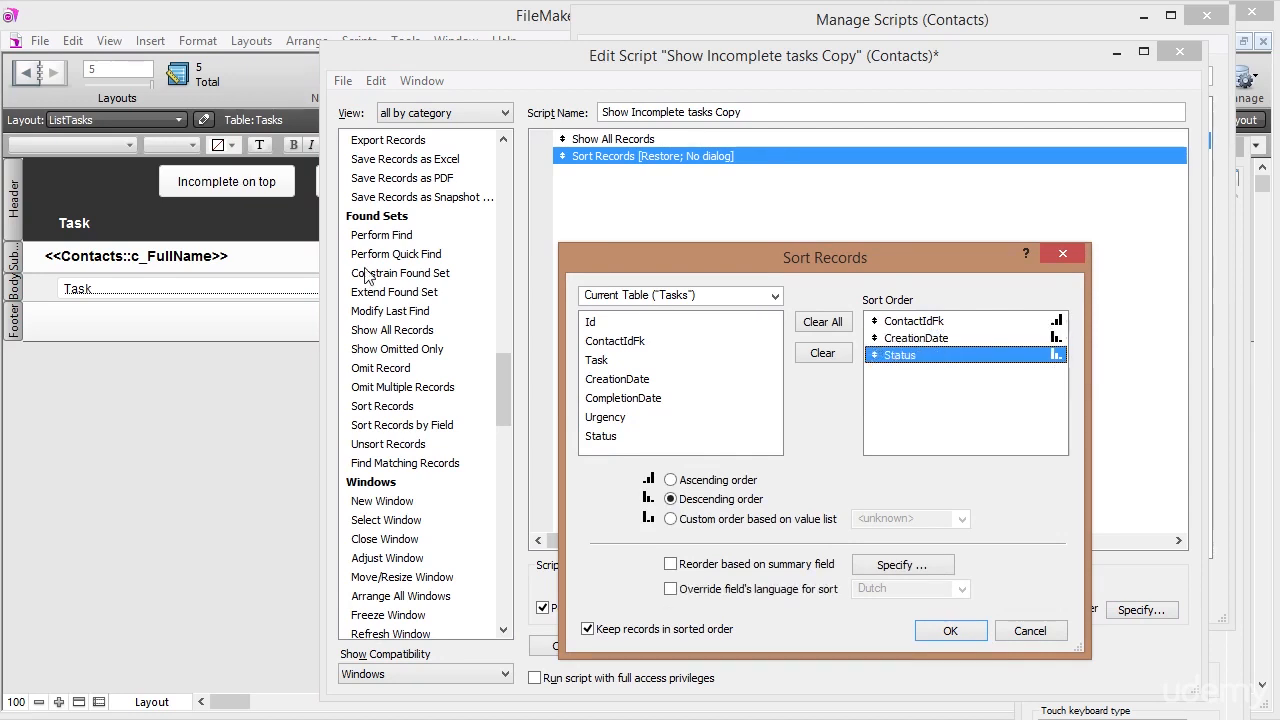
double_click(918, 360)
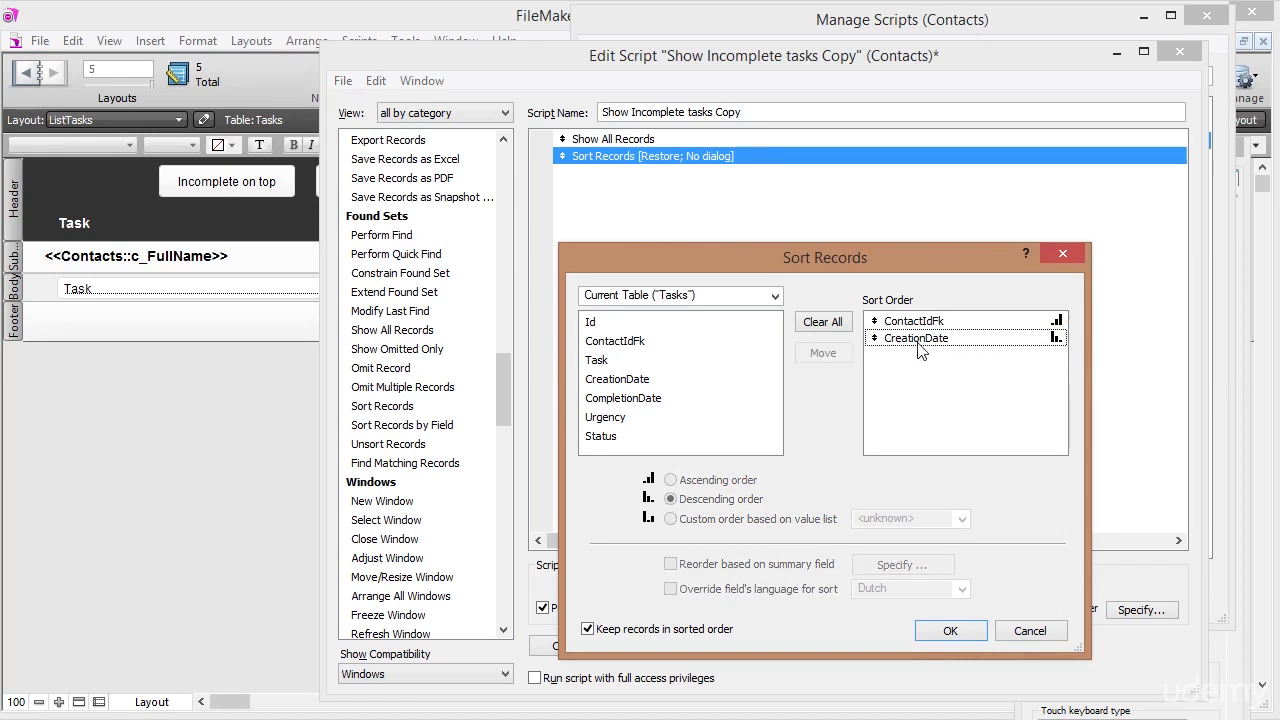
click(920, 340)
double_click(918, 340)
double_click(605, 436)
click(926, 338)
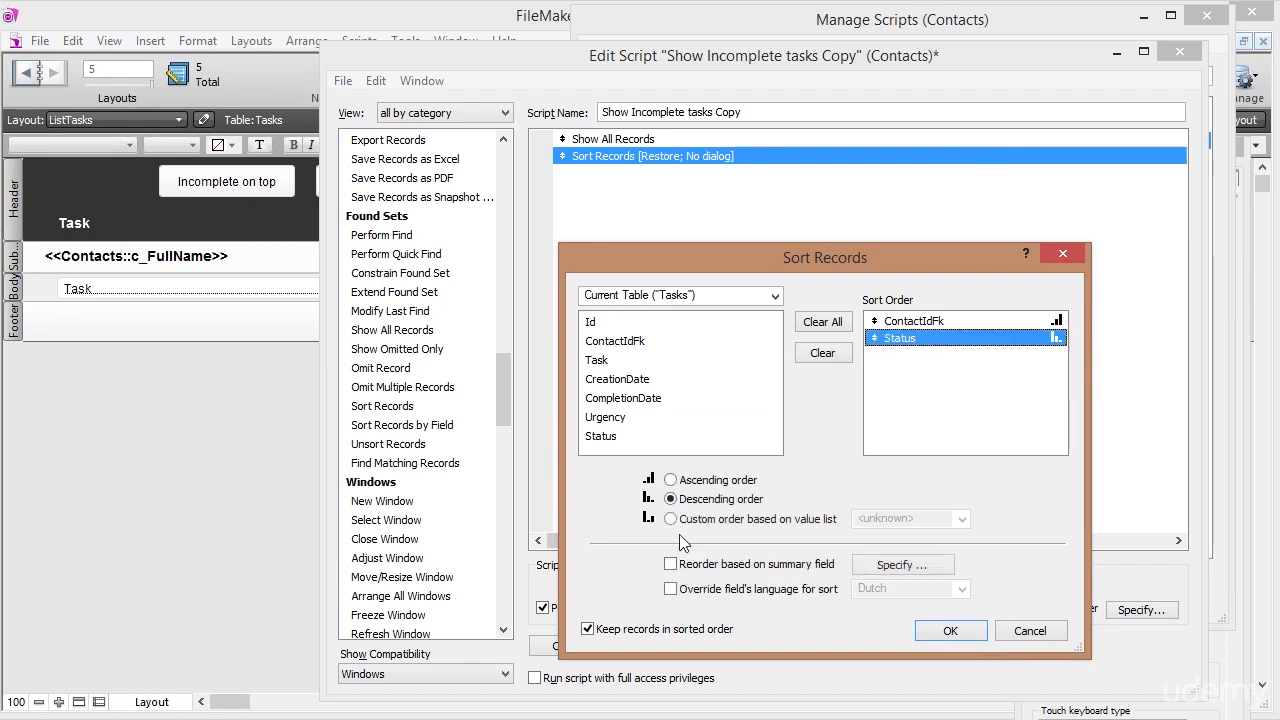
click(950, 630)
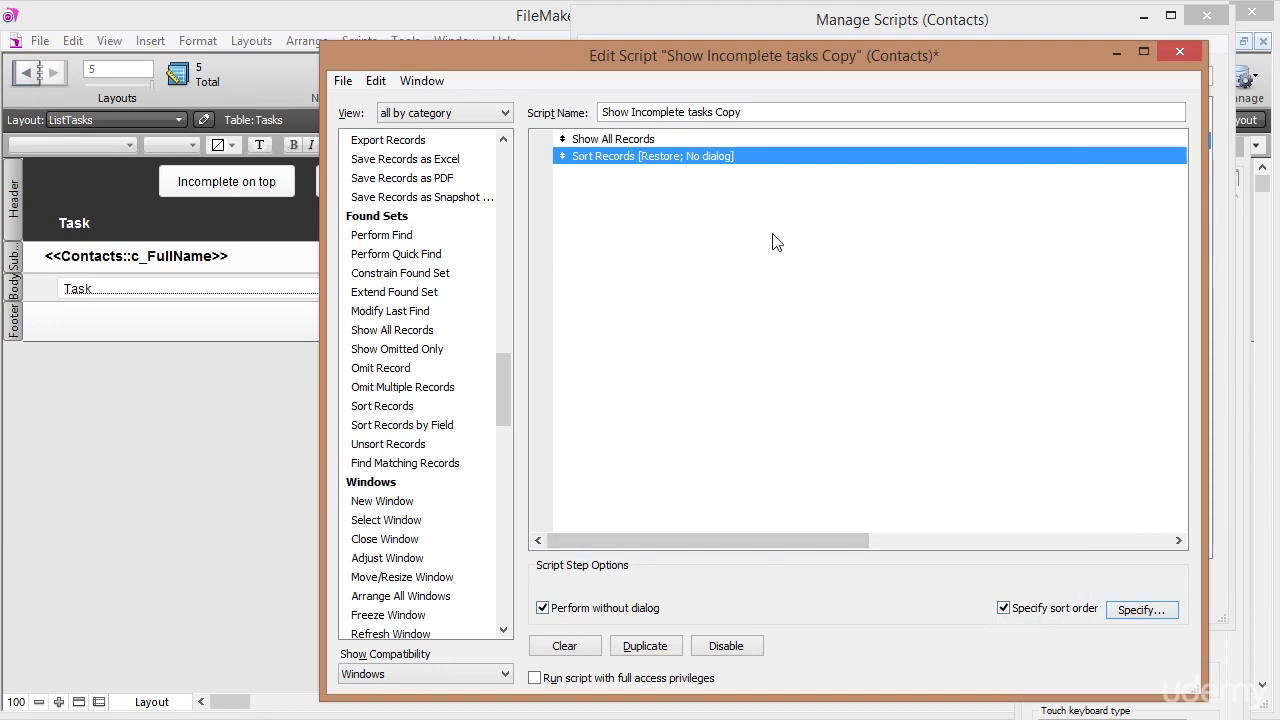
click(1181, 53)
Save the copied script, rename it 'Show All Tasks', and close the script manager.
click(826, 414)
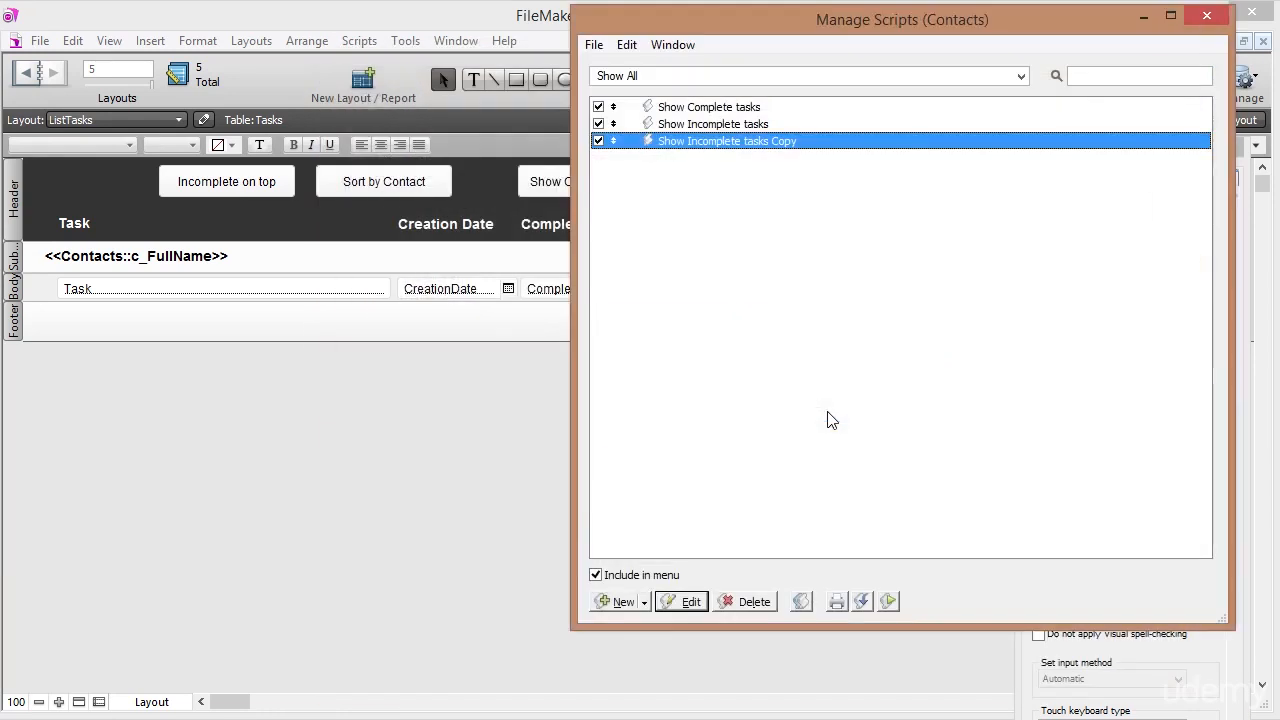
double_click(717, 144)
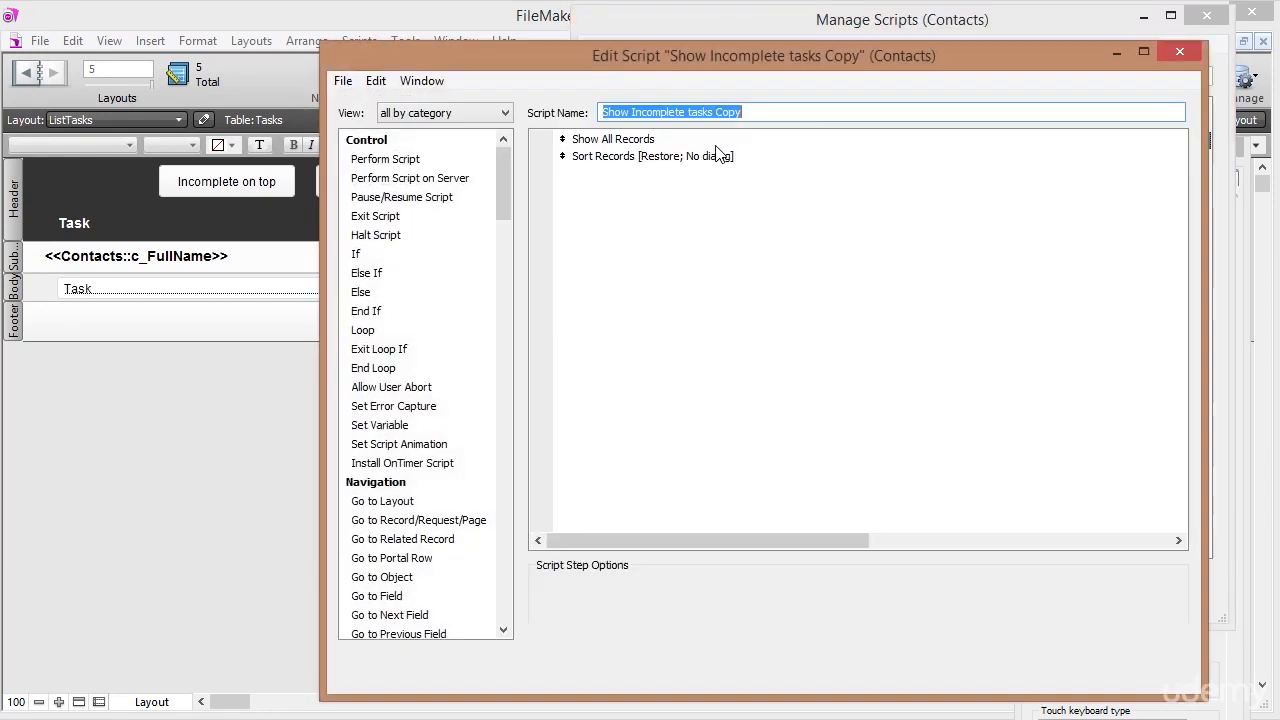
drag(633, 112, 873, 147)
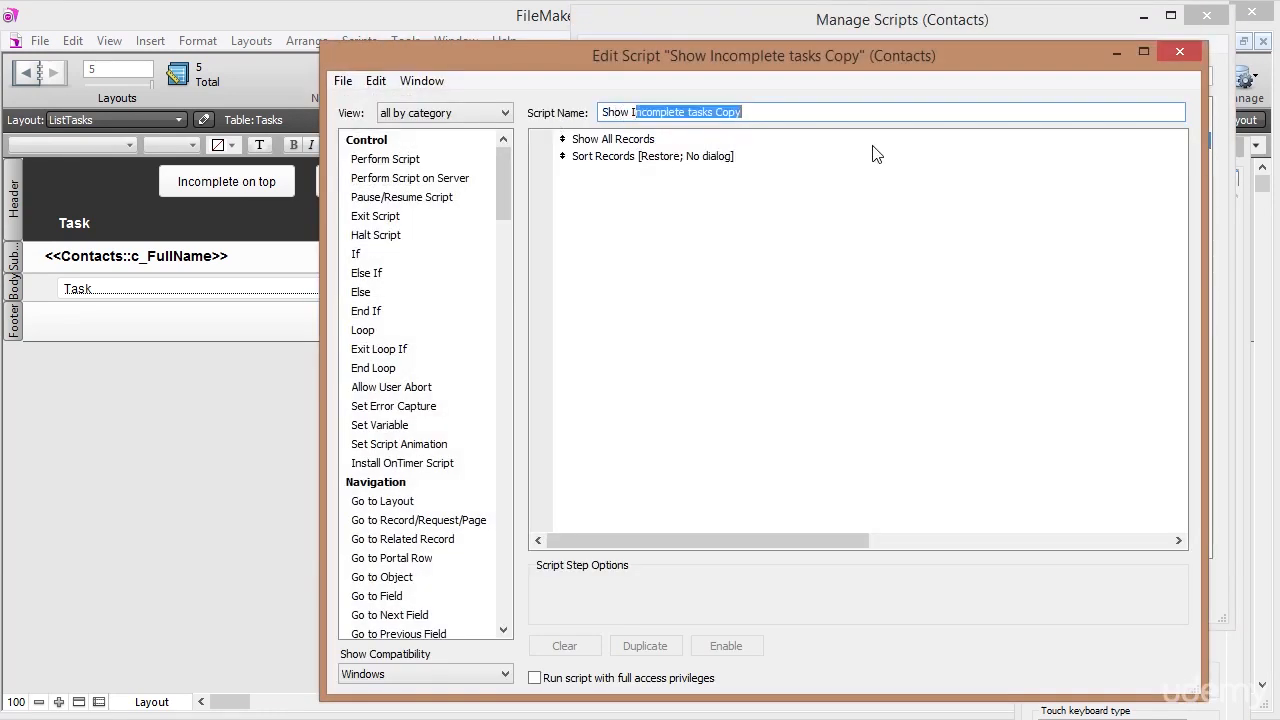
key(BackSpace)
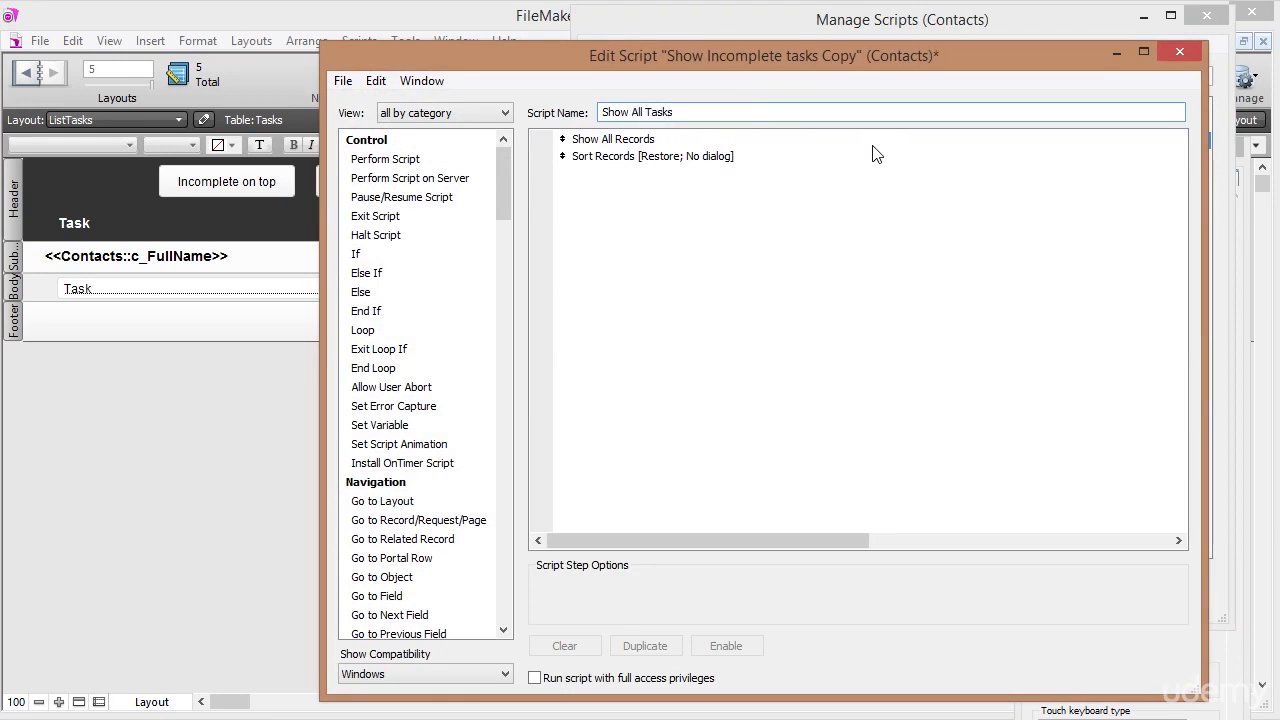
click(1176, 58)
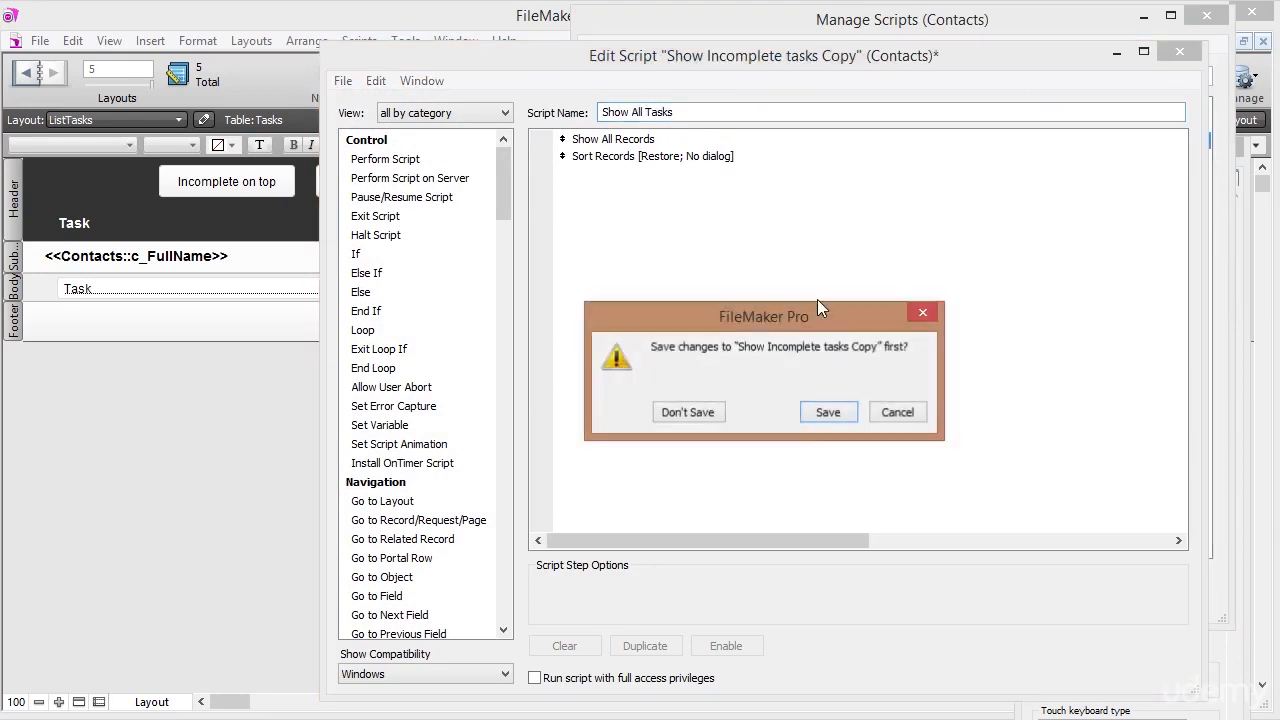
click(826, 411)
click(1210, 17)
Make the Show All button run the 'Show All Tasks' script and return to Browse mode.
right_click(808, 178)
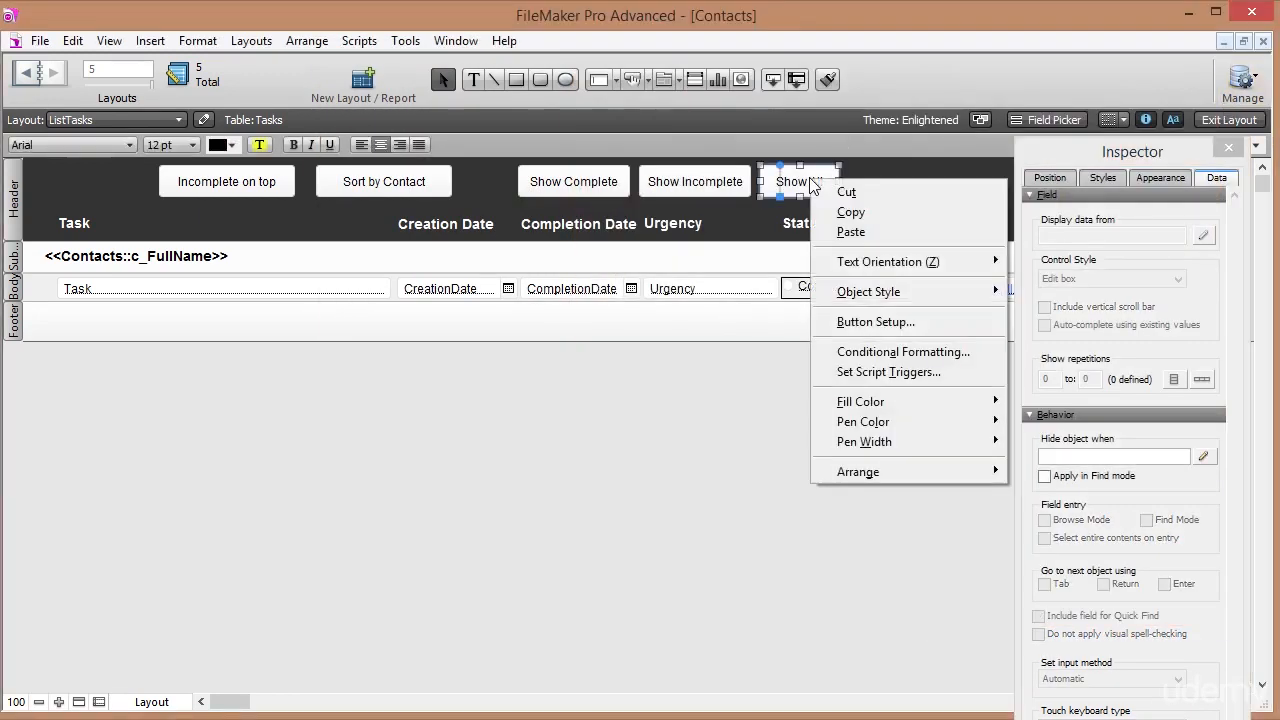
click(880, 324)
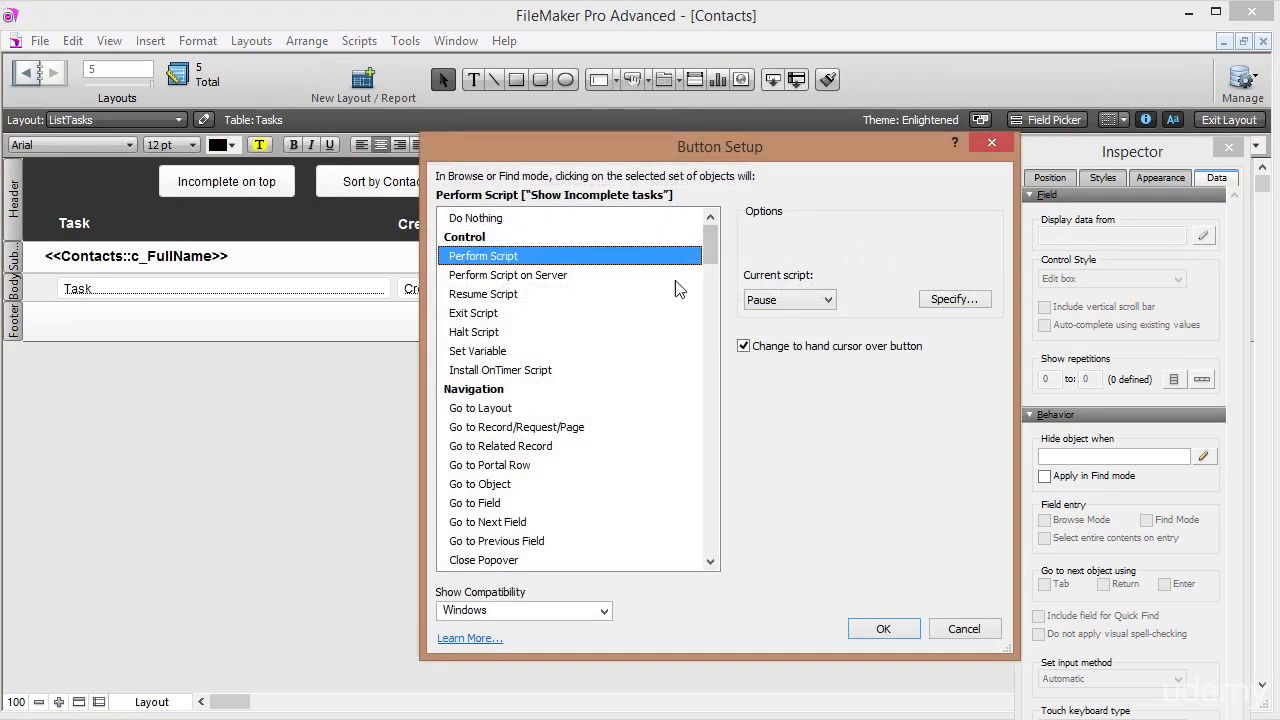
click(942, 306)
click(740, 227)
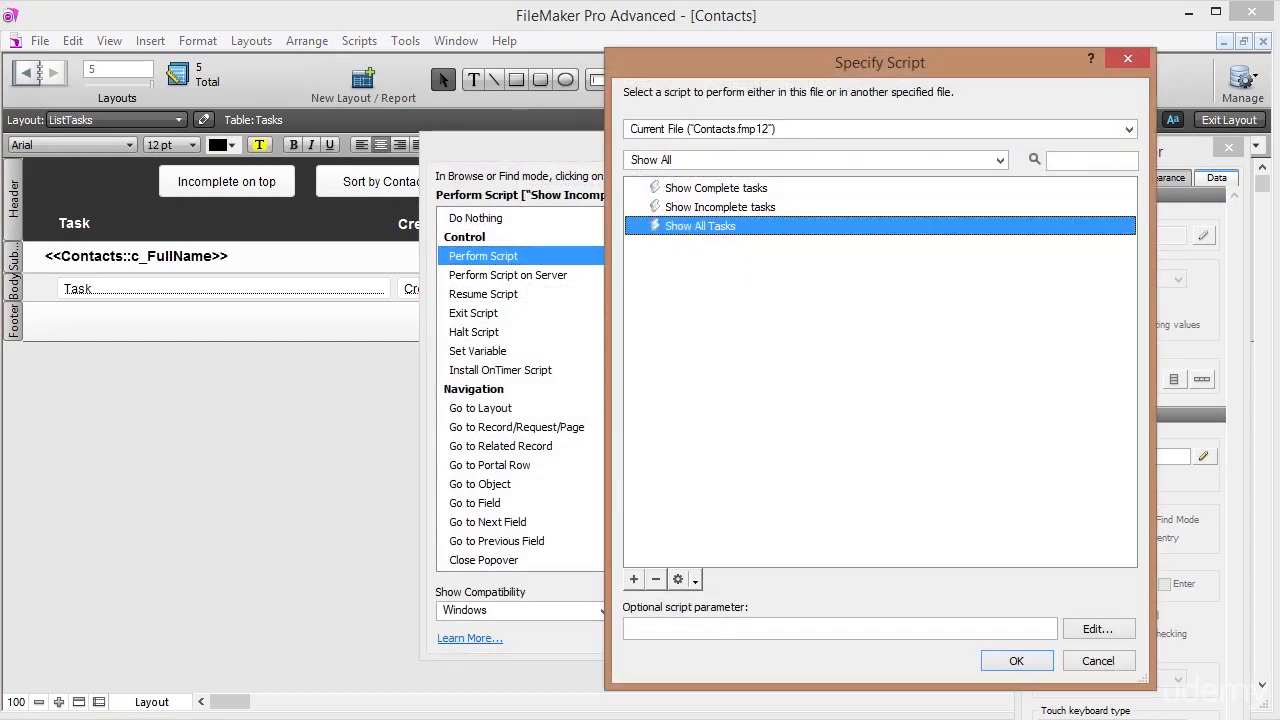
click(1015, 661)
click(890, 626)
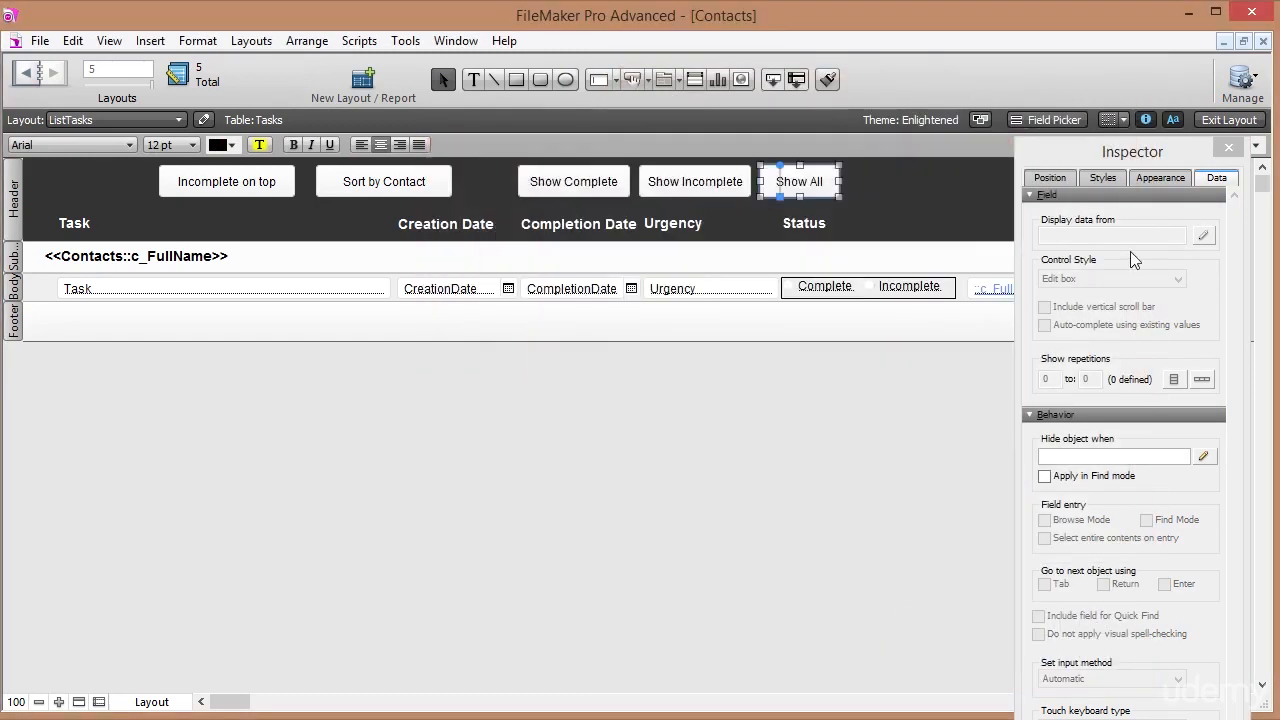
click(1230, 120)
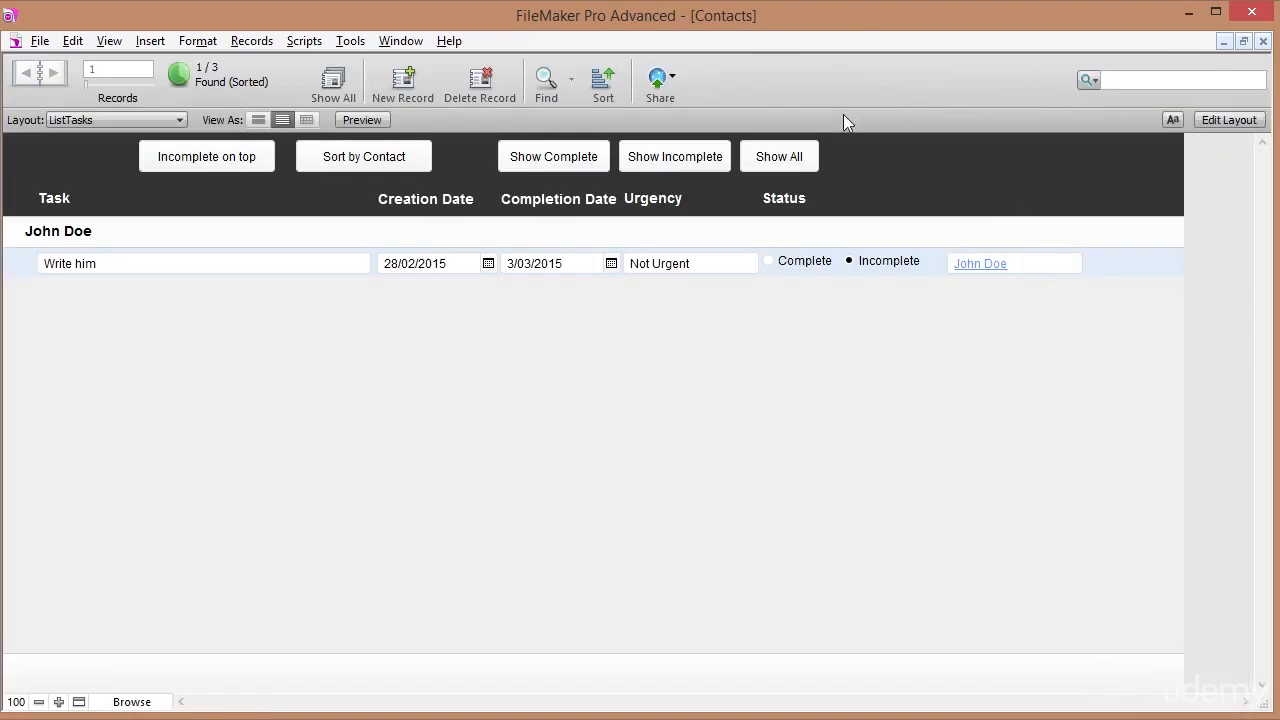
Test the Show All, Show Incomplete and Show Complete buttons, then dismiss the 'No records match' alert.
click(785, 159)
click(693, 160)
click(575, 162)
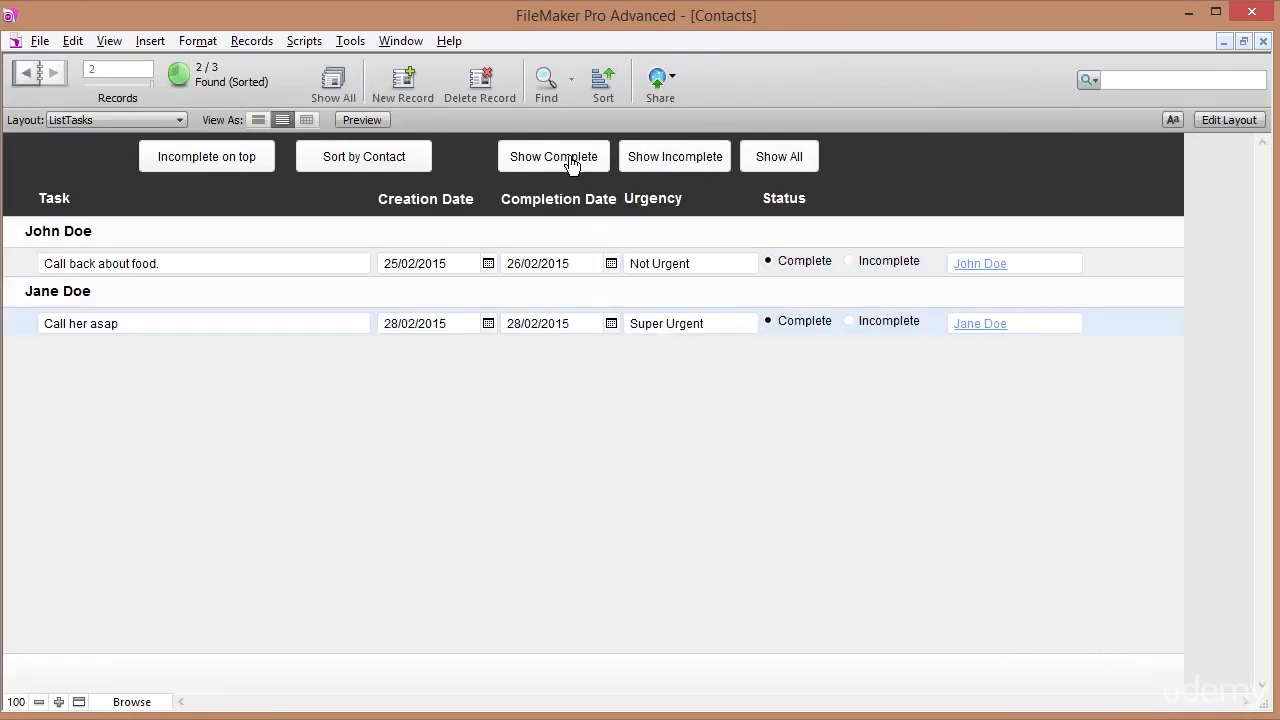
click(694, 168)
click(760, 160)
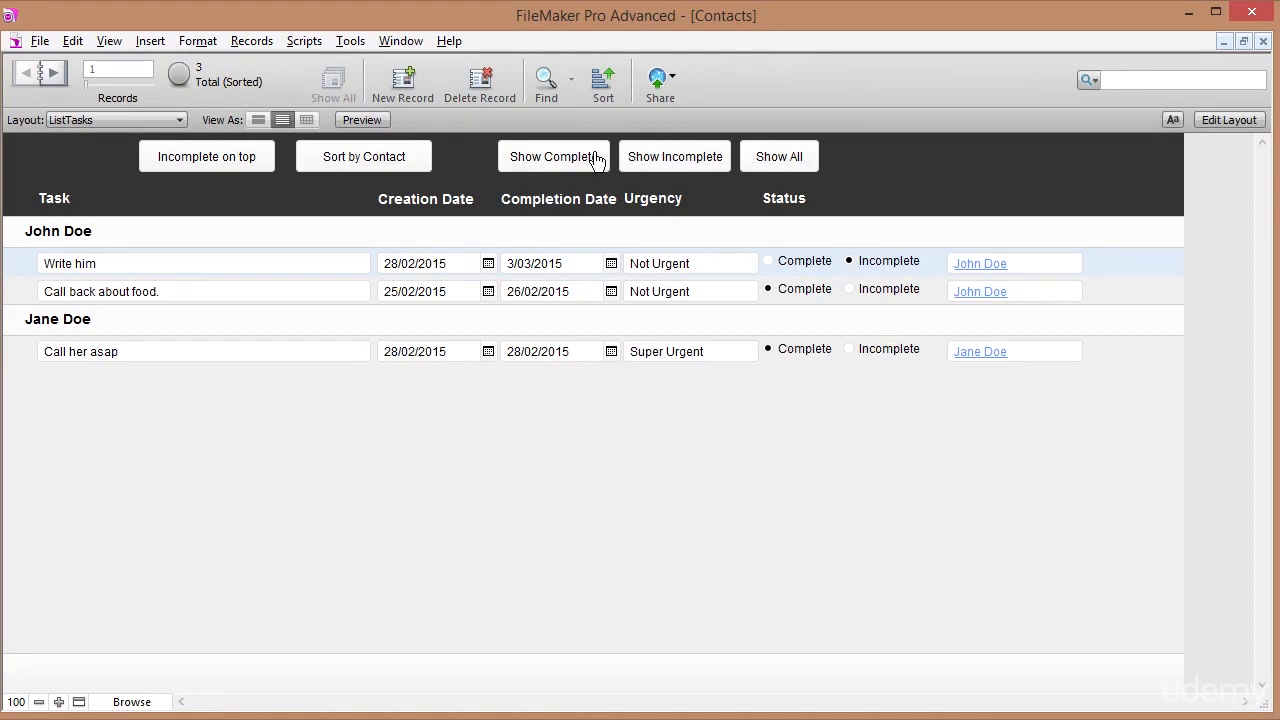
click(646, 163)
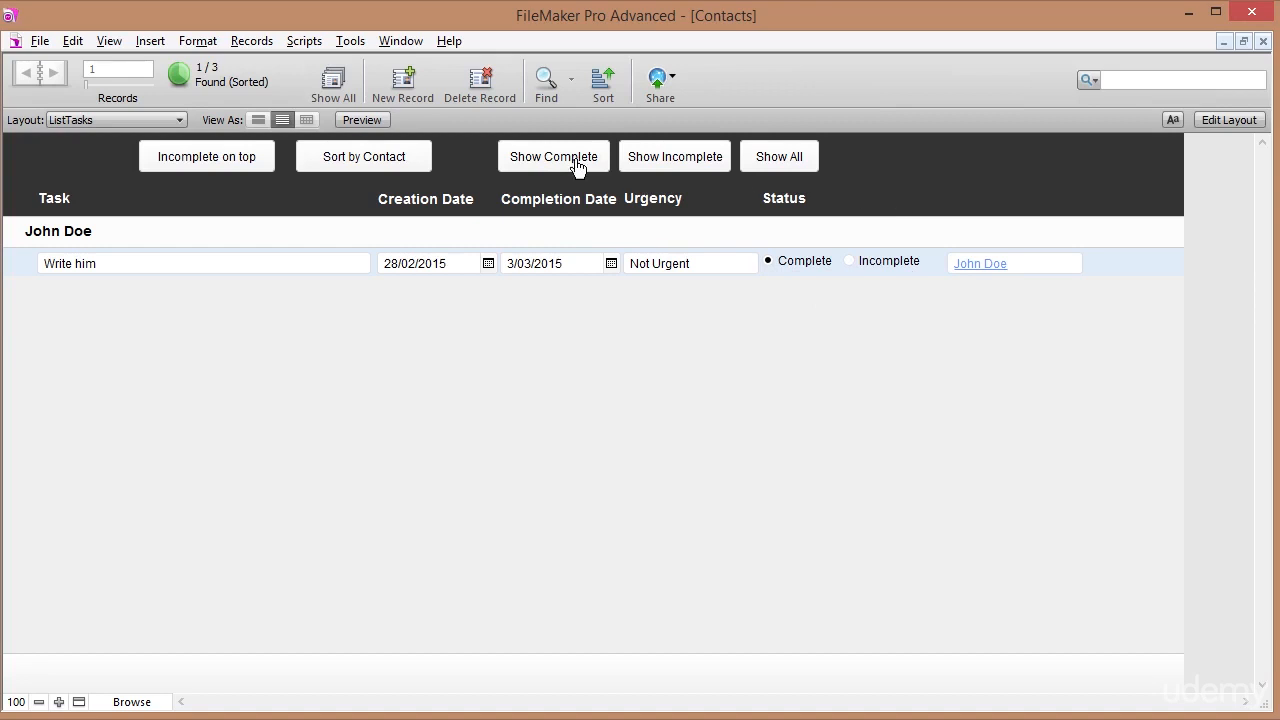
click(666, 162)
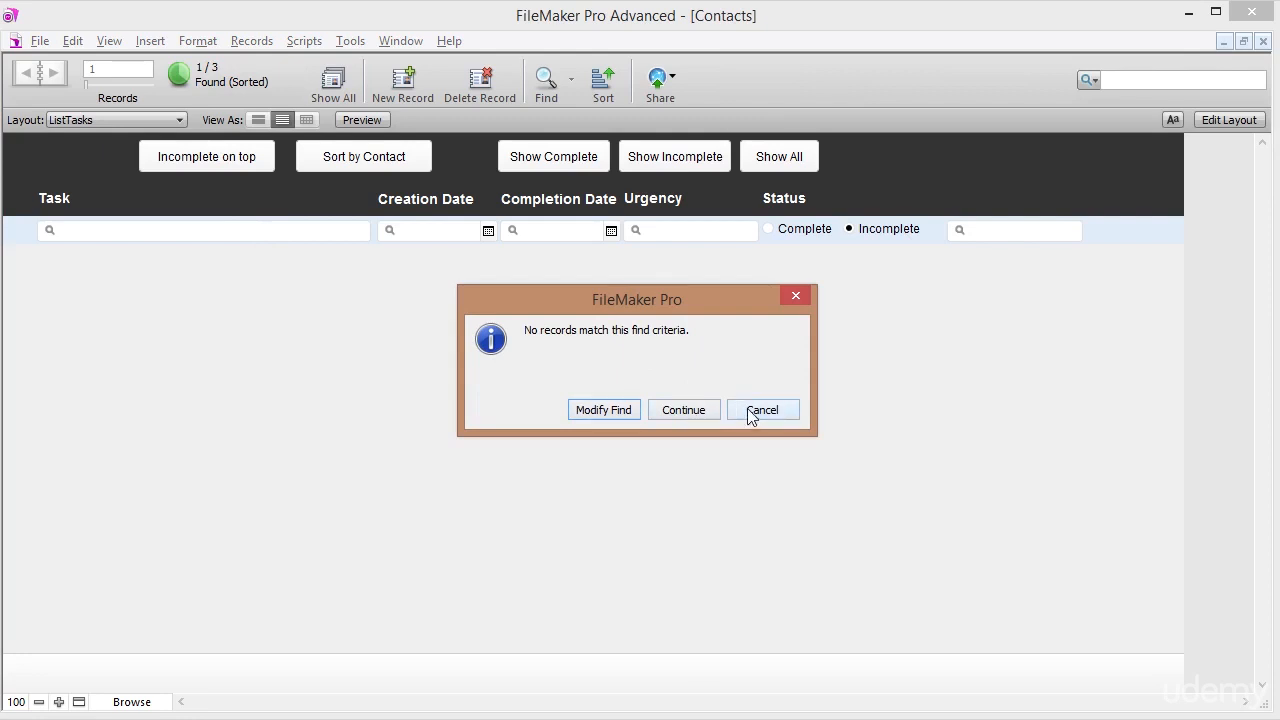
click(698, 412)
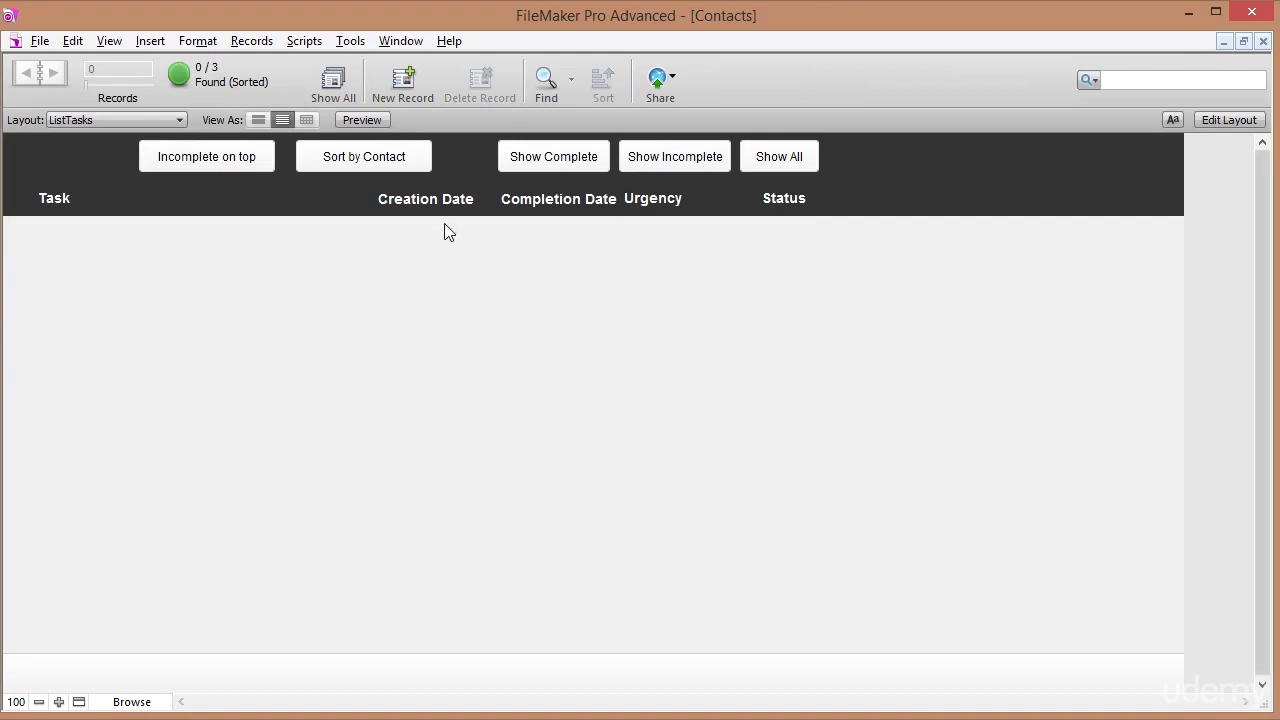
click(316, 41)
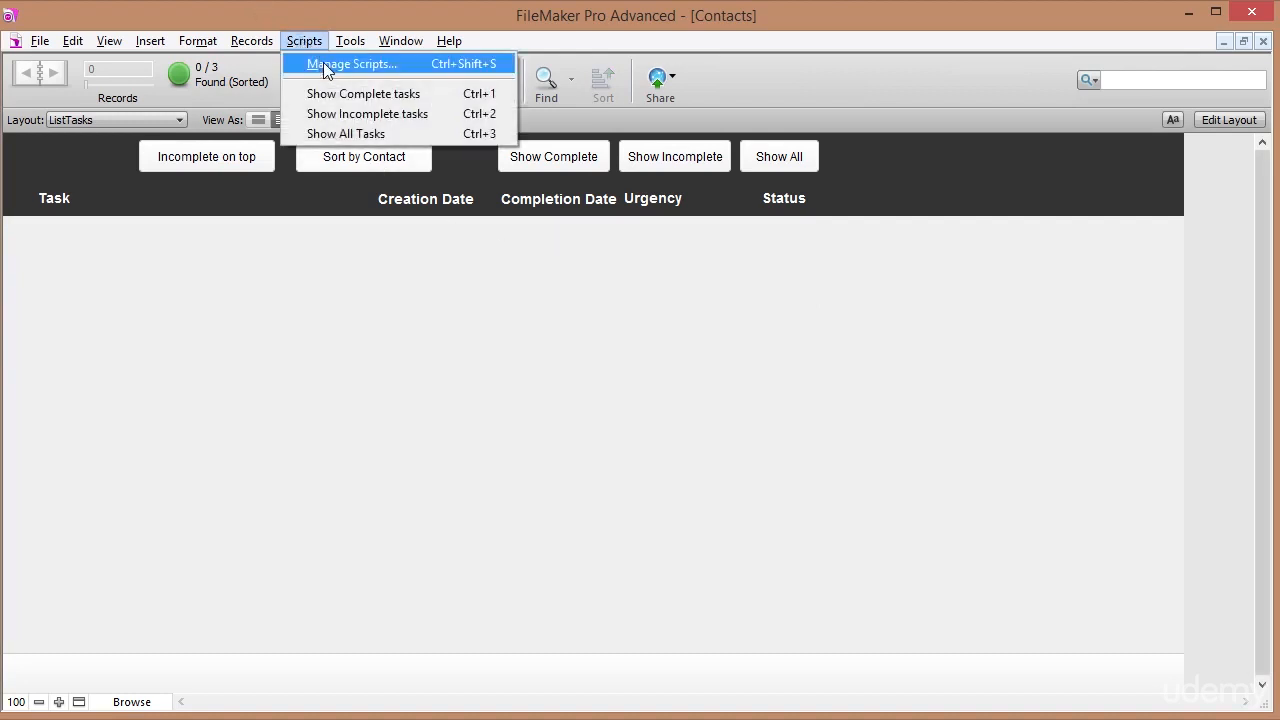
Add Set Error Capture [On] as the first step of Show Complete tasks and save.
click(319, 63)
click(735, 110)
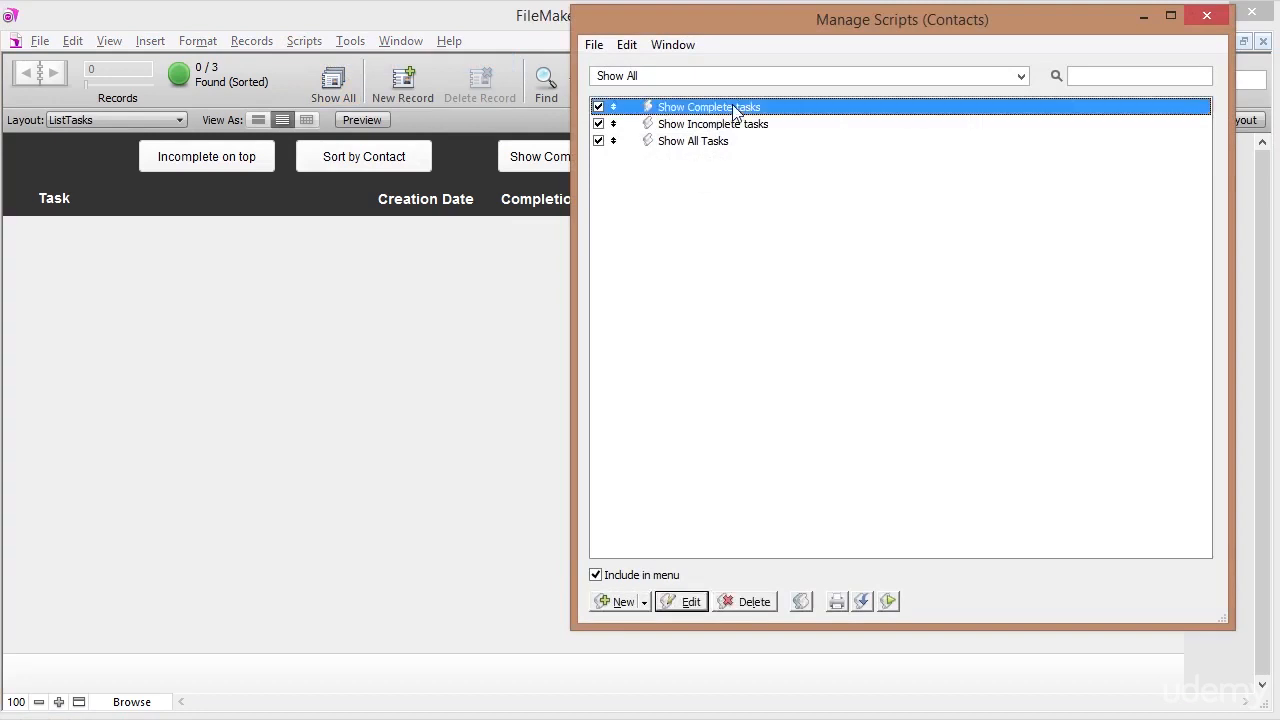
double_click(735, 110)
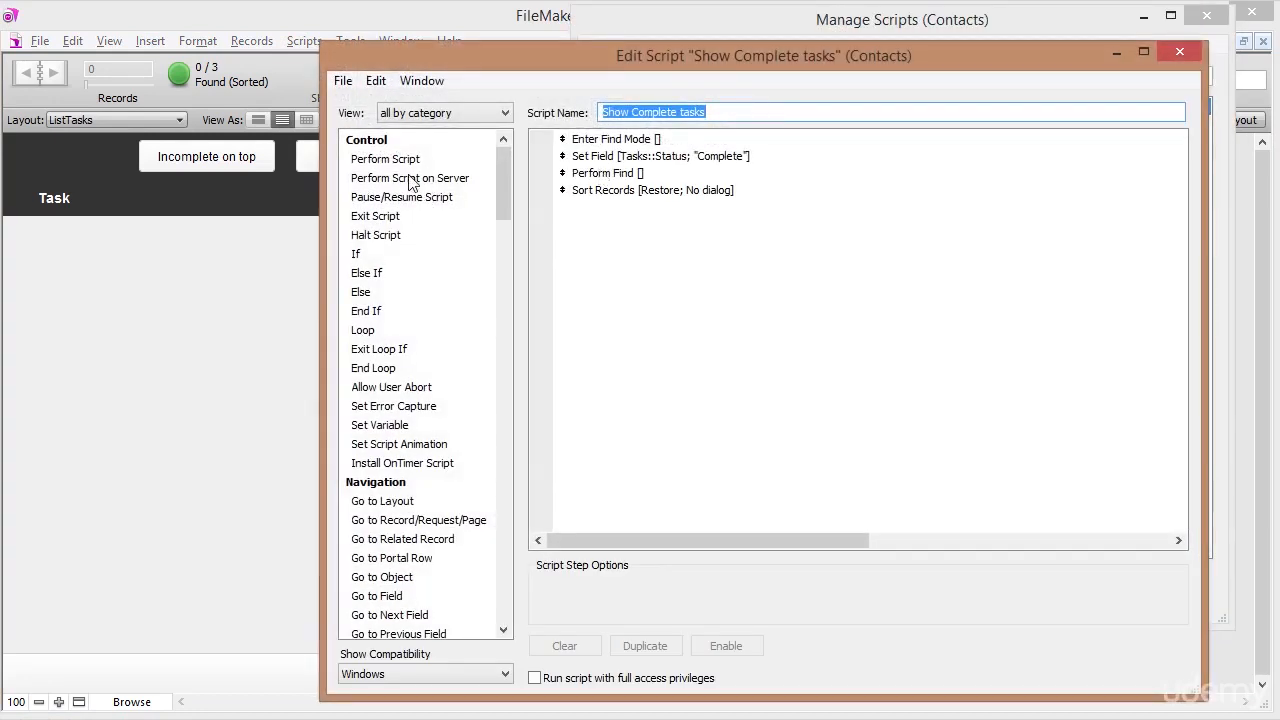
double_click(400, 406)
drag(562, 207, 563, 142)
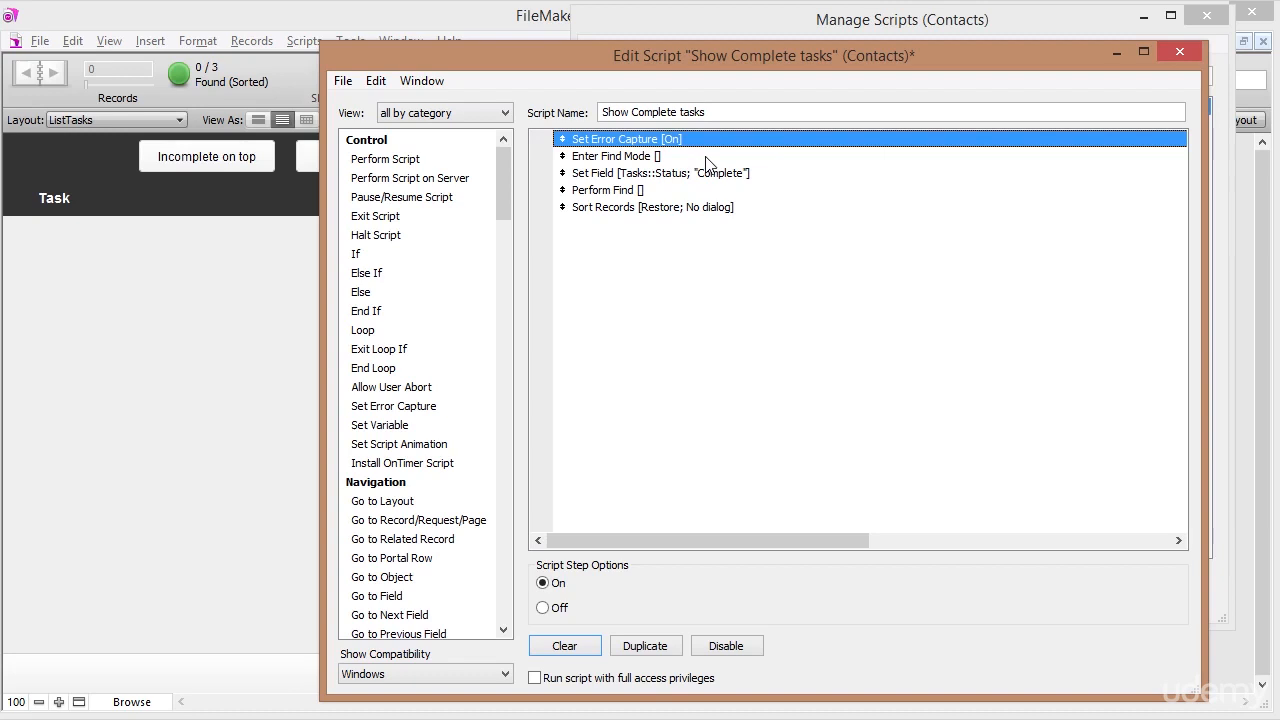
click(637, 158)
click(640, 148)
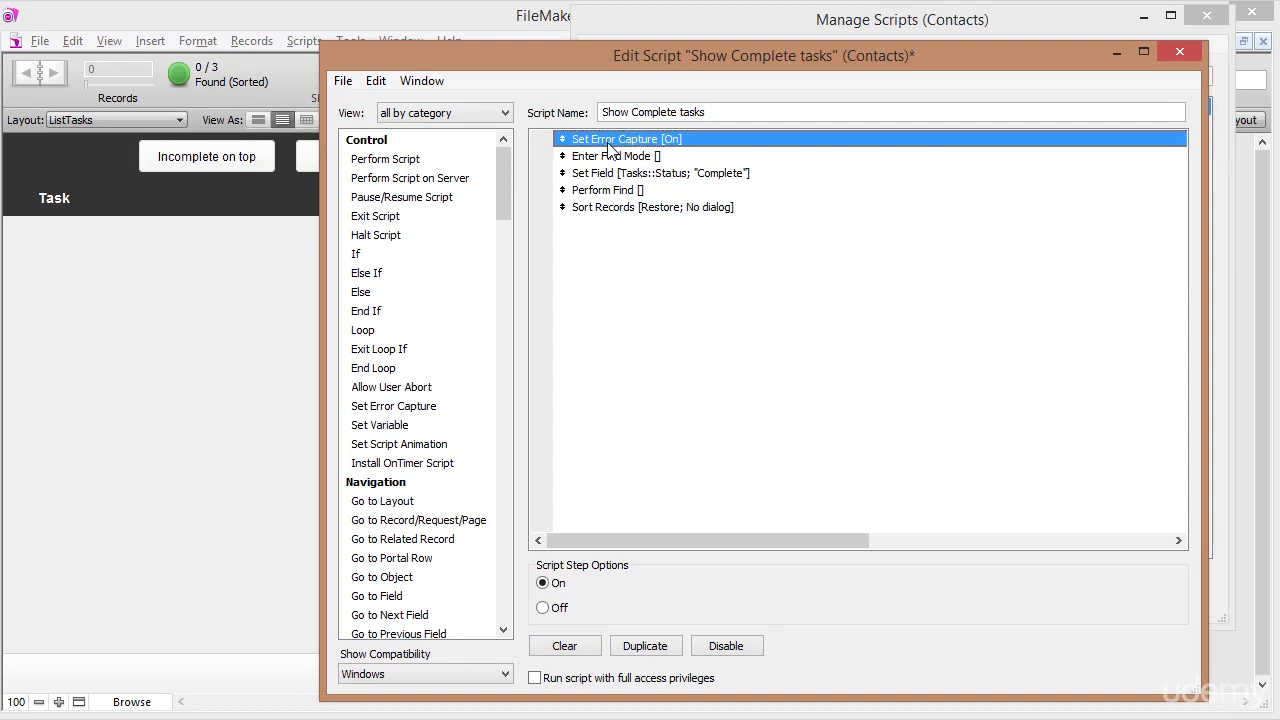
click(1177, 53)
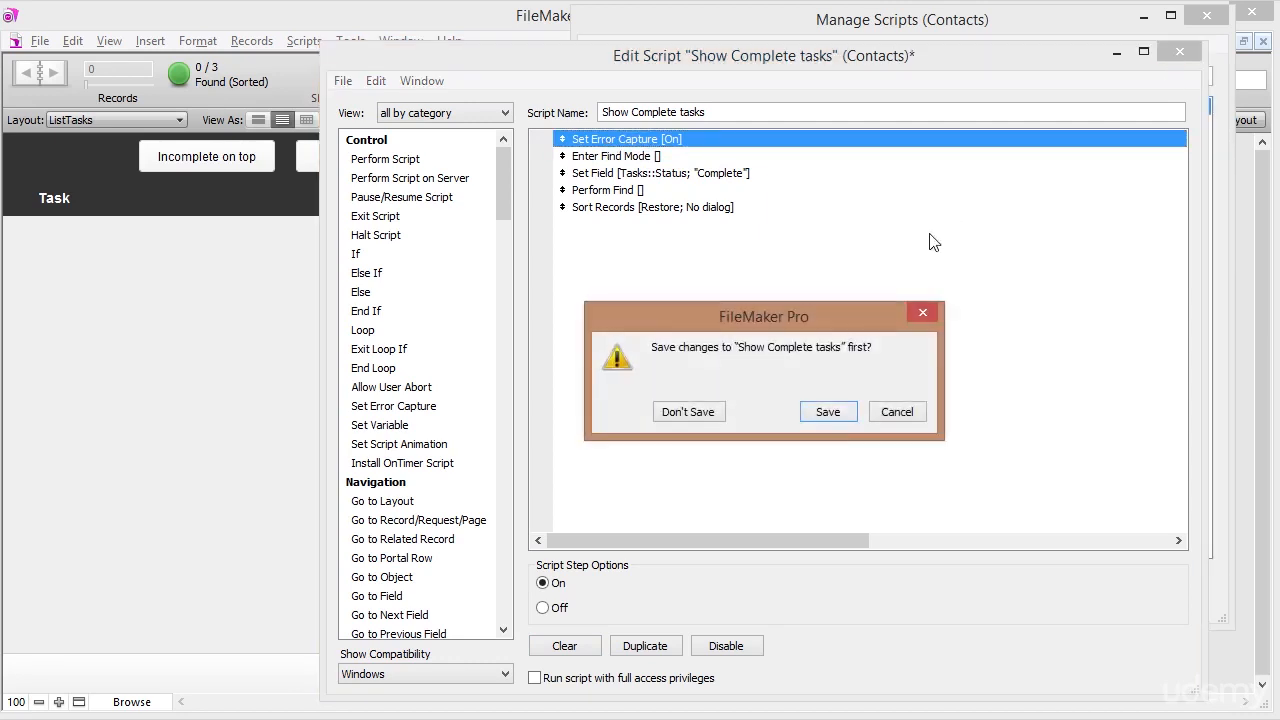
click(822, 410)
Paste Set Error Capture [On] at the top of Show Incomplete tasks and save it.
double_click(657, 126)
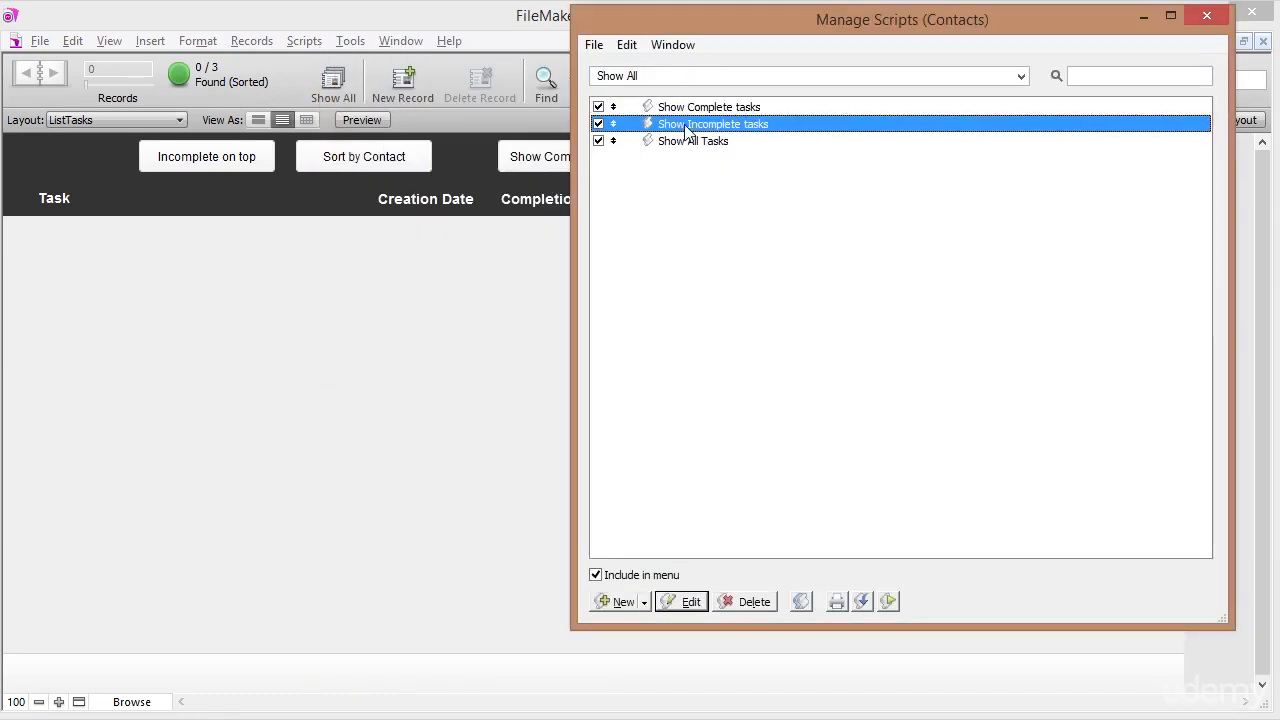
click(653, 140)
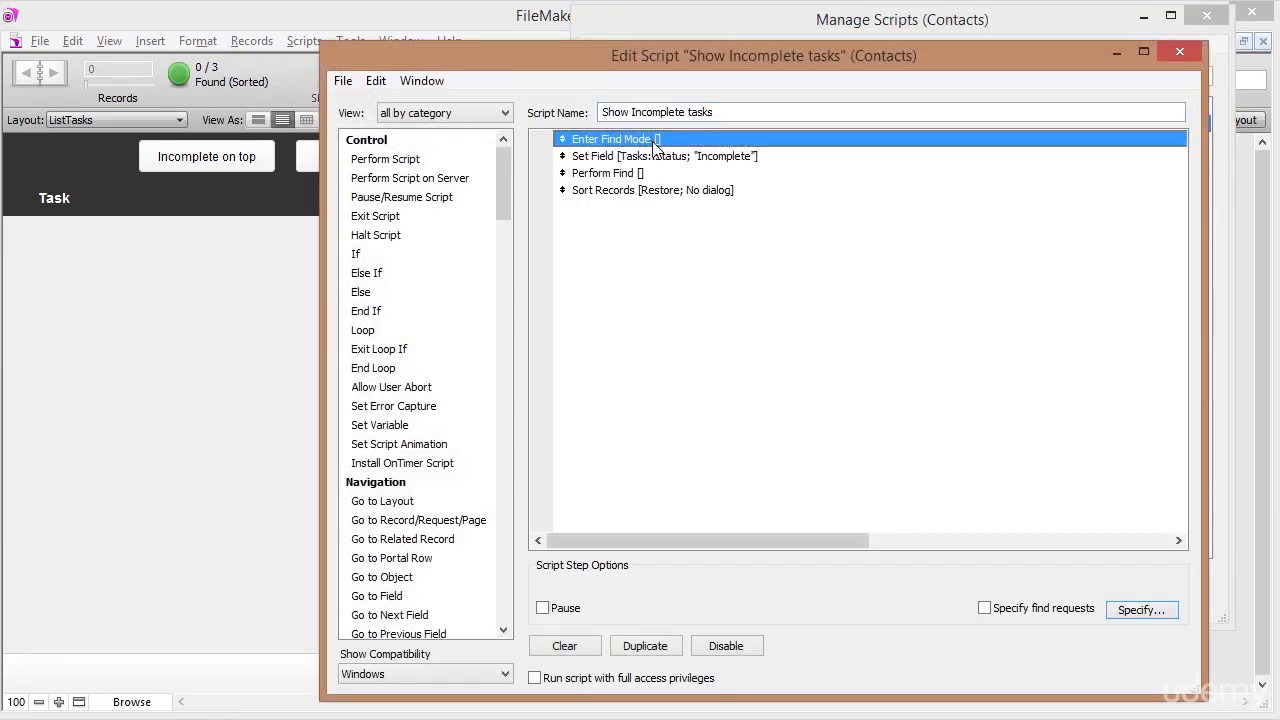
key(ctrl+v)
drag(562, 156, 561, 139)
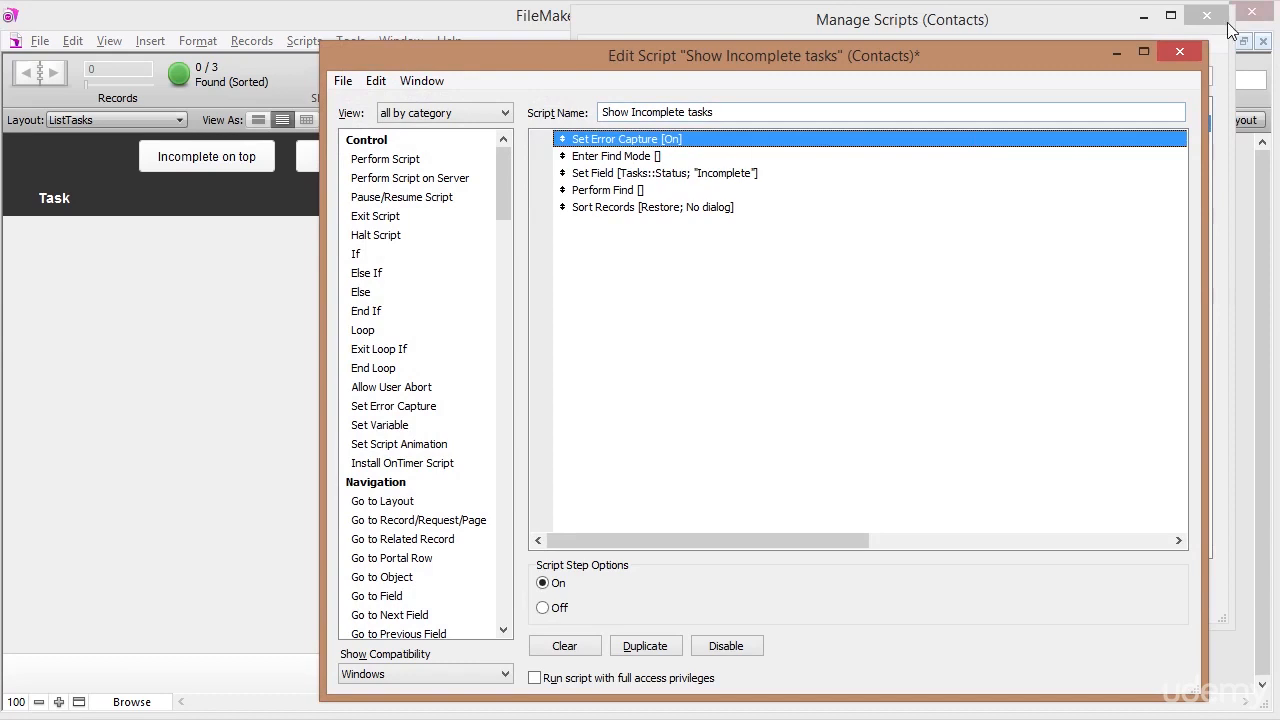
click(1179, 52)
click(843, 416)
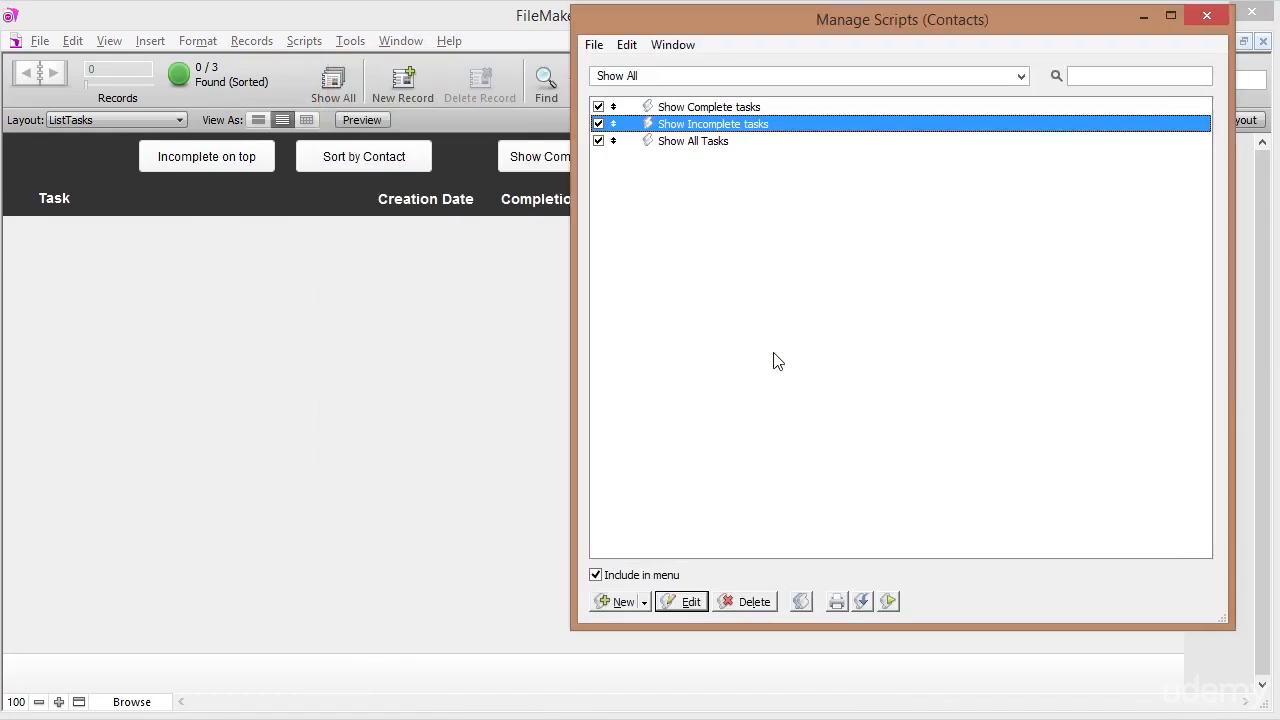
double_click(691, 141)
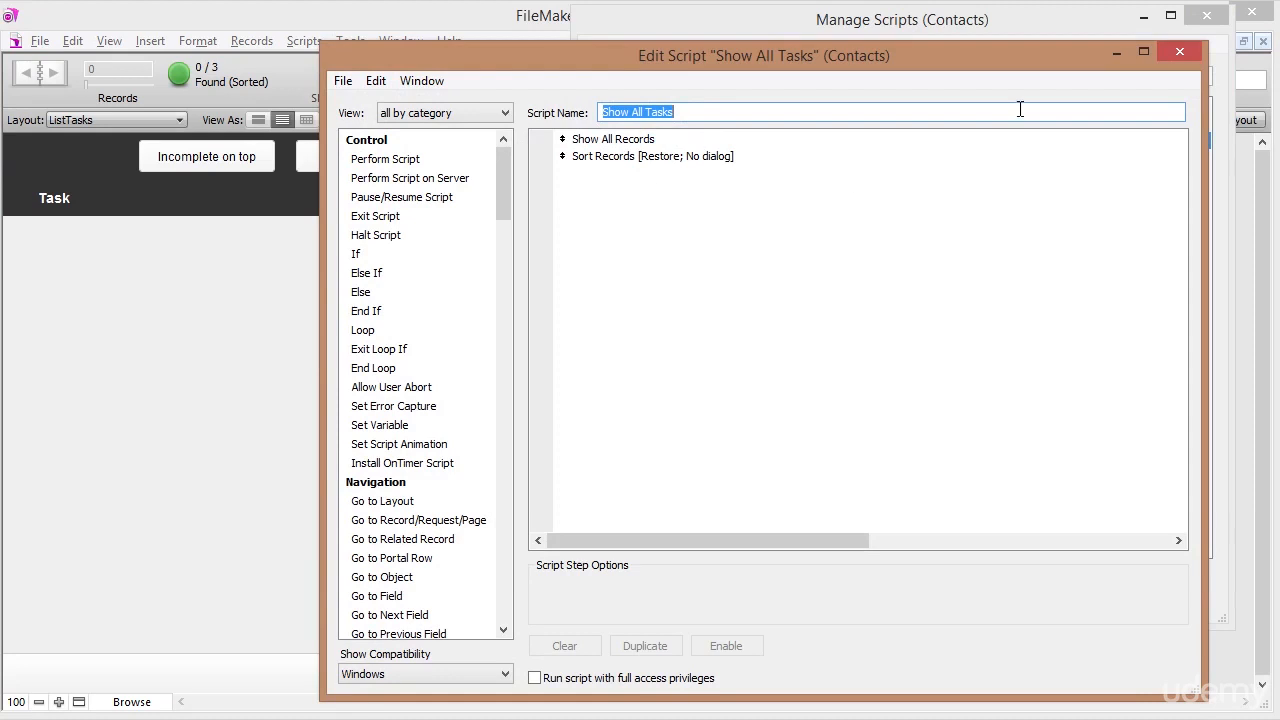
click(1179, 53)
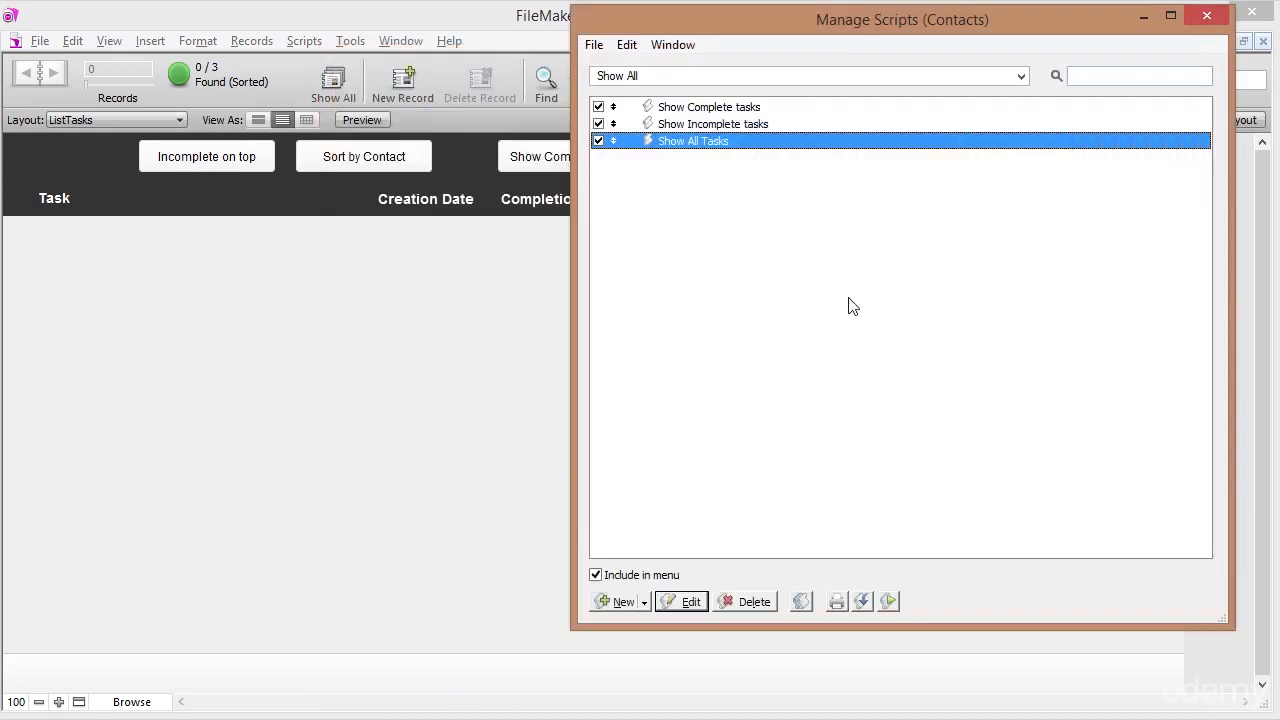
Close the script manager and test the Show Complete, Show Incomplete and Show All buttons.
click(737, 106)
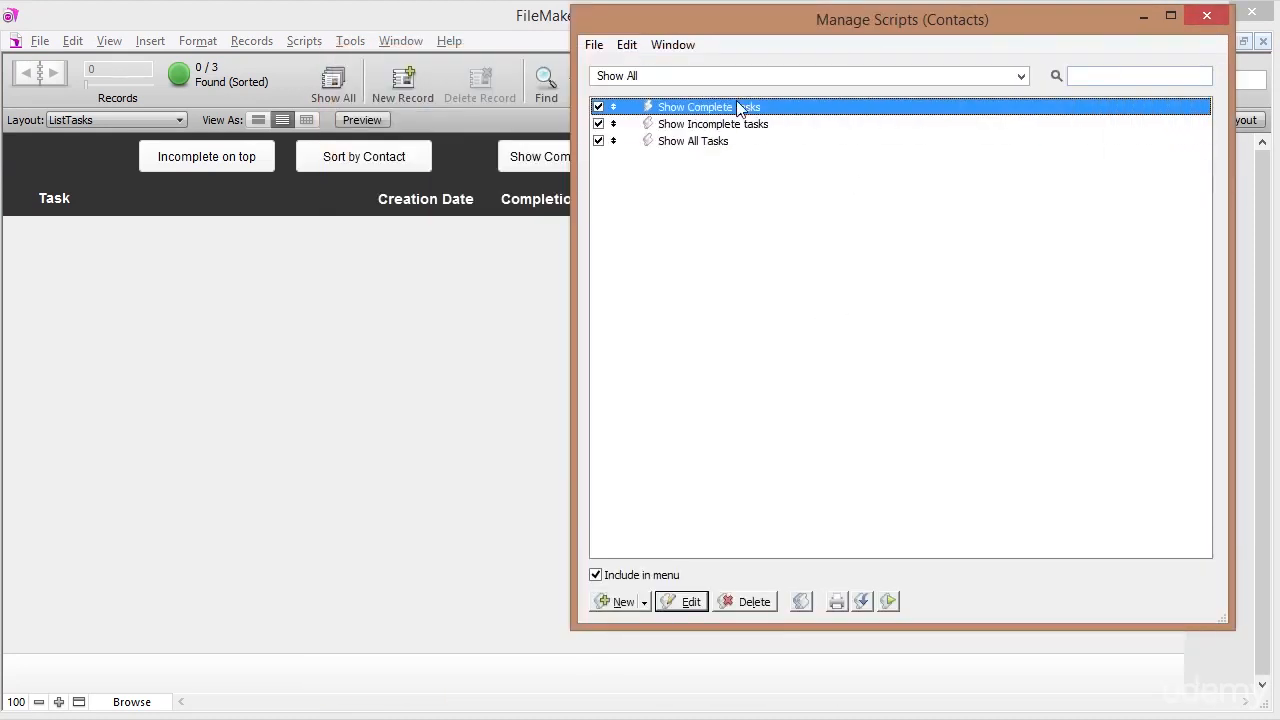
click(1207, 17)
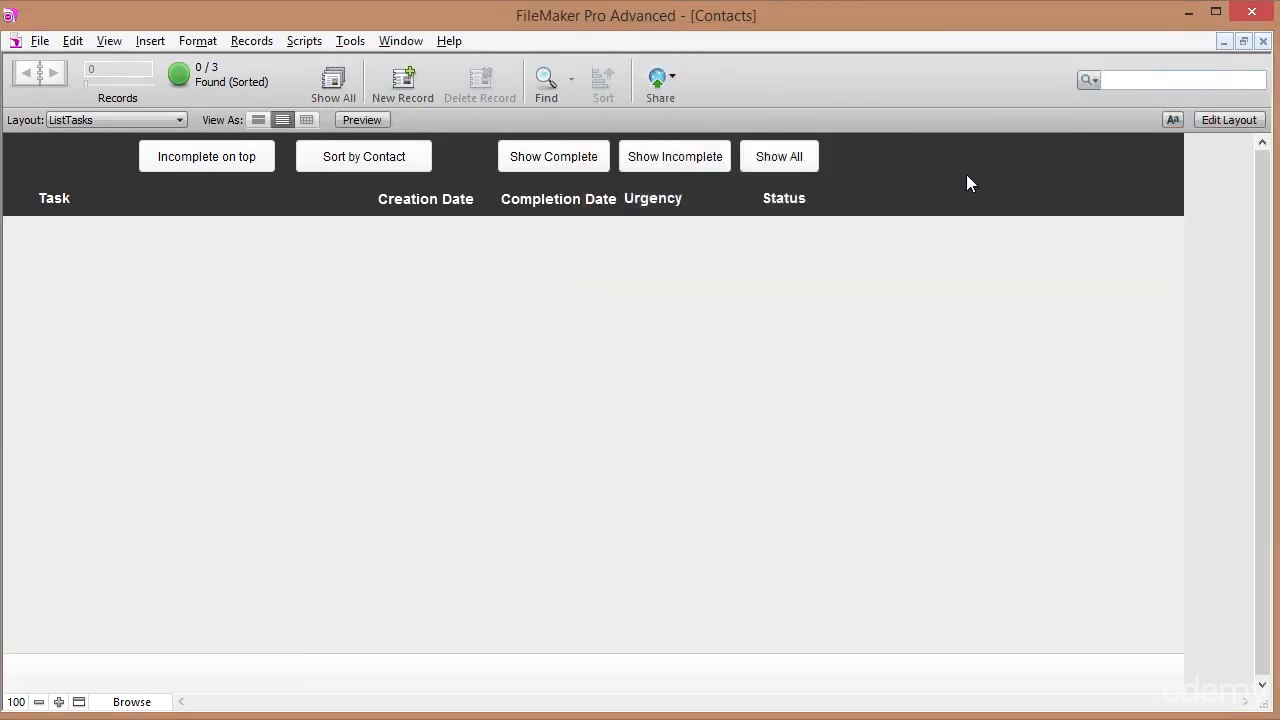
click(590, 160)
click(667, 163)
click(762, 170)
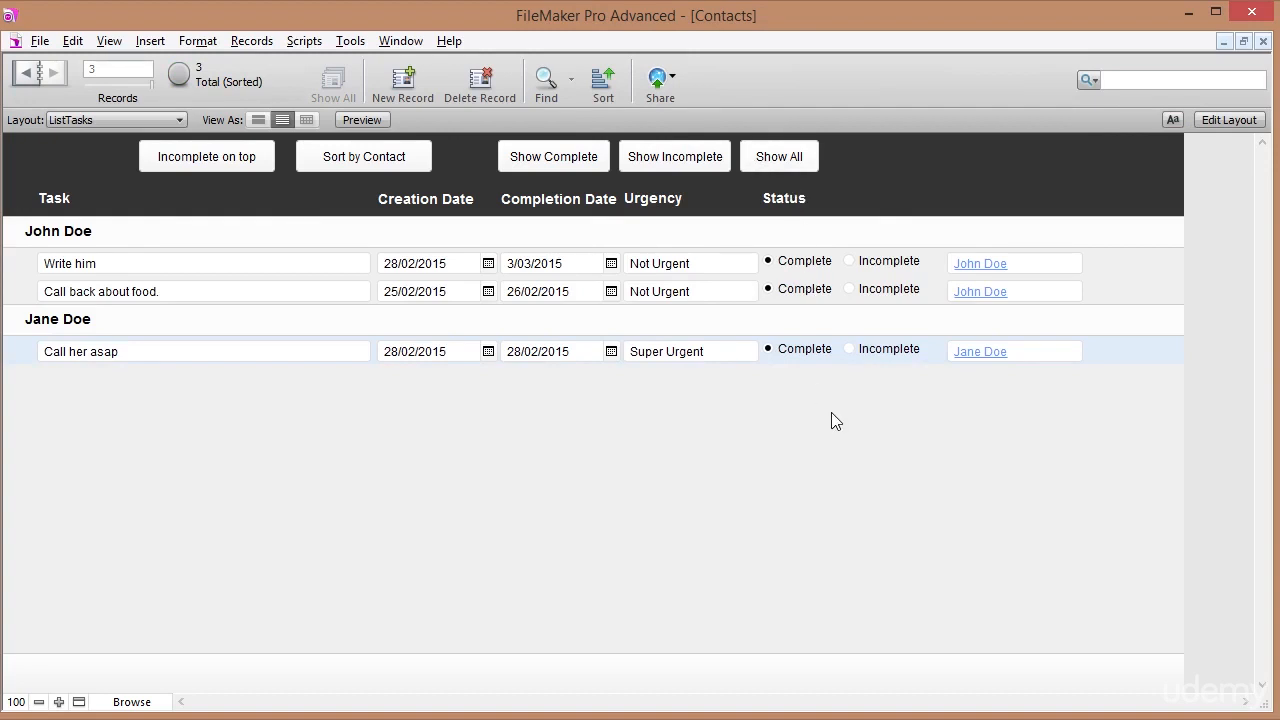
Mark the 'Call back about food.' task as Incomplete and commit the record.
click(850, 289)
click(850, 262)
click(877, 205)
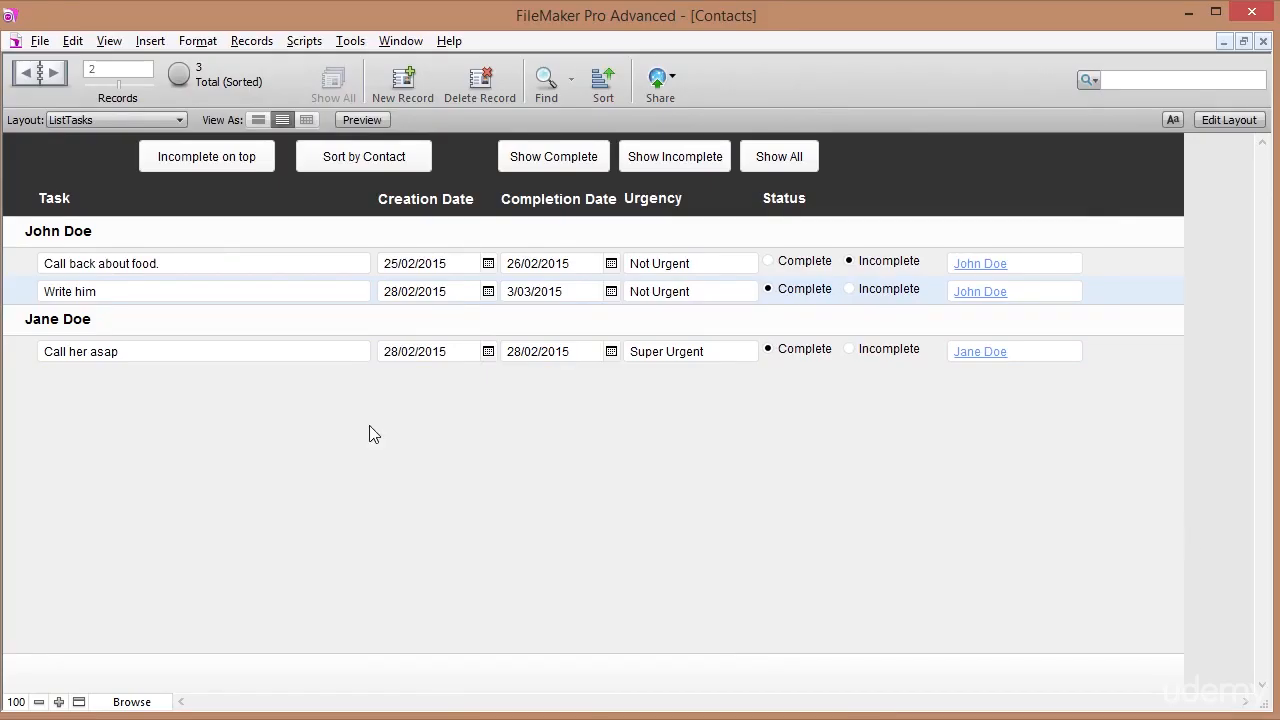
Switch through LayContacts and Contacts, ending on ListTasks with tasks grouped by contact.
click(117, 121)
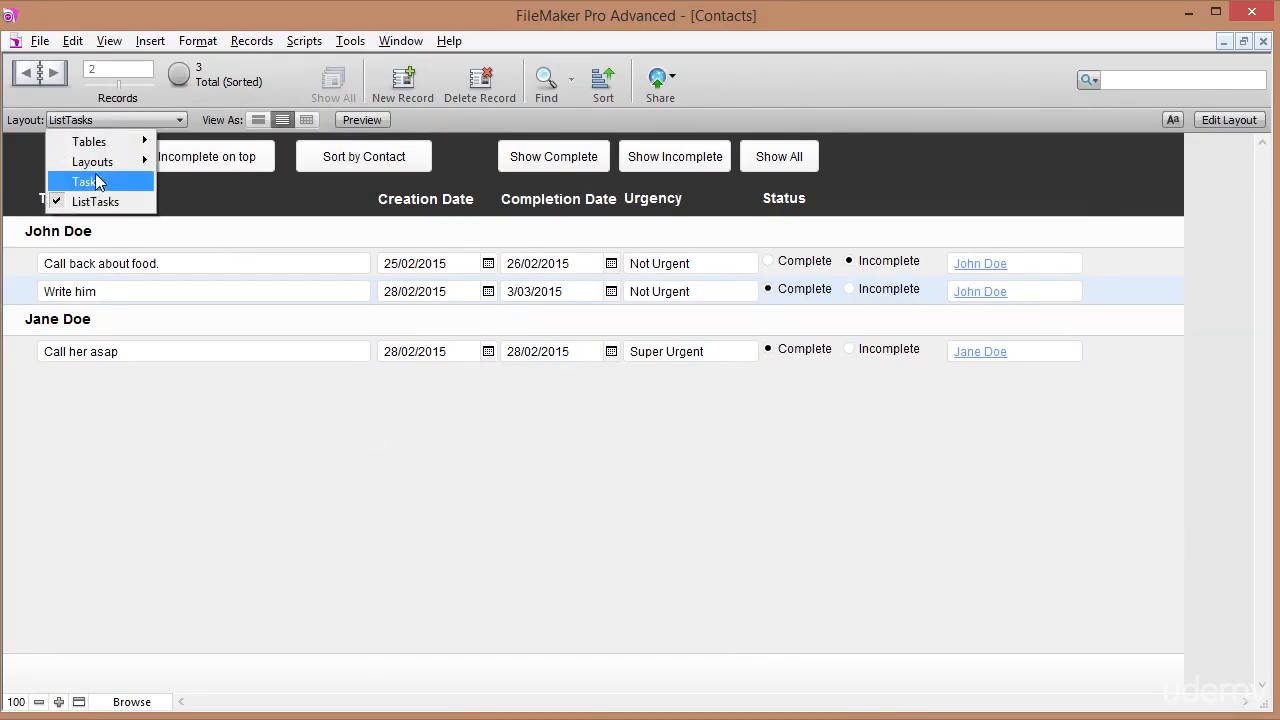
mouse_move(105, 162)
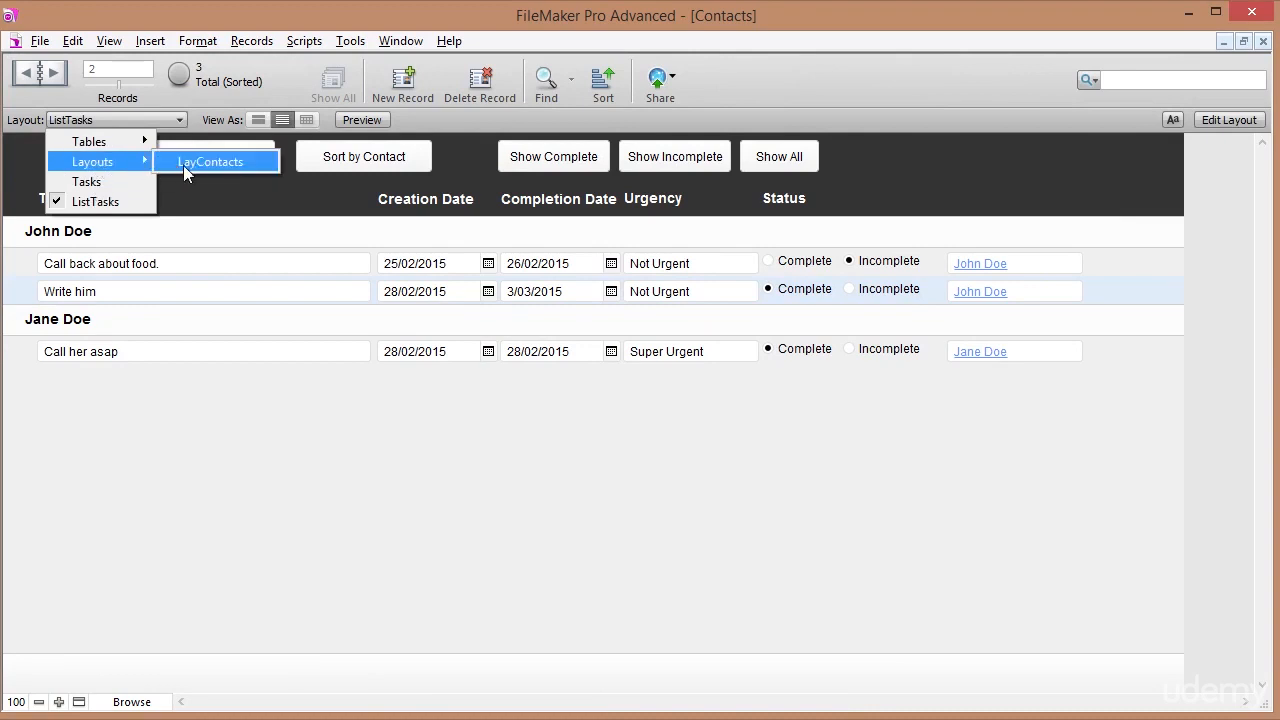
click(186, 165)
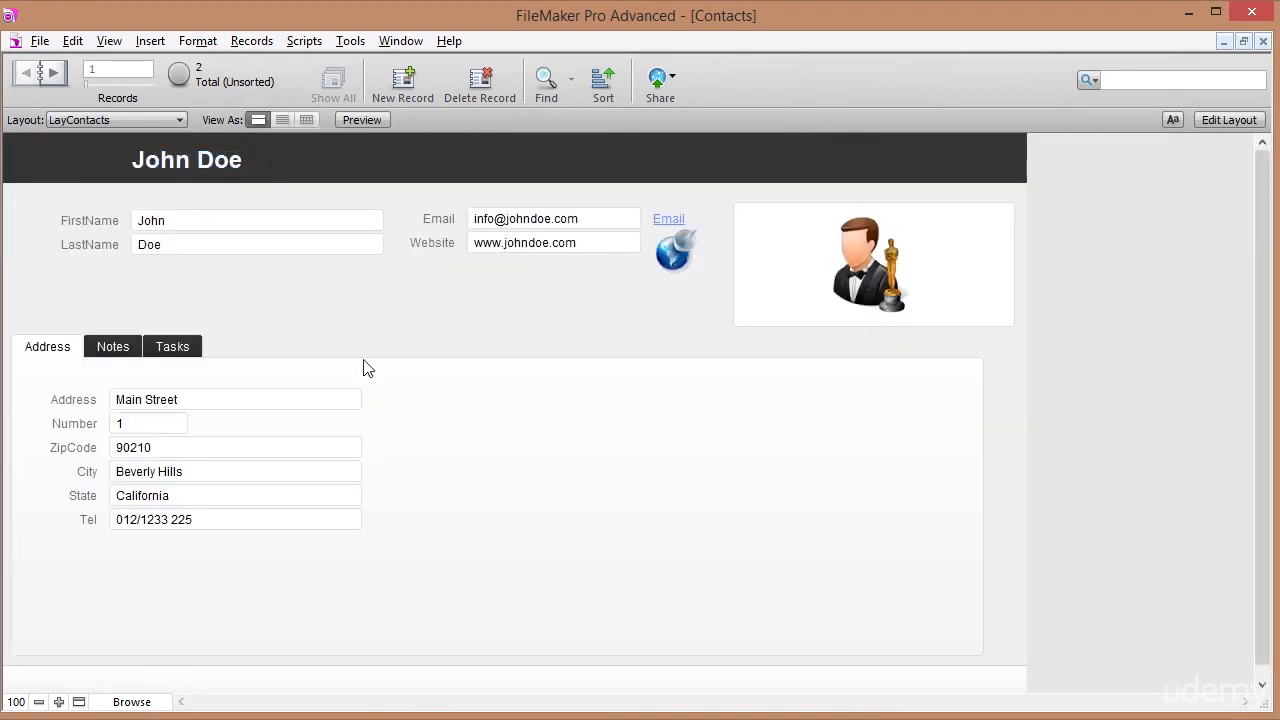
click(75, 122)
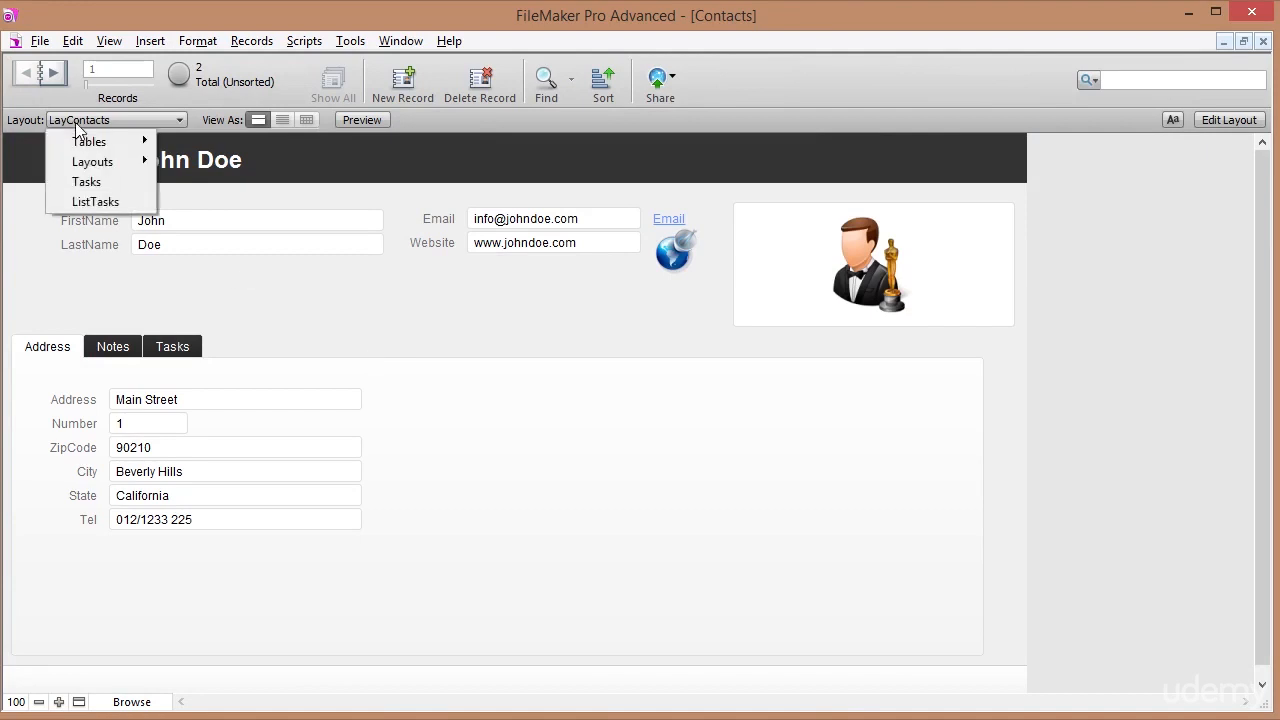
click(94, 202)
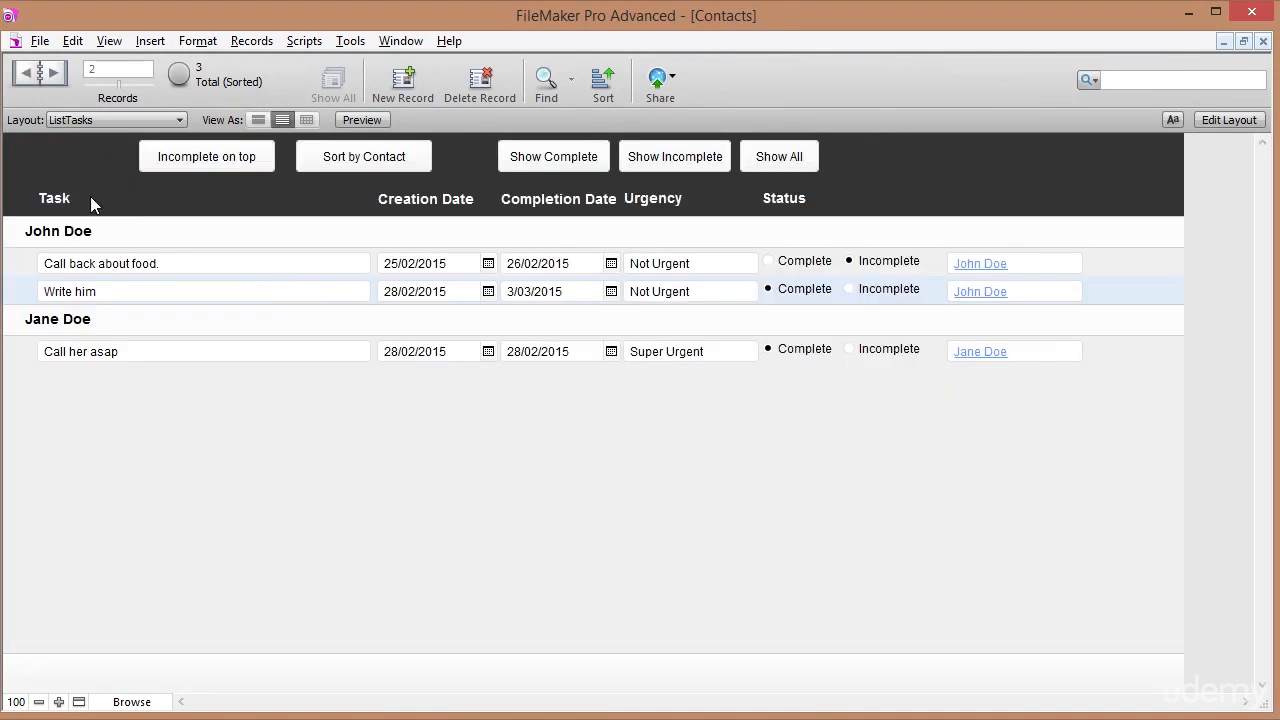
click(84, 121)
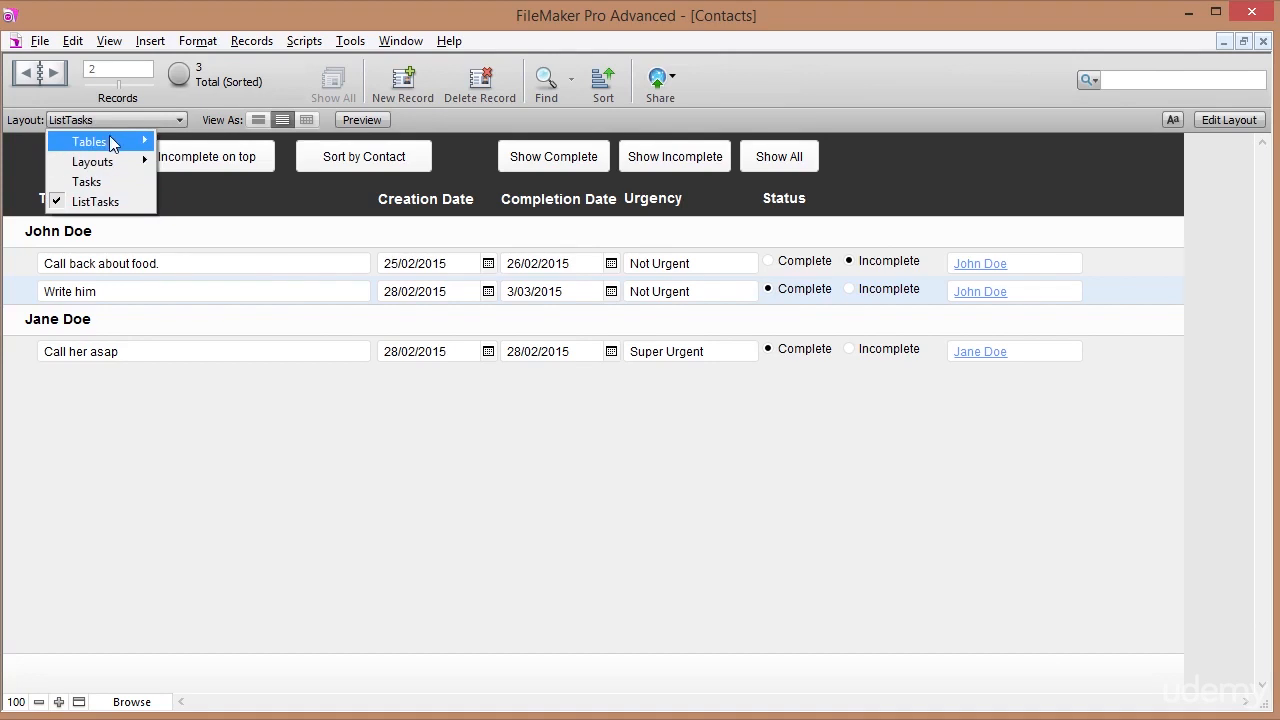
mouse_move(109, 136)
click(184, 141)
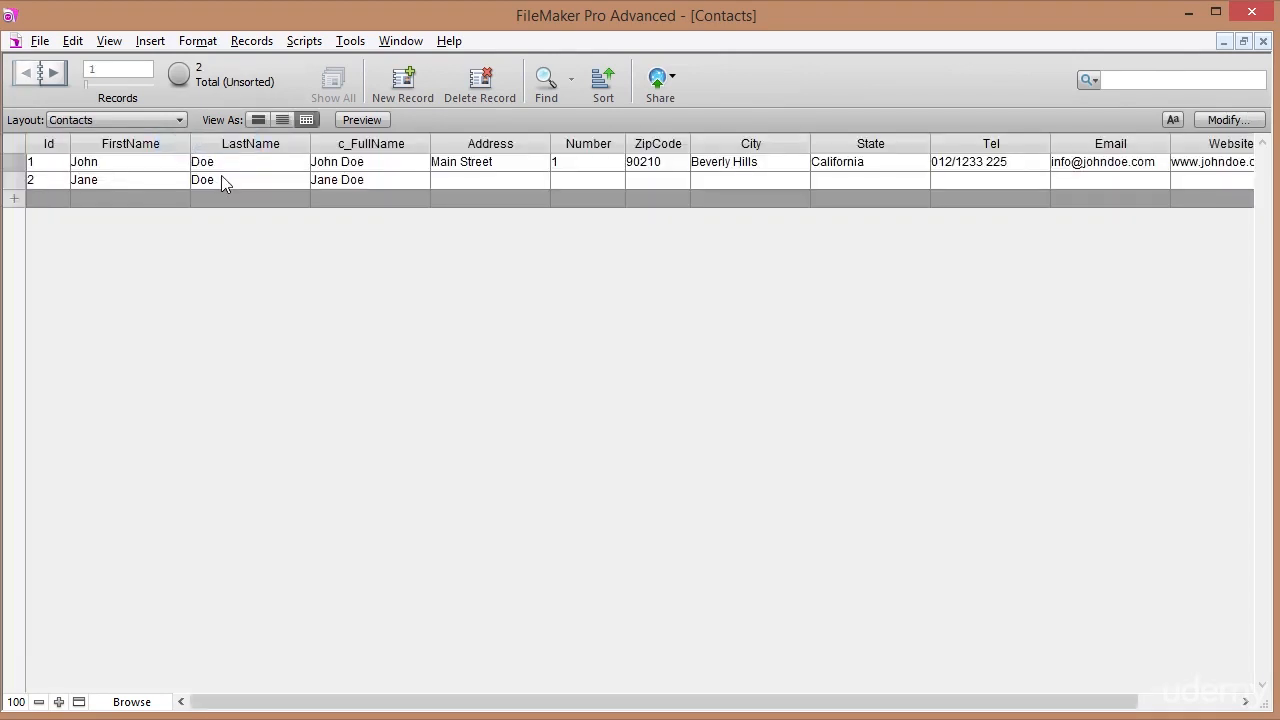
click(132, 118)
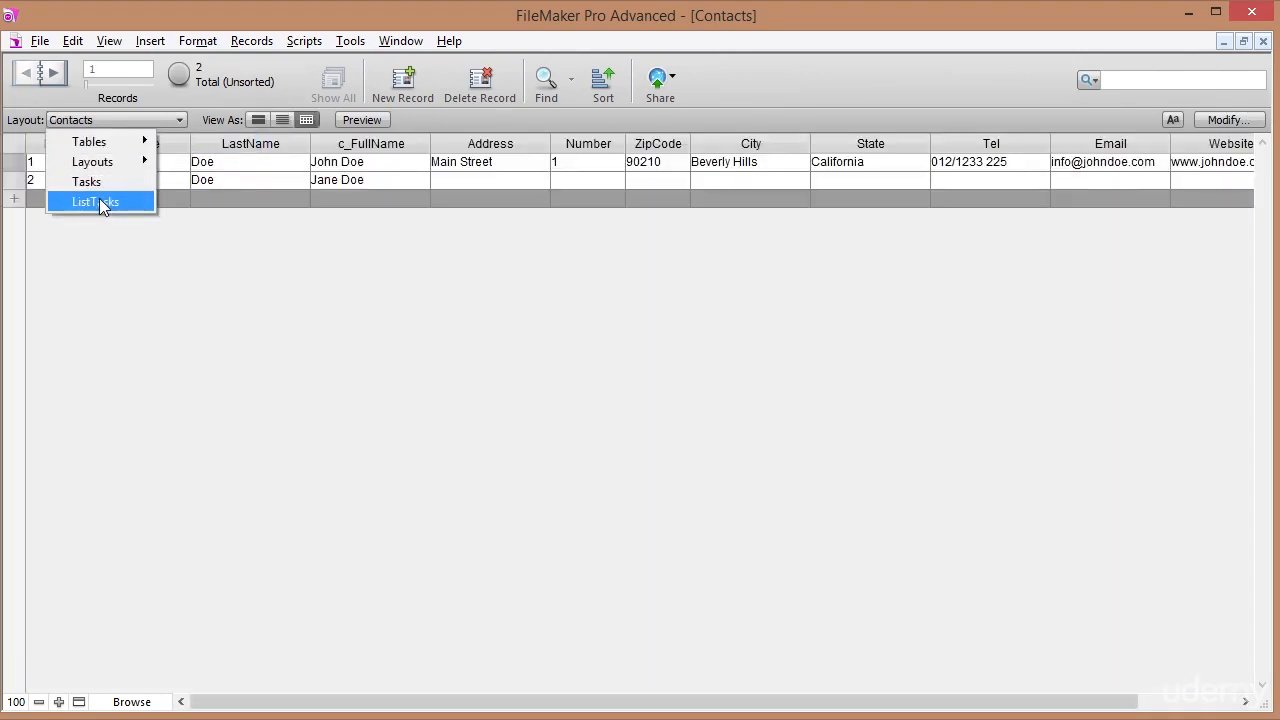
click(109, 203)
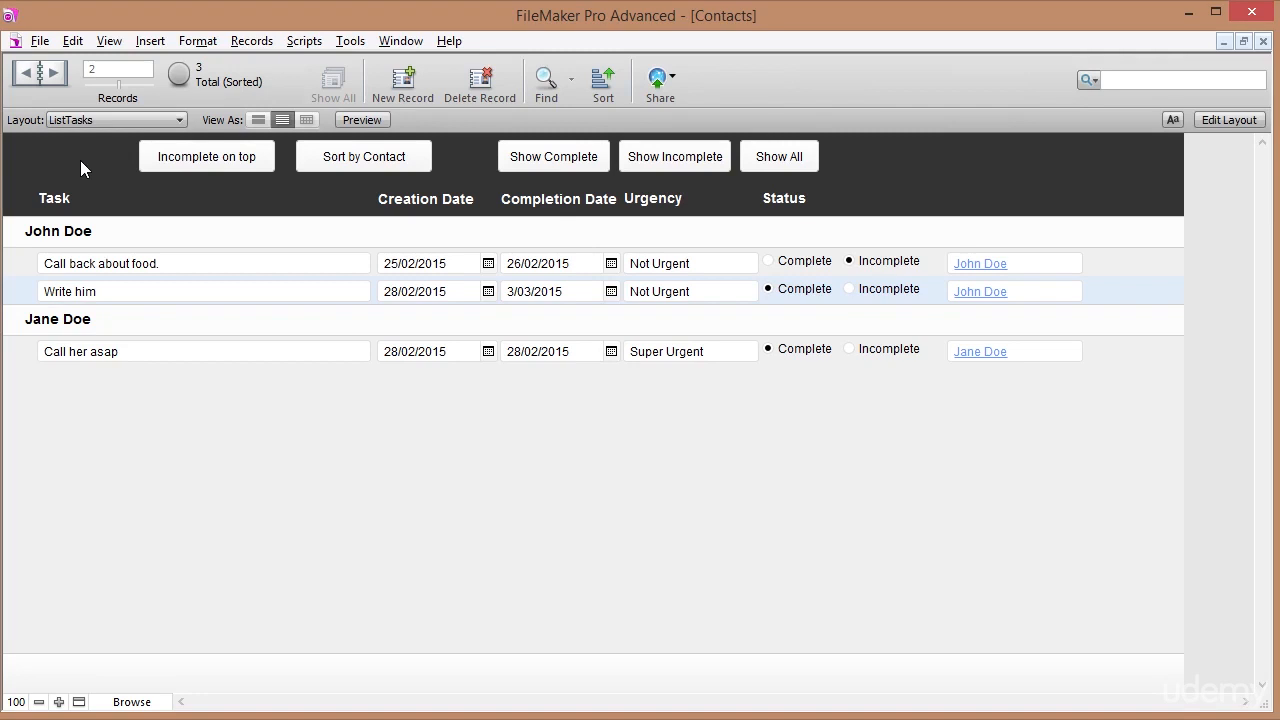
click(40, 41)
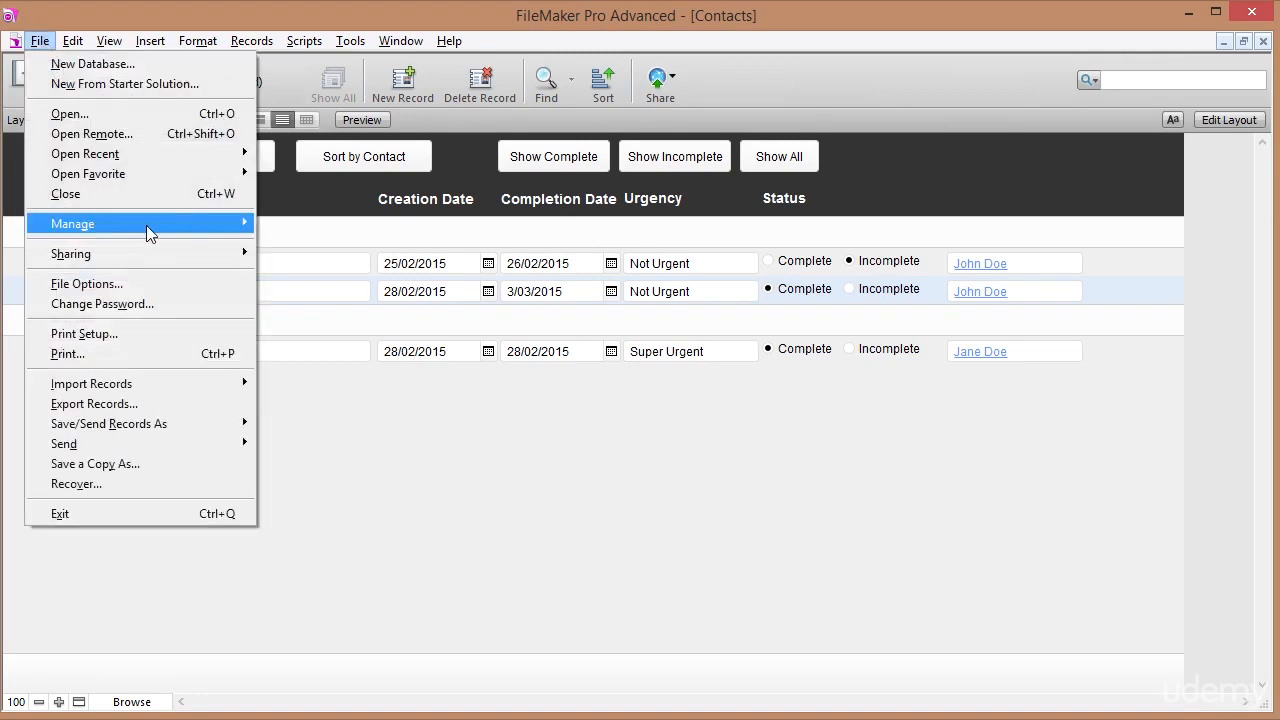
In Manage Database, replace the table name with 'Menu' and create the new Menu table.
mouse_move(146, 224)
click(298, 220)
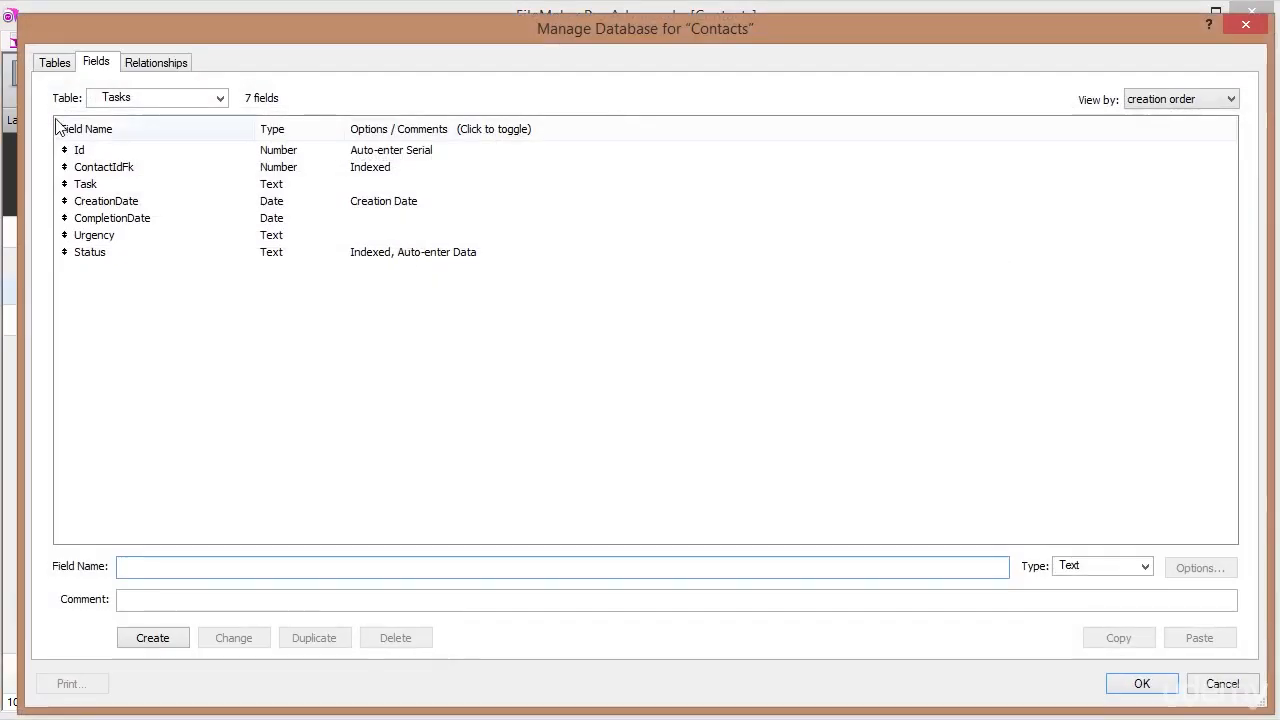
click(55, 62)
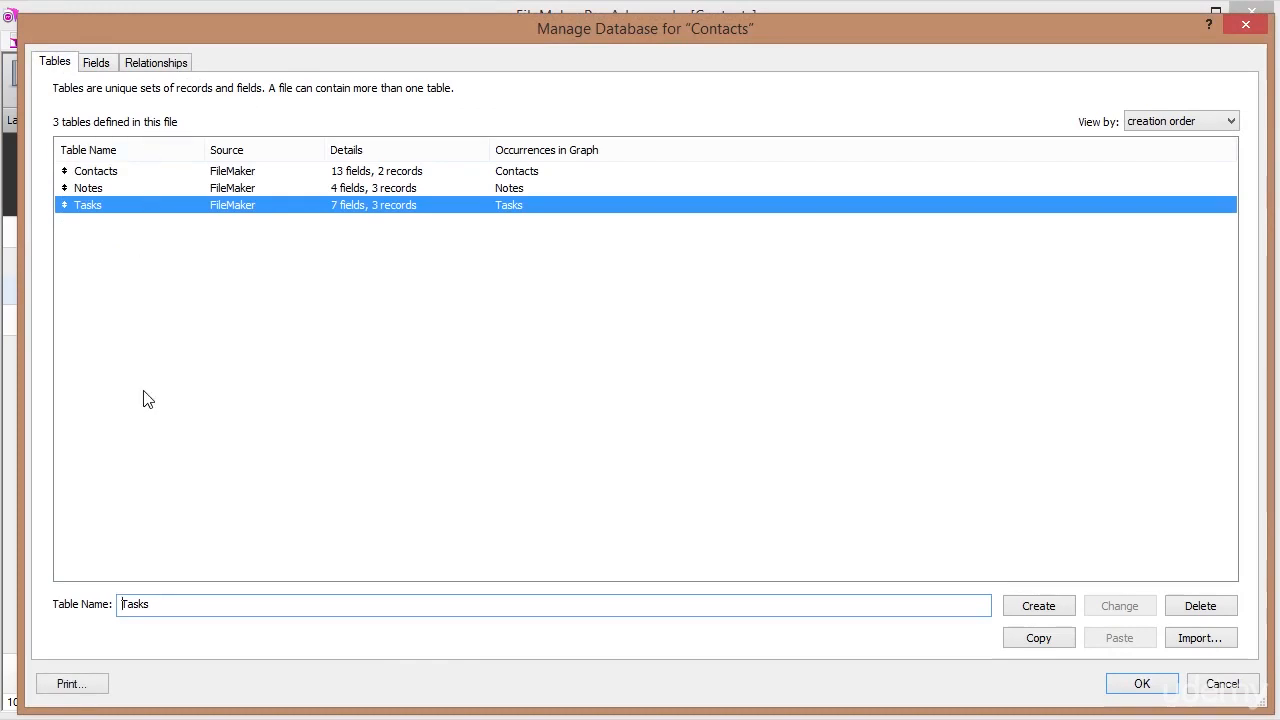
drag(166, 605, 77, 577)
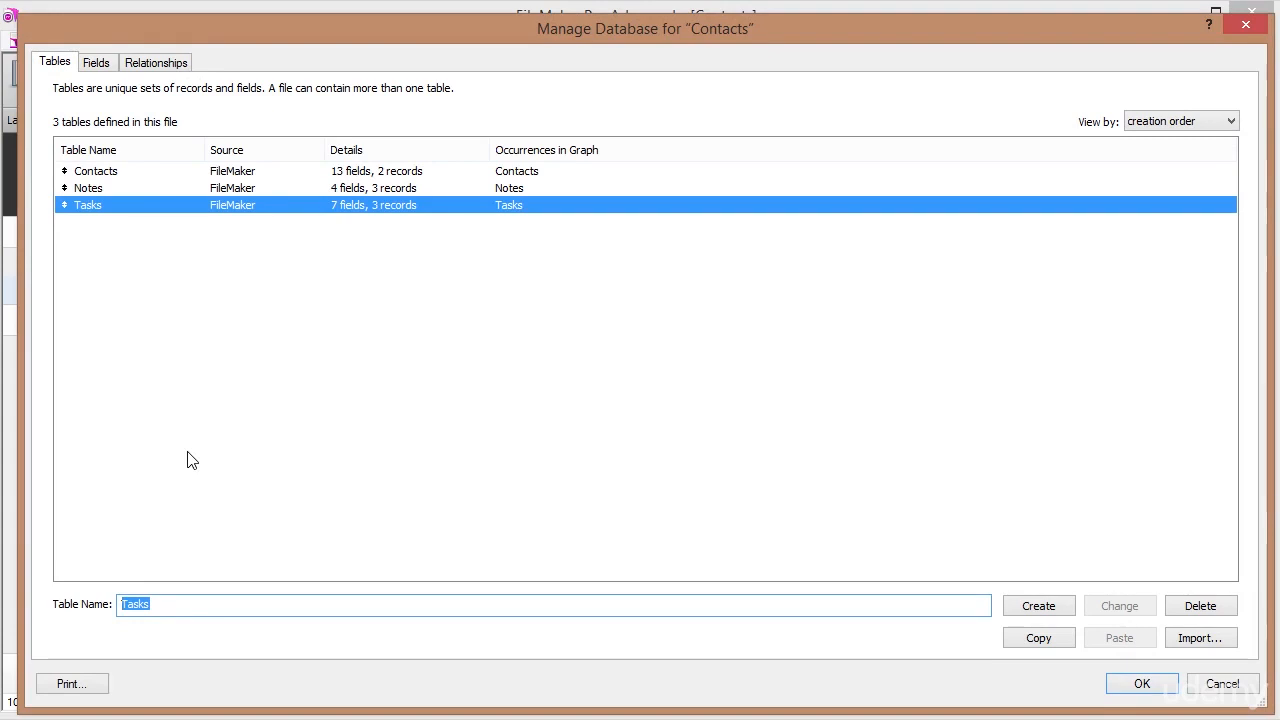
text(Menu)
key(Return)
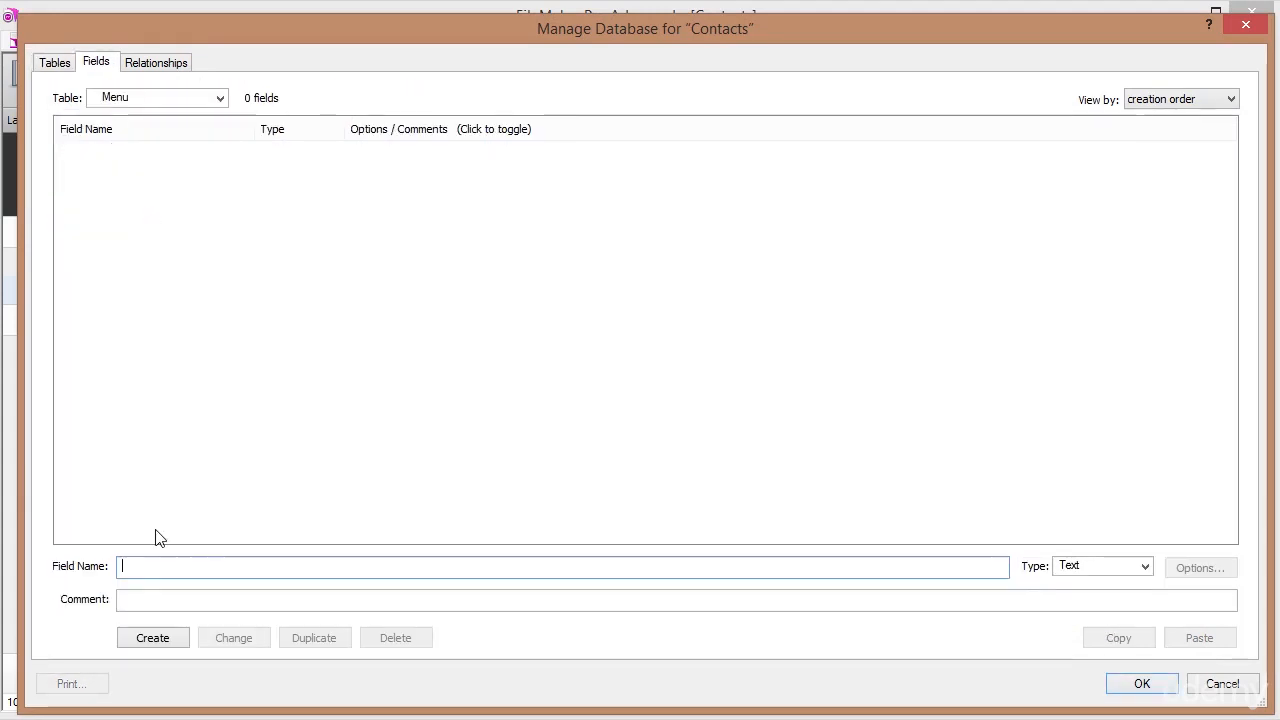
Create a Number field 'Id' that auto-enters a serial number.
text(Id)
key(ctrl+n)
key(Return)
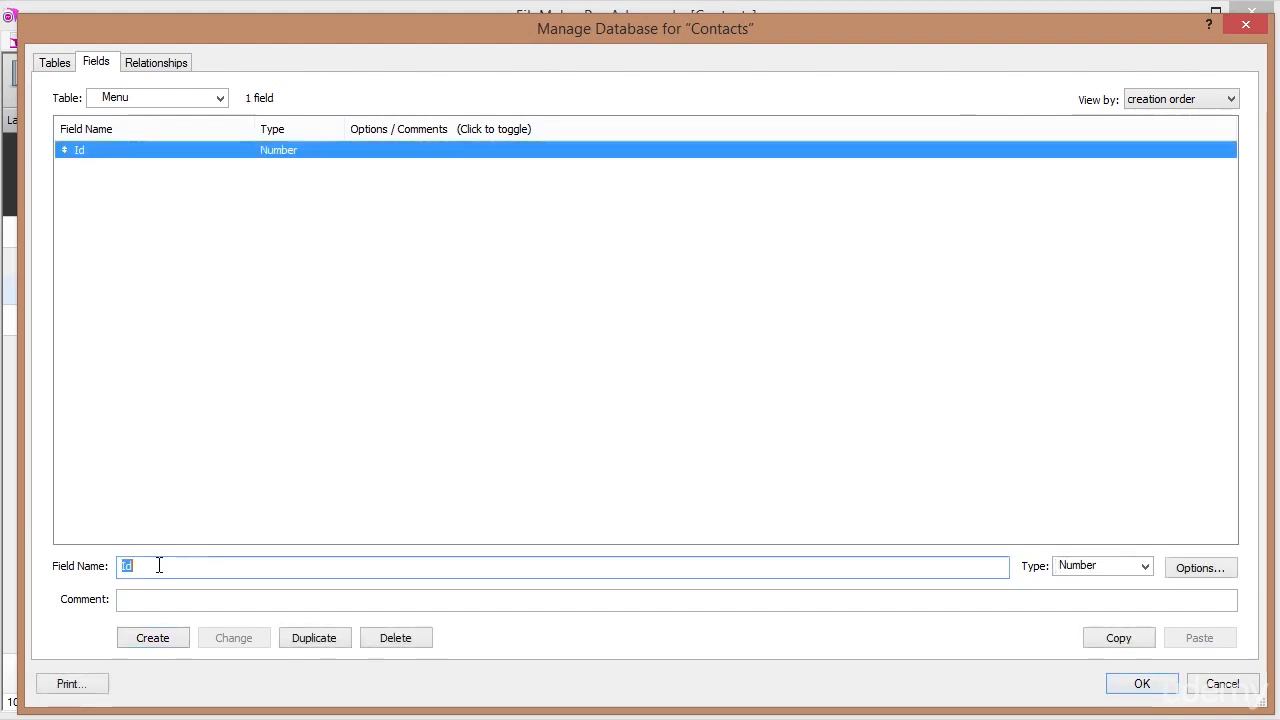
double_click(177, 152)
click(486, 269)
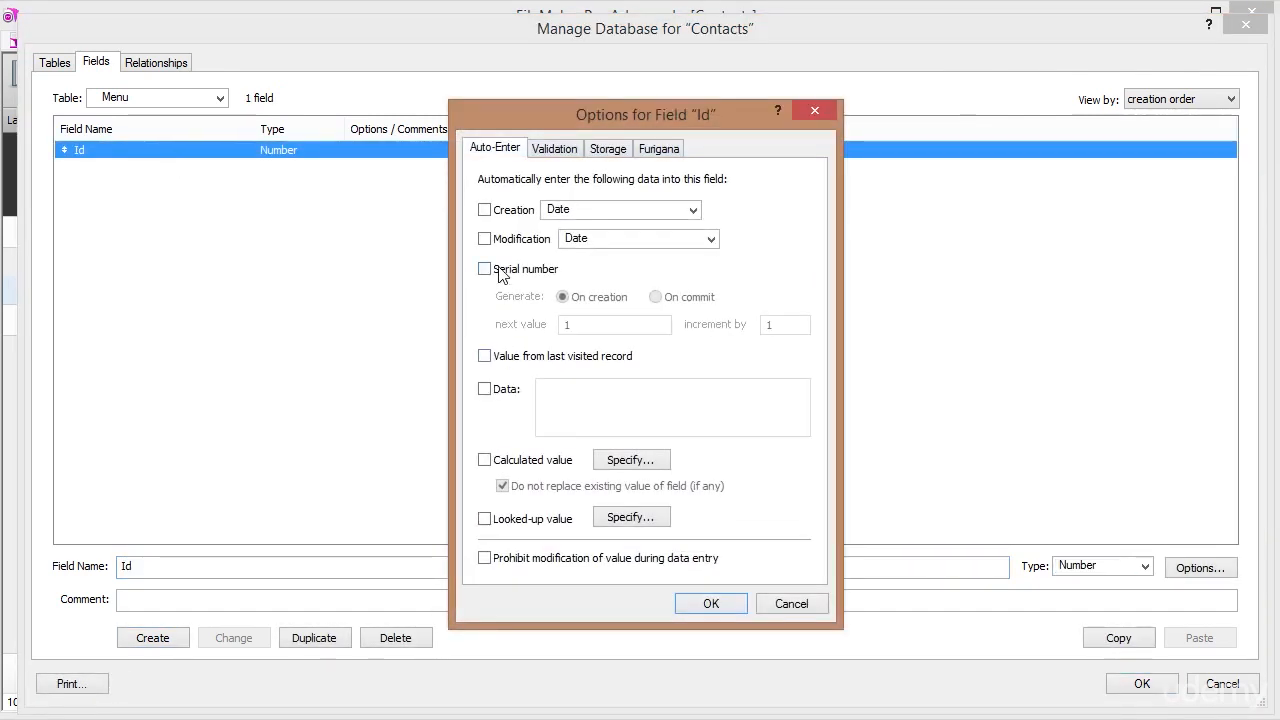
click(706, 603)
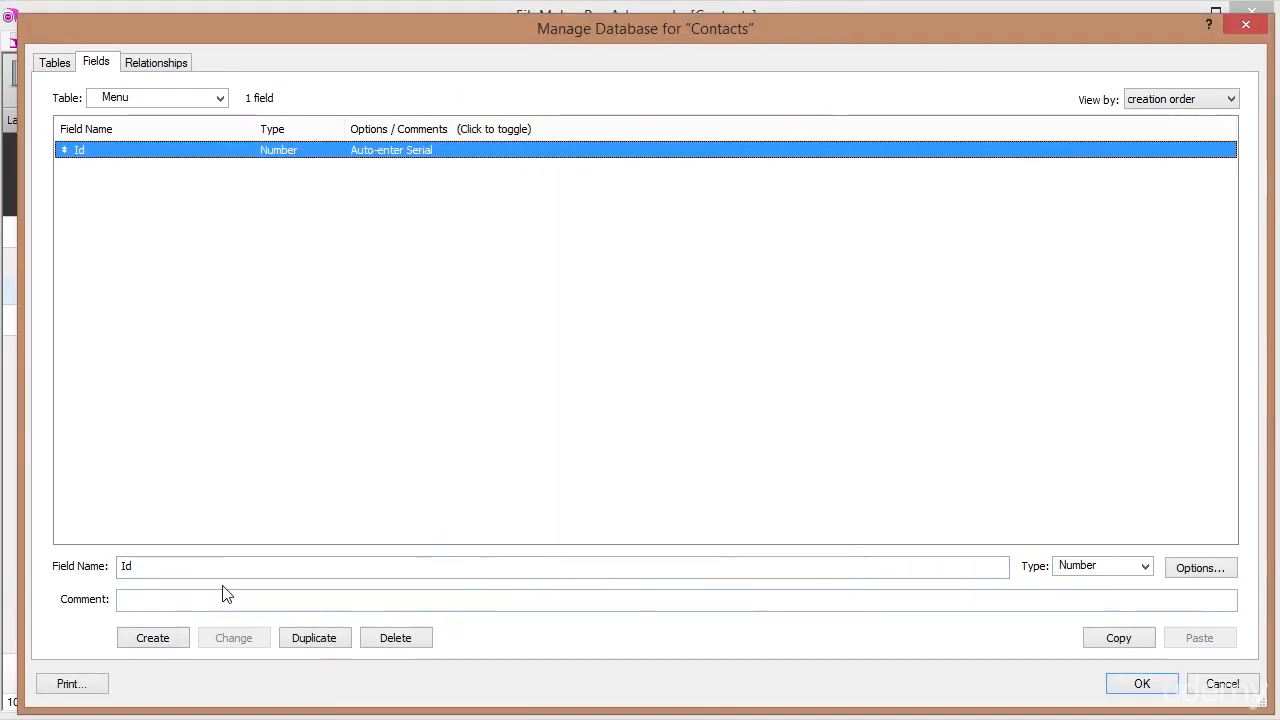
Create a Calculation field named 'c_CurrentDate'.
click(182, 565)
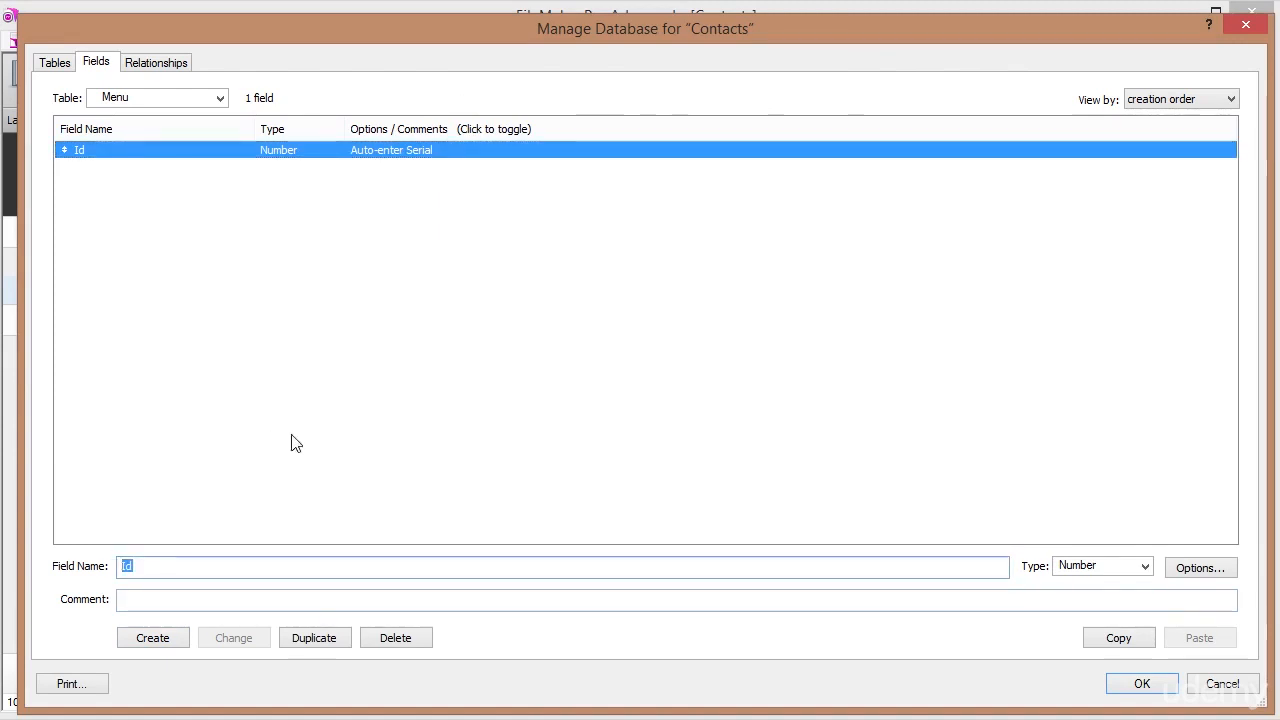
text(c_C)
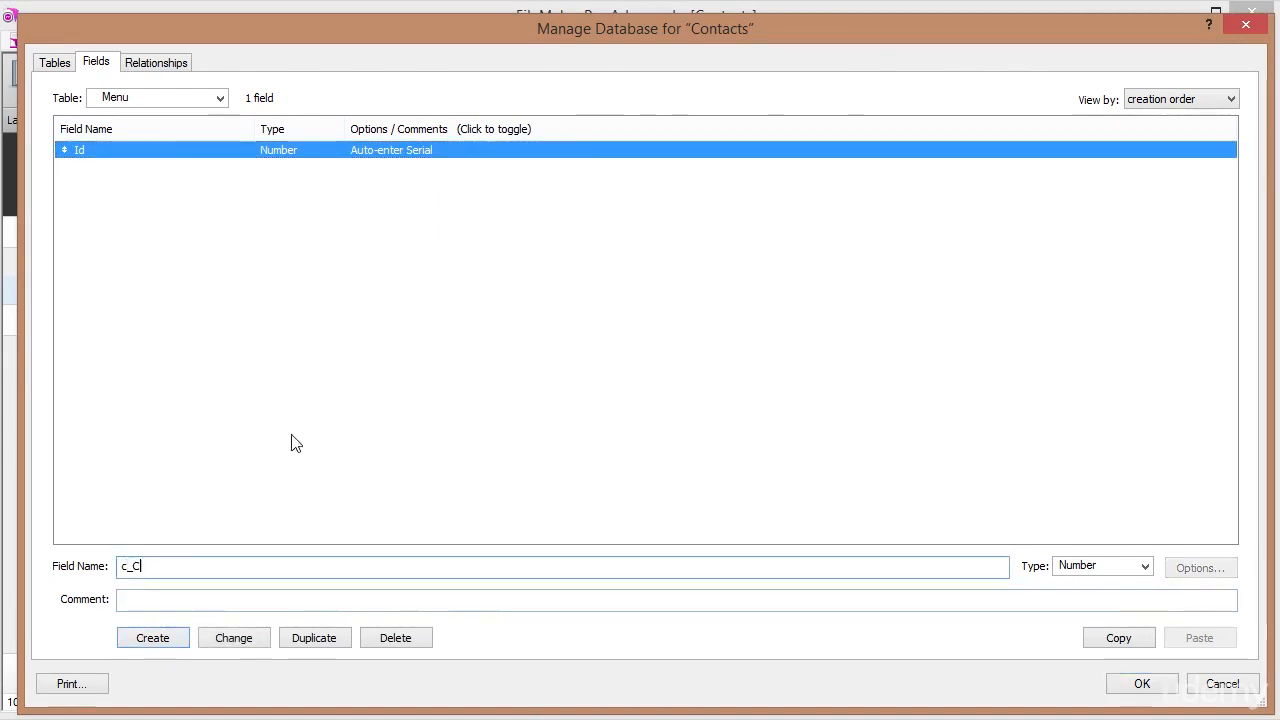
text(urrentDate)
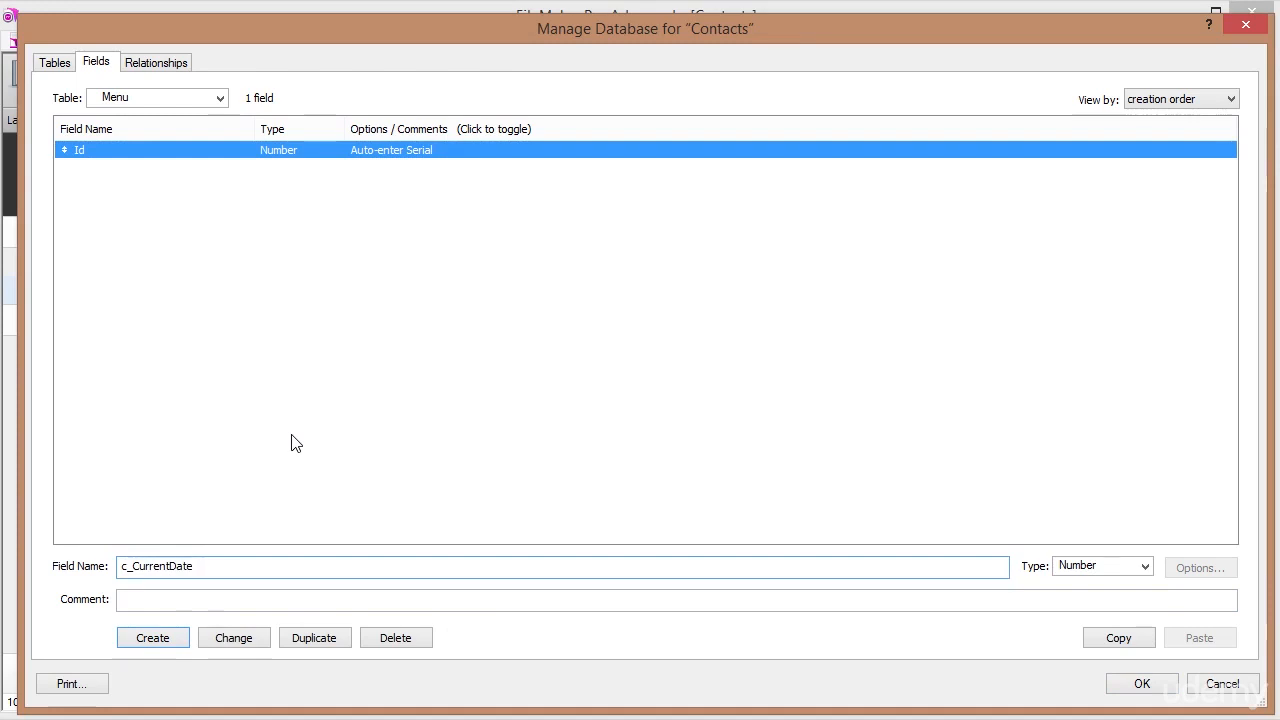
key(Tab)
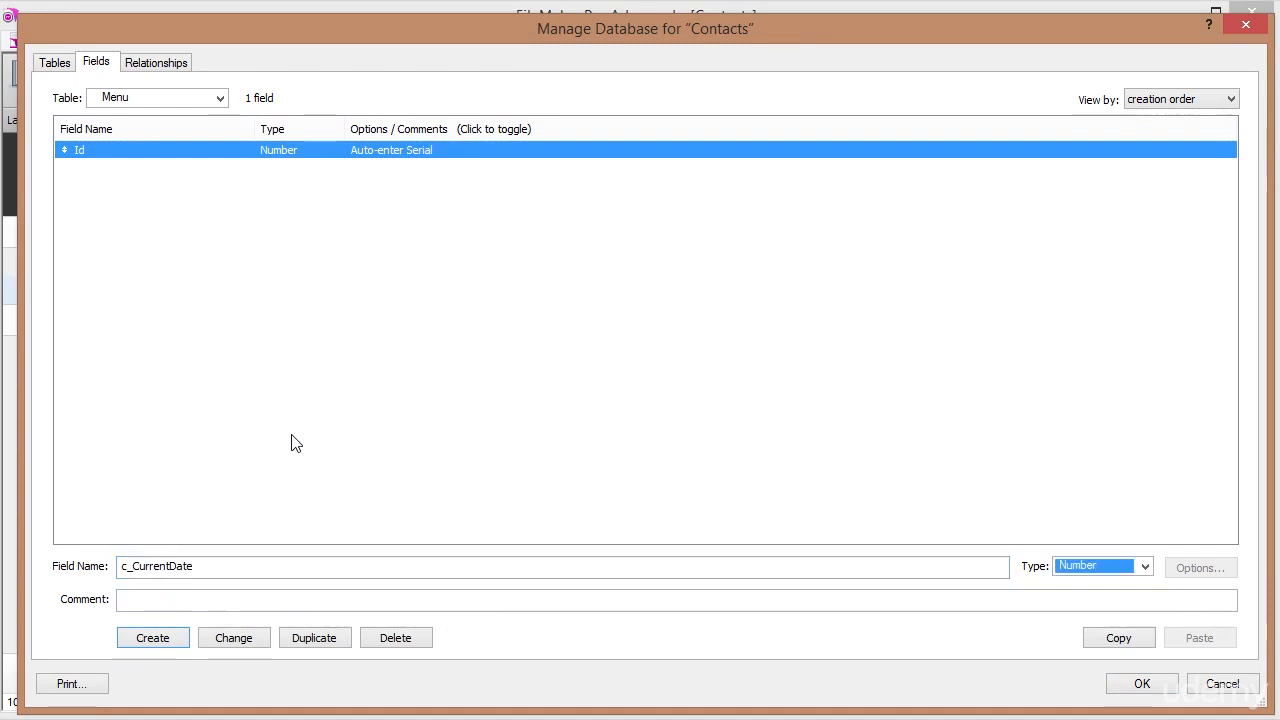
key(ctrl+l)
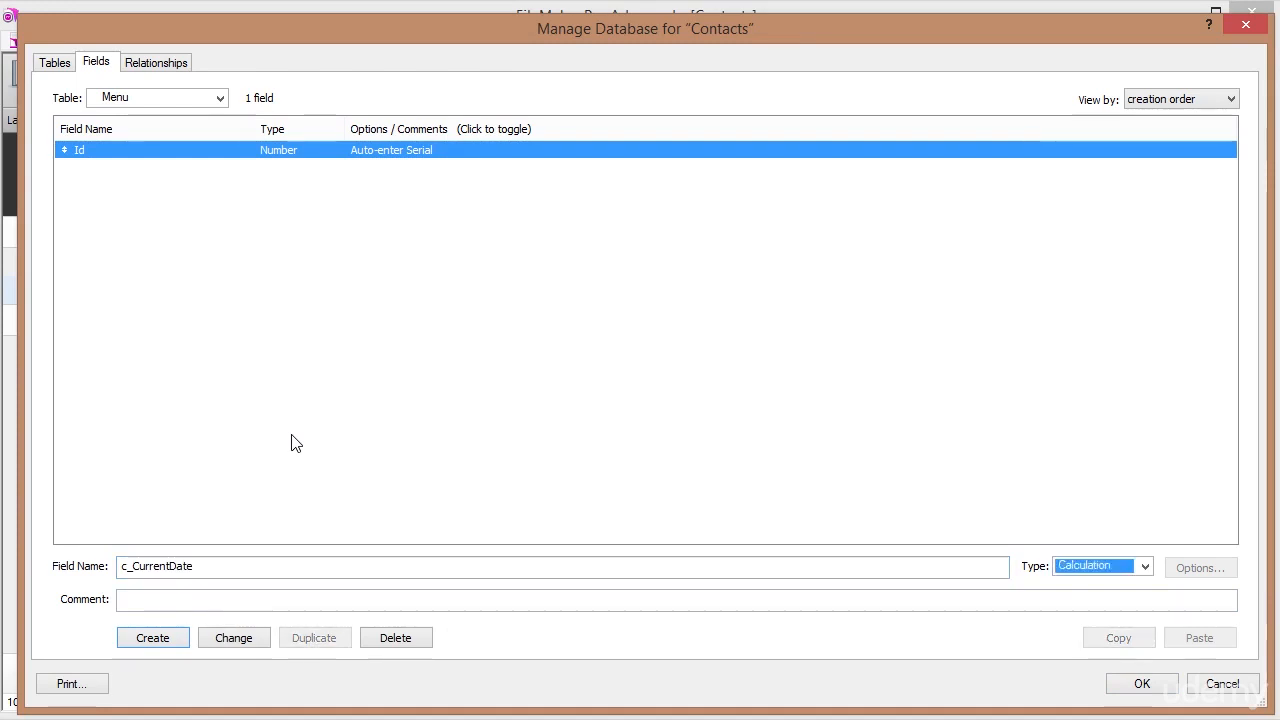
key(Return)
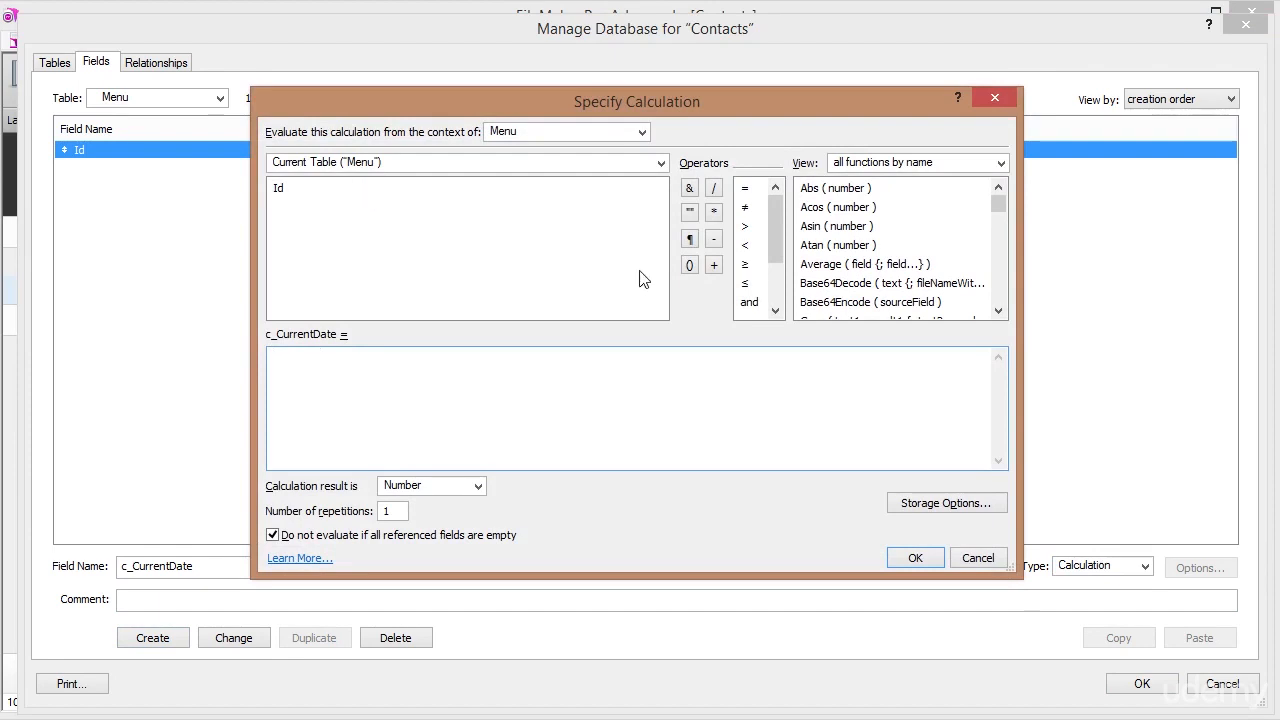
Use Get ( CurrentDate ) from the Get functions as the formula, with a Date result.
click(1001, 164)
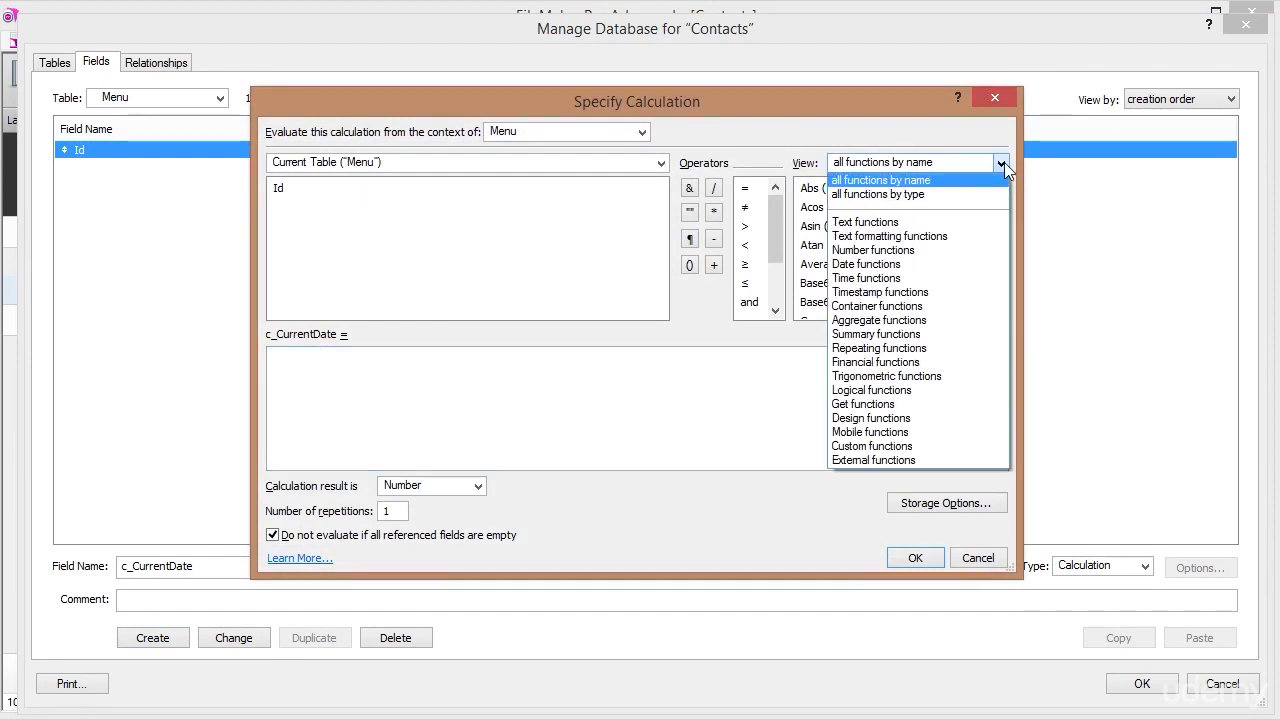
click(893, 405)
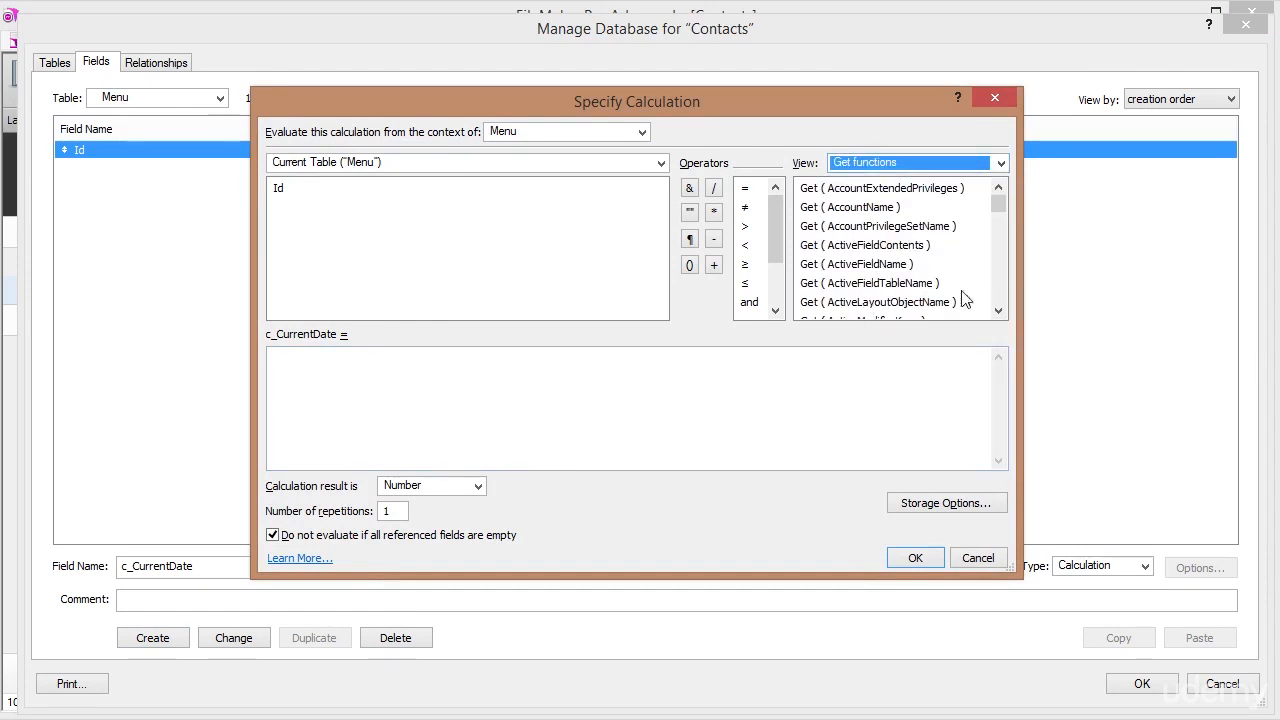
scroll(1000, 290, down, 5)
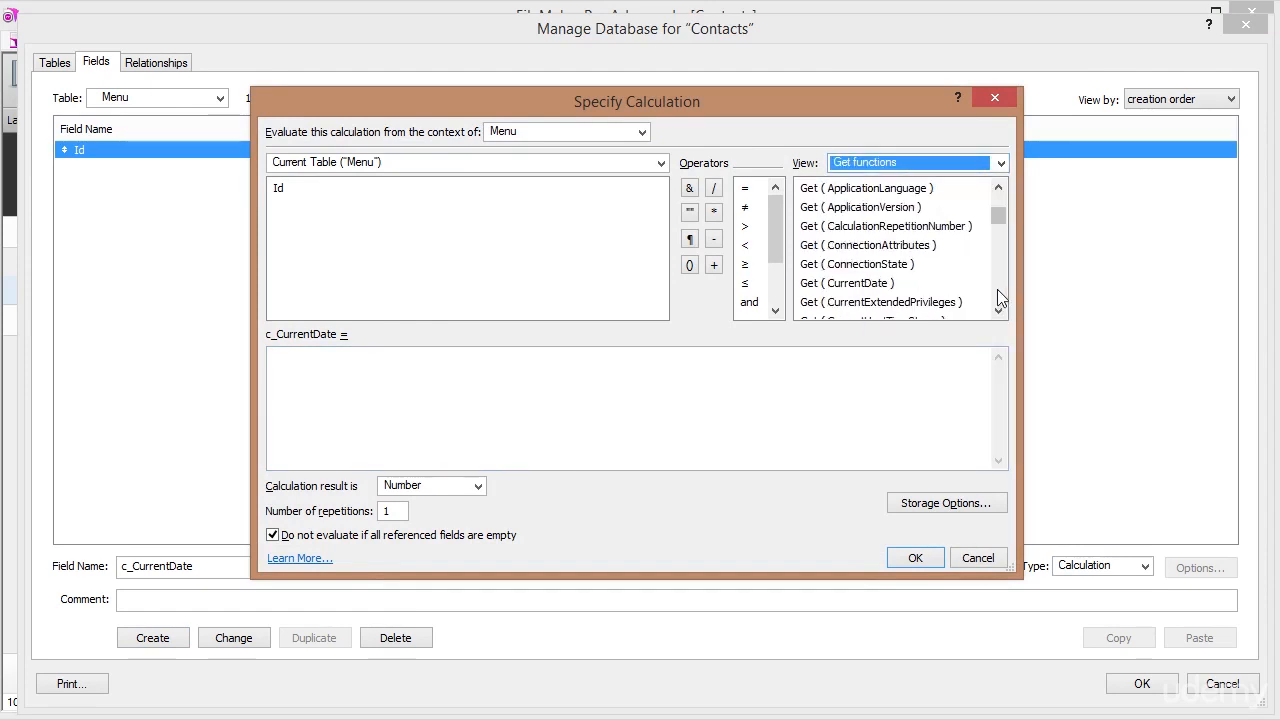
click(905, 285)
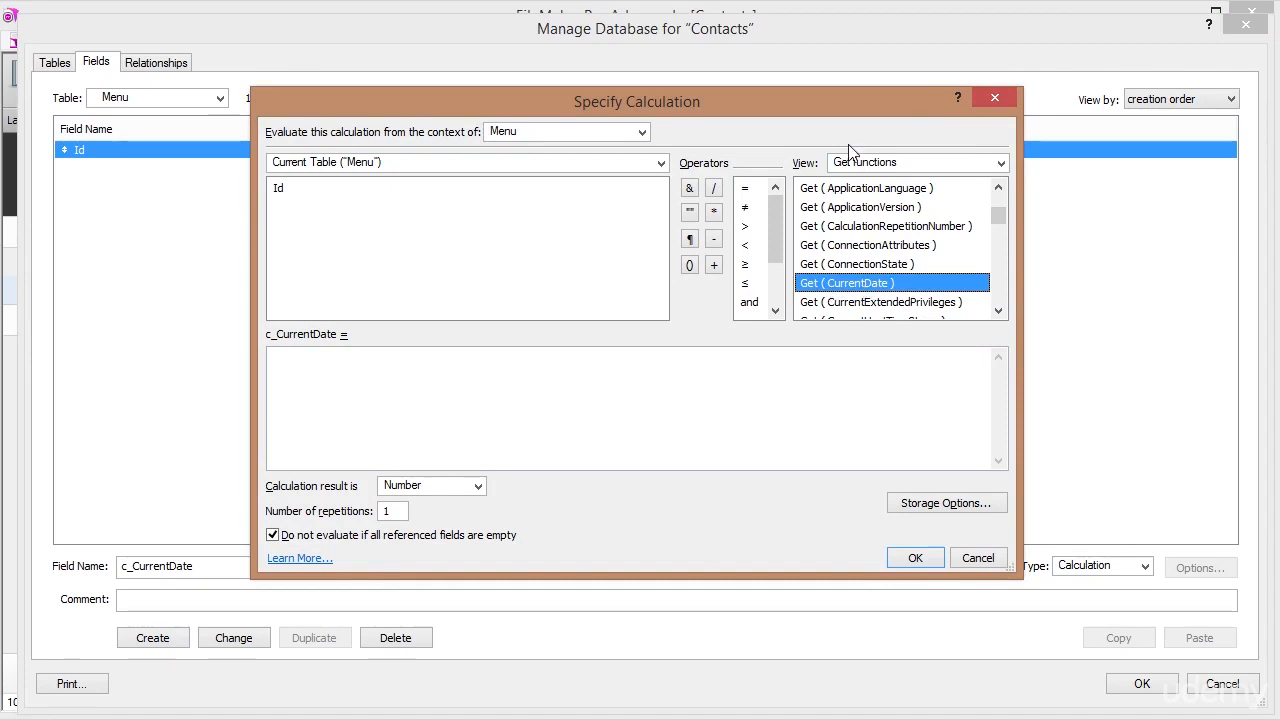
double_click(857, 286)
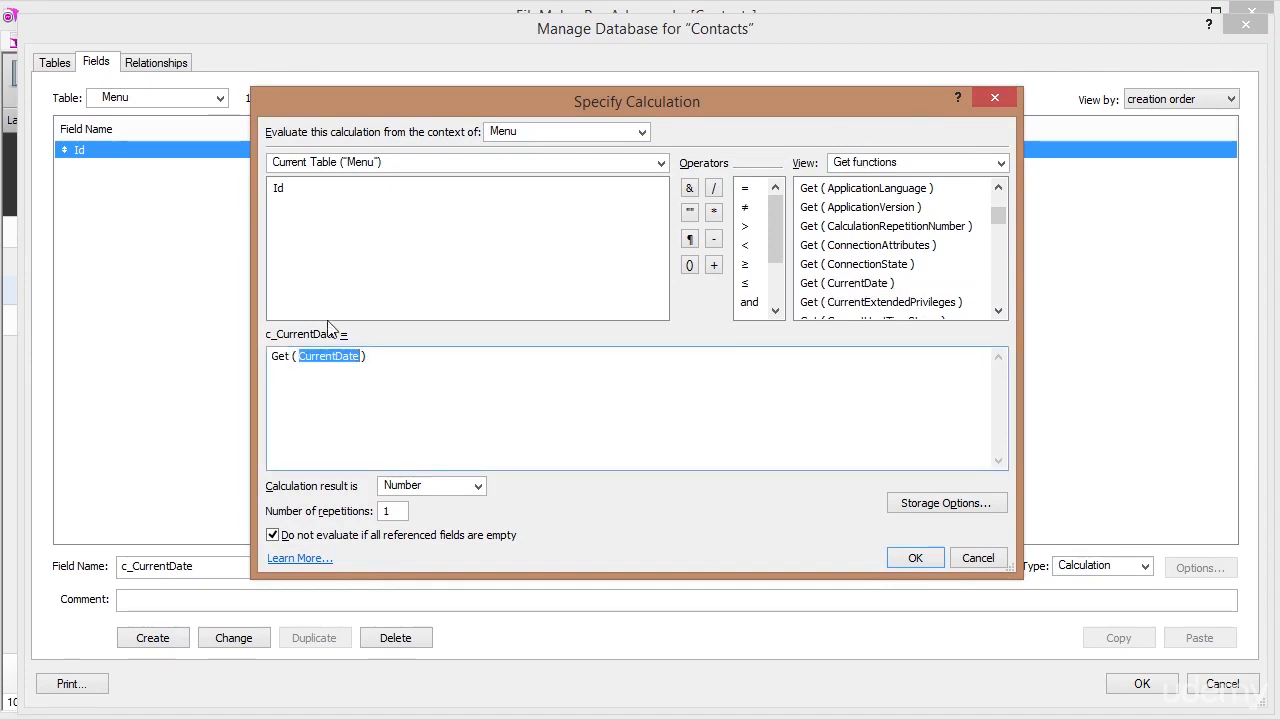
click(388, 358)
click(477, 487)
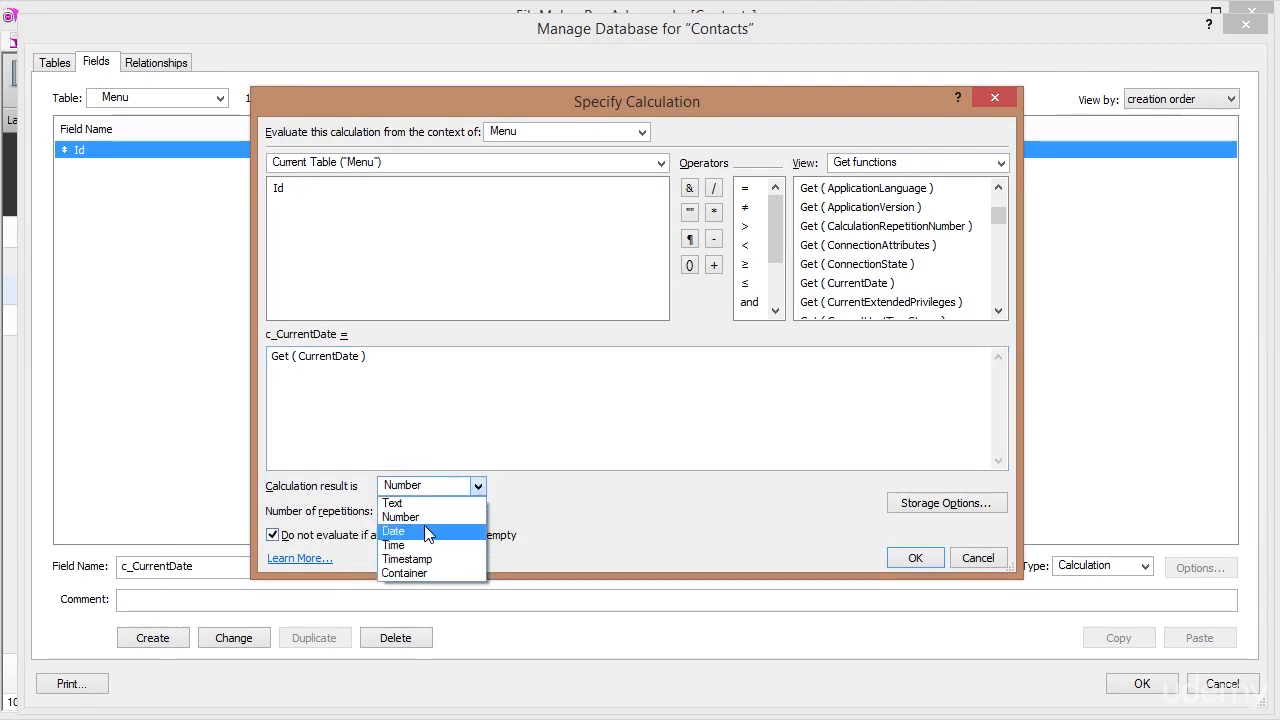
click(428, 531)
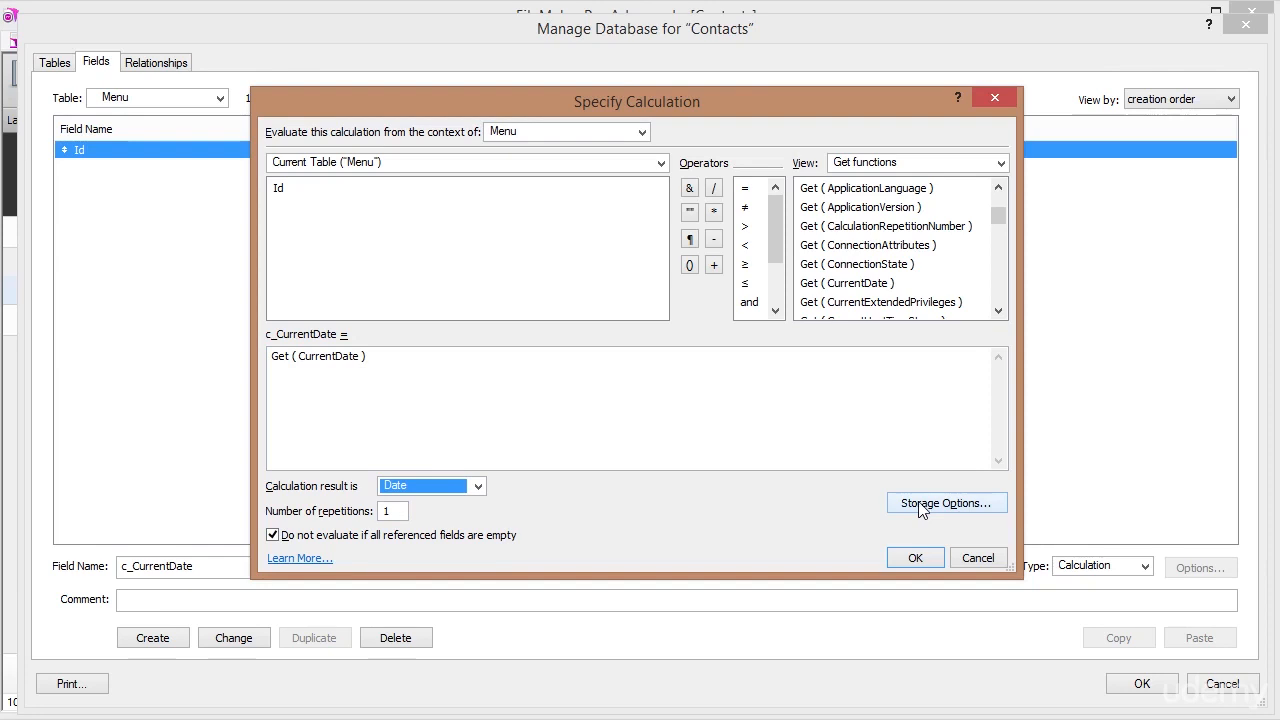
click(392, 357)
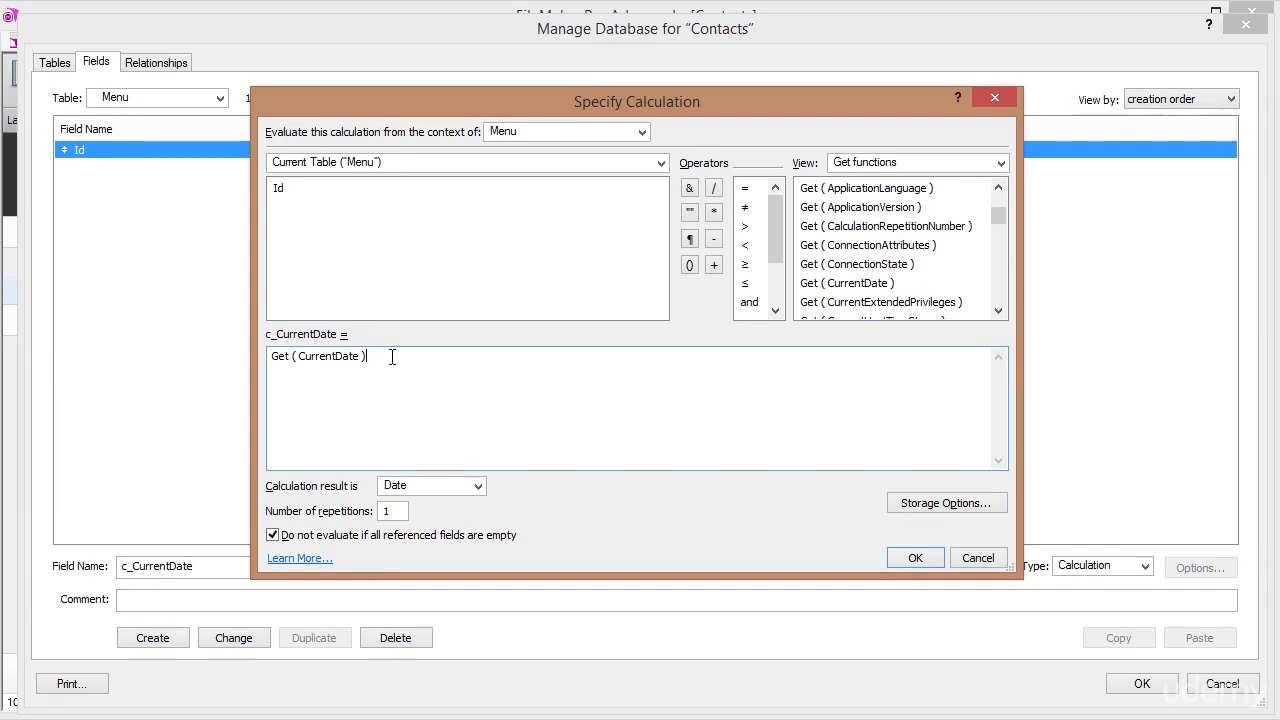
Set c_CurrentDate to 'Do not store calculation results' and confirm the calculation.
click(941, 507)
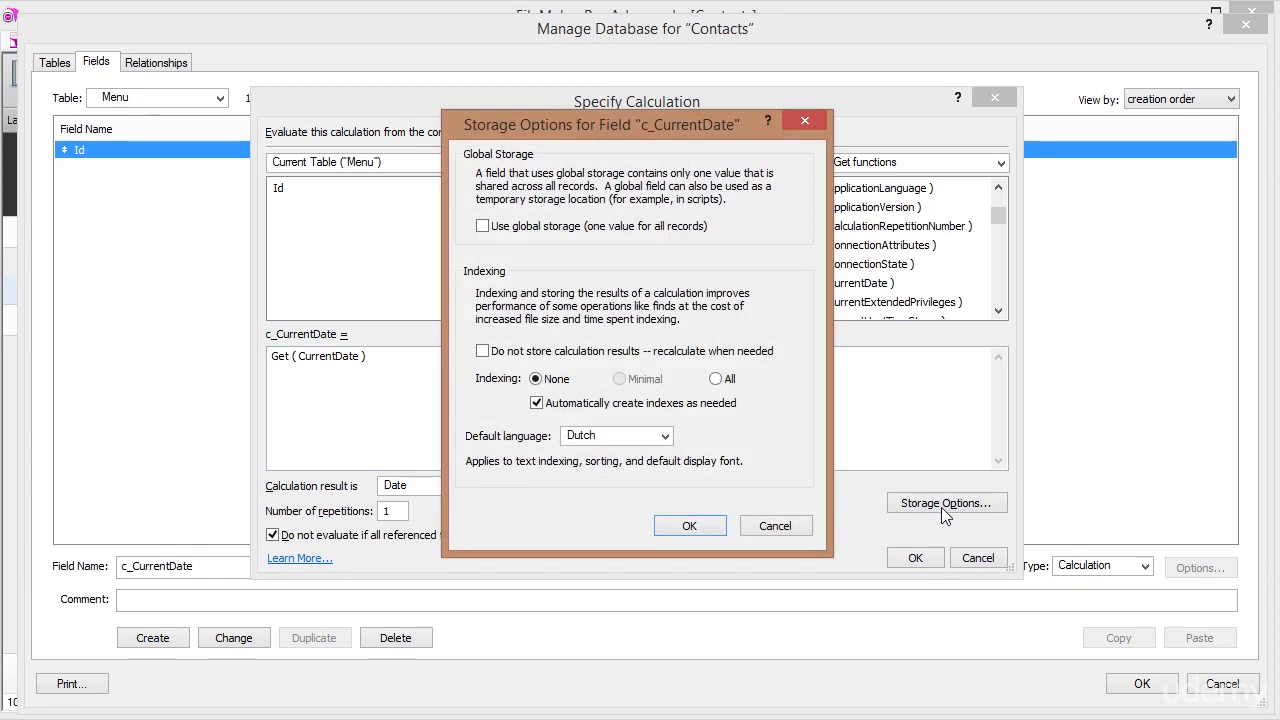
click(482, 351)
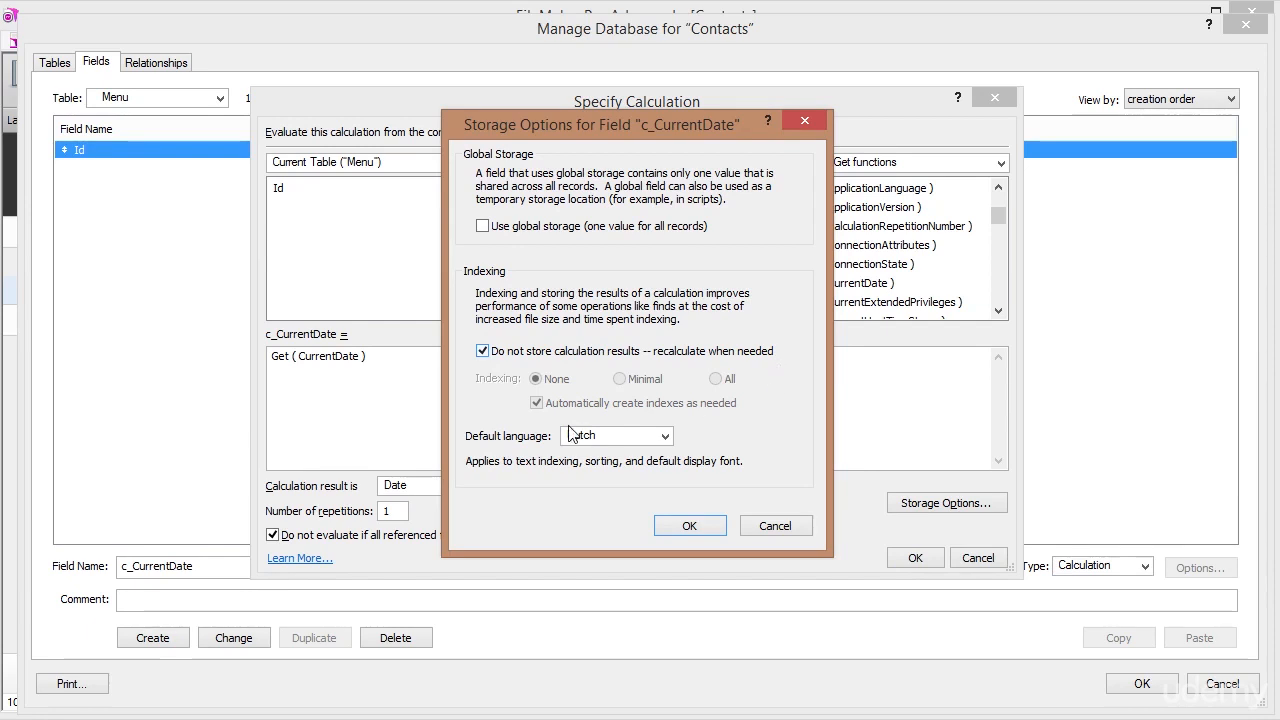
click(689, 525)
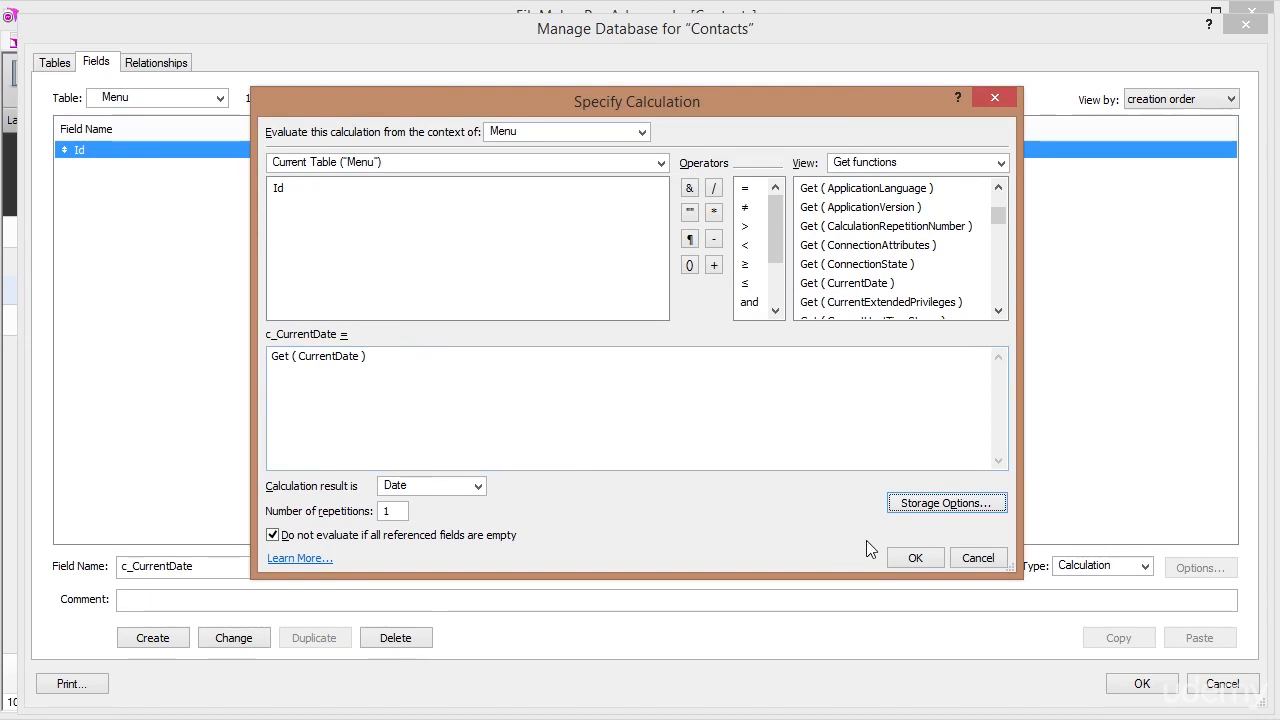
click(918, 558)
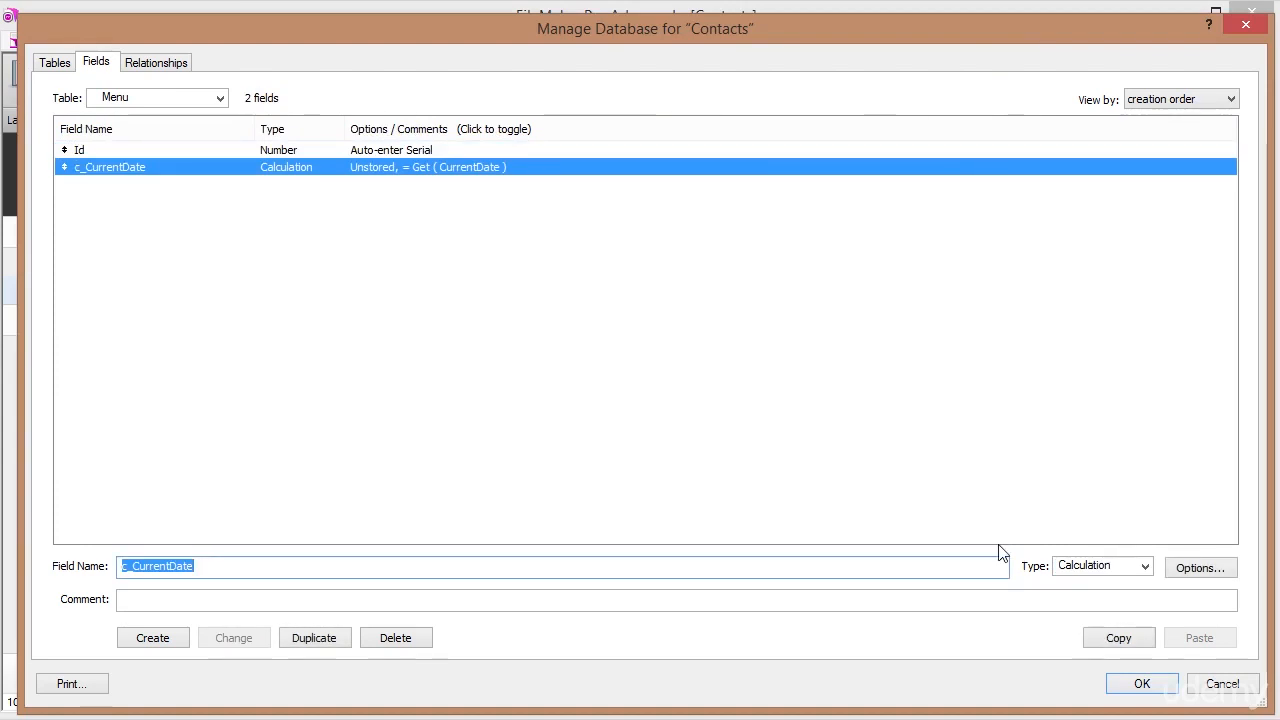
Close Manage Database, switch to the Menu layout and add a new record.
click(1141, 684)
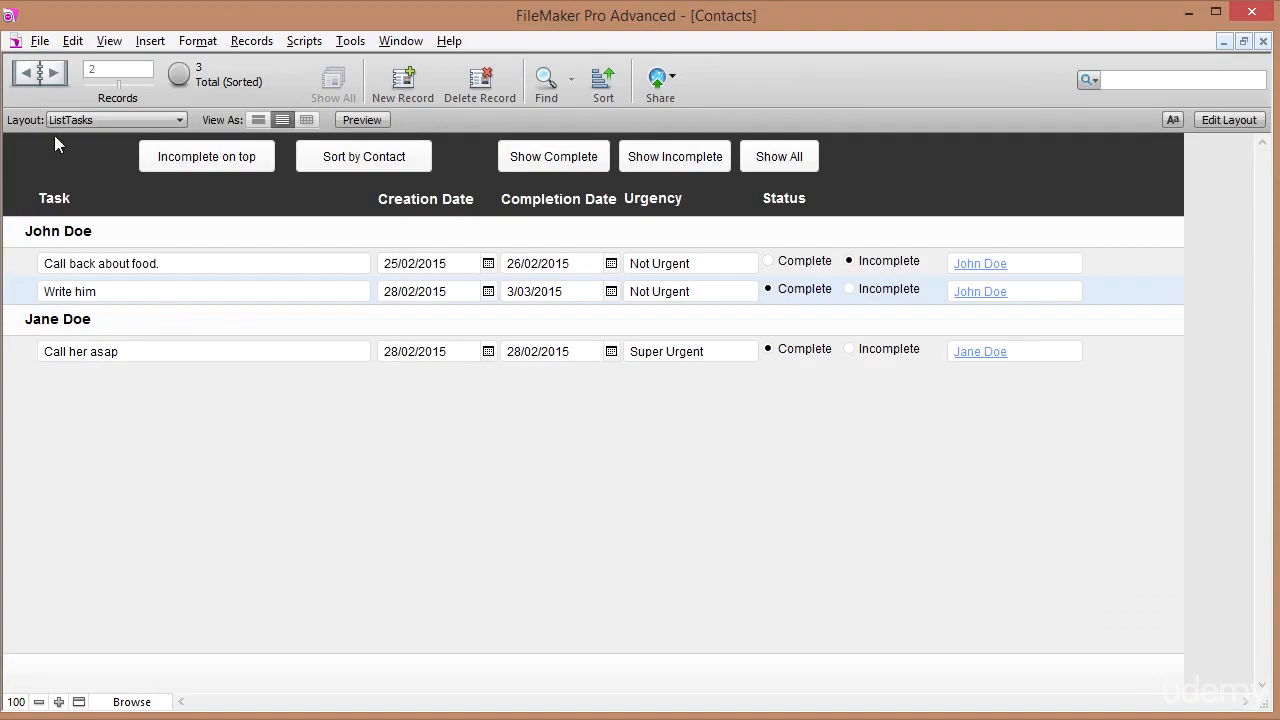
click(81, 119)
click(82, 219)
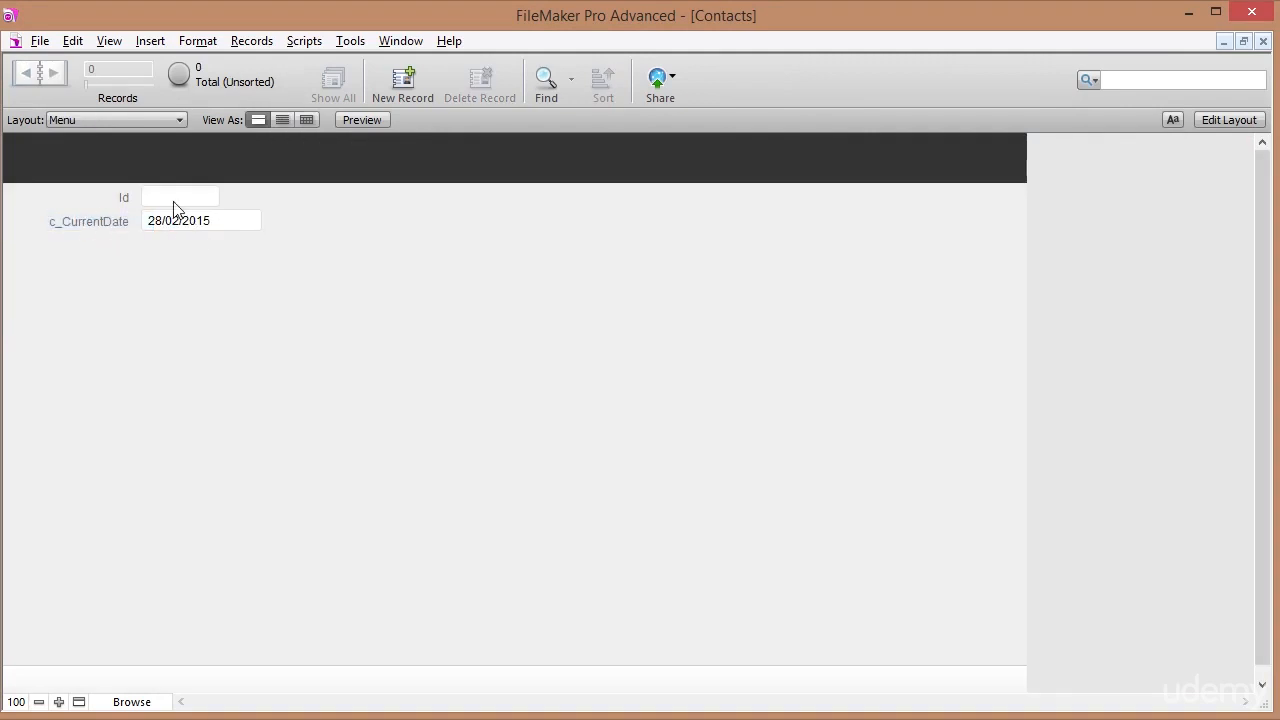
click(397, 88)
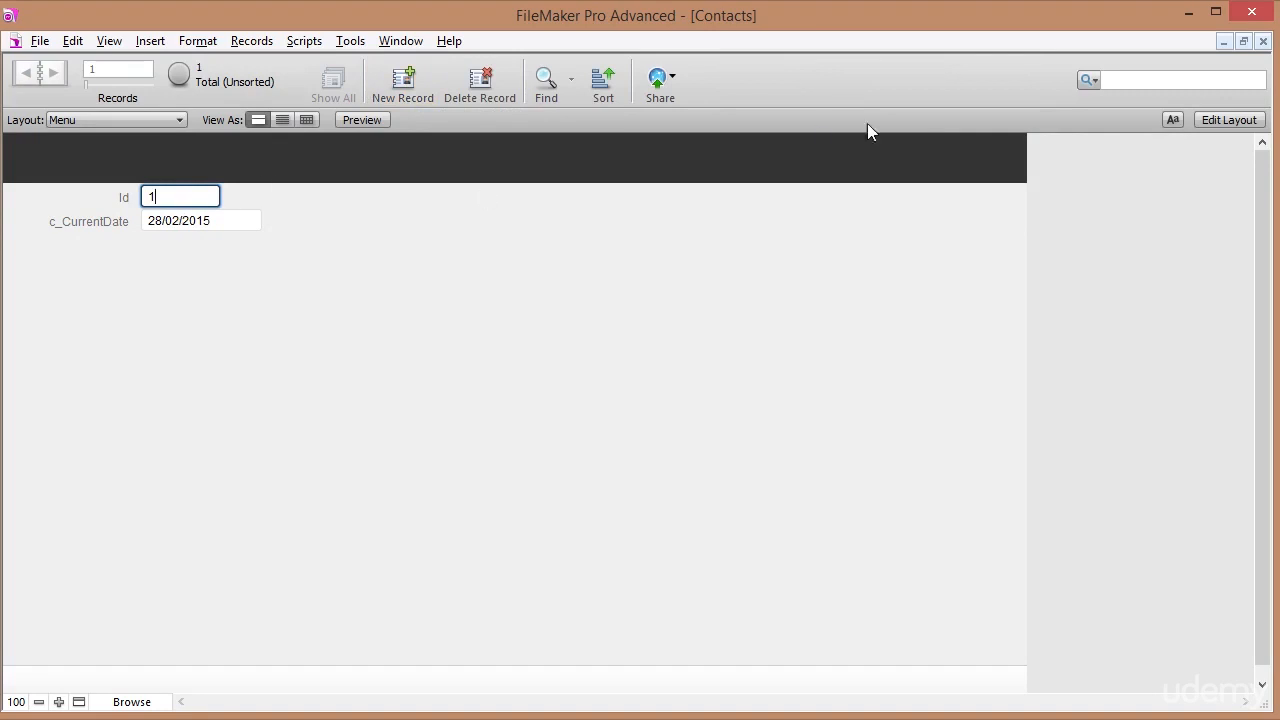
In Layout mode, delete the Id and c_CurrentDate fields from the Menu layout.
click(1226, 120)
drag(349, 286, 115, 224)
key(Delete)
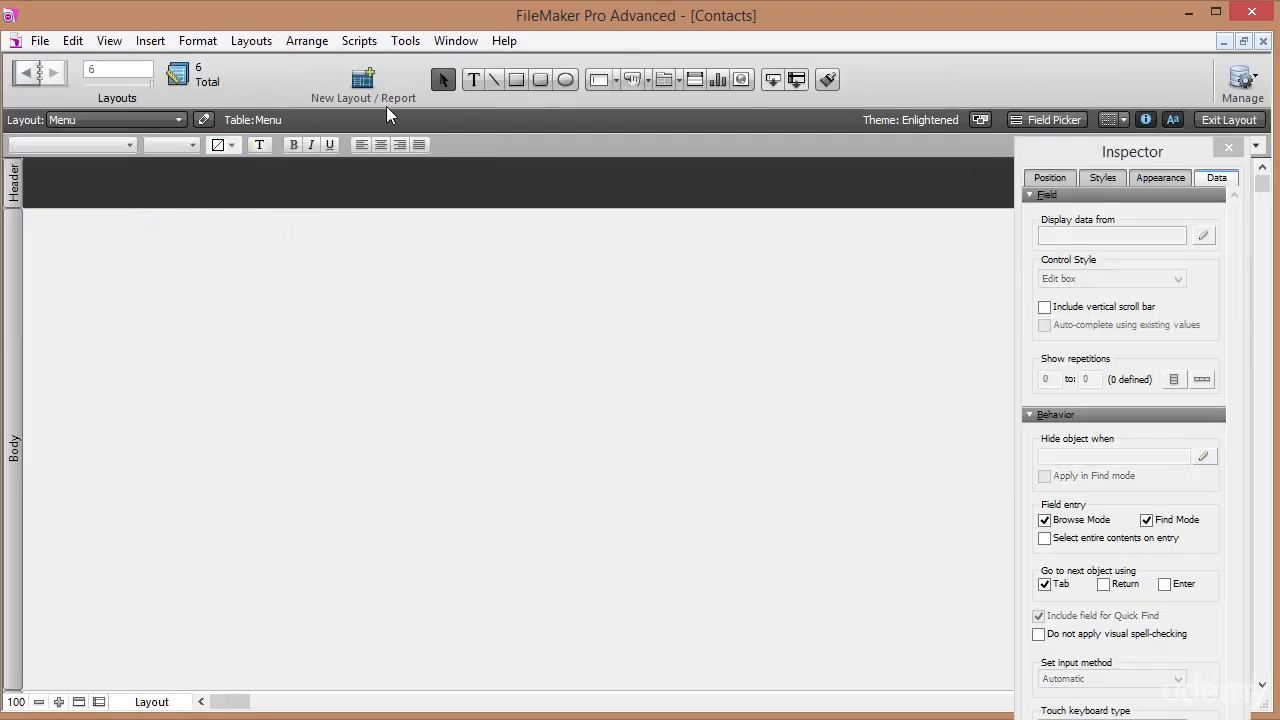
Add a 36 pt 'Menu' text title at the left of the header.
click(474, 84)
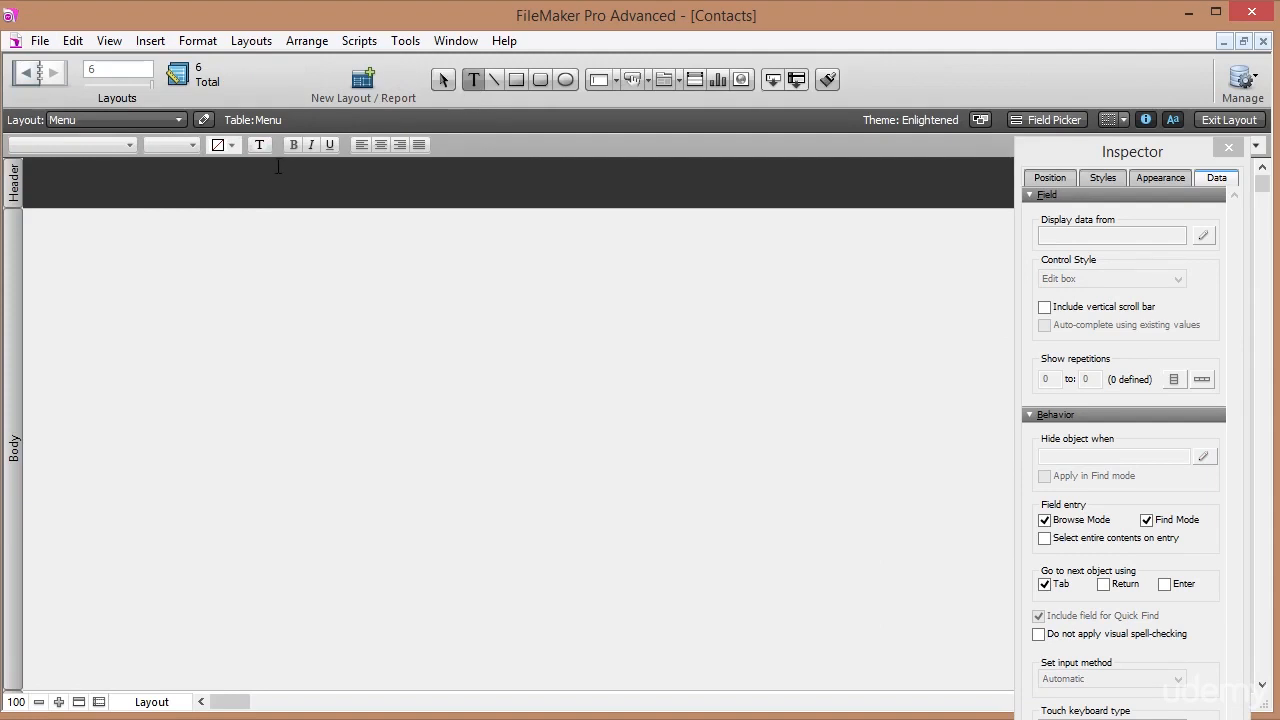
click(188, 190)
text(Menu)
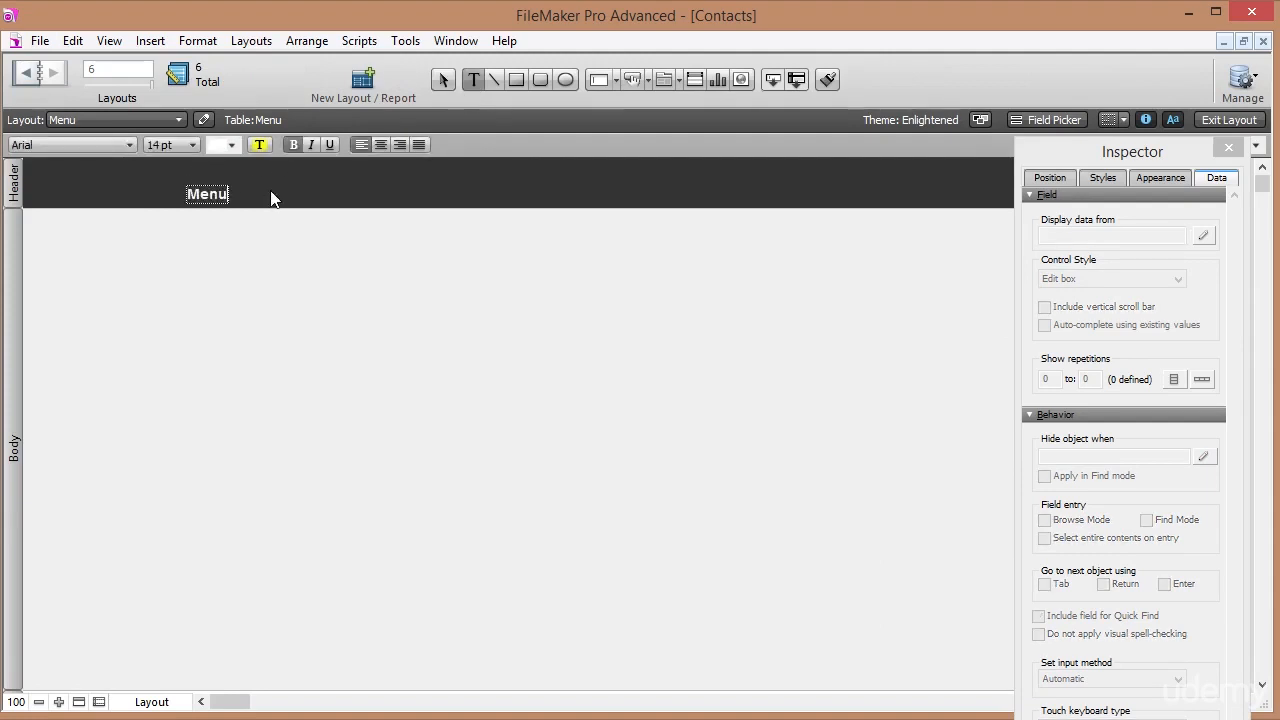
click(172, 146)
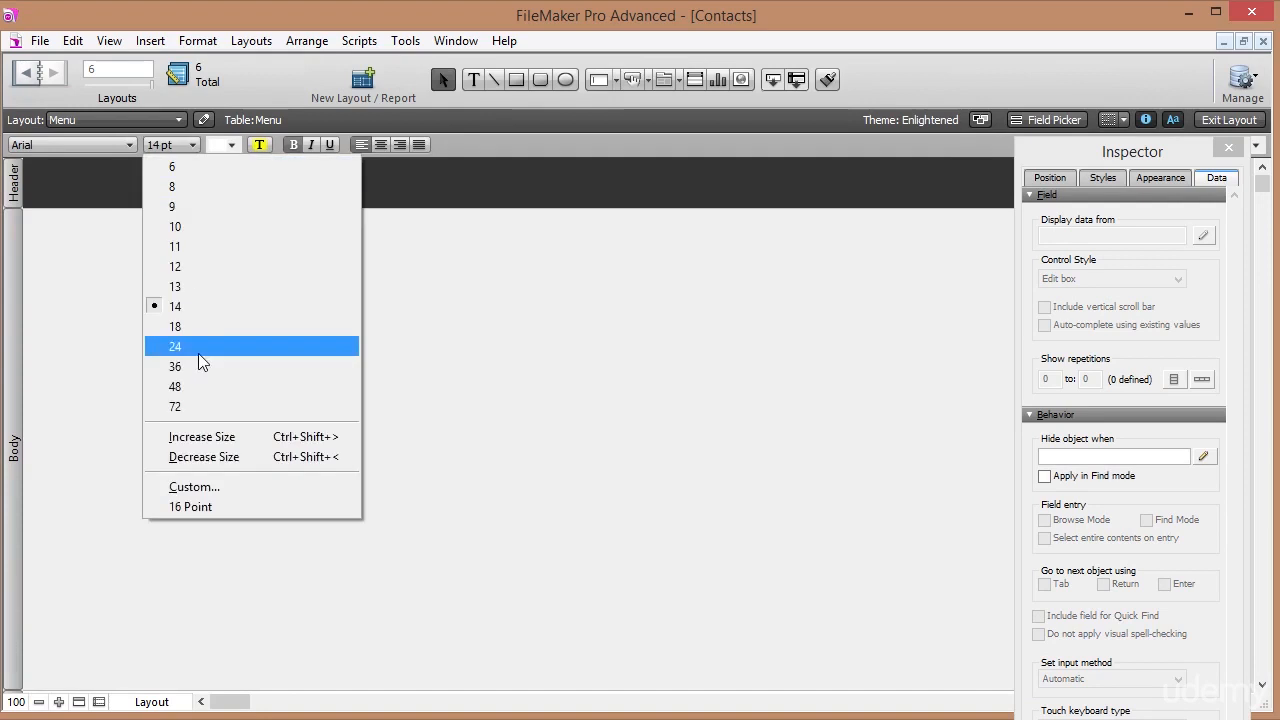
click(198, 367)
drag(237, 217, 170, 203)
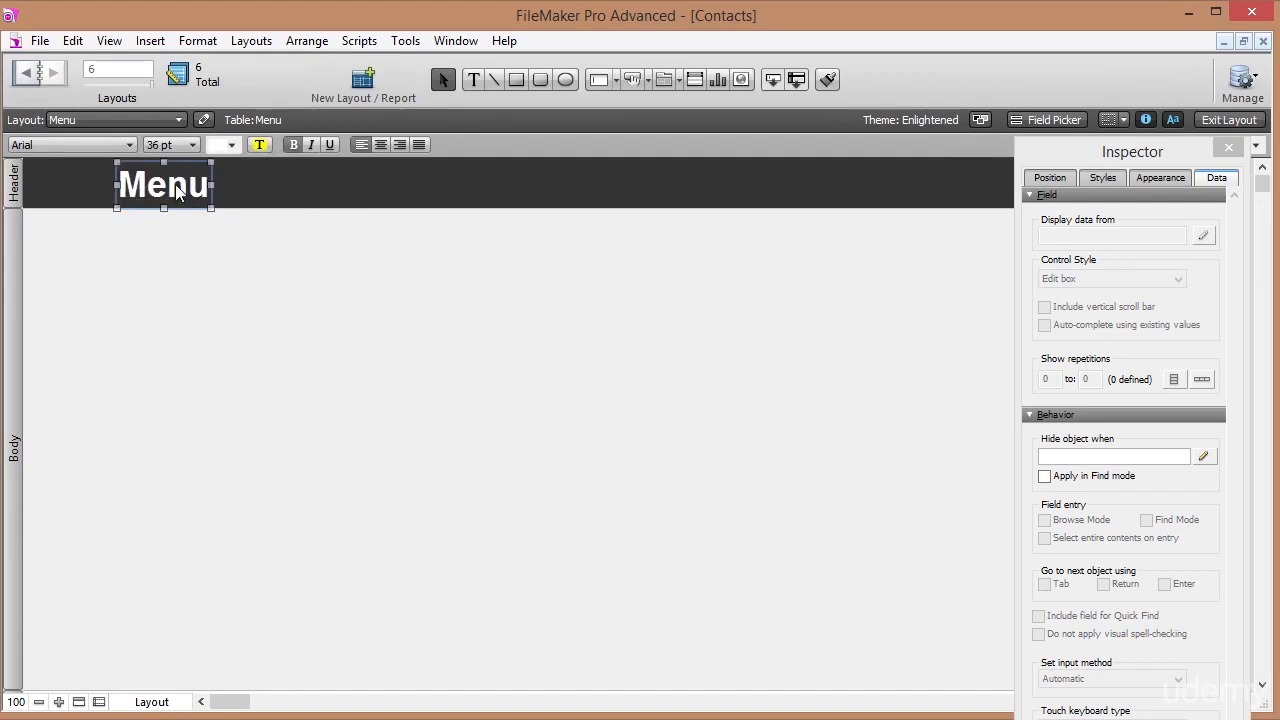
Insert a c_CurrentDate merge field from the current table at the header's right.
click(473, 79)
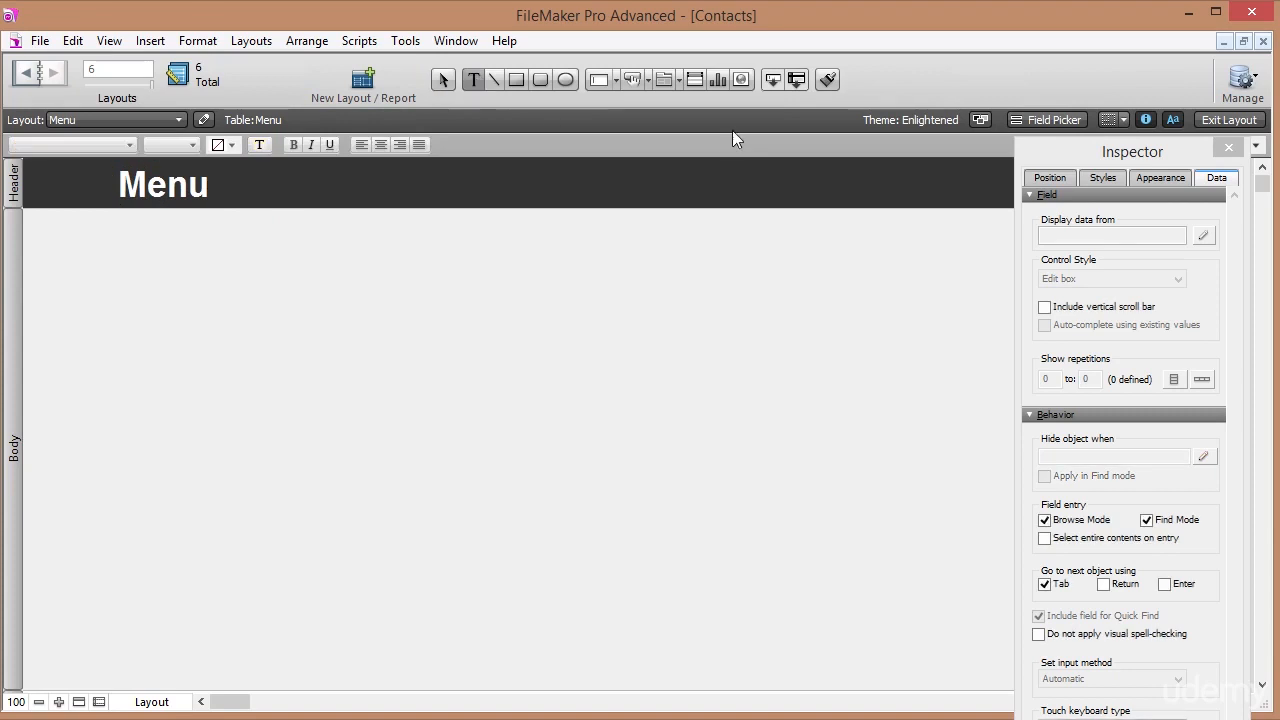
click(877, 193)
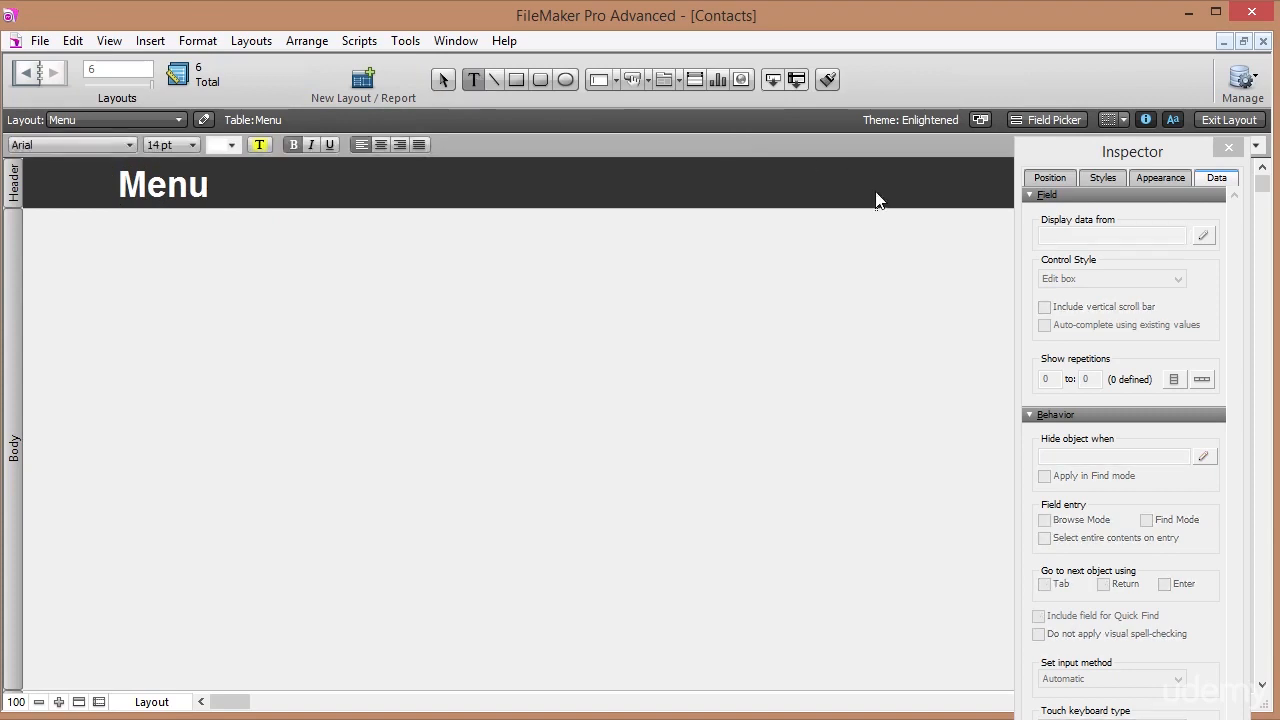
click(125, 52)
mouse_move(150, 40)
click(226, 528)
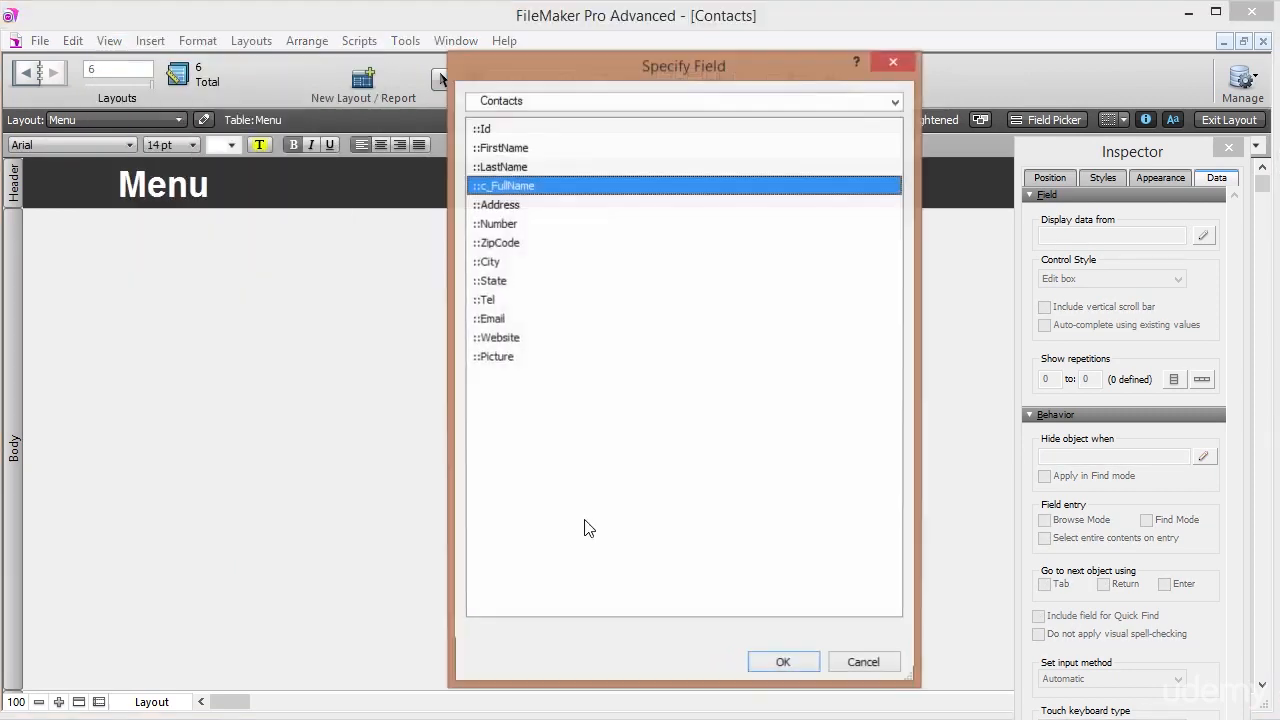
click(611, 104)
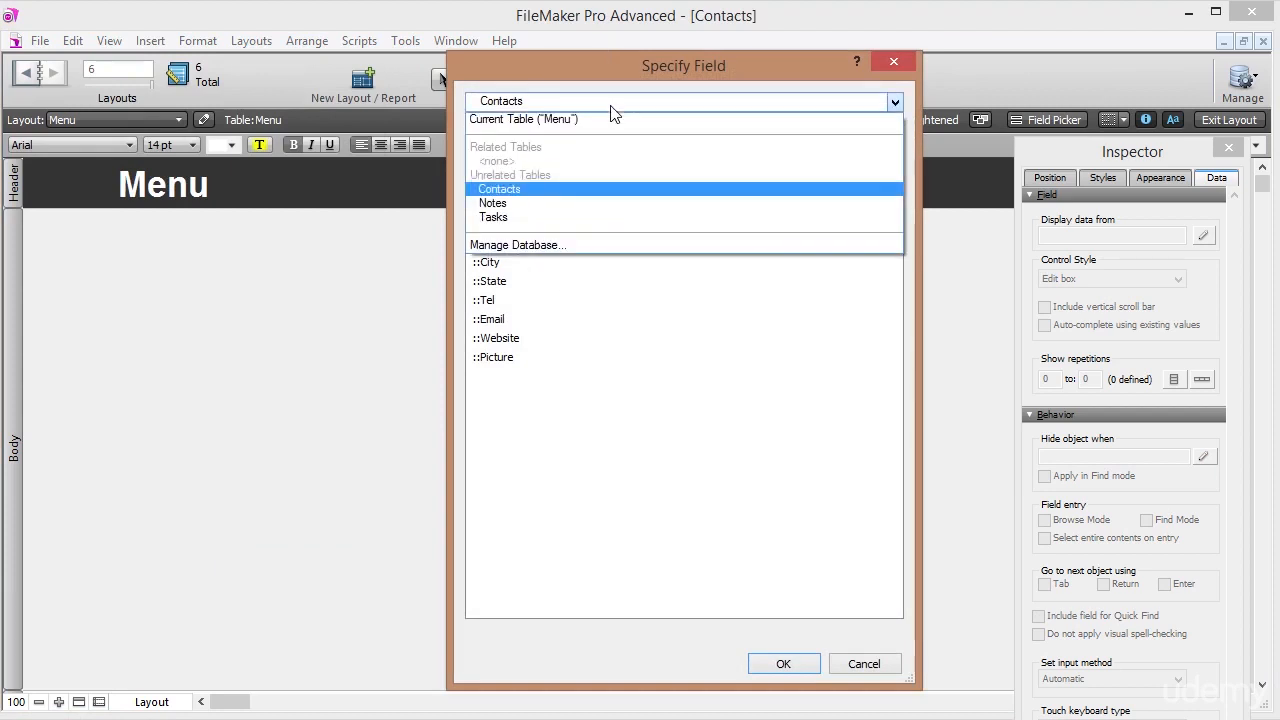
click(596, 121)
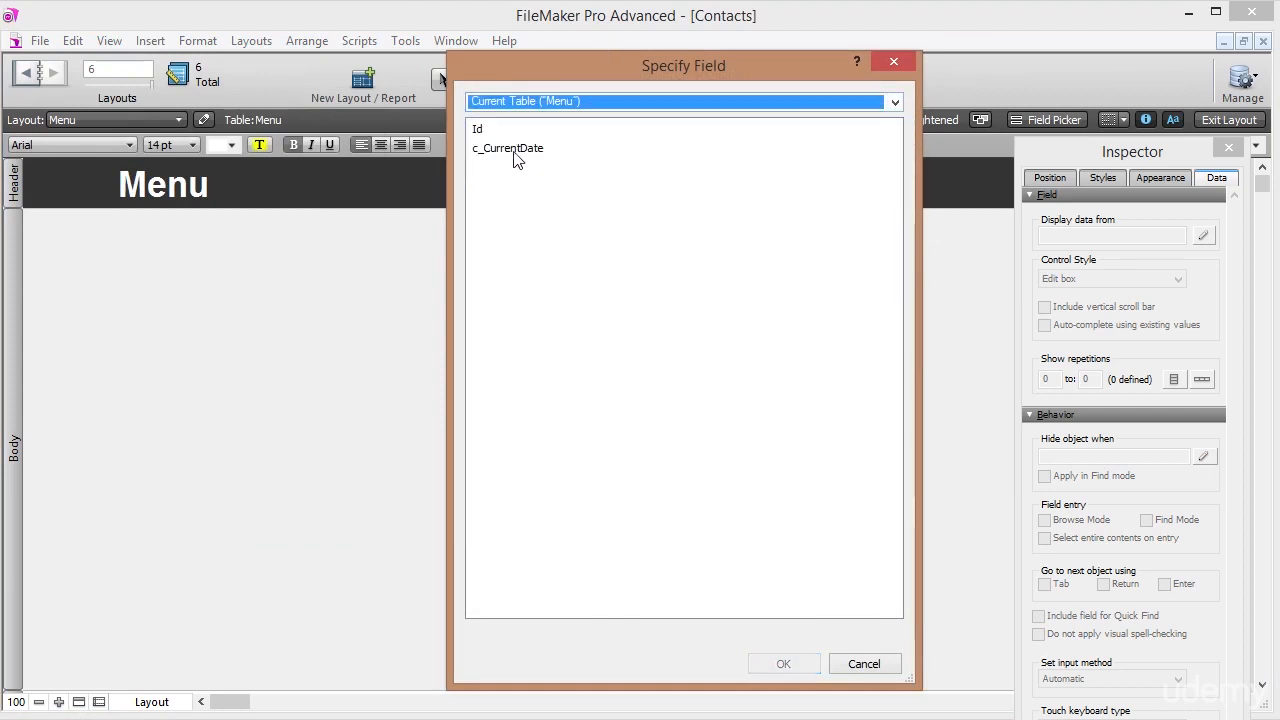
double_click(517, 152)
click(946, 200)
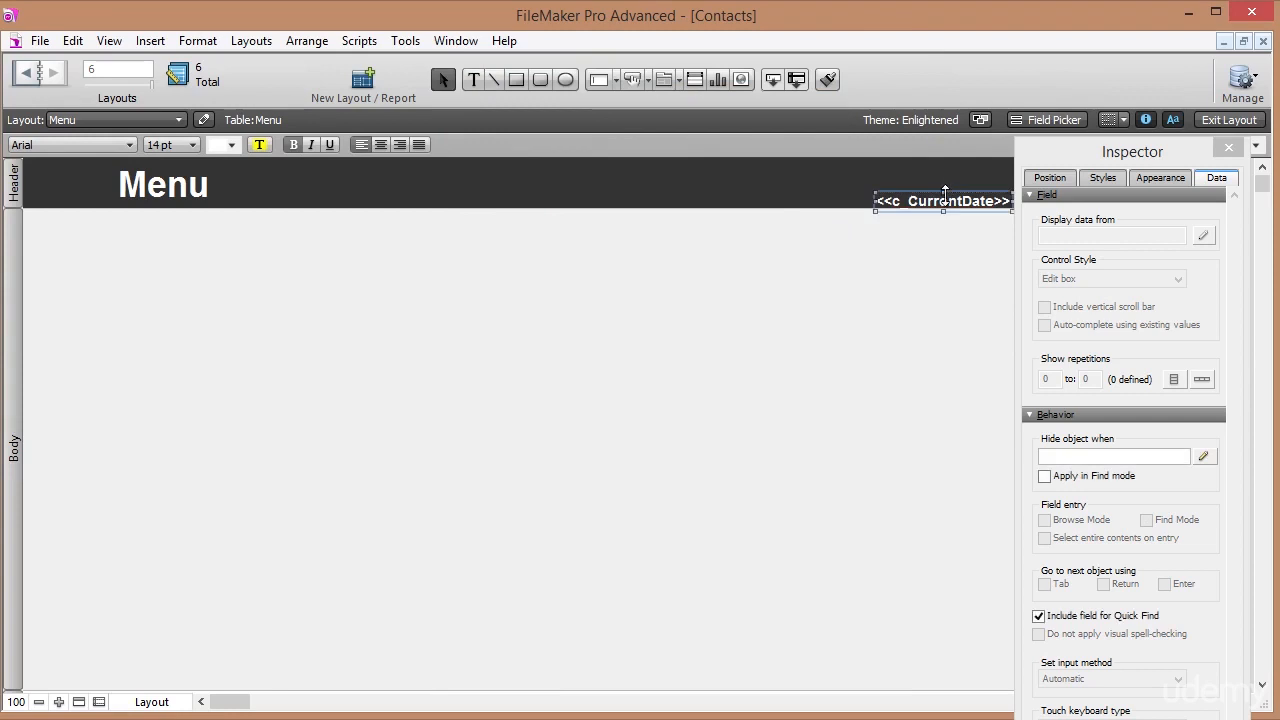
drag(946, 200, 838, 191)
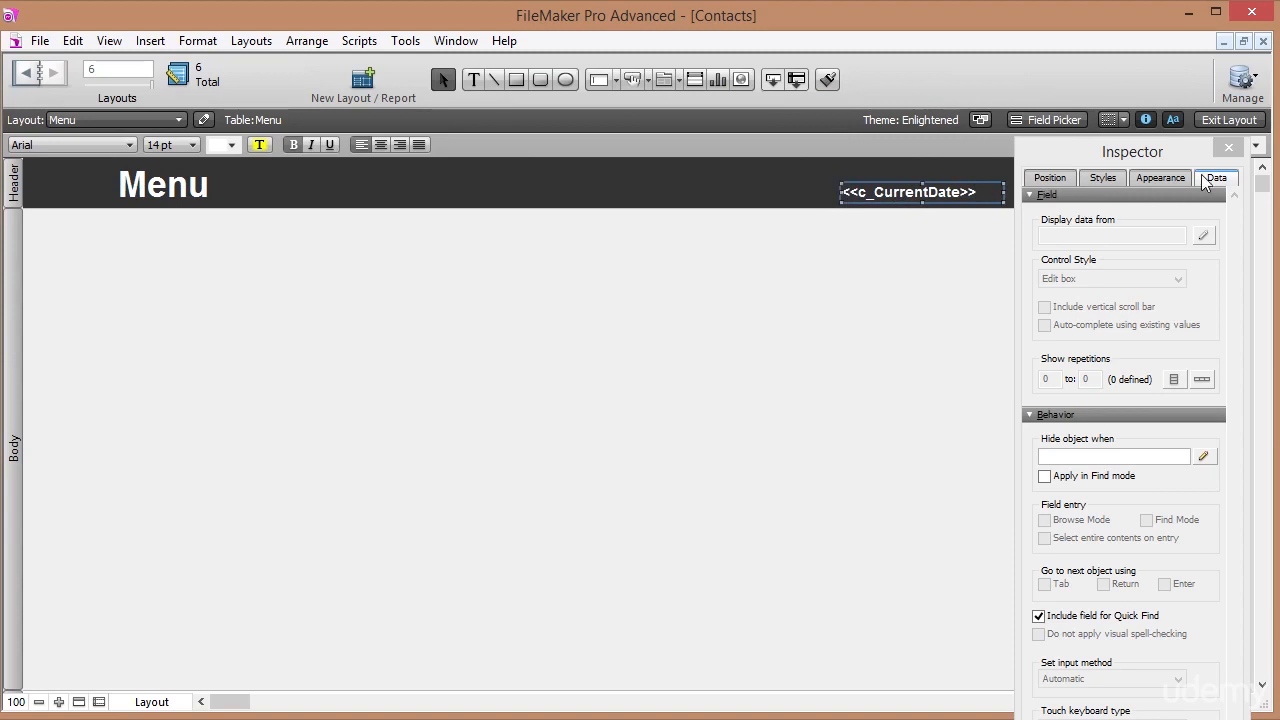
drag(1127, 155, 1034, 19)
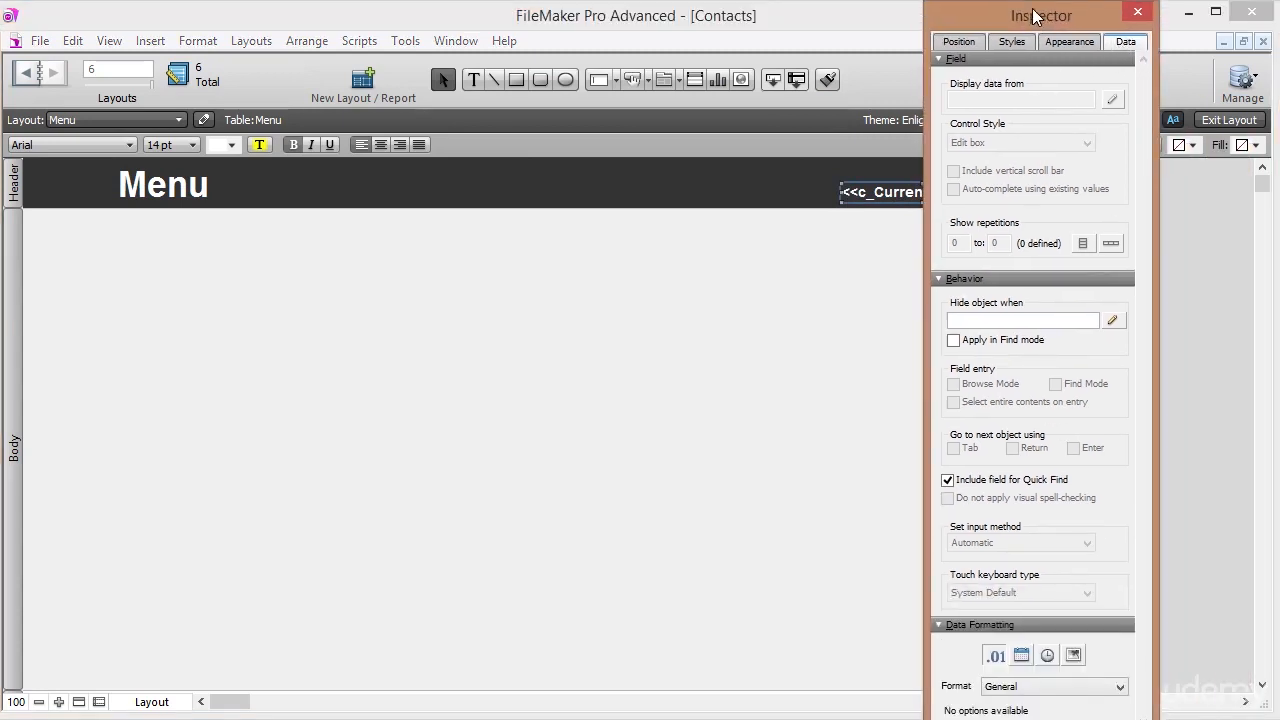
Format the header date as 25/12/2003 and return to Browse mode showing 28/02/2015.
click(1021, 656)
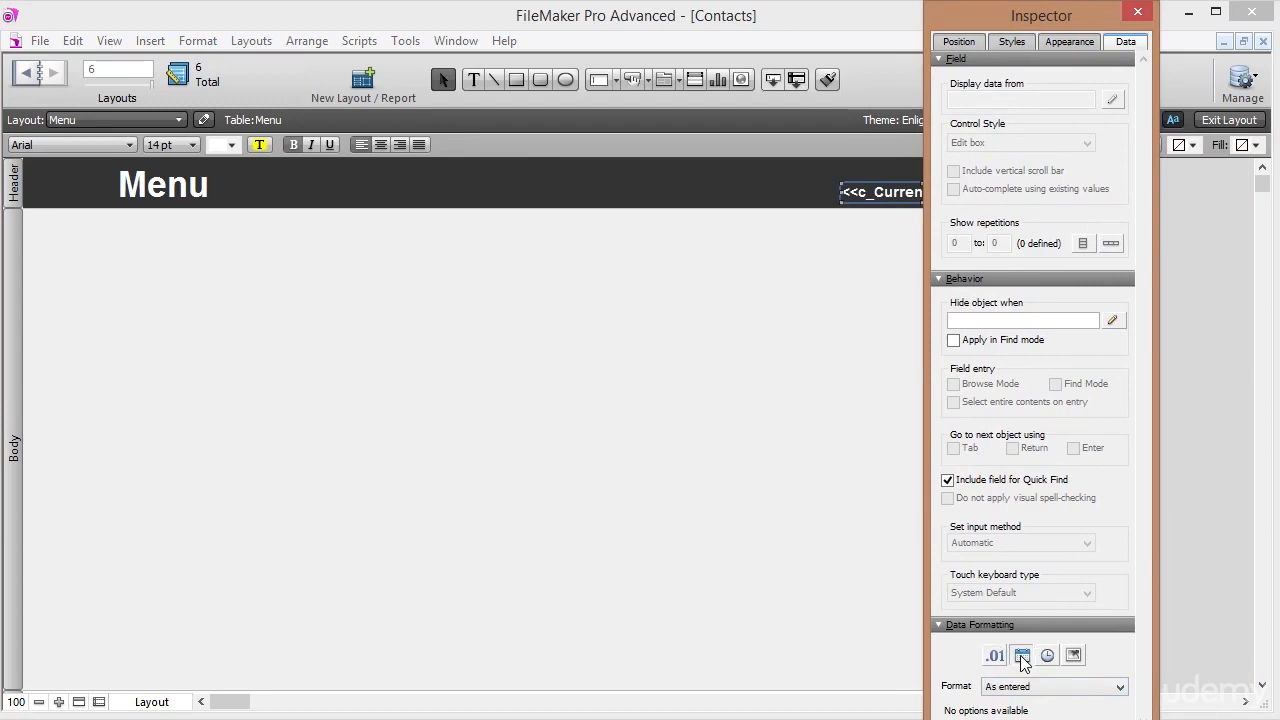
click(1027, 688)
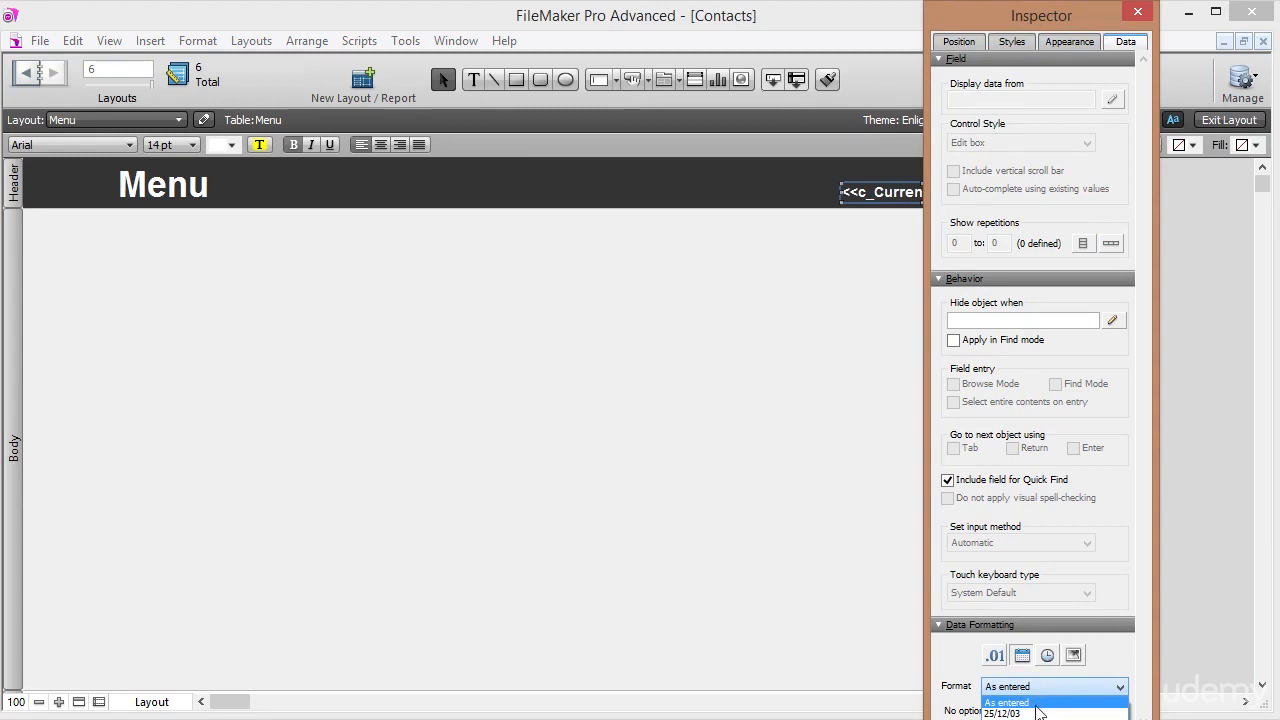
click(1036, 714)
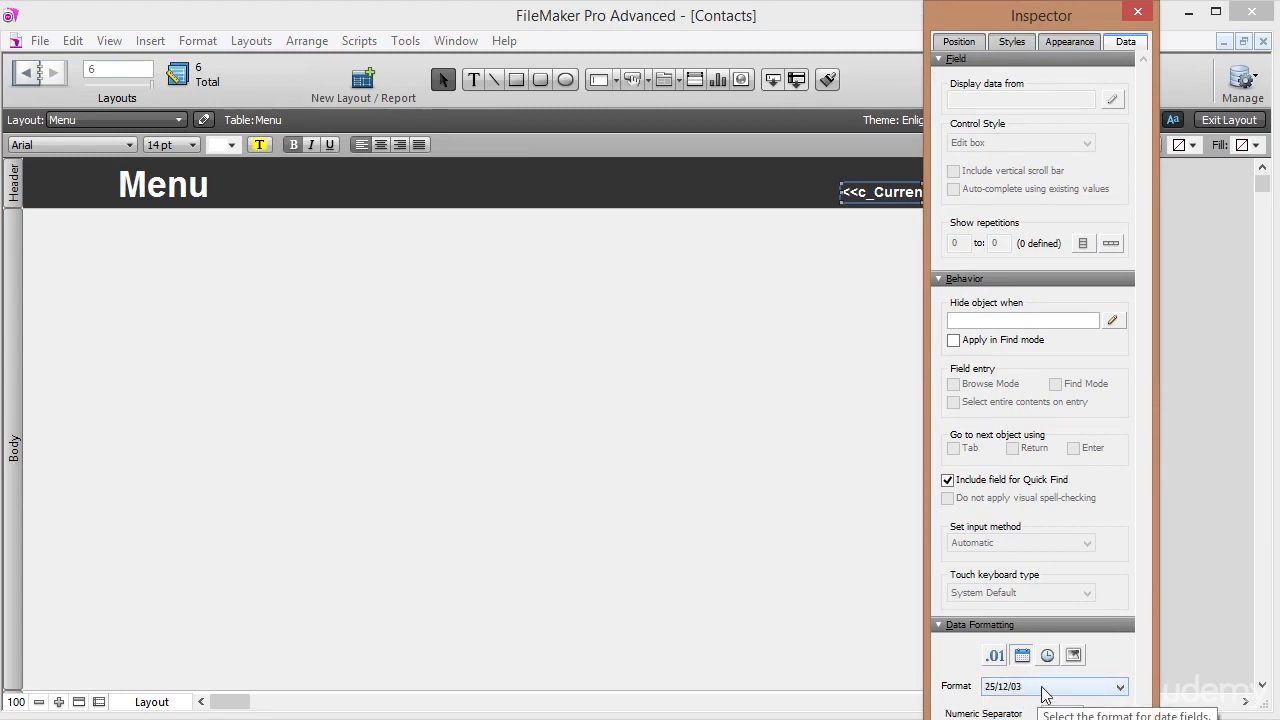
click(1044, 690)
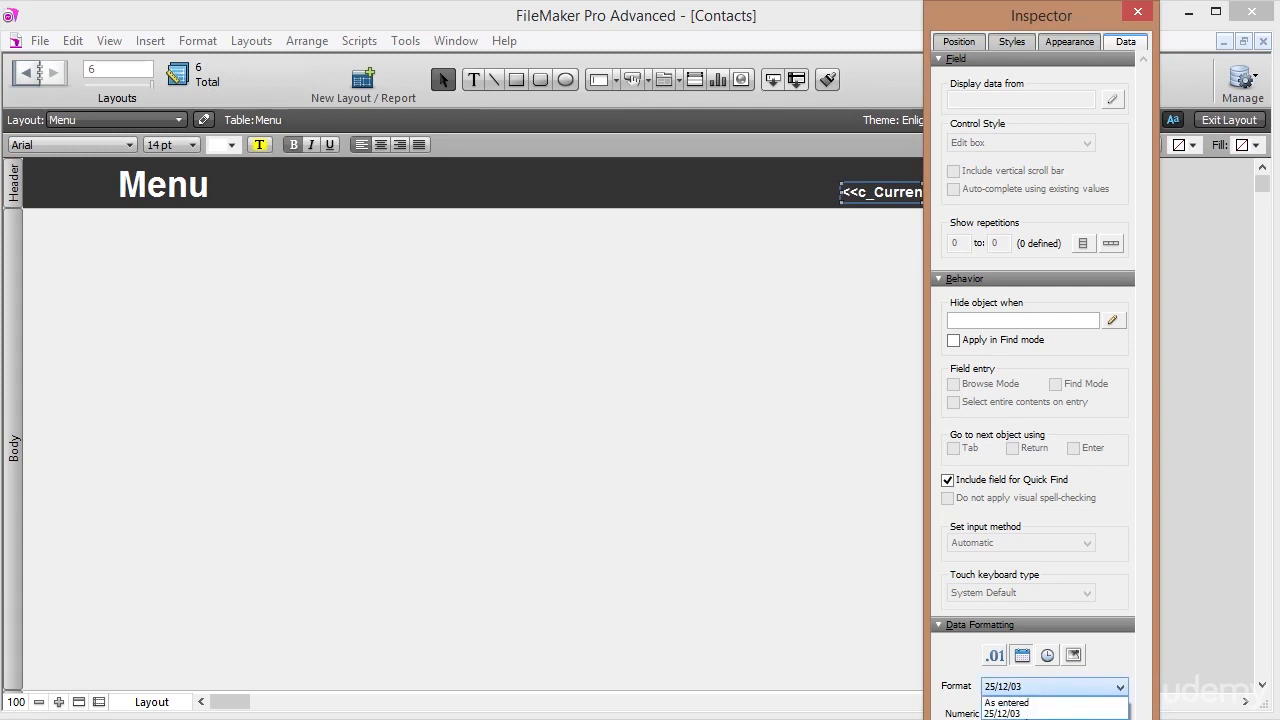
click(1026, 719)
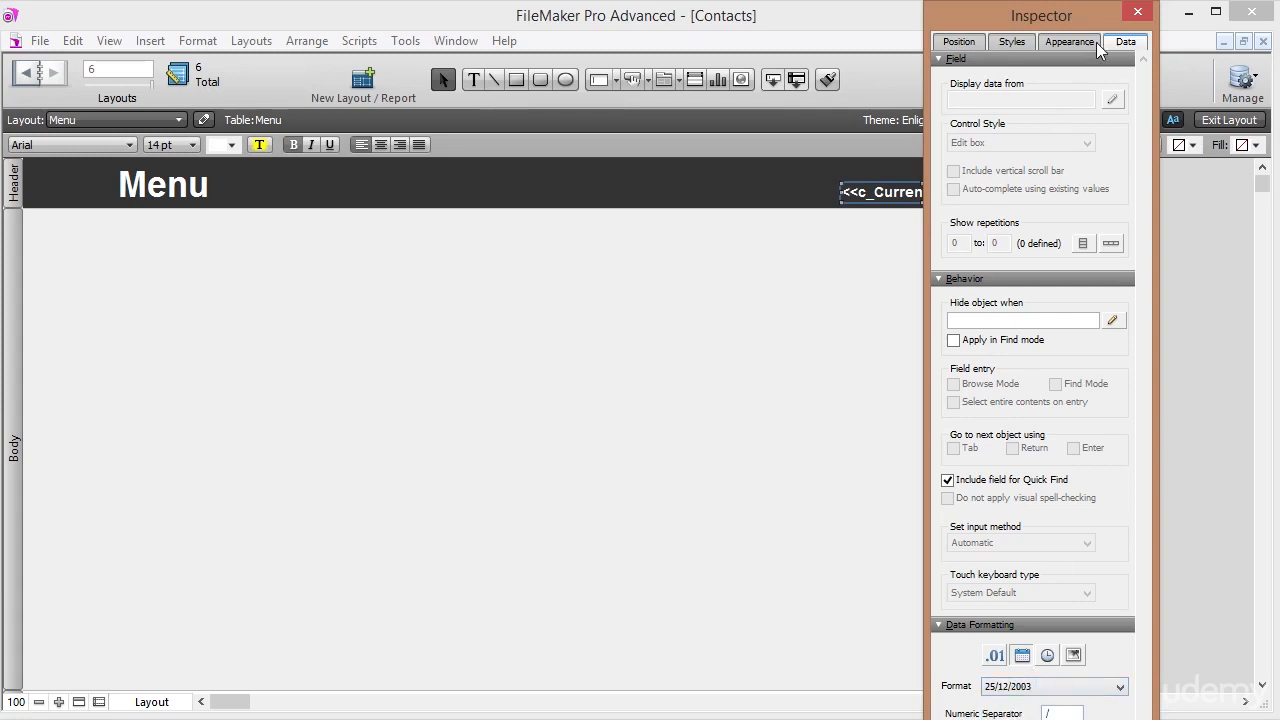
drag(1083, 13, 1177, 173)
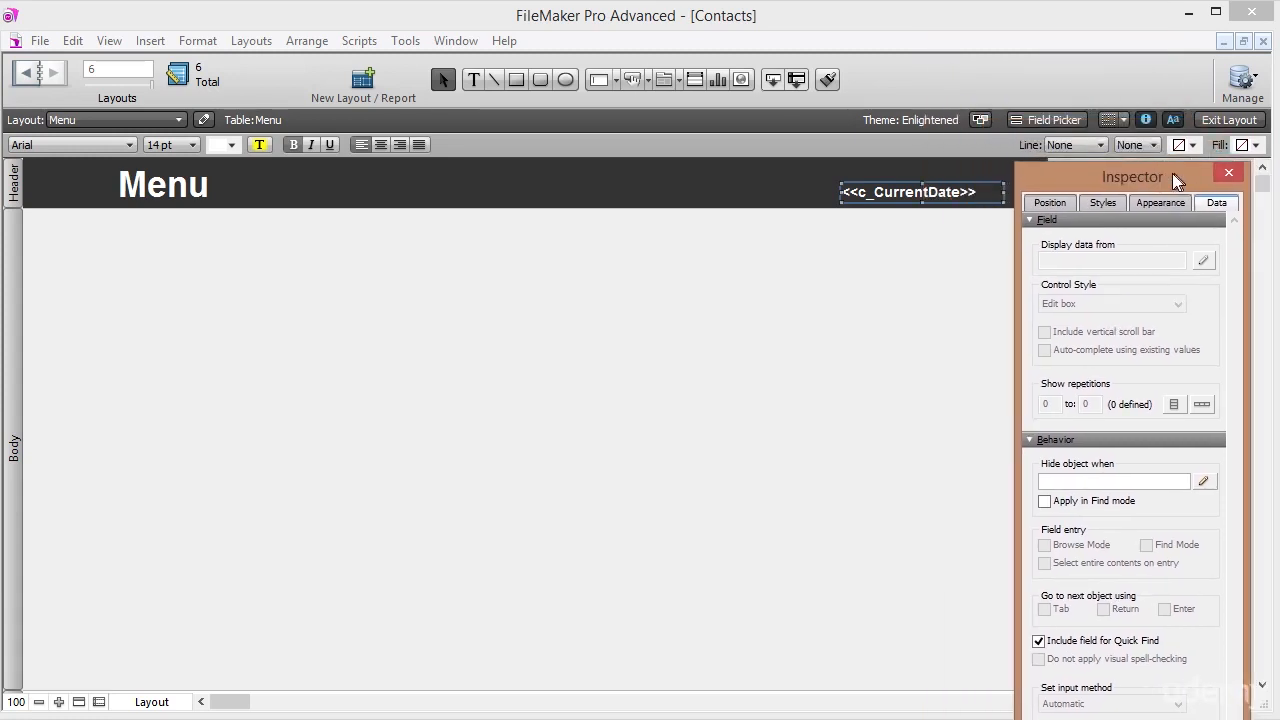
click(1226, 120)
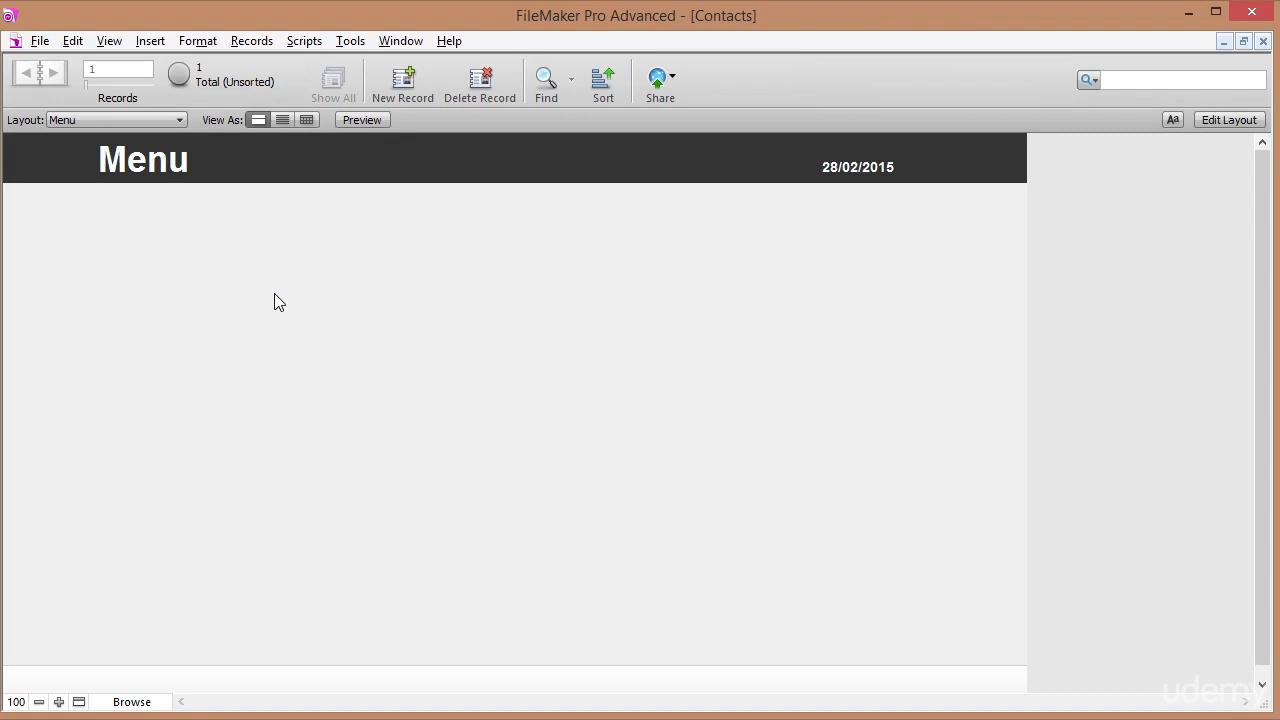
Set File Options so the file opens on the Menu layout.
click(40, 40)
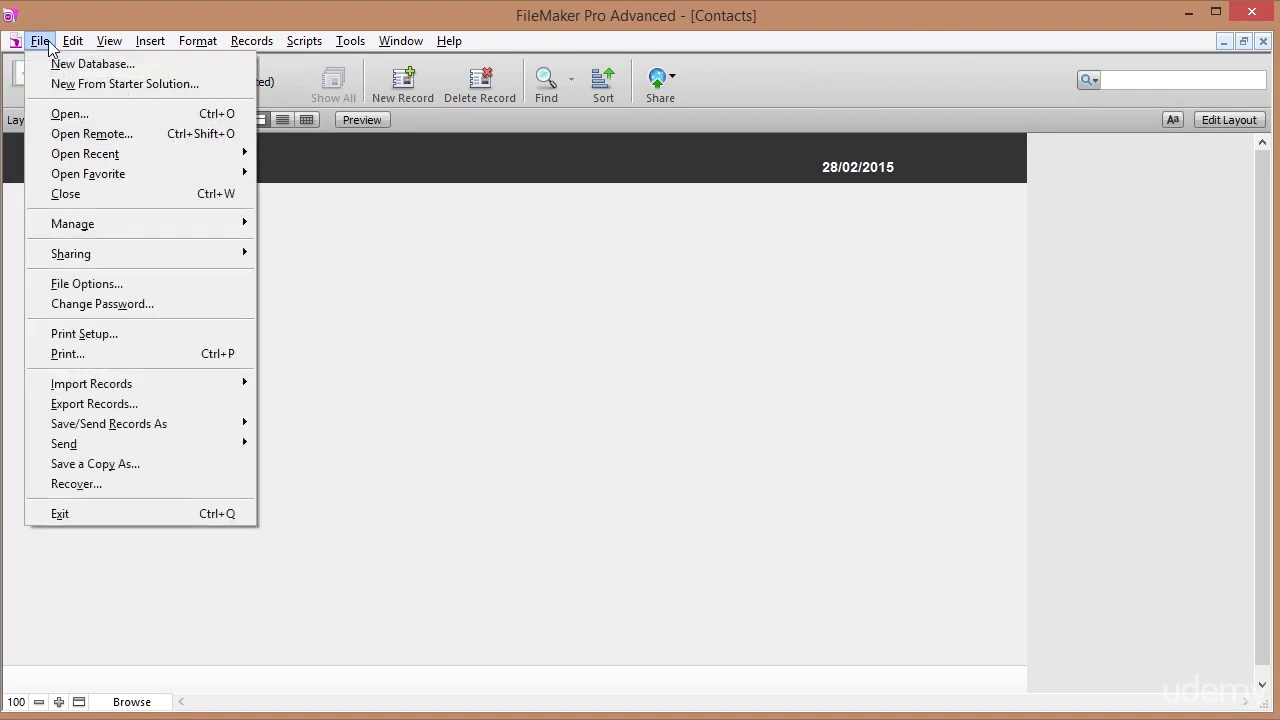
click(76, 283)
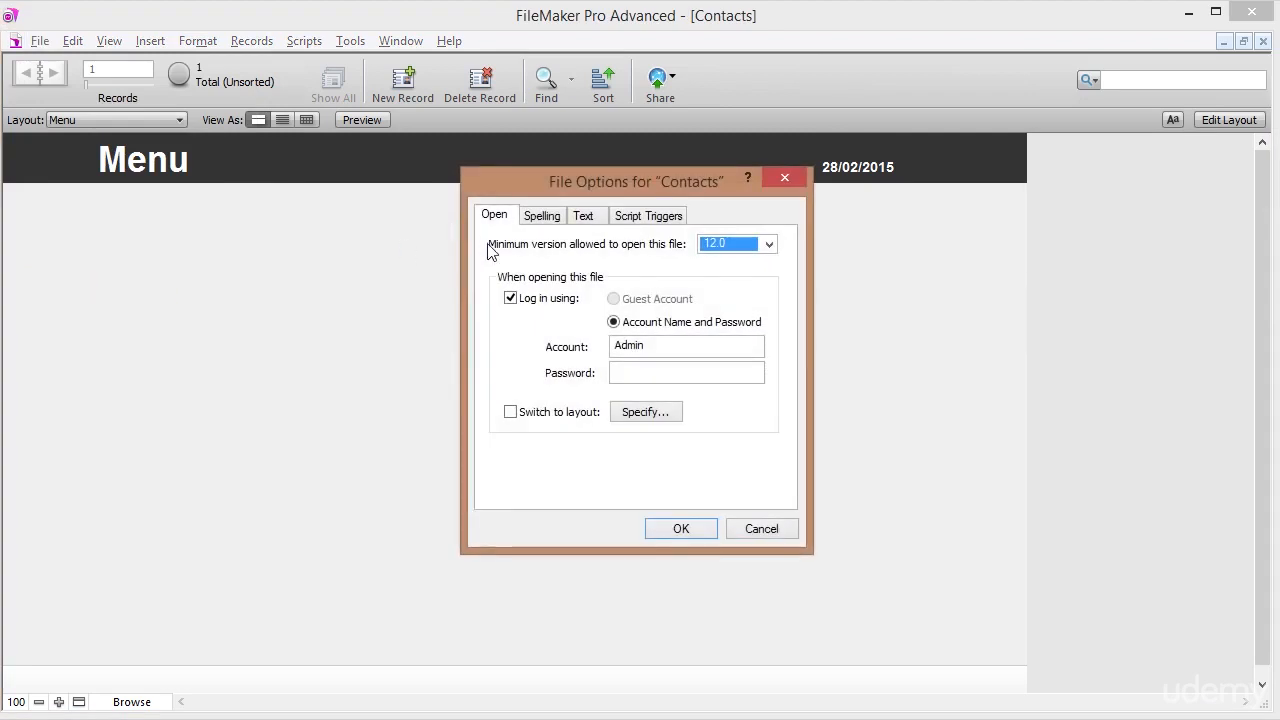
click(511, 412)
click(648, 368)
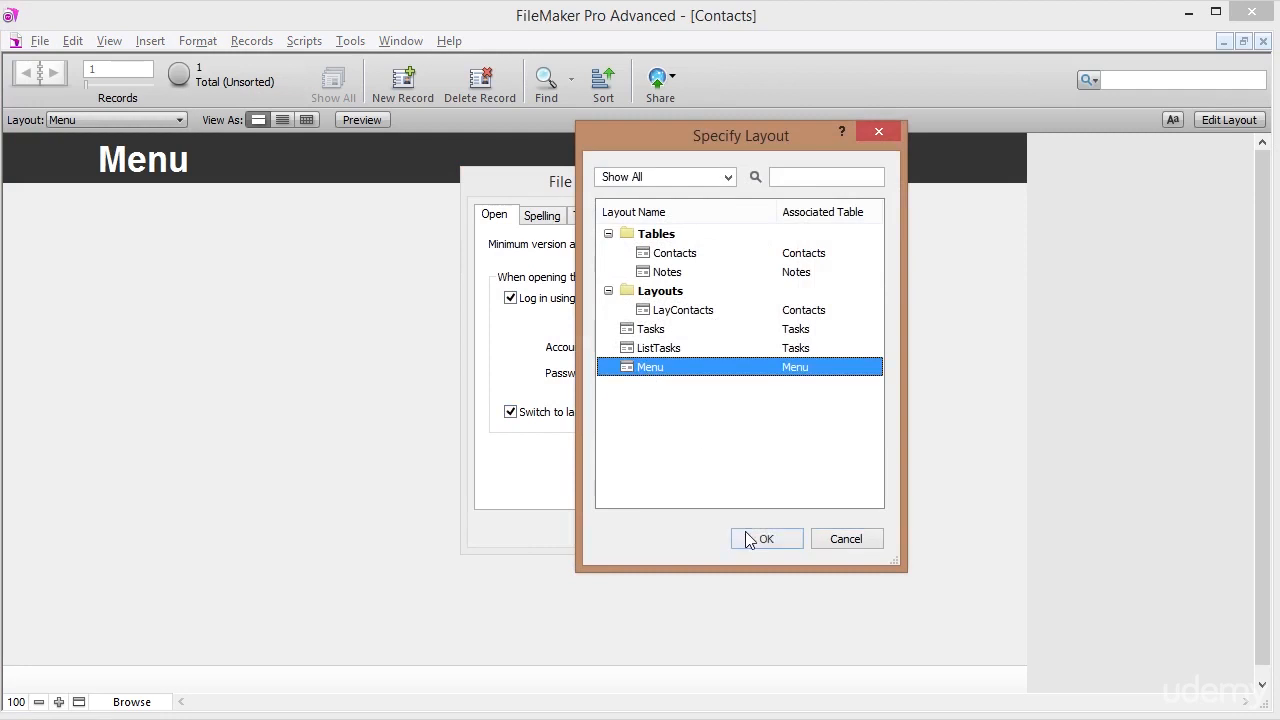
click(765, 534)
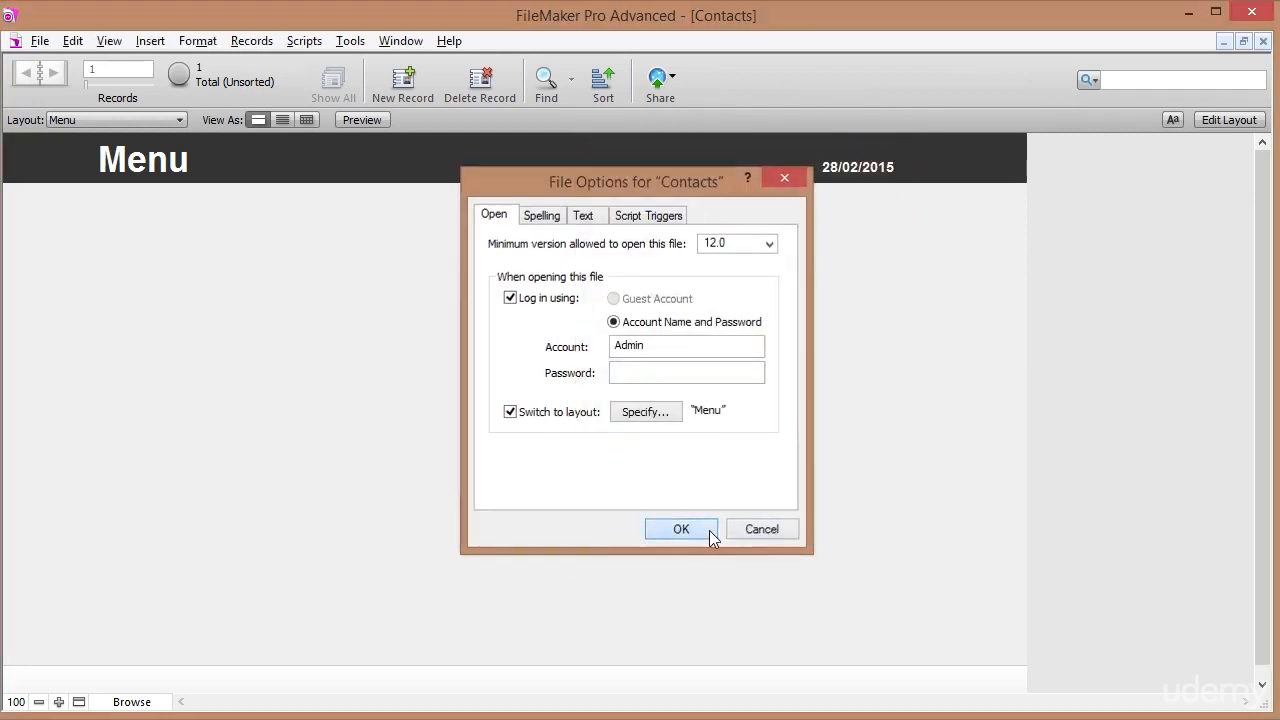
click(709, 530)
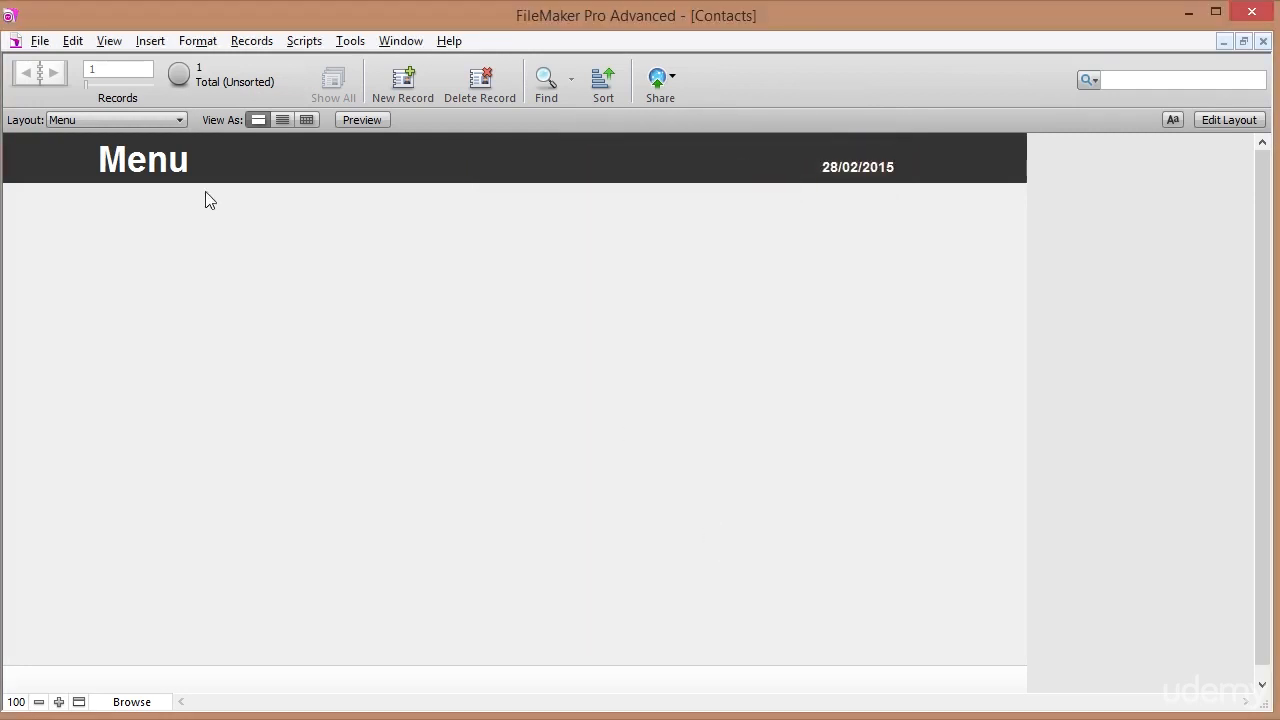
In Layout Setup, allow only Form View for the Menu layout, then exit Layout mode.
click(1214, 119)
click(258, 42)
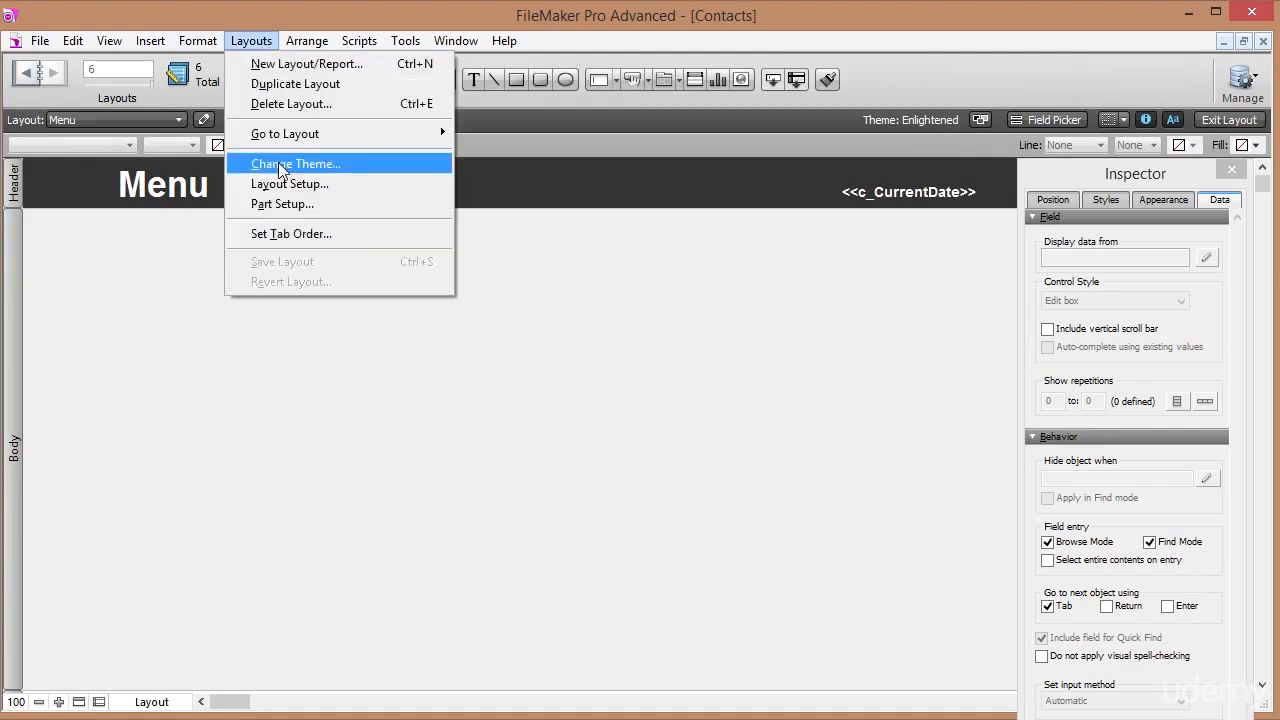
click(290, 184)
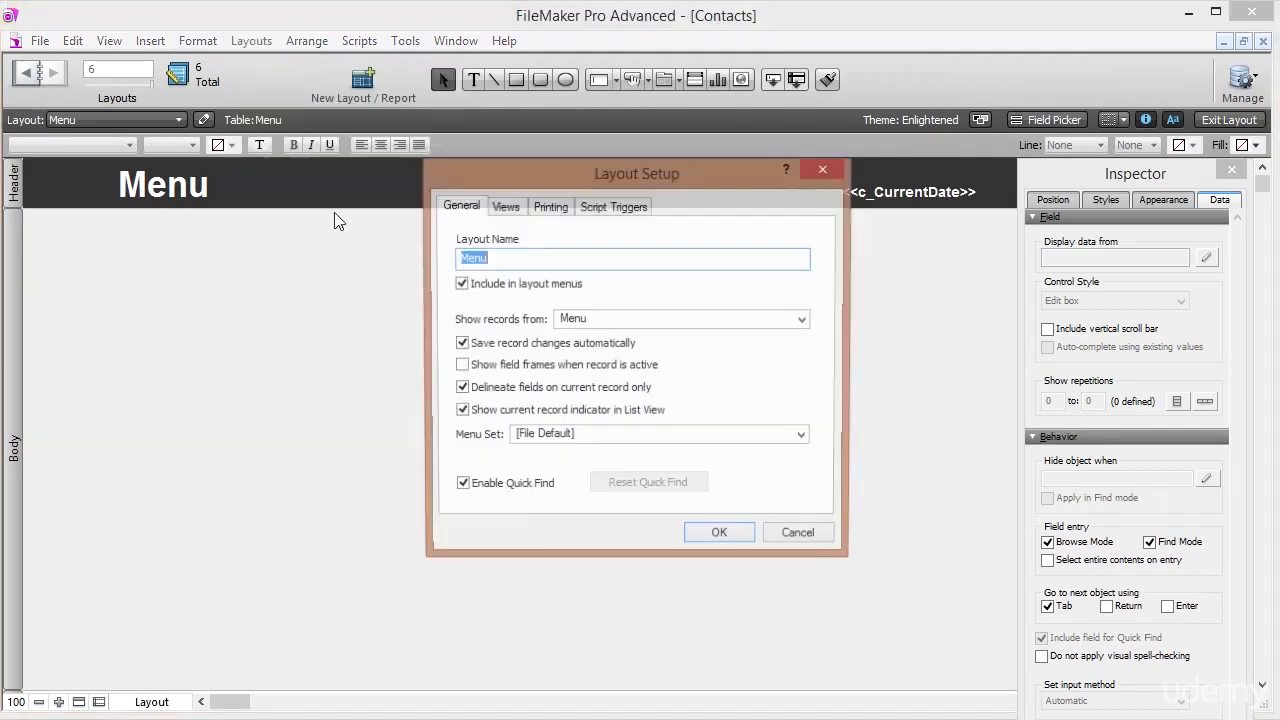
click(507, 207)
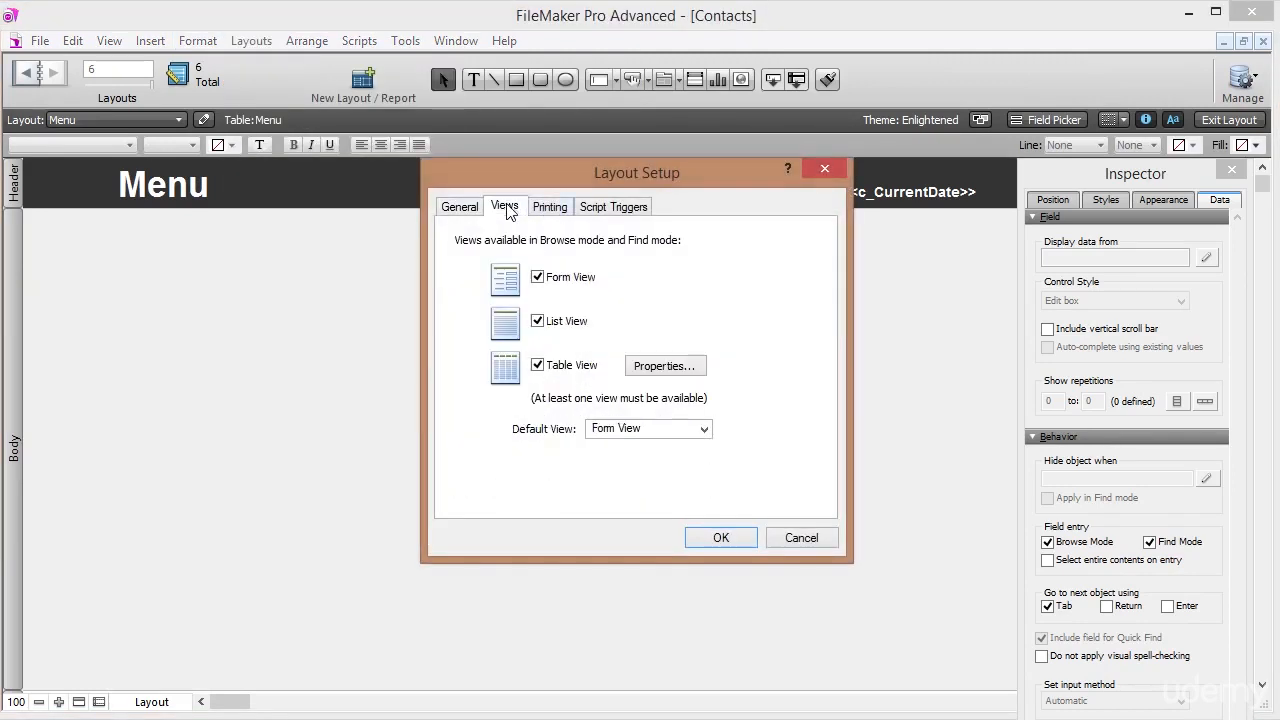
click(540, 280)
click(538, 321)
click(538, 365)
click(703, 541)
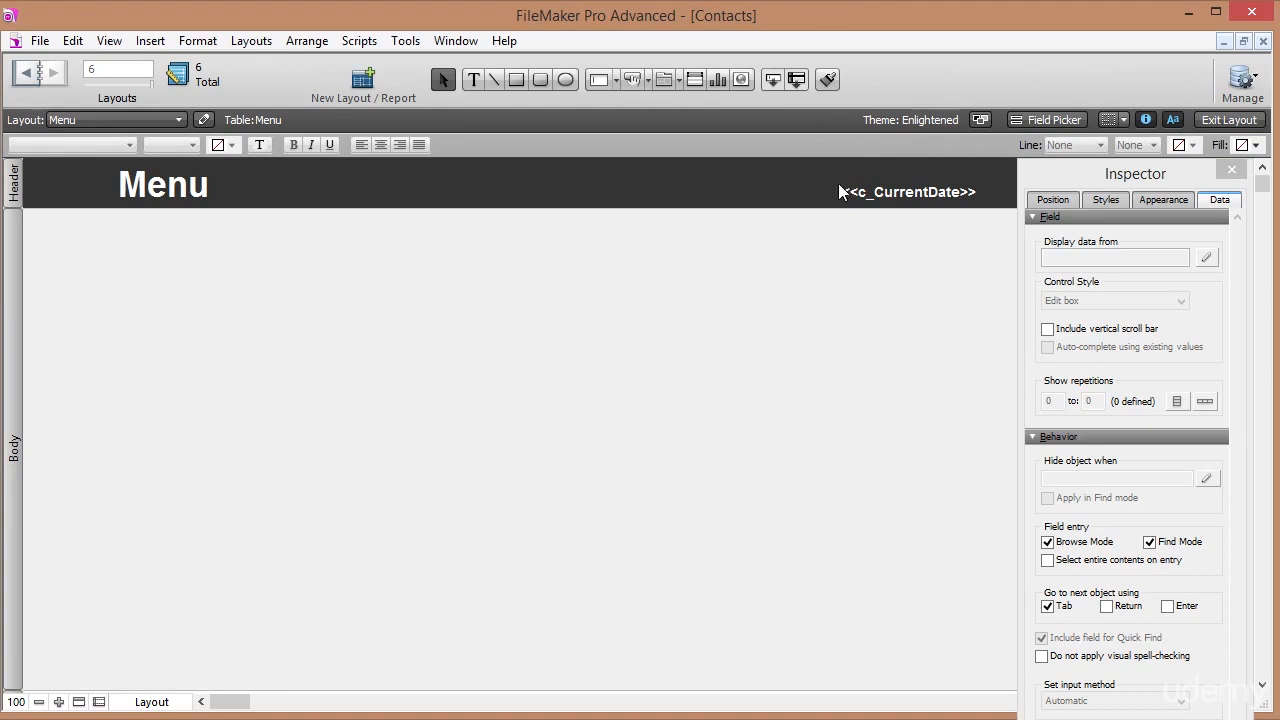
click(1217, 119)
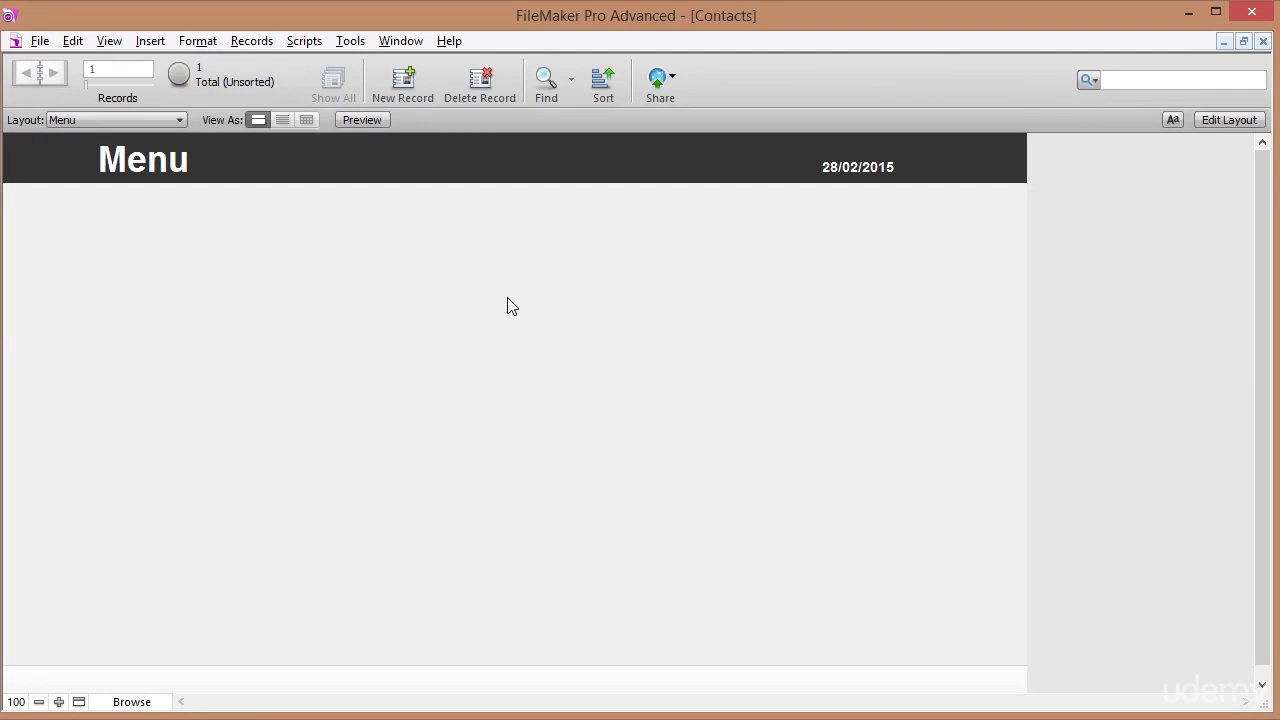
Insert the picture Business man.png and move it to the upper left of the body.
click(1257, 119)
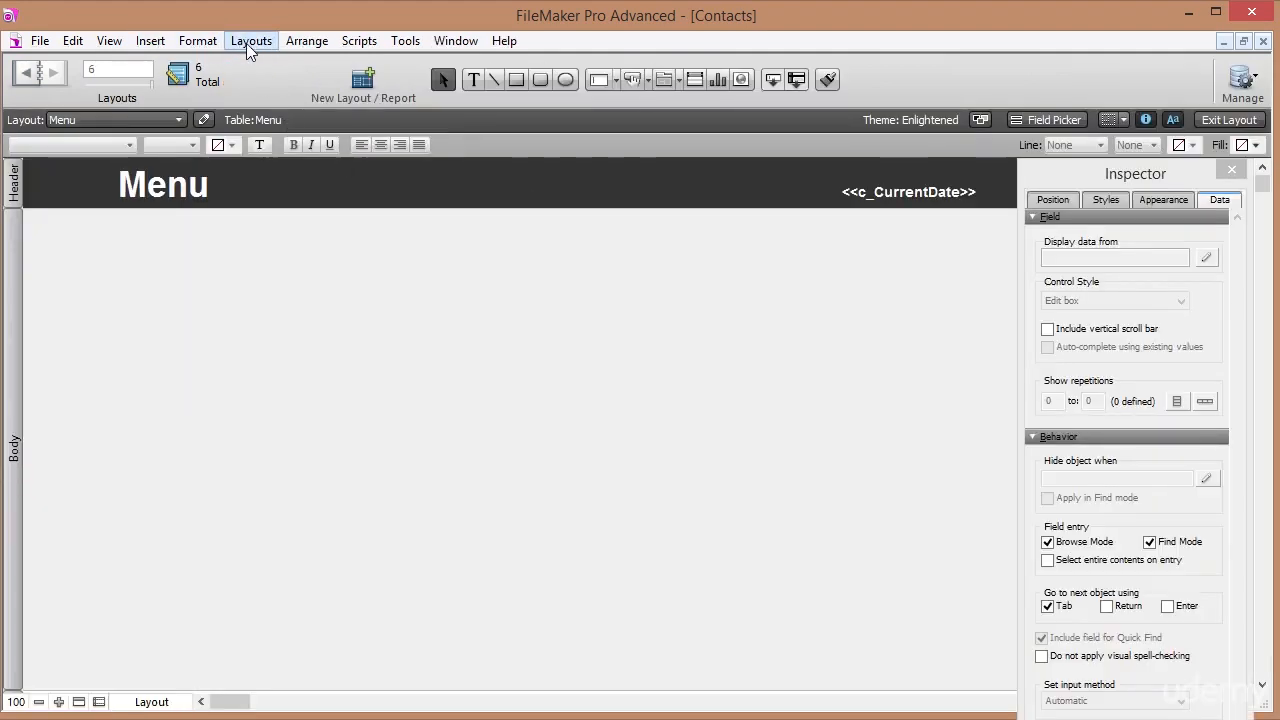
click(128, 44)
mouse_move(150, 41)
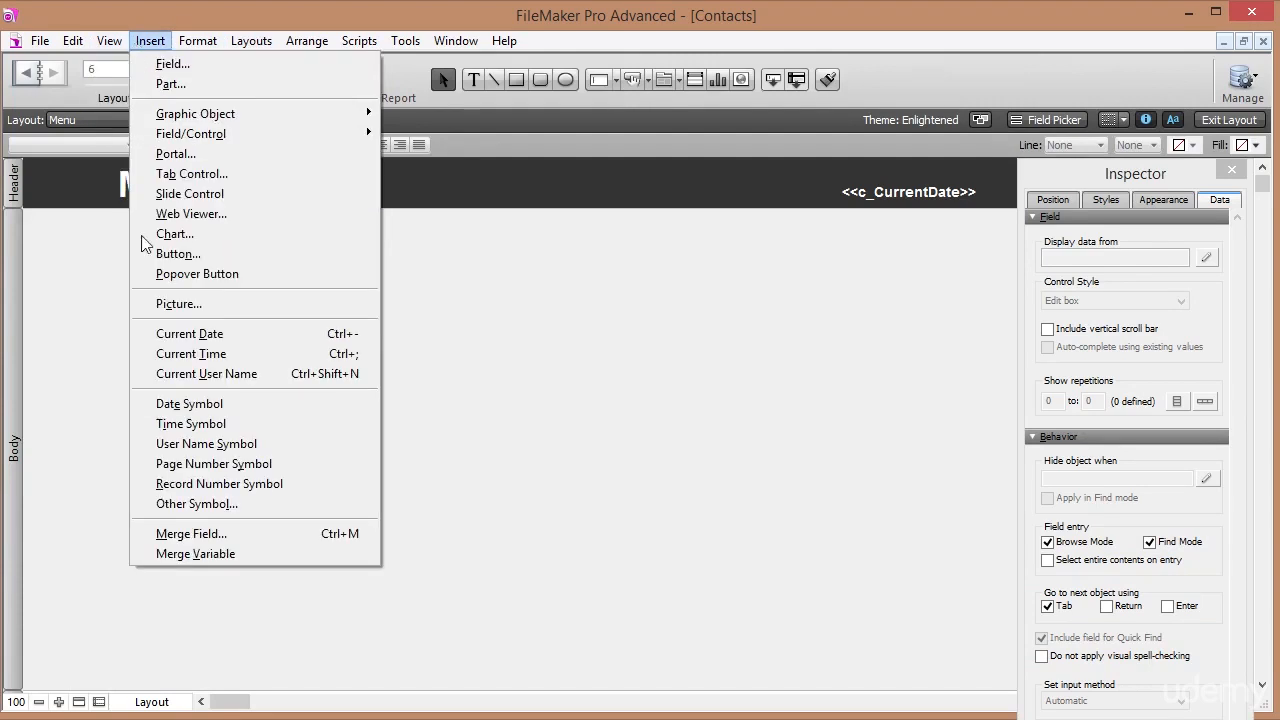
click(154, 303)
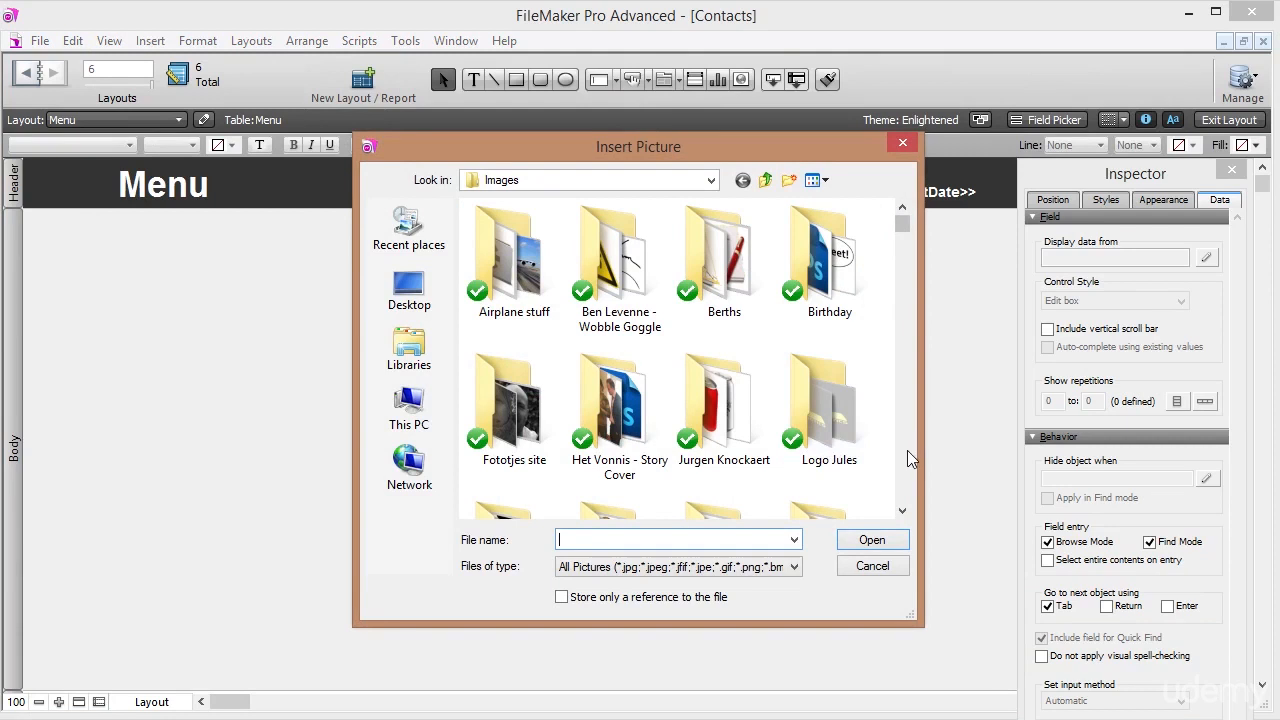
scroll(907, 450, down, 10)
click(695, 325)
key(b)
scroll(757, 338, down, 2)
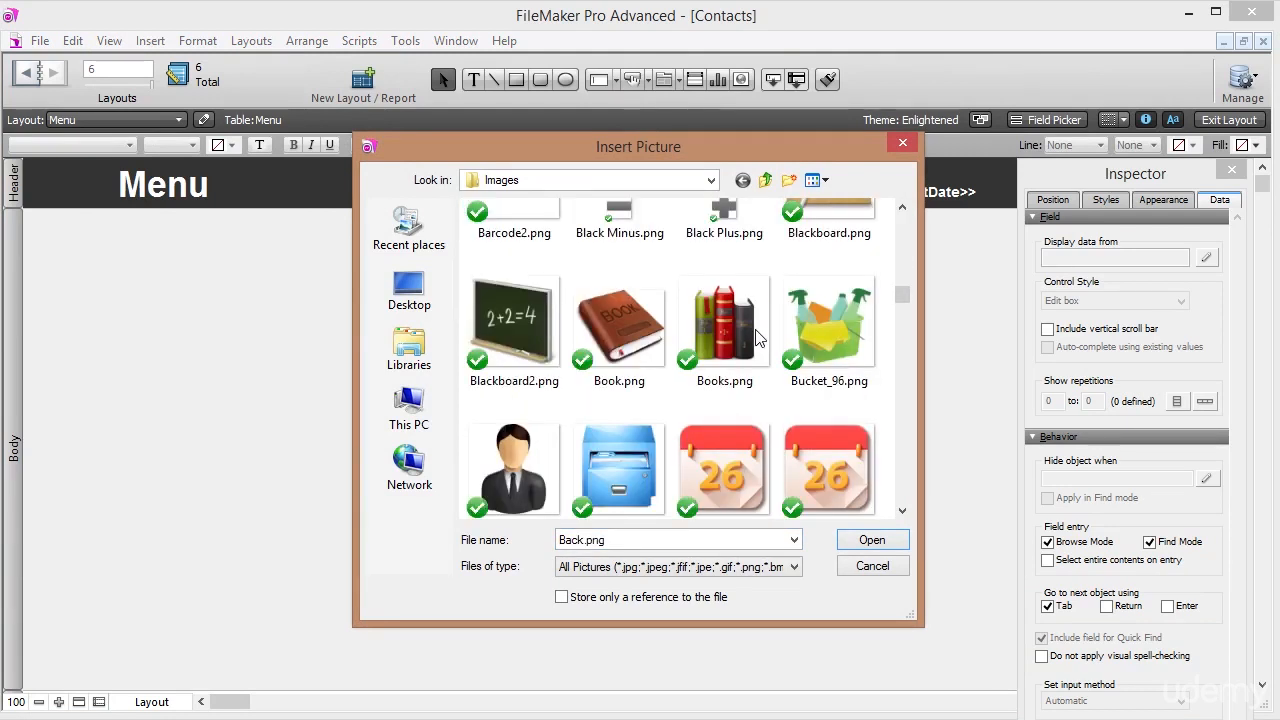
click(515, 460)
scroll(508, 461, down, 2)
double_click(519, 254)
drag(460, 345, 250, 317)
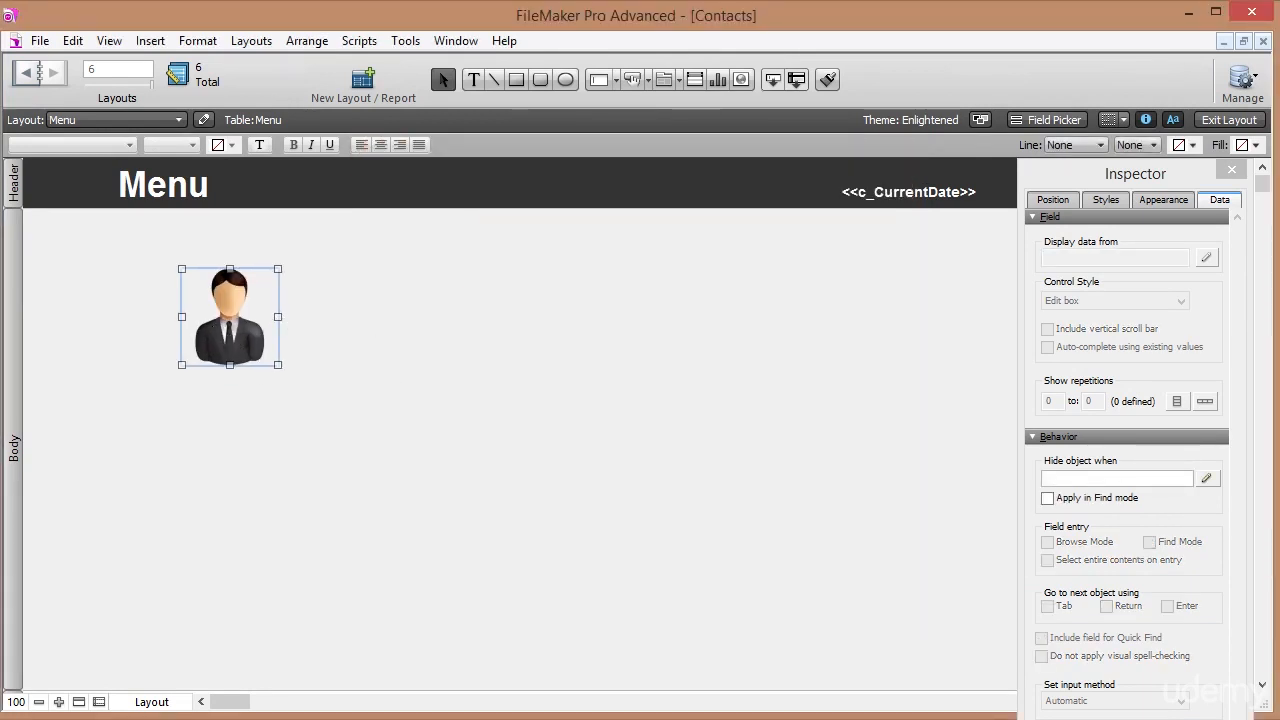
key(alt+Tab)
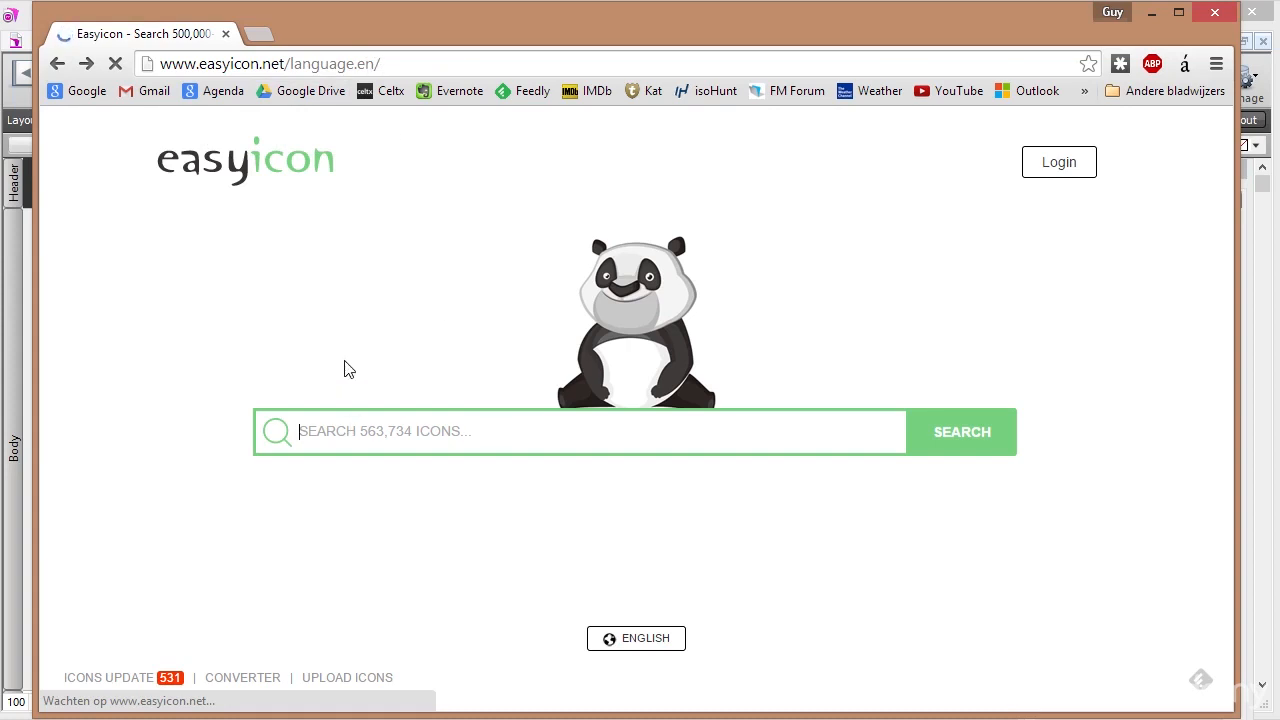
Search easyicon.net for 'contacts' and open the ios8 Contacts icon page.
text(contacts)
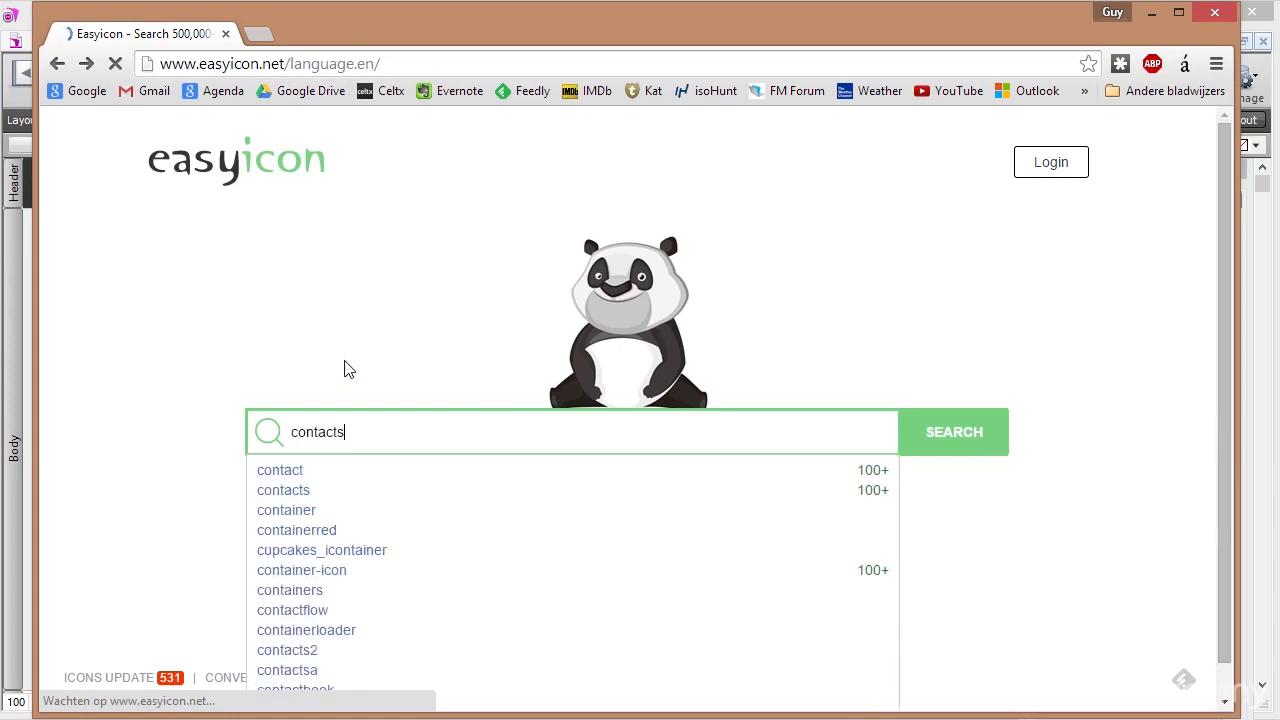
key(Return)
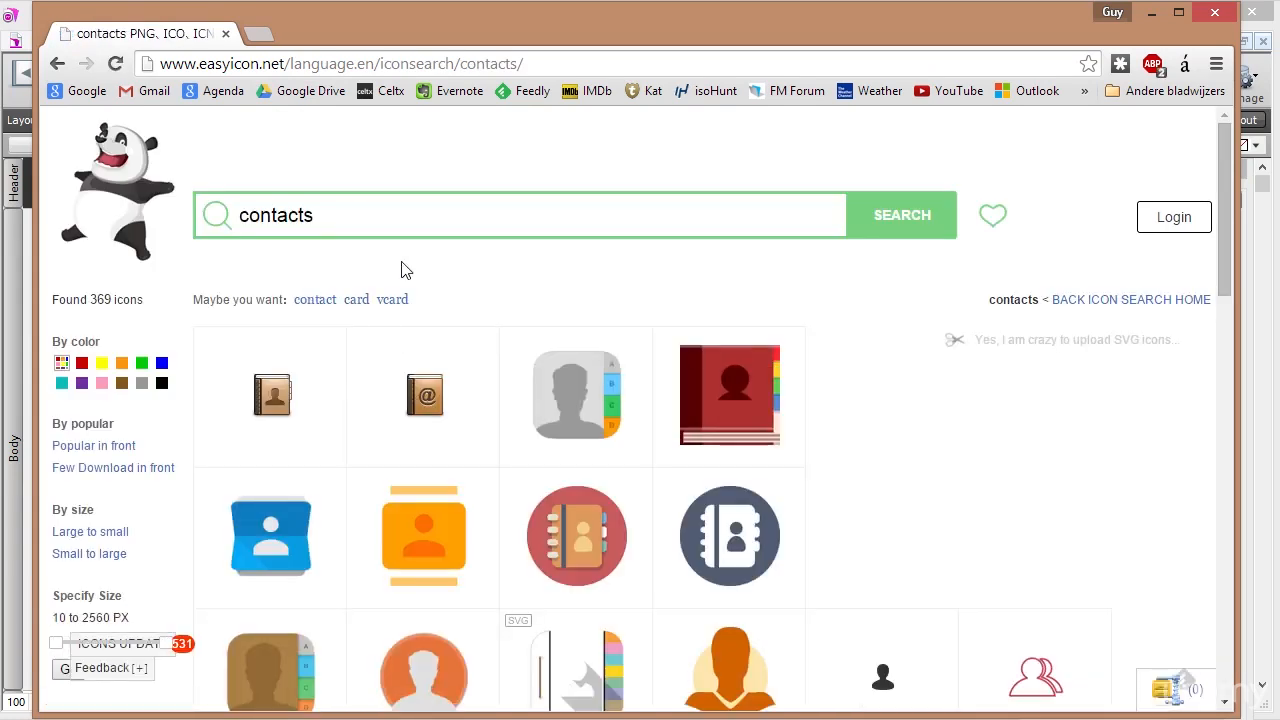
scroll(574, 400, down, 3)
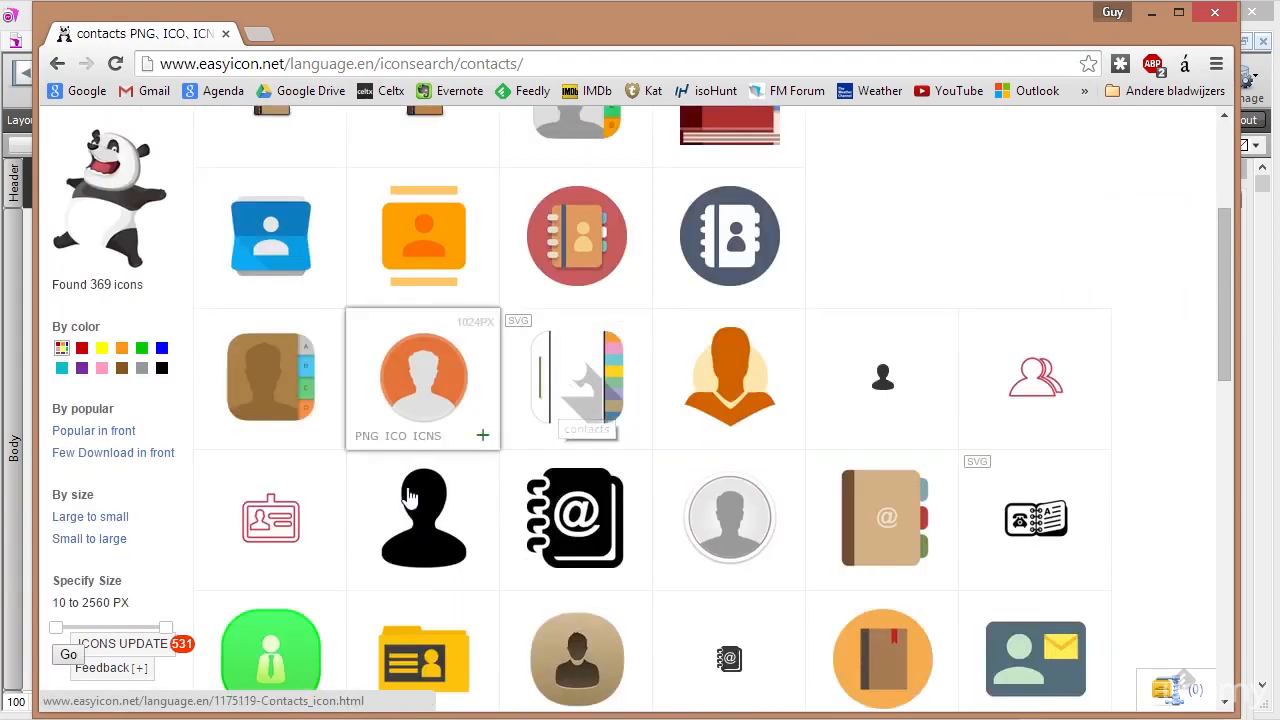
scroll(492, 500, down, 2)
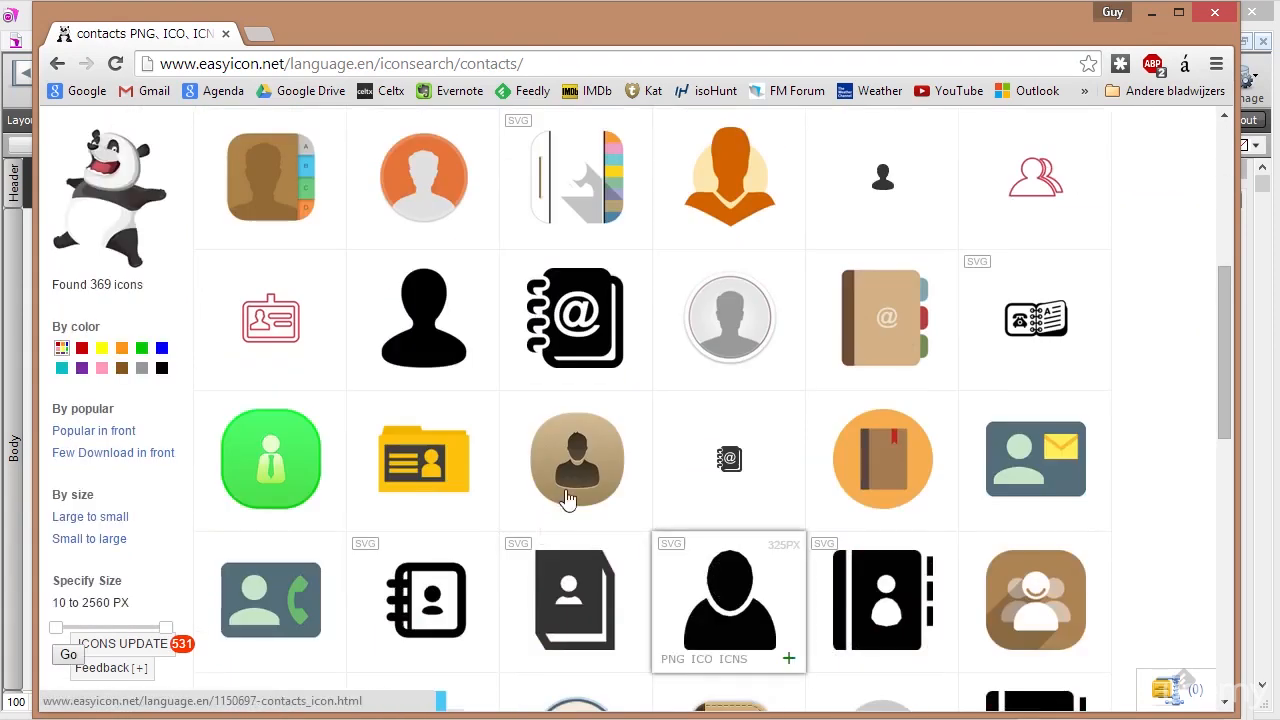
click(588, 465)
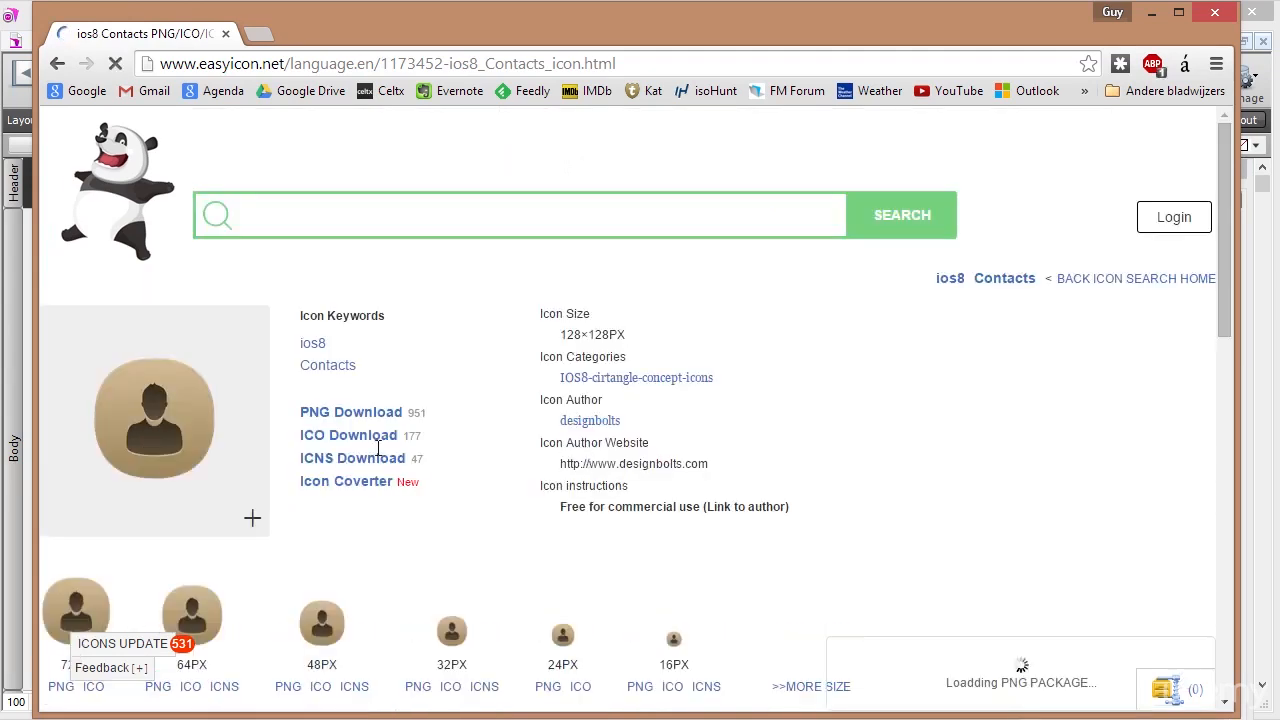
scroll(300, 520, down, 1)
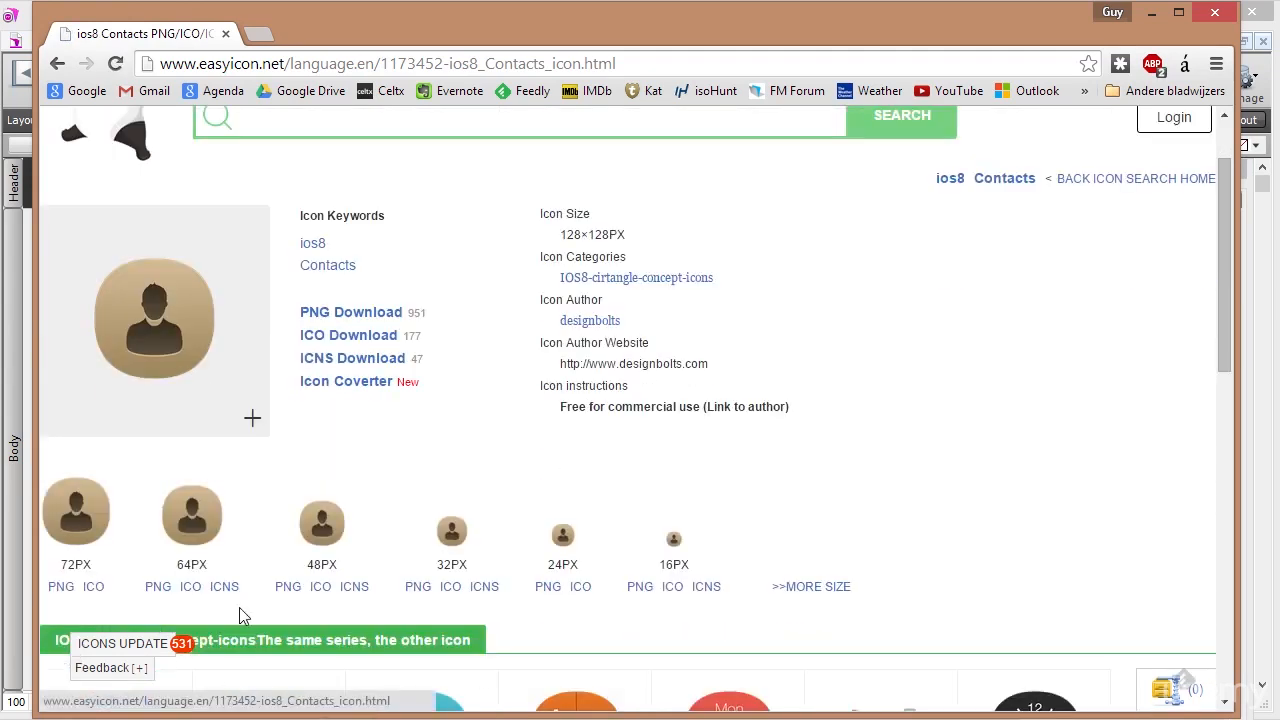
Close the browser and shift the person picture slightly left on the layout.
click(226, 35)
click(323, 358)
click(232, 316)
drag(232, 329, 210, 329)
Add a 'Contacts' text label just under the person picture.
click(473, 79)
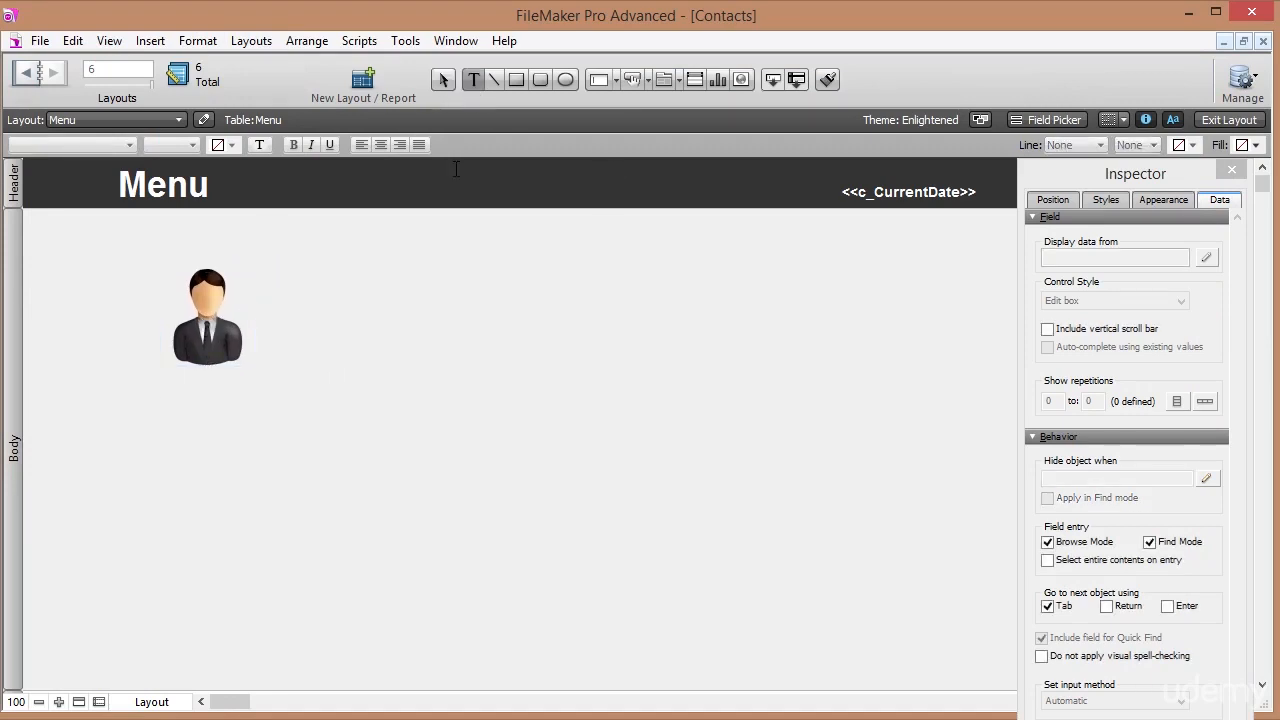
click(214, 402)
text(Cont)
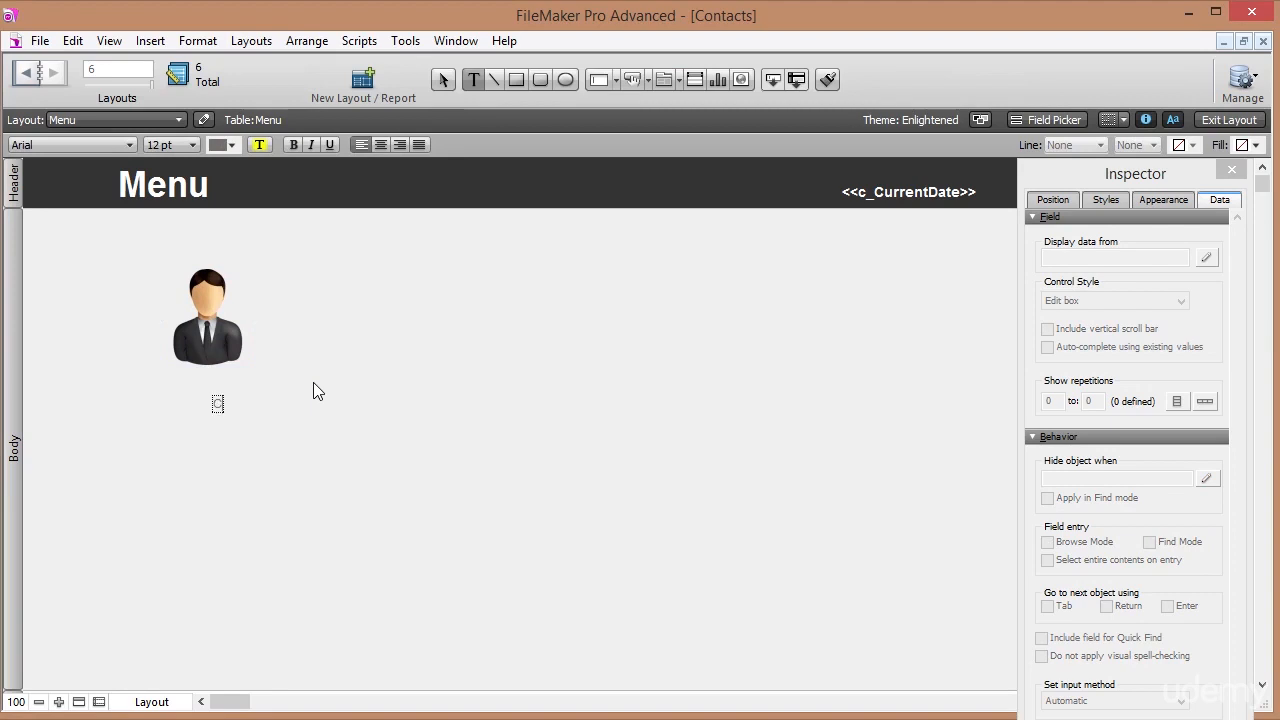
text(acts)
key(Escape)
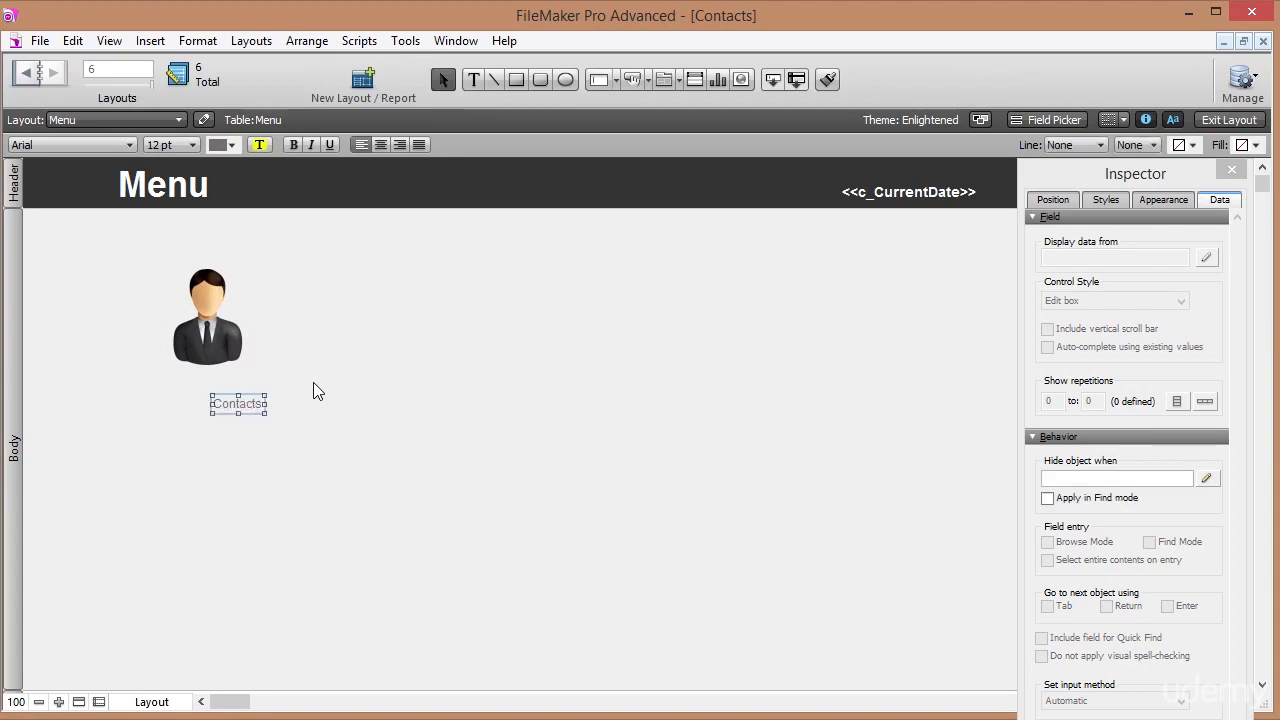
drag(258, 405, 228, 393)
Draw a rounded rectangle enclosing the picture and Contacts label.
click(538, 82)
drag(143, 257, 267, 420)
click(1060, 201)
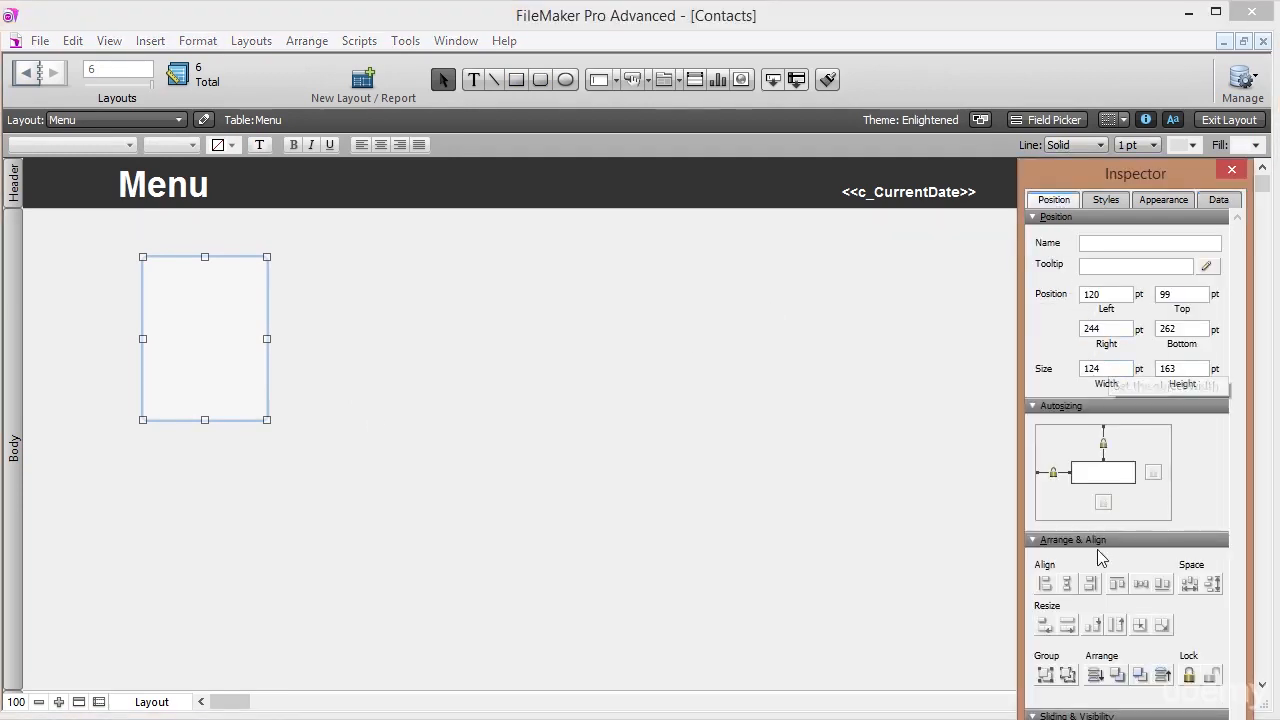
Send the rounded box behind the picture and label, keeping measurements in points.
click(1095, 676)
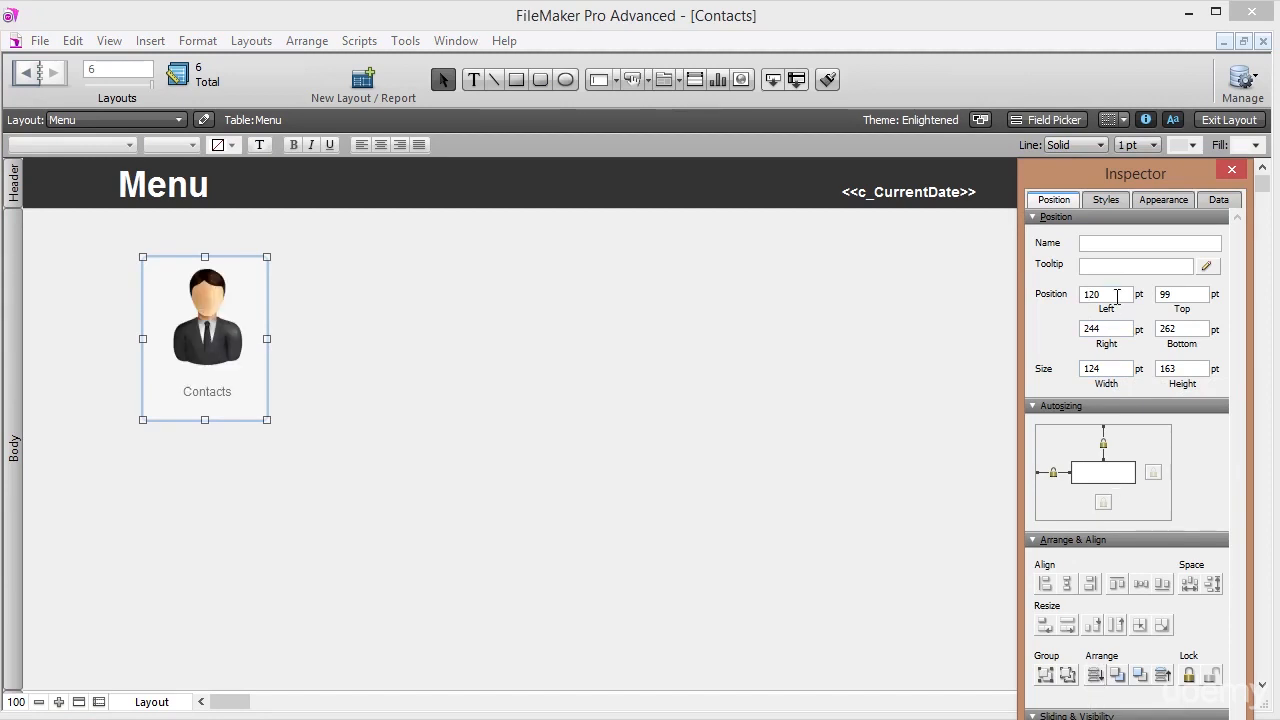
click(331, 314)
click(251, 298)
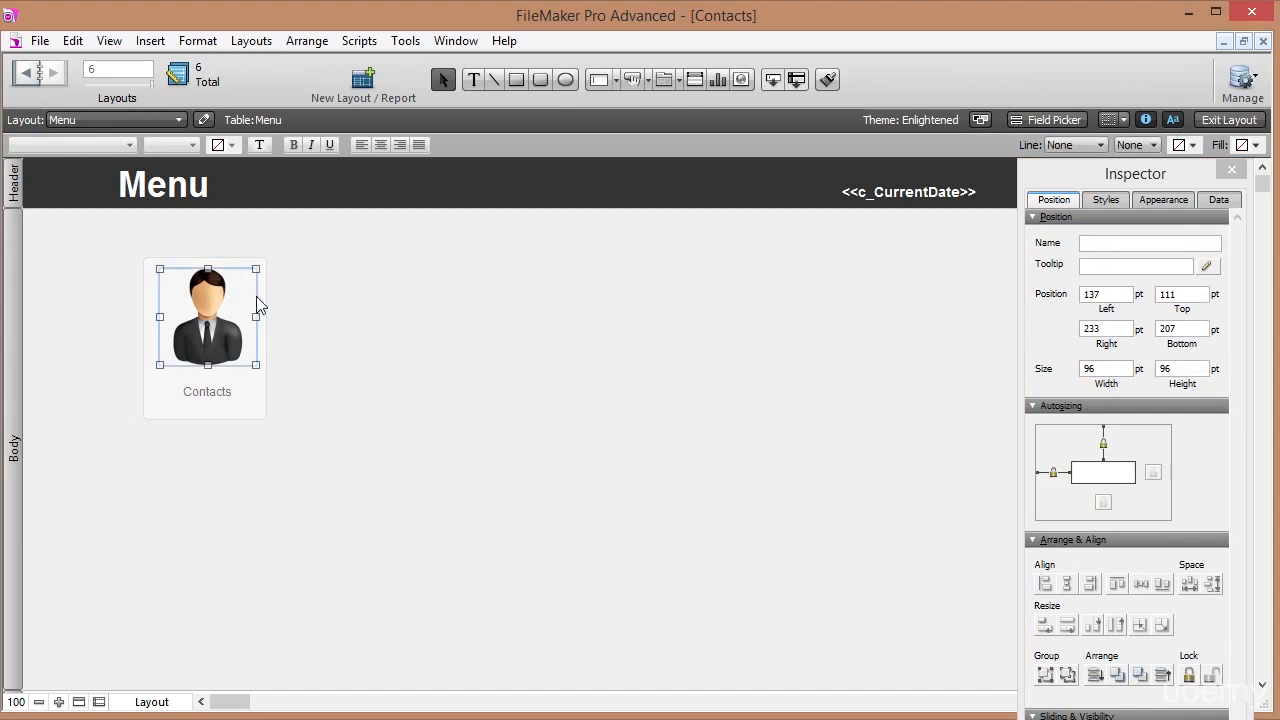
click(256, 416)
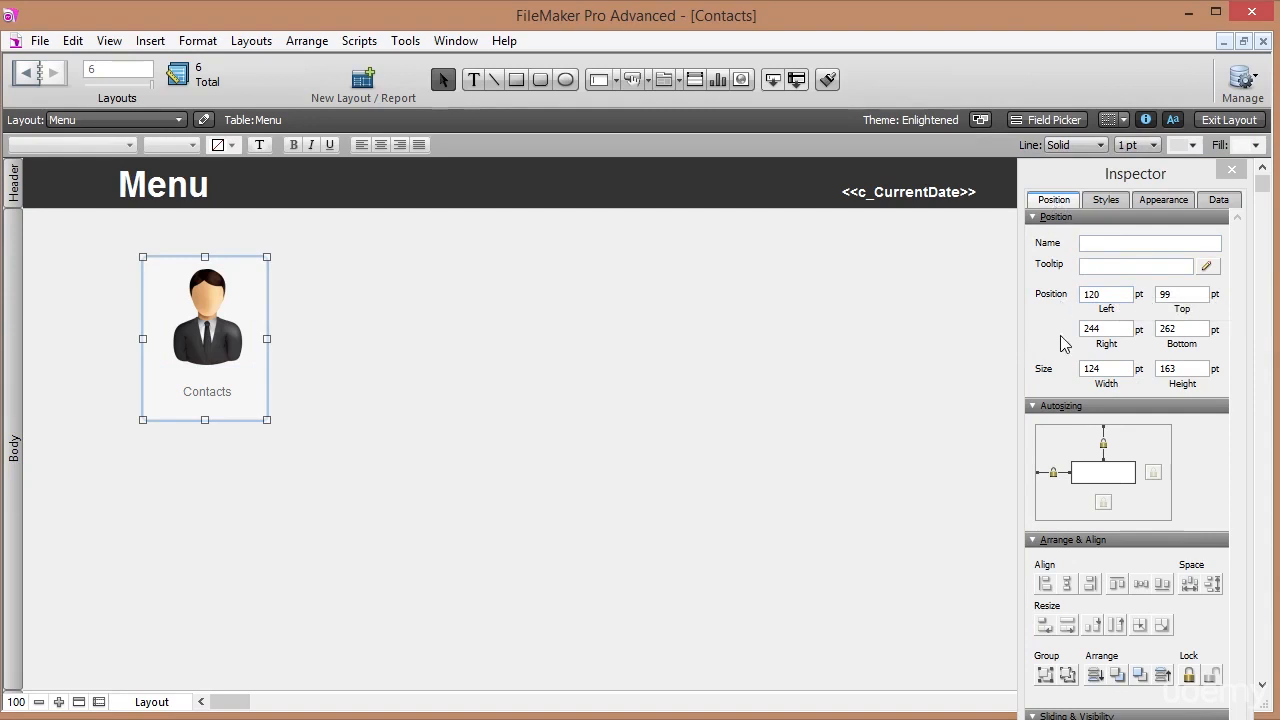
click(1142, 296)
click(1139, 297)
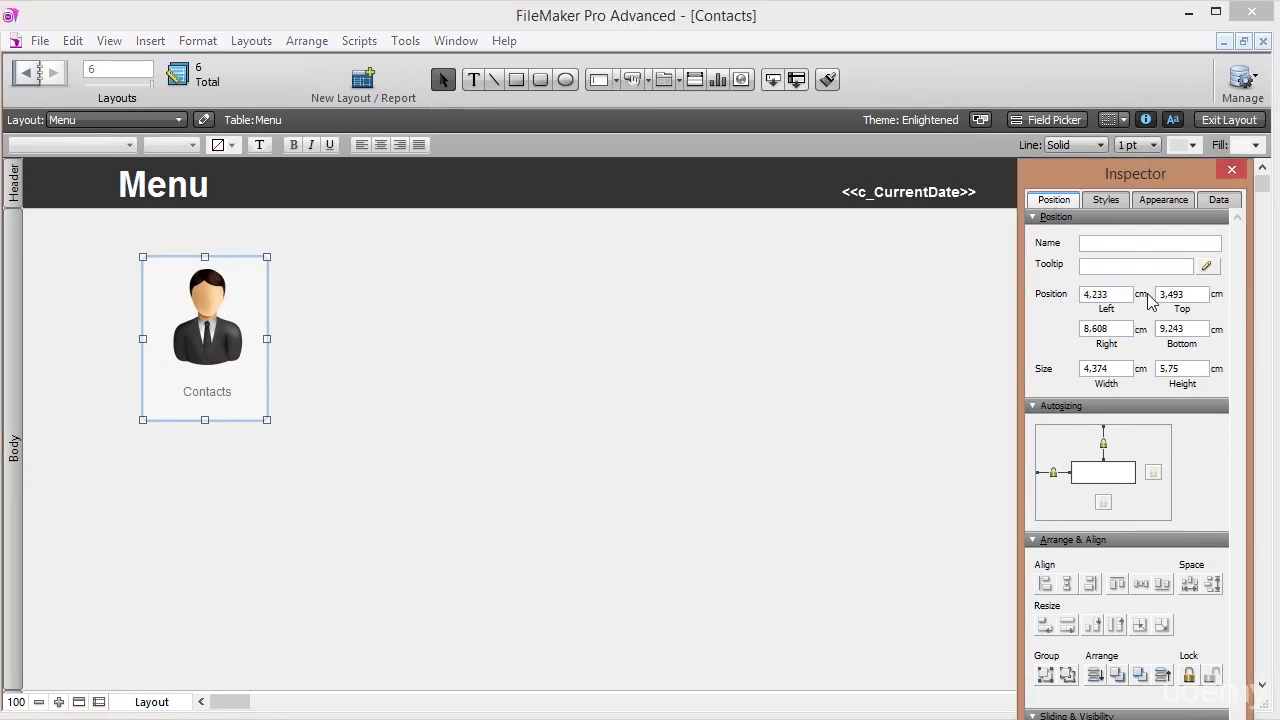
click(1141, 297)
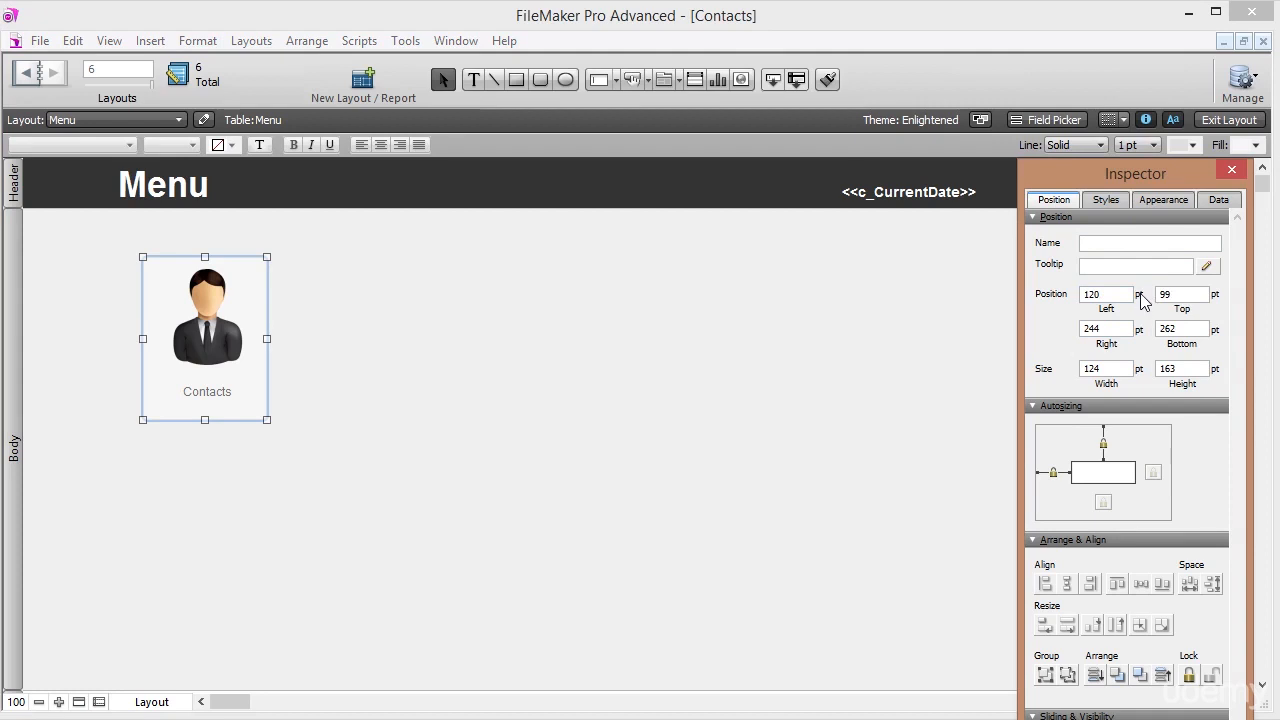
Resize the rounded box to width 125 and height 150 pt.
drag(1107, 297, 1062, 307)
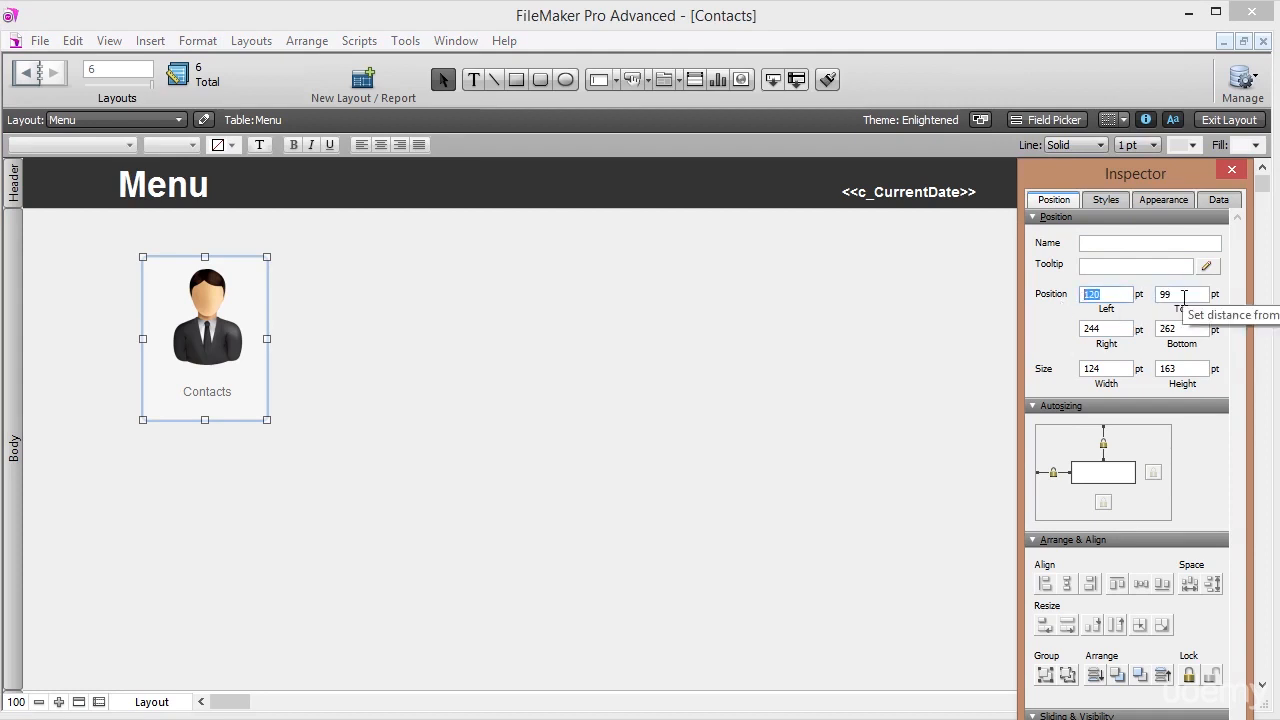
drag(1108, 369, 1017, 367)
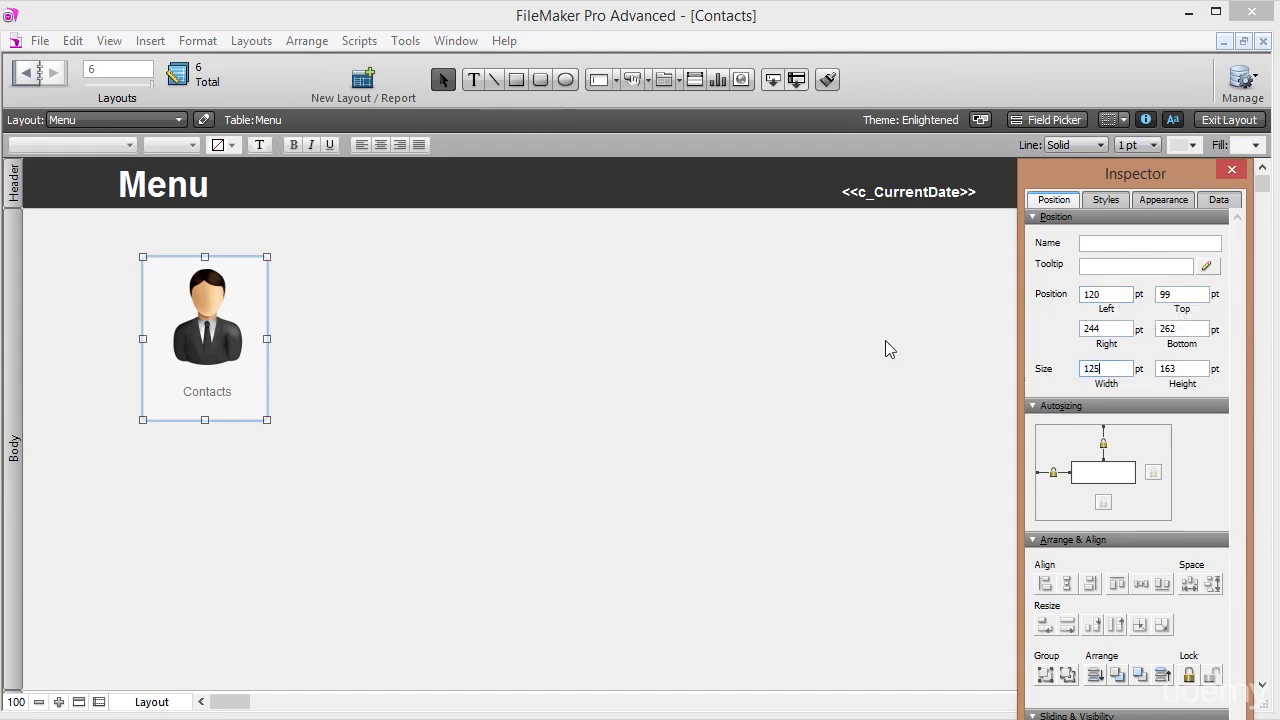
text(125)
key(Tab)
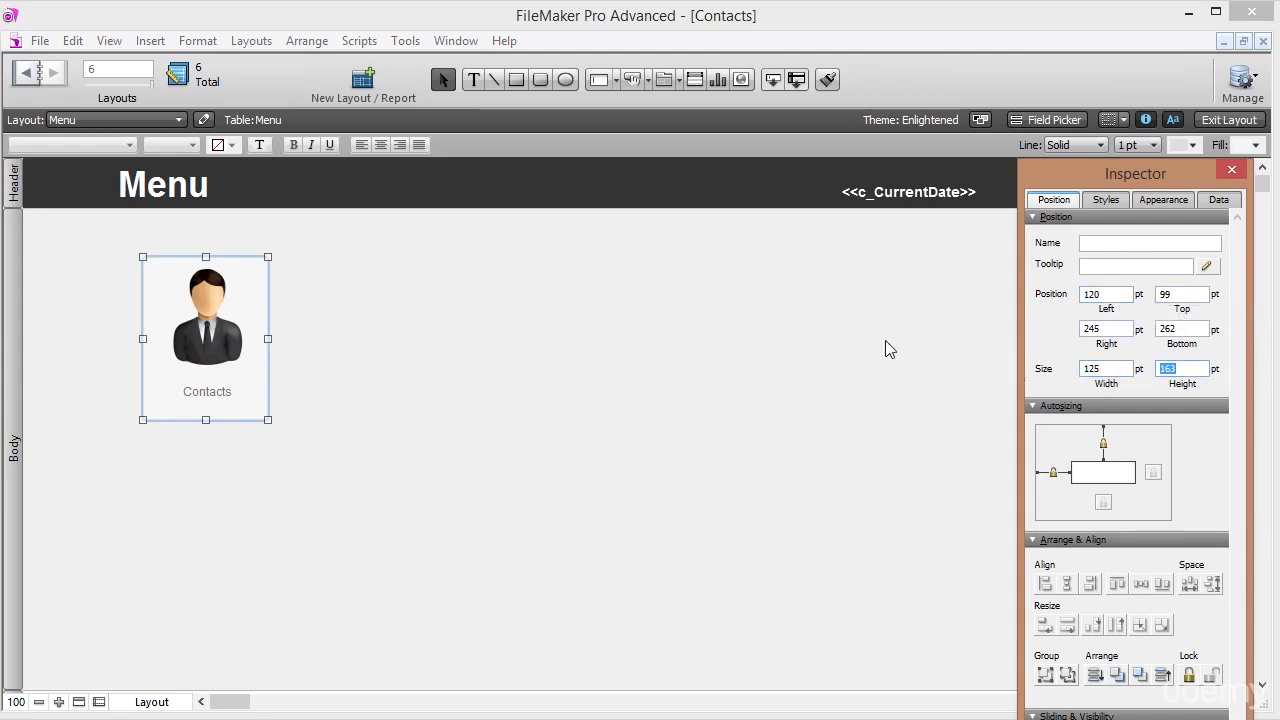
text(150)
key(Return)
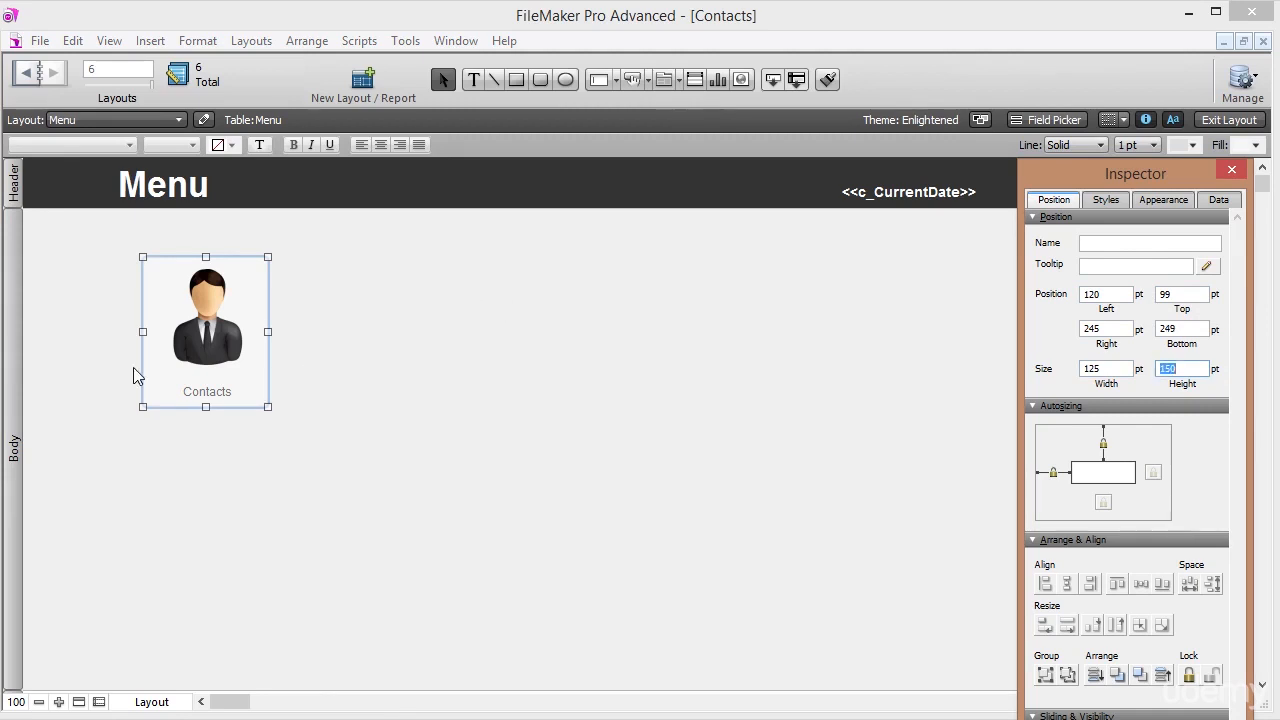
drag(305, 437, 166, 300)
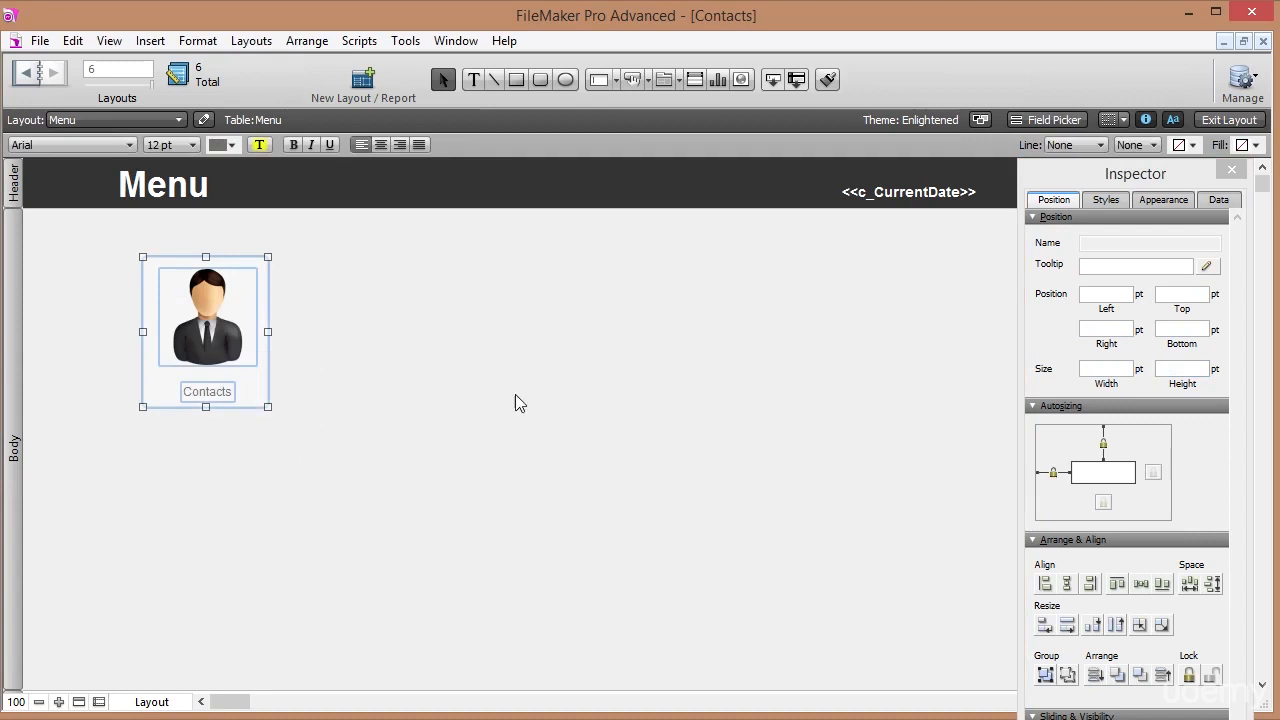
Centre-align the portrait and Contacts label, then nudge the label upward.
click(1070, 588)
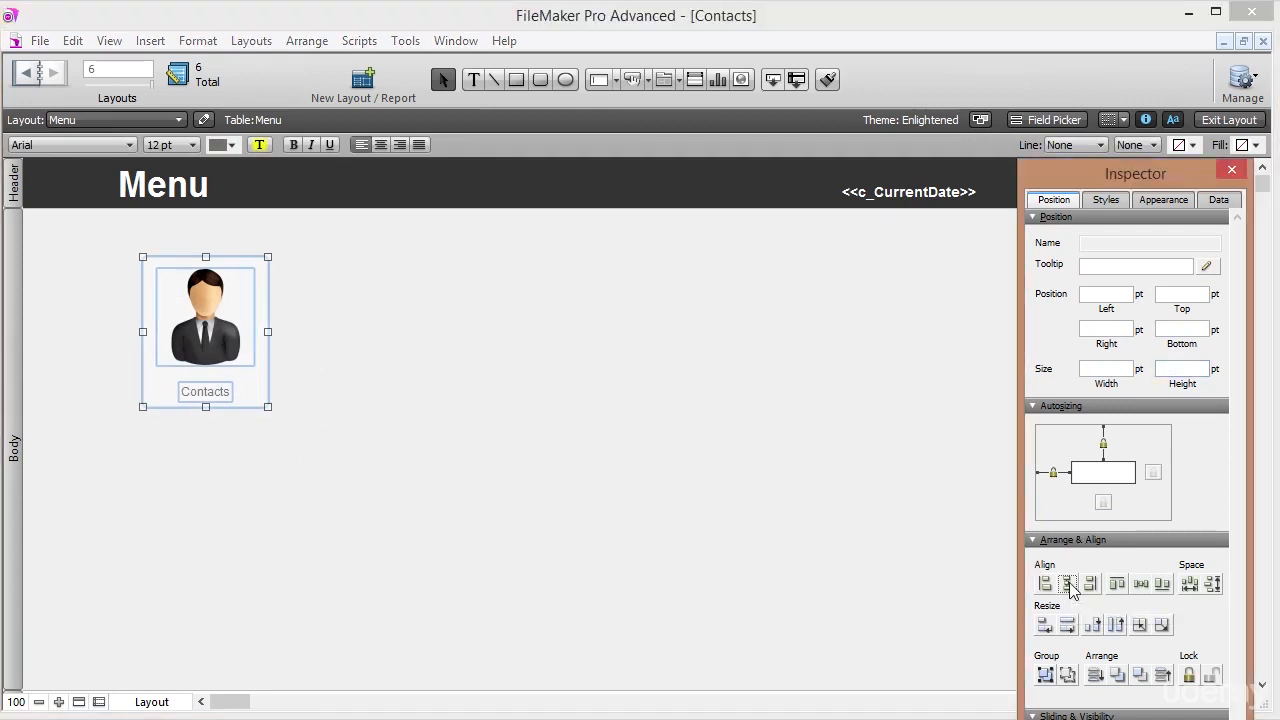
click(203, 425)
click(201, 395)
key(Up)
key(Up)
key(Up)
key(Up)
key(Up)
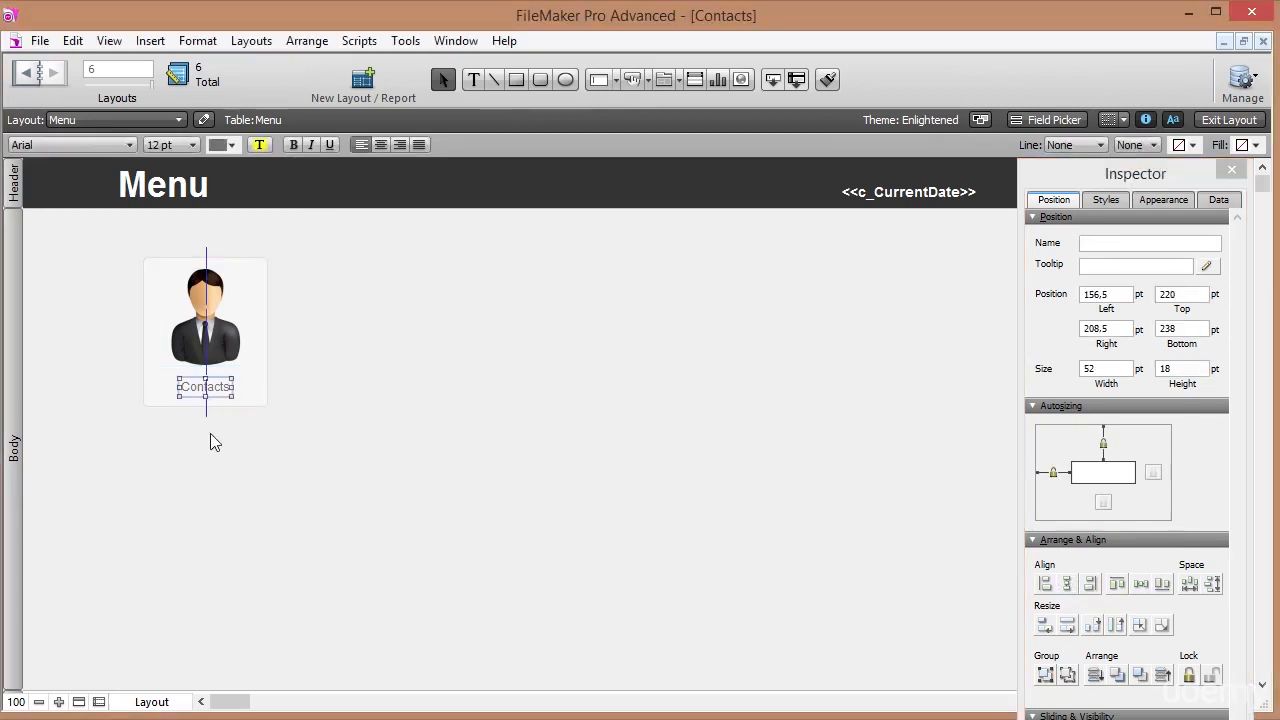
click(210, 434)
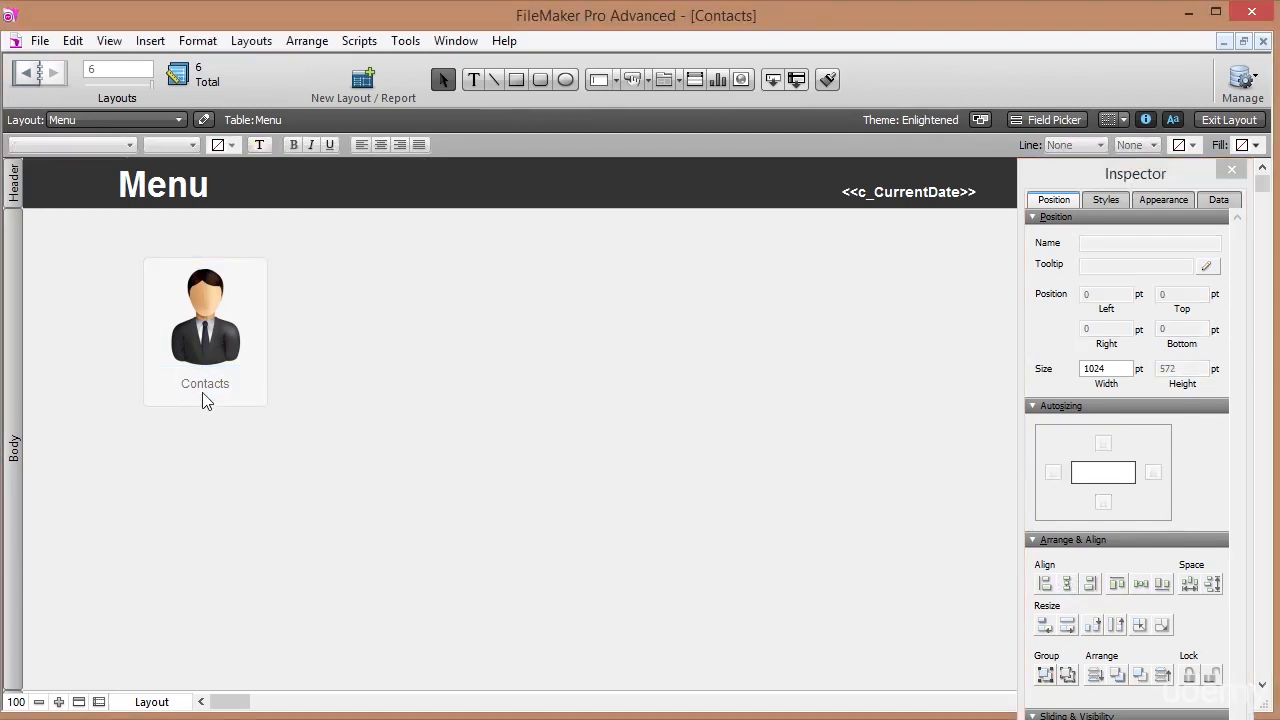
click(204, 393)
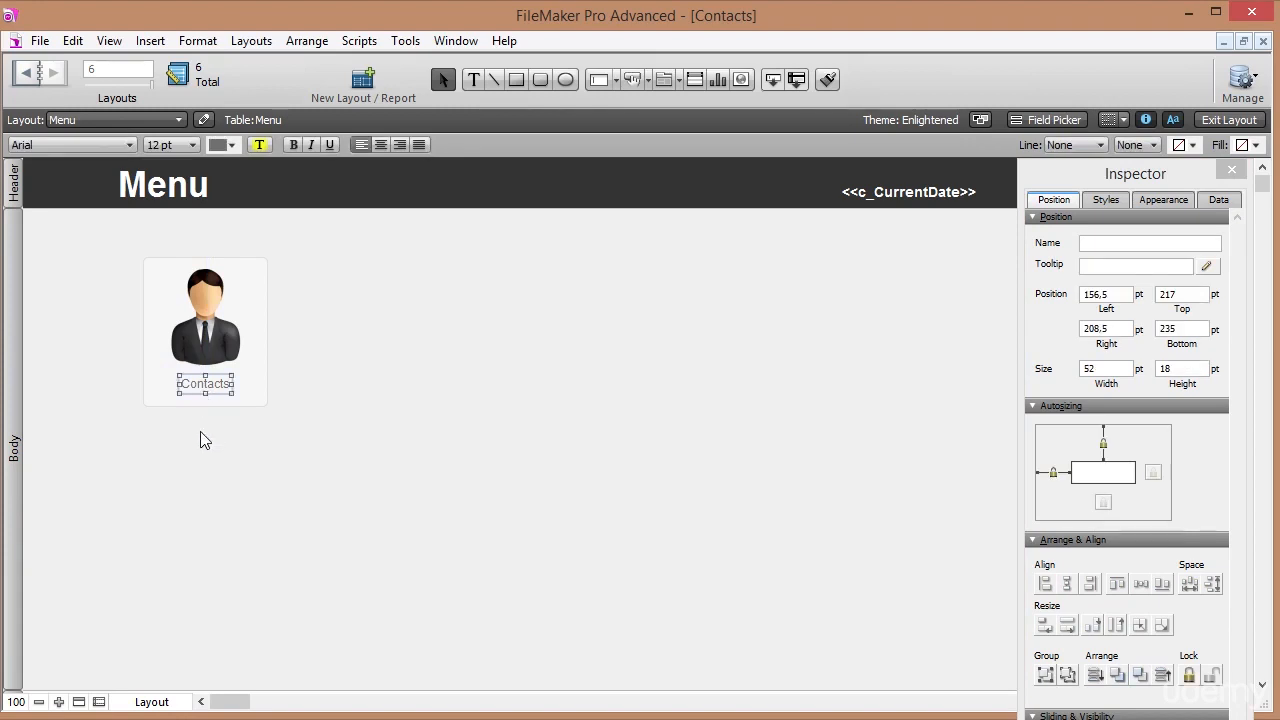
drag(202, 363, 202, 360)
click(199, 386)
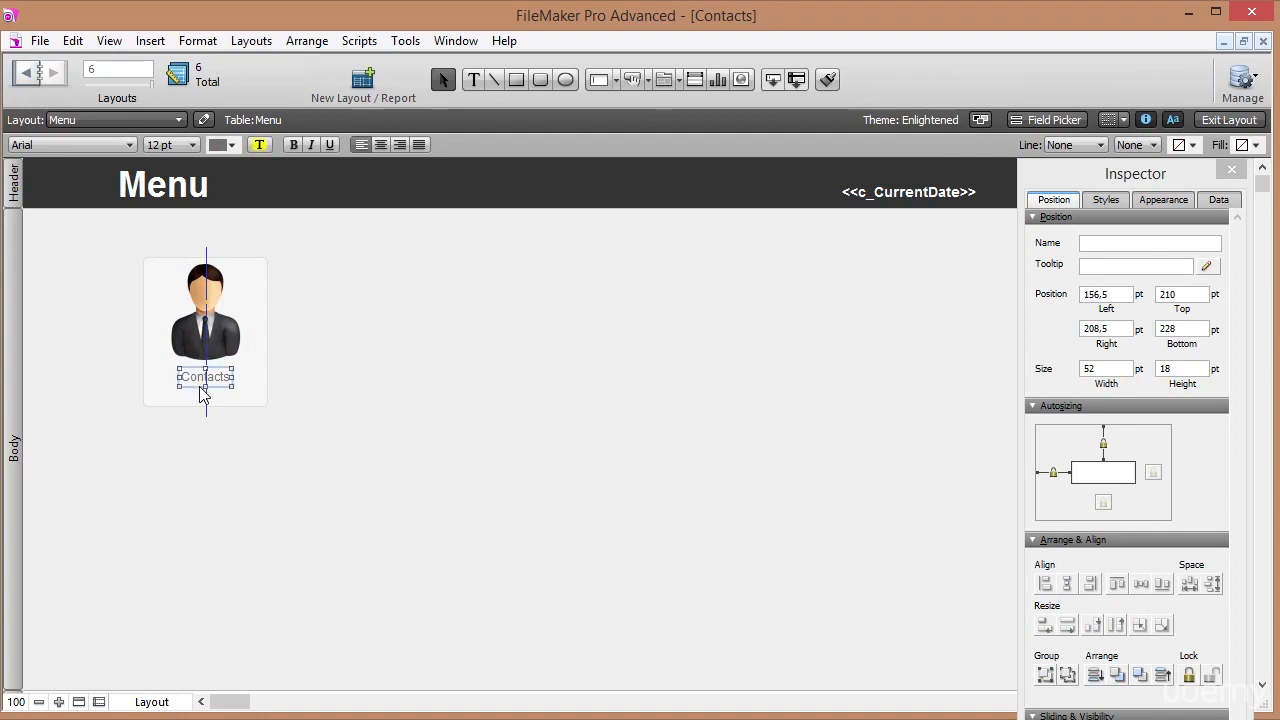
key(Up)
click(217, 436)
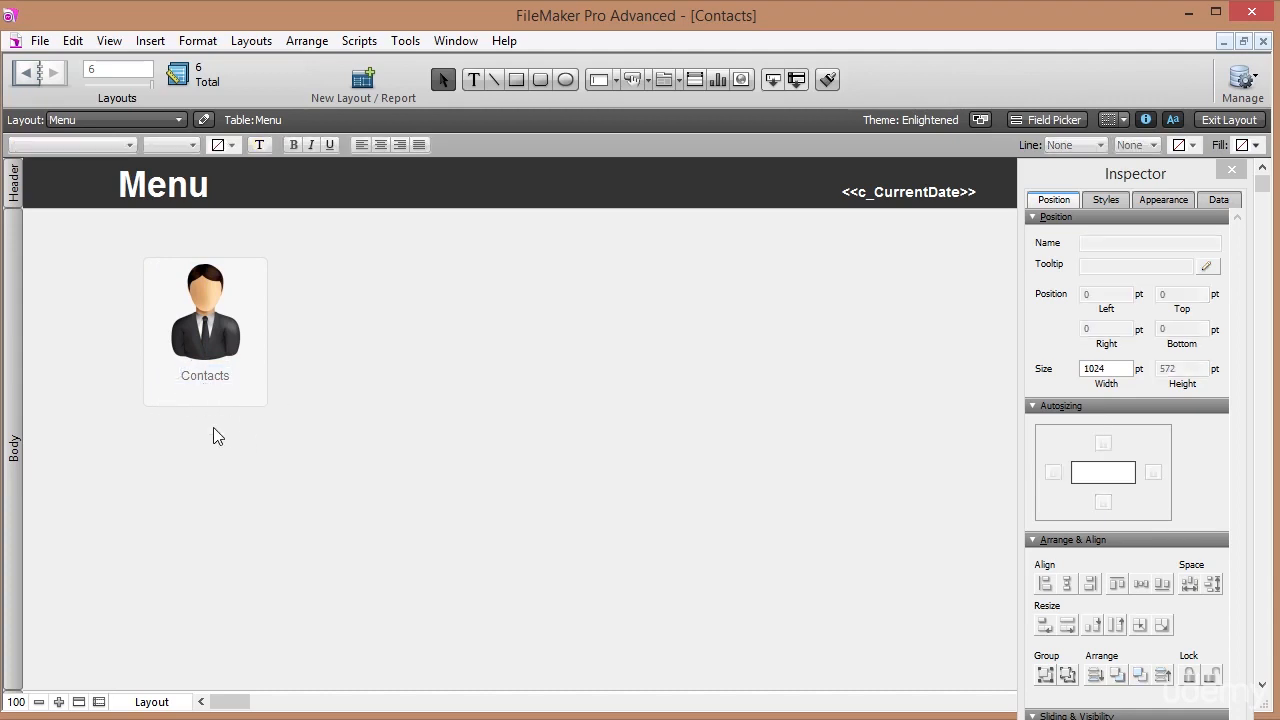
Move the whole Contacts card up-left to about 86 pt left, 81 pt top.
mouse_move(204, 307)
mouse_down()
mouse_move(186, 322)
mouse_move(168, 290)
mouse_move(172, 318)
mouse_move(166, 296)
mouse_move(190, 326)
mouse_up()
click(341, 331)
drag(336, 487, 80, 286)
mouse_move(166, 330)
mouse_down()
mouse_move(147, 302)
mouse_move(157, 307)
mouse_up()
click(262, 352)
click(225, 385)
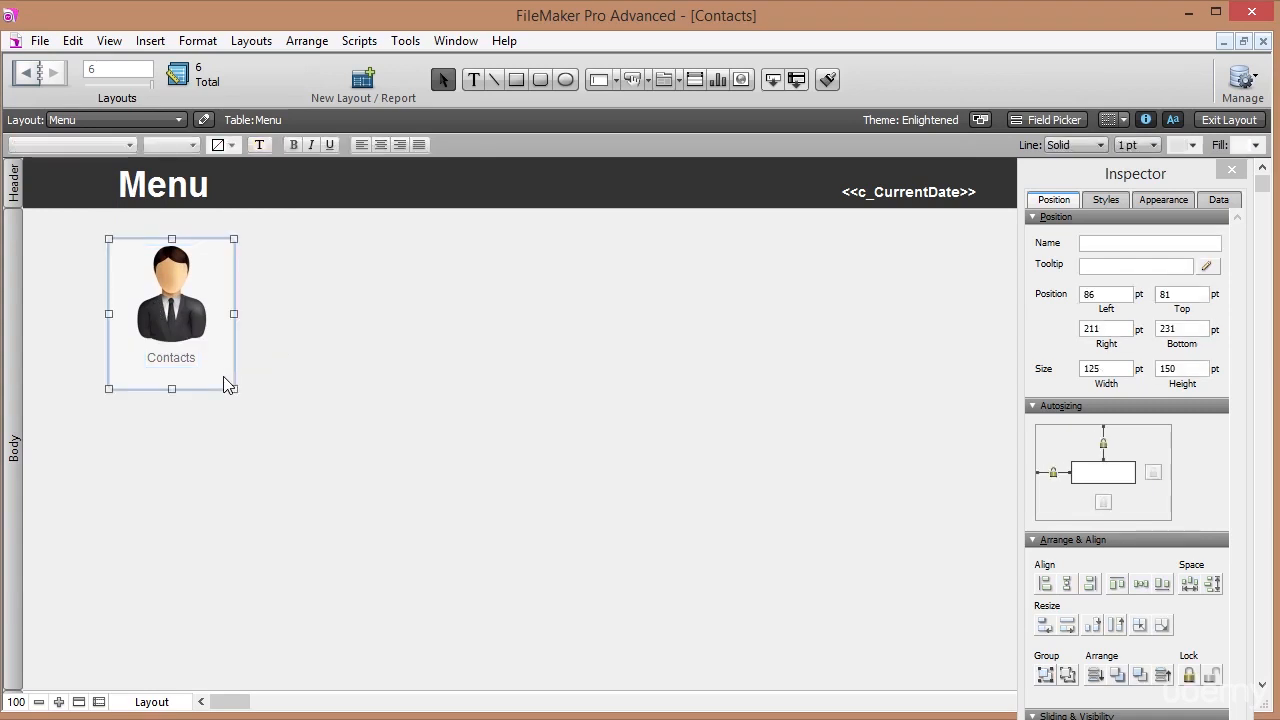
Set the Contacts card's button action to Go to Layout LayContacts.
right_click(224, 379)
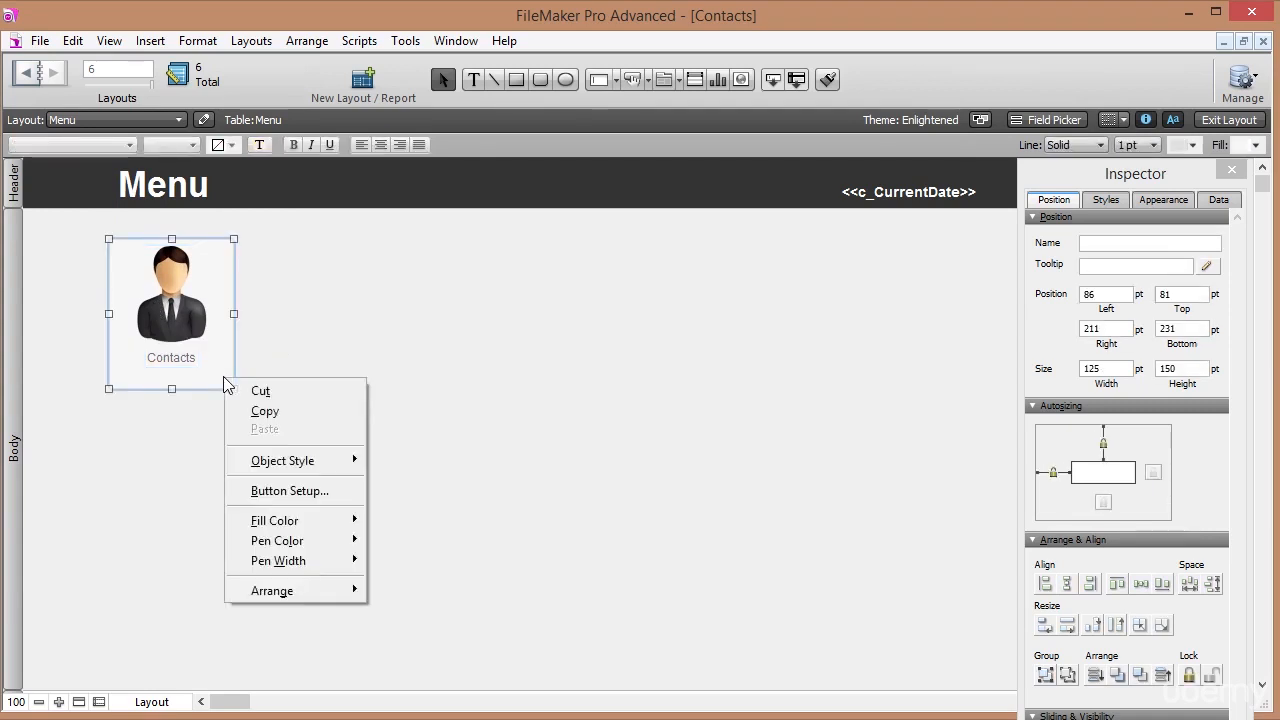
click(320, 491)
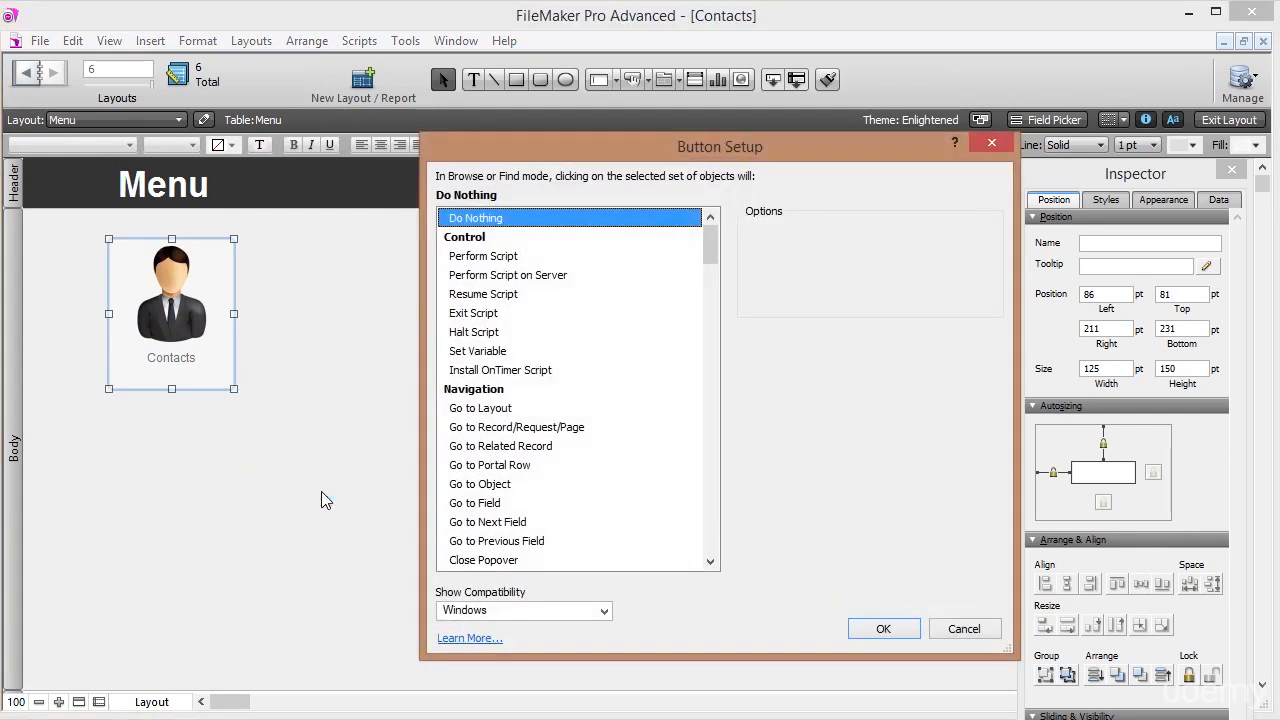
click(506, 410)
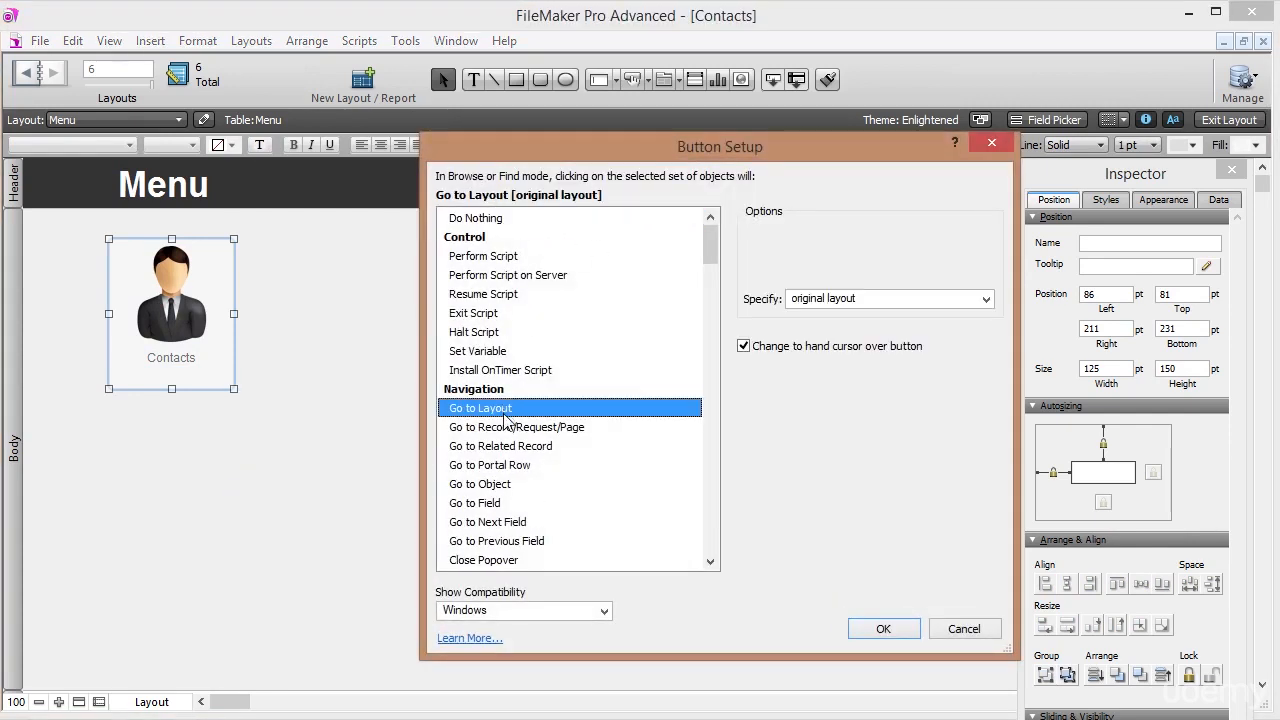
click(852, 305)
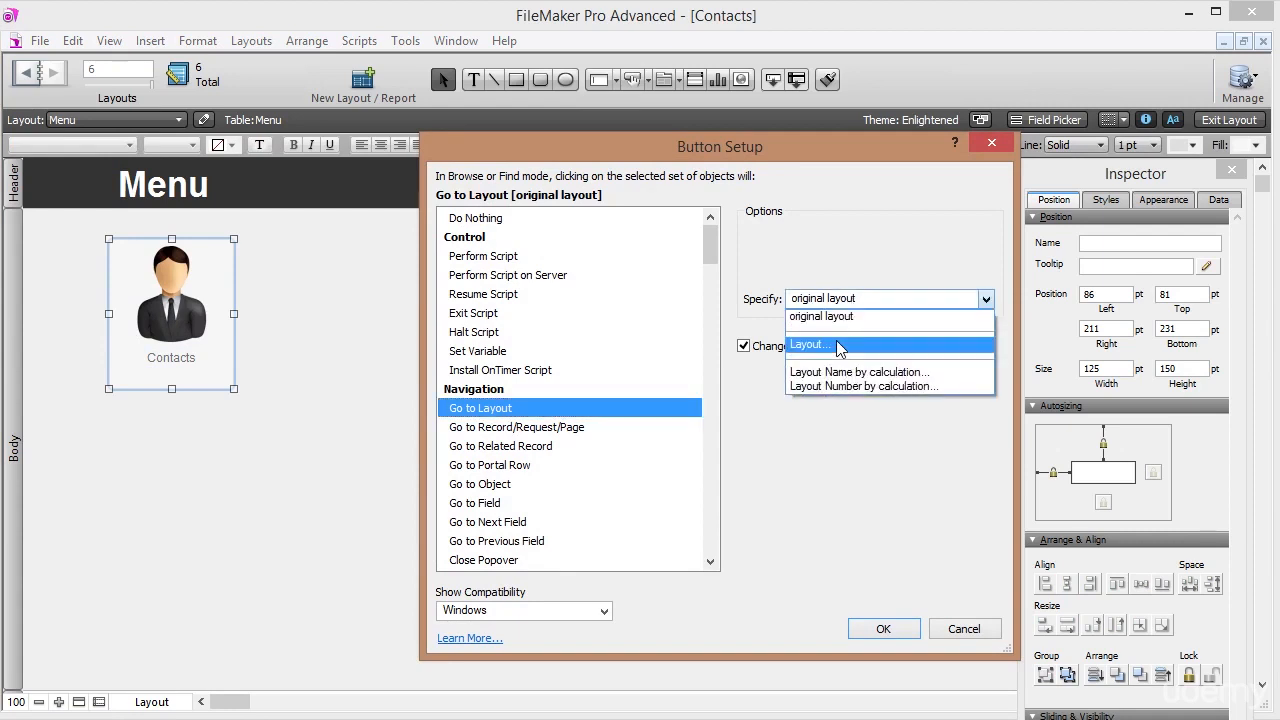
click(838, 345)
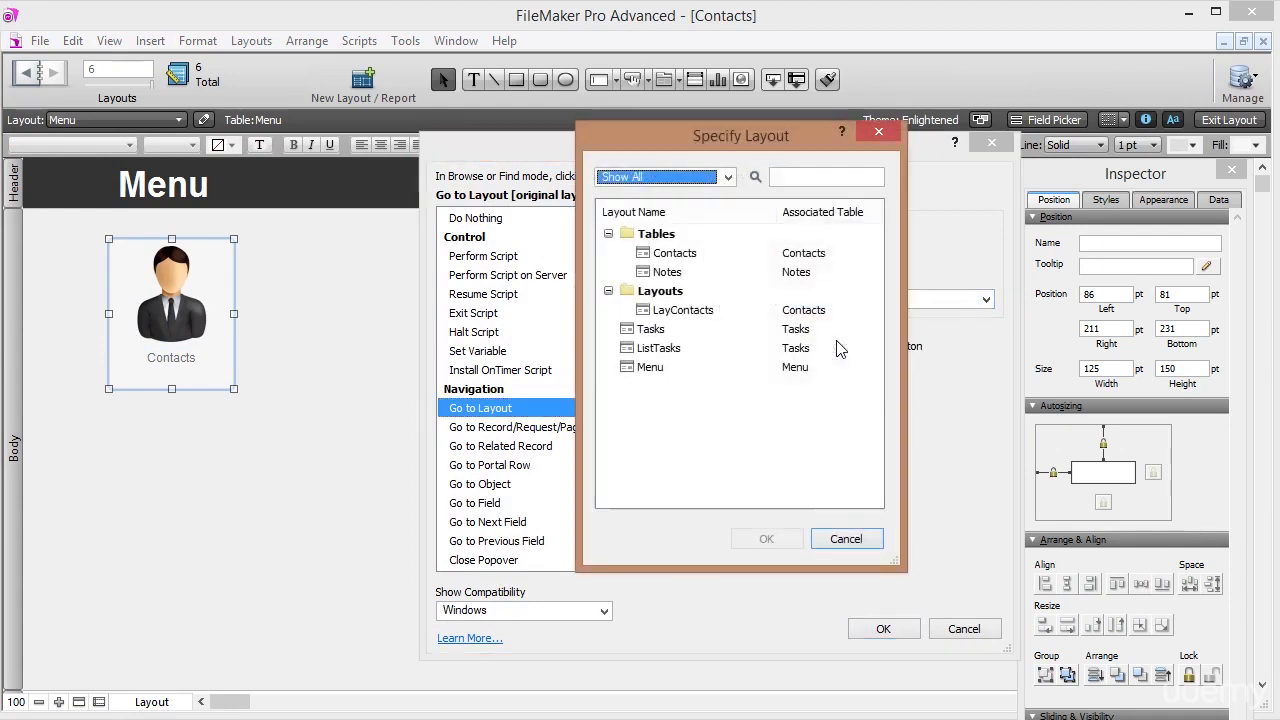
click(691, 318)
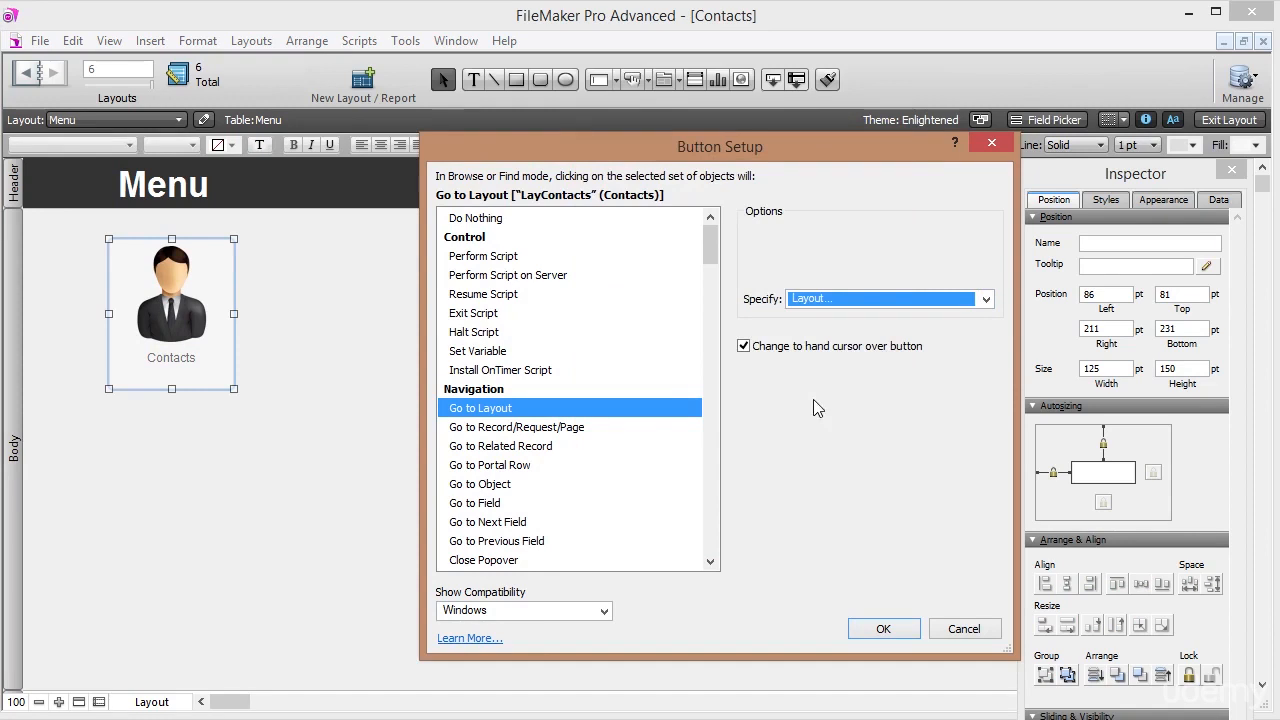
click(884, 629)
Exit Layout mode and click Contacts to check it opens the contact details.
click(318, 397)
click(1229, 120)
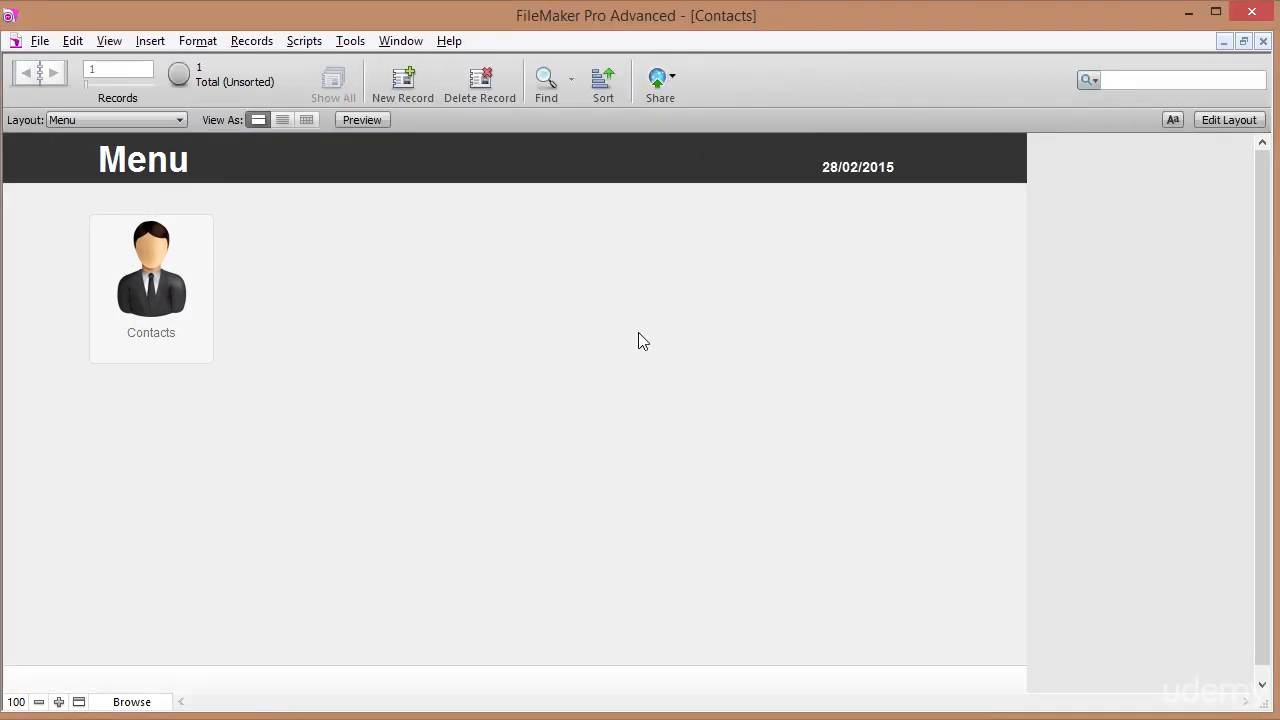
click(148, 316)
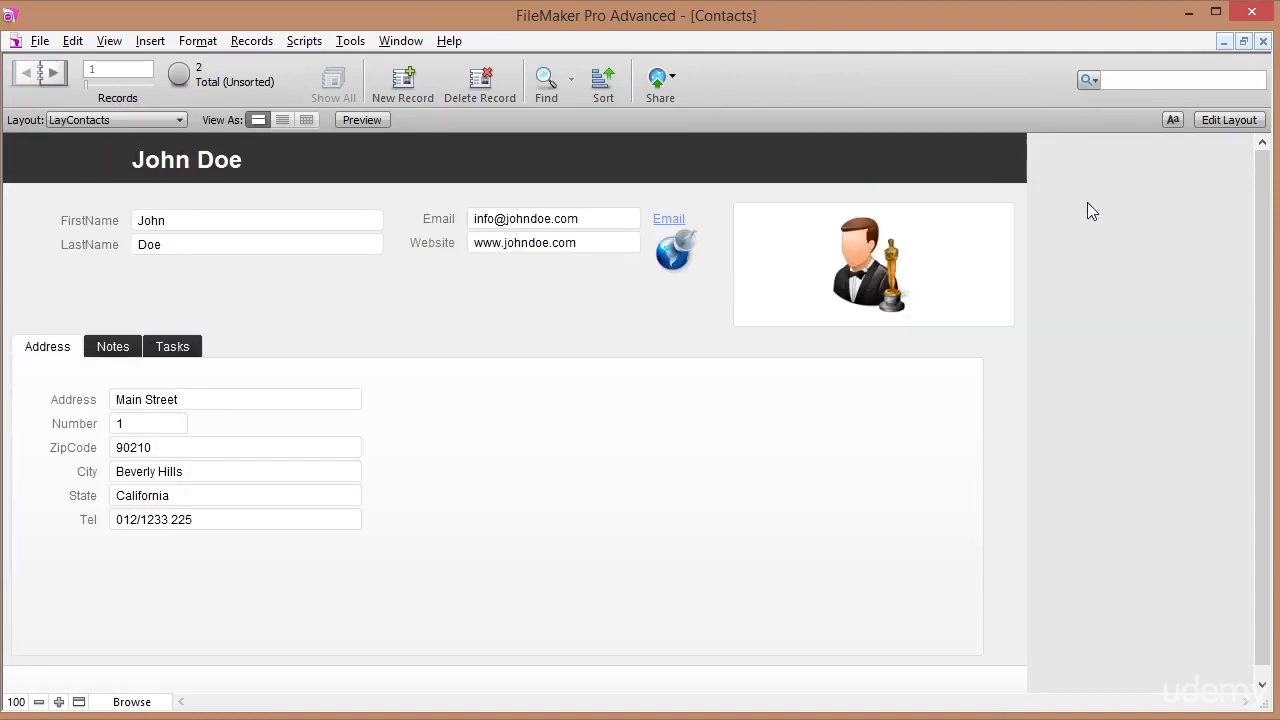
On LayContacts, draw a header button labelled 'Menu' that goes to the Menu layout.
click(1221, 122)
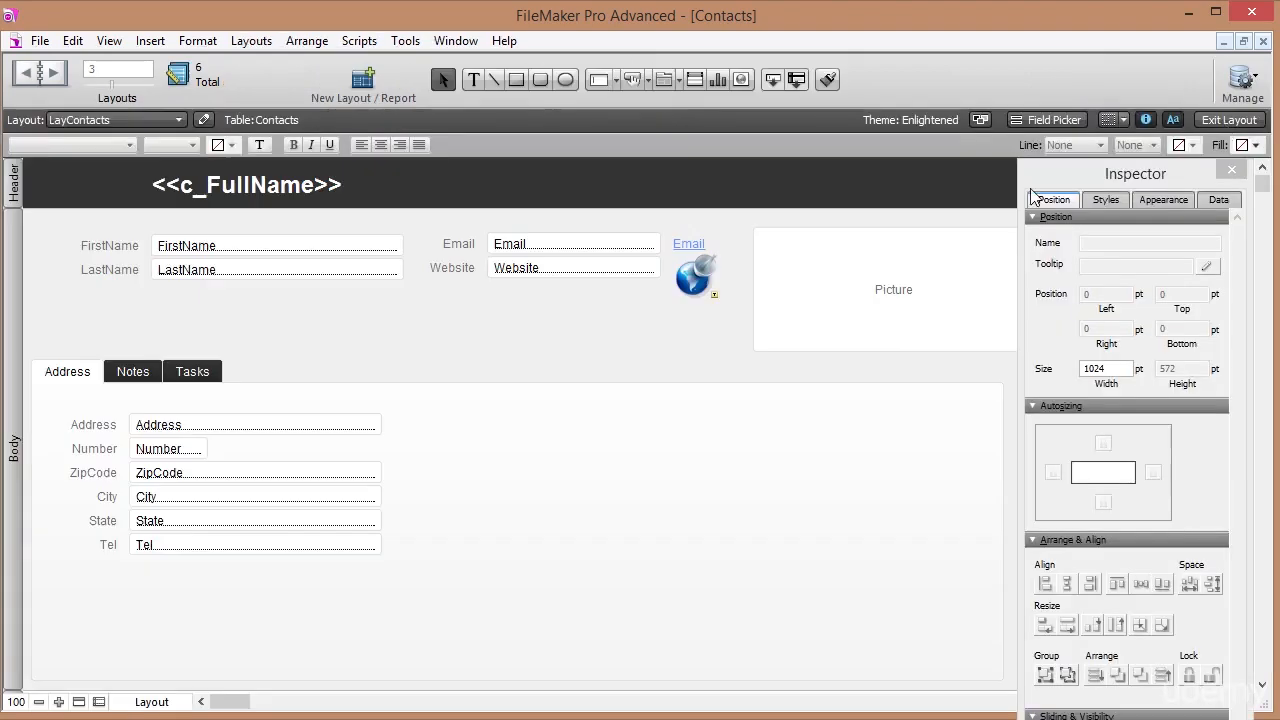
click(632, 79)
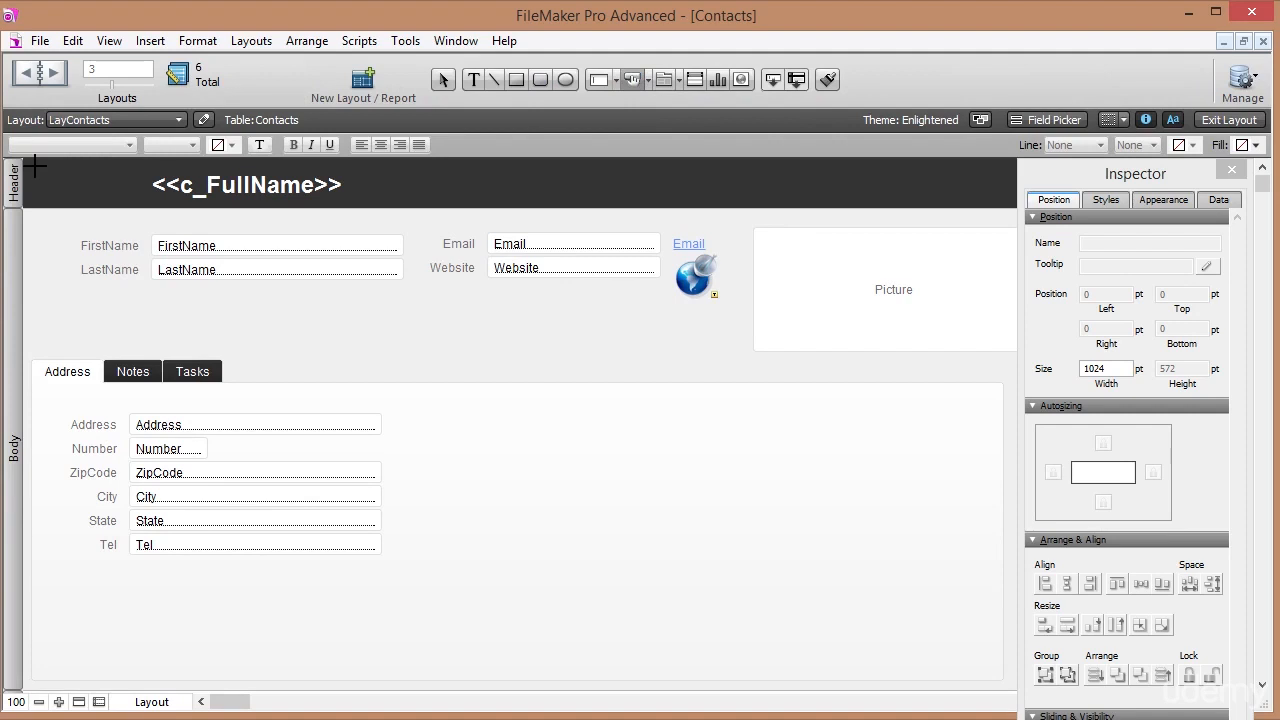
drag(33, 166, 114, 199)
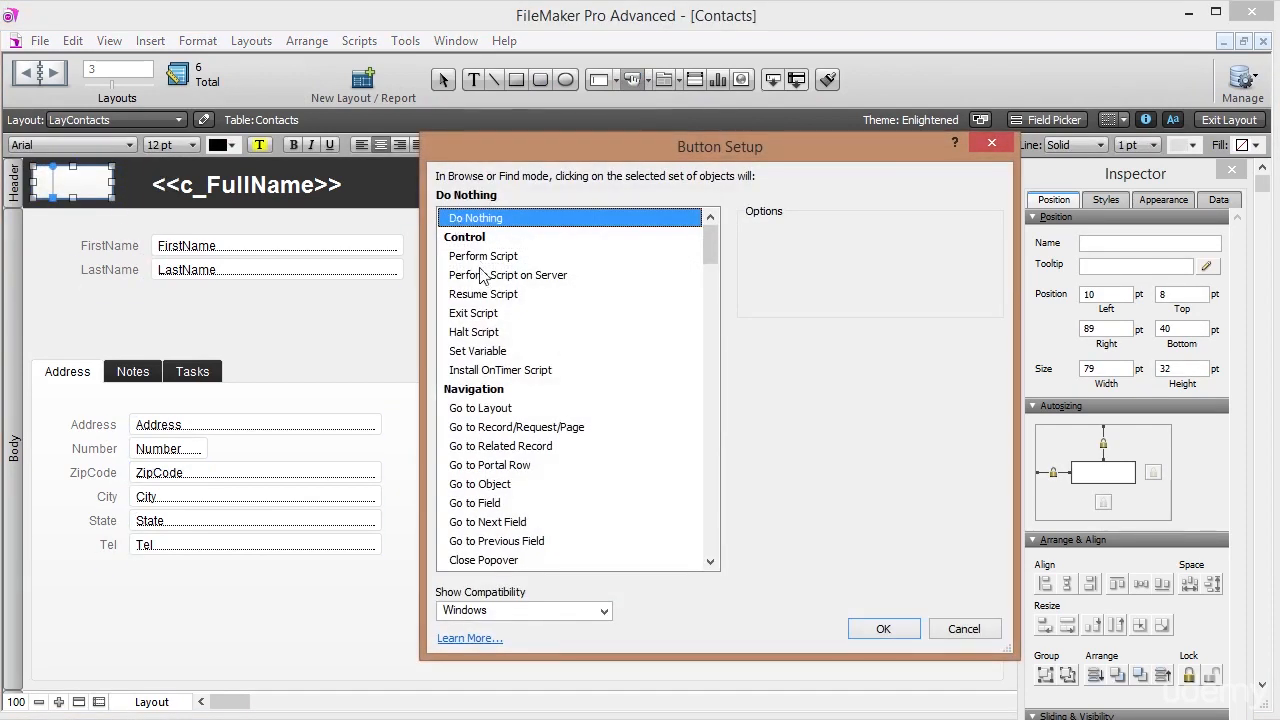
click(481, 410)
click(843, 301)
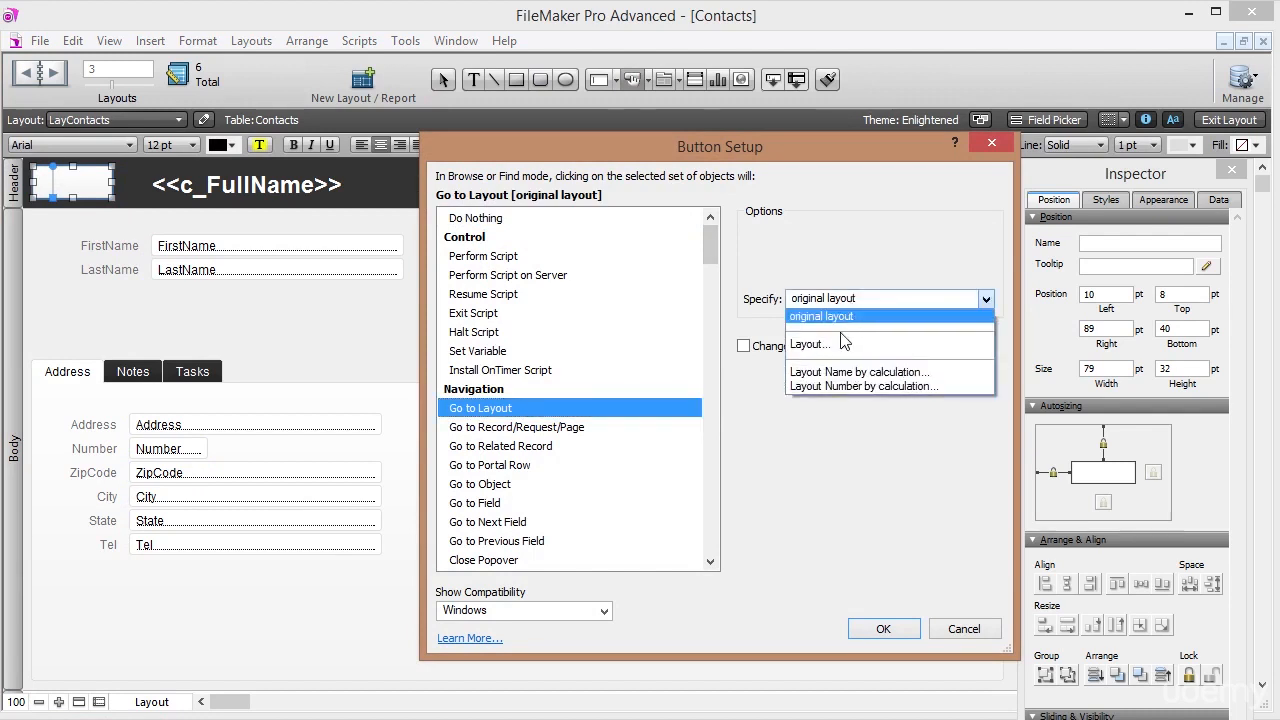
click(843, 343)
click(670, 369)
click(760, 536)
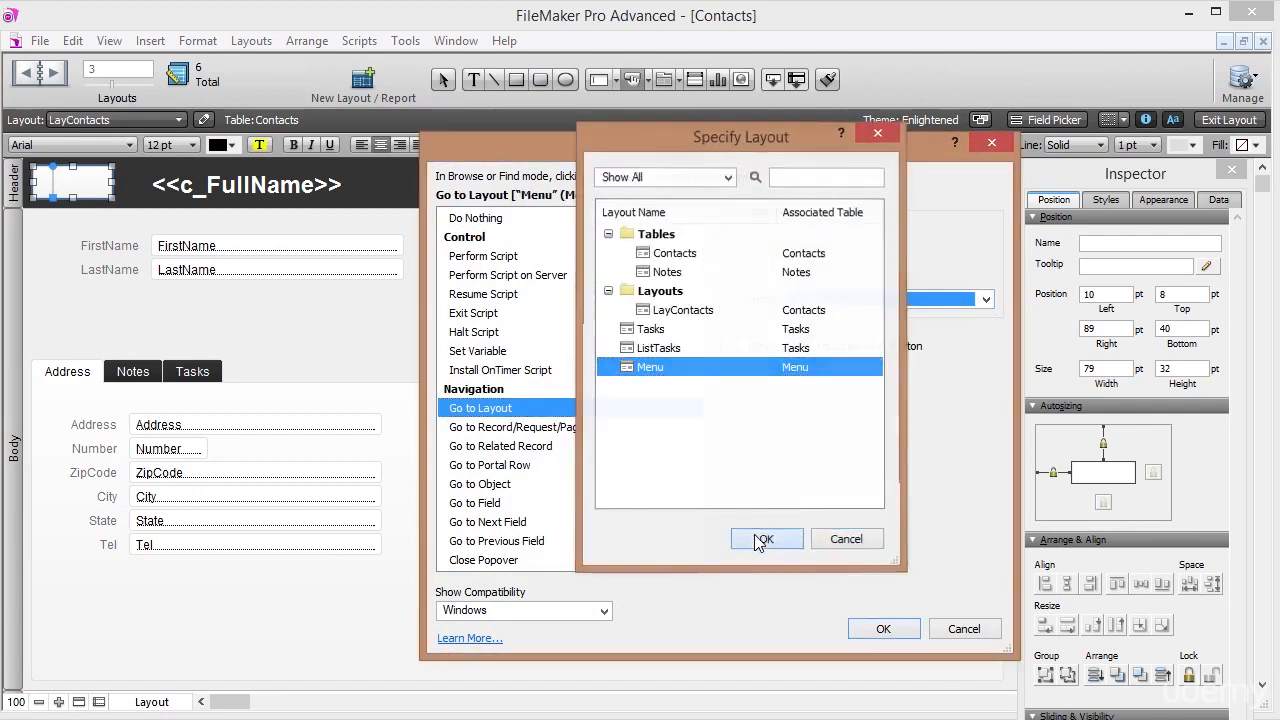
click(866, 626)
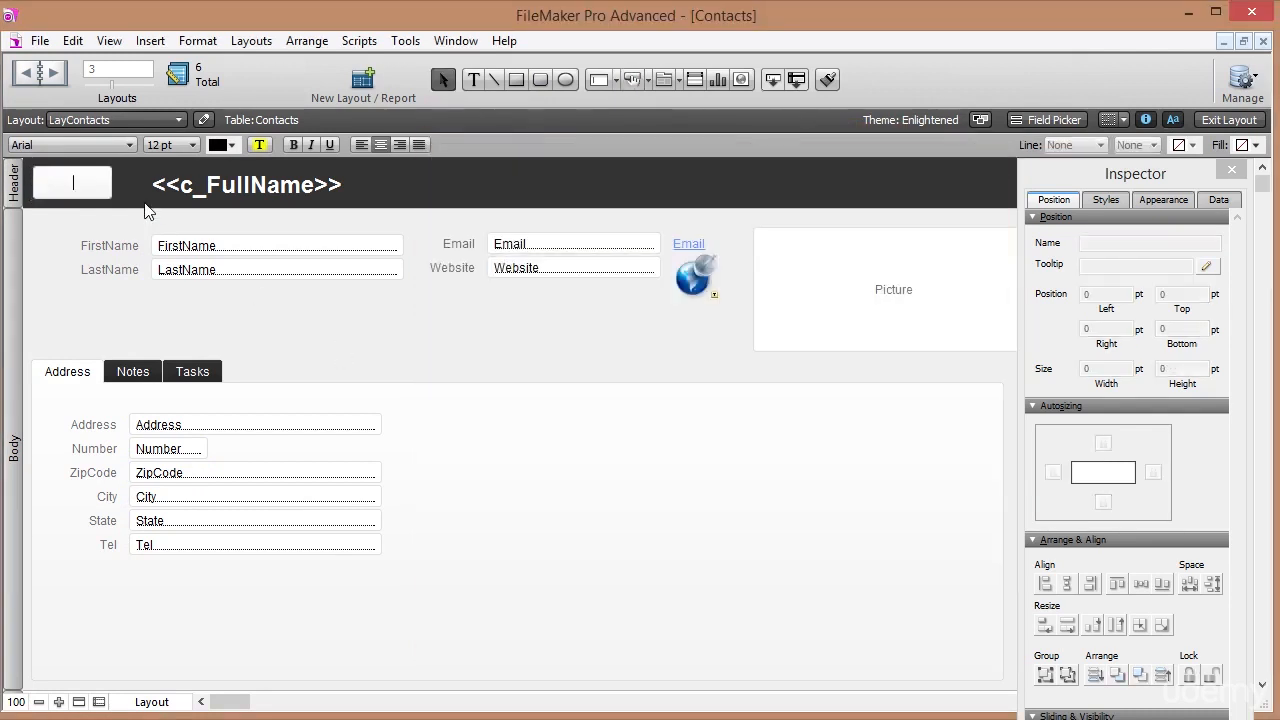
text(Menu)
key(Escape)
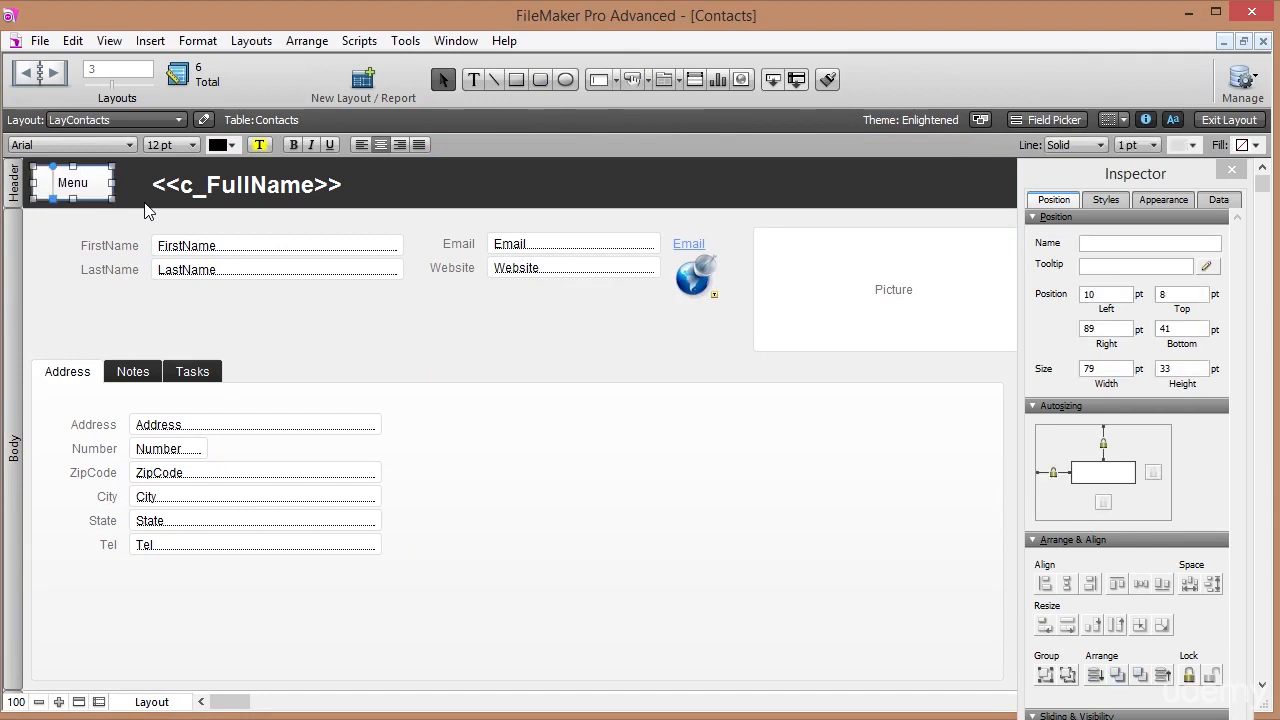
Position the Menu button at Left 10, Top 5 and make it 80 pt wide.
click(1100, 294)
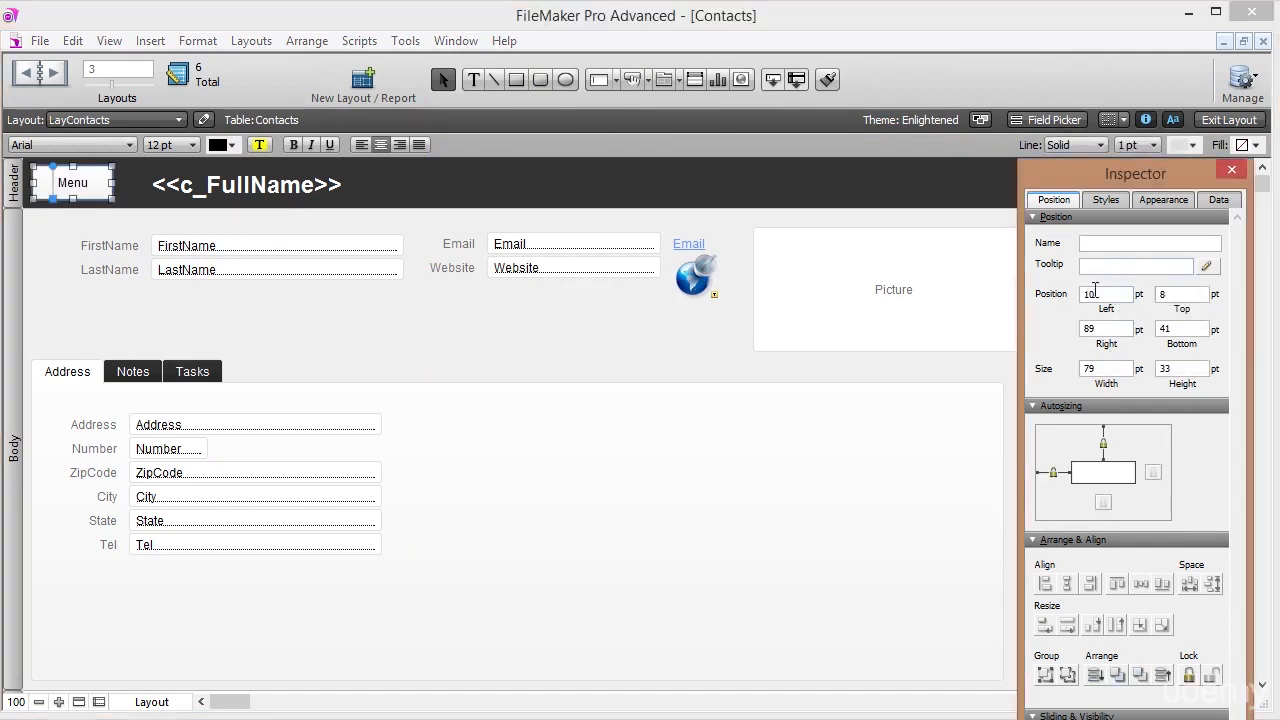
click(1183, 296)
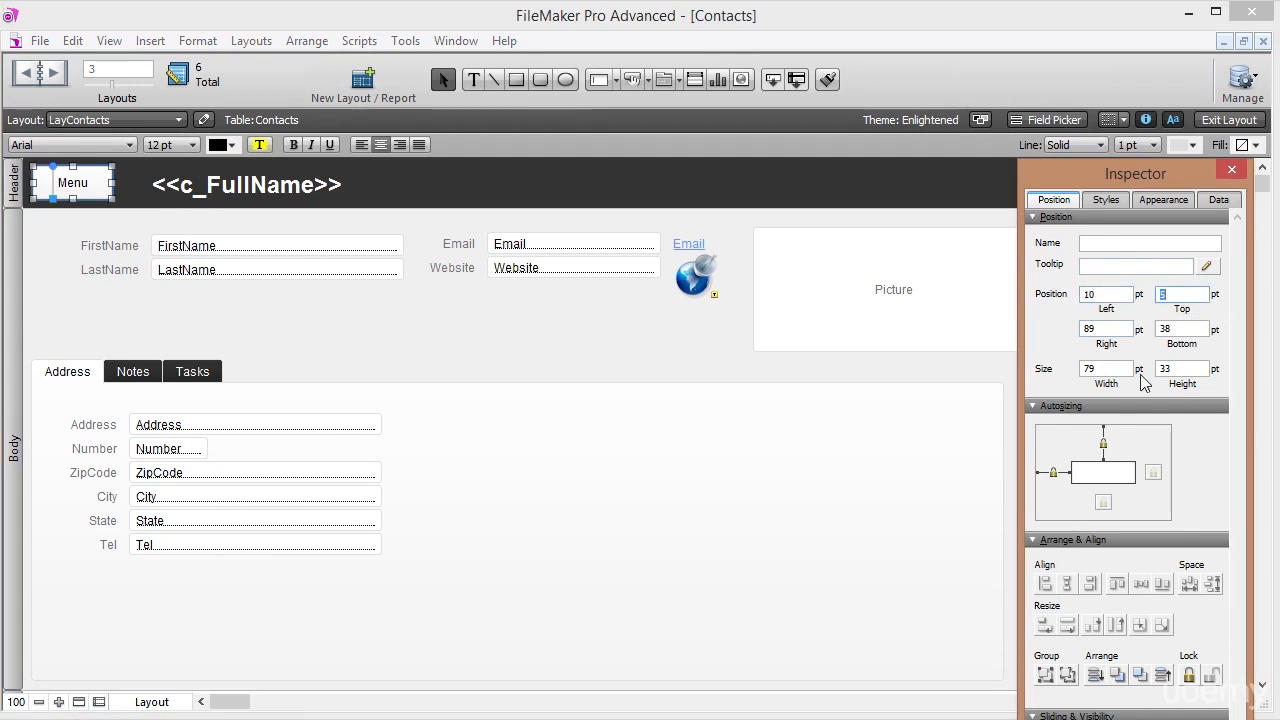
key(Return)
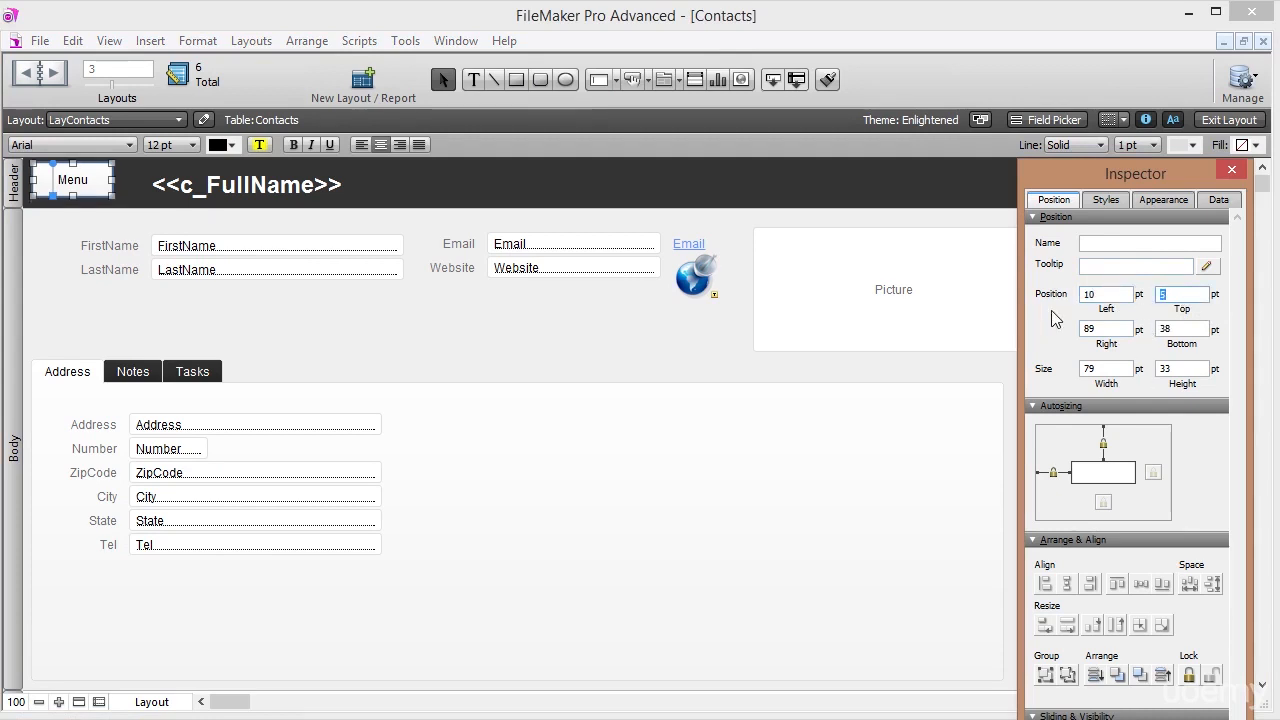
click(1188, 294)
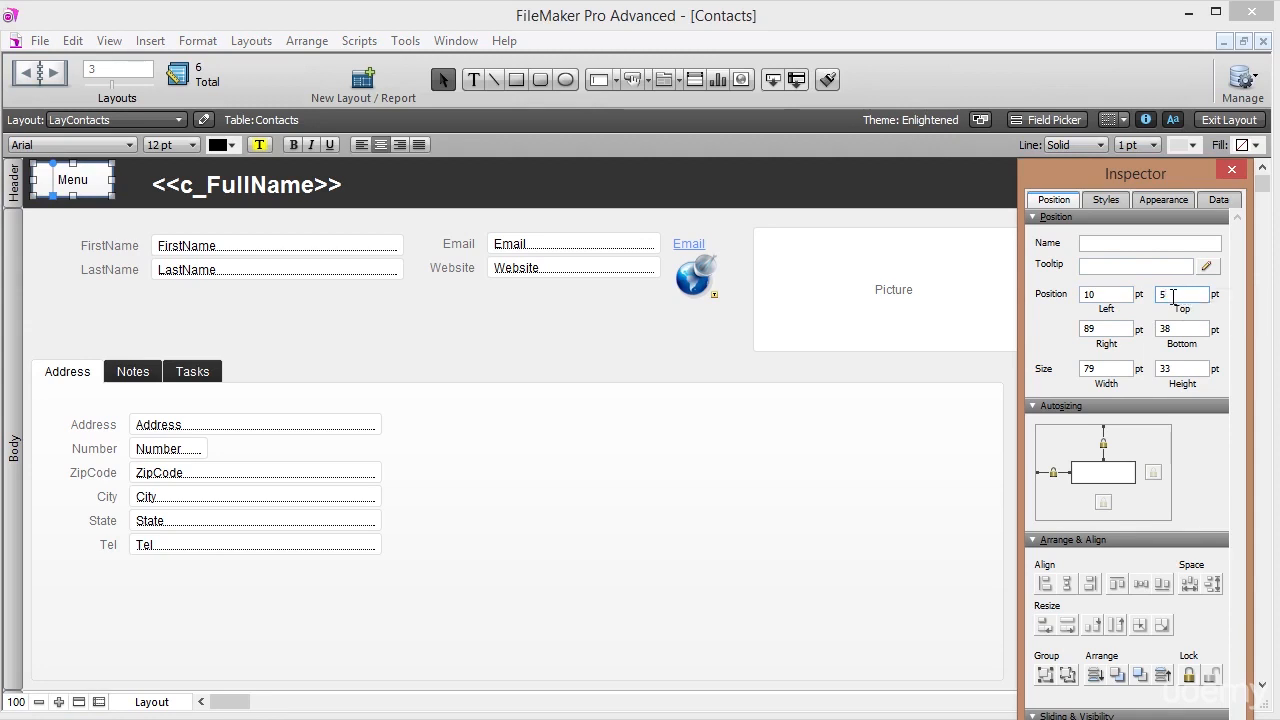
click(1108, 368)
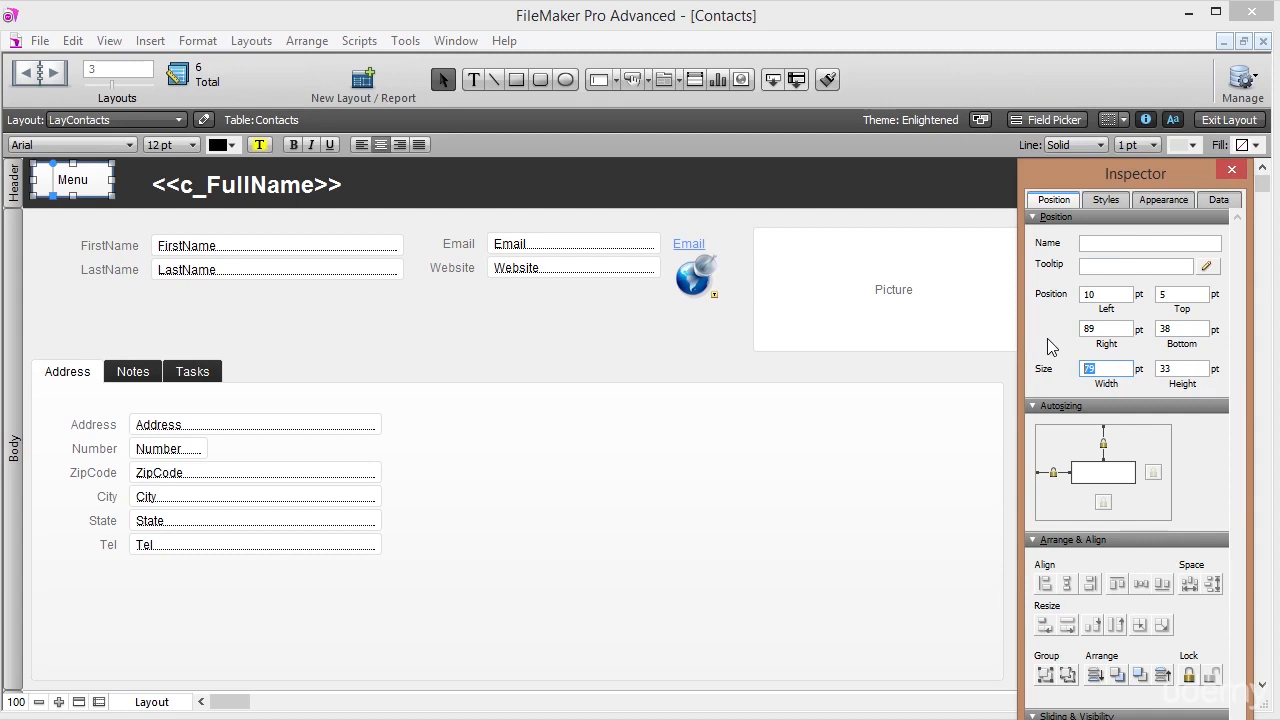
text(80)
key(Tab)
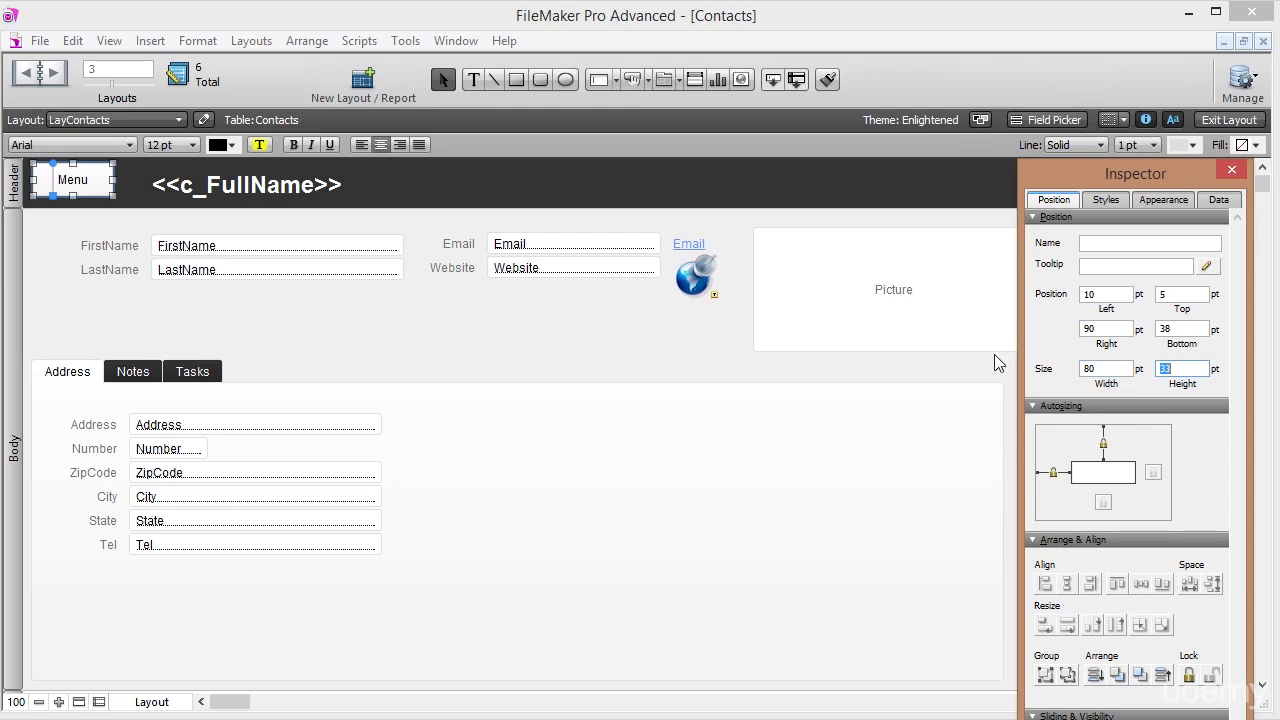
click(1170, 294)
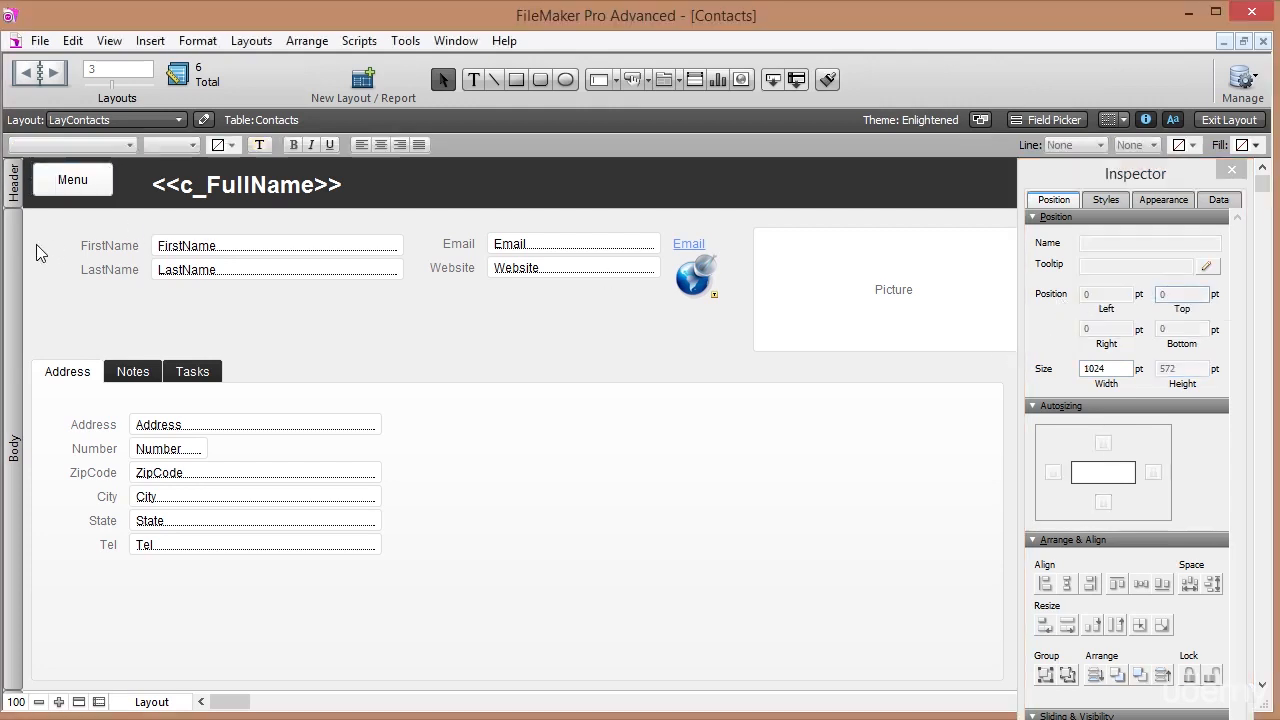
click(62, 190)
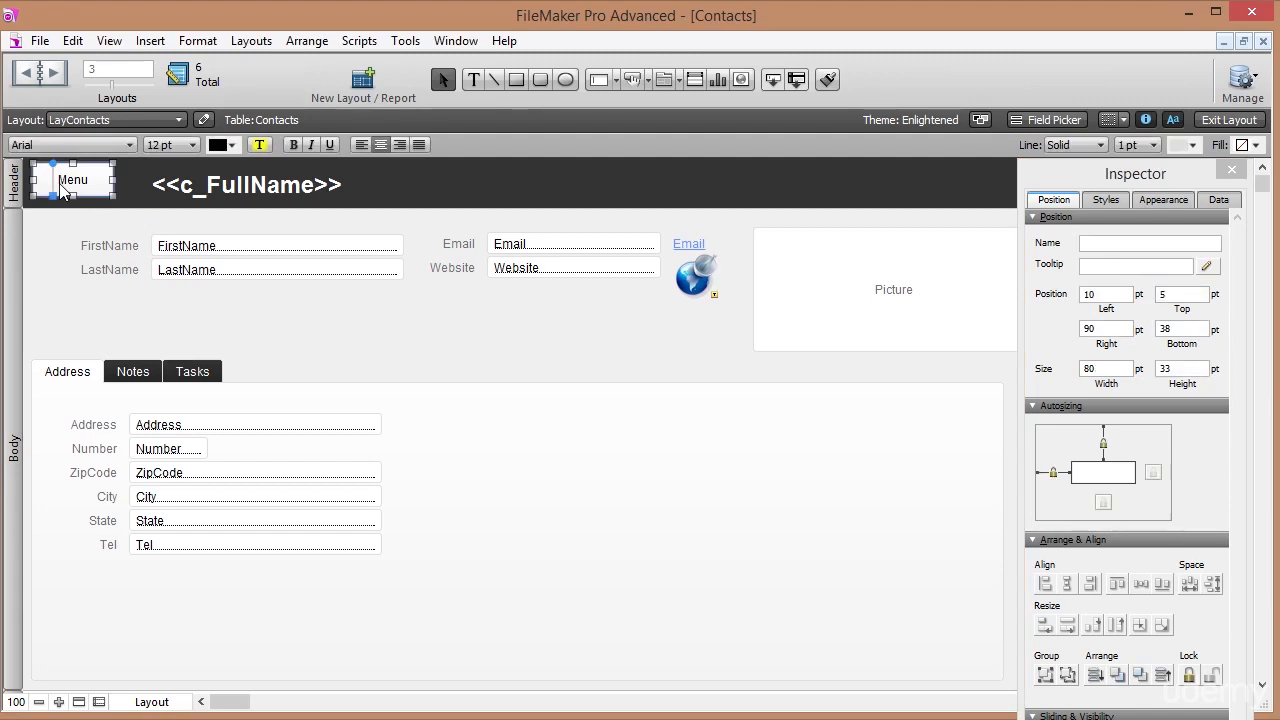
Turn on the hand cursor for the Menu button in Button Setup.
right_click(83, 188)
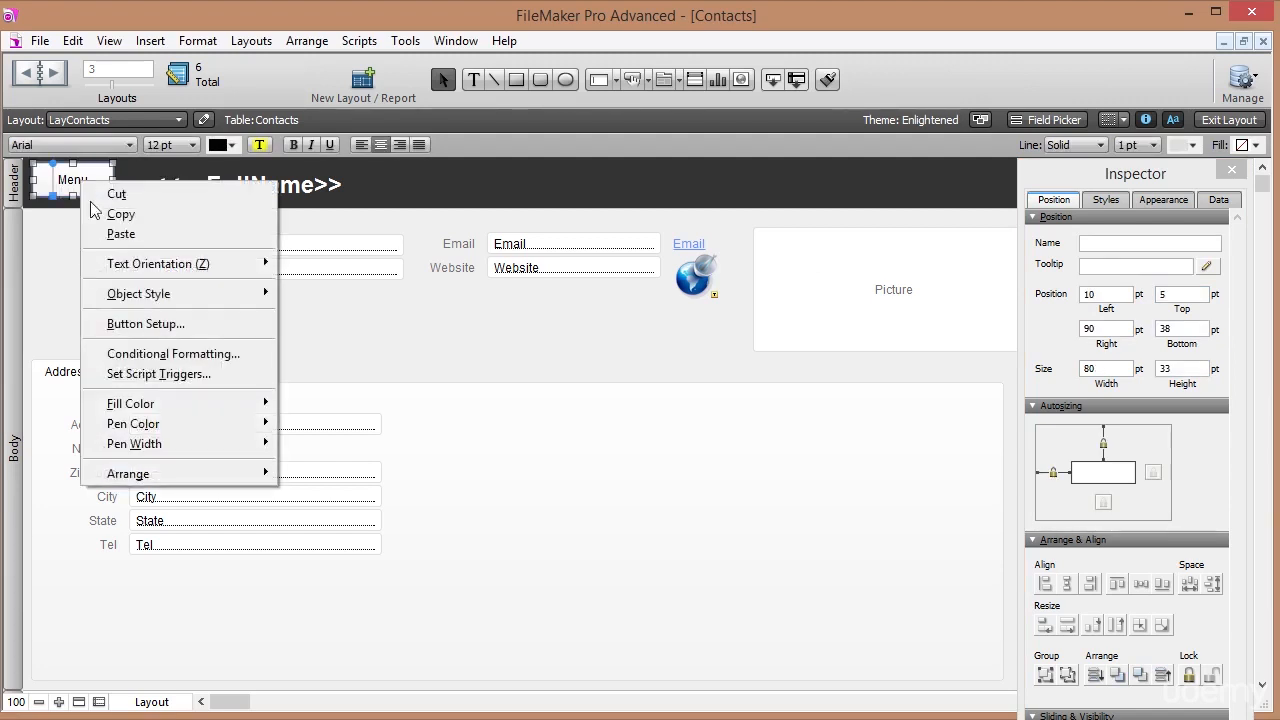
click(148, 325)
click(743, 346)
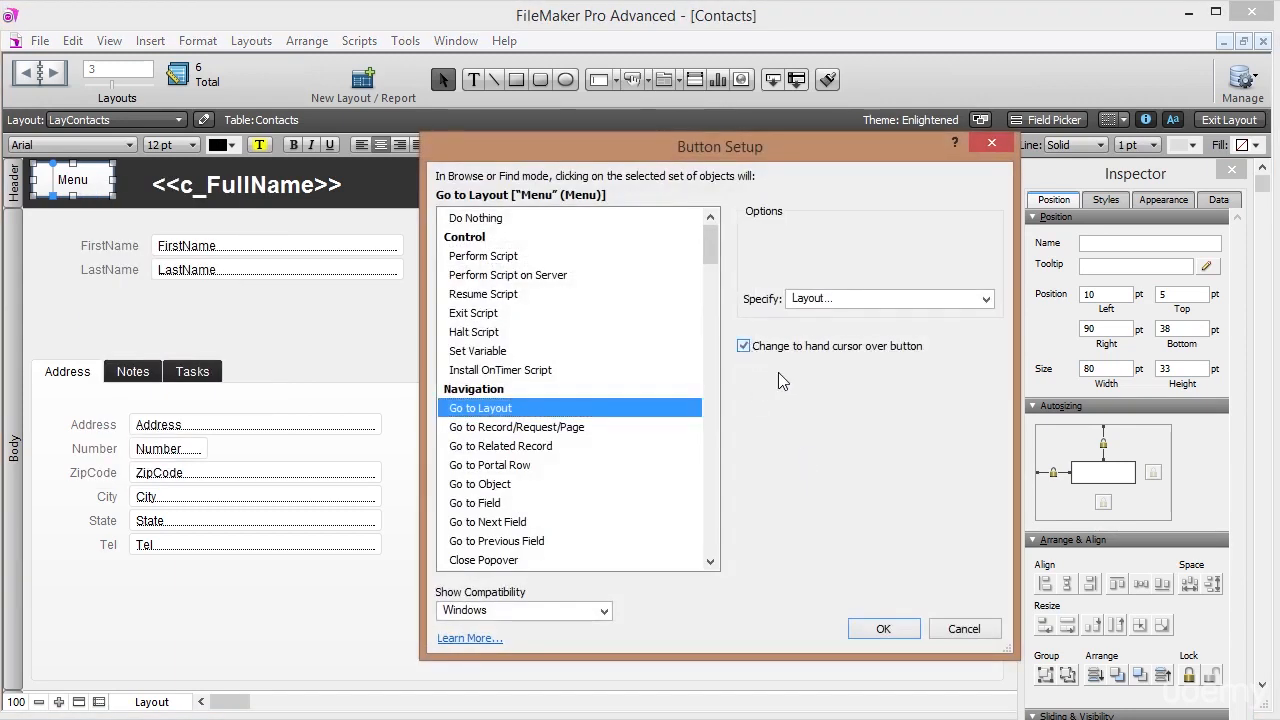
click(884, 630)
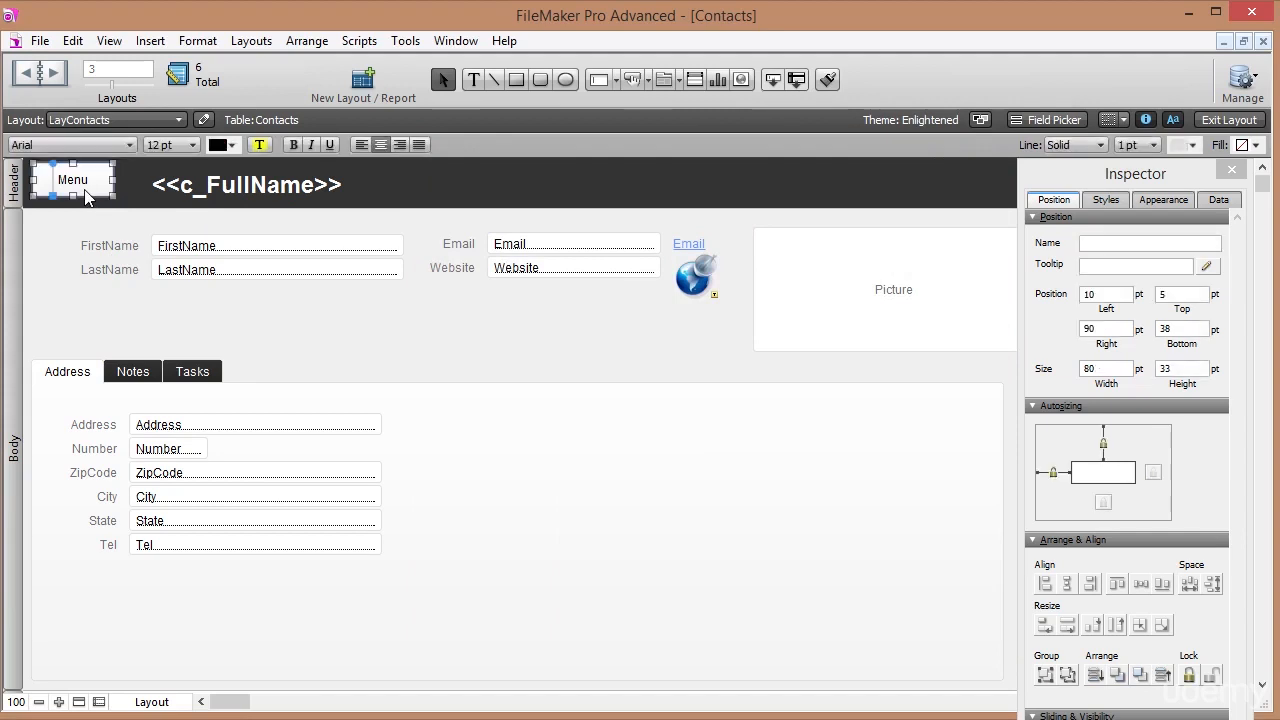
Paste the Menu button into the ListTasks header at Left 10, Top 5.
click(86, 122)
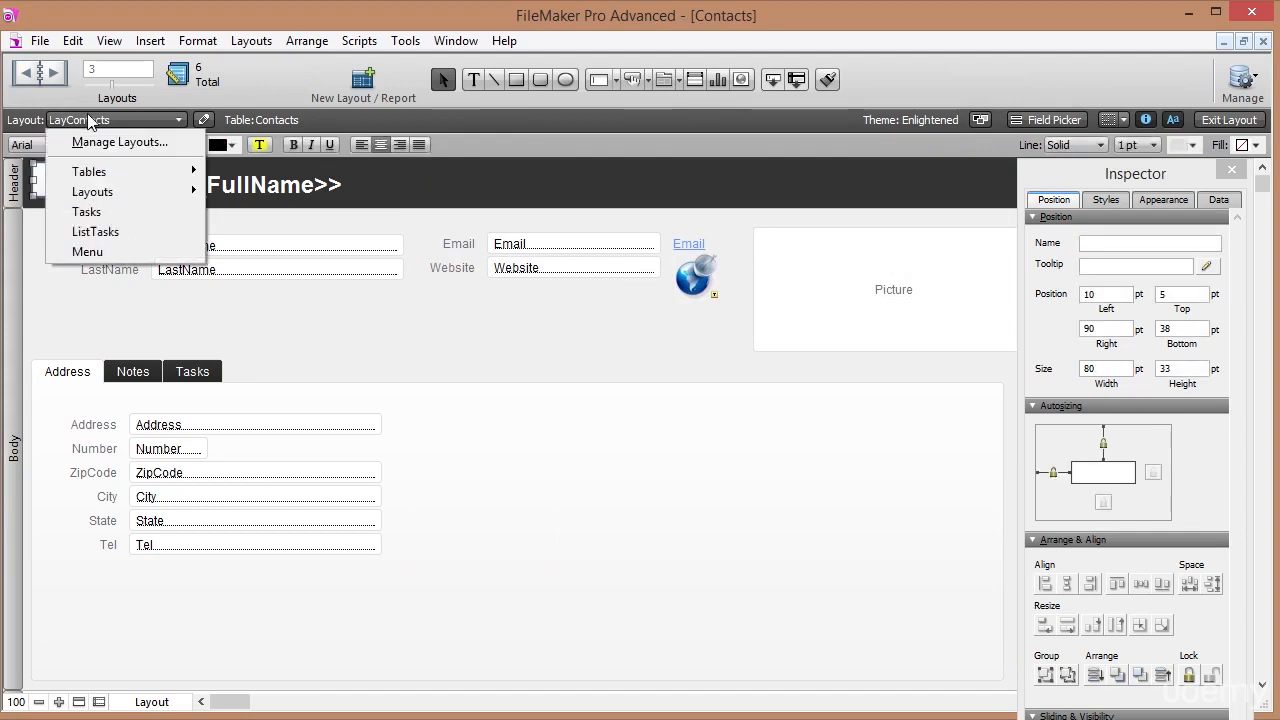
click(98, 231)
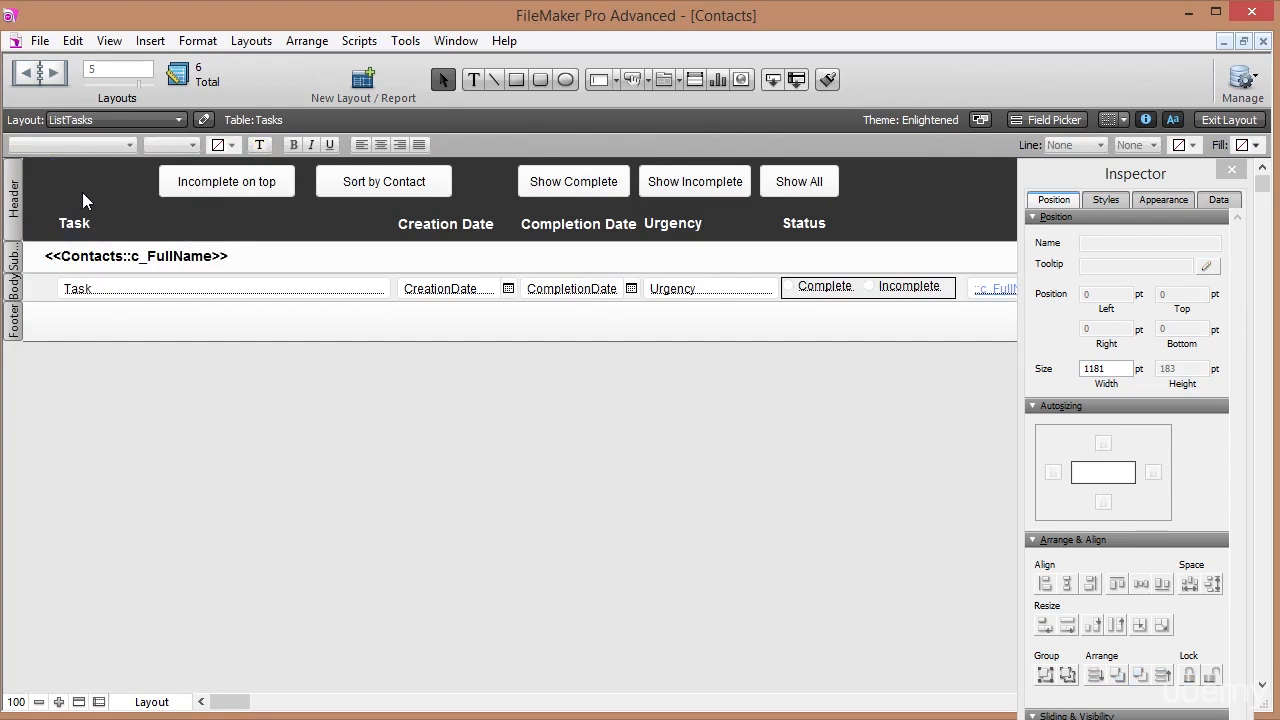
key(ctrl+v)
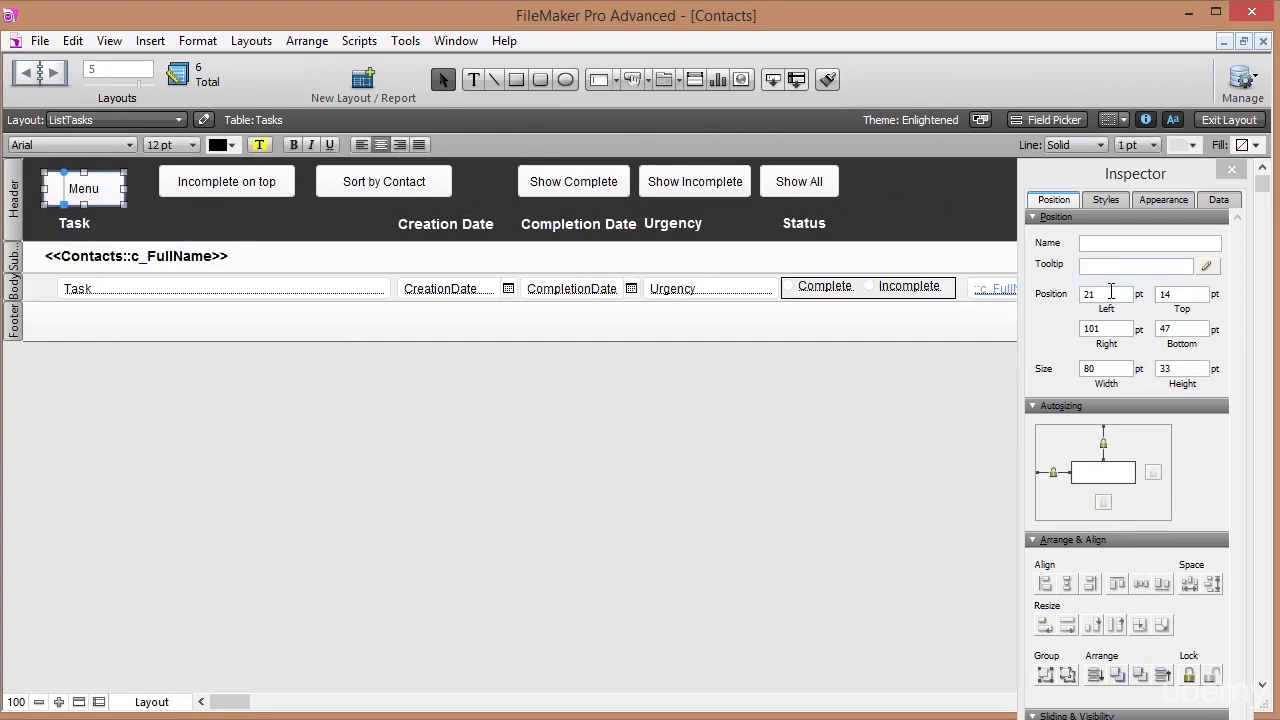
double_click(1111, 292)
key(Tab)
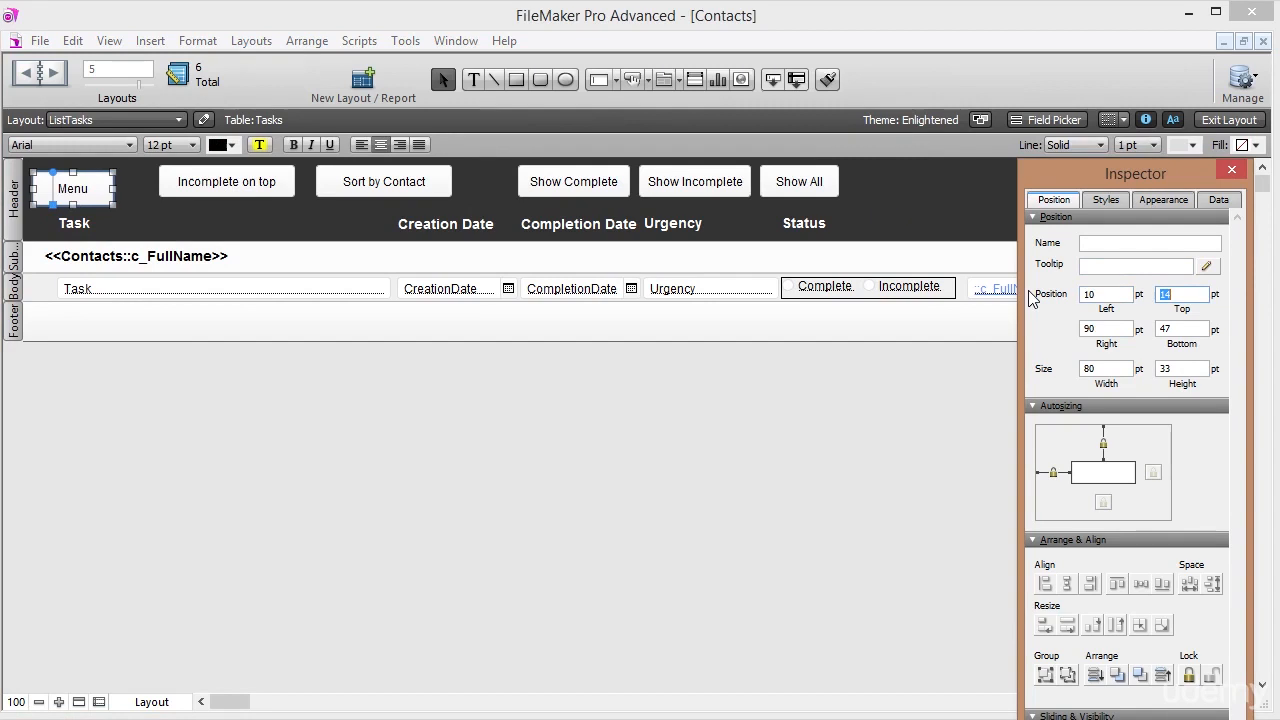
text(5)
key(Return)
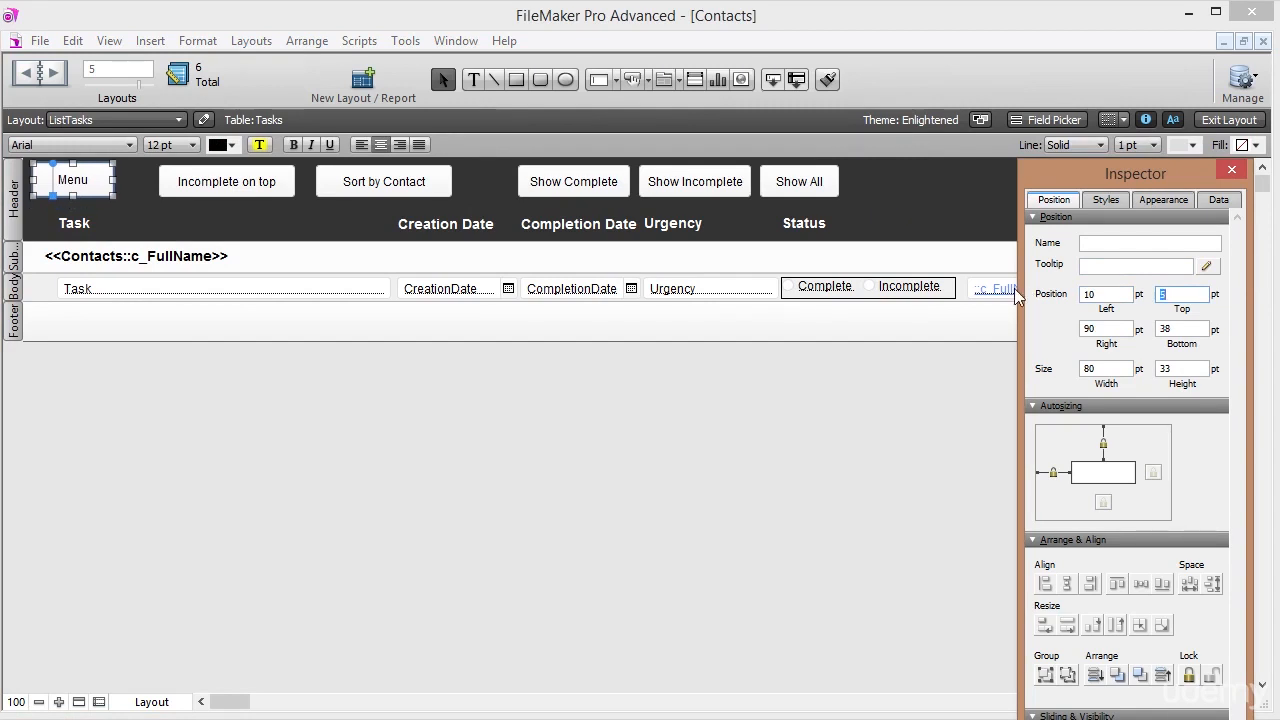
click(135, 203)
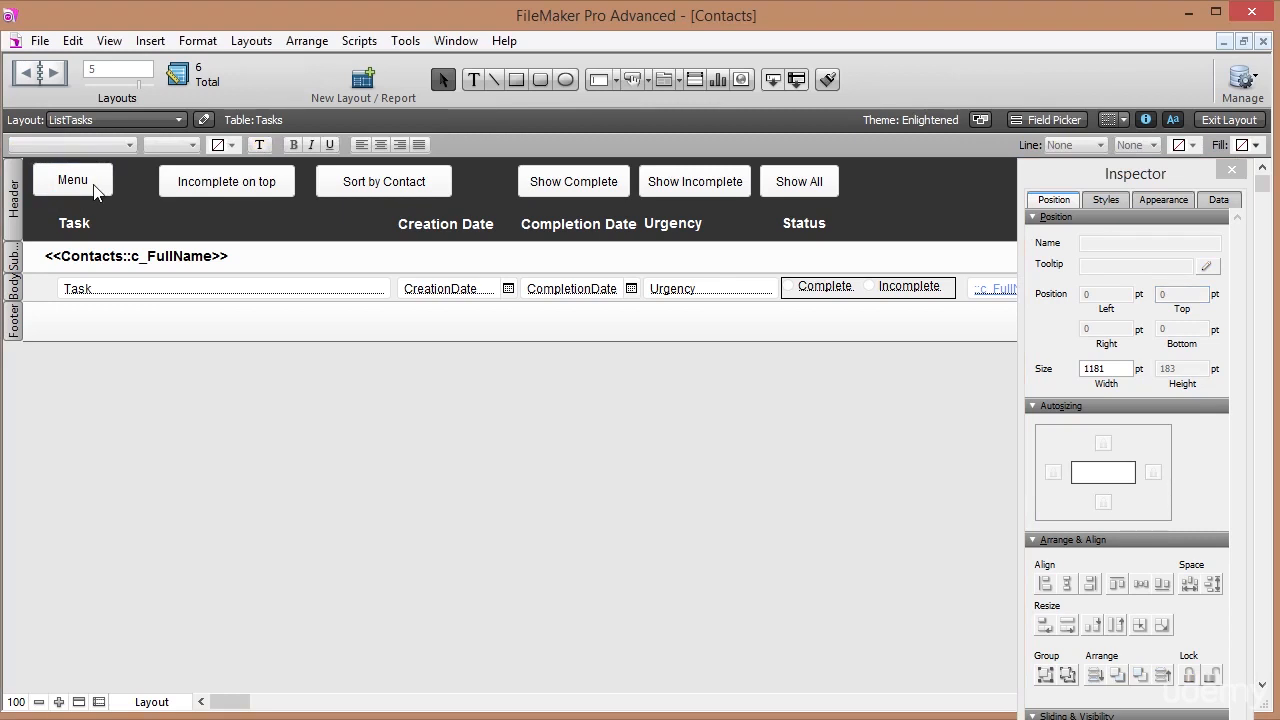
In Browse mode, go back and forth between Menu and Contacts twice, then edit the Menu layout.
click(1222, 120)
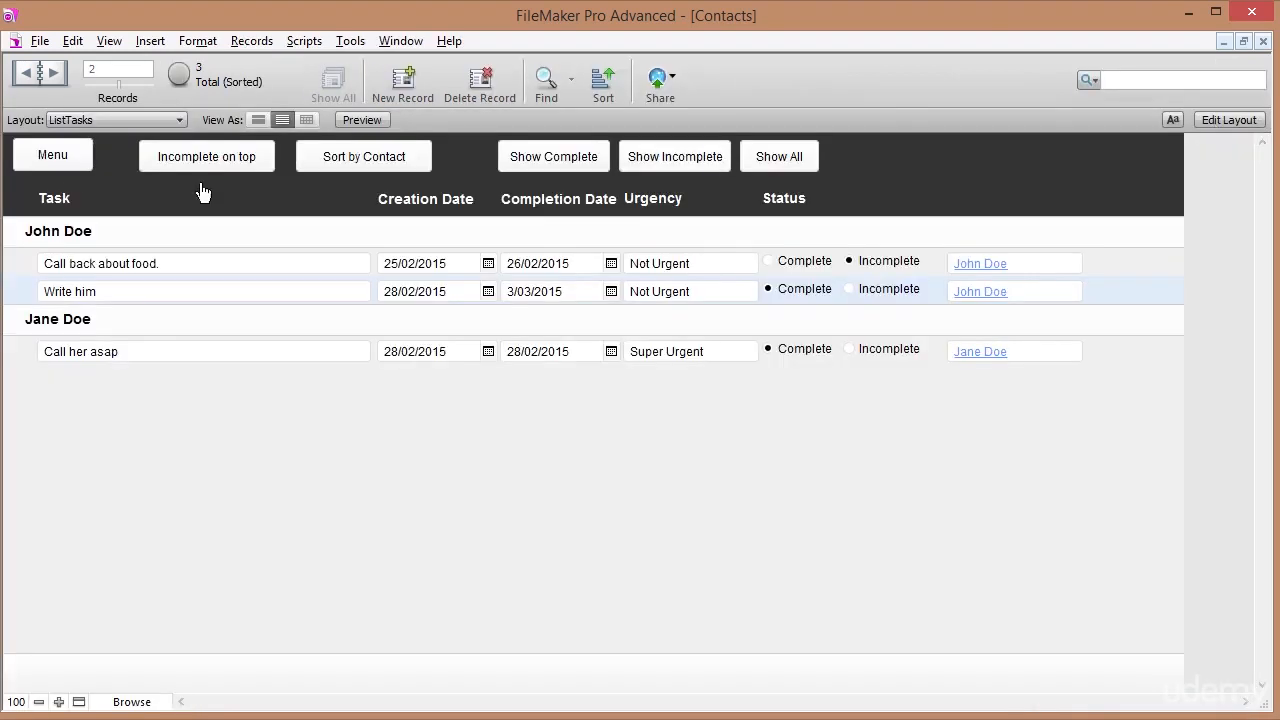
click(68, 165)
click(137, 261)
click(62, 162)
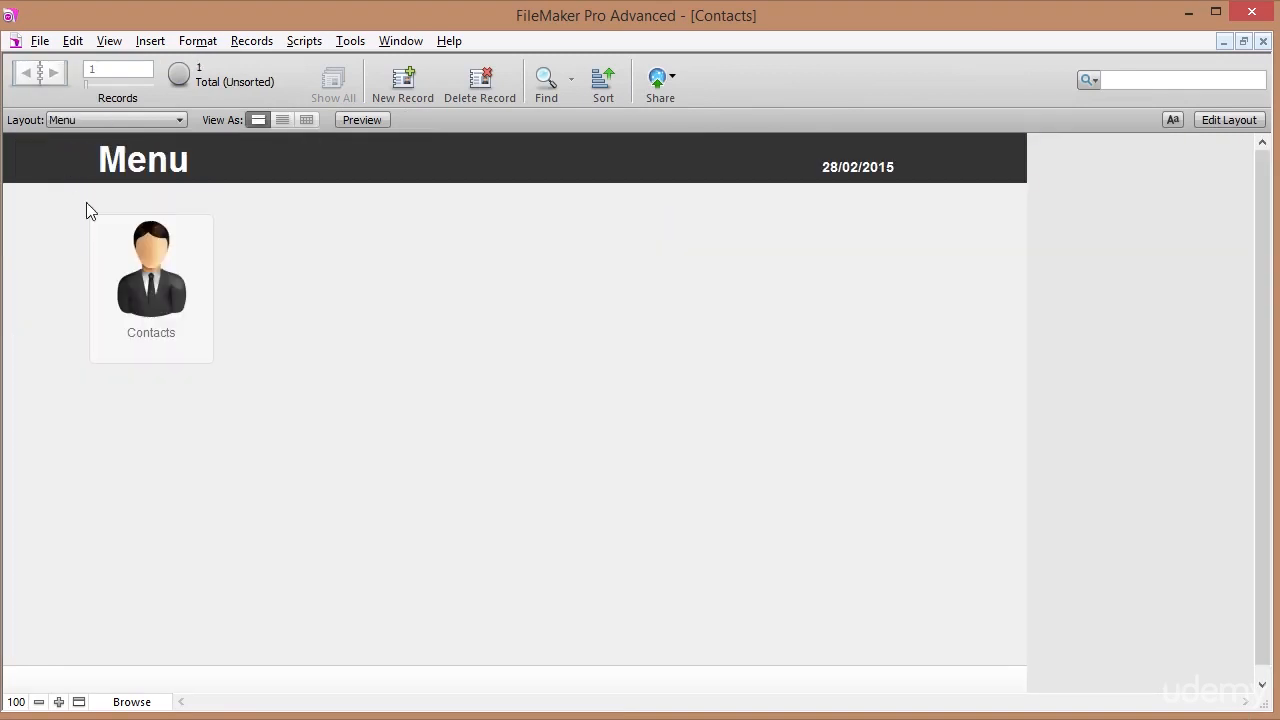
click(168, 298)
click(50, 160)
click(1214, 120)
Duplicate the Contacts button to its right and relabel the copy 'Task List'.
drag(398, 421, 321, 312)
click(328, 358)
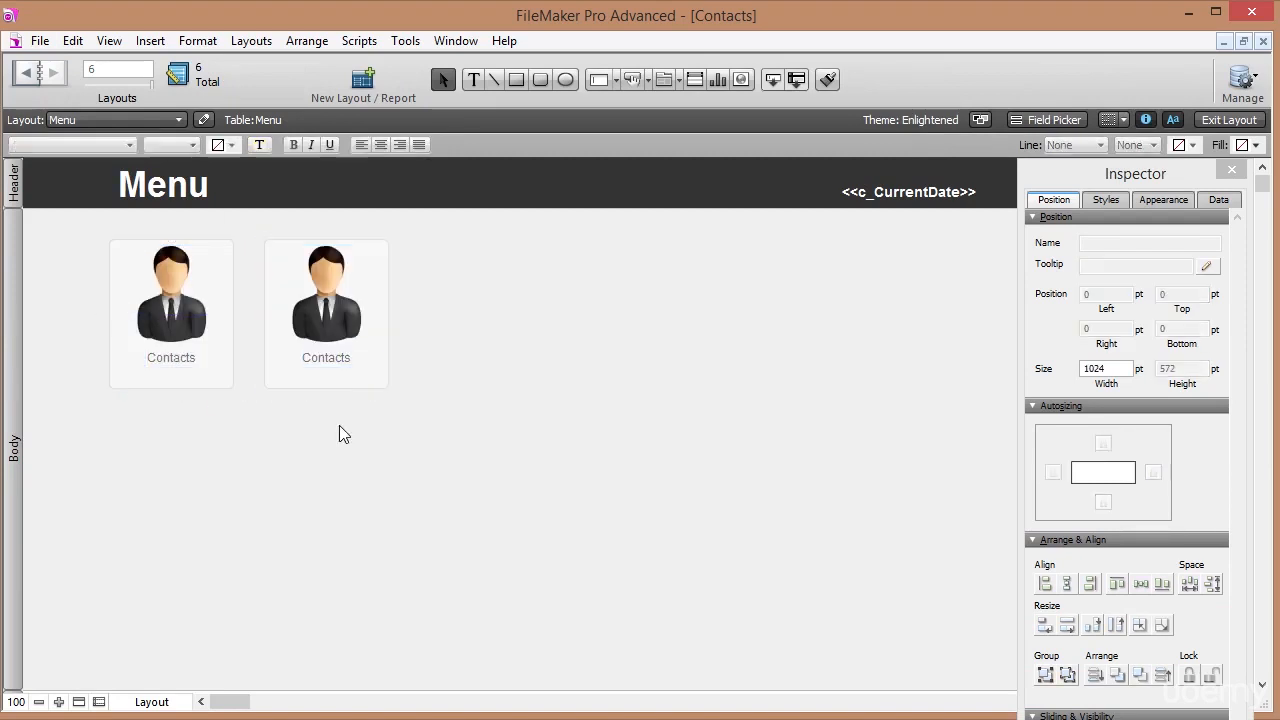
double_click(330, 358)
key(BackSpace)
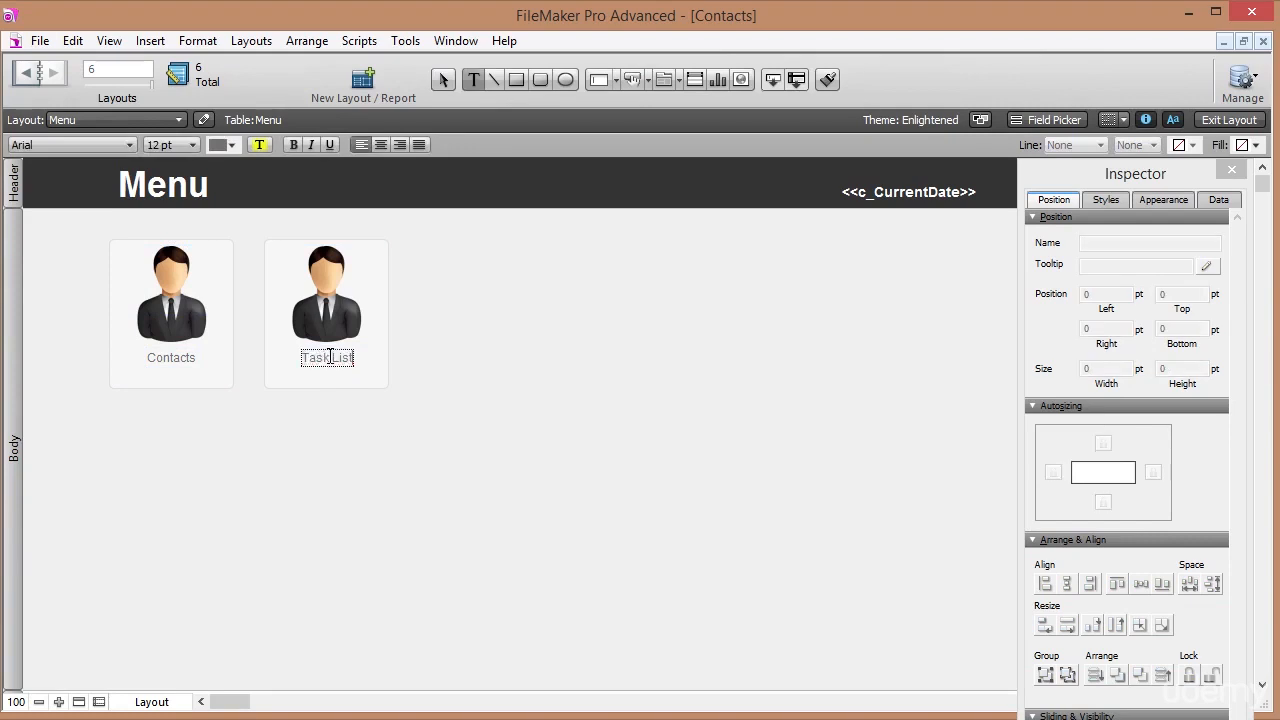
key(Escape)
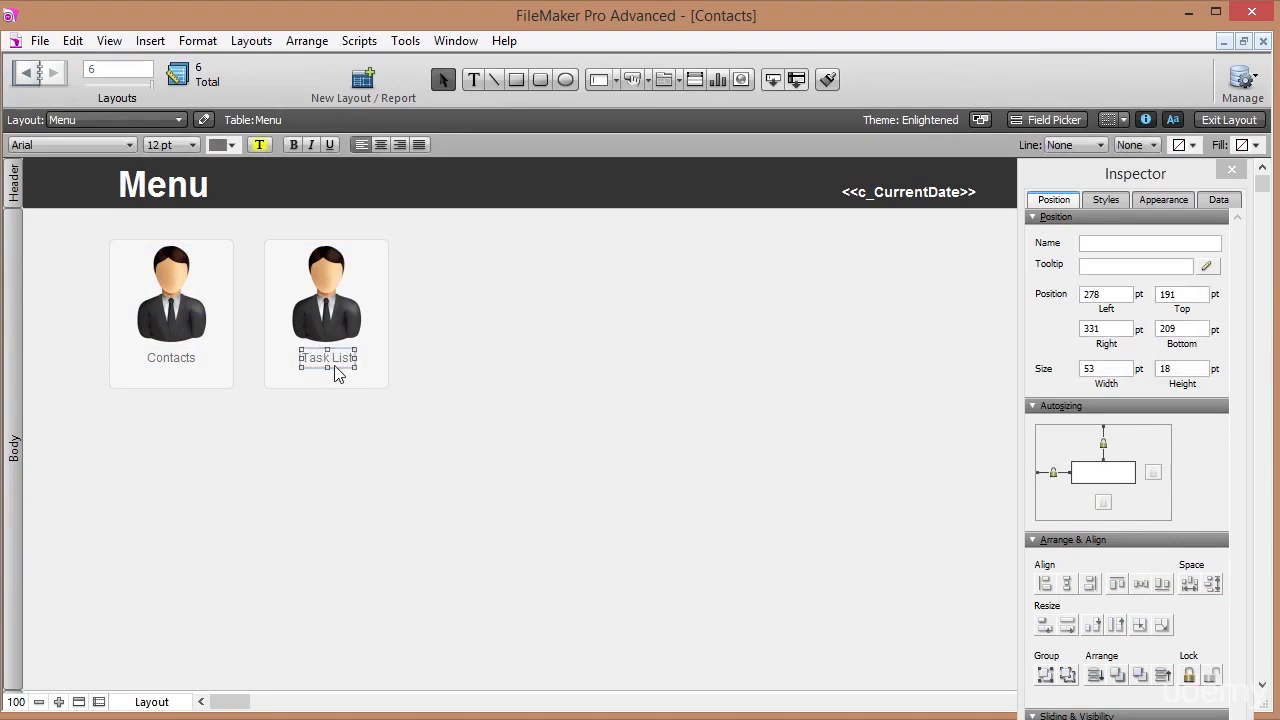
Centre both labels' text and align the centres of each button's parts.
shift+click(169, 360)
click(380, 144)
click(461, 374)
drag(466, 418, 312, 256)
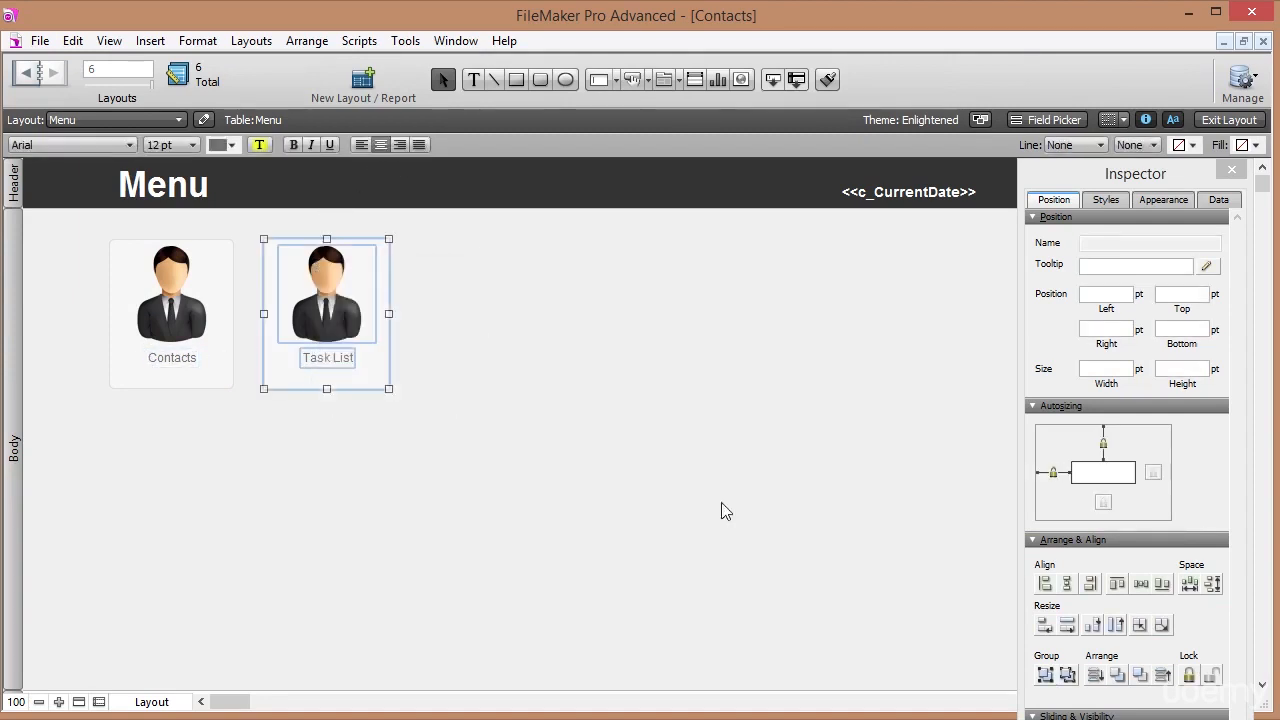
click(1067, 584)
click(411, 354)
click(328, 326)
drag(217, 427, 146, 293)
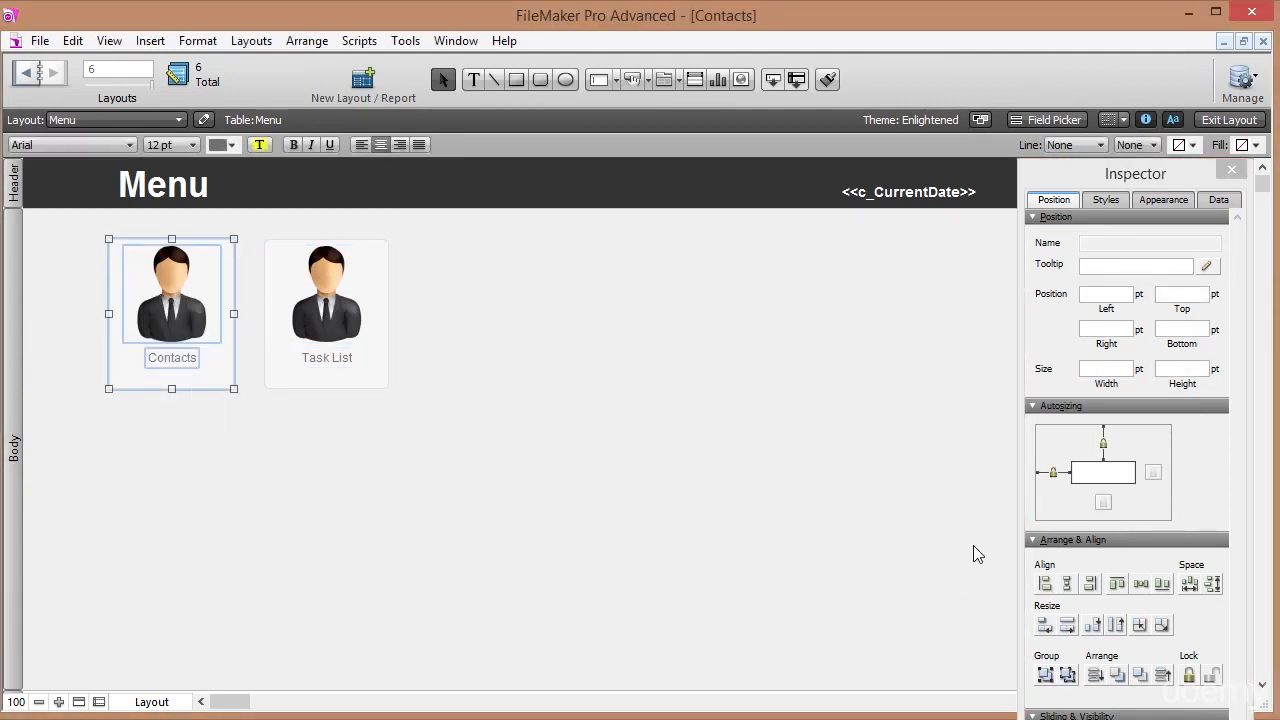
click(1067, 586)
click(457, 457)
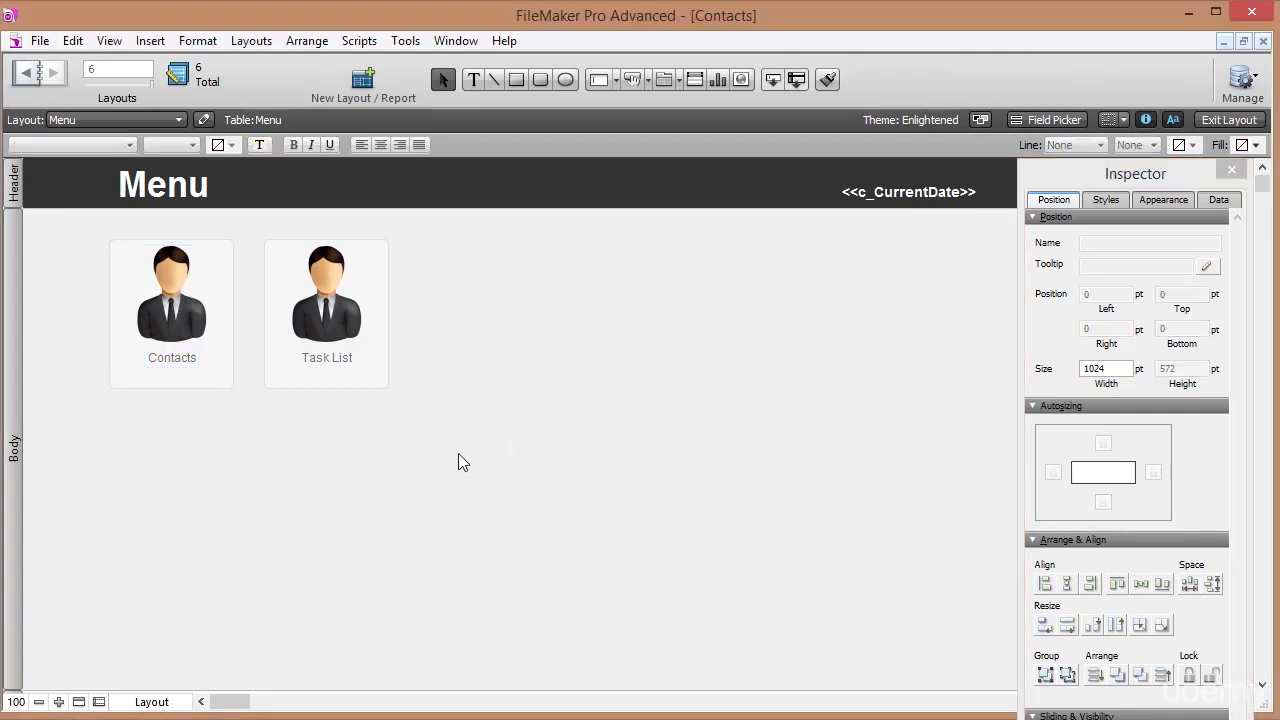
click(333, 328)
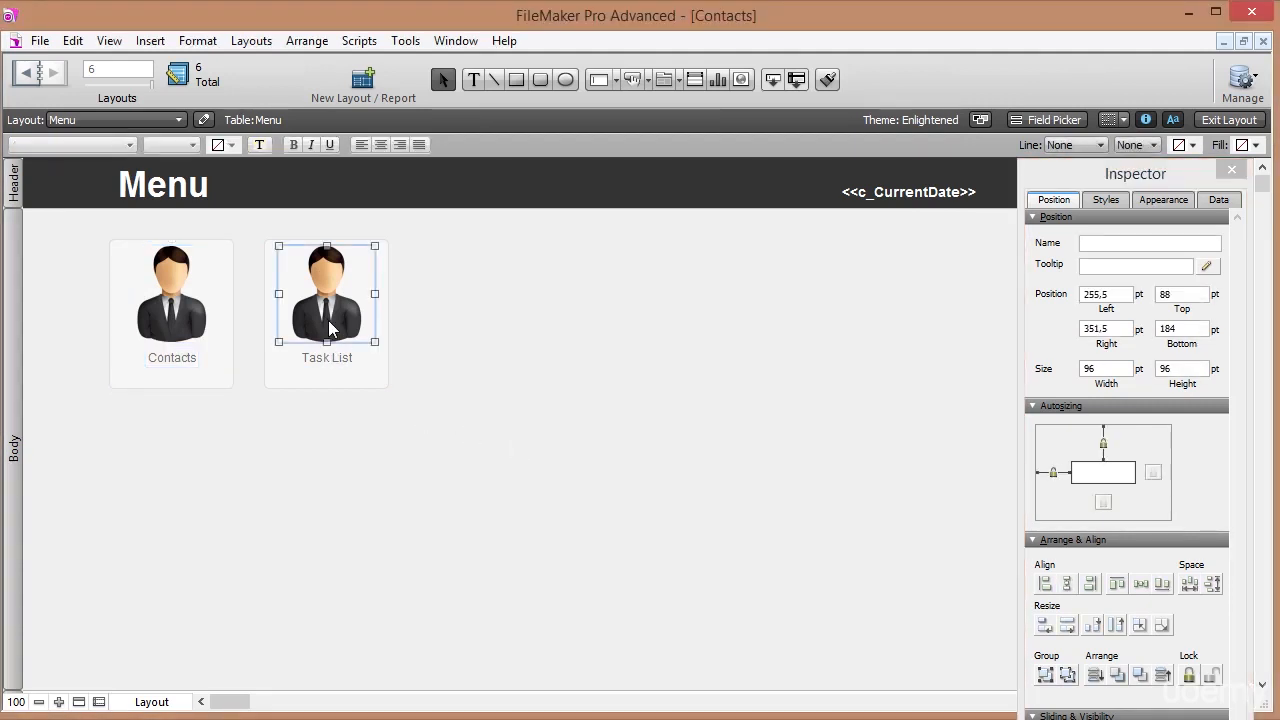
click(150, 40)
Insert Checklist.png onto the layout and place it beside Task List.
click(223, 303)
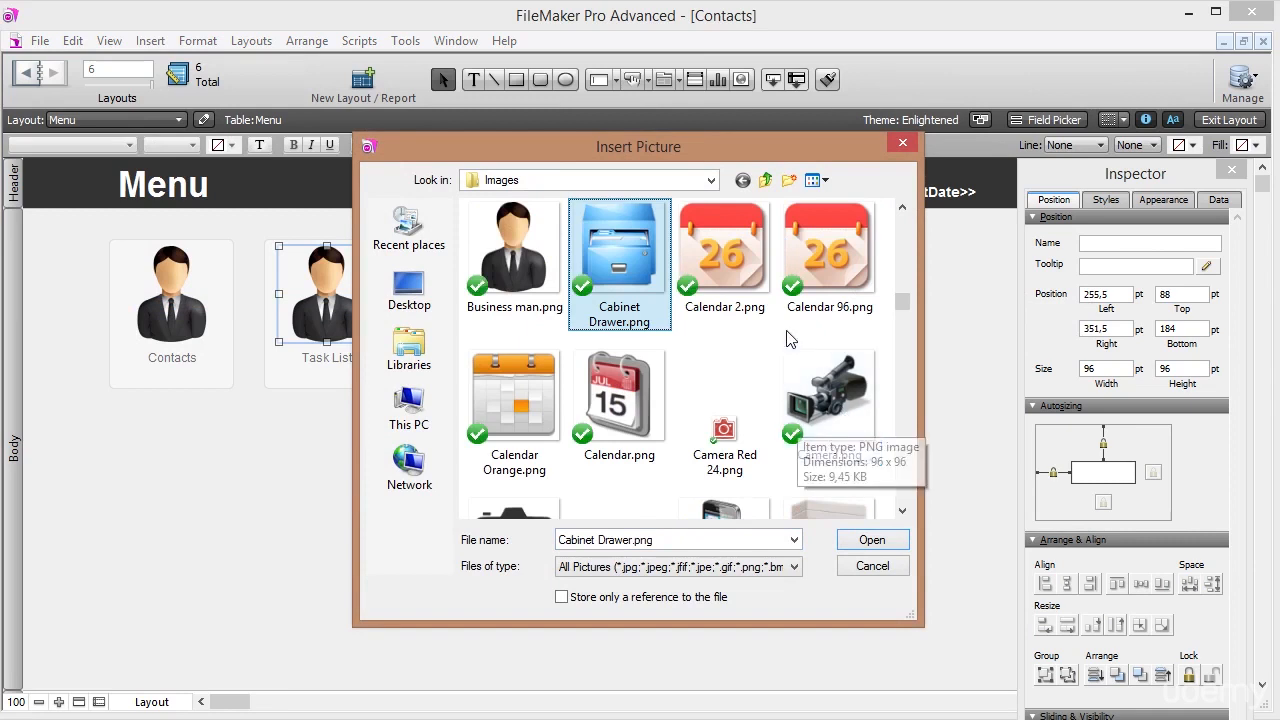
click(902, 511)
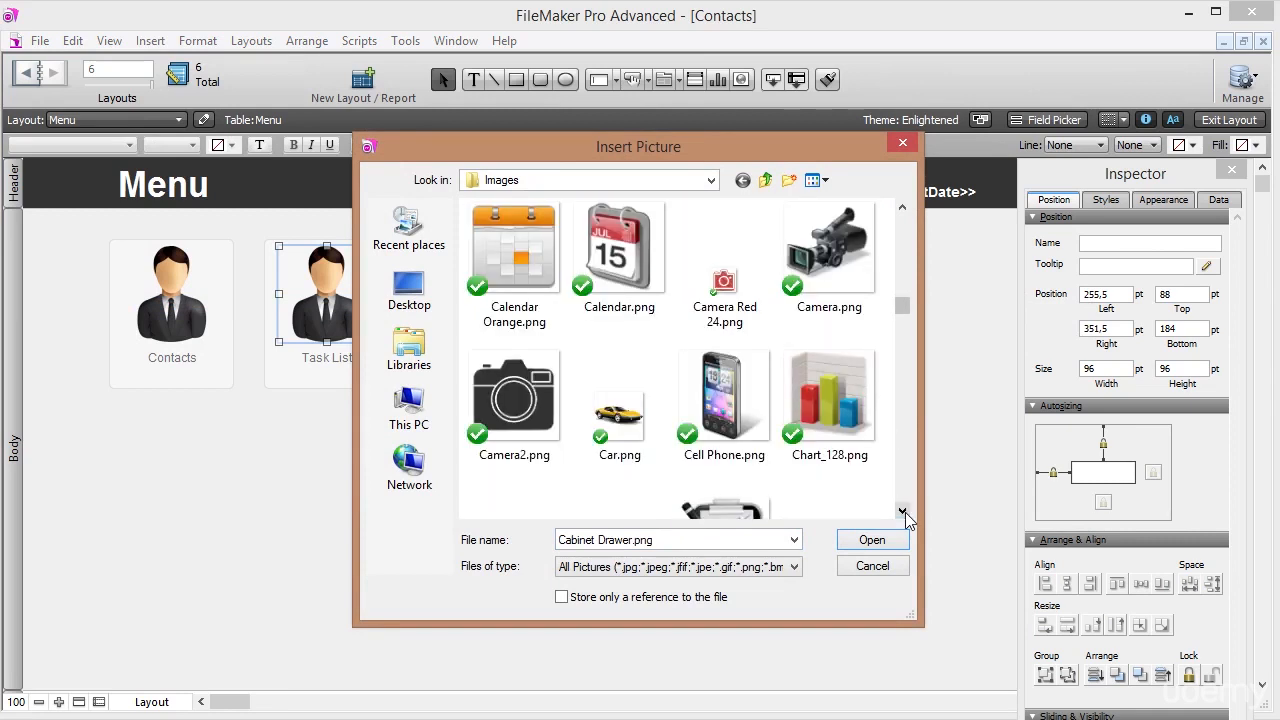
click(902, 511)
double_click(749, 404)
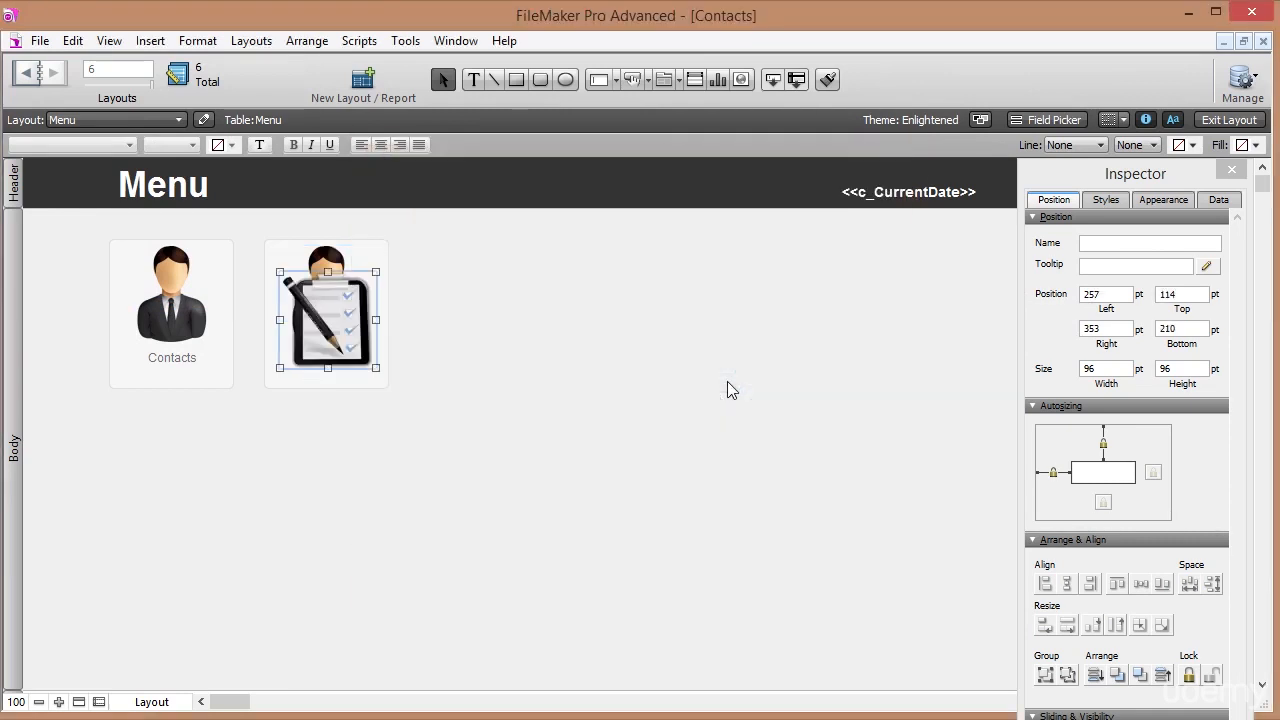
drag(310, 318, 475, 387)
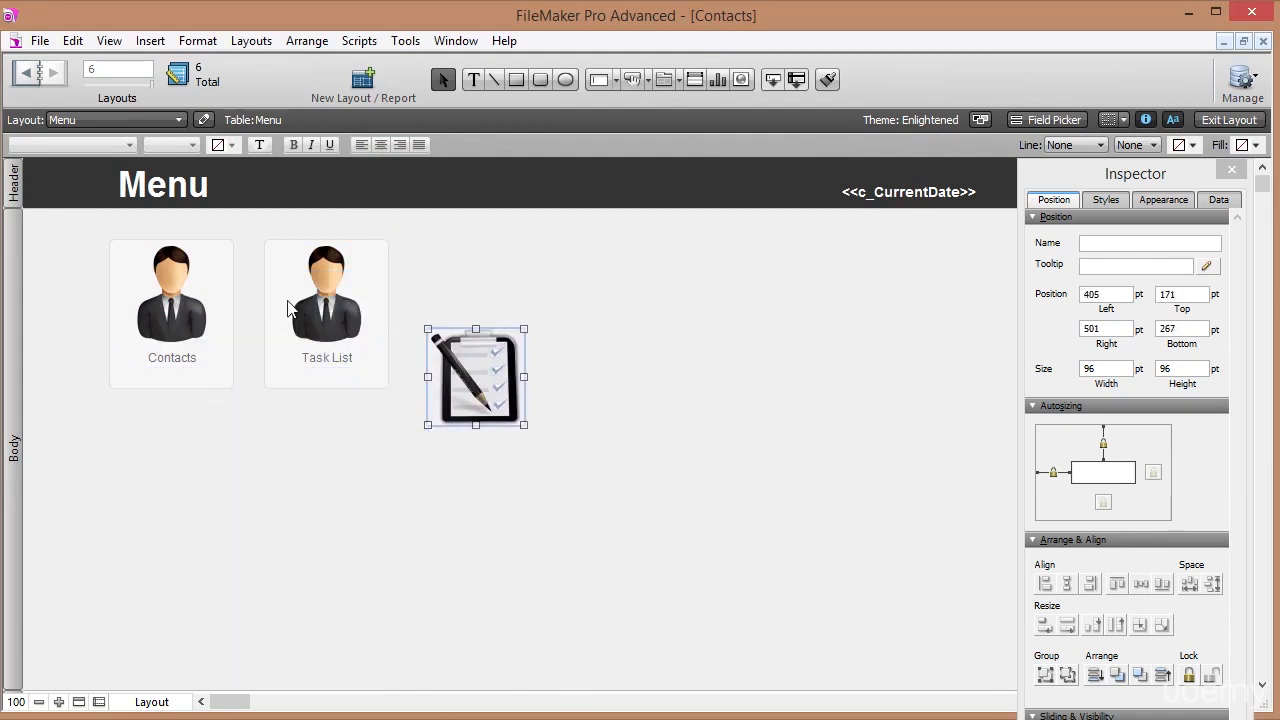
Align the clipboard icon's top and left edges with the Task List person picture.
click(325, 308)
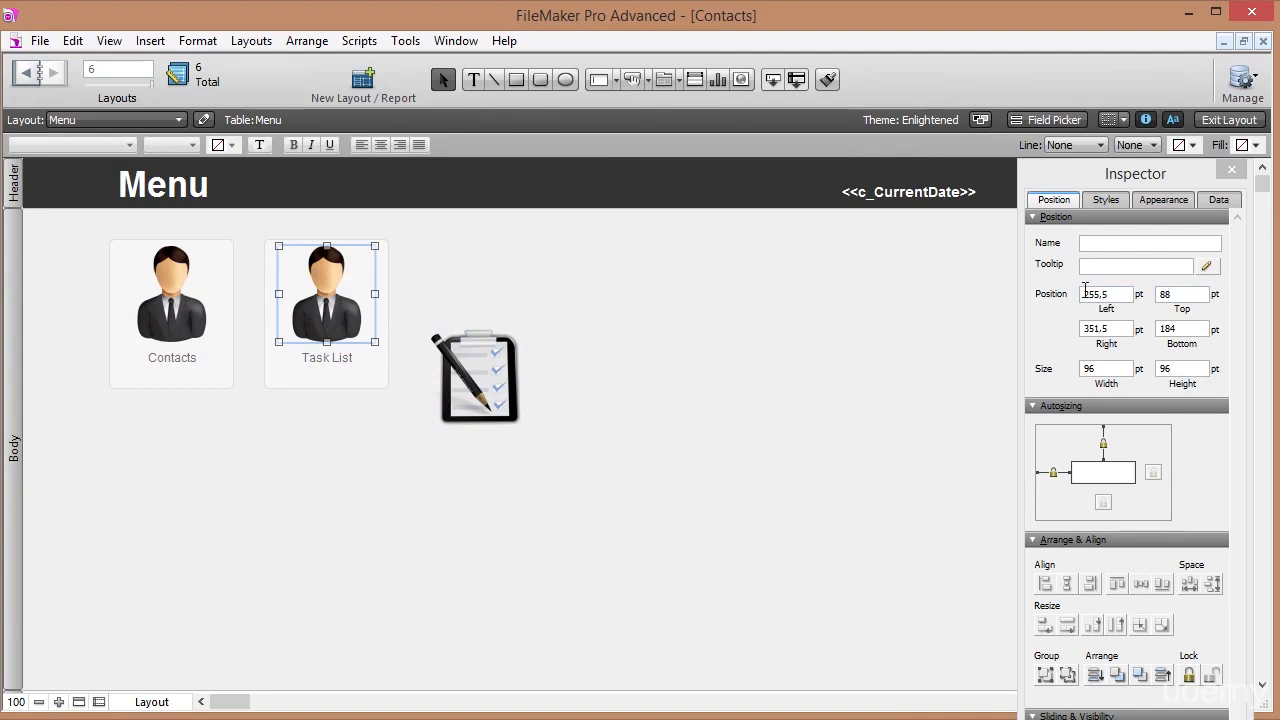
click(1119, 295)
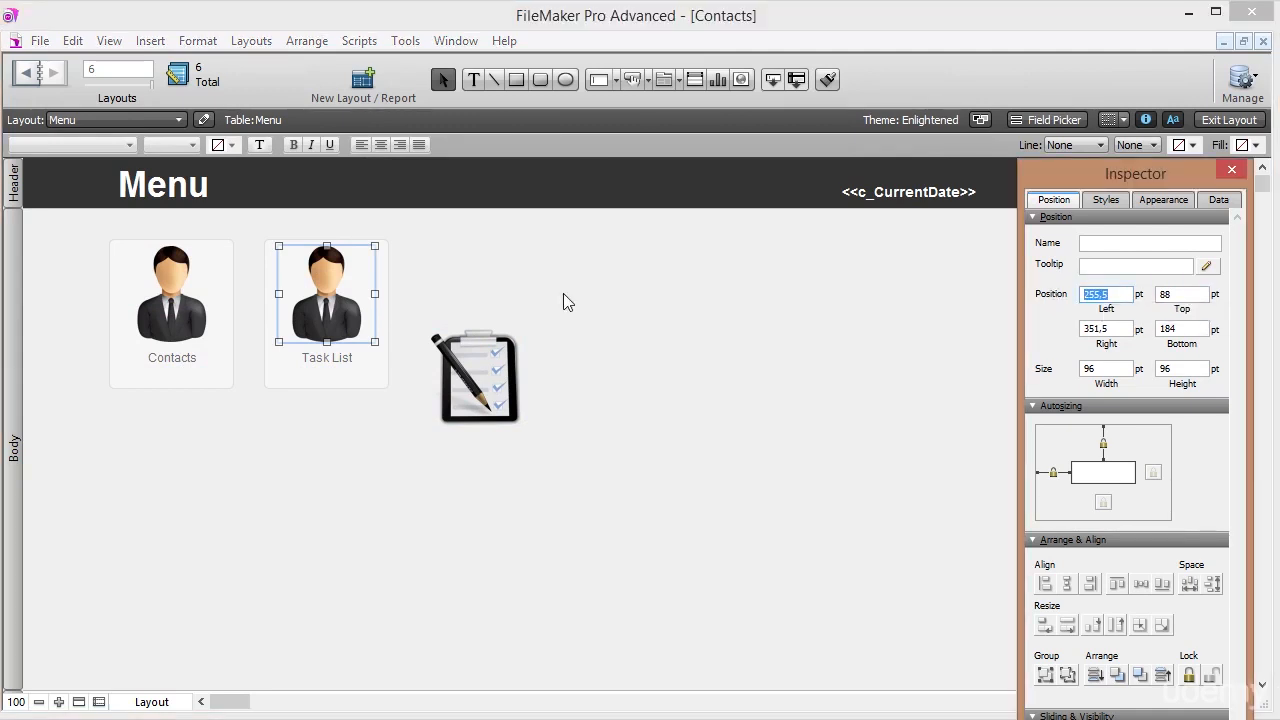
click(164, 296)
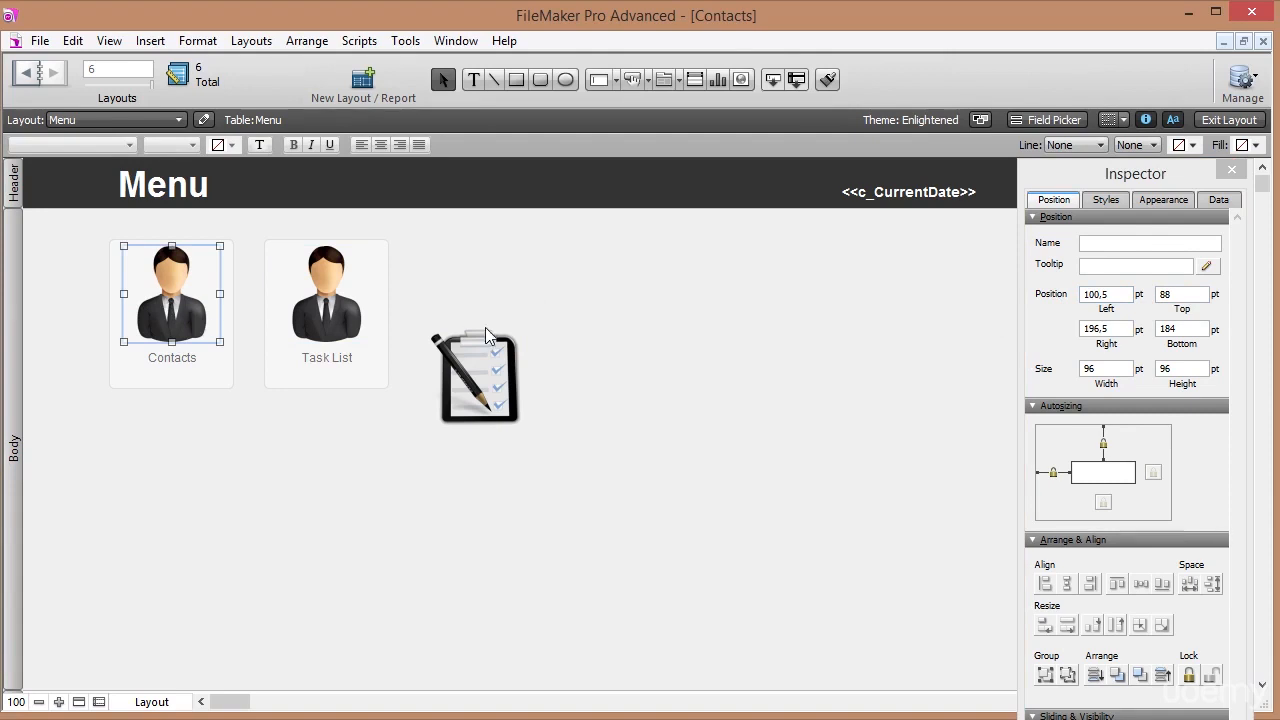
click(180, 378)
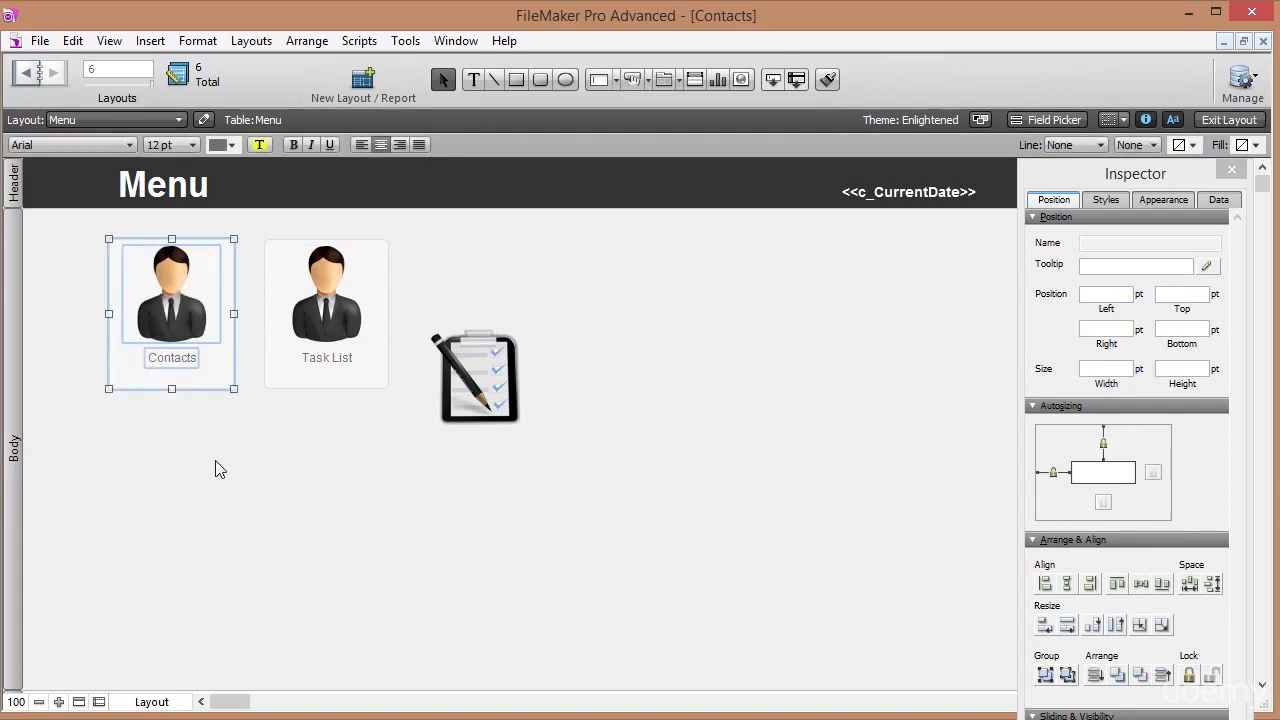
click(215, 462)
click(183, 298)
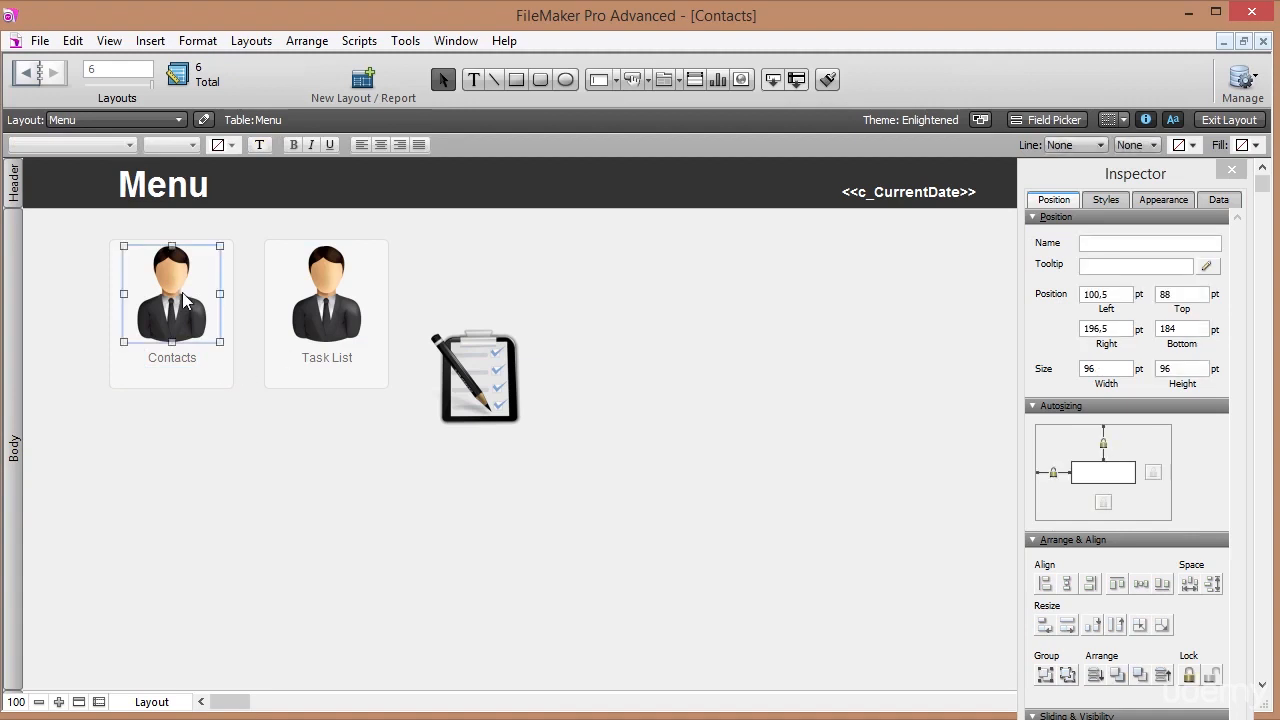
click(327, 318)
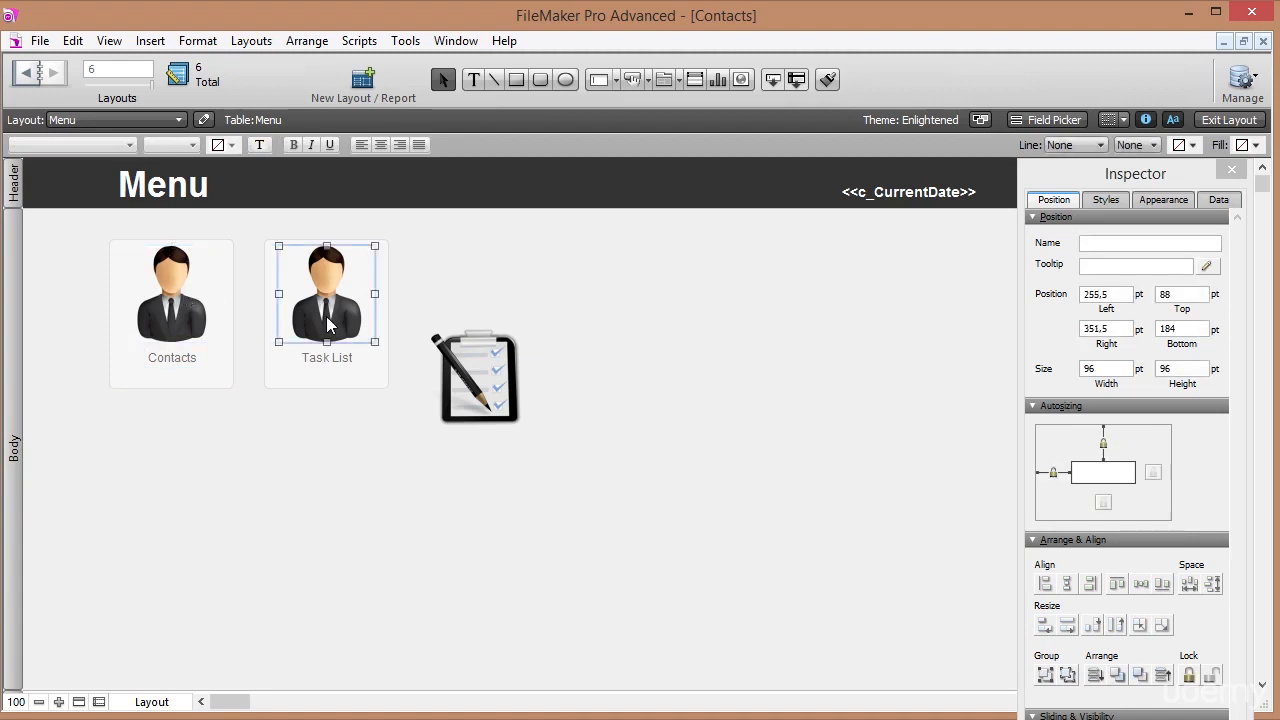
shift+click(476, 392)
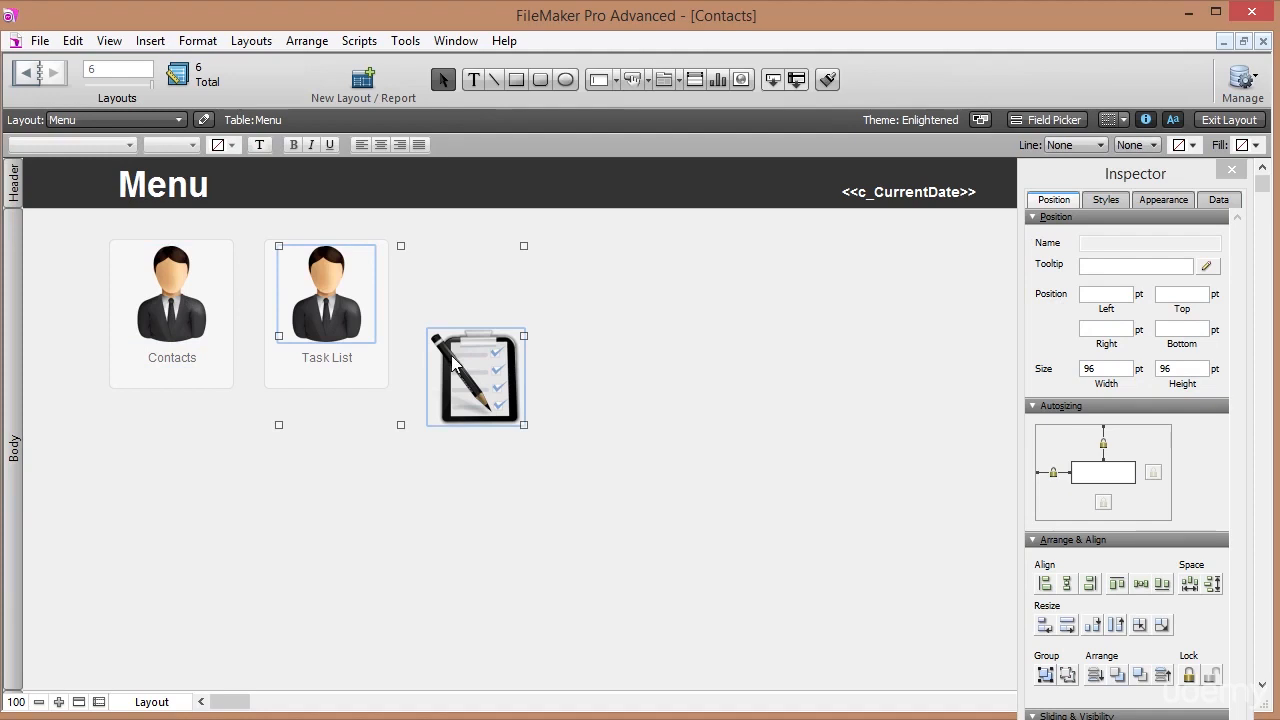
click(1117, 586)
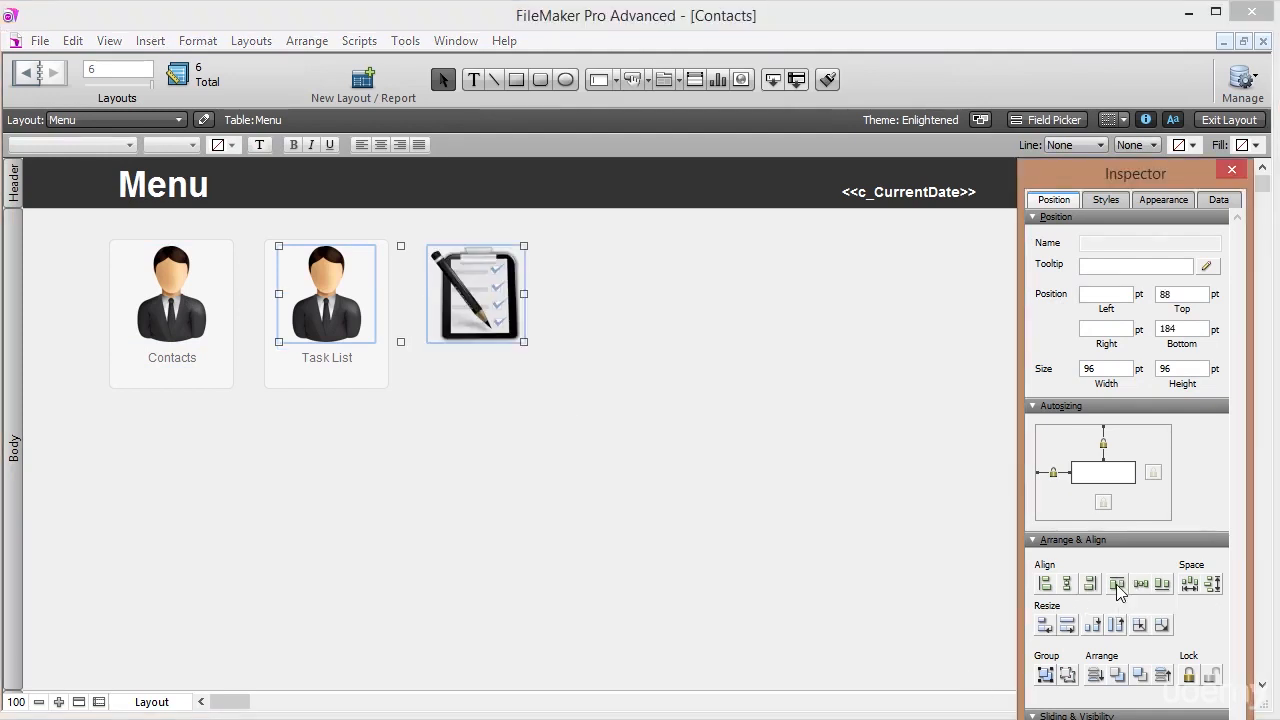
click(1045, 587)
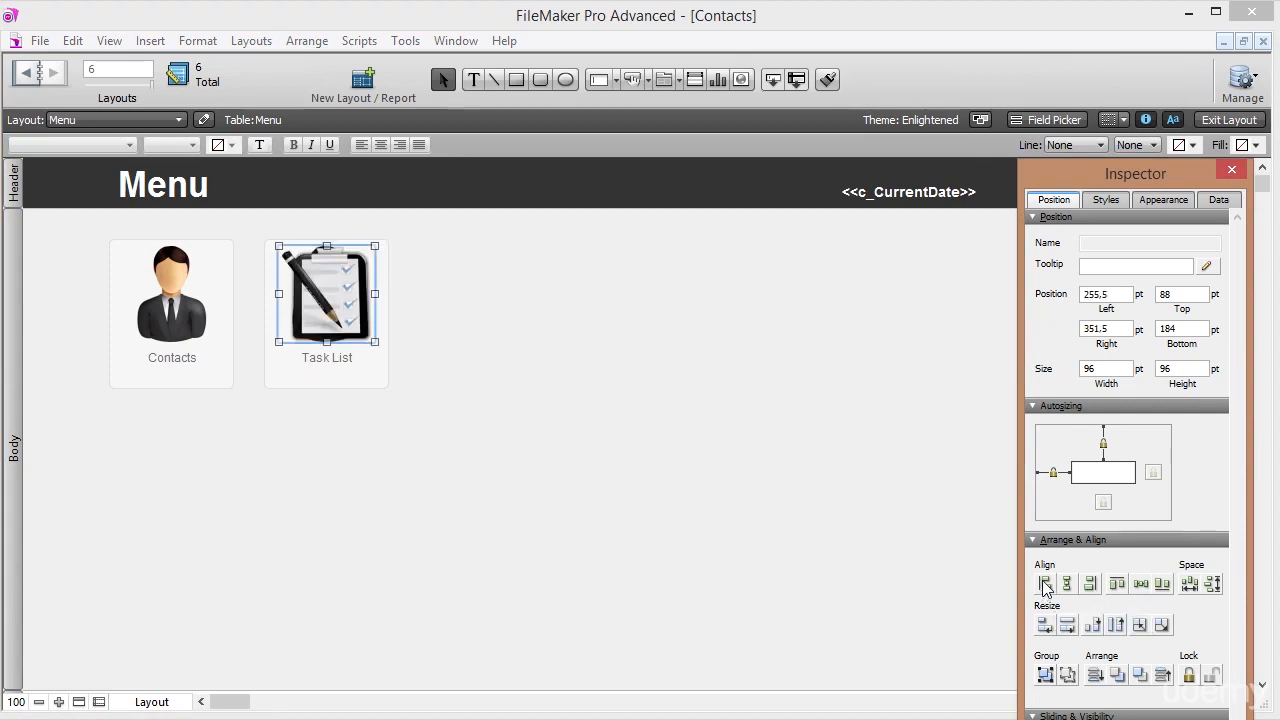
Send the clipboard icon backward and delete the person picture over Task List.
click(430, 300)
click(334, 292)
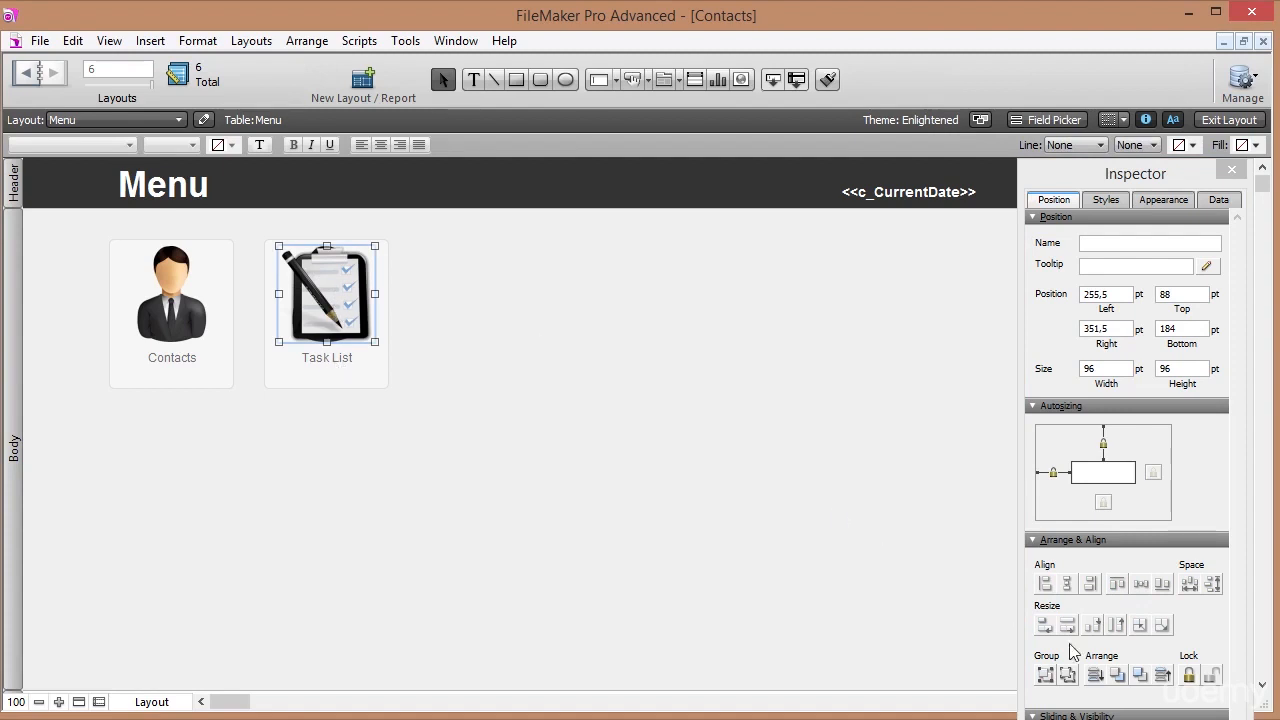
click(1118, 678)
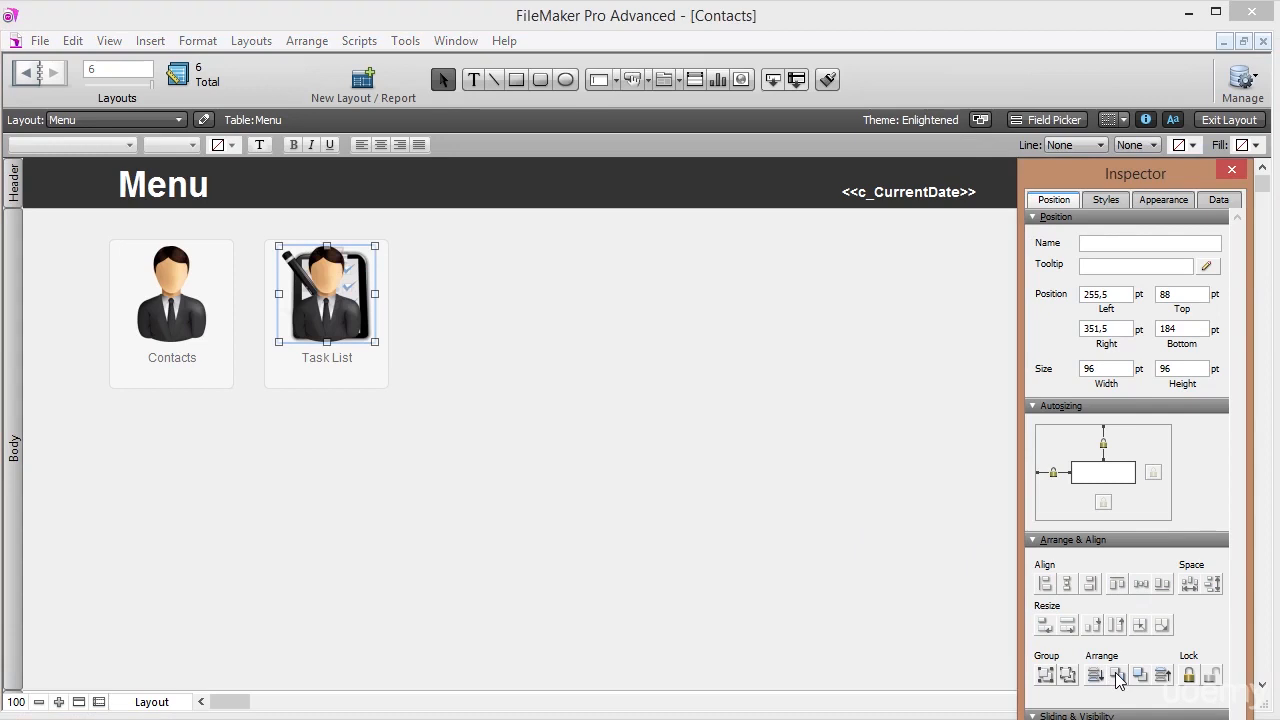
click(600, 352)
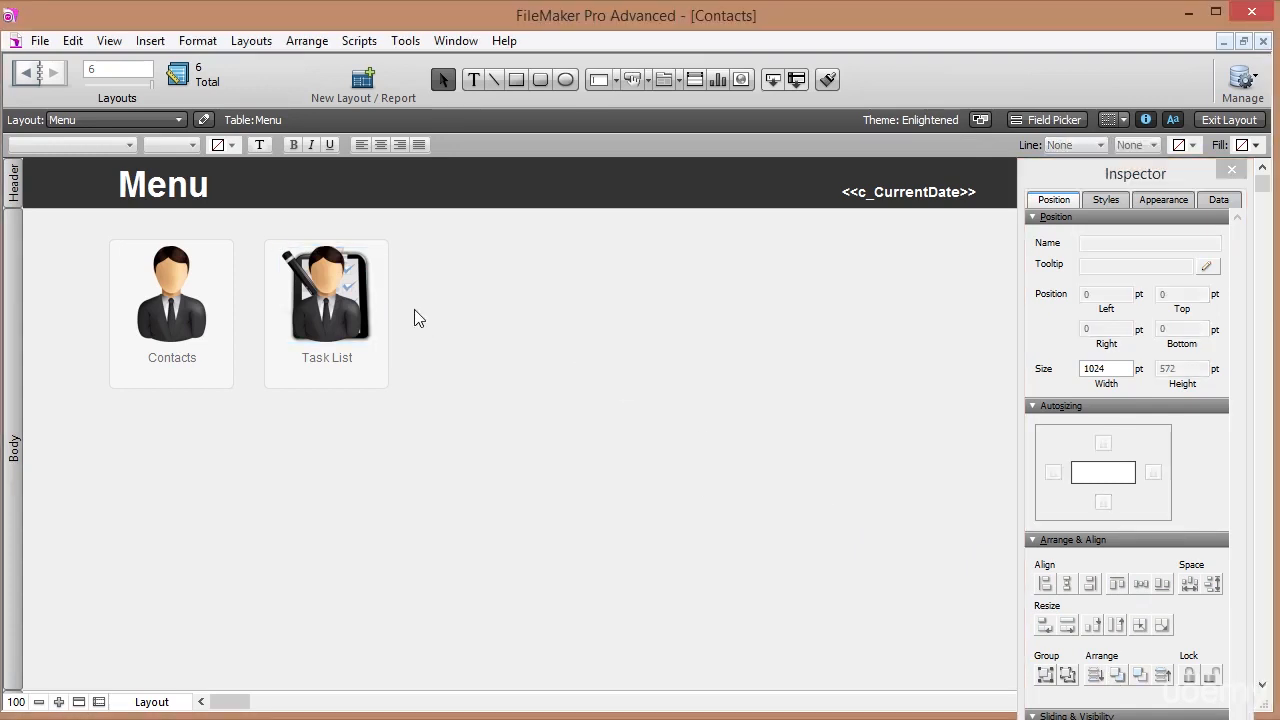
click(332, 304)
key(Delete)
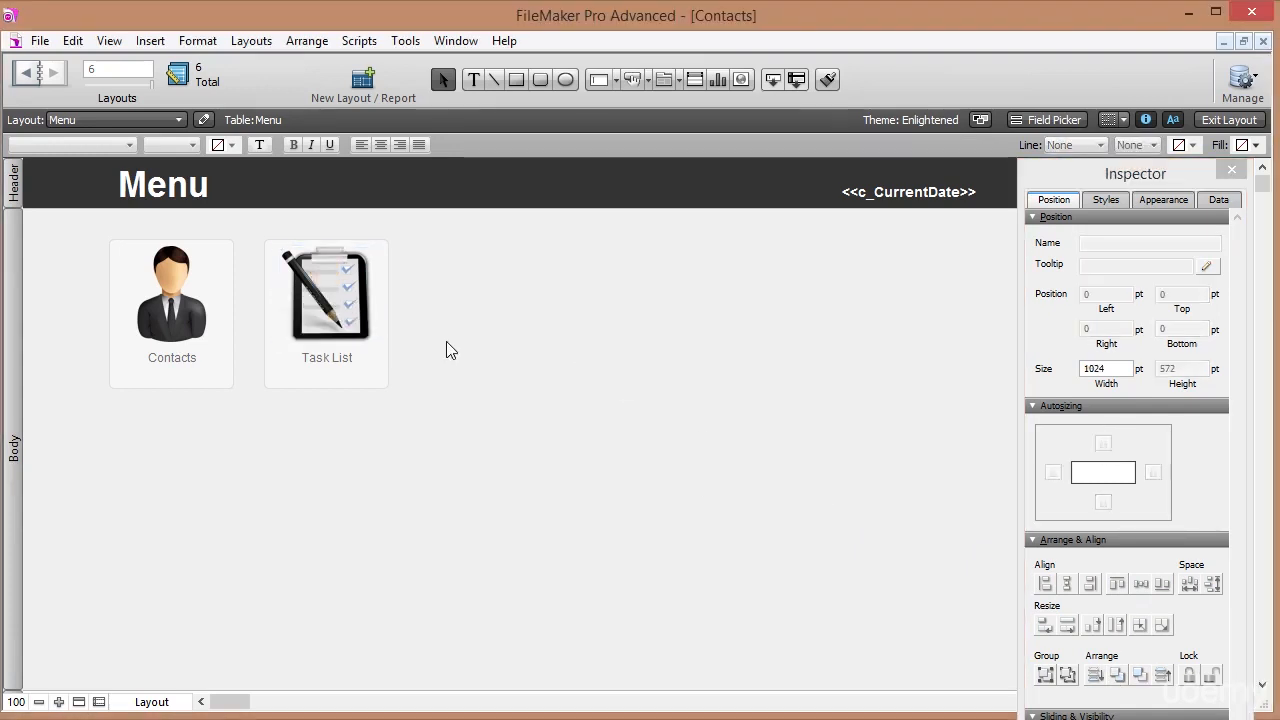
Set Task List's action to Go to Layout ListTasks, then switch to Browse mode with Ctrl+B.
click(376, 381)
right_click(376, 381)
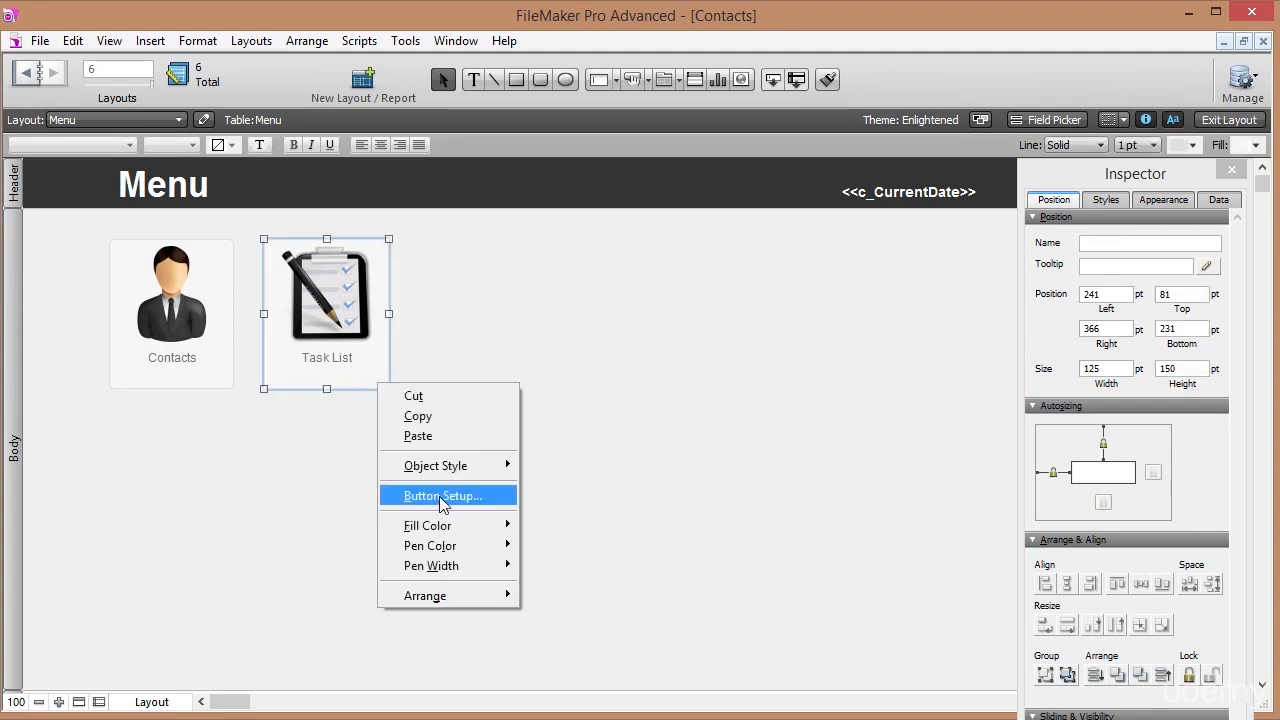
click(398, 497)
click(846, 298)
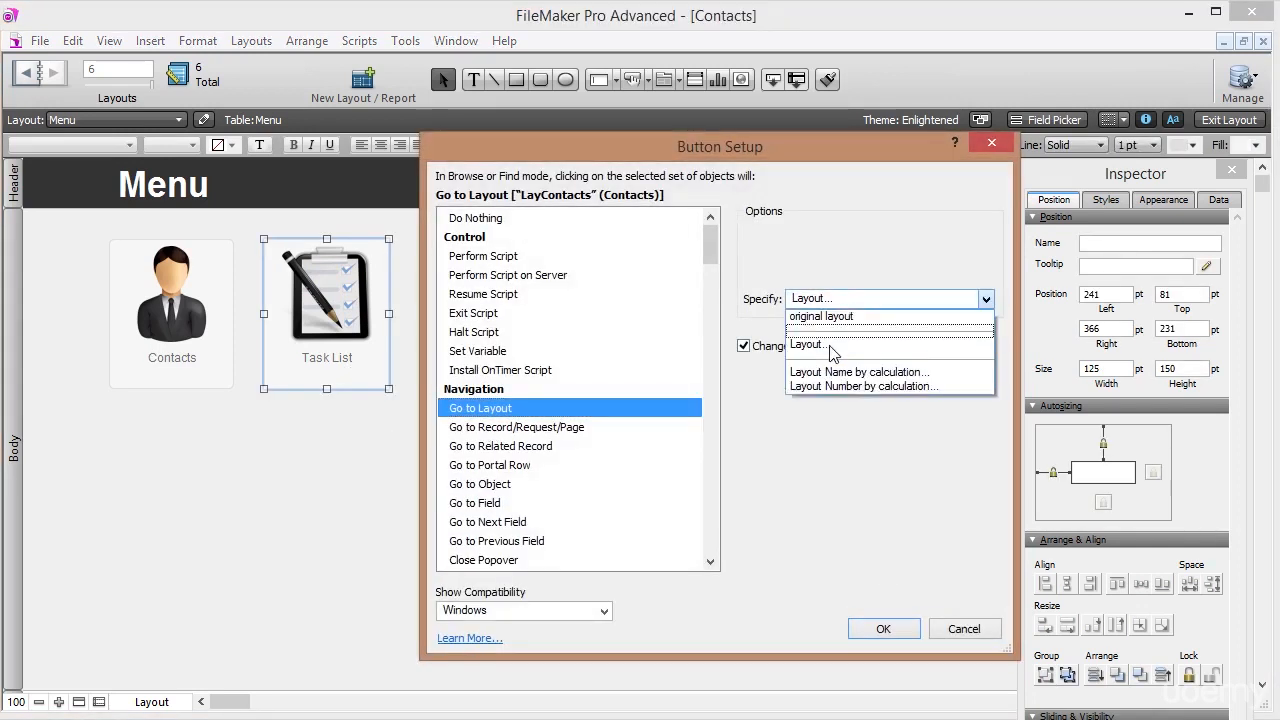
click(838, 343)
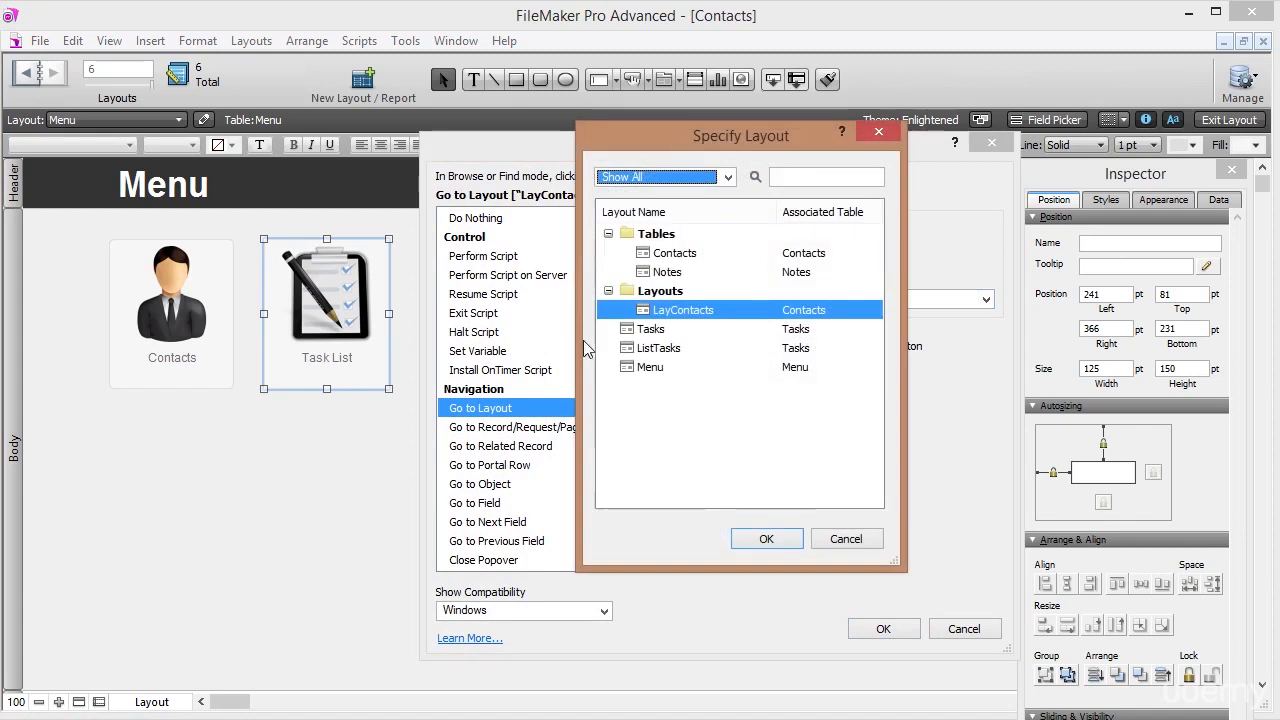
click(662, 349)
click(762, 540)
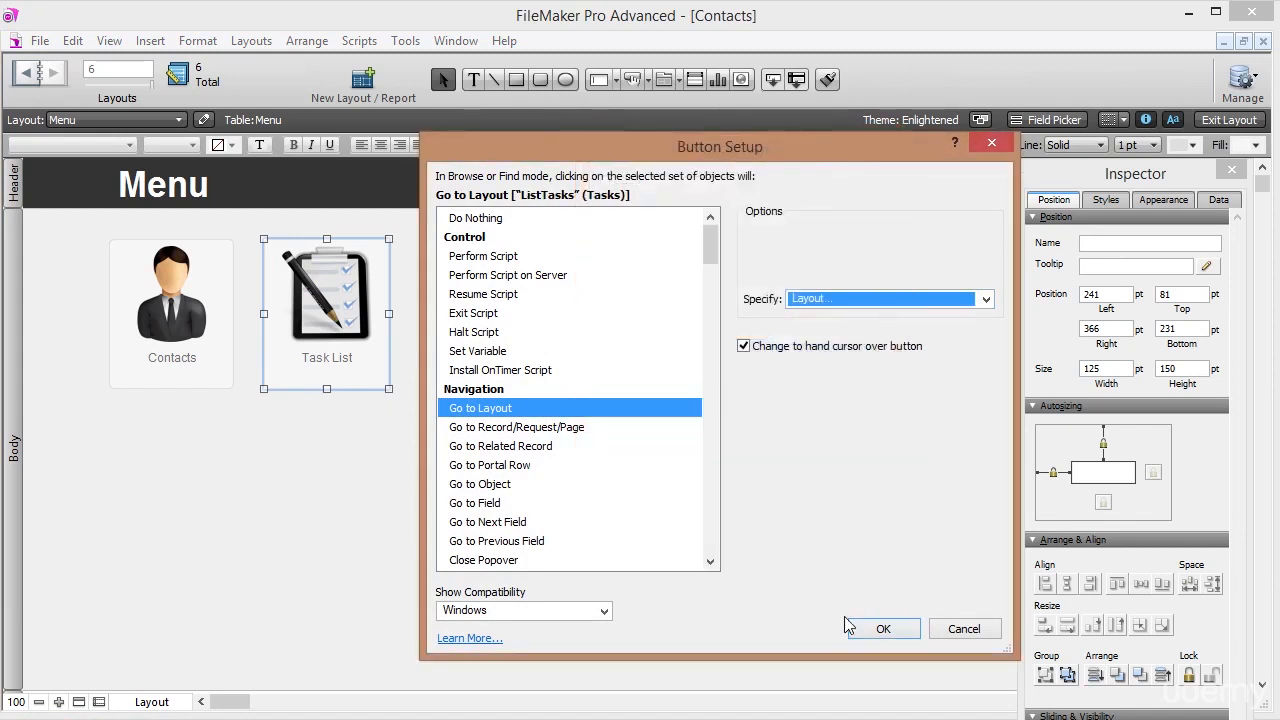
click(874, 630)
key(ctrl+b)
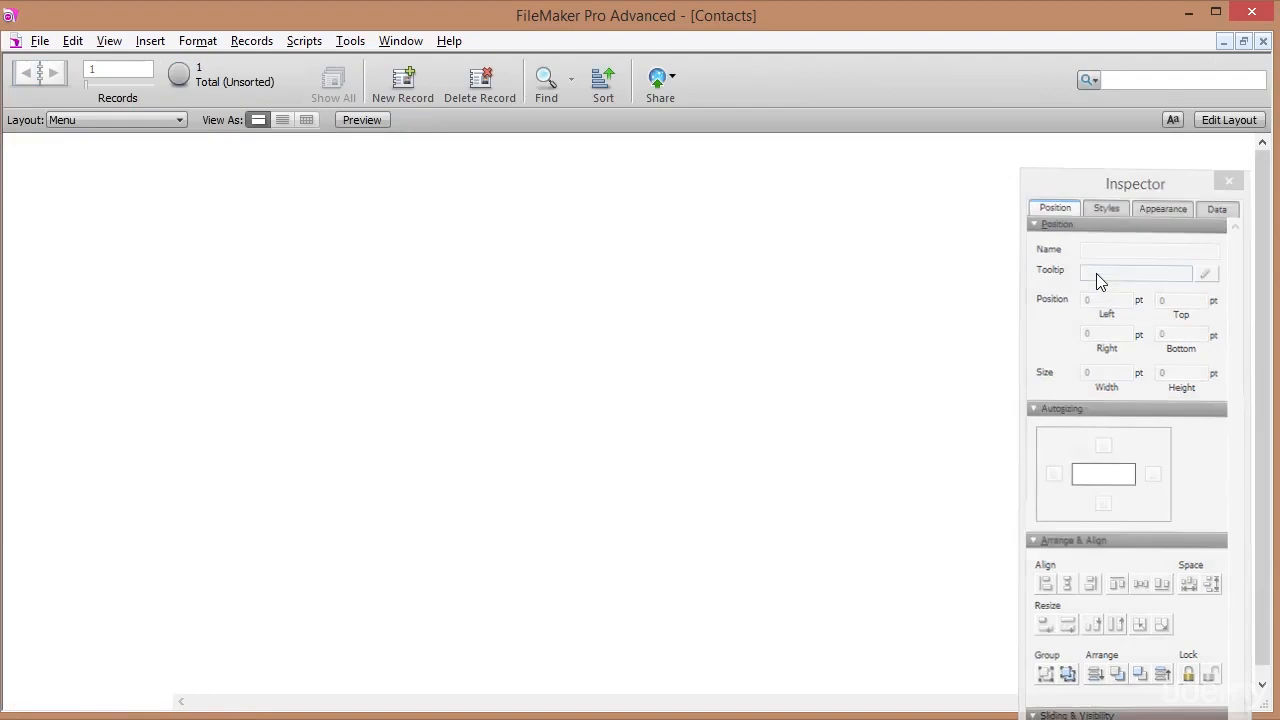
Test the Contacts, Task List and Menu buttons by navigating between the layouts.
click(165, 289)
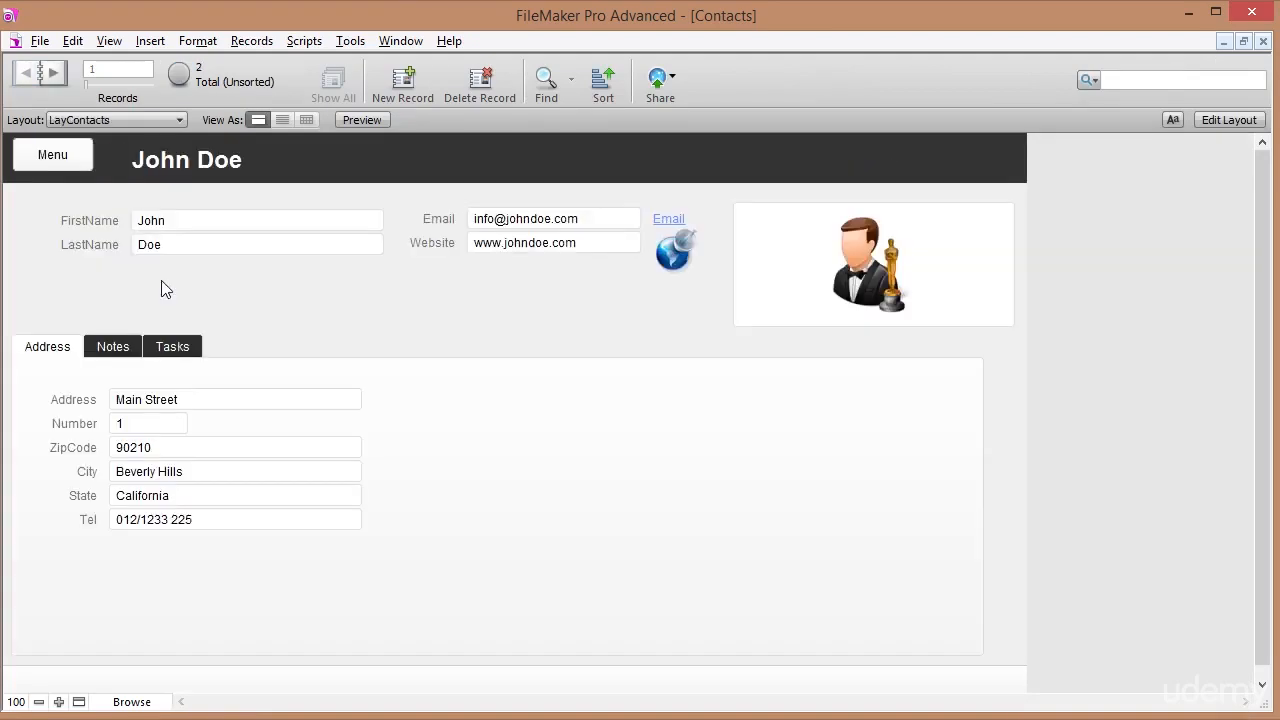
click(55, 156)
click(328, 305)
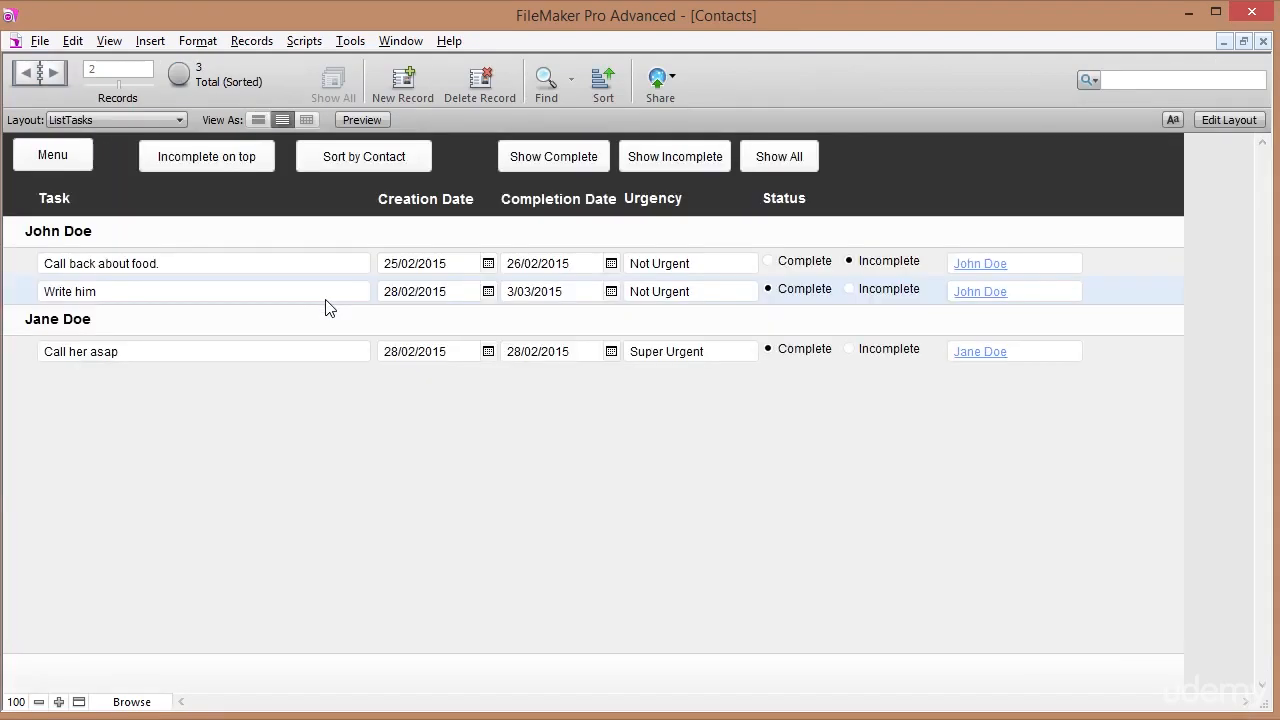
click(55, 157)
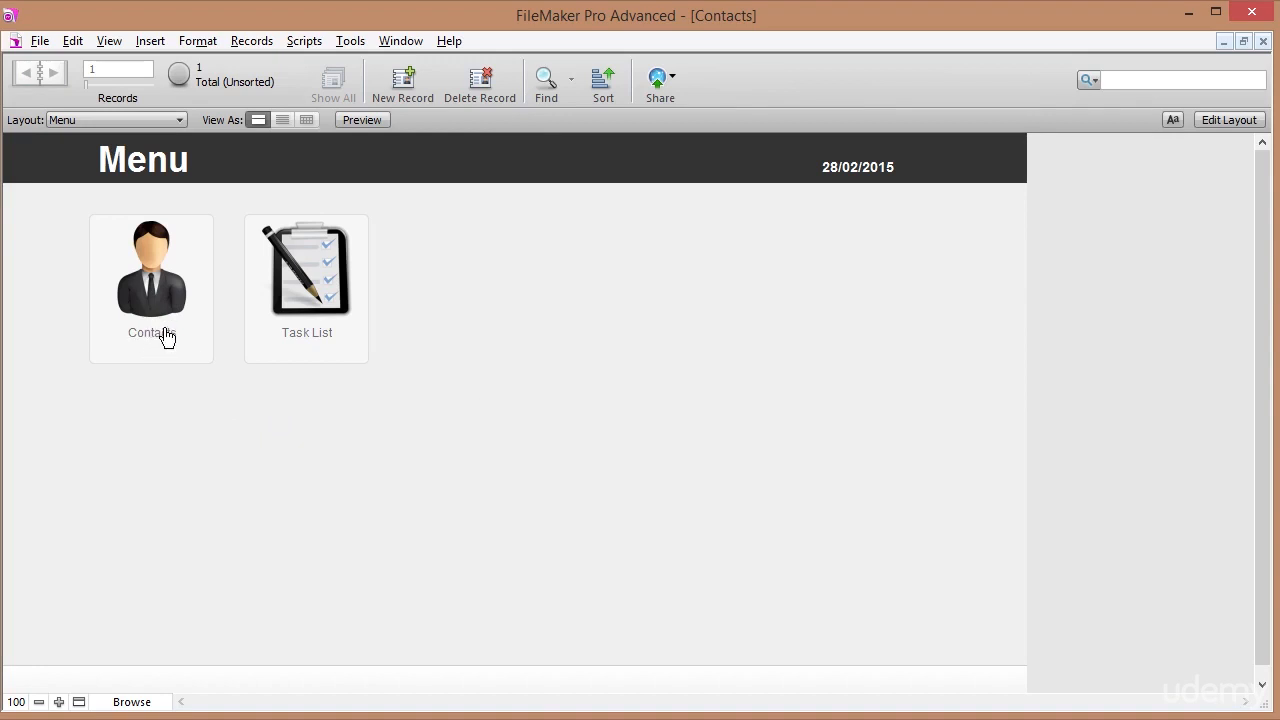
click(313, 342)
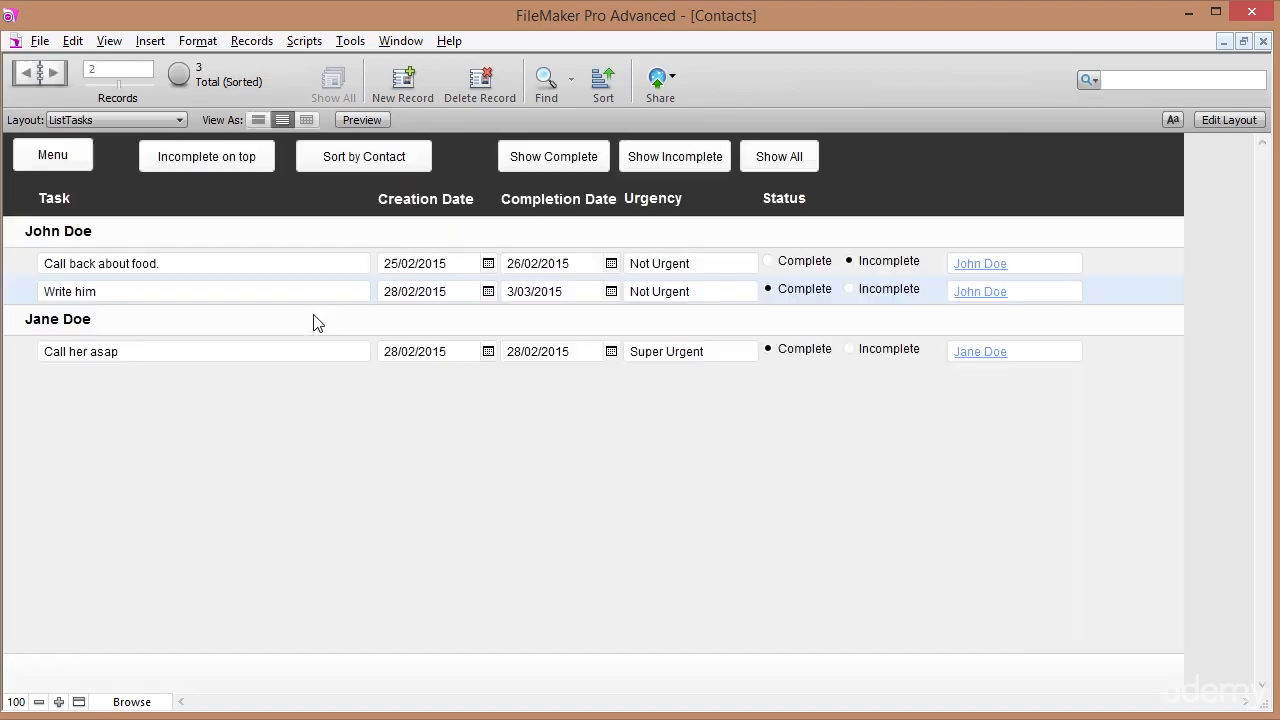
click(47, 157)
Open a contact, view its Notes, Tasks and Address tabs, then edit LayContacts.
click(155, 280)
click(137, 347)
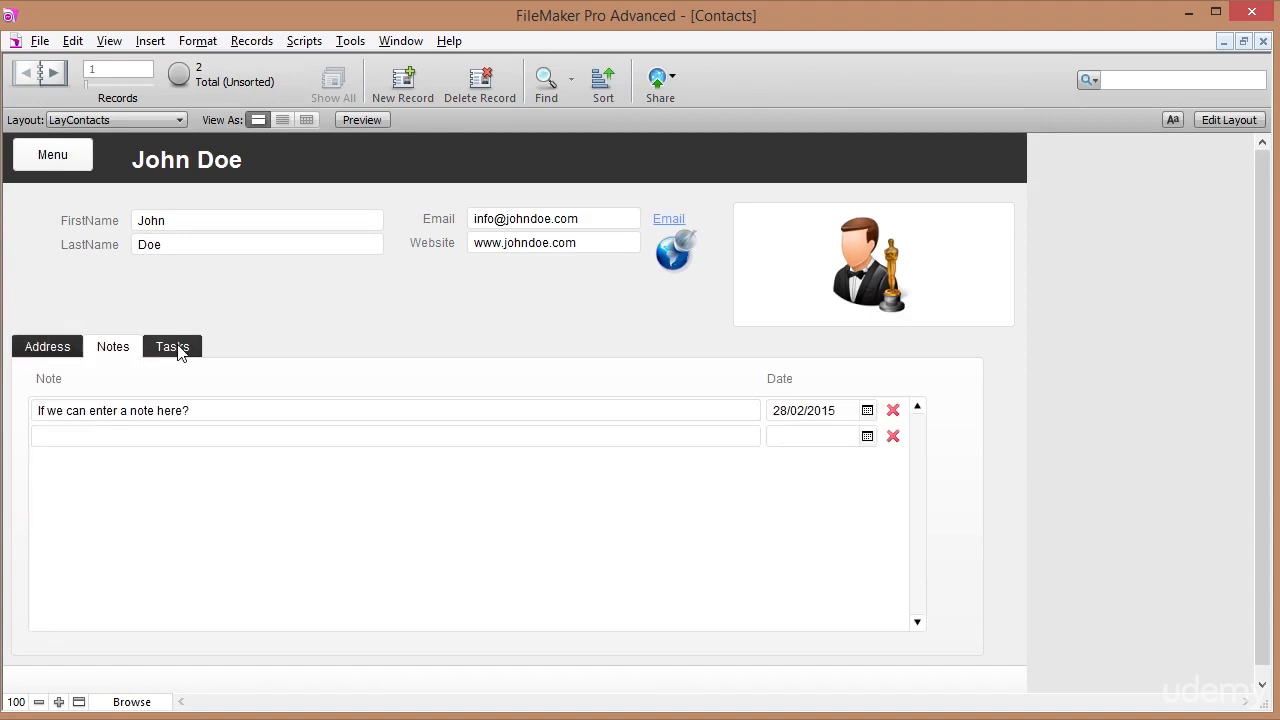
click(172, 347)
click(47, 346)
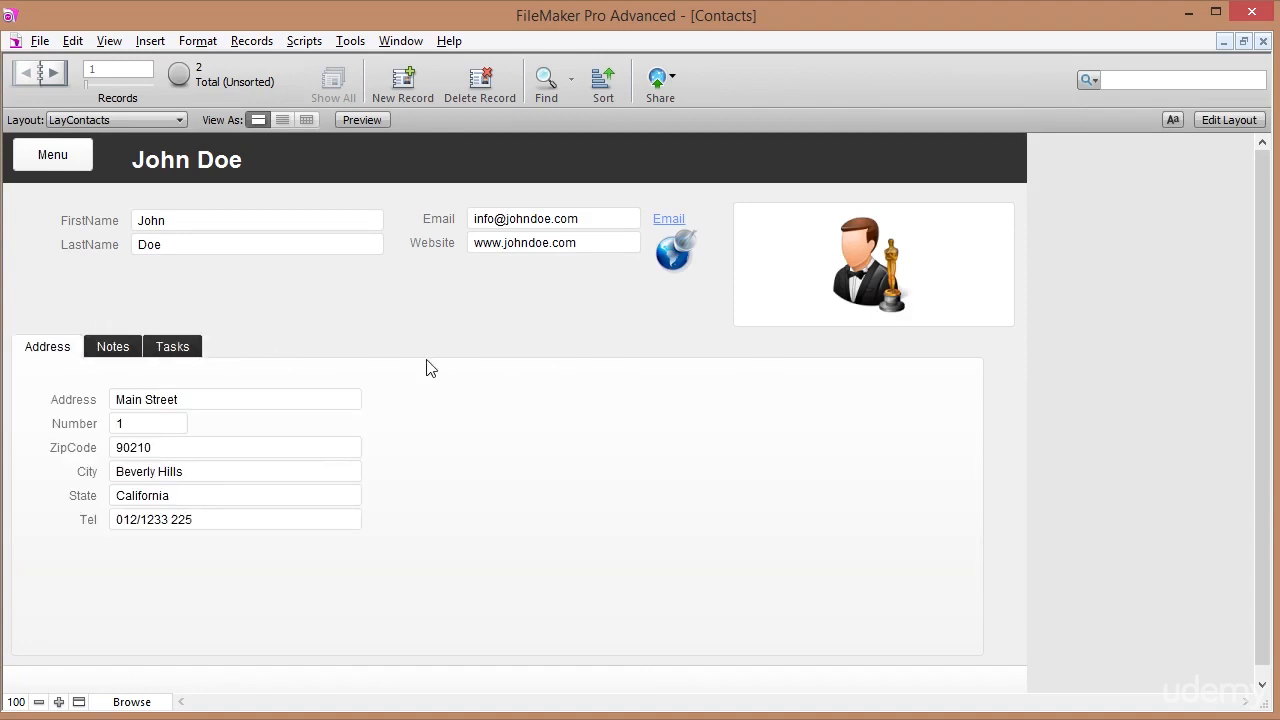
click(1228, 119)
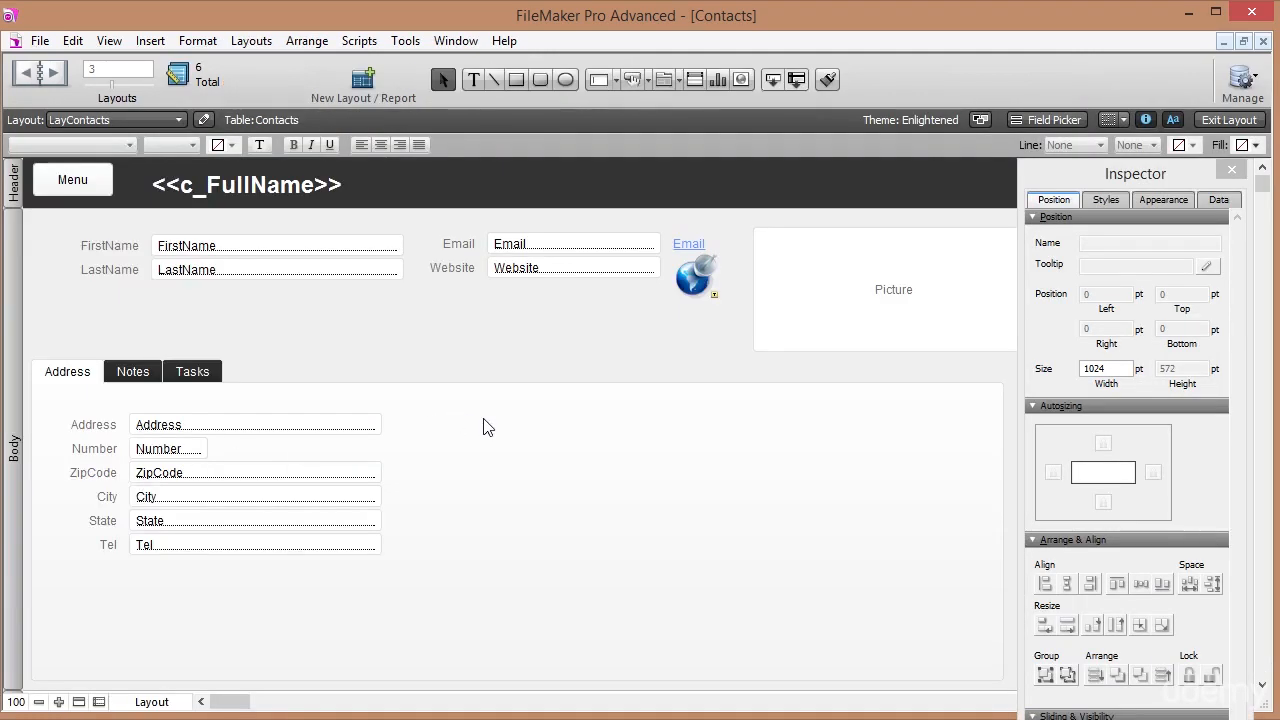
Create Website and Map tabs after Address, Notes and Tasks, then show the Website tab.
double_click(487, 427)
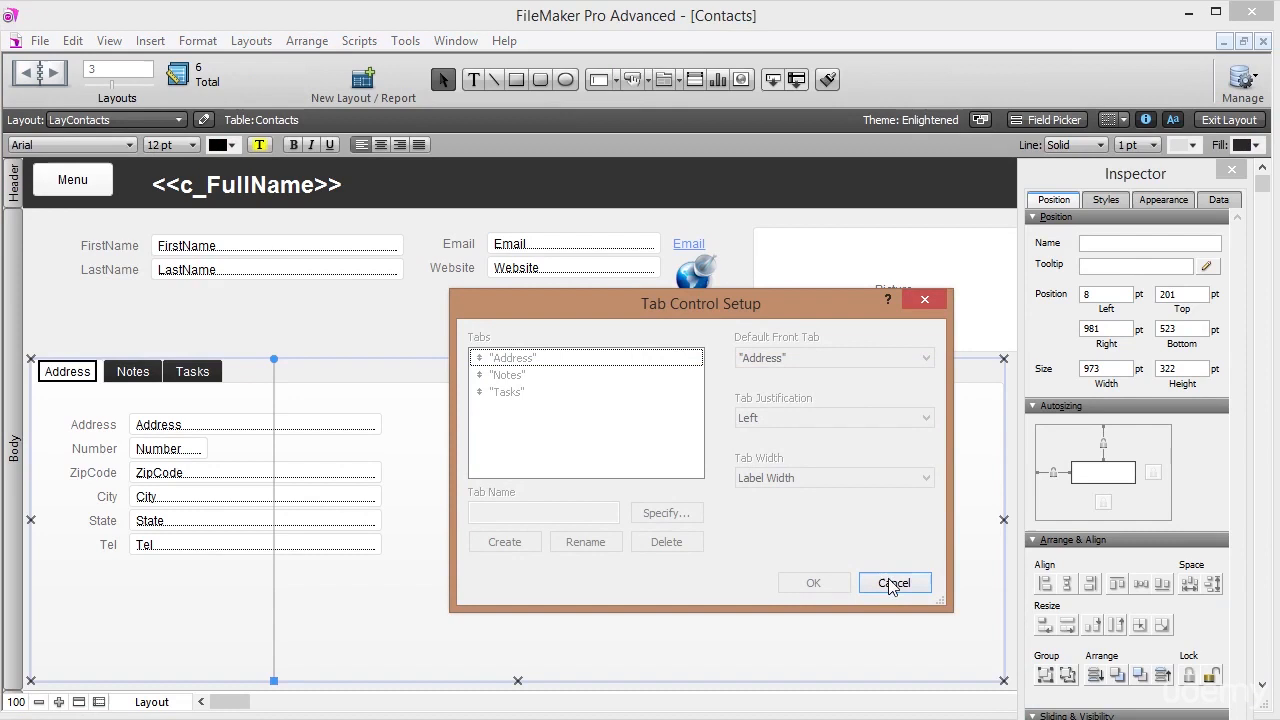
click(878, 584)
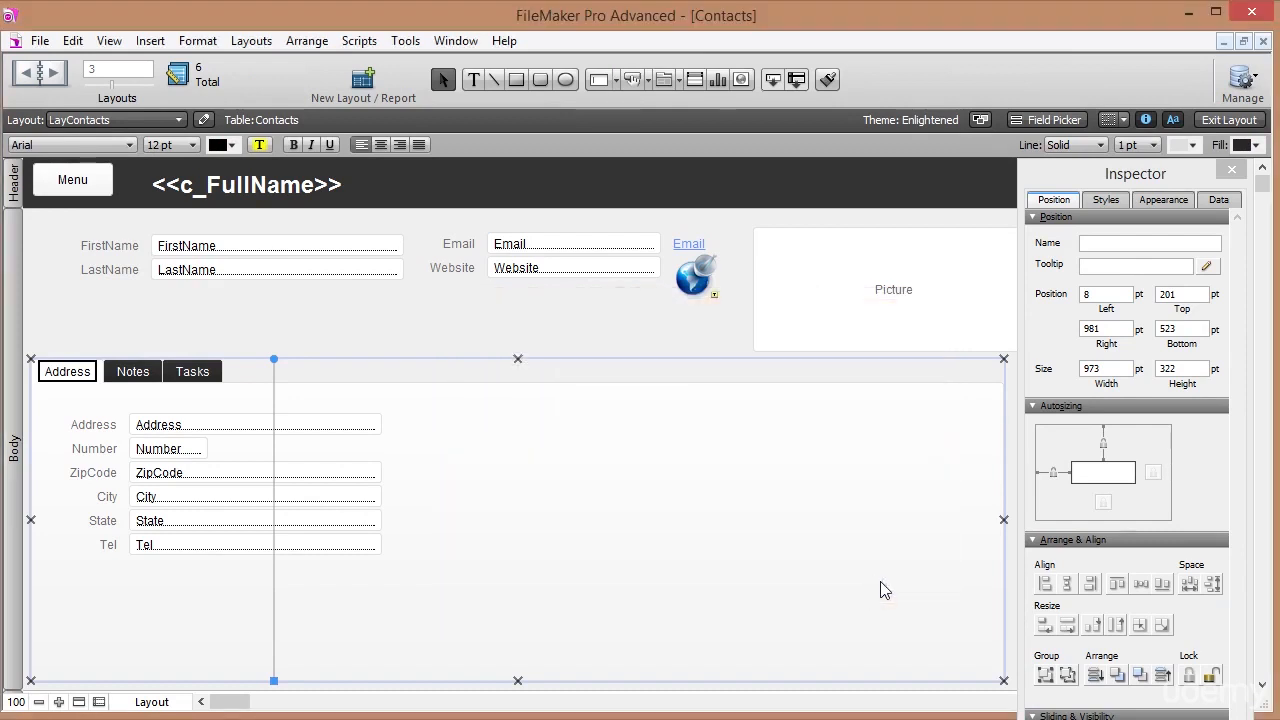
double_click(623, 511)
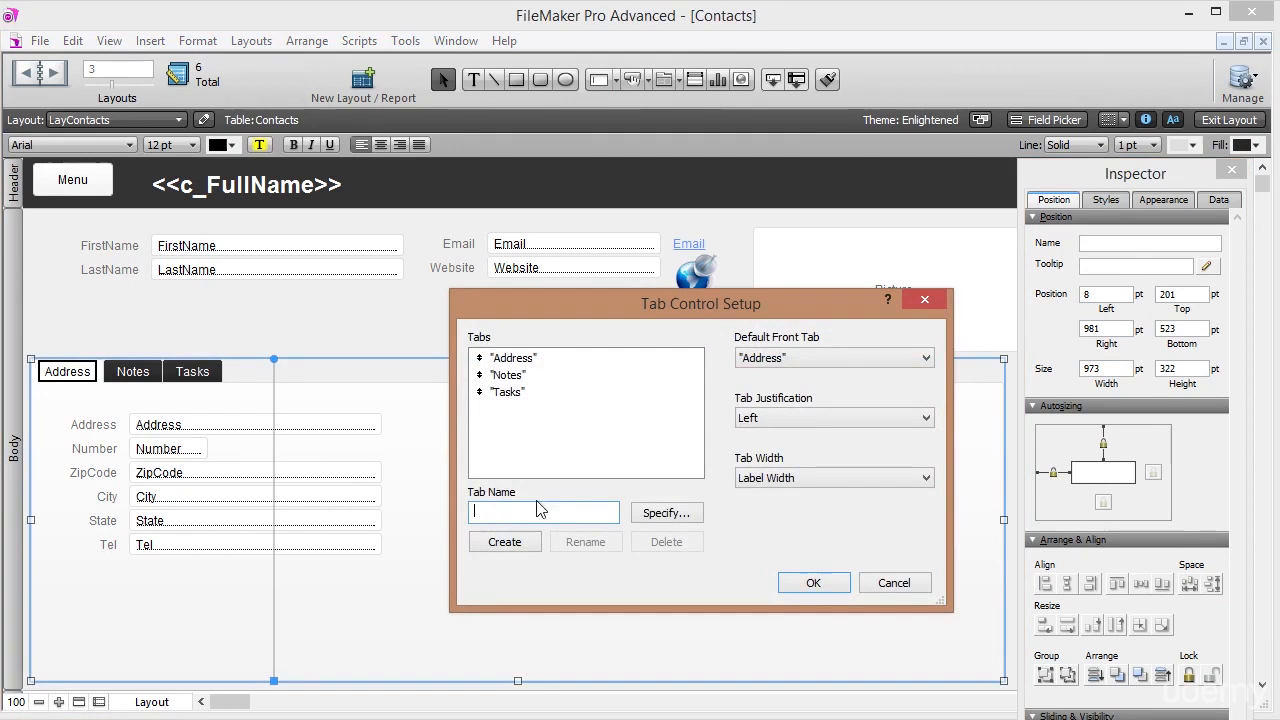
text(Website)
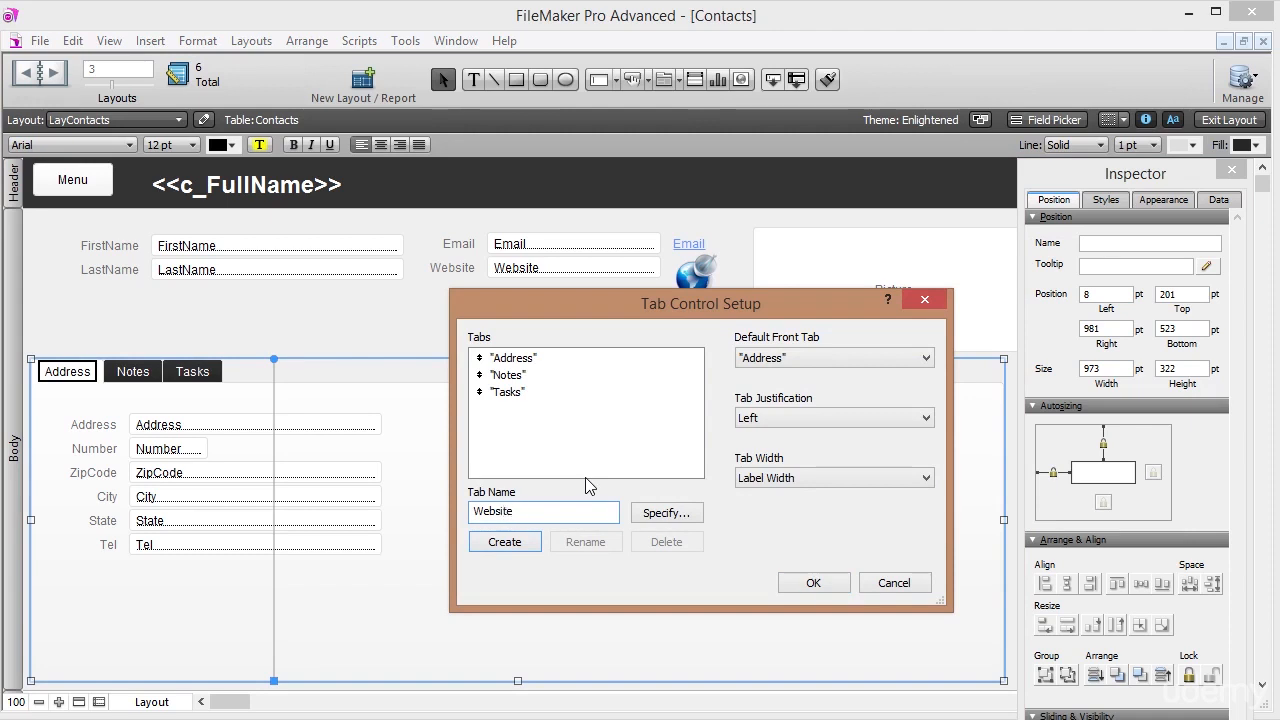
click(522, 542)
text(Map)
click(526, 541)
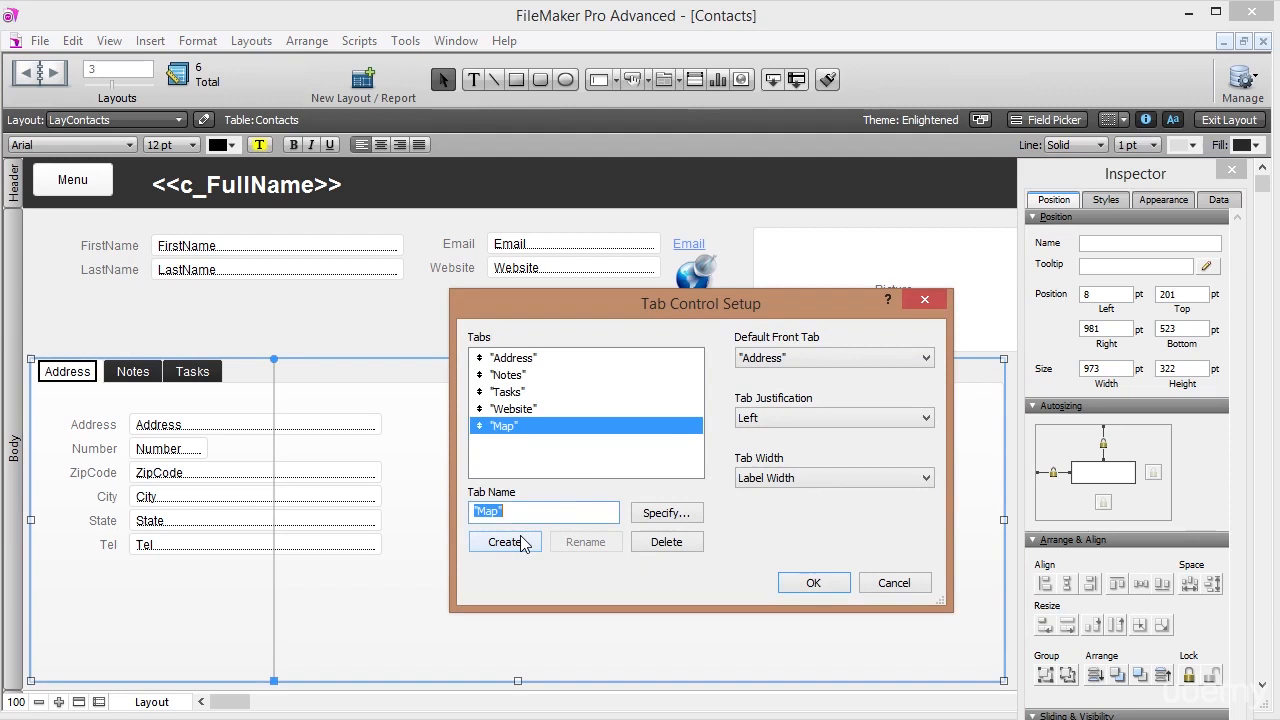
click(588, 409)
click(588, 425)
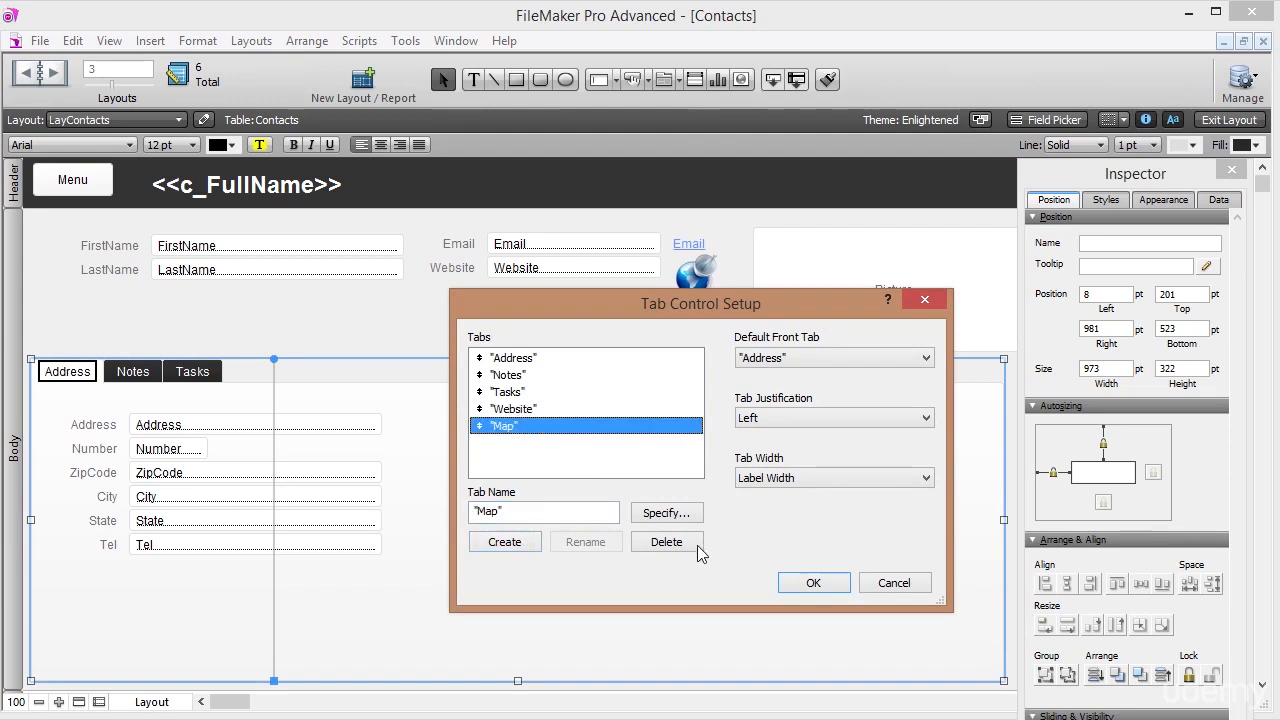
click(810, 584)
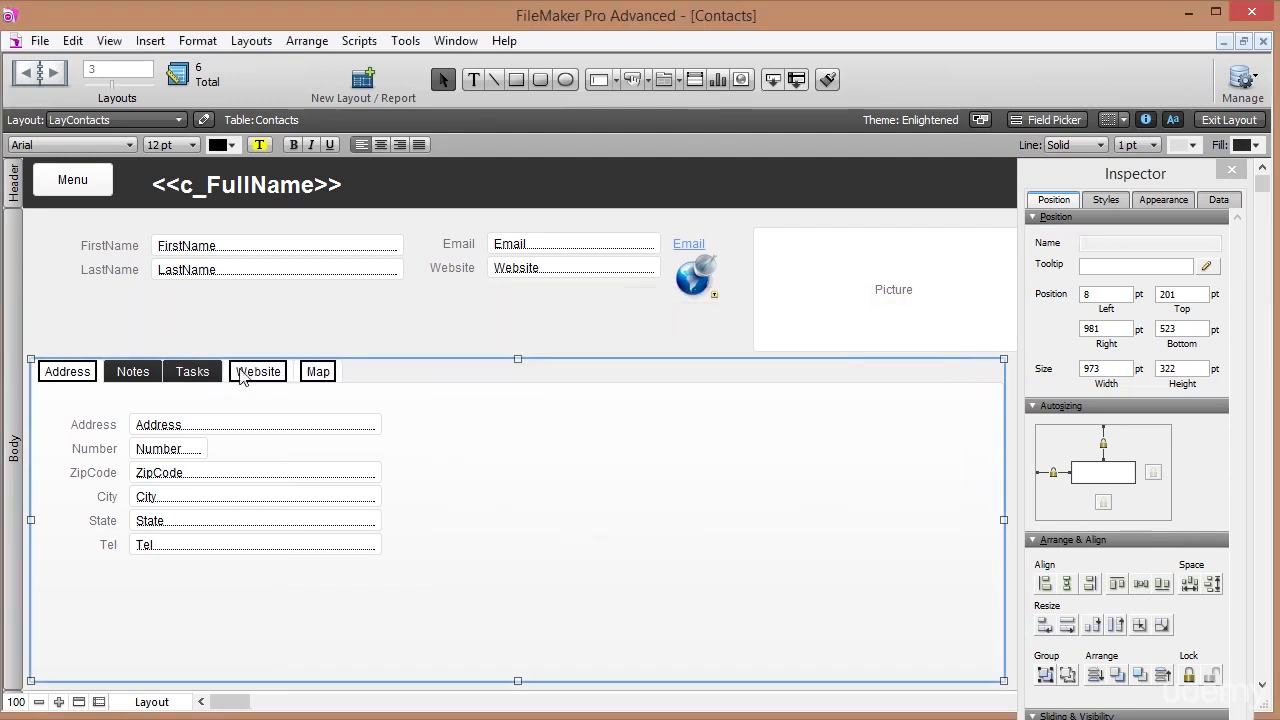
click(254, 374)
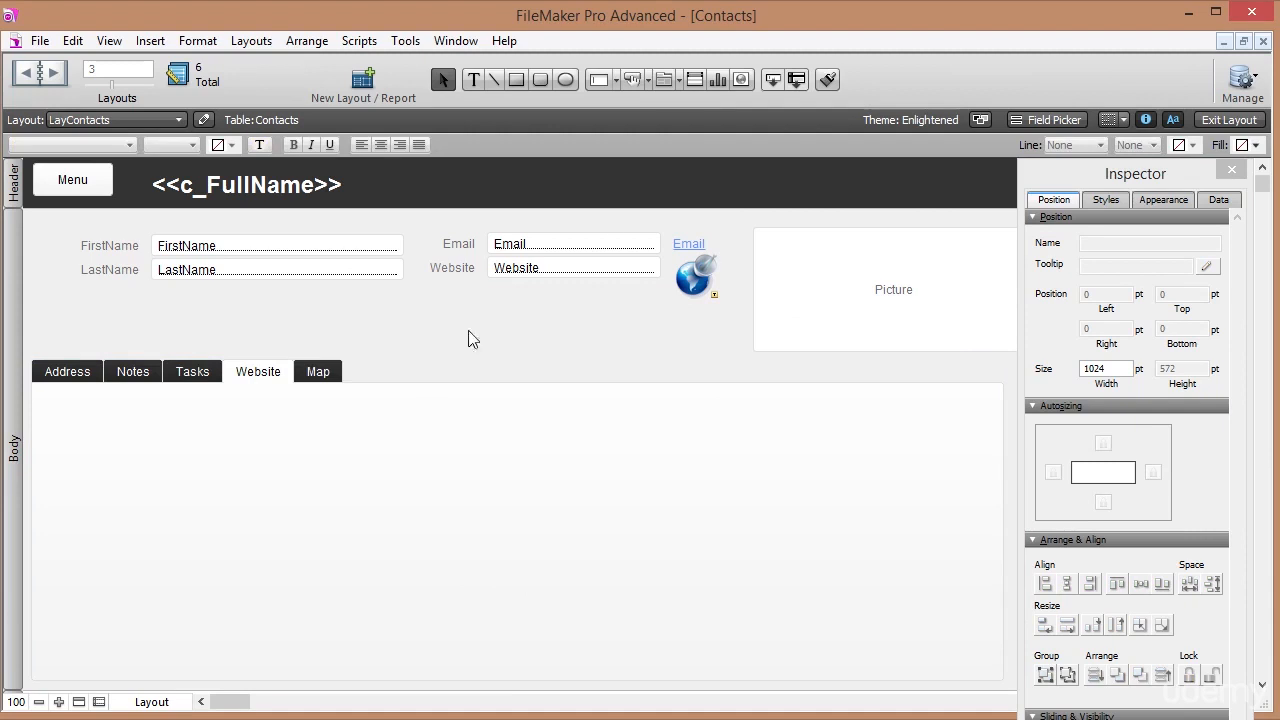
Draw a web viewer filling the Website tab panel and choose Custom Web Address.
click(741, 80)
drag(43, 391, 986, 667)
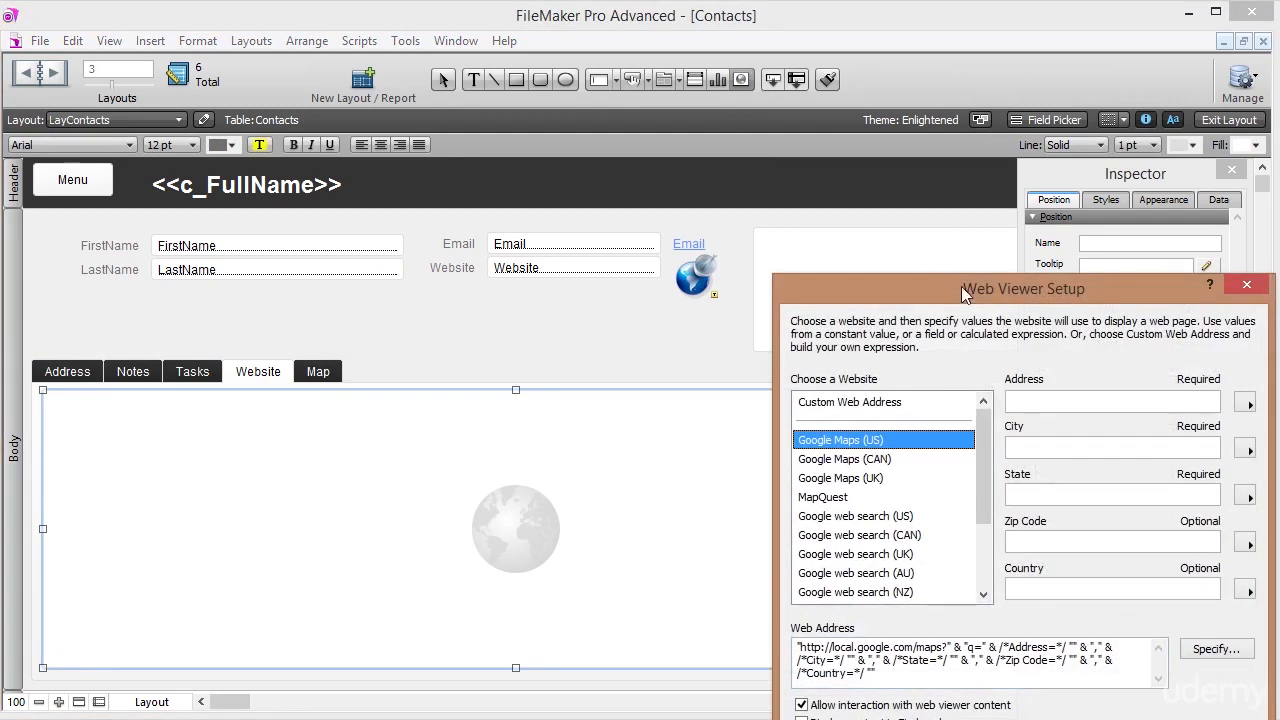
drag(986, 295, 654, 130)
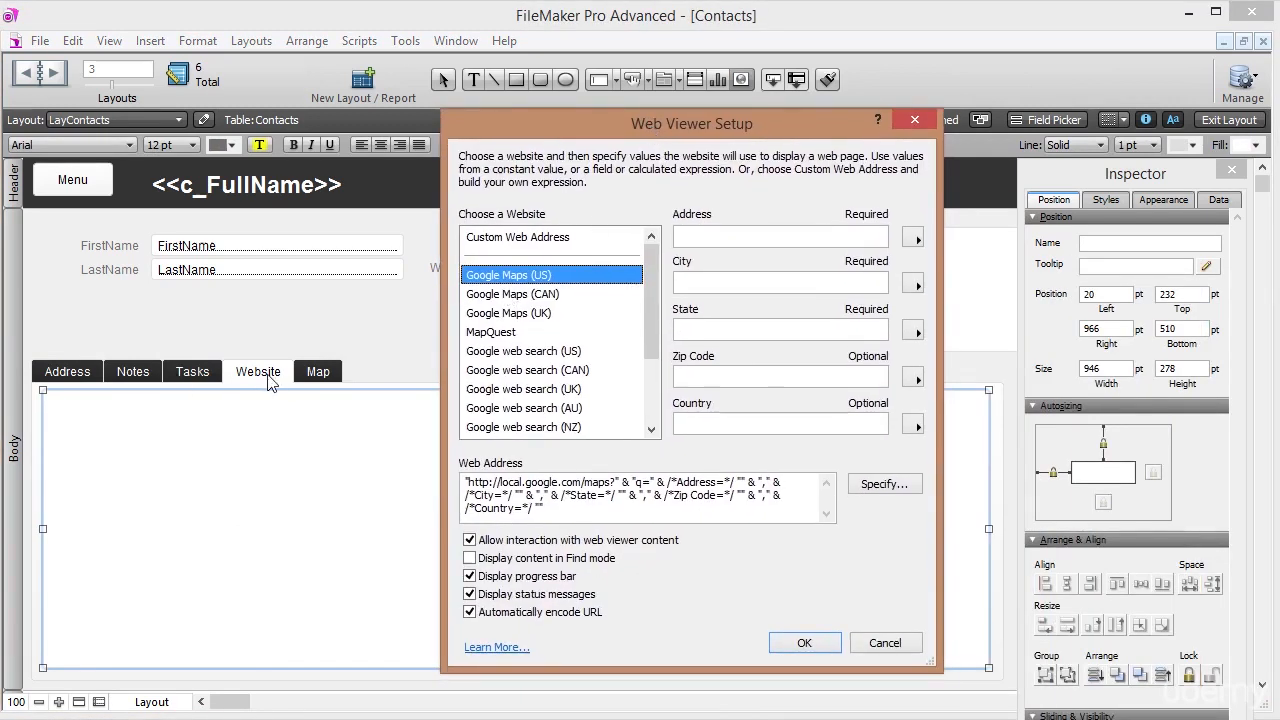
click(530, 237)
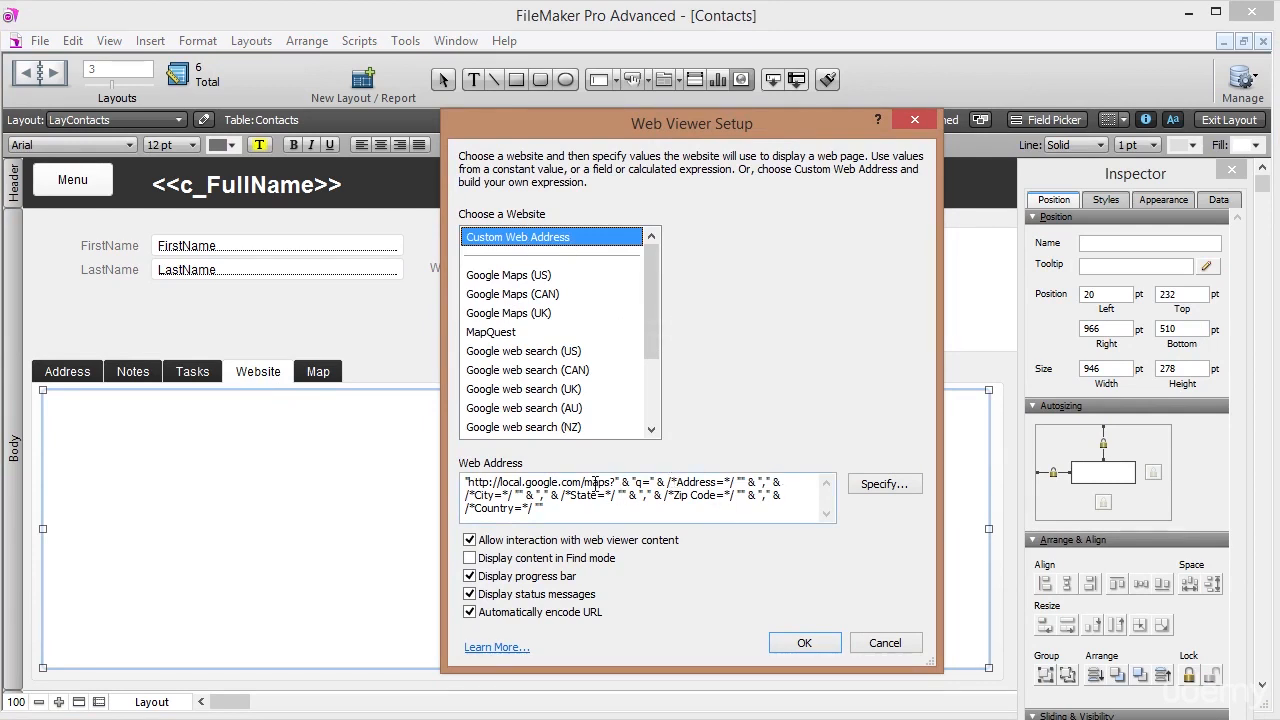
Replace the web address formula with Contacts::Website, confirm, and return to the Address tab.
click(882, 485)
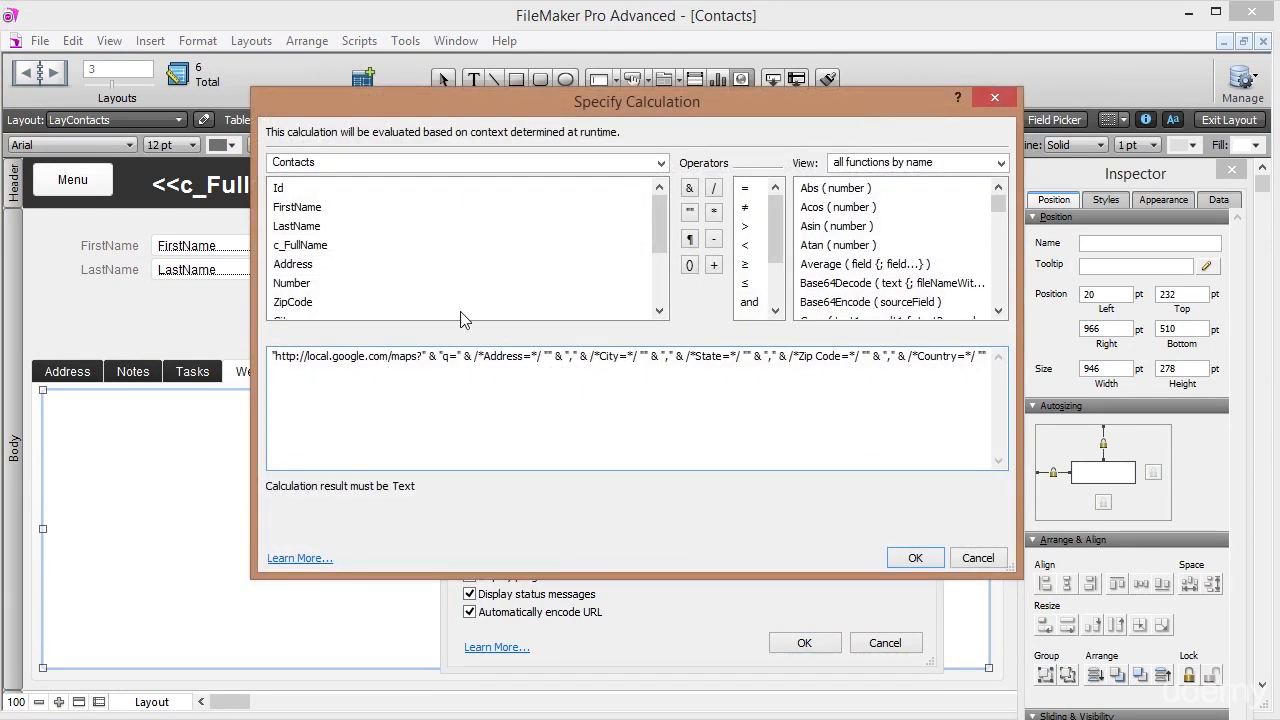
double_click(630, 358)
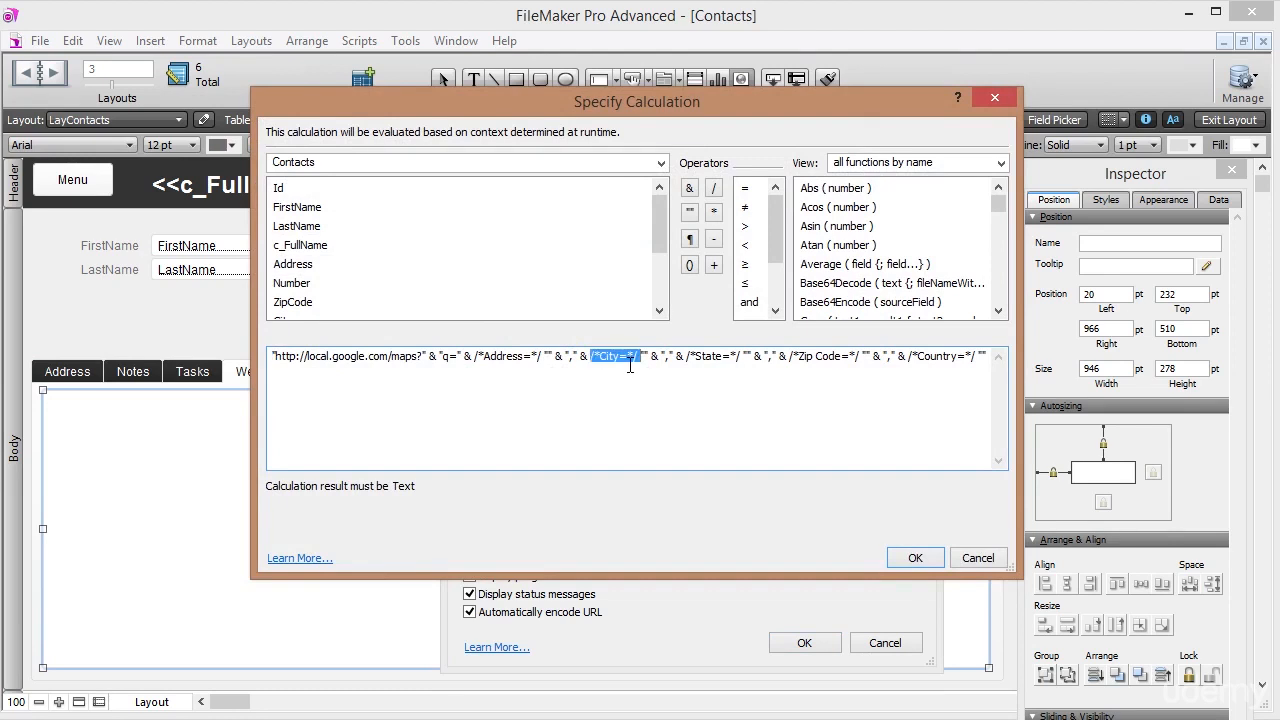
key(Delete)
key(Delete)
key(Delete)
key(Delete)
drag(950, 357, 184, 290)
key(Delete)
drag(658, 247, 623, 297)
double_click(292, 283)
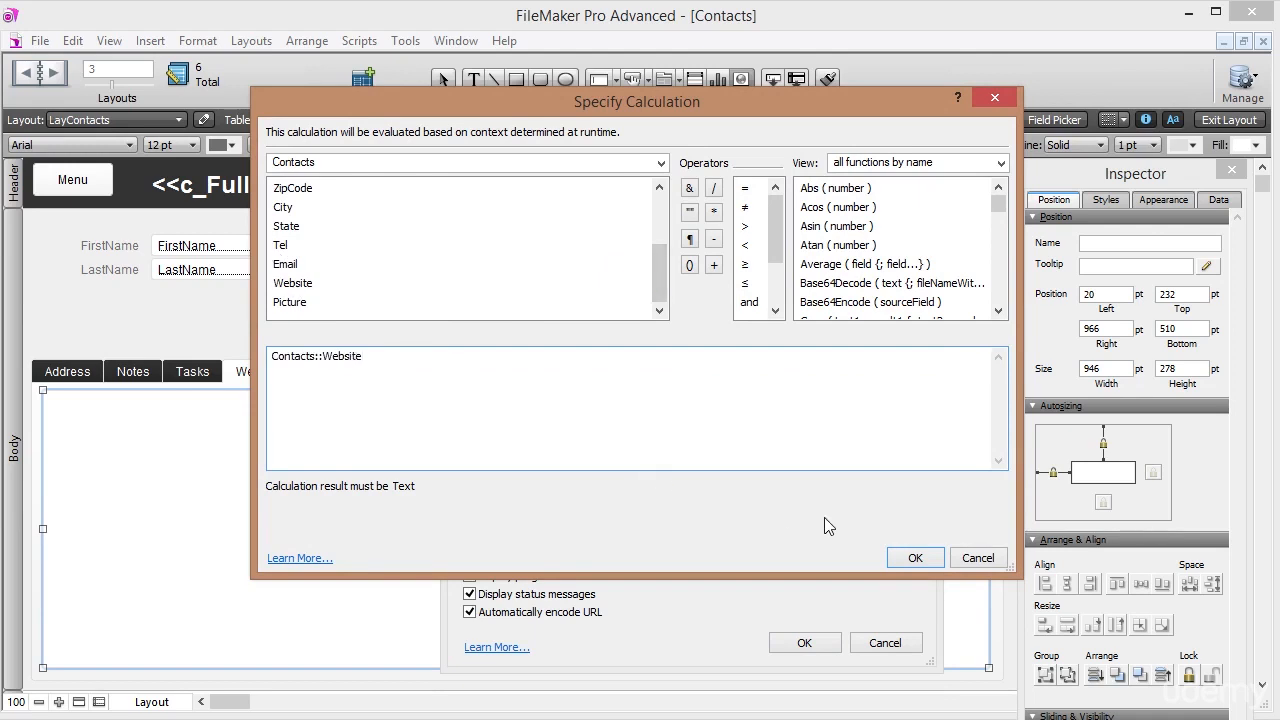
click(918, 561)
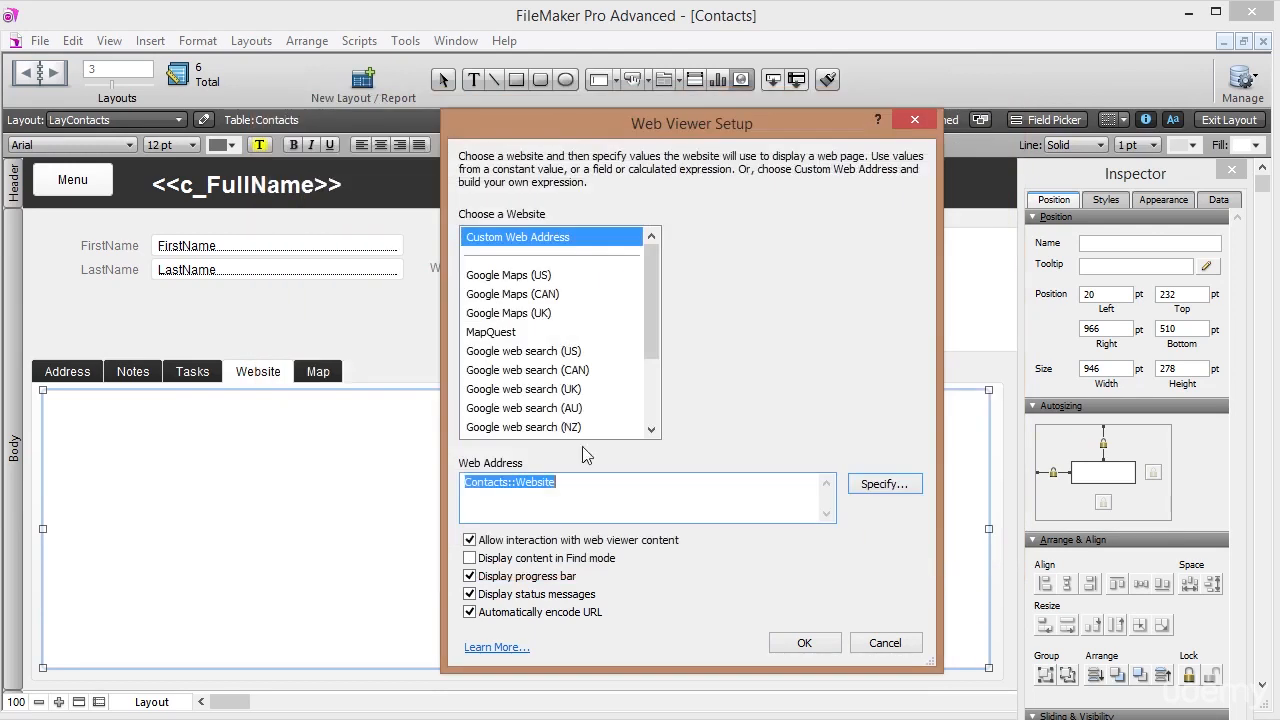
click(574, 494)
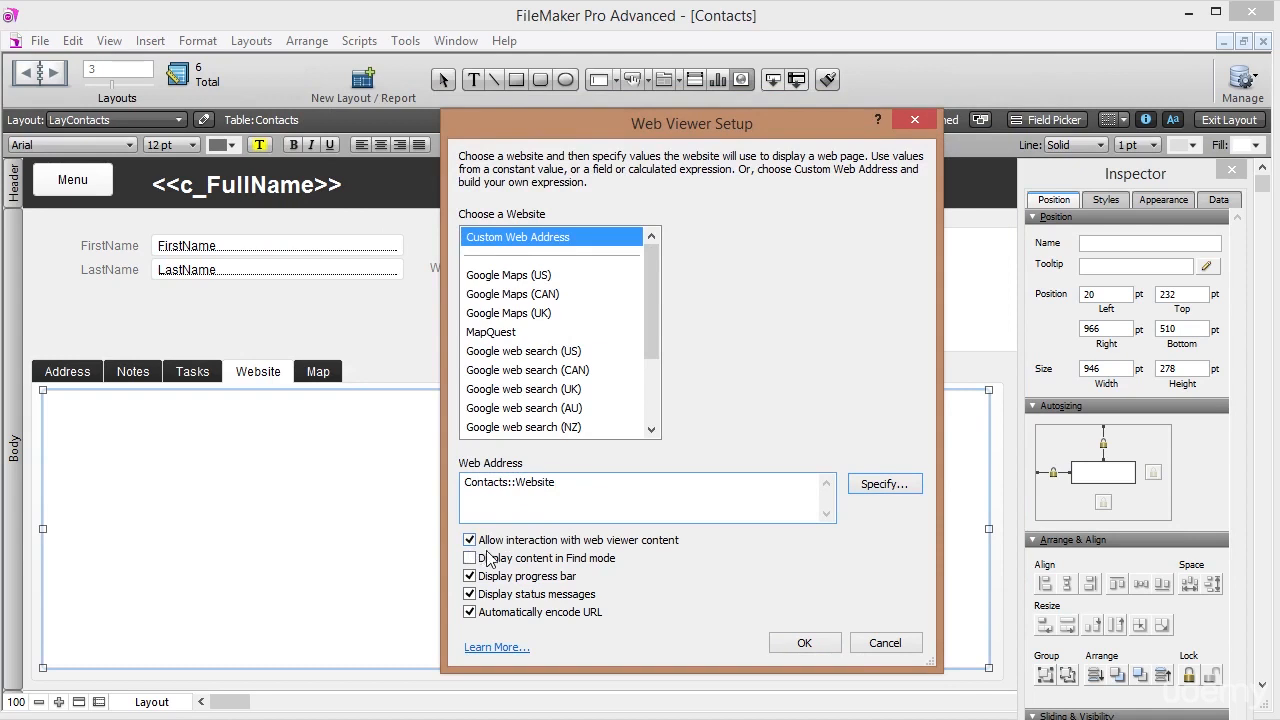
click(805, 643)
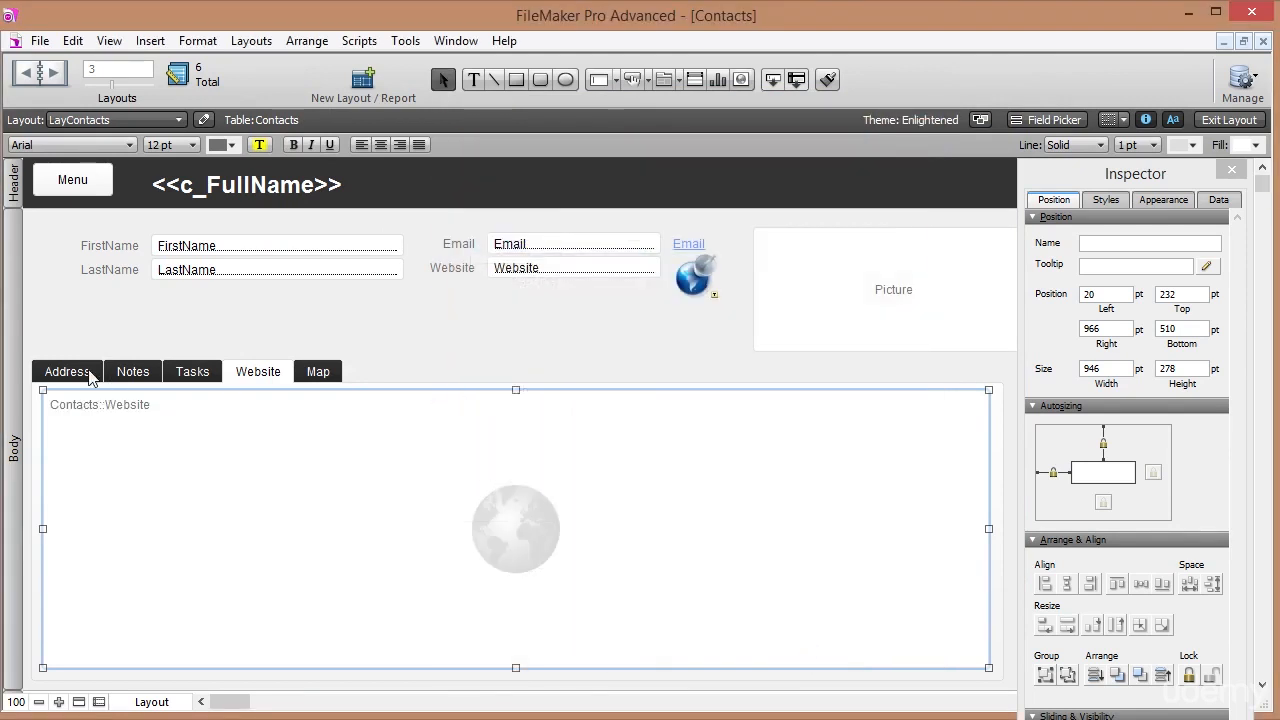
click(80, 378)
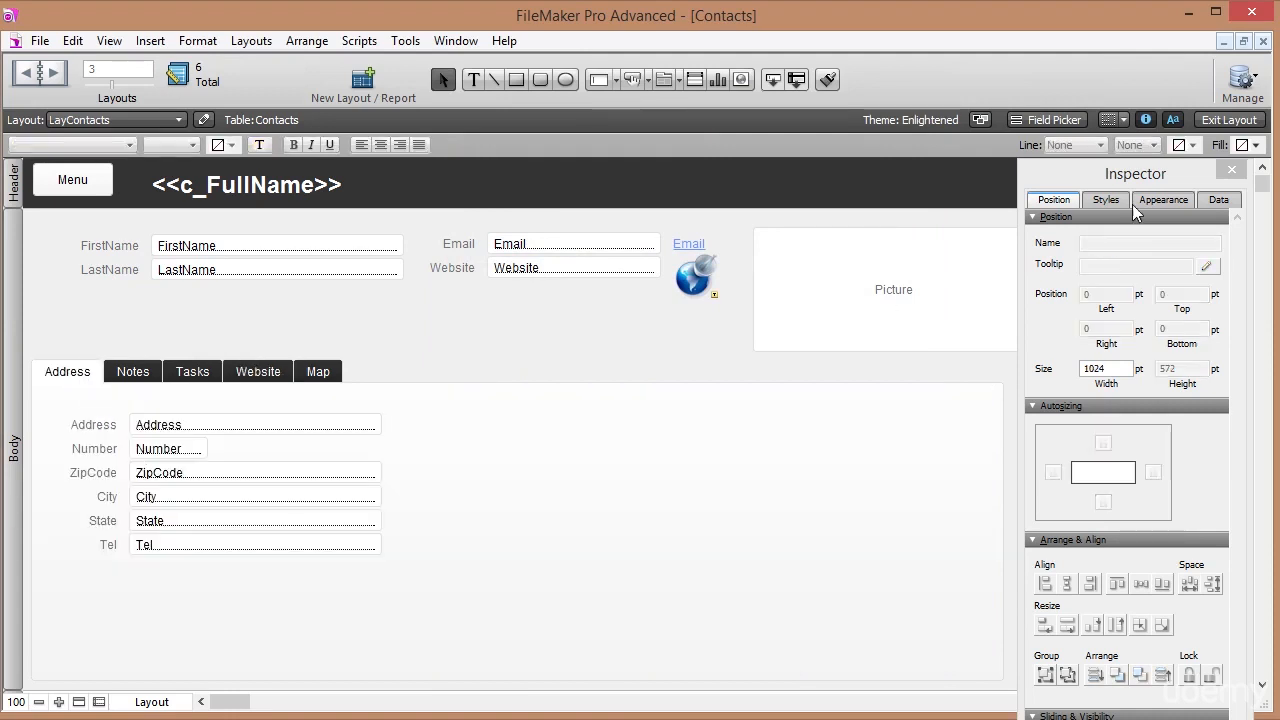
click(1215, 124)
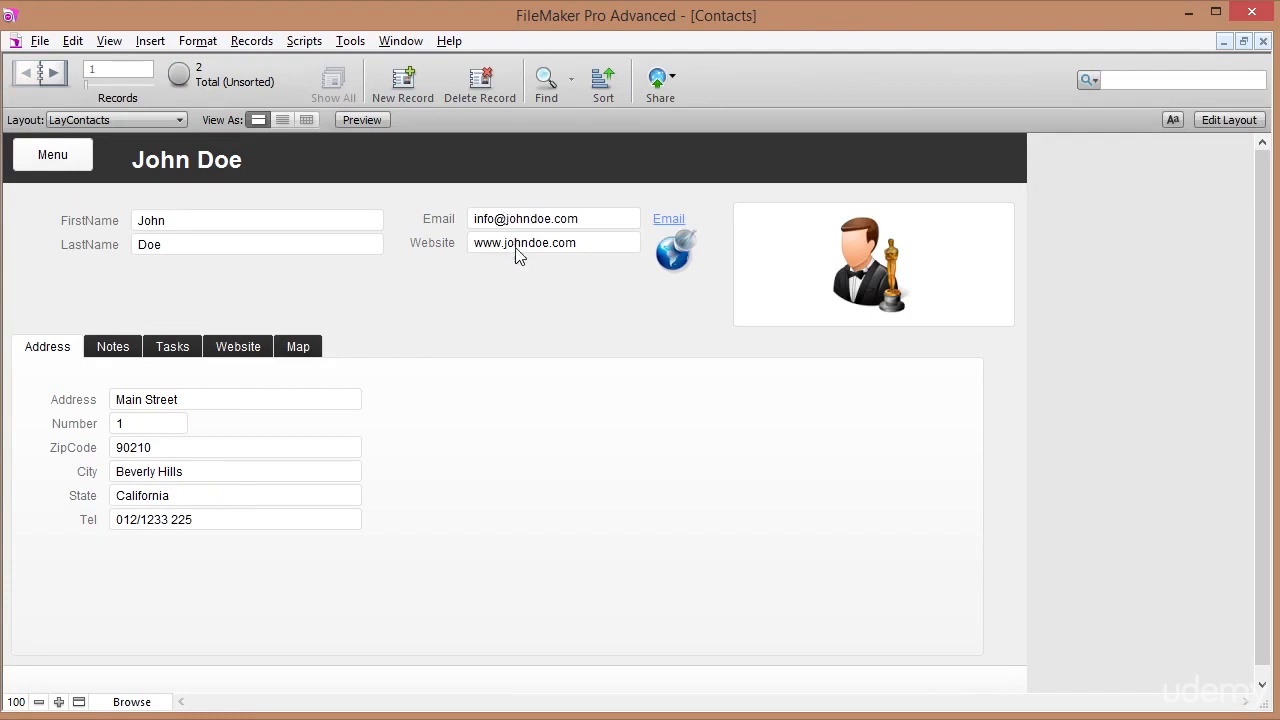
click(570, 243)
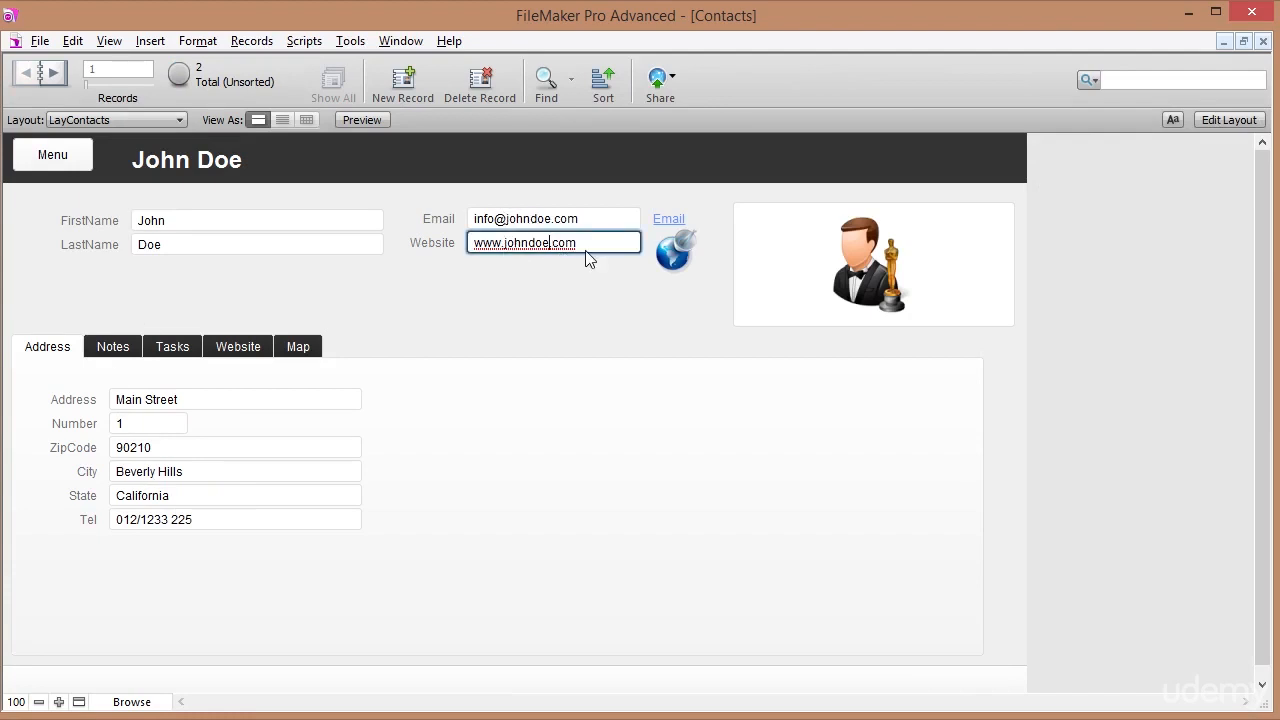
key(BackSpace)
key(BackSpace)
key(BackSpace)
key(BackSpace)
key(BackSpace)
key(BackSpace)
text(google)
click(589, 303)
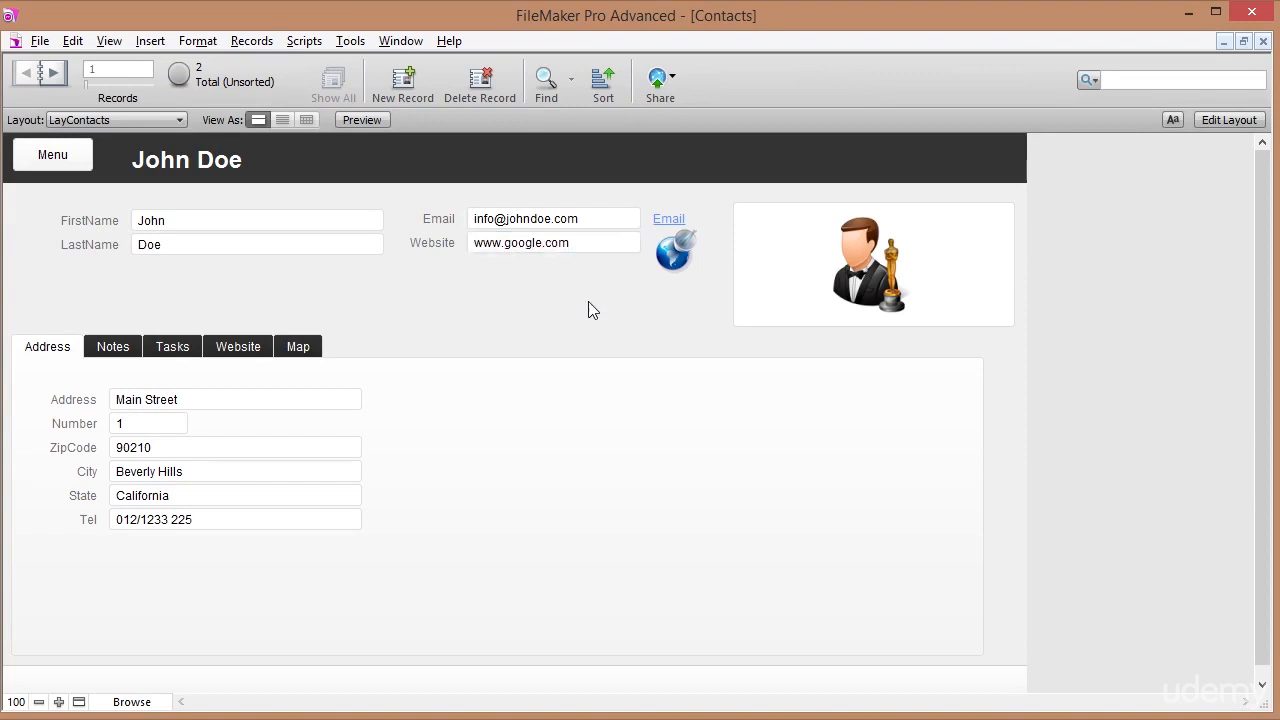
click(237, 347)
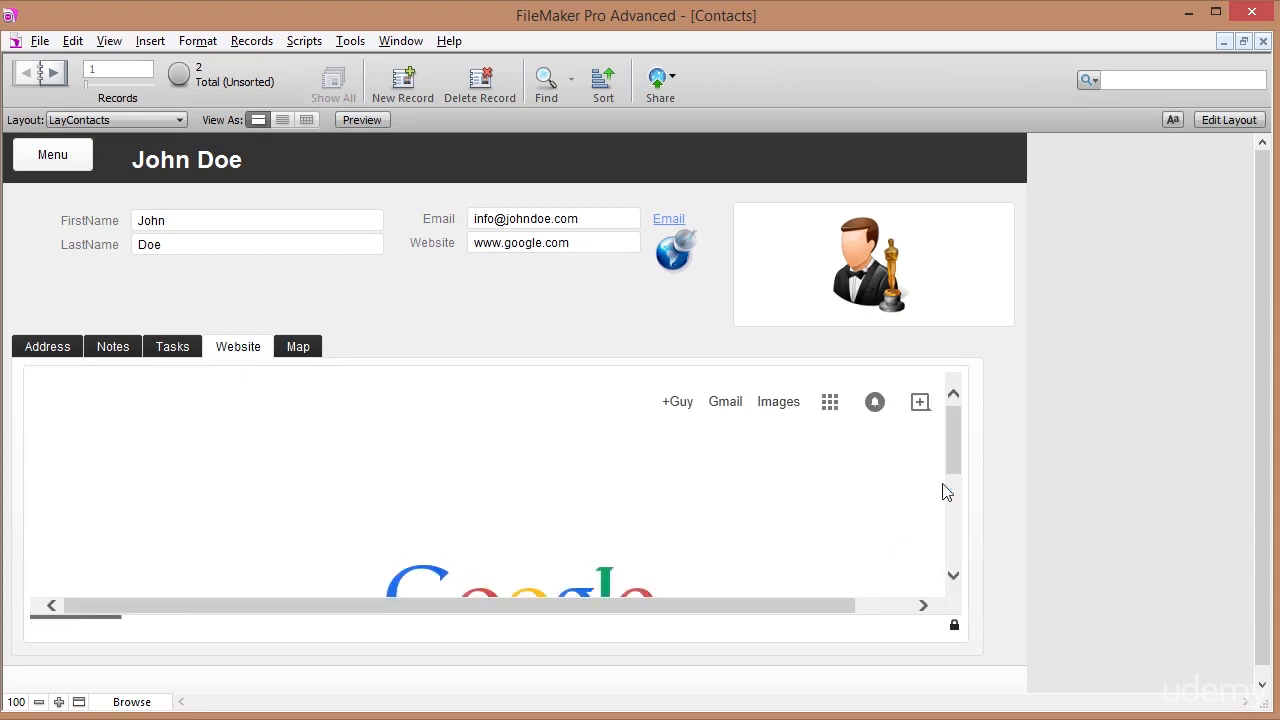
mouse_move(953, 477)
mouse_down()
mouse_move(952, 516)
mouse_move(953, 481)
mouse_up()
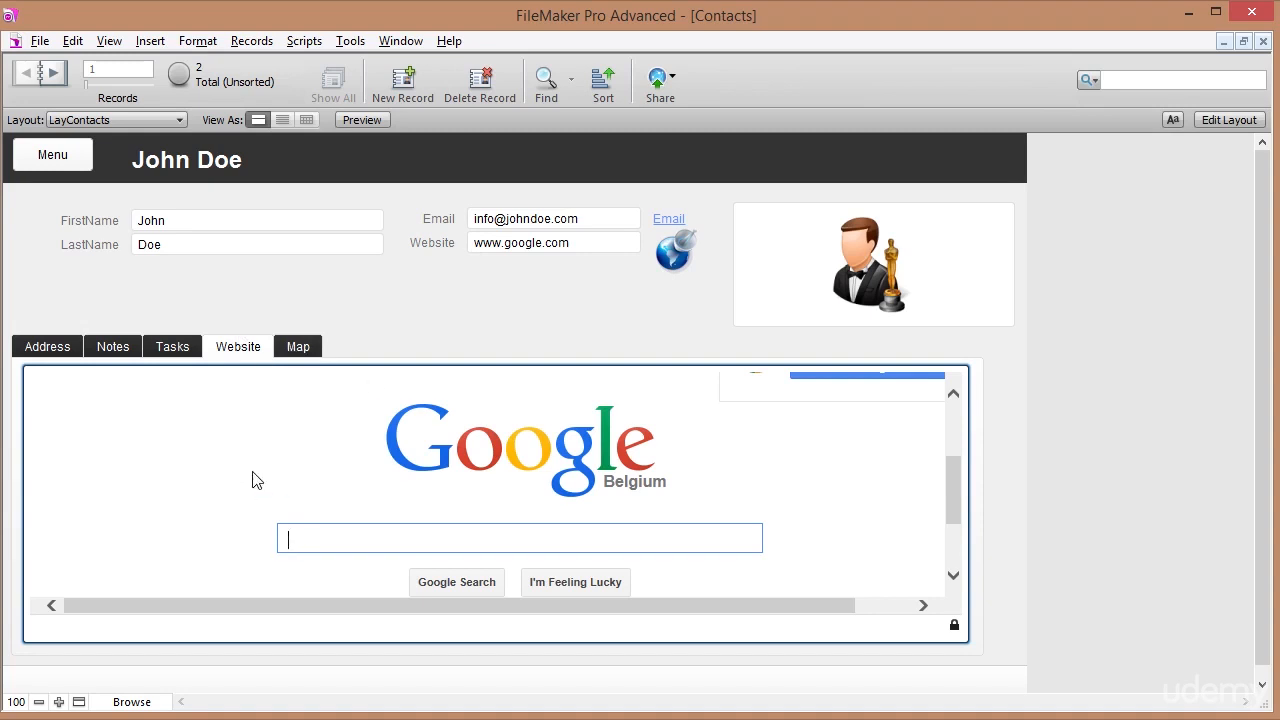
Draw a web viewer filling the Map tab panel in Layout mode.
click(1228, 119)
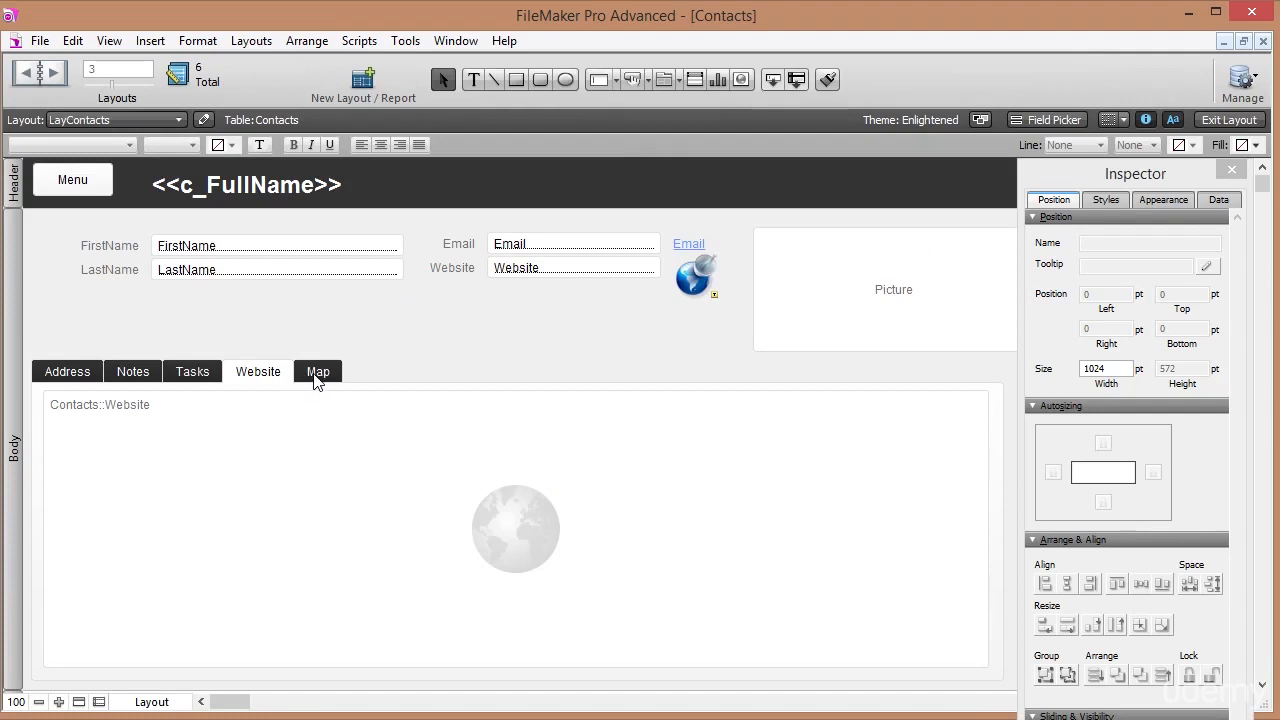
click(316, 373)
click(742, 80)
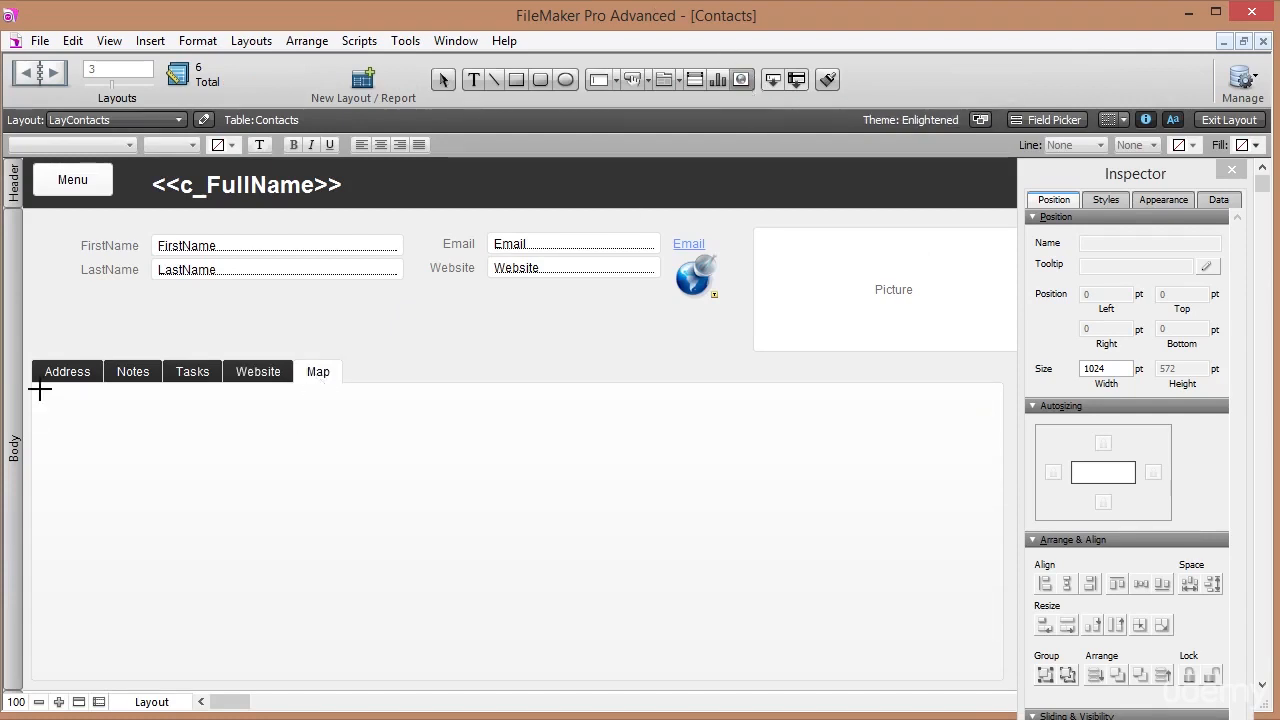
drag(40, 390, 990, 673)
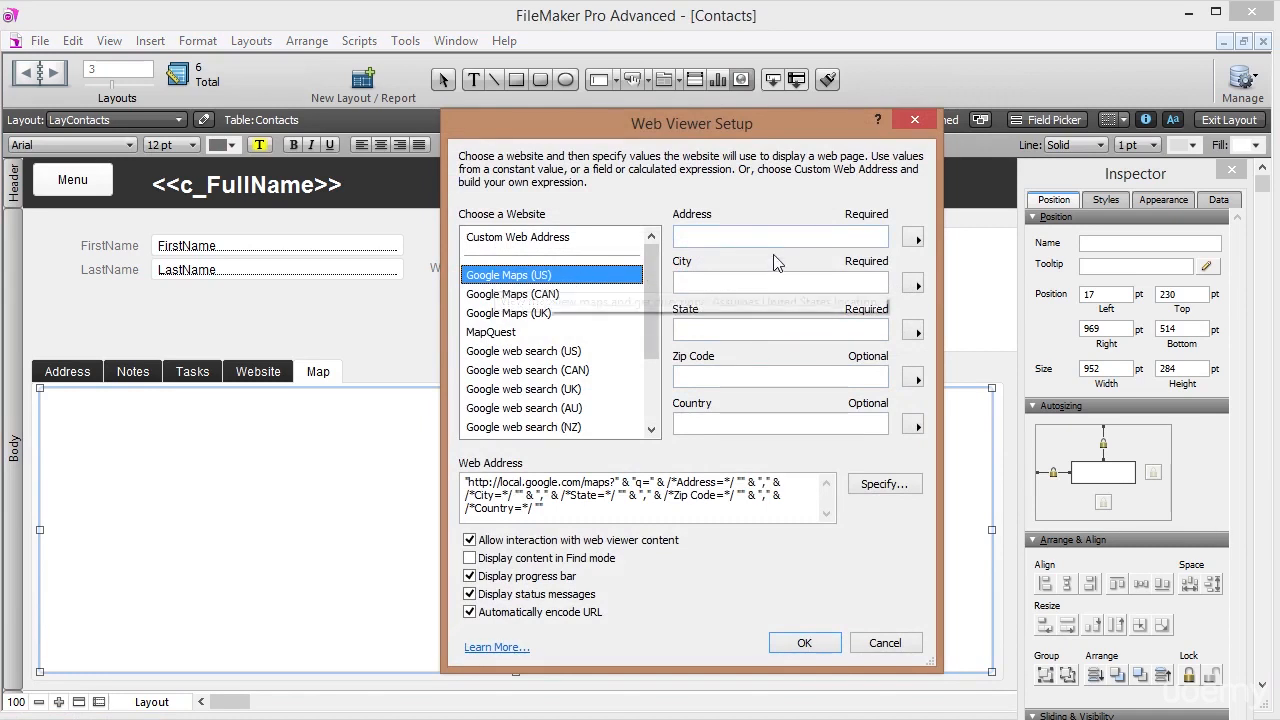
Set the Google Maps (US) Address and City parameters to the Address and City fields.
click(914, 238)
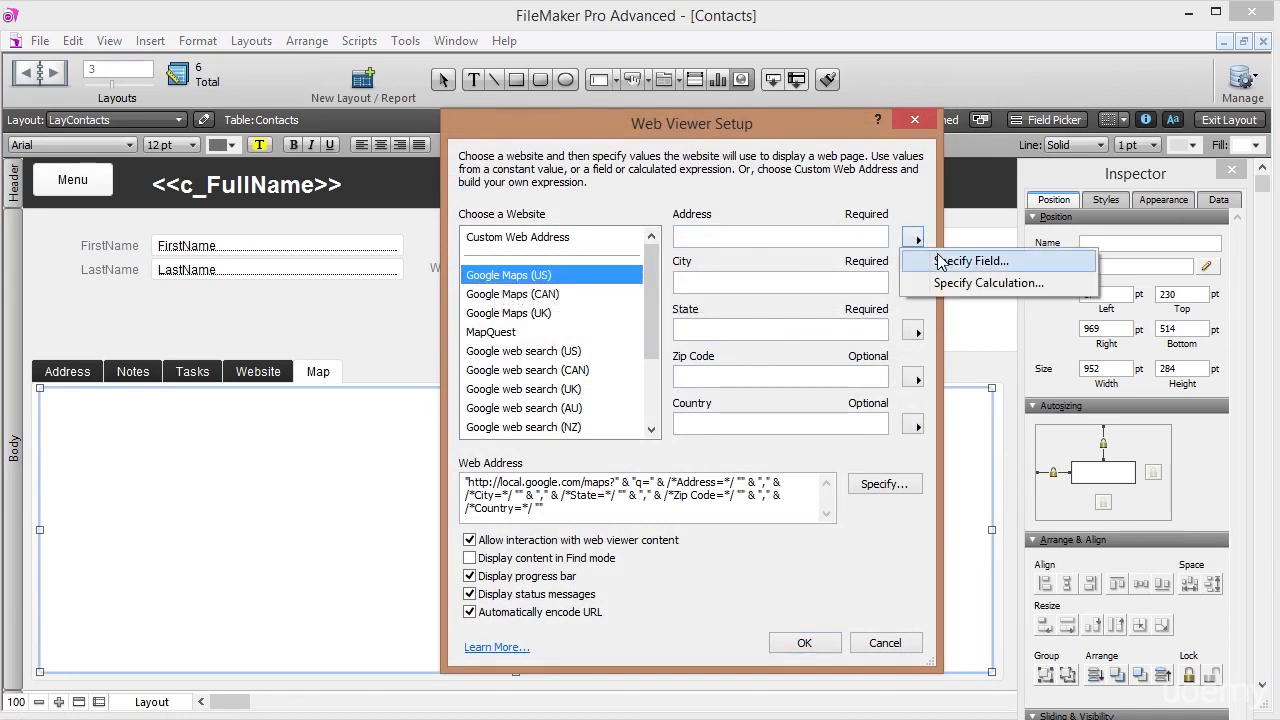
click(948, 258)
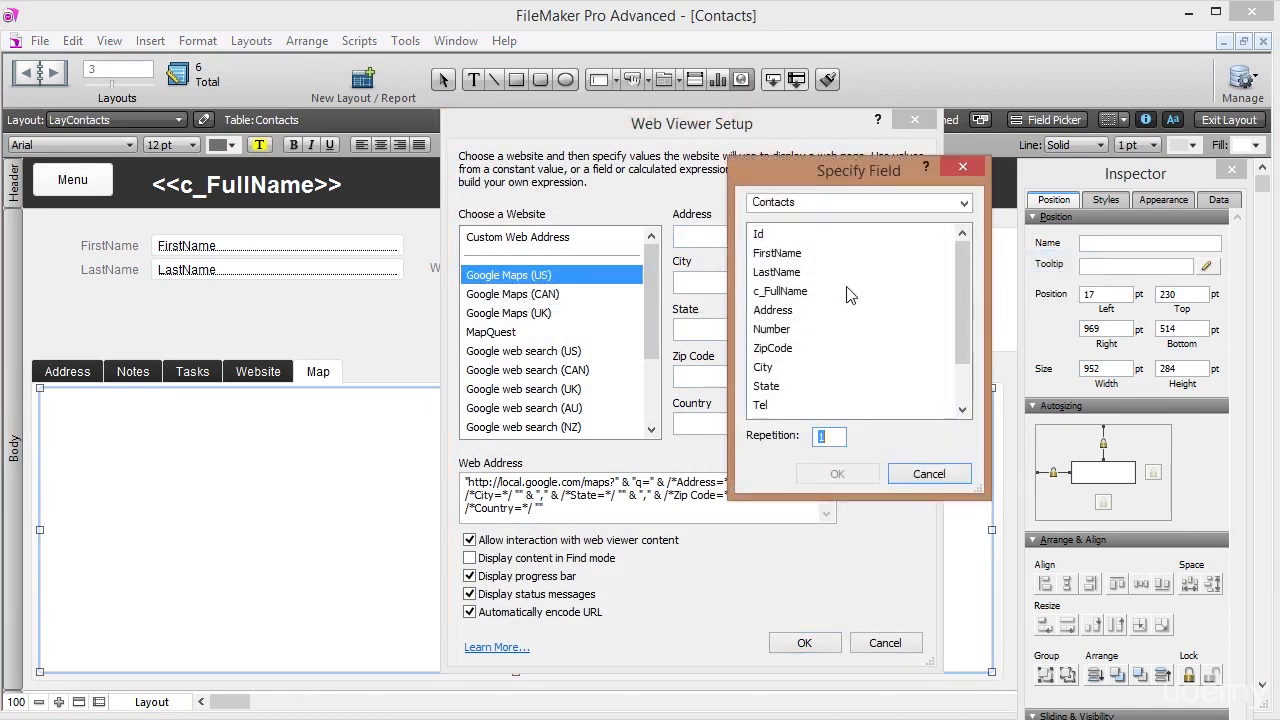
double_click(773, 310)
click(766, 282)
click(917, 285)
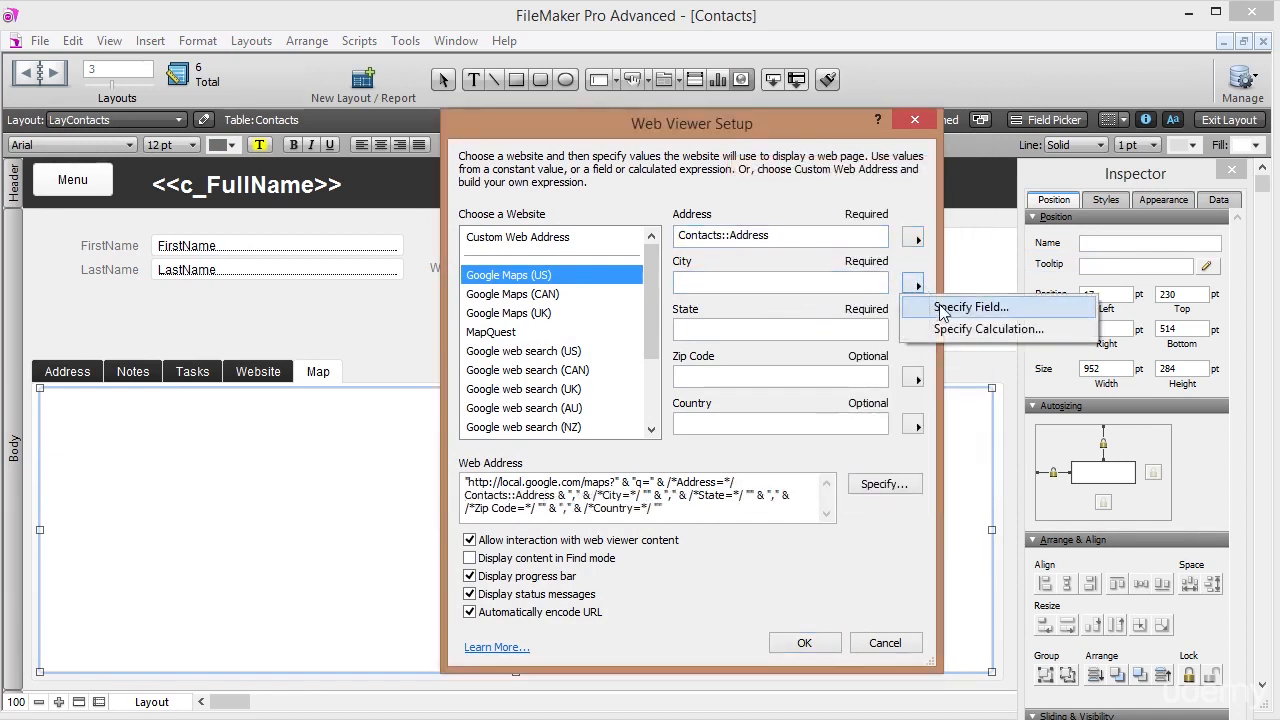
click(950, 306)
double_click(774, 368)
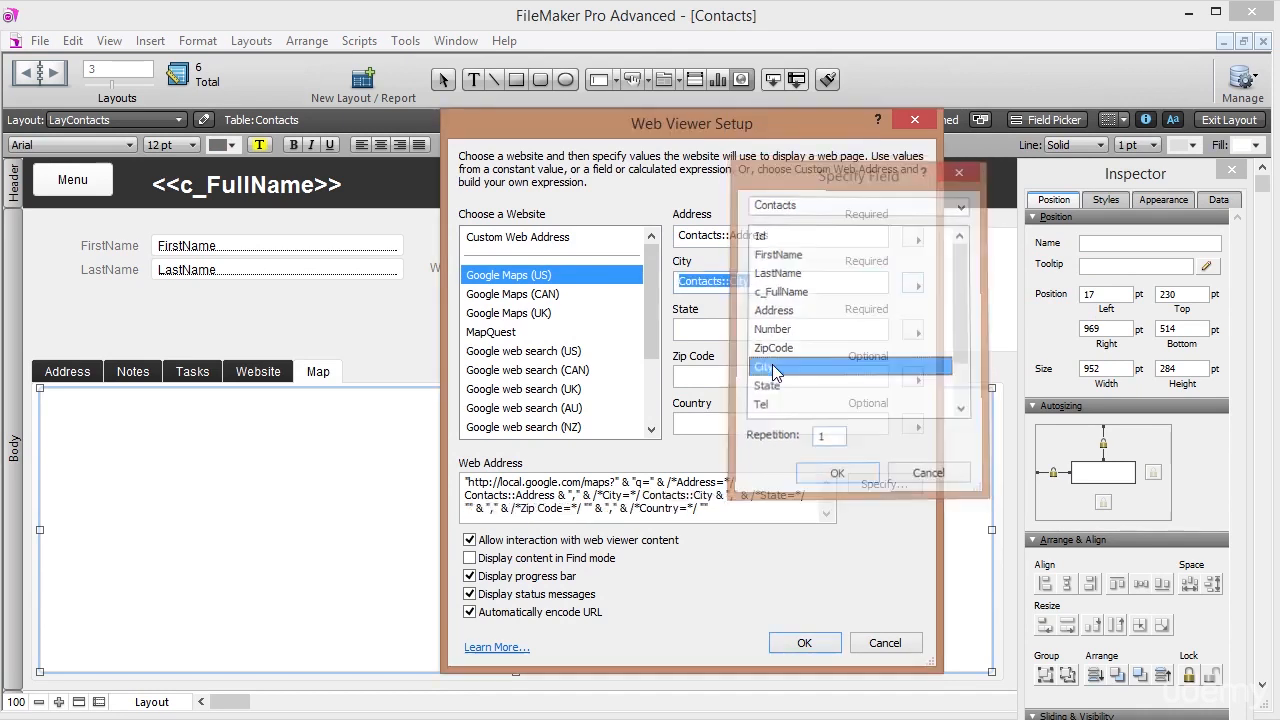
click(786, 329)
Set the State and Zip Code parameters to the State and ZipCode fields.
click(917, 331)
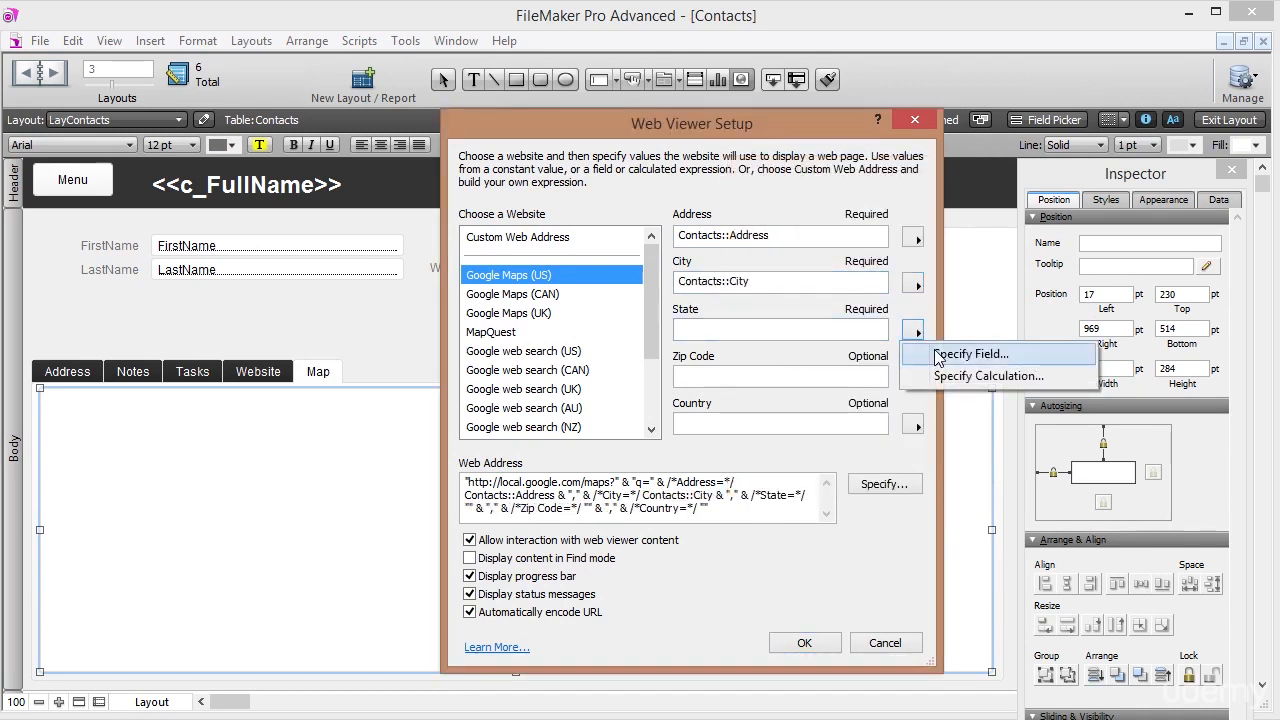
click(962, 350)
double_click(766, 386)
click(790, 377)
click(913, 382)
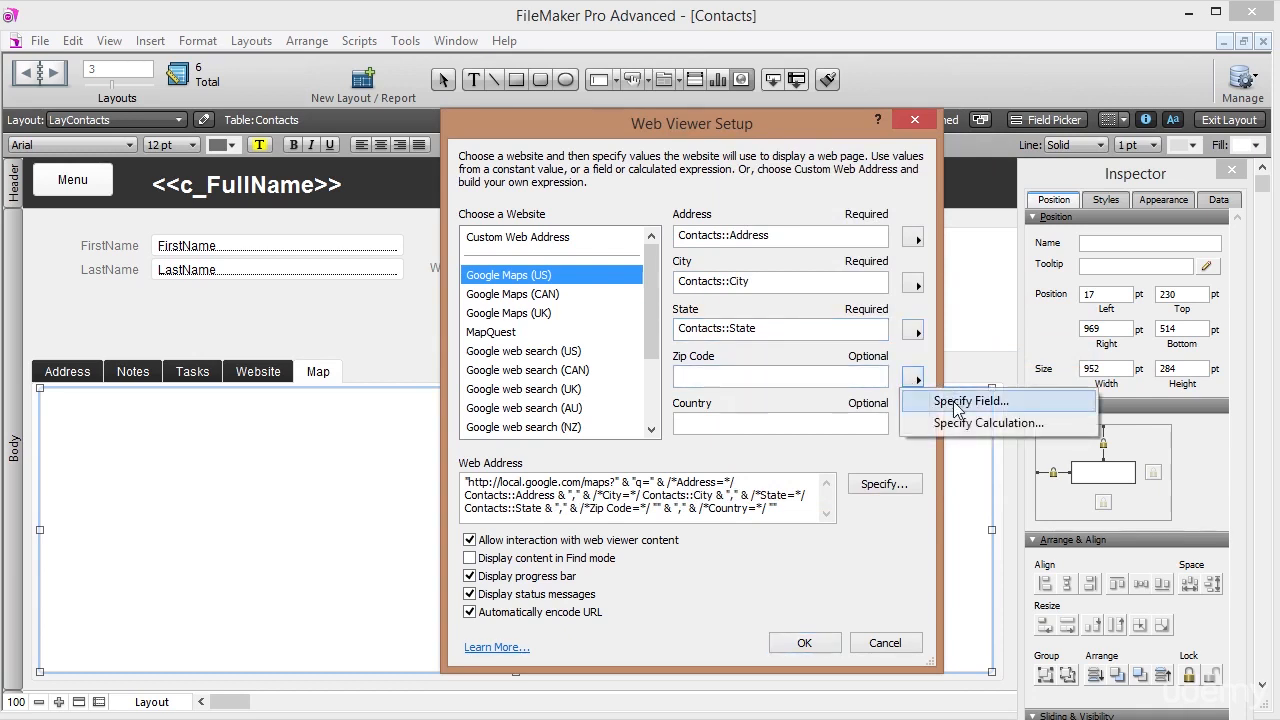
click(960, 401)
double_click(780, 349)
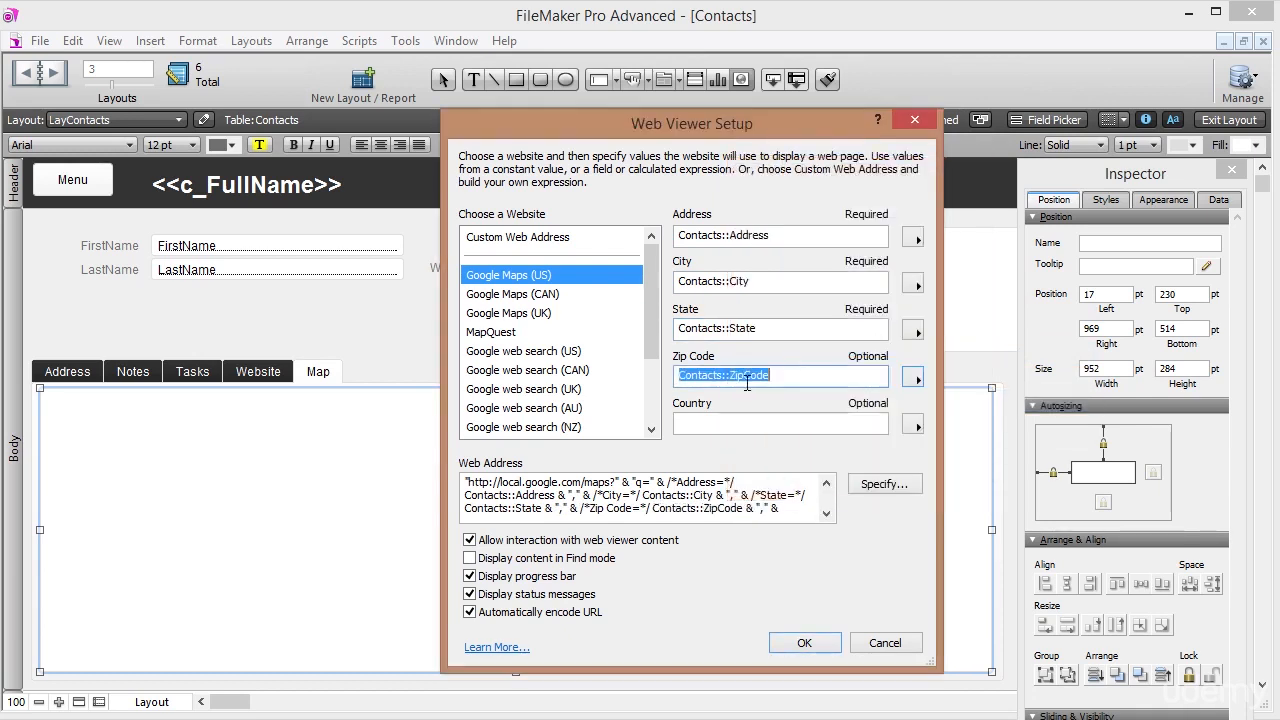
click(749, 424)
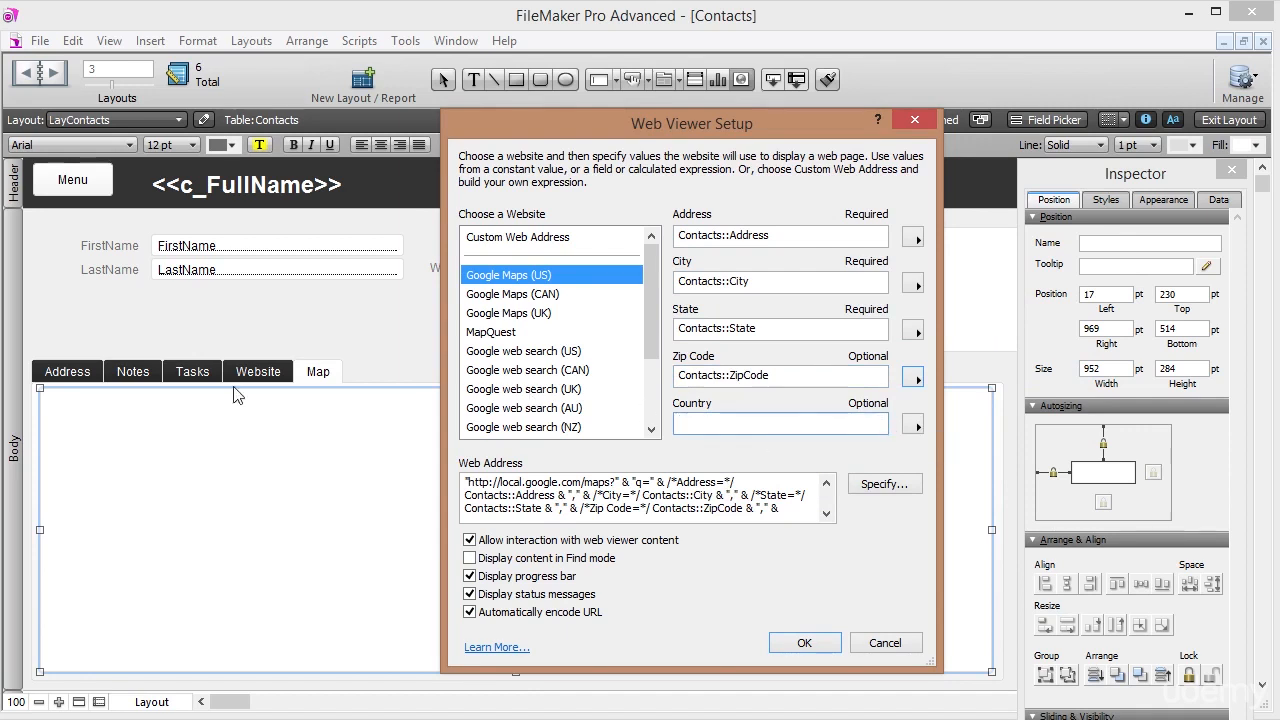
Apply the map web viewer settings and view the contact's Map tab in Browse mode.
click(794, 645)
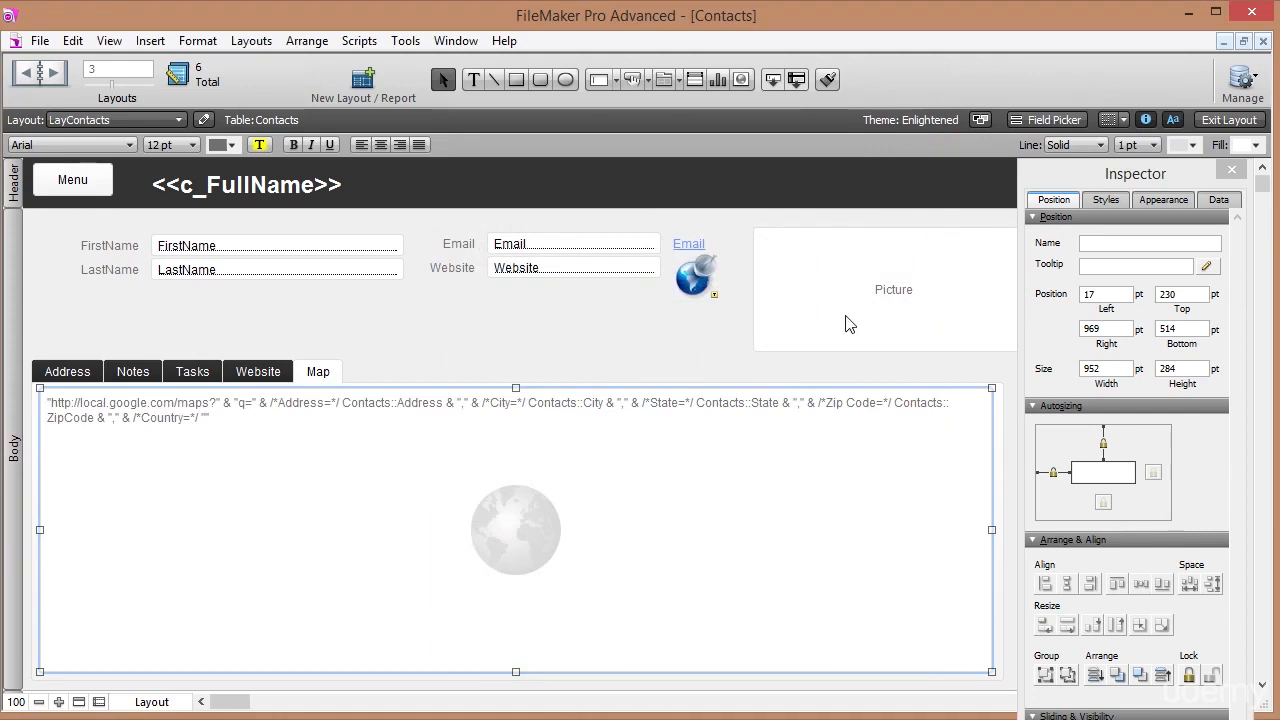
click(1229, 119)
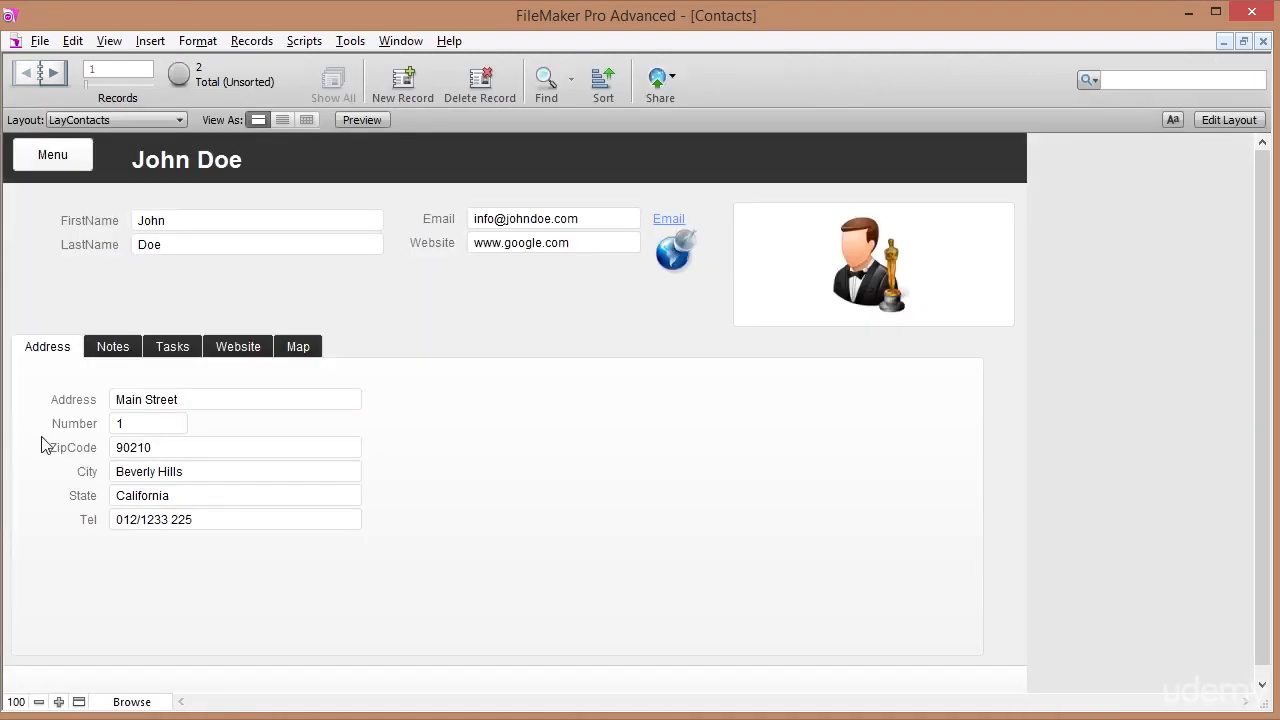
click(304, 350)
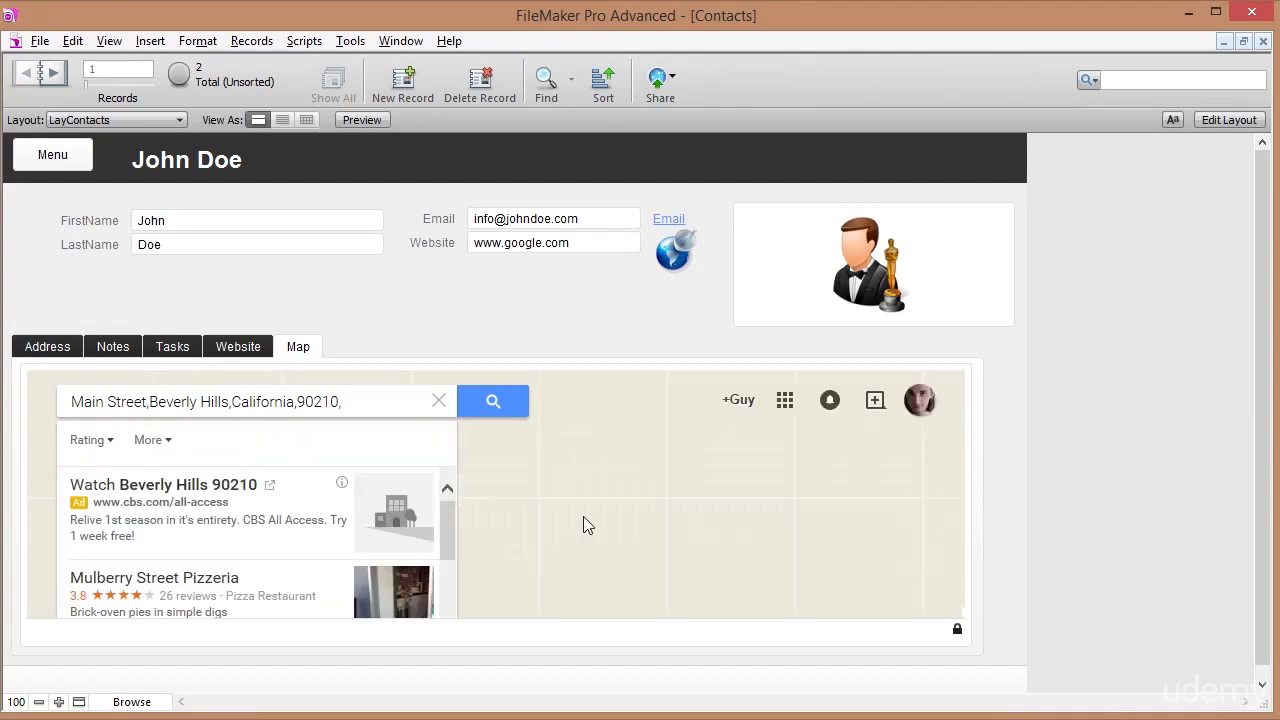
Clear the map search and pan the map around West Hollywood and Beverly Hills.
click(439, 401)
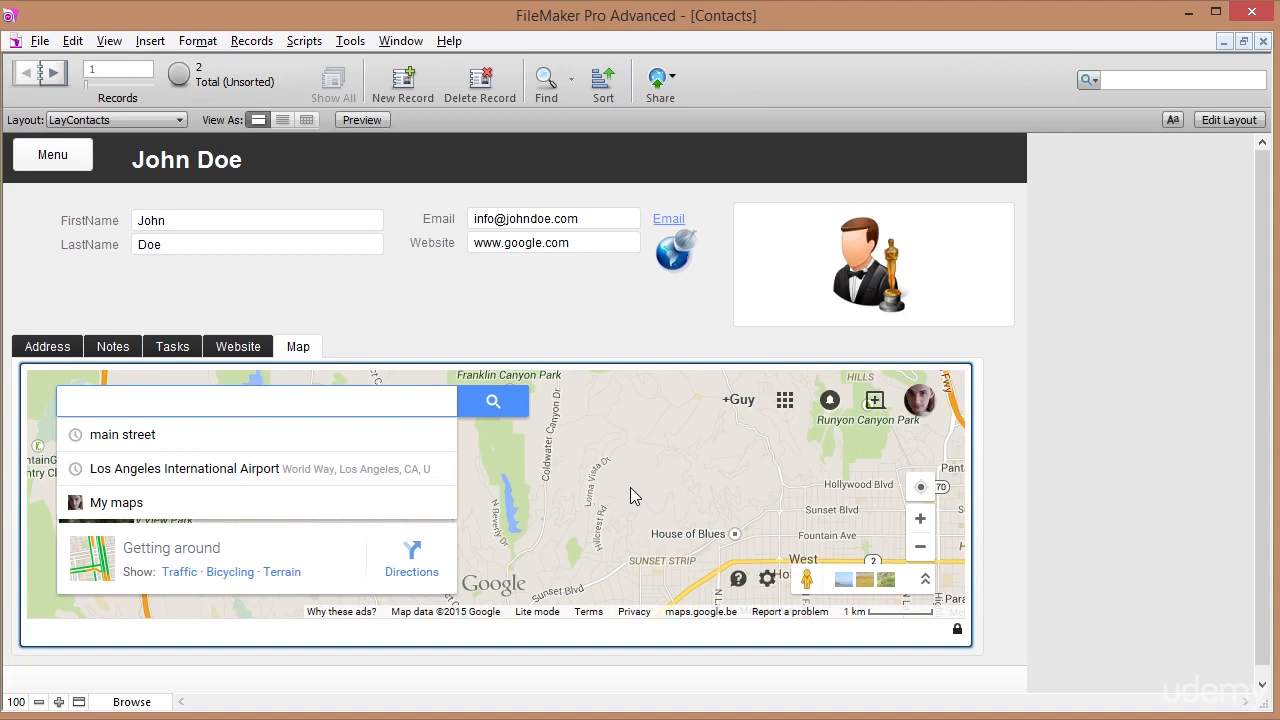
click(674, 567)
drag(673, 562, 641, 457)
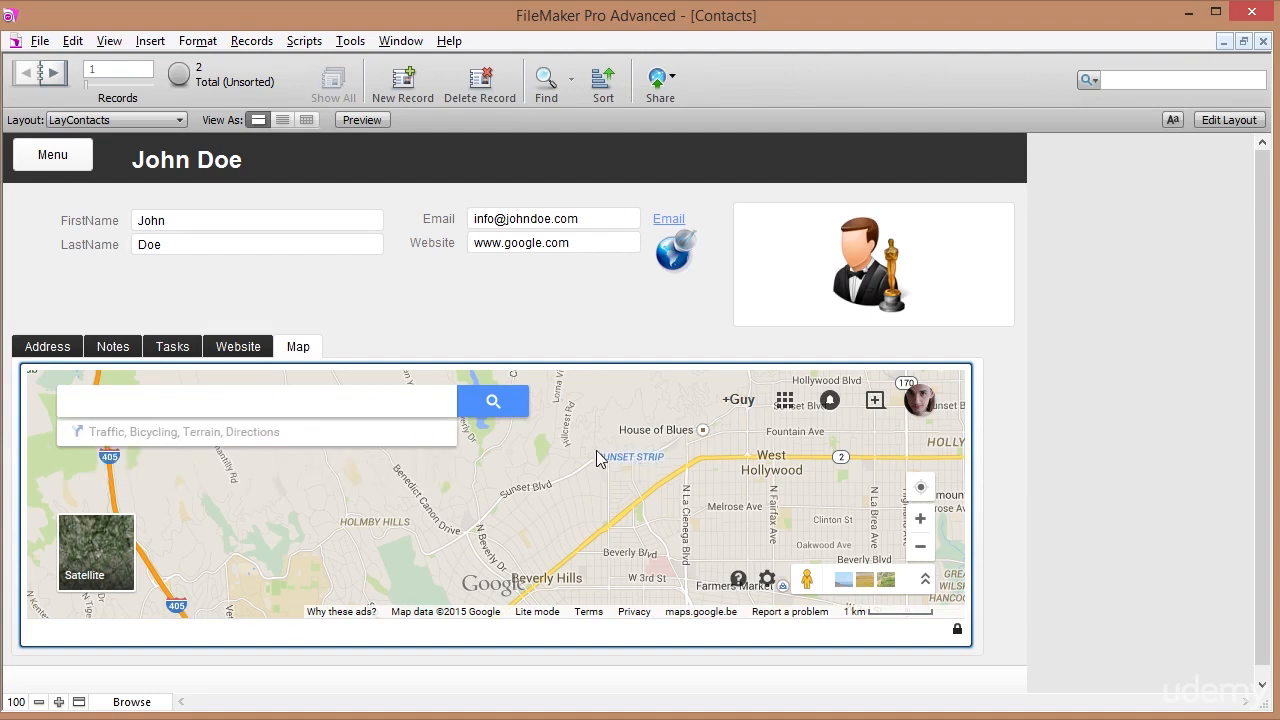
Review the contact's Website, Tasks, Notes and Address panels.
click(240, 347)
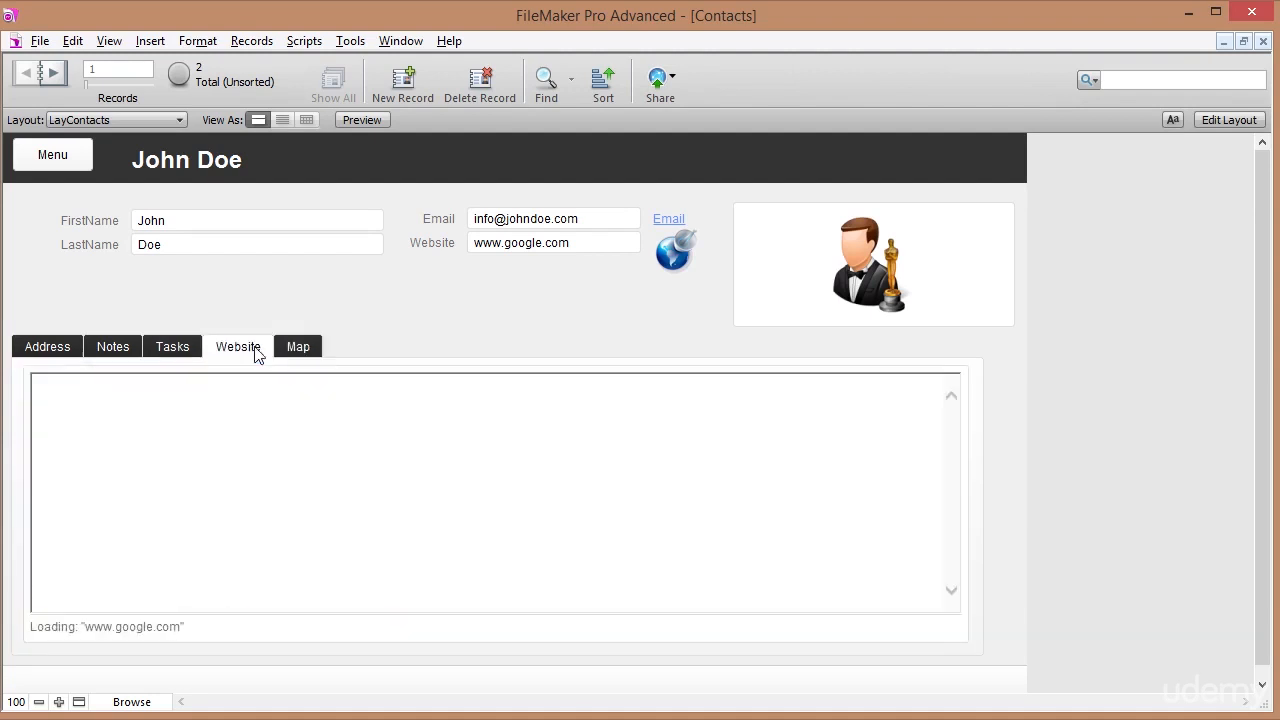
click(183, 351)
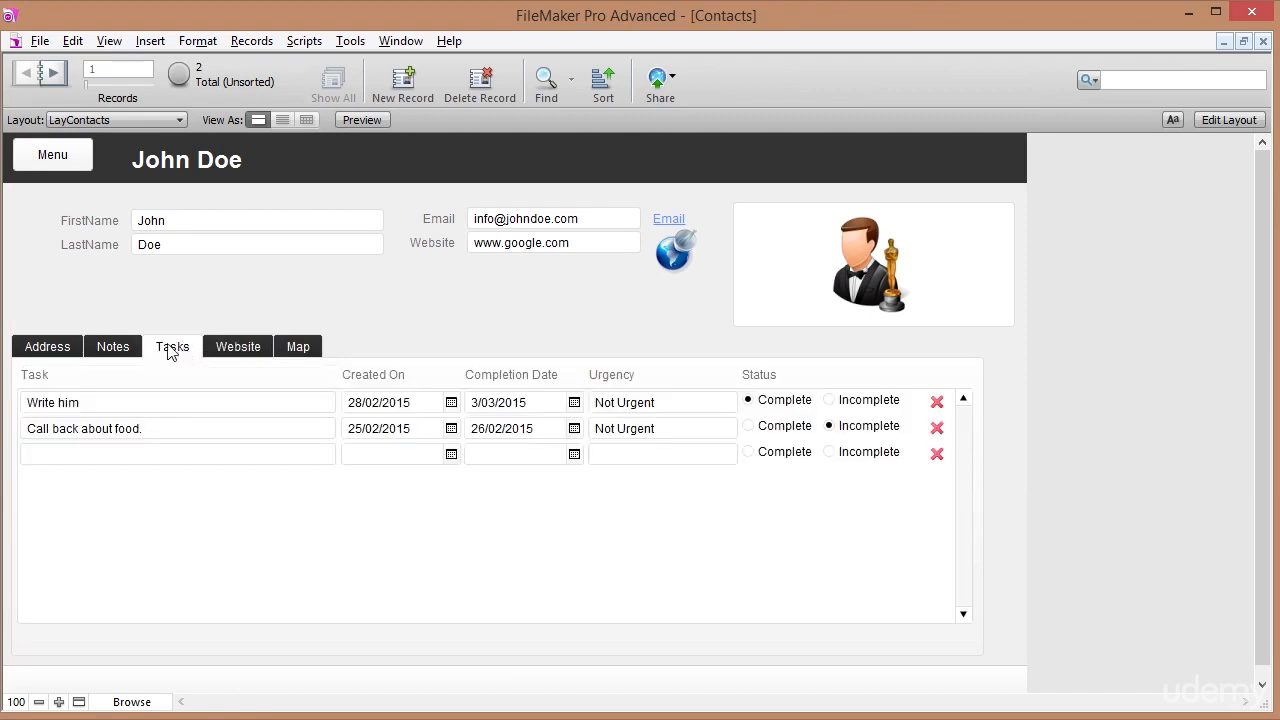
click(114, 354)
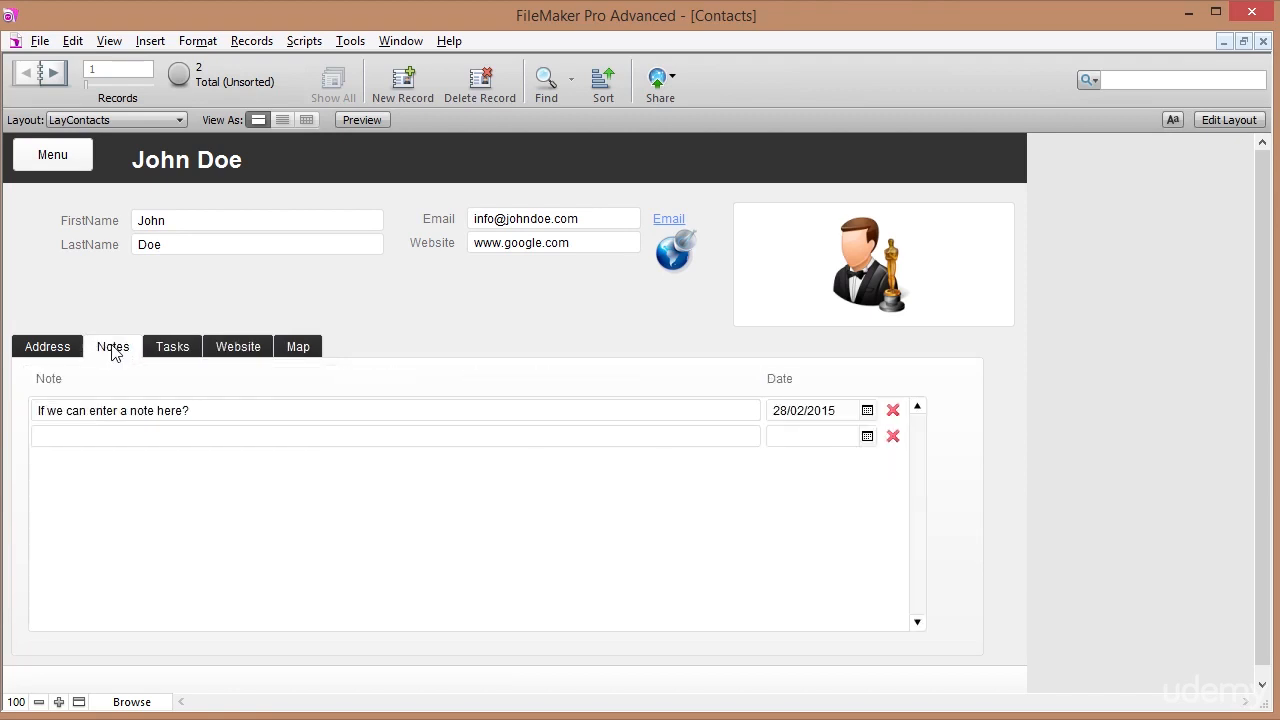
click(49, 349)
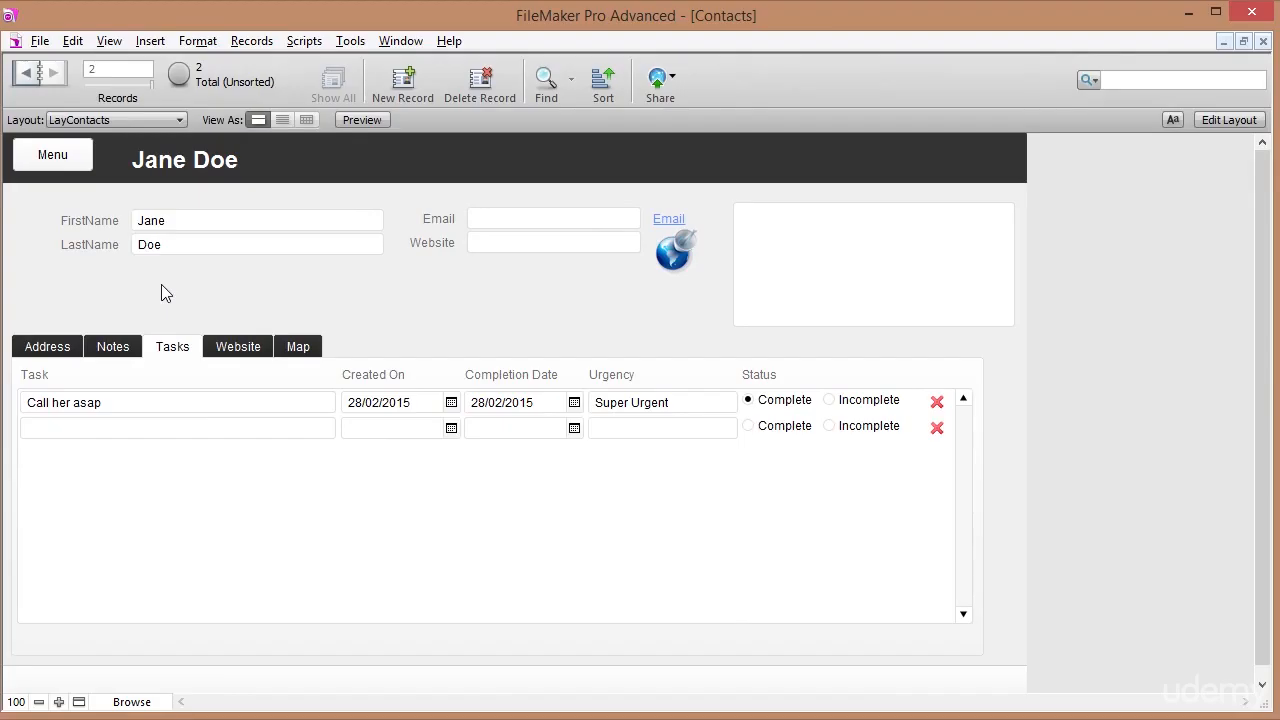
Step back and forth between the contact records, then open LayContacts in Layout mode.
click(26, 73)
click(54, 76)
click(26, 73)
click(54, 74)
click(1213, 122)
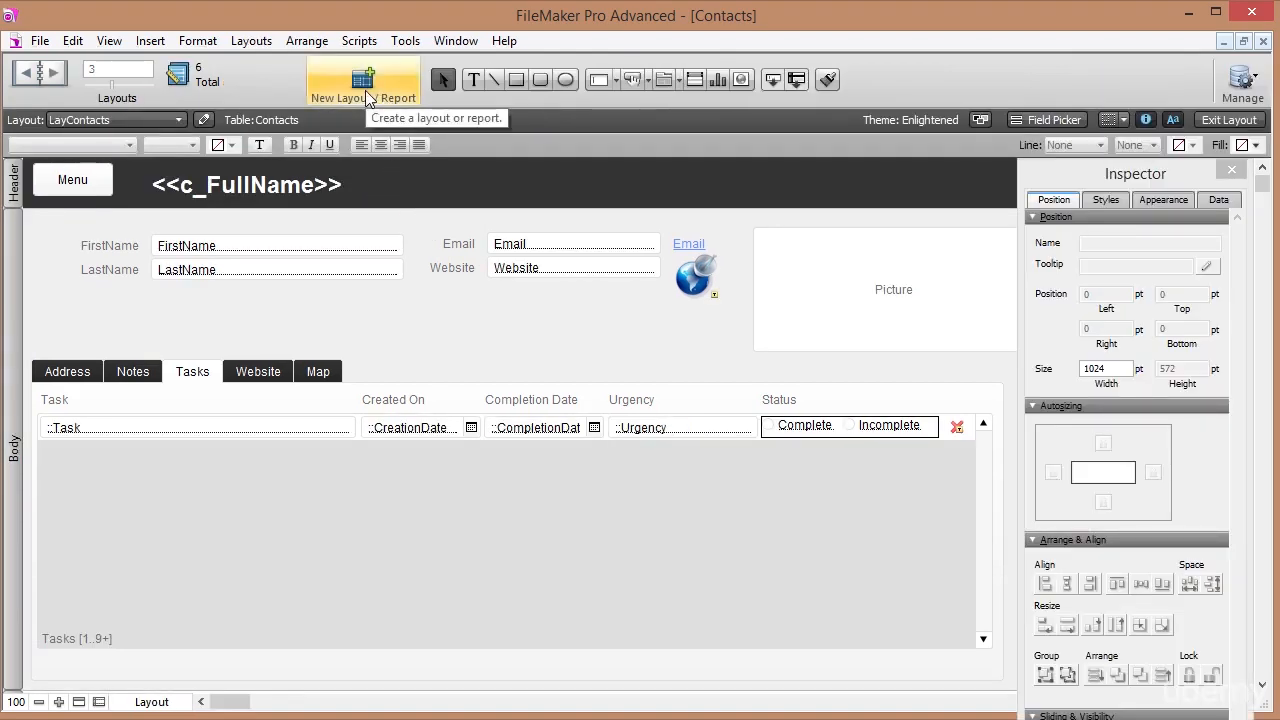
Create a new Computer List layout named ListContacts for the Contacts table.
click(364, 86)
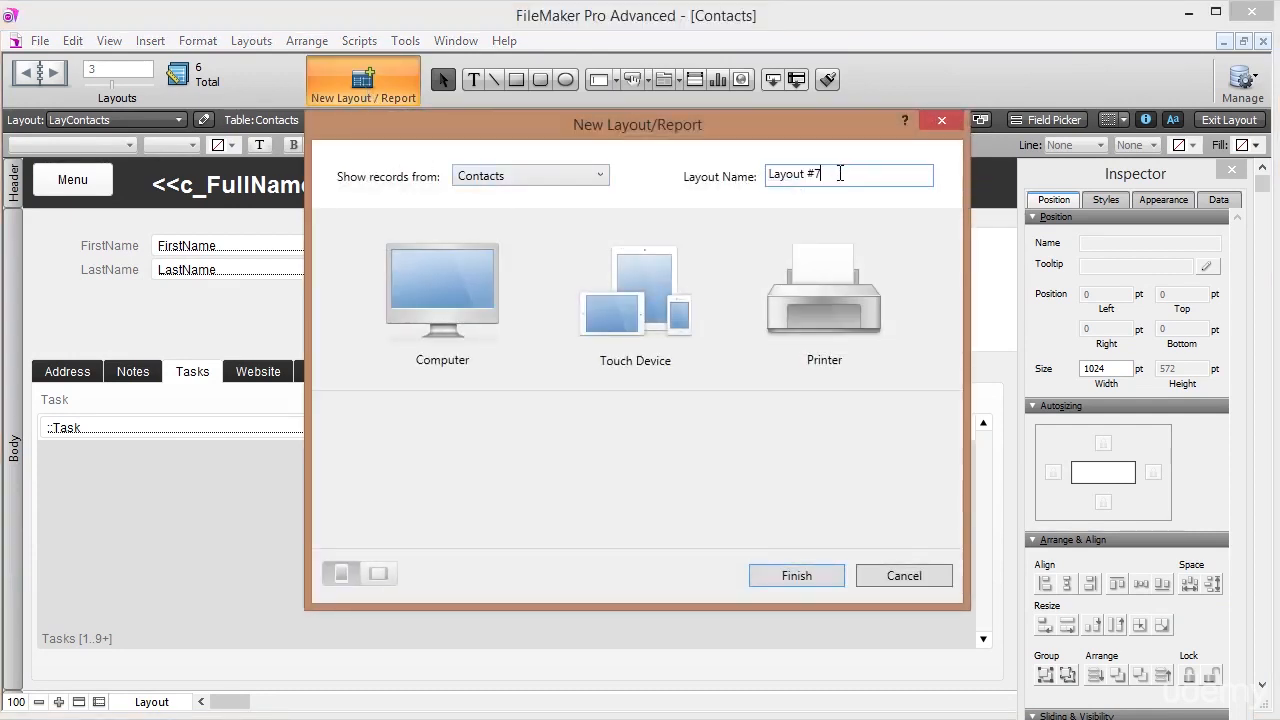
text(ListContacts)
click(479, 292)
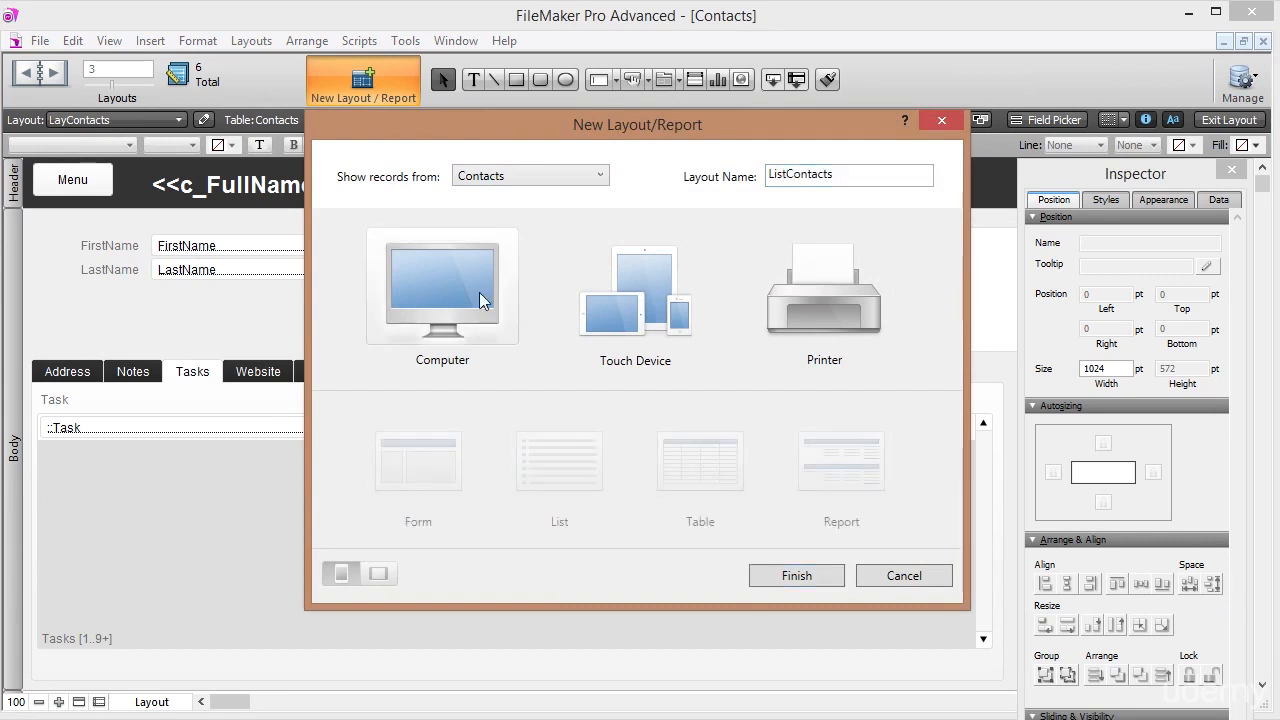
click(550, 466)
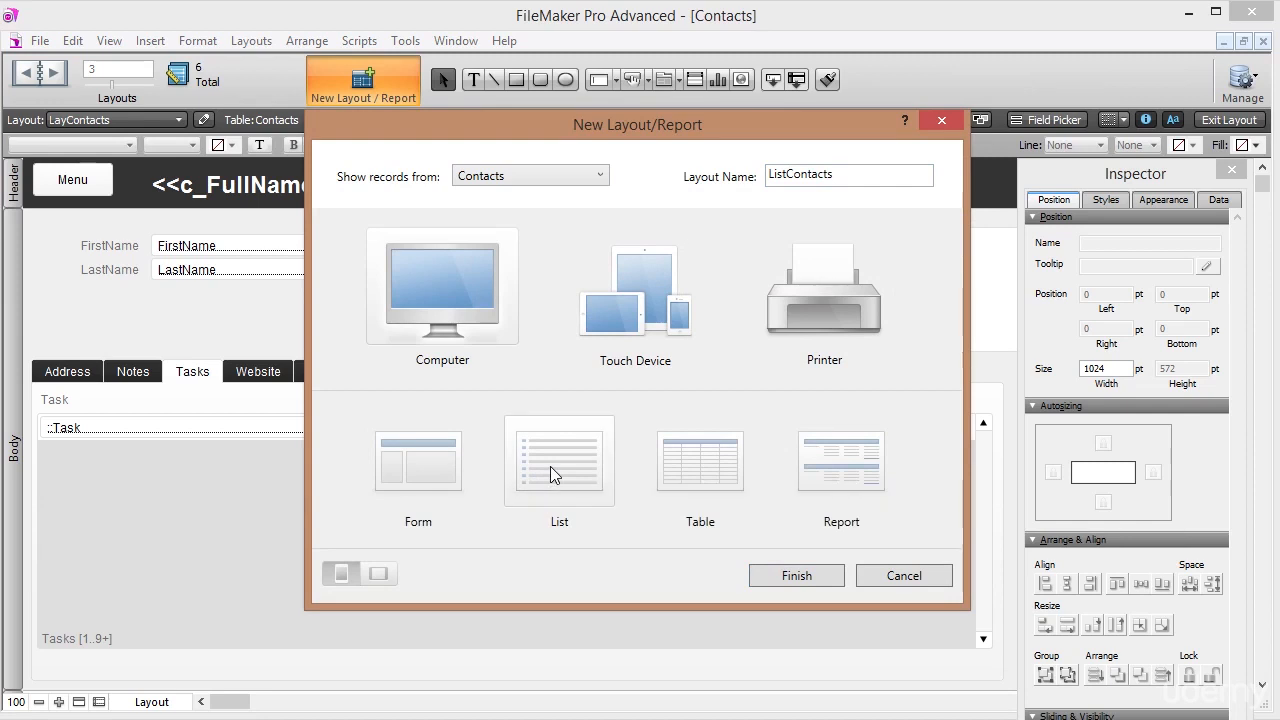
click(781, 573)
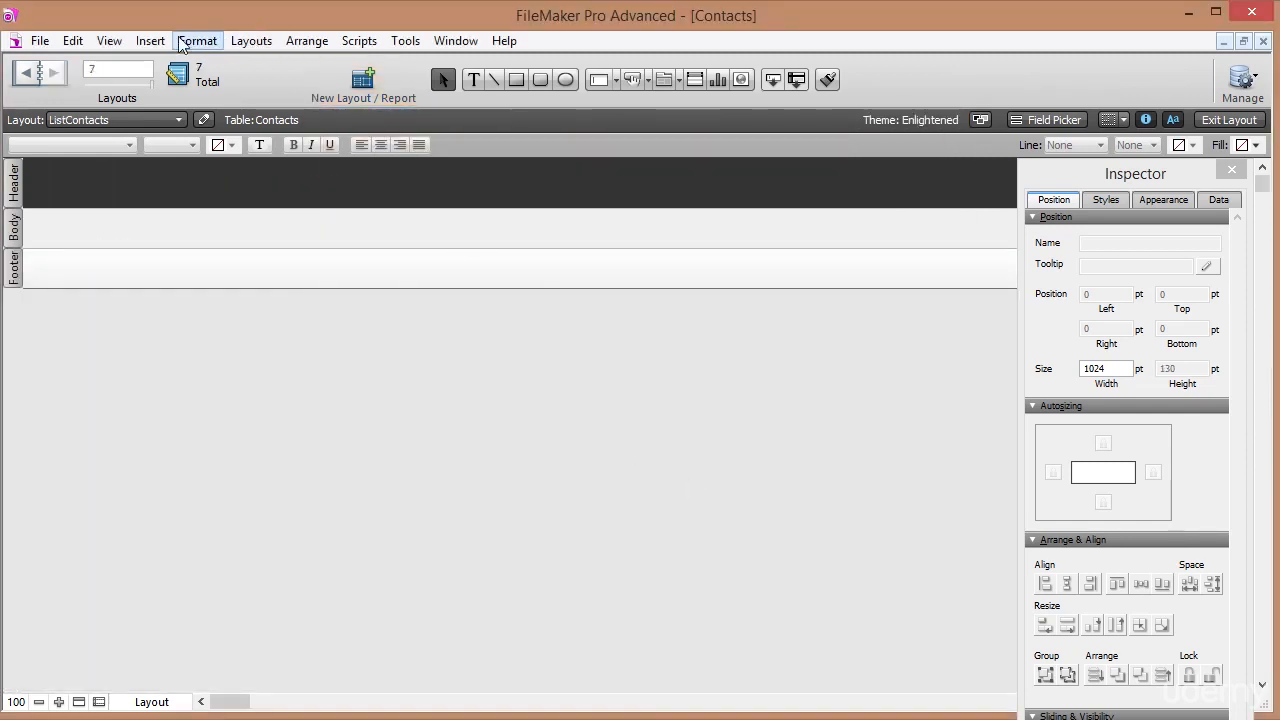
Open the Field Picker and select c_FullName as the first field to place.
click(109, 40)
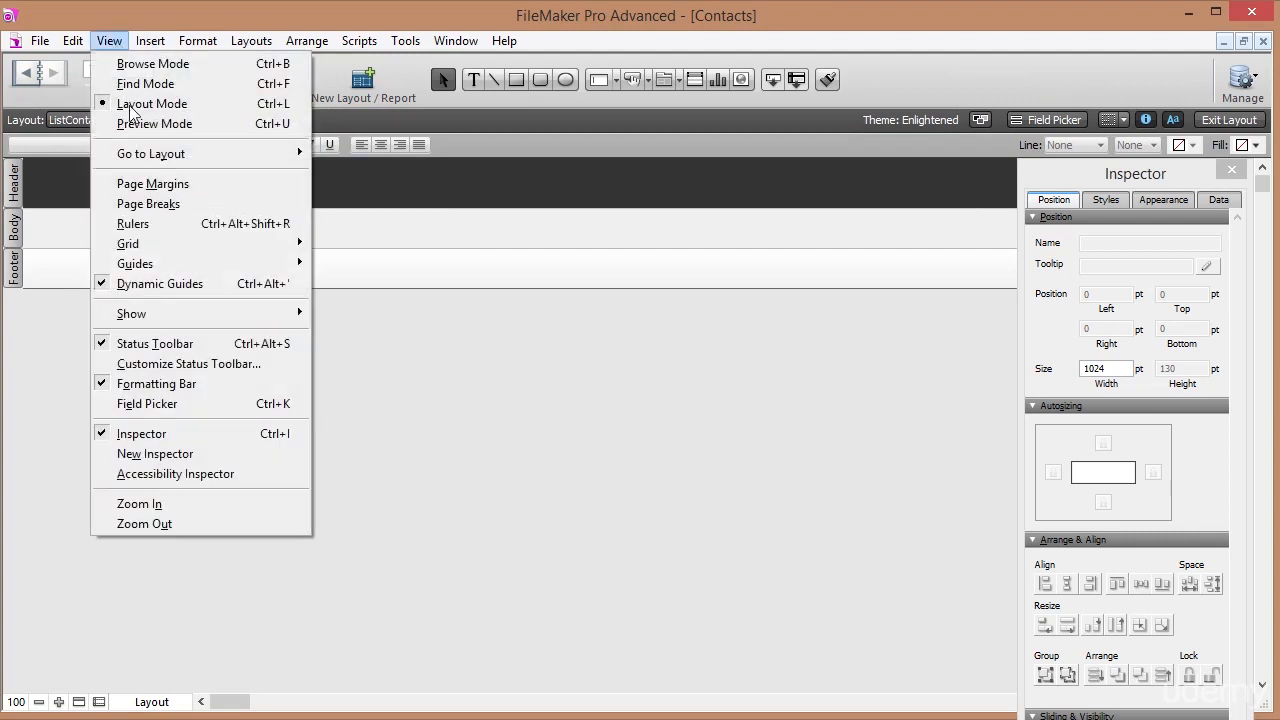
click(168, 408)
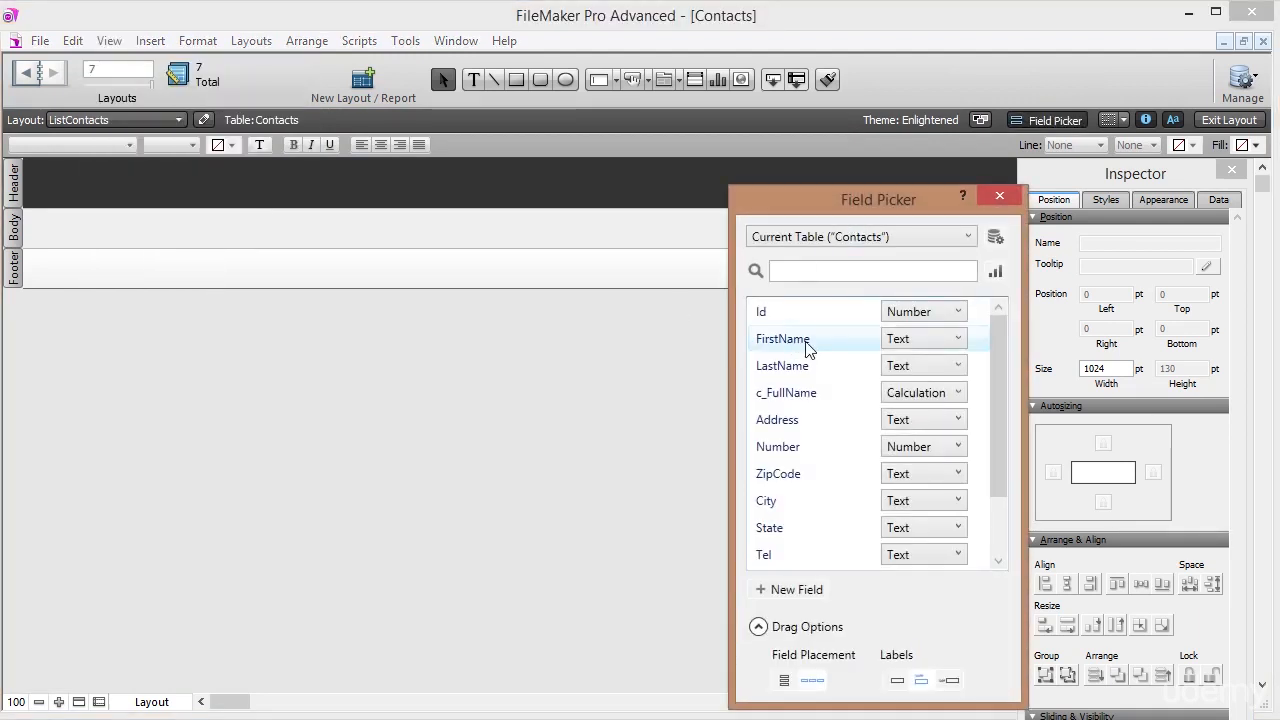
click(828, 395)
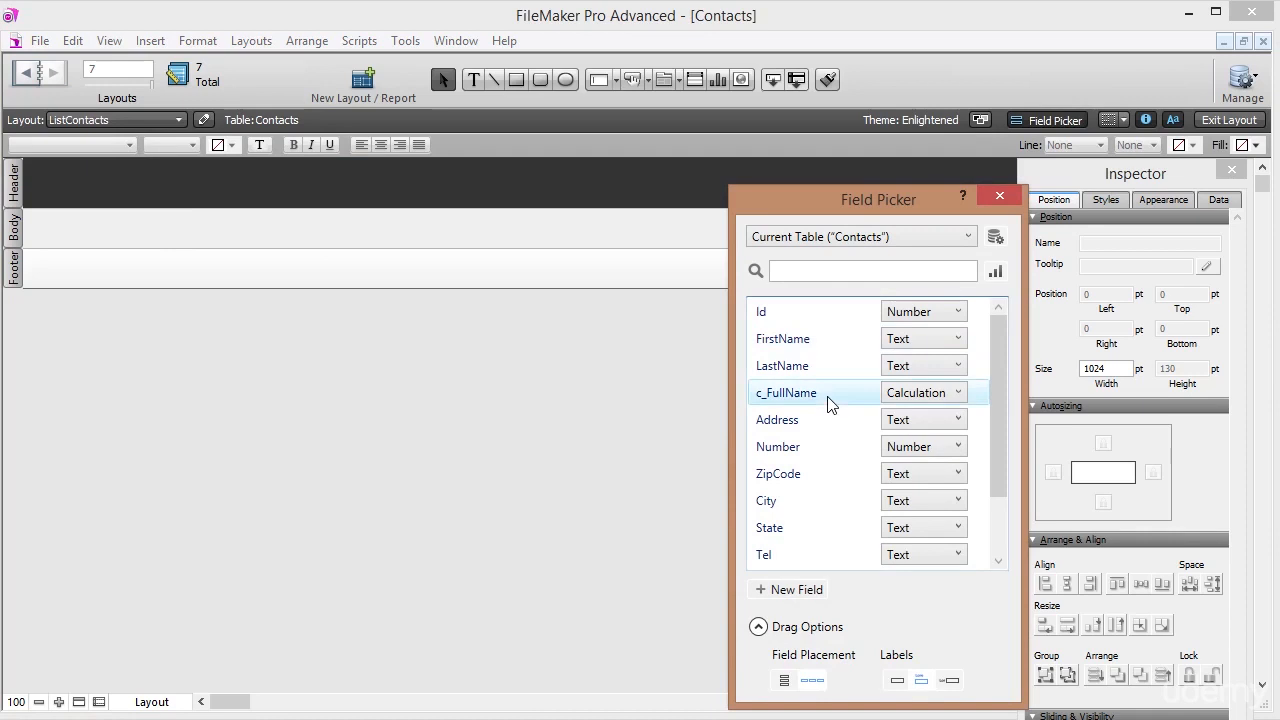
shift+click(828, 421)
shift+click(828, 448)
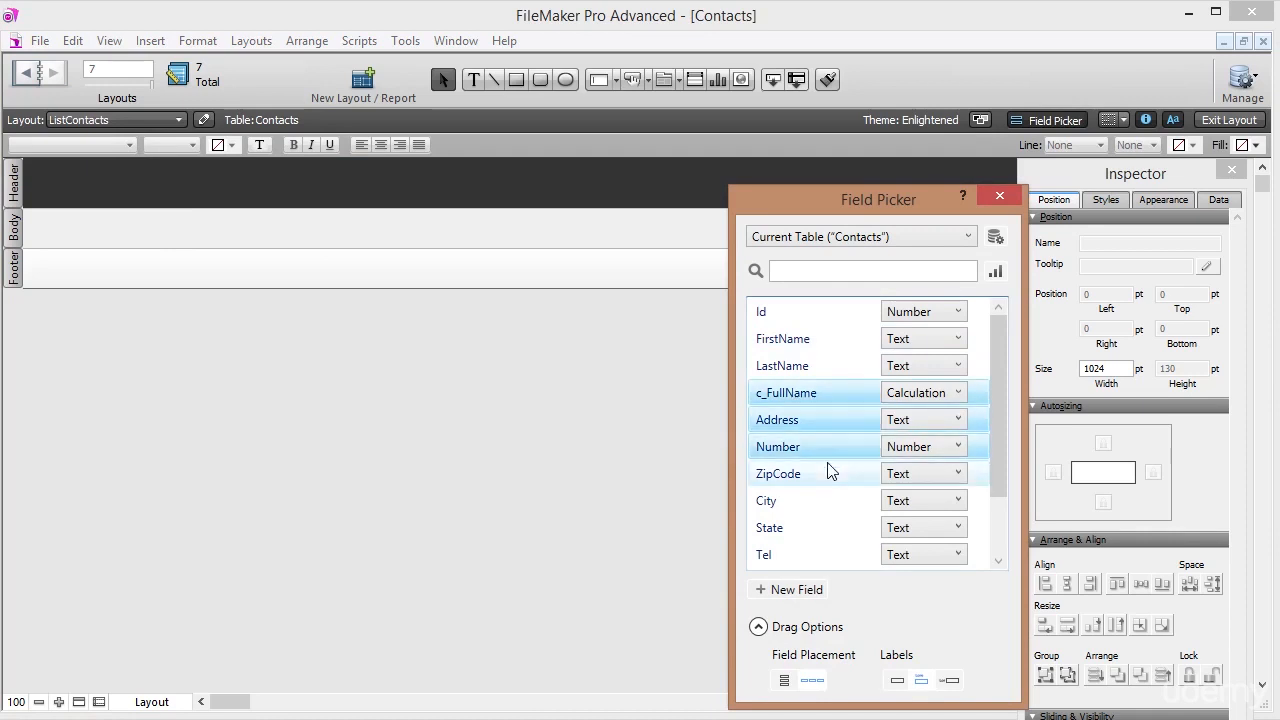
shift+click(827, 474)
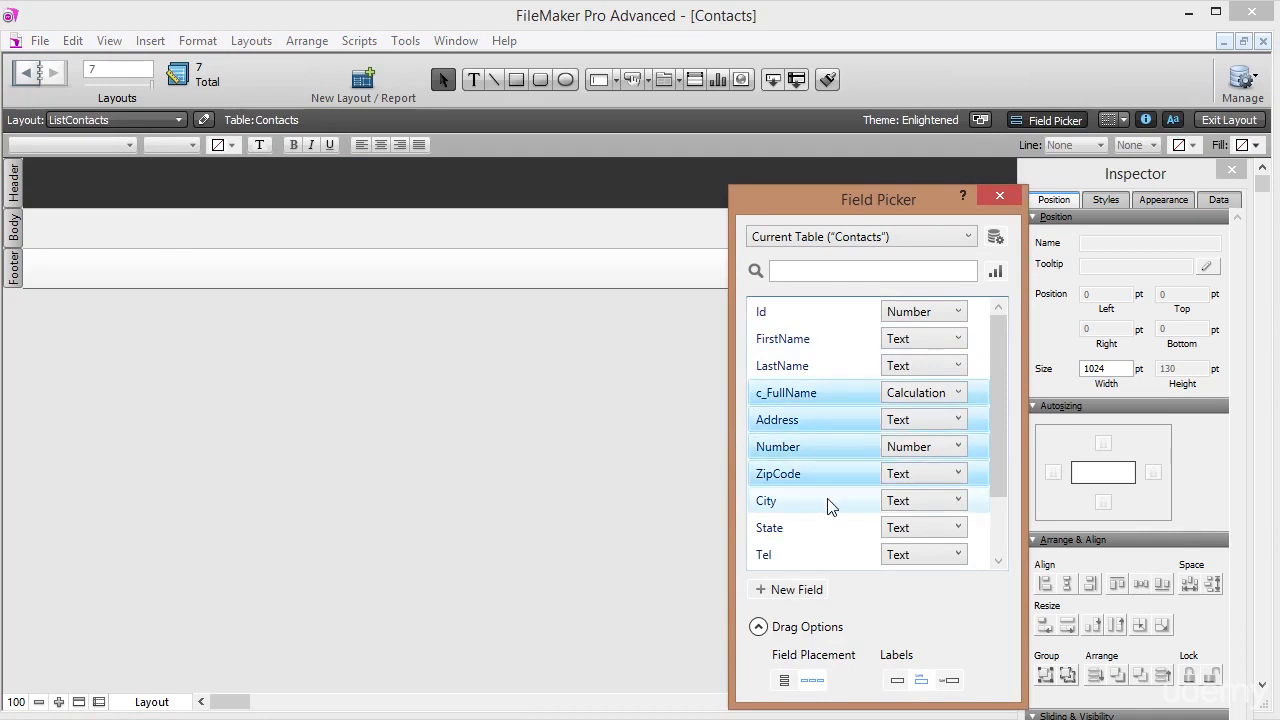
ctrl+click(826, 447)
ctrl+click(826, 474)
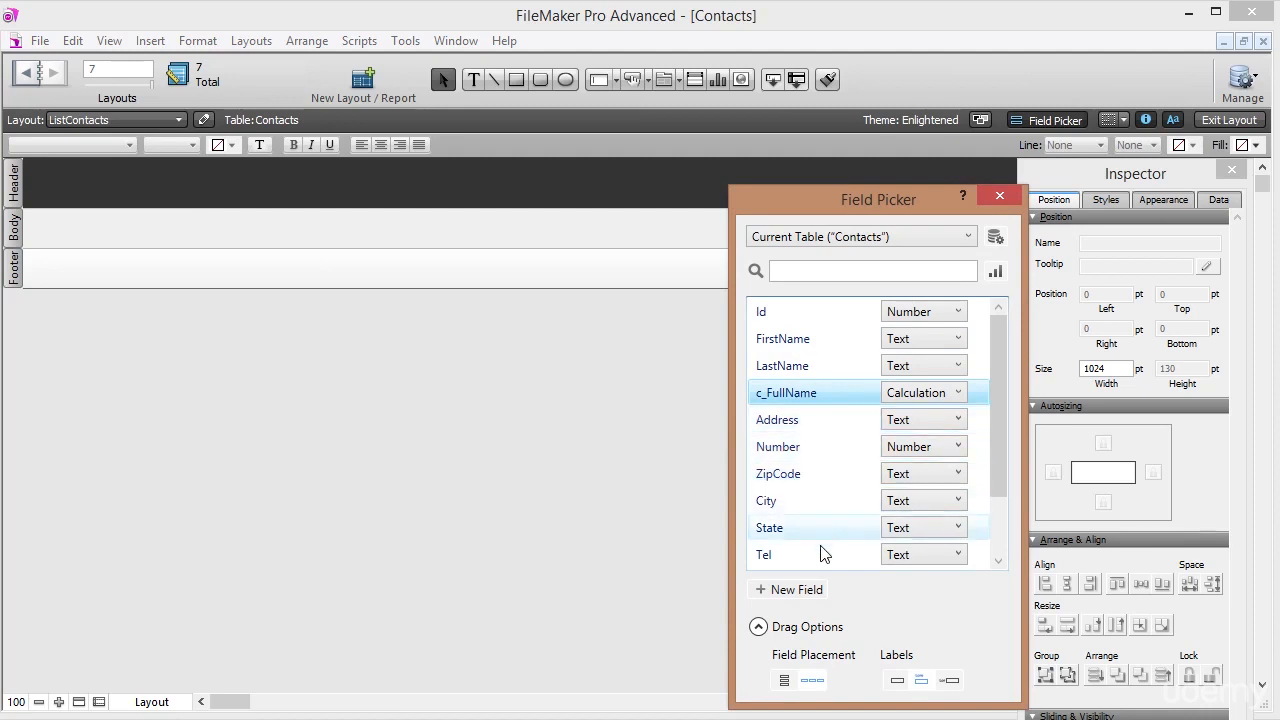
Add Tel, Email and City, then place the four fields side by side on the layout.
ctrl+click(822, 555)
scroll(822, 543, down, 3)
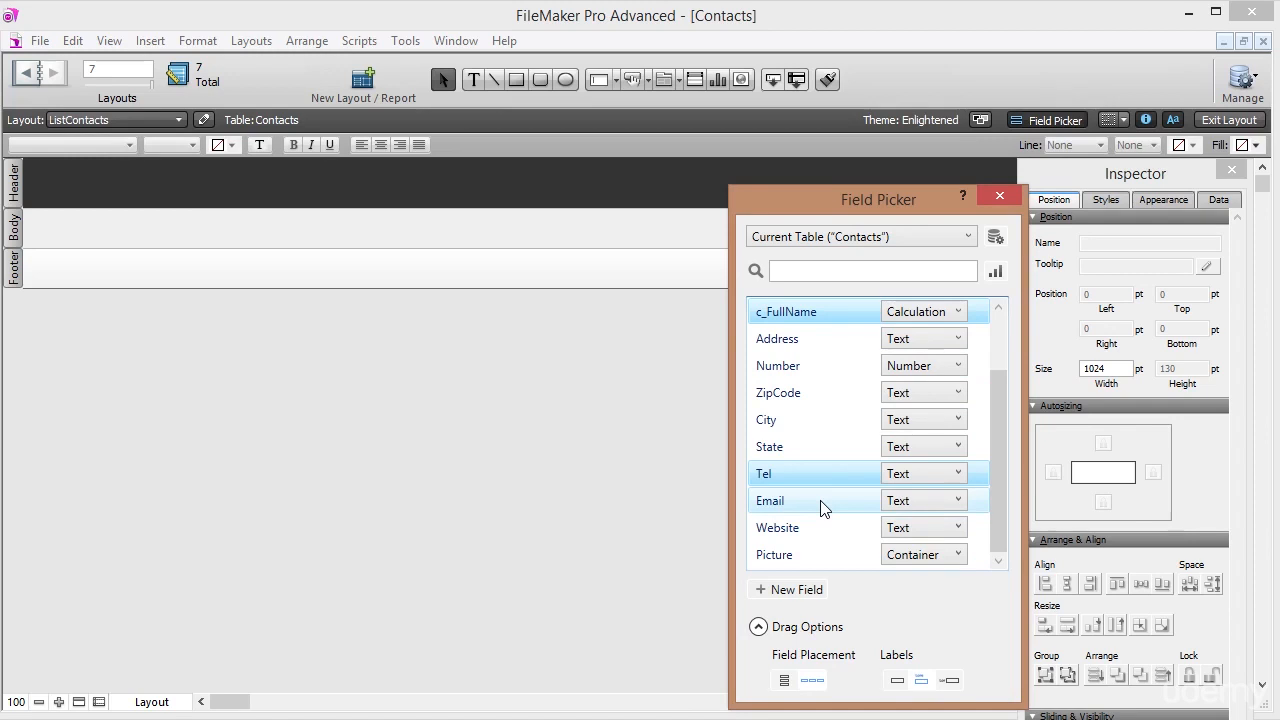
ctrl+click(820, 508)
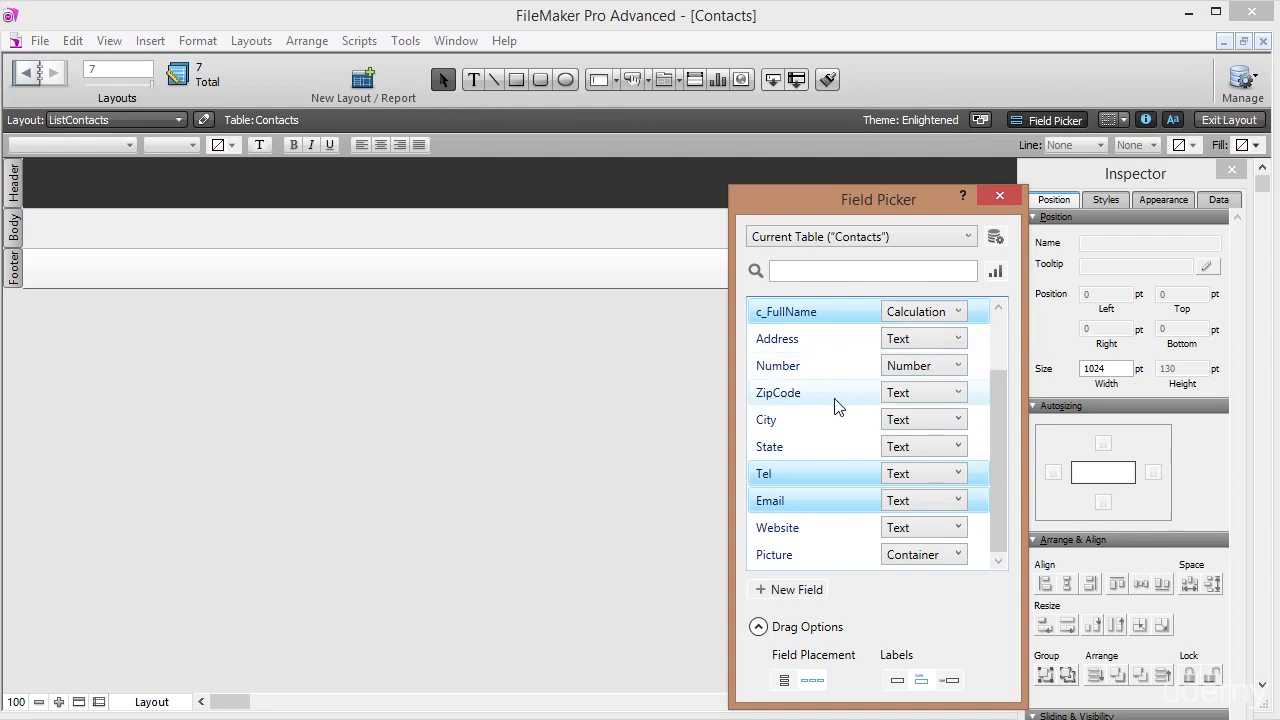
ctrl+click(836, 430)
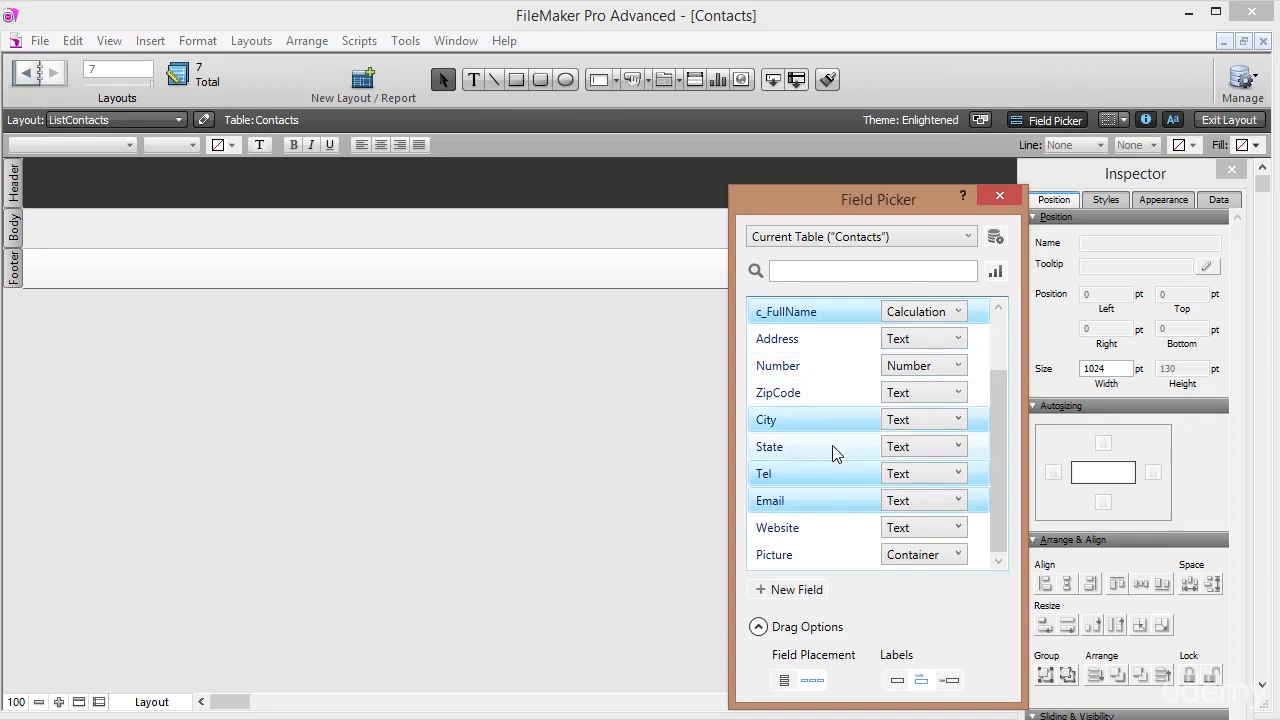
ctrl+click(836, 453)
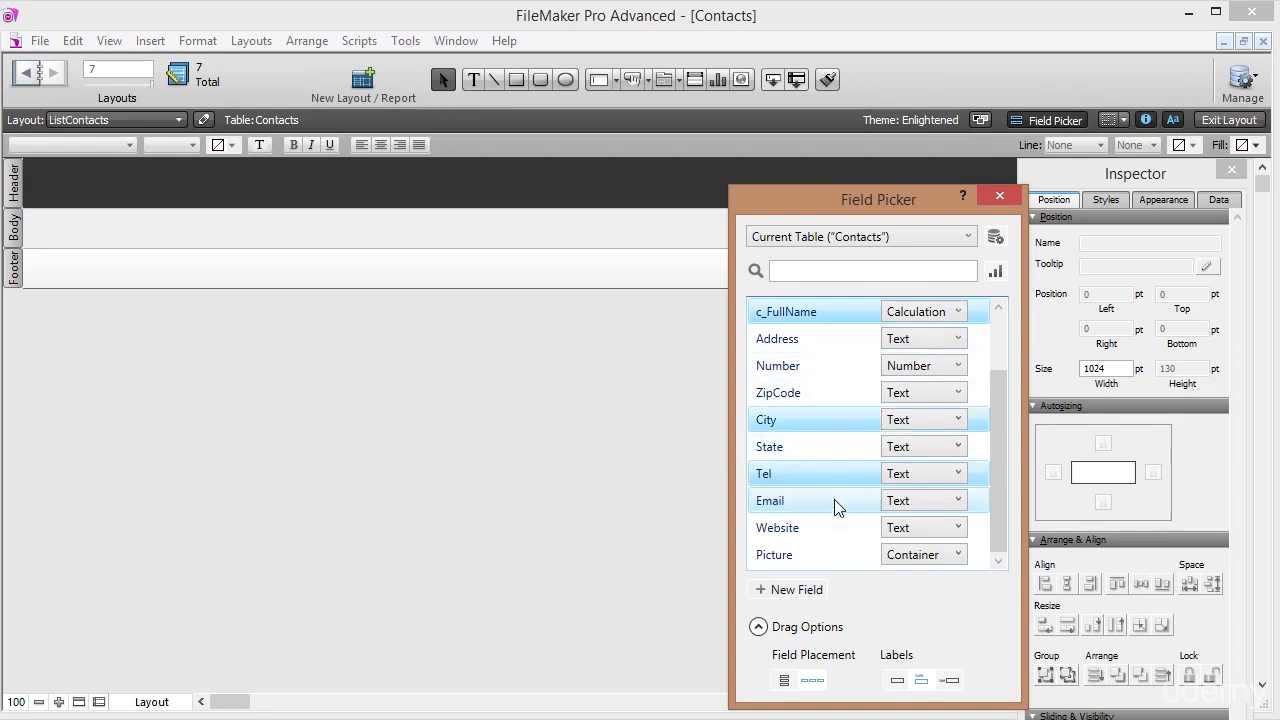
click(782, 681)
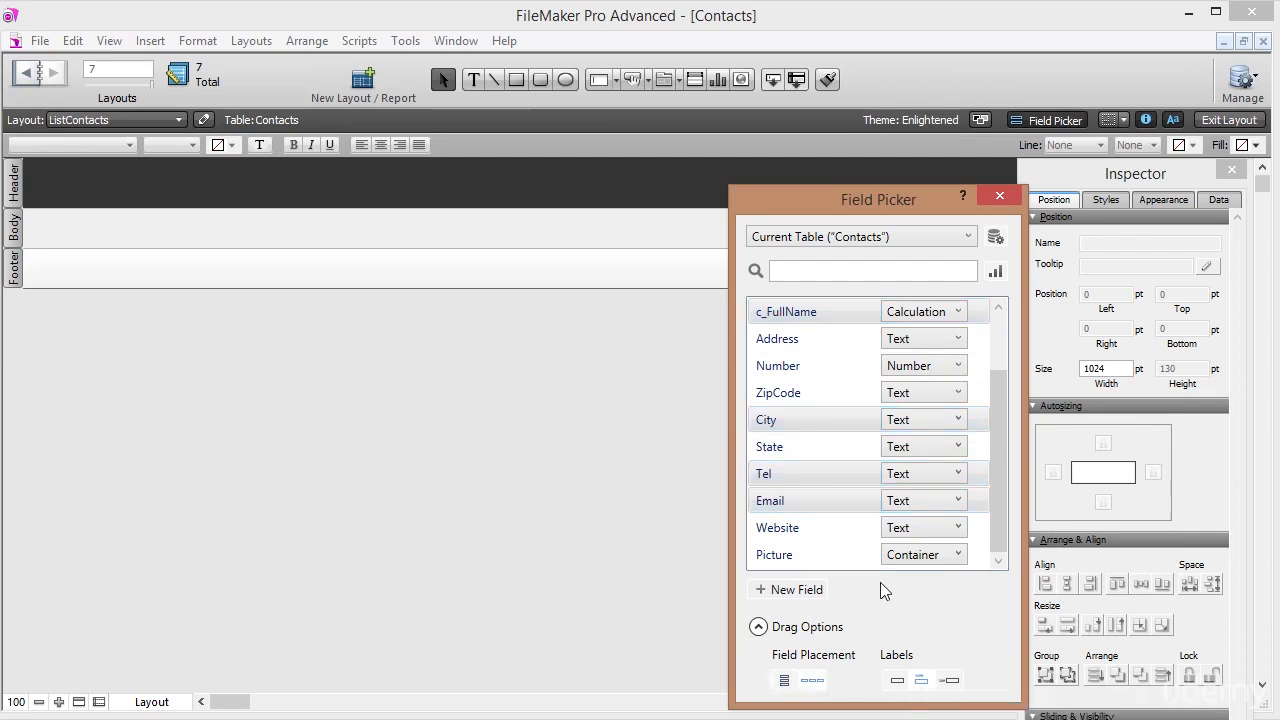
drag(828, 484, 80, 198)
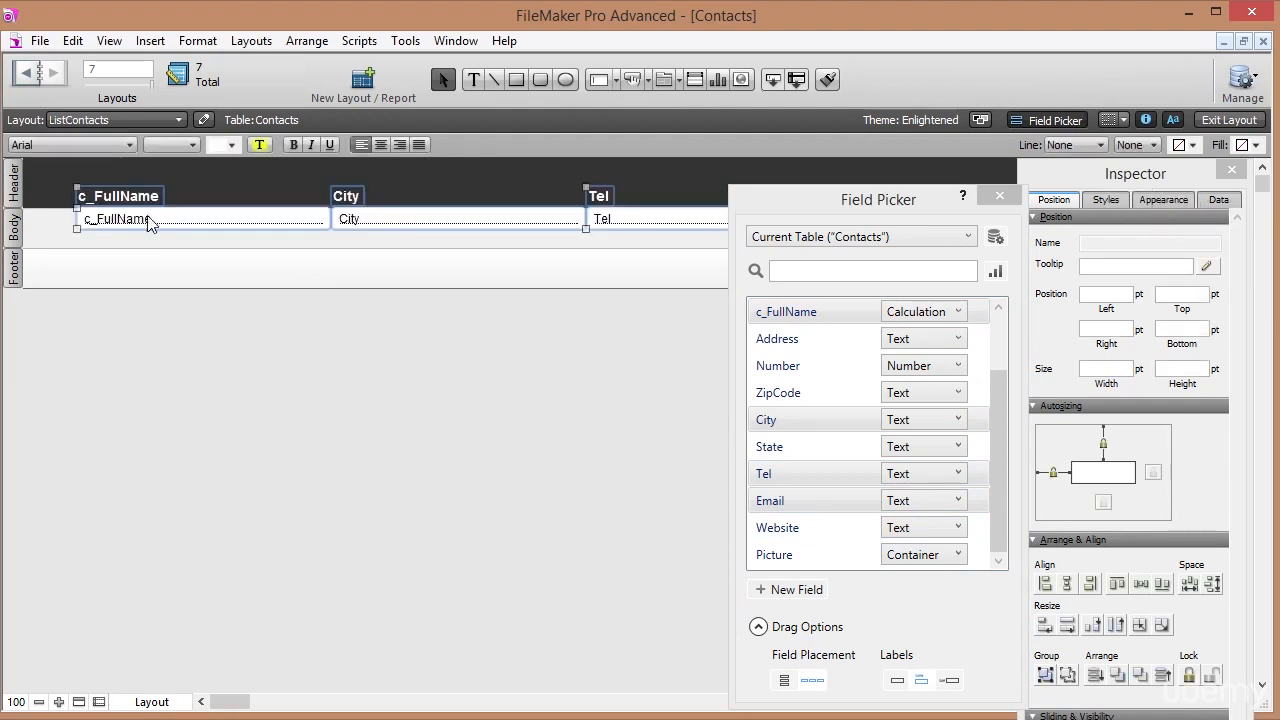
Close the Field Picker, nudge the four fields into place and shorten the body part.
click(999, 195)
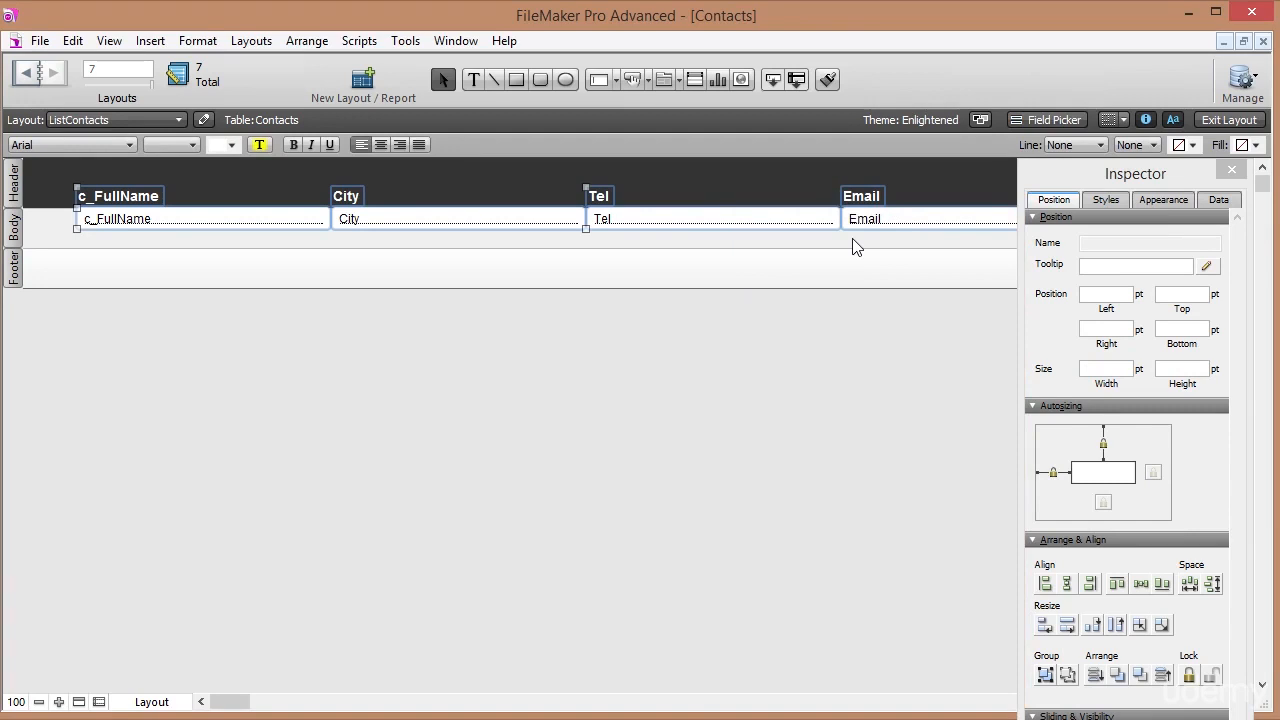
key(Left)
key(Left)
key(Left)
key(Left)
key(Left)
key(Left)
key(Left)
key(Left)
key(Left)
key(Left)
key(Left)
key(Left)
key(Left)
key(Left)
key(Left)
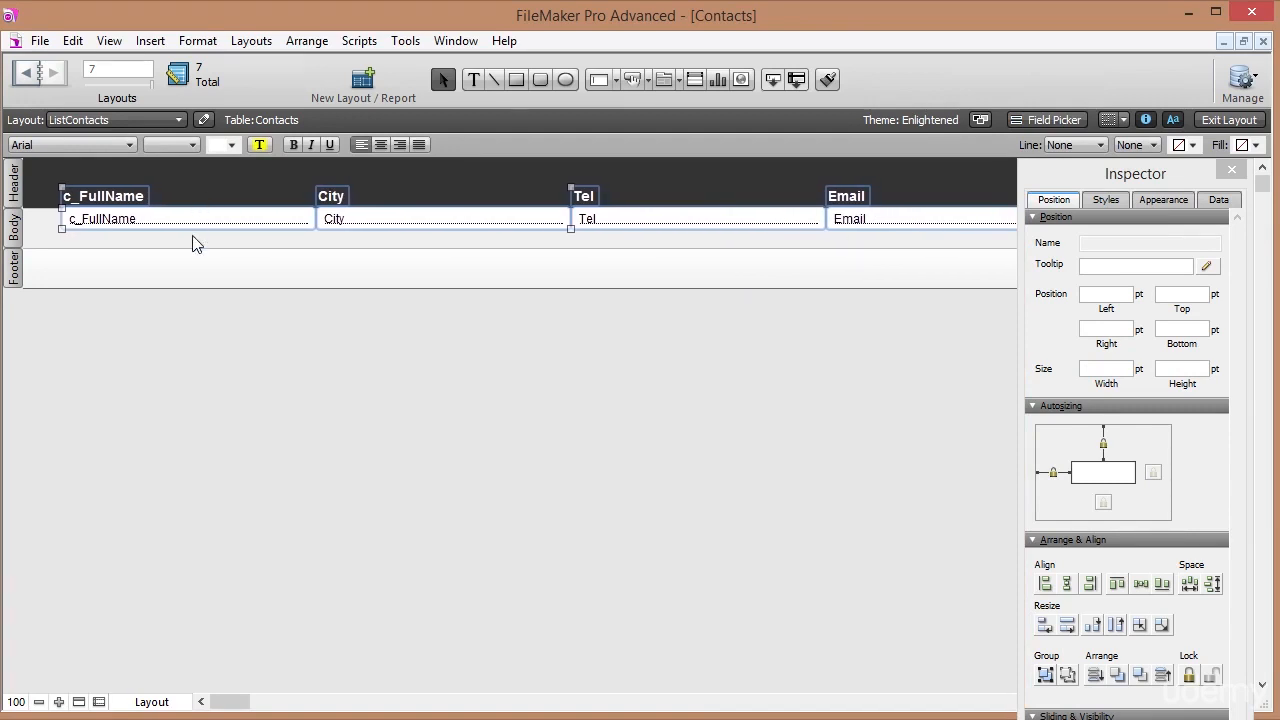
click(195, 243)
drag(42, 237, 918, 228)
key(Down)
key(Down)
drag(34, 247, 34, 240)
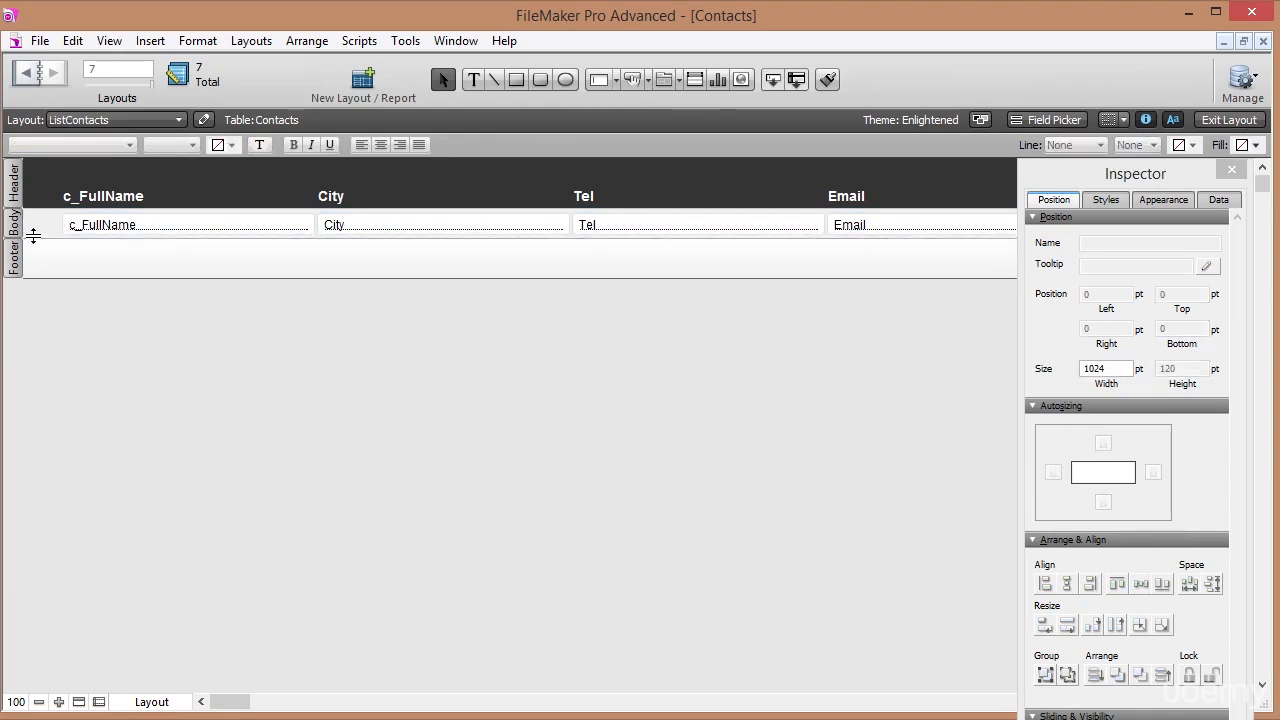
drag(212, 709, 186, 697)
Narrow c_FullName to 162 pt and slide the City and Tel columns left.
click(184, 232)
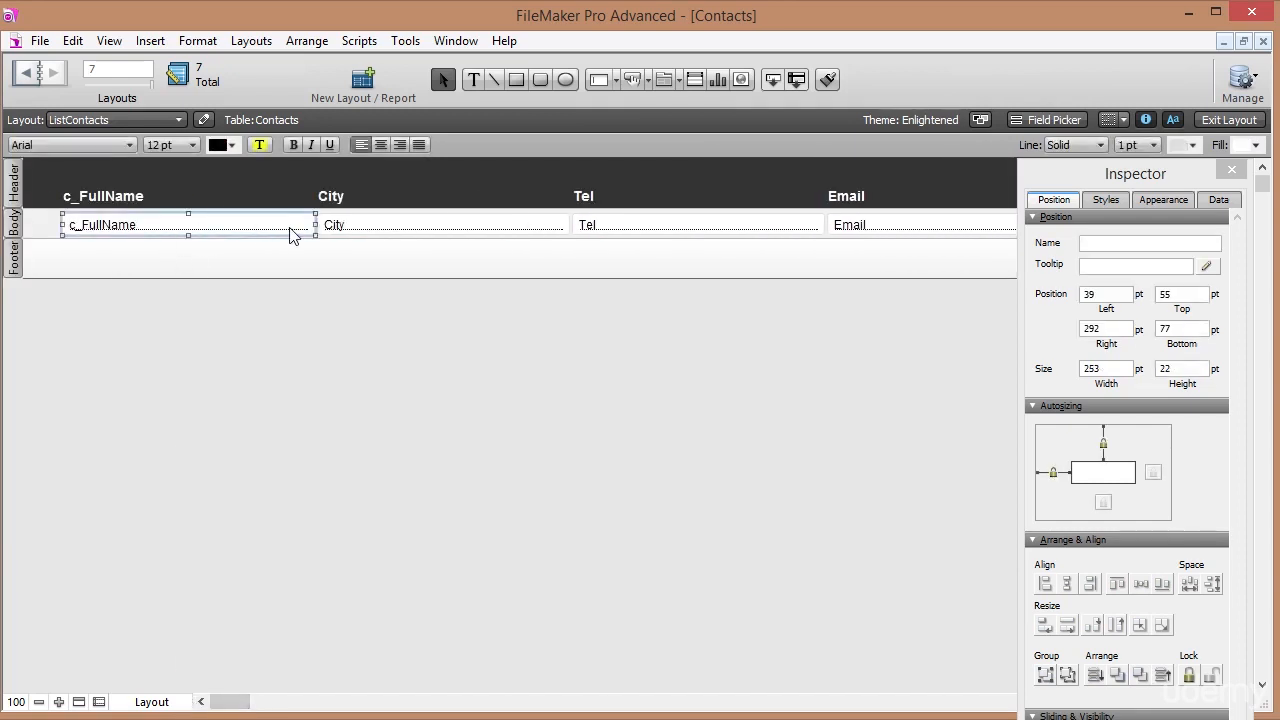
drag(324, 227, 274, 229)
key(ctrl+z)
click(300, 229)
drag(300, 225, 372, 198)
key(Left)
key(Left)
key(Left)
key(Left)
key(Left)
key(Left)
key(Left)
key(Left)
key(Left)
key(Left)
key(Left)
key(Left)
key(Left)
key(Left)
key(Left)
key(Left)
key(Left)
key(Left)
key(Left)
key(Left)
key(Left)
key(Left)
key(Left)
key(Left)
key(Left)
key(Left)
key(Left)
key(Left)
key(Left)
key(Left)
key(Left)
key(Left)
key(Left)
key(Left)
key(Left)
key(Left)
key(Left)
key(Left)
key(Left)
key(Left)
key(Left)
key(Left)
key(Left)
key(Left)
key(Left)
key(Left)
key(Left)
key(Left)
key(Left)
key(Left)
key(Left)
key(Left)
key(Left)
key(Left)
key(Left)
key(Left)
key(Left)
key(Left)
key(Left)
key(Left)
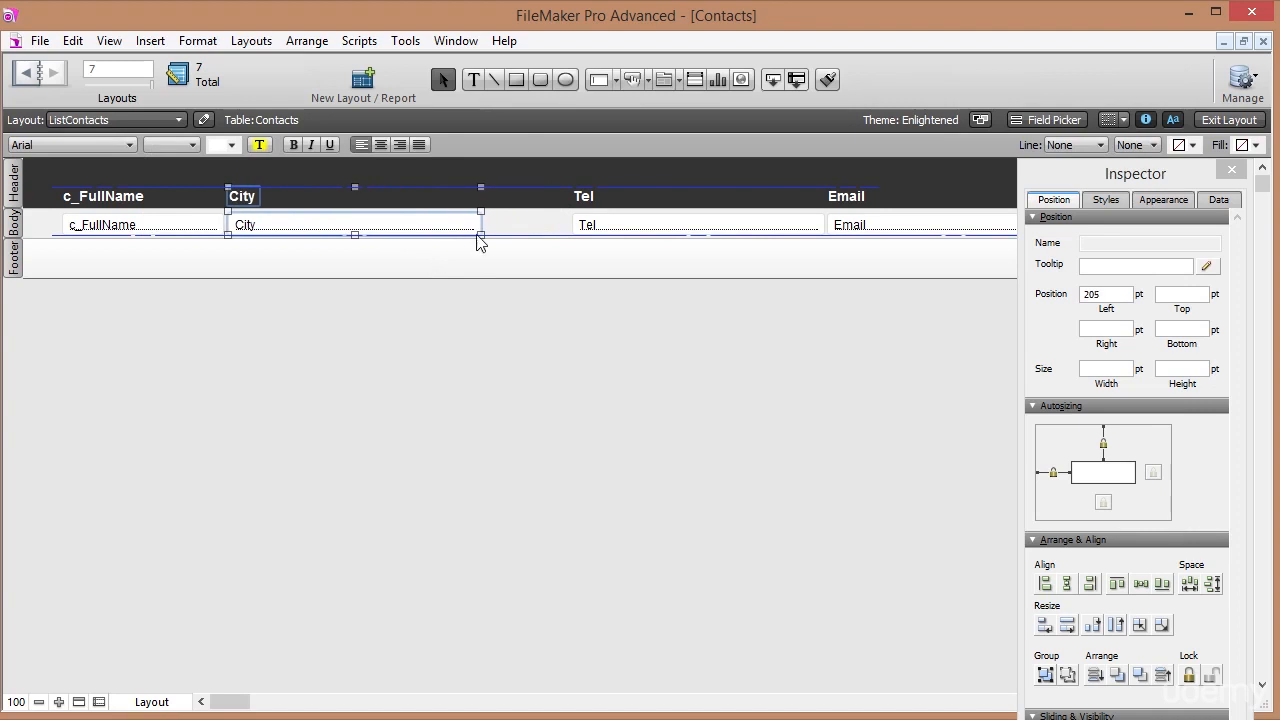
click(608, 222)
shift+click(622, 198)
key(Left)
key(Left)
key(Left)
key(Left)
key(Left)
key(Left)
key(Left)
key(Left)
key(Left)
key(Left)
key(Left)
key(Left)
key(Left)
key(Left)
key(Left)
key(Left)
key(Left)
key(Left)
key(Left)
key(Left)
key(Left)
key(Left)
key(Left)
key(Left)
key(Left)
key(Left)
key(Left)
key(Left)
key(Left)
key(Left)
key(Left)
key(Left)
key(Left)
key(Left)
key(Left)
key(Left)
key(Left)
key(Left)
key(Left)
key(Left)
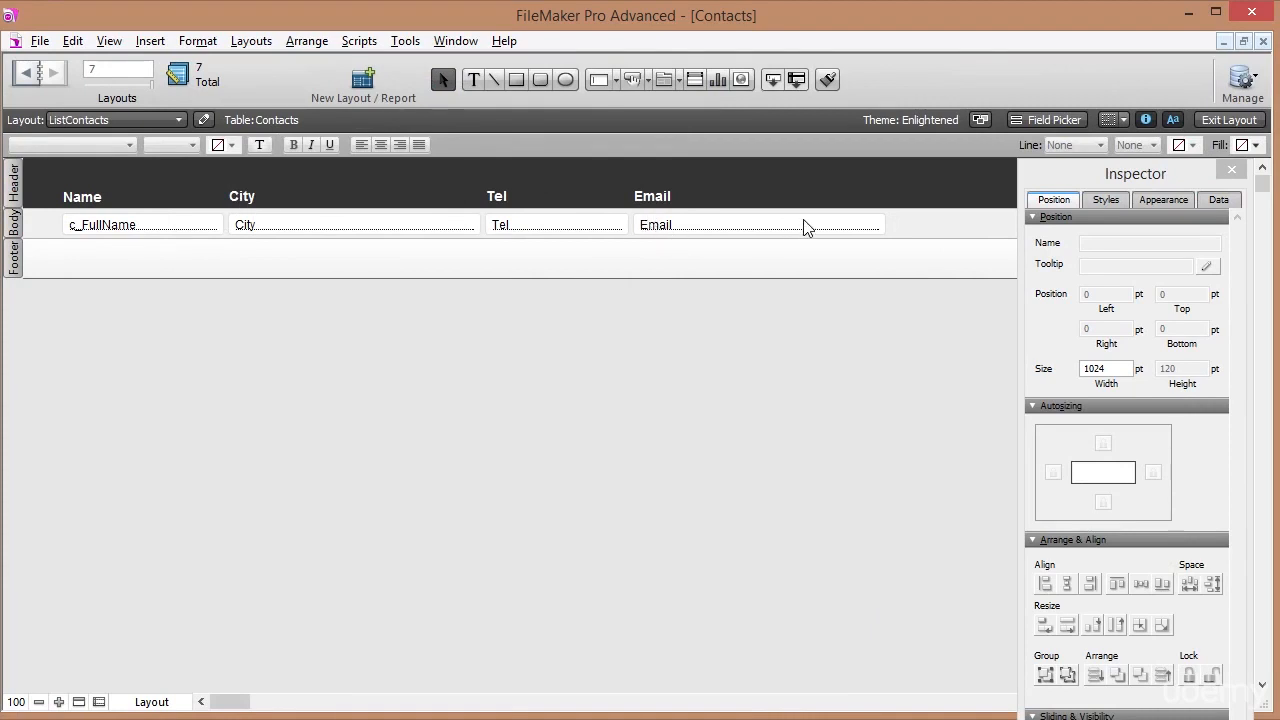
Confirm the ListContacts Layout Setup and check both contact records in the list view.
click(1229, 119)
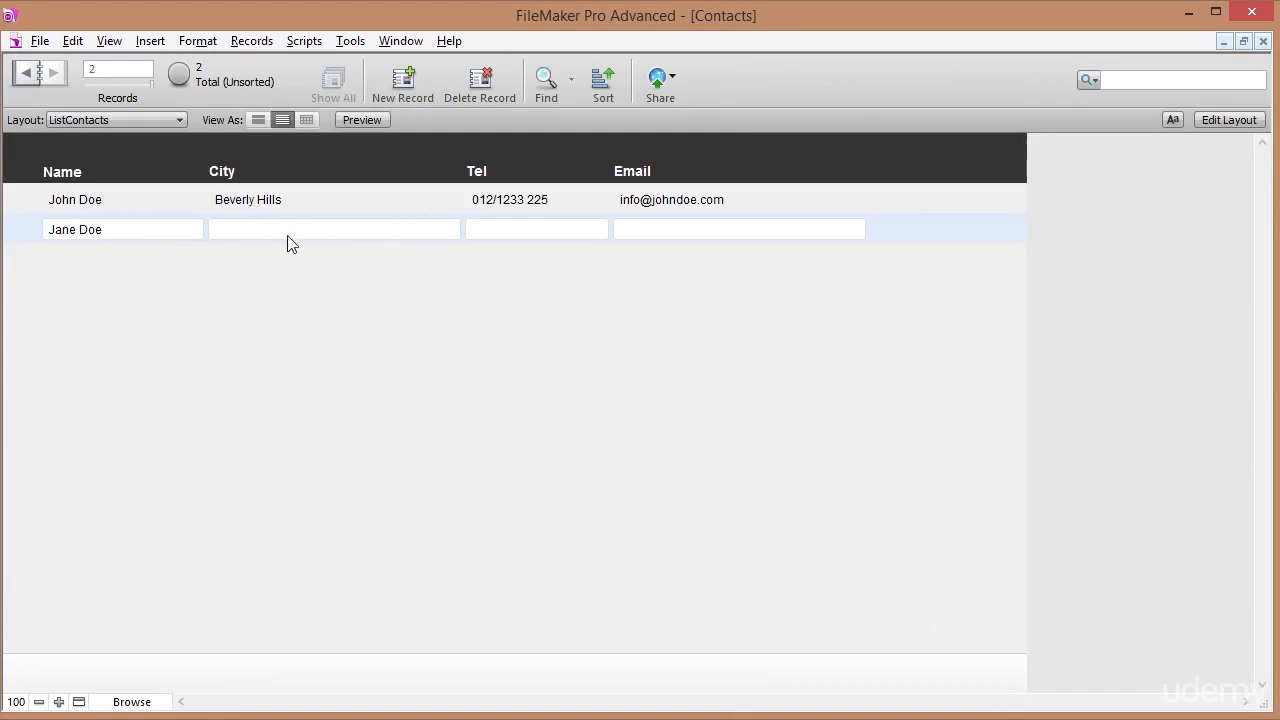
click(1222, 120)
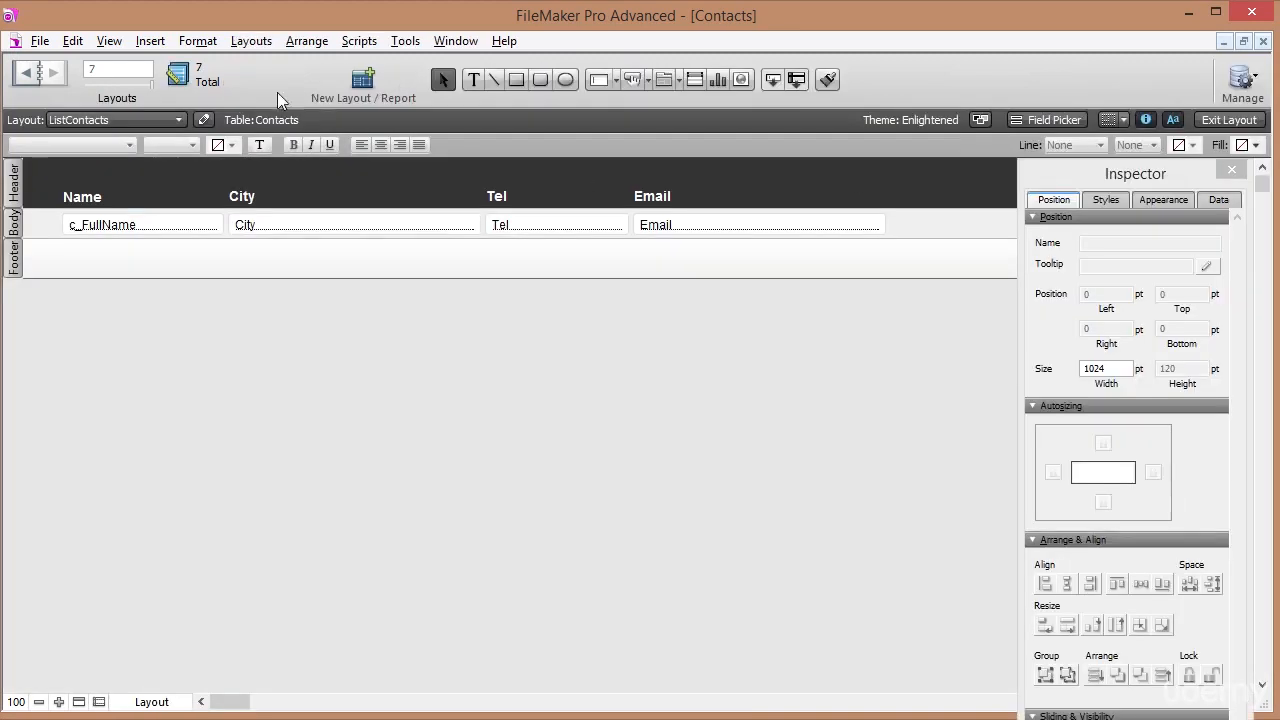
click(250, 42)
click(280, 183)
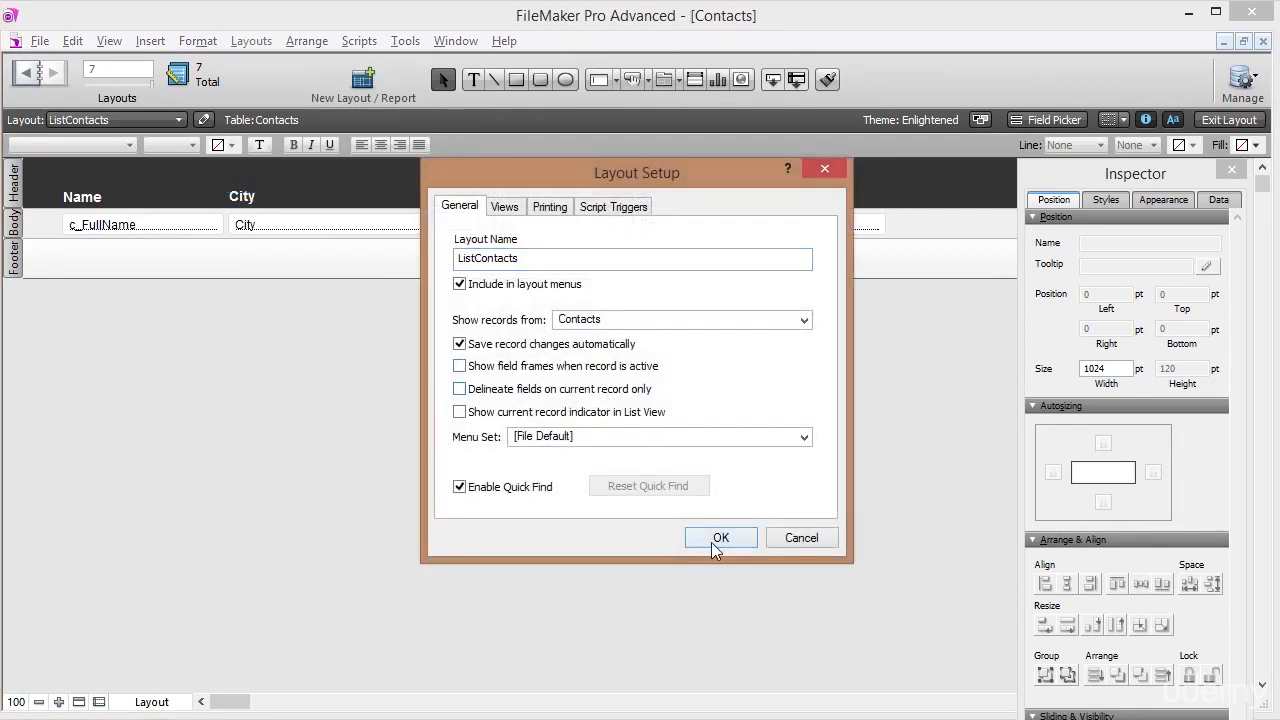
click(714, 544)
click(1228, 120)
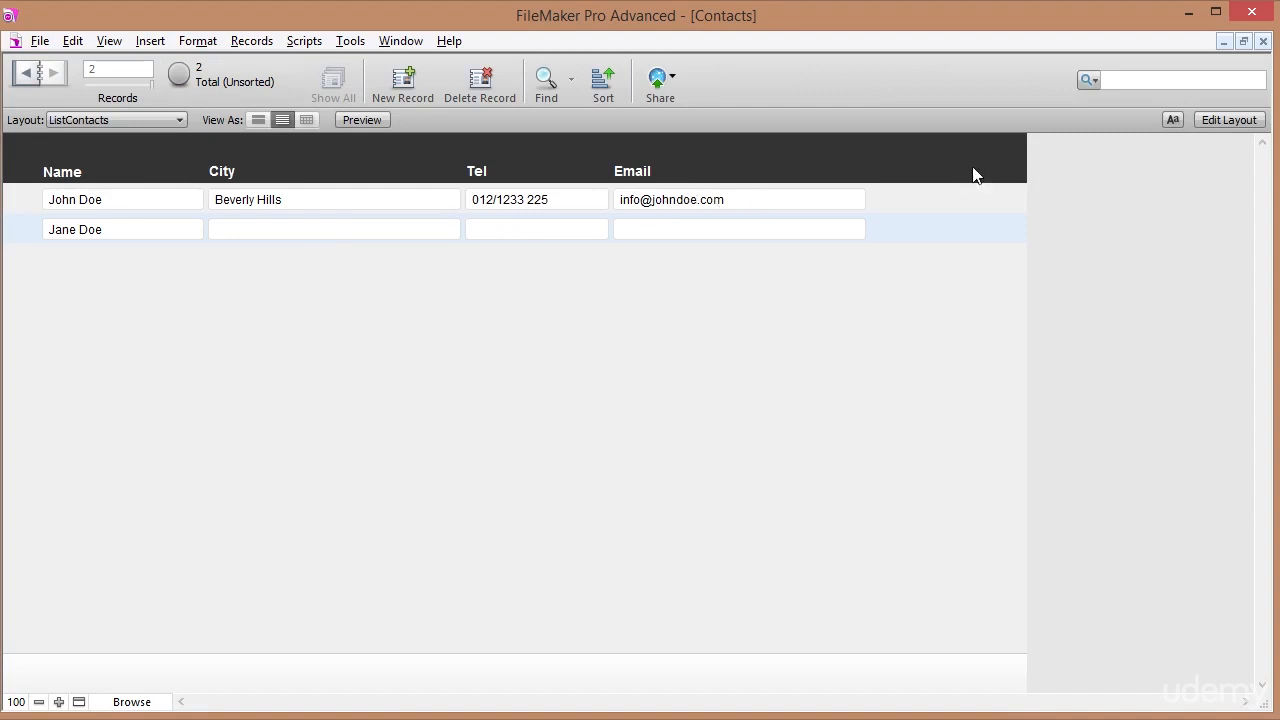
click(1218, 117)
Turn the Email field into a button with the Send Mail action.
right_click(714, 230)
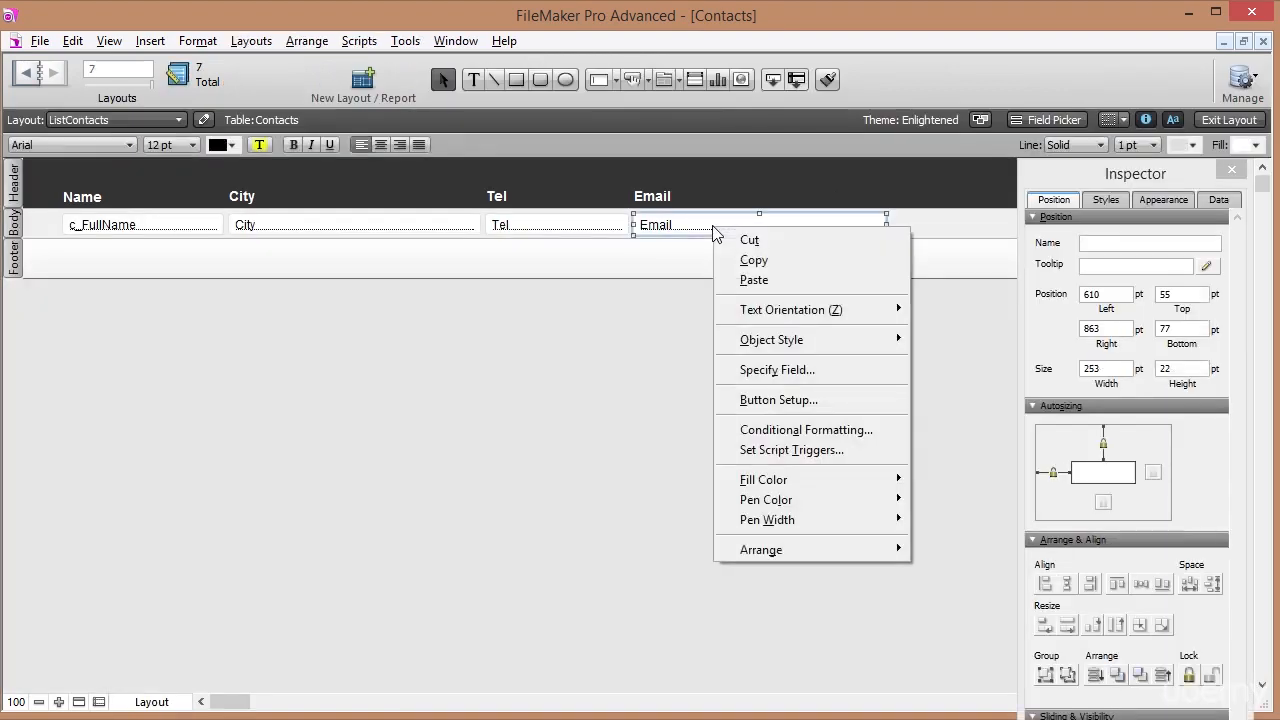
click(770, 399)
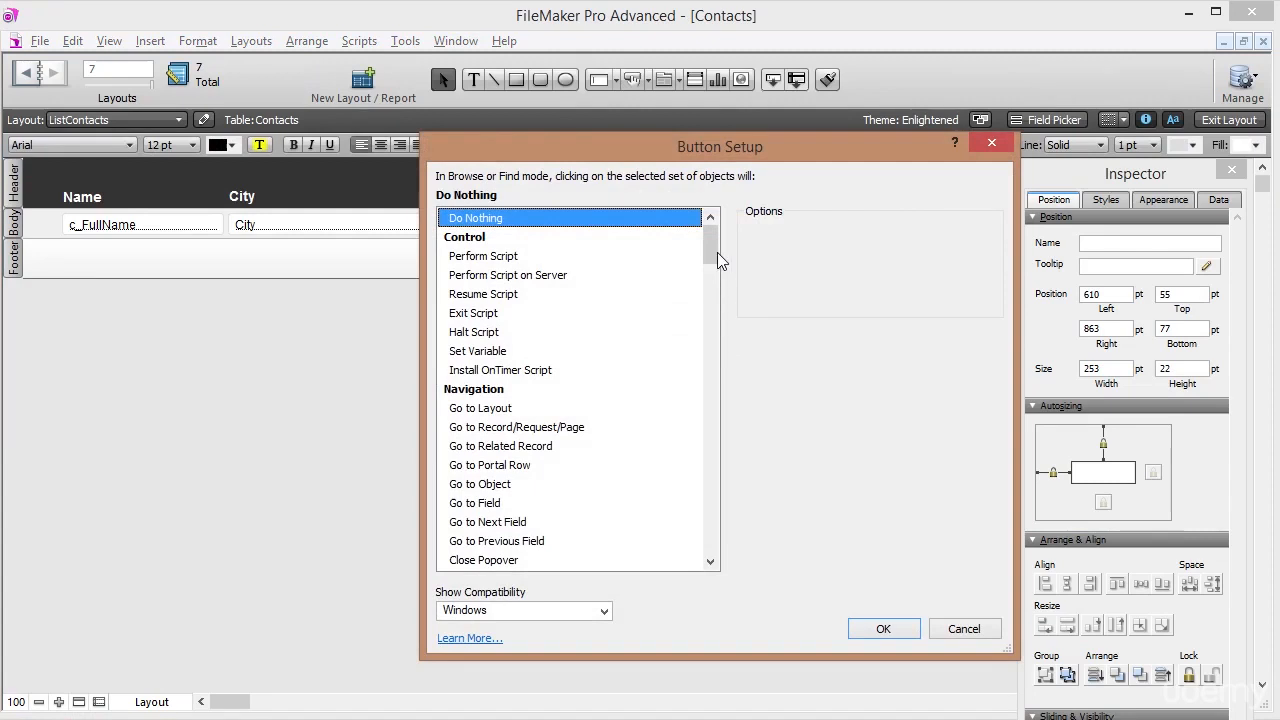
scroll(725, 285, down, 3)
drag(725, 285, 722, 495)
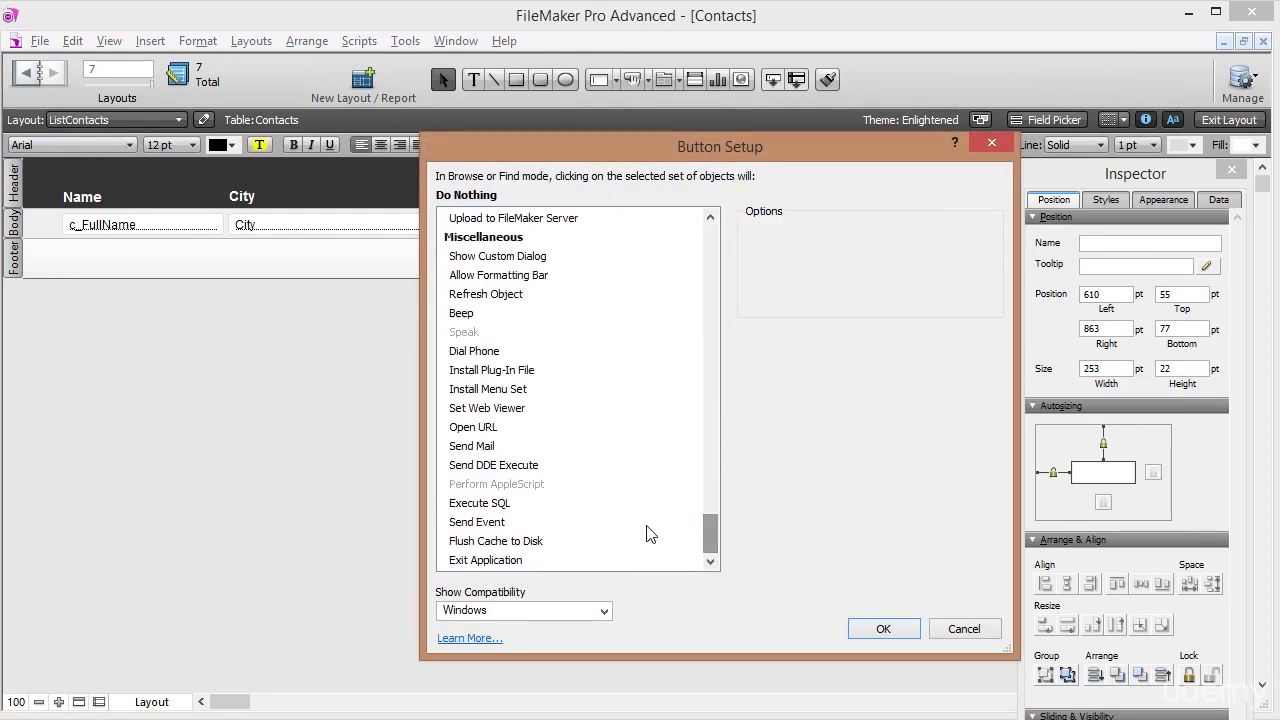
click(494, 448)
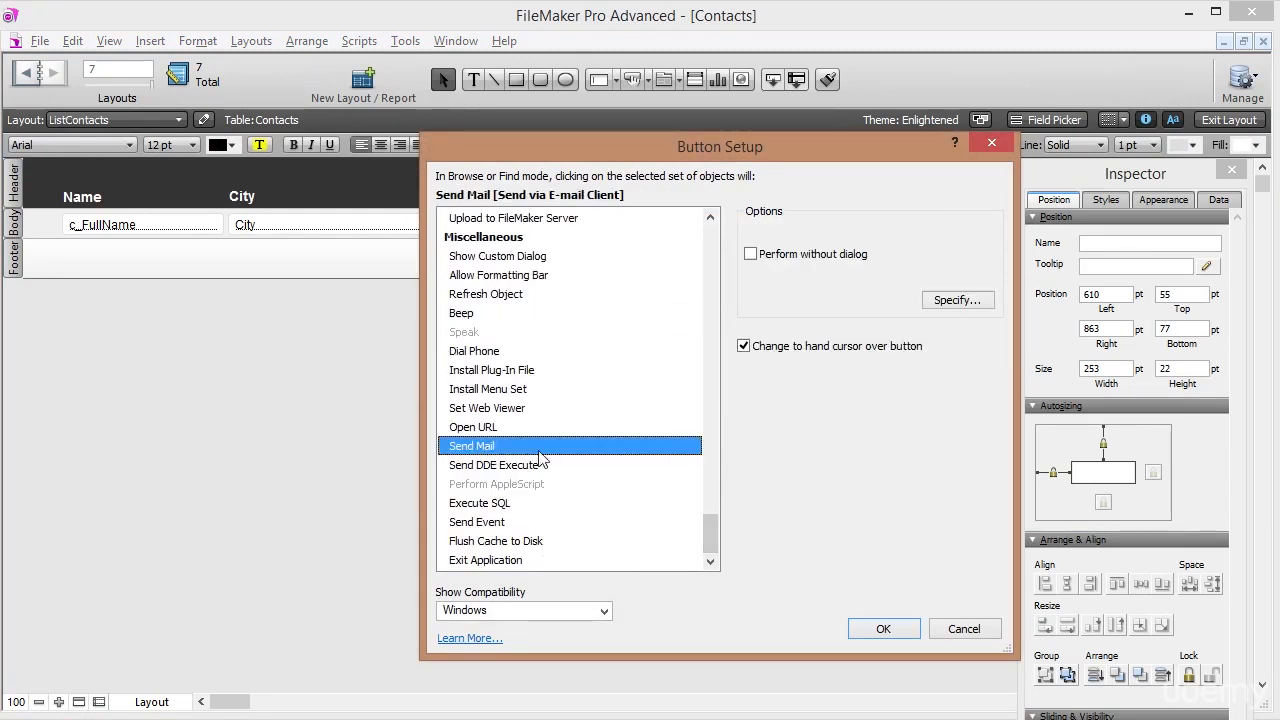
click(966, 305)
Set the mail recipient to the Contacts::Email field, confirm, and return to Browse mode.
click(1032, 312)
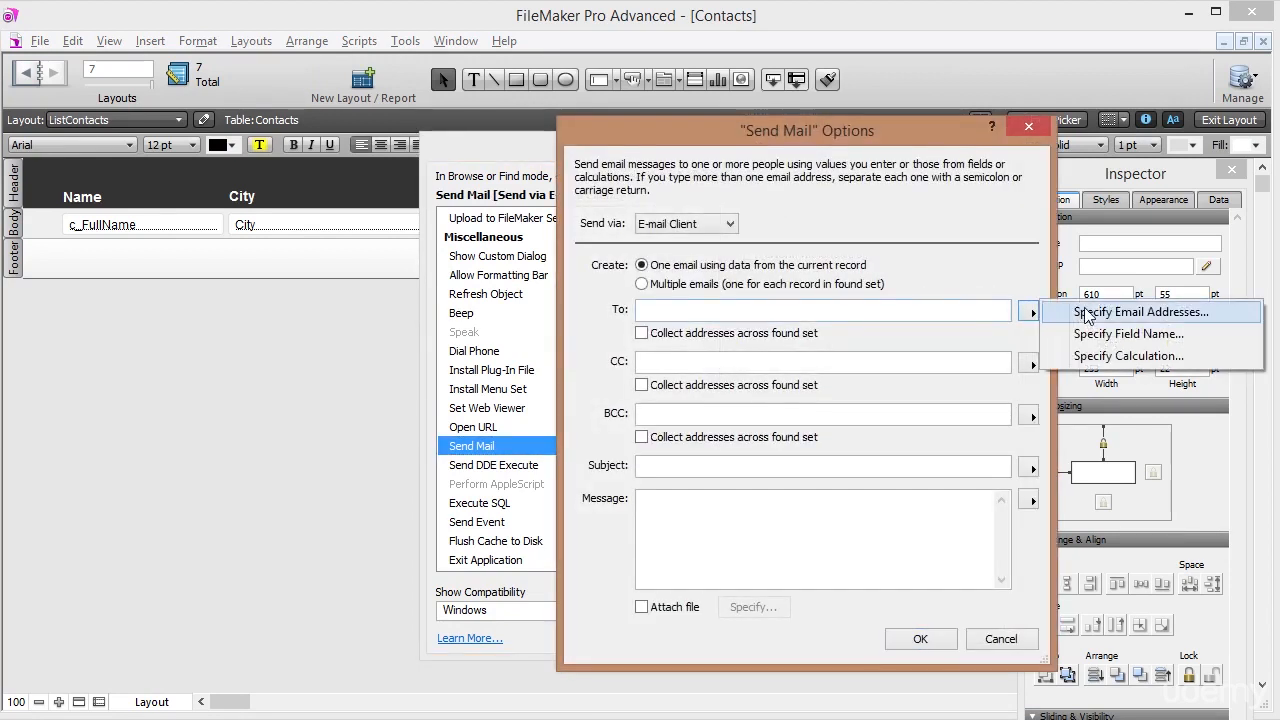
click(1100, 333)
click(770, 370)
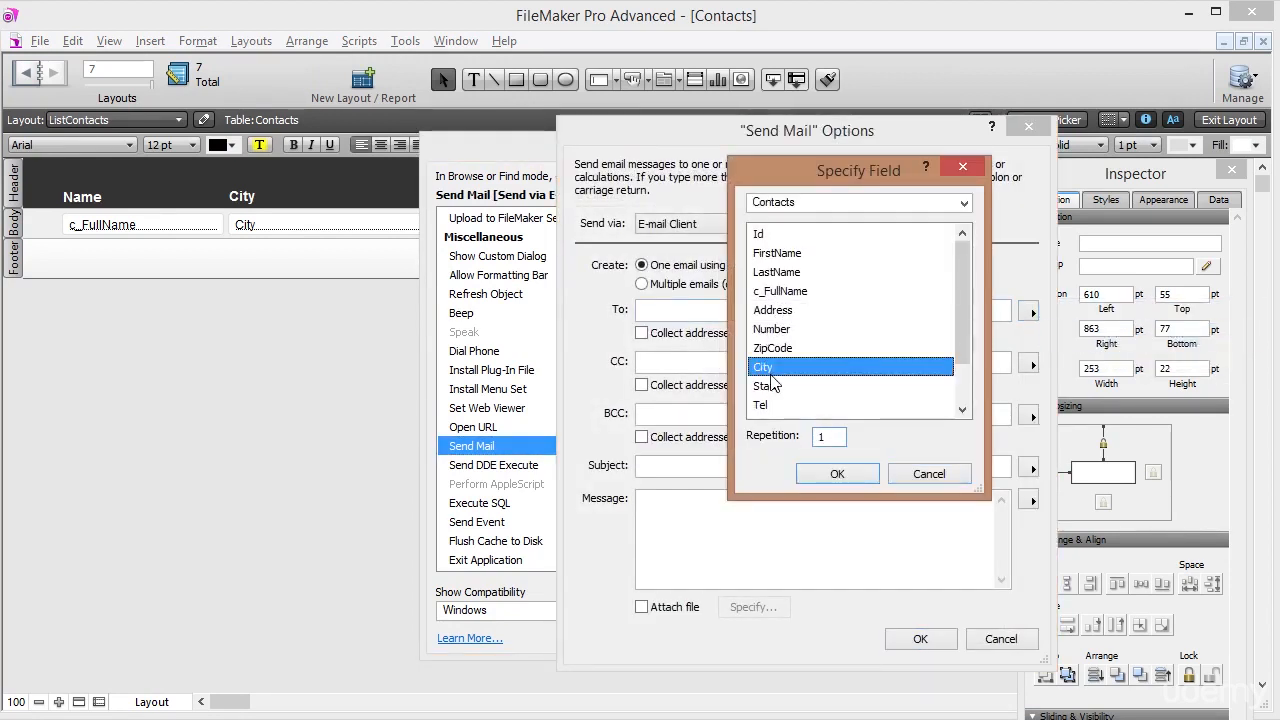
scroll(772, 383, down, 1)
click(785, 365)
click(833, 473)
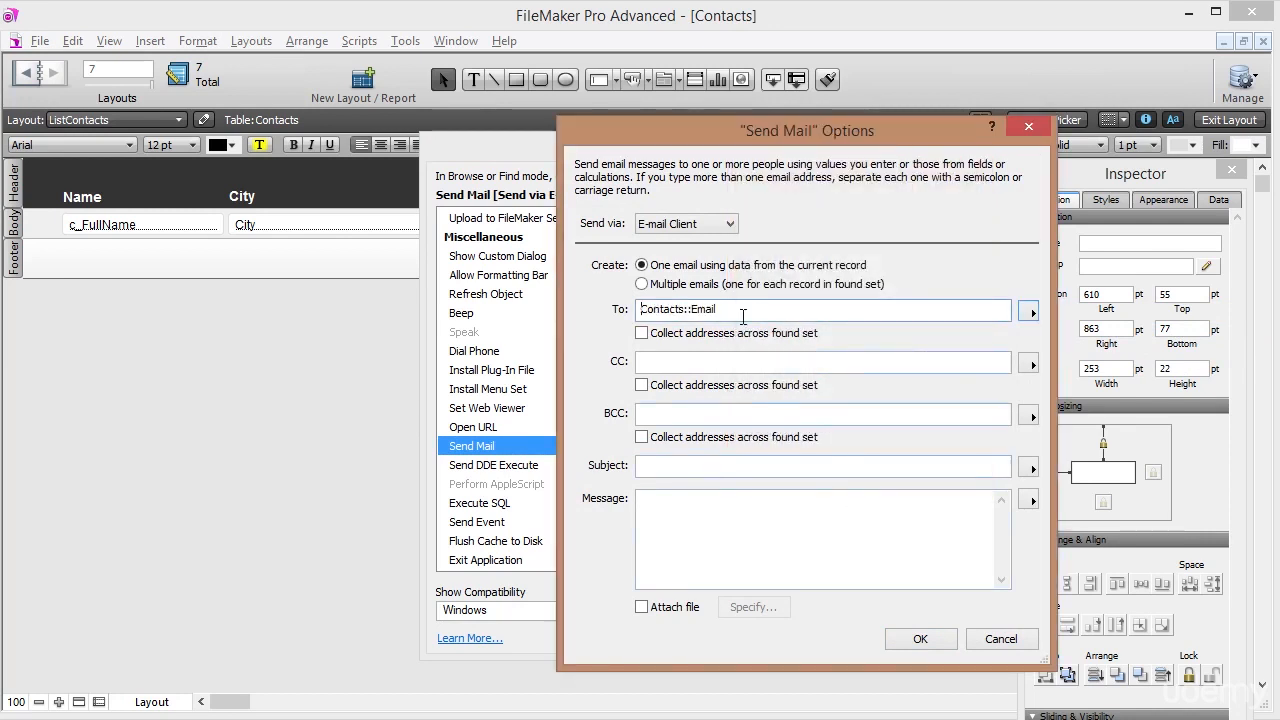
click(919, 639)
click(887, 628)
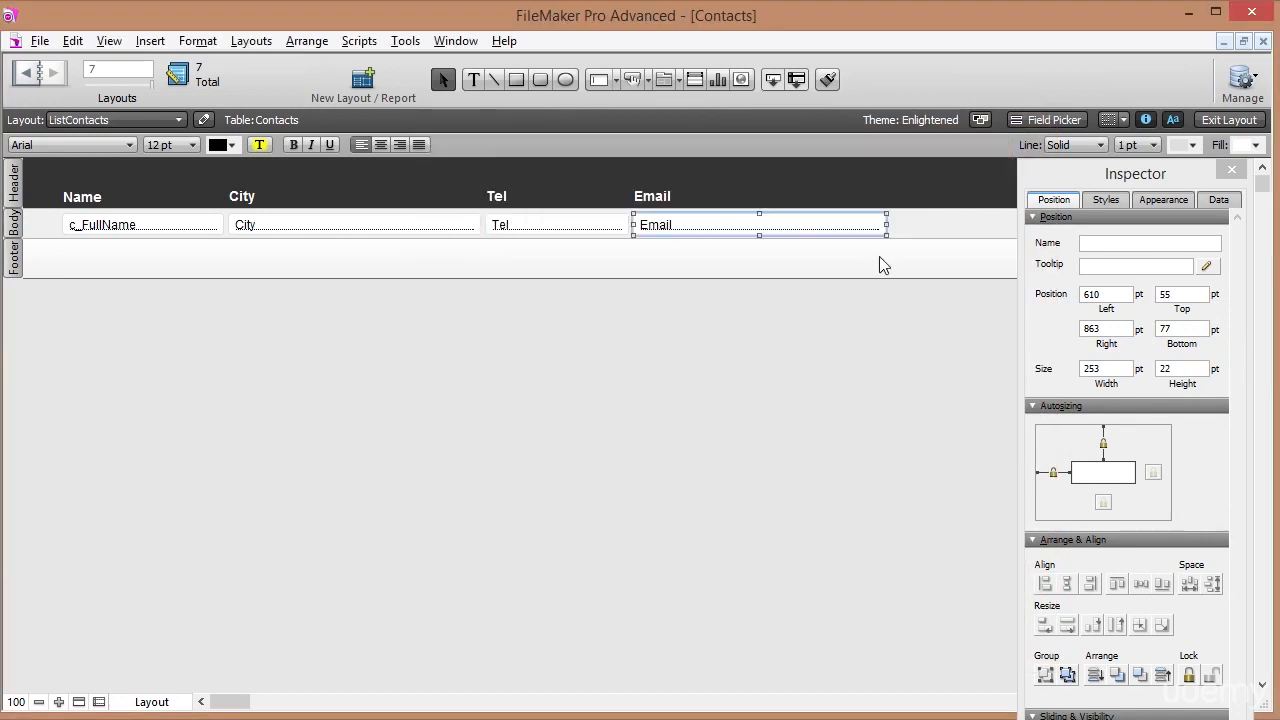
click(1220, 120)
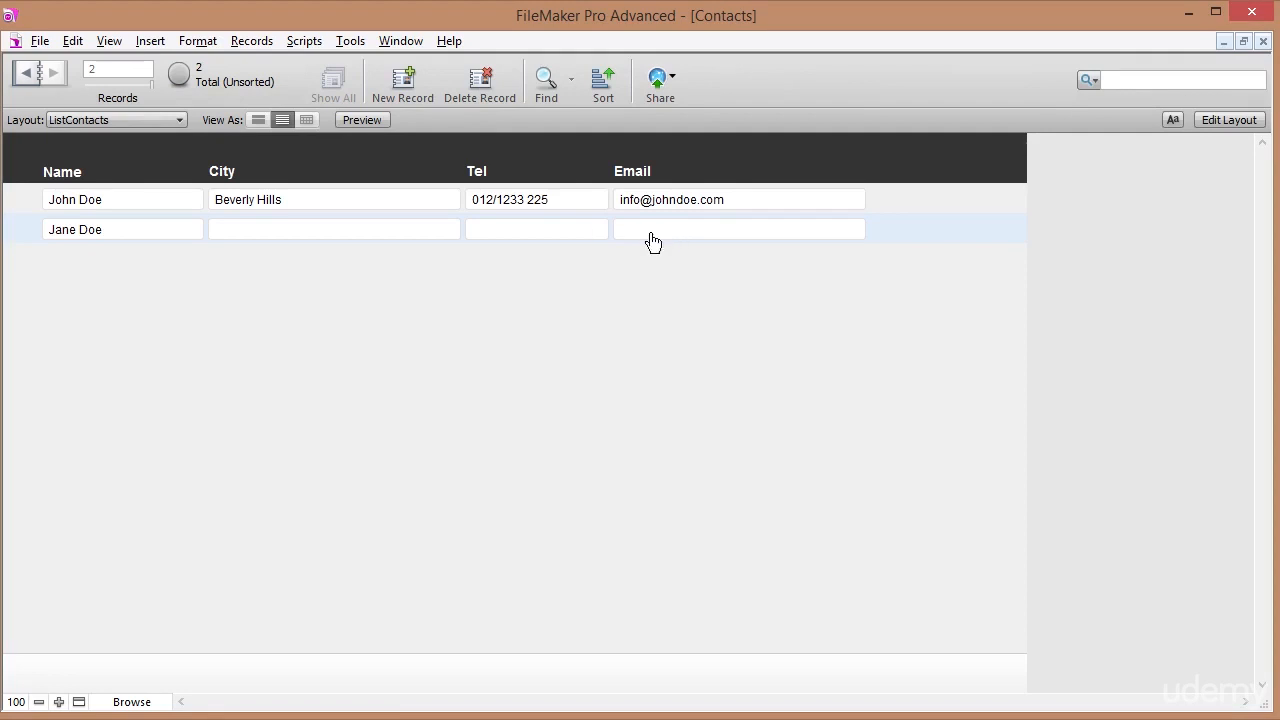
click(501, 231)
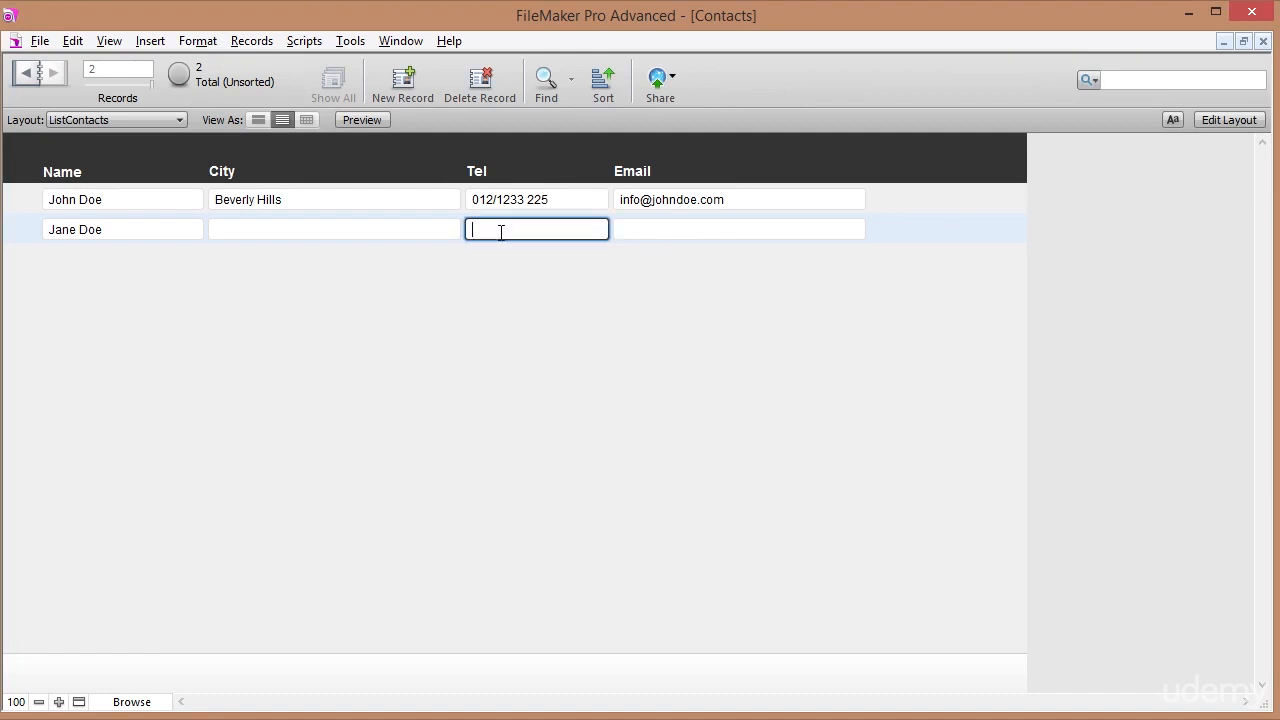
key(Tab)
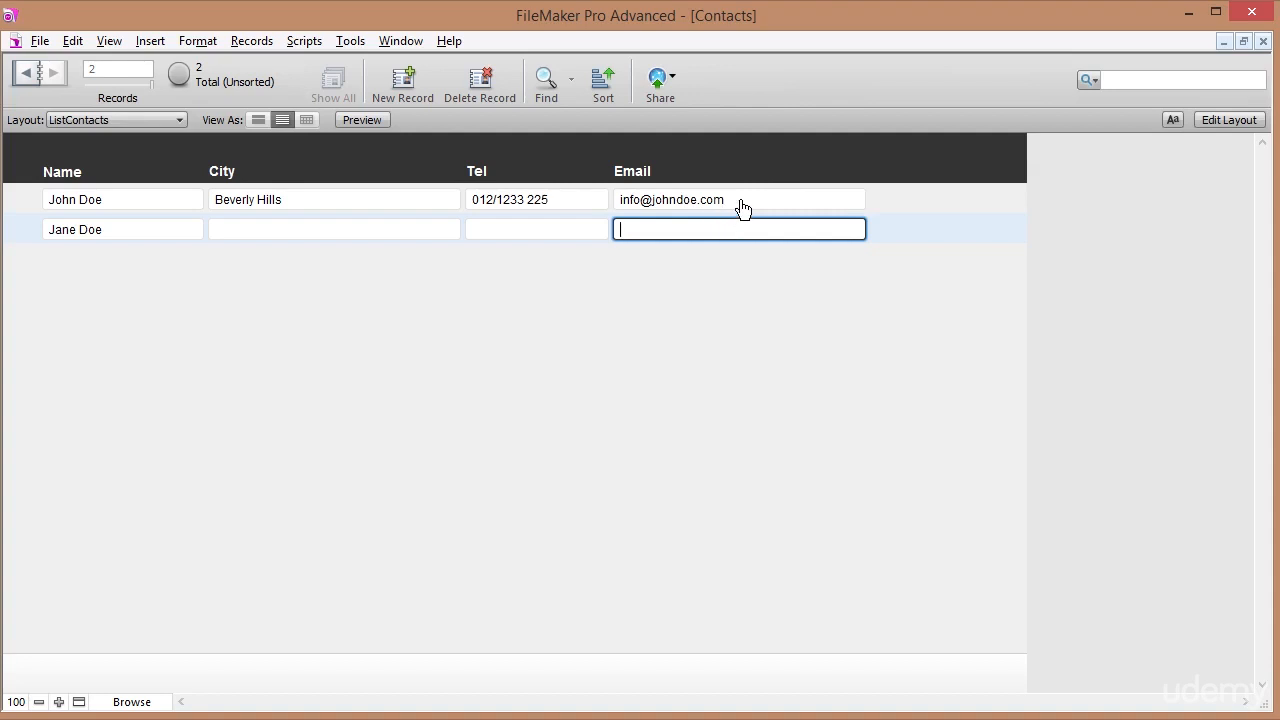
click(1075, 266)
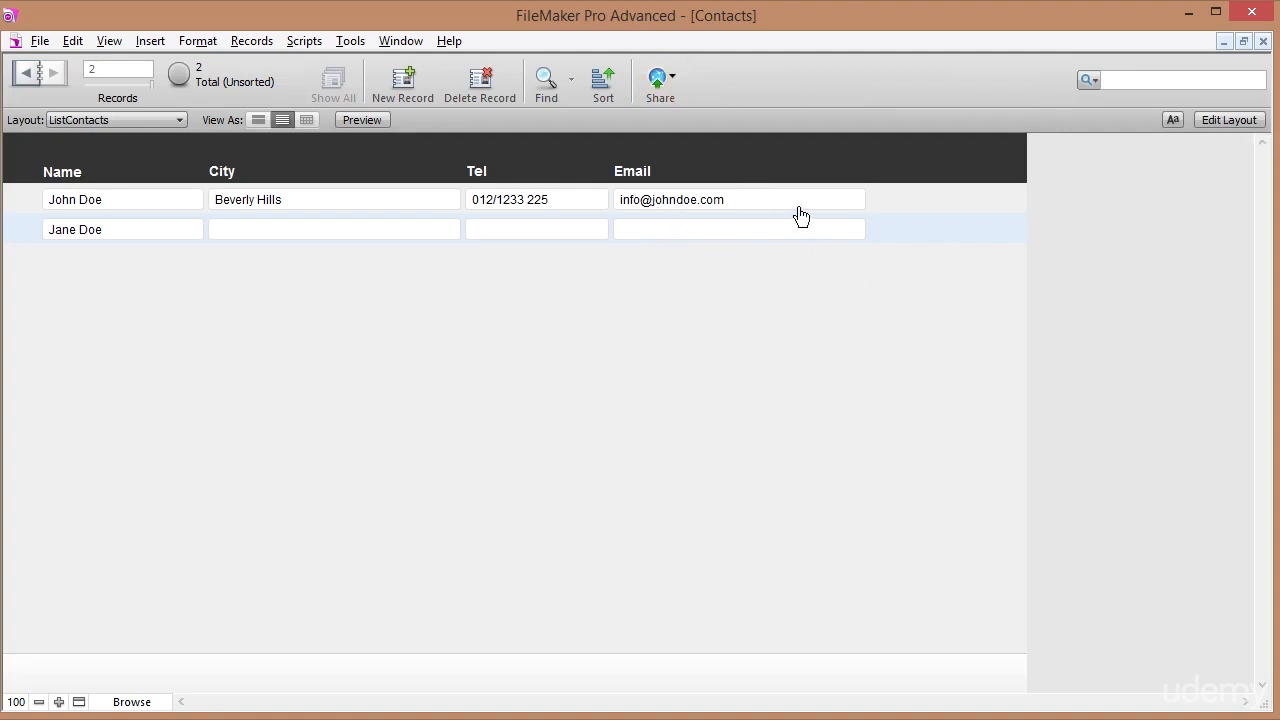
Give the Email field blue, underlined text and return to Browse mode to check it.
click(1205, 122)
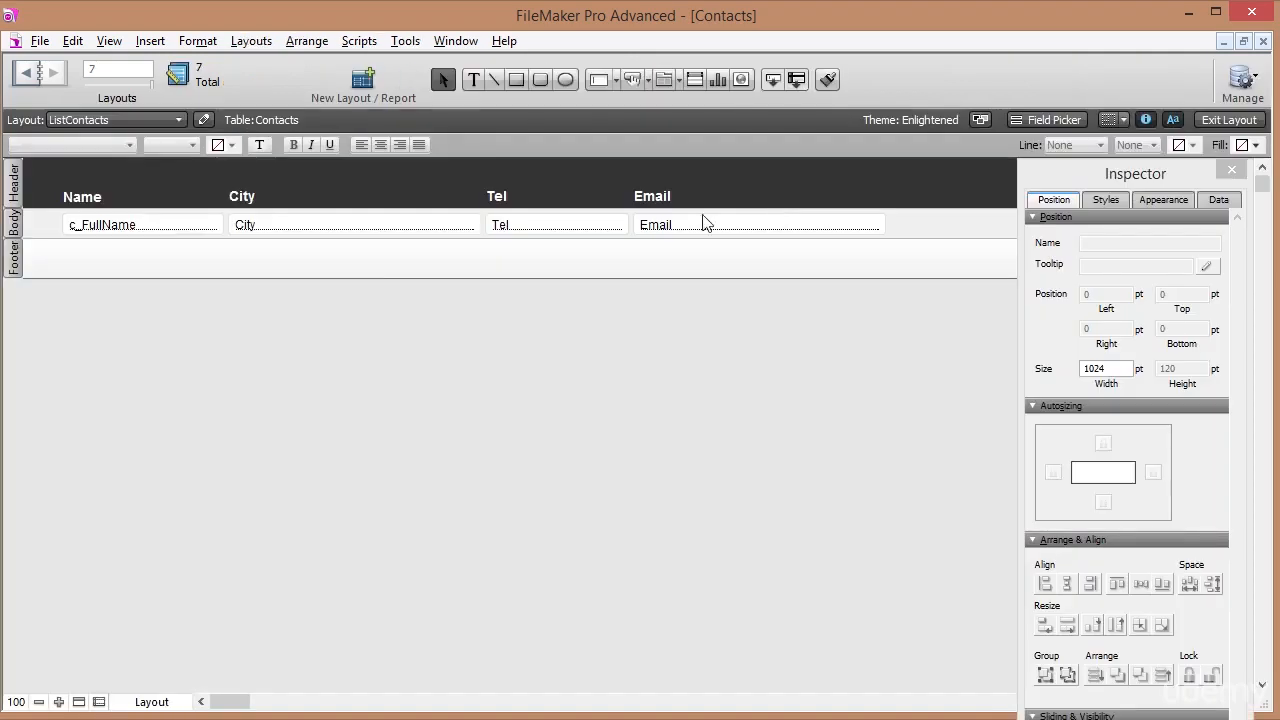
click(703, 222)
click(232, 145)
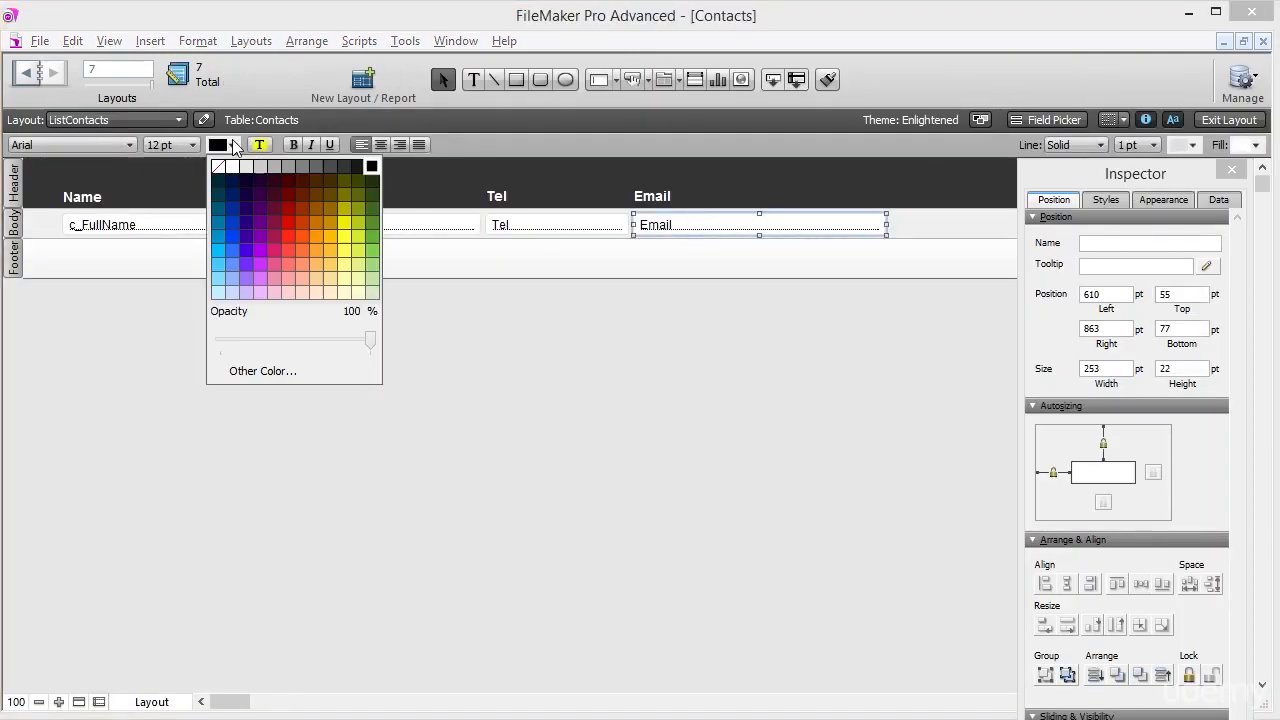
click(231, 290)
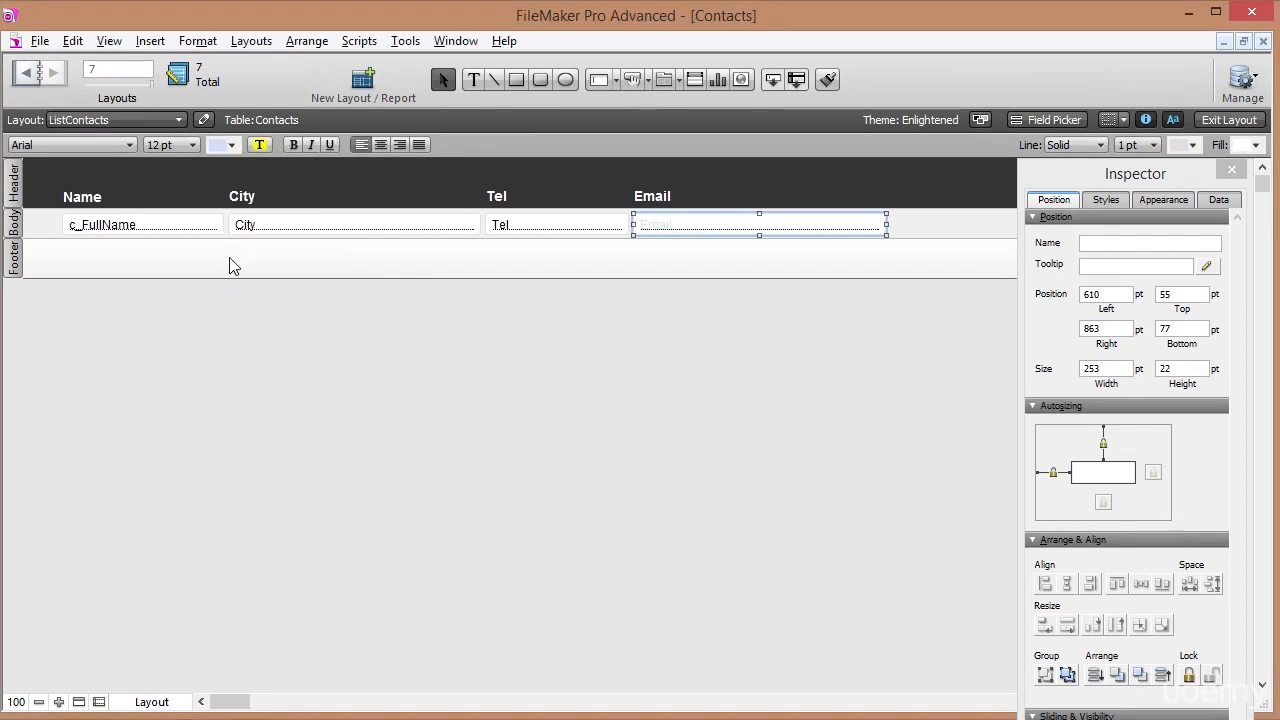
click(232, 145)
click(229, 268)
click(329, 145)
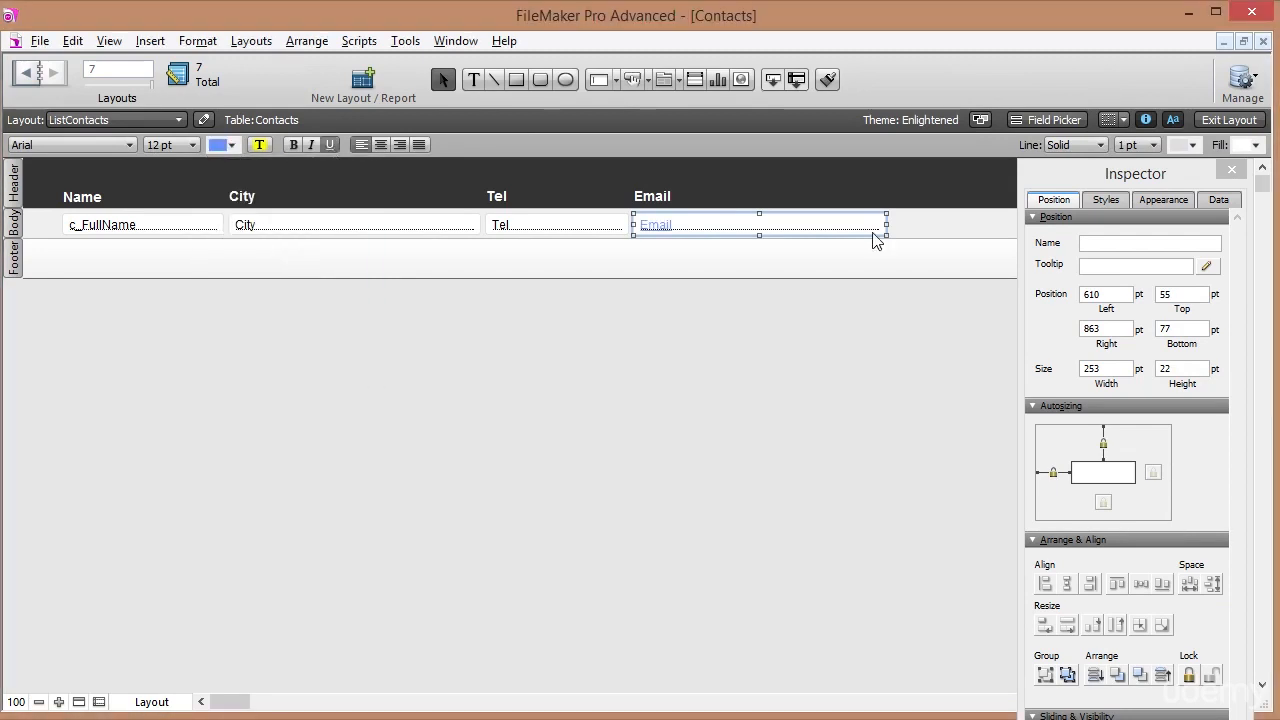
click(1226, 122)
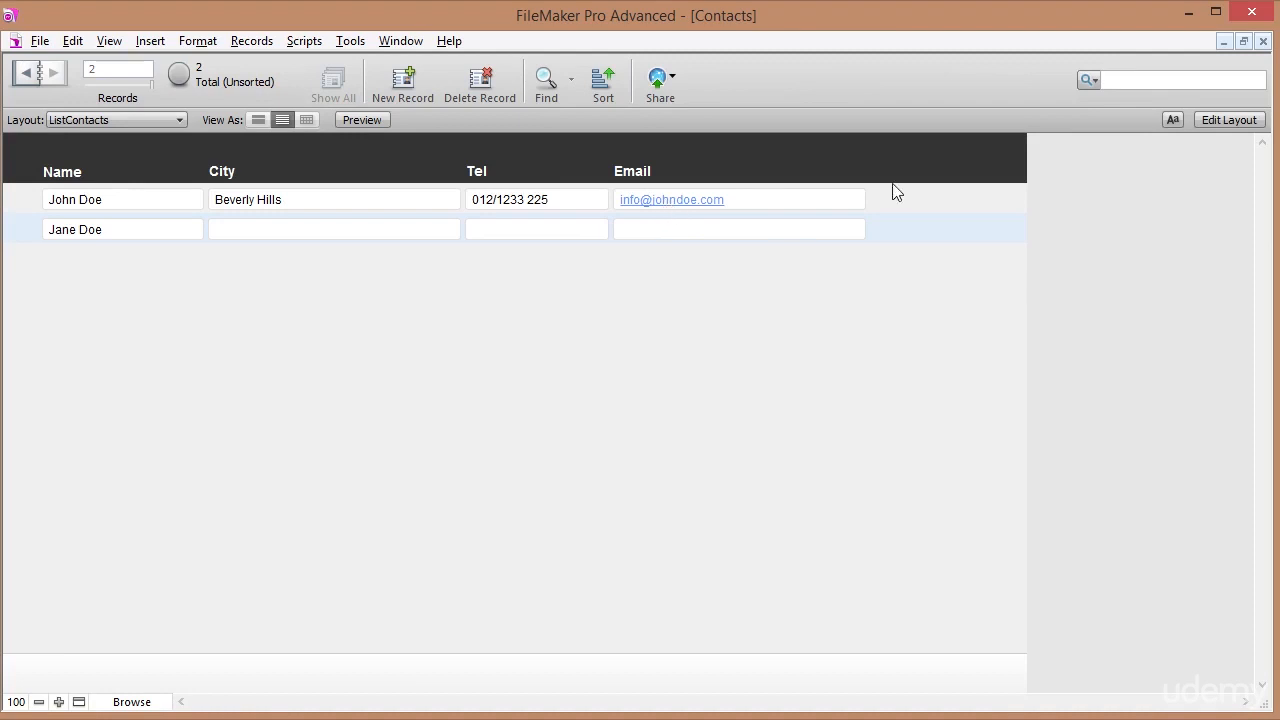
Turn the c_FullName field into a Go to Layout button targeting LayContacts, then return to Browse mode.
click(1218, 118)
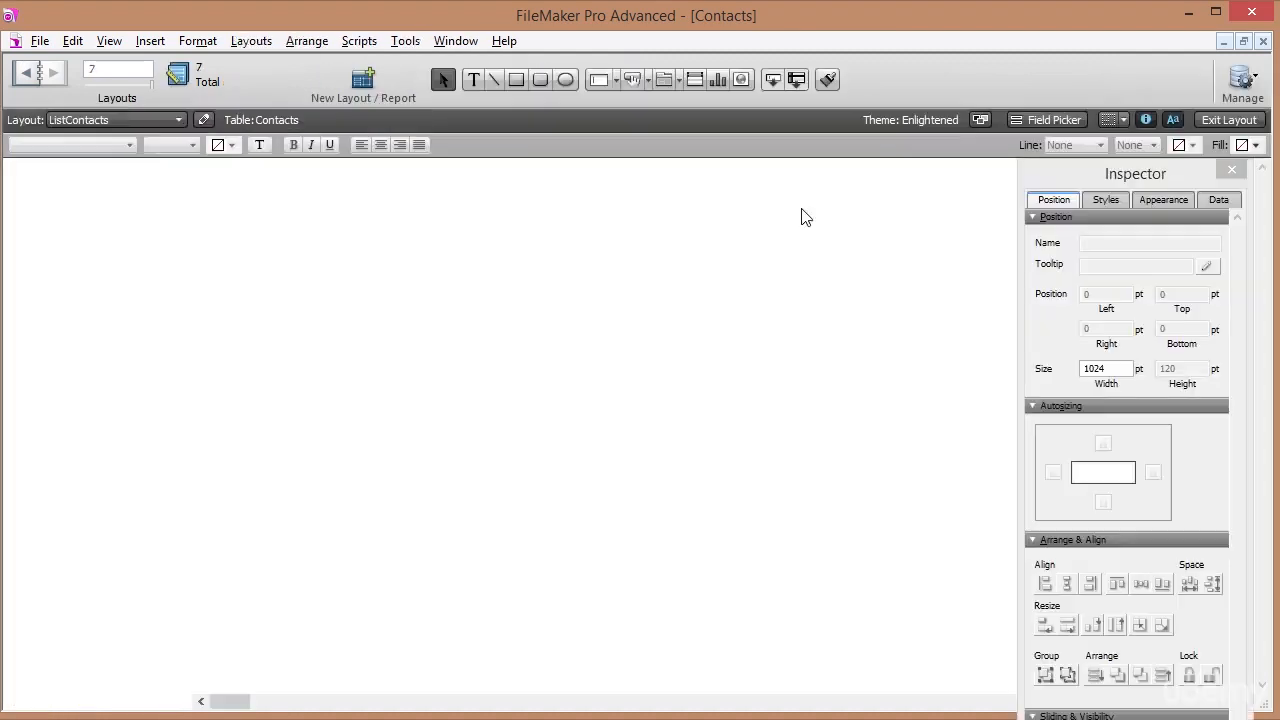
click(153, 224)
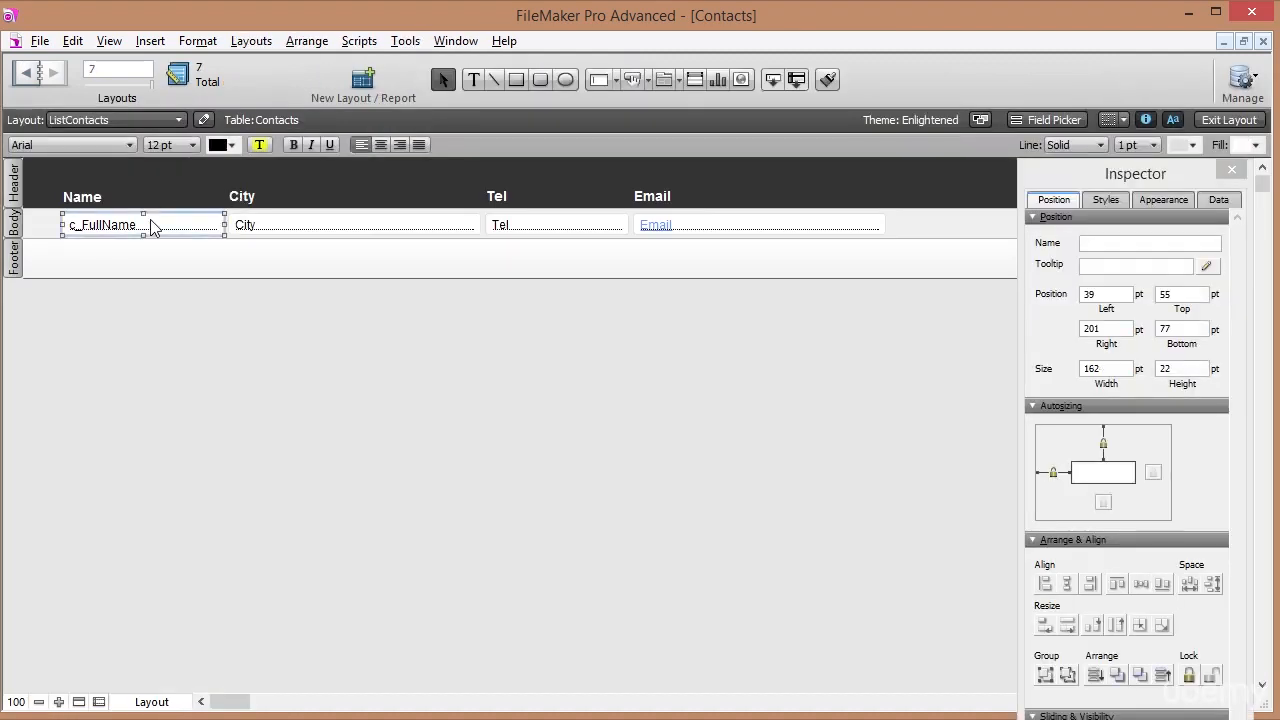
right_click(153, 226)
click(258, 394)
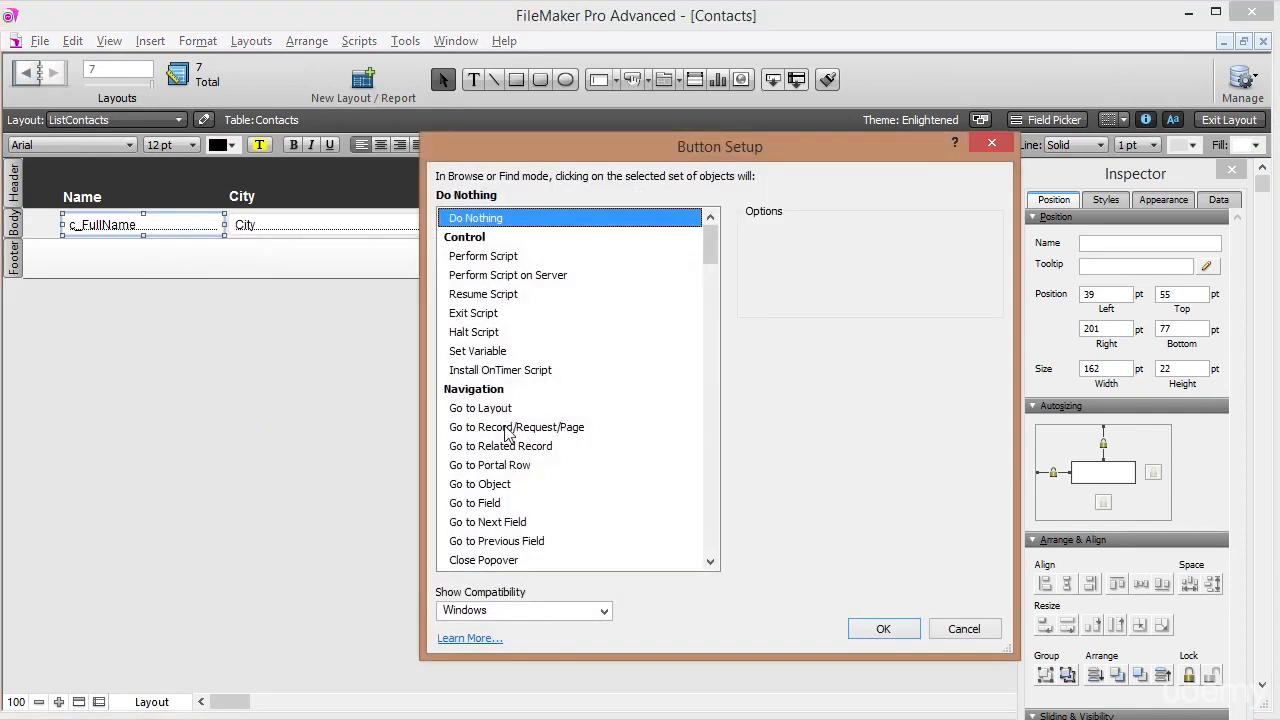
click(510, 408)
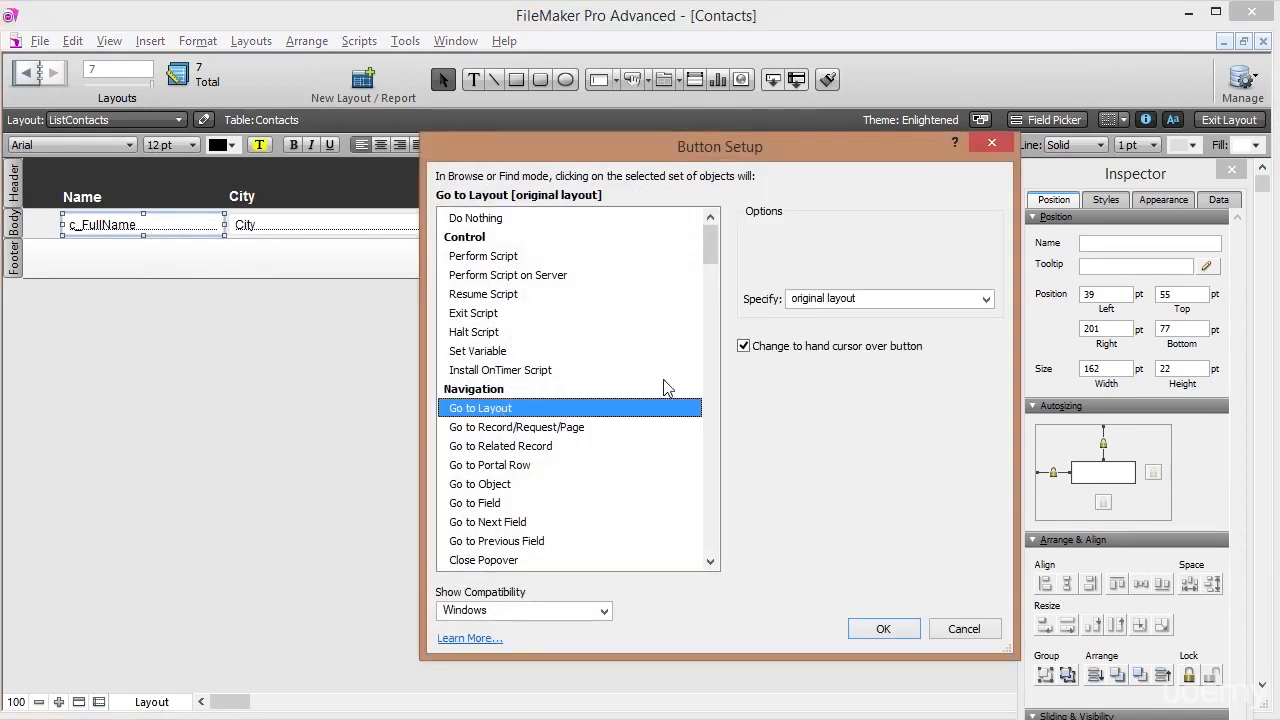
click(851, 298)
click(846, 341)
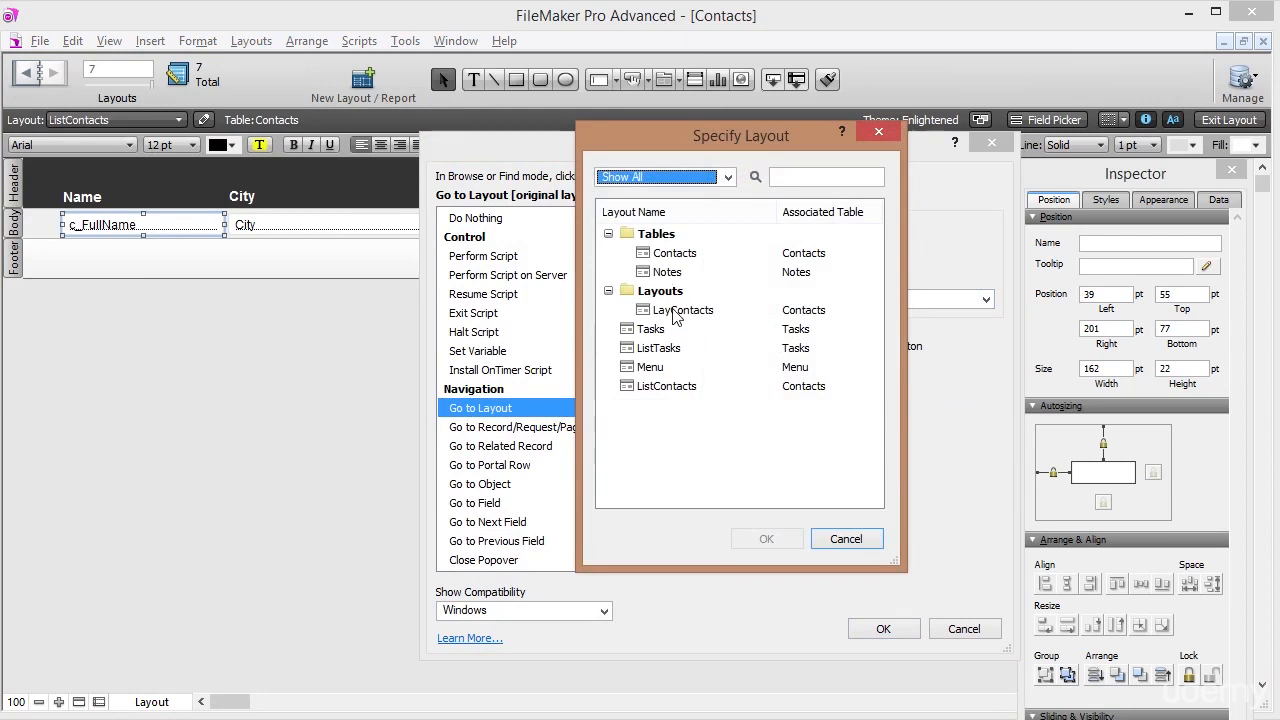
click(680, 311)
click(766, 539)
click(871, 624)
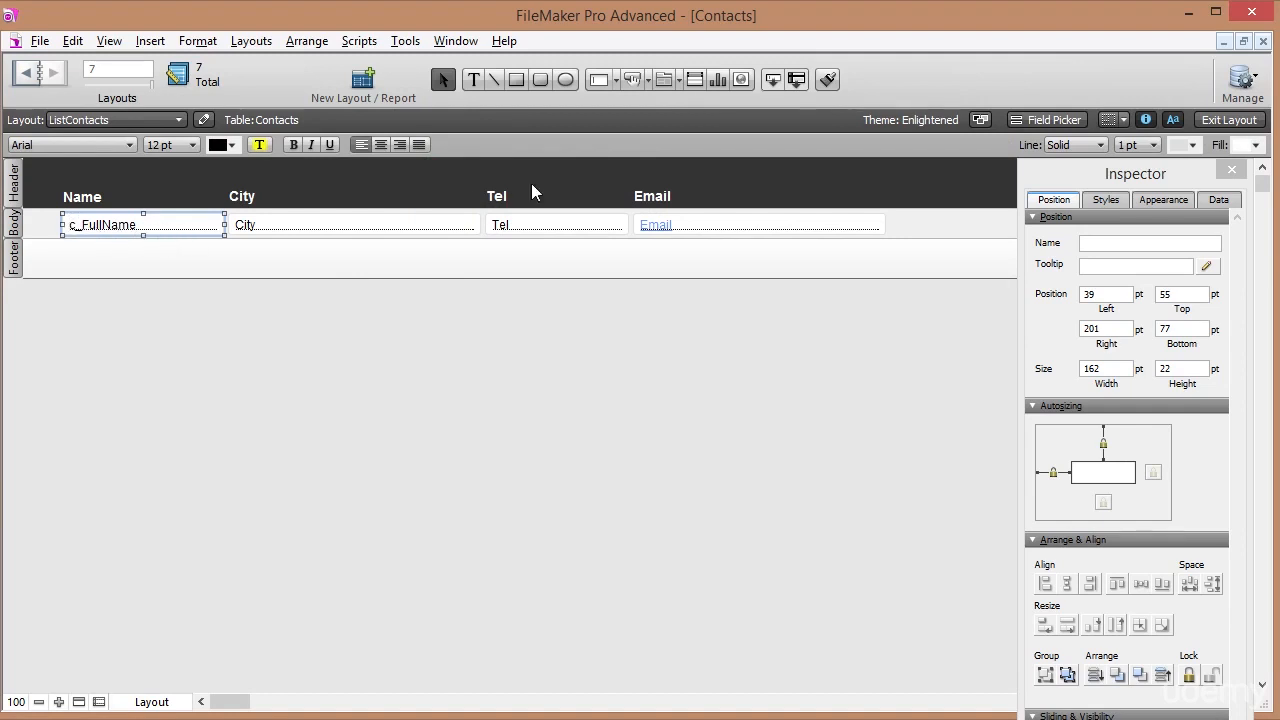
click(1238, 122)
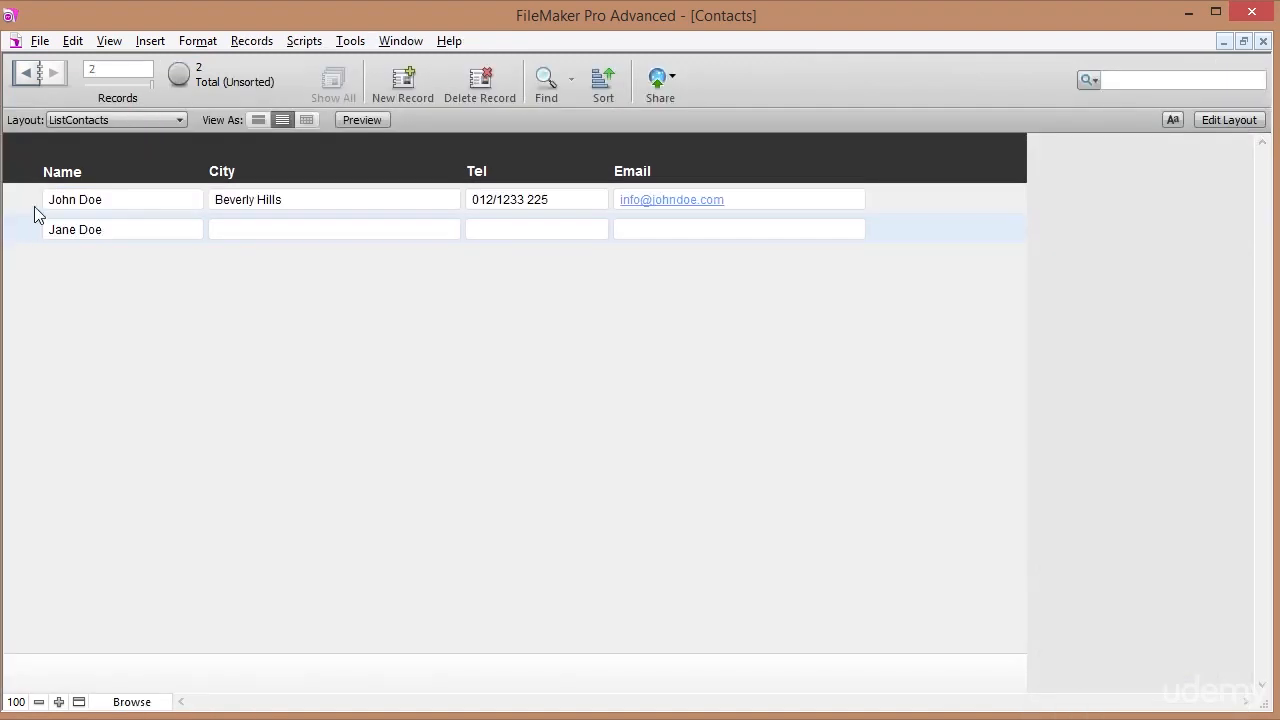
click(24, 206)
click(26, 232)
click(26, 207)
click(26, 232)
click(31, 210)
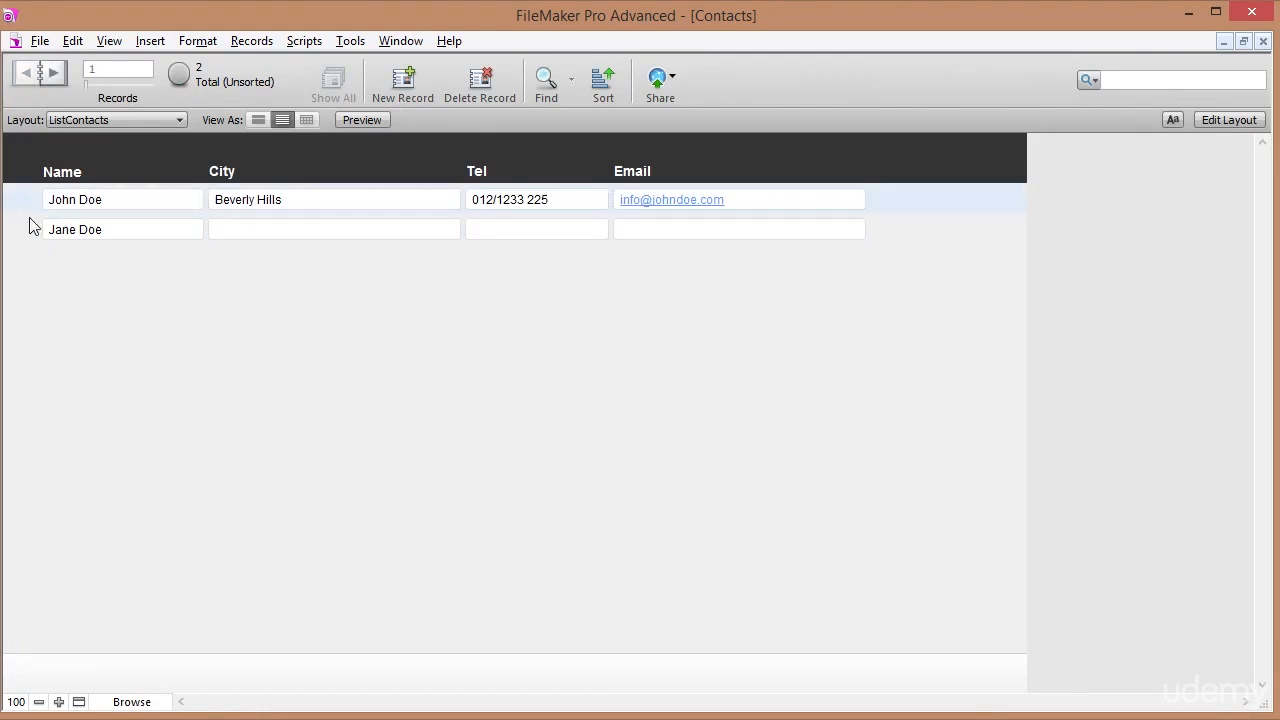
click(31, 235)
click(30, 204)
click(28, 237)
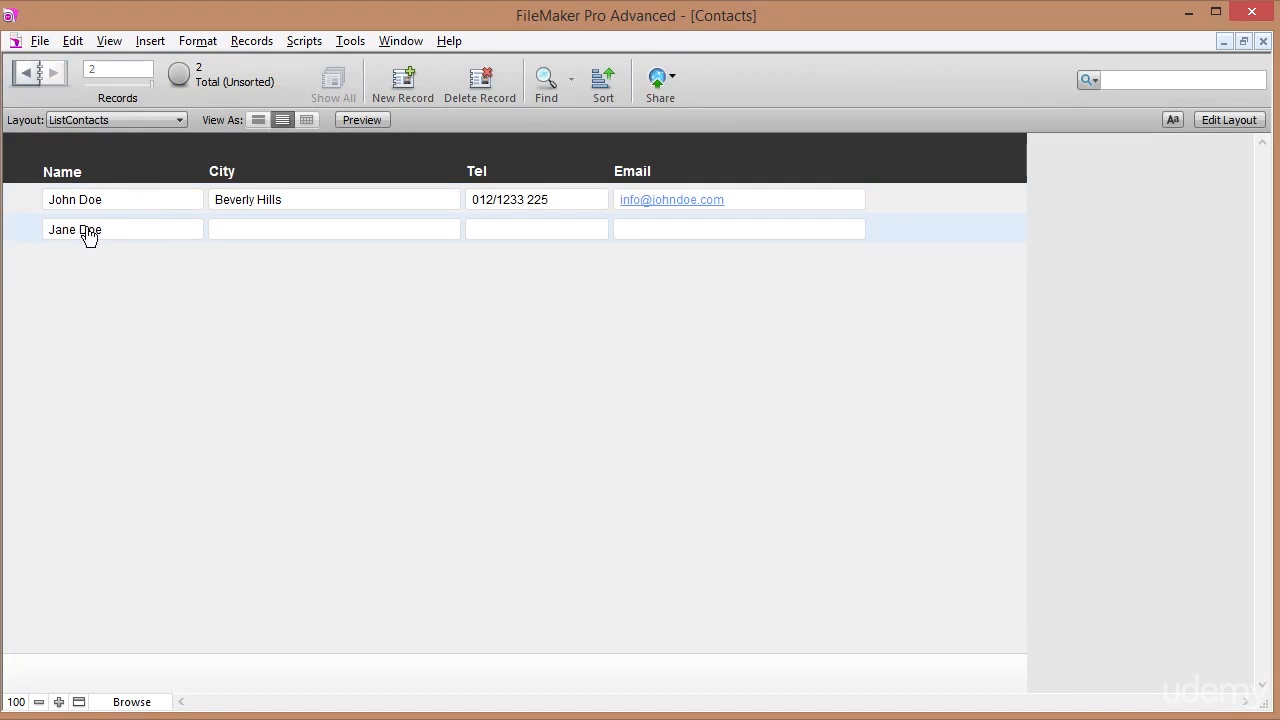
Colour the c_FullName text blue, then open the first contact's record from its name link.
click(1228, 120)
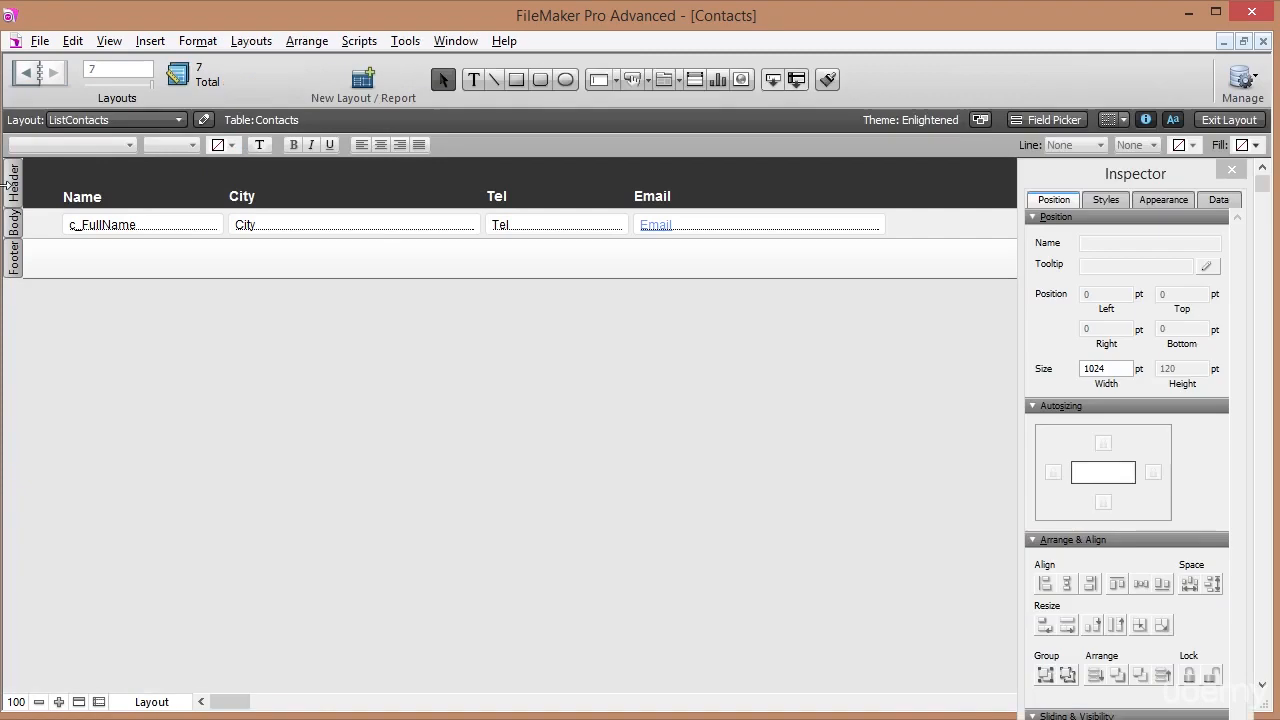
click(139, 237)
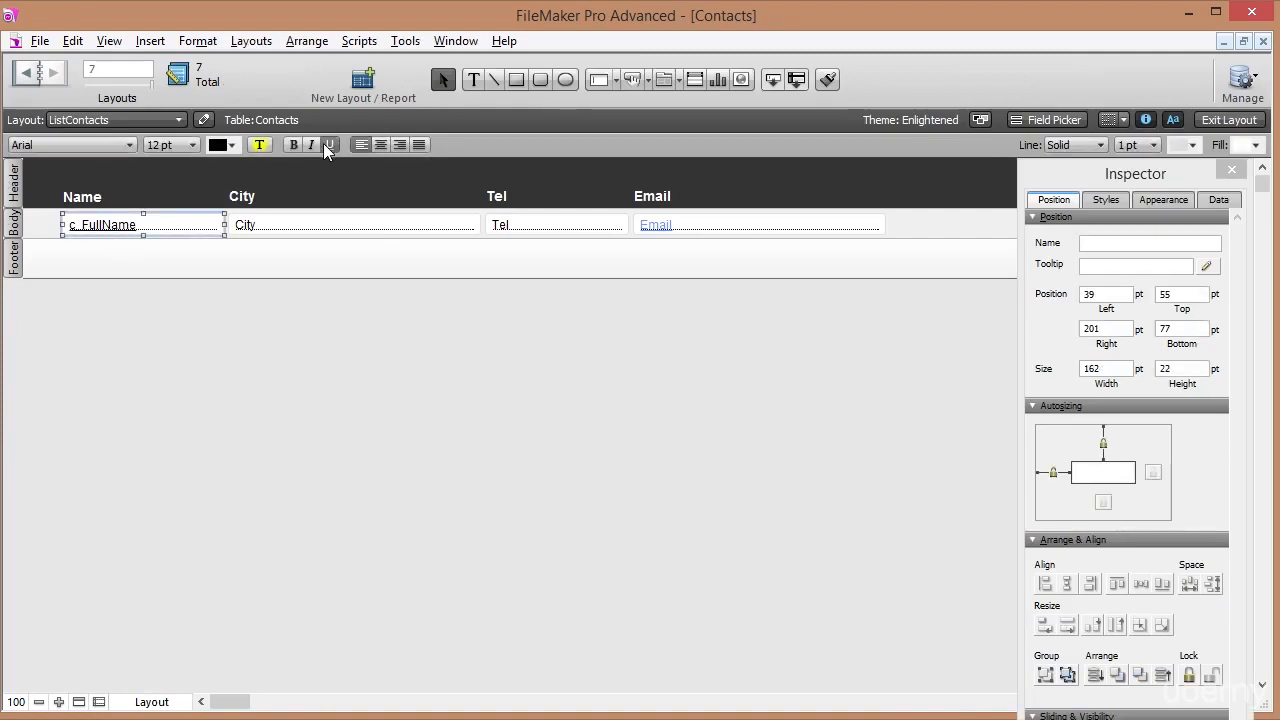
click(226, 146)
click(235, 270)
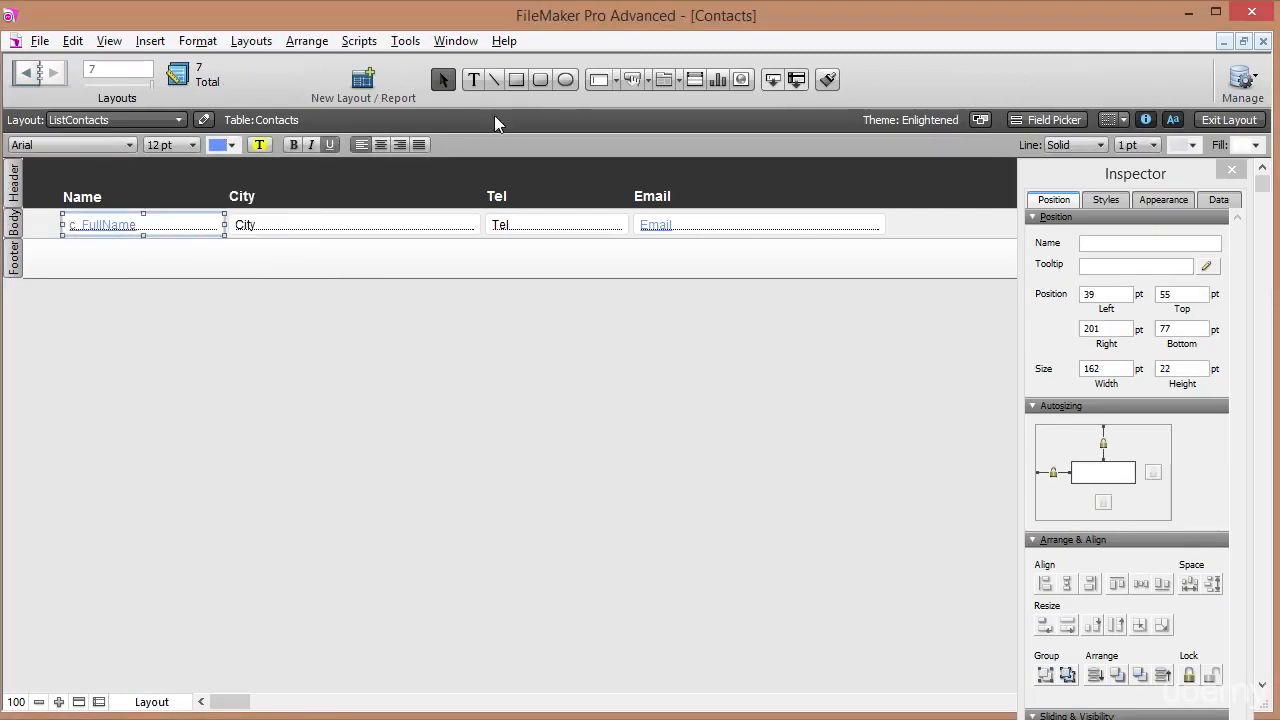
key(ctrl+b)
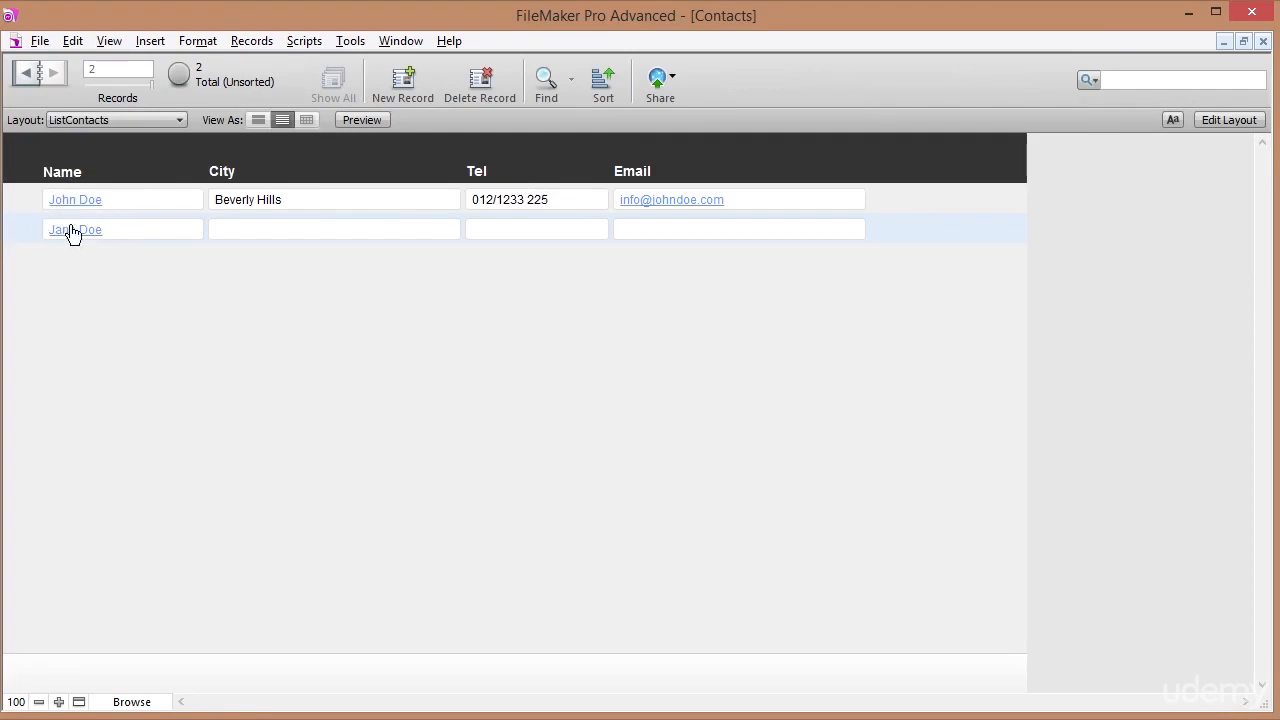
click(82, 201)
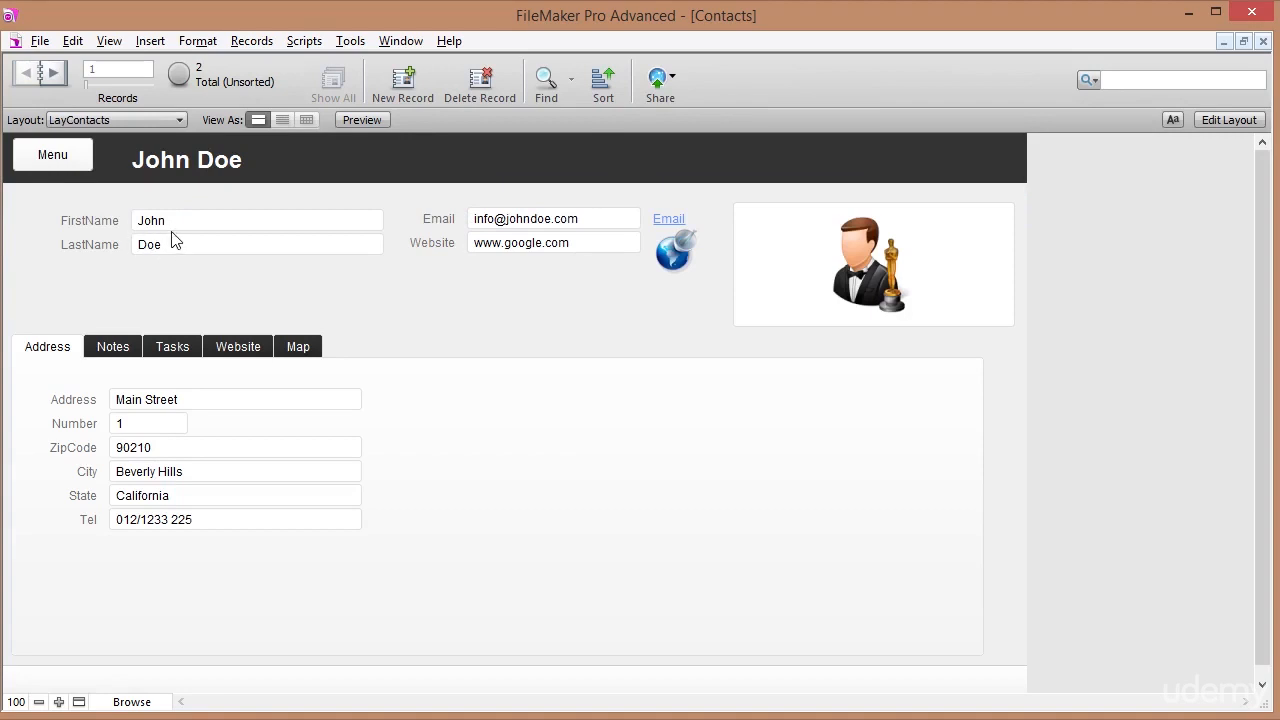
Duplicate the Menu button just to its right and nudge the full-name title clear of it.
click(1240, 120)
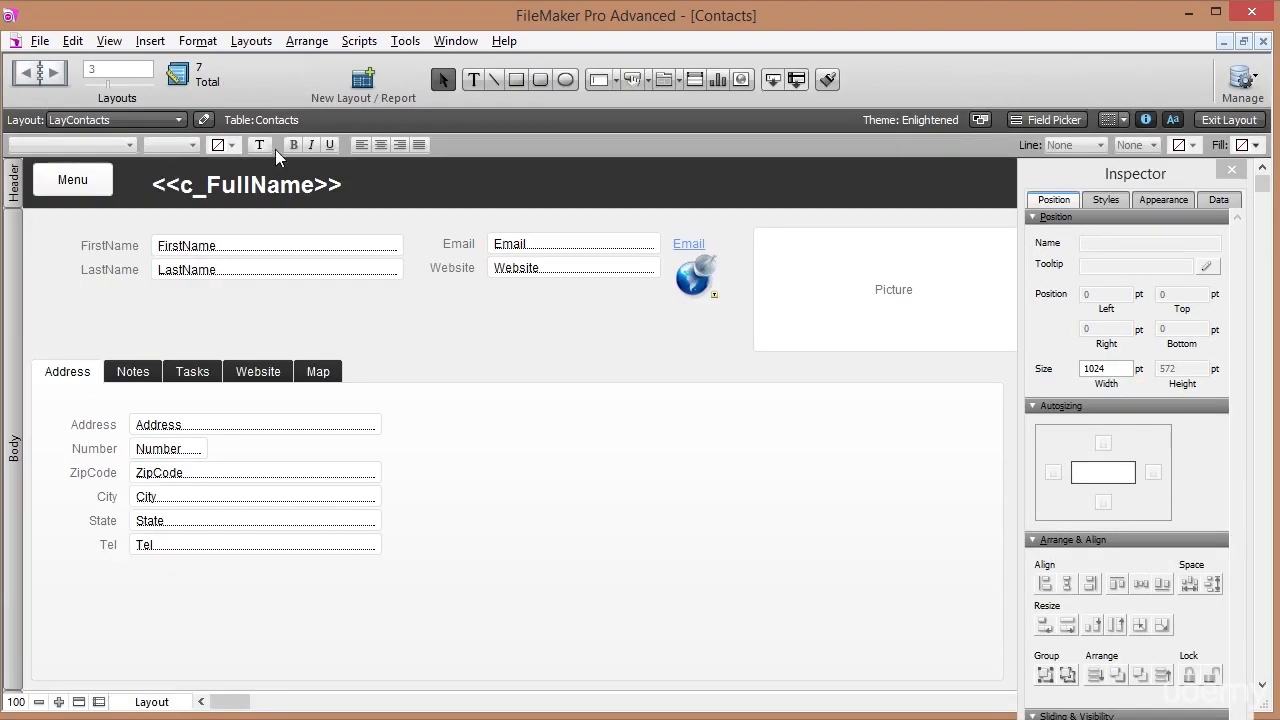
click(286, 197)
key(Right)
key(Right)
key(Right)
key(Right)
key(Right)
key(Right)
key(Right)
key(Right)
key(Right)
key(Right)
key(Right)
key(Right)
key(Right)
key(Right)
key(Right)
key(Right)
key(Right)
key(Right)
key(Right)
key(Right)
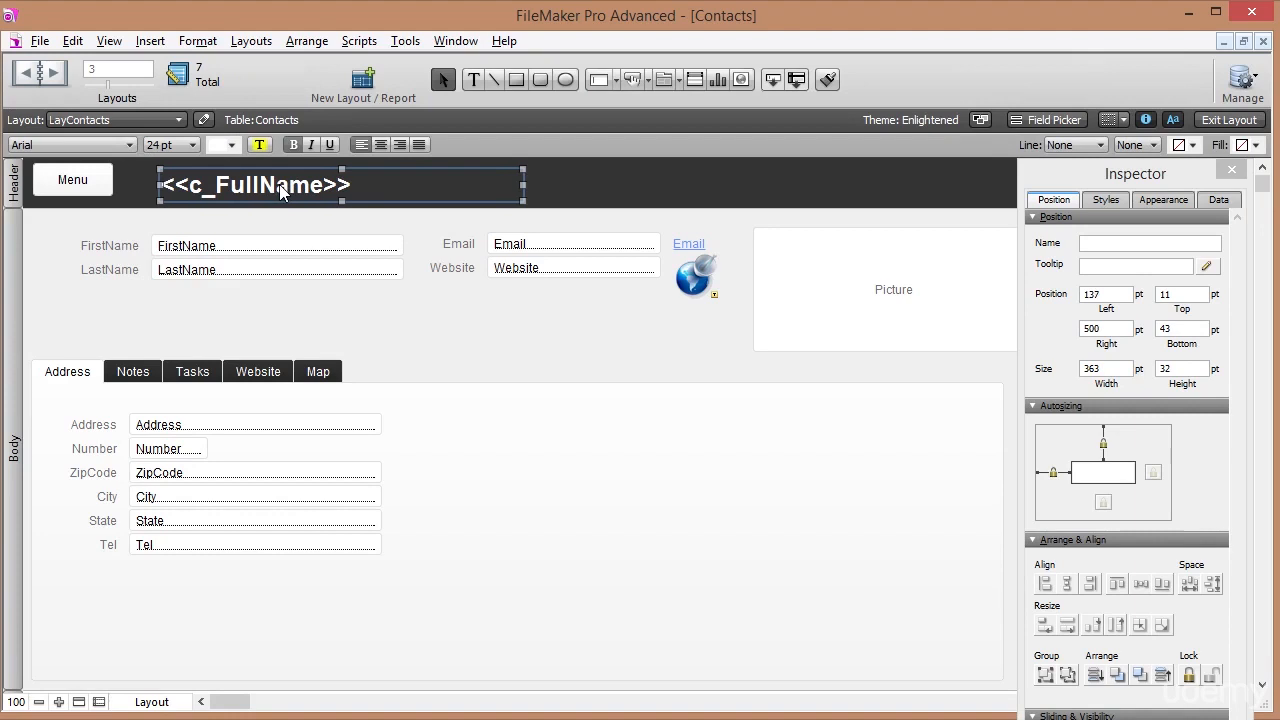
key(Right)
key(Right)
key(Right)
key(Right)
key(Right)
key(Right)
key(Right)
key(Right)
key(Right)
key(Right)
key(Right)
key(Right)
key(Right)
key(Right)
key(Right)
key(Right)
key(Right)
key(Right)
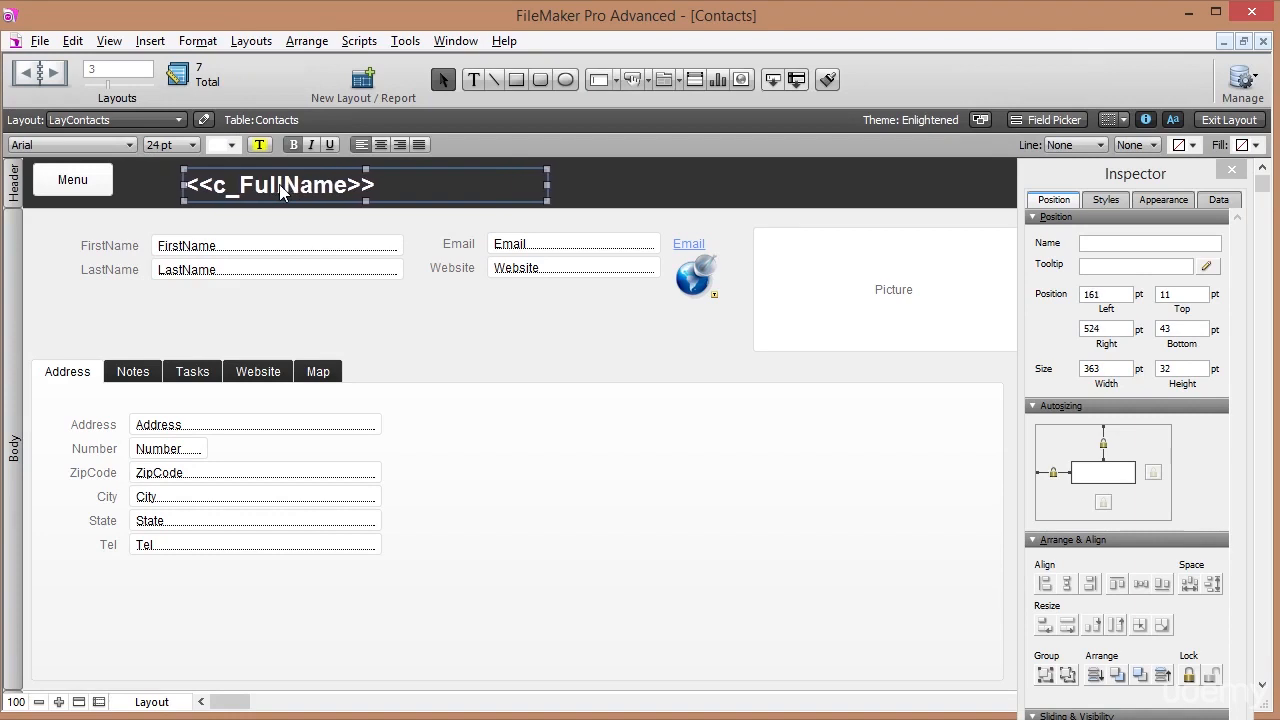
click(72, 190)
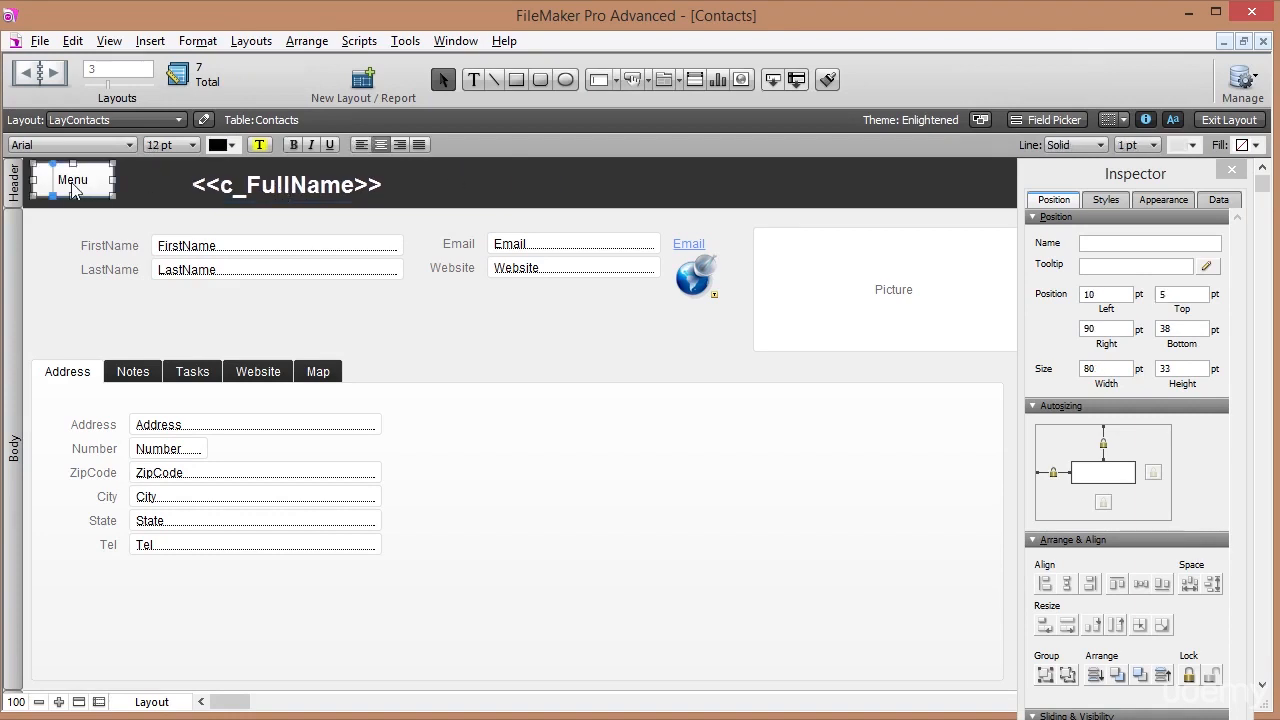
drag(72, 187, 162, 184)
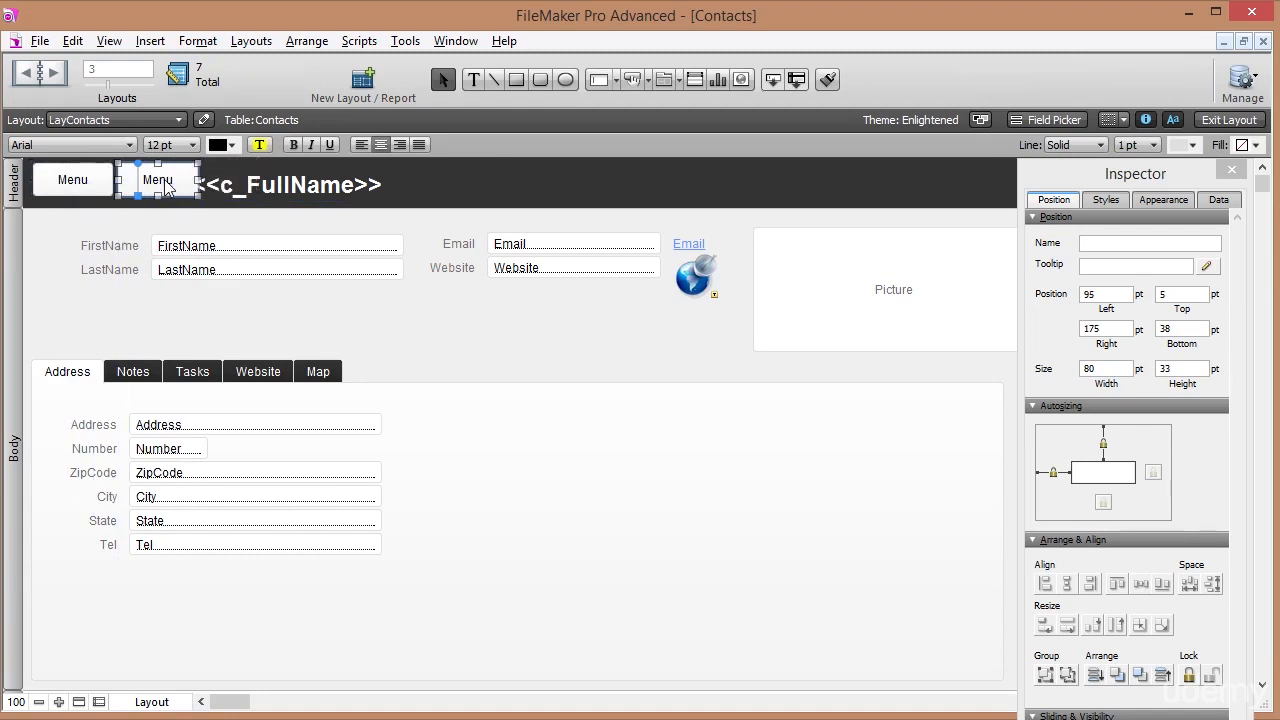
click(238, 195)
key(Right)
key(Right)
key(Right)
key(Right)
key(Right)
key(Right)
key(Right)
key(Right)
key(Right)
key(Right)
key(Right)
key(Right)
key(Right)
key(Right)
key(Right)
key(Right)
key(Right)
key(Right)
key(Right)
key(Right)
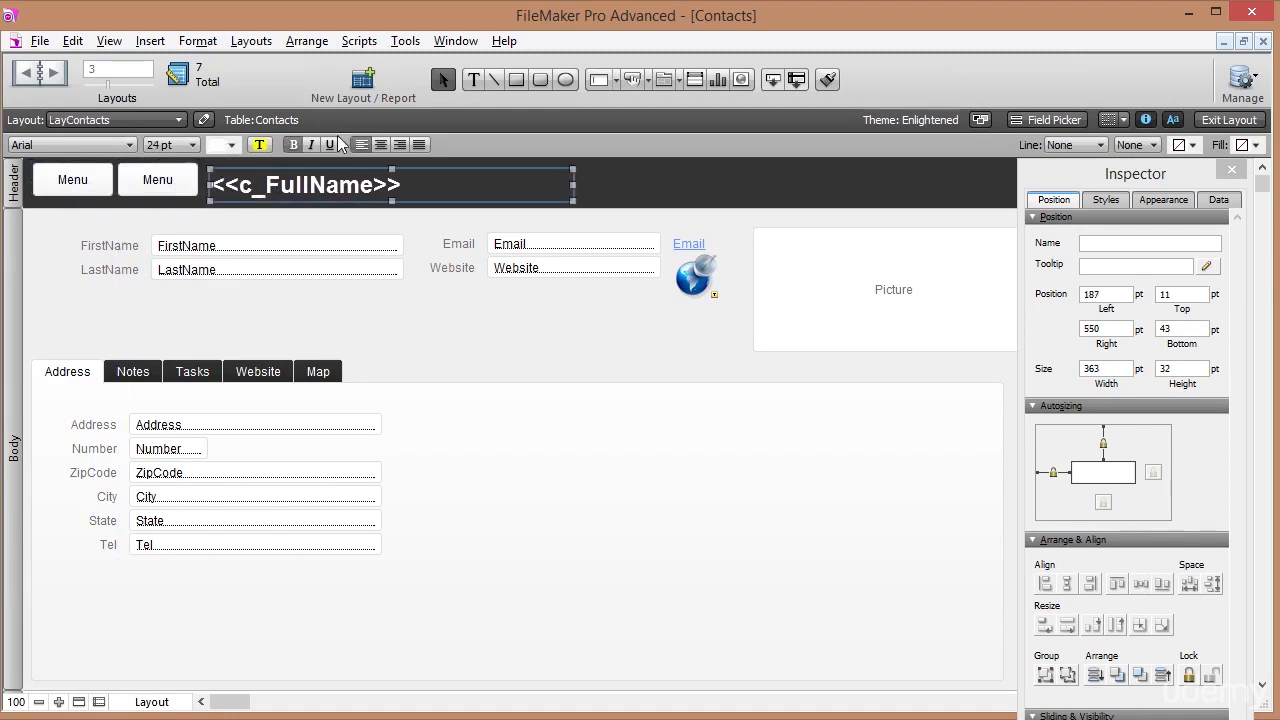
Relabel the copied button 'Show List' and make it slightly shorter.
click(472, 80)
drag(139, 177, 196, 188)
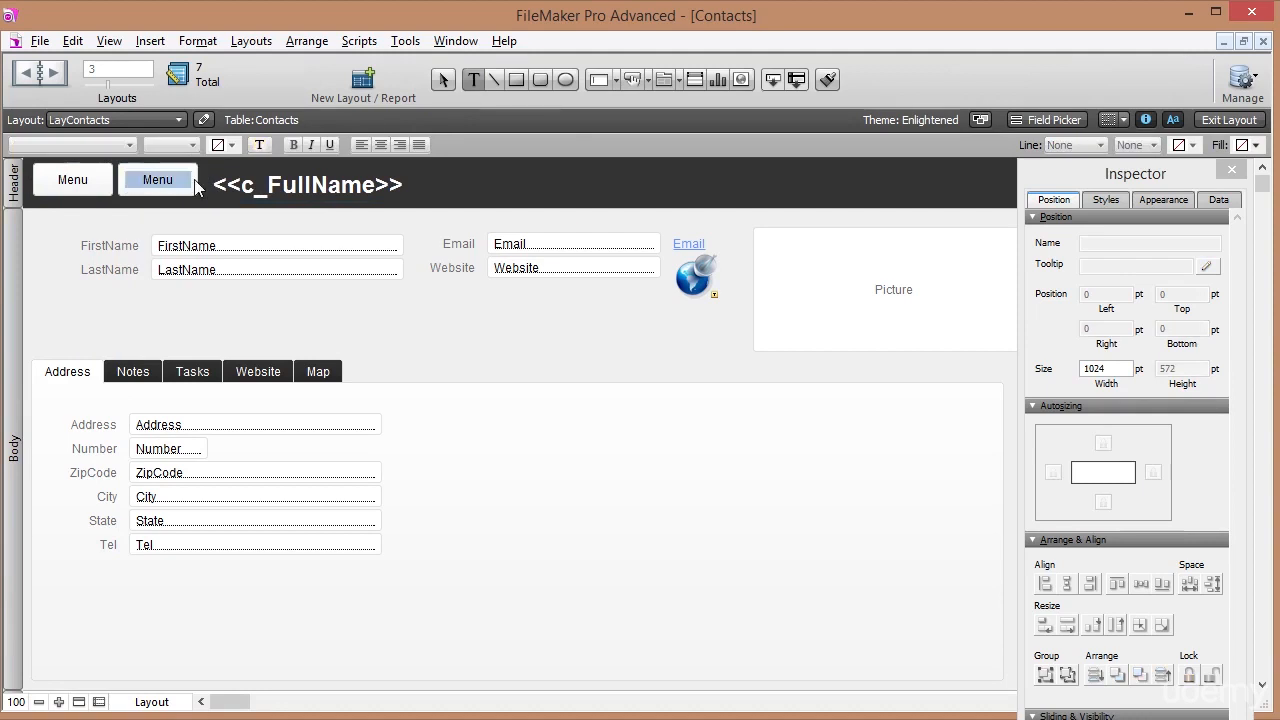
text(Show List)
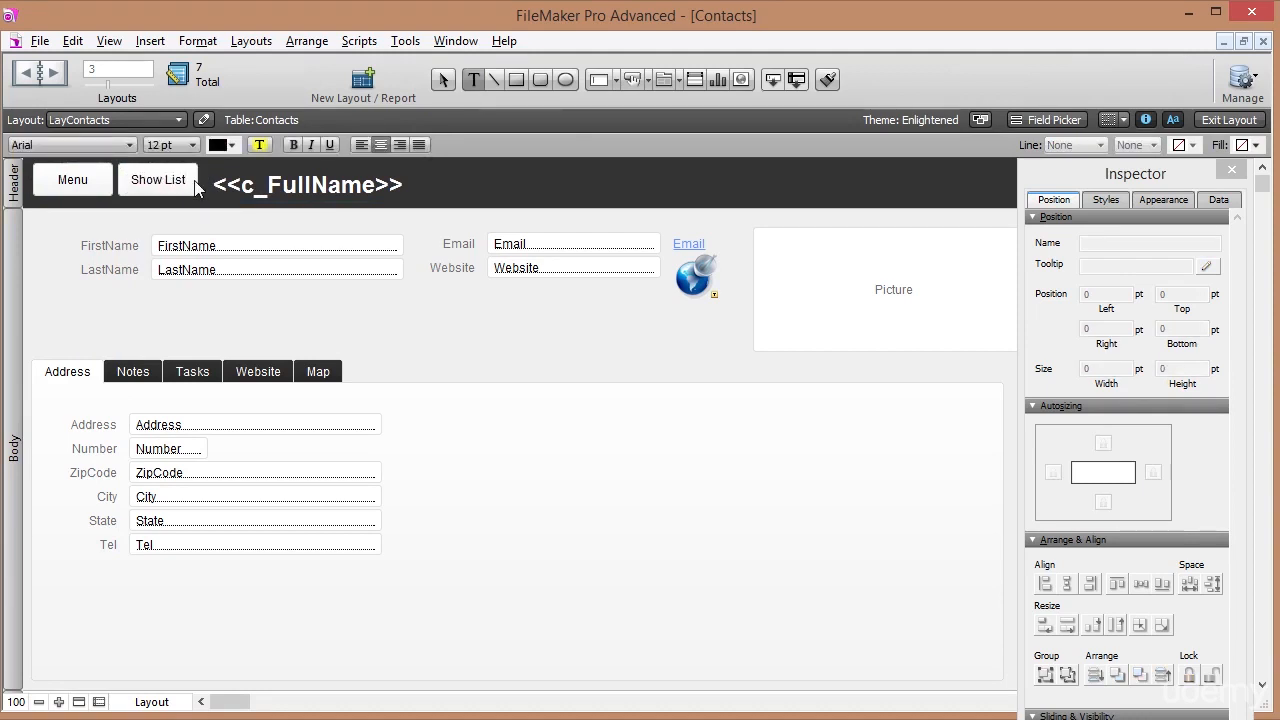
key(Escape)
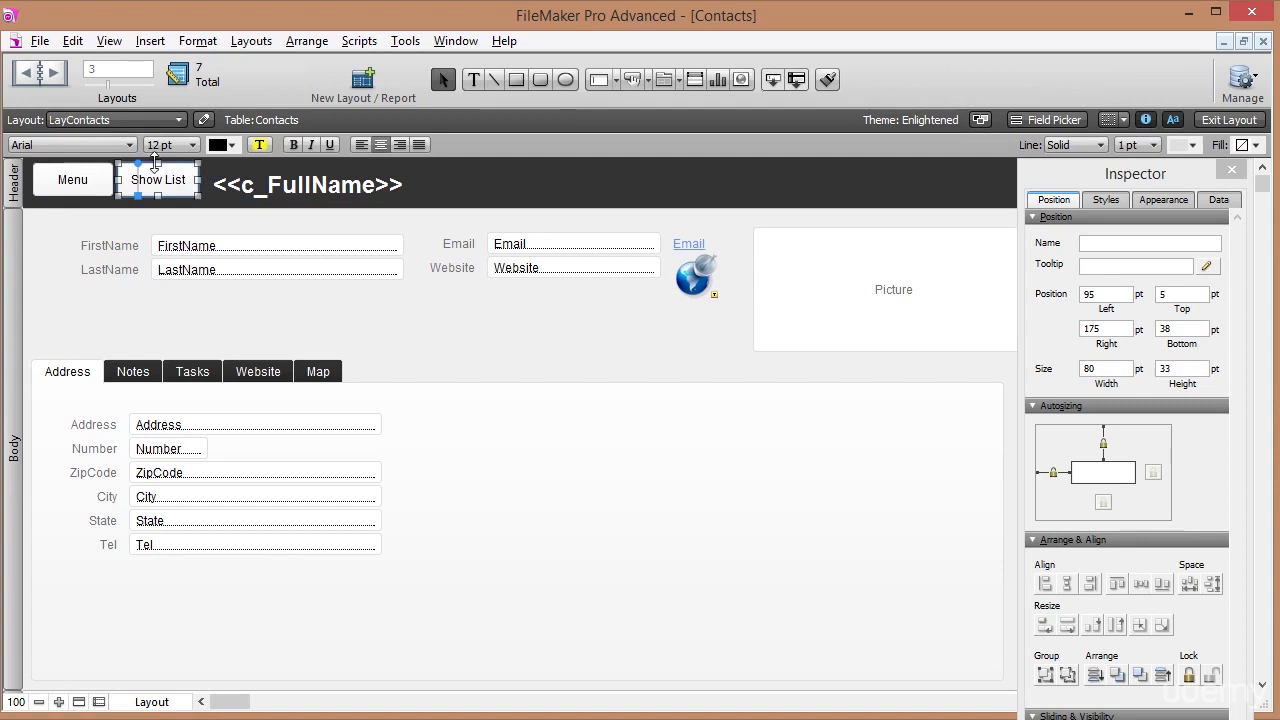
drag(157, 163, 158, 170)
click(110, 228)
Set the Show List button to go to the ListContacts layout, then return to Browse mode.
click(172, 186)
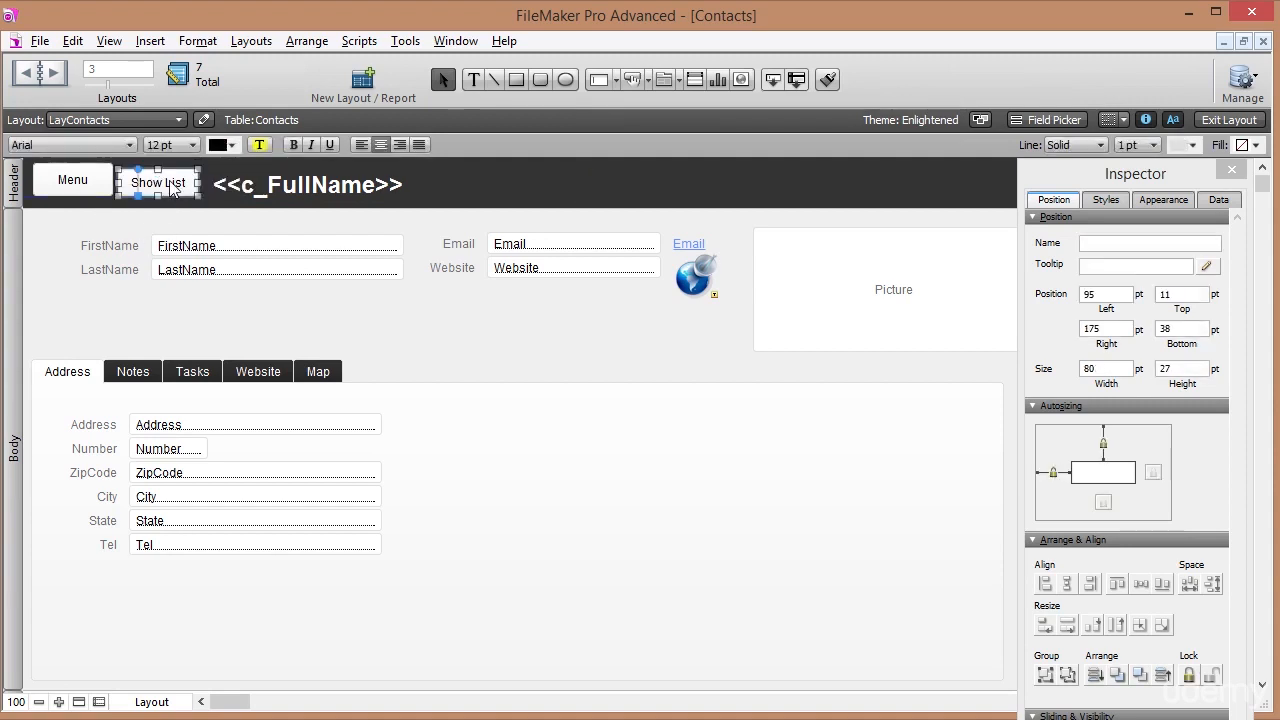
right_click(172, 186)
click(255, 328)
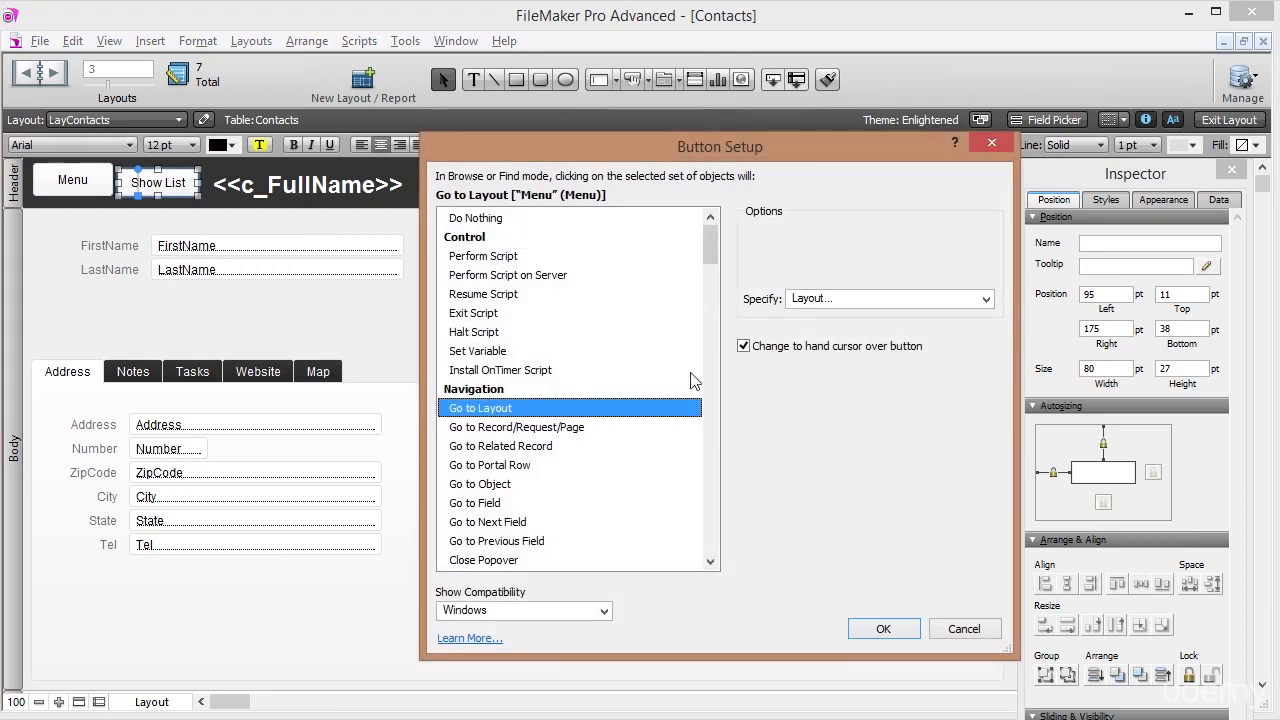
click(820, 300)
click(834, 341)
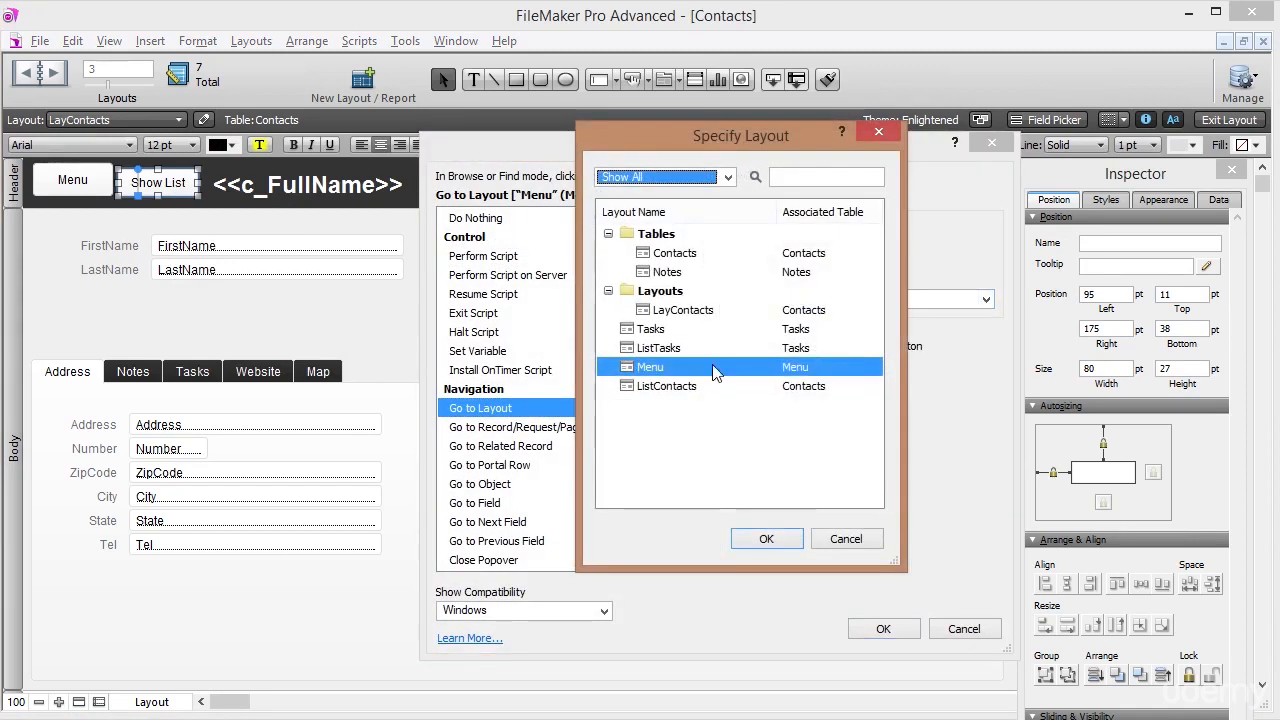
click(672, 386)
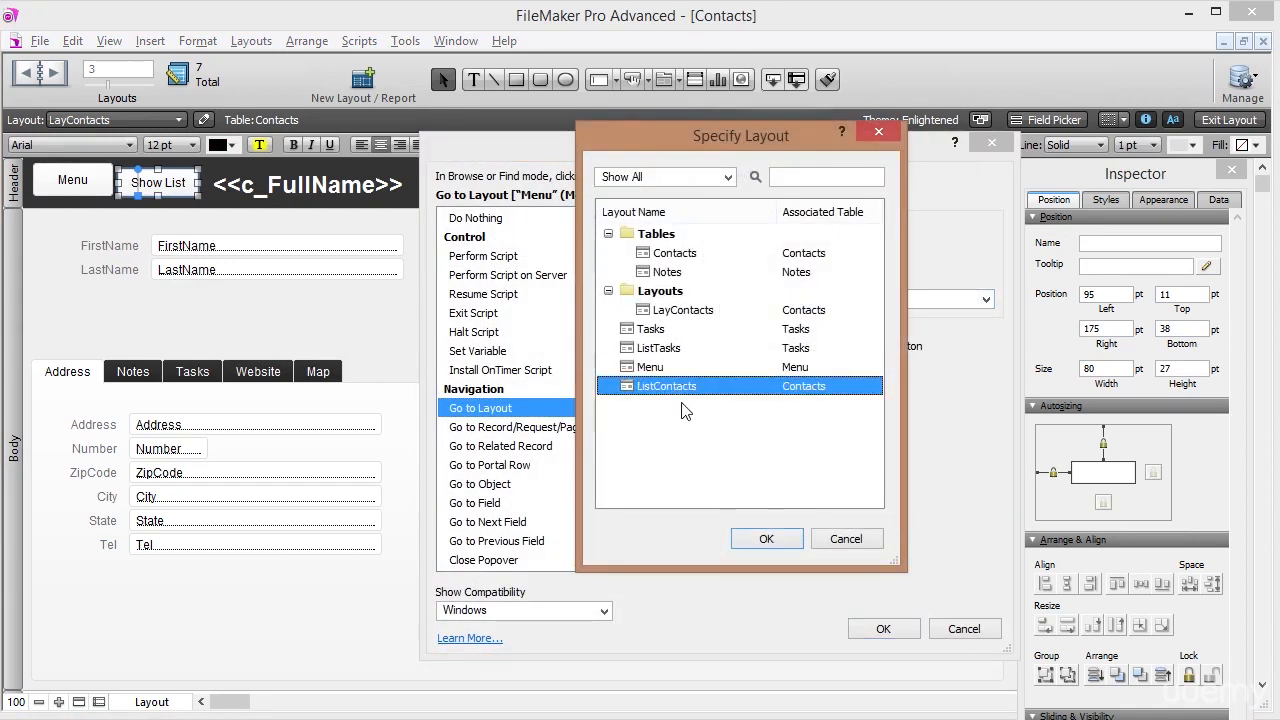
click(760, 540)
click(884, 630)
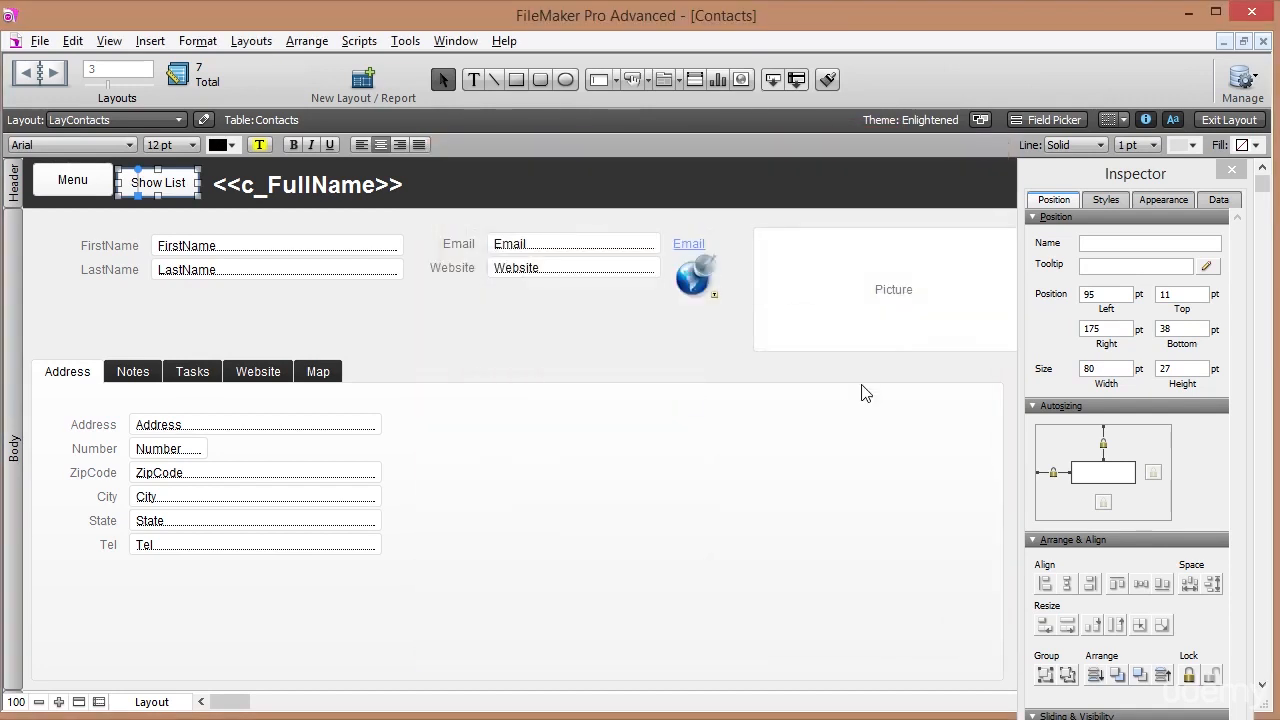
key(ctrl+b)
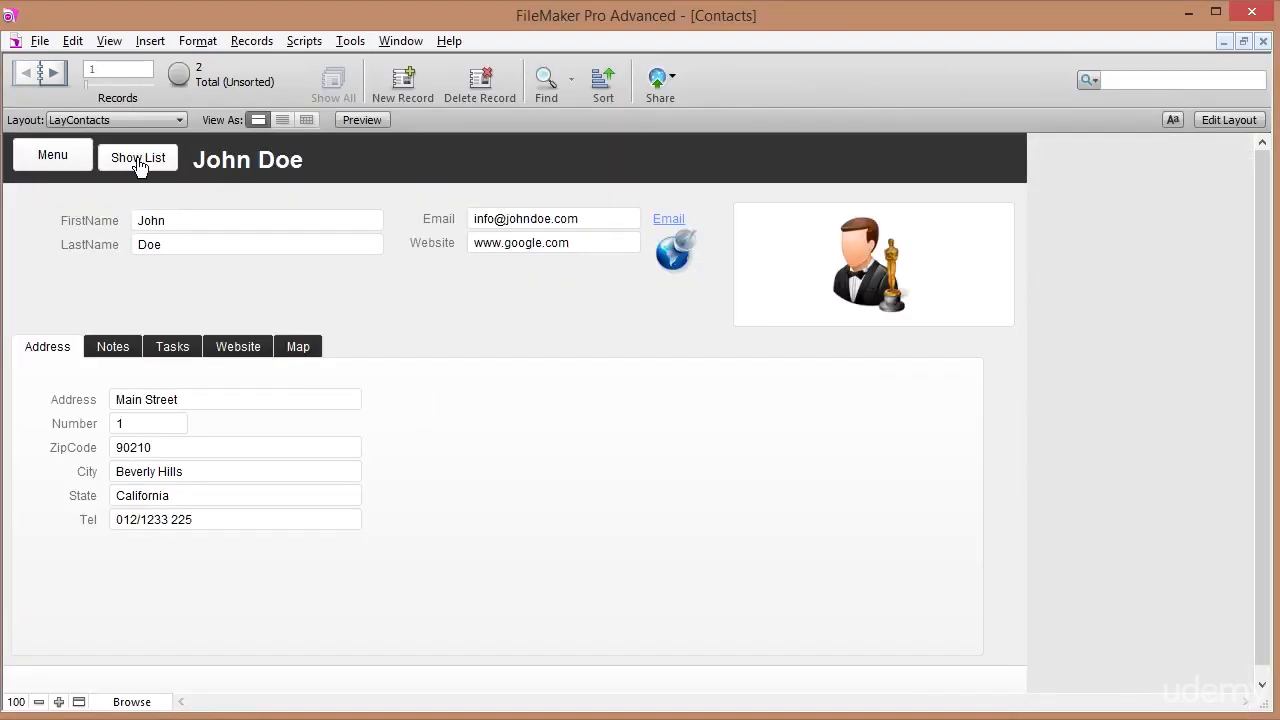
Test navigation with Show List, the first and second contacts' name links, Menu and Contacts.
click(140, 166)
click(80, 230)
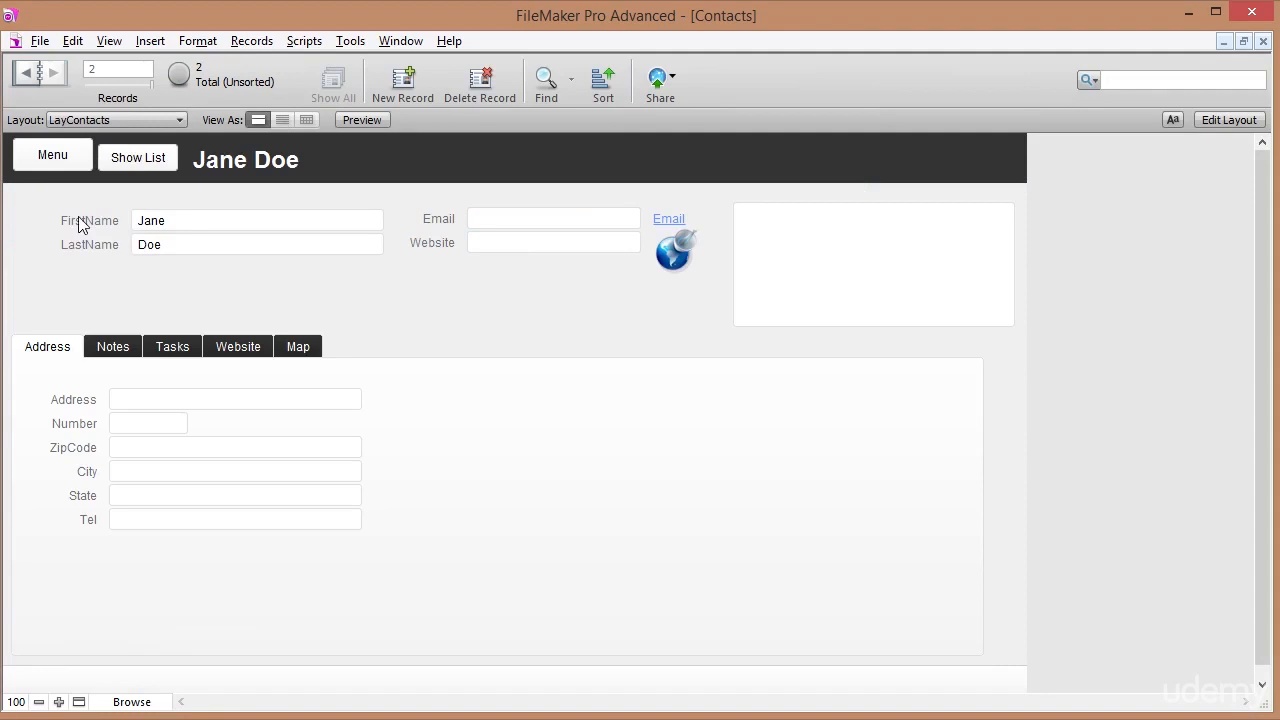
click(142, 163)
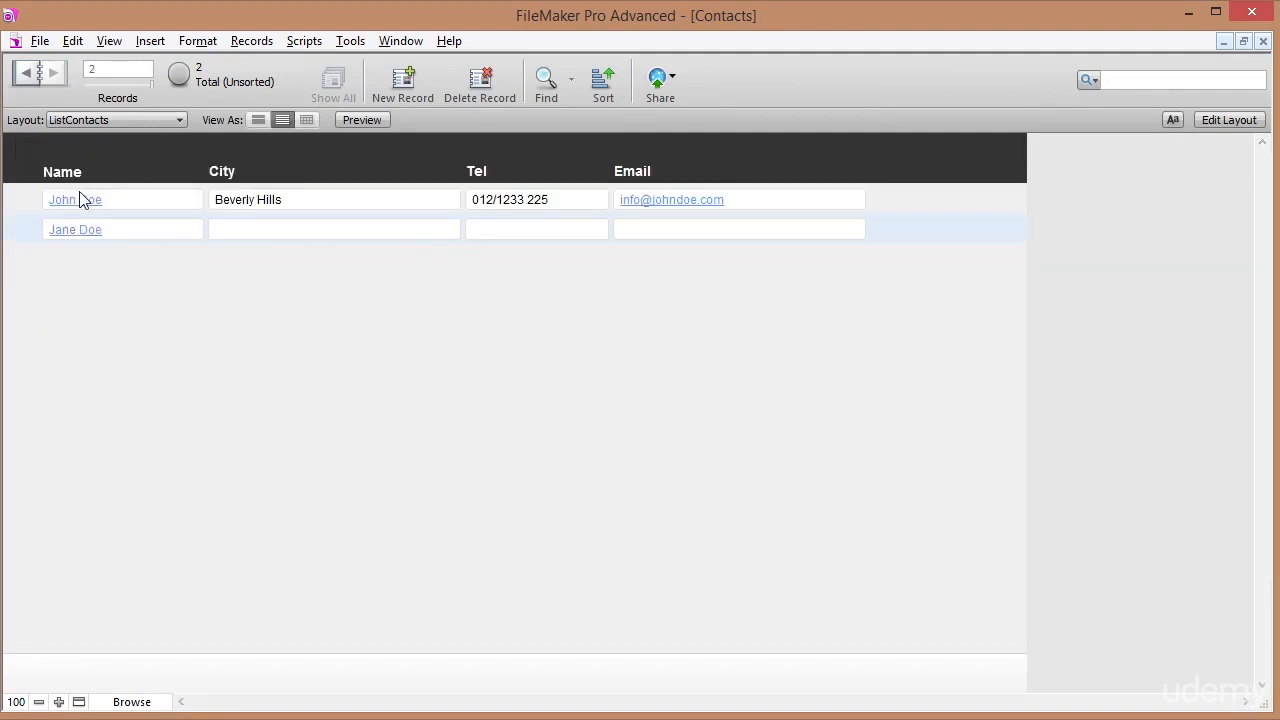
click(80, 200)
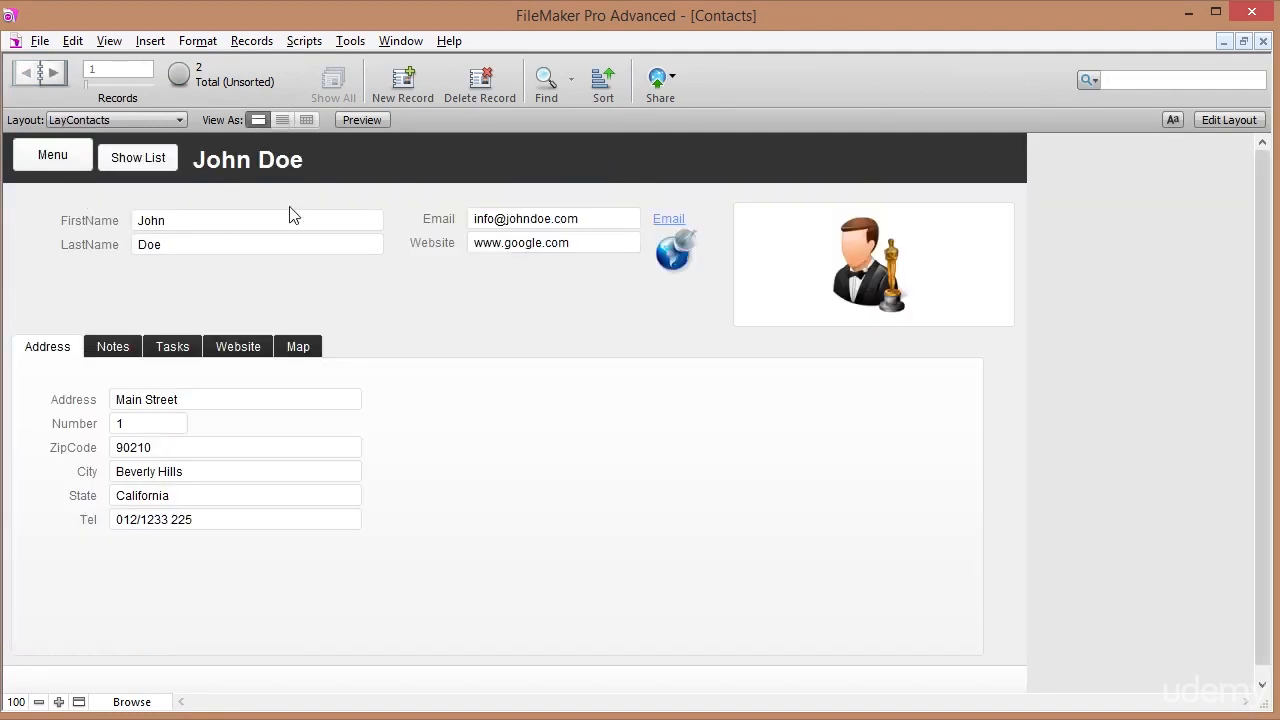
click(40, 163)
click(185, 290)
click(120, 165)
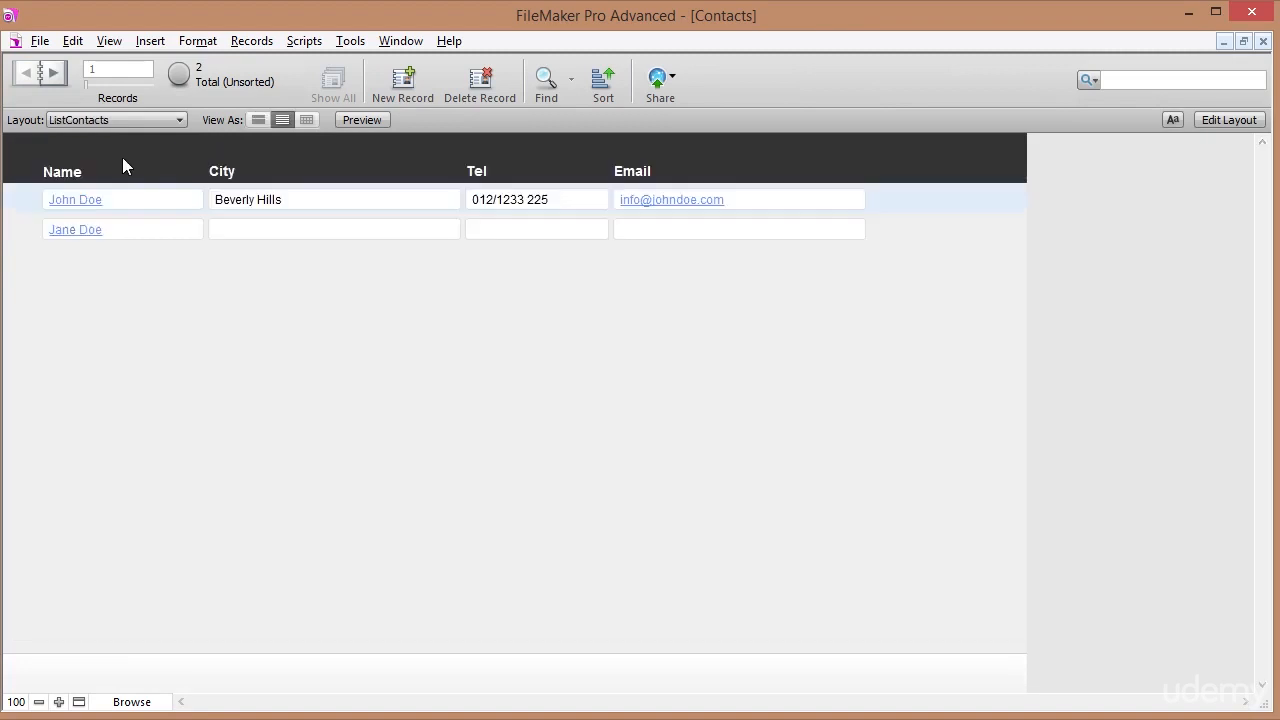
click(75, 230)
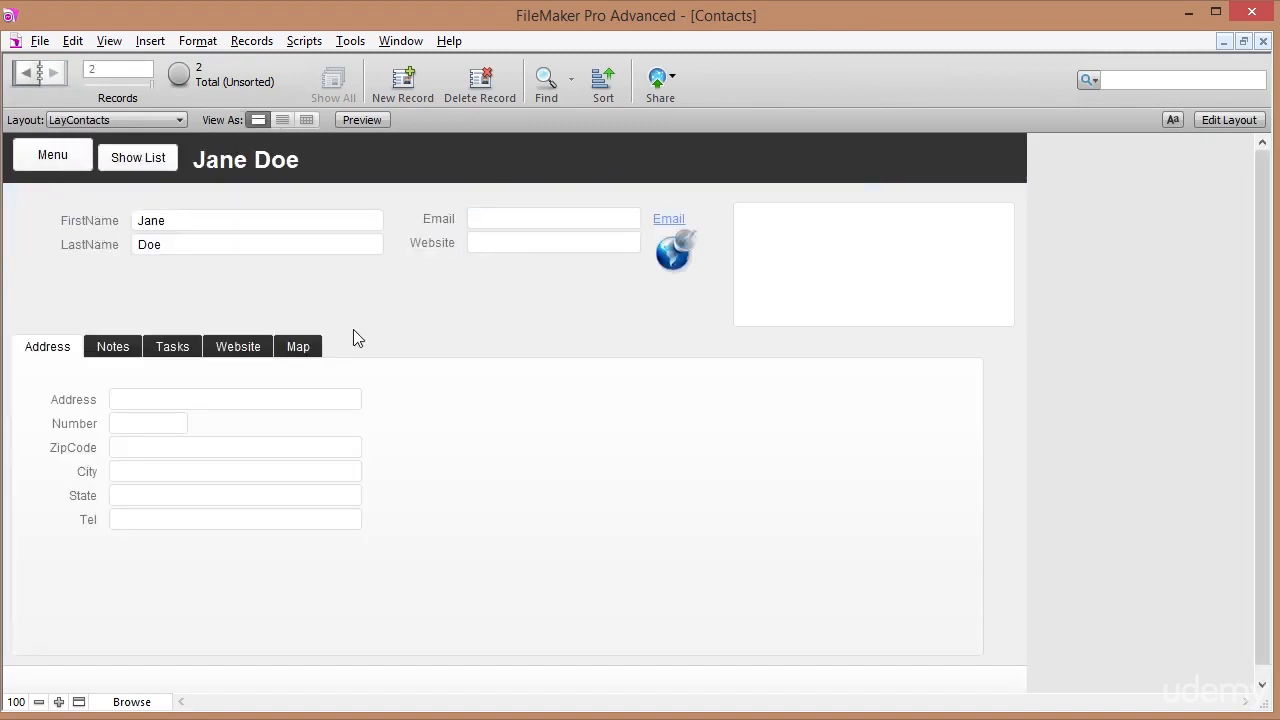